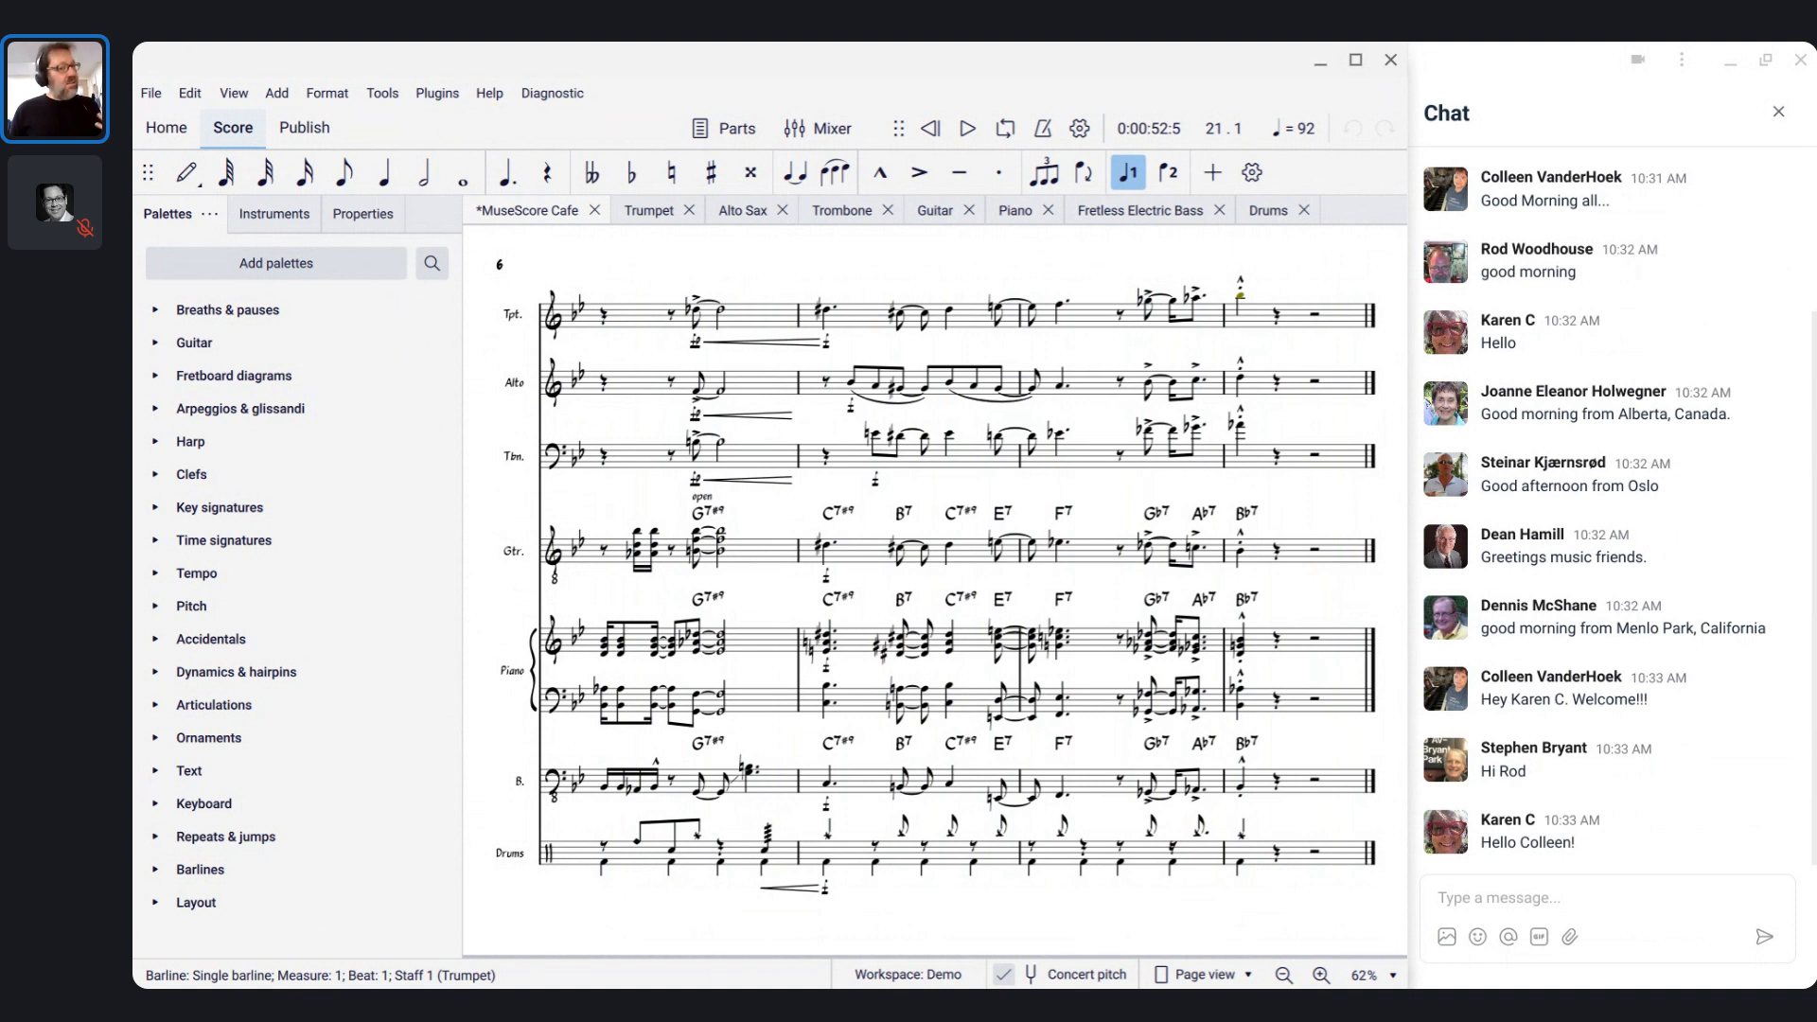
- Start a new score and add Oboe and Piano as its instruments
{"action": "key", "text": "ctrl+n"}
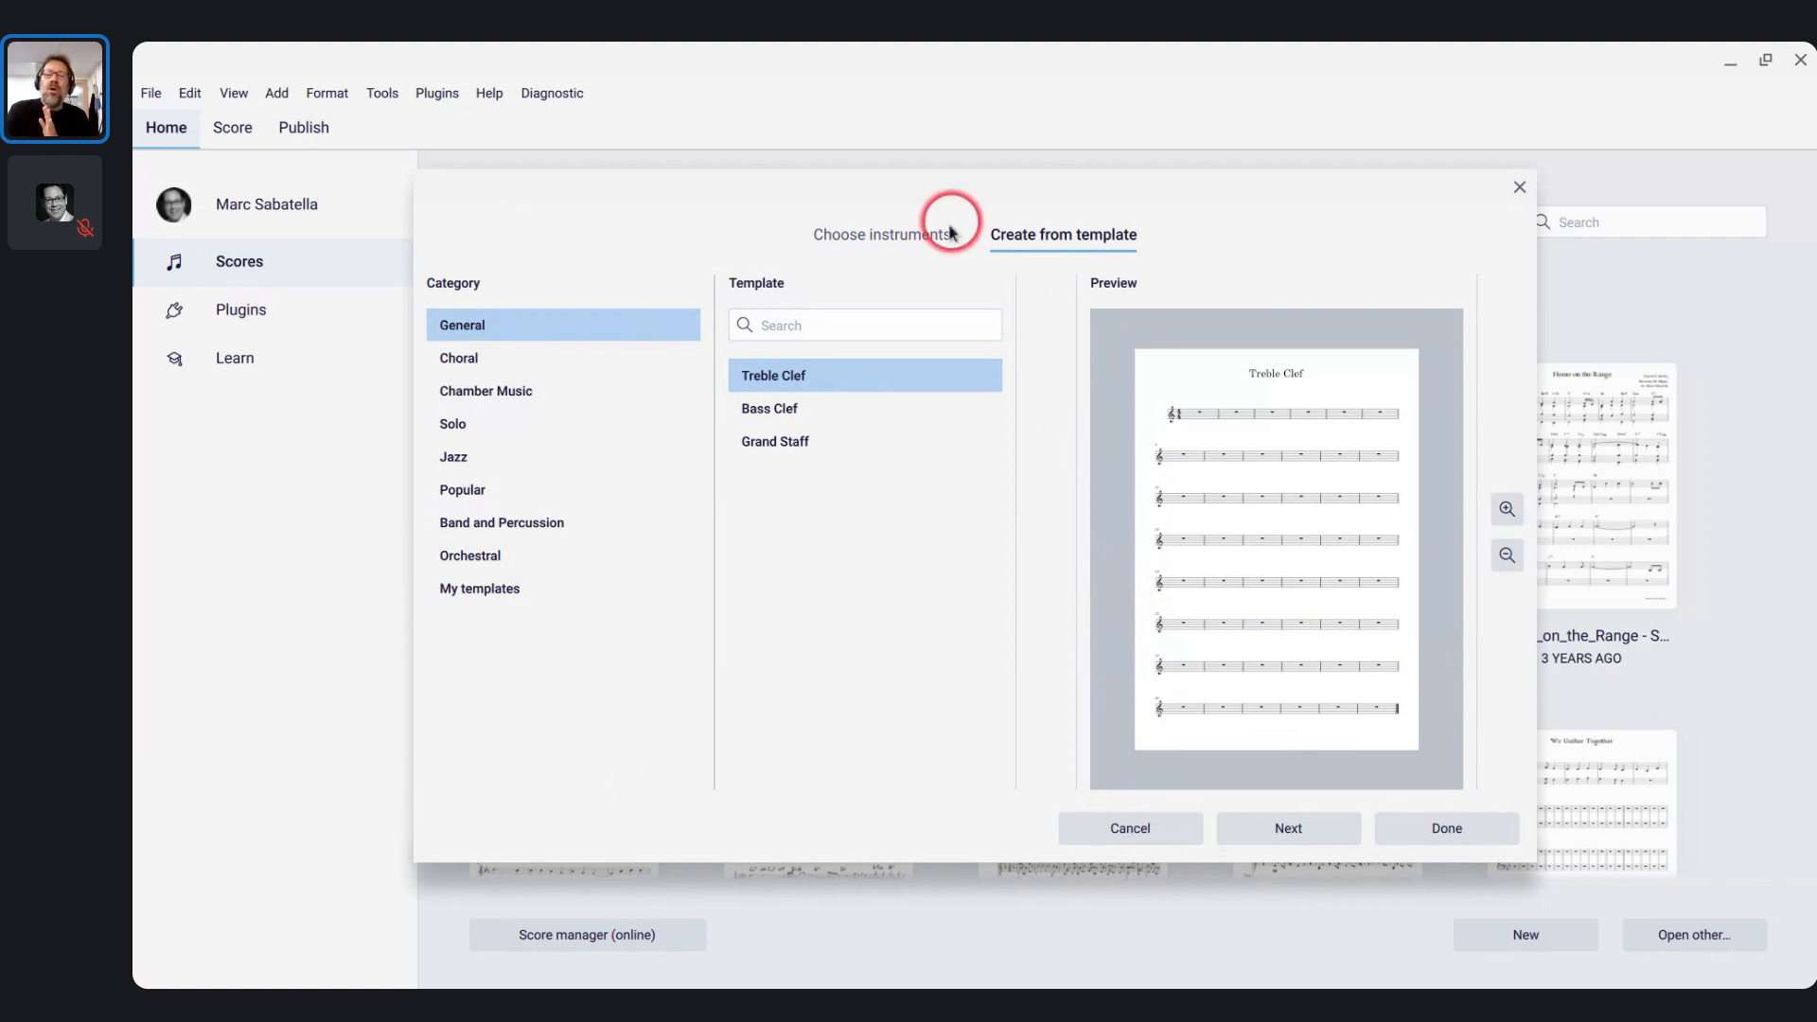
{"action": "left_click", "coordinate": [923, 243]}
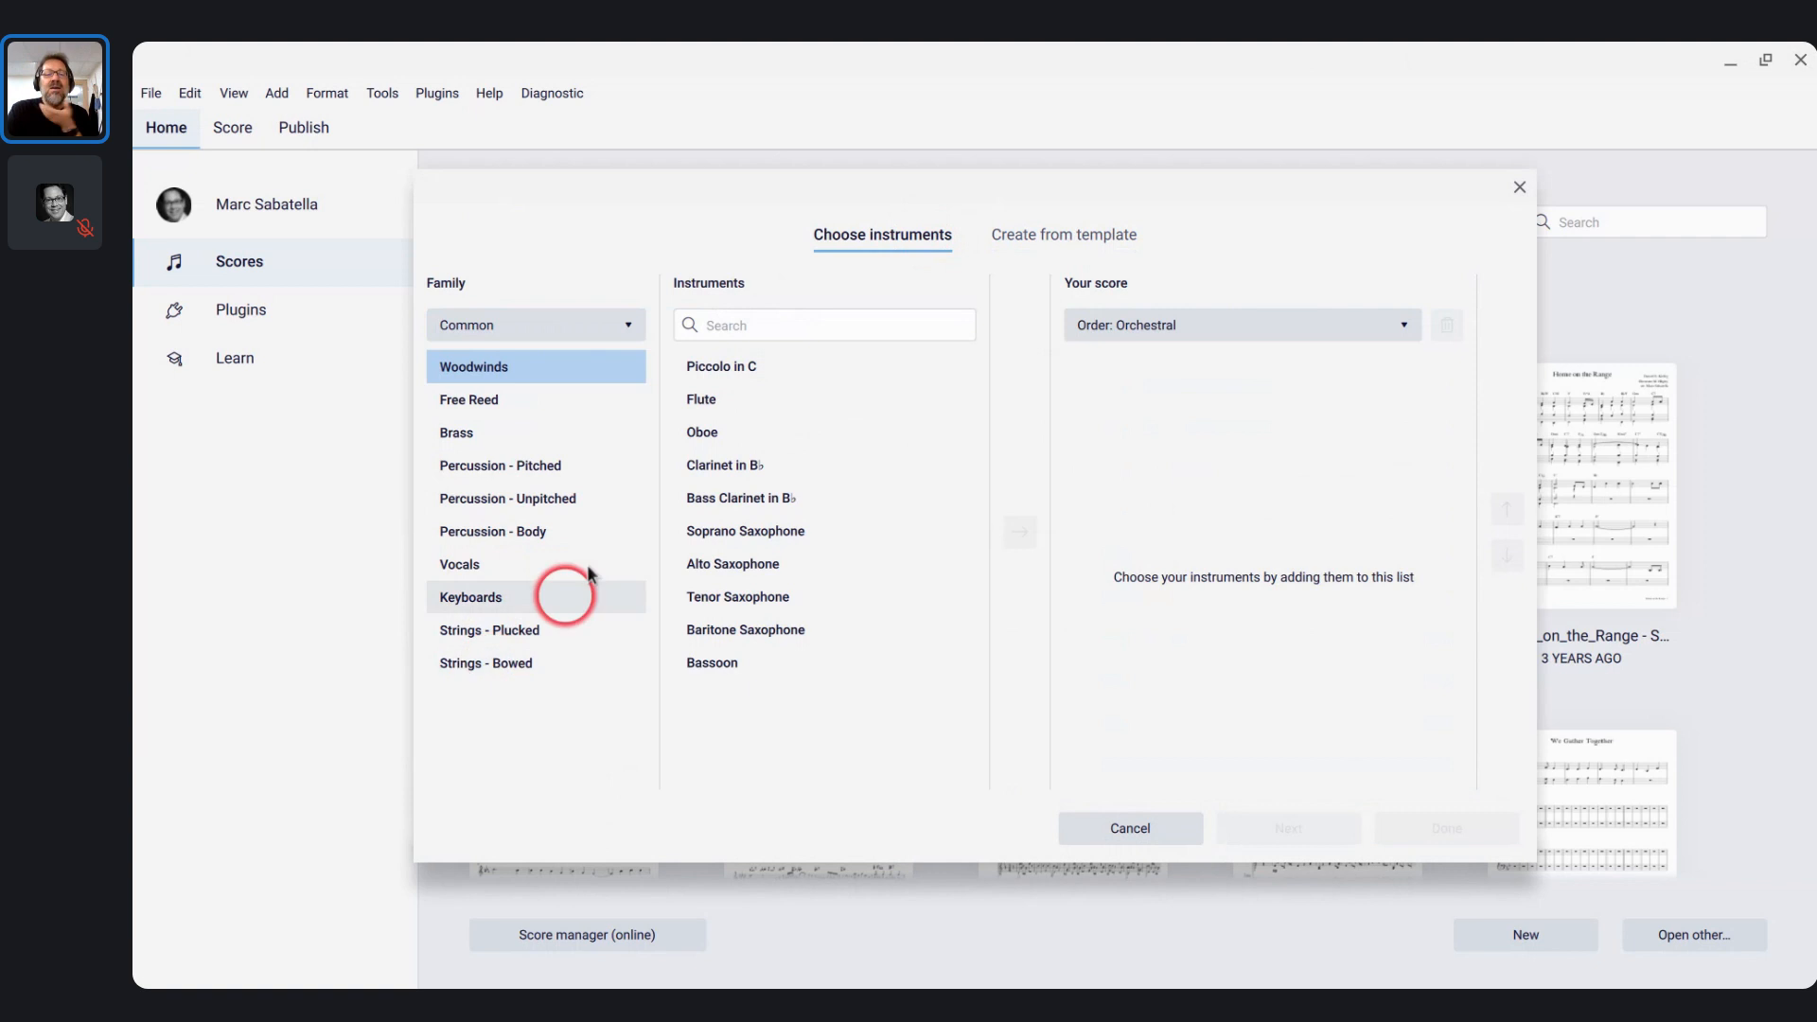
{"action": "double_click", "coordinate": [714, 440]}
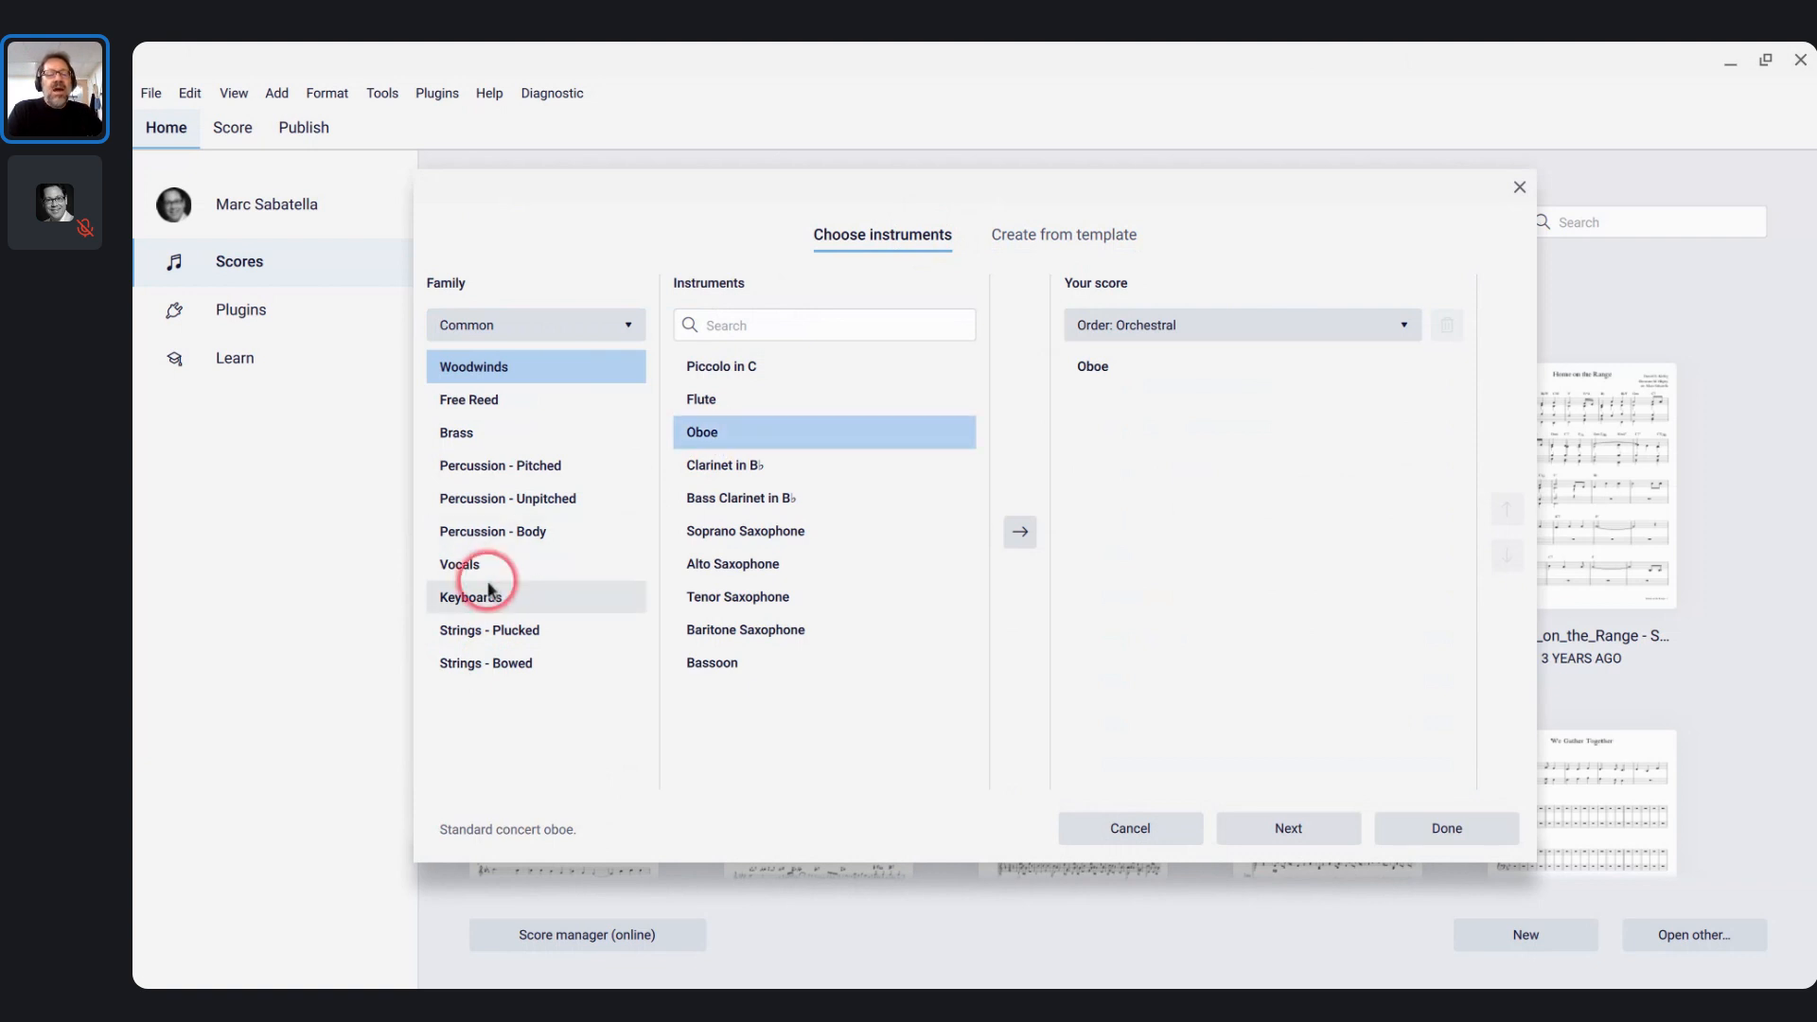
{"action": "left_click", "coordinate": [474, 596]}
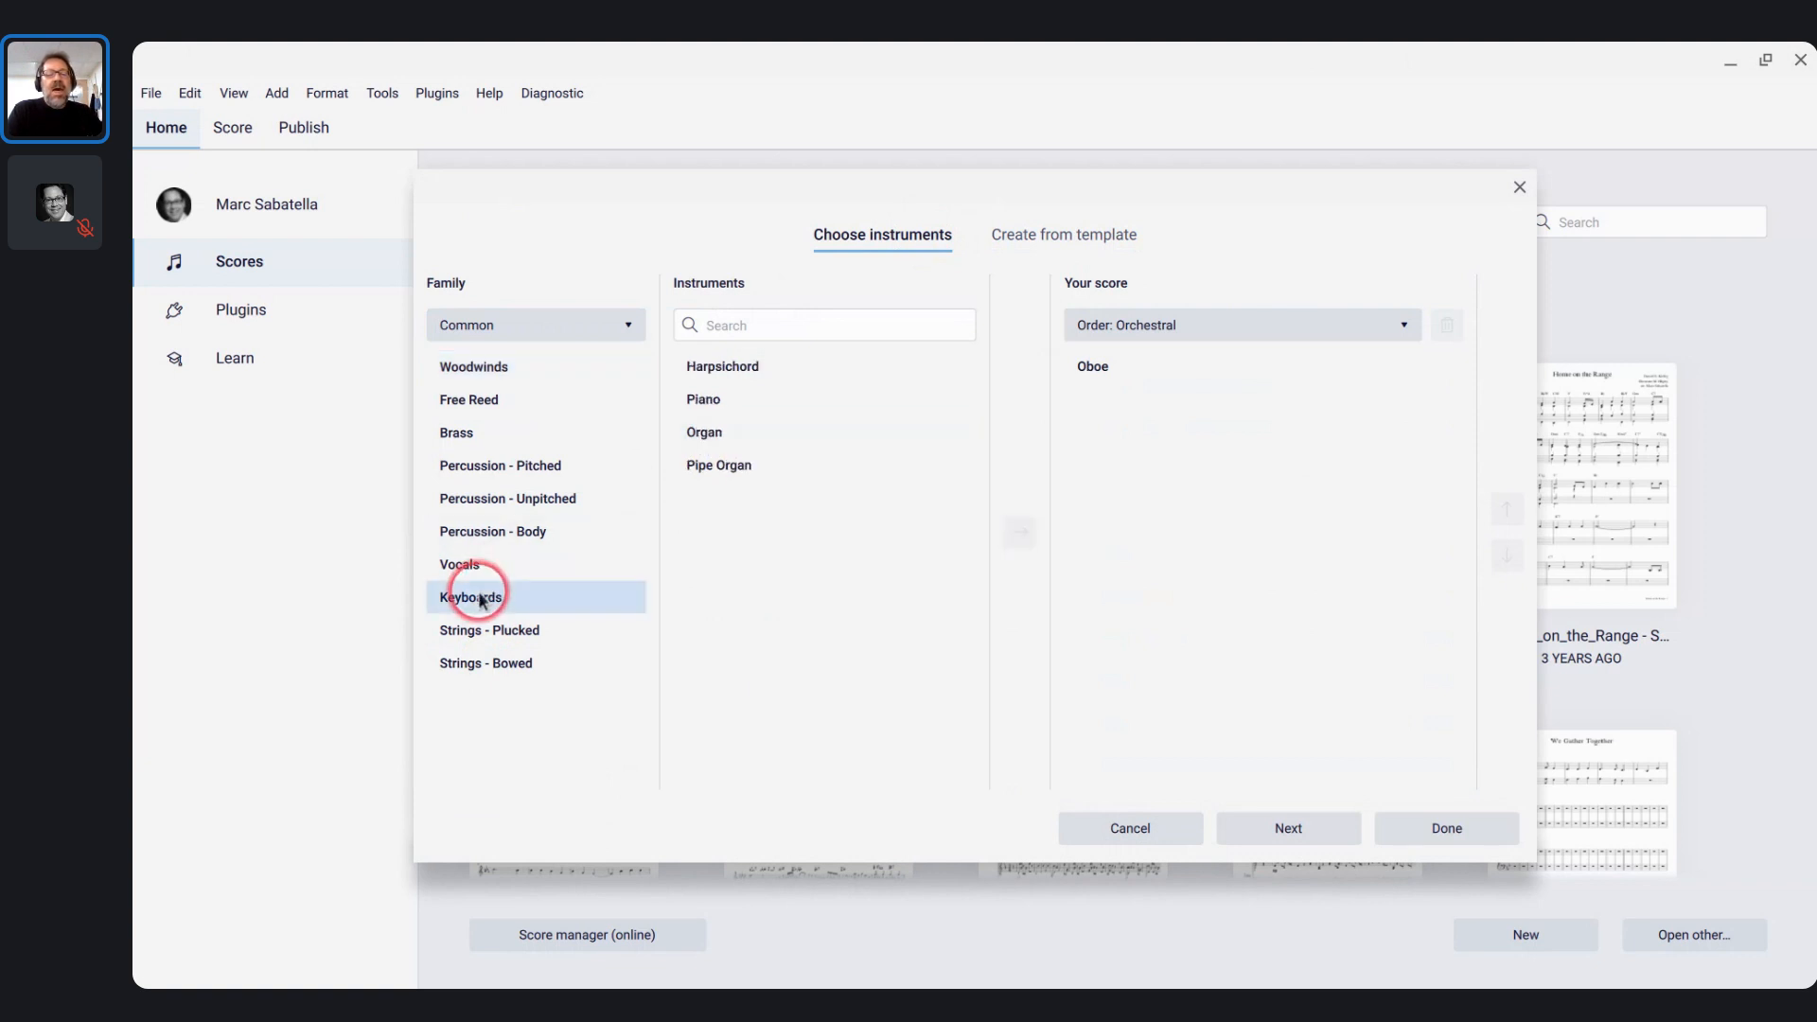
{"action": "double_click", "coordinate": [701, 407]}
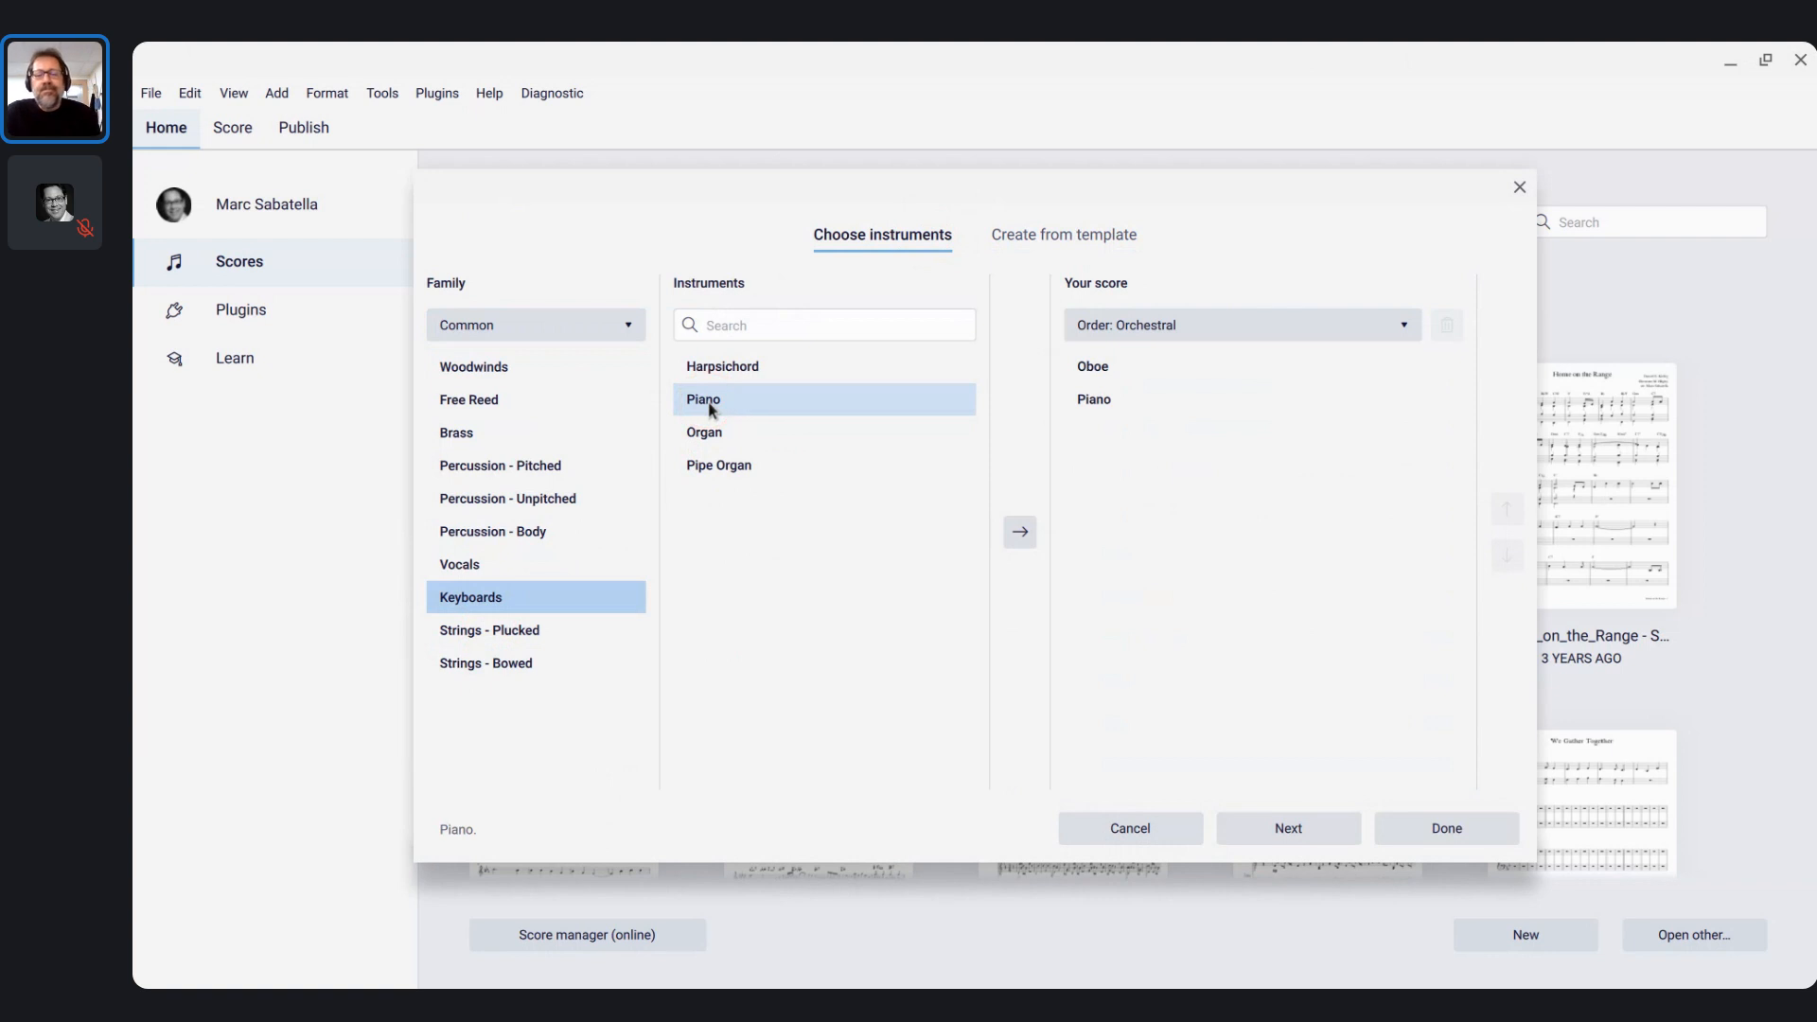
- Bring the separate community chat window forward and minimize it
{"action": "key", "text": "alt+Tab"}
{"action": "key", "text": "alt+Tab"}
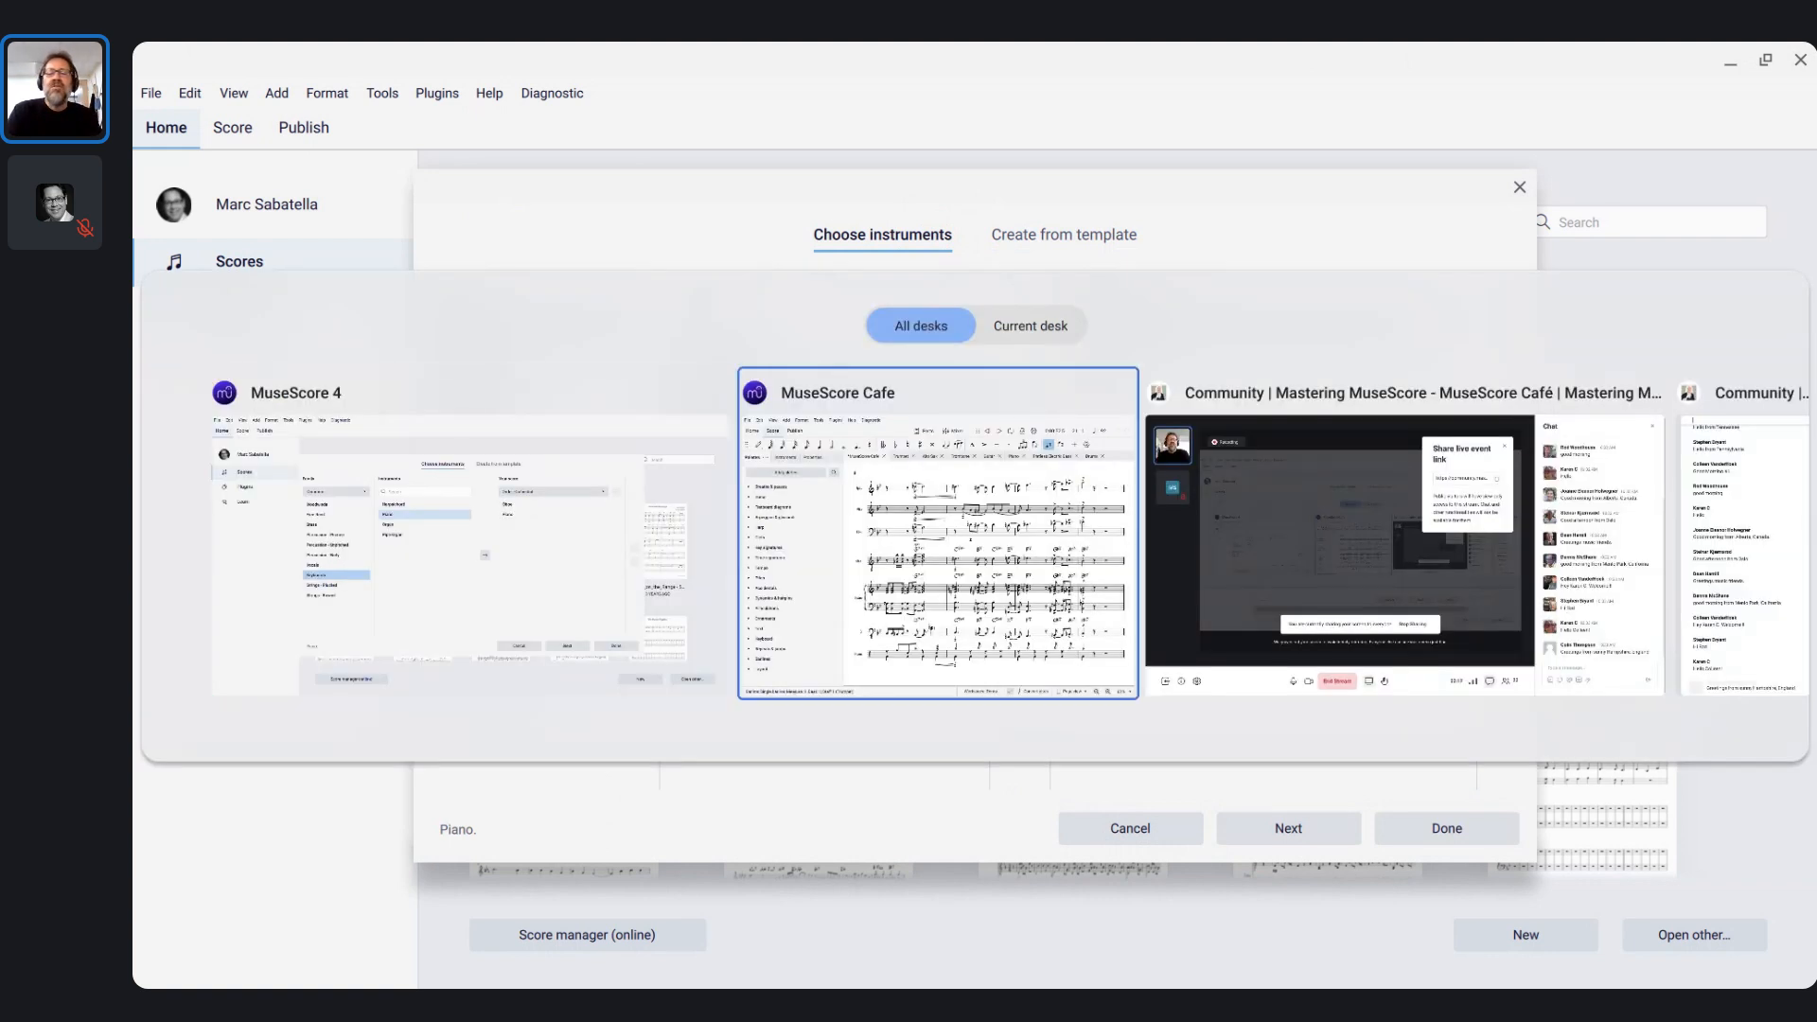
{"action": "key", "text": "alt+Tab"}
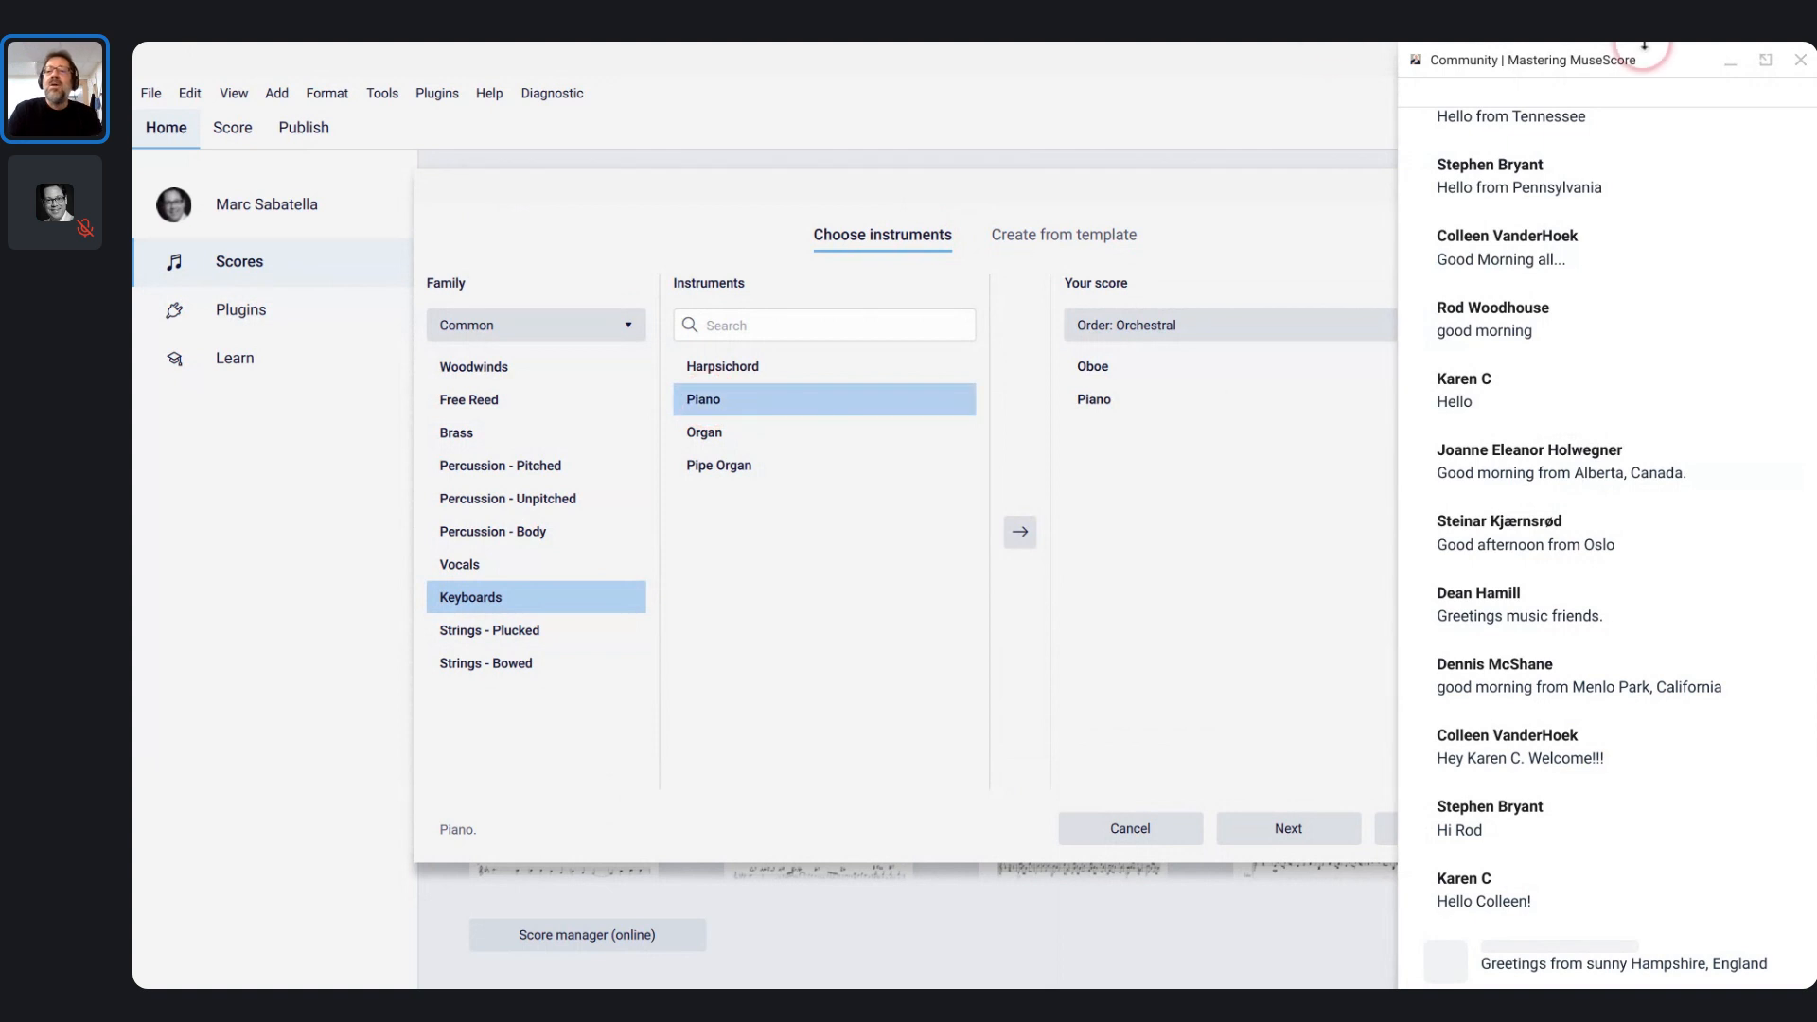
{"action": "left_click", "coordinate": [1730, 62]}
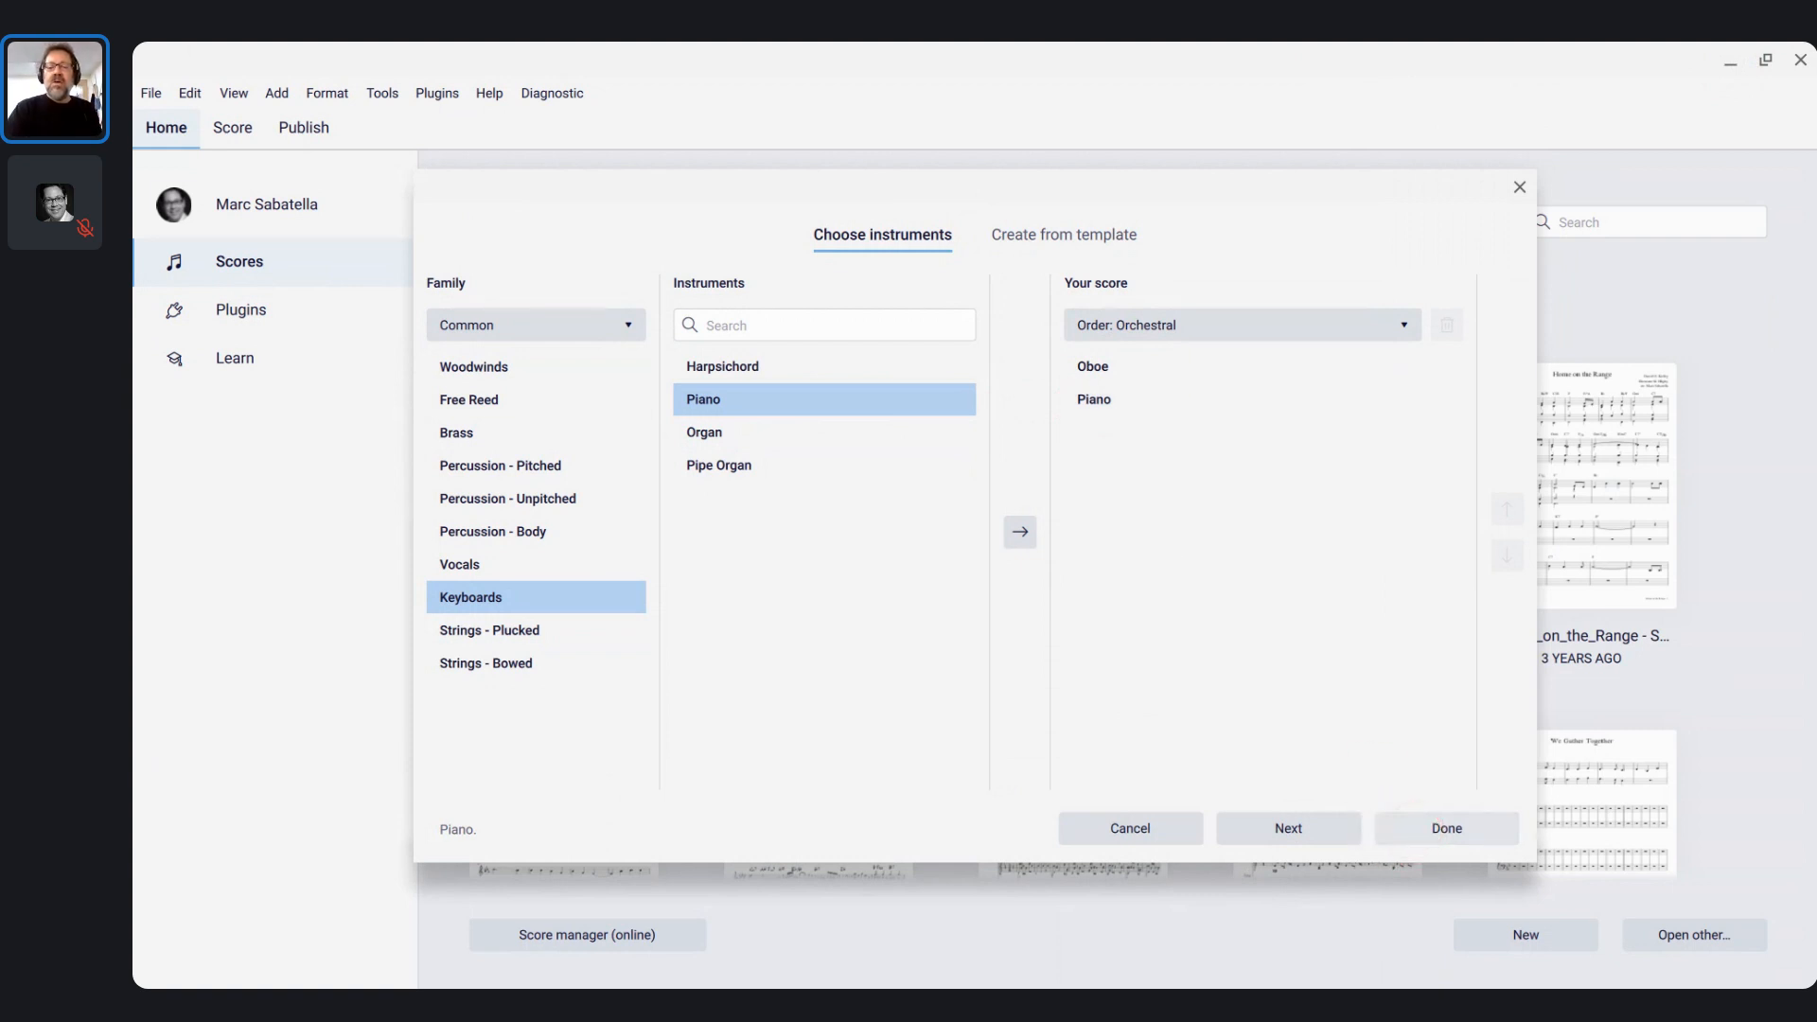
- Create the score and snap its window beside the chat, widening it to meet the chat's edge
{"action": "left_click", "coordinate": [1414, 831]}
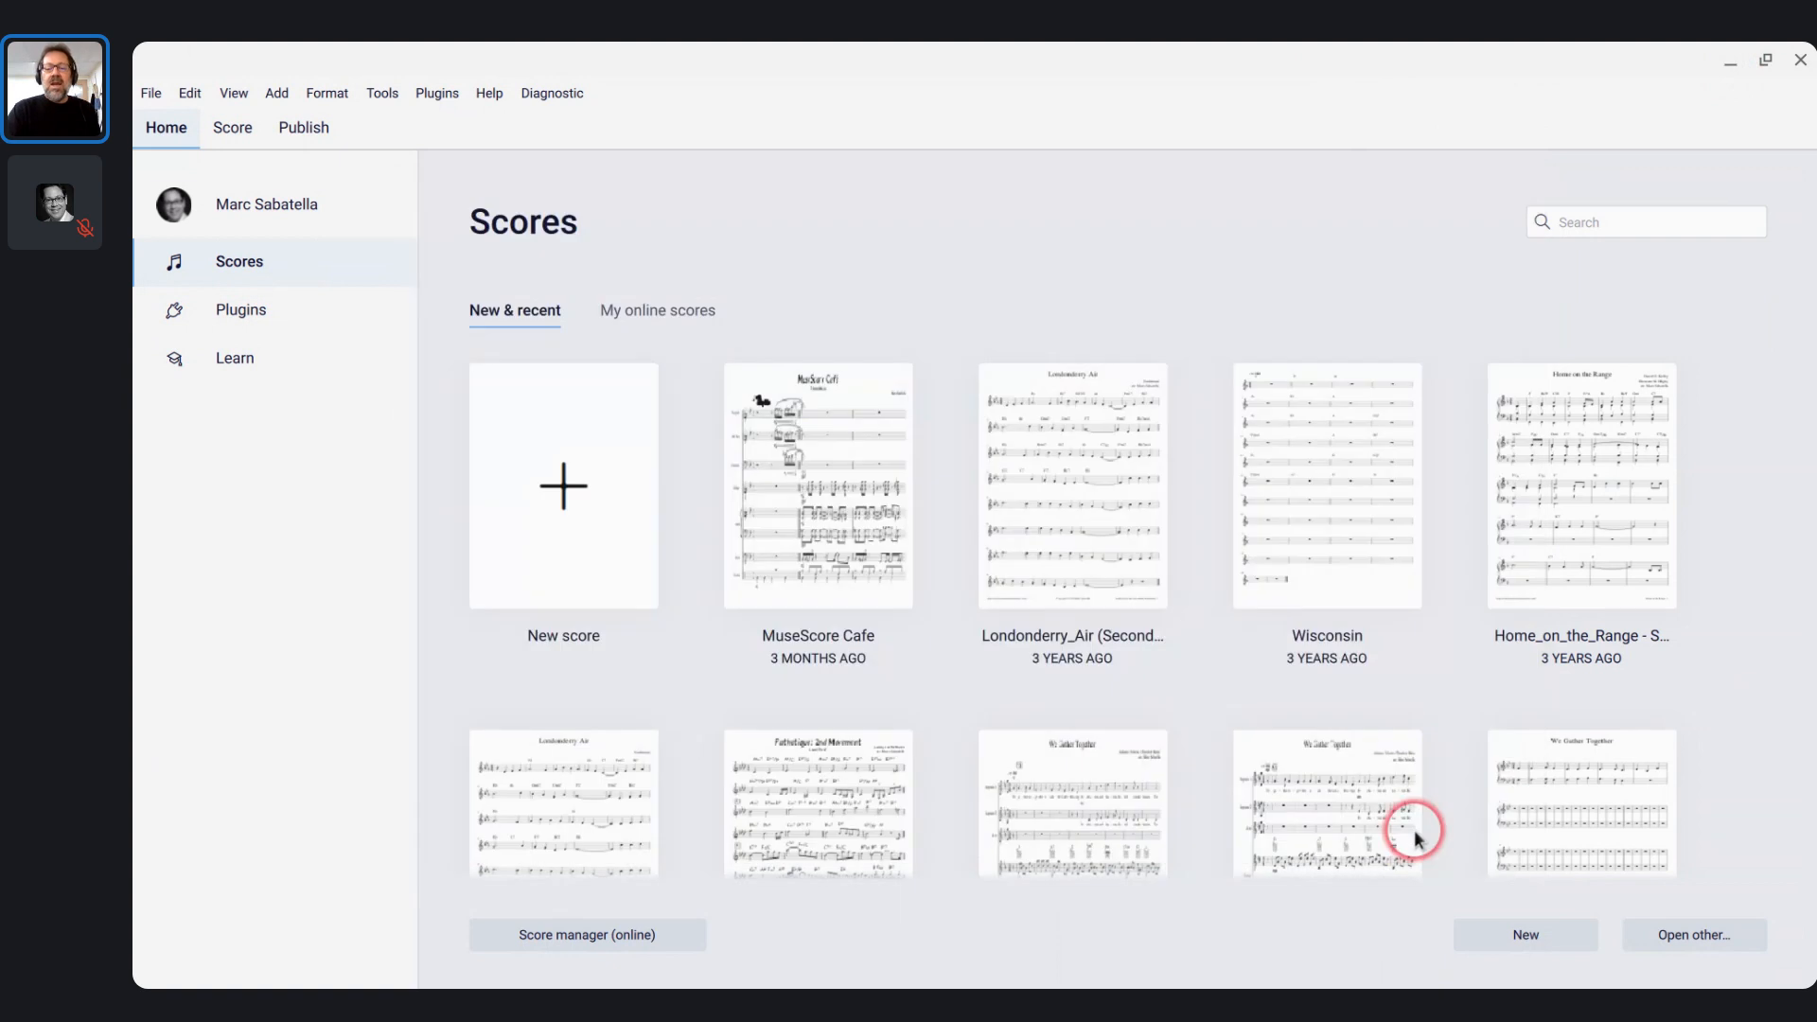
{"action": "key", "text": "alt+bracketleft"}
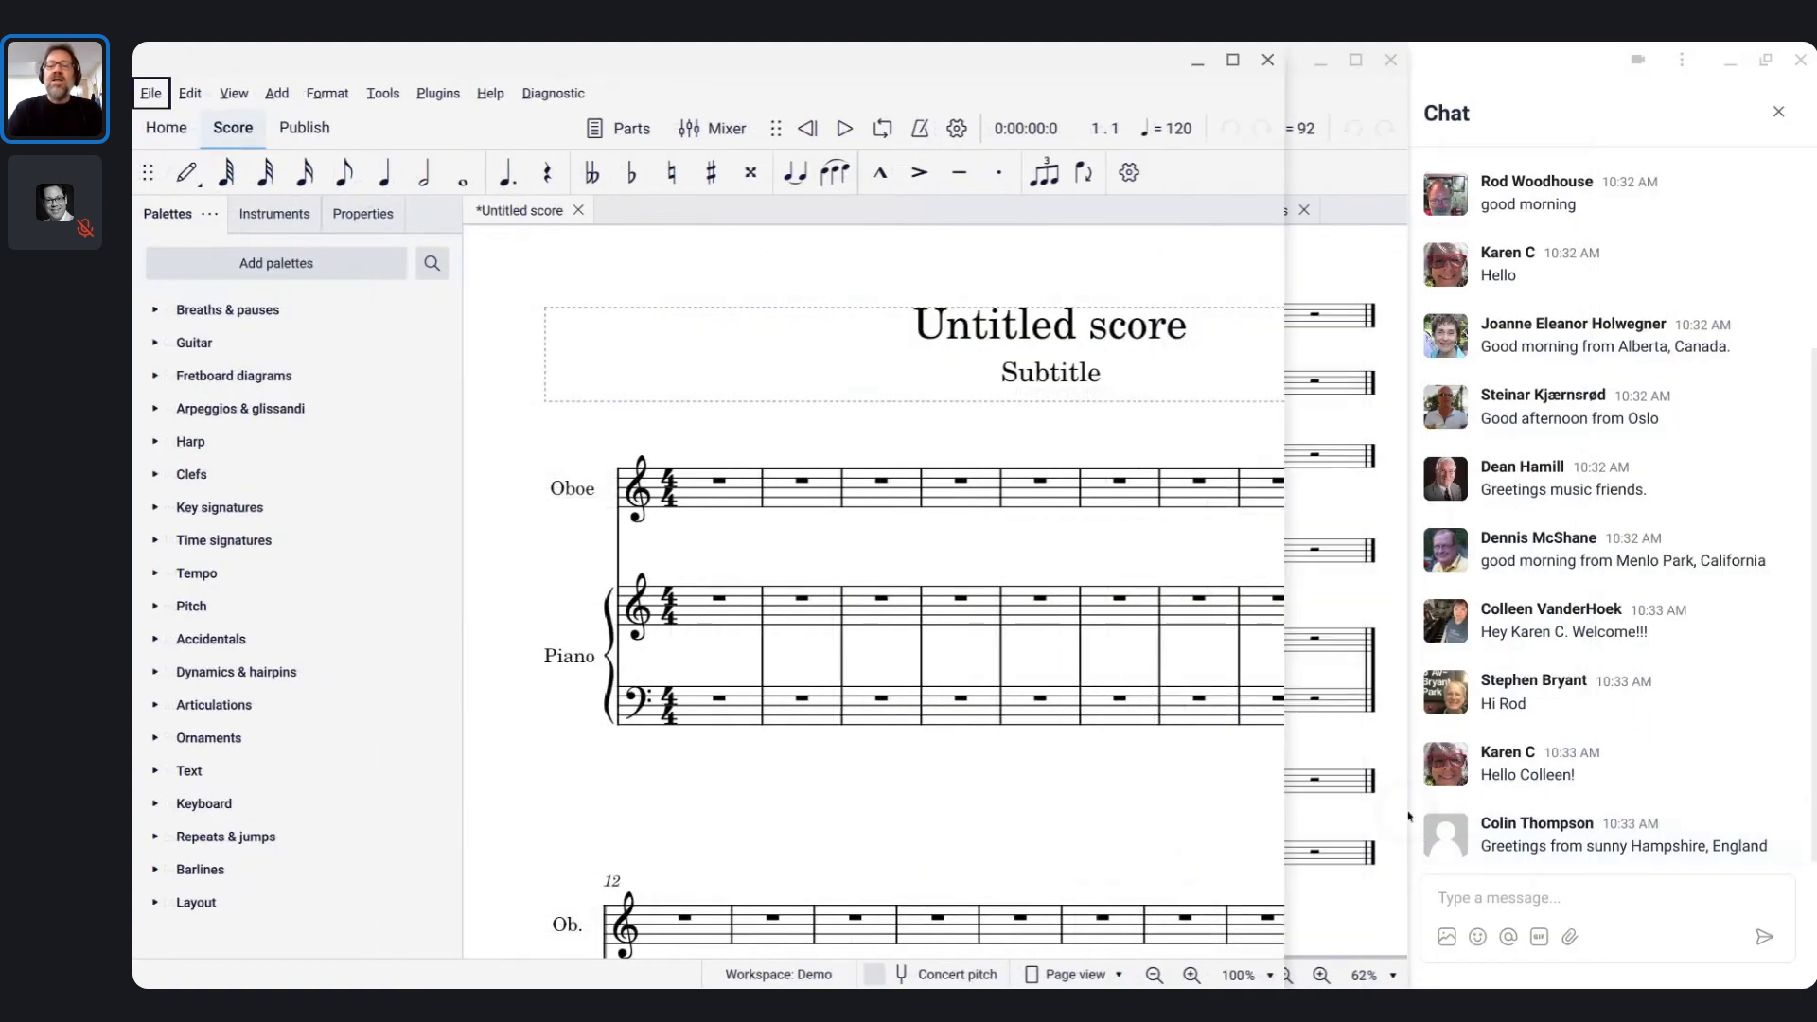
{"action": "left_click_drag", "start_coordinate": [1287, 648], "coordinate": [1410, 667]}
{"action": "left_click", "coordinate": [1024, 560]}
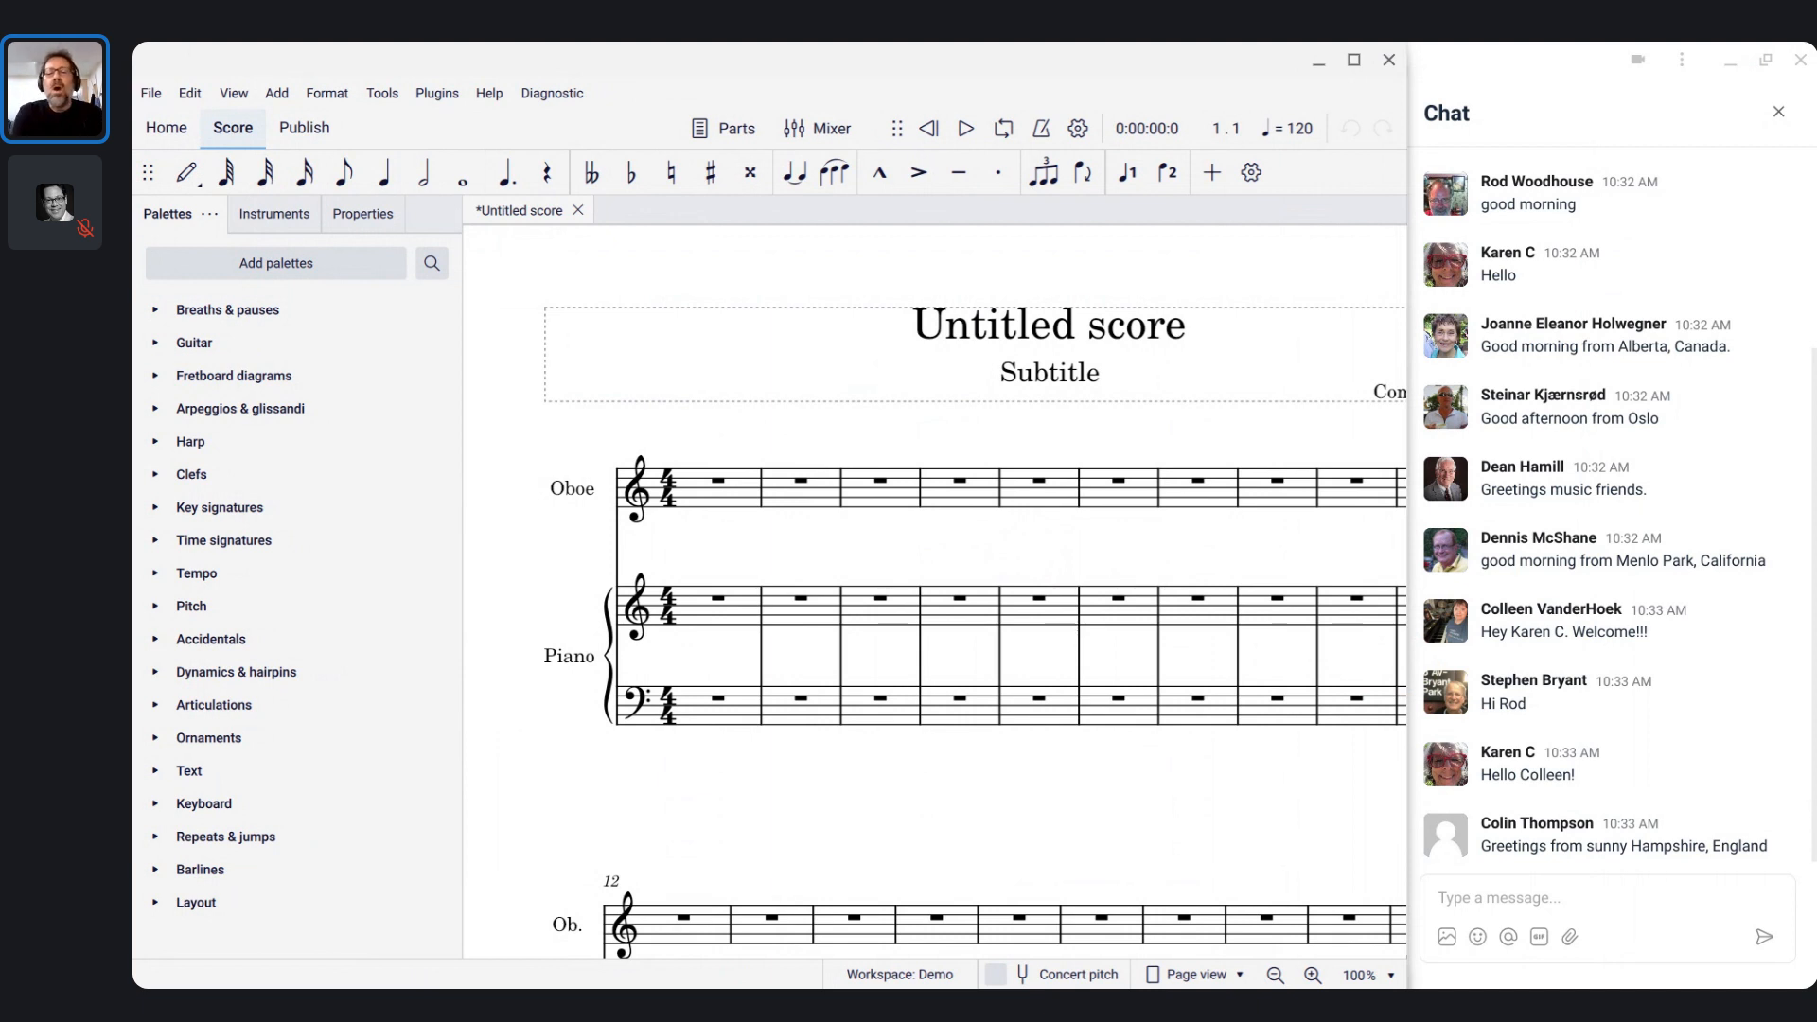
- Look over the new score's channels in the mixer, and close the mixer
{"action": "left_click", "coordinate": [703, 492]}
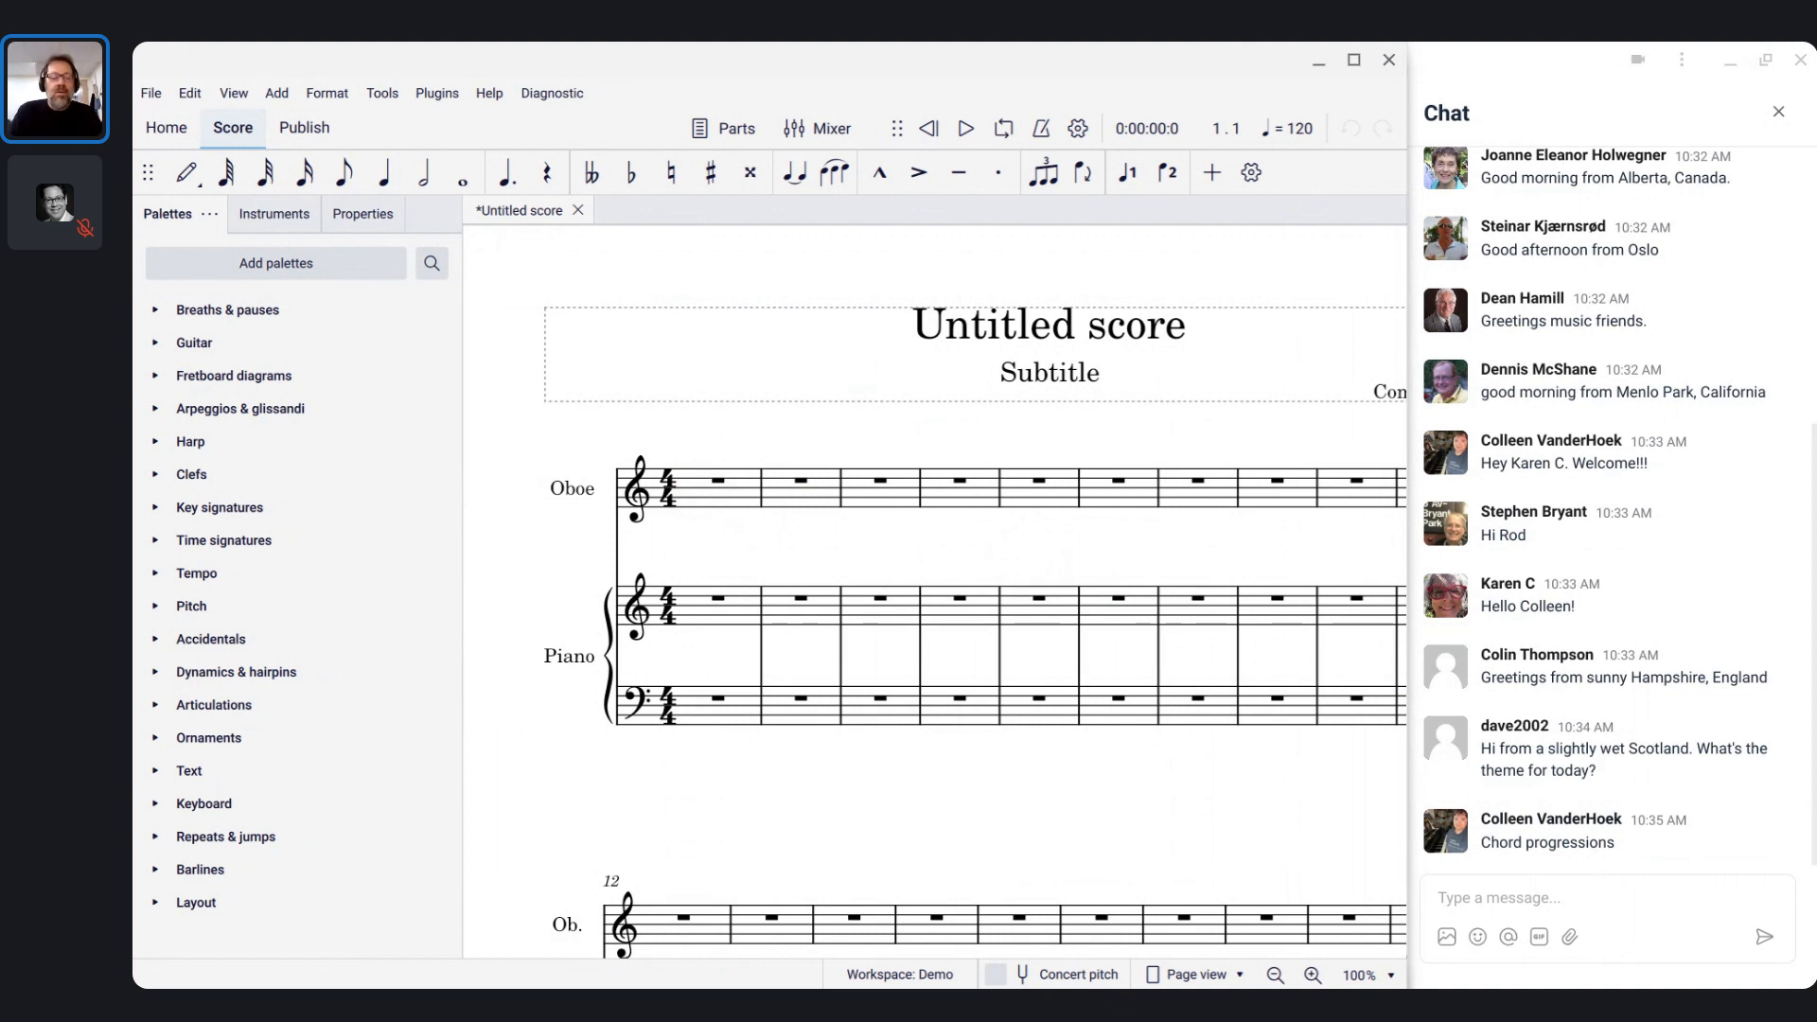
{"action": "left_click", "coordinate": [701, 543]}
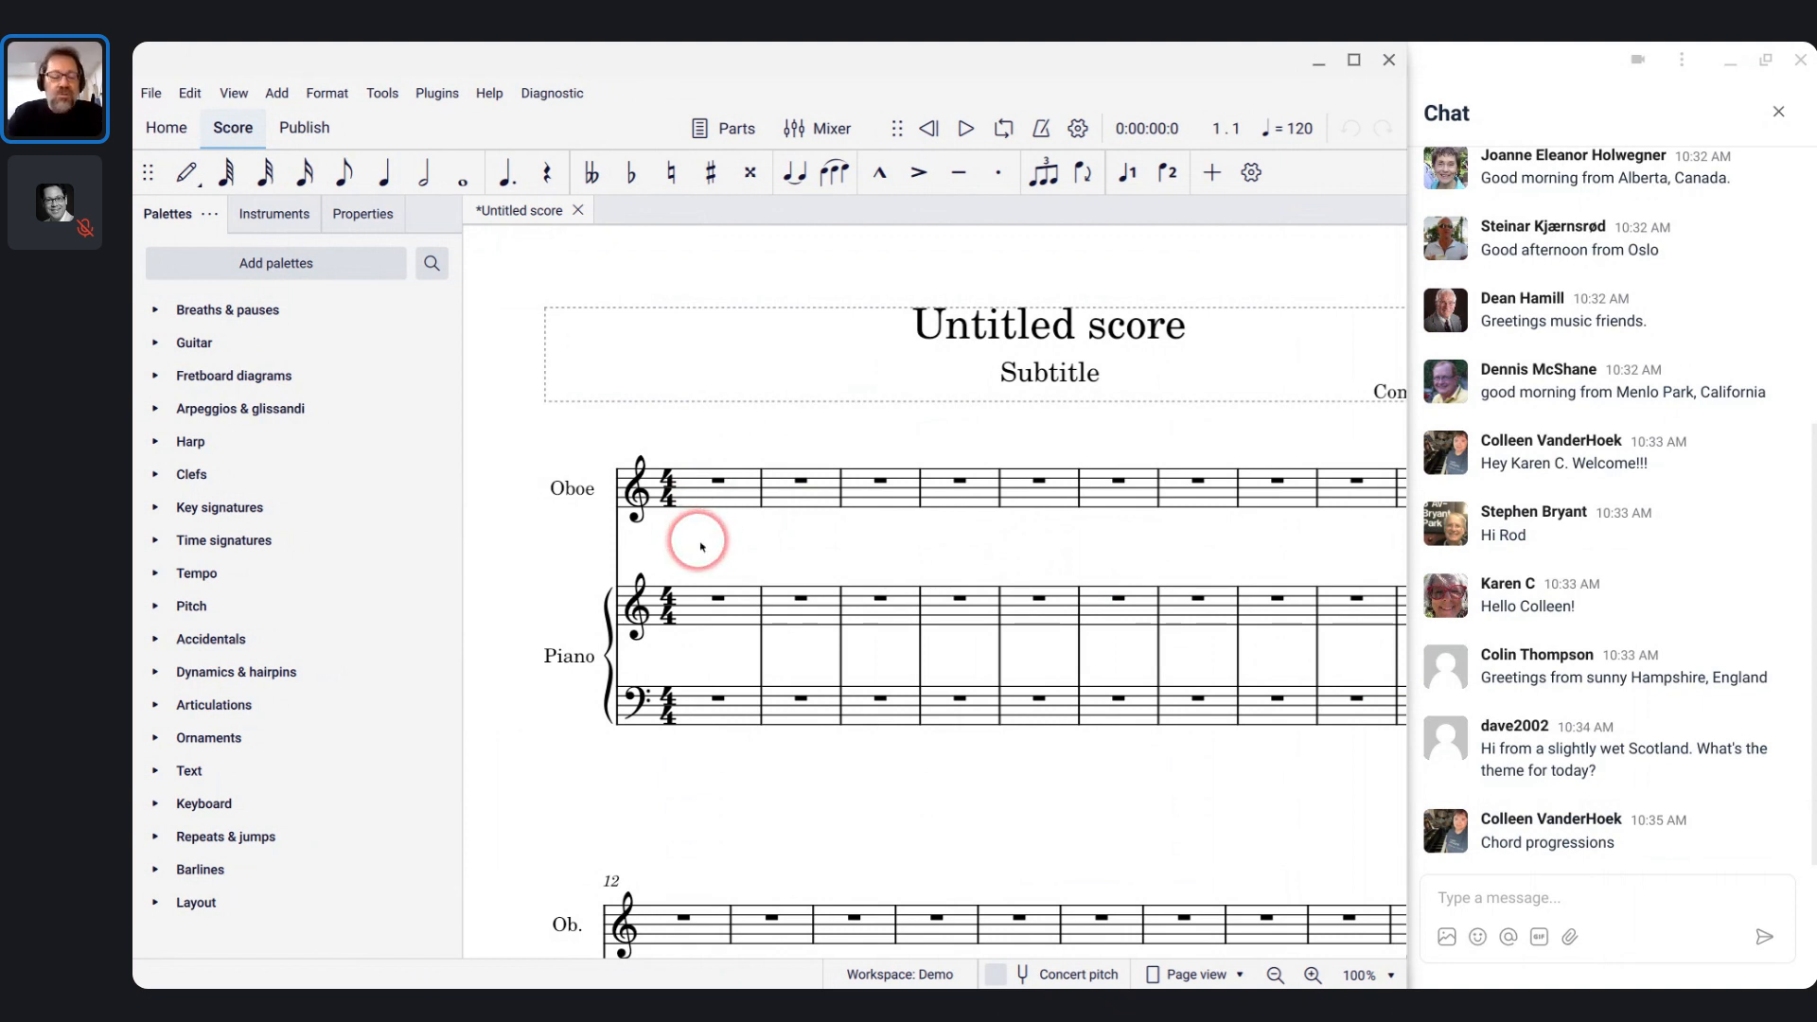
{"action": "key", "text": "F10"}
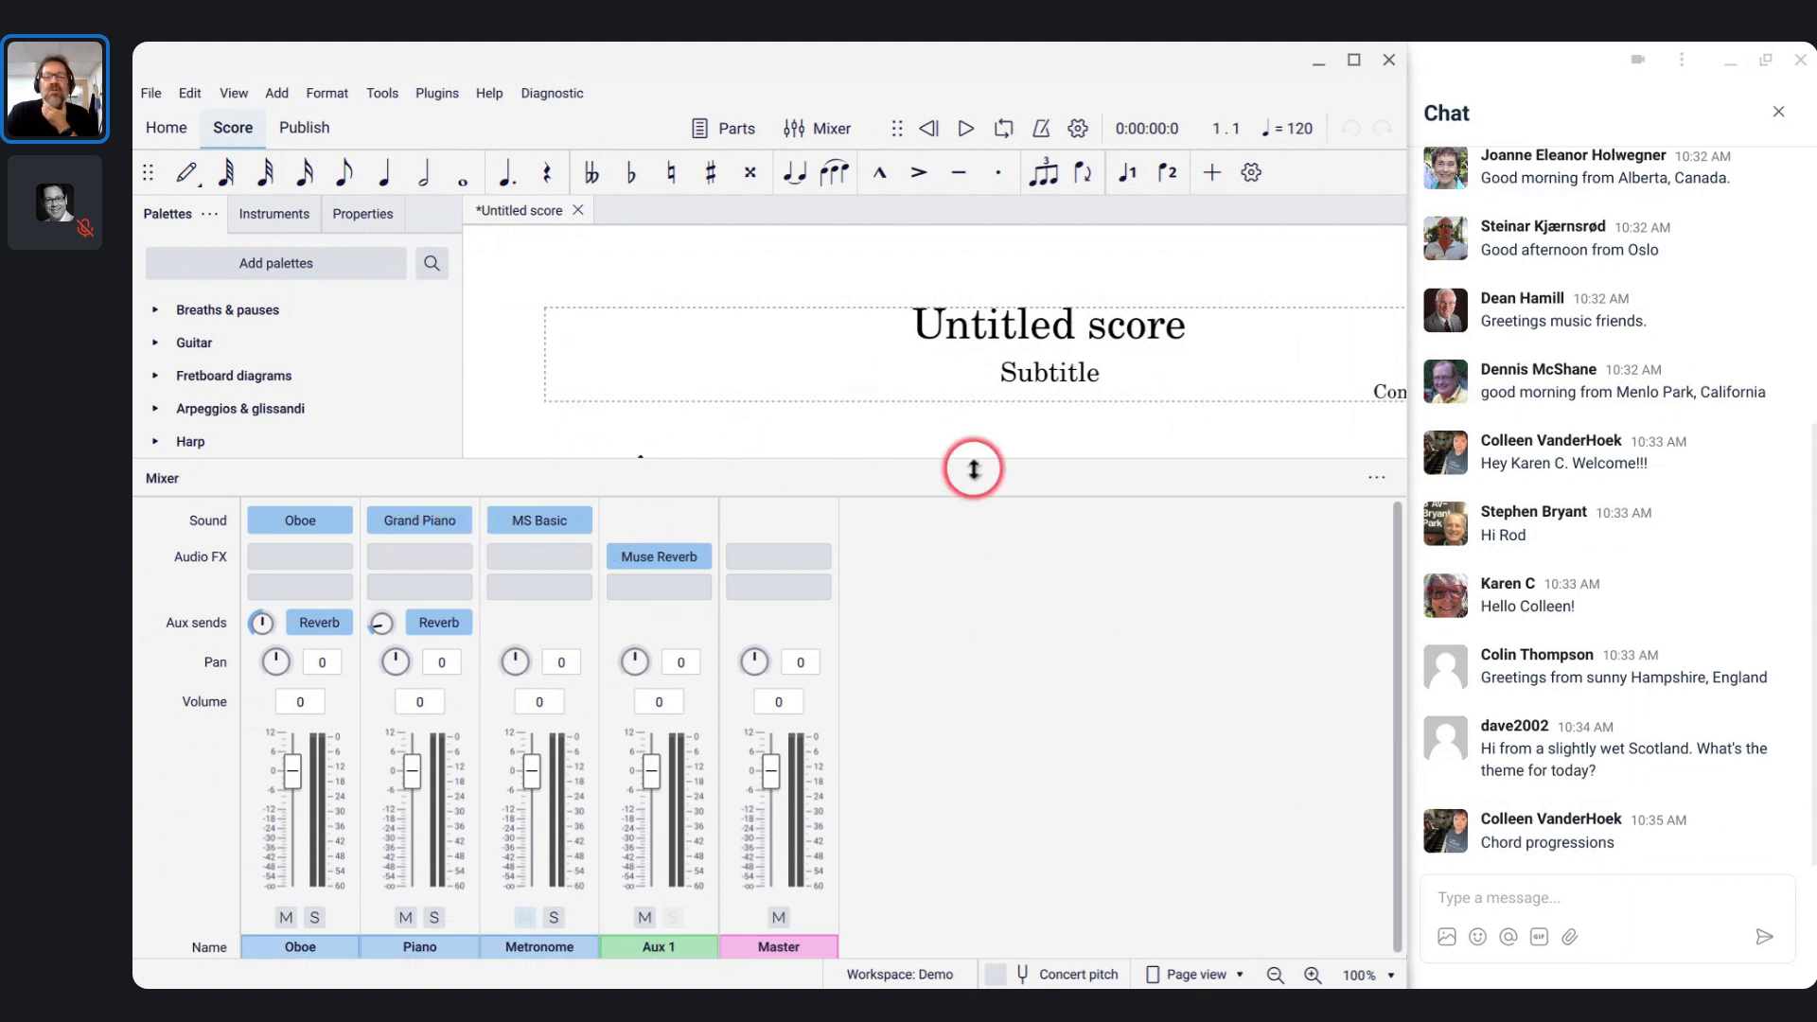
{"action": "key", "text": "F10"}
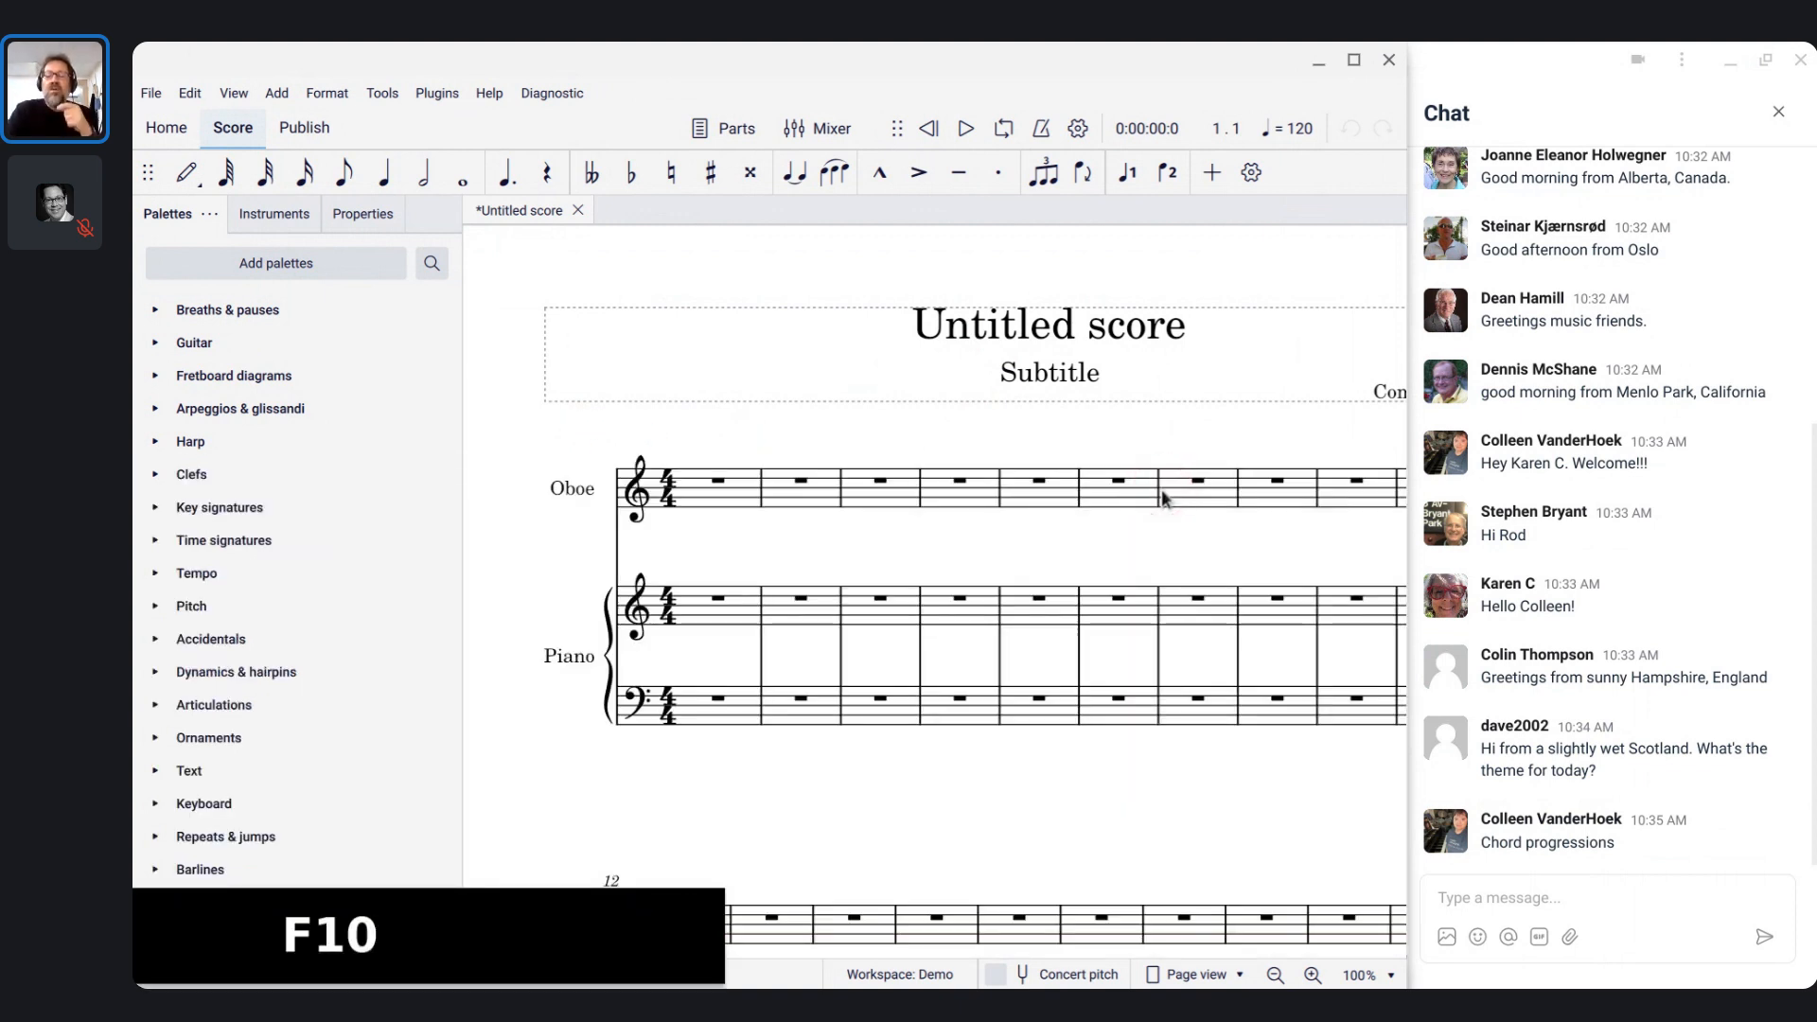
- Add a C chord symbol above the first measure of the piano's treble staff
{"action": "left_click", "coordinate": [720, 598]}
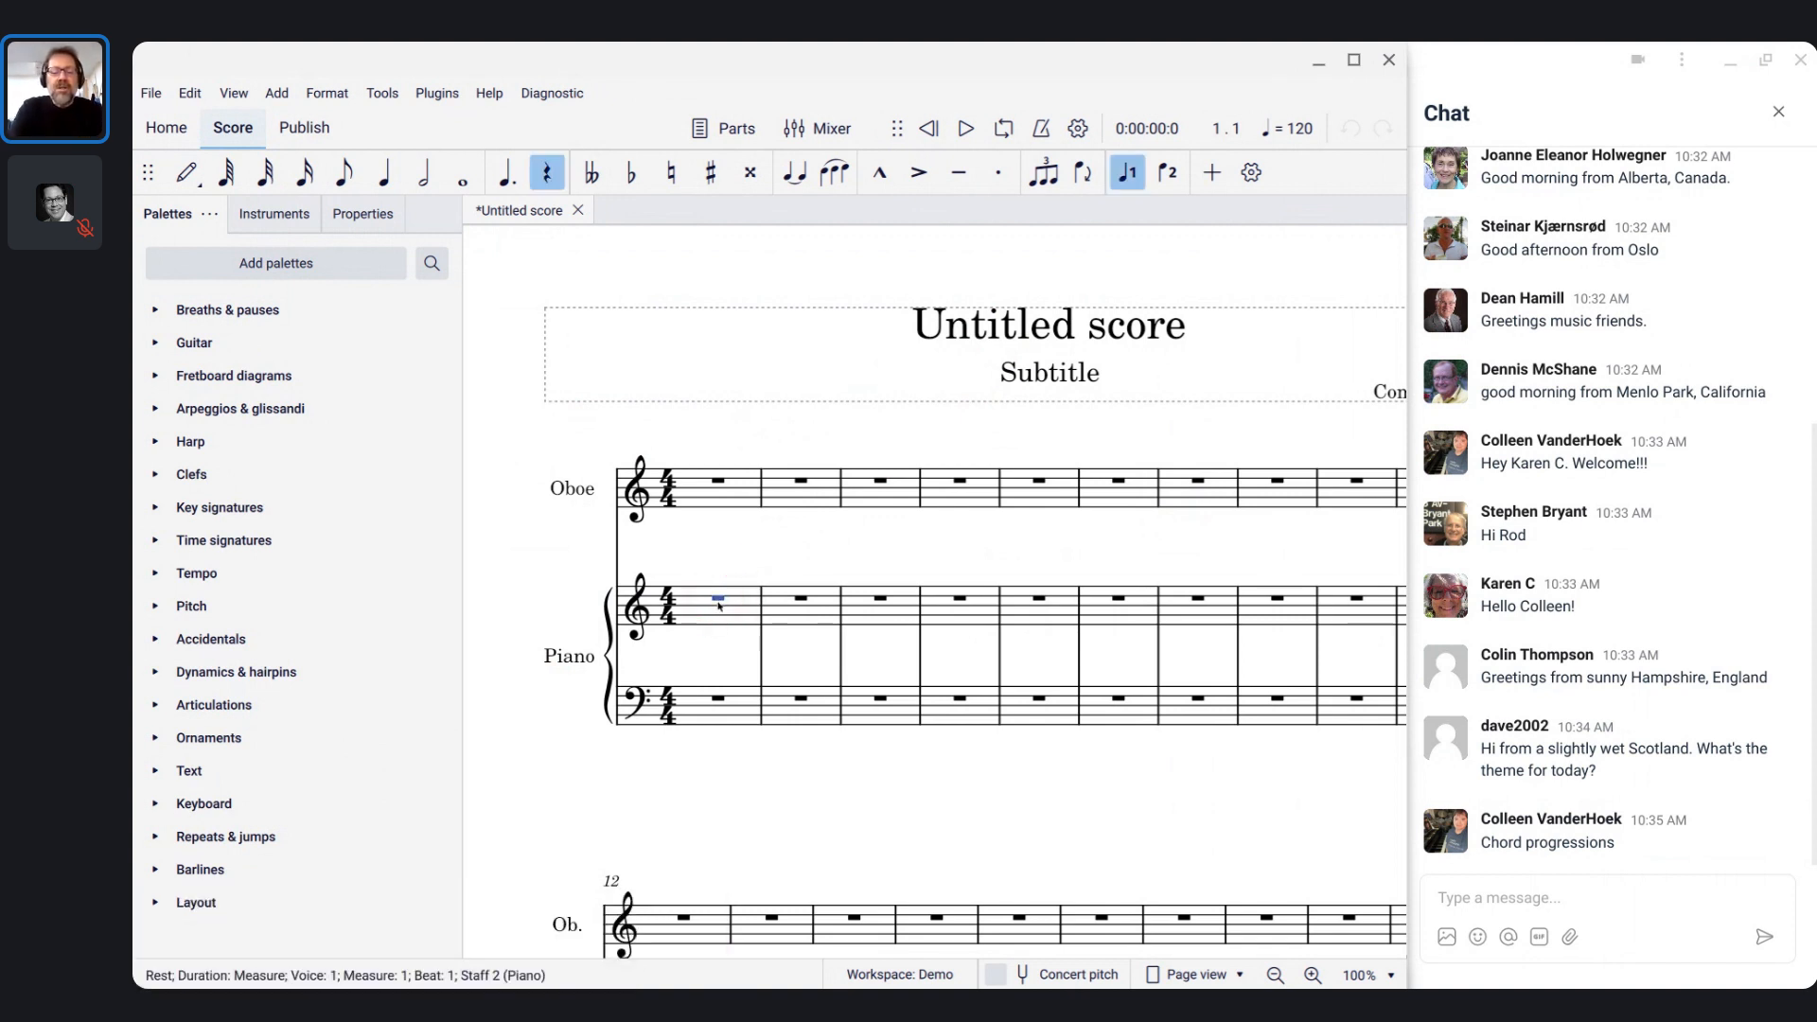
{"action": "key", "text": "ctrl+k"}
{"action": "type", "text": "C"}
{"action": "key", "text": "Escape"}
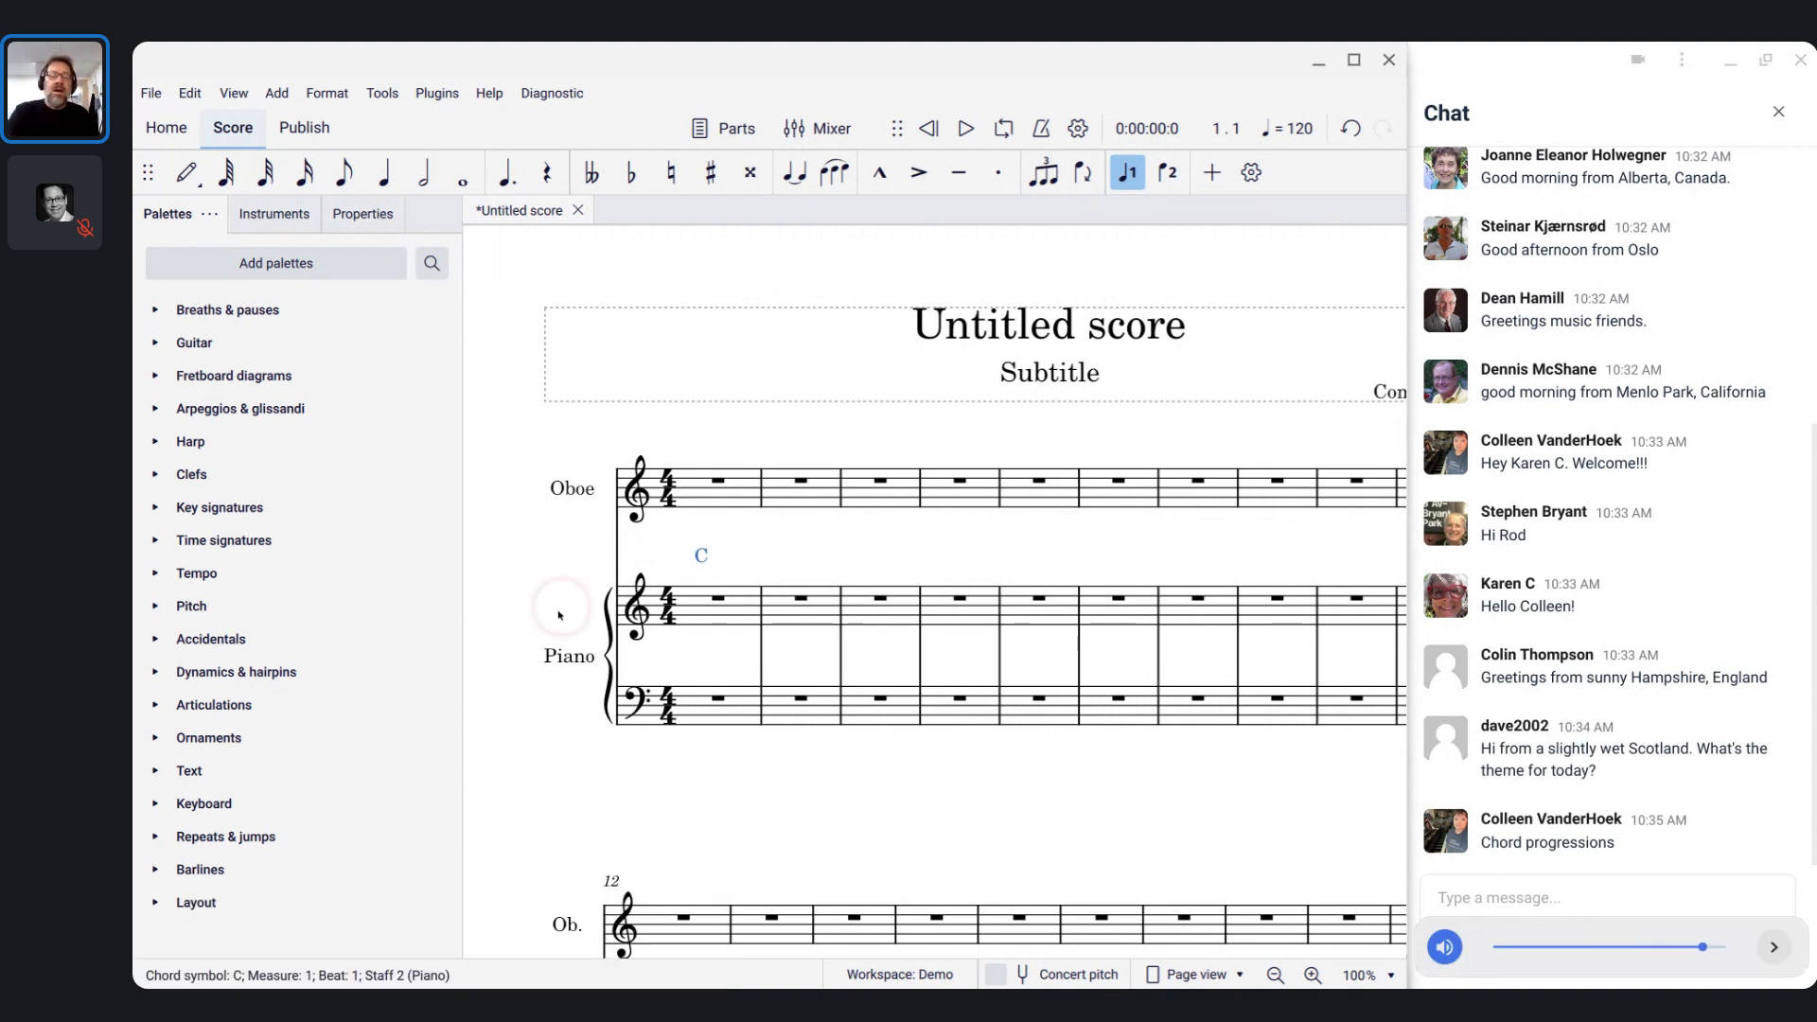
- Check the mixer for the chord symbol's channel and delete the C chord symbol from the piano's first measure
{"action": "key", "text": "F10"}
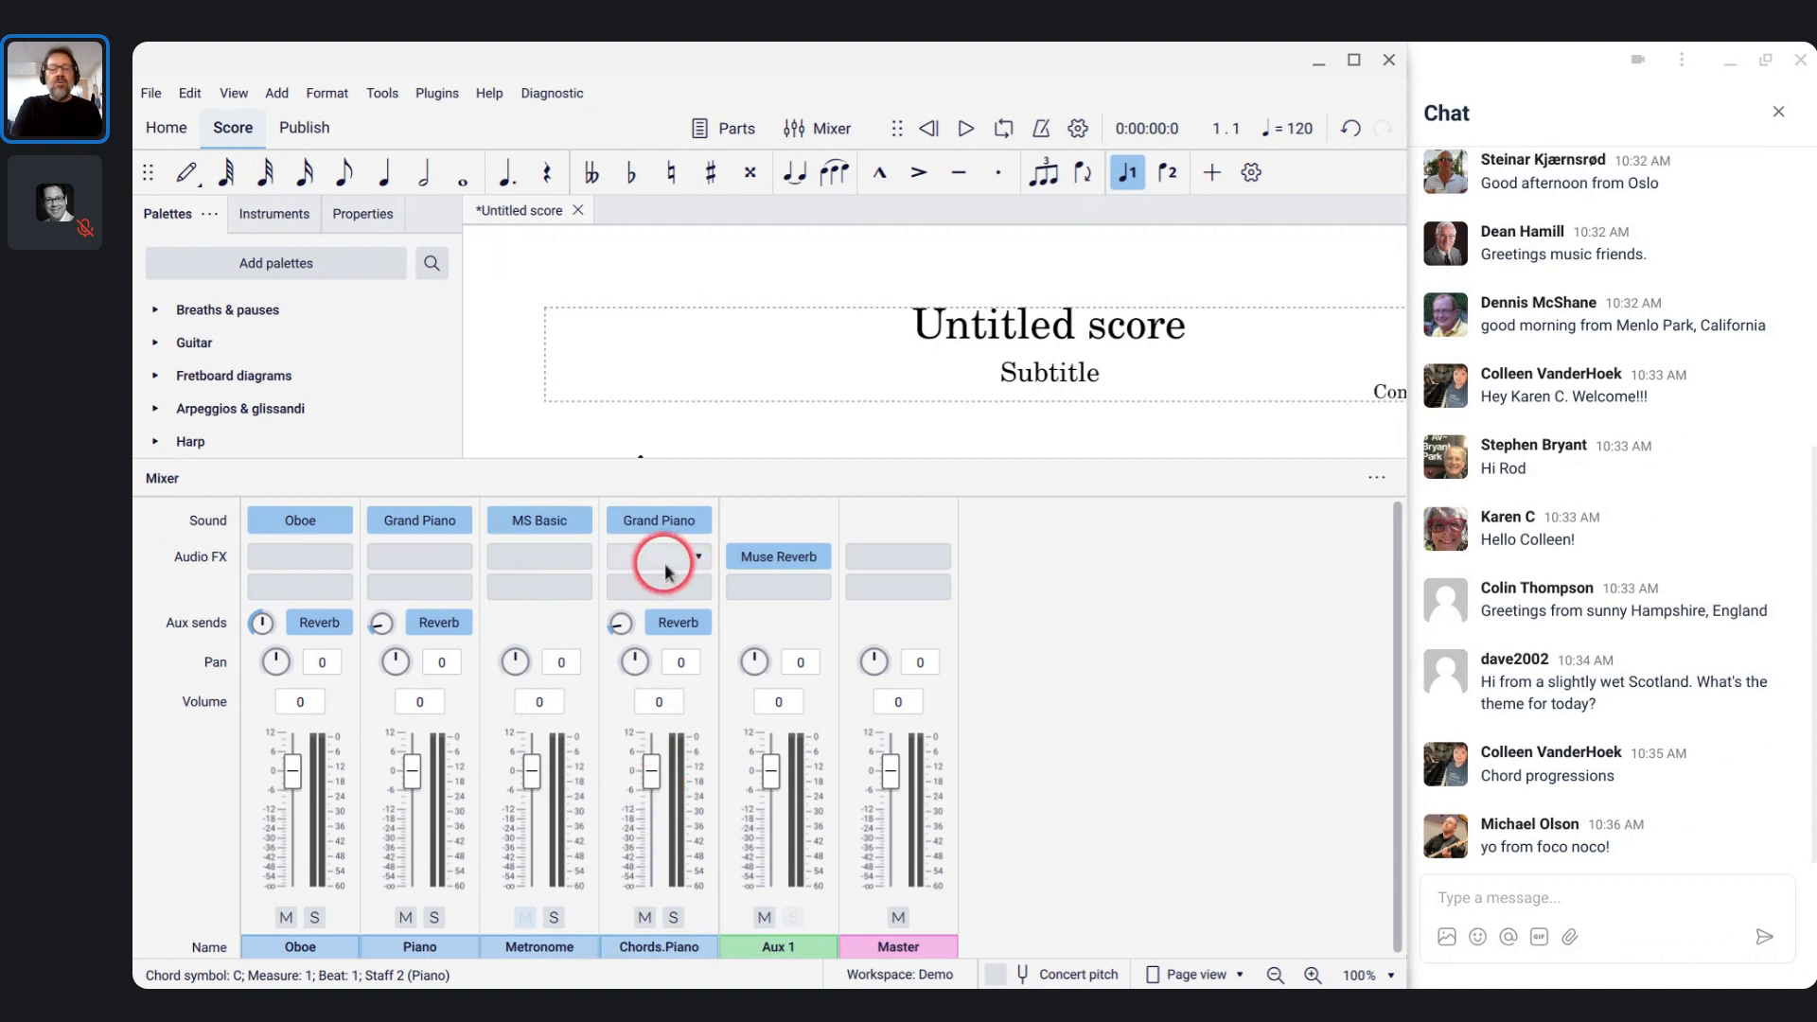
{"action": "key", "text": "F10"}
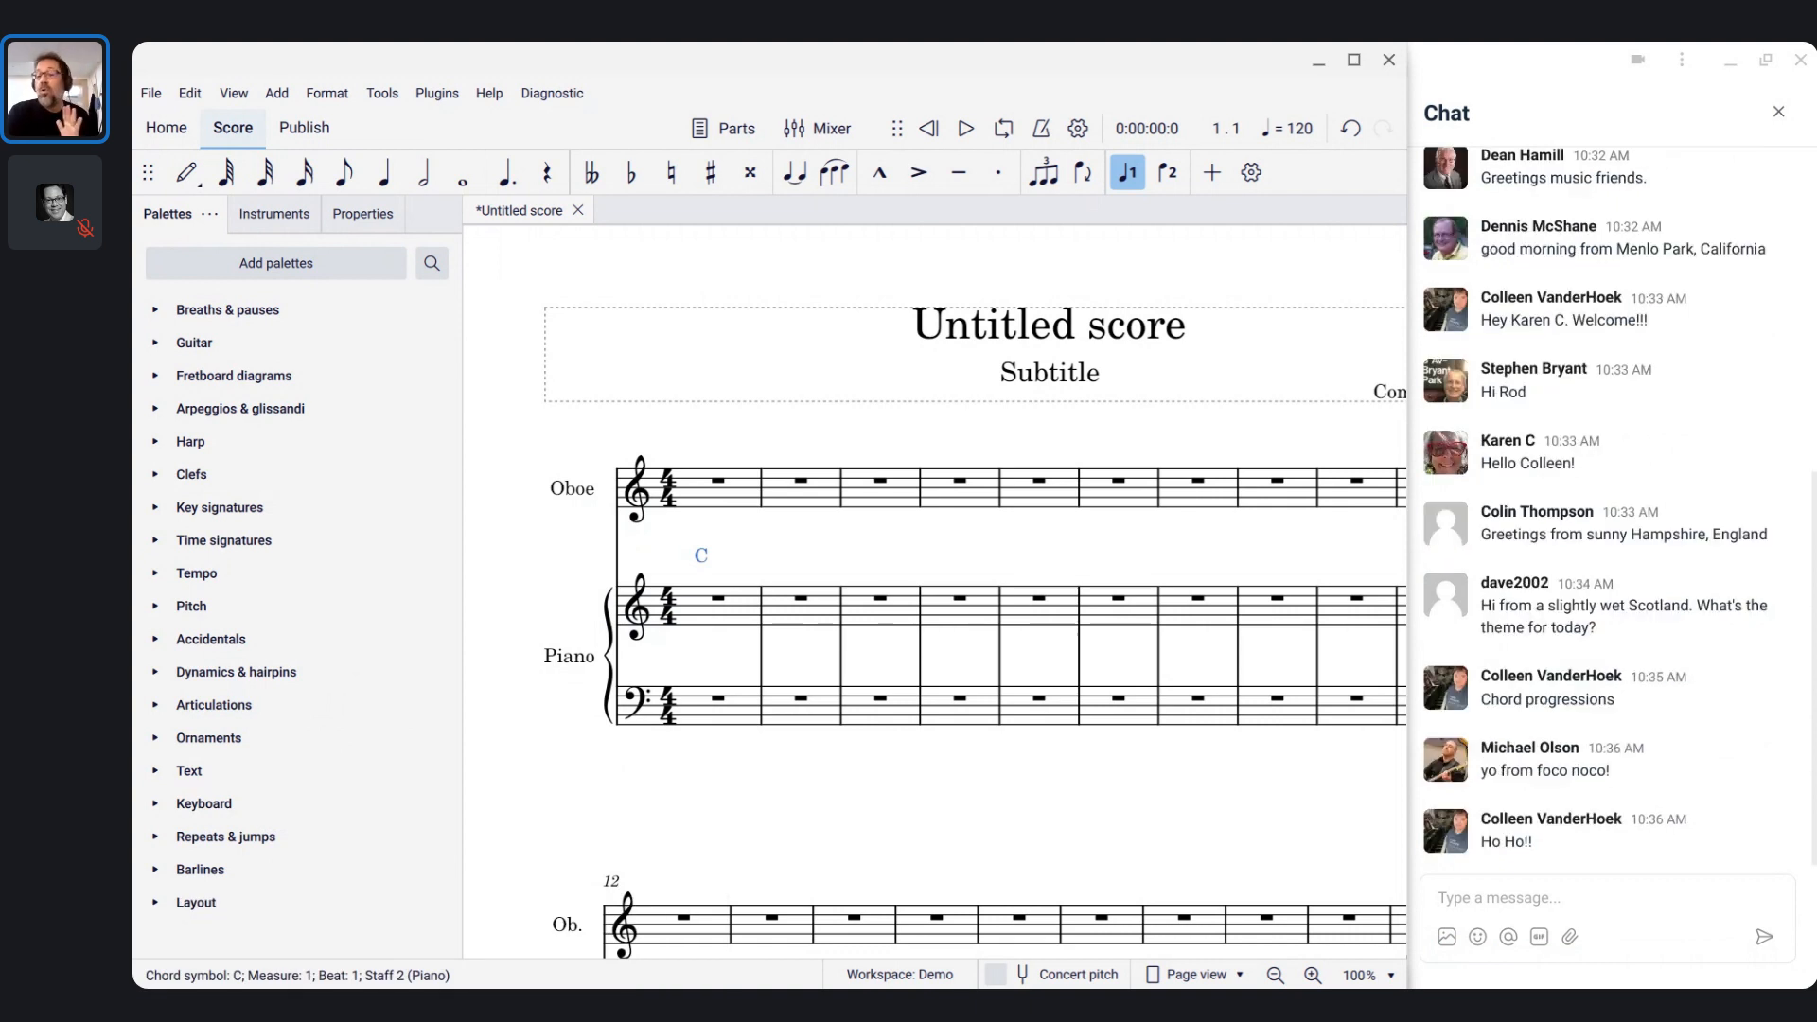
{"action": "left_click", "coordinate": [697, 565]}
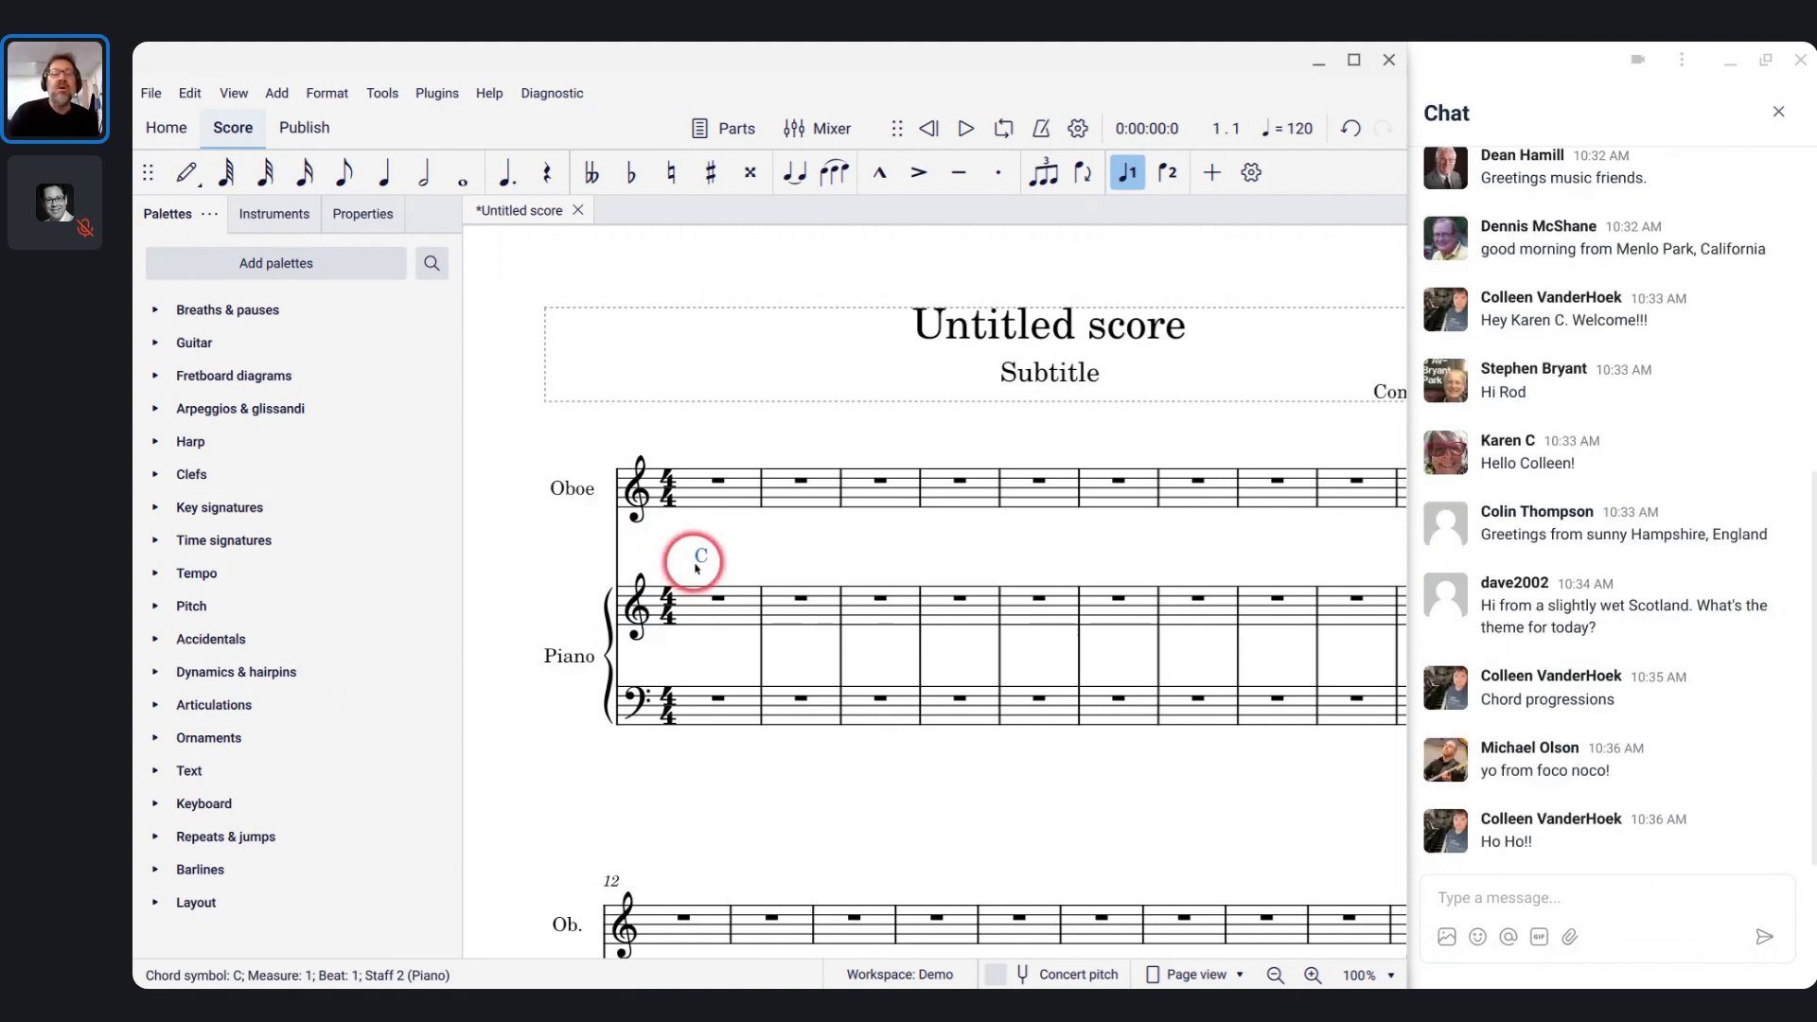
{"action": "key", "text": "BackSpace"}
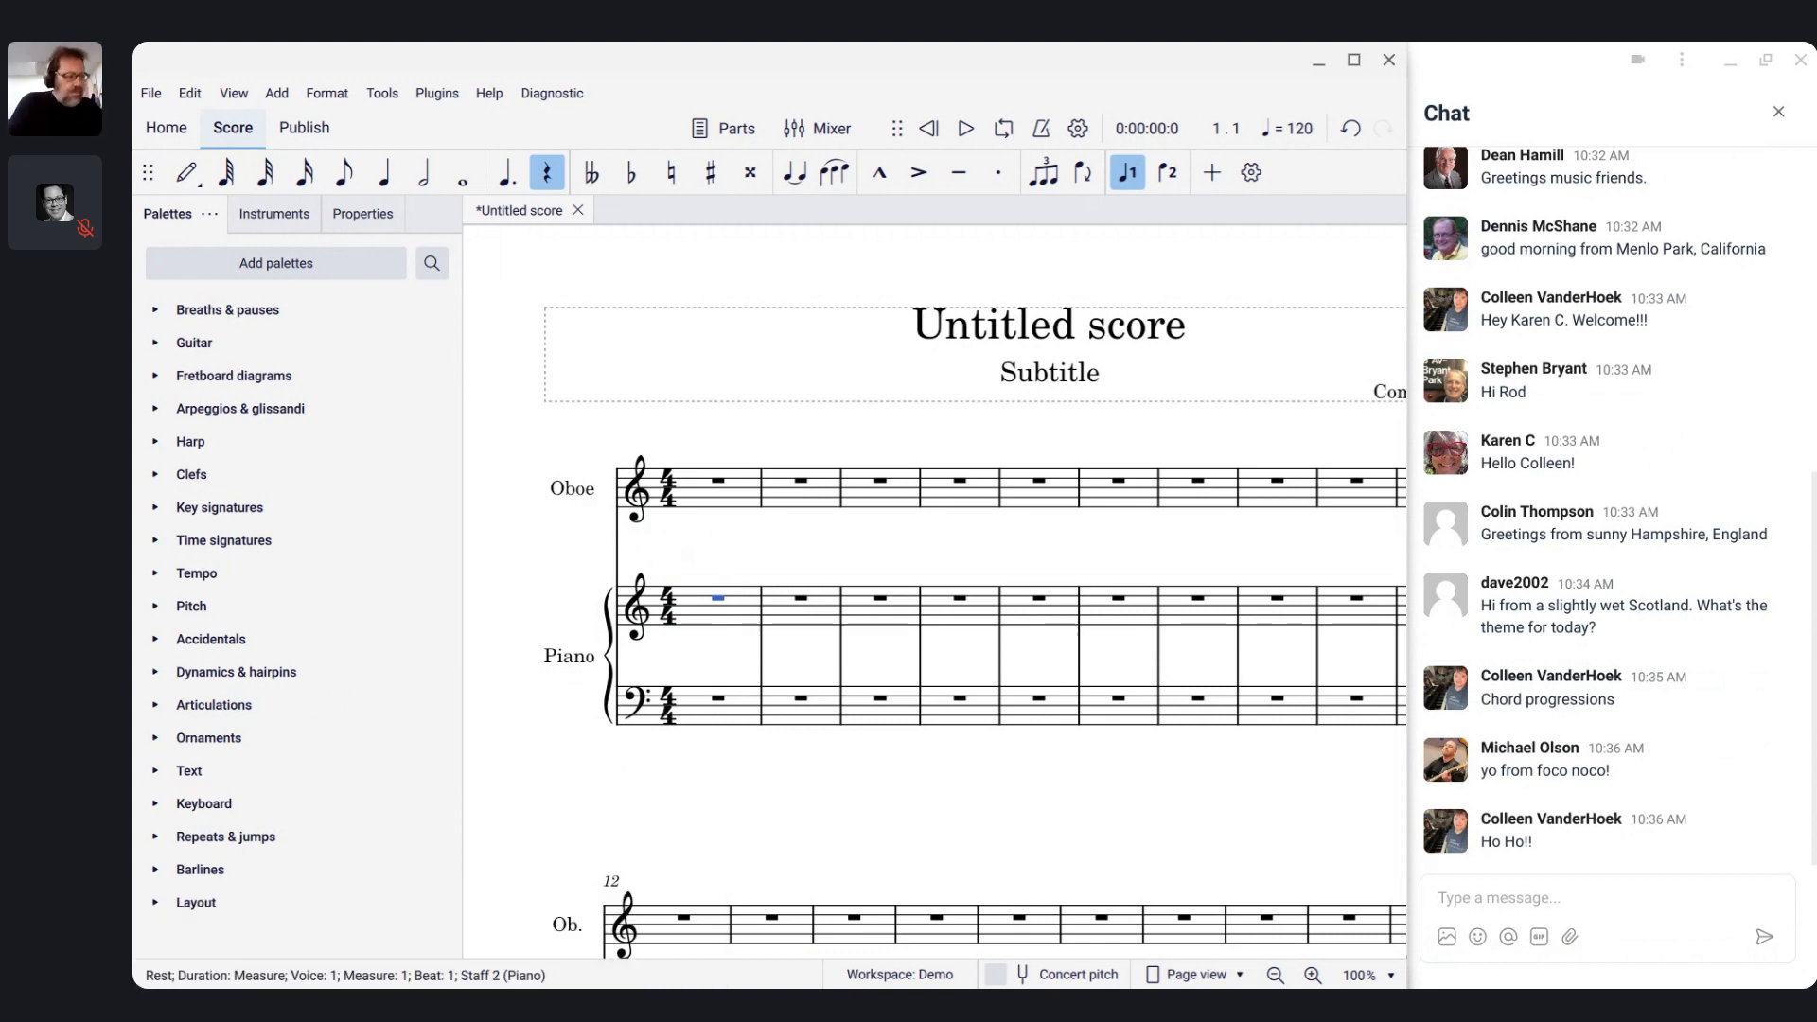
- Enter the quarter notes E, D, C, D in measure 1 of the Oboe staff
{"action": "key", "text": "n"}
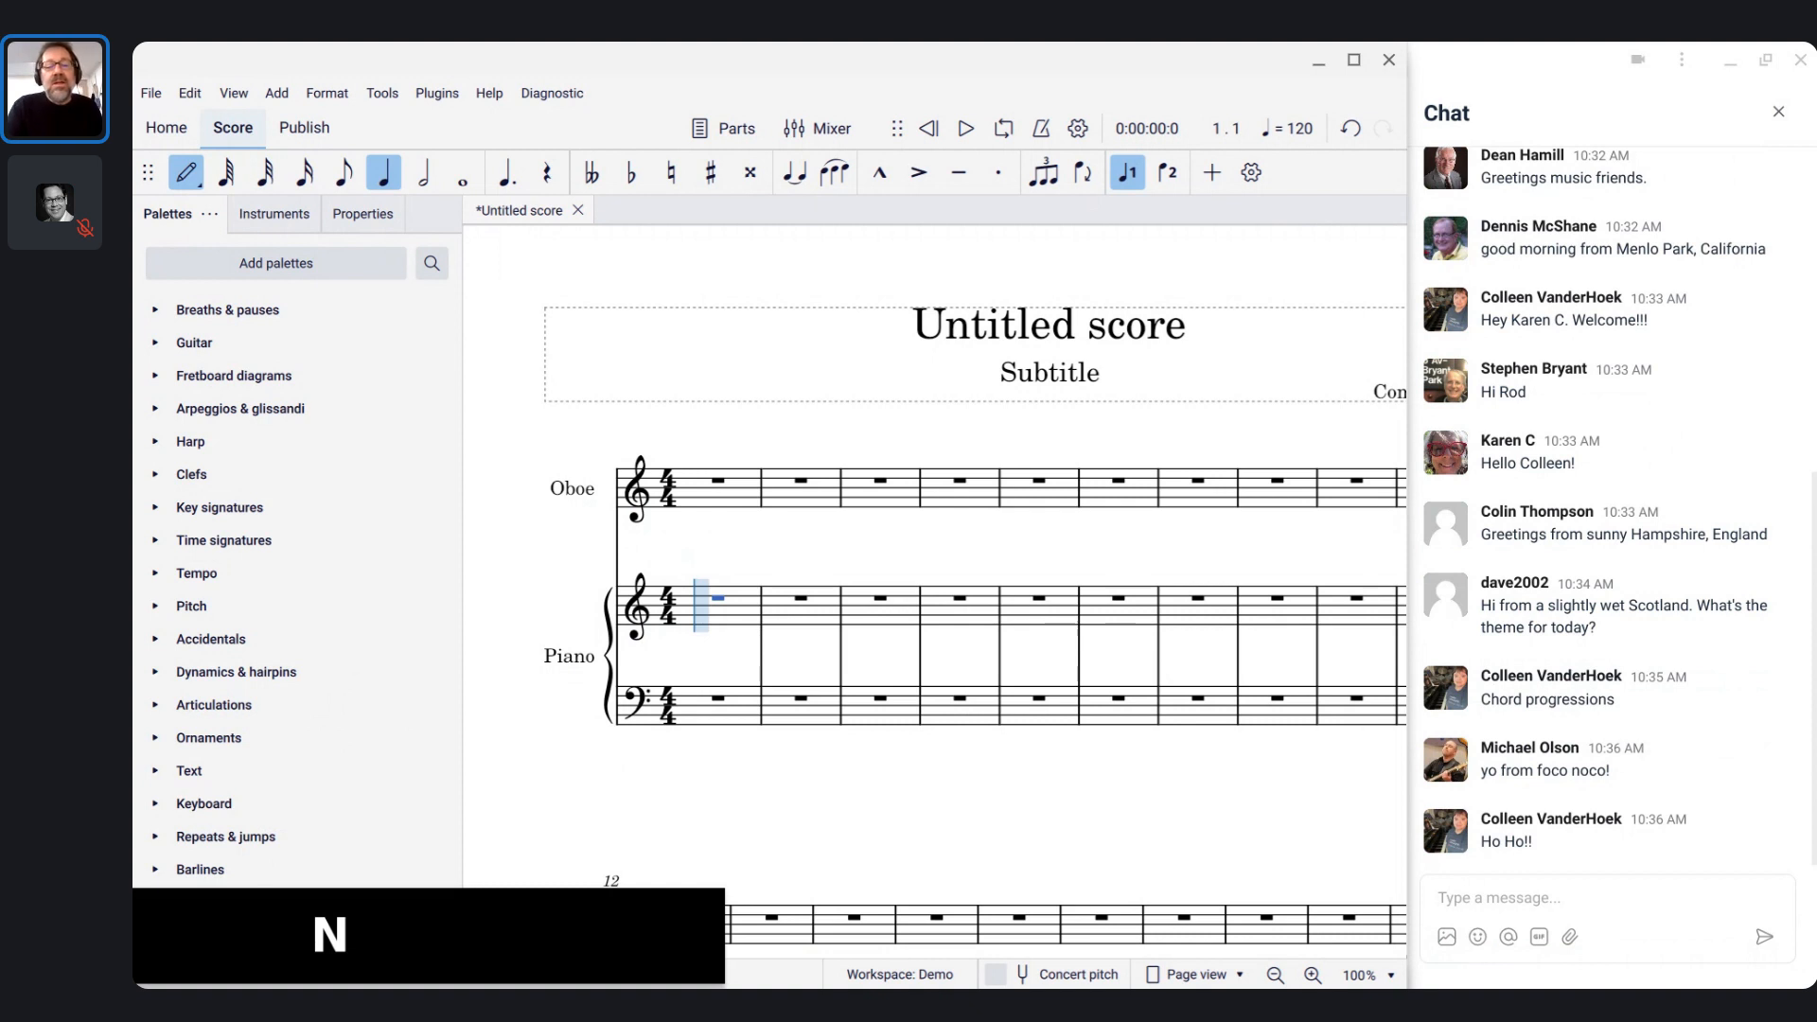
{"action": "key", "text": "alt+shift+Up"}
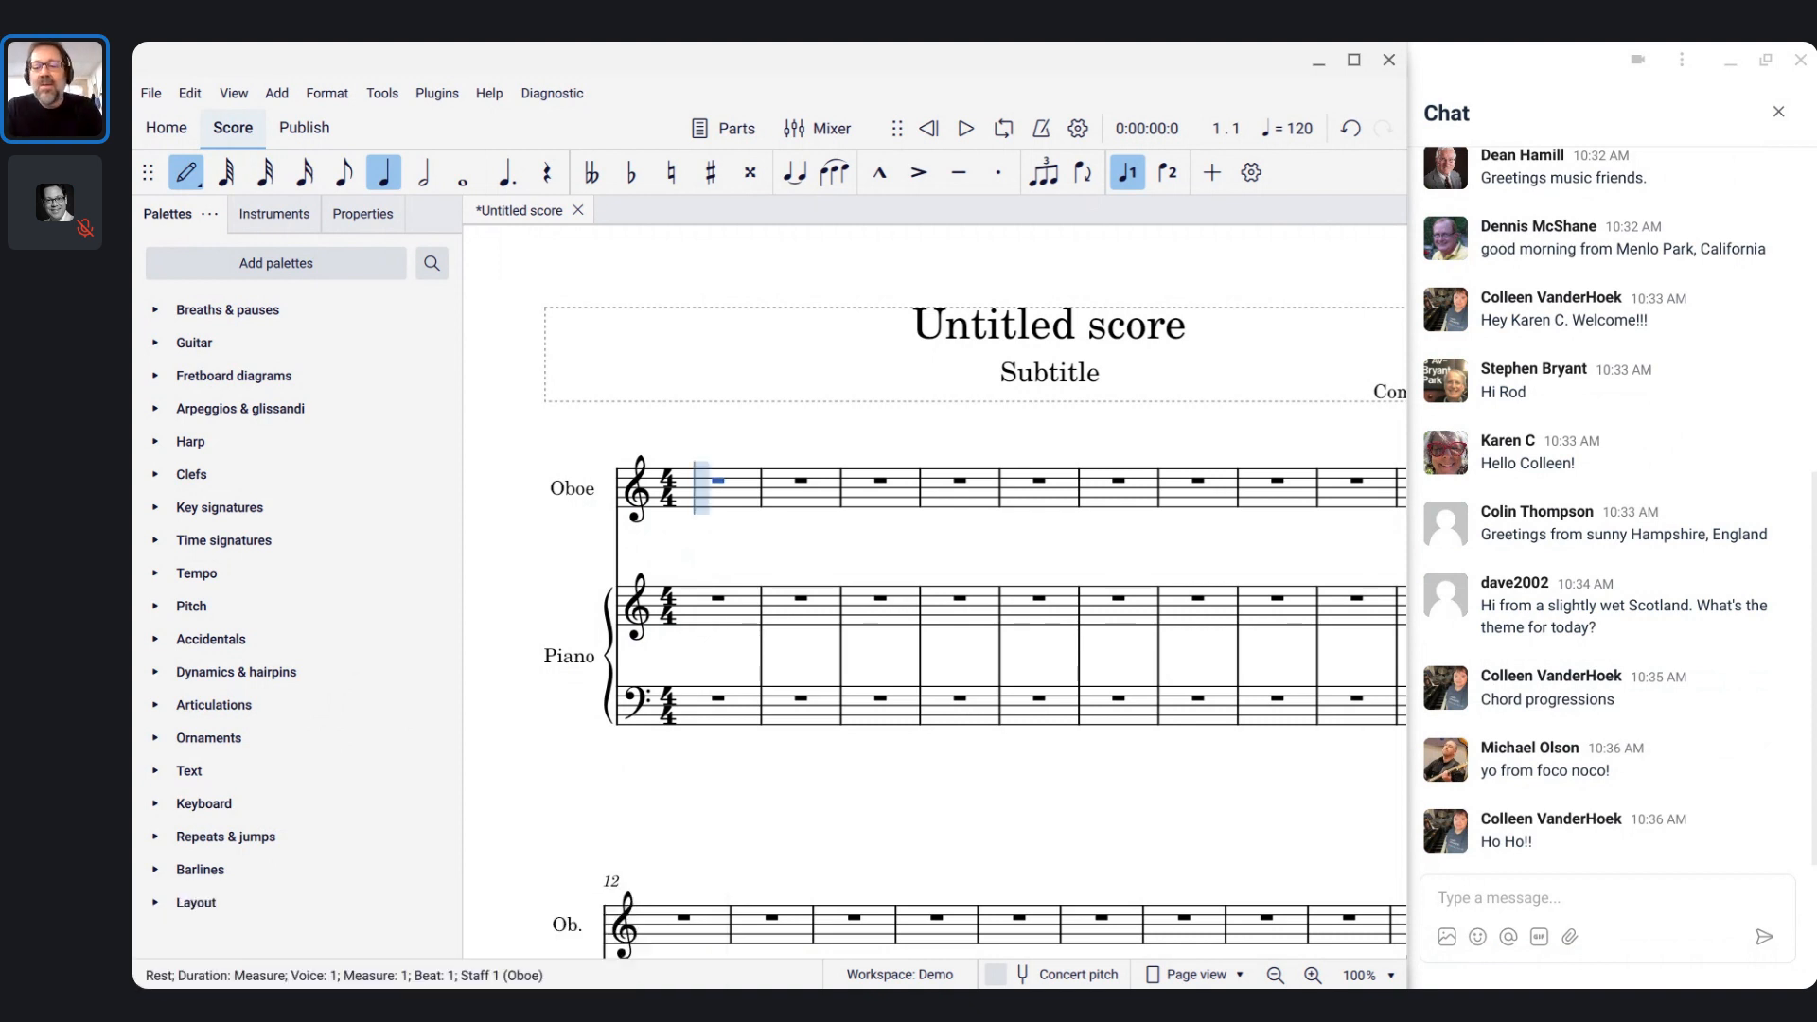
{"action": "key", "text": "5"}
{"action": "key", "text": "Escape"}
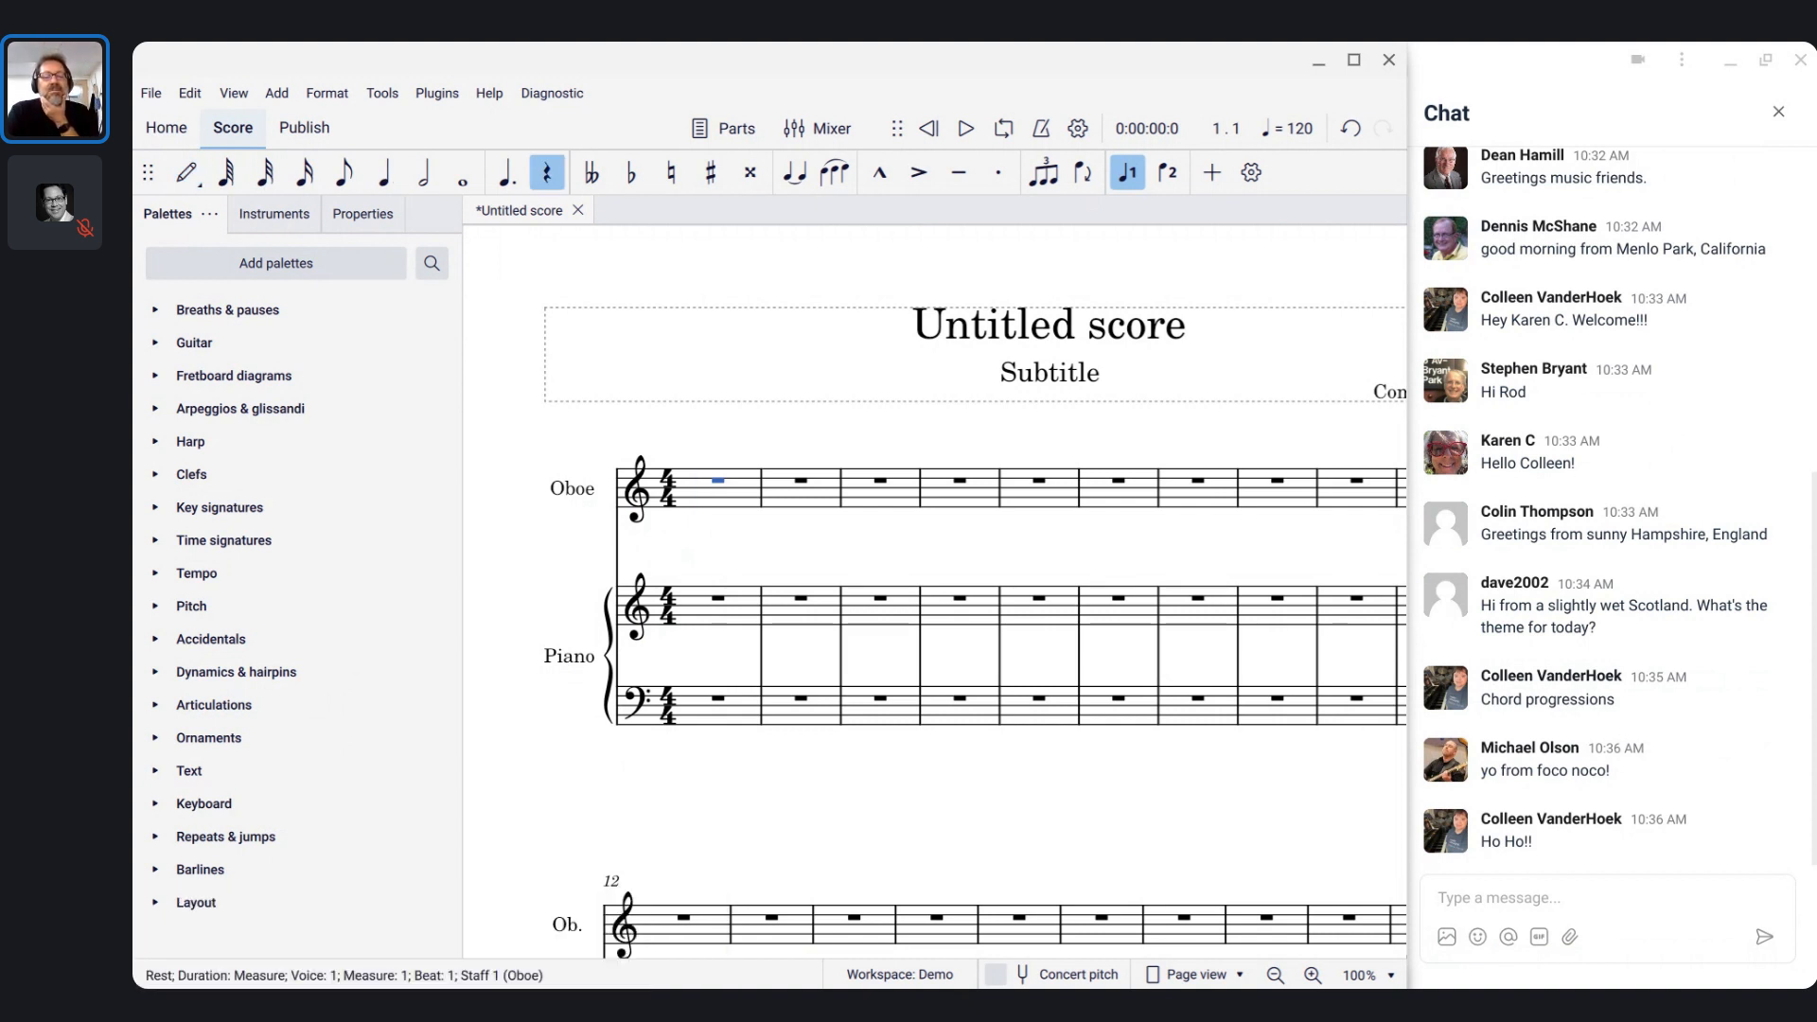
{"action": "key", "text": "n"}
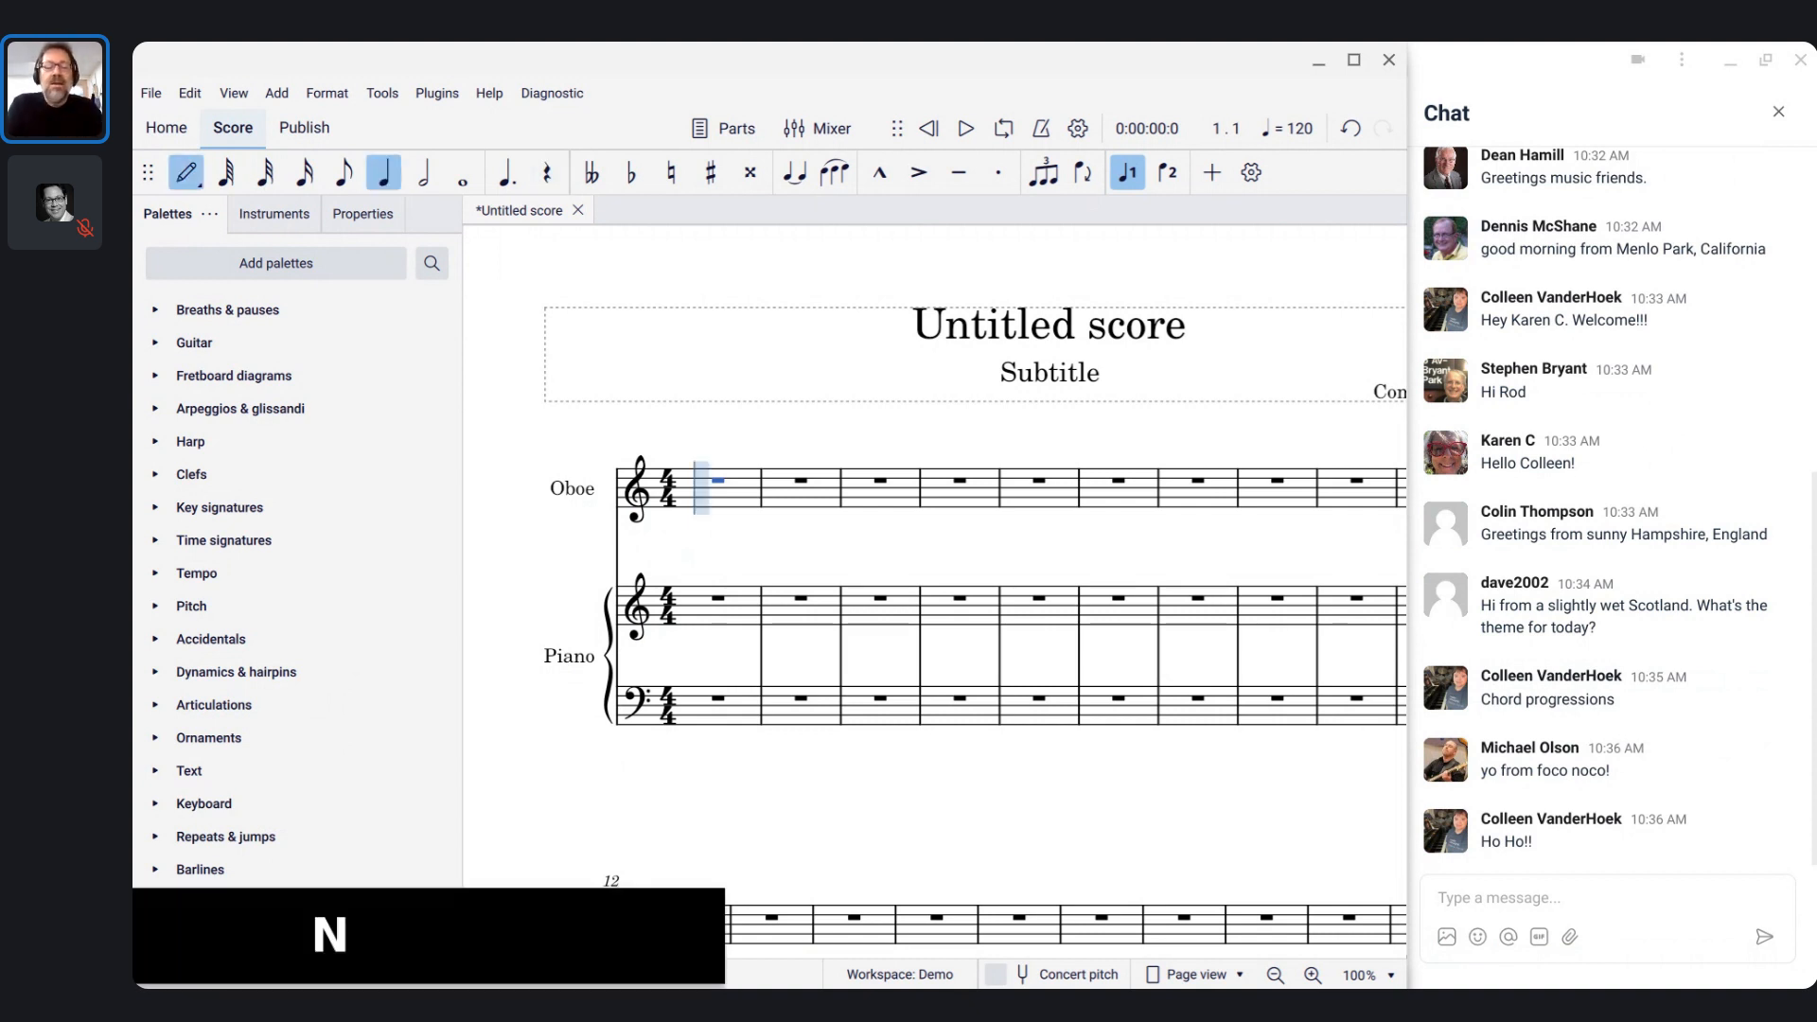
{"action": "key", "text": "e"}
{"action": "key", "text": "d"}
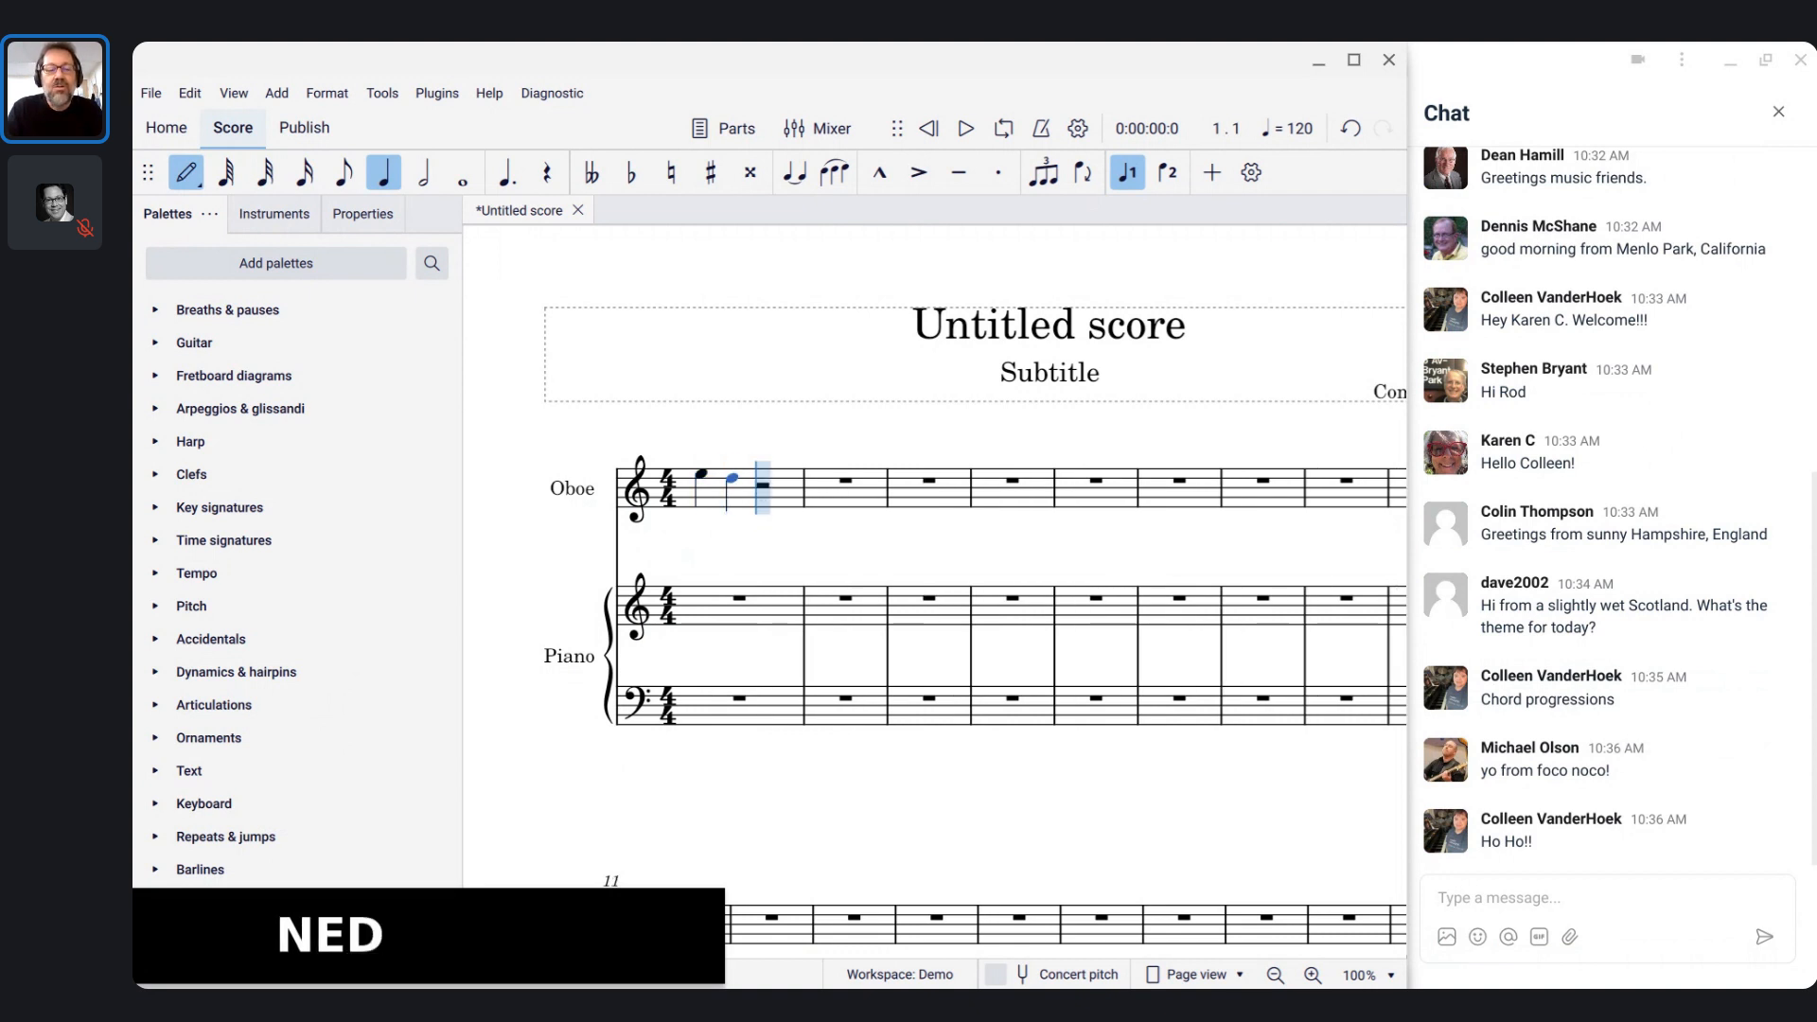
{"action": "key", "text": "c"}
{"action": "key", "text": "d"}
- Fill measure 2 of the Oboe staff with two quarter-note Es and a half-note E
{"action": "key", "text": "e"}
{"action": "key", "text": "e"}
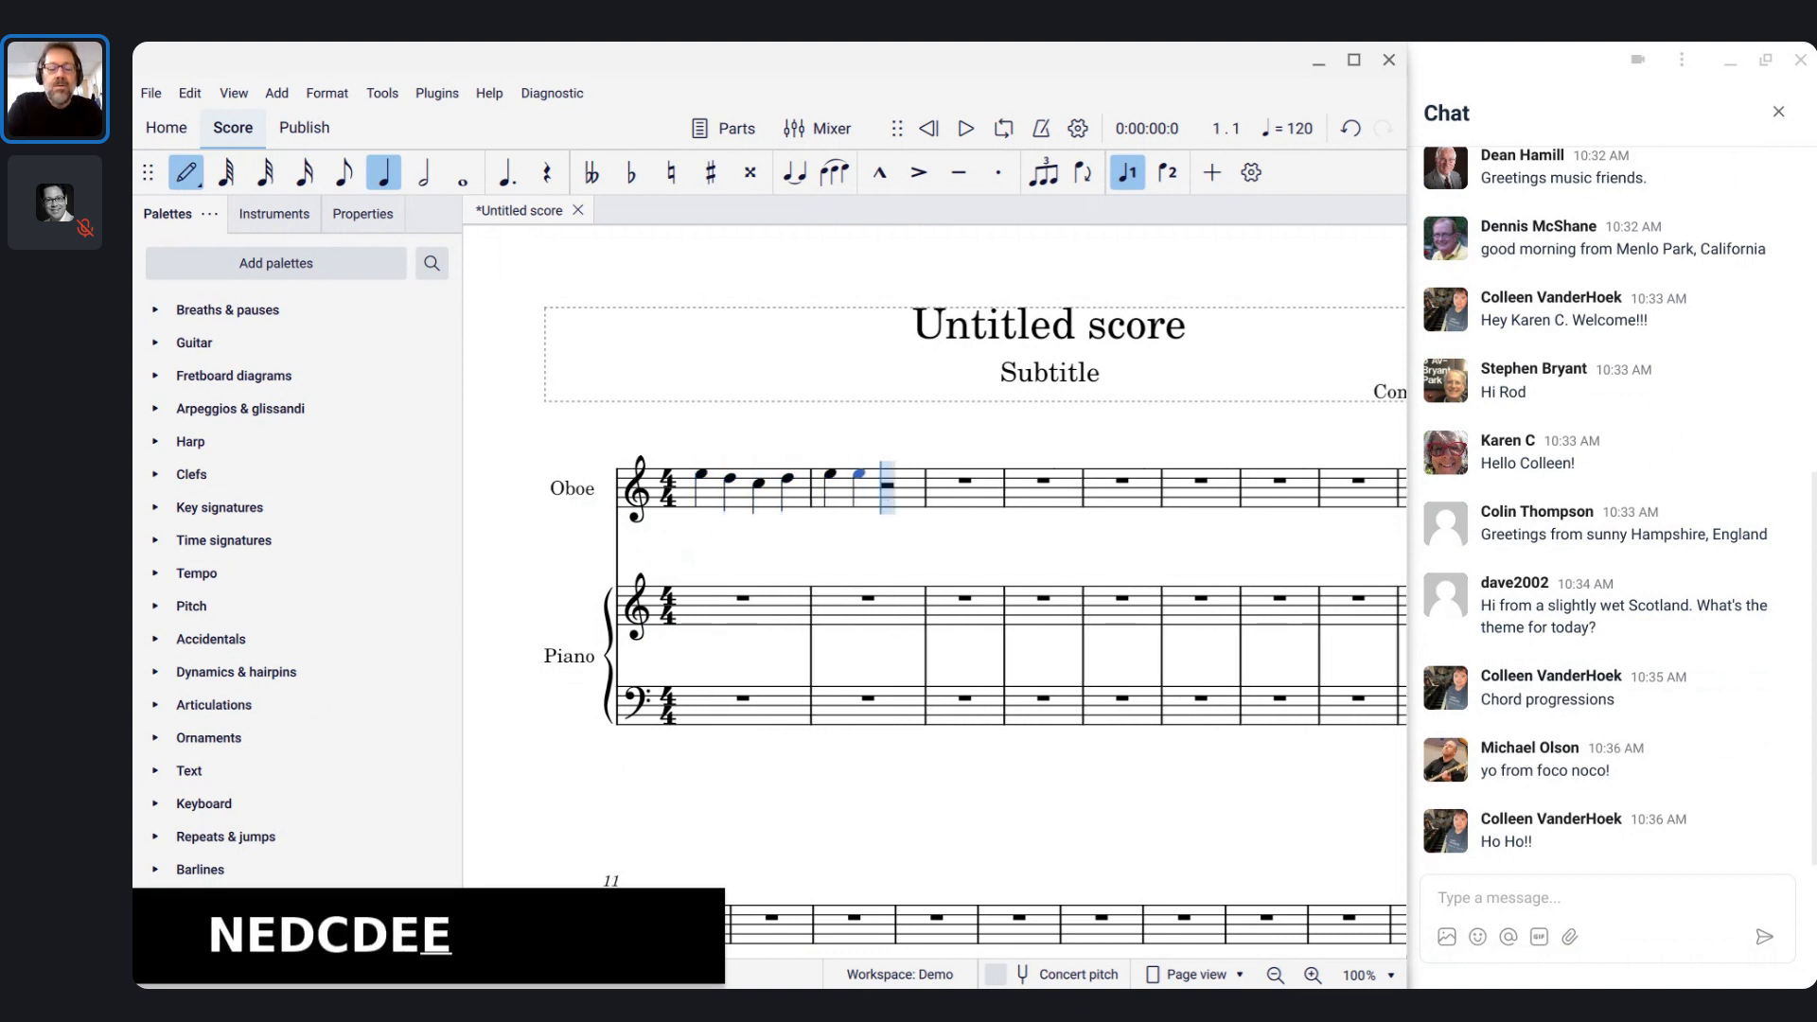
{"action": "key", "text": "6"}
{"action": "key", "text": "e"}
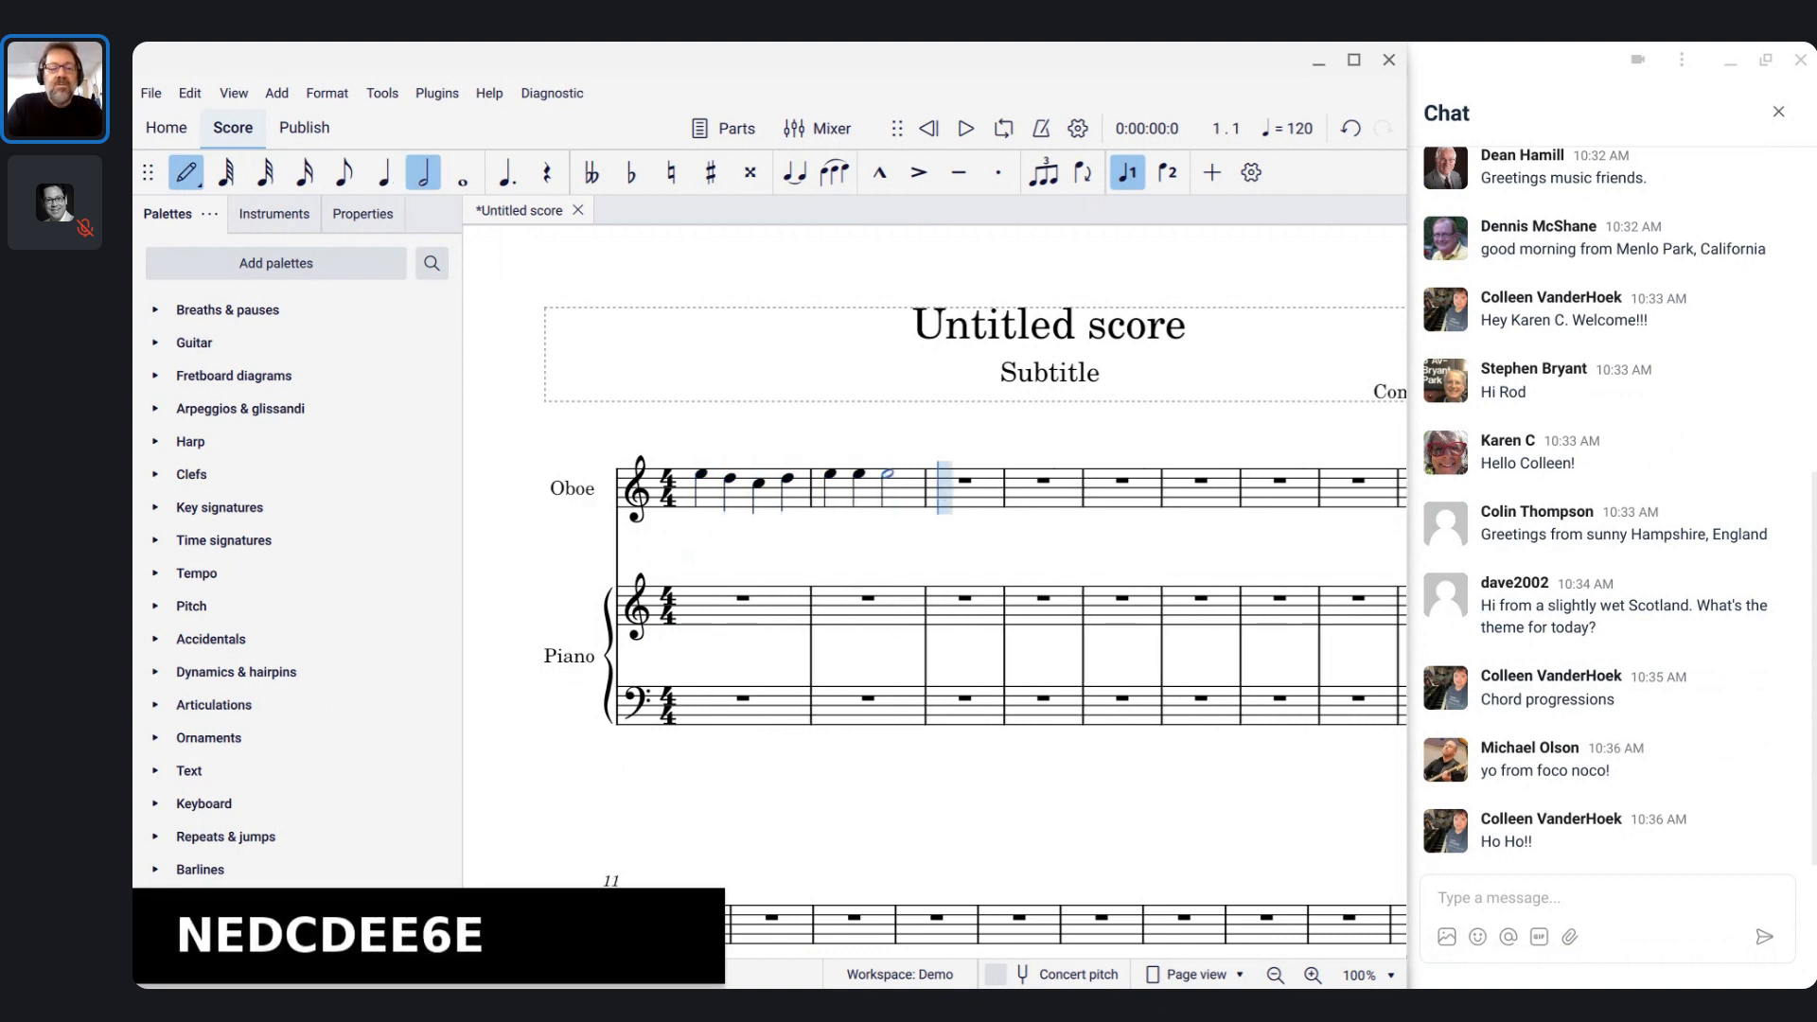
- Fill measure 3 of the Oboe staff with two quarter-note Ds and a half-note D
{"action": "scroll", "coordinate": [700, 558], "scroll_direction": "down", "scroll_amount": 1}
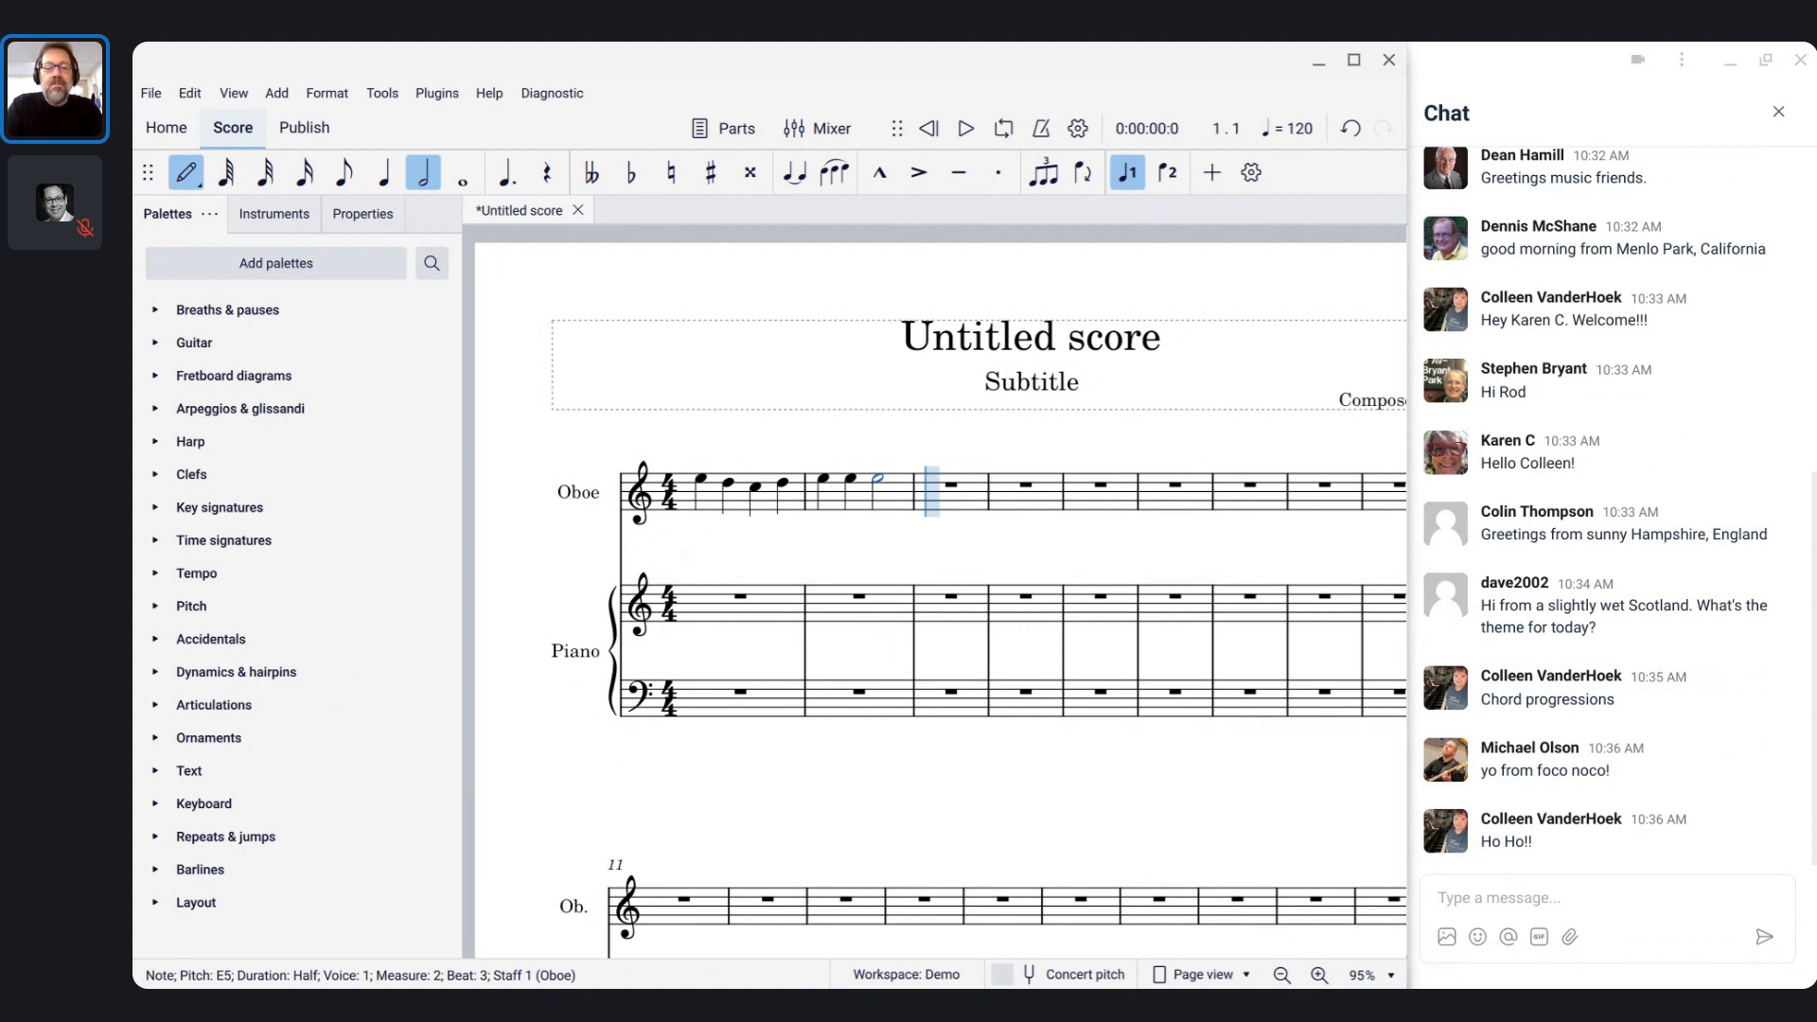
{"action": "key", "text": "5"}
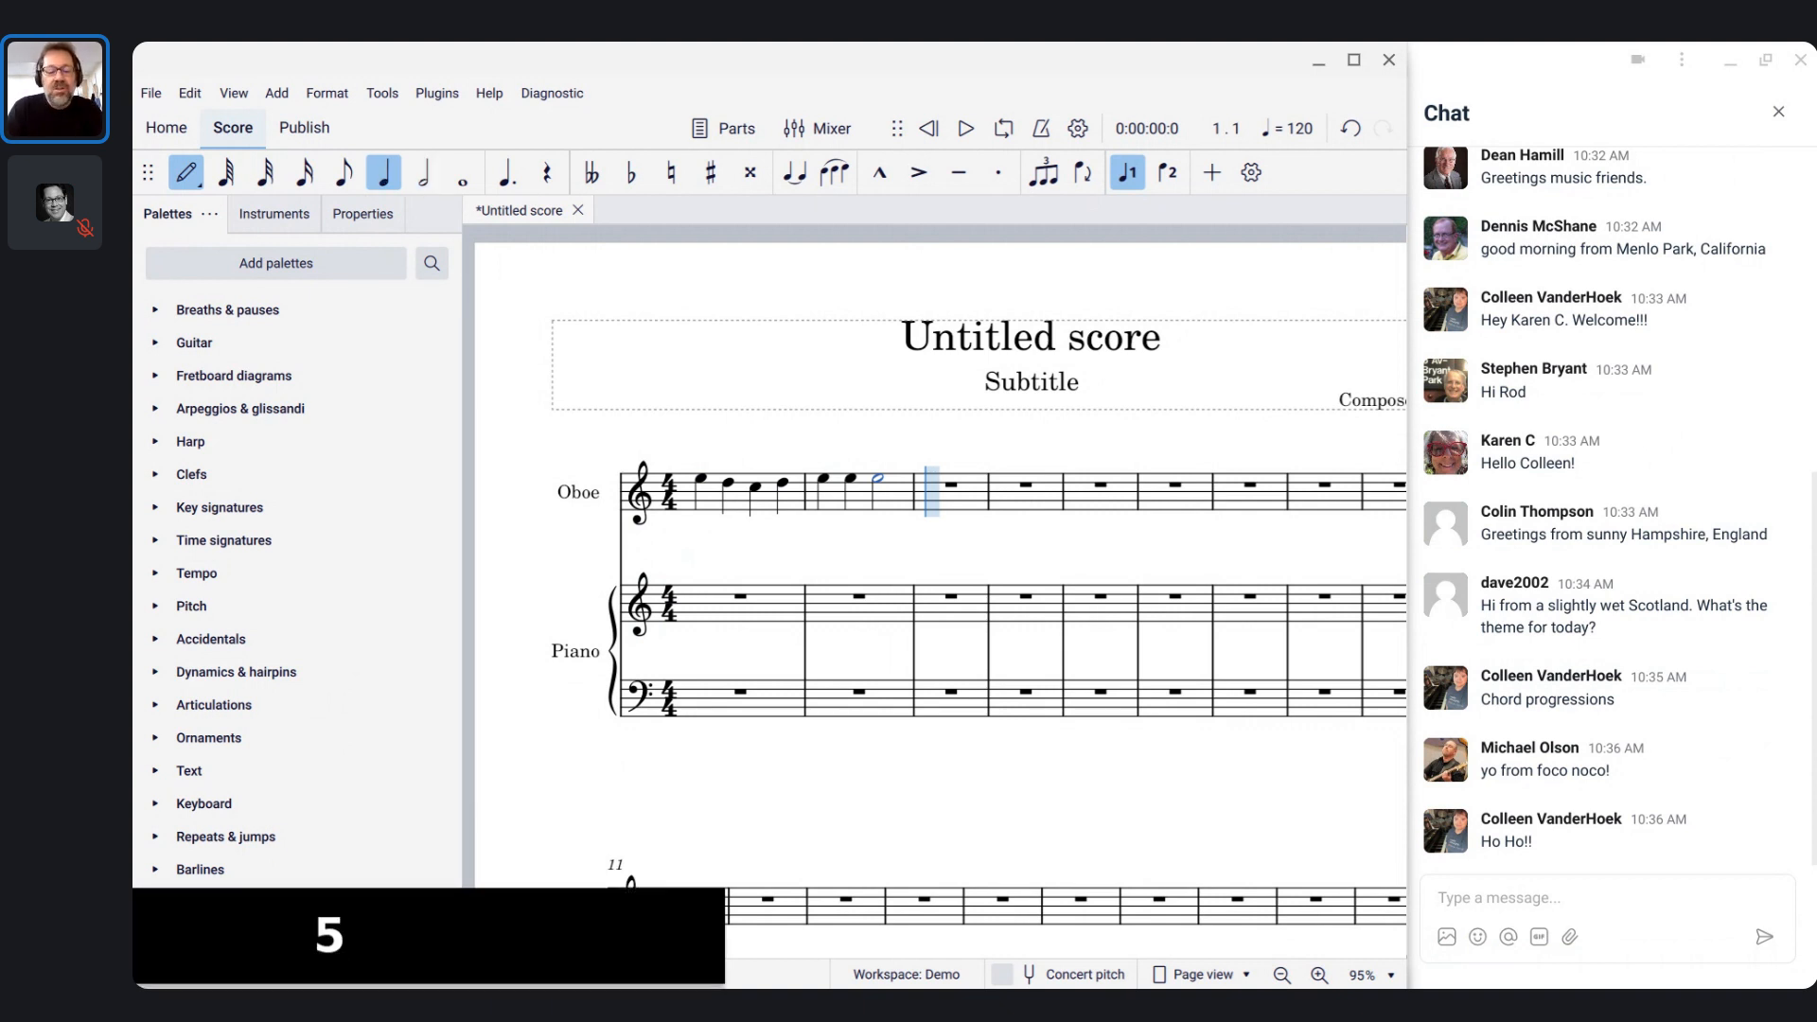
{"action": "key", "text": "d"}
{"action": "key", "text": "d"}
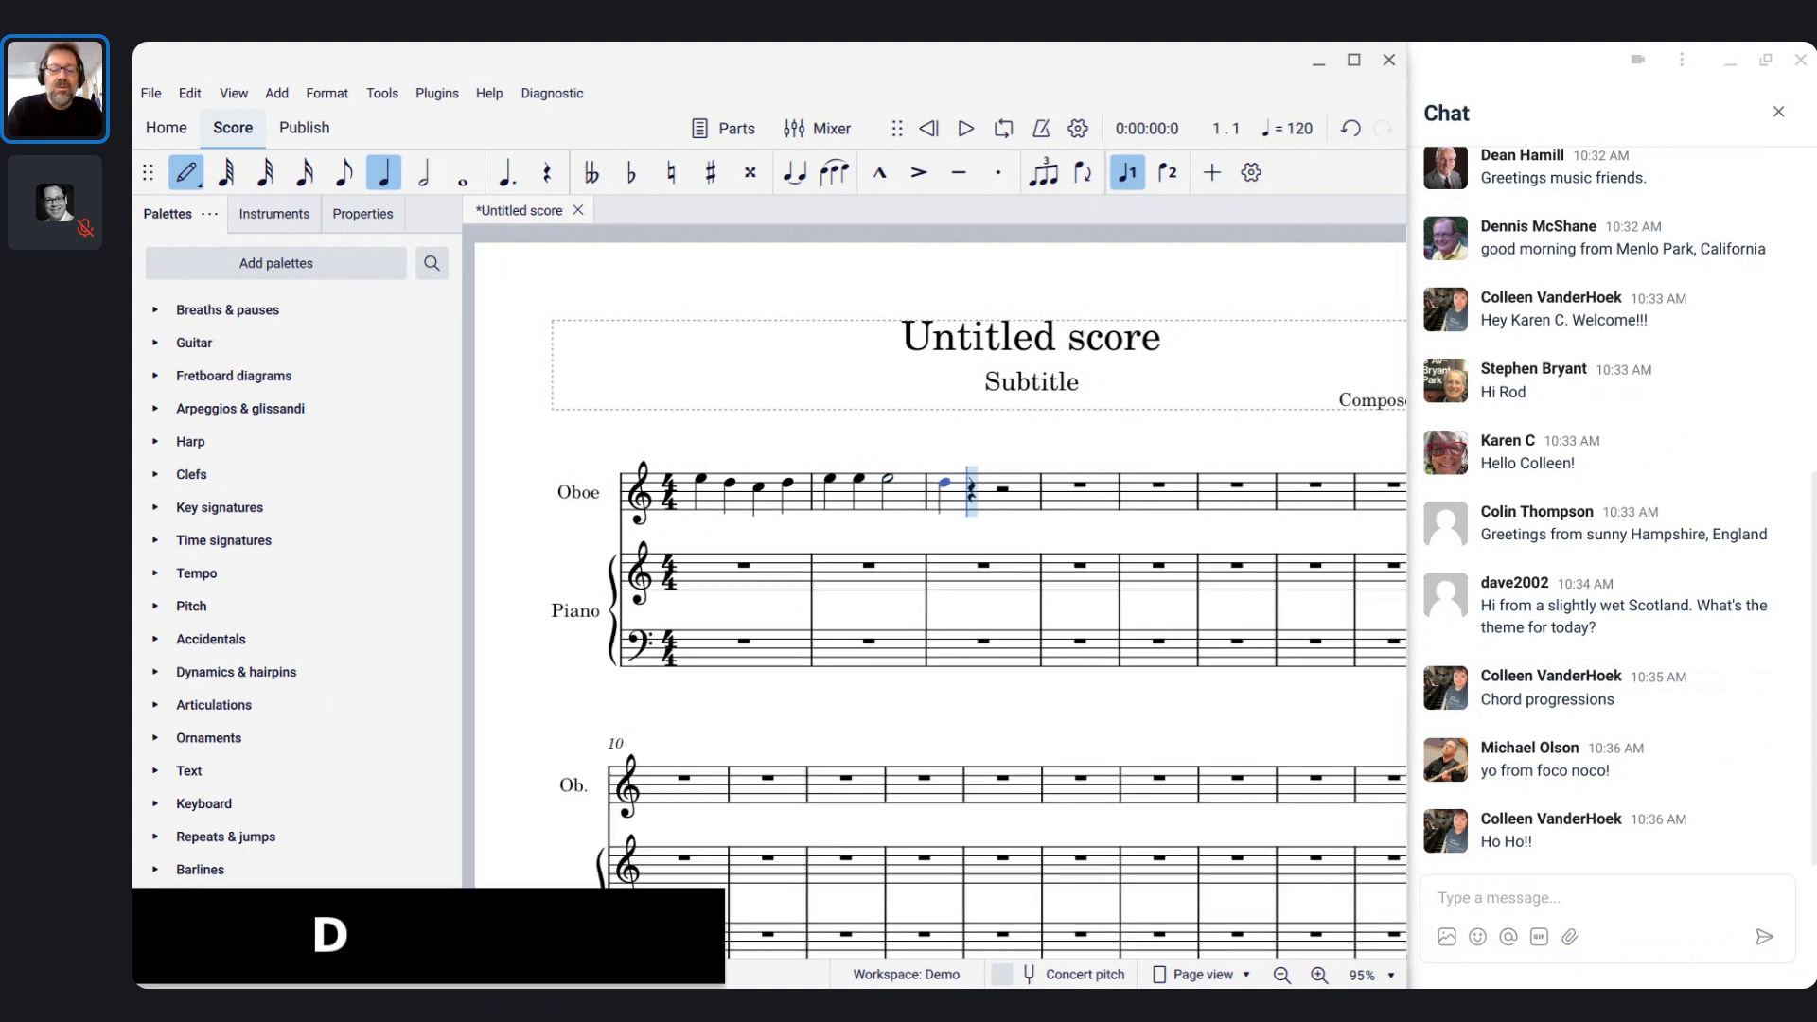
{"action": "key", "text": "6"}
{"action": "key", "text": "d"}
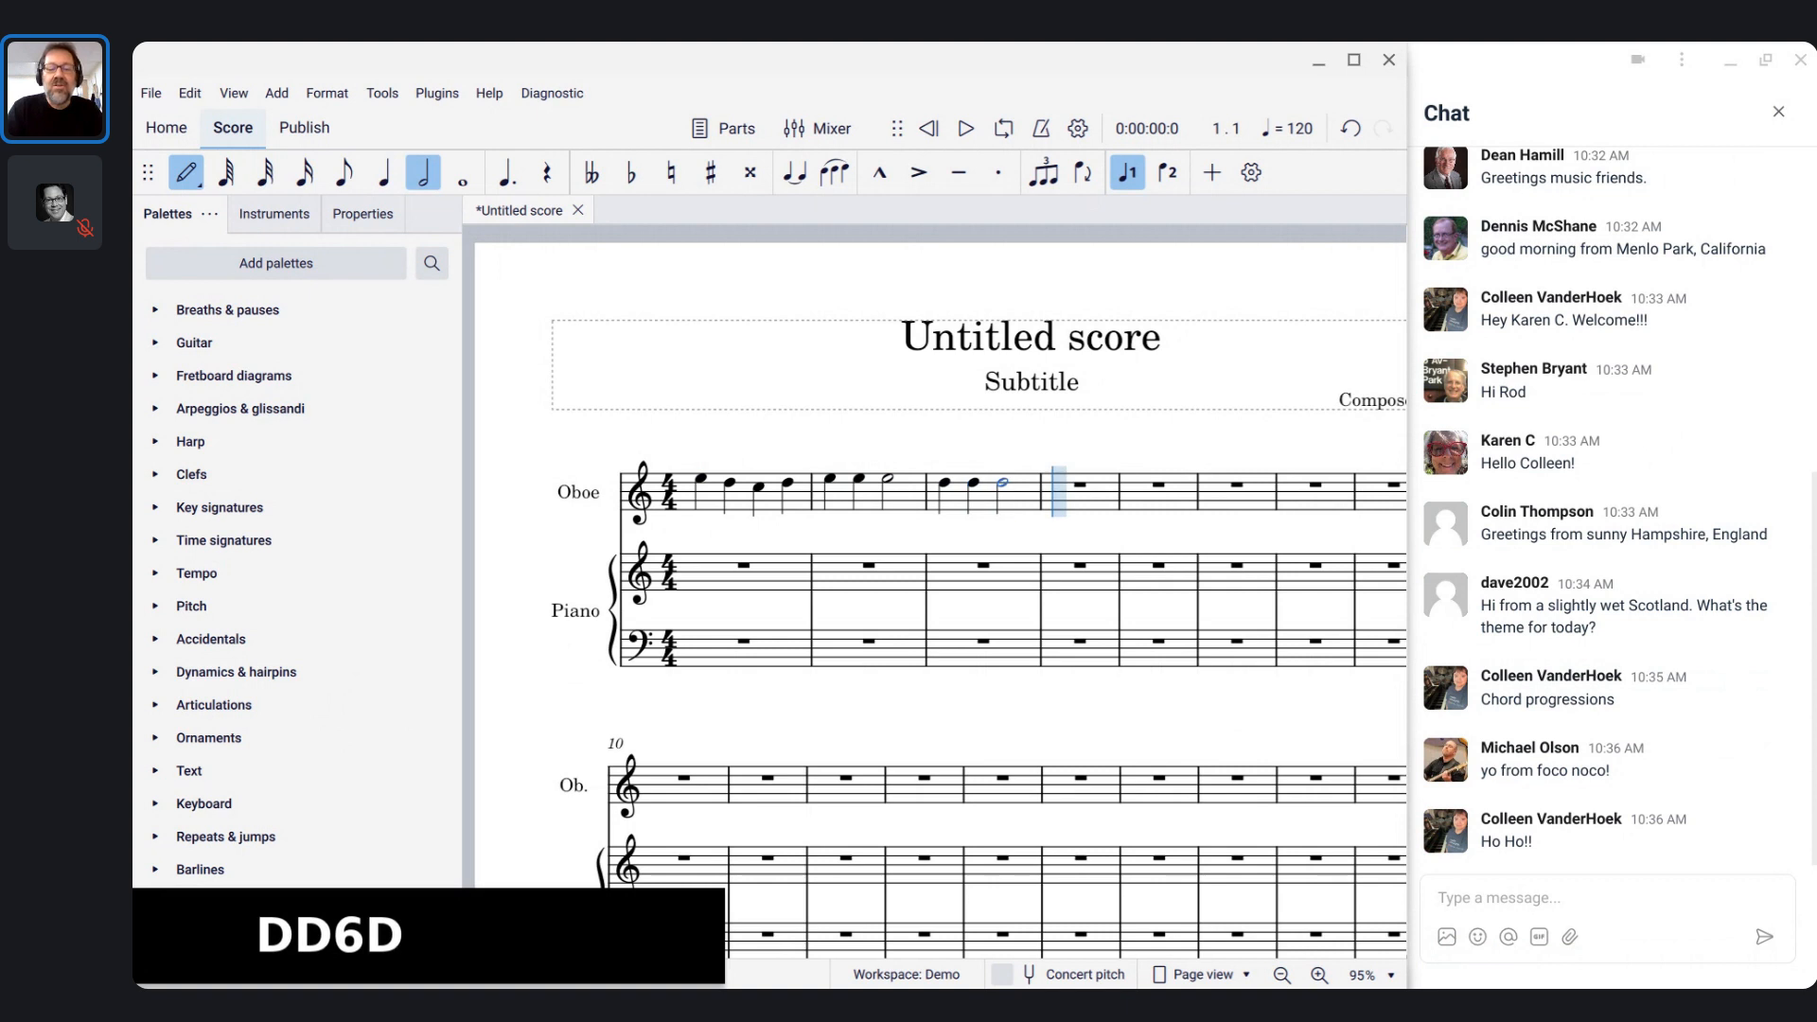
- Fill measure 4 of the Oboe staff with quarter notes E and G and a half-note G
{"action": "key", "text": "5"}
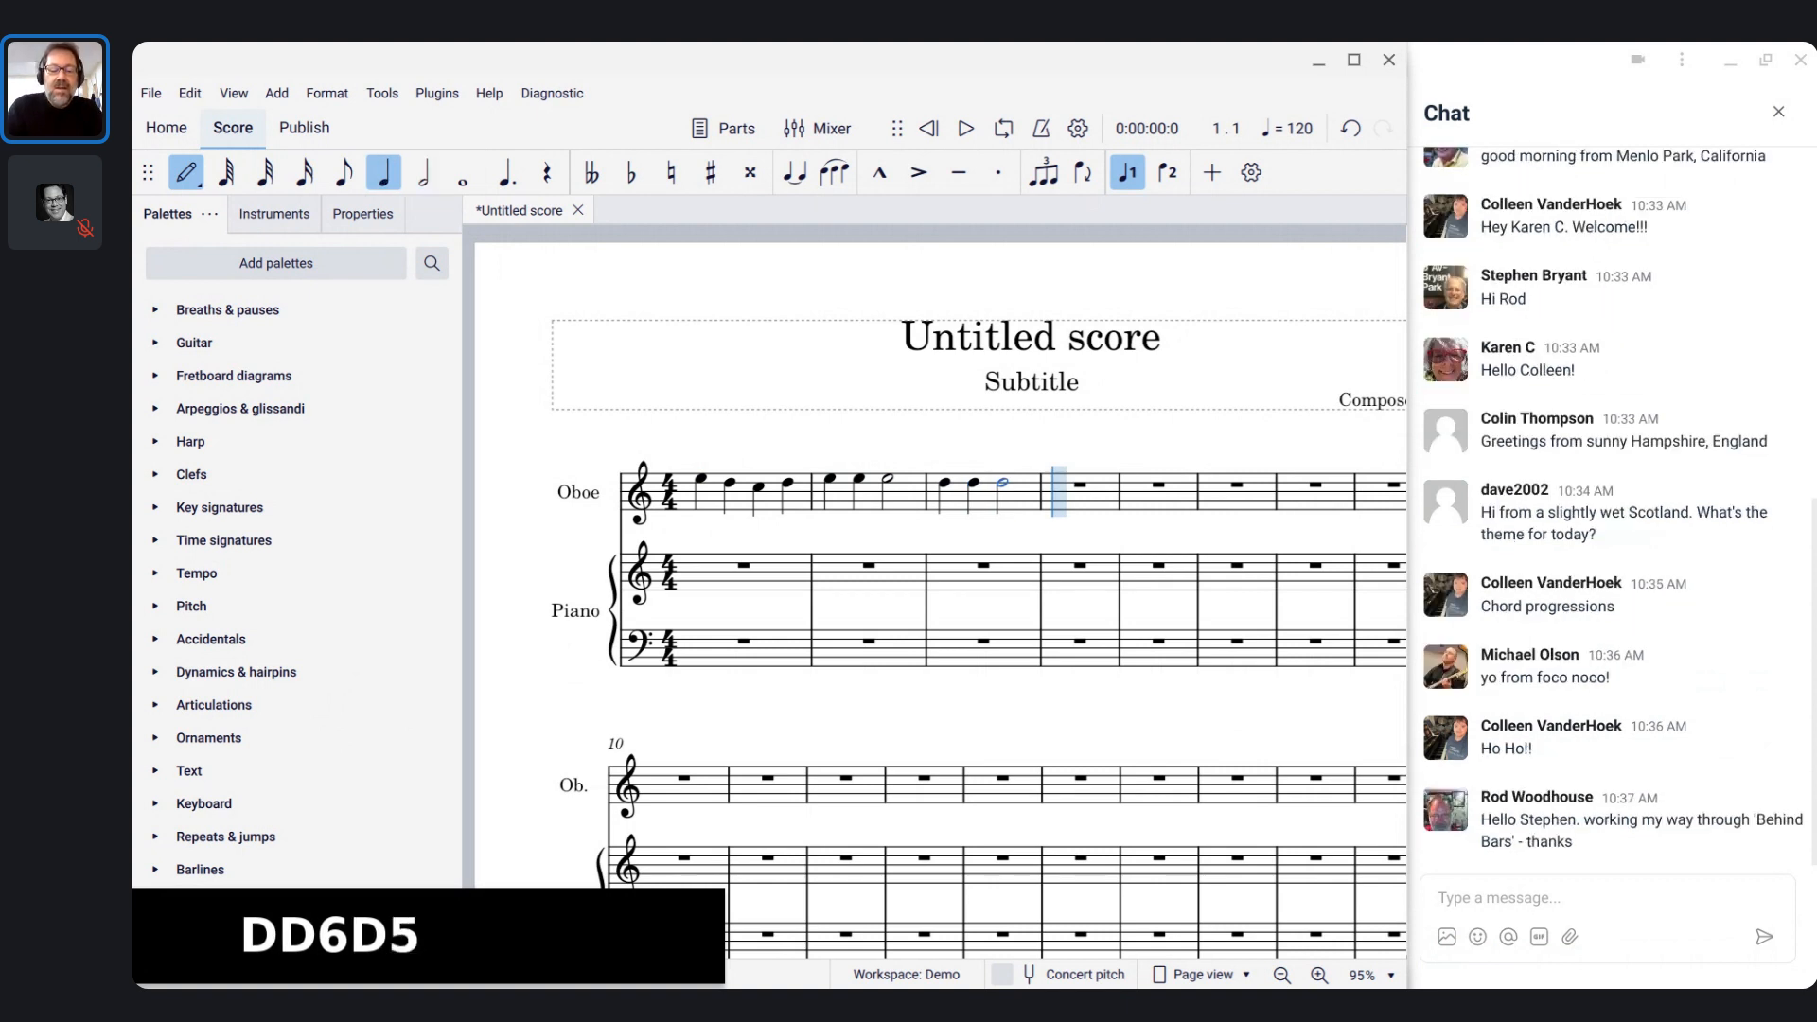
{"action": "key", "text": "e"}
{"action": "key", "text": "g"}
{"action": "key", "text": "6"}
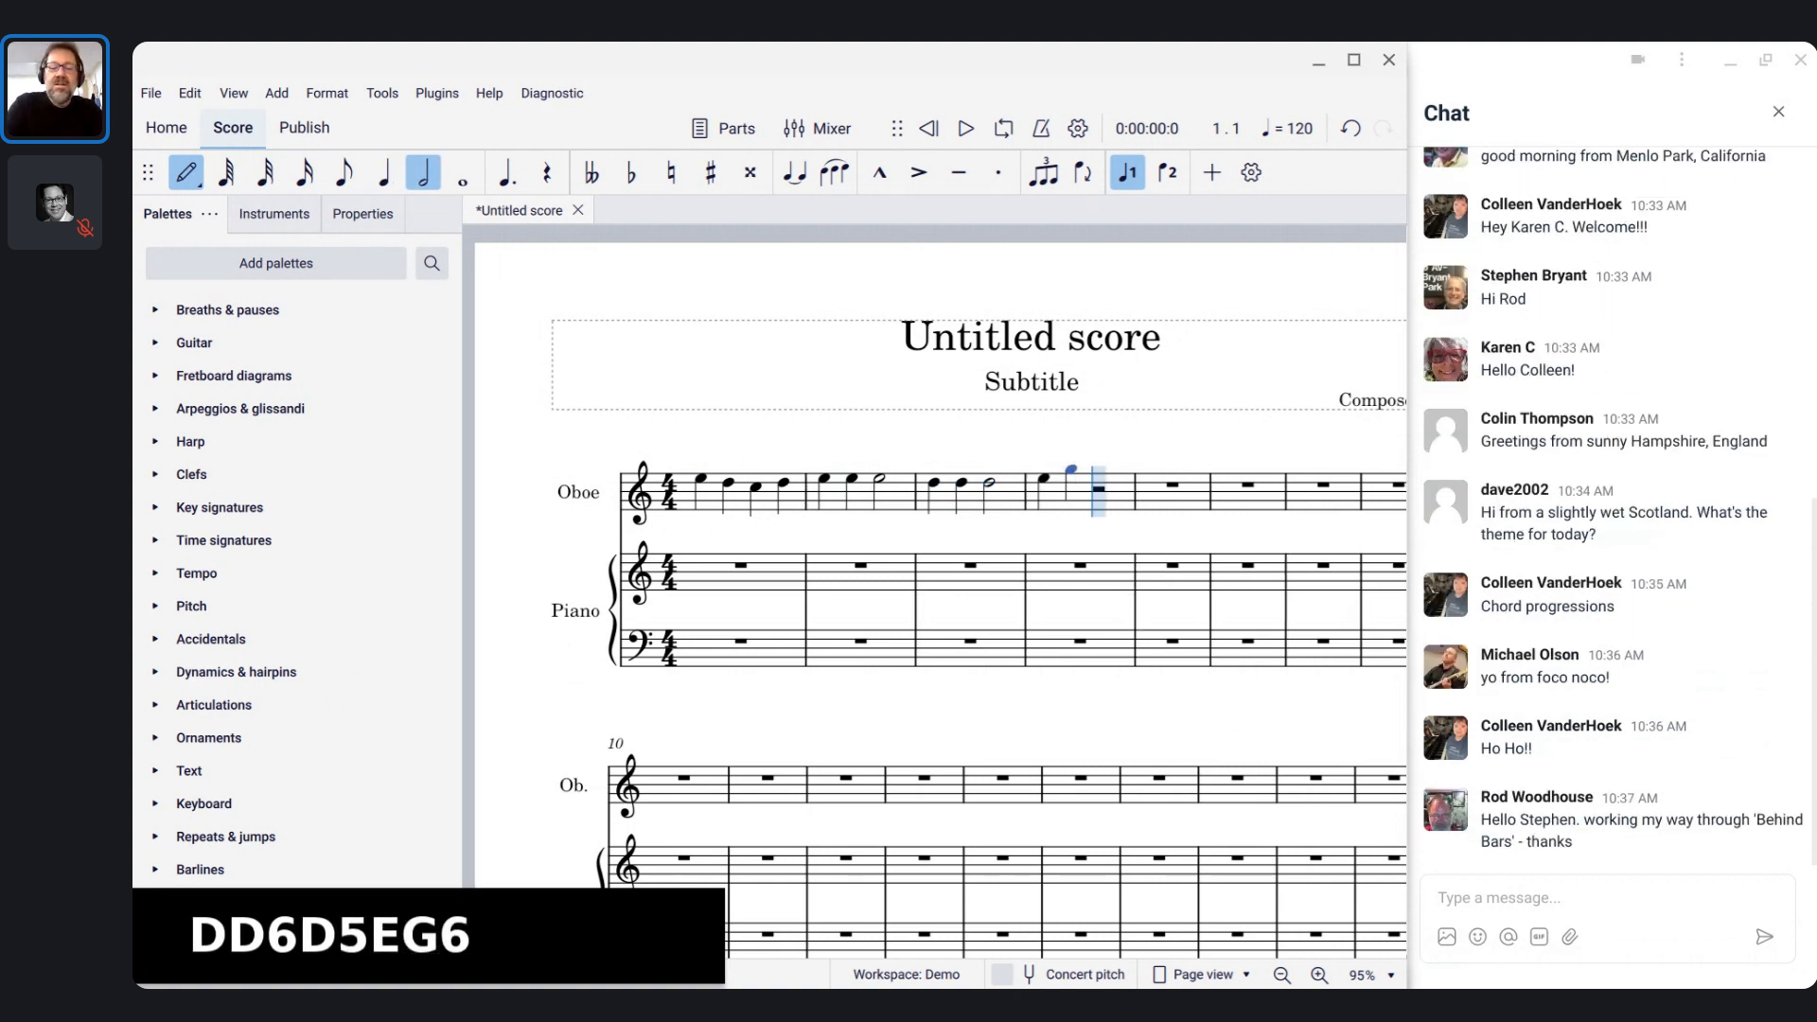
{"action": "key", "text": "g"}
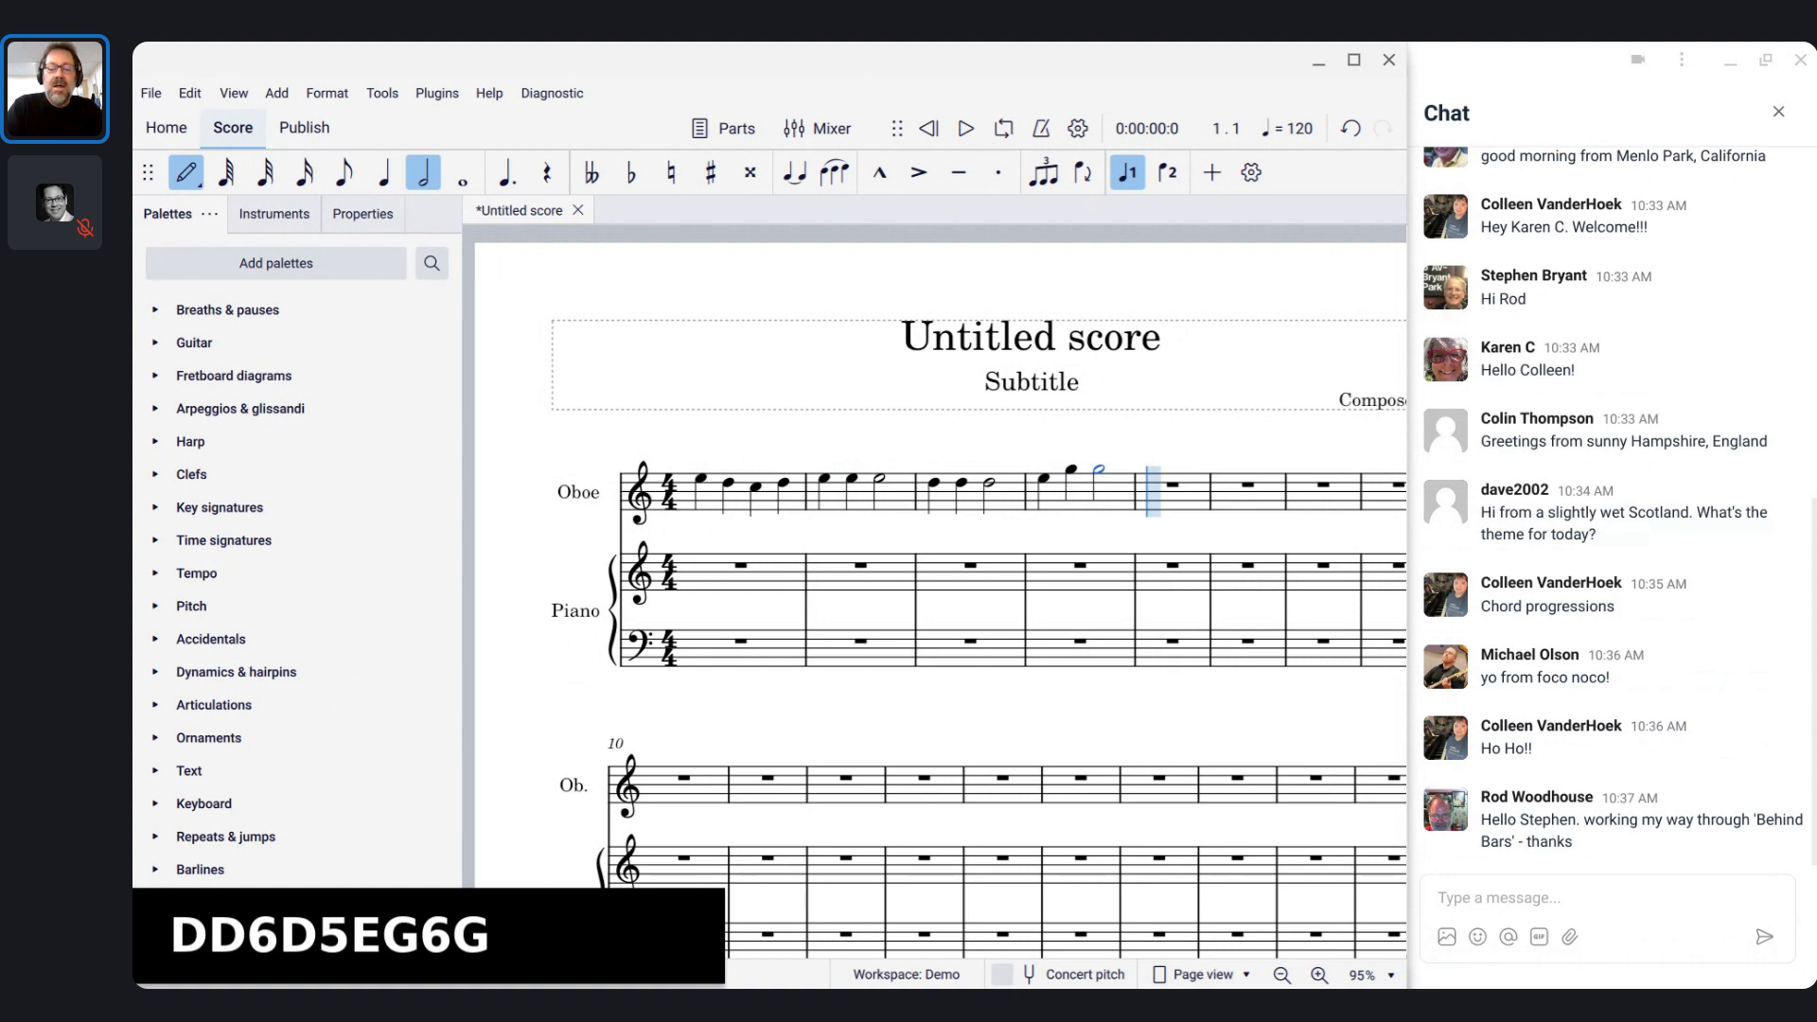
- Enter the quarter notes E, D, C, D in measure 5 of the Oboe staff
{"action": "key", "text": "5"}
{"action": "key", "text": "e"}
{"action": "key", "text": "d"}
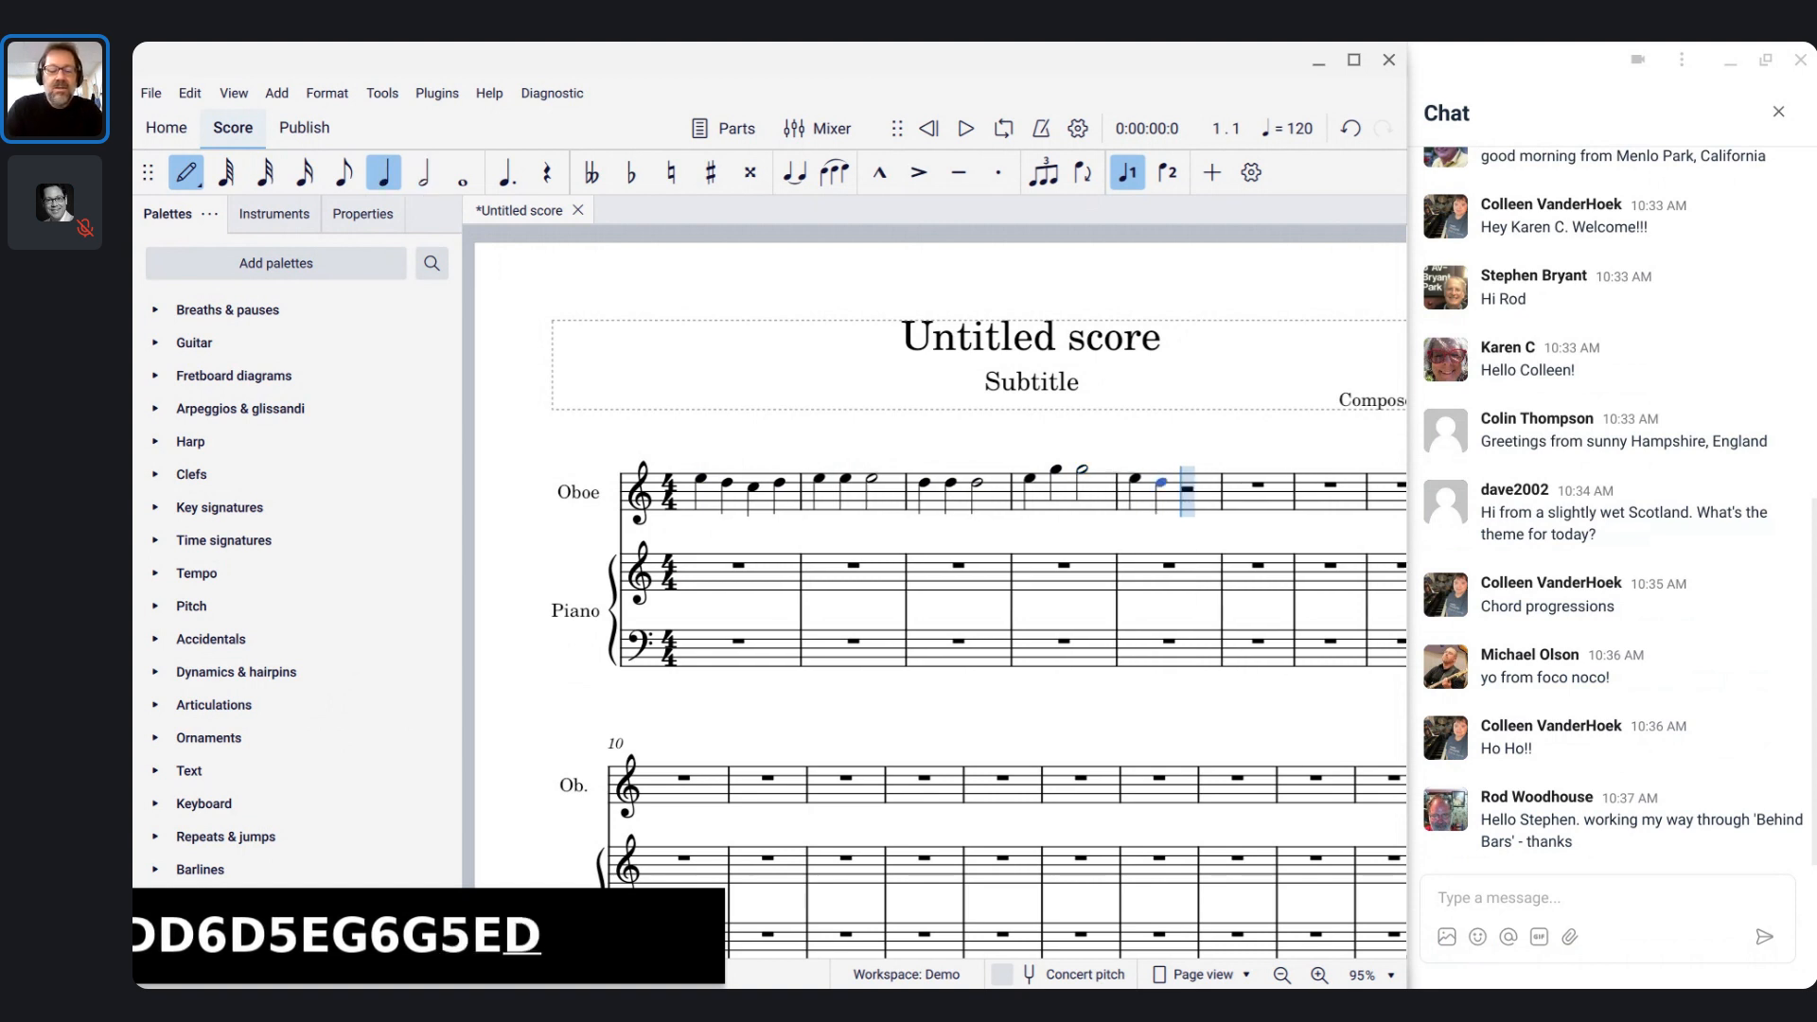
{"action": "key", "text": "c"}
{"action": "key", "text": "d"}
- Fill measure 6 of the Oboe staff with four quarter-note Es
{"action": "key", "text": "e"}
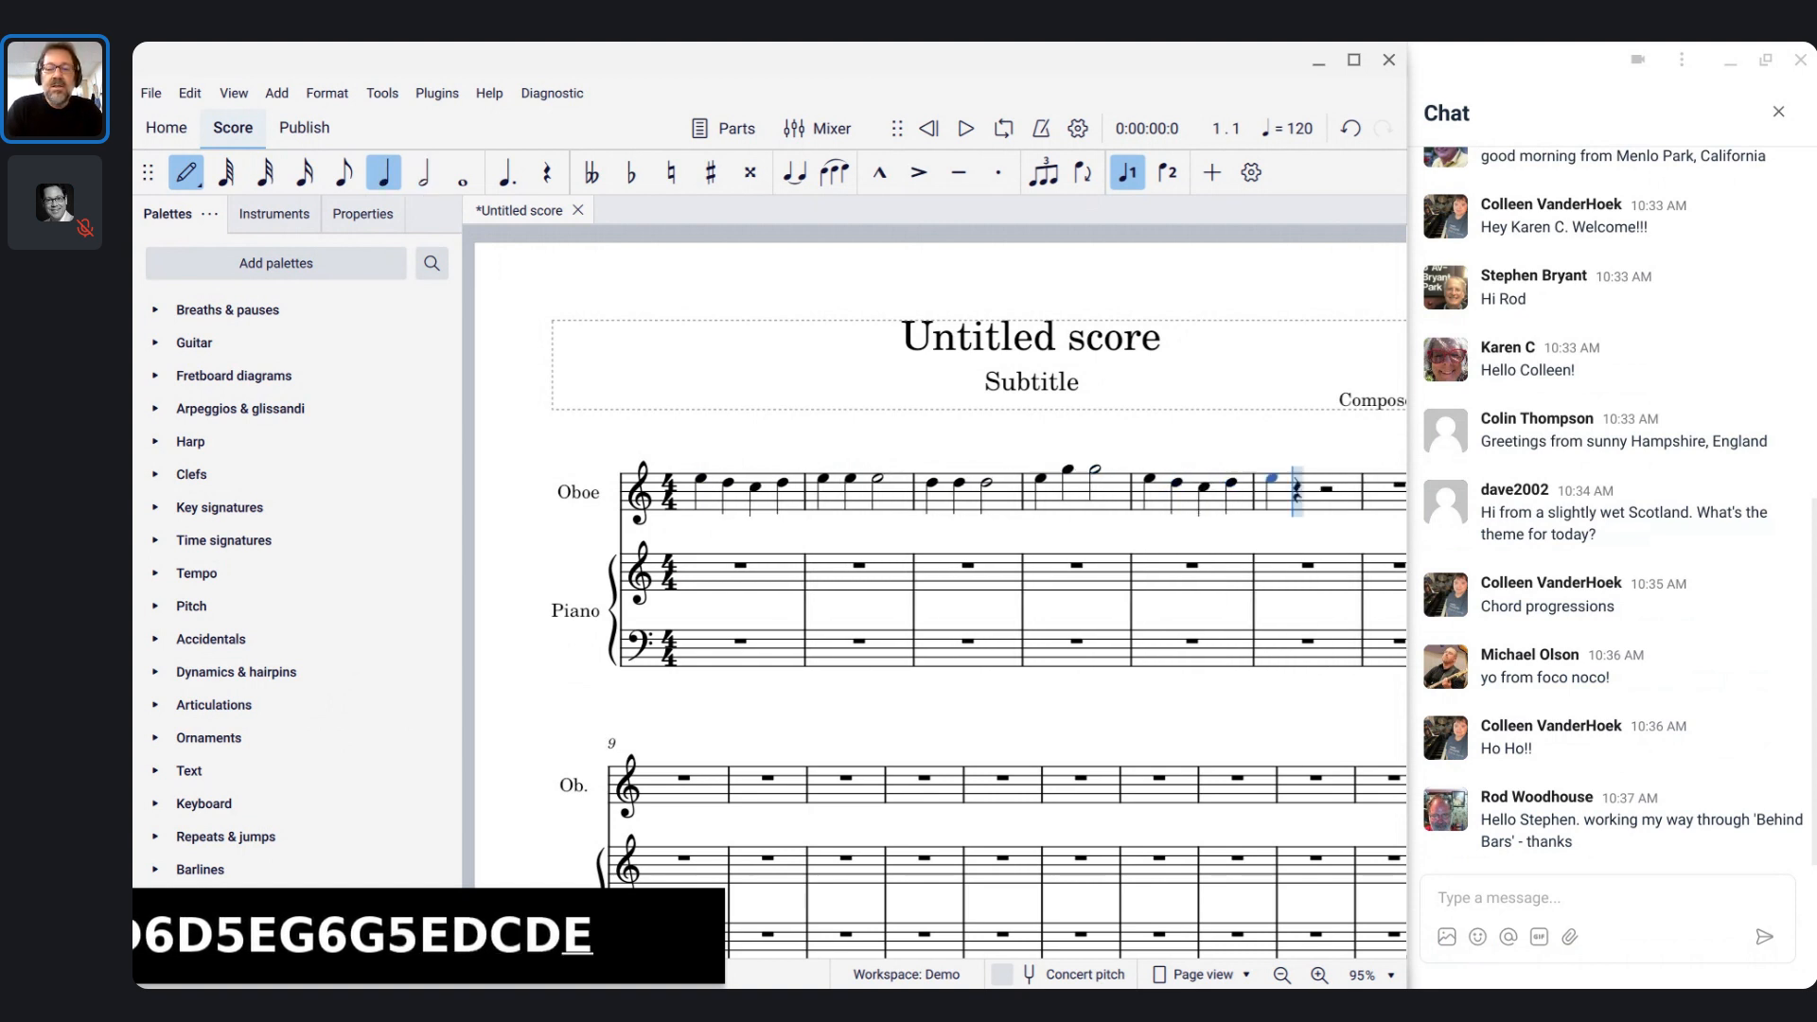
{"action": "key", "text": "e"}
{"action": "key", "text": "e"}
{"action": "key", "text": "e"}
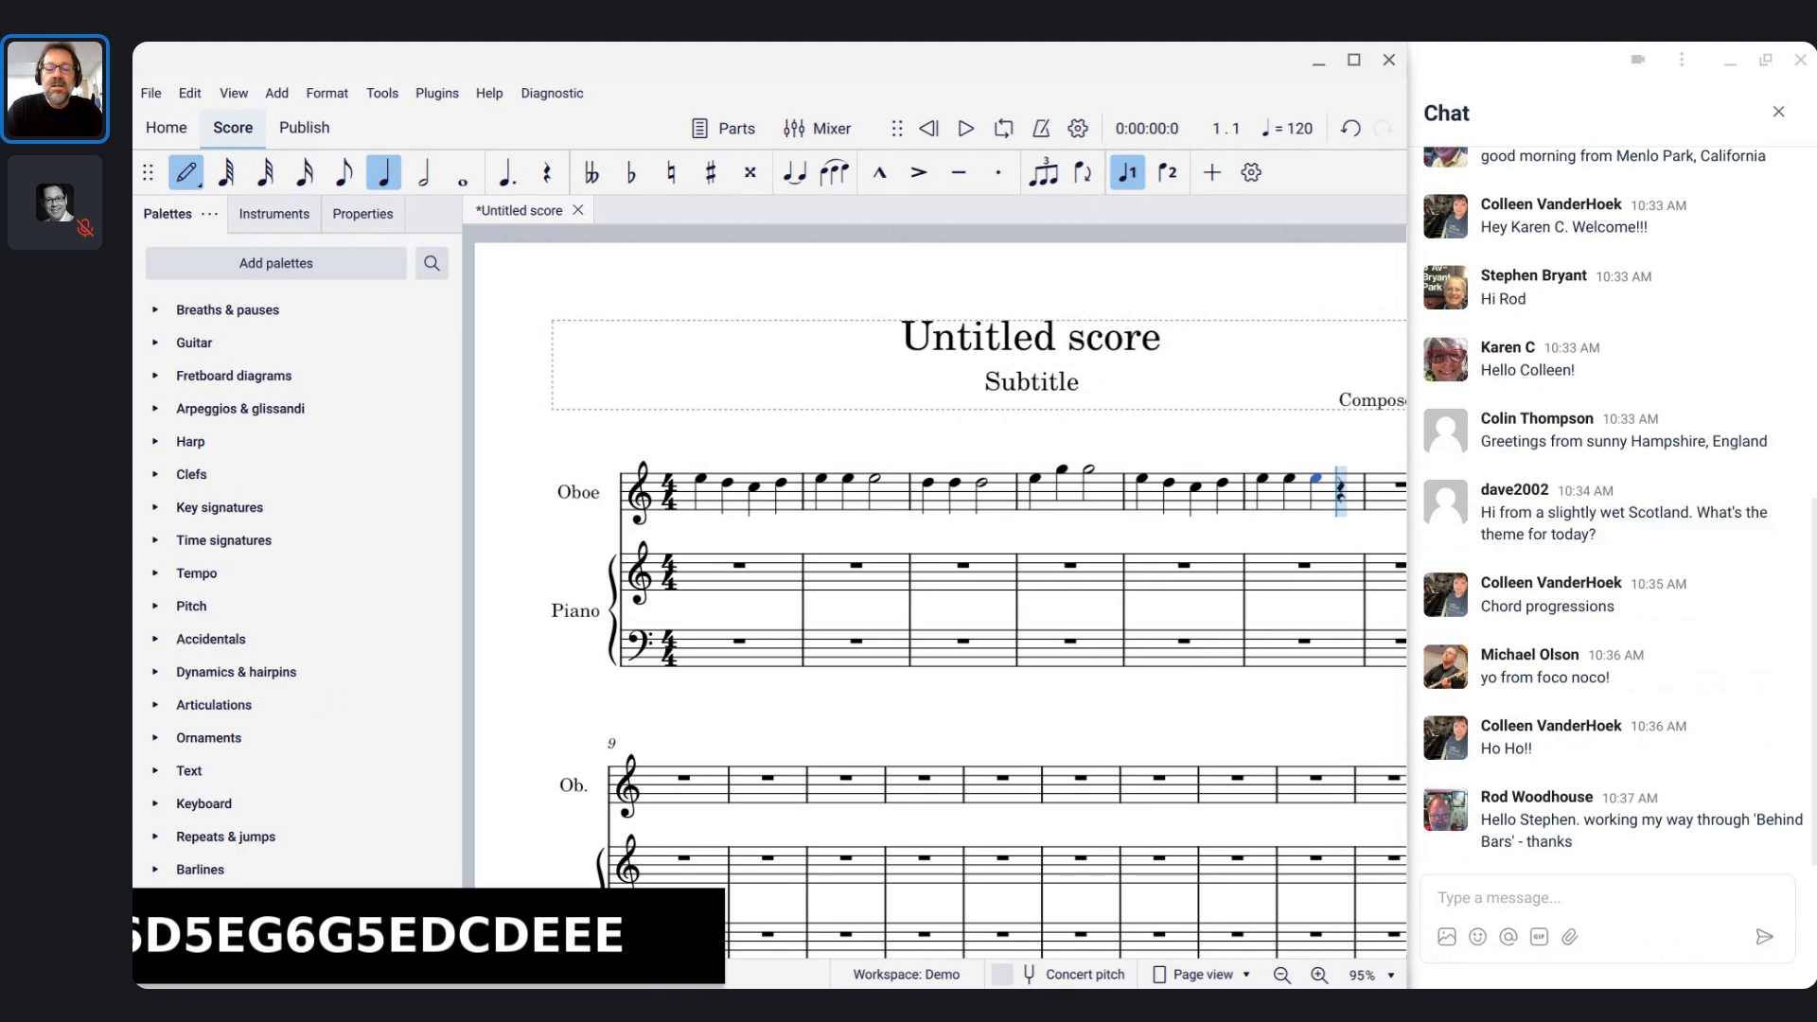
- Enter the quarter notes D, D, E, D in measure 7 of the Oboe staff
{"action": "key", "text": "d"}
{"action": "key", "text": "d"}
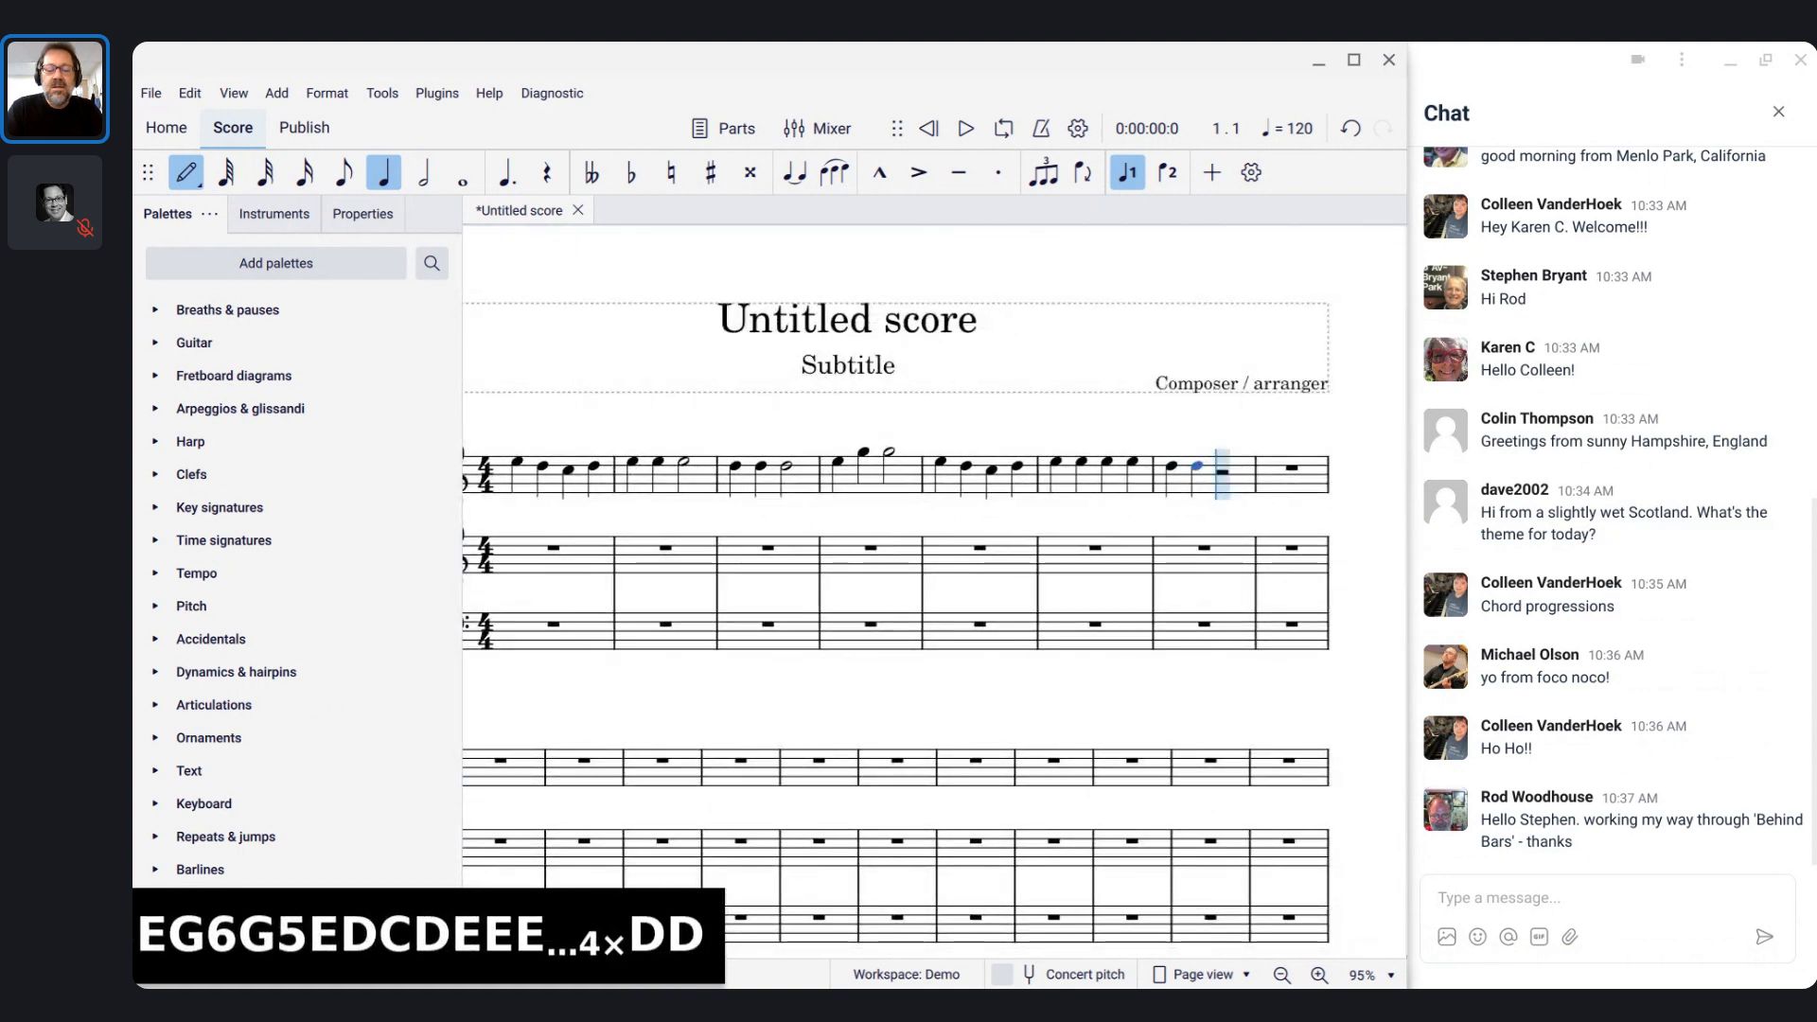
{"action": "key", "text": "e"}
{"action": "key", "text": "d"}
- Complete the Oboe melody with a whole-note C in measure 8 and leave note input
{"action": "key", "text": "7"}
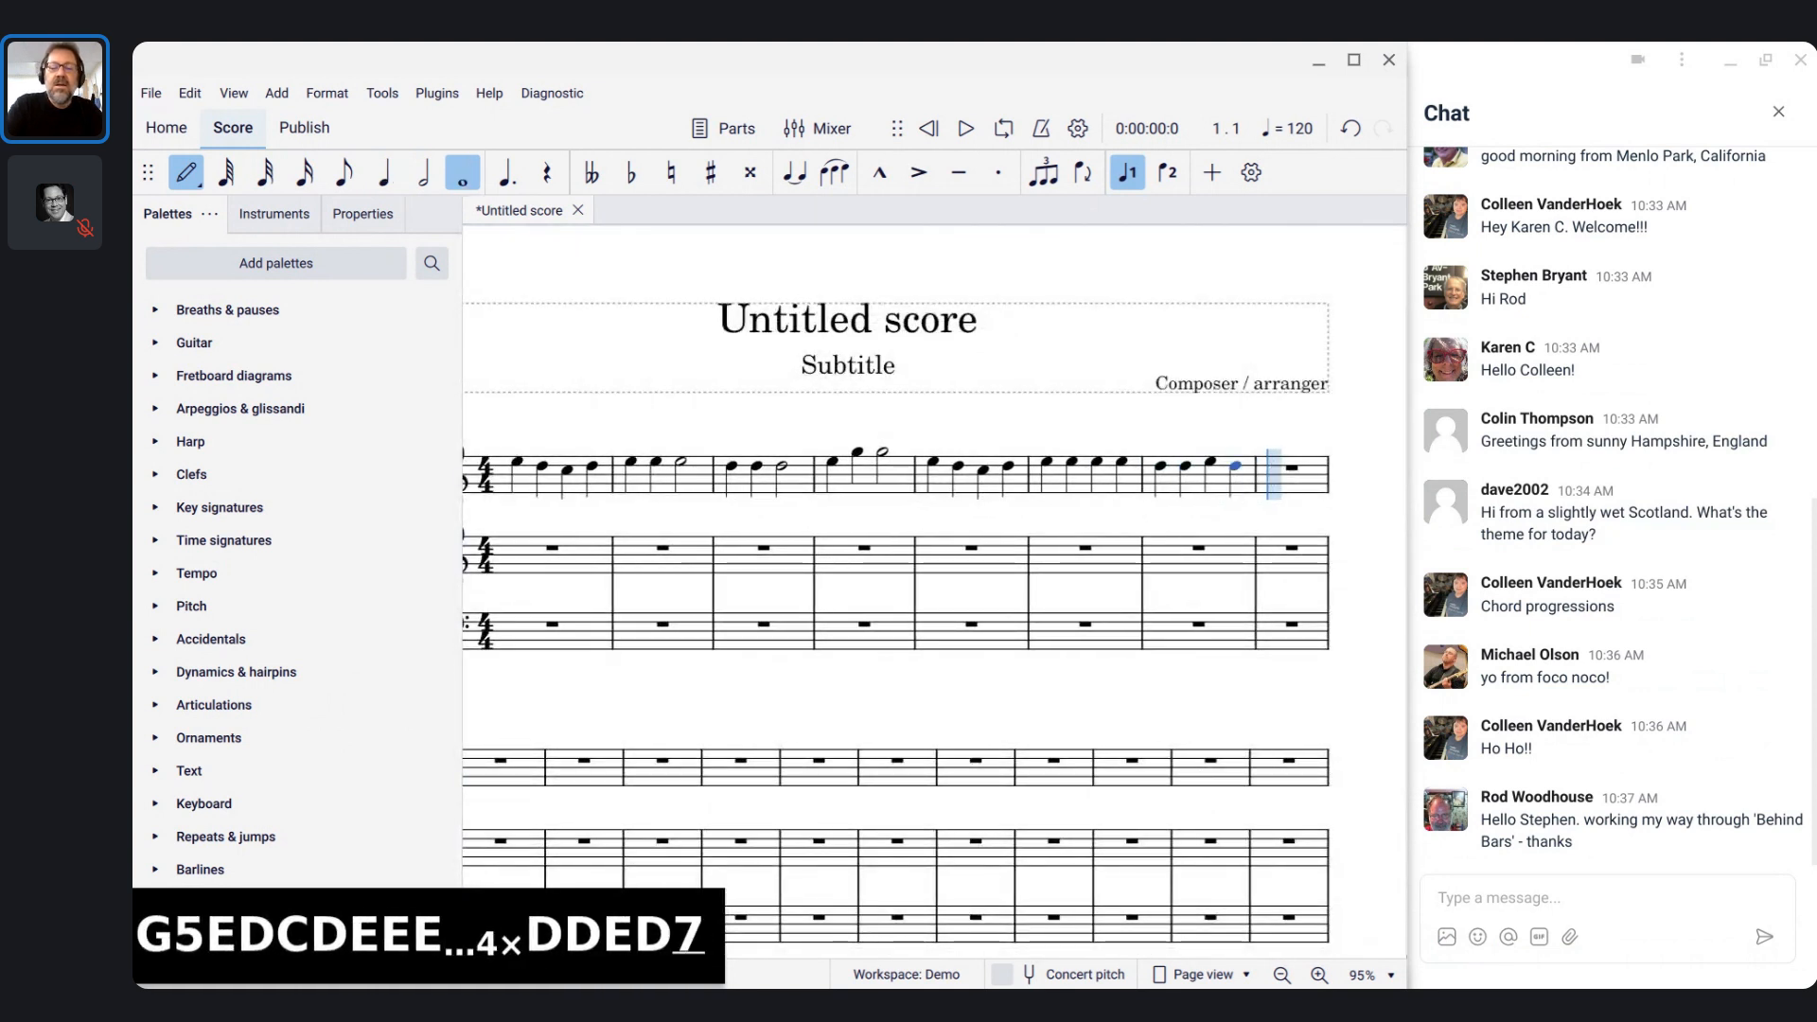
{"action": "key", "text": "c"}
{"action": "key", "text": "Escape"}
- Add system breaks after measures 4 and 8 so each of the first two systems holds four measures
{"action": "scroll", "coordinate": [857, 586], "scroll_direction": "down", "scroll_amount": 4}
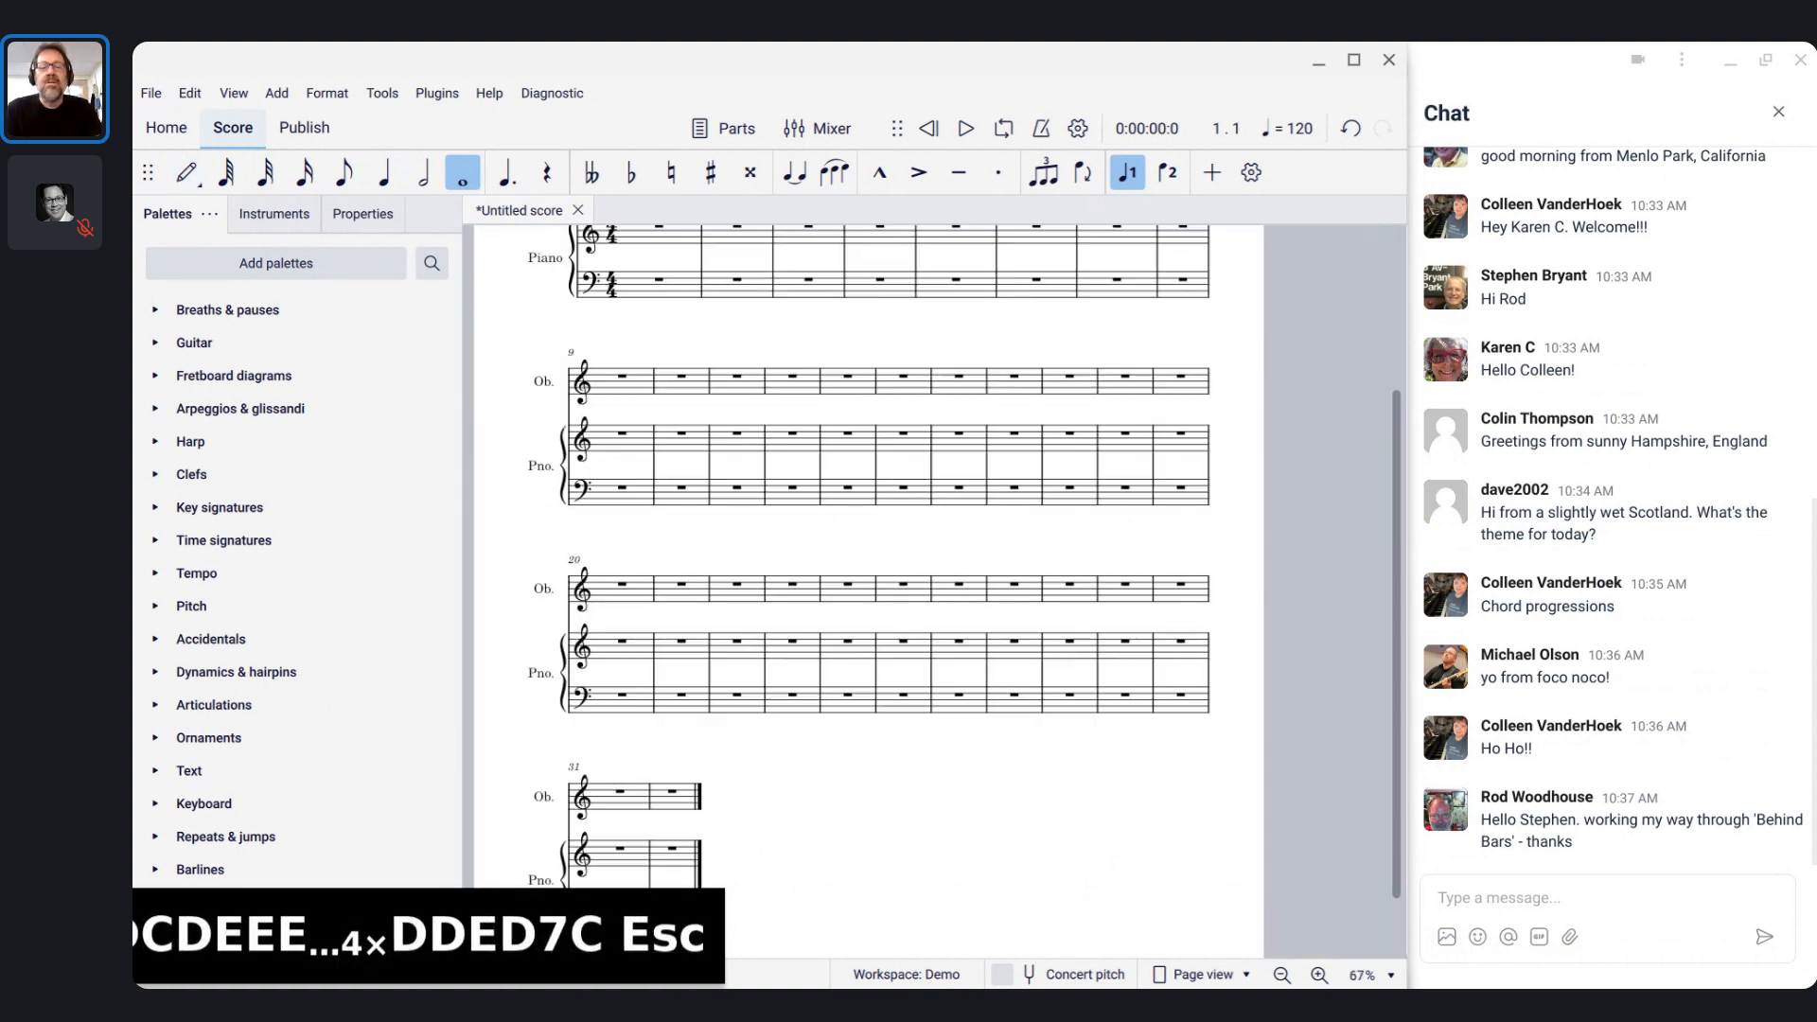
{"action": "scroll", "coordinate": [856, 587], "scroll_direction": "up", "scroll_amount": 2}
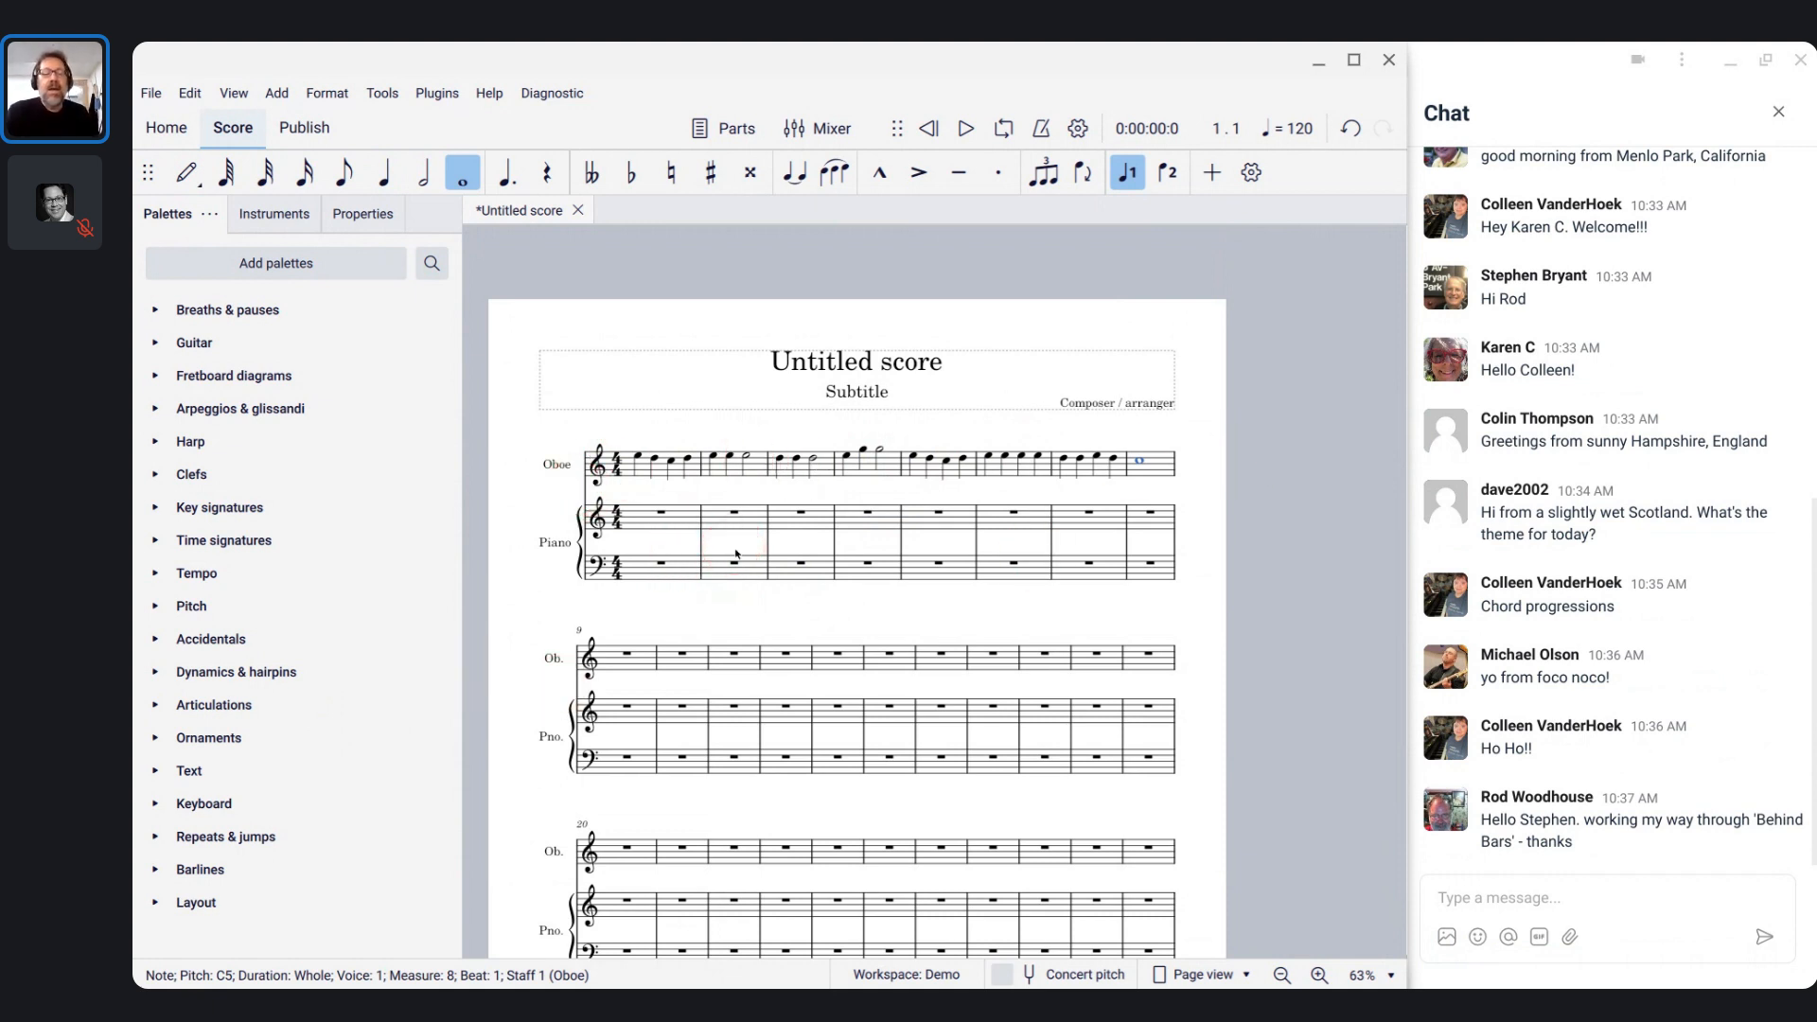
{"action": "left_click", "coordinate": [870, 519]}
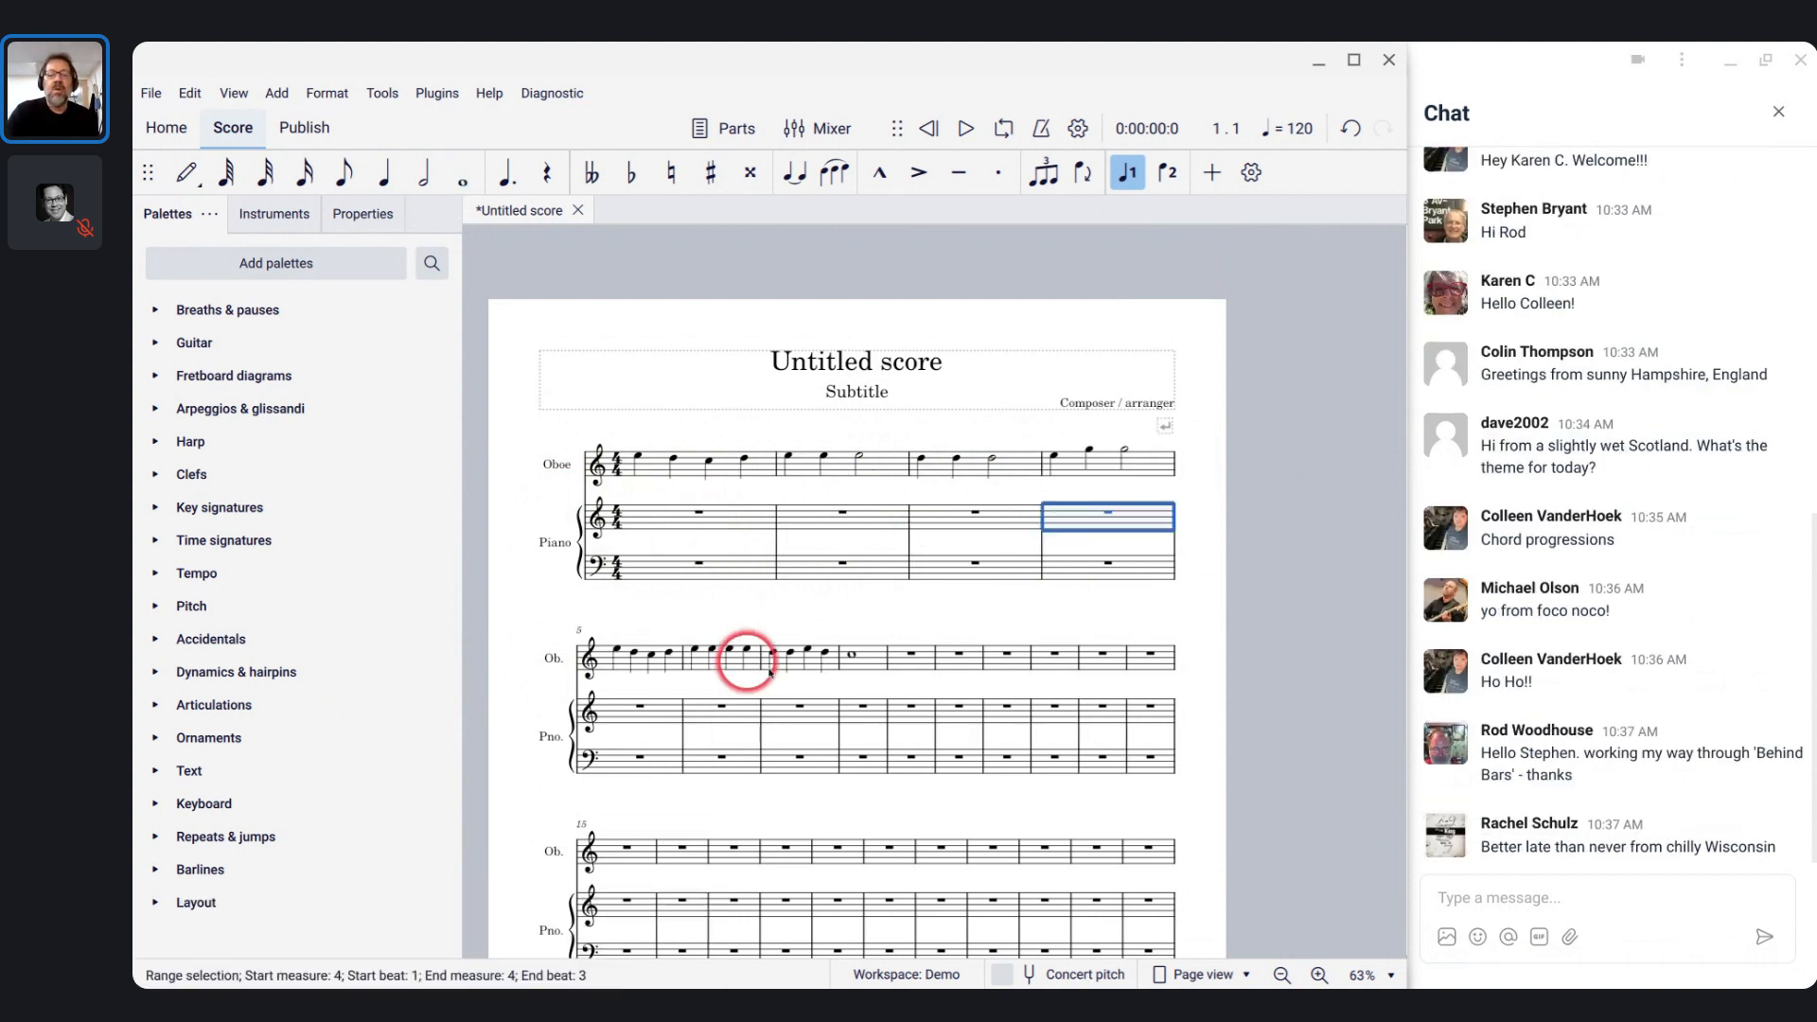
{"action": "left_click", "coordinate": [870, 662]}
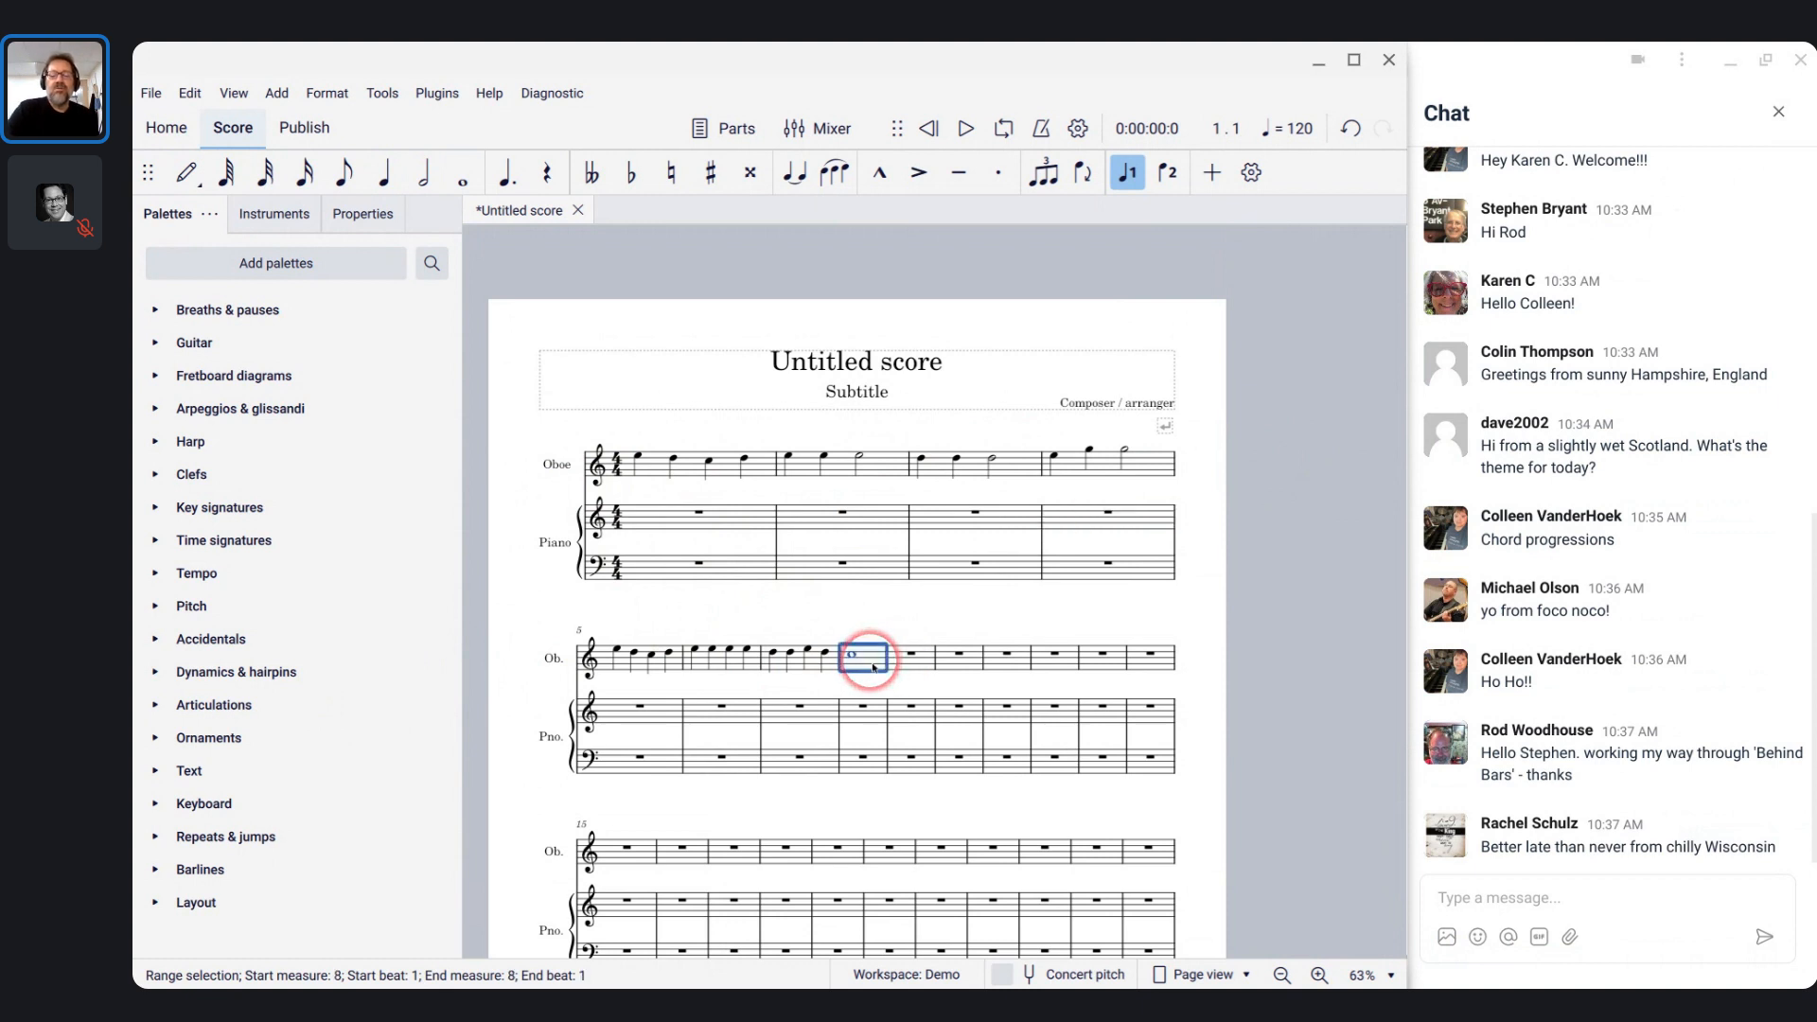
{"action": "key", "text": "Return"}
{"action": "scroll", "coordinate": [870, 662], "scroll_direction": "down", "scroll_amount": 3}
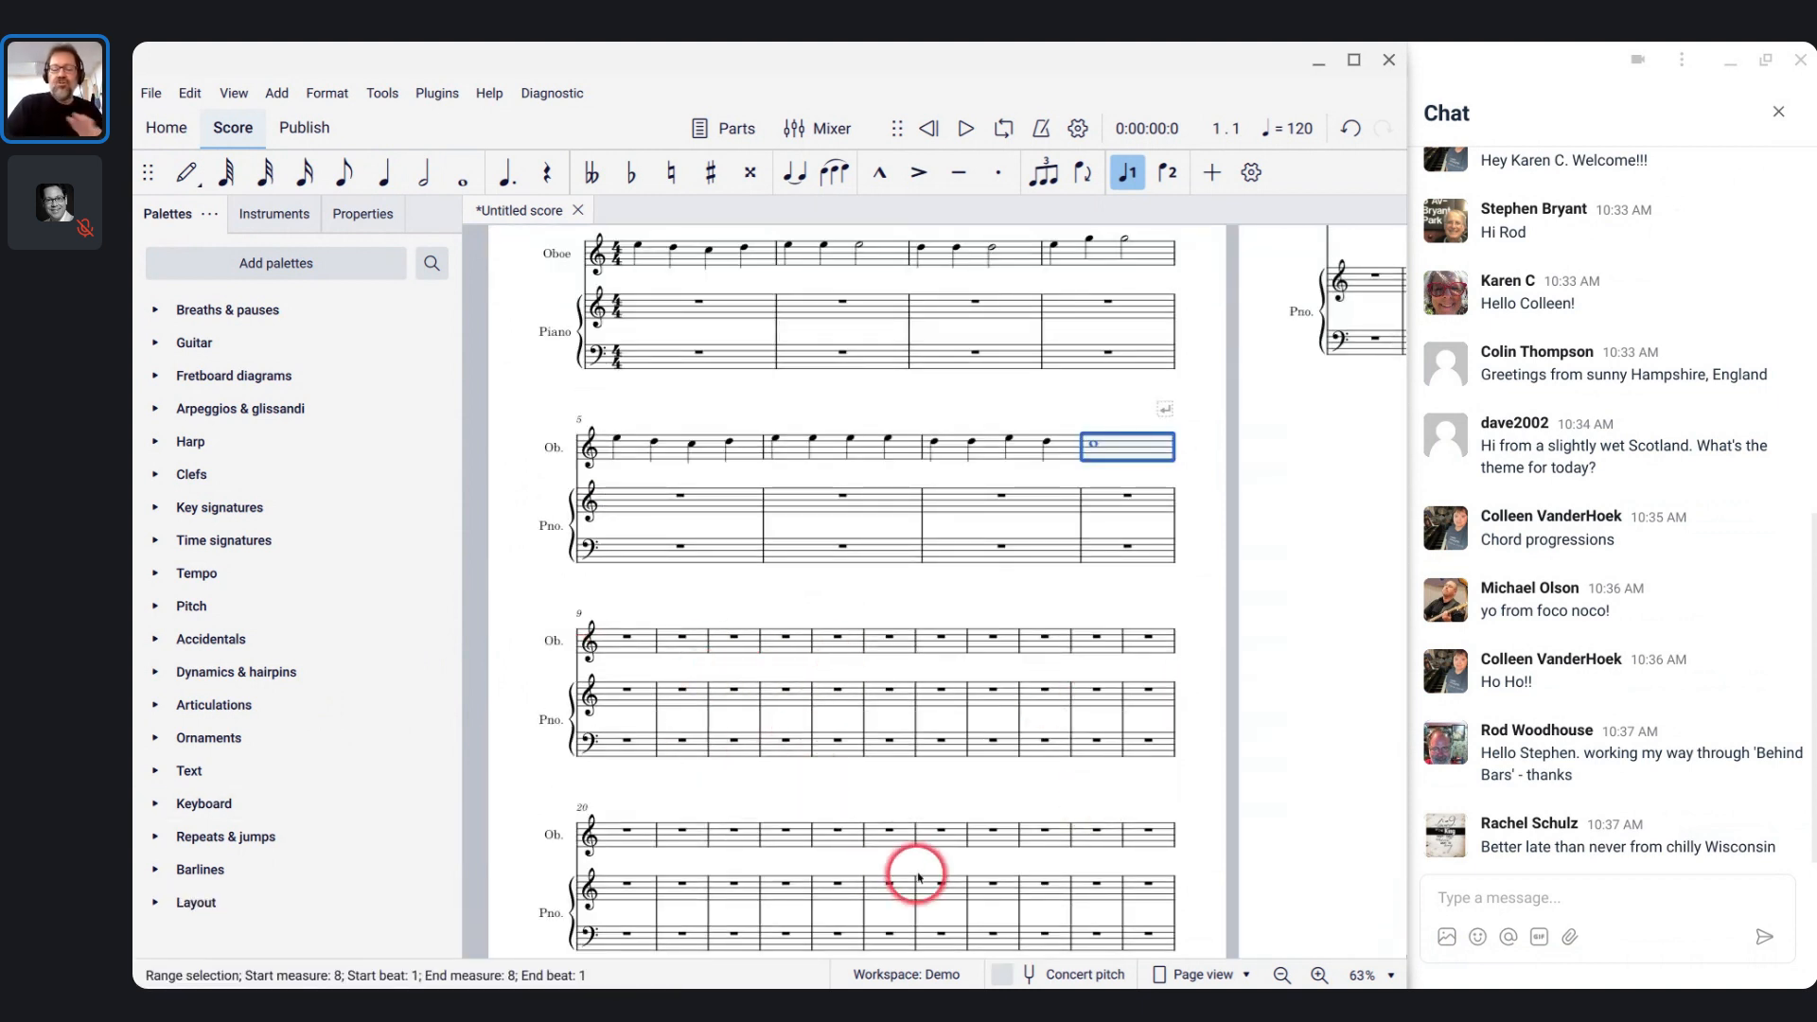
{"action": "scroll", "coordinate": [882, 800], "scroll_direction": "up", "scroll_amount": 3}
{"action": "scroll", "coordinate": [883, 803], "scroll_direction": "down", "scroll_amount": 2}
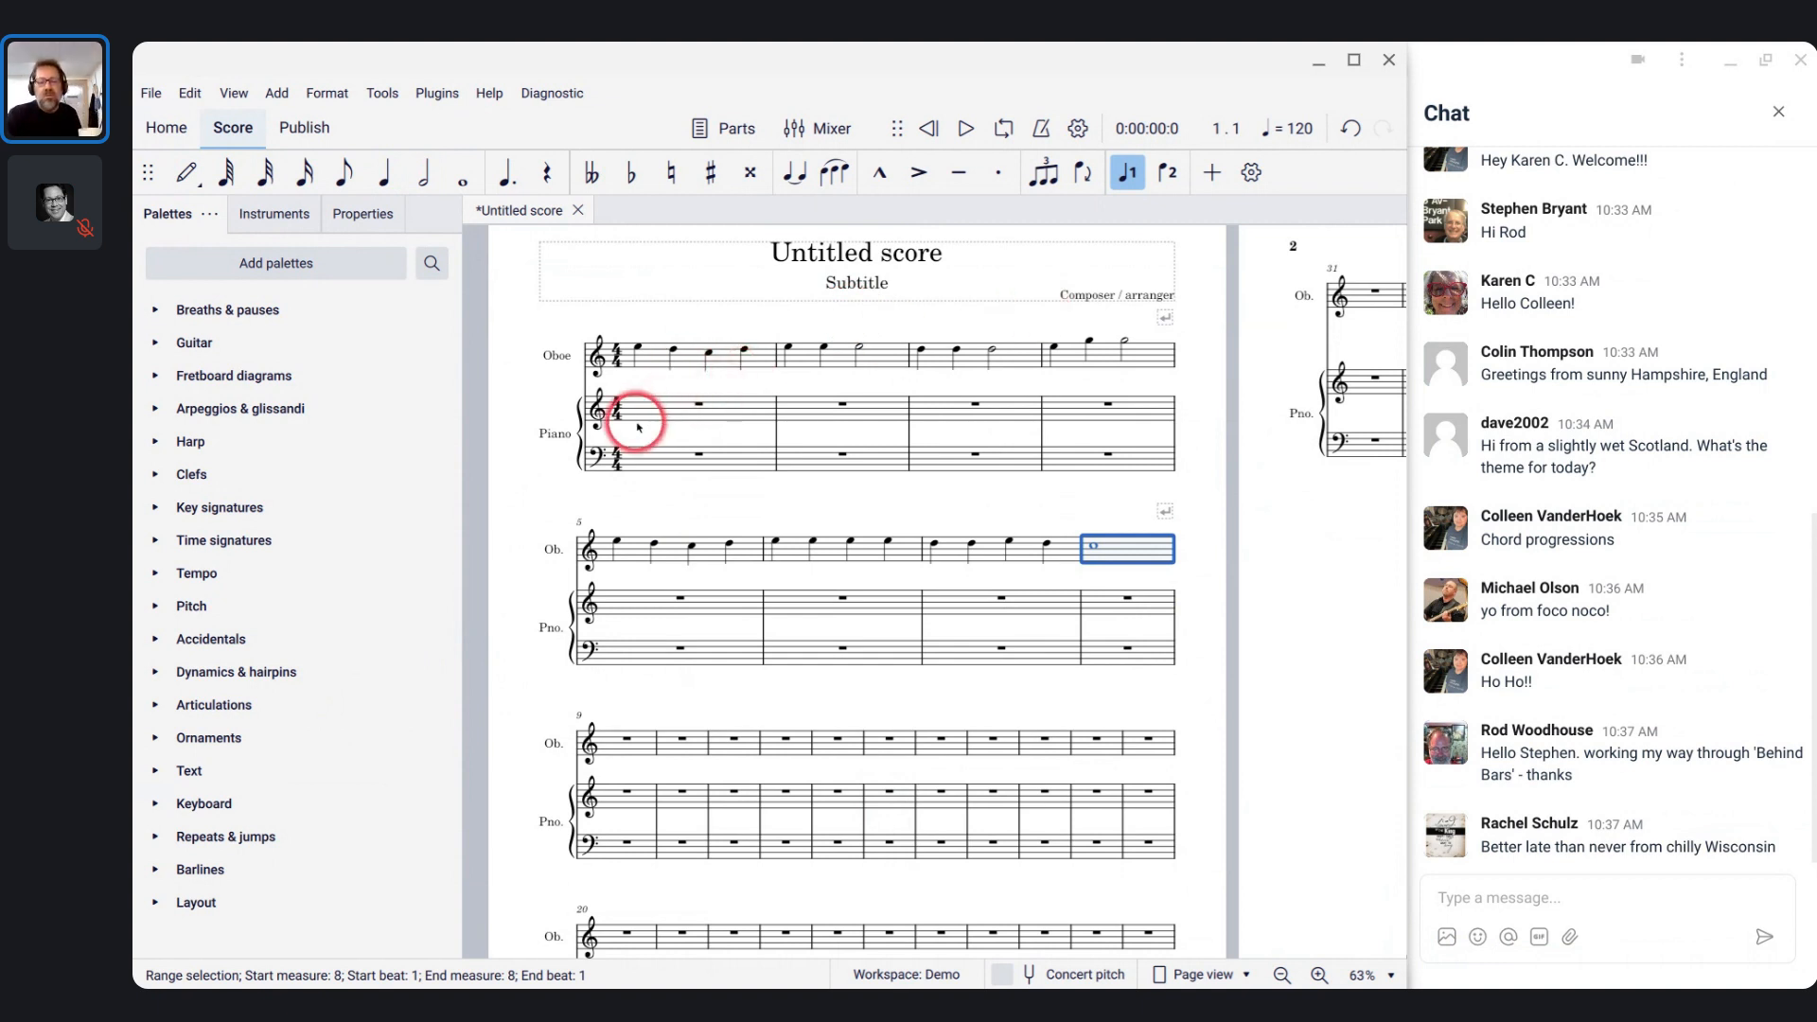
{"action": "scroll", "coordinate": [816, 422], "scroll_direction": "up", "scroll_amount": 1}
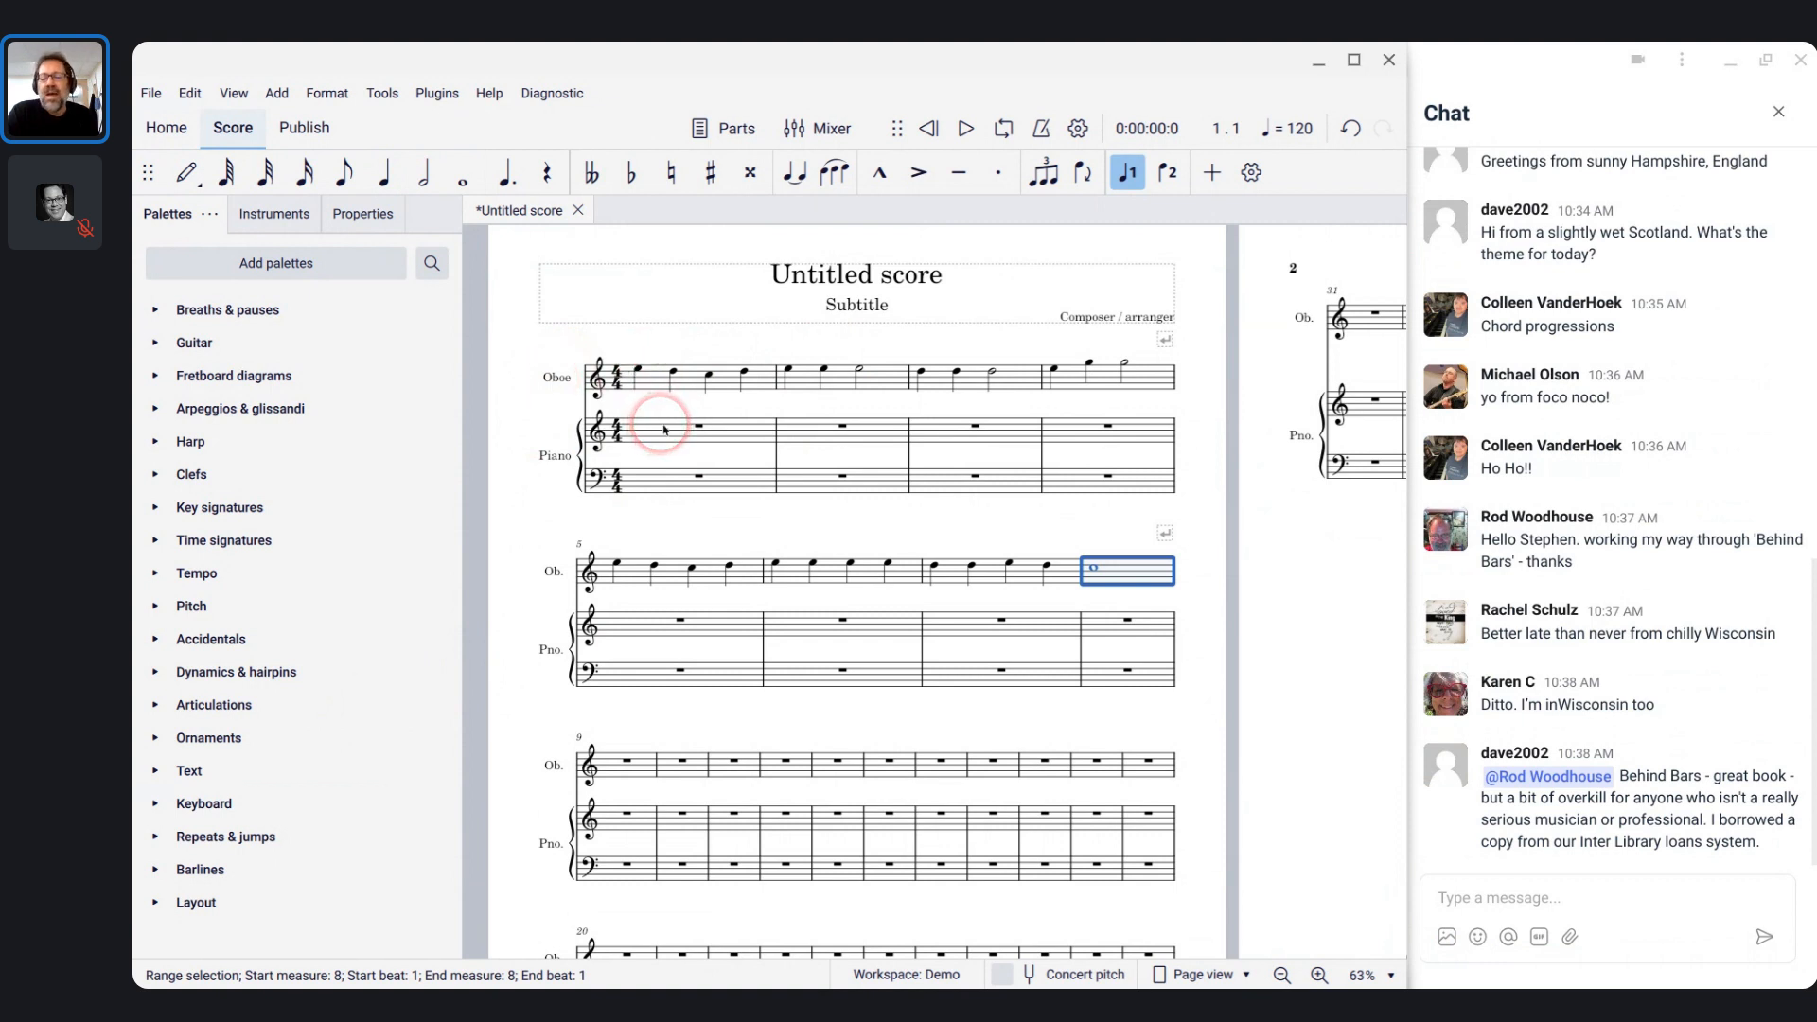
{"action": "scroll", "coordinate": [774, 522], "scroll_direction": "up", "scroll_amount": 2}
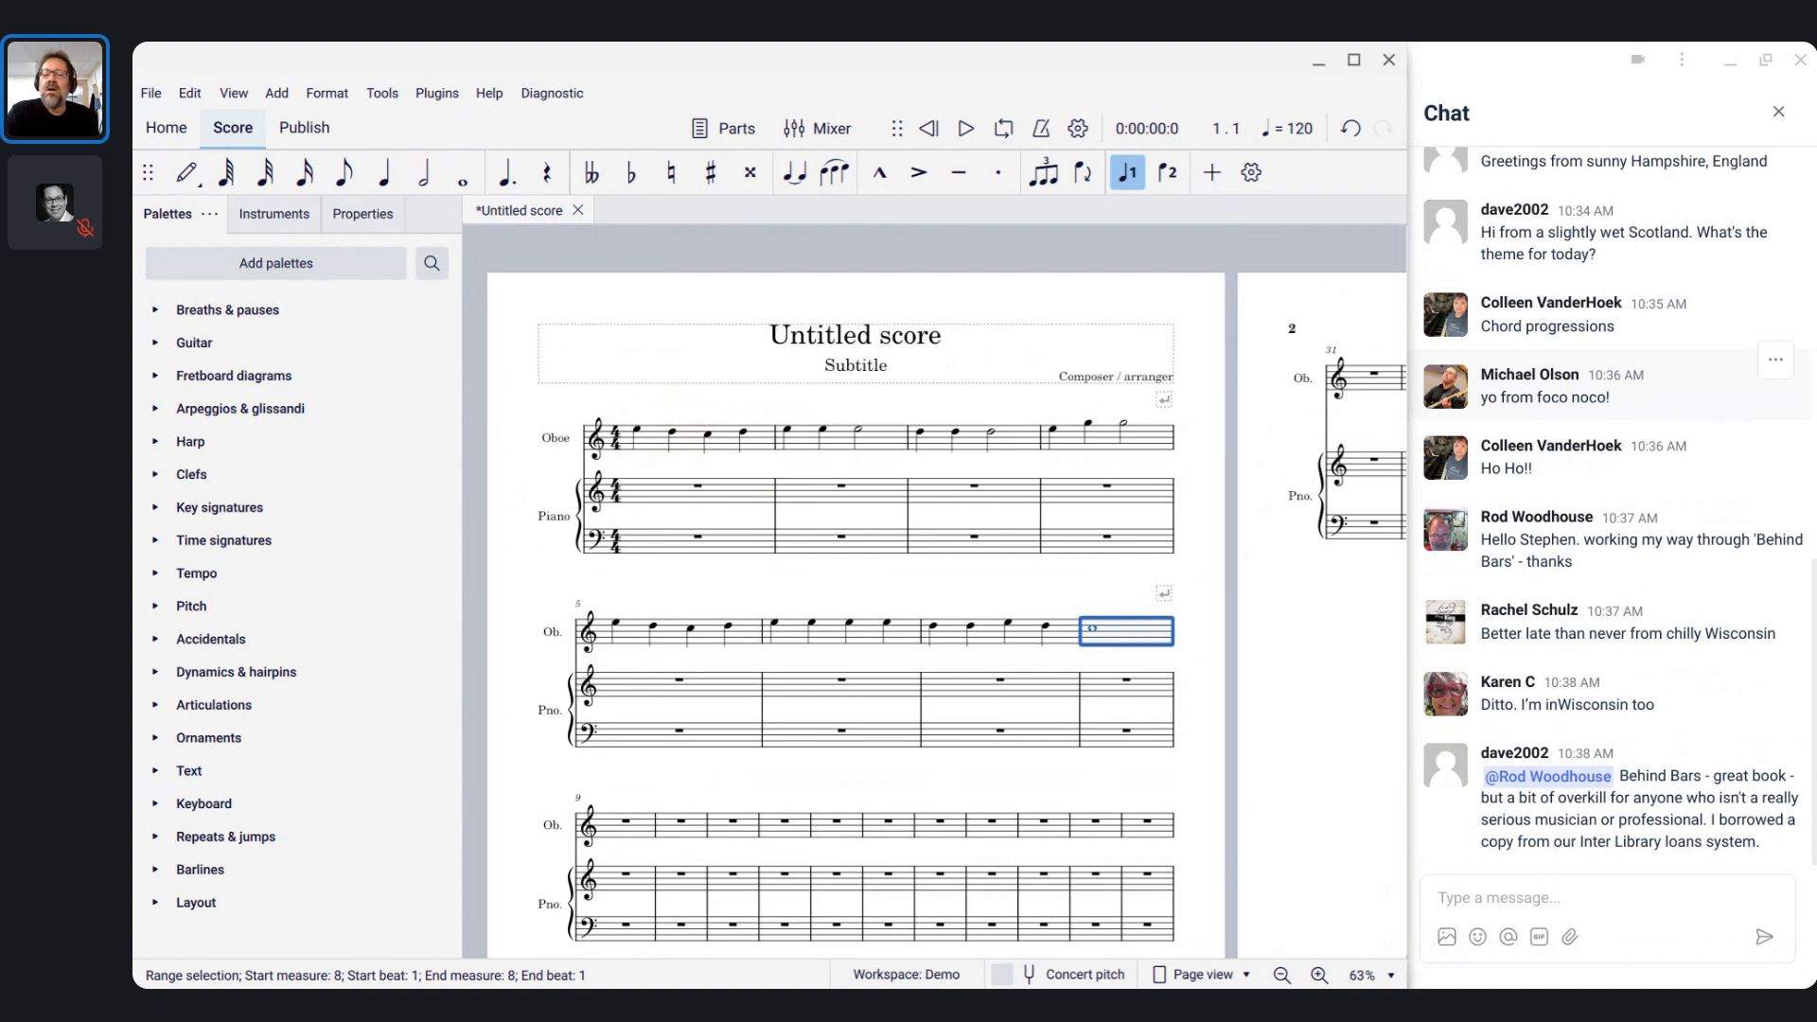
{"action": "scroll", "coordinate": [1608, 383], "scroll_direction": "up", "scroll_amount": 1}
{"action": "scroll", "coordinate": [1608, 384], "scroll_direction": "down", "scroll_amount": 1}
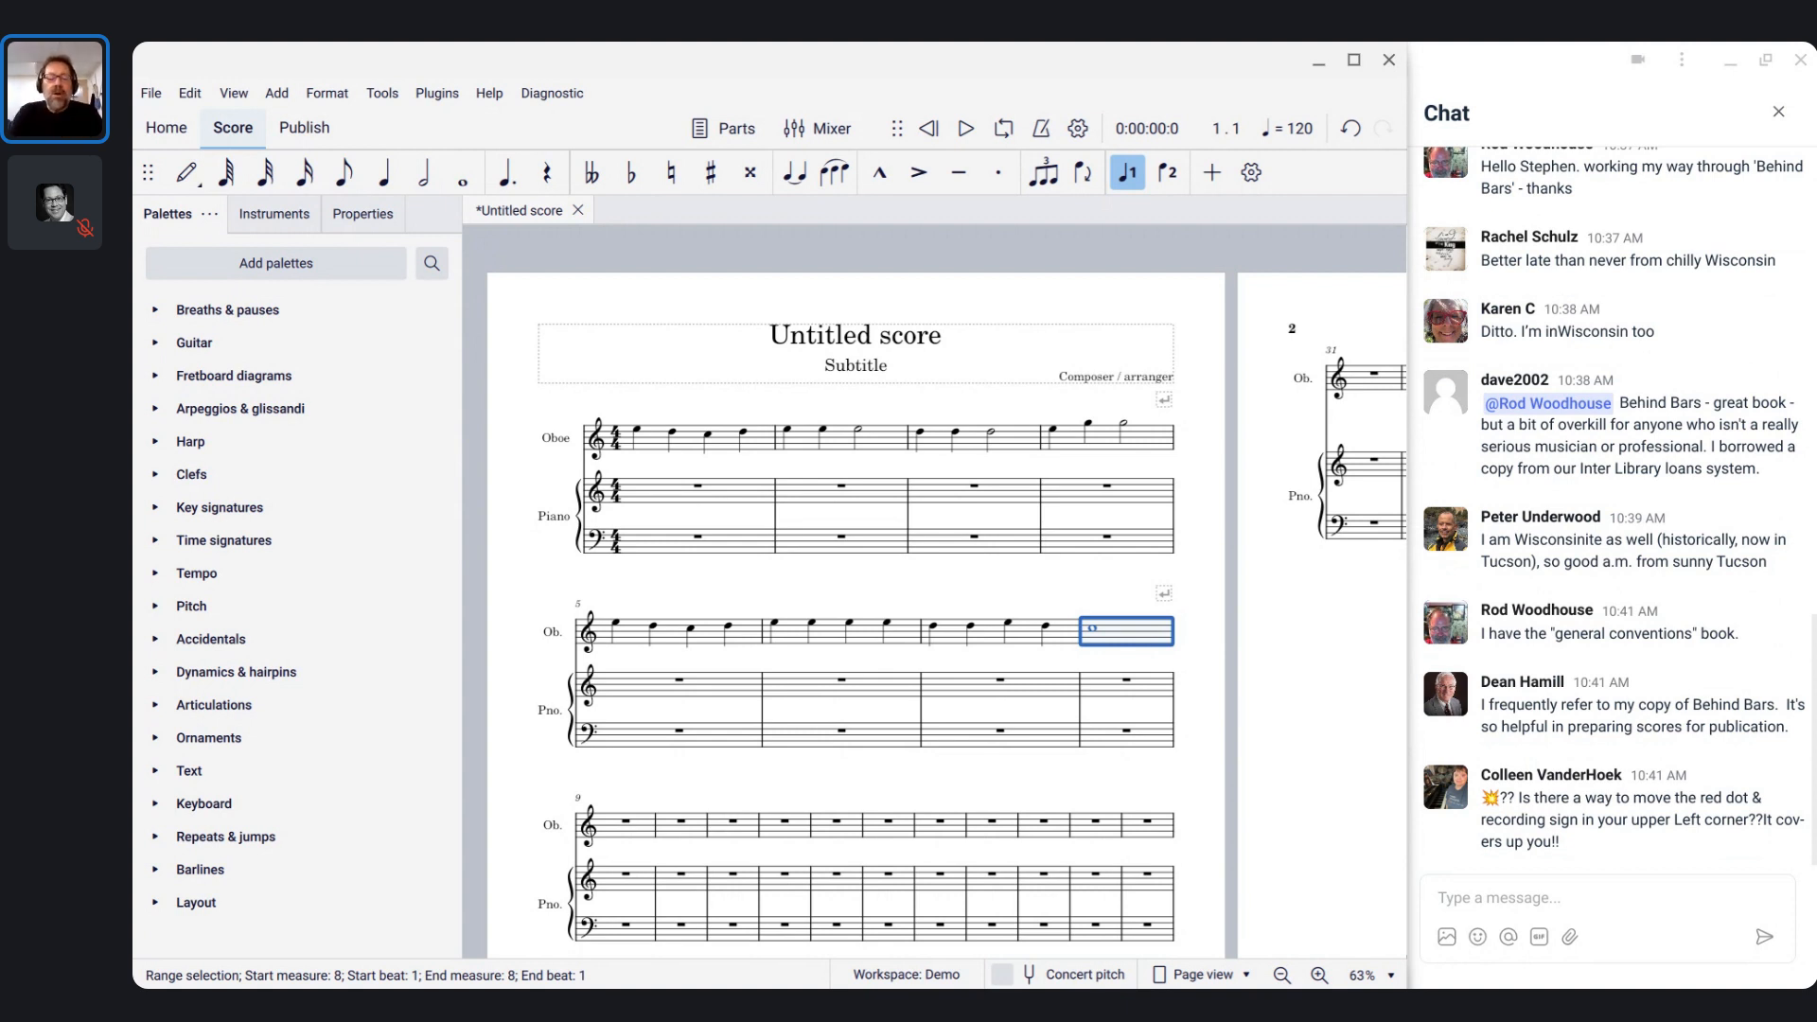
- Switch to the Mastering MuseScore live stream window to check its recording indicator, and return to the untitled score
{"action": "key", "text": "alt+Tab"}
{"action": "key", "text": "alt+Tab"}
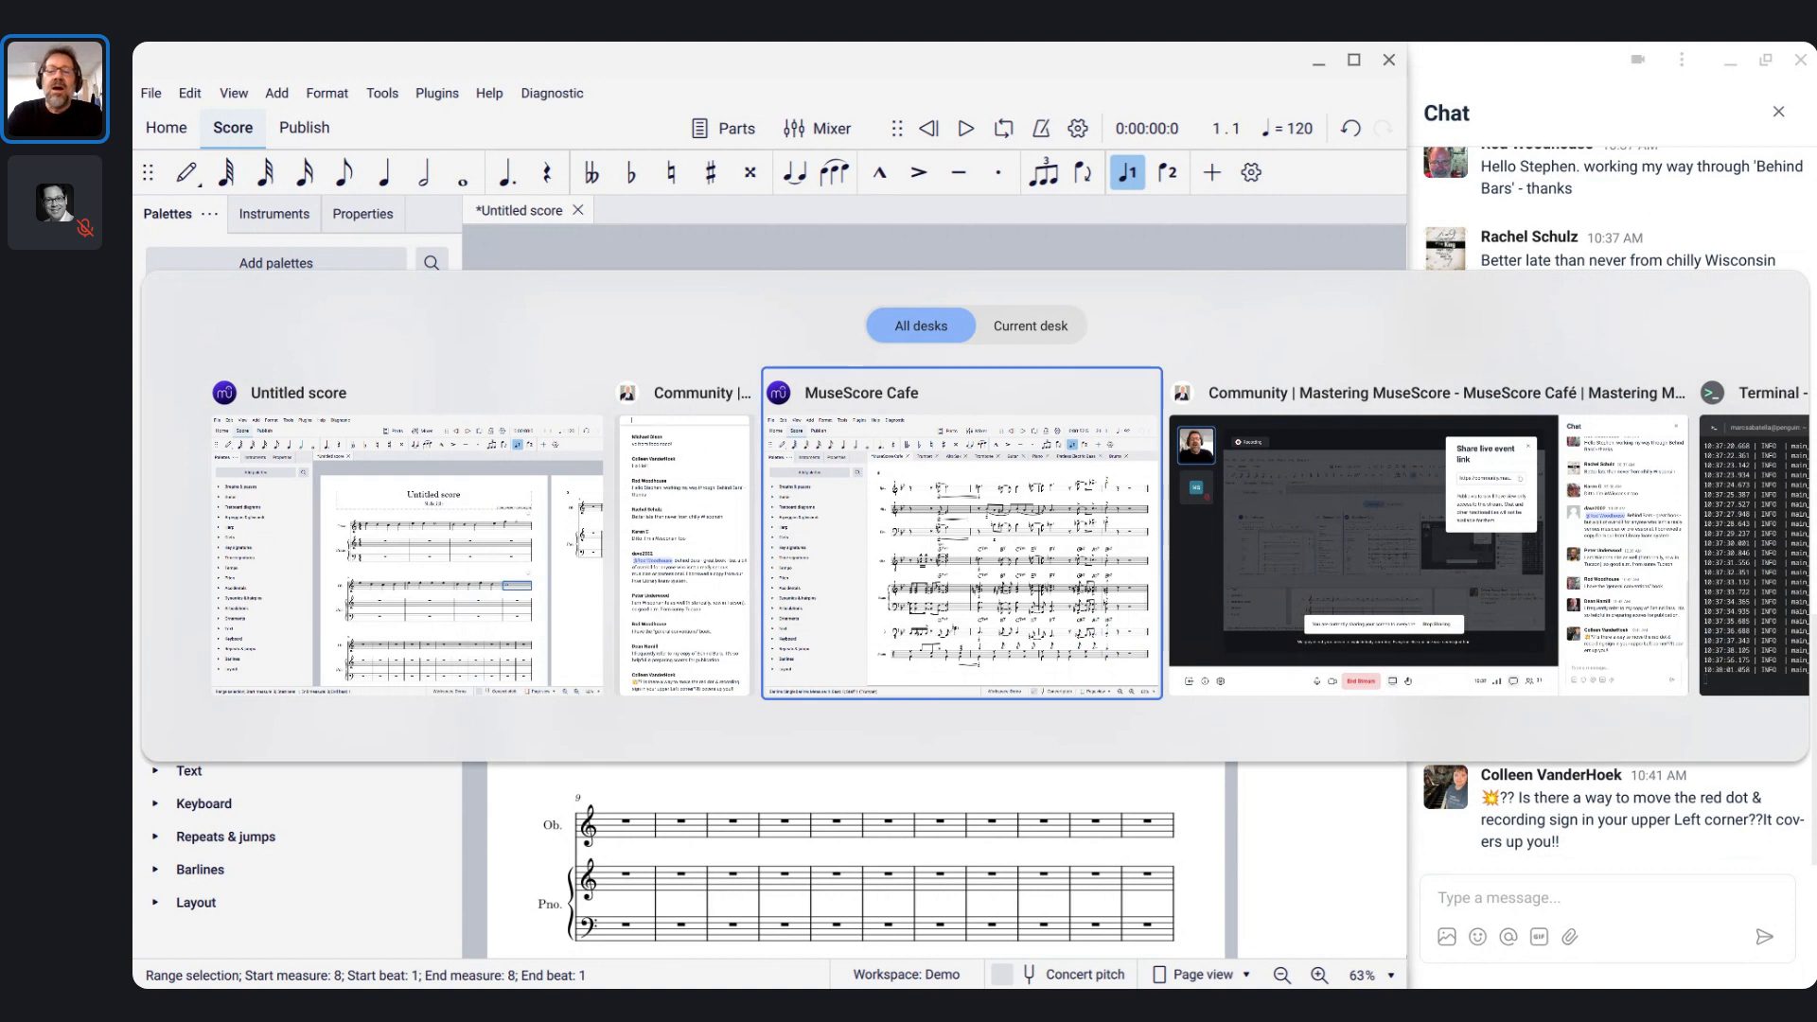
{"action": "key", "text": "alt+Tab"}
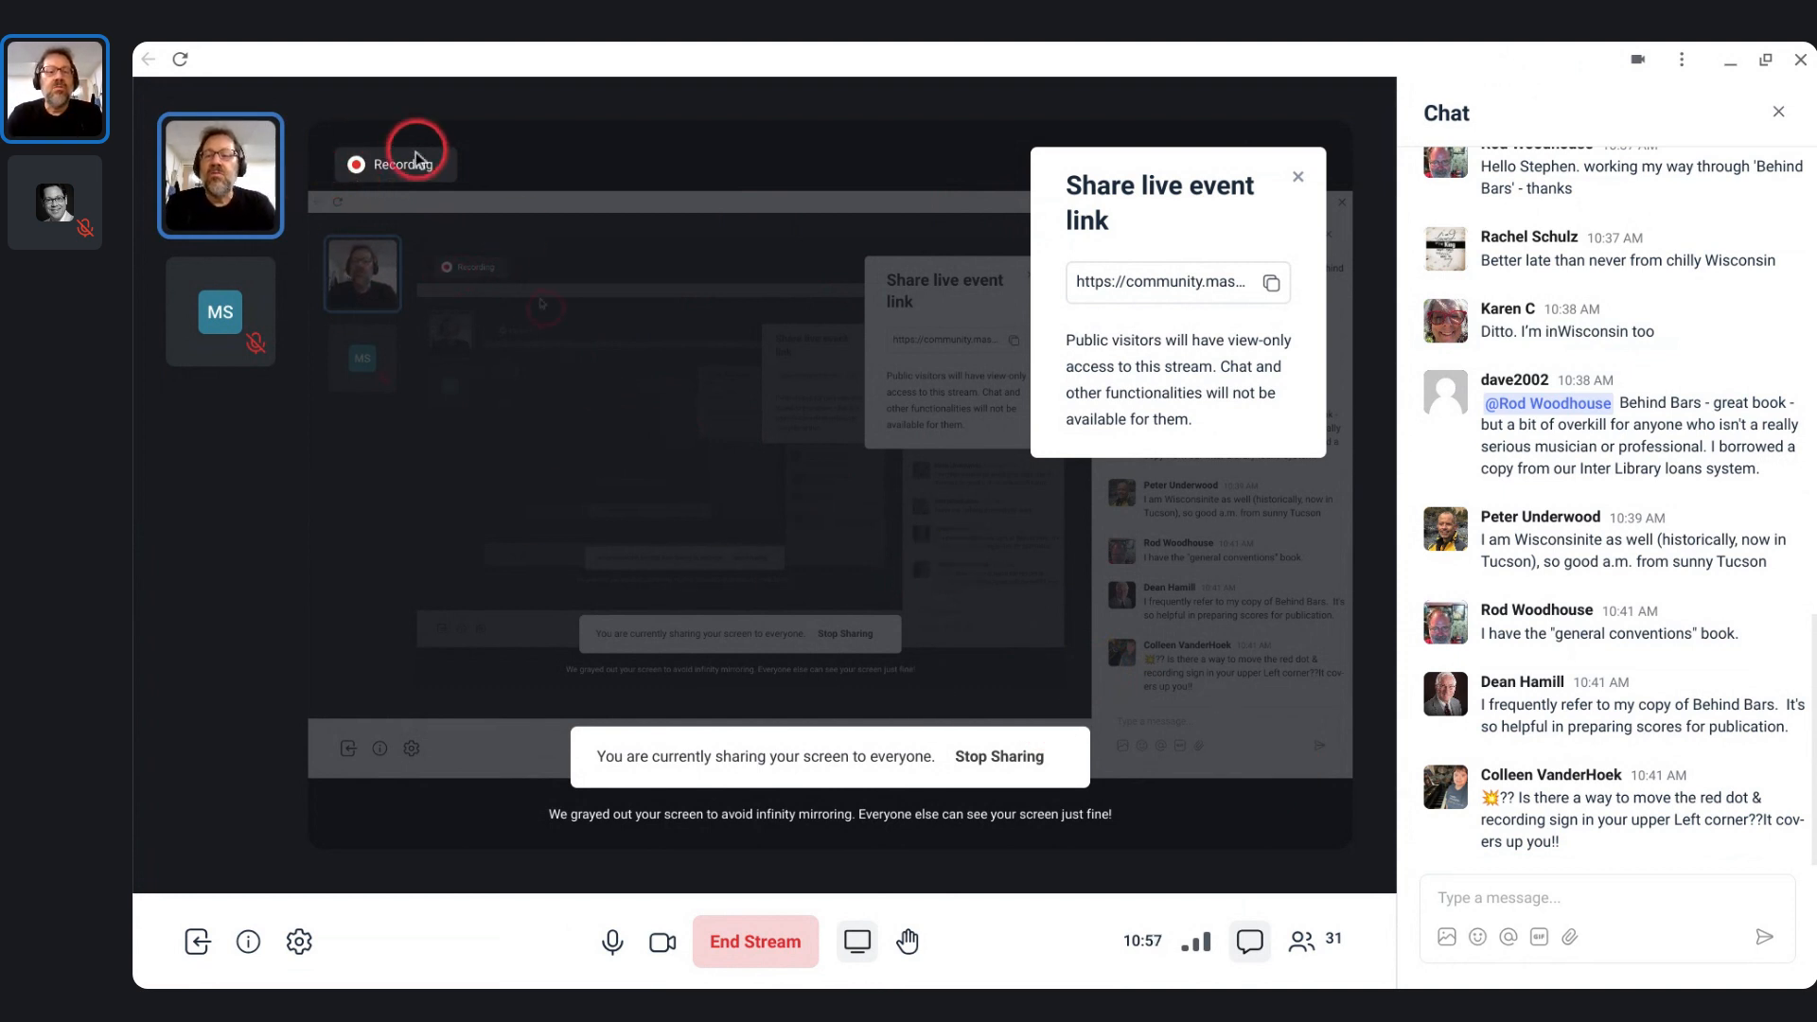
{"action": "key", "text": "alt+Tab"}
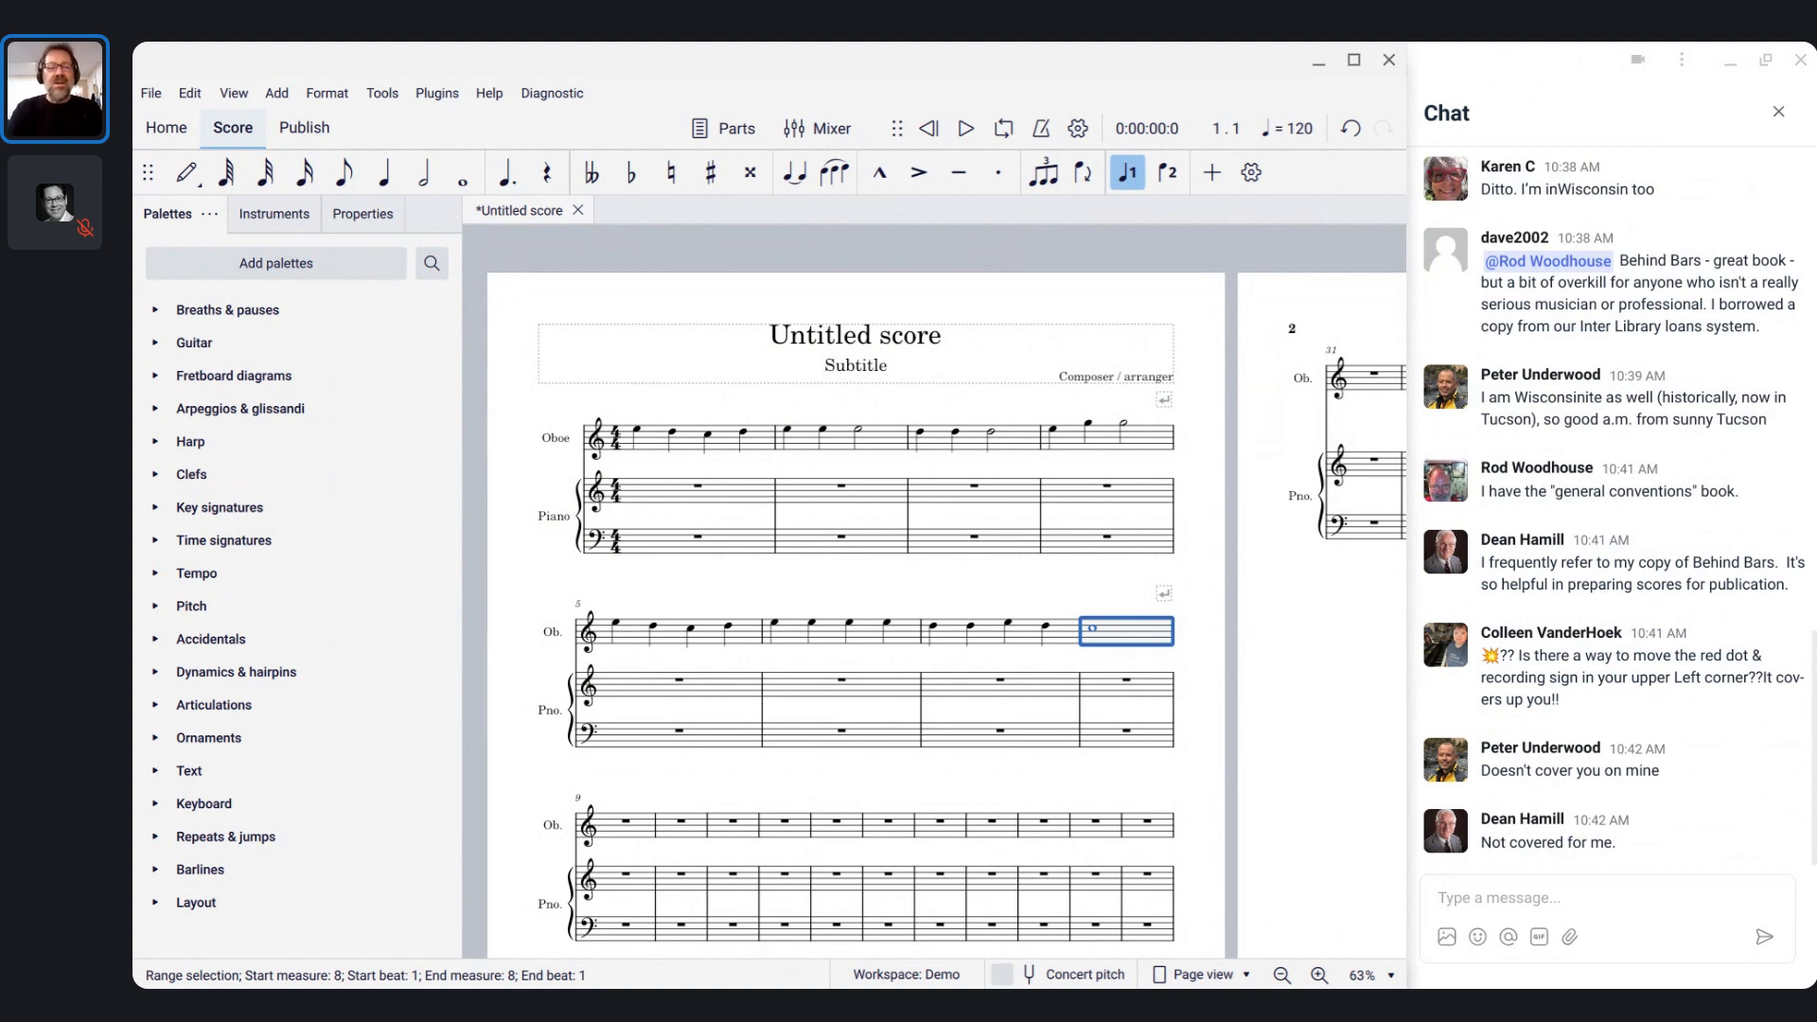
- Bring up the MuseScore Cafe score for a look and return to the untitled score
{"action": "key", "text": "alt"}
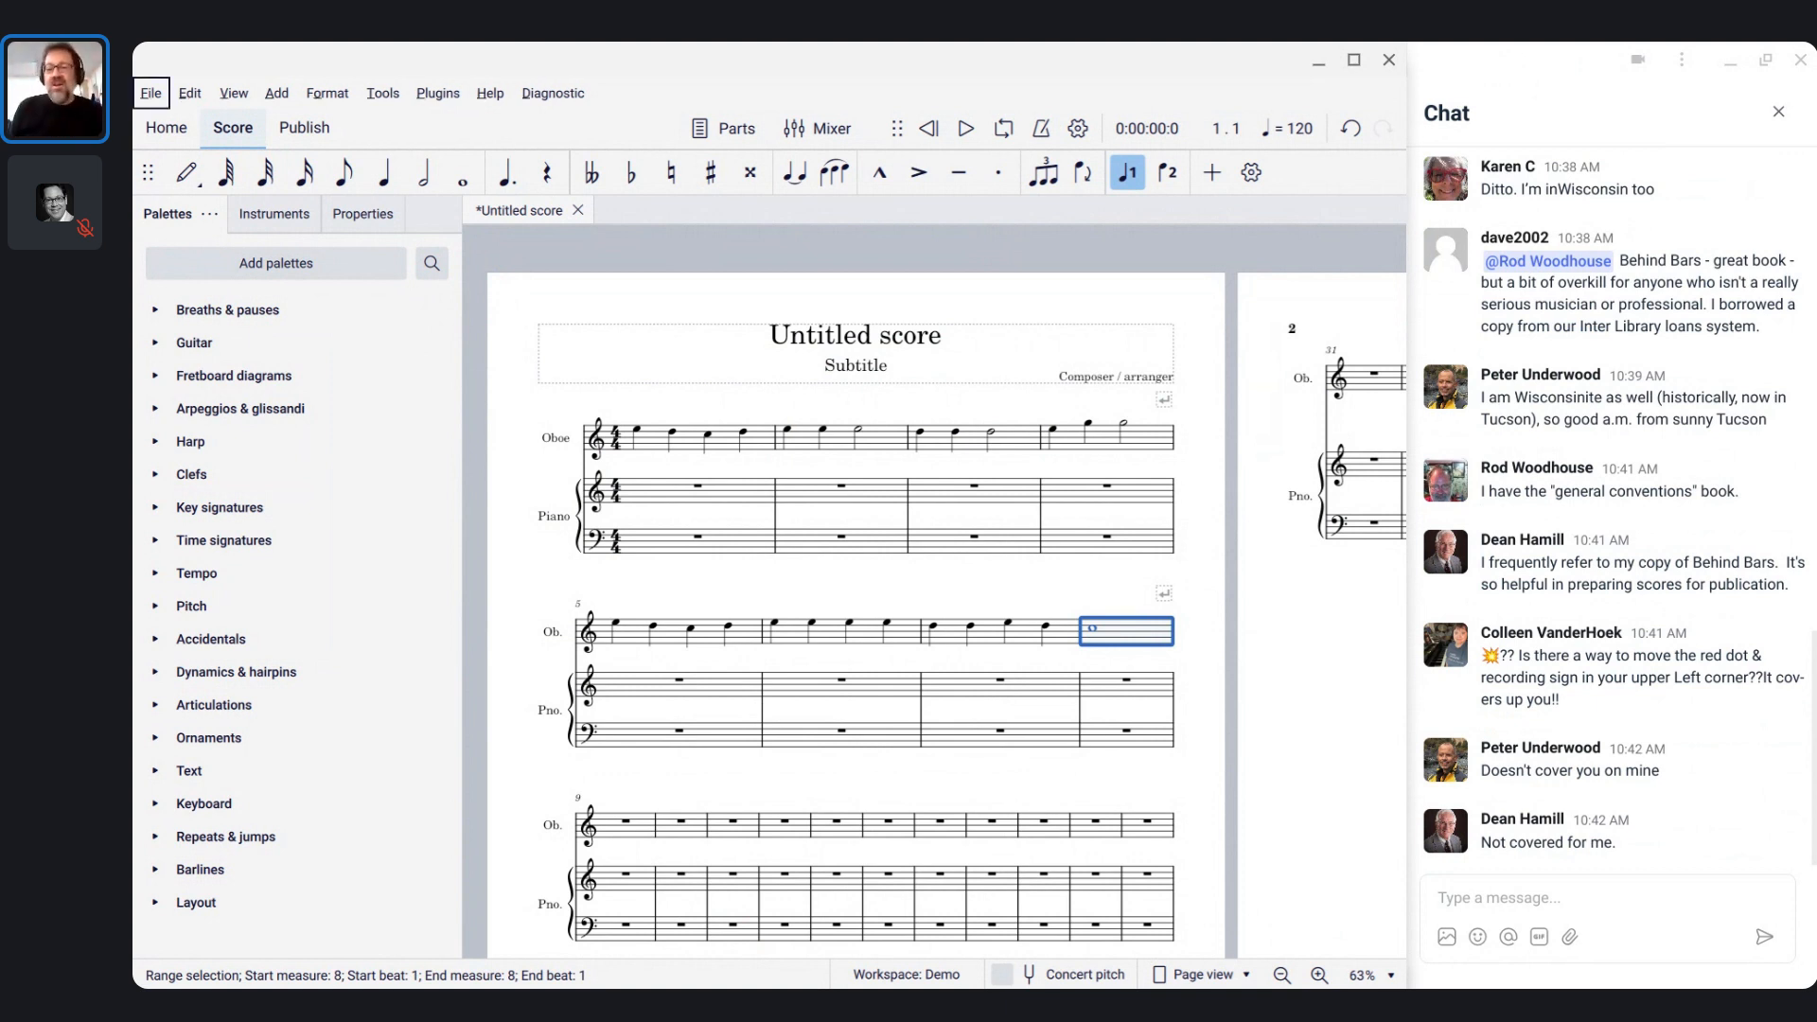
{"action": "key", "text": "alt+Tab"}
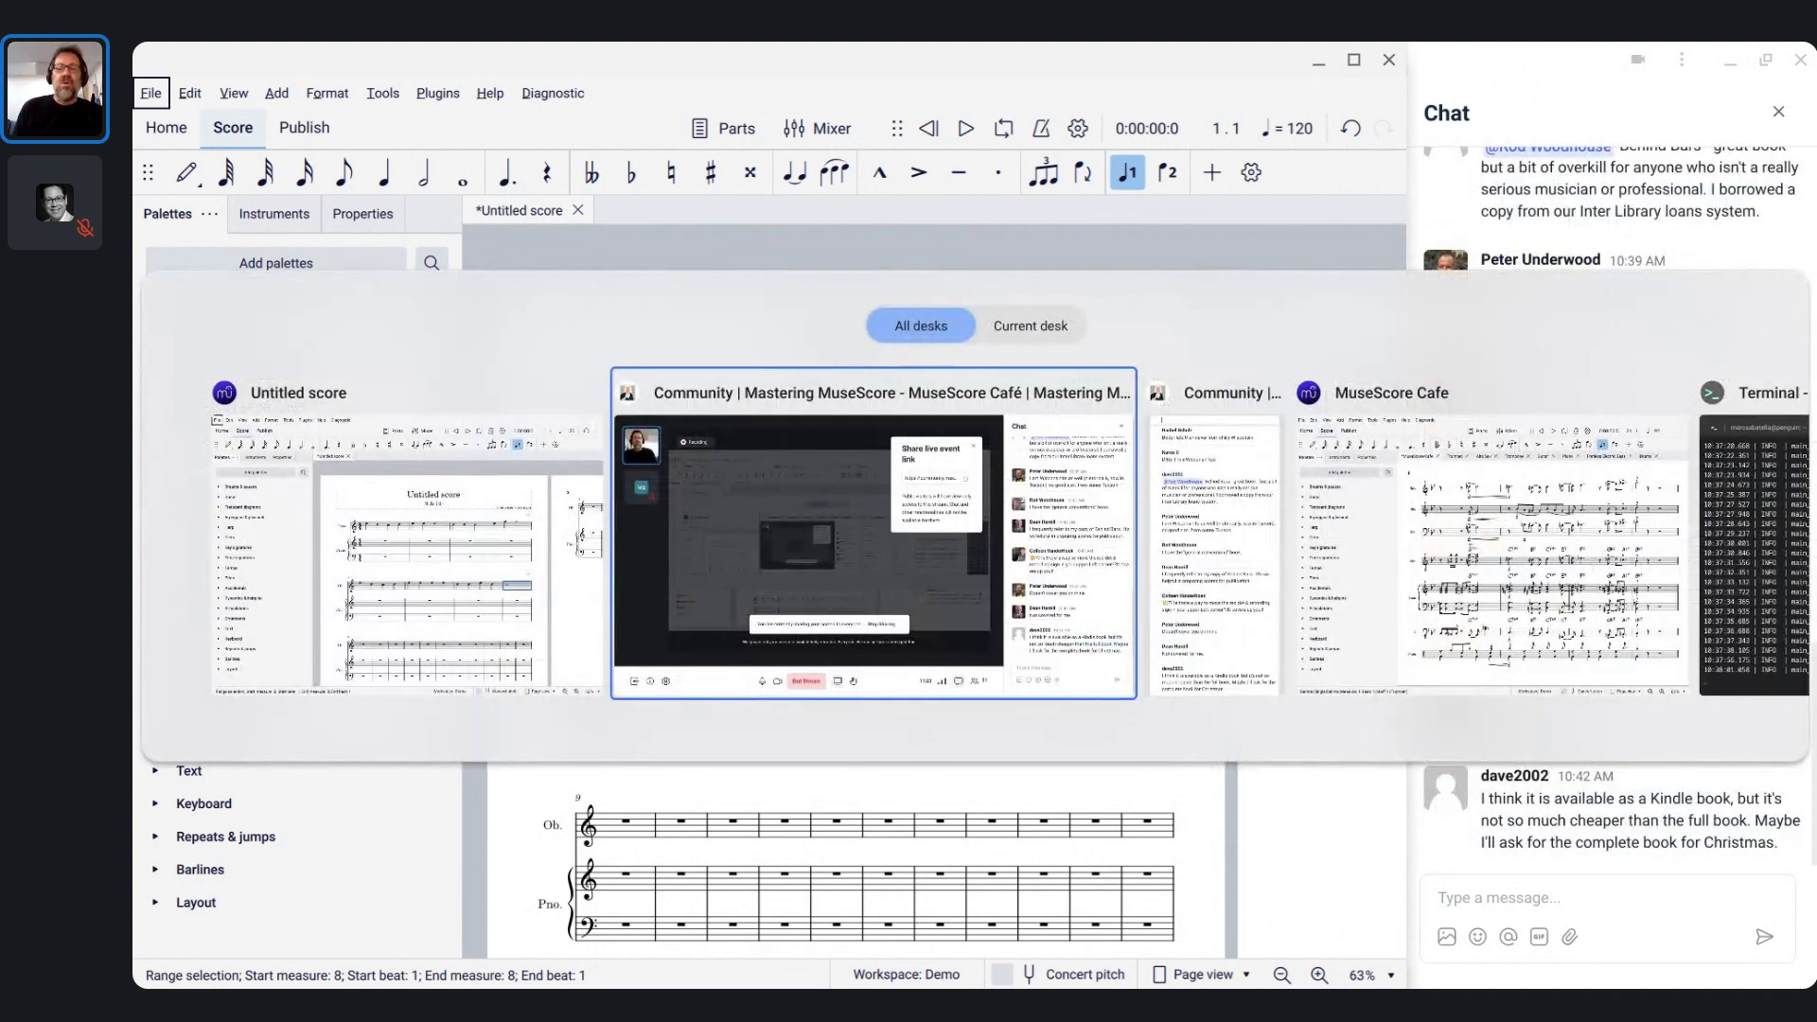
{"action": "key", "text": "alt+Tab"}
{"action": "key", "text": "alt+Tab"}
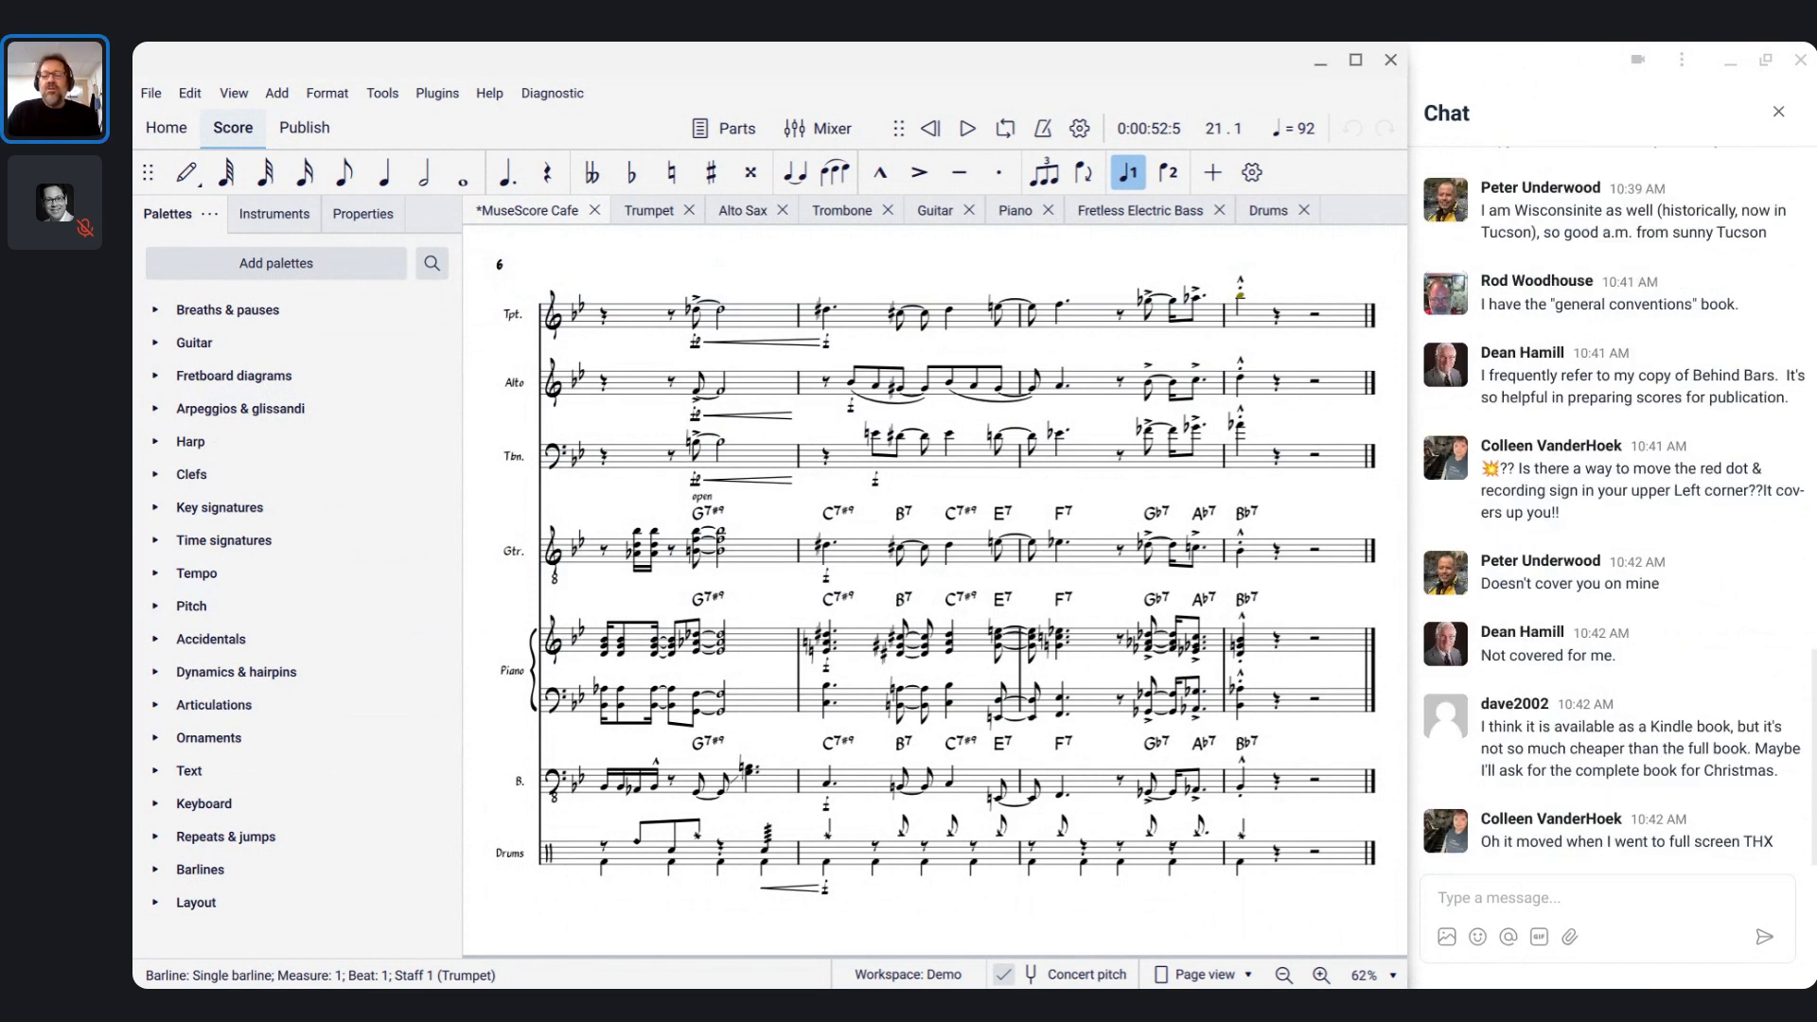
{"action": "key", "text": "alt+Tab"}
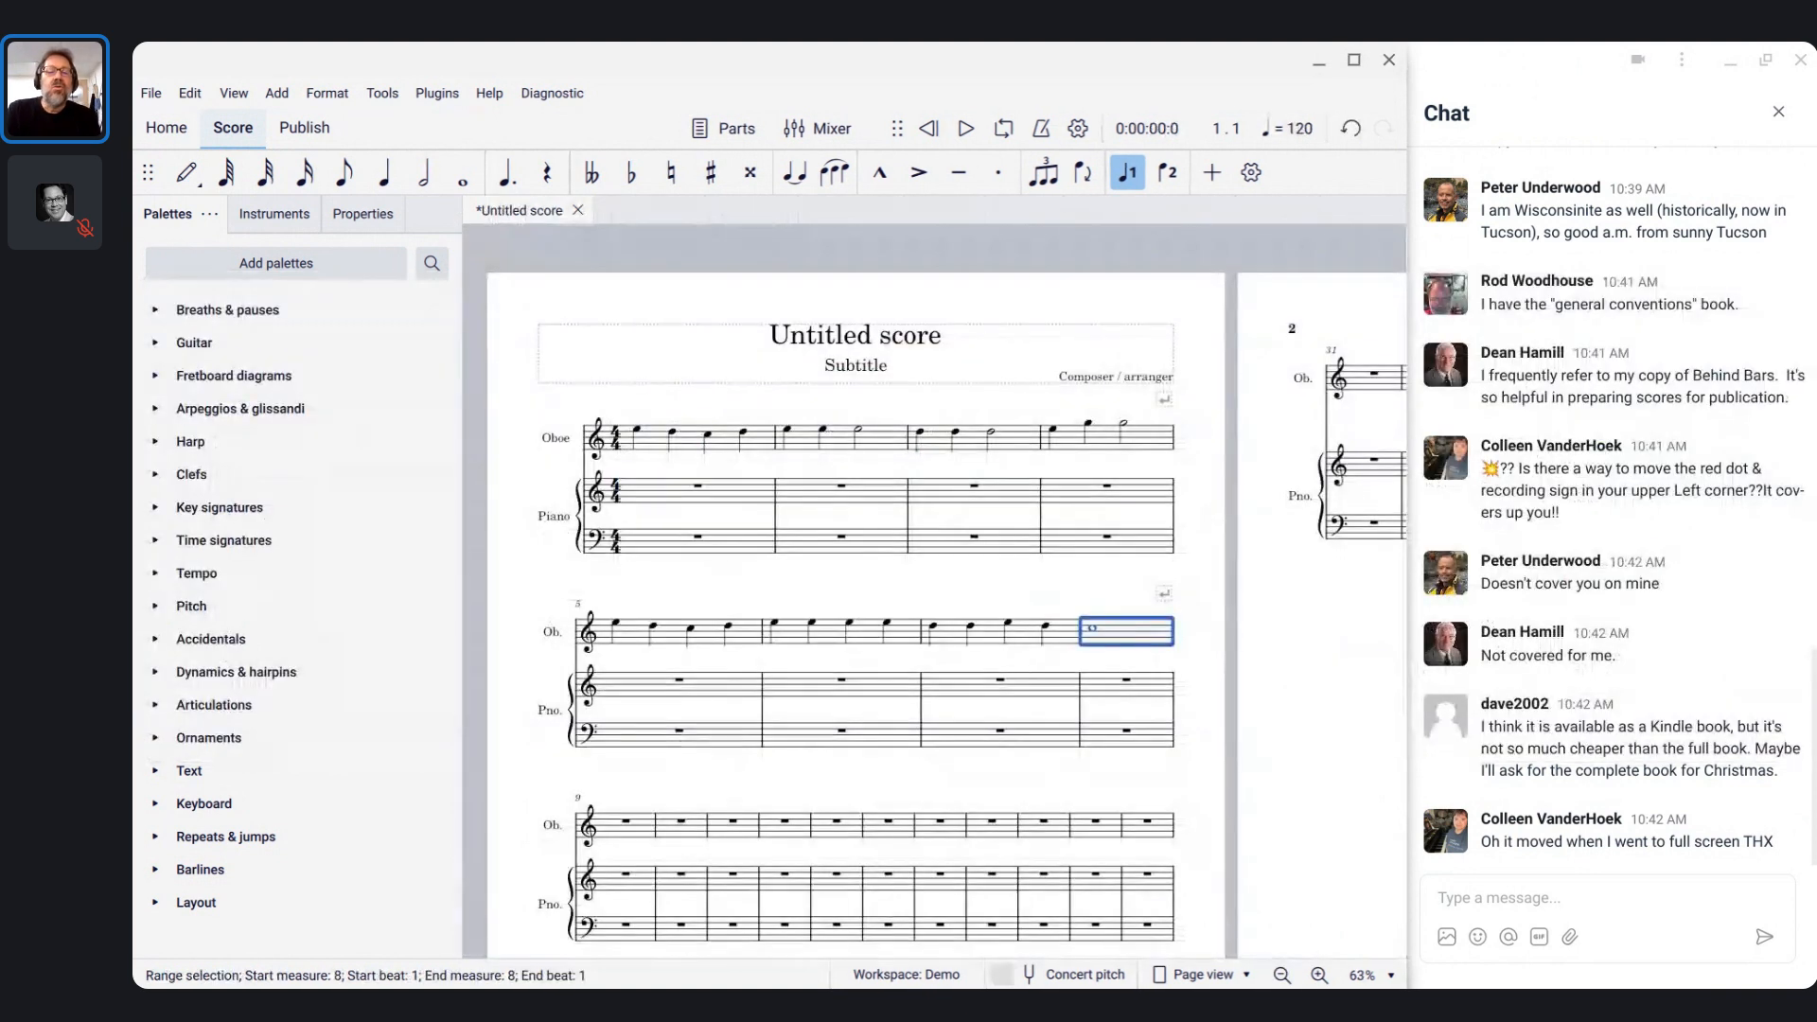
- Add chord symbols above the Oboe staff on beat 1: C in measure 1, G in measure 3 and C in measure 4
{"action": "left_click", "coordinate": [636, 433]}
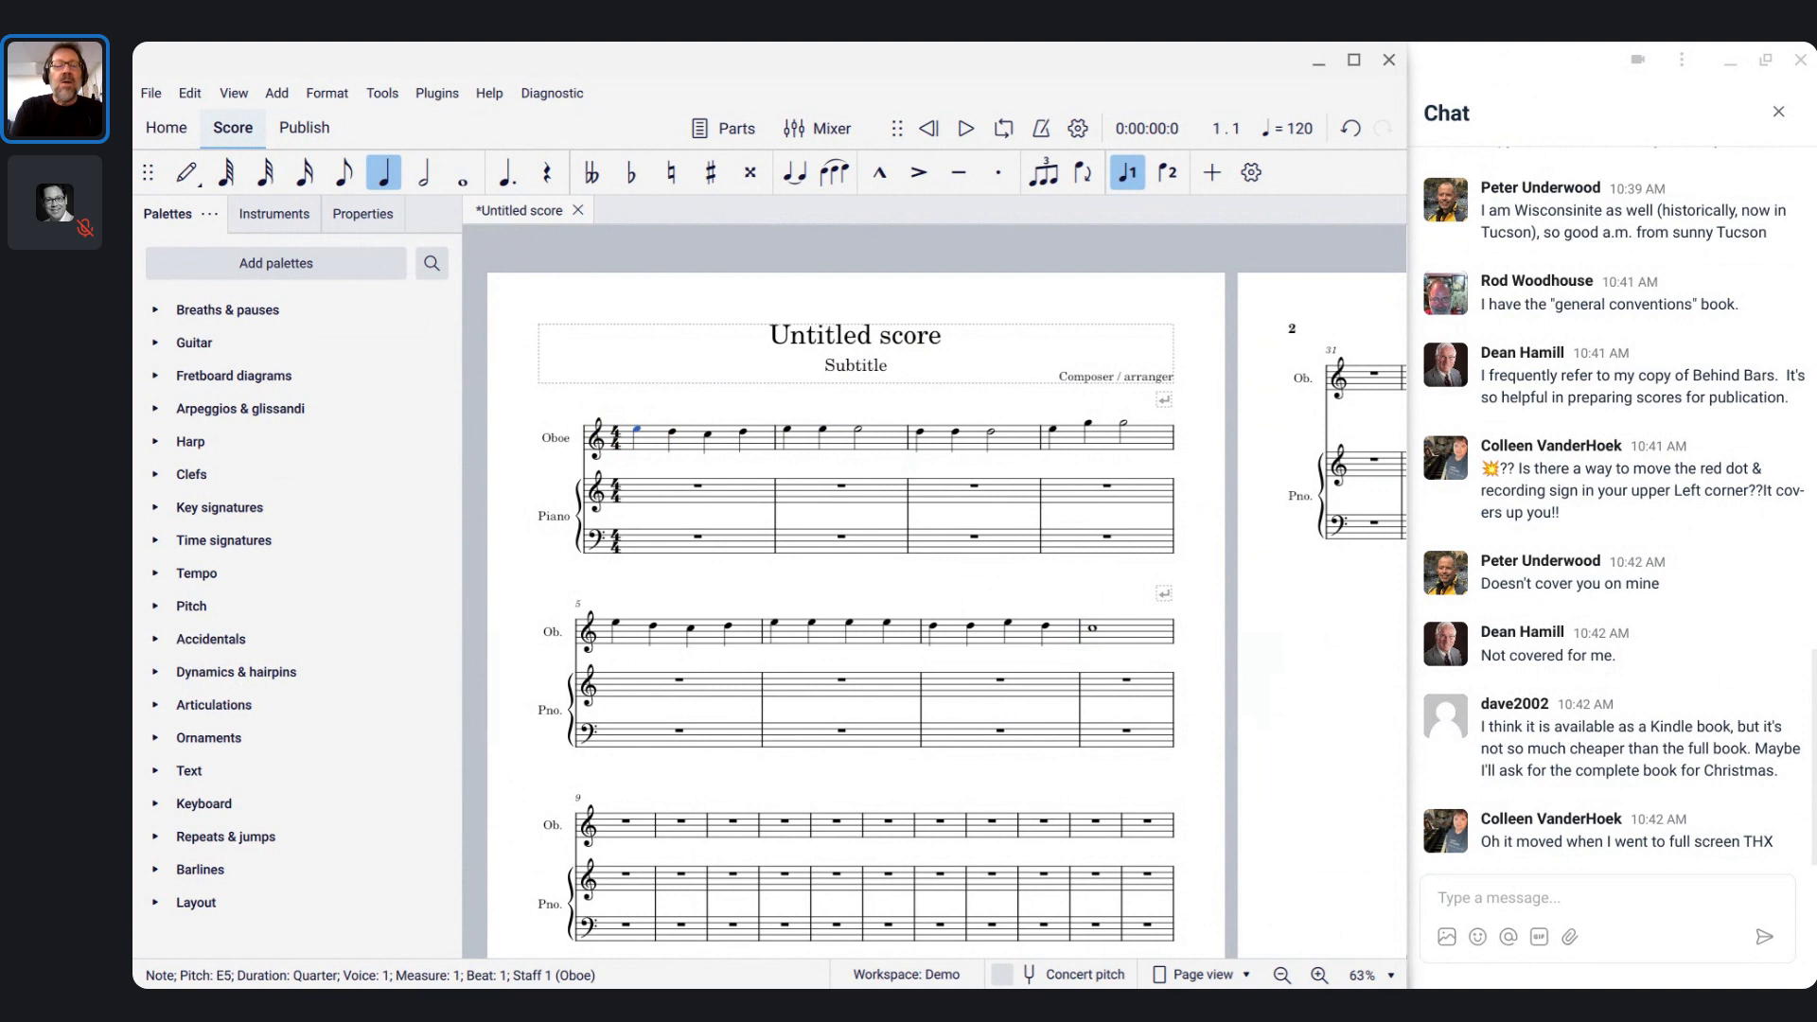
{"action": "key", "text": "ctrl+k"}
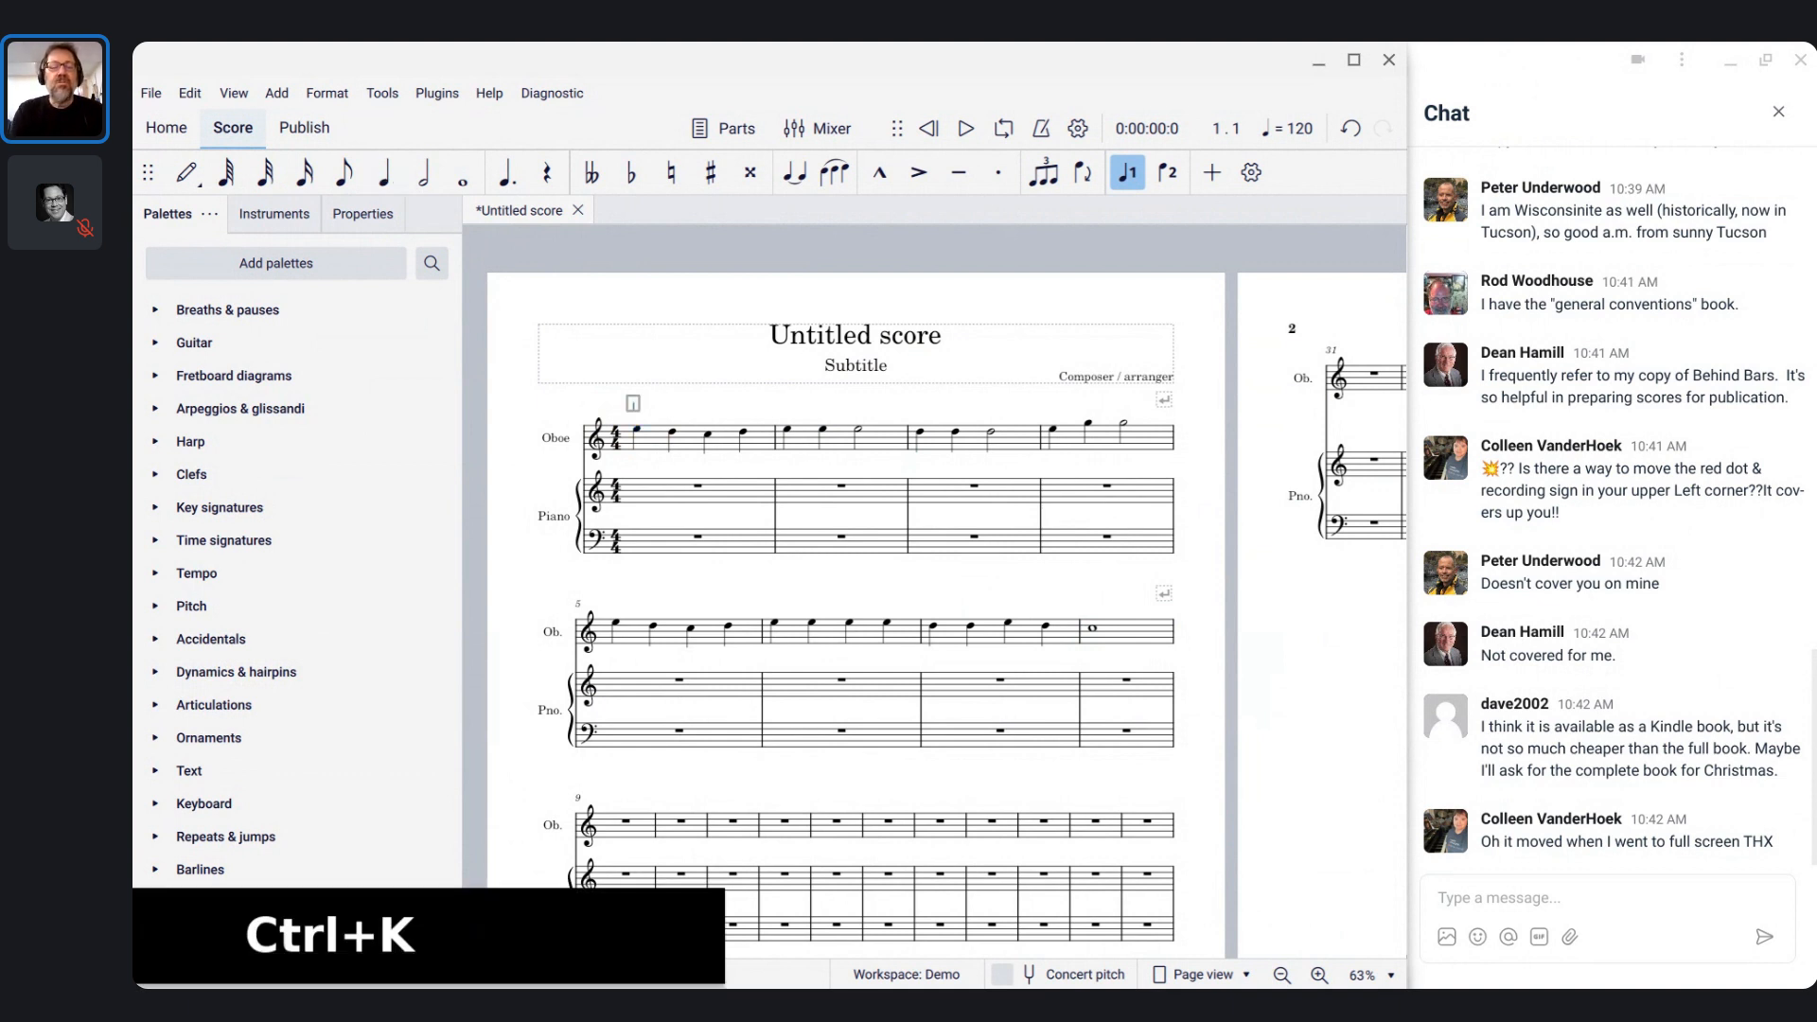
{"action": "type", "text": "C"}
{"action": "key", "text": "space"}
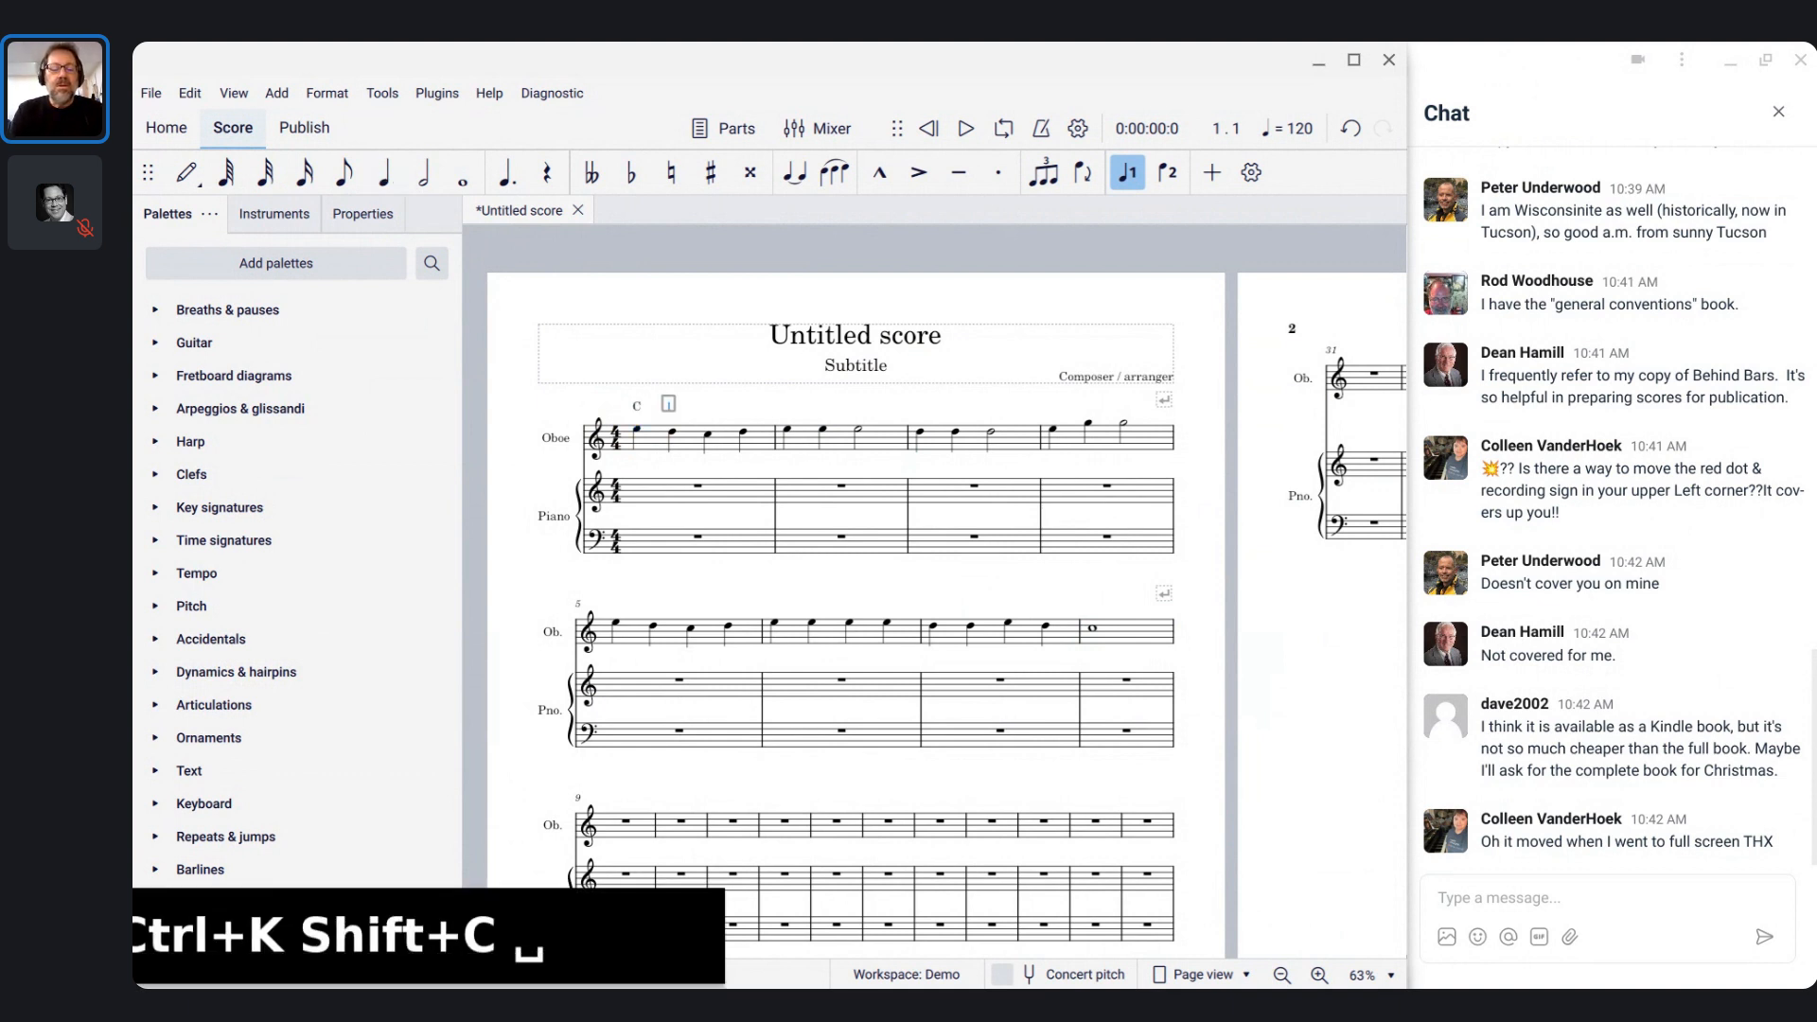
{"action": "key", "text": "ctrl+Right"}
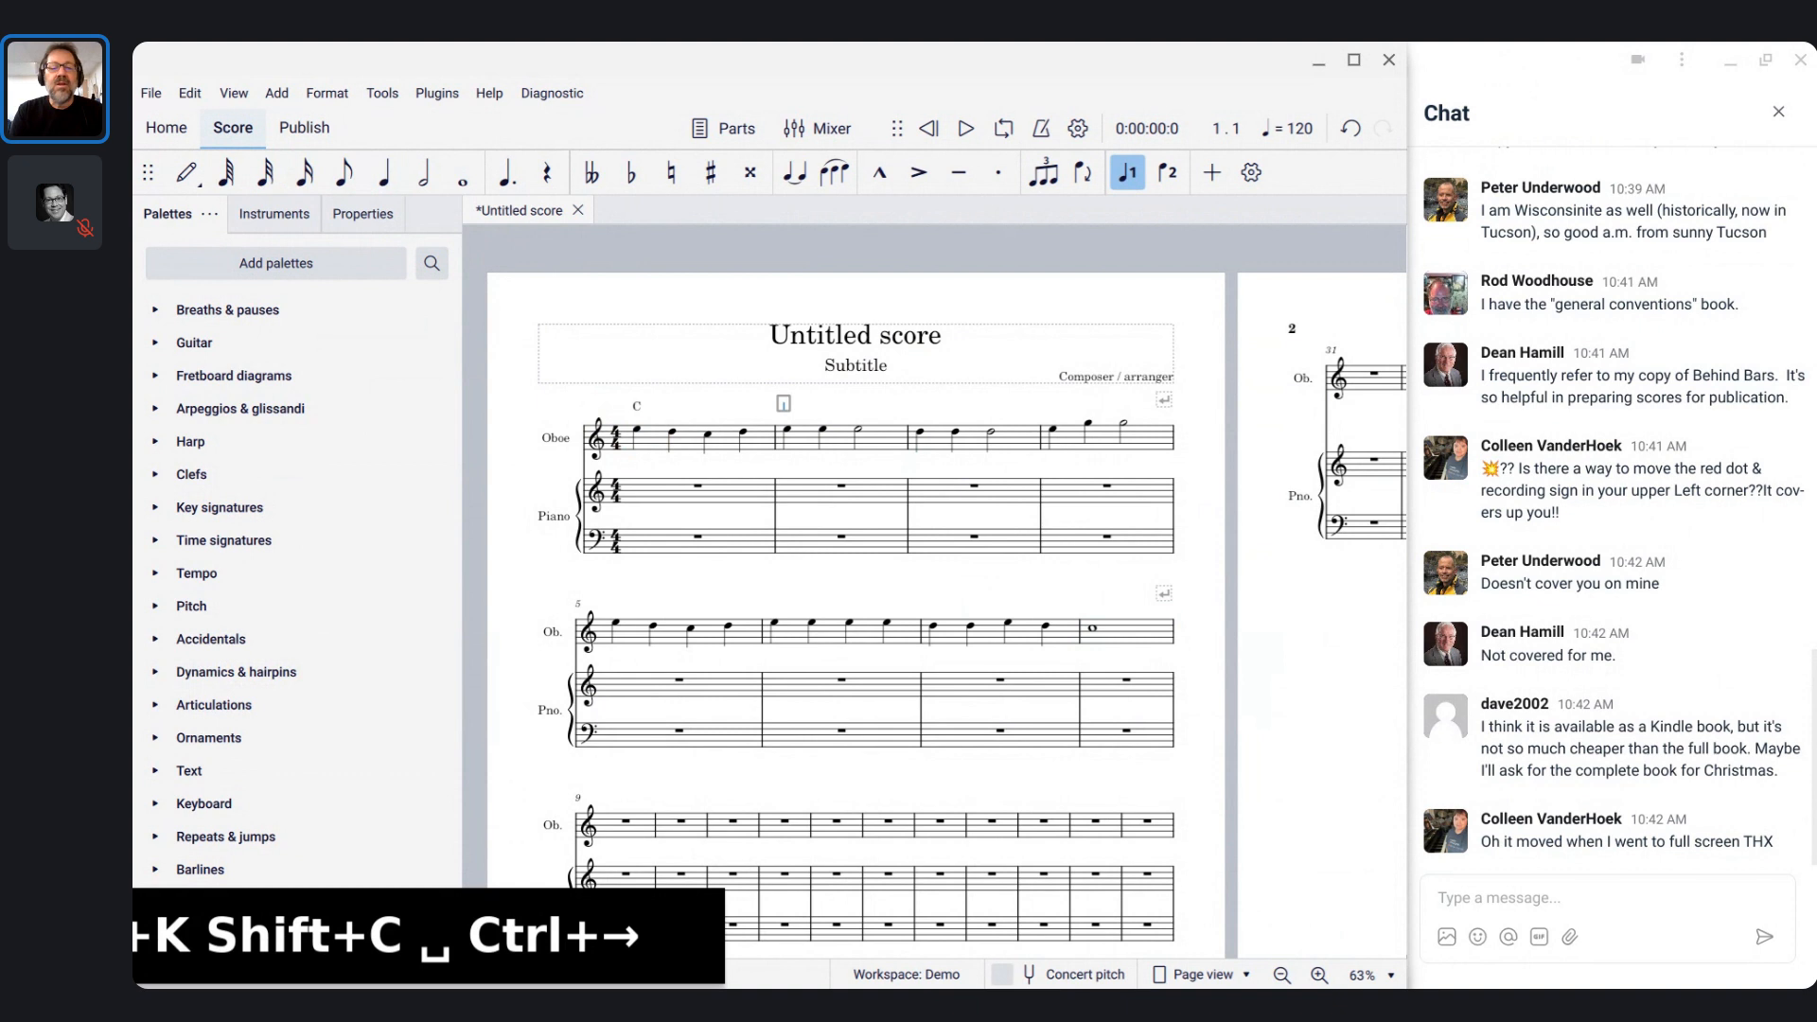
{"action": "key", "text": "ctrl+Right"}
{"action": "type", "text": "G"}
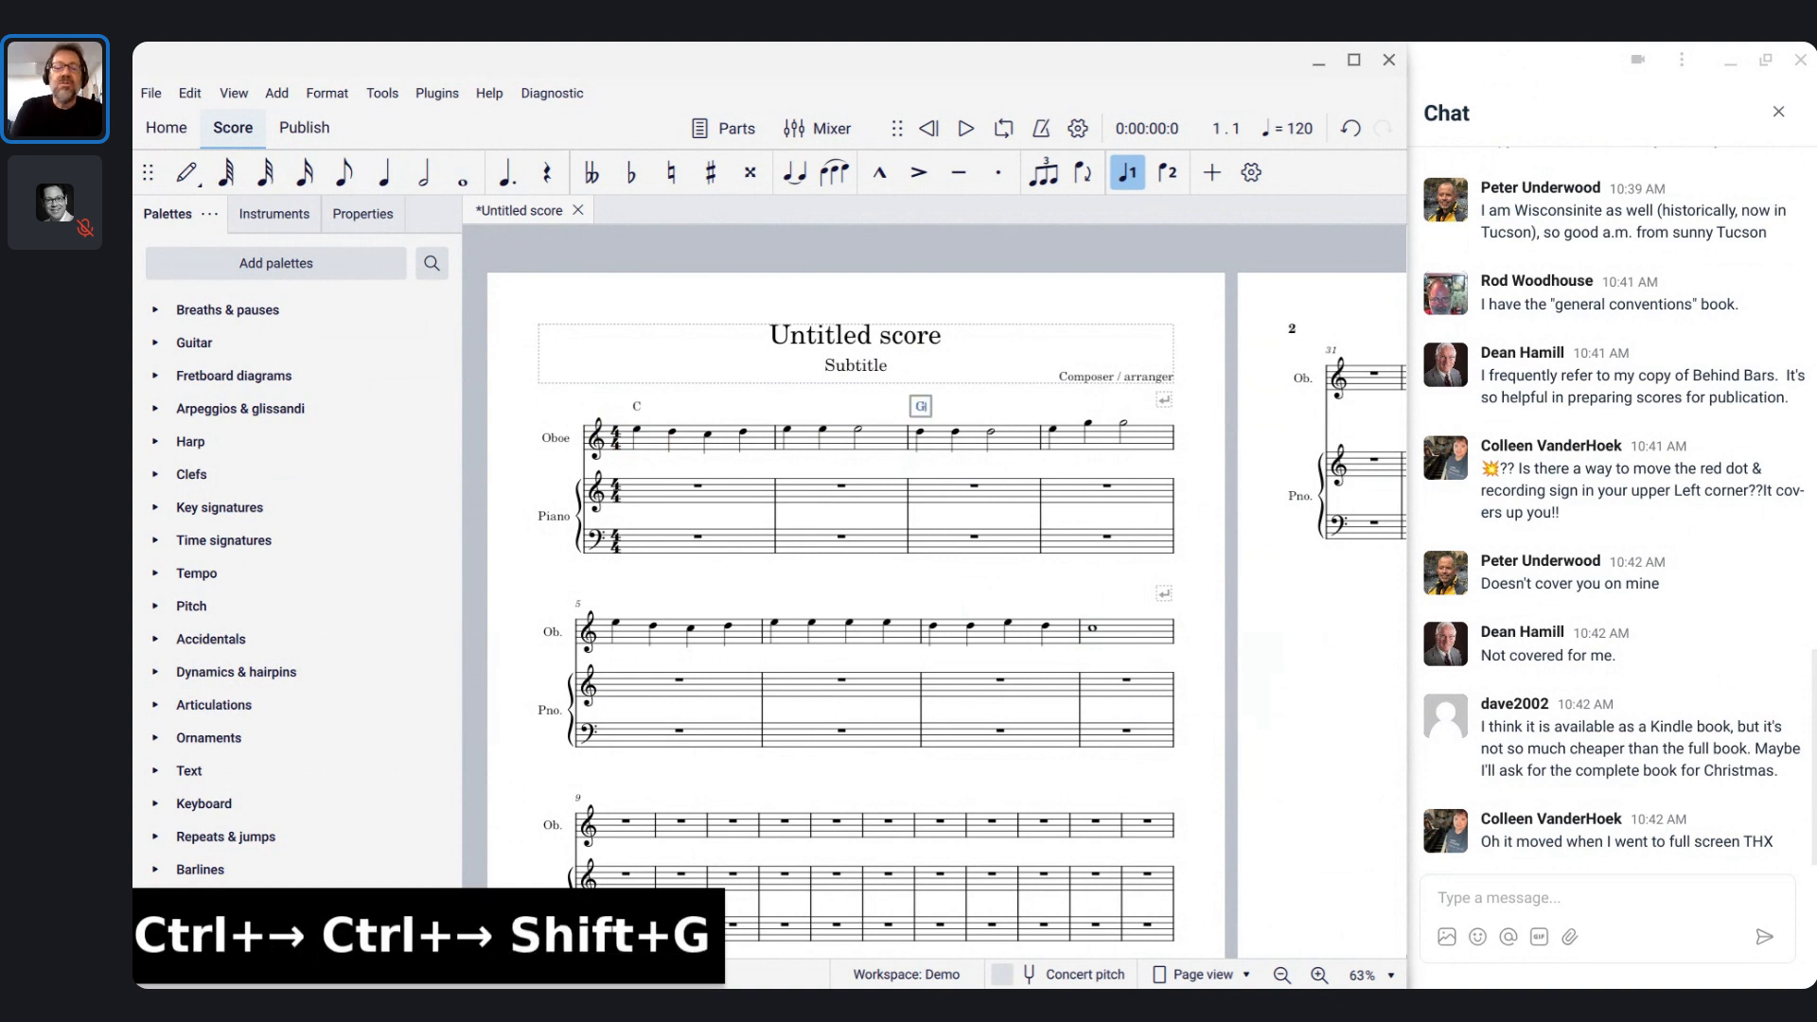
{"action": "key", "text": "ctrl+Right"}
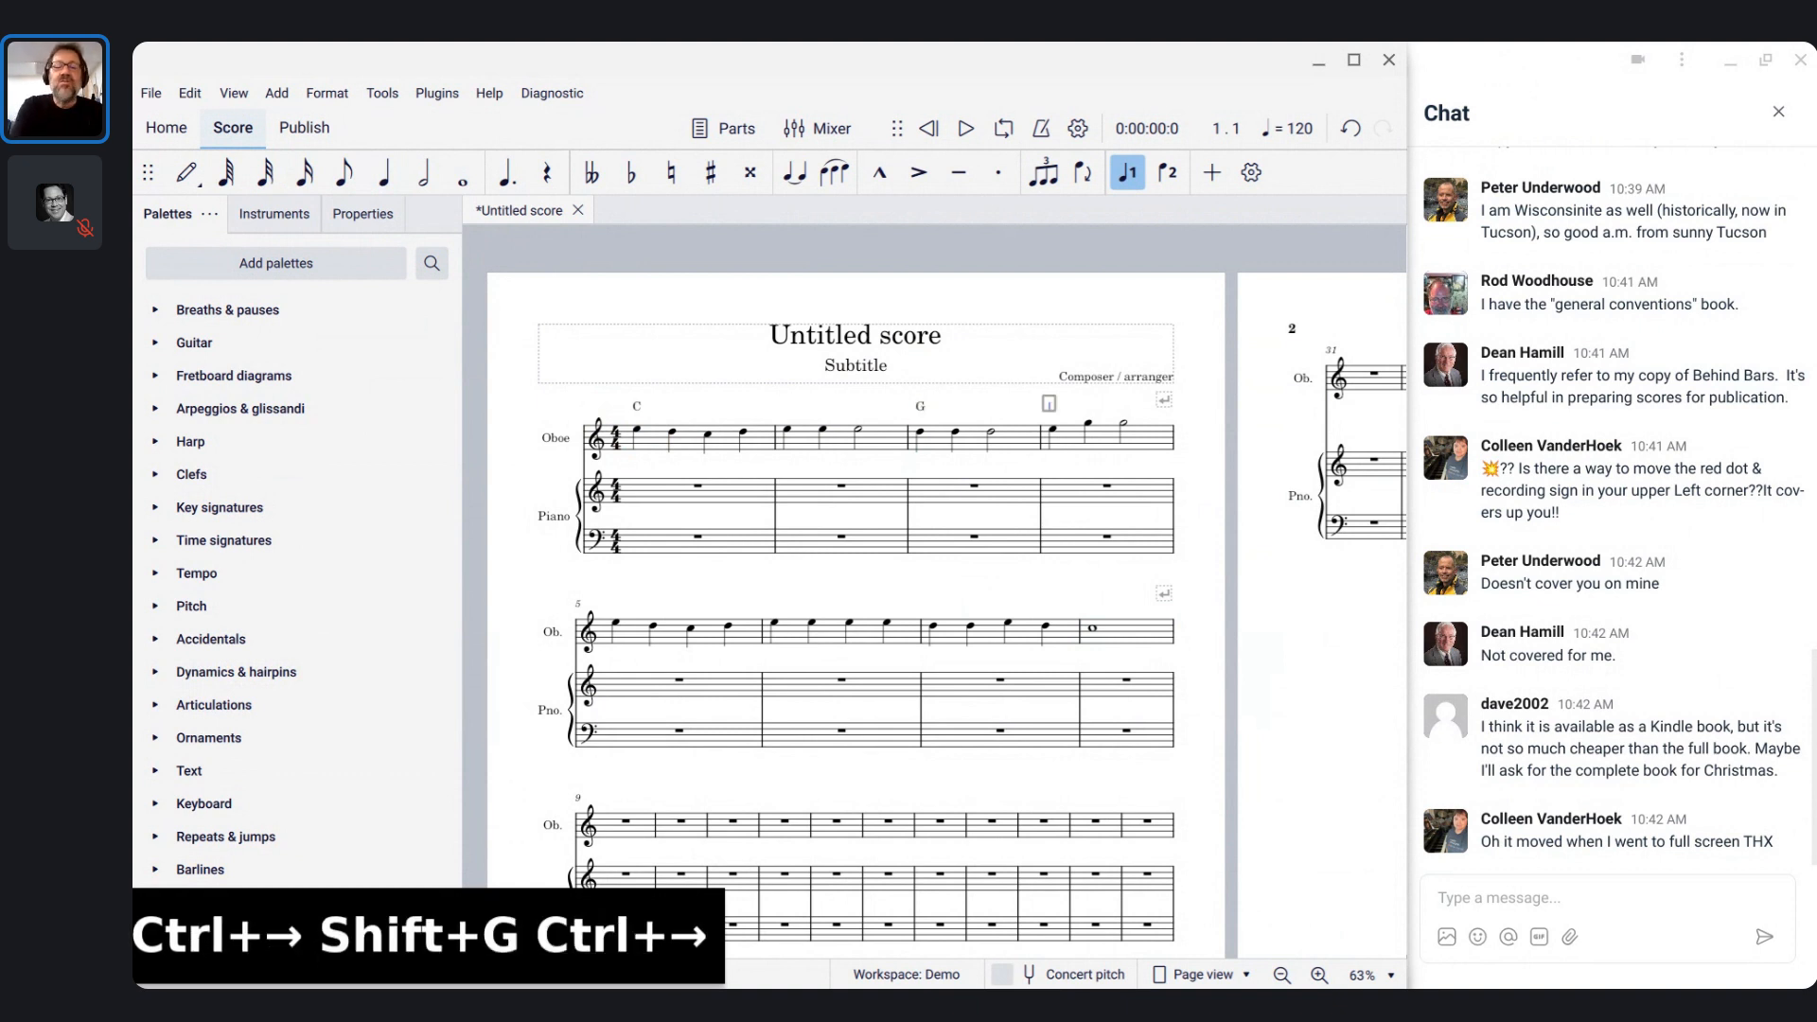
{"action": "type", "text": "C"}
- Add chord symbols on beat 1 in the second system: C in measure 5, G in measure 7 and C in measure 8
{"action": "key", "text": "ctrl+Right"}
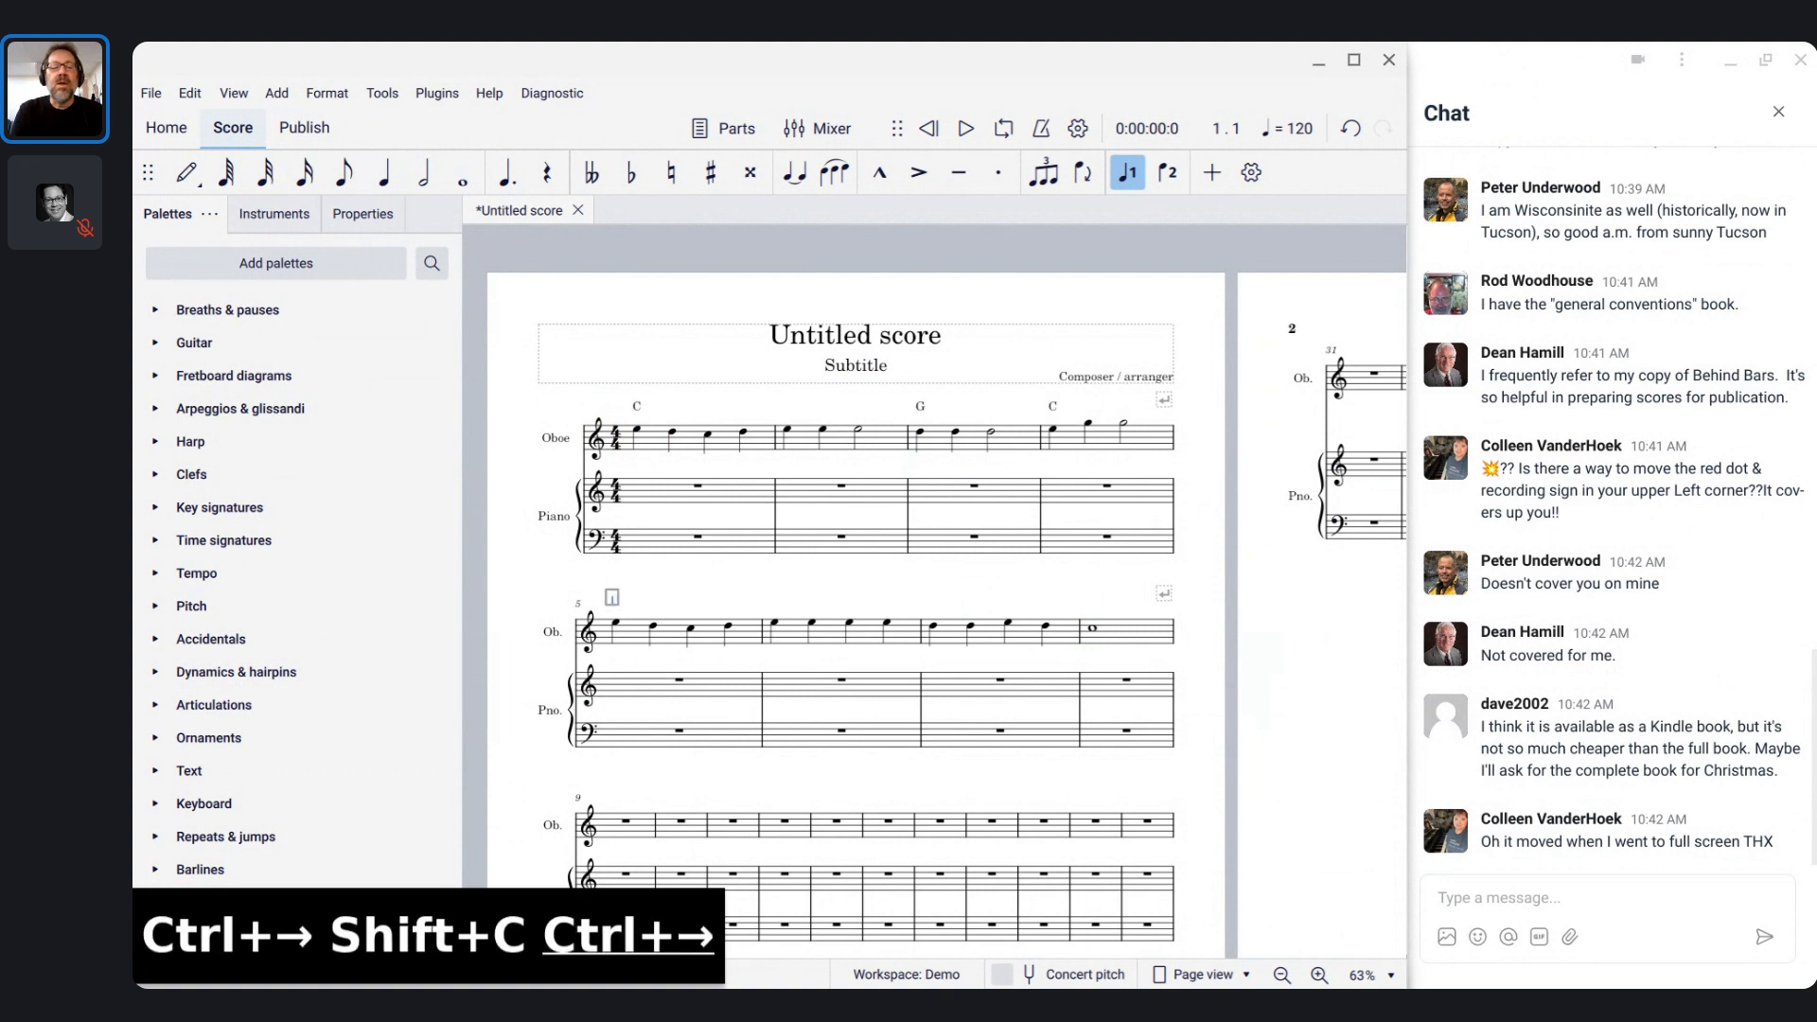
{"action": "type", "text": "C"}
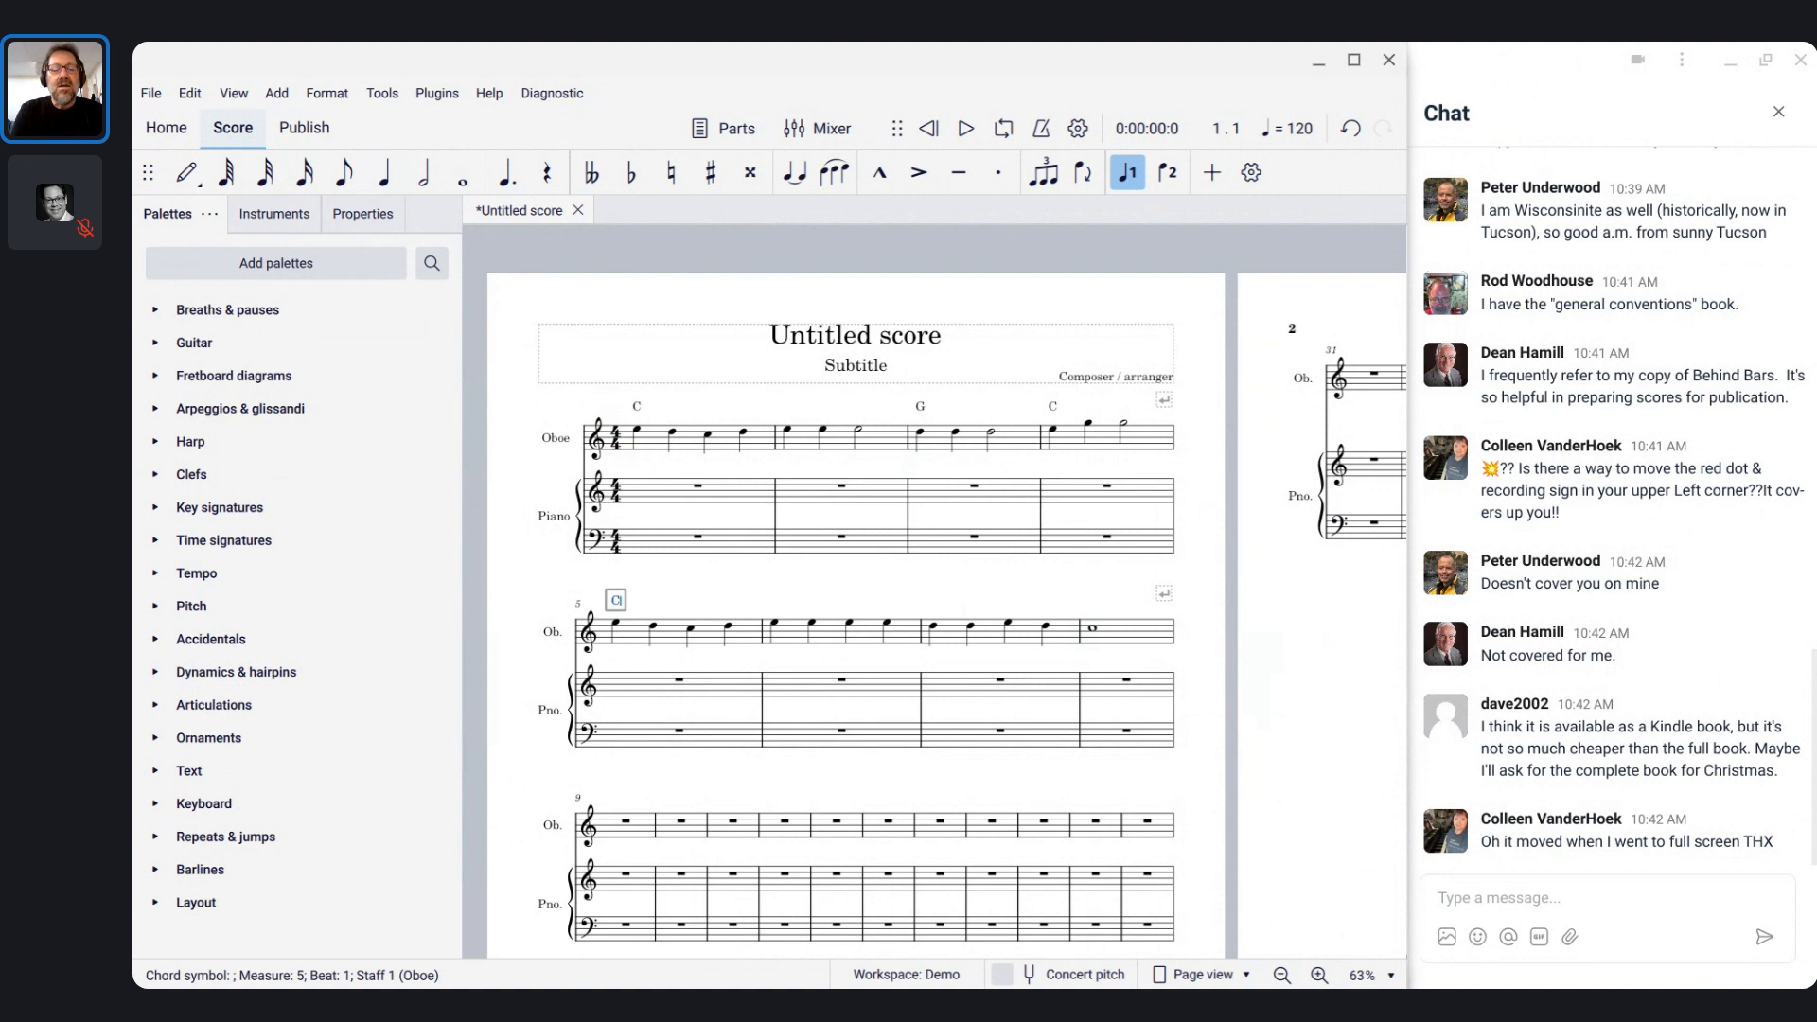
{"action": "key", "text": "ctrl+Right"}
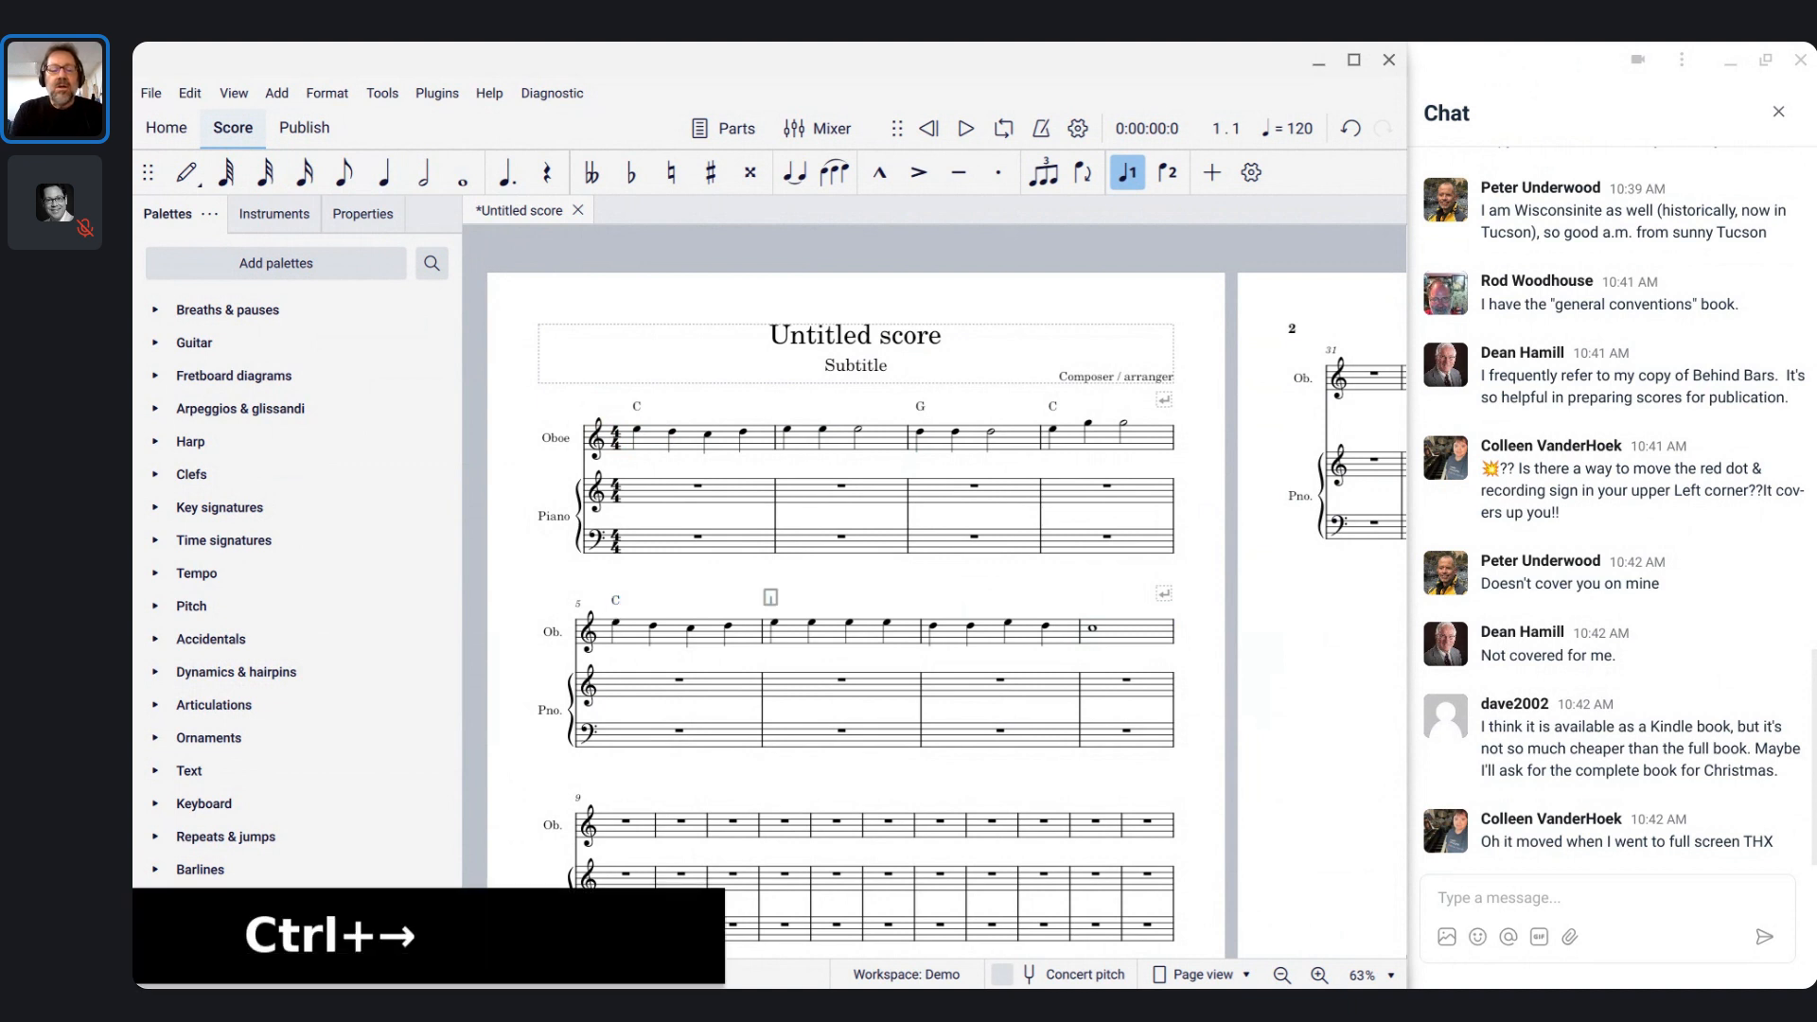
{"action": "key", "text": "ctrl+Right"}
{"action": "type", "text": "G"}
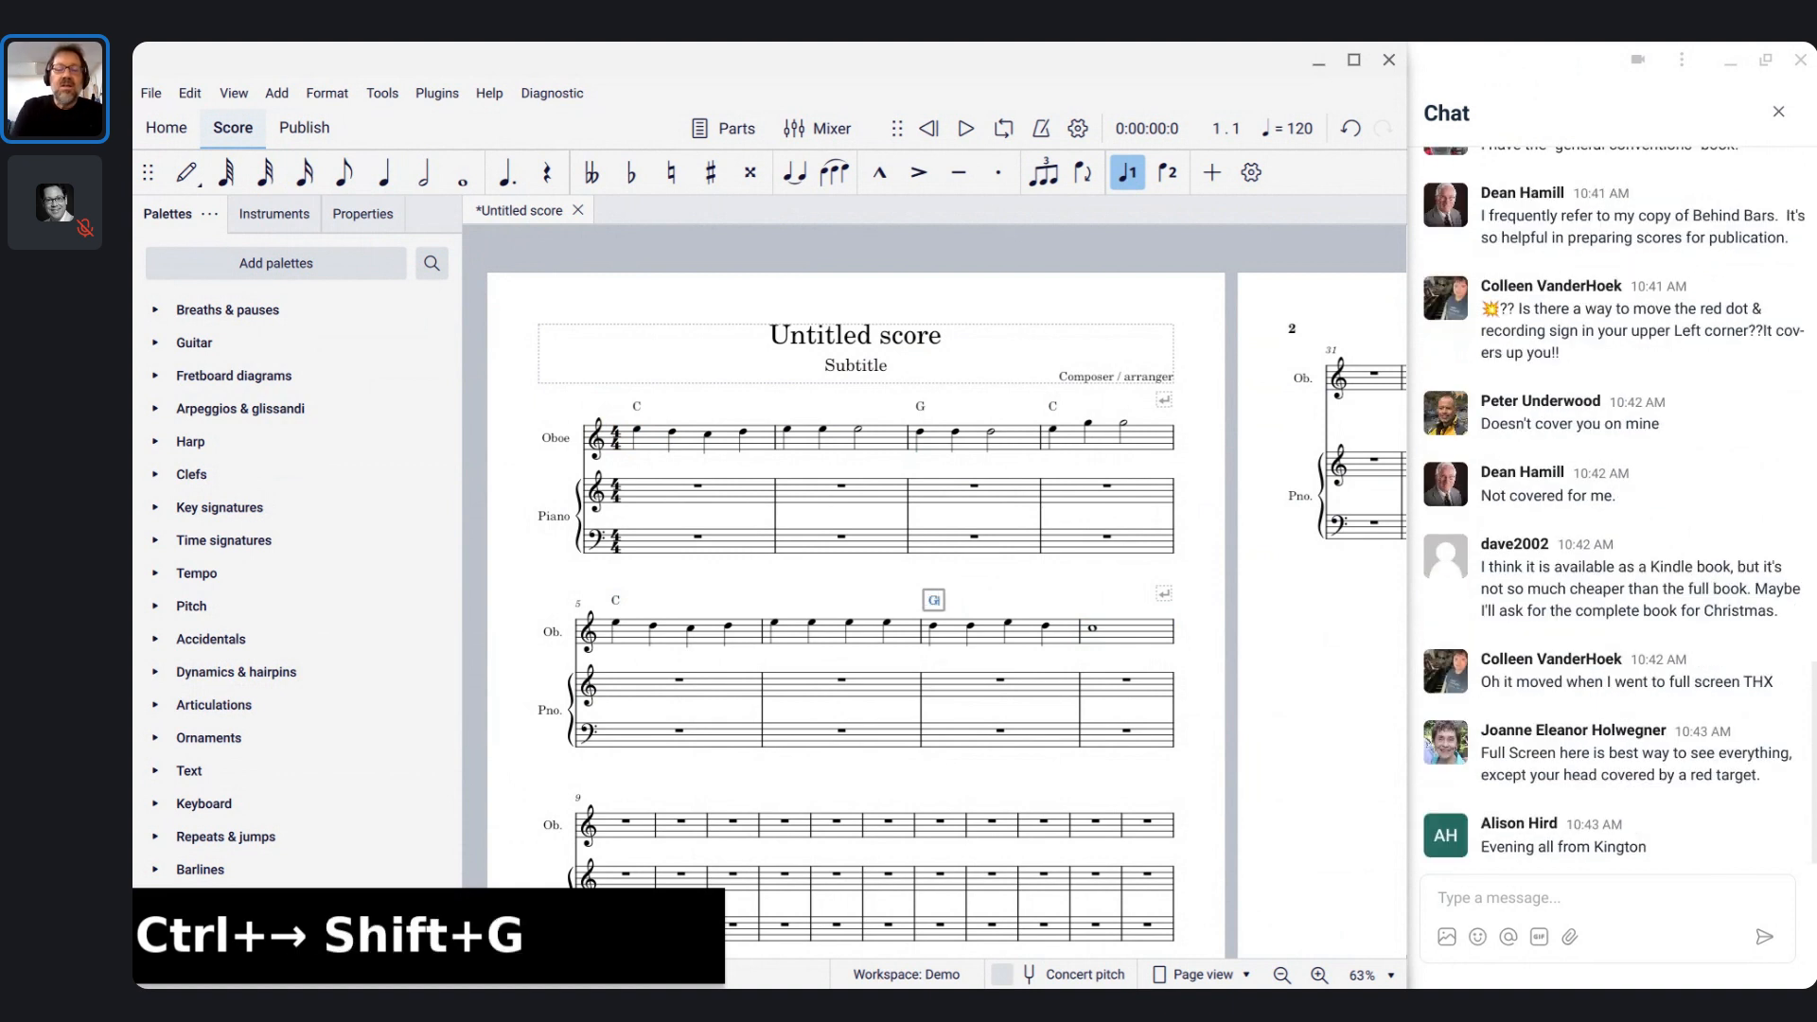
{"action": "key", "text": "ctrl+Right"}
{"action": "type", "text": "C"}
{"action": "key", "text": "Escape"}
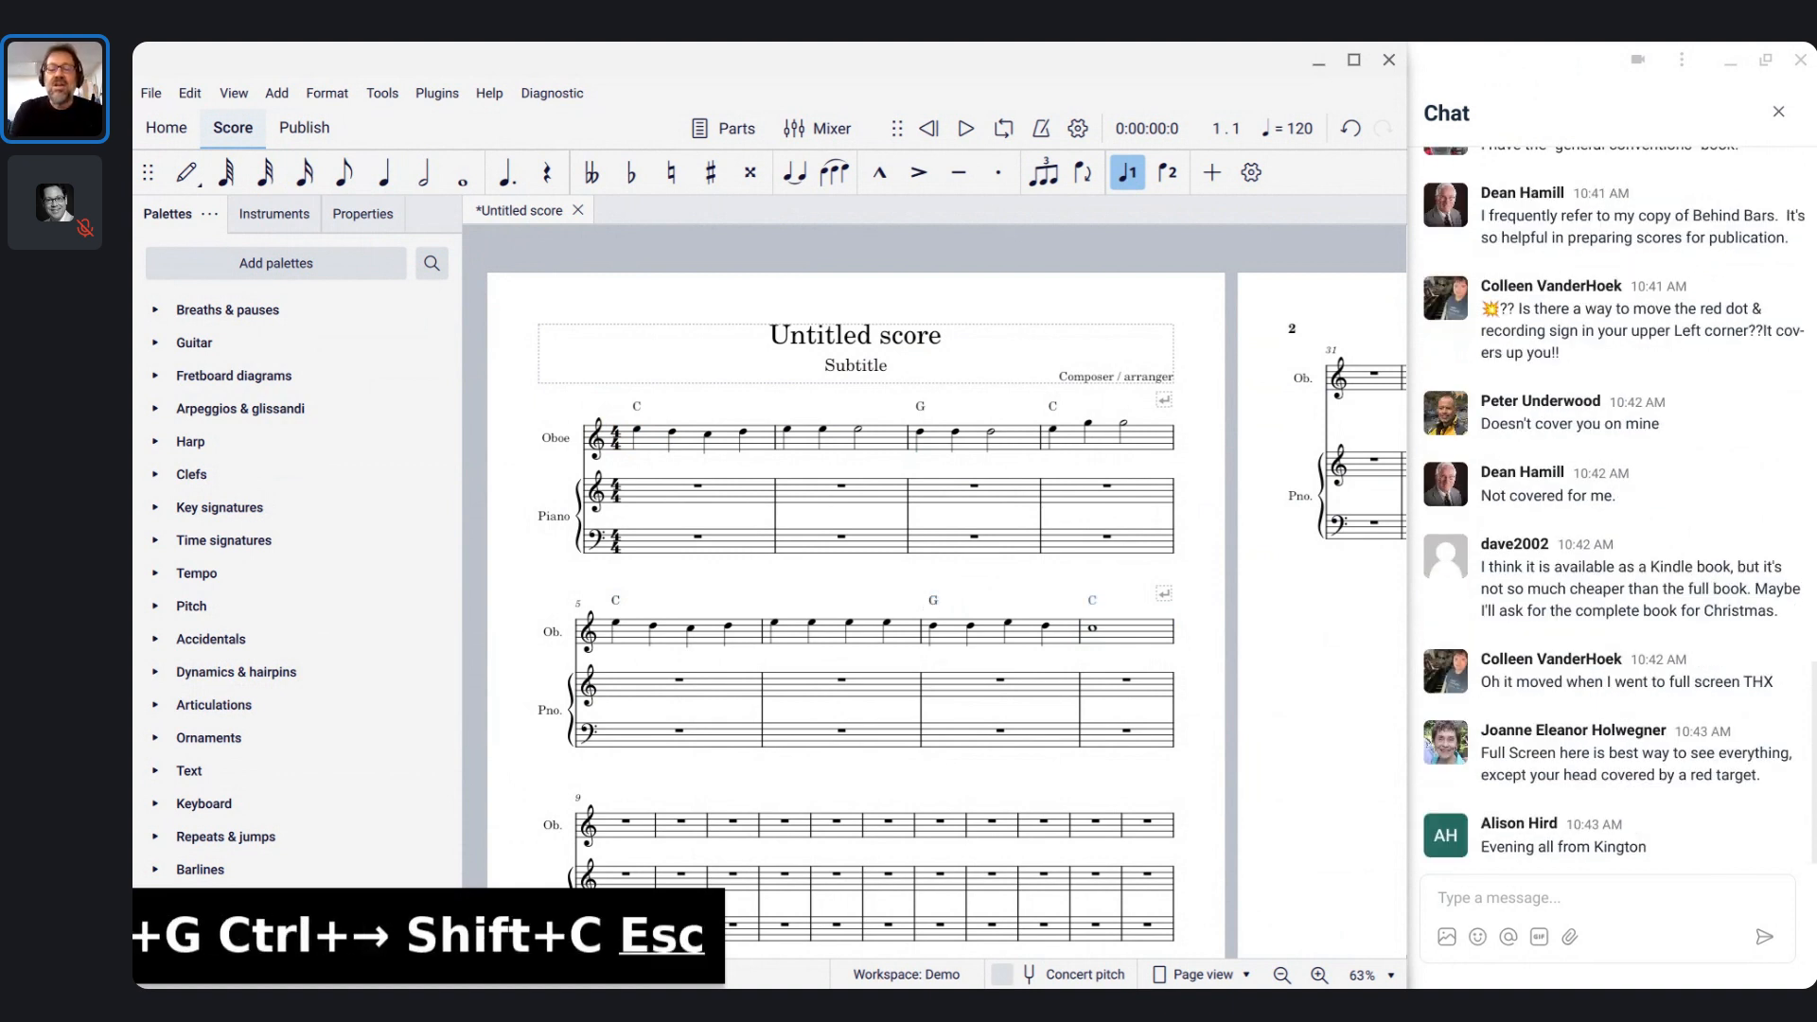
{"action": "scroll", "coordinate": [620, 589], "scroll_direction": "up", "scroll_amount": 4}
{"action": "scroll", "coordinate": [620, 589], "scroll_direction": "down", "scroll_amount": 1}
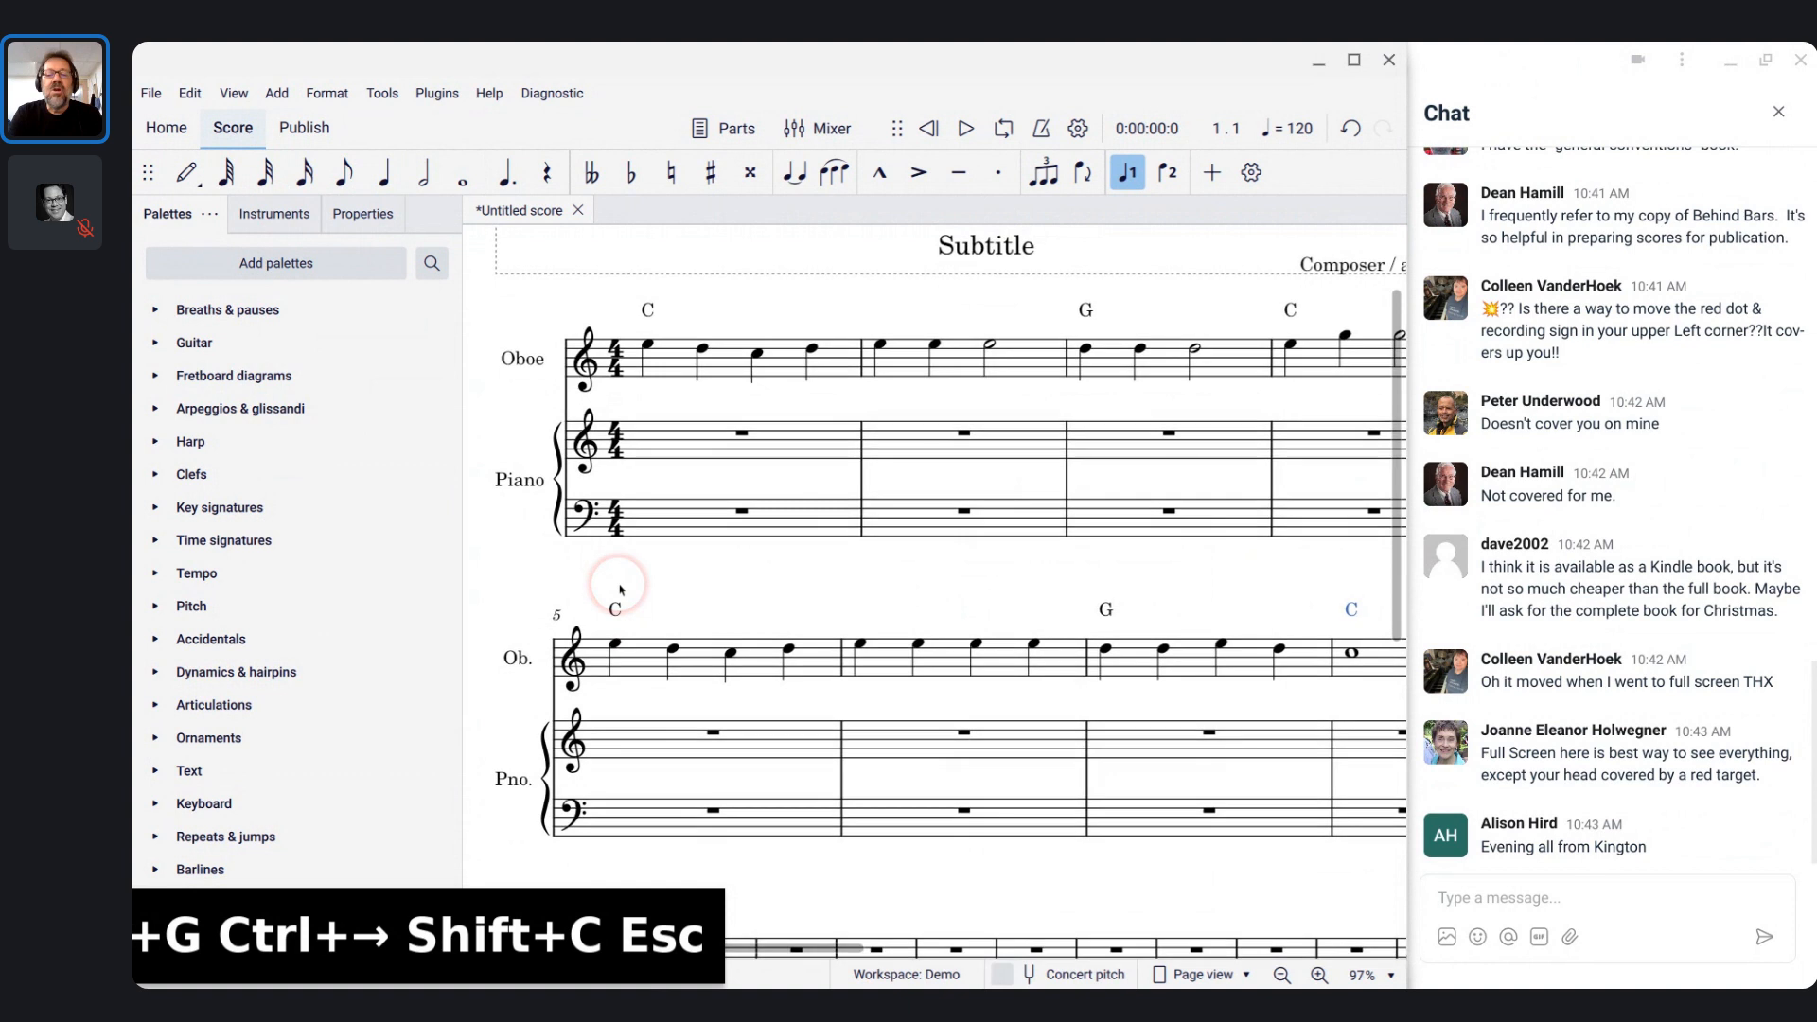
{"action": "scroll", "coordinate": [620, 589], "scroll_direction": "right", "scroll_amount": 2}
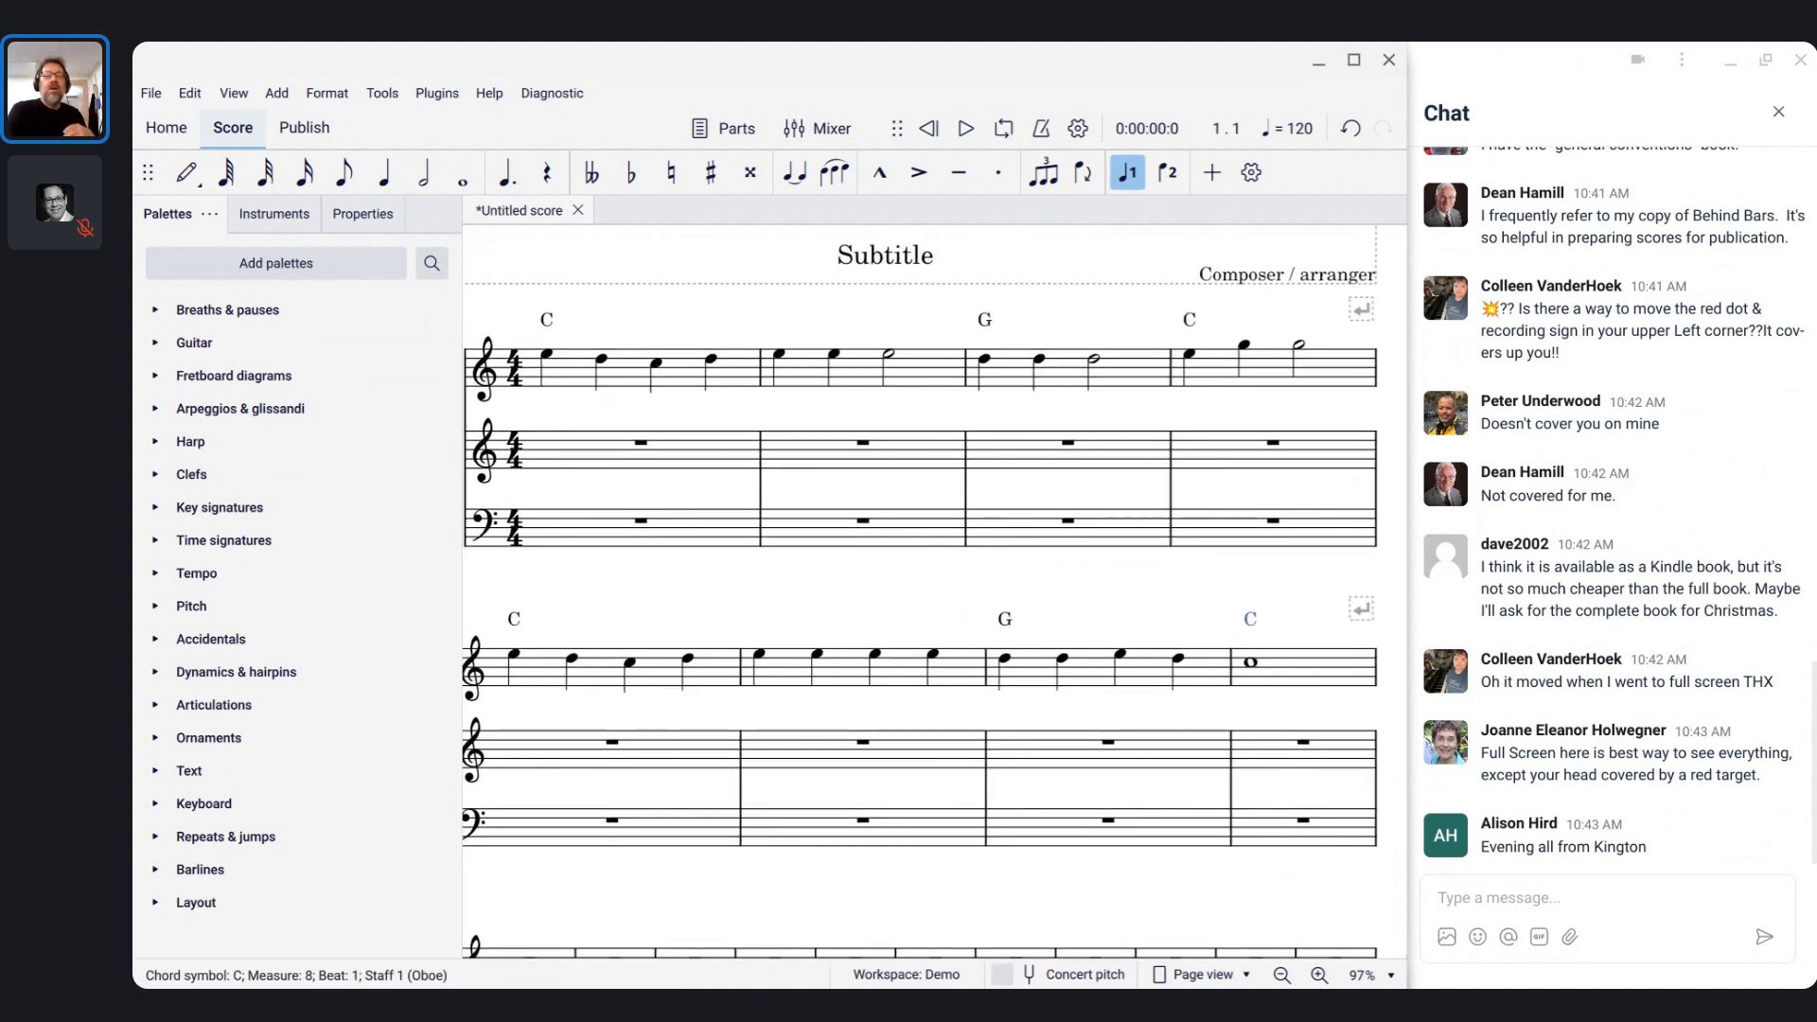
{"action": "scroll", "coordinate": [935, 592], "scroll_direction": "up", "scroll_amount": 1}
{"action": "scroll", "coordinate": [935, 591], "scroll_direction": "left", "scroll_amount": 1}
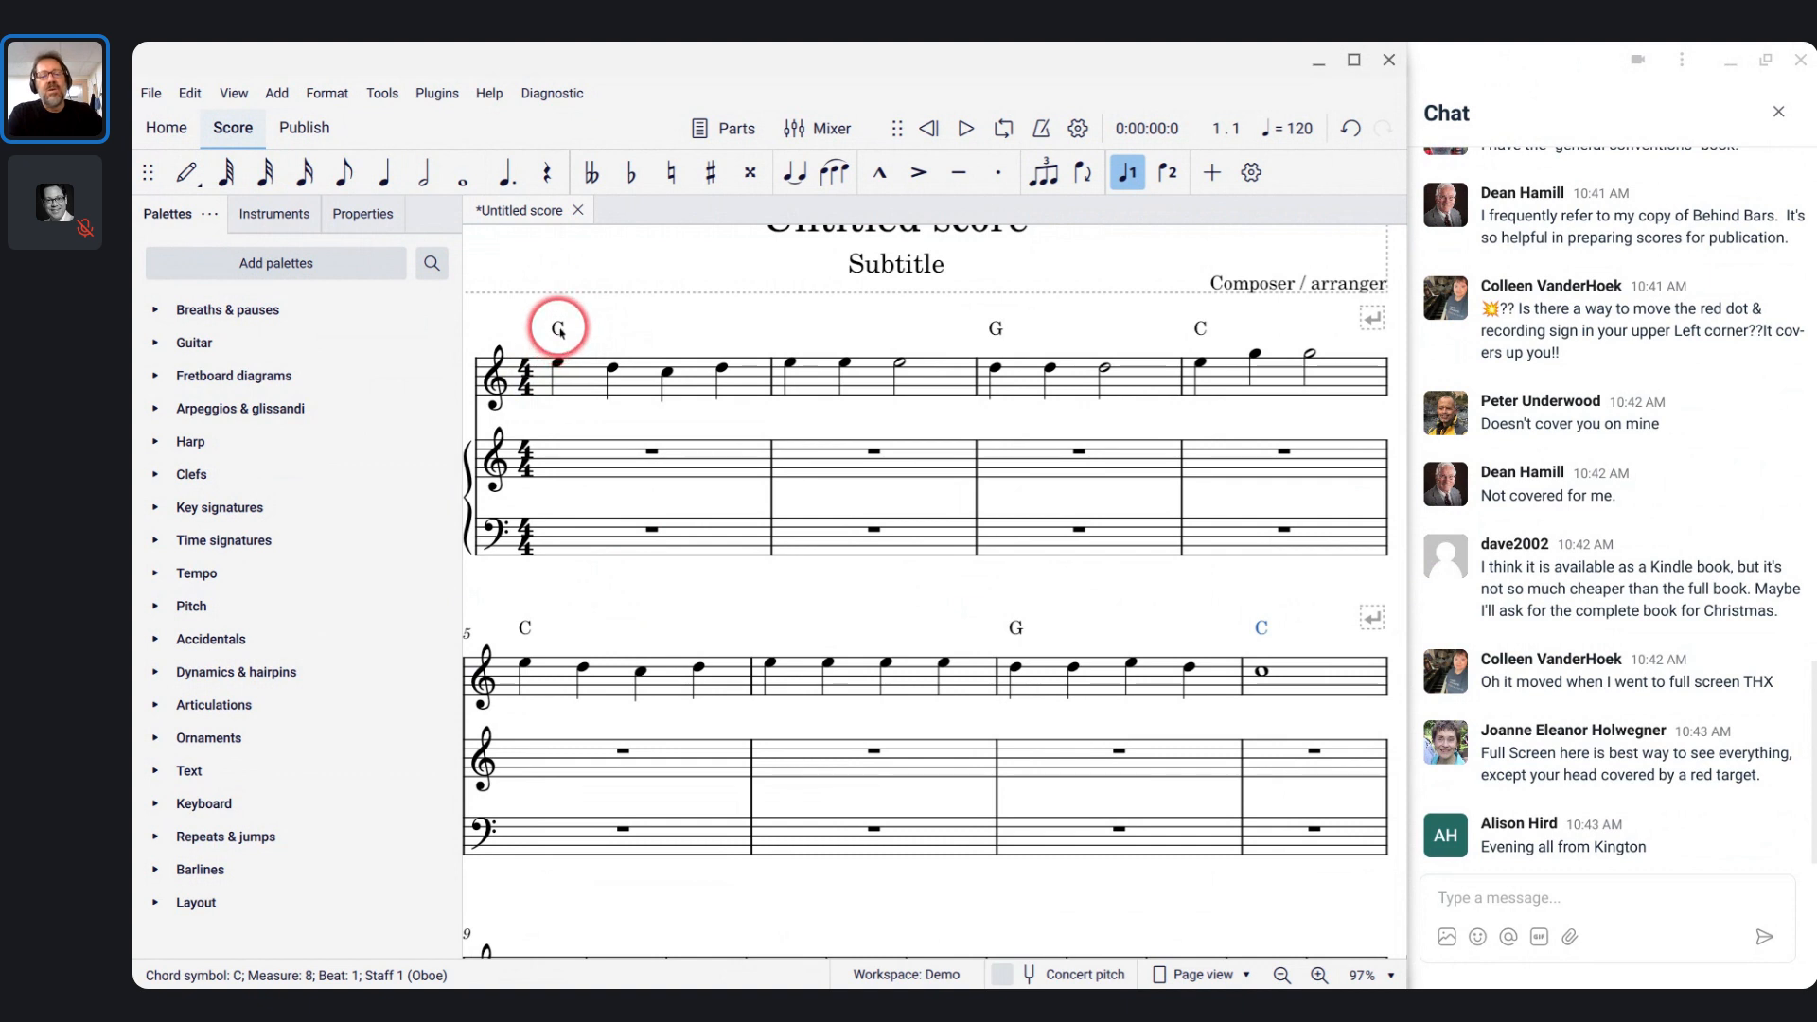
- Play the score from measure 1 through measure 8 to hear the melody with its chord symbols
{"action": "left_click", "coordinate": [525, 384]}
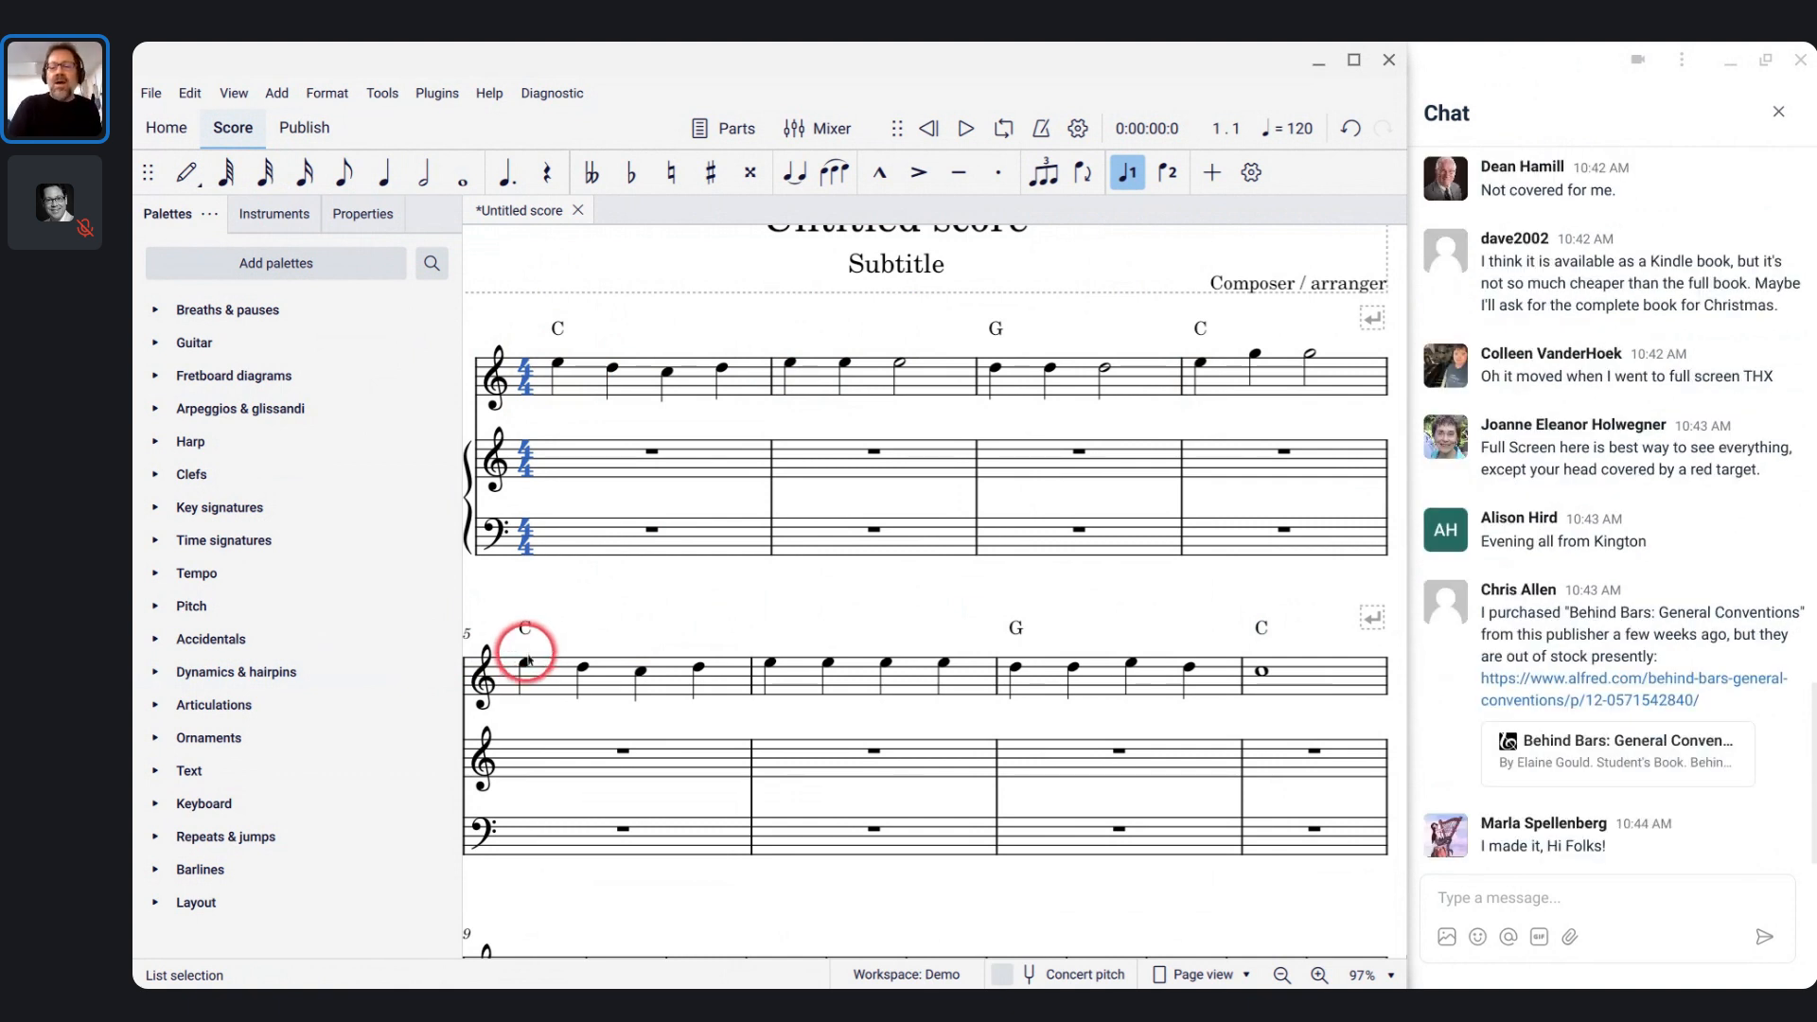
{"action": "left_click", "coordinate": [494, 378]}
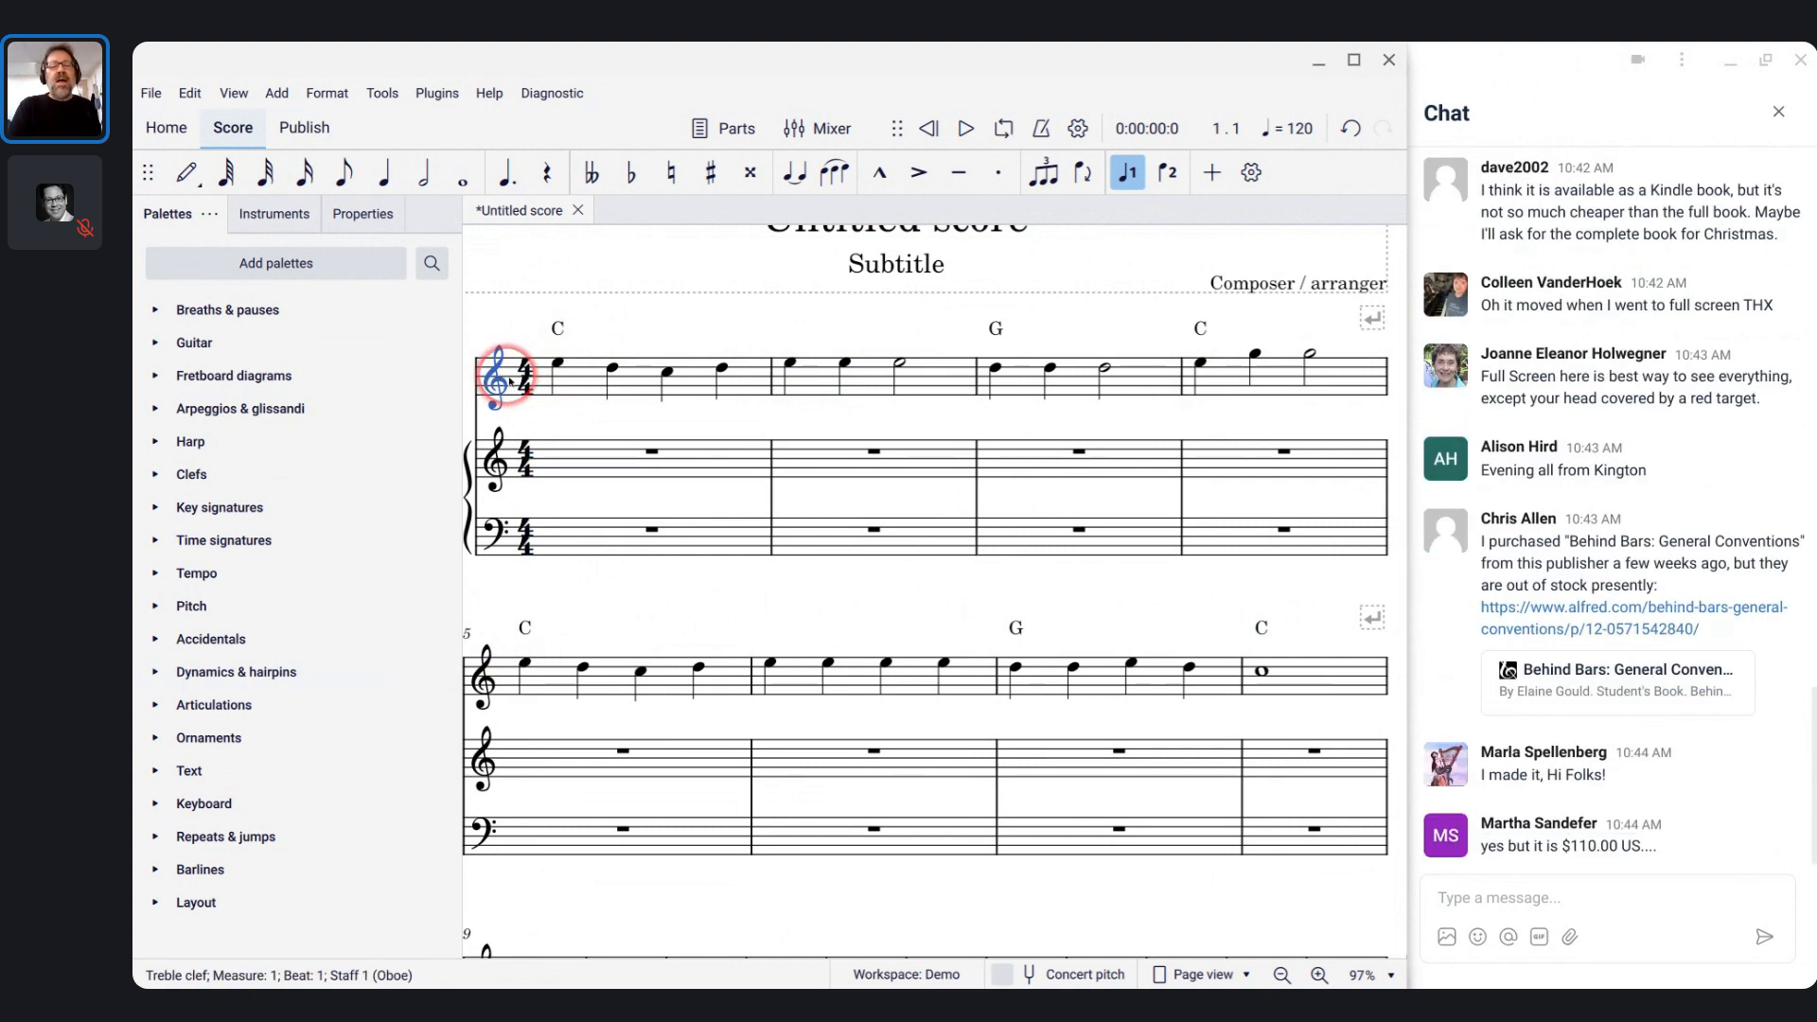
{"action": "key", "text": "space"}
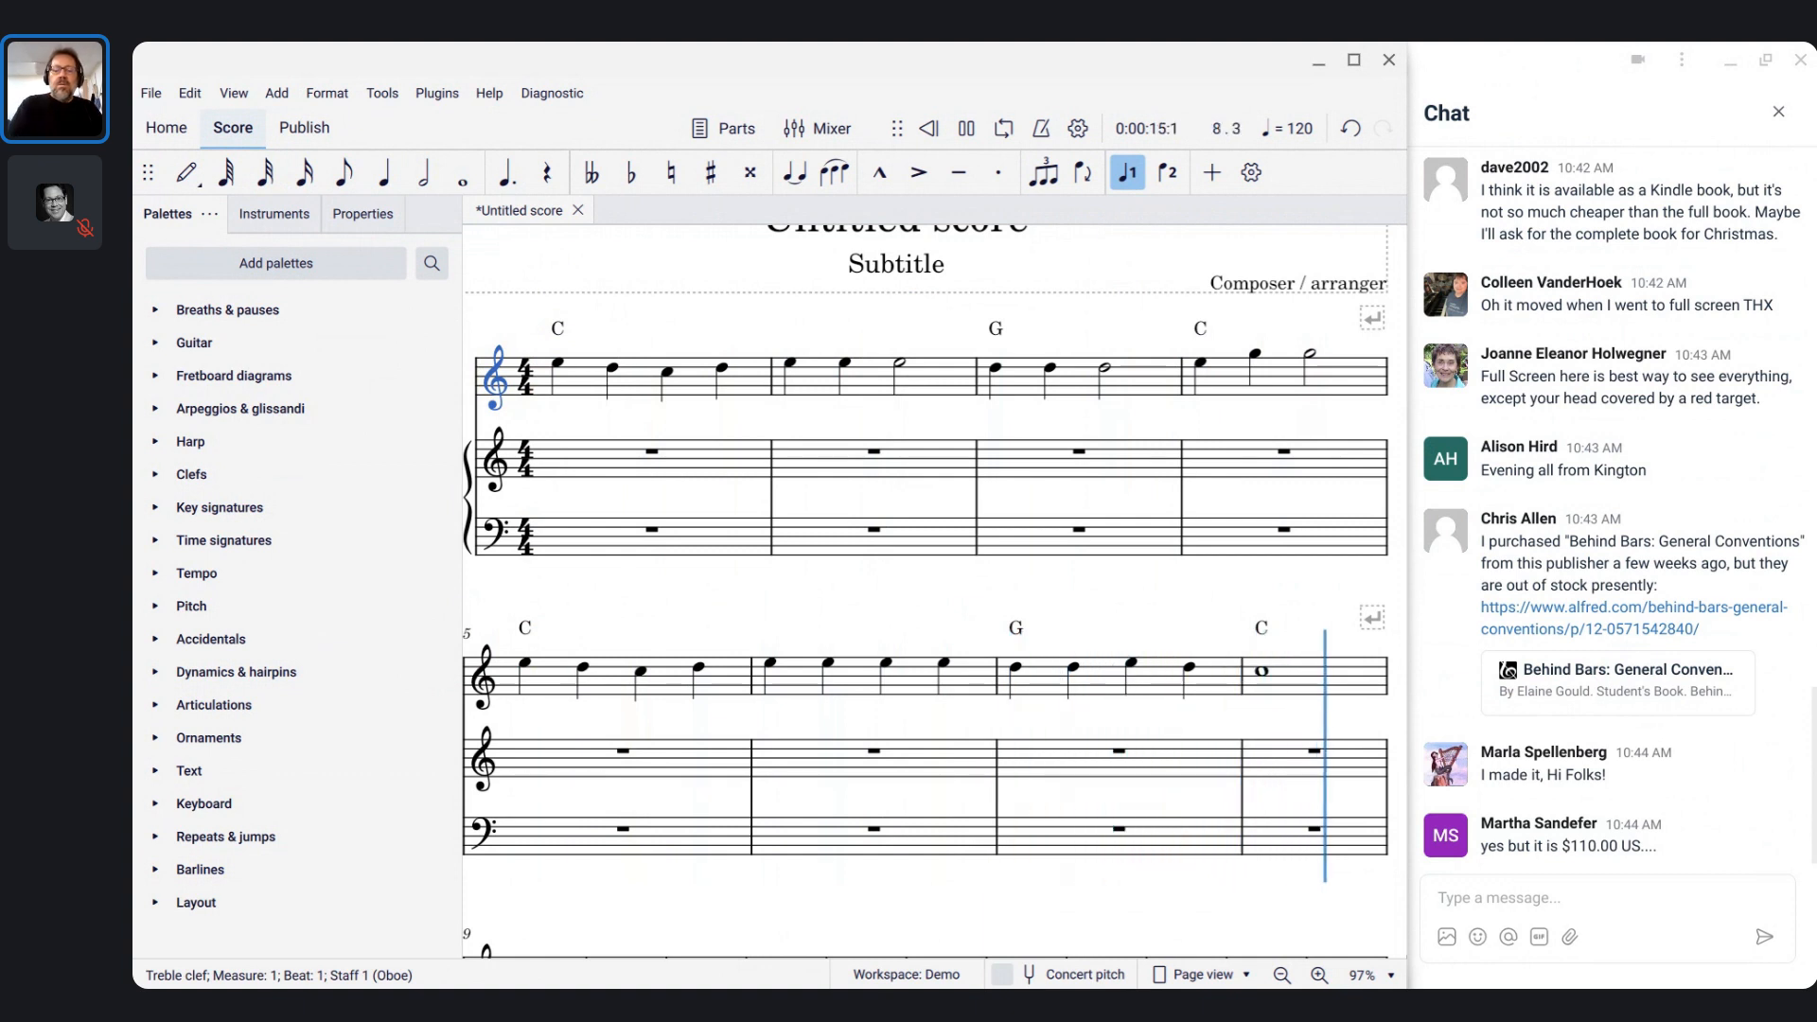
{"action": "key", "text": "space"}
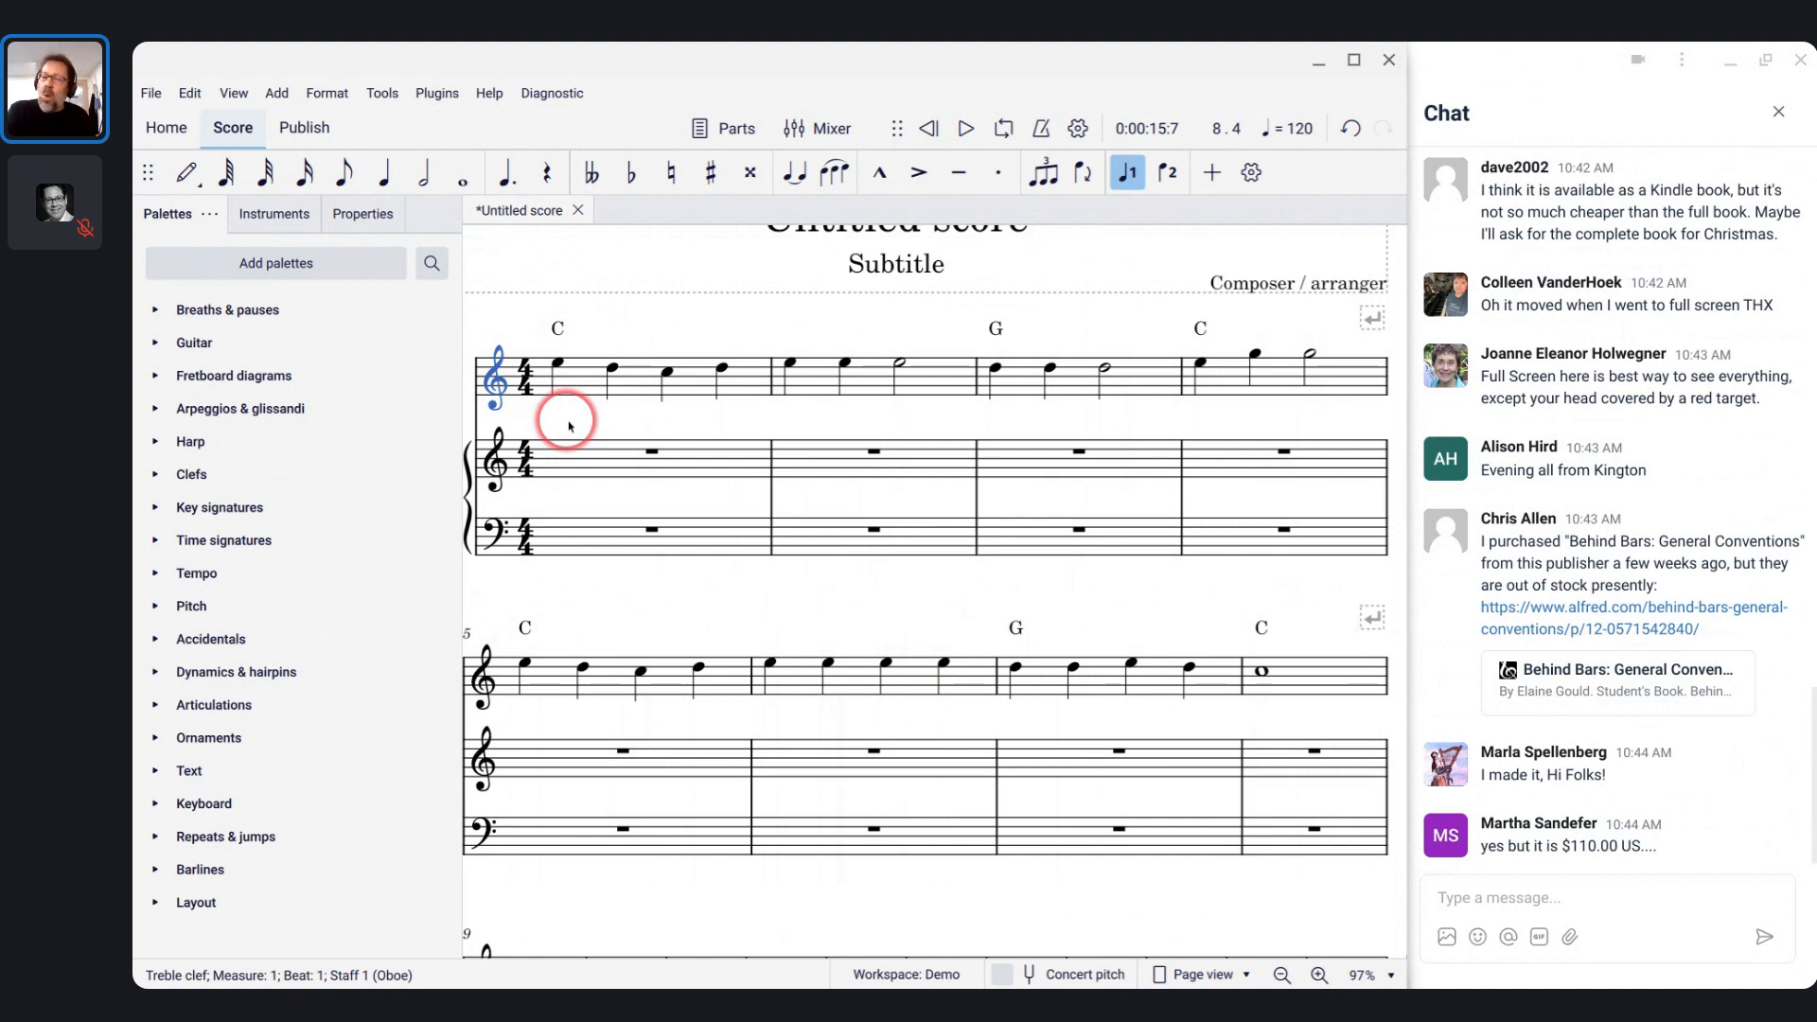
- Replay the opening of the score from measure 1 and stop in measure 2
{"action": "left_click", "coordinate": [526, 383]}
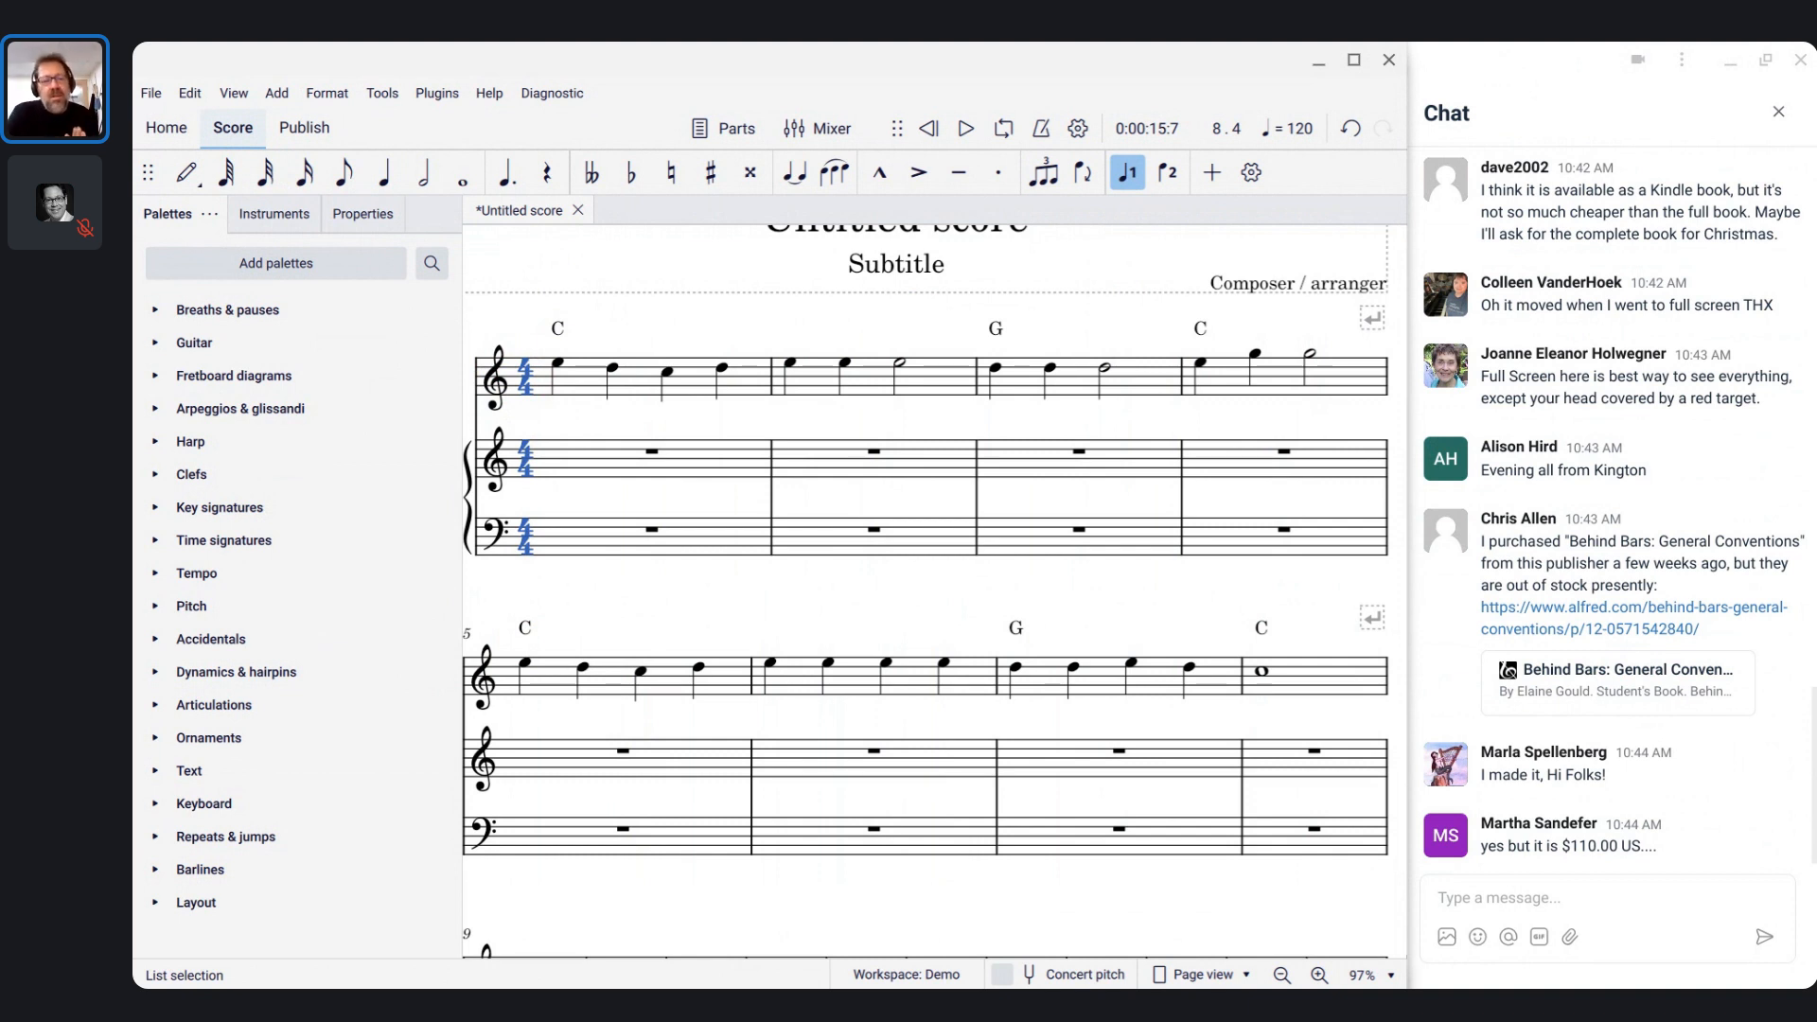
{"action": "key", "text": "space"}
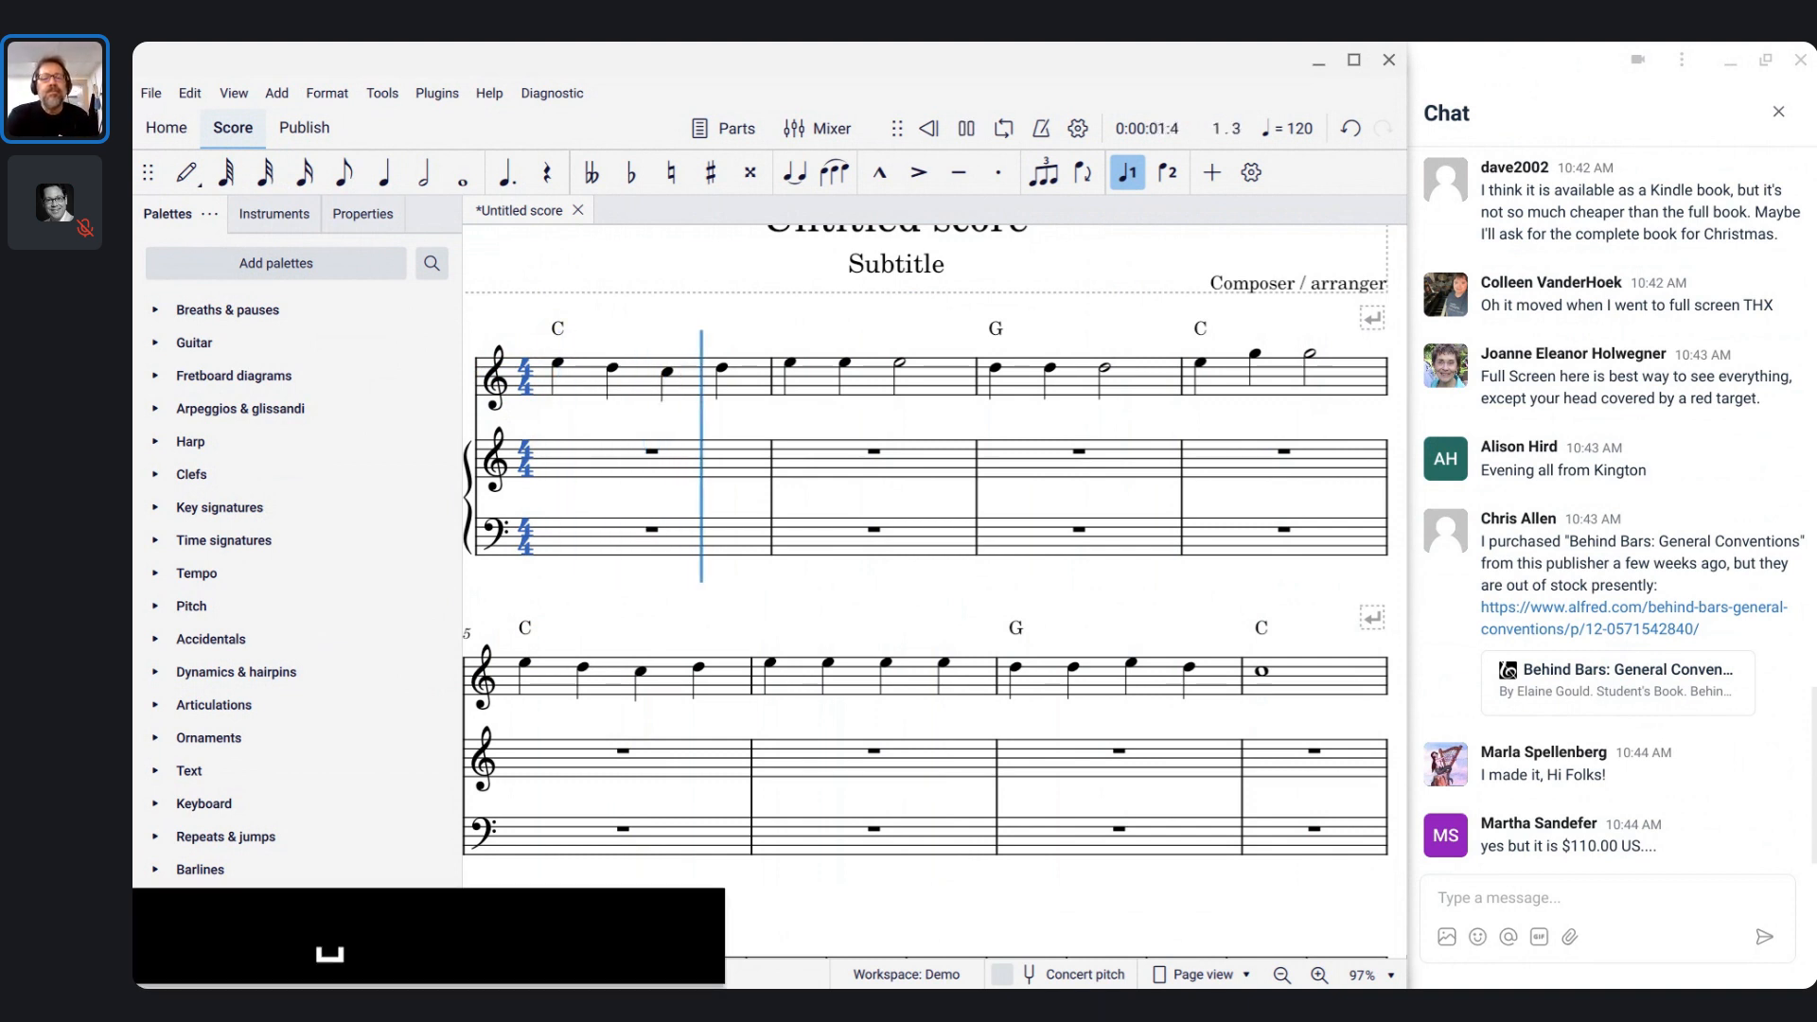
{"action": "key", "text": "space"}
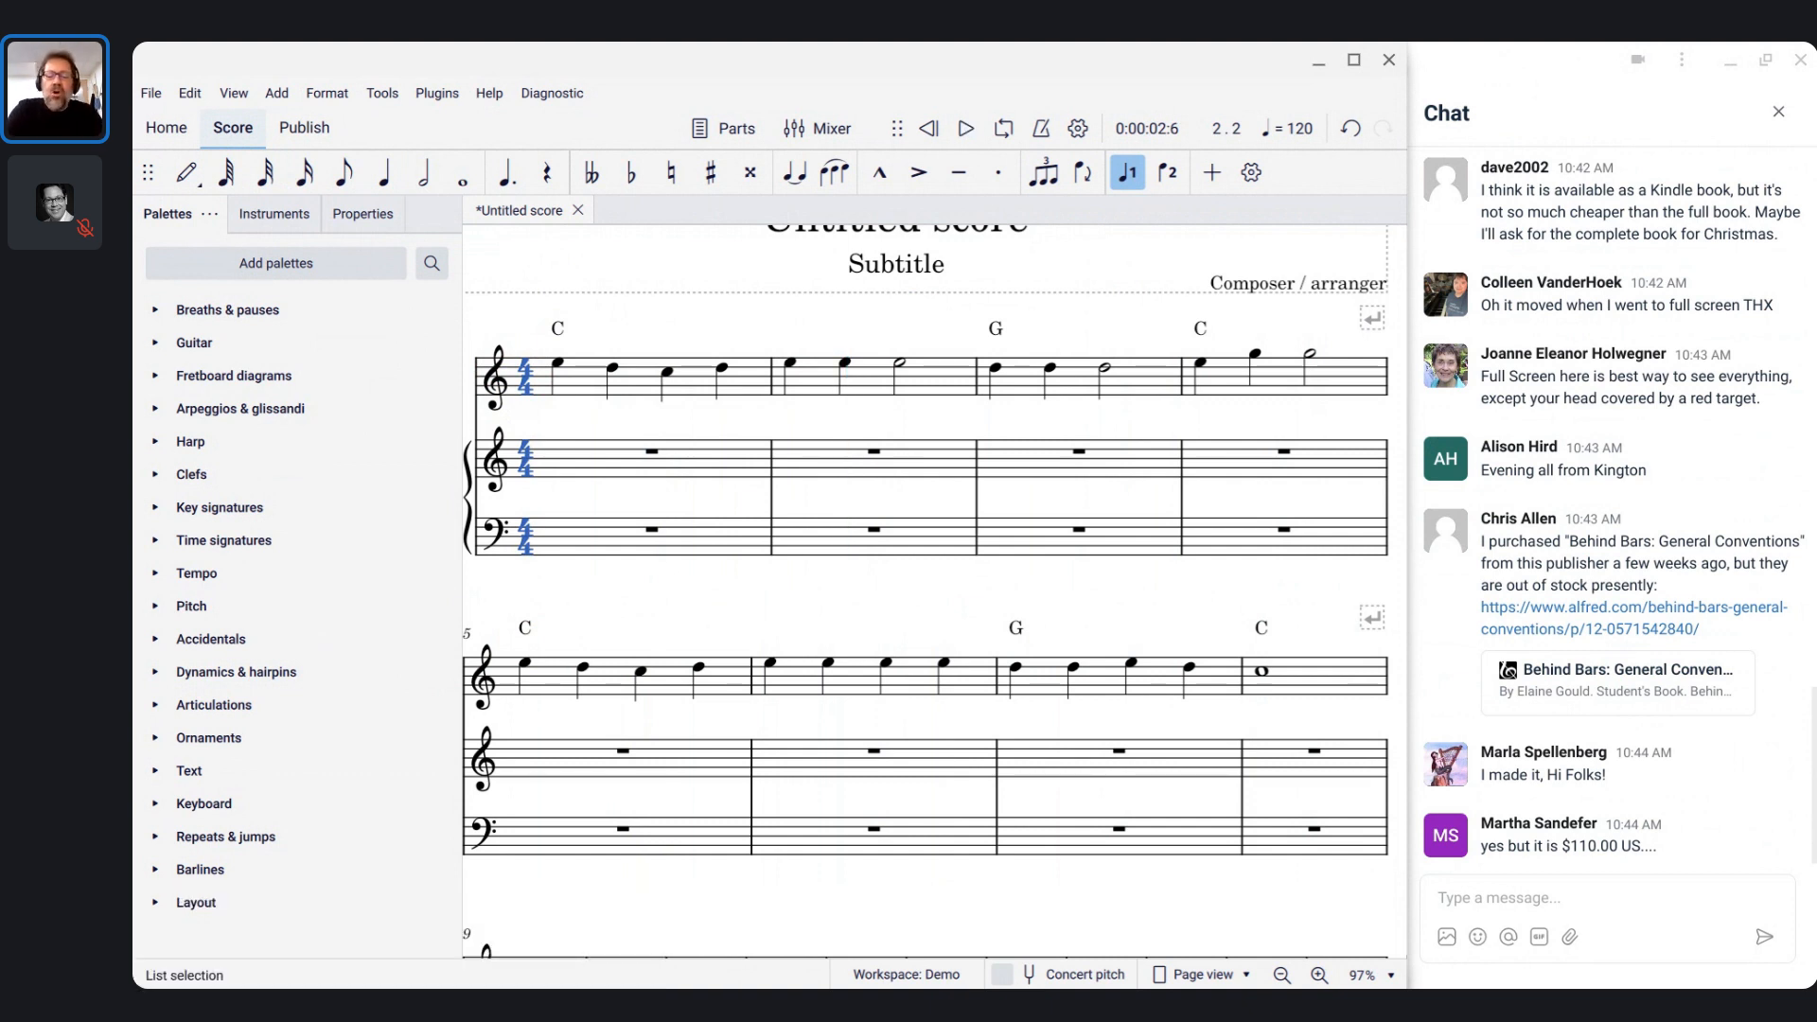
- Show the mixer and set the Oboe channel's sound to the MS Basic SoundFont
{"action": "key", "text": "F10"}
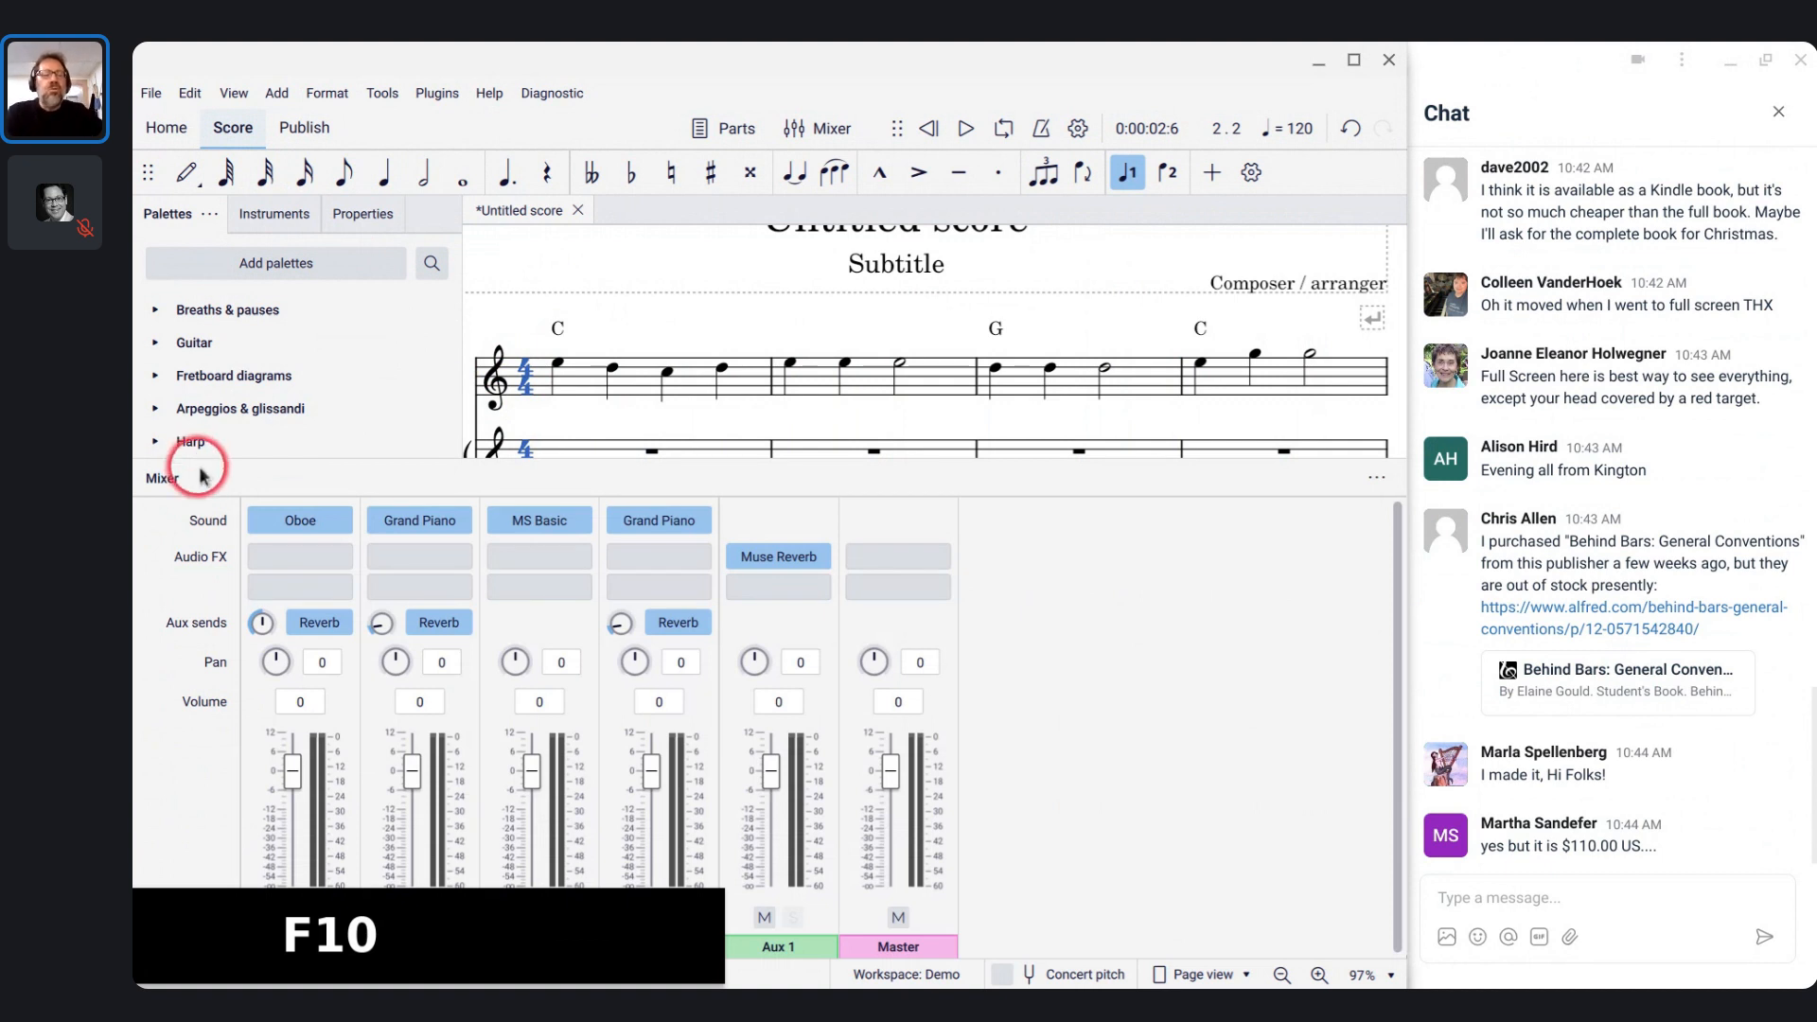
{"action": "left_click", "coordinate": [301, 475]}
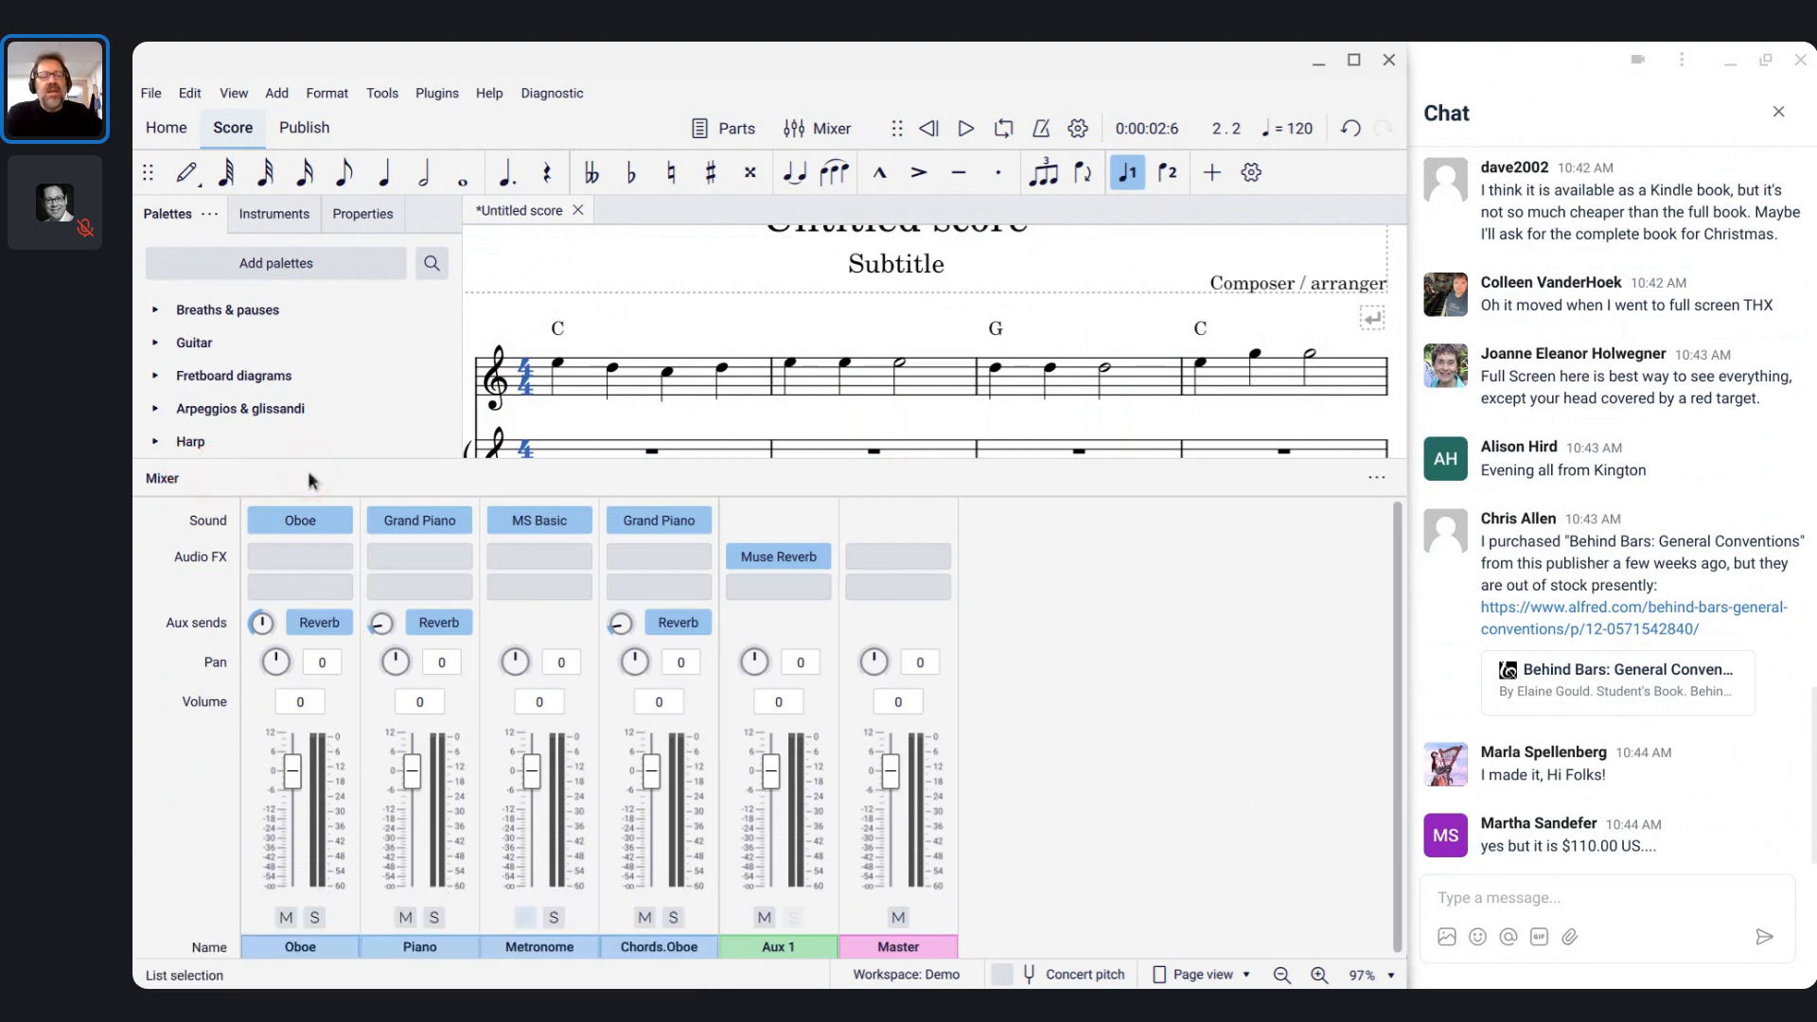
{"action": "left_click", "coordinate": [315, 520]}
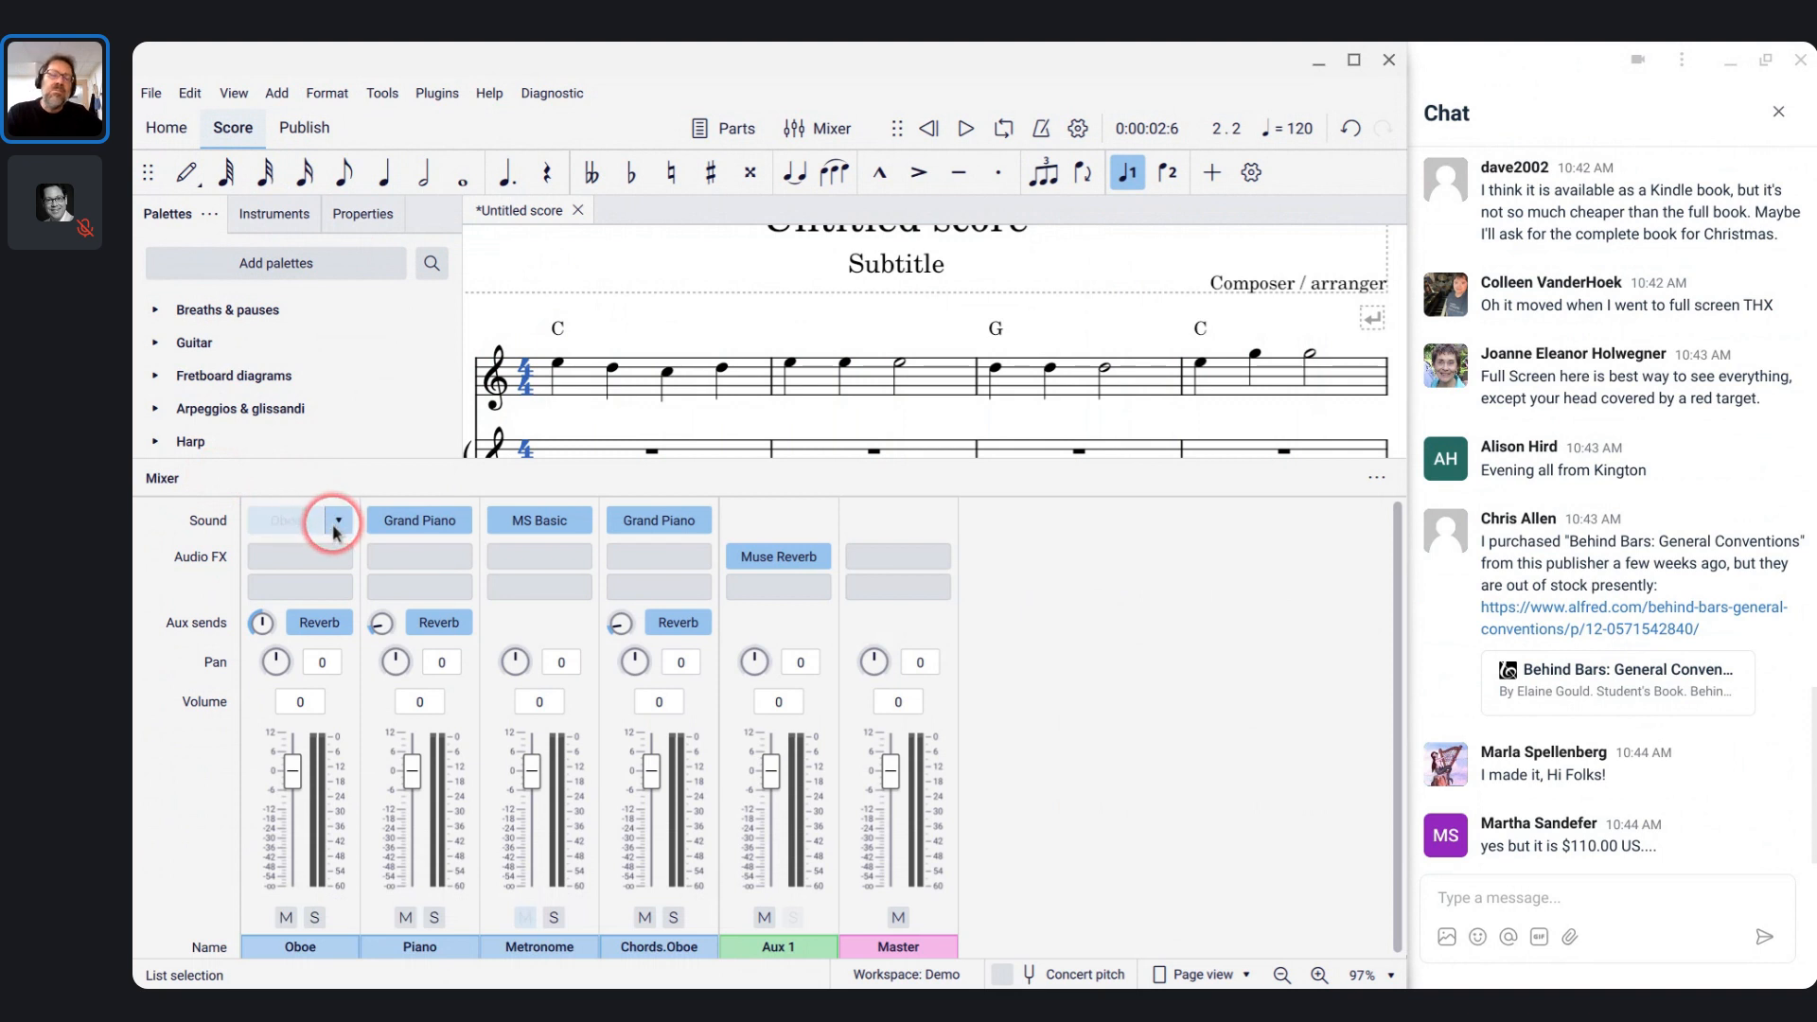
{"action": "left_click", "coordinate": [336, 522]}
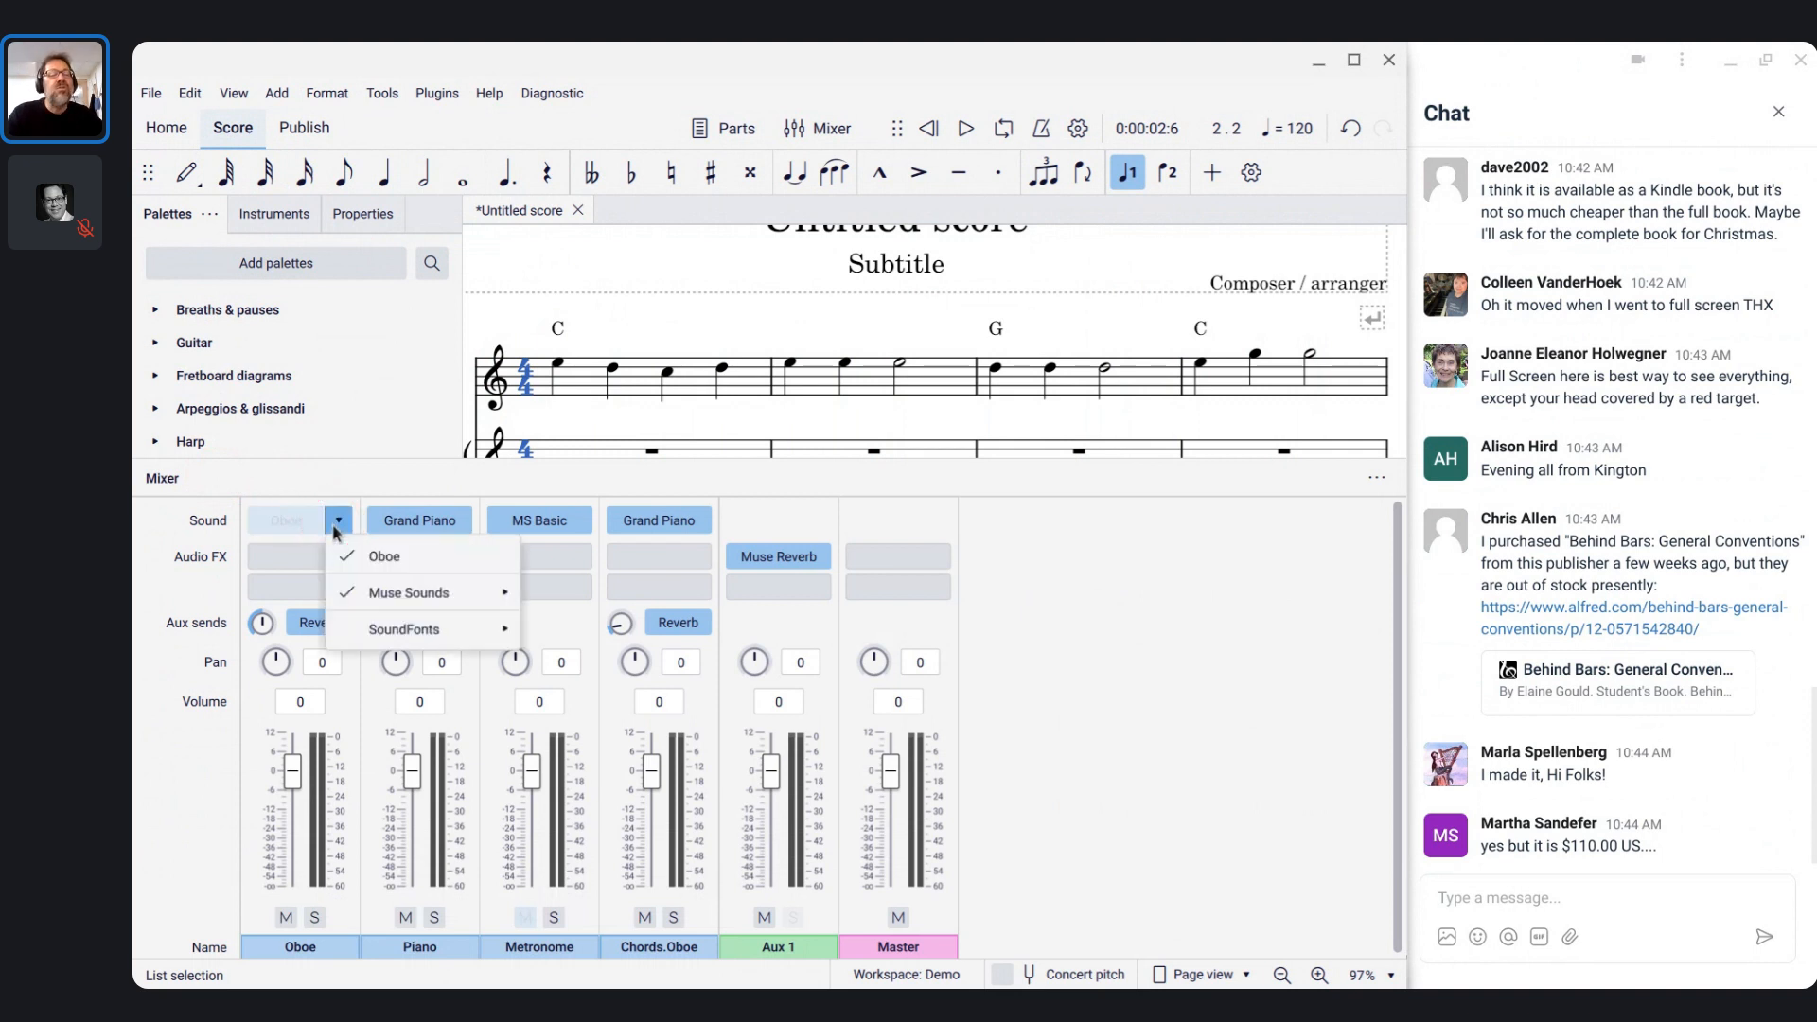
{"action": "mouse_move", "coordinate": [369, 626]}
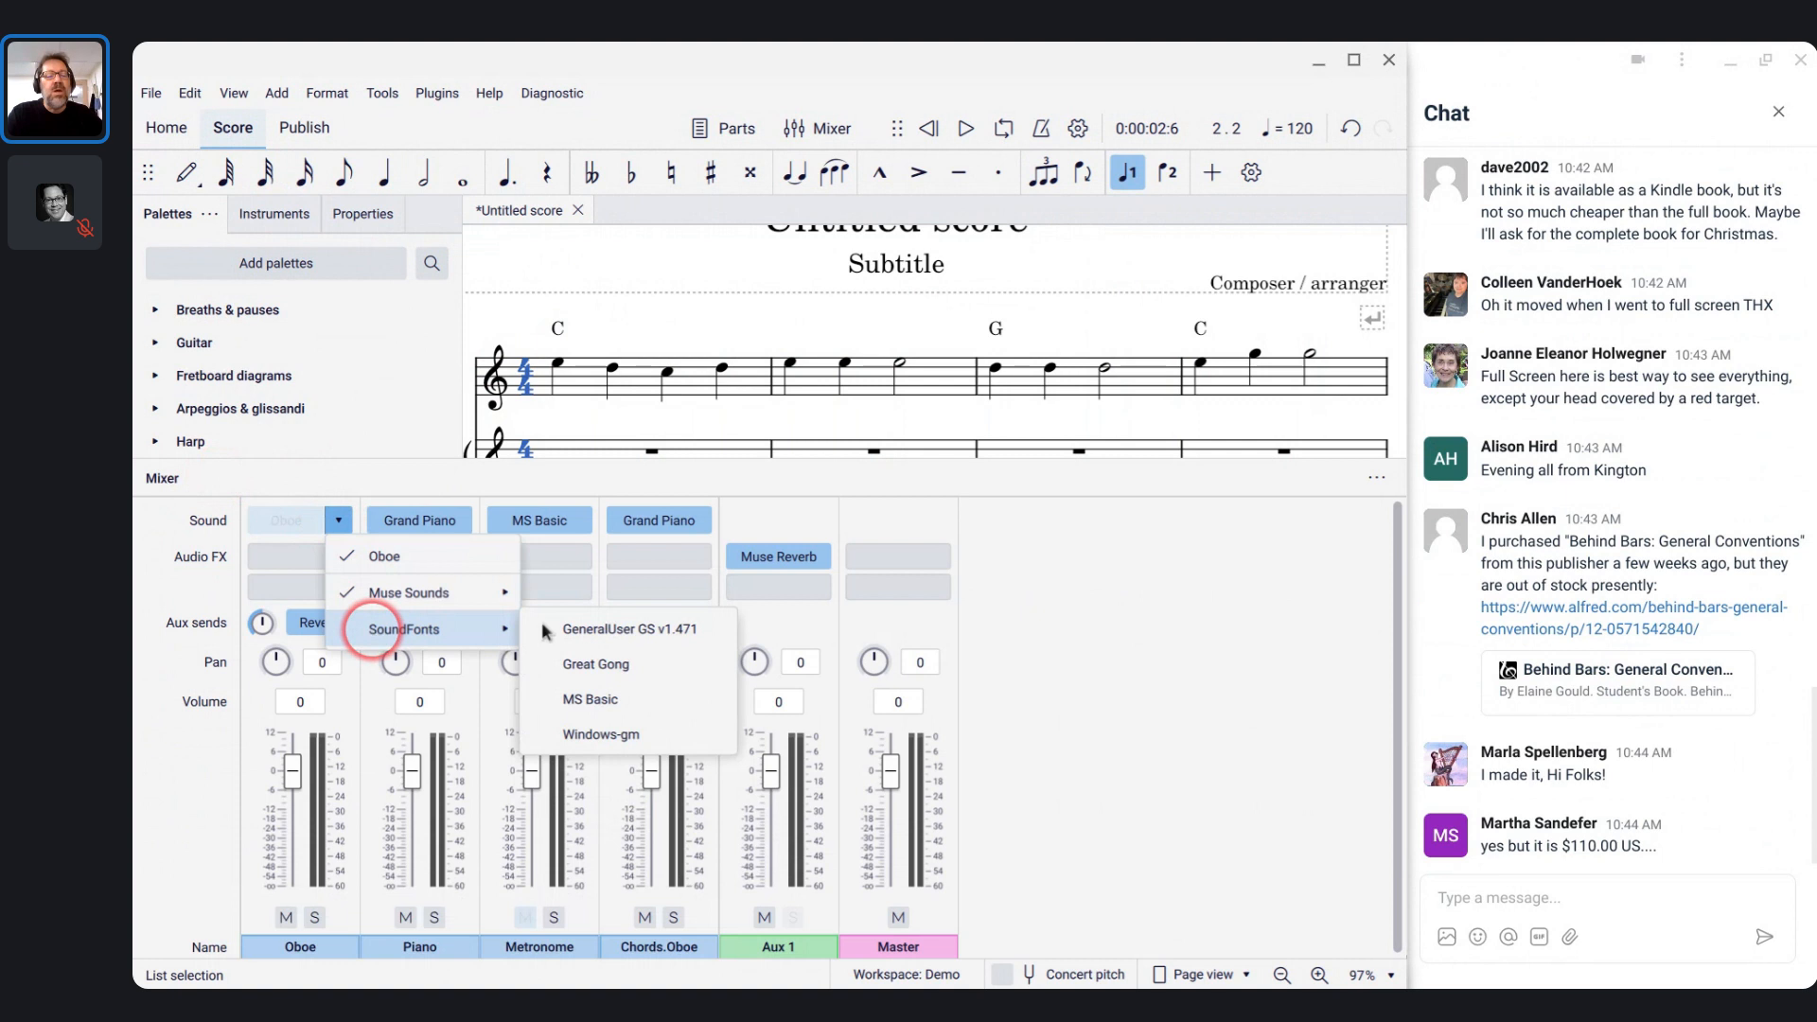
{"action": "left_click", "coordinate": [594, 698]}
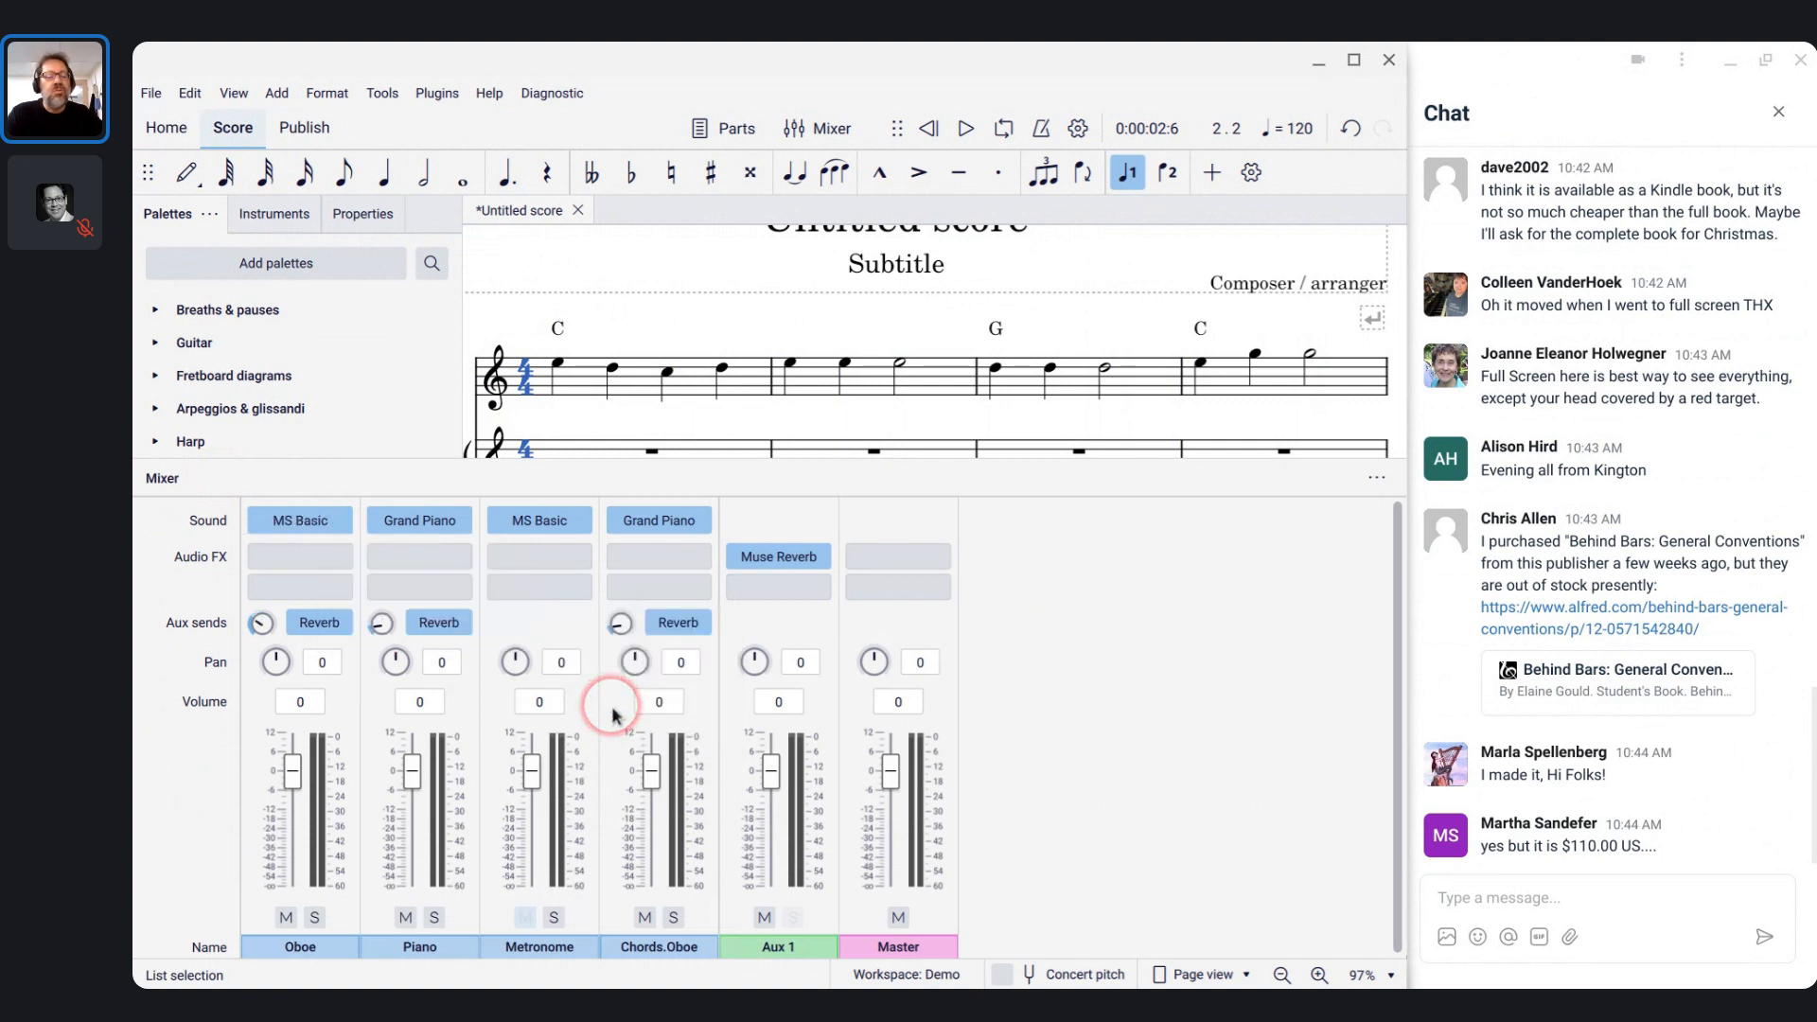
- Set the sound of the Piano and Chords.Oboe channels to the MS Basic SoundFont
{"action": "left_click", "coordinate": [458, 520]}
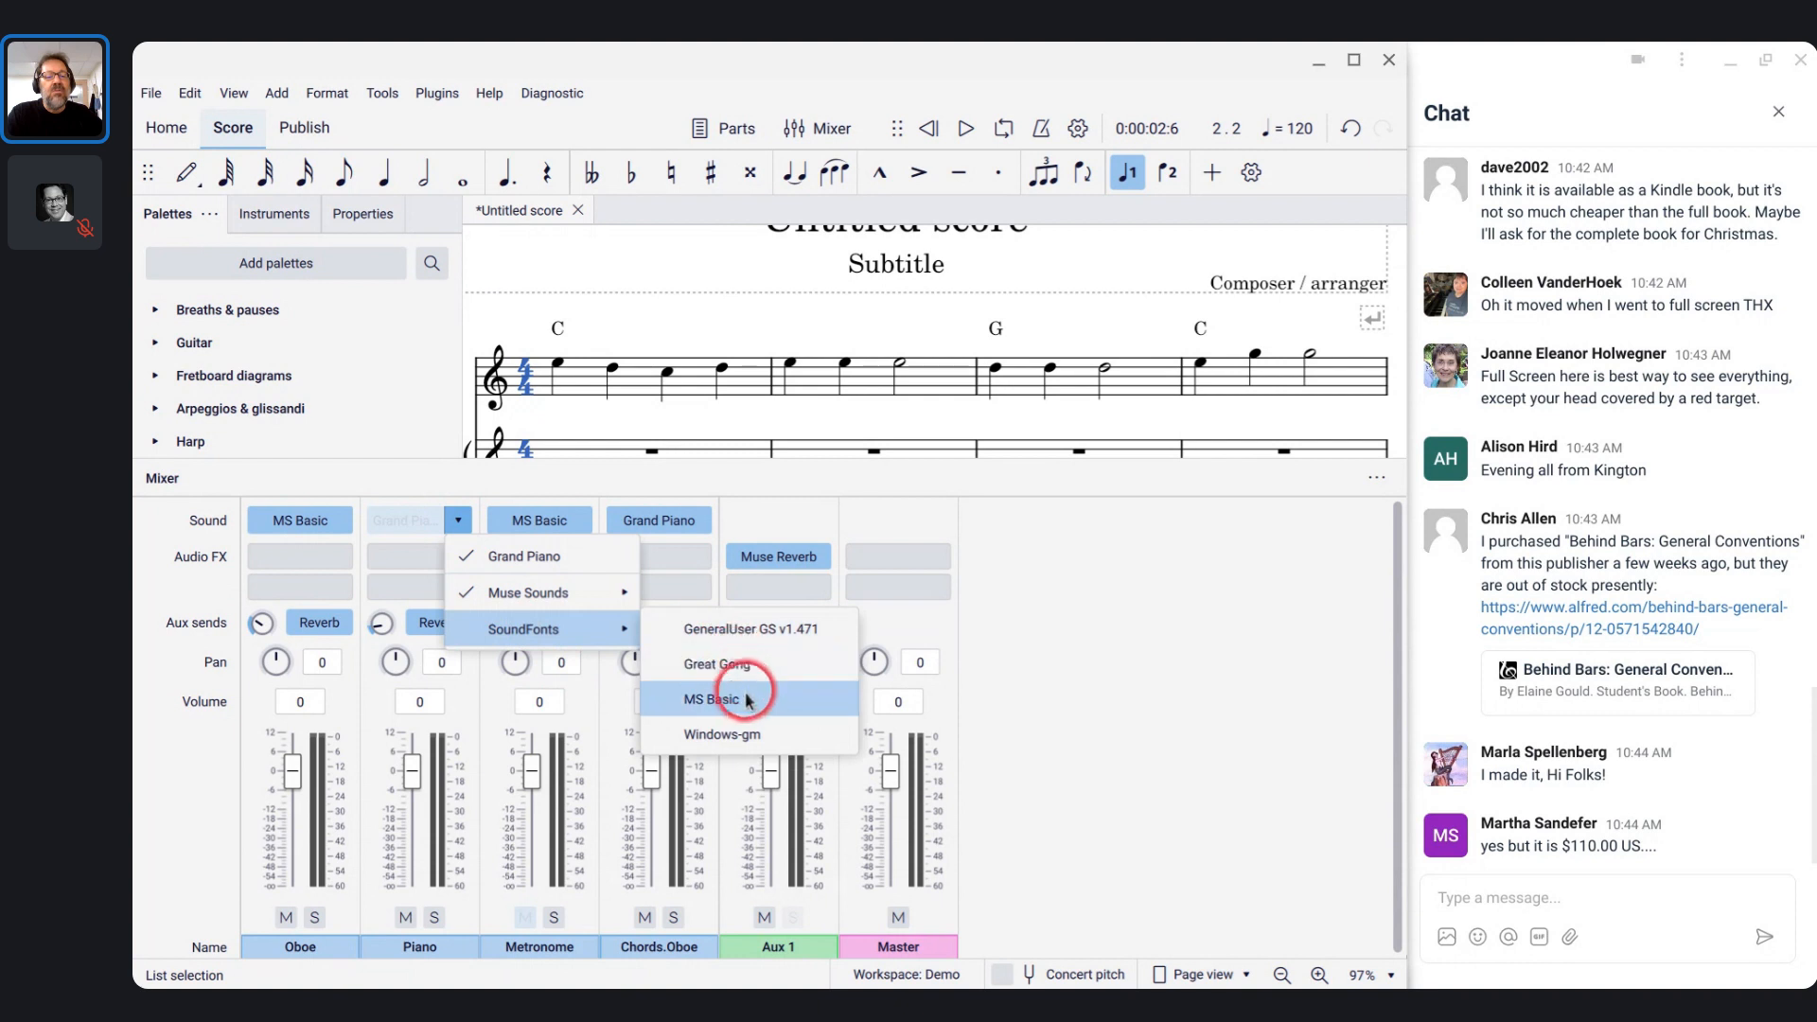
{"action": "left_click", "coordinate": [746, 700]}
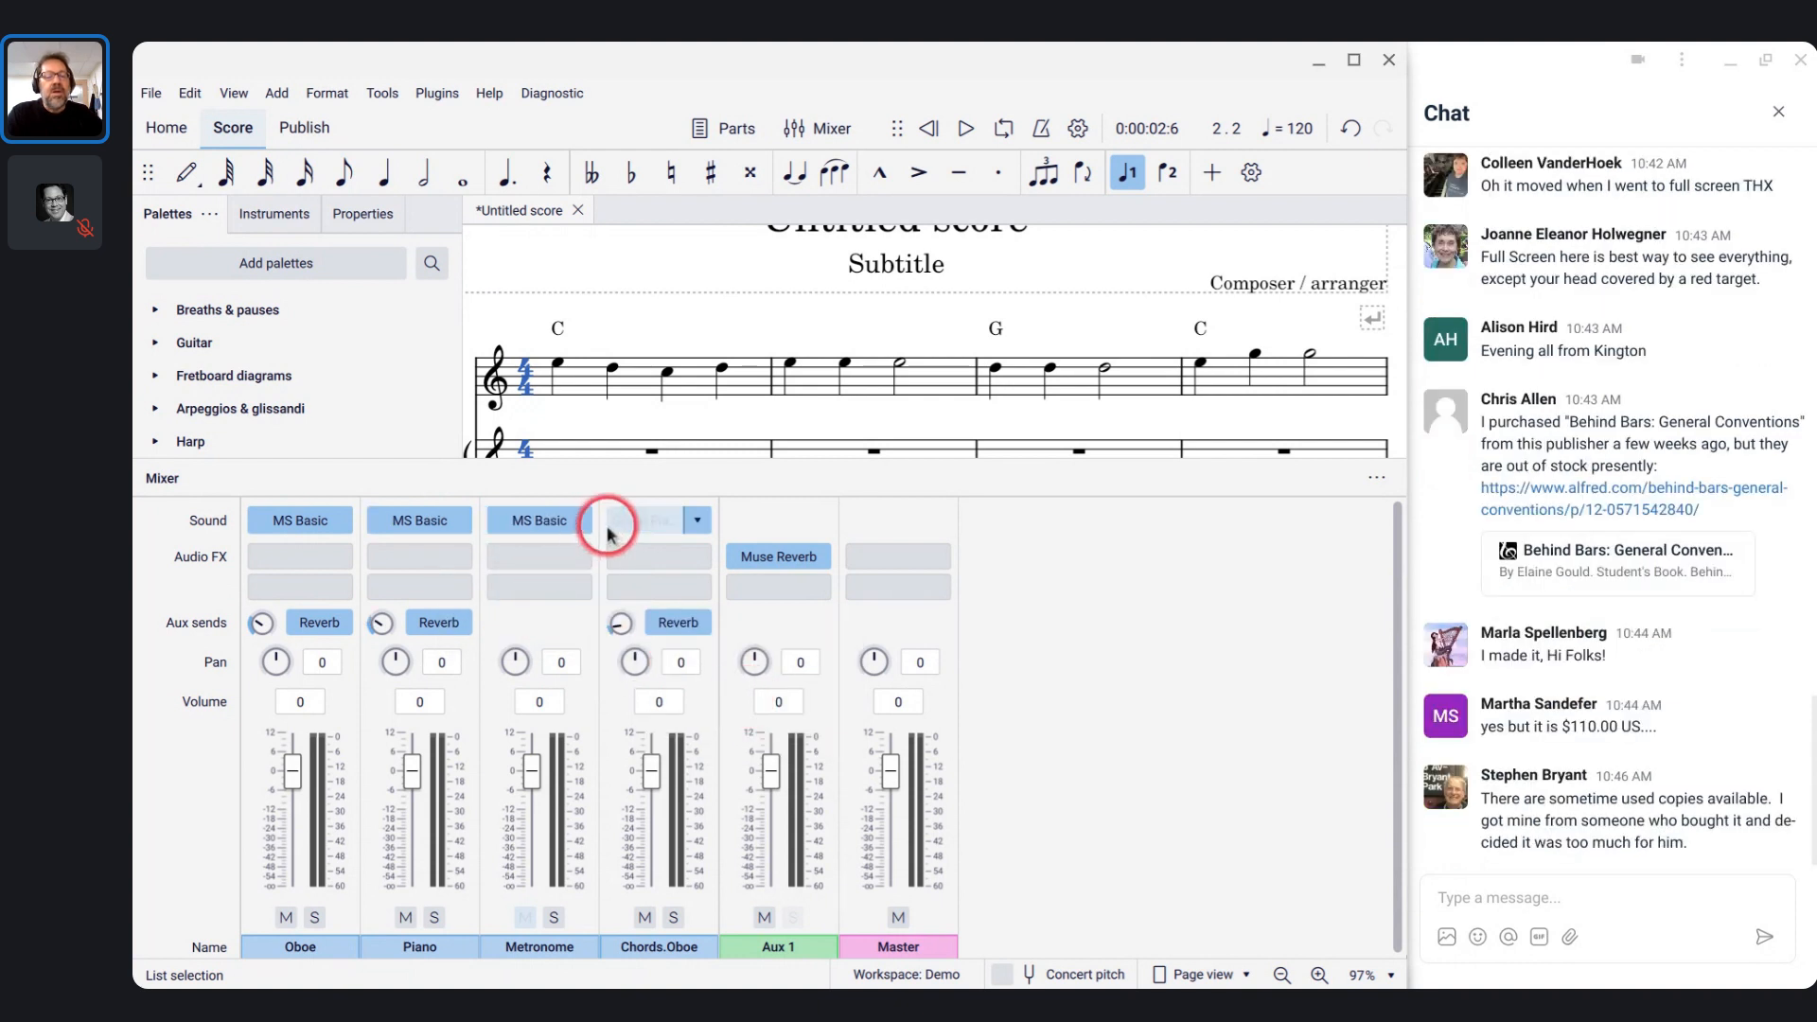
{"action": "left_click", "coordinate": [697, 520]}
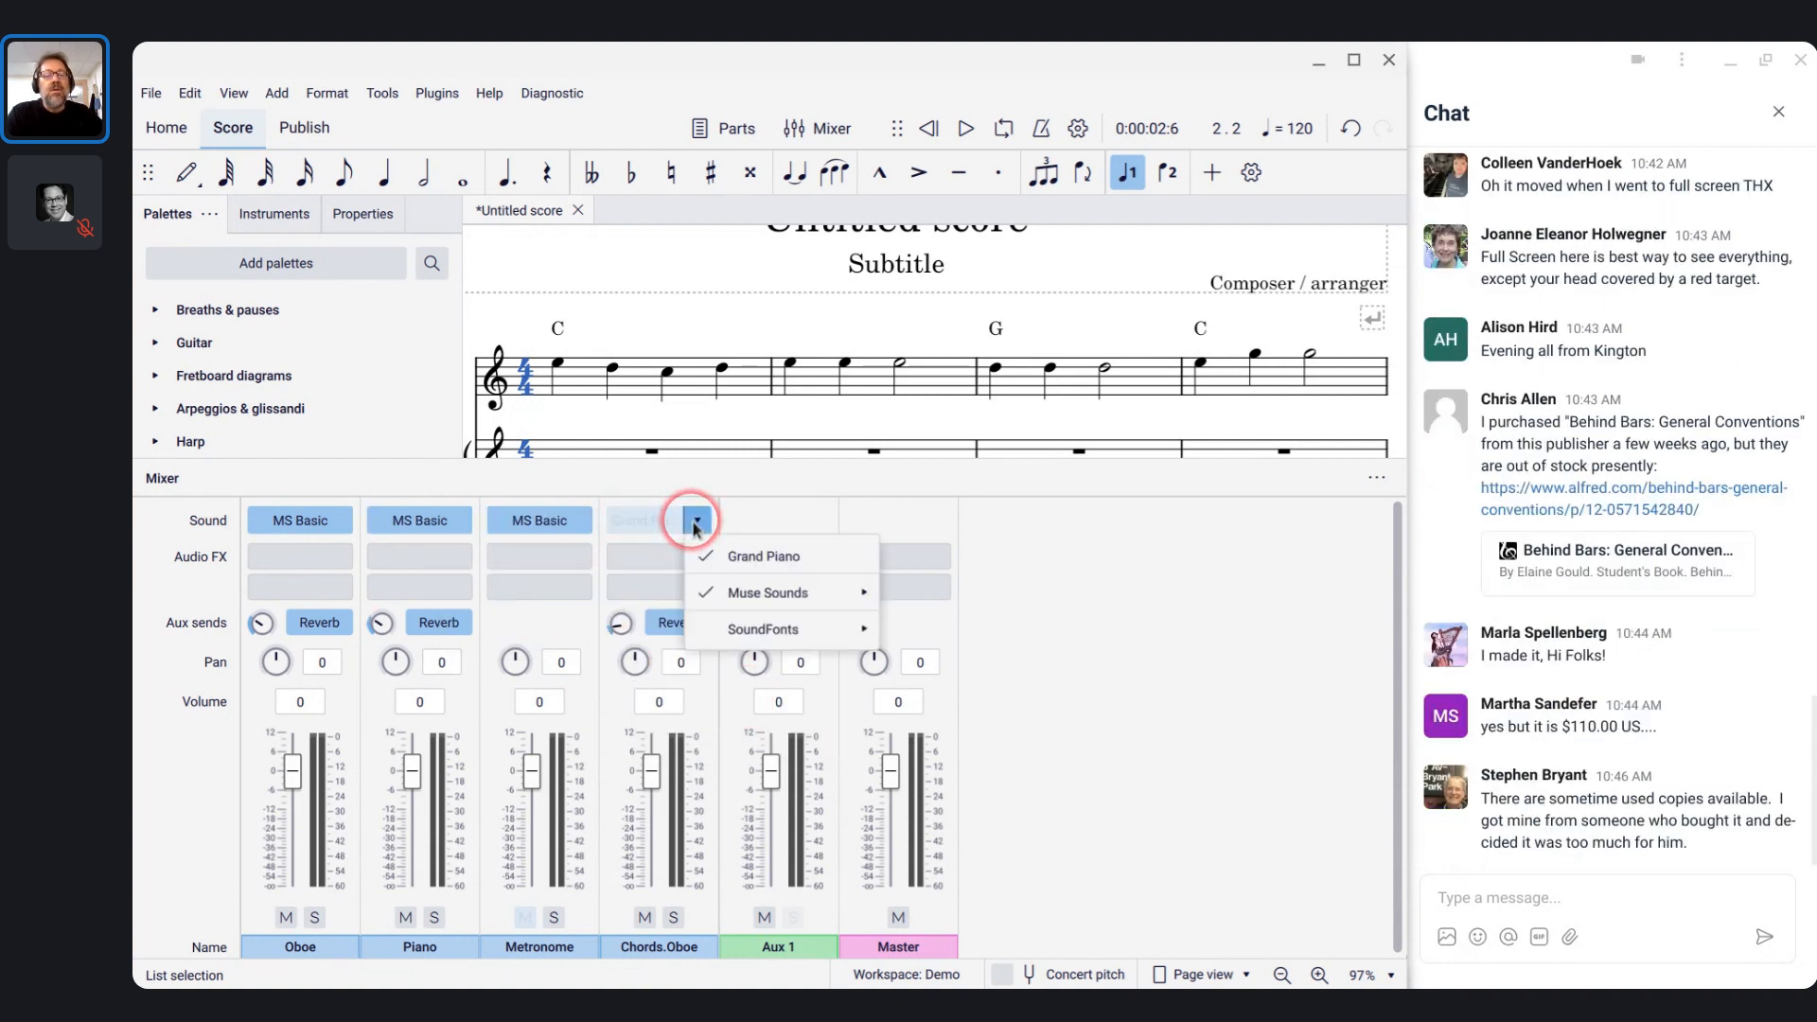
{"action": "mouse_move", "coordinate": [785, 624]}
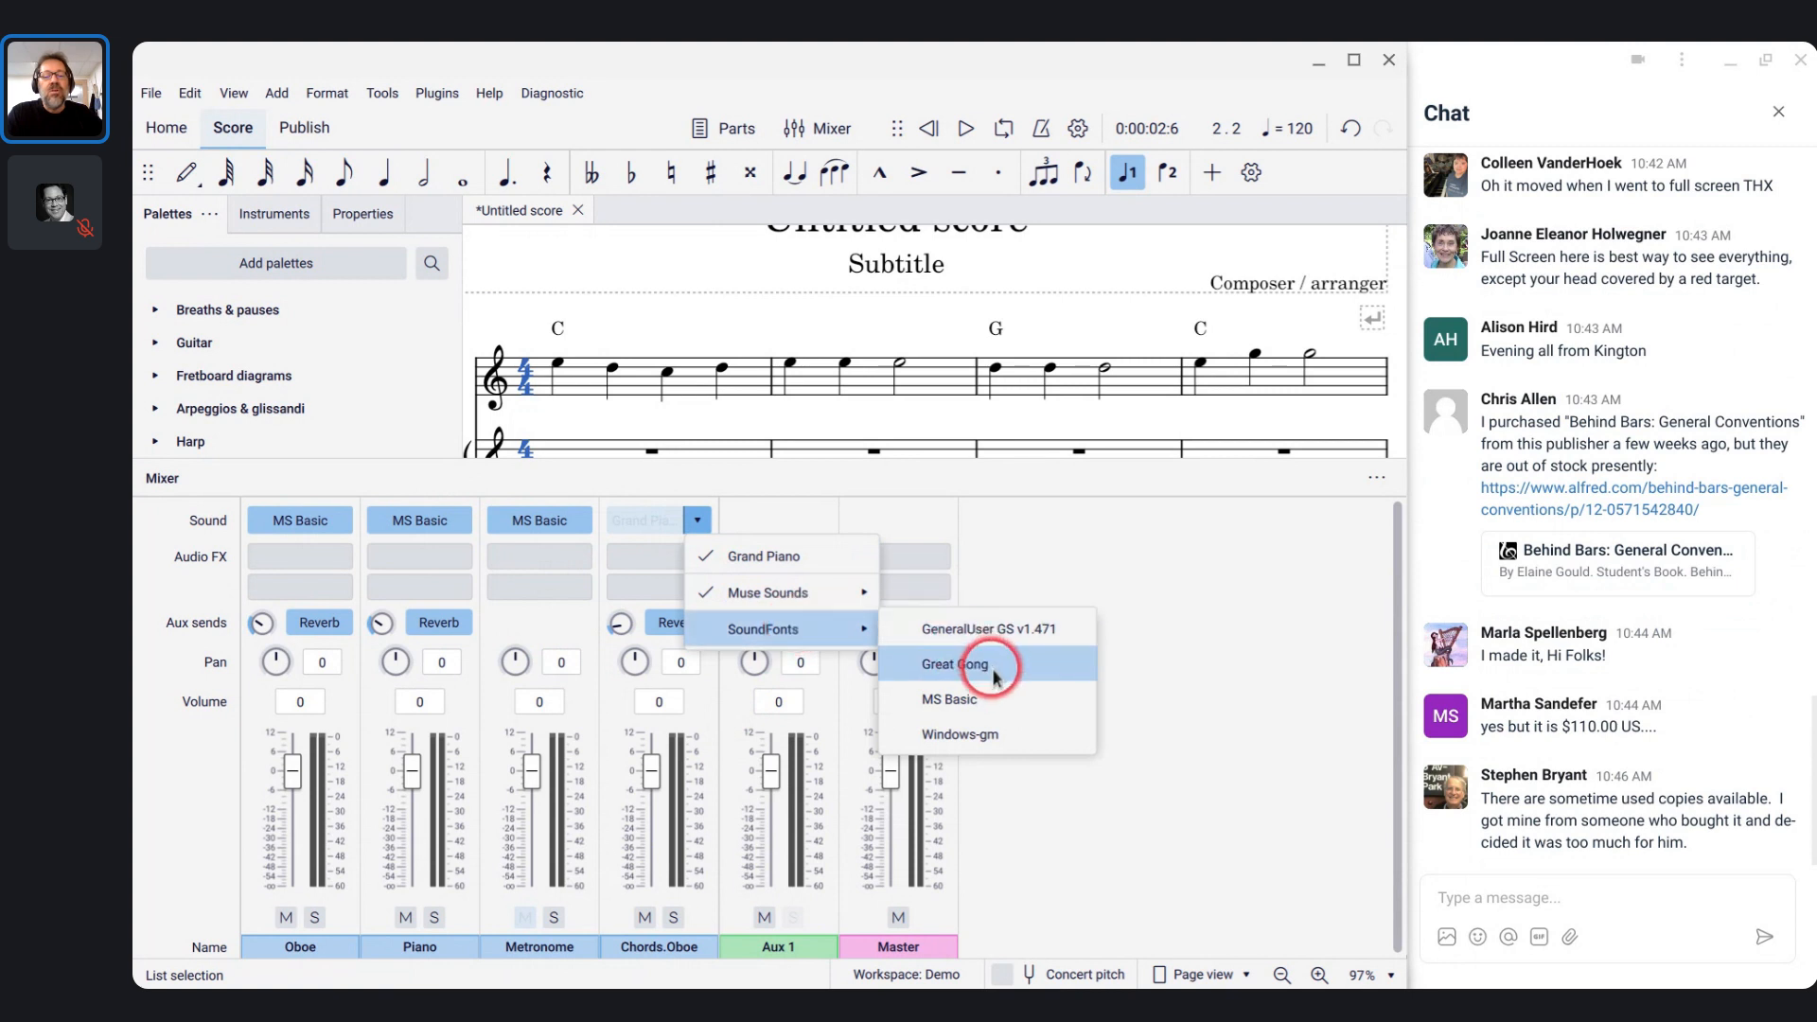
{"action": "left_click", "coordinate": [987, 702]}
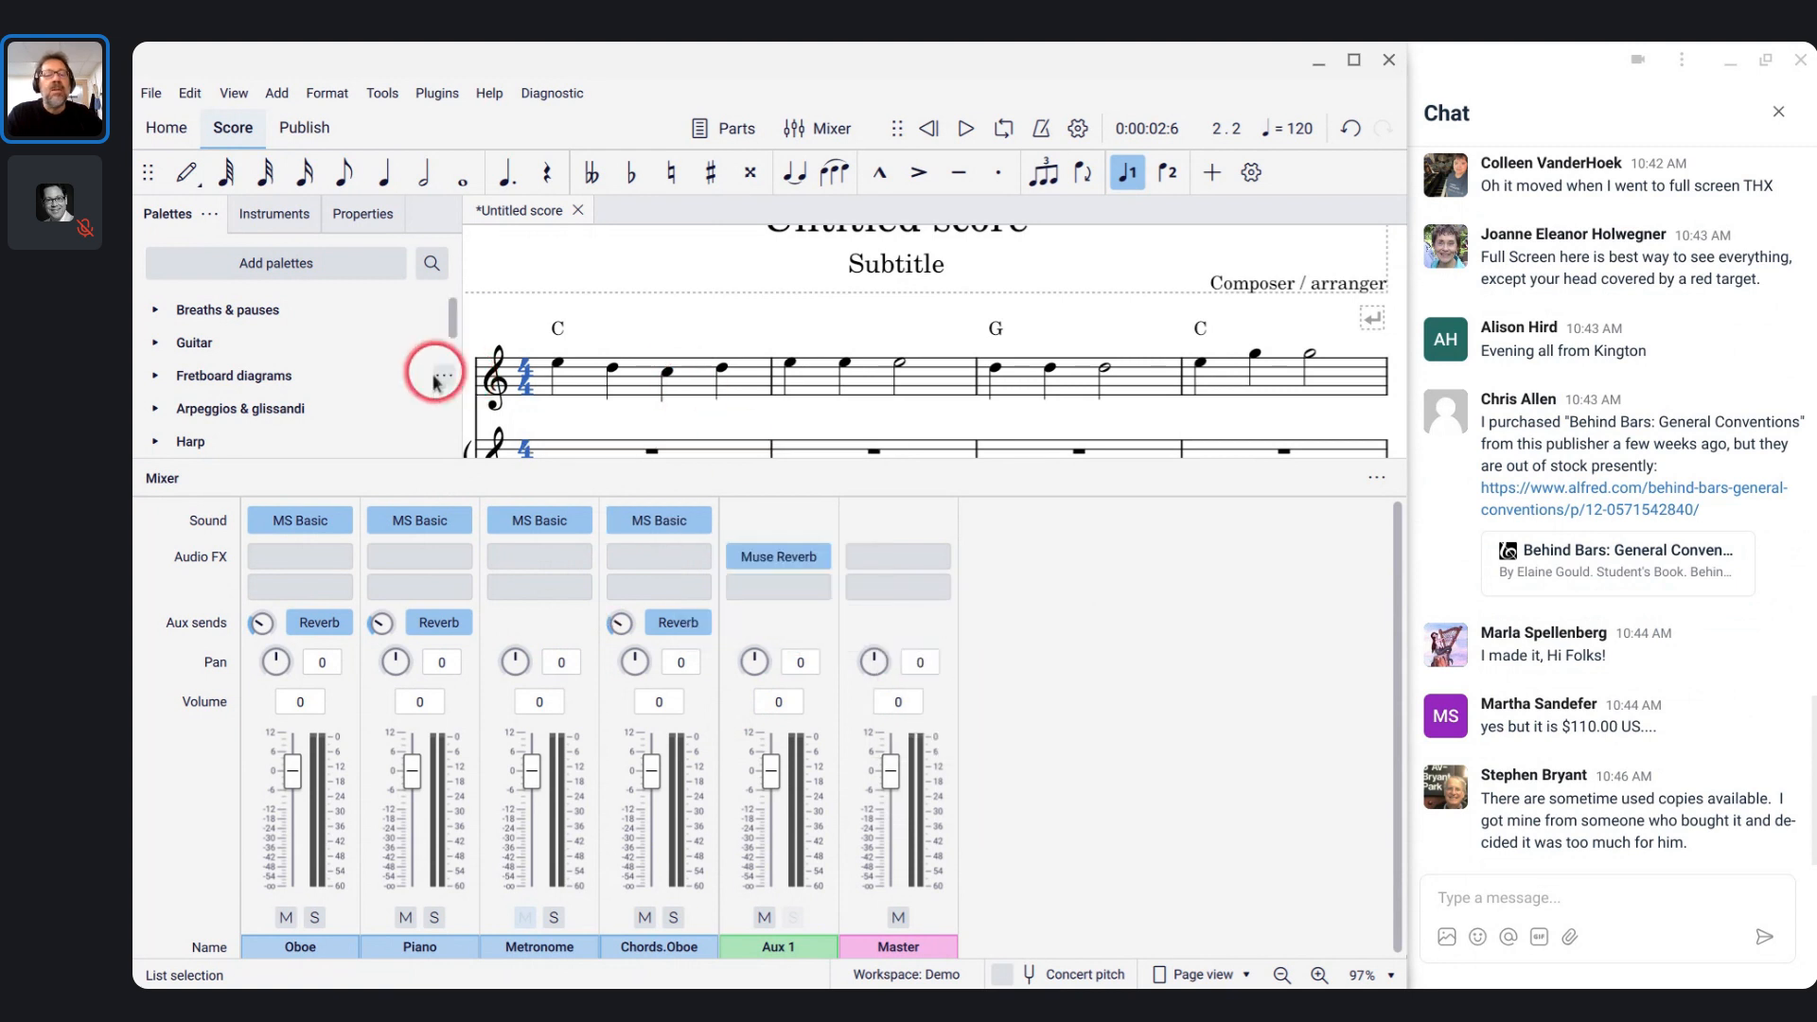
- Play the score from measure 1 with the MS Basic sounds, stop in measure 4 and hide the mixer
{"action": "left_click", "coordinate": [496, 375]}
{"action": "key", "text": "space"}
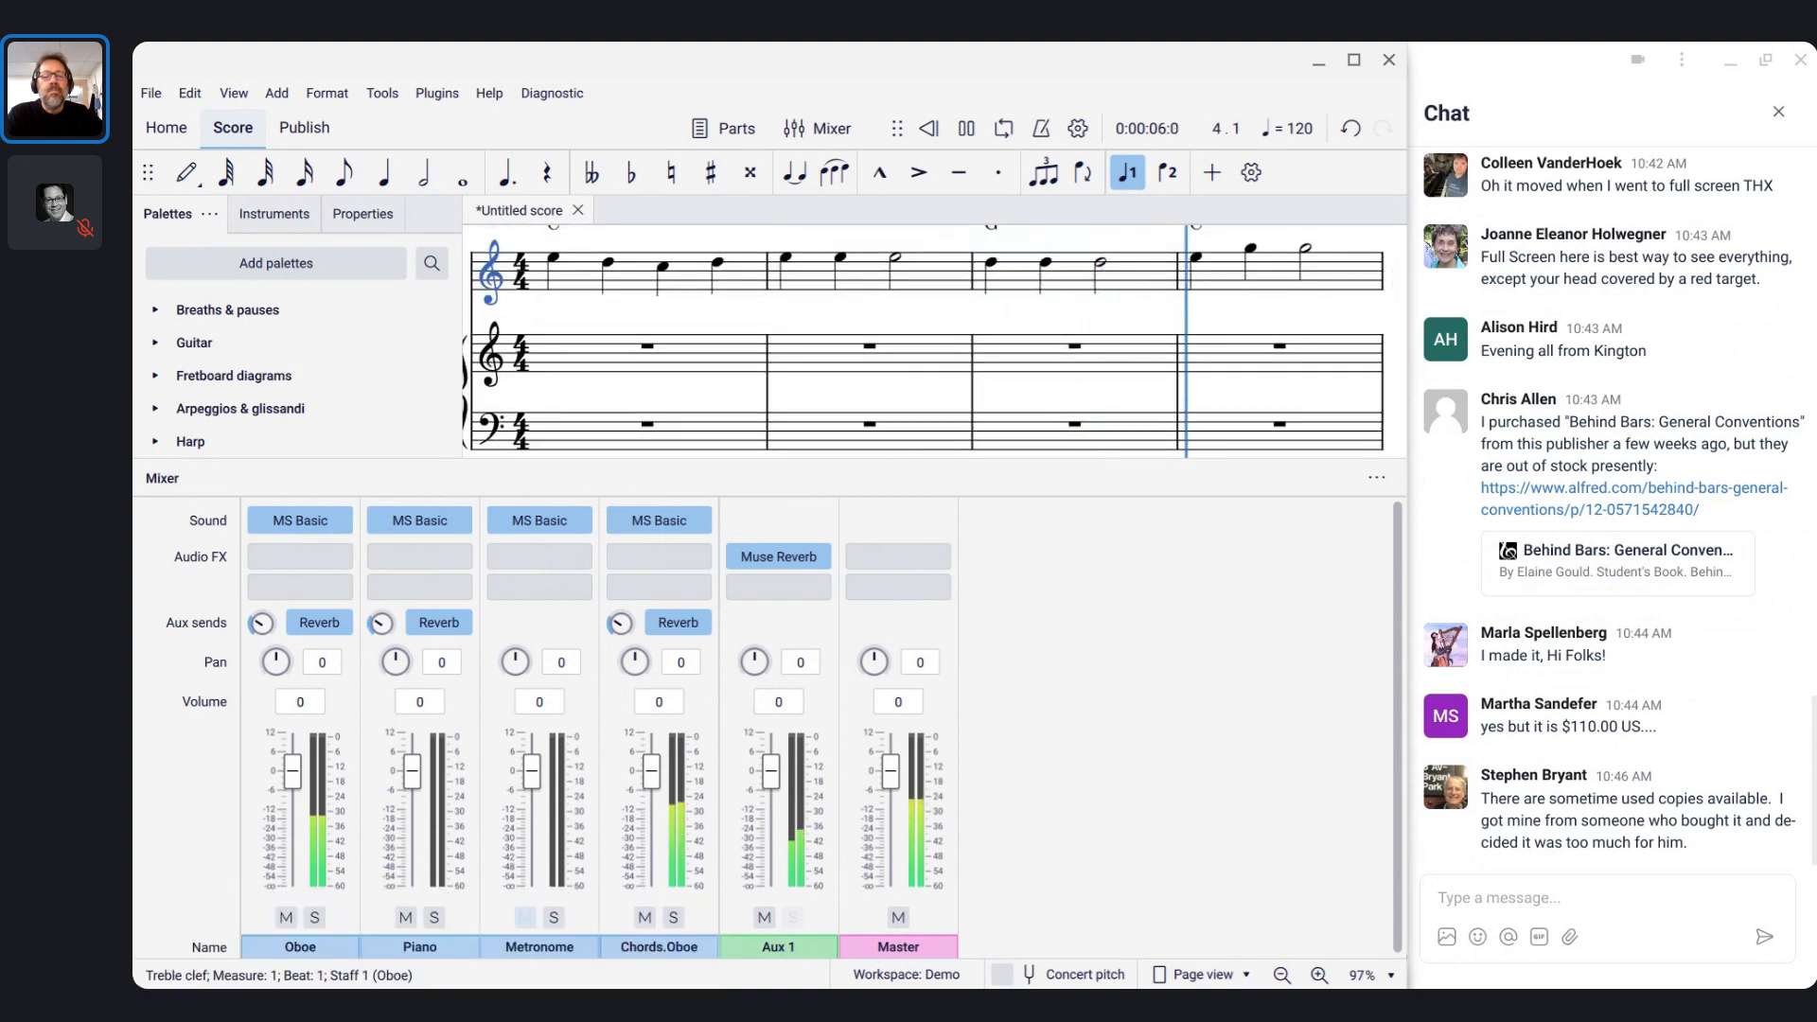
{"action": "key", "text": "space"}
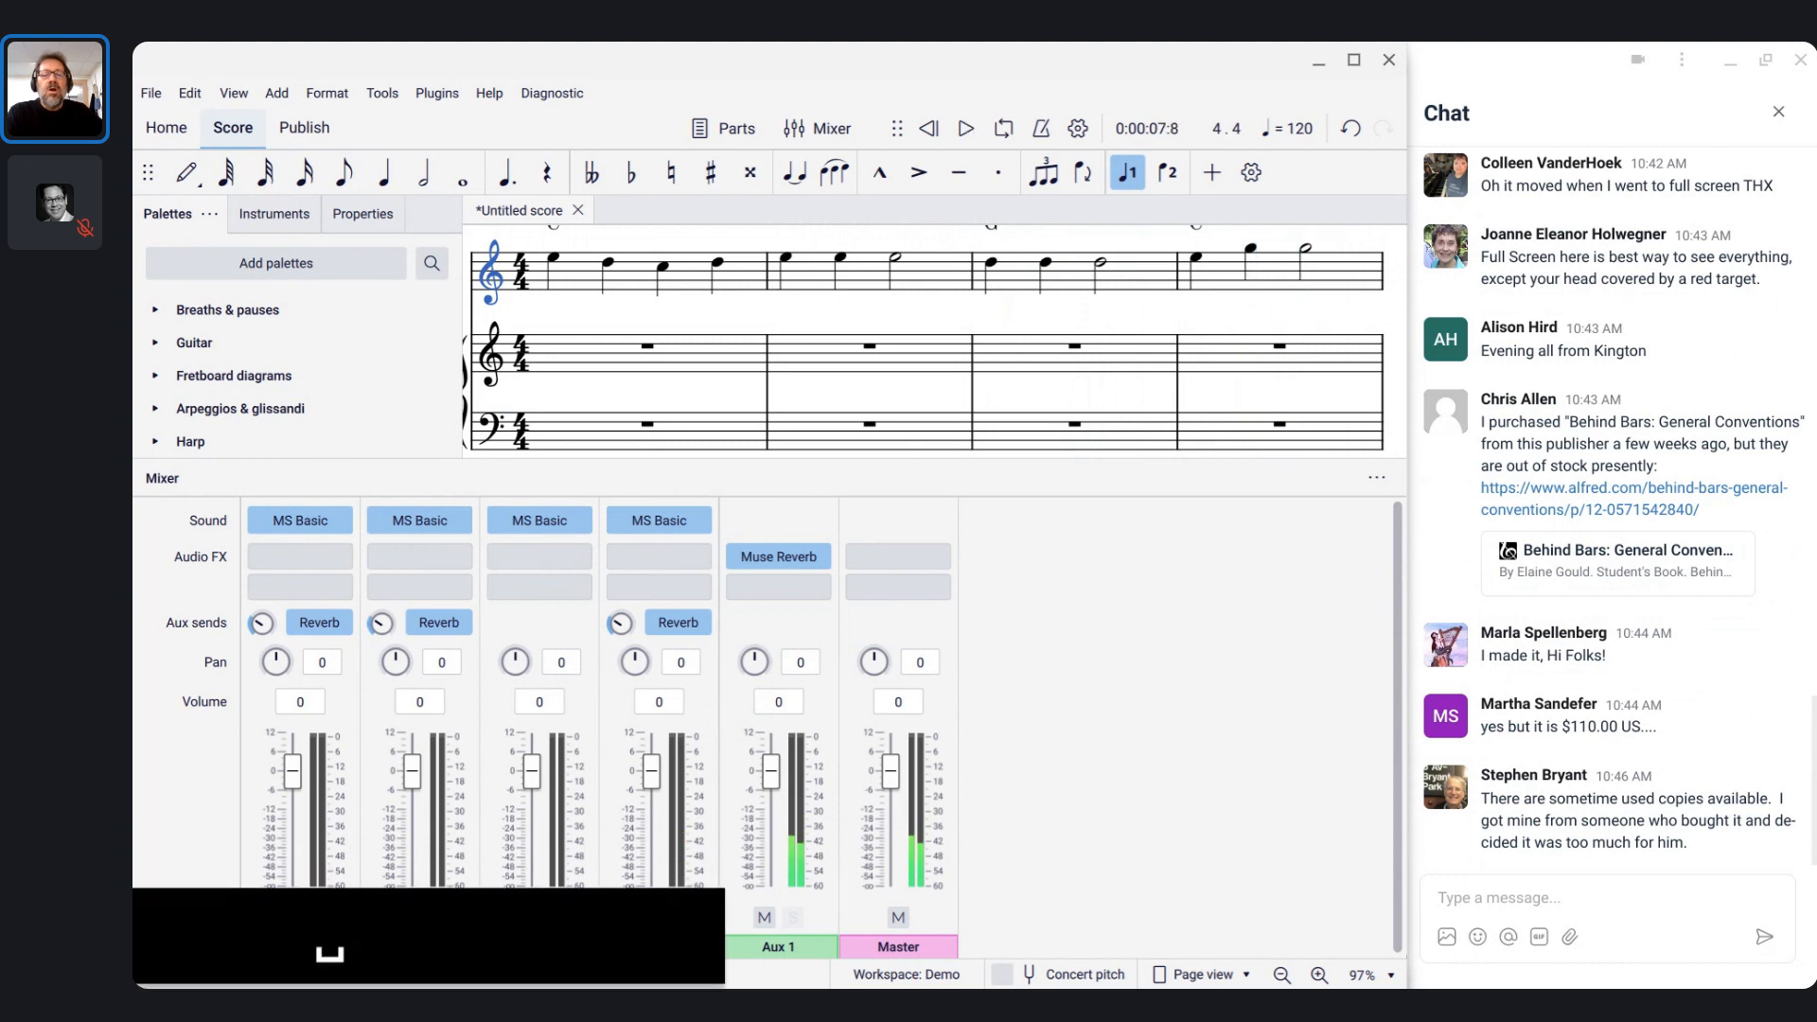
{"action": "scroll", "coordinate": [734, 351], "scroll_direction": "up", "scroll_amount": 1}
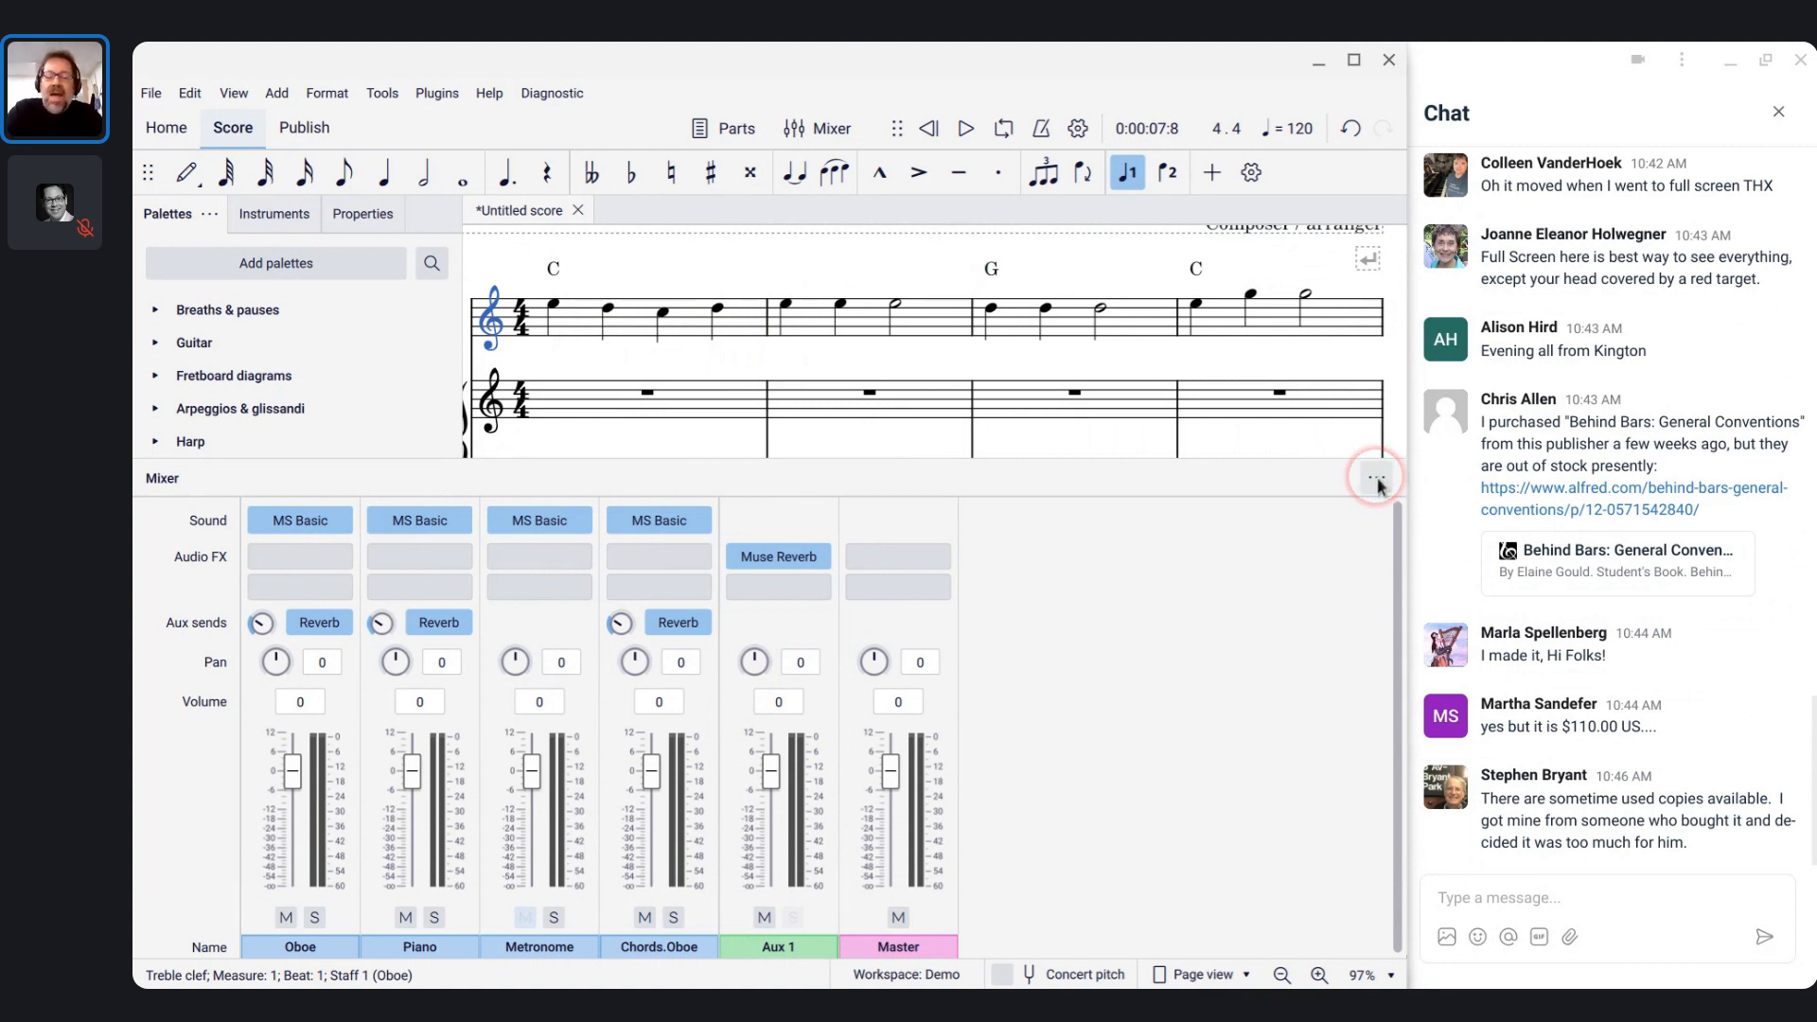
{"action": "key", "text": "F10"}
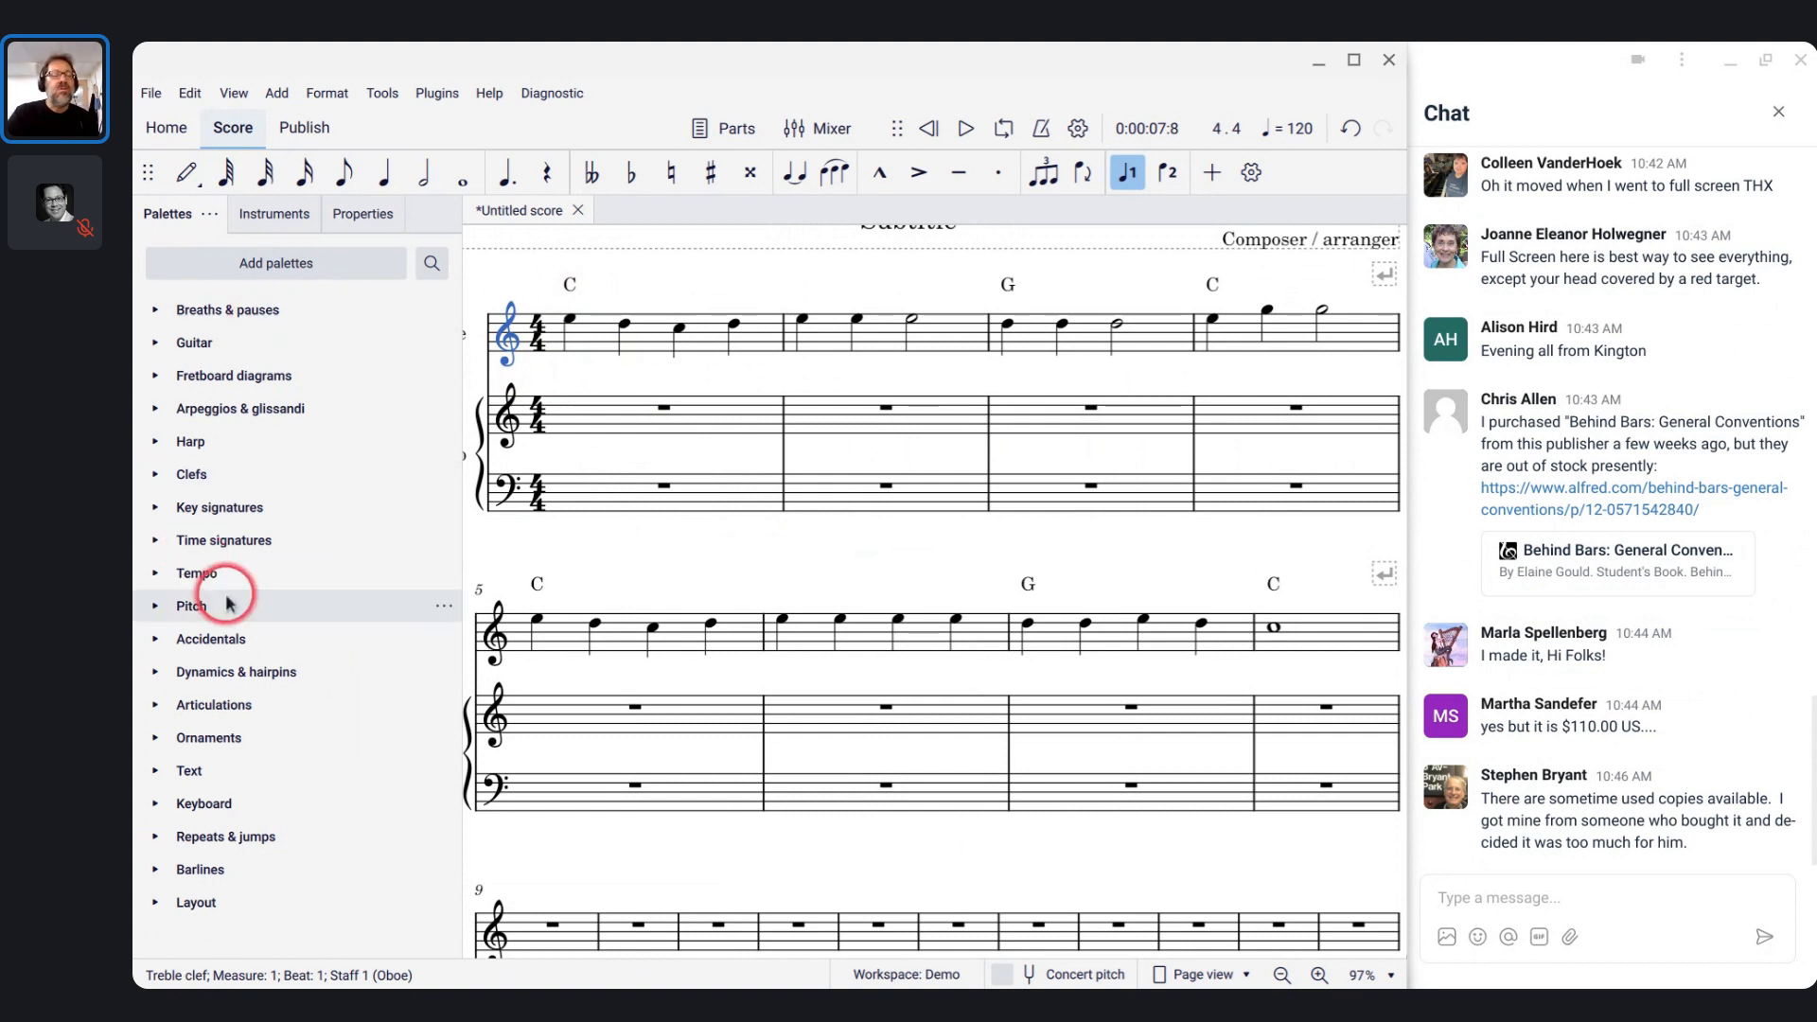
- Add three more Oboe instruments from the Woodwinds family to the score
{"action": "left_click", "coordinate": [254, 227]}
{"action": "left_click", "coordinate": [216, 310]}
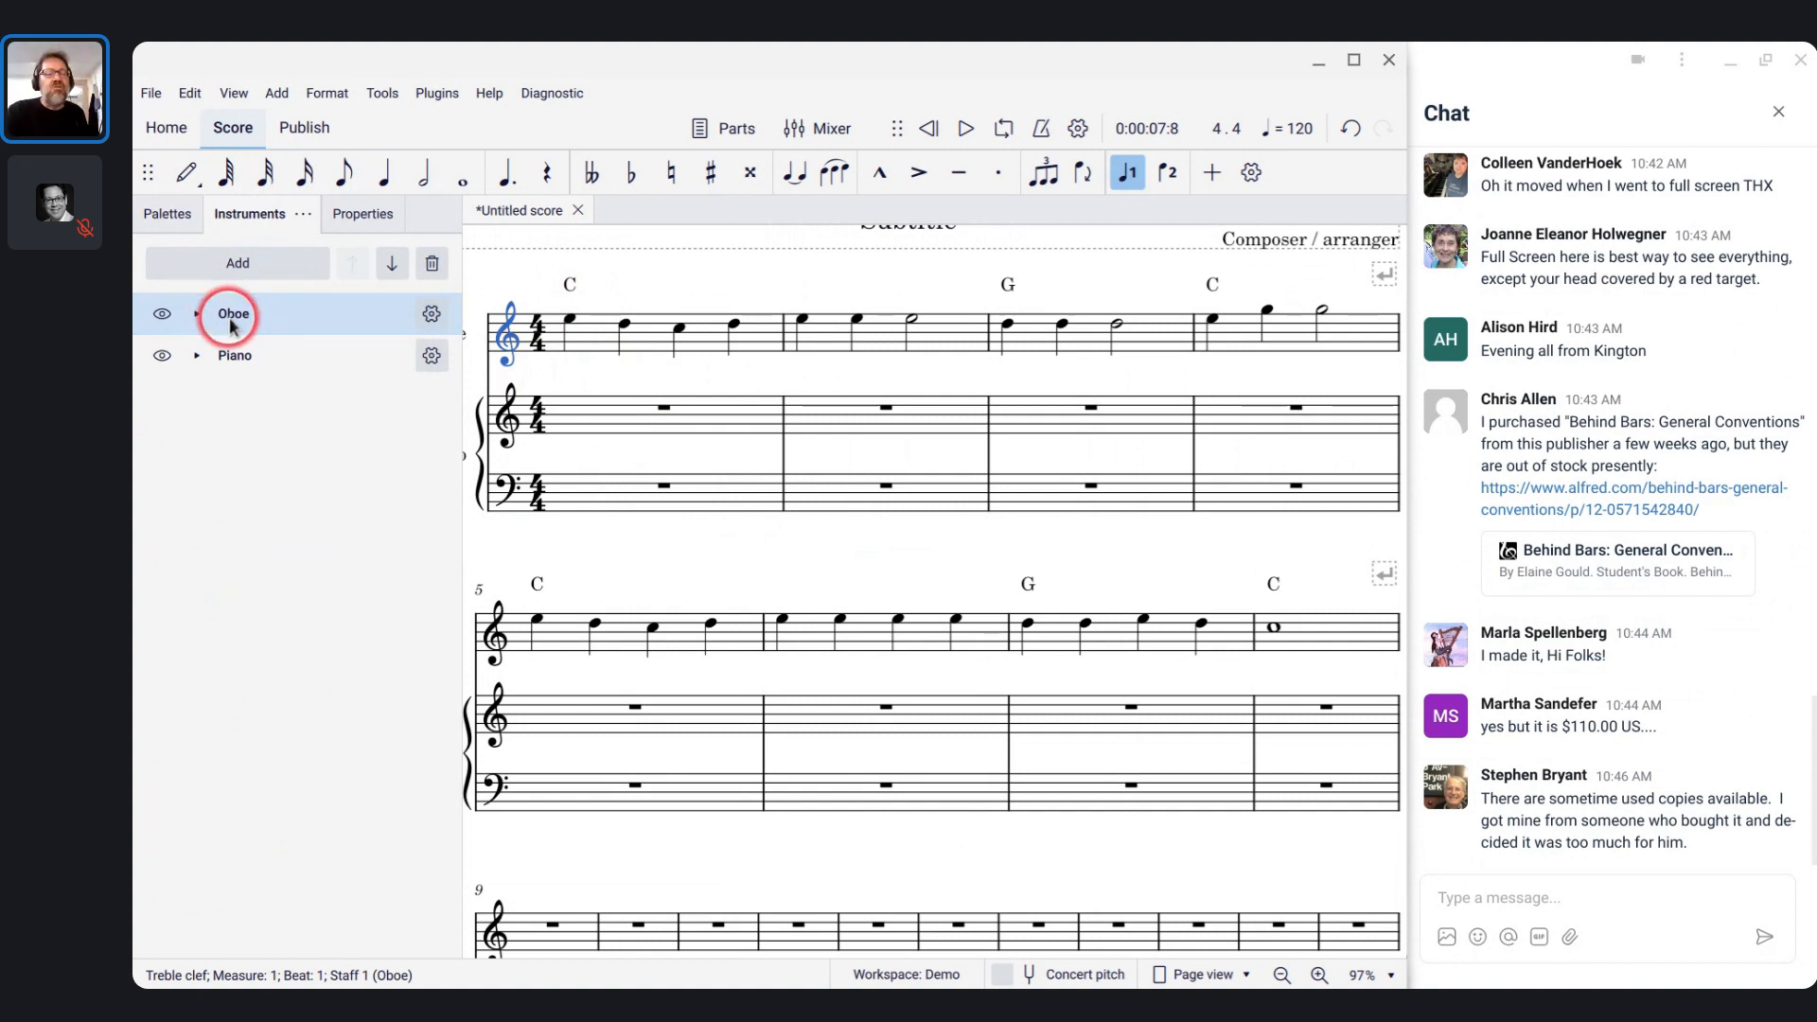
{"action": "left_click", "coordinate": [227, 263]}
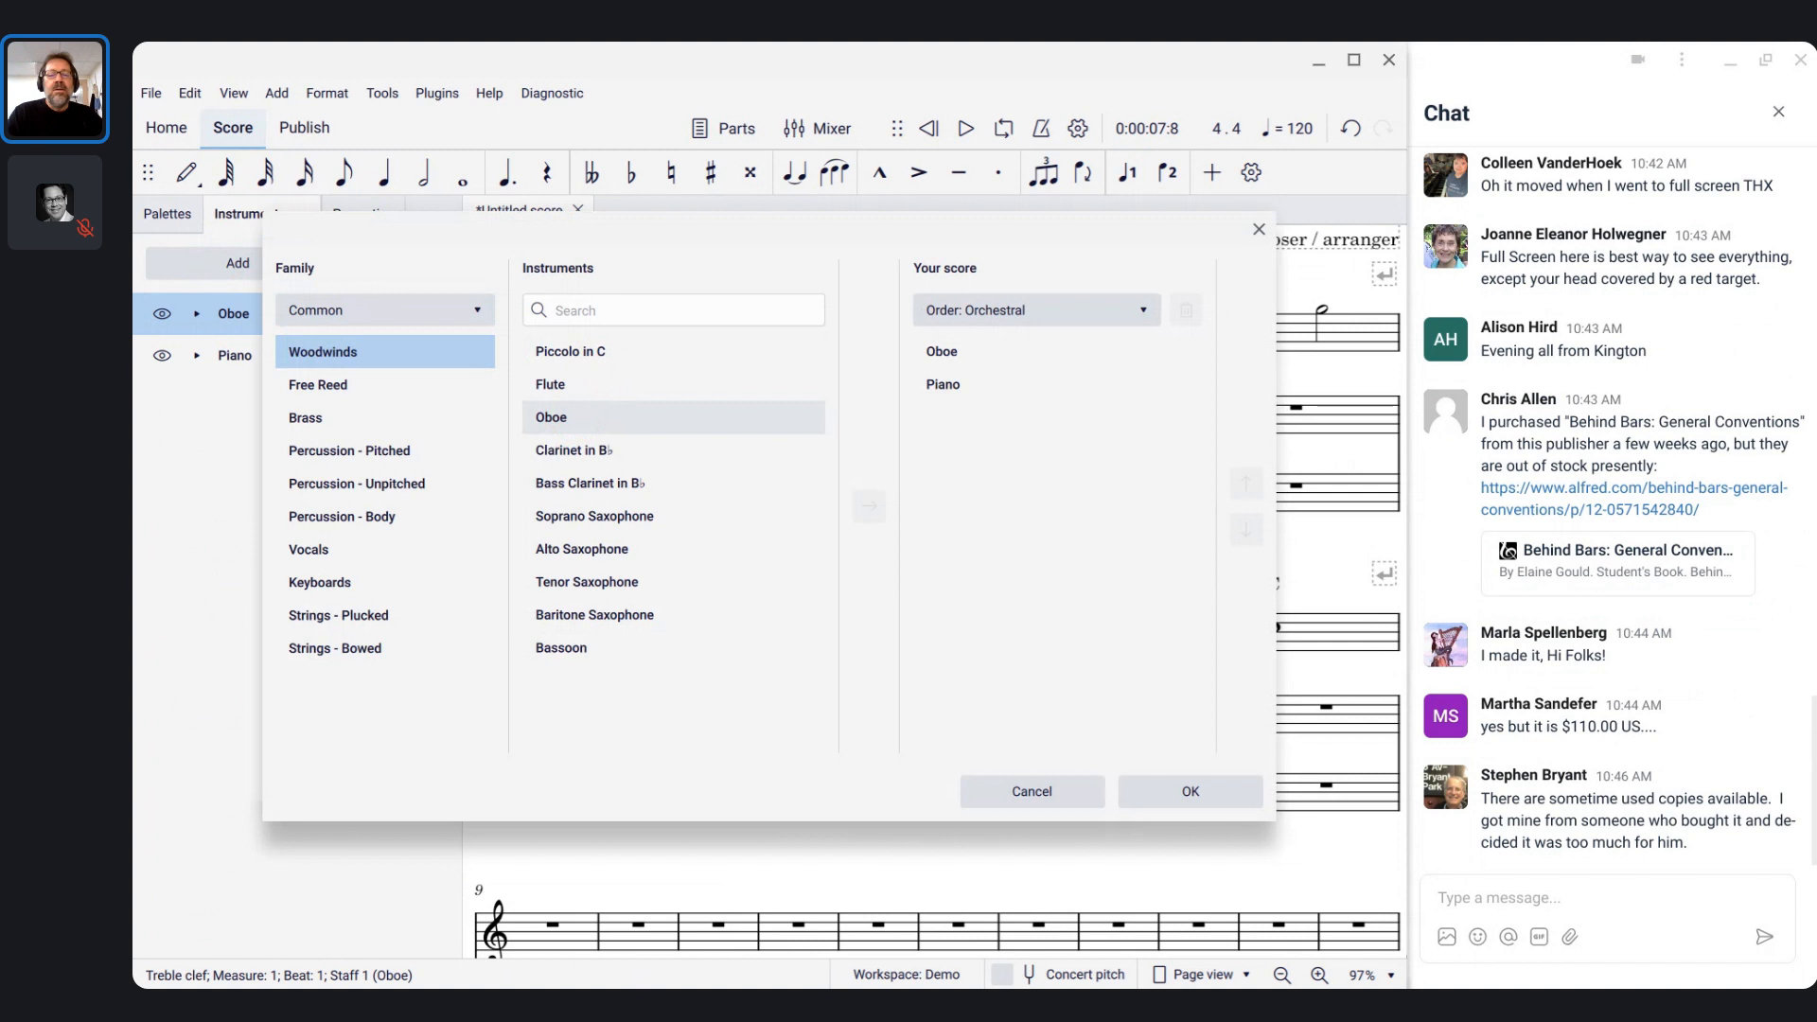
{"action": "double_click", "coordinate": [580, 421]}
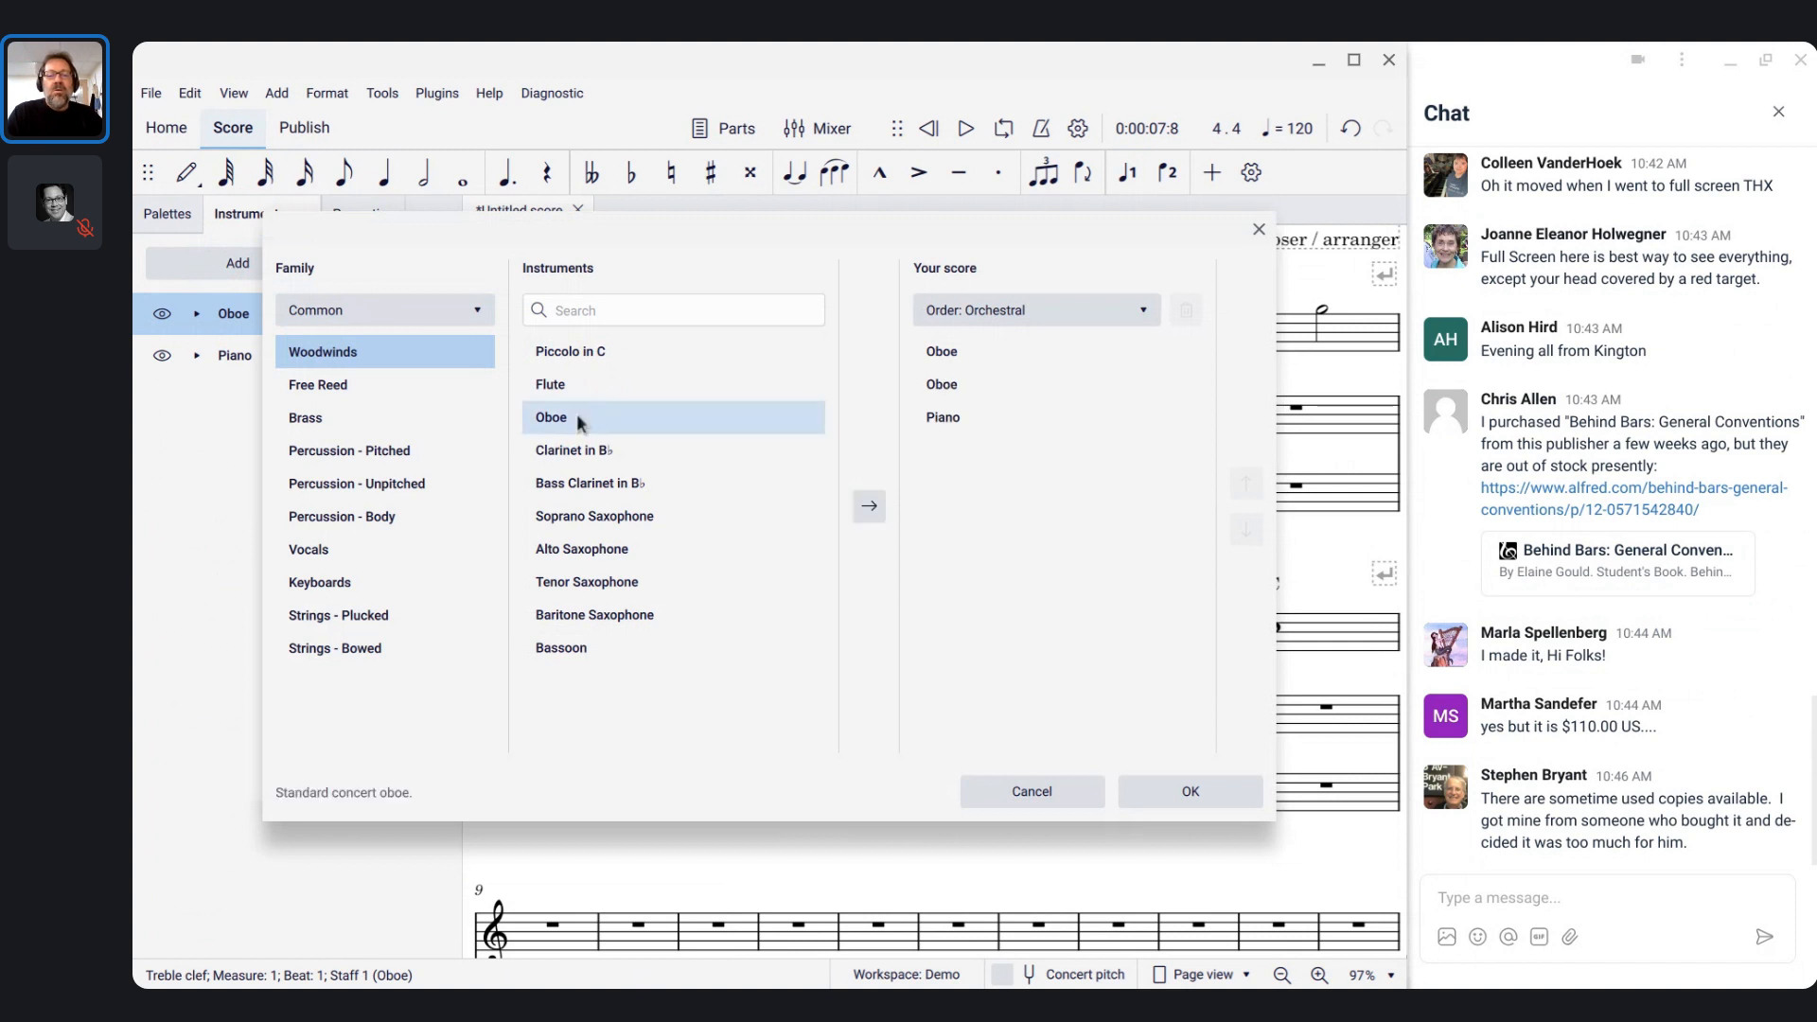
{"action": "left_click", "coordinate": [1159, 789]}
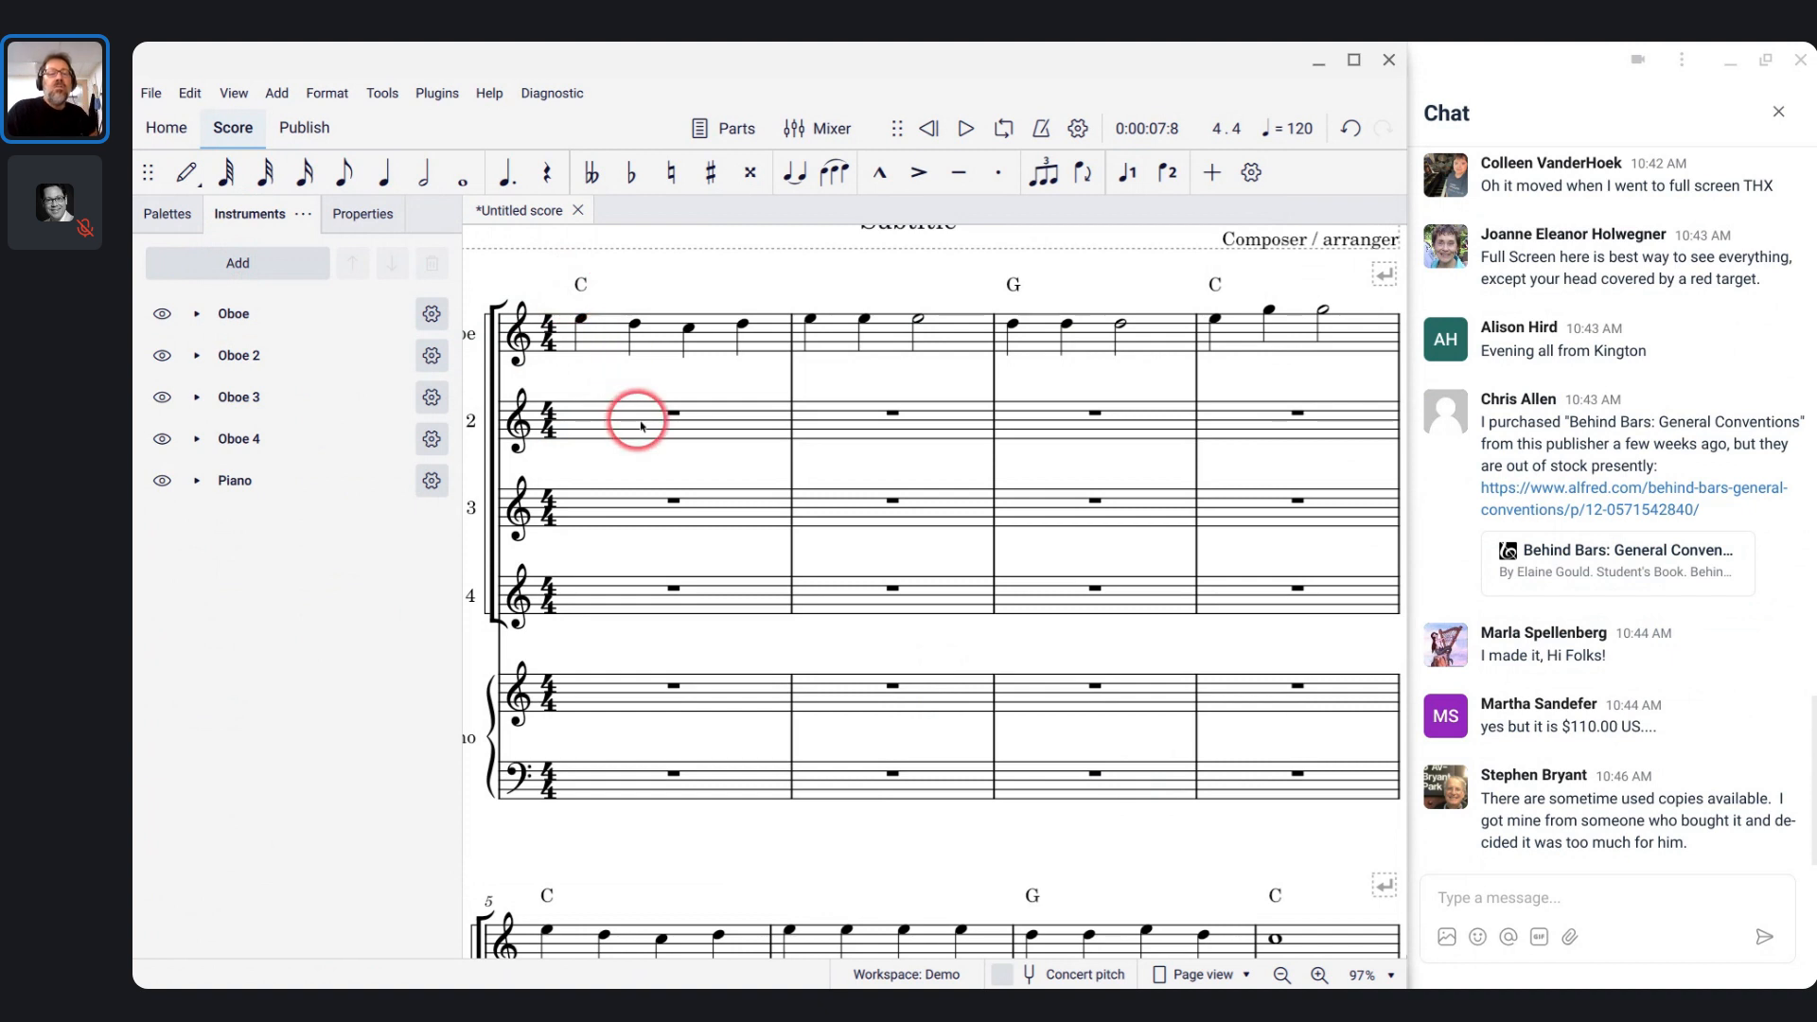
- Examine the staves of the first system and the mixer's instrument and chord channels
{"action": "scroll", "coordinate": [640, 427], "scroll_direction": "left", "scroll_amount": 2}
{"action": "left_click", "coordinate": [658, 277]}
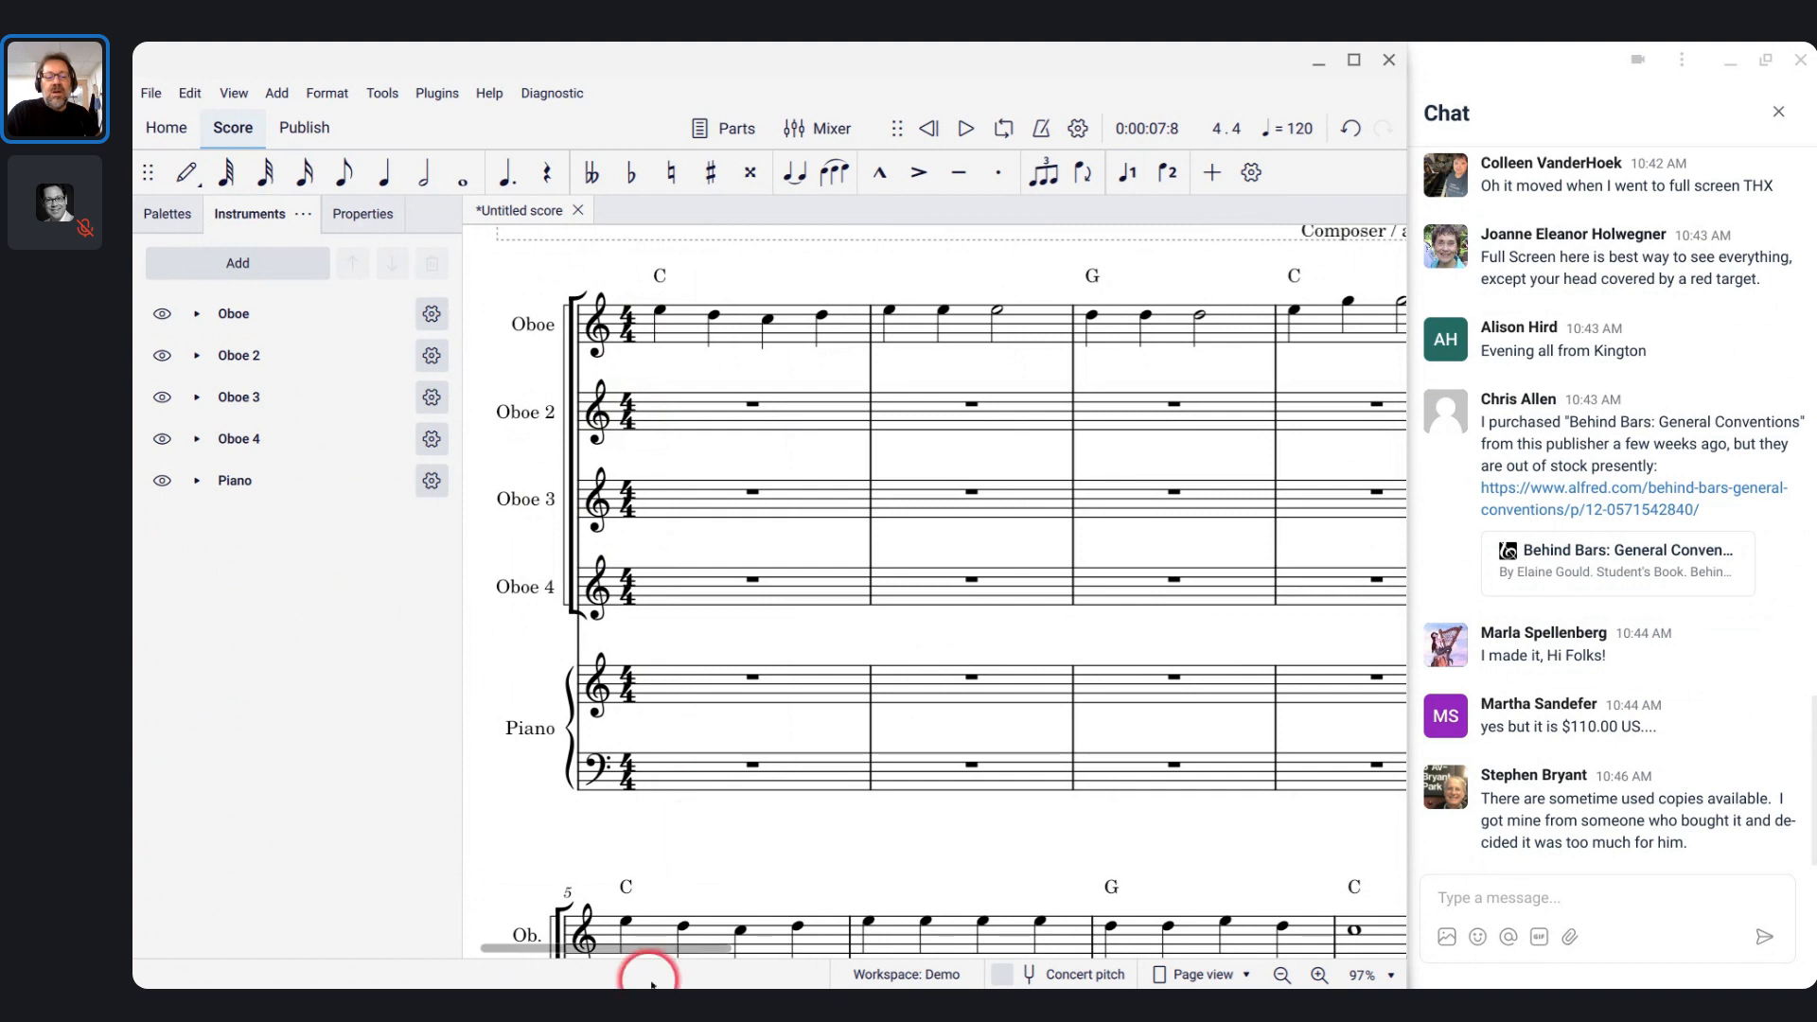
{"action": "mouse_move", "coordinate": [644, 980]}
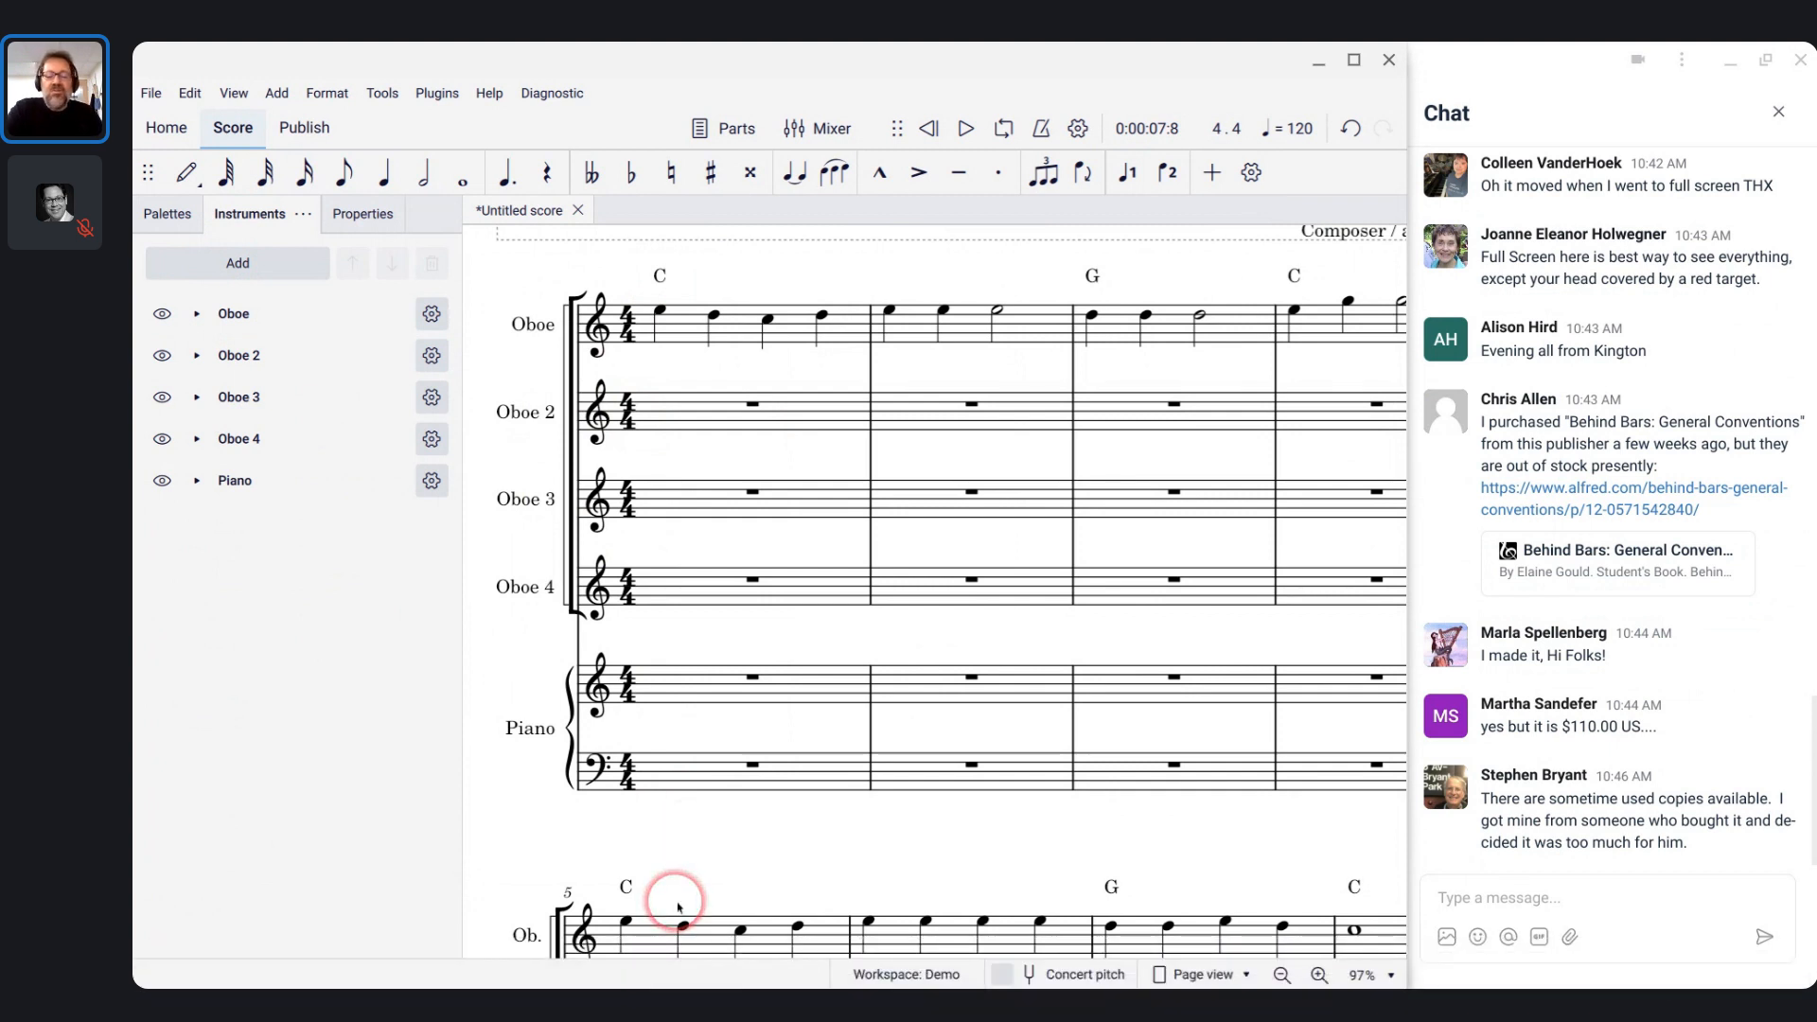
{"action": "key", "text": "F10"}
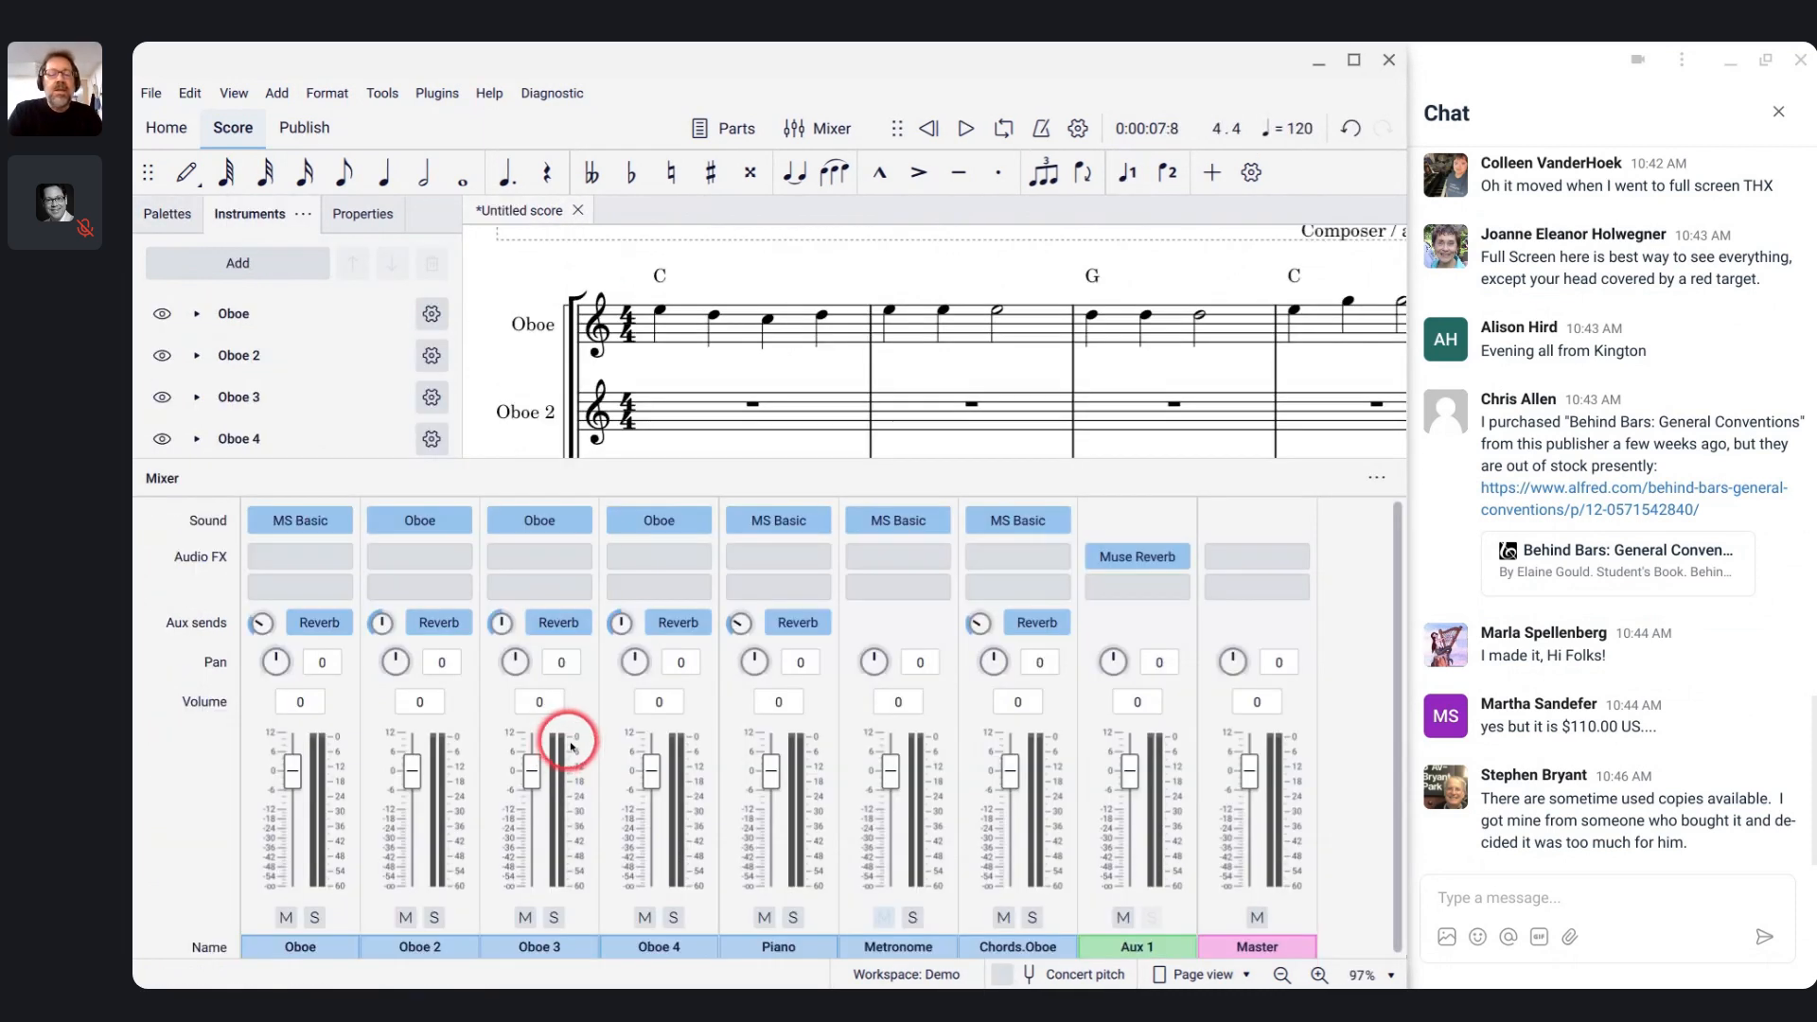
{"action": "key", "text": "F10"}
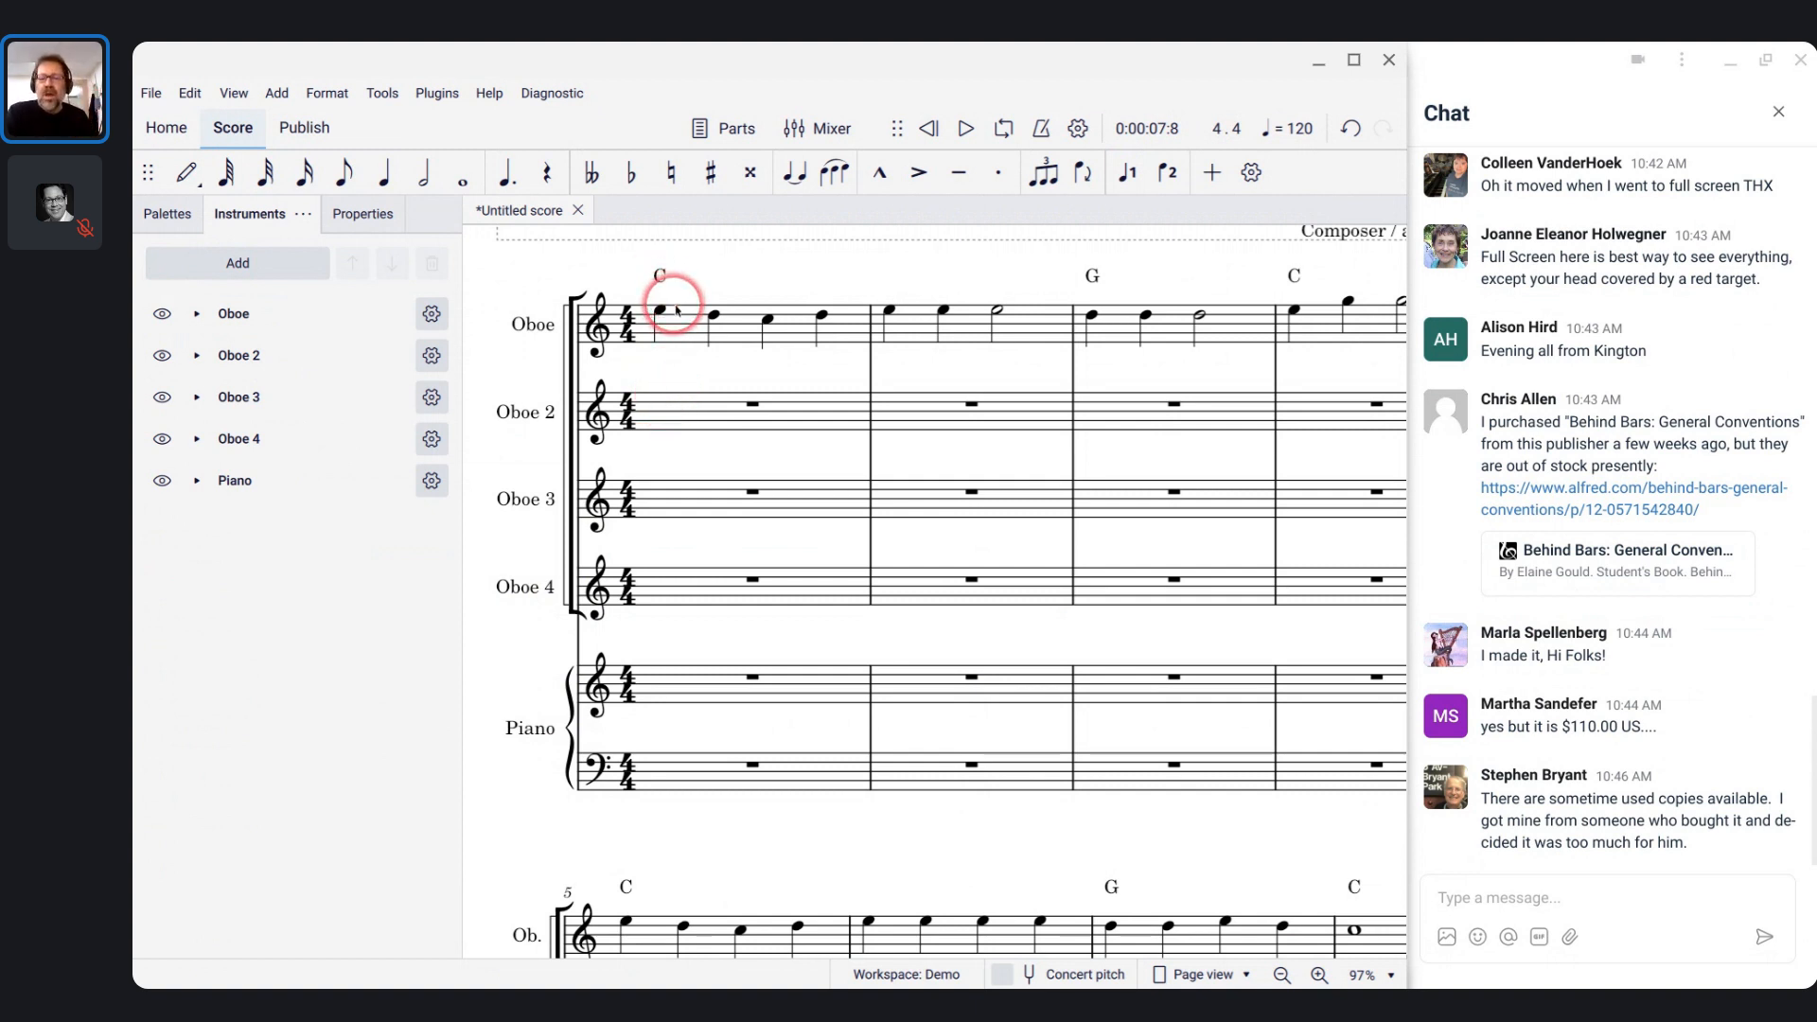
{"action": "mouse_move", "coordinate": [927, 972]}
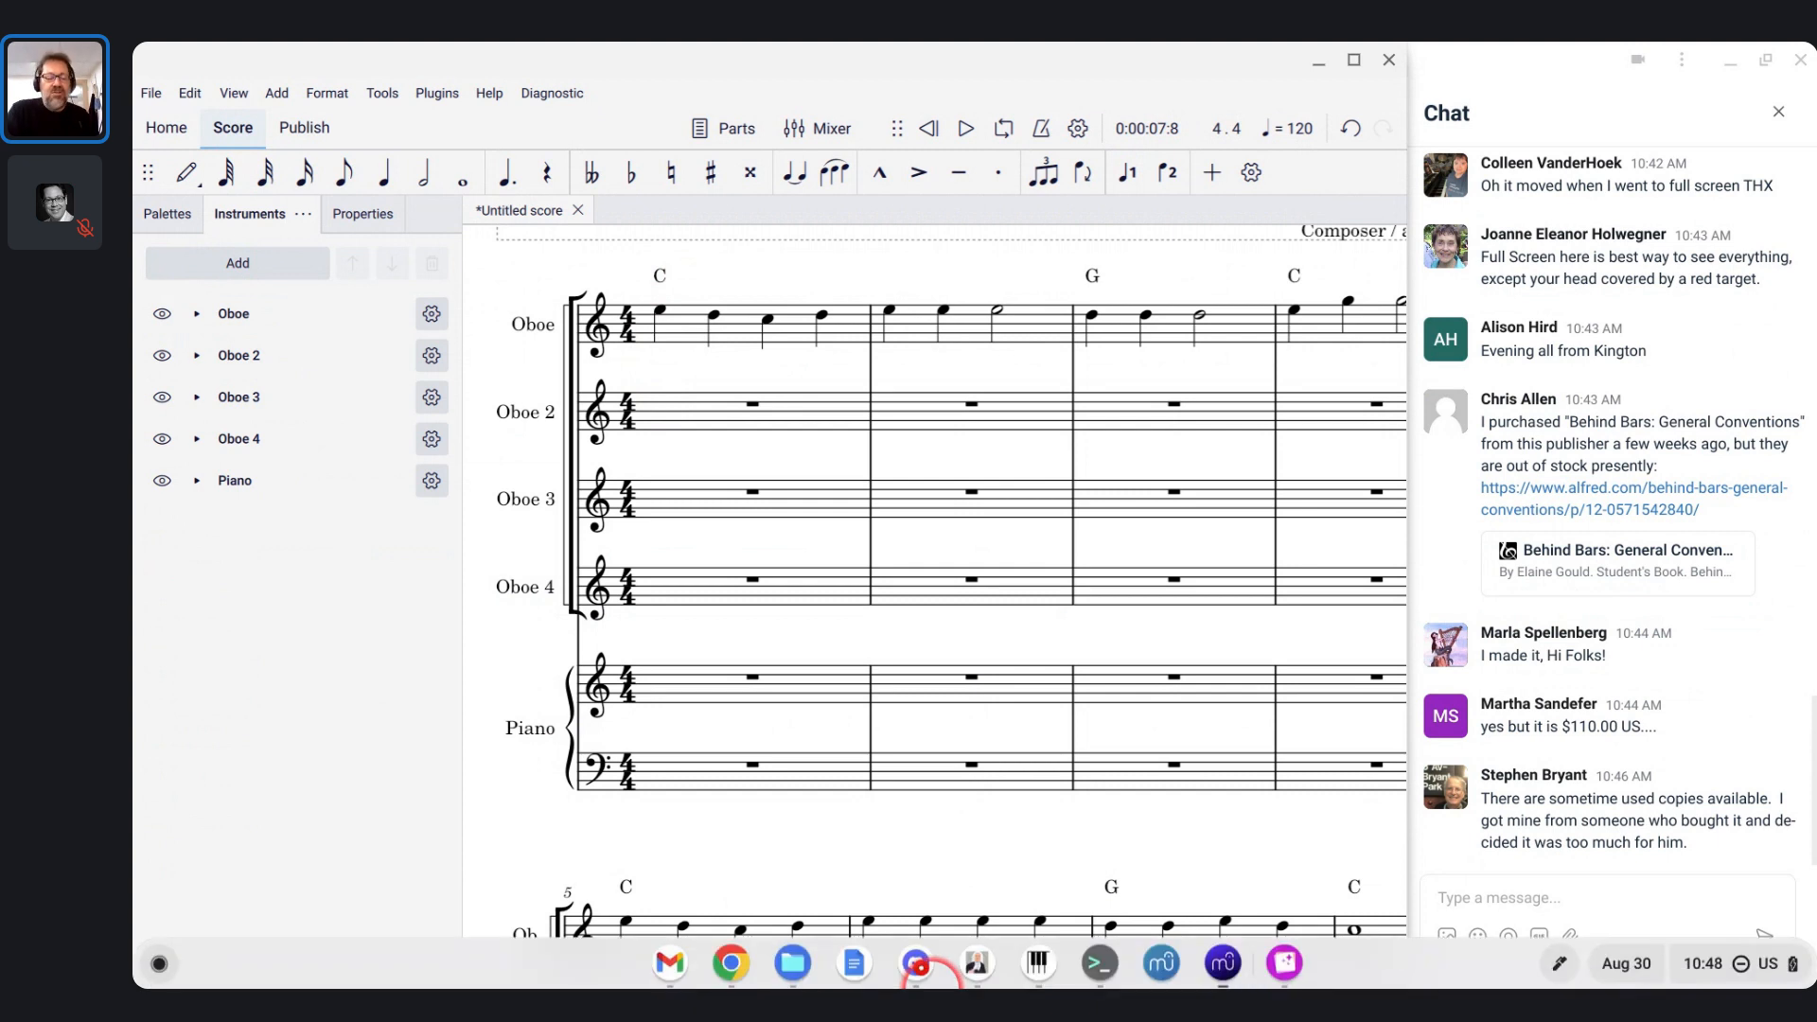
- Mute the Chords.Oboe channel in the mixer and play the score from measure 1, stopping in measure 2
{"action": "key", "text": "F10"}
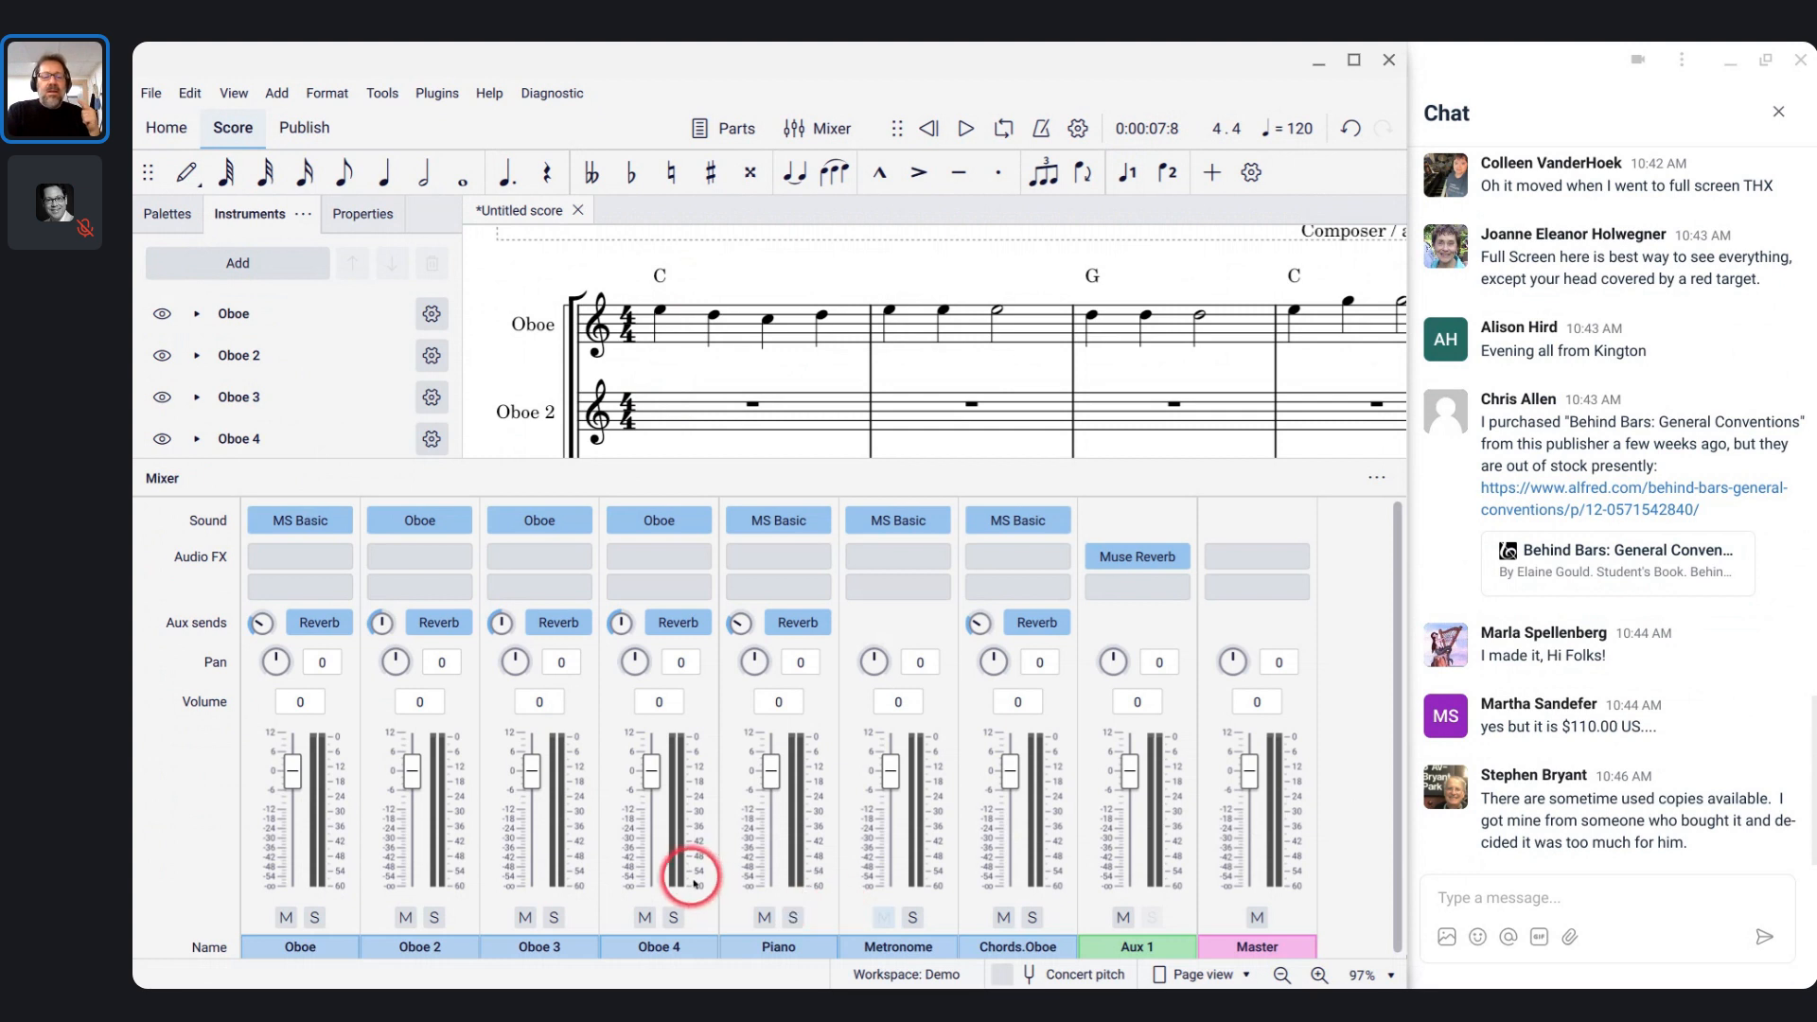
{"action": "left_click", "coordinate": [1003, 918]}
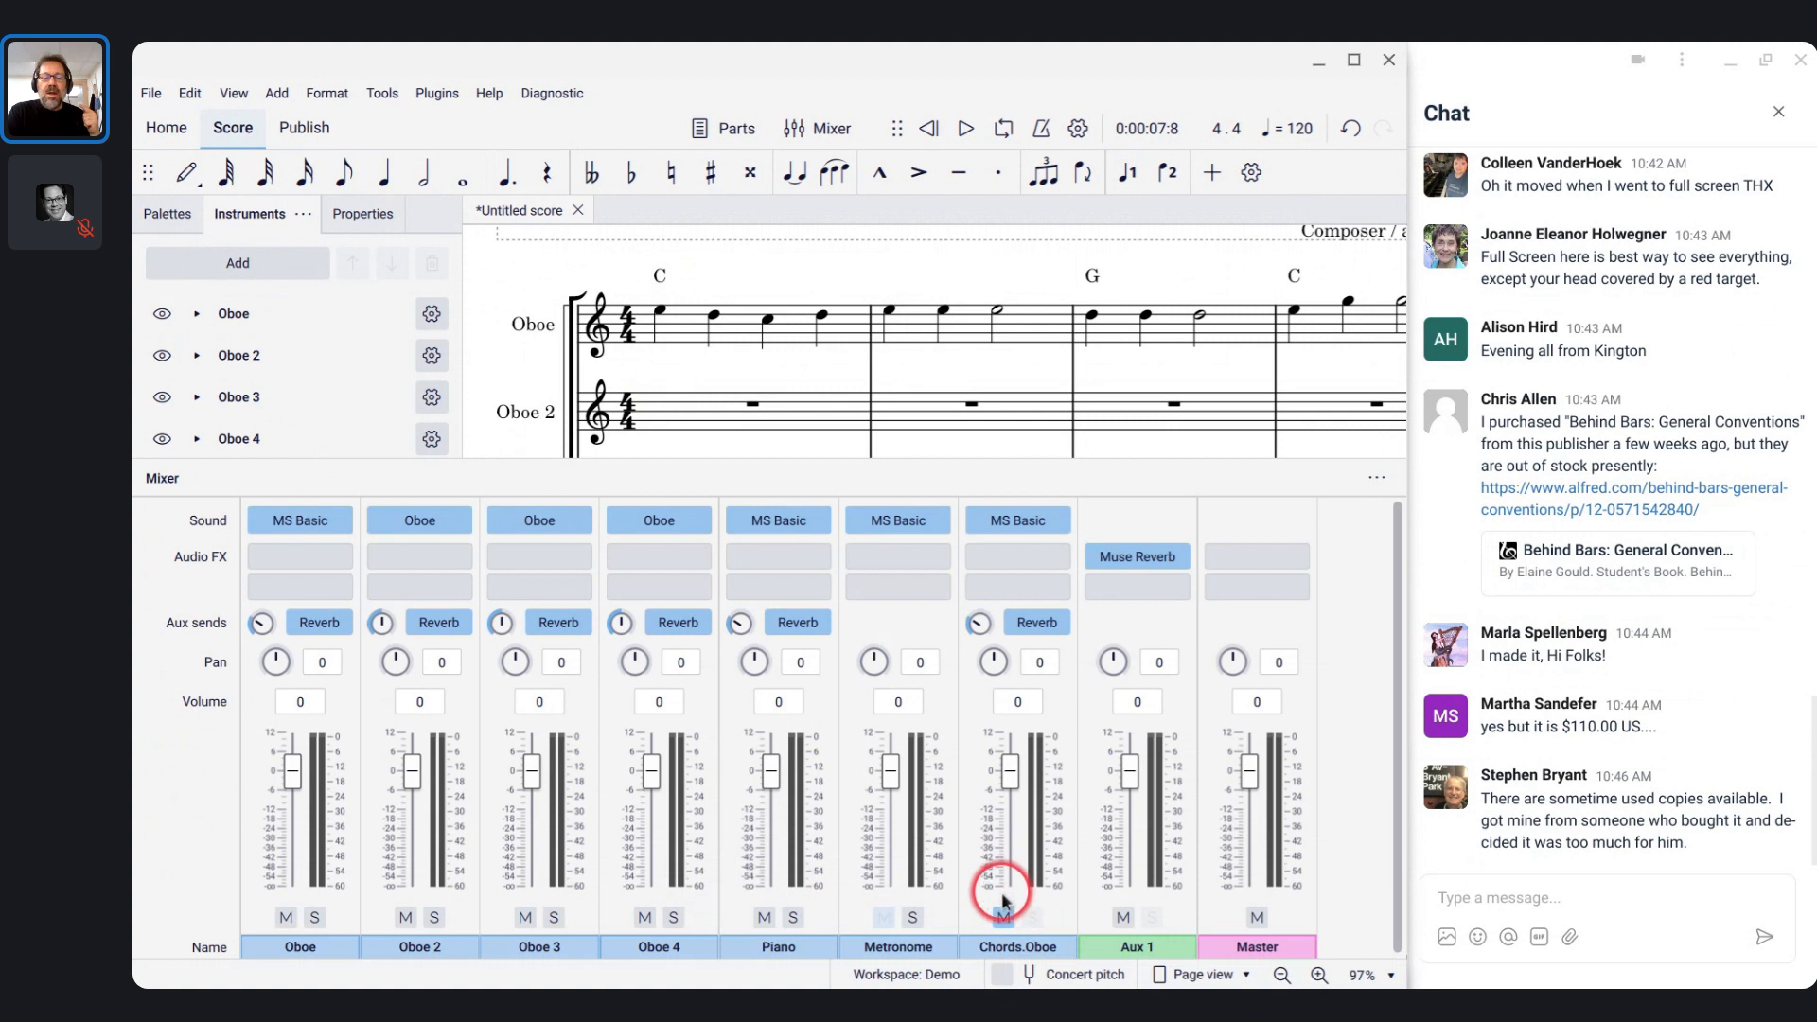
{"action": "left_click", "coordinate": [625, 320]}
{"action": "key", "text": "space"}
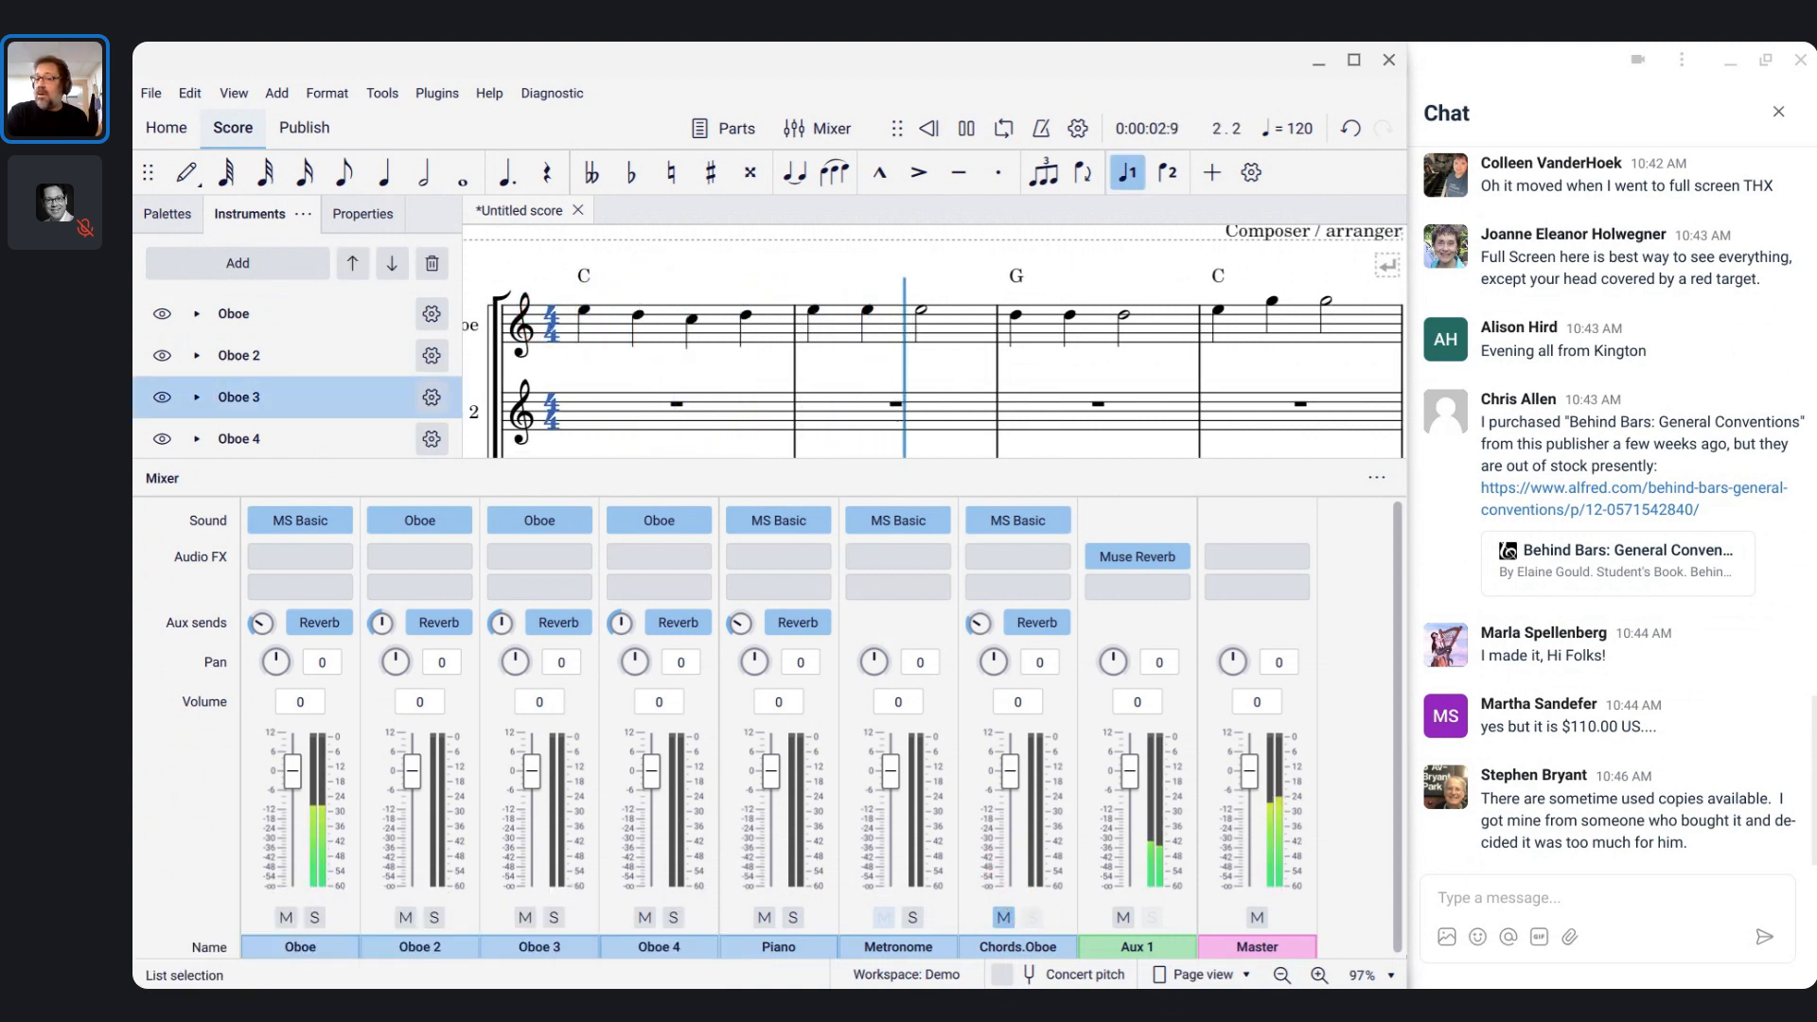
{"action": "key", "text": "space"}
{"action": "scroll", "coordinate": [625, 320], "scroll_direction": "down", "scroll_amount": 1}
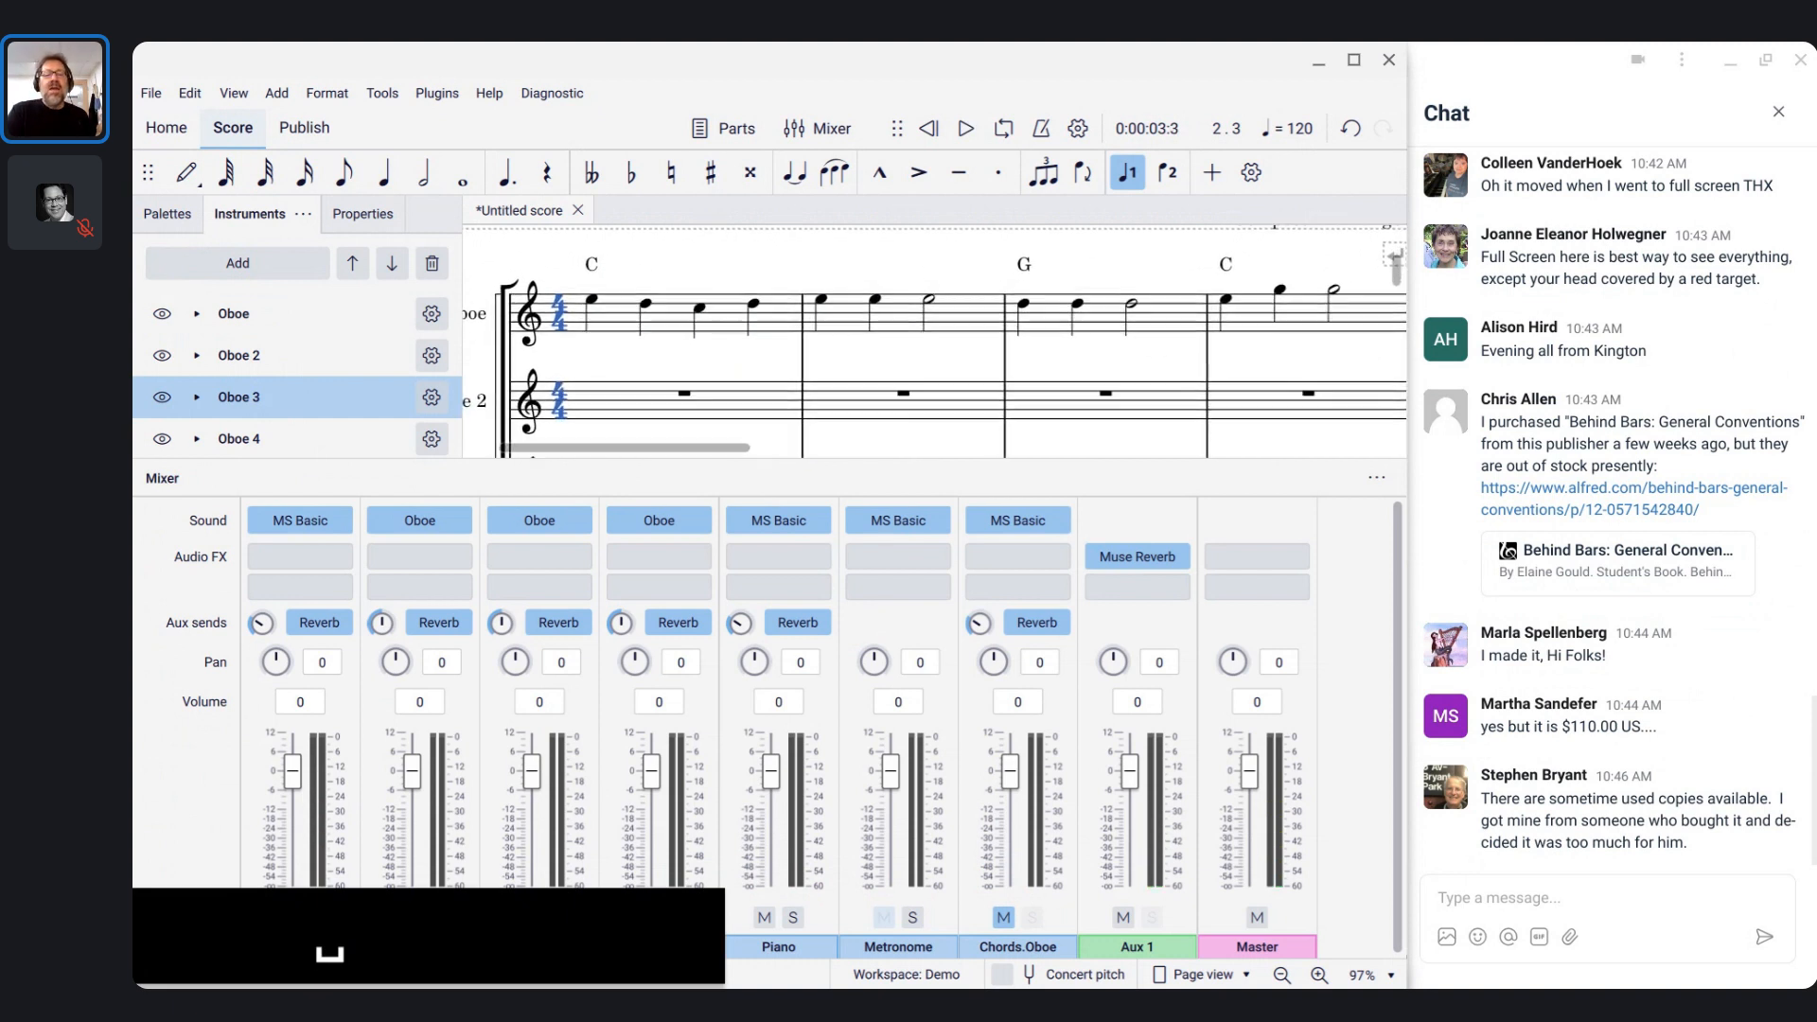
- Add the chord symbols C on beat 1 and F on beat 3 of measure 1 in the Oboe 2 staff
{"action": "left_click", "coordinate": [685, 386]}
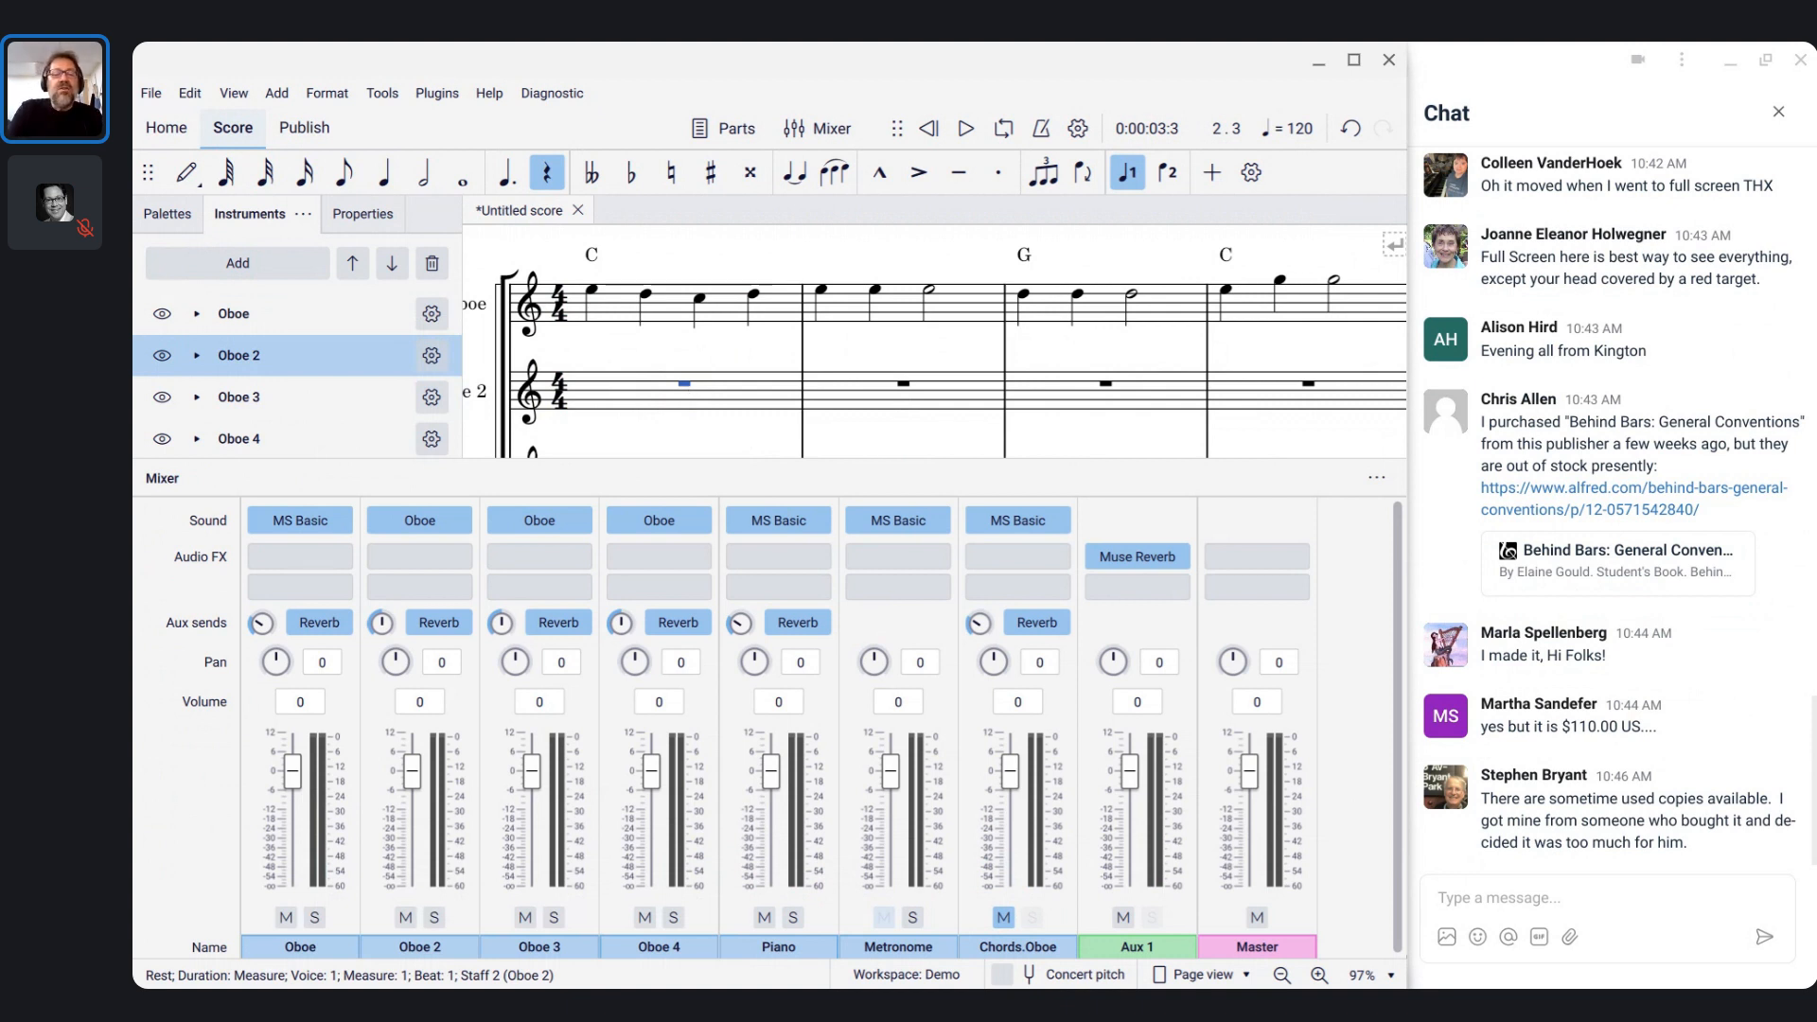
{"action": "key", "text": "ctrl+k"}
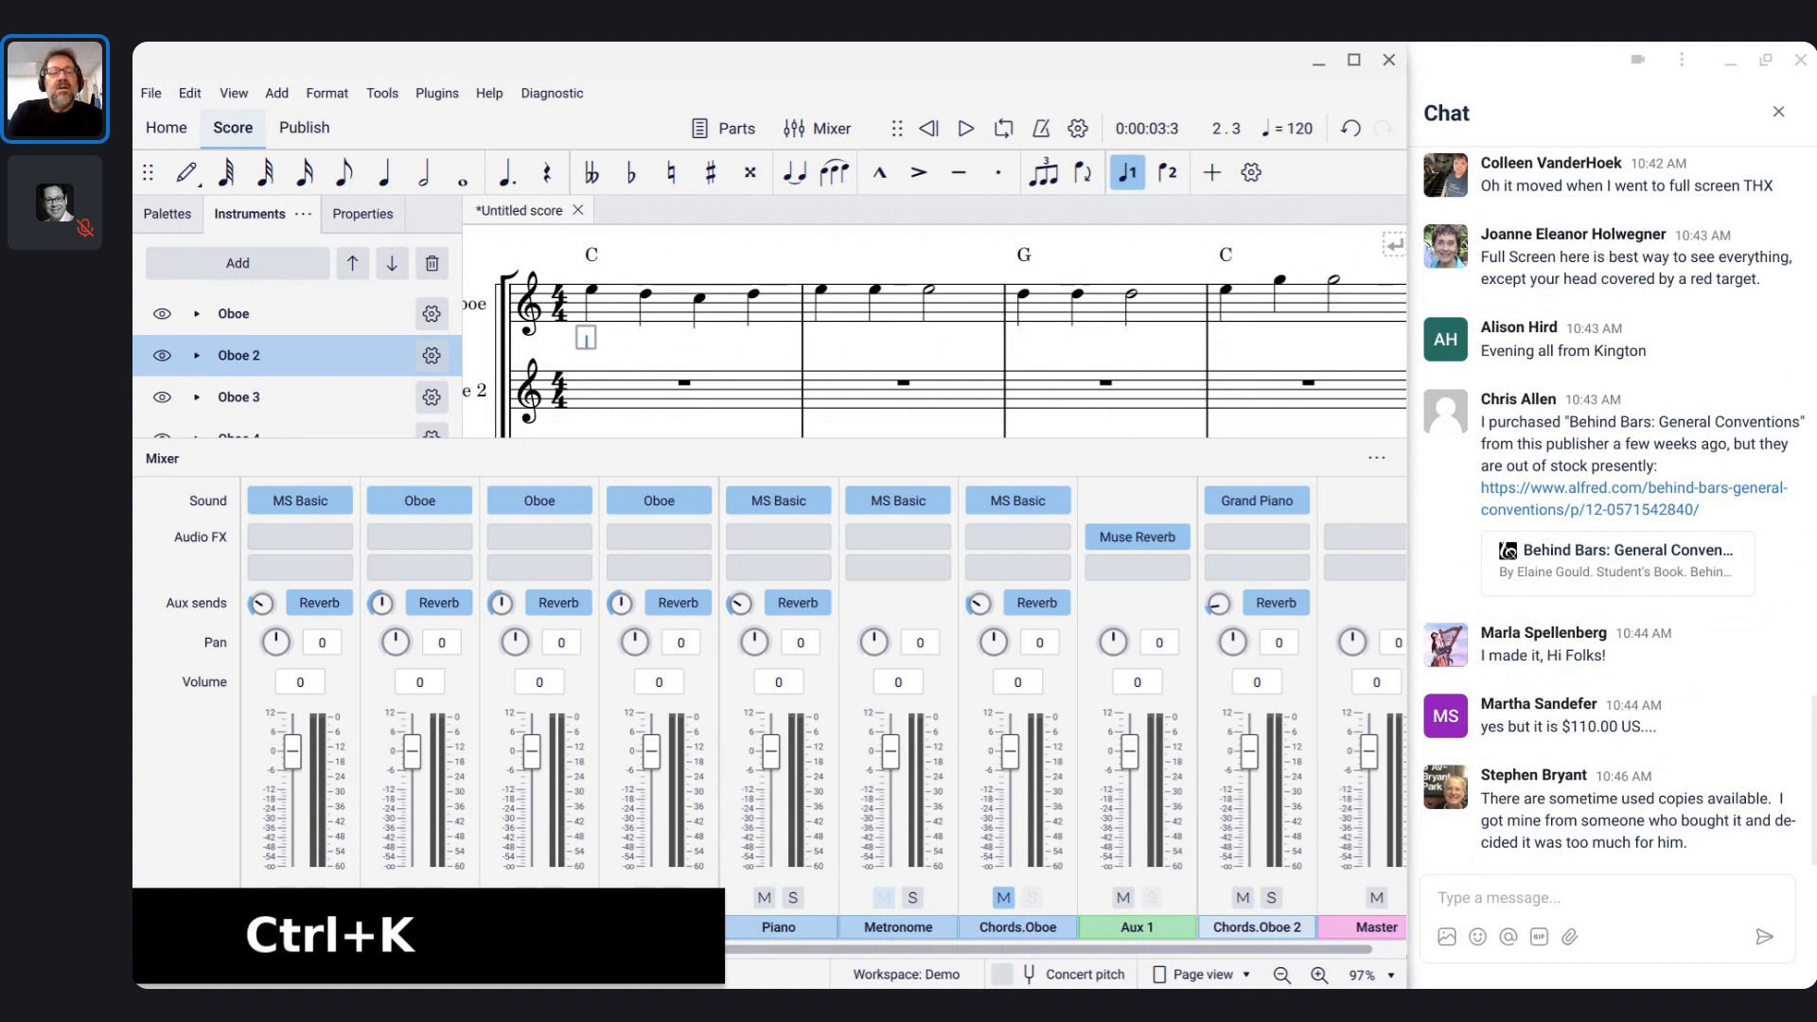
{"action": "type", "text": "C"}
{"action": "key", "text": "space"}
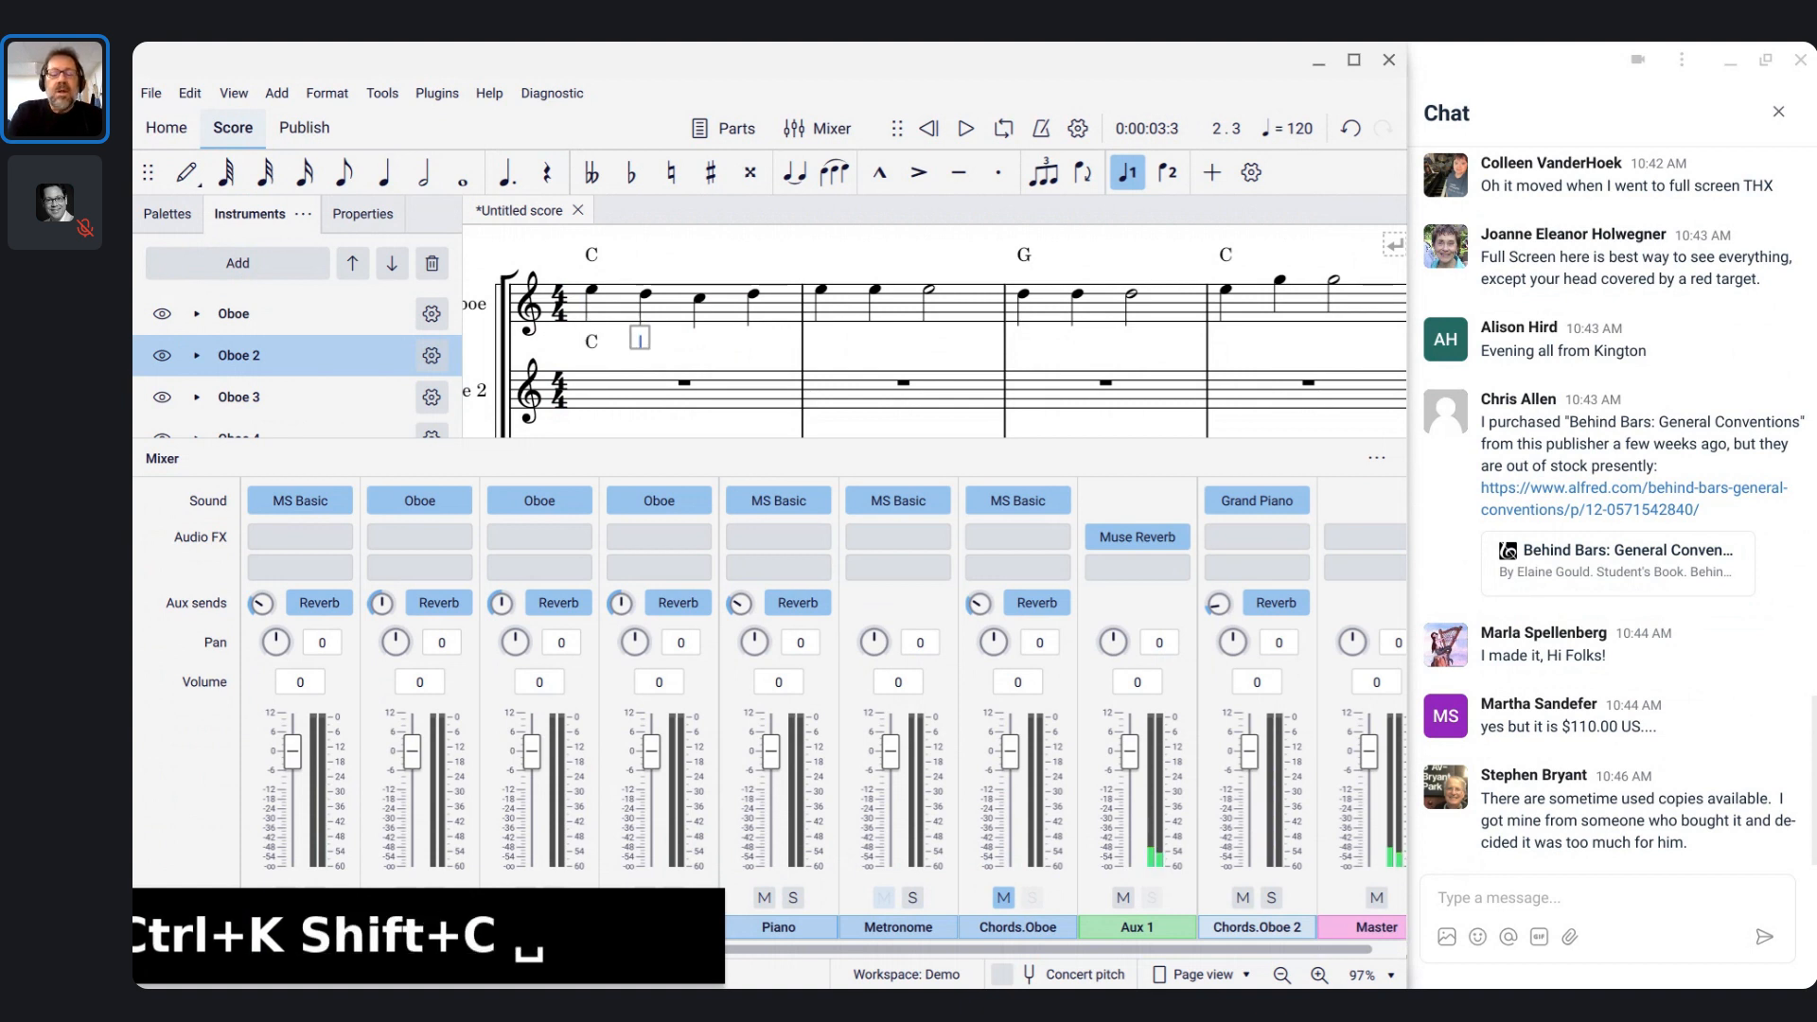
{"action": "key", "text": "space"}
{"action": "type", "text": "F"}
{"action": "key", "text": "space"}
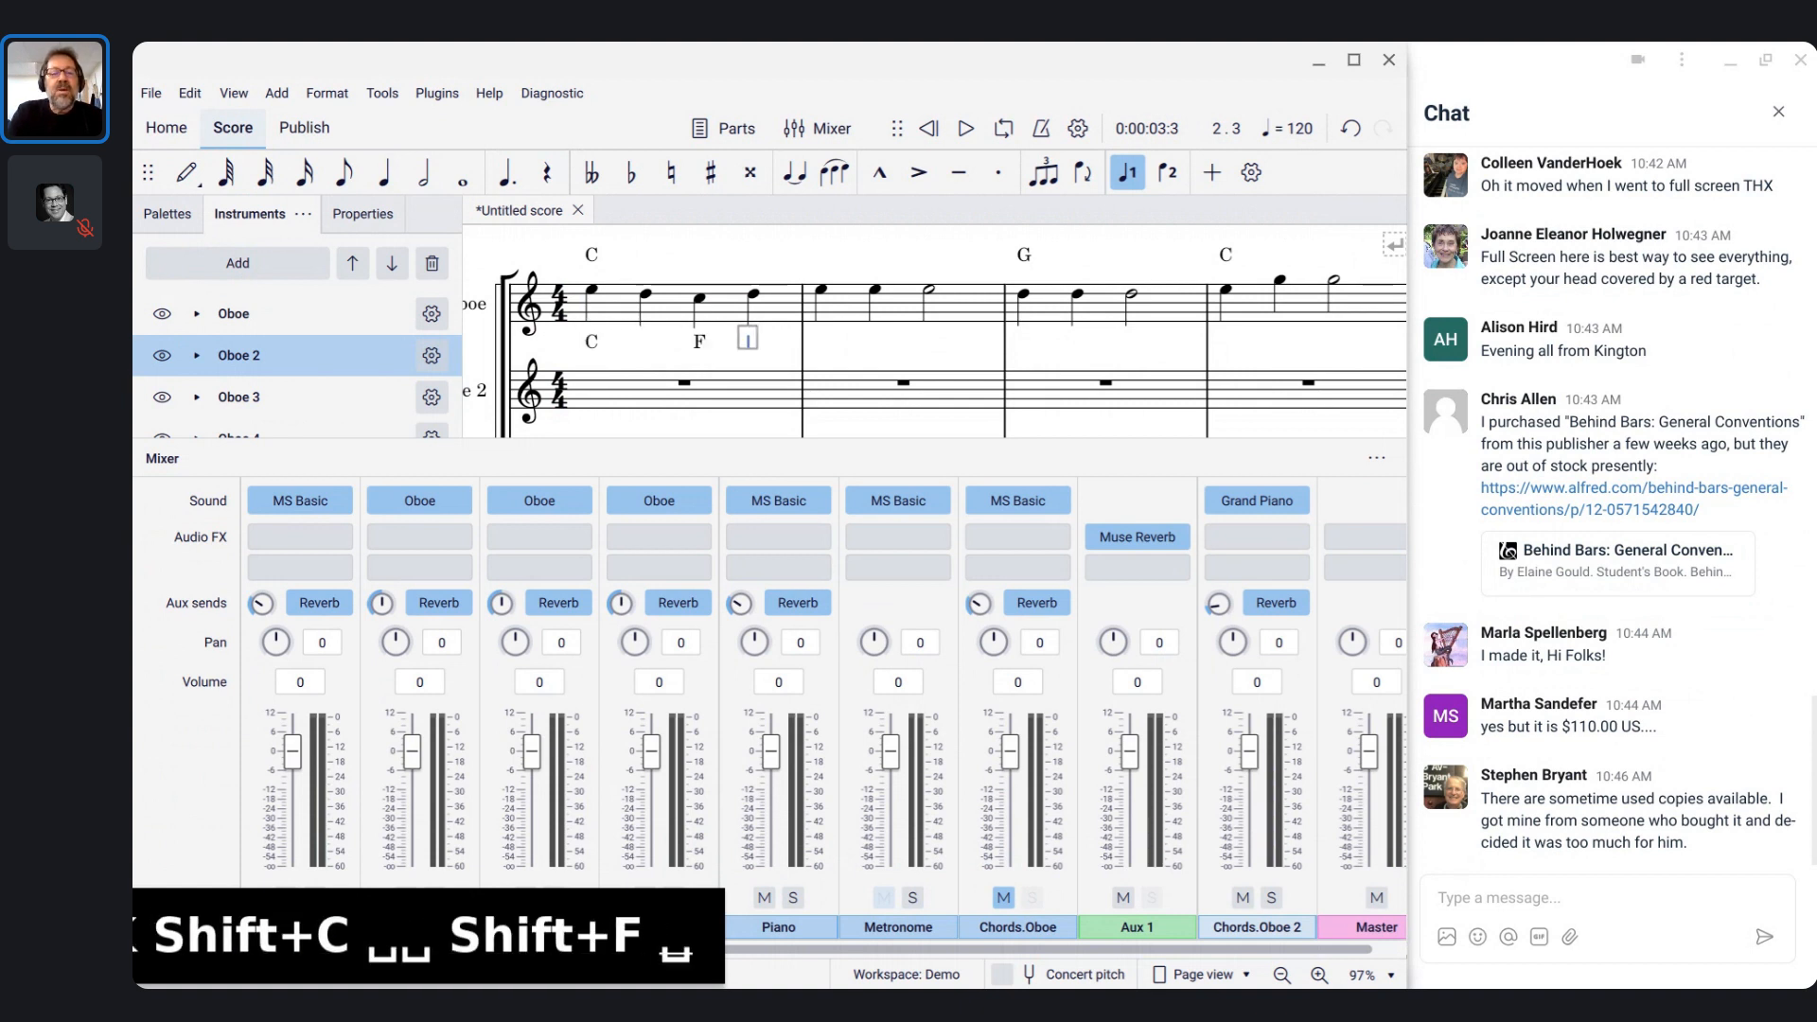
{"action": "key", "text": "space"}
- Enter the chord symbols Emi7 on beat 1 and A7 on beat 3 of measure 2 in the Oboe 2 staff
{"action": "type", "text": "Emi7"}
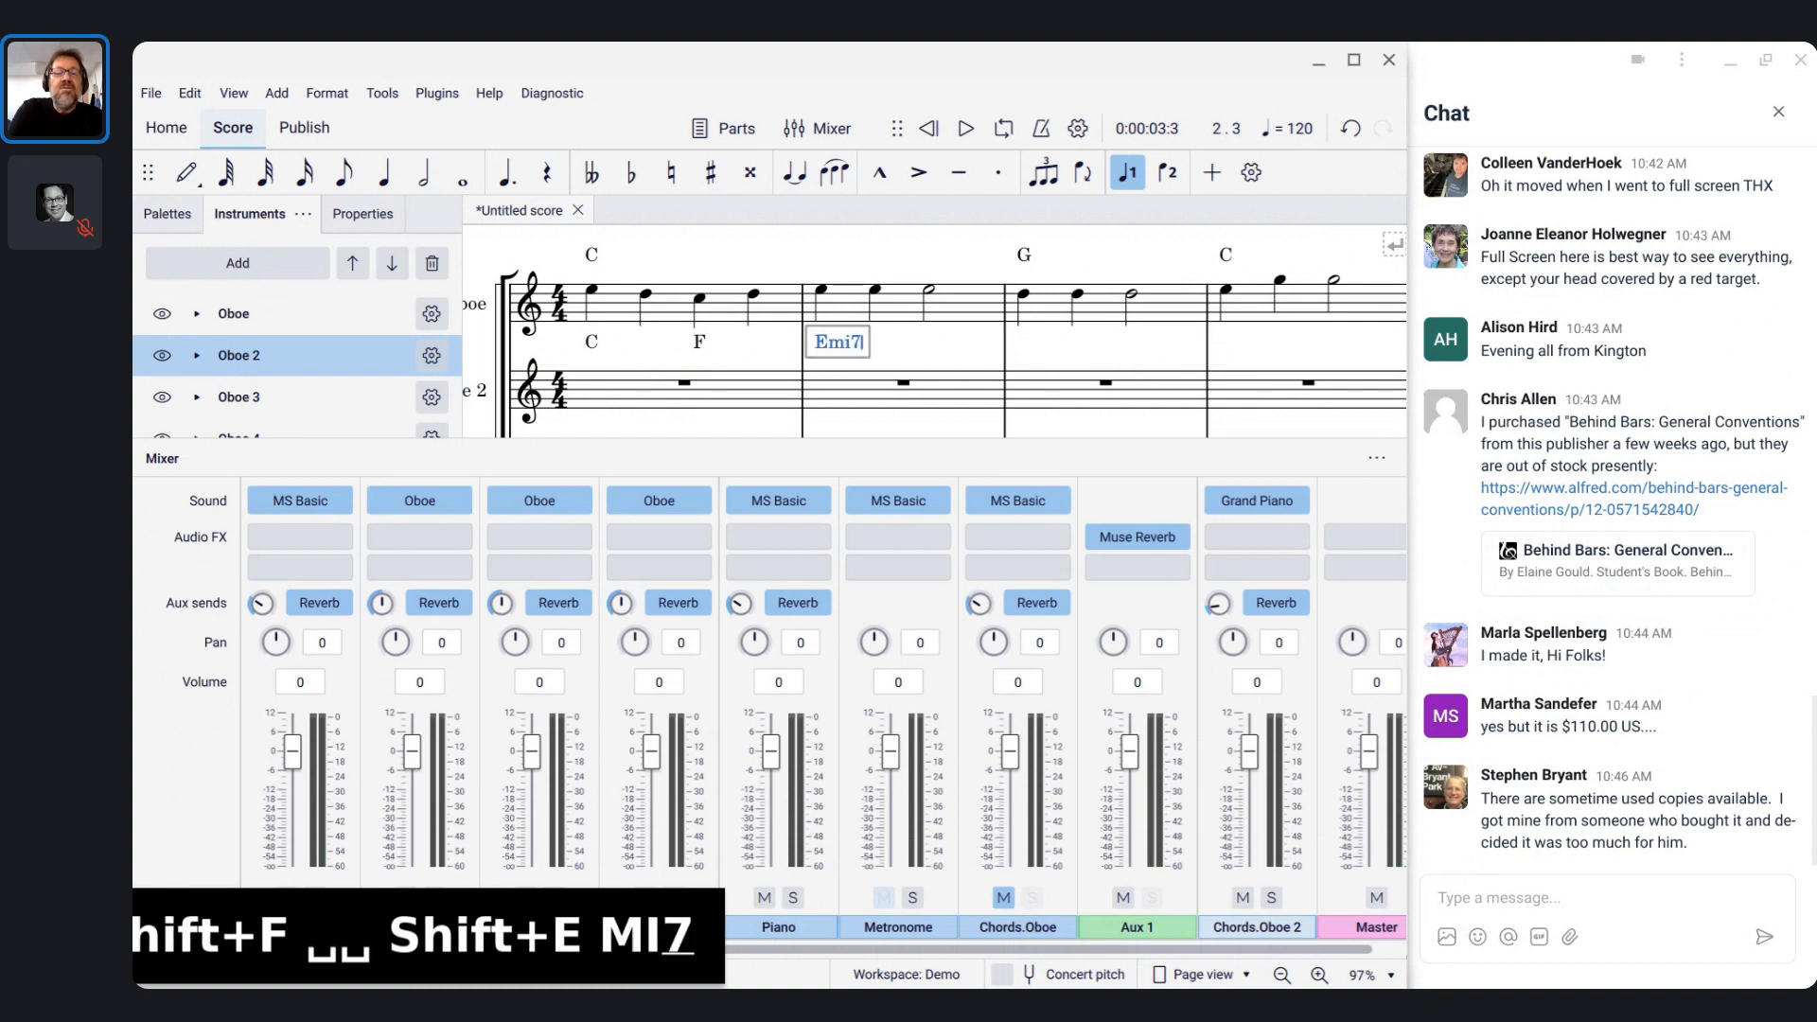
{"action": "key", "text": "space"}
{"action": "type", "text": "A7"}
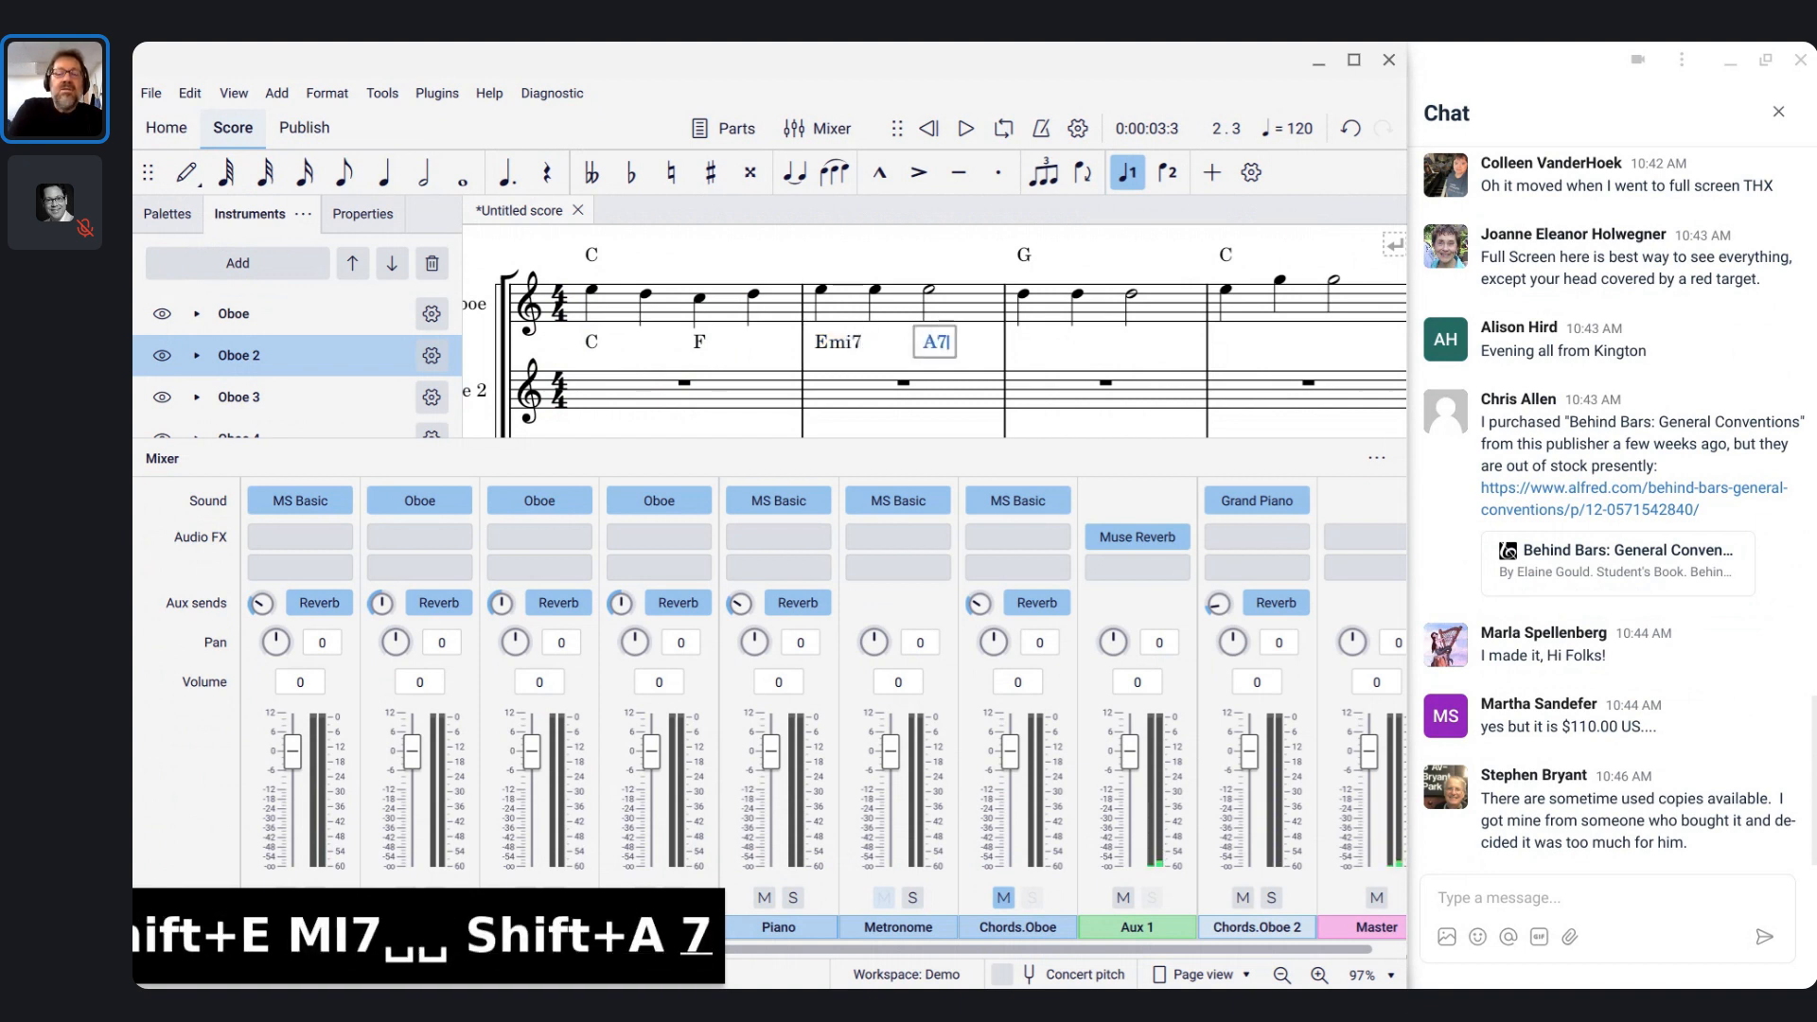
{"action": "key", "text": "space"}
{"action": "key", "text": "space"}
- Enter the chord symbols Dmi7 on beat 1 and G7 on beat 3 of measure 3 in the Oboe 2 staff
{"action": "type", "text": "Dmi7"}
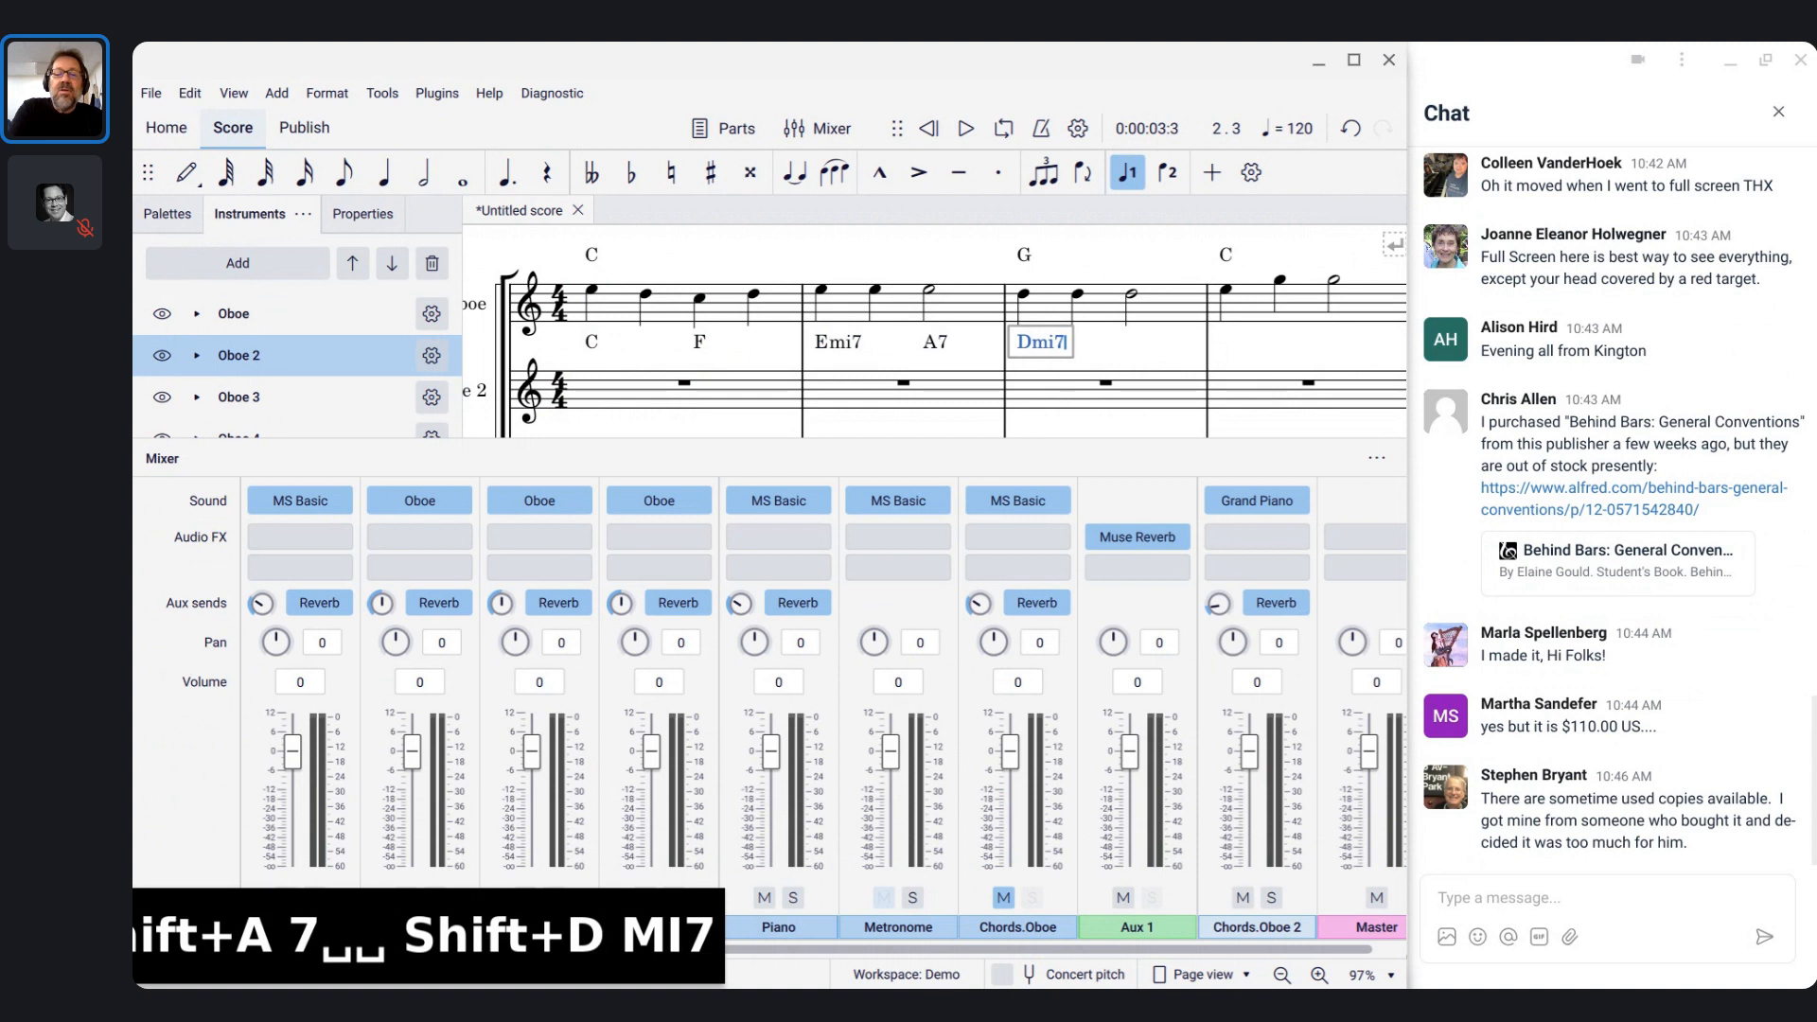
{"action": "key", "text": "space"}
{"action": "key", "text": "space"}
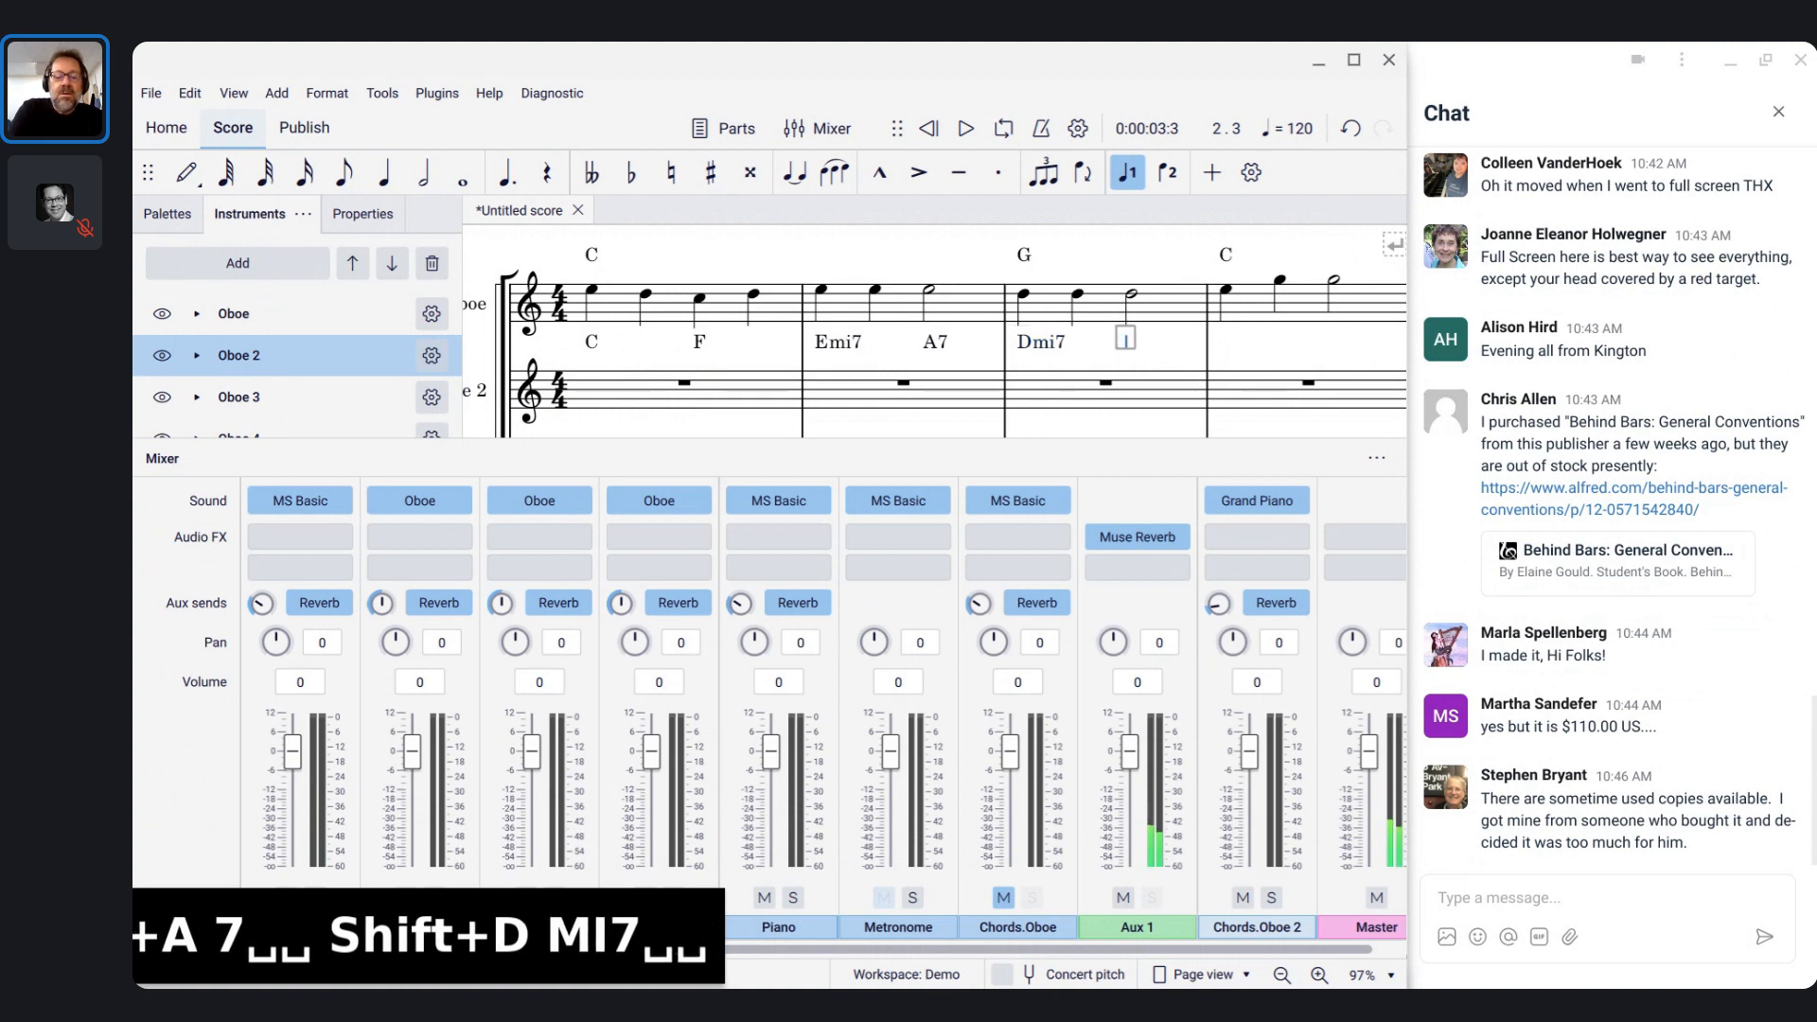
{"action": "type", "text": "G7"}
{"action": "key", "text": "space"}
{"action": "key", "text": "space"}
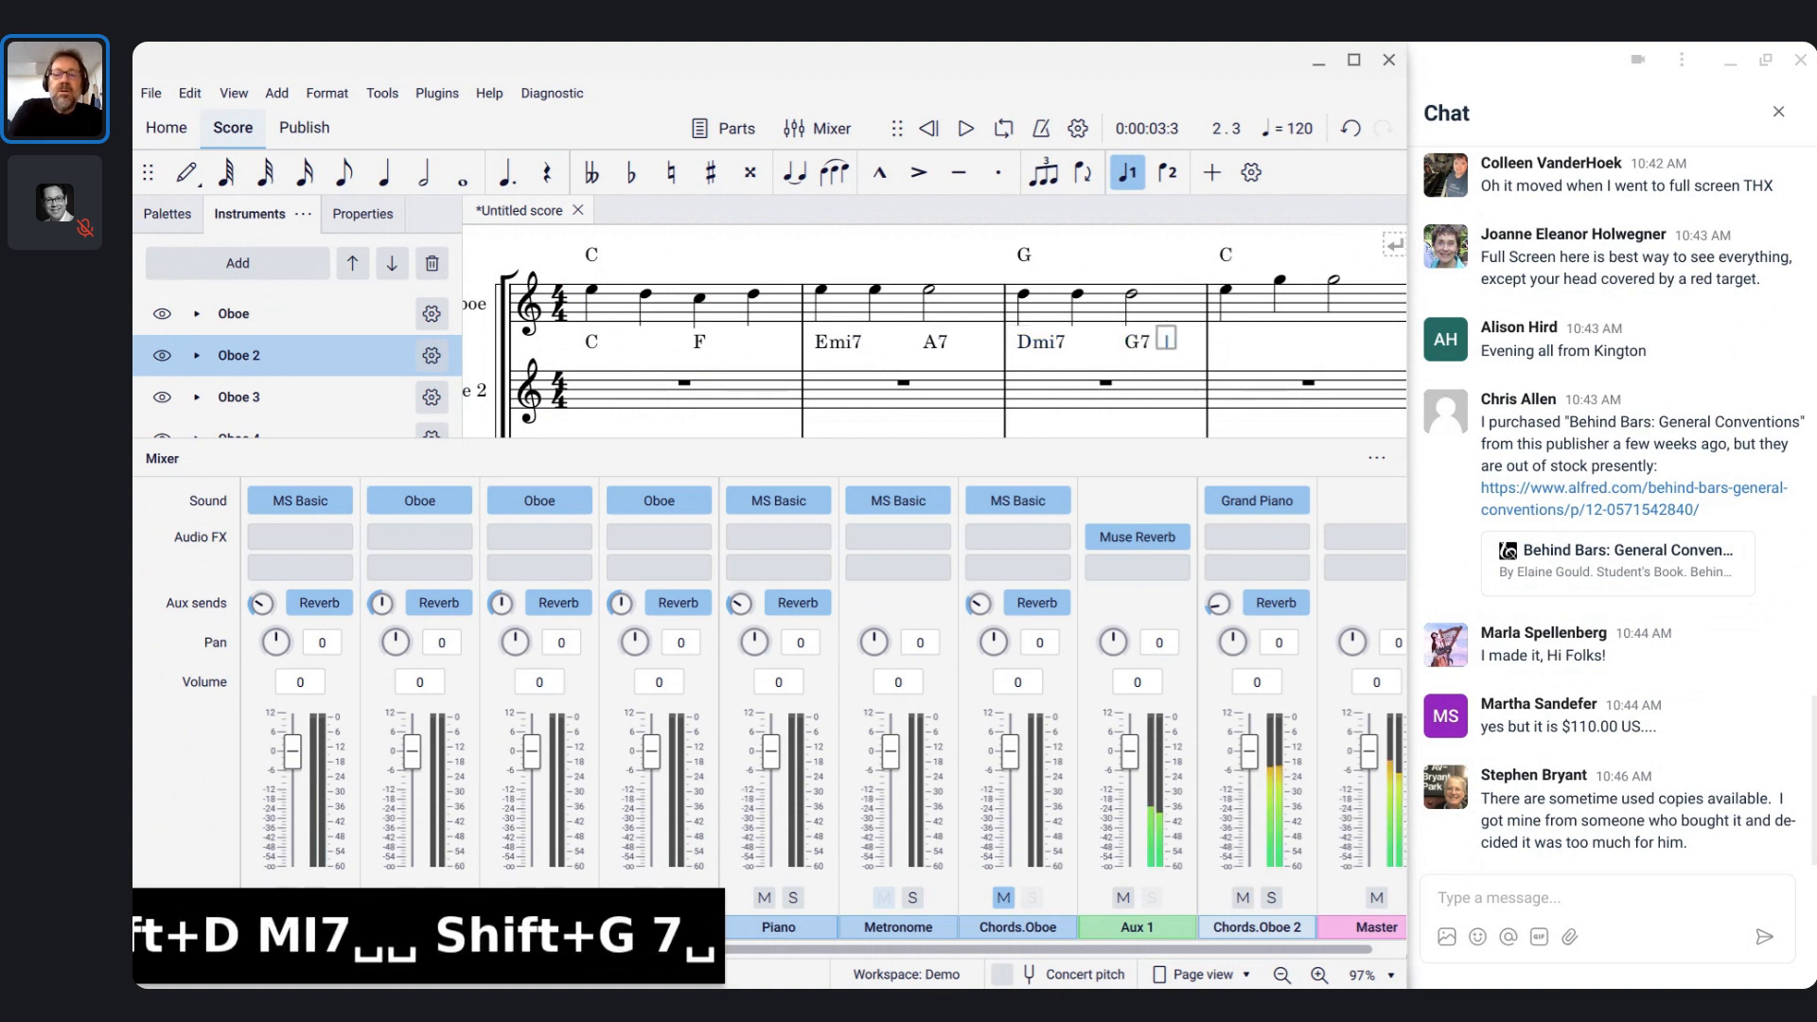
- Enter C on beat 1 and G7 on beat 3 of measure 4 in the Oboe 2 staff and finish chord entry
{"action": "type", "text": "C"}
{"action": "key", "text": "space"}
{"action": "key", "text": "space"}
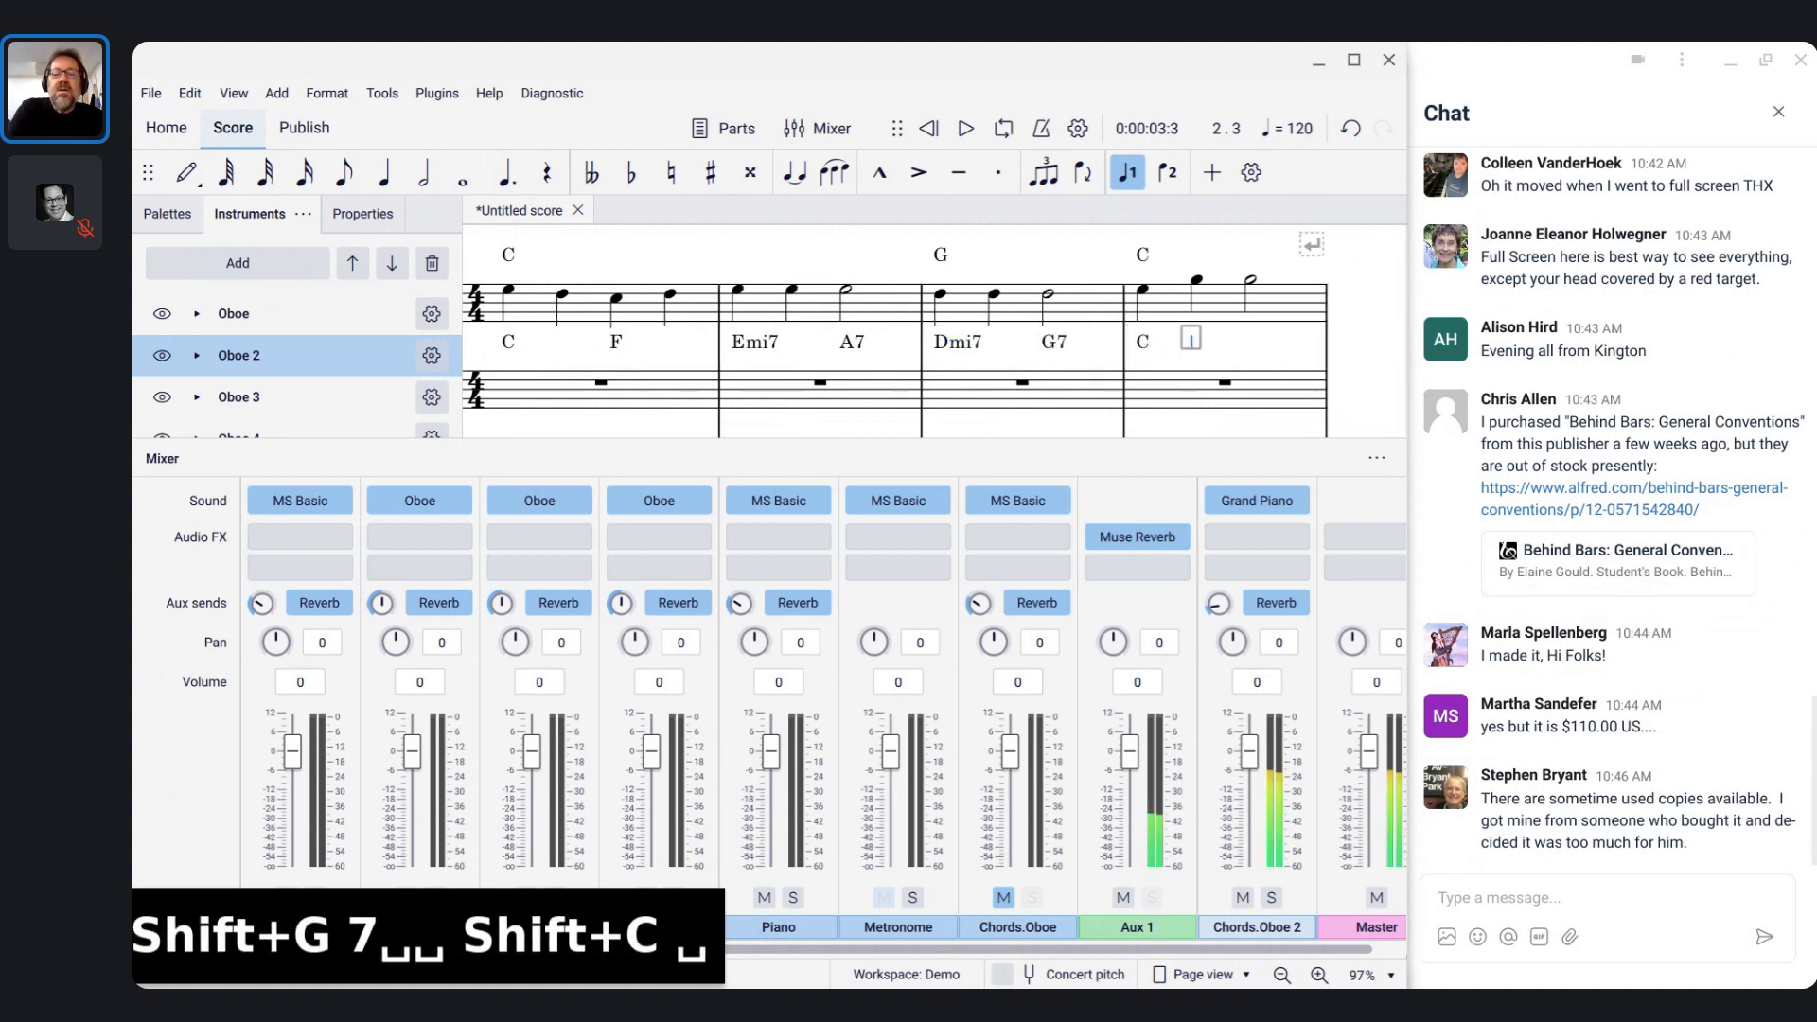
{"action": "type", "text": "G7"}
{"action": "key", "text": "Escape"}
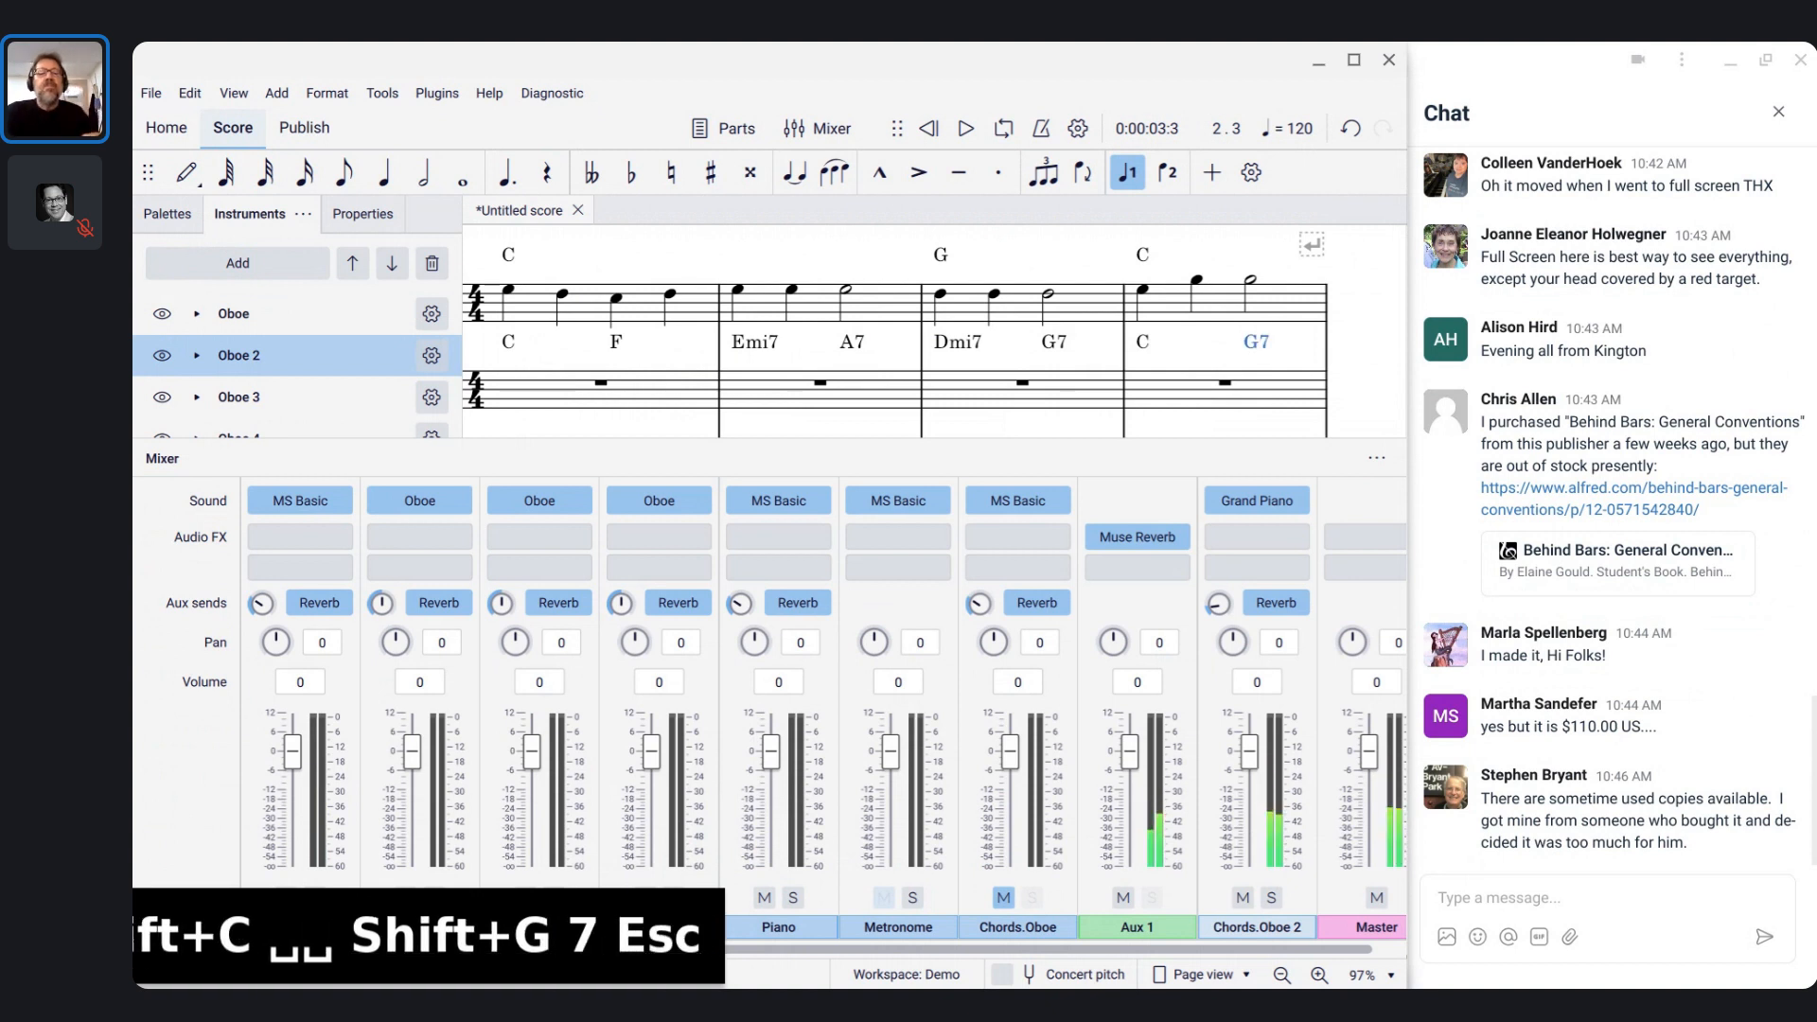
- Play the score from the Oboe clef in measure 1 and stop in measure 4
{"action": "left_click_drag", "start_coordinate": [814, 248], "coordinate": [926, 261]}
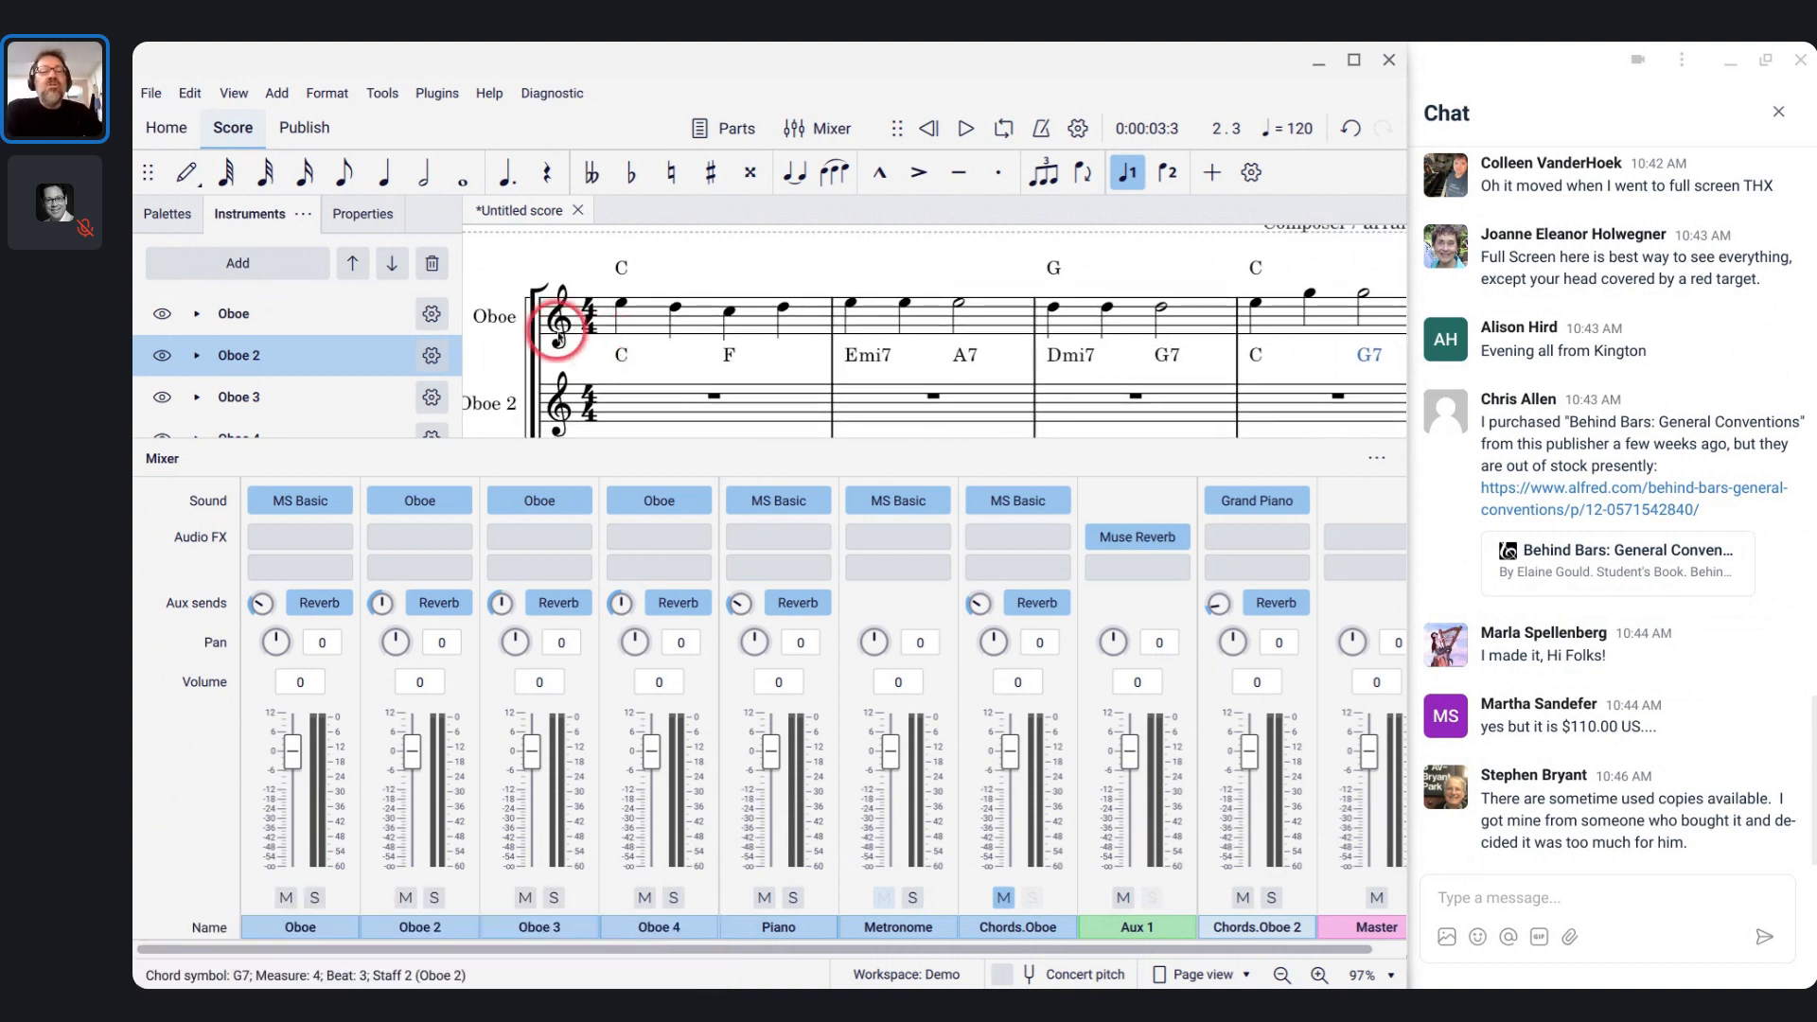
{"action": "left_click", "coordinate": [563, 327]}
{"action": "key", "text": "space"}
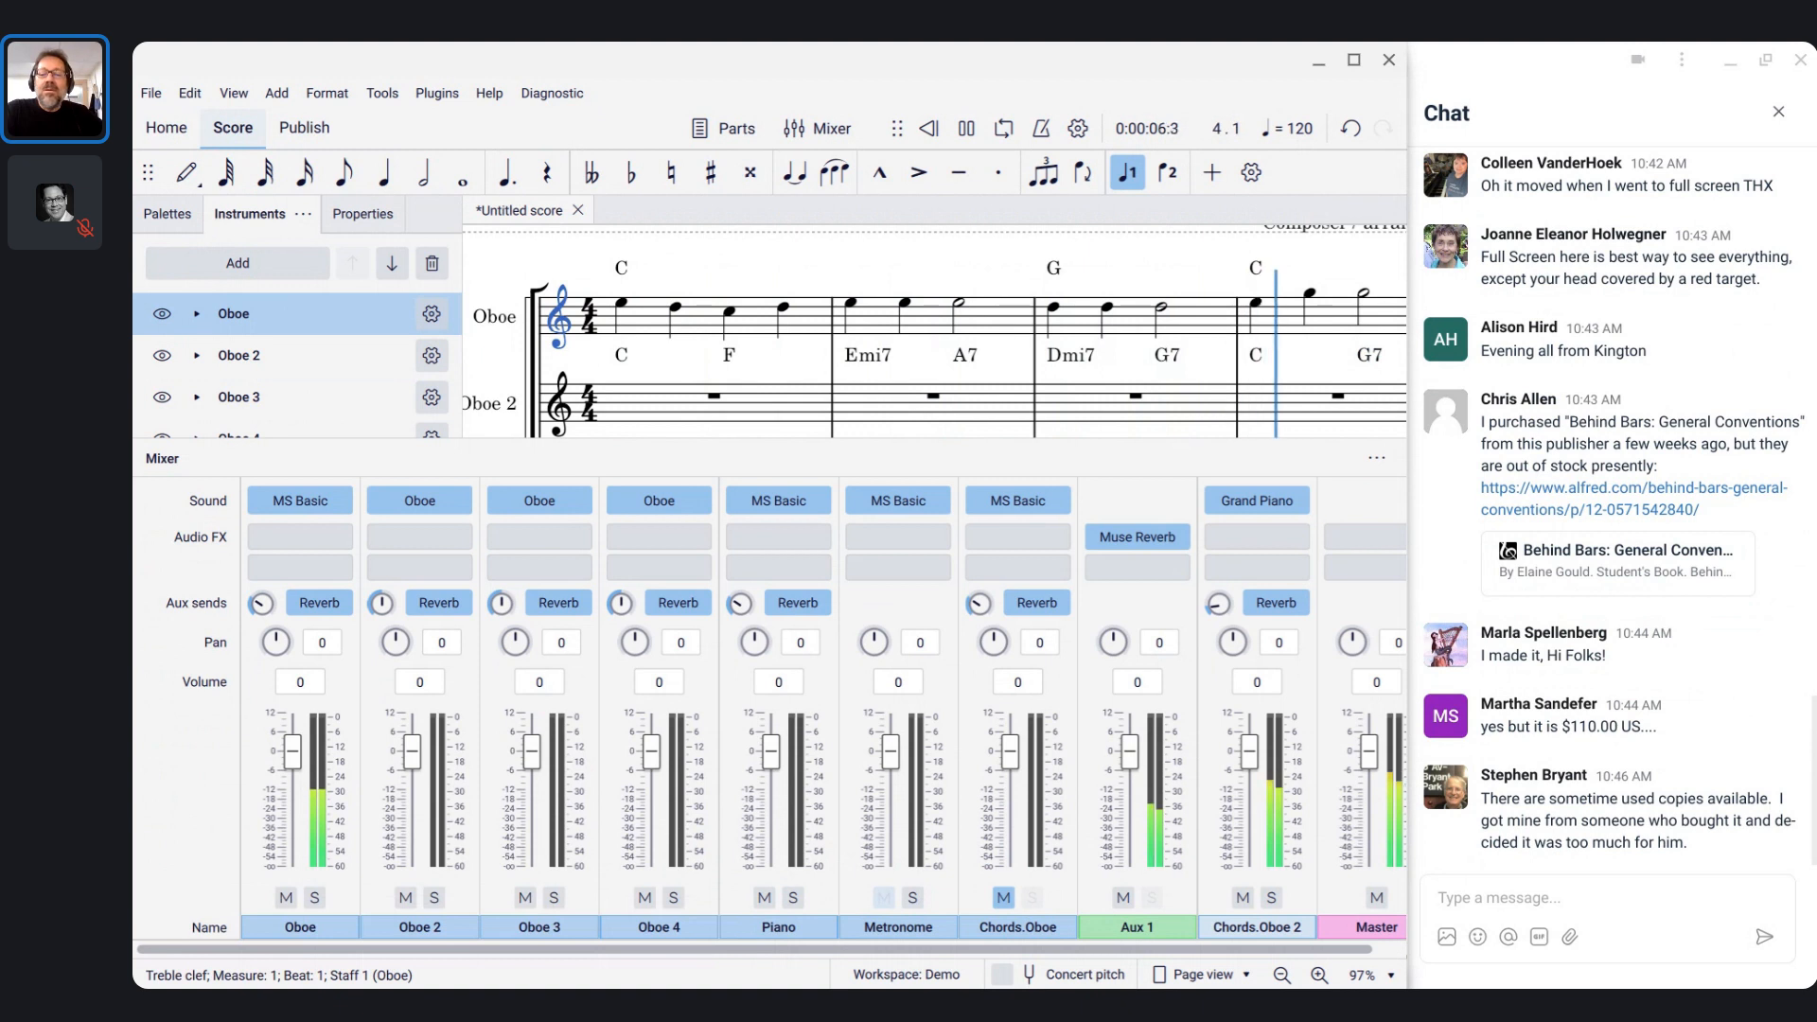
{"action": "key", "text": "space"}
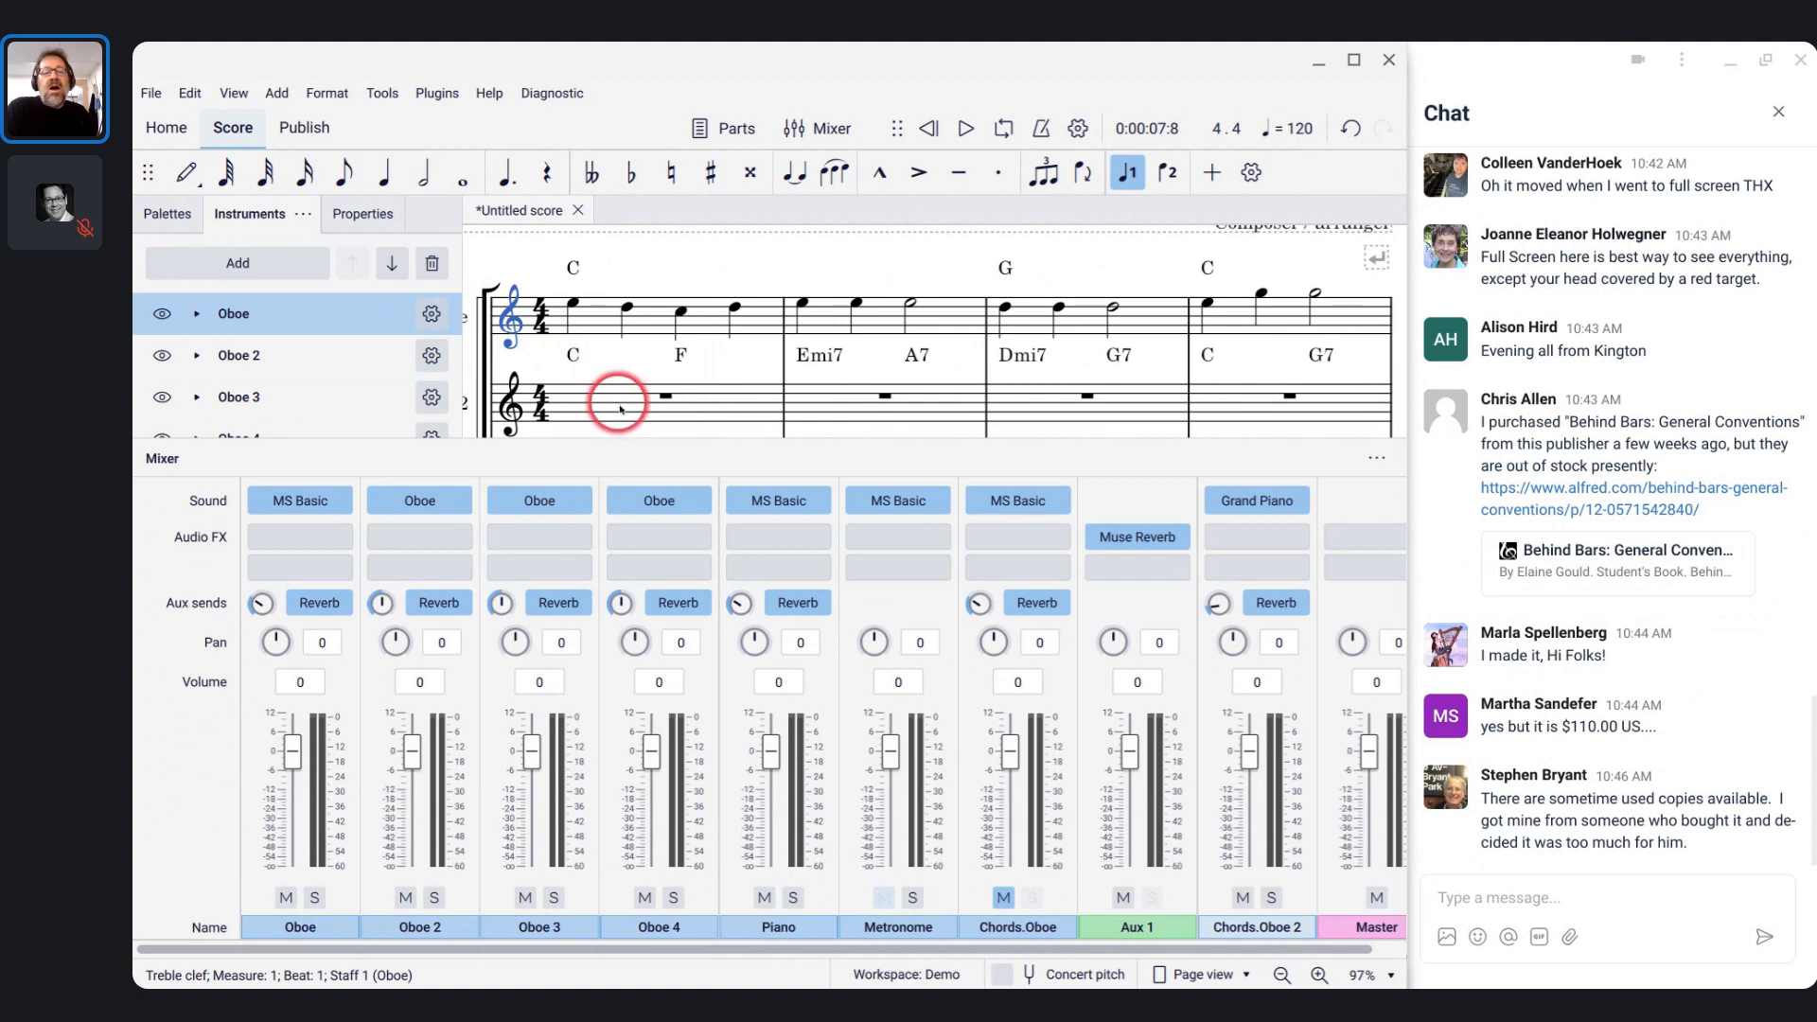
{"action": "left_click_drag", "start_coordinate": [551, 406], "coordinate": [622, 404]}
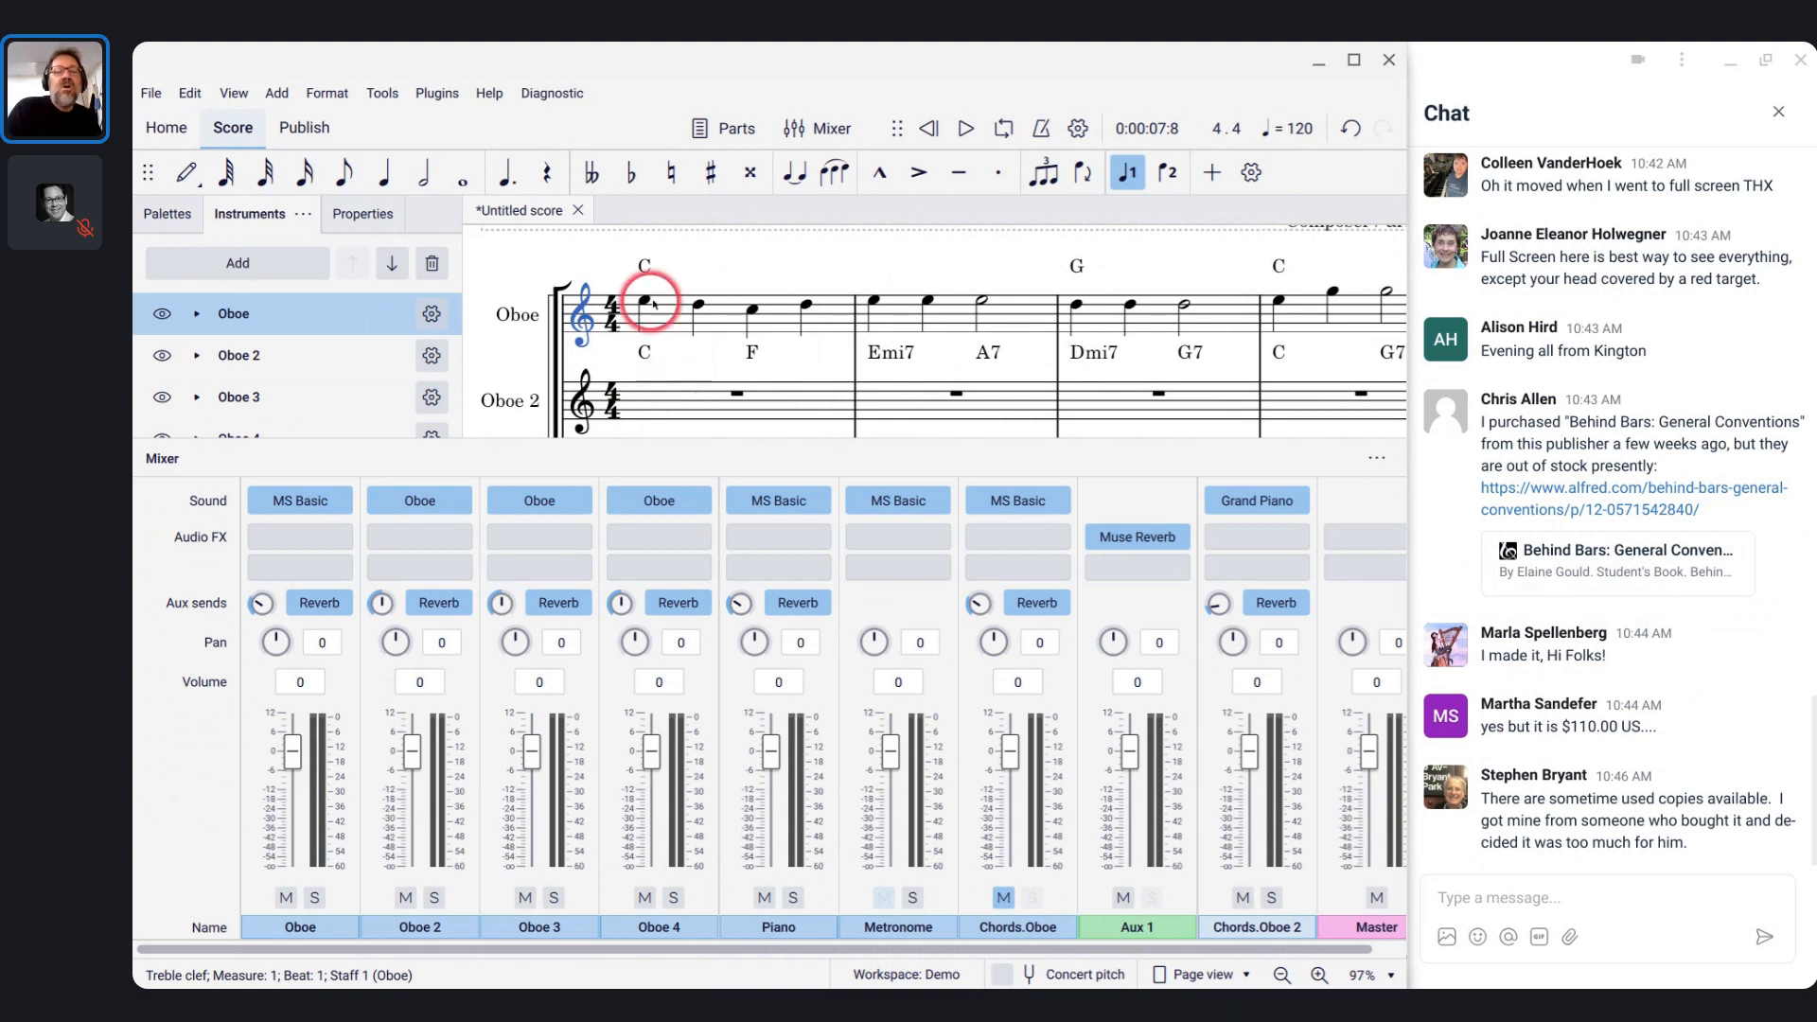
{"action": "scroll", "coordinate": [646, 273], "scroll_direction": "down", "scroll_amount": 1}
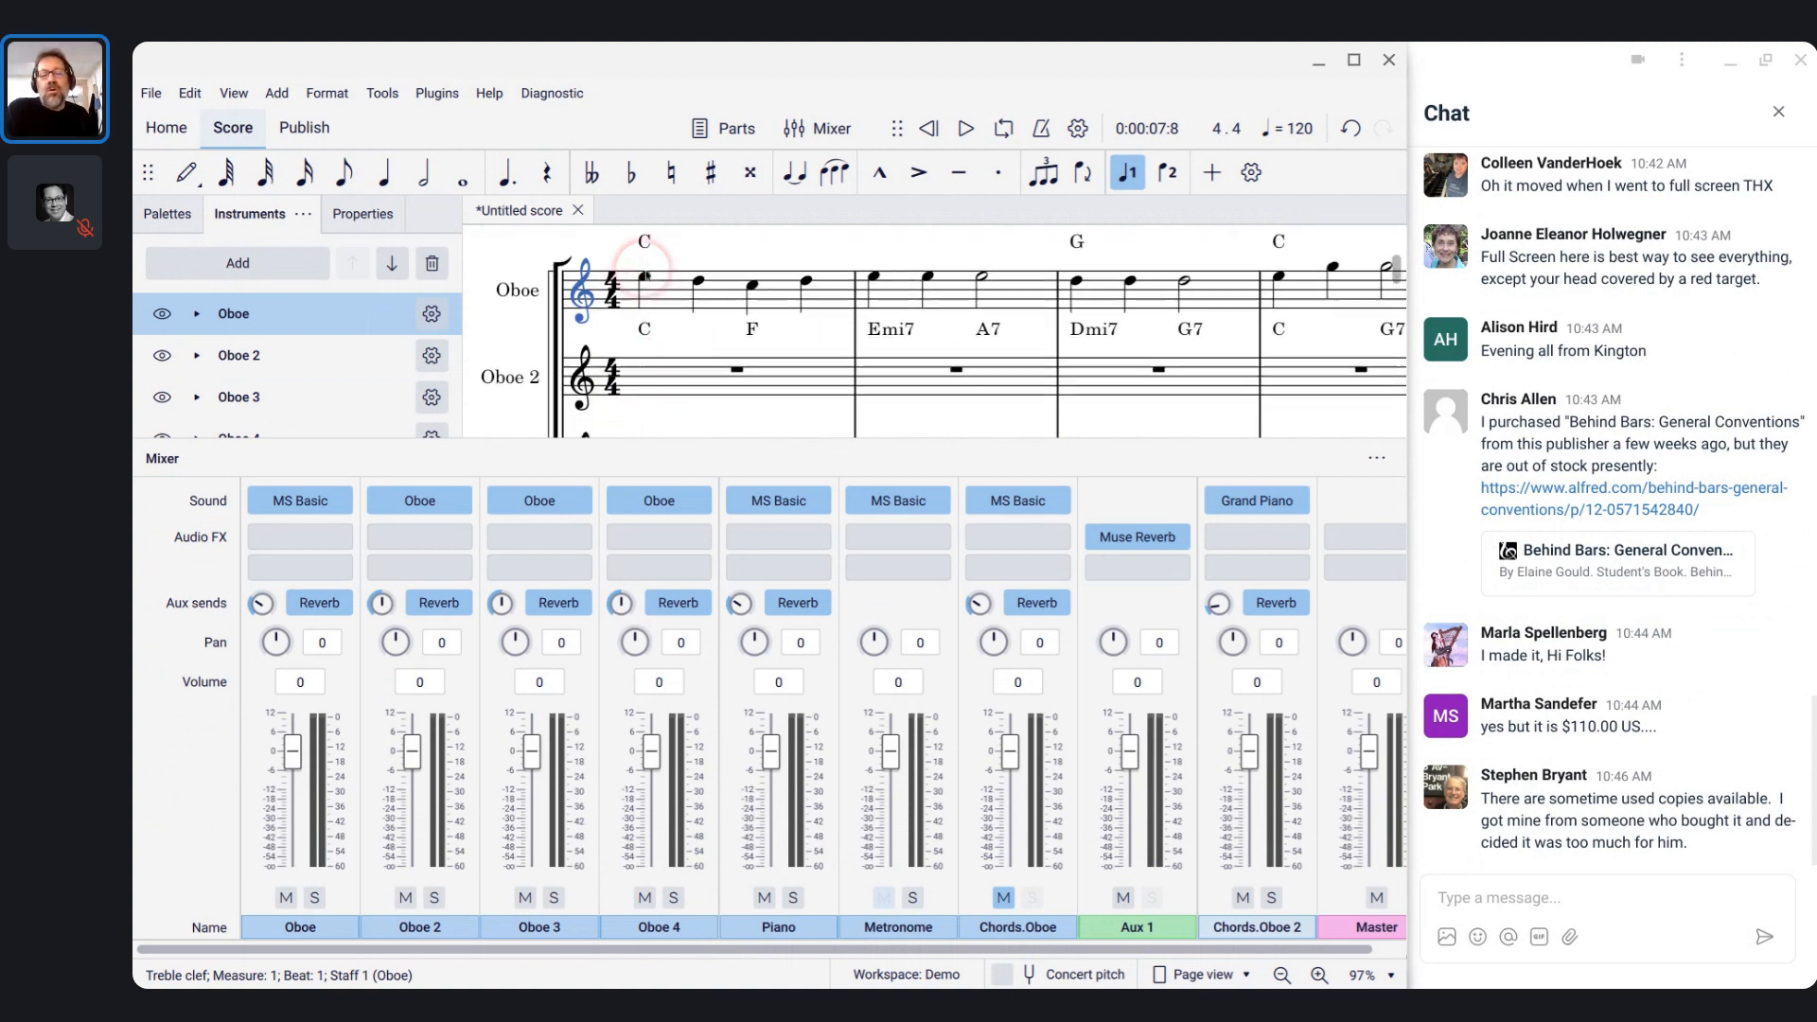
{"action": "scroll", "coordinate": [654, 404], "scroll_direction": "down", "scroll_amount": 2}
{"action": "left_click", "coordinate": [653, 404]}
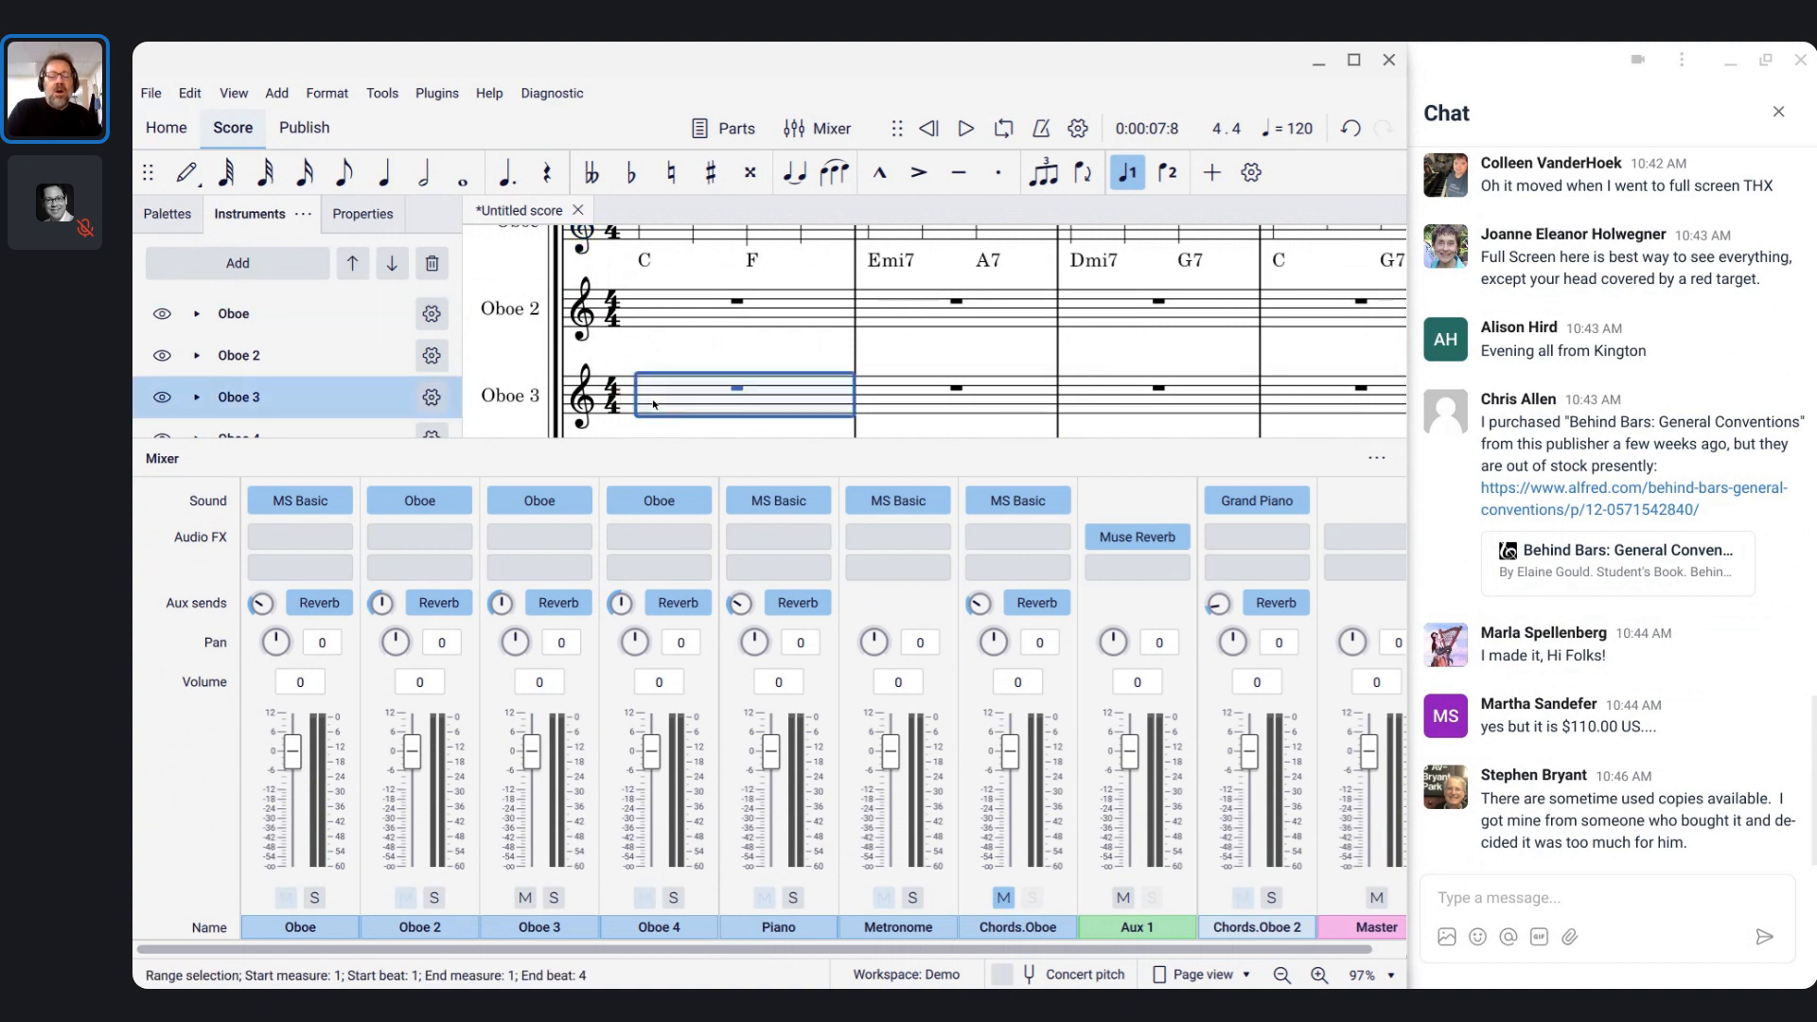
{"action": "key", "text": "ctrl+k"}
{"action": "key", "text": "k"}
{"action": "key", "text": "Escape"}
{"action": "key", "text": "Escape"}
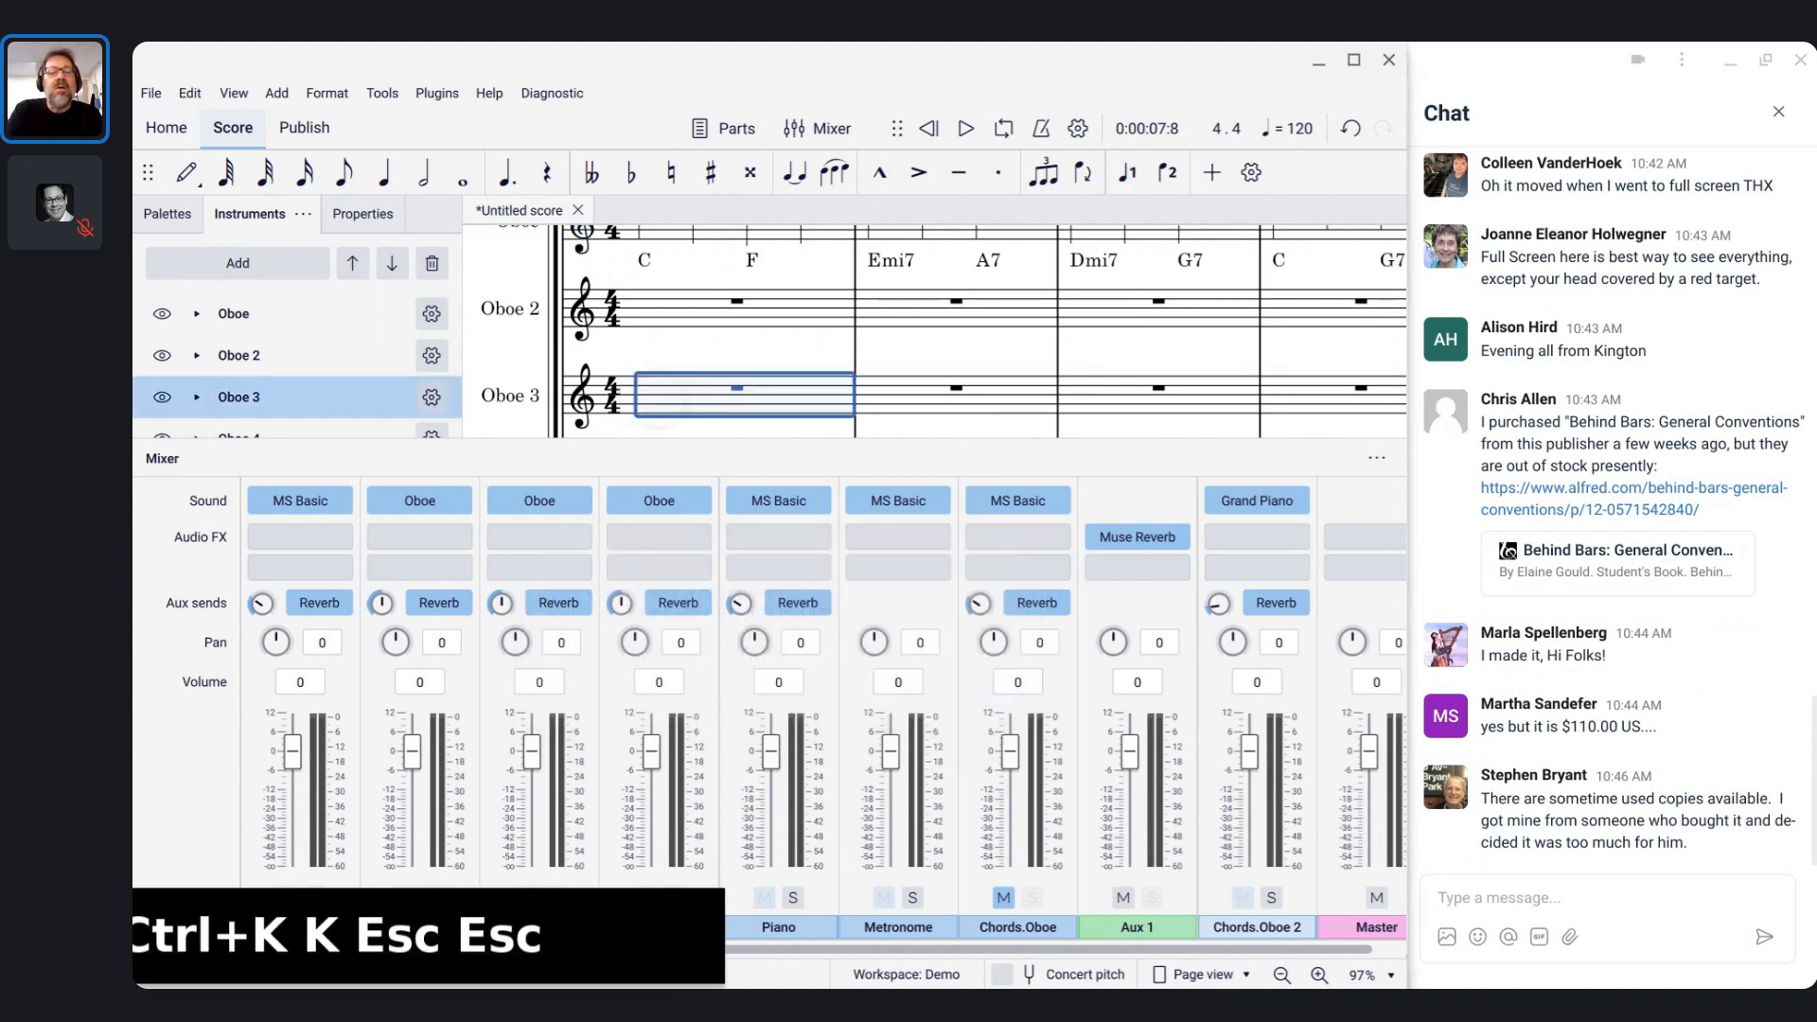
- Add the chord symbols C on beat 1 and Dmi7 on beat 3 of measure 1 in the Oboe 3 staff
{"action": "left_click", "coordinate": [717, 390]}
{"action": "left_click", "coordinate": [736, 388]}
{"action": "key", "text": "ctrl+k"}
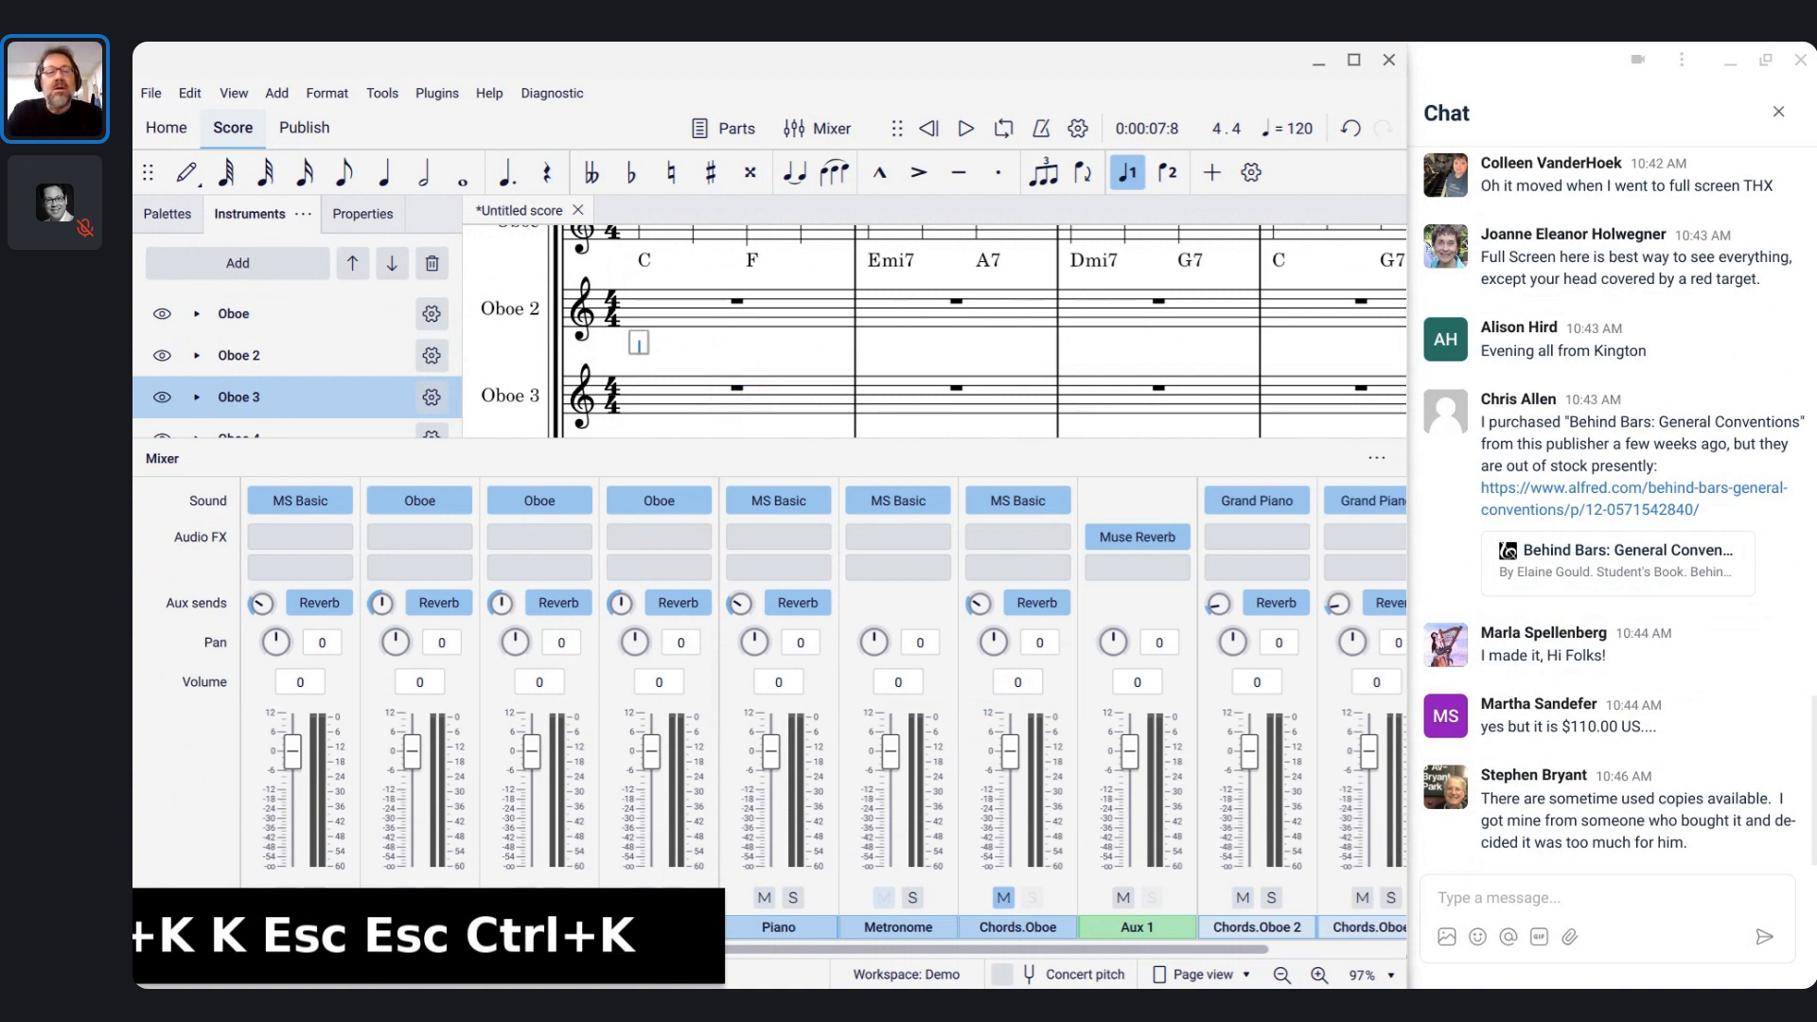
{"action": "type", "text": "C"}
{"action": "key", "text": "space"}
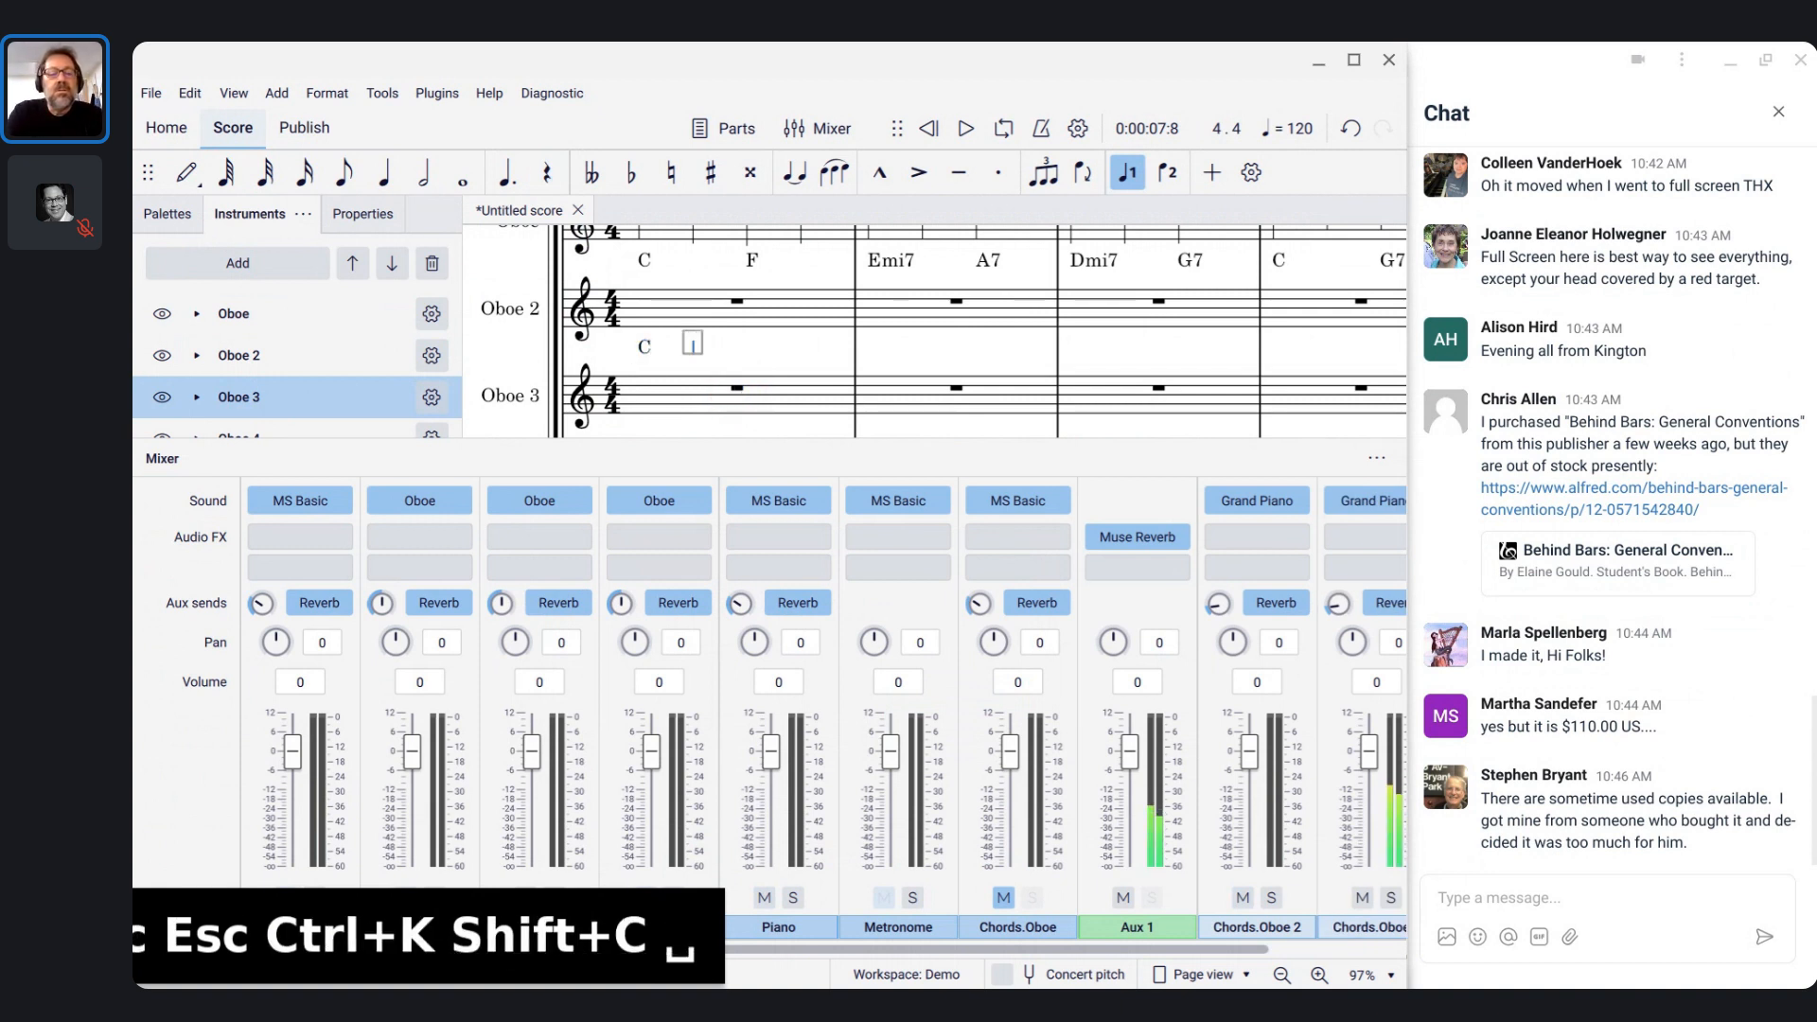
{"action": "key", "text": "space"}
{"action": "type", "text": "Dmi7"}
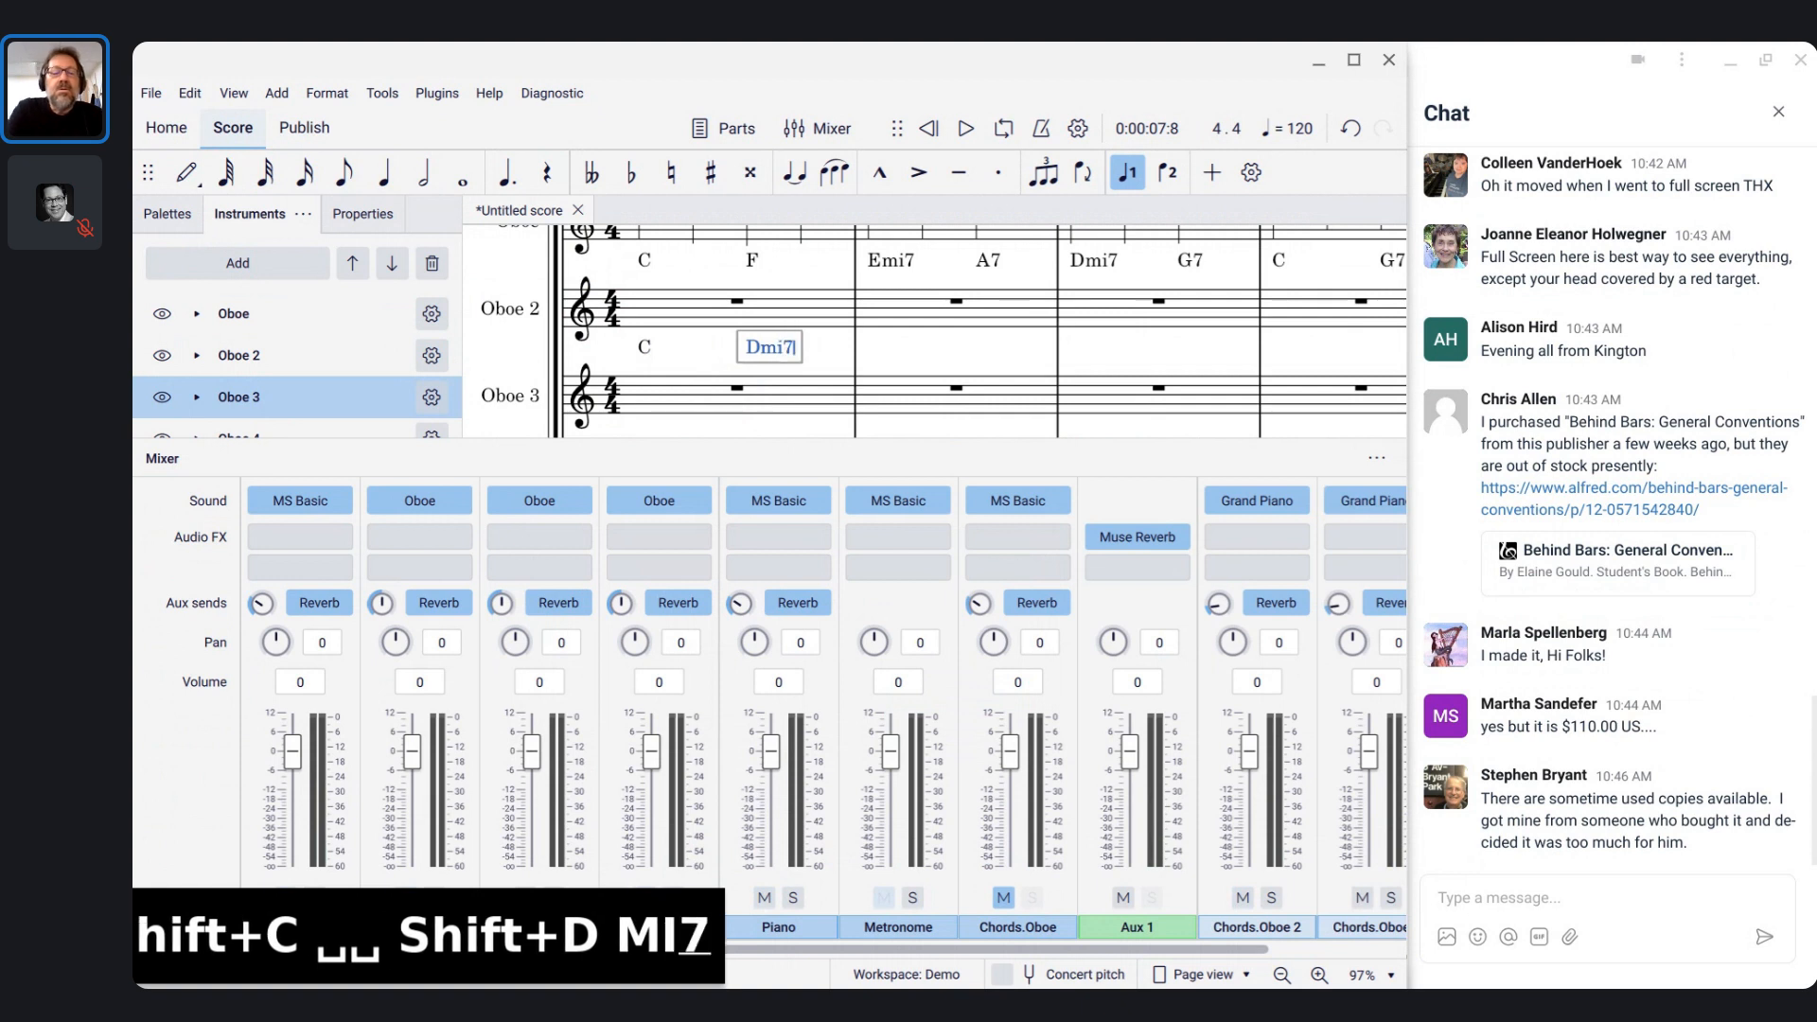
{"action": "key", "text": "space"}
{"action": "key", "text": "space"}
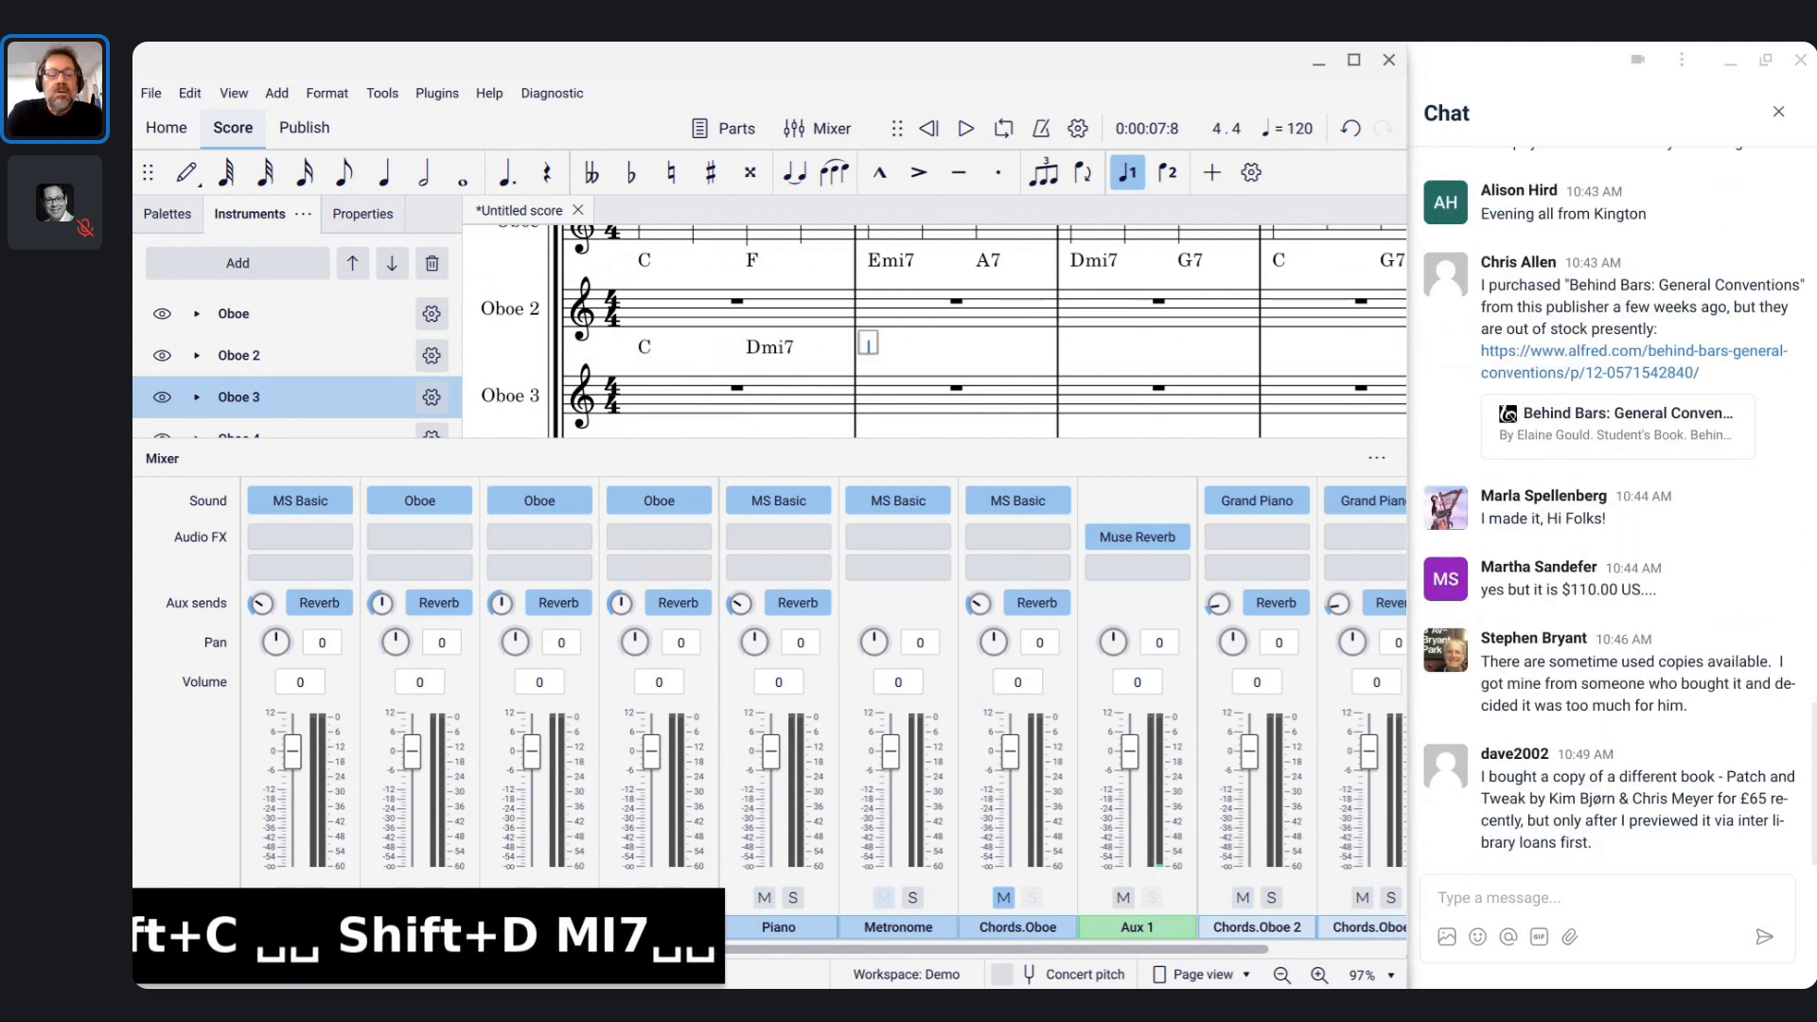
- Enter the chord symbols Emi7 on beat 1 and D#o7 on beat 3 of measure 2 in the Oboe 3 staff
{"action": "type", "text": "Emi7"}
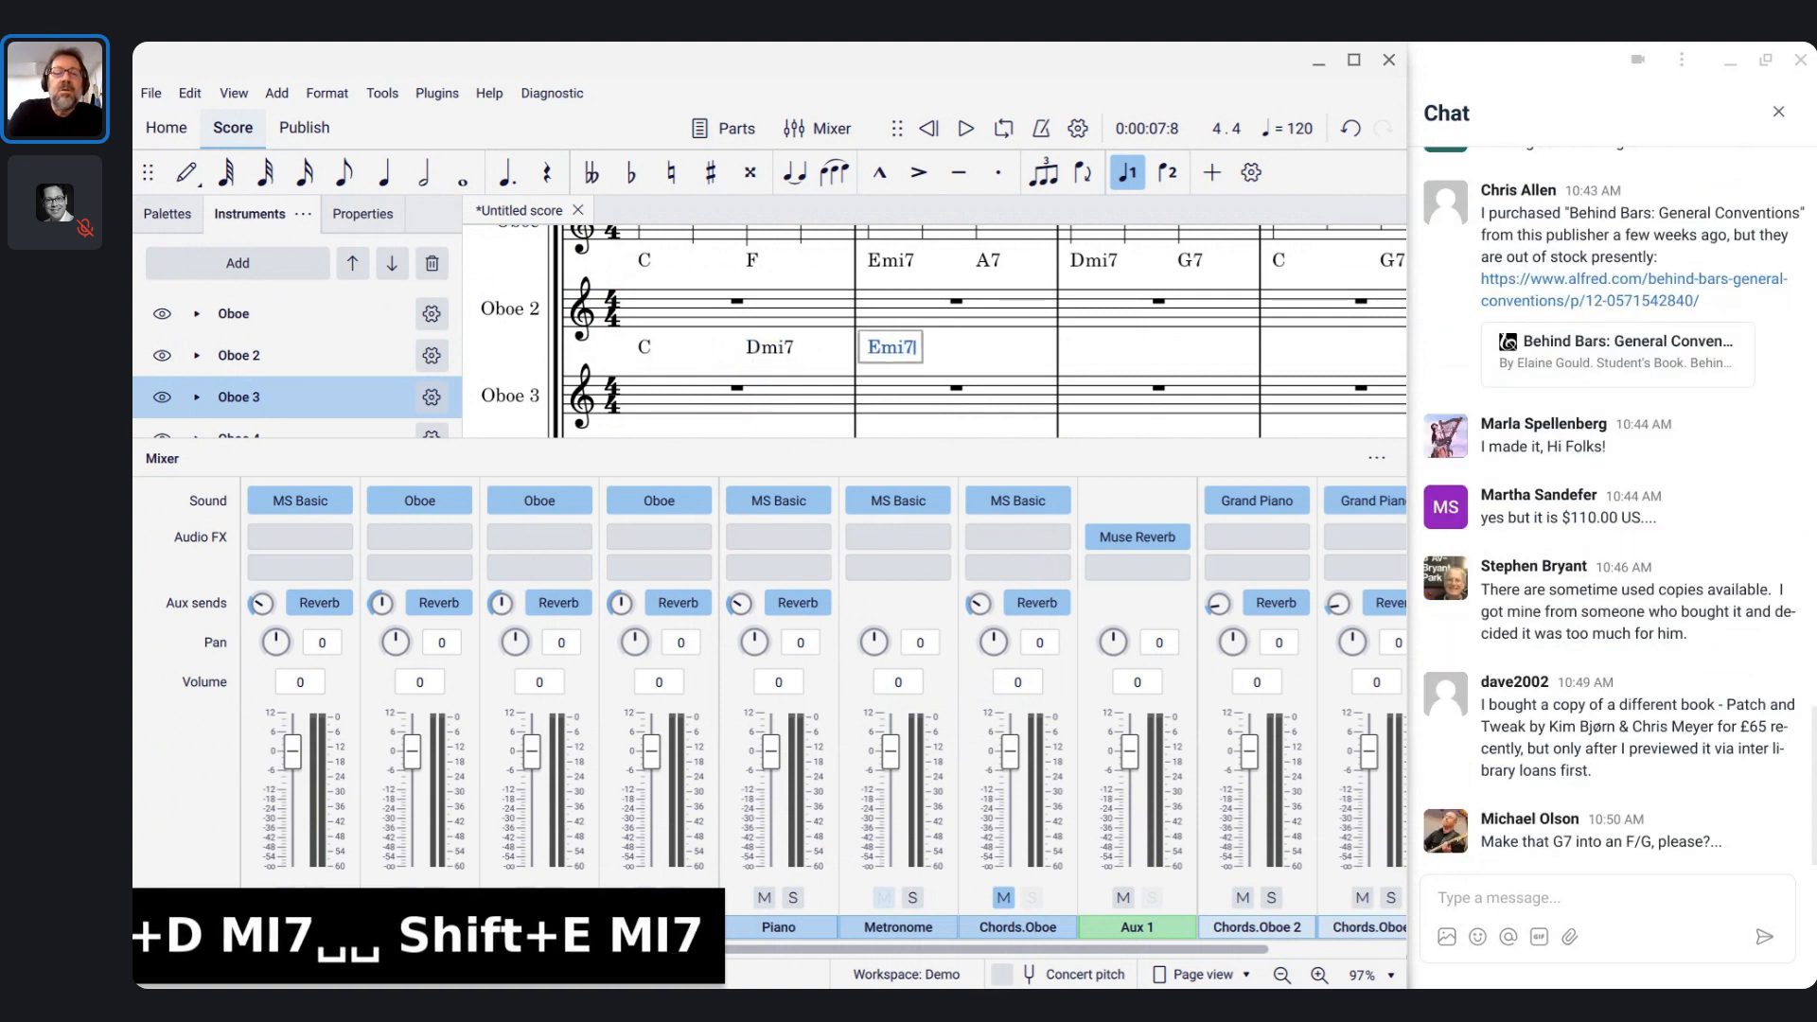
{"action": "key", "text": "space"}
{"action": "key", "text": "space"}
{"action": "type", "text": "D3"}
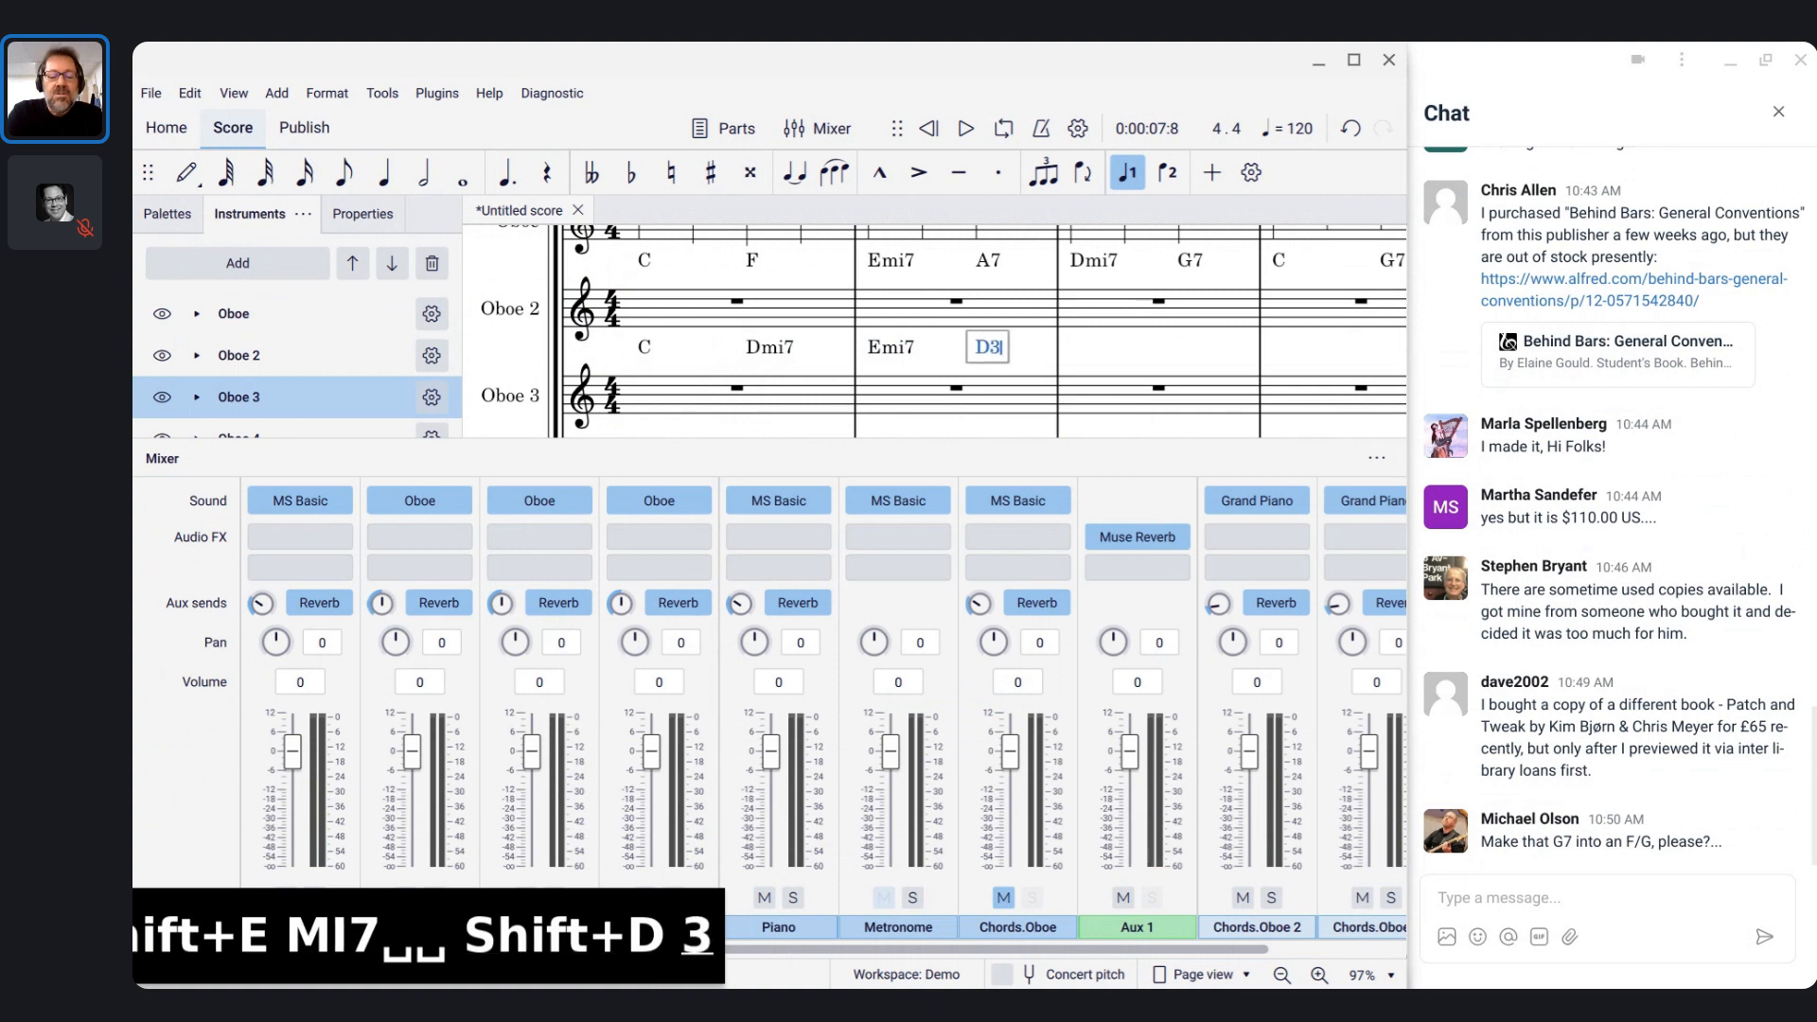
{"action": "key", "text": "BackSpace"}
{"action": "type", "text": "#o7"}
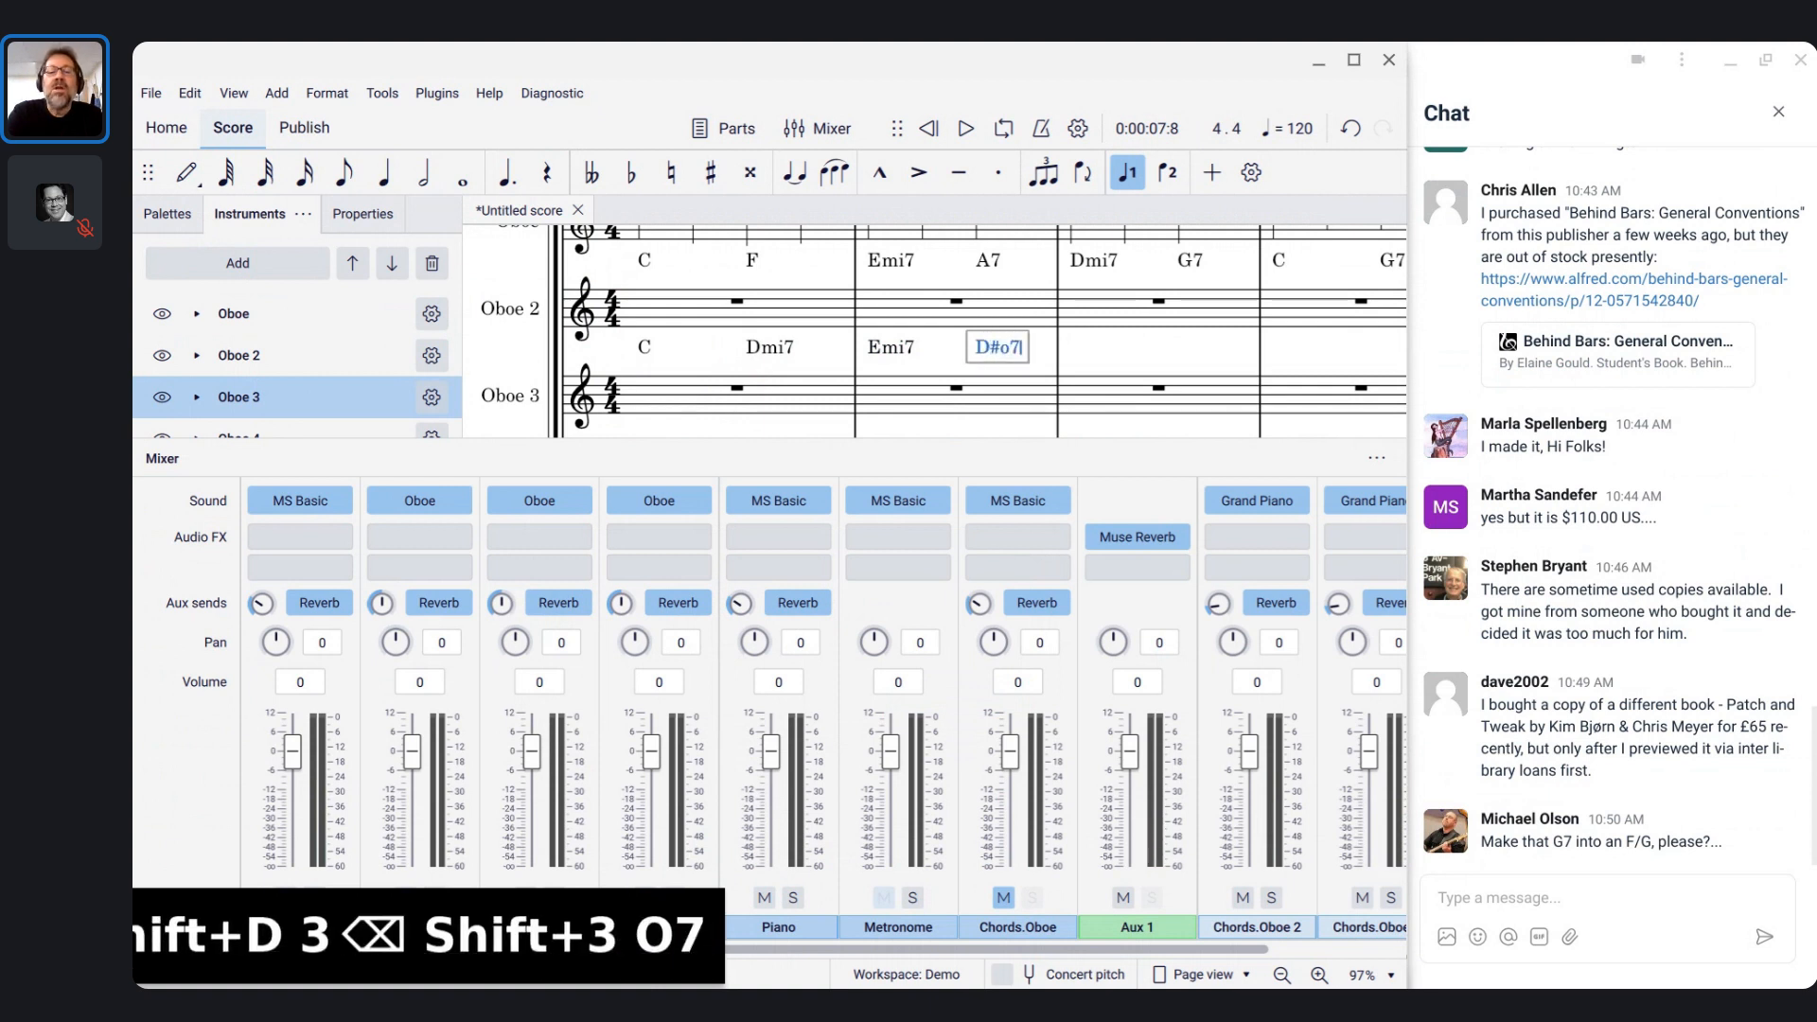
{"action": "key", "text": "space"}
{"action": "key", "text": "space"}
- Enter the chord symbols Dmi7 on beat 1 and G7 on beat 3 of measure 3 in the Oboe 3 staff
{"action": "type", "text": "Dmi7"}
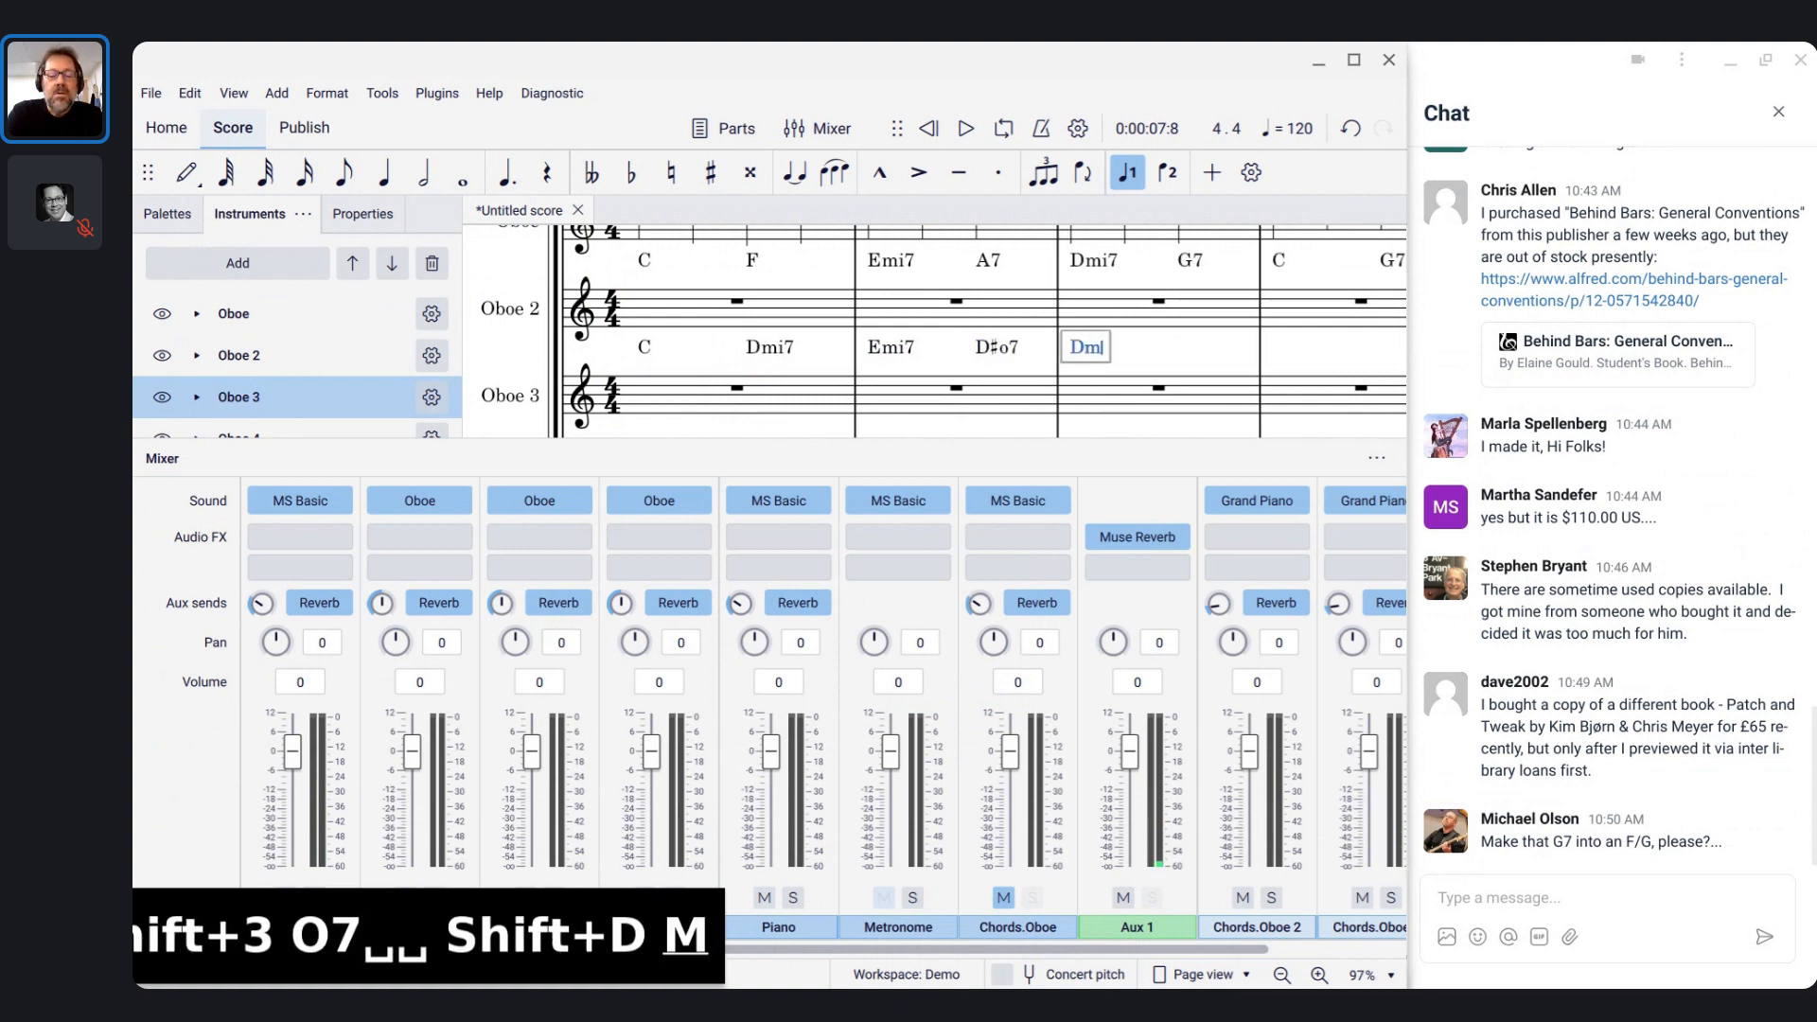
{"action": "key", "text": "space"}
{"action": "key", "text": "space"}
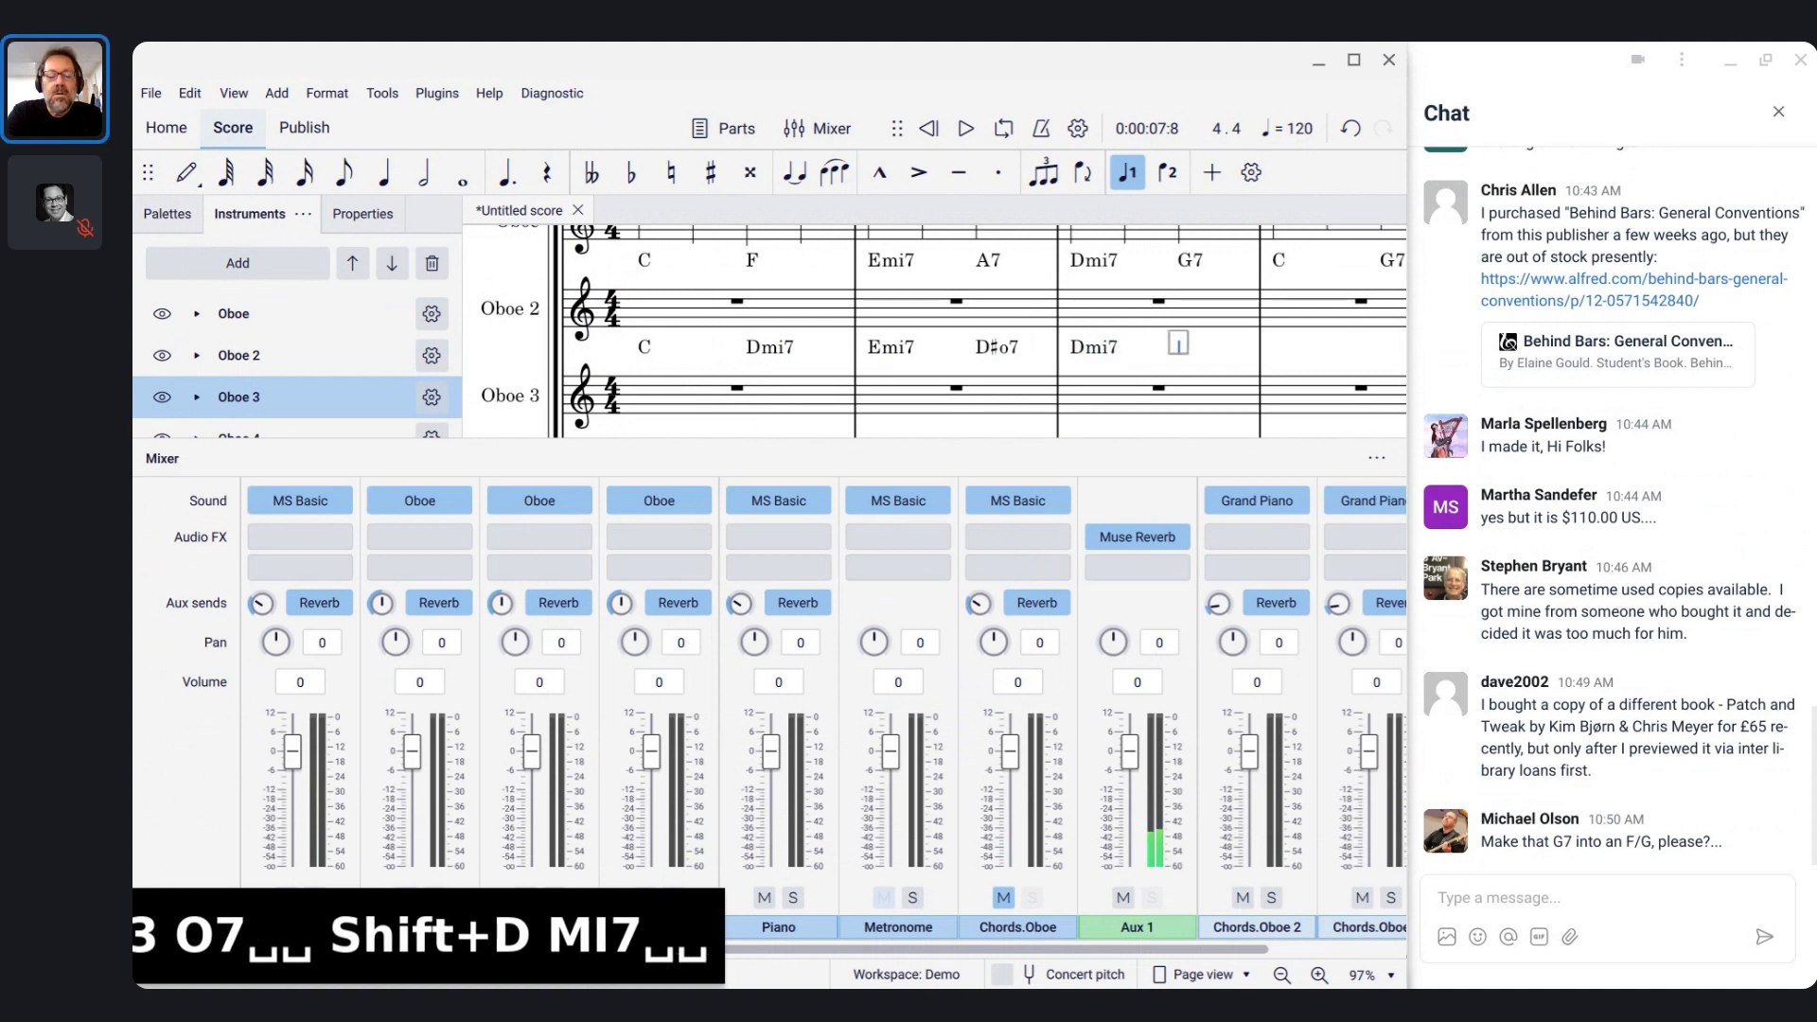
{"action": "type", "text": "G7"}
{"action": "key", "text": "space"}
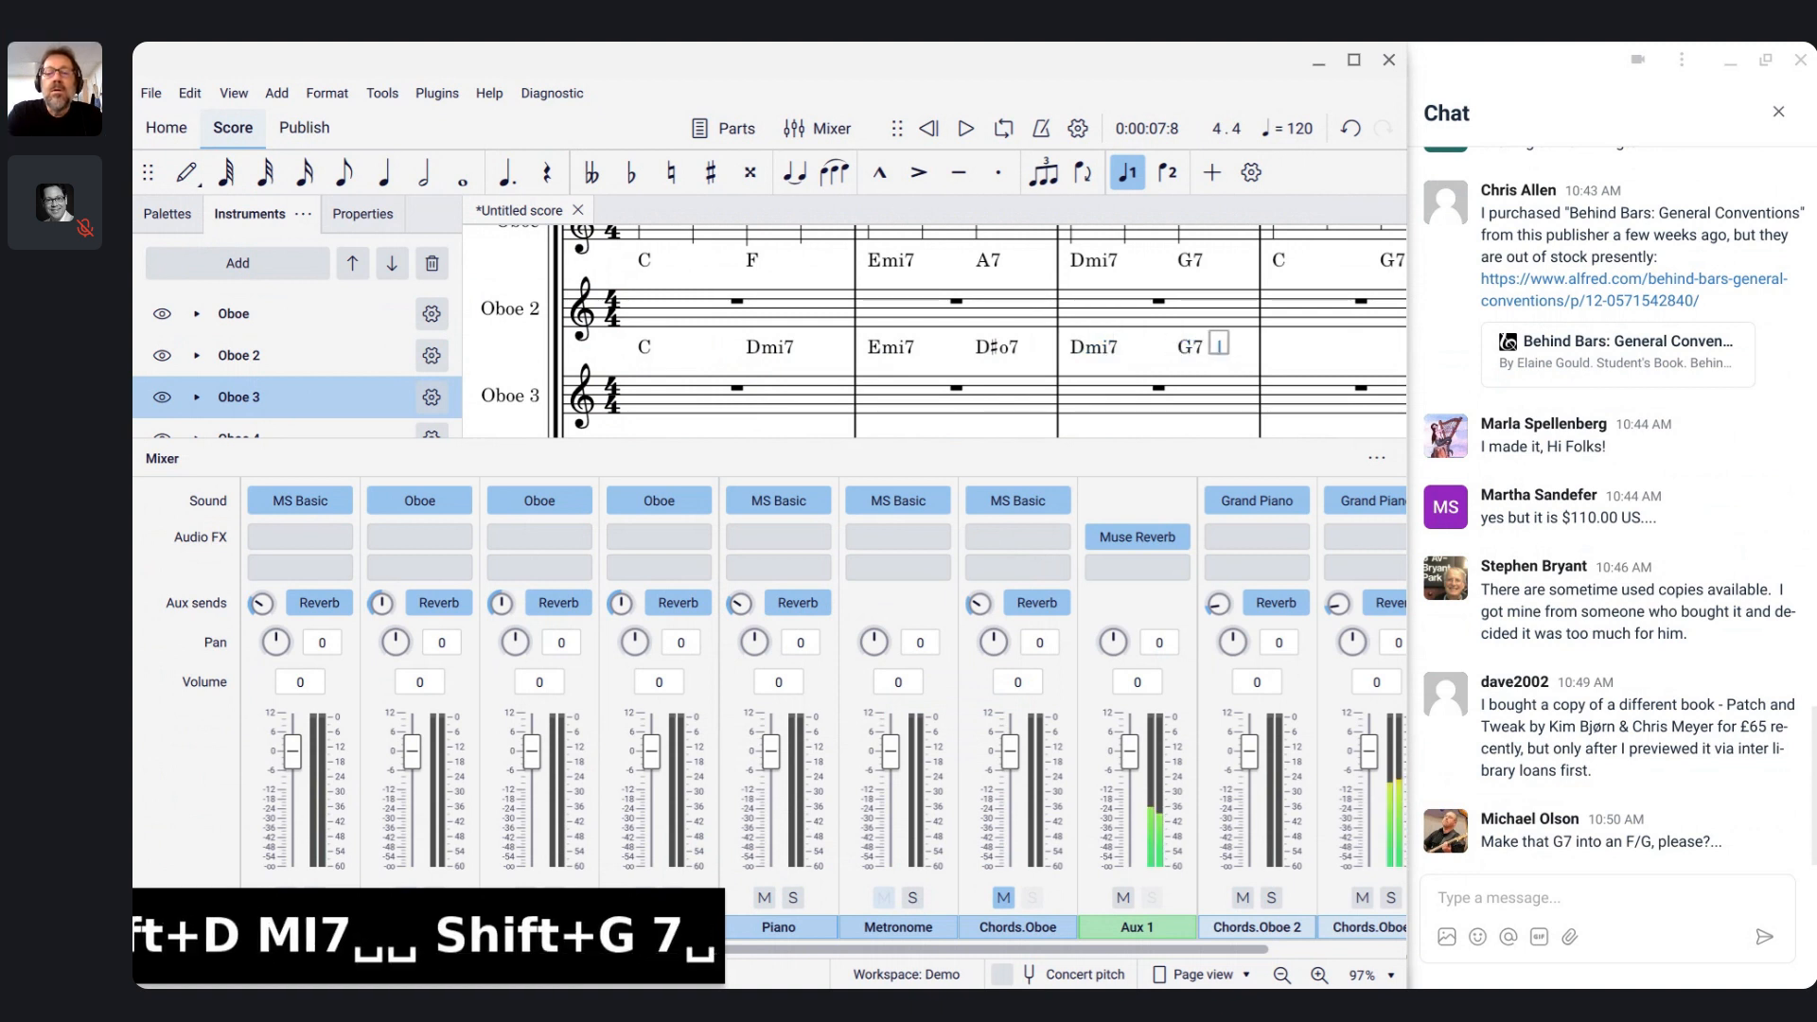
{"action": "key", "text": "space"}
- Enter C on beat 1 and G7 on beat 3 of measure 4 in the Oboe 3 staff and finish chord entry
{"action": "type", "text": "C"}
{"action": "key", "text": "space"}
{"action": "key", "text": "space"}
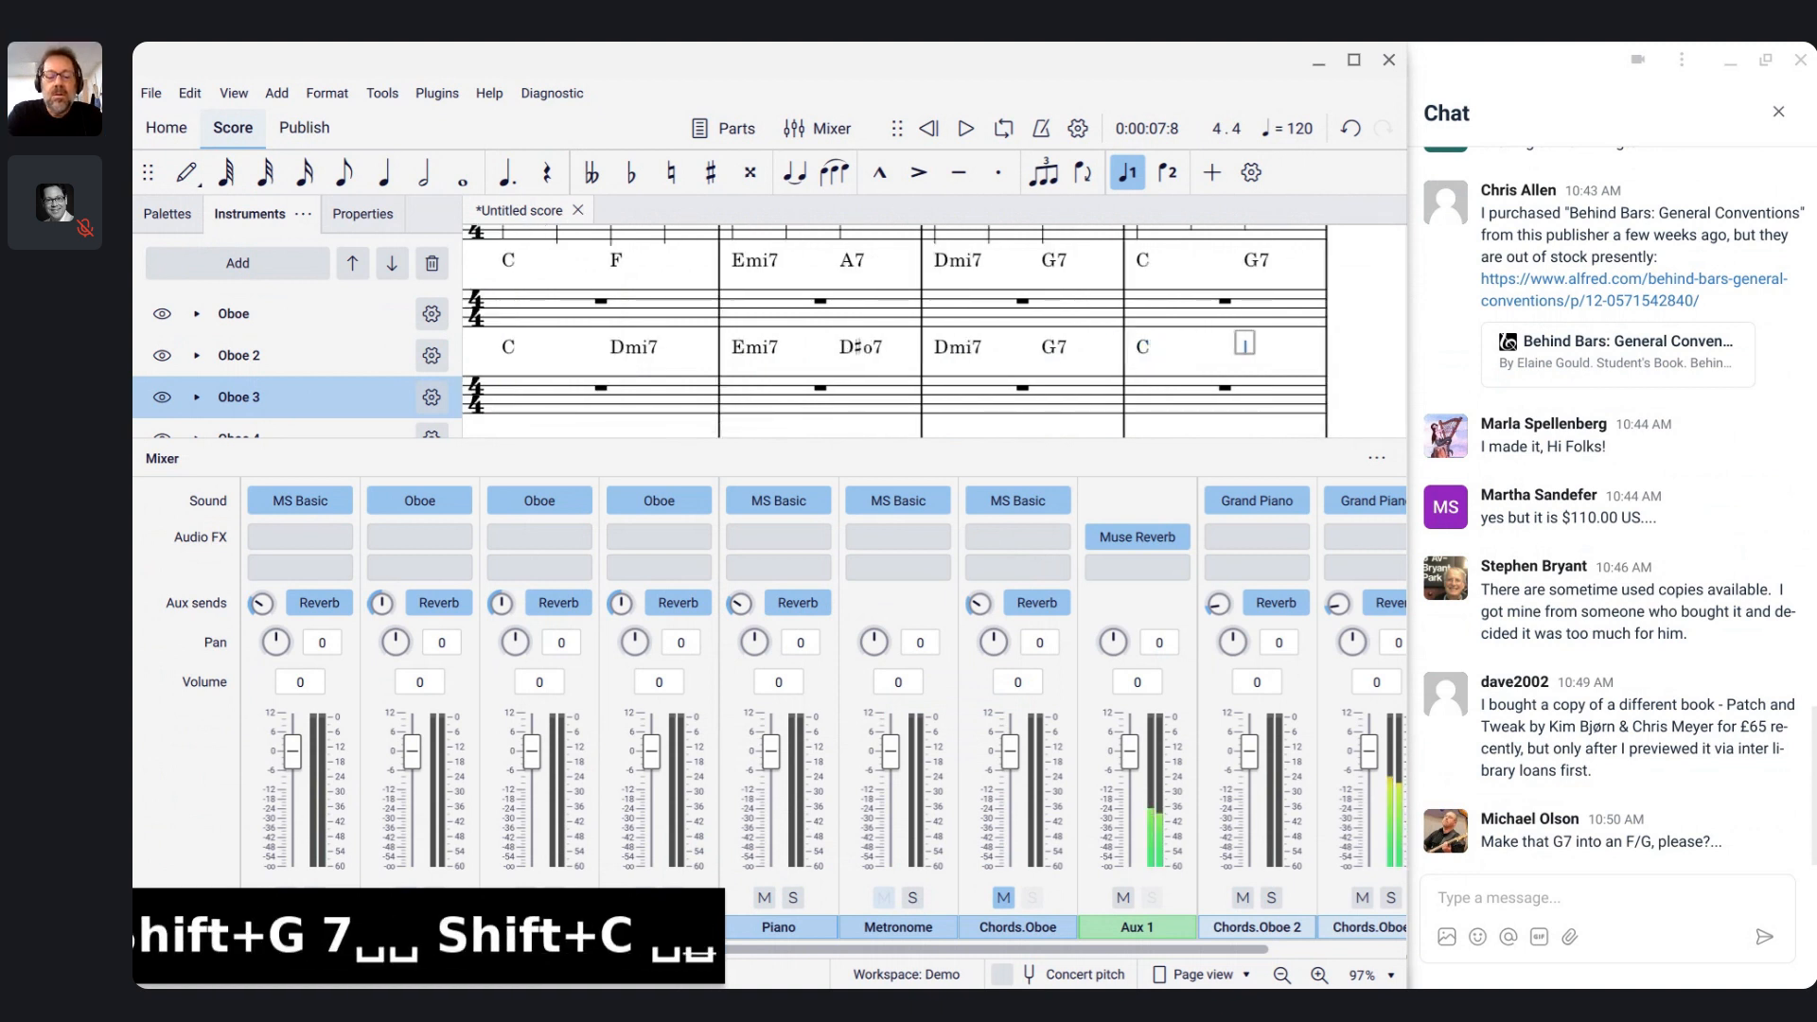
{"action": "type", "text": "G7"}
{"action": "key", "text": "Escape"}
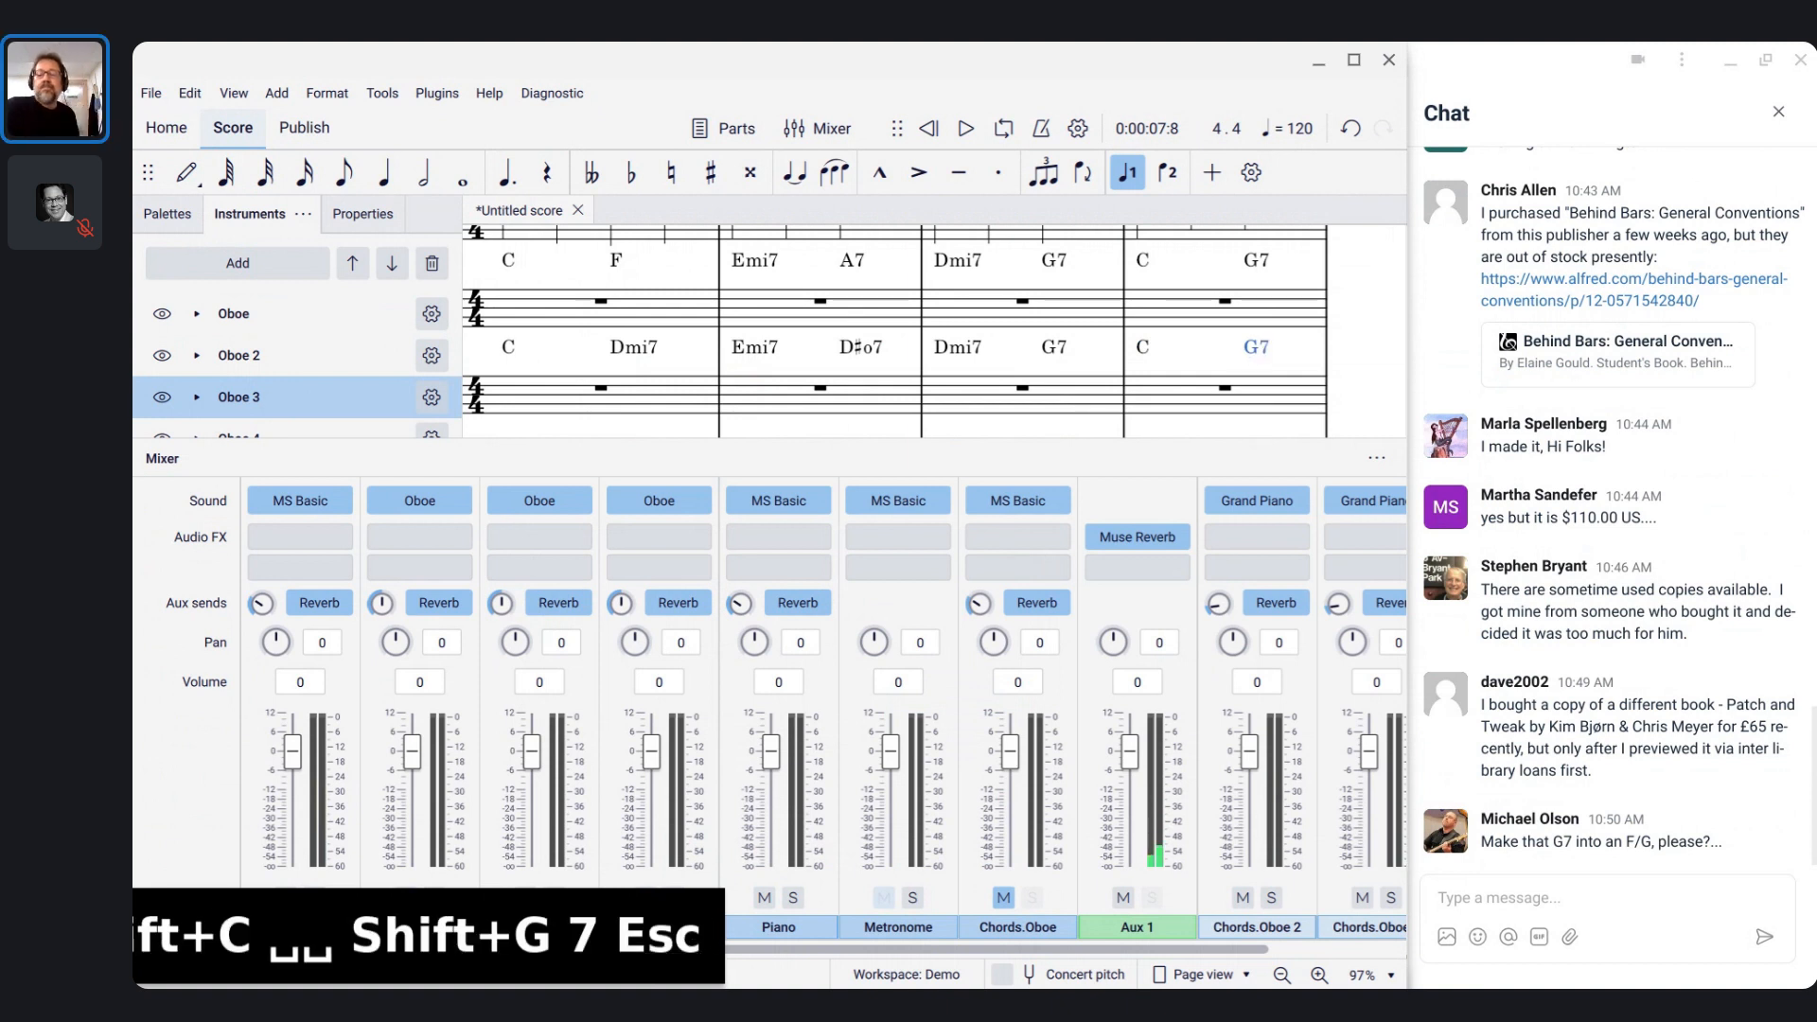
- Compare the chord progressions written above the Oboe, Oboe 2 and Oboe 3 staves
{"action": "scroll", "coordinate": [934, 331], "scroll_direction": "left", "scroll_amount": 1}
{"action": "scroll", "coordinate": [934, 331], "scroll_direction": "up", "scroll_amount": 1}
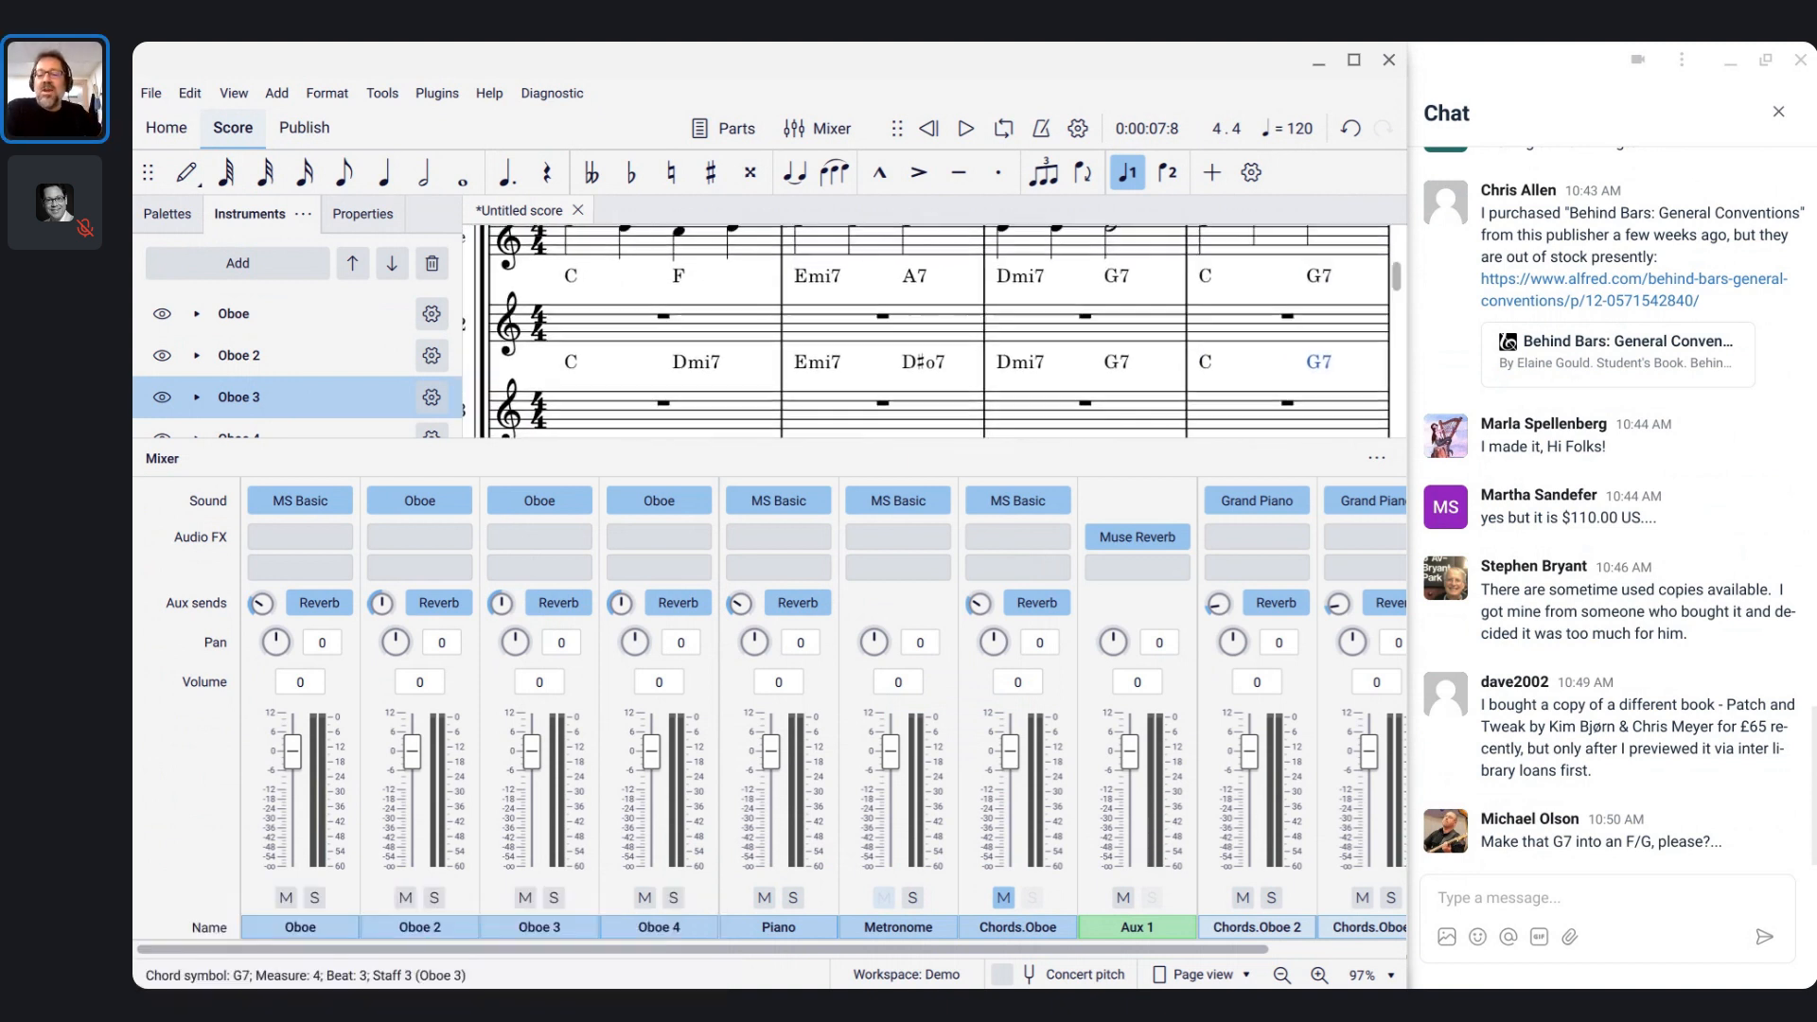
{"action": "scroll", "coordinate": [934, 331], "scroll_direction": "up", "scroll_amount": 2}
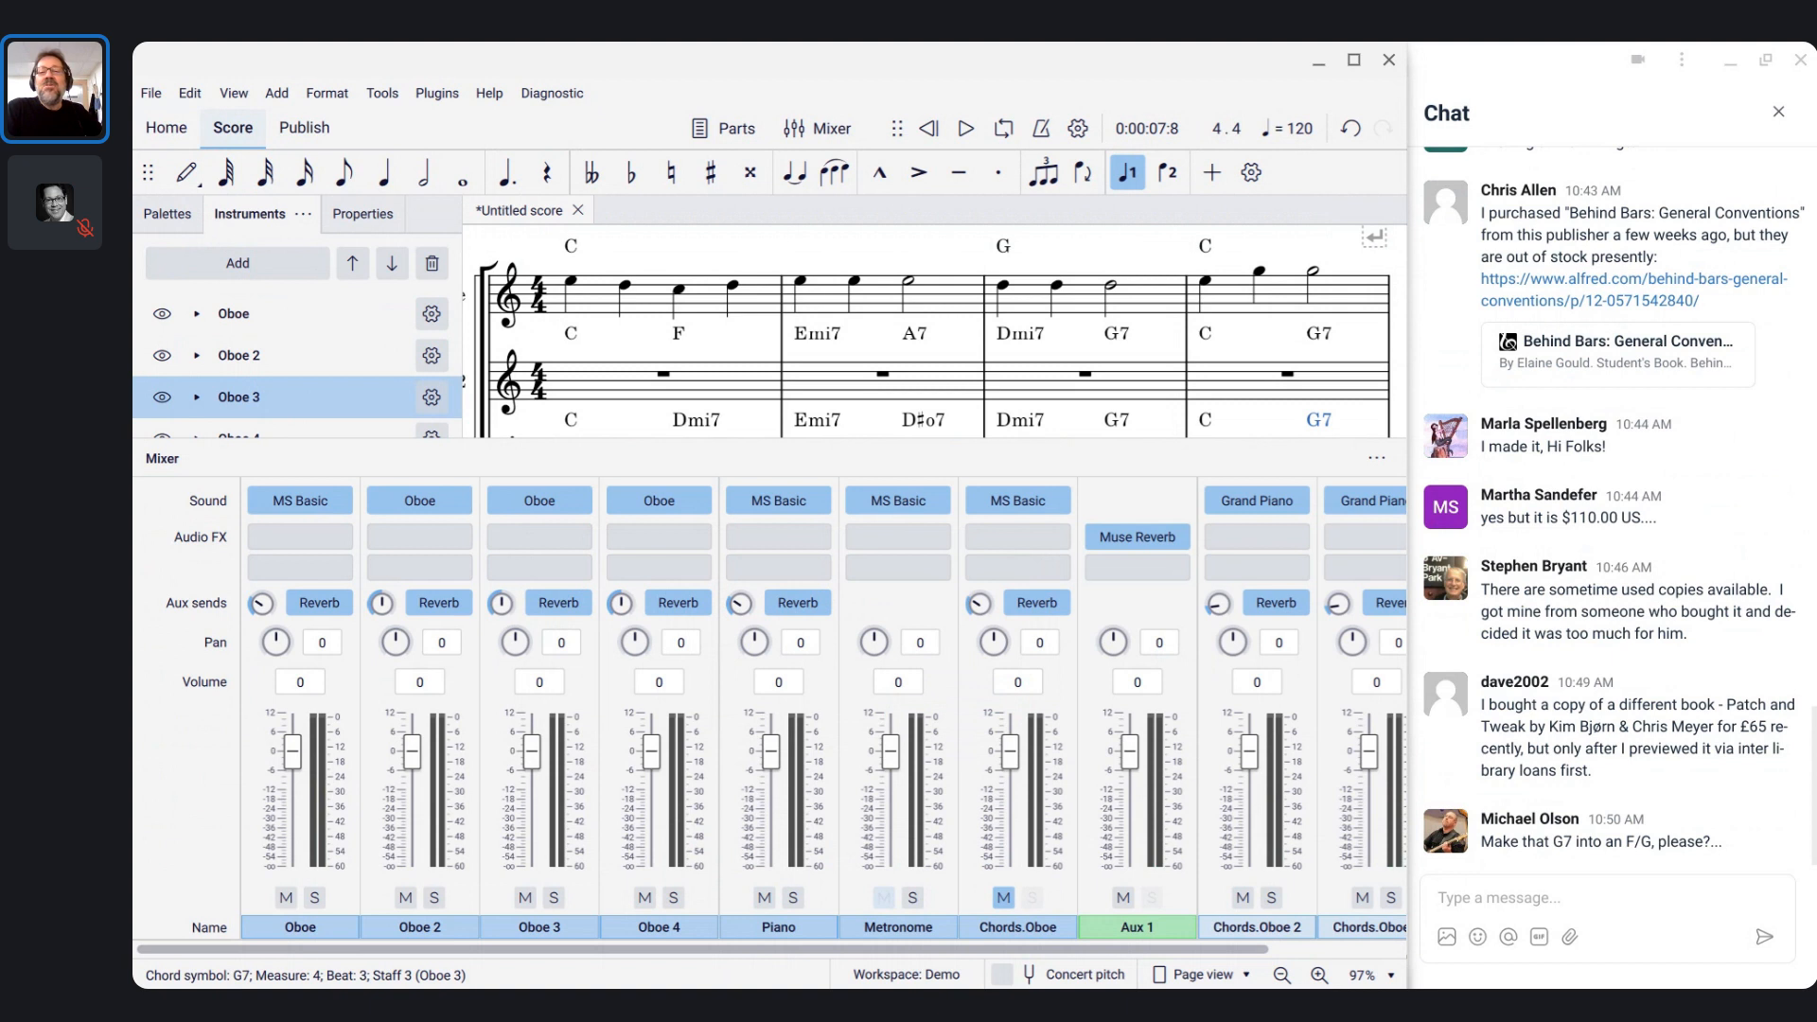
{"action": "scroll", "coordinate": [934, 331], "scroll_direction": "down", "scroll_amount": 2}
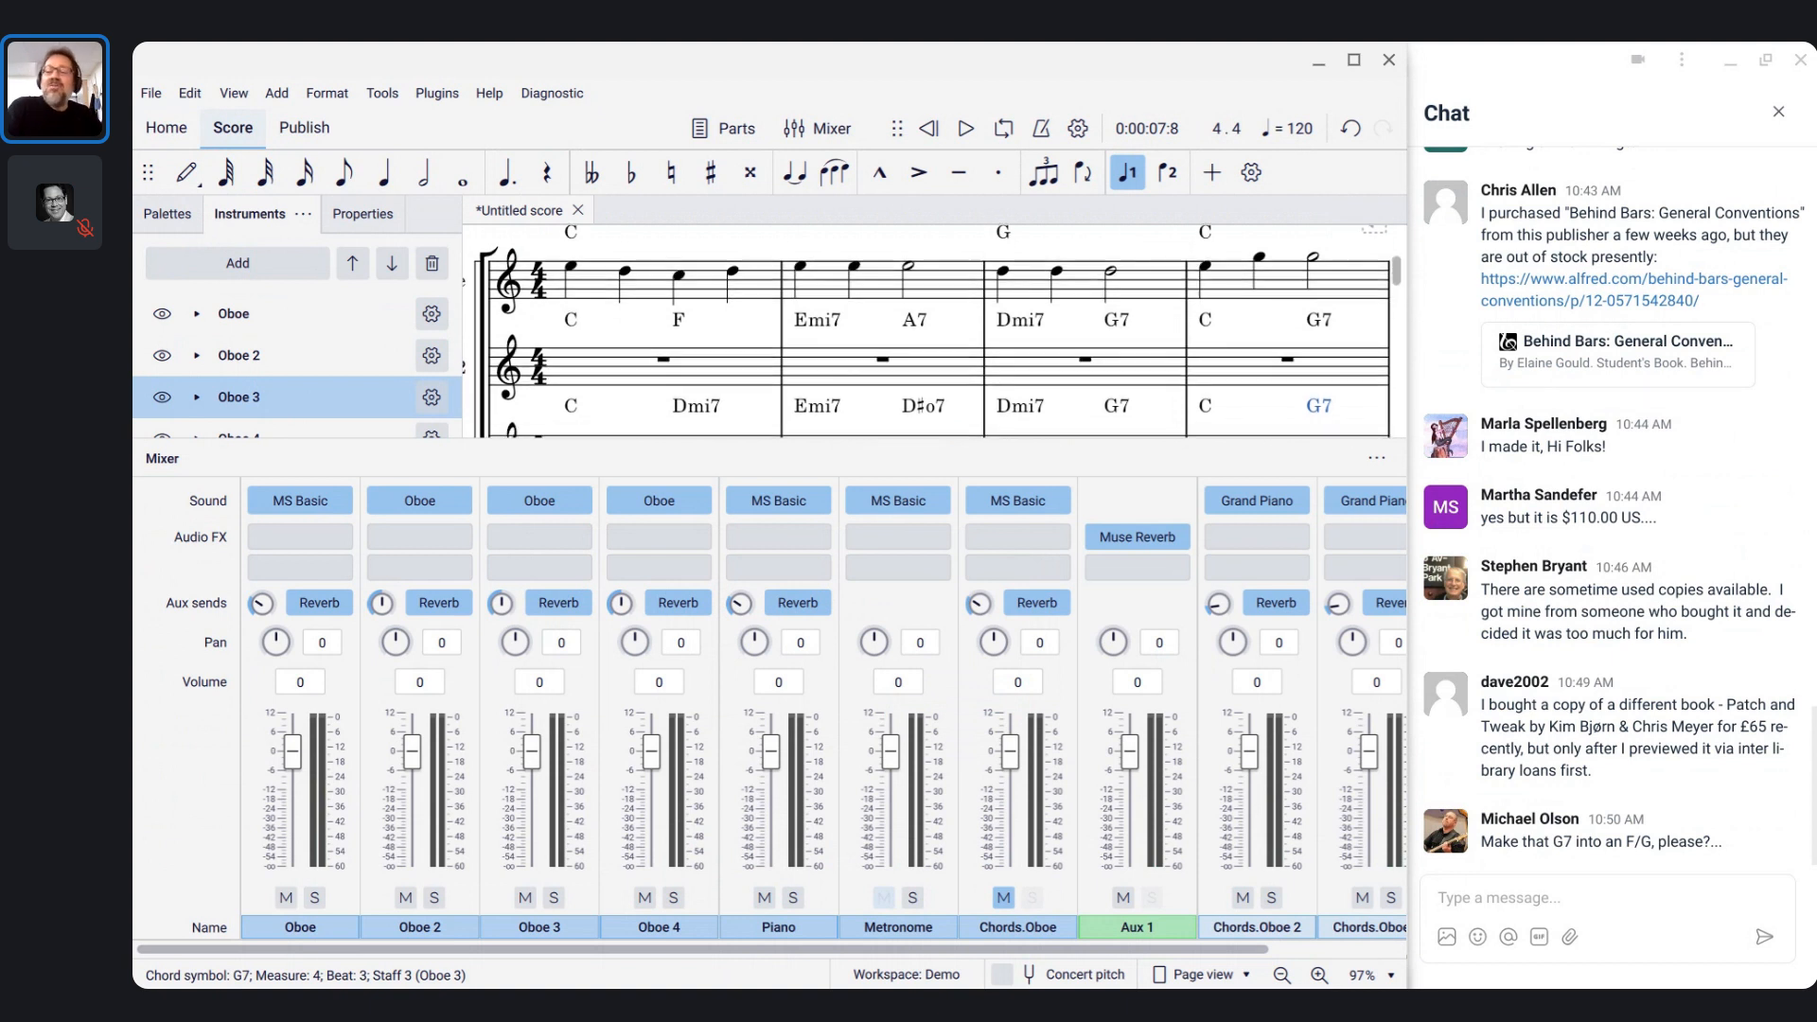
{"action": "scroll", "coordinate": [934, 331], "scroll_direction": "down", "scroll_amount": 2}
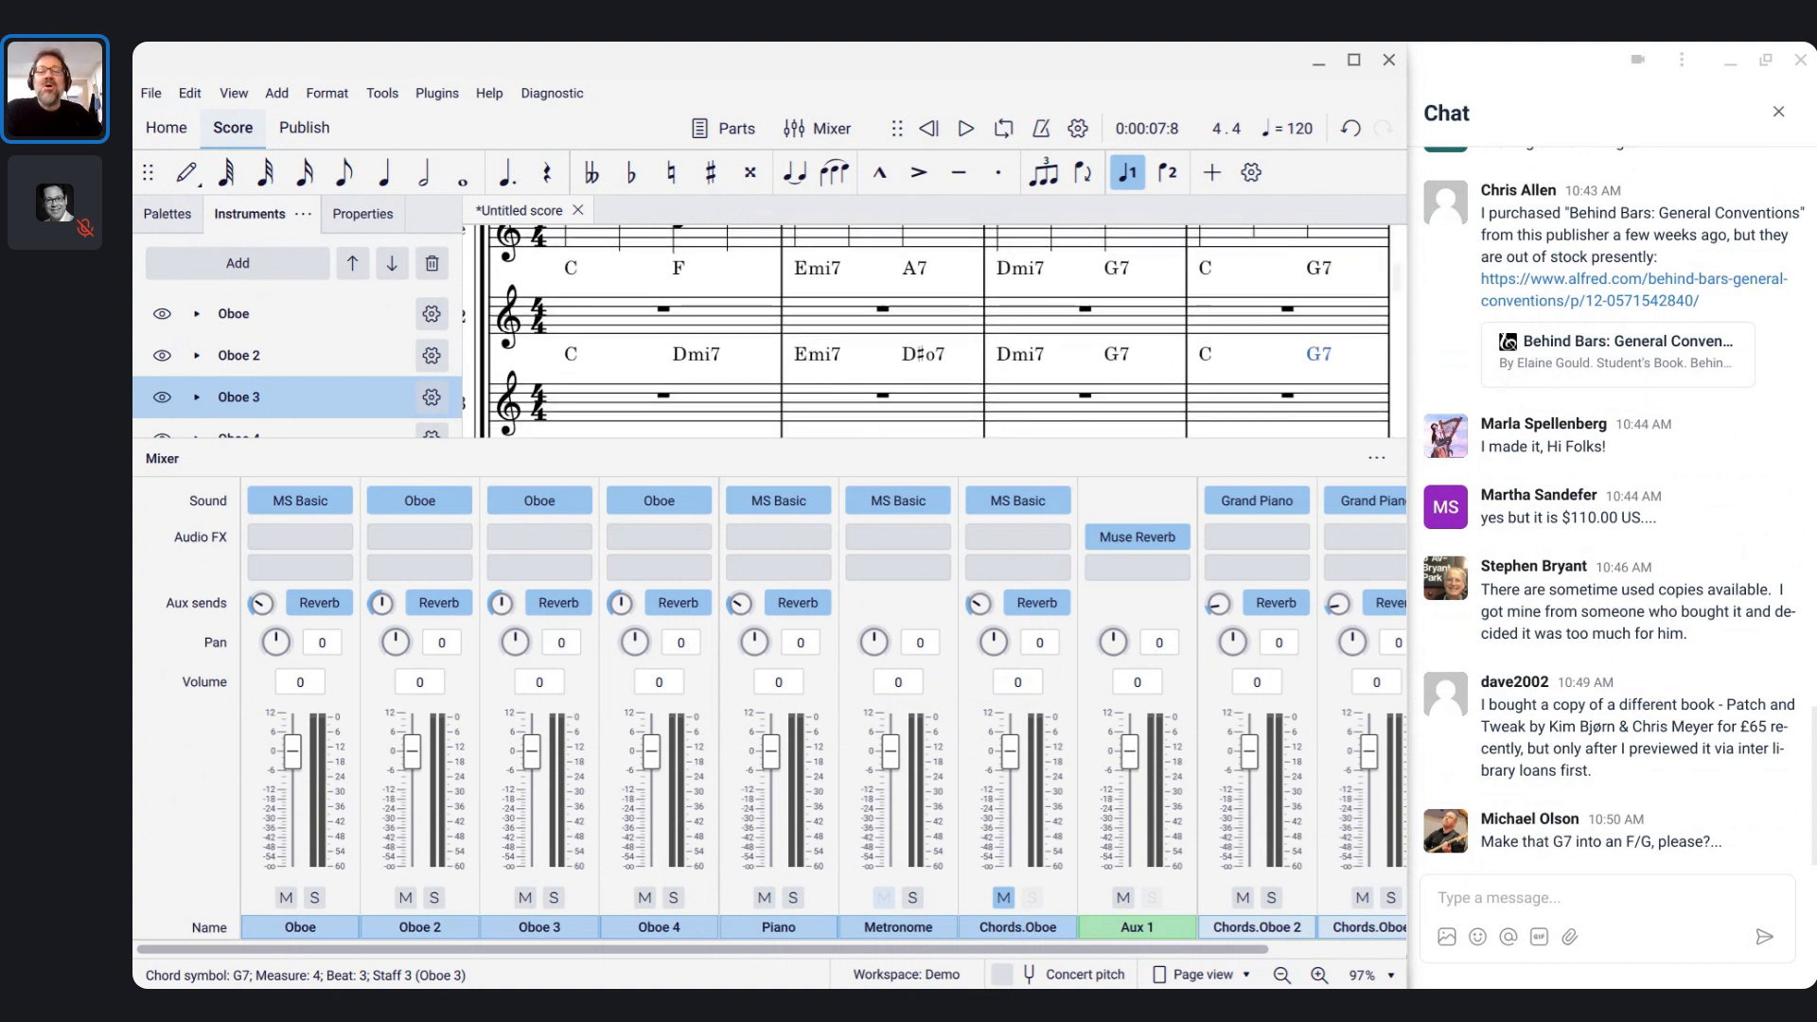
{"action": "scroll", "coordinate": [918, 339], "scroll_direction": "up", "scroll_amount": 2}
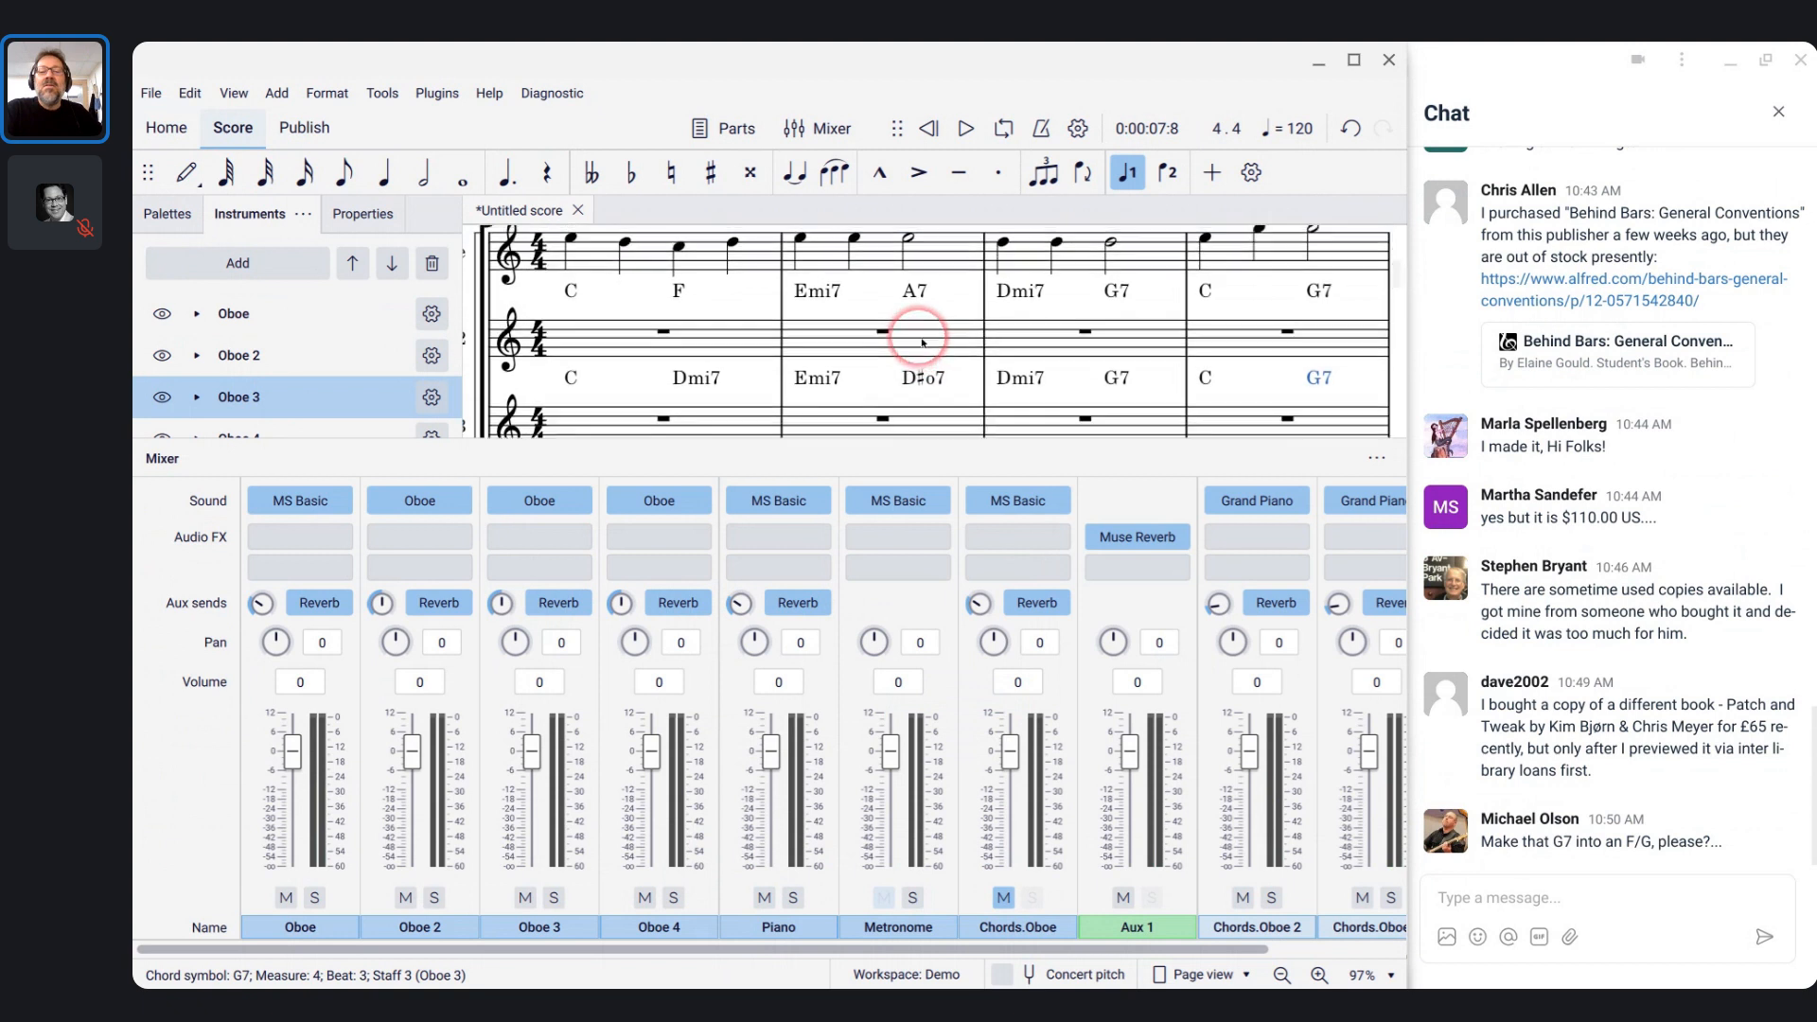
- Step the chord symbol cursor by beats above the Oboe 3 staff from the C in measure 1 to beat 3 of measure 2
{"action": "left_click", "coordinate": [1117, 282]}
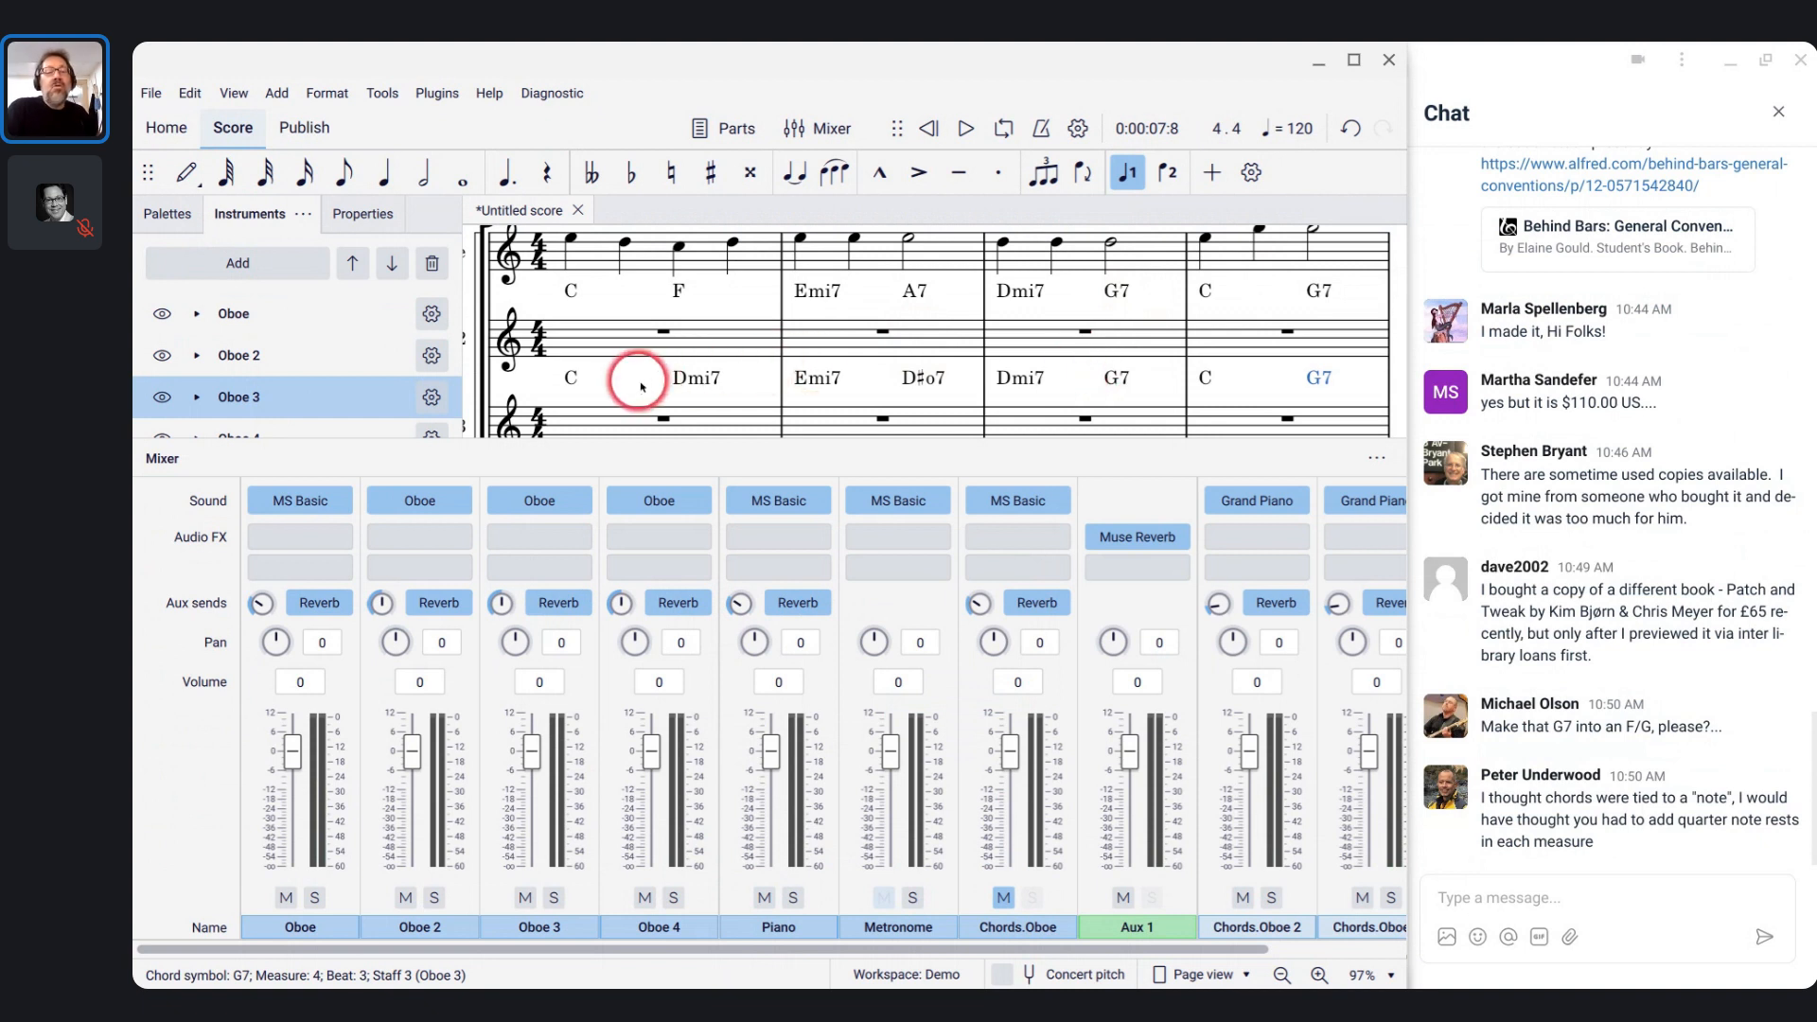
{"action": "left_click", "coordinate": [573, 380]}
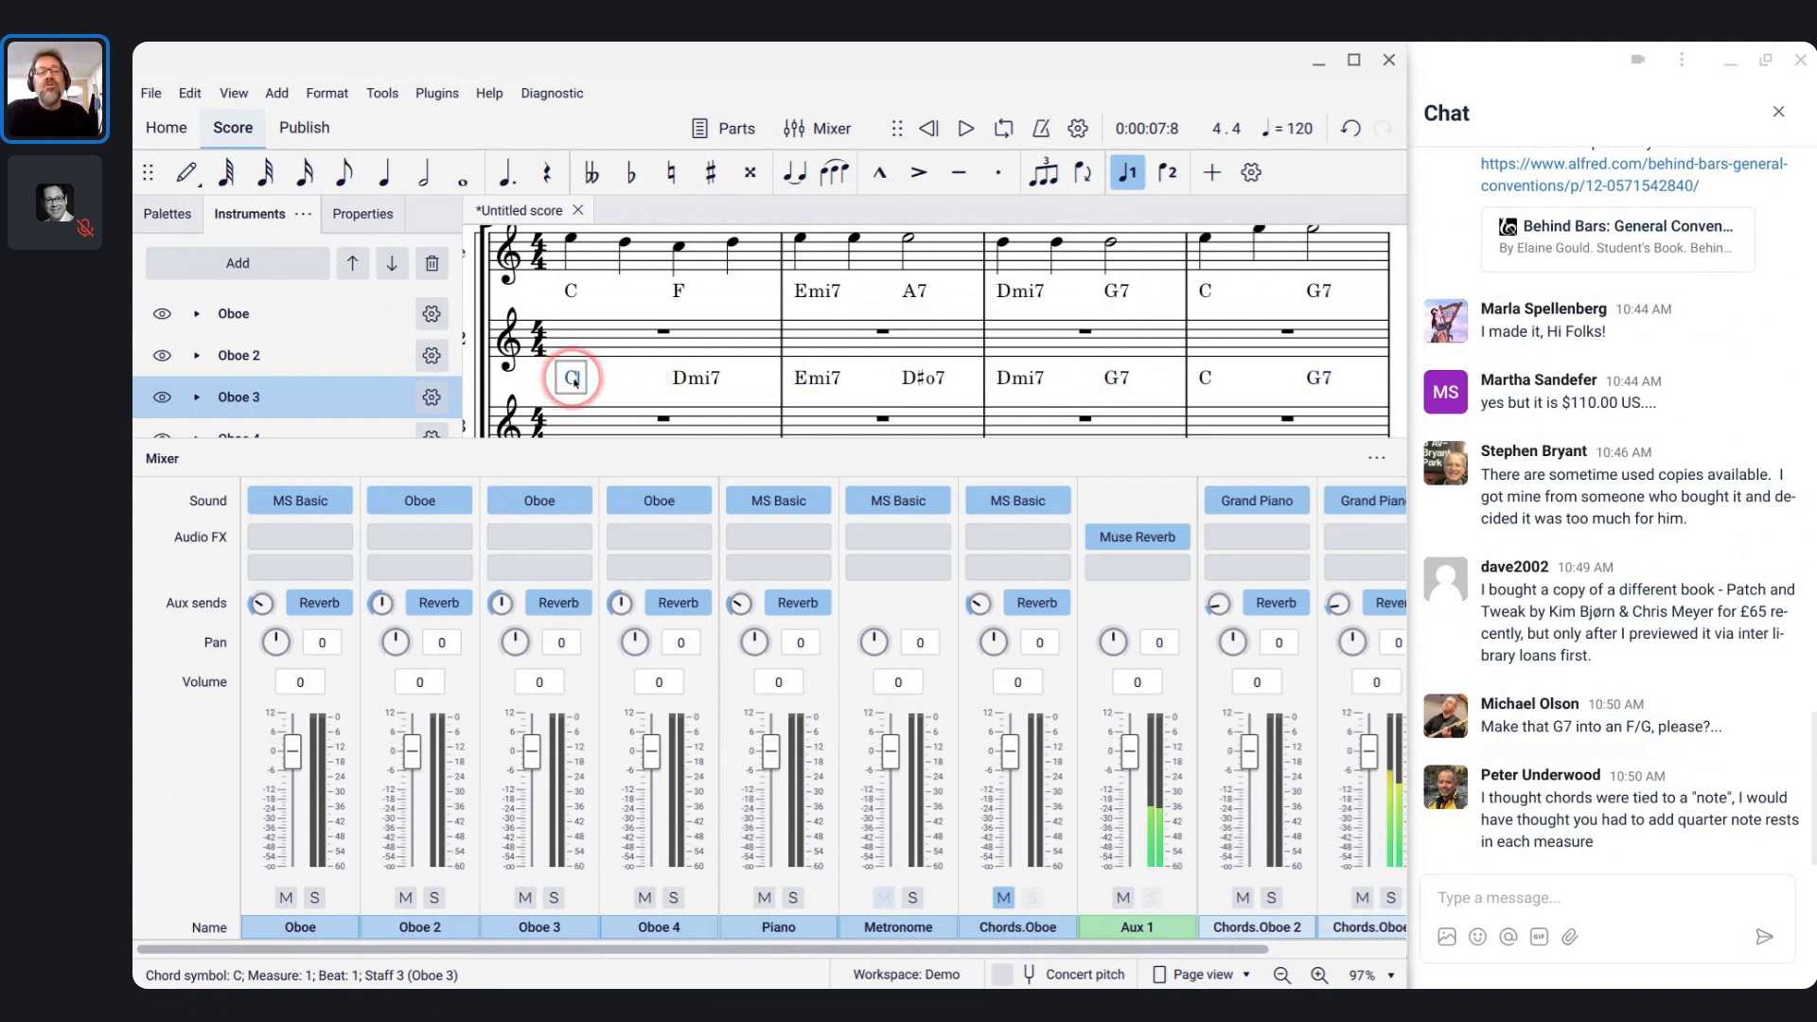
{"action": "key", "text": "space"}
{"action": "key", "text": "space"}
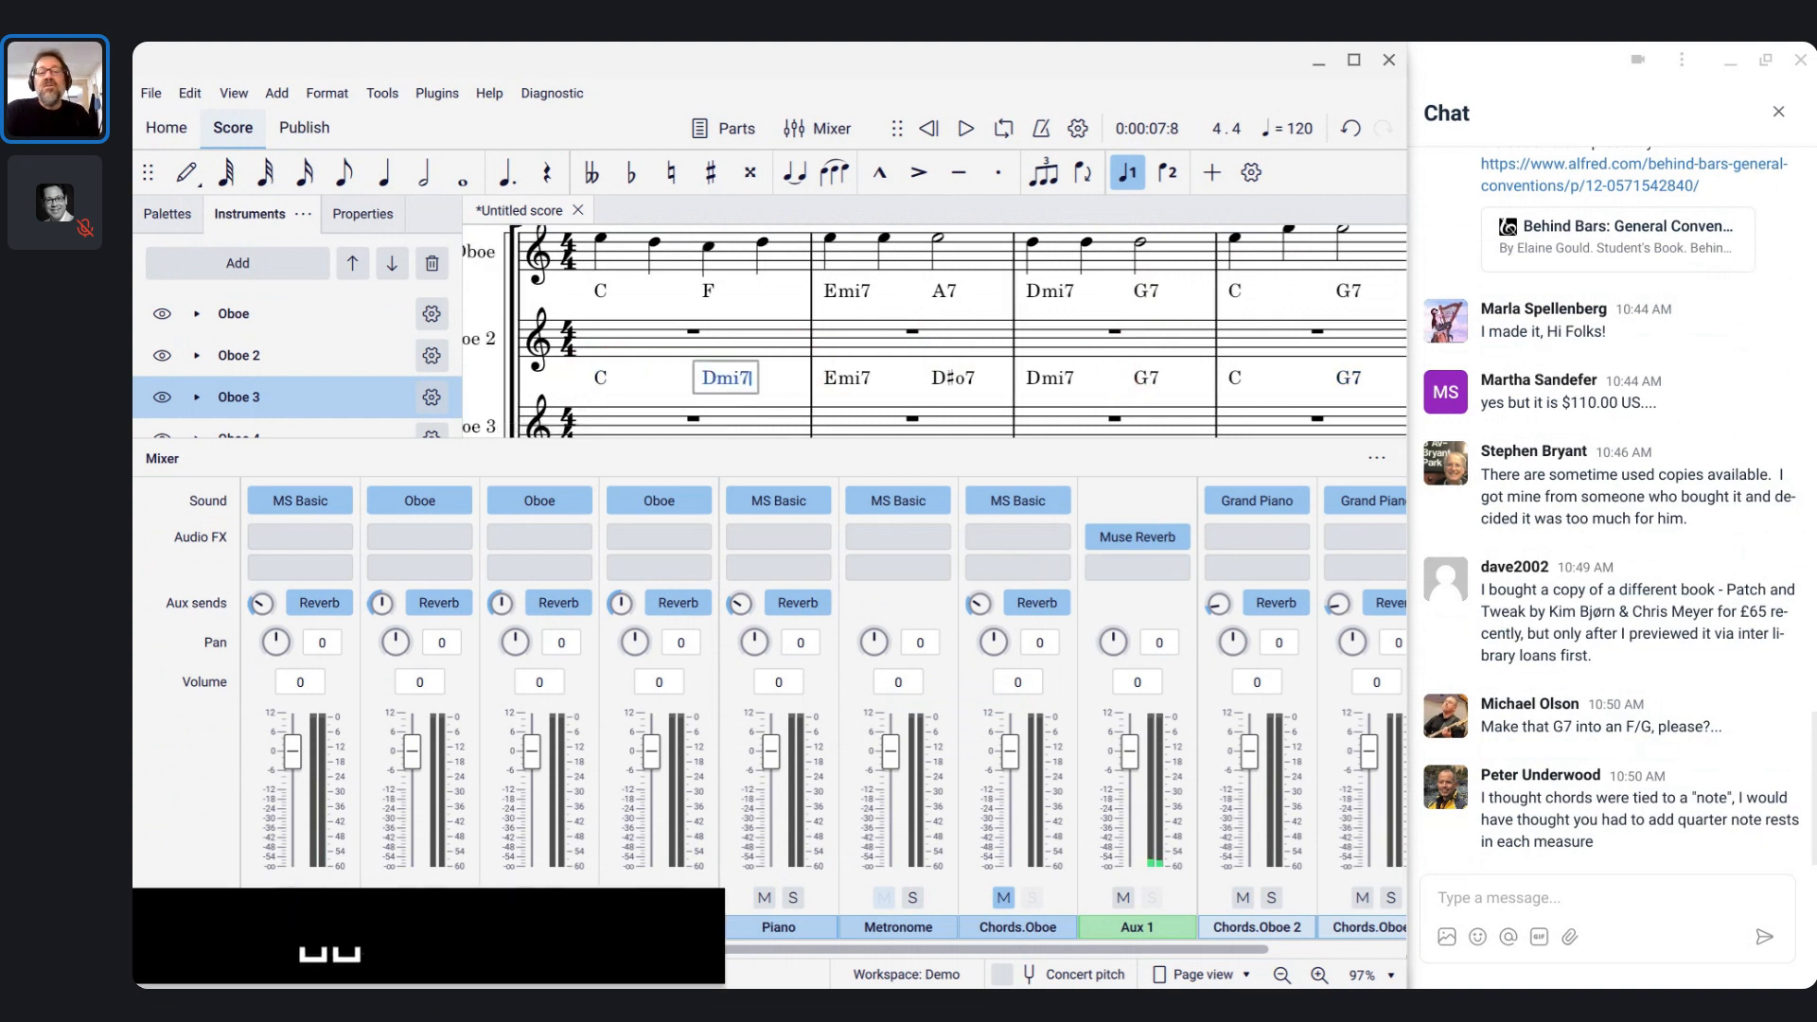
{"action": "key", "text": "space"}
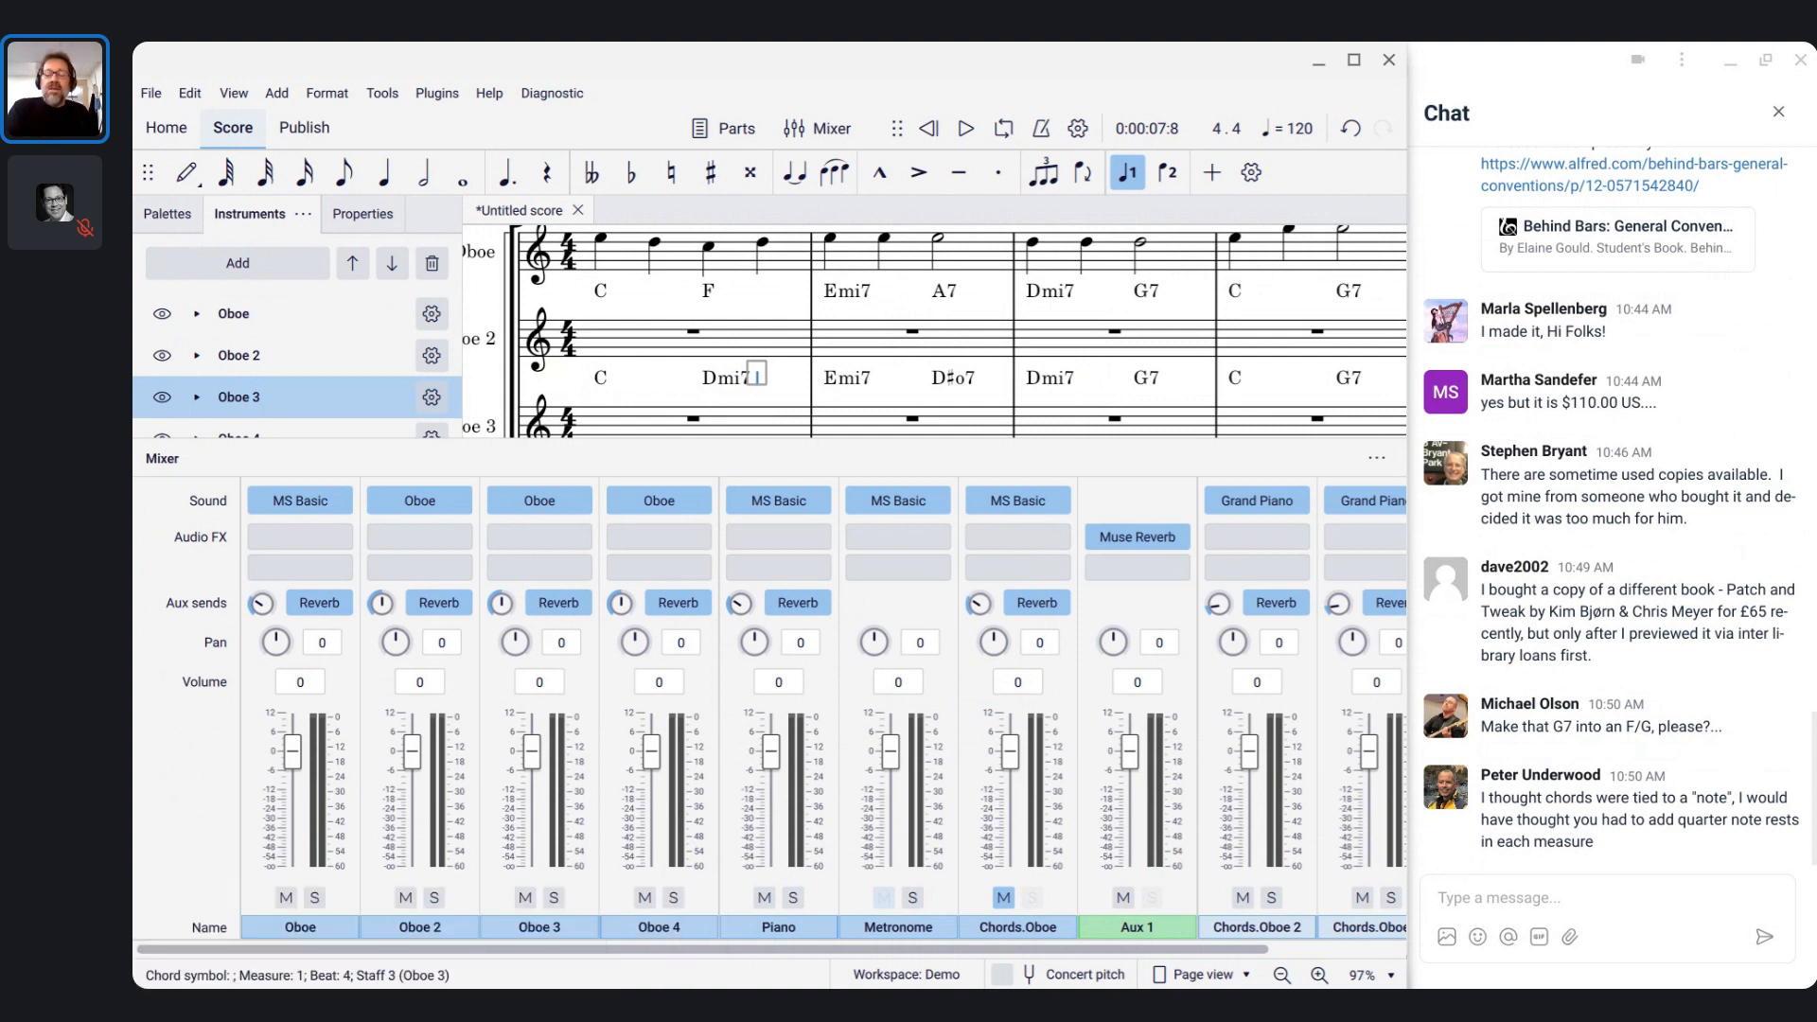
{"action": "key", "text": "semicolon"}
{"action": "key", "text": "semicolon"}
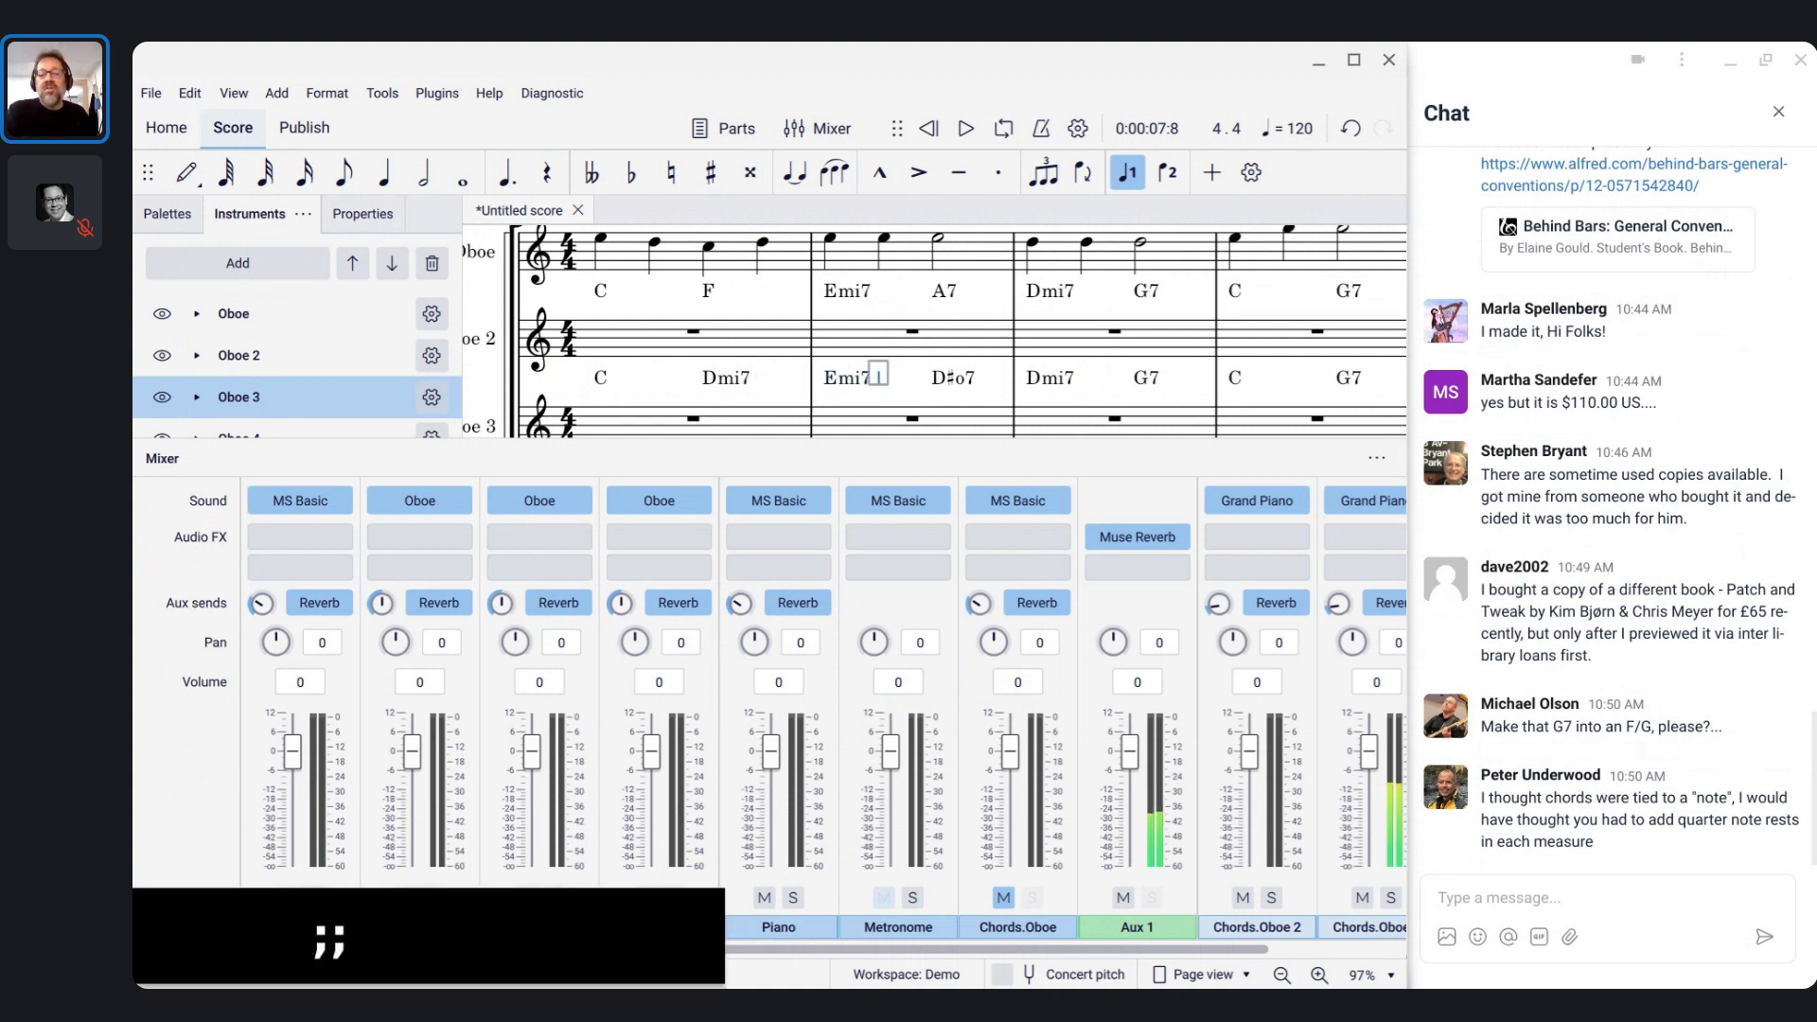
{"action": "key", "text": "semicolon"}
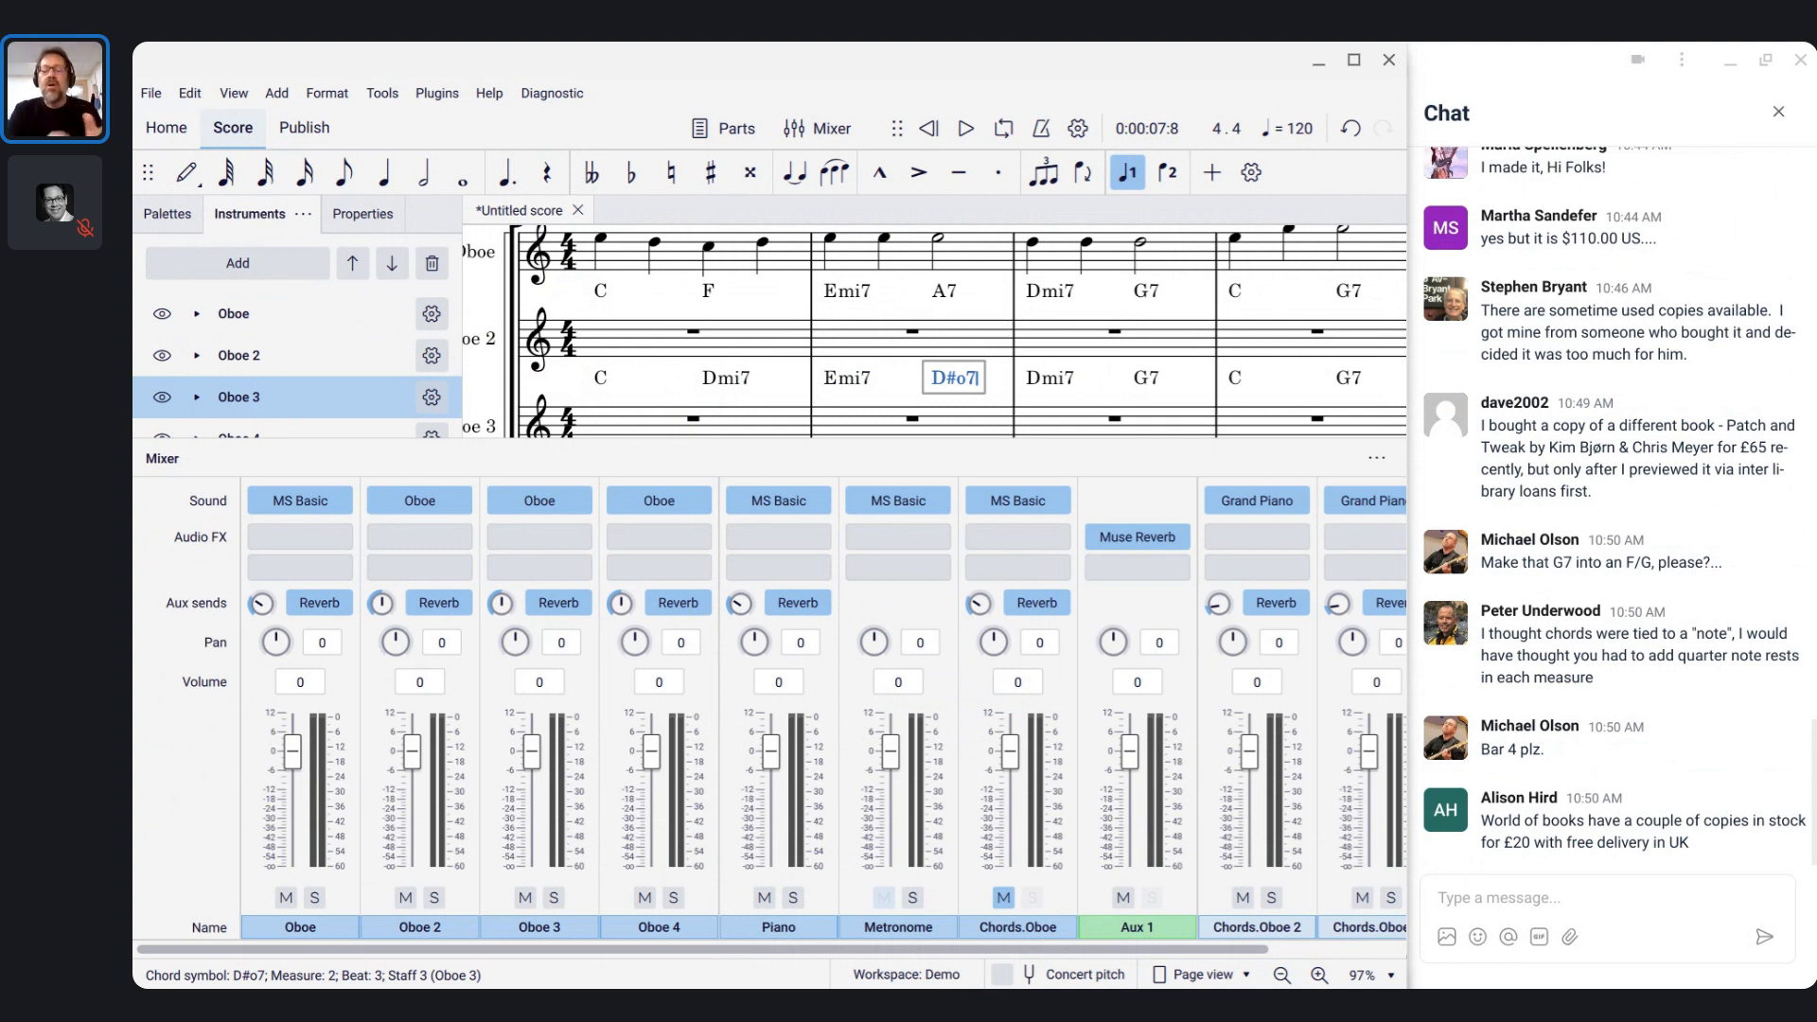
{"action": "key", "text": "Escape"}
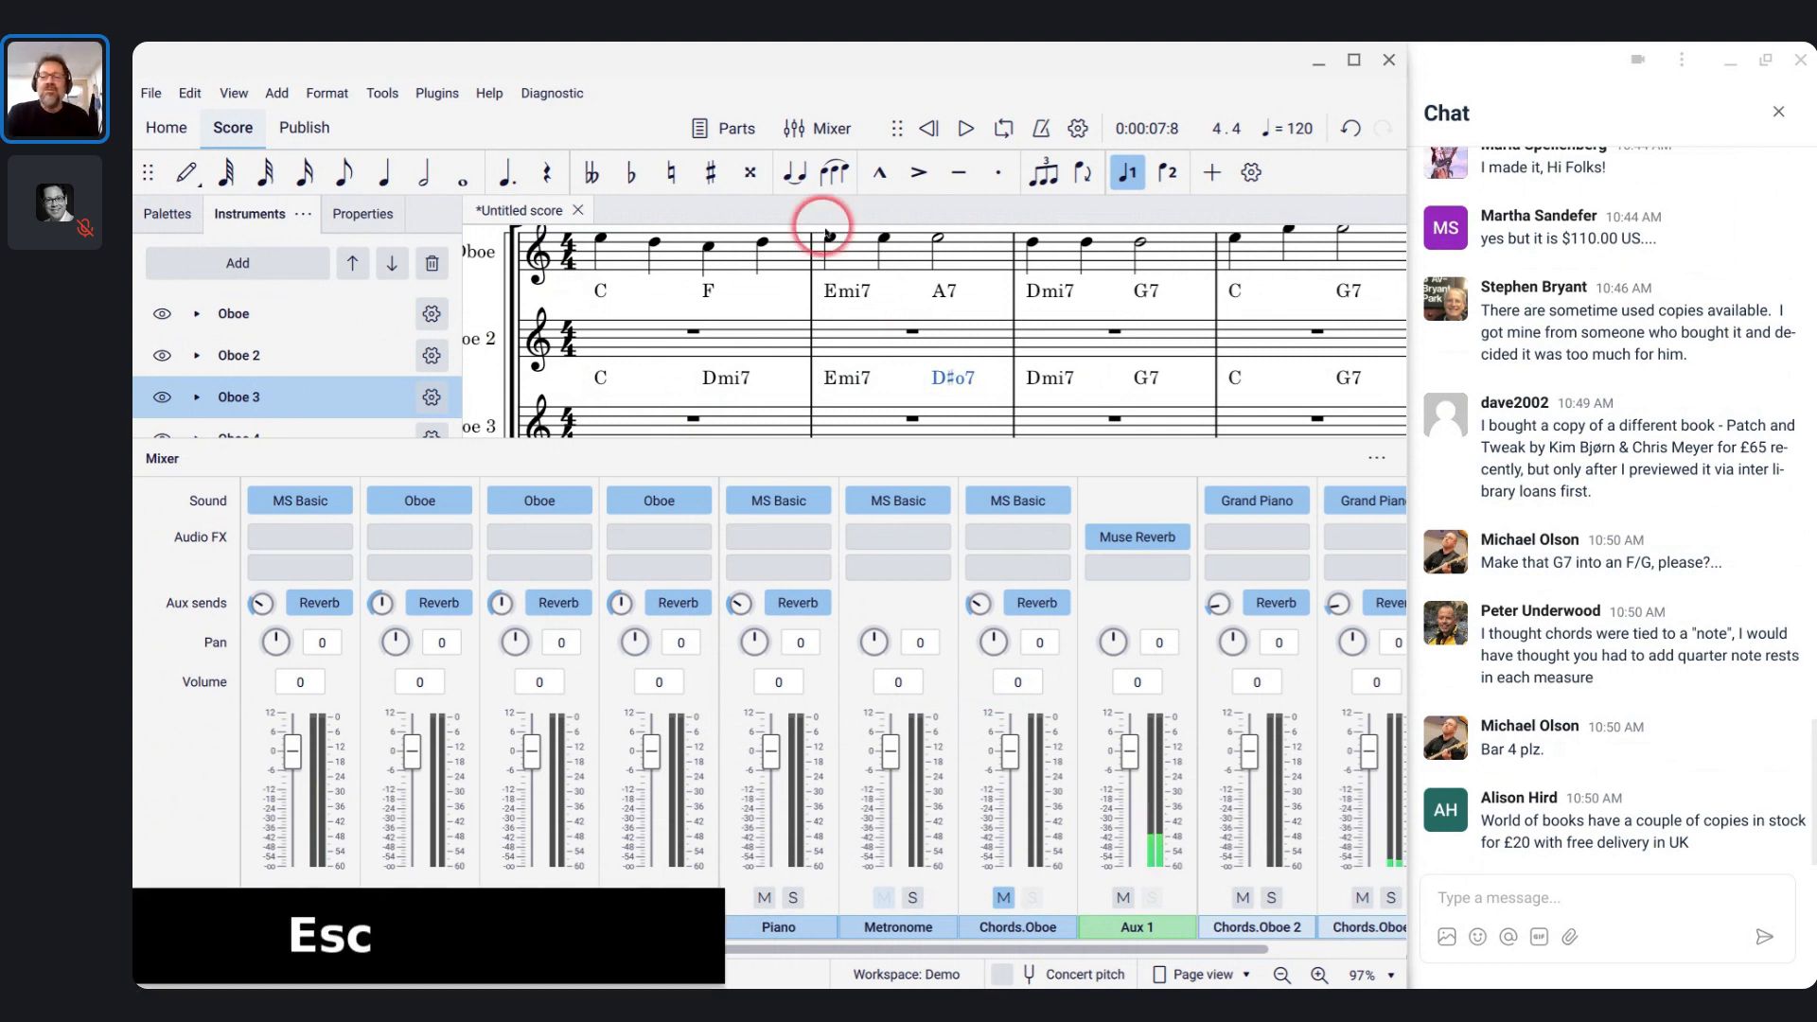
- Replace the G7 chord symbol on beat 3 of measure 4 in the Oboe 3 staff with F/G
{"action": "scroll", "coordinate": [825, 232], "scroll_direction": "right", "scroll_amount": 3}
{"action": "scroll", "coordinate": [825, 232], "scroll_direction": "down", "scroll_amount": 1}
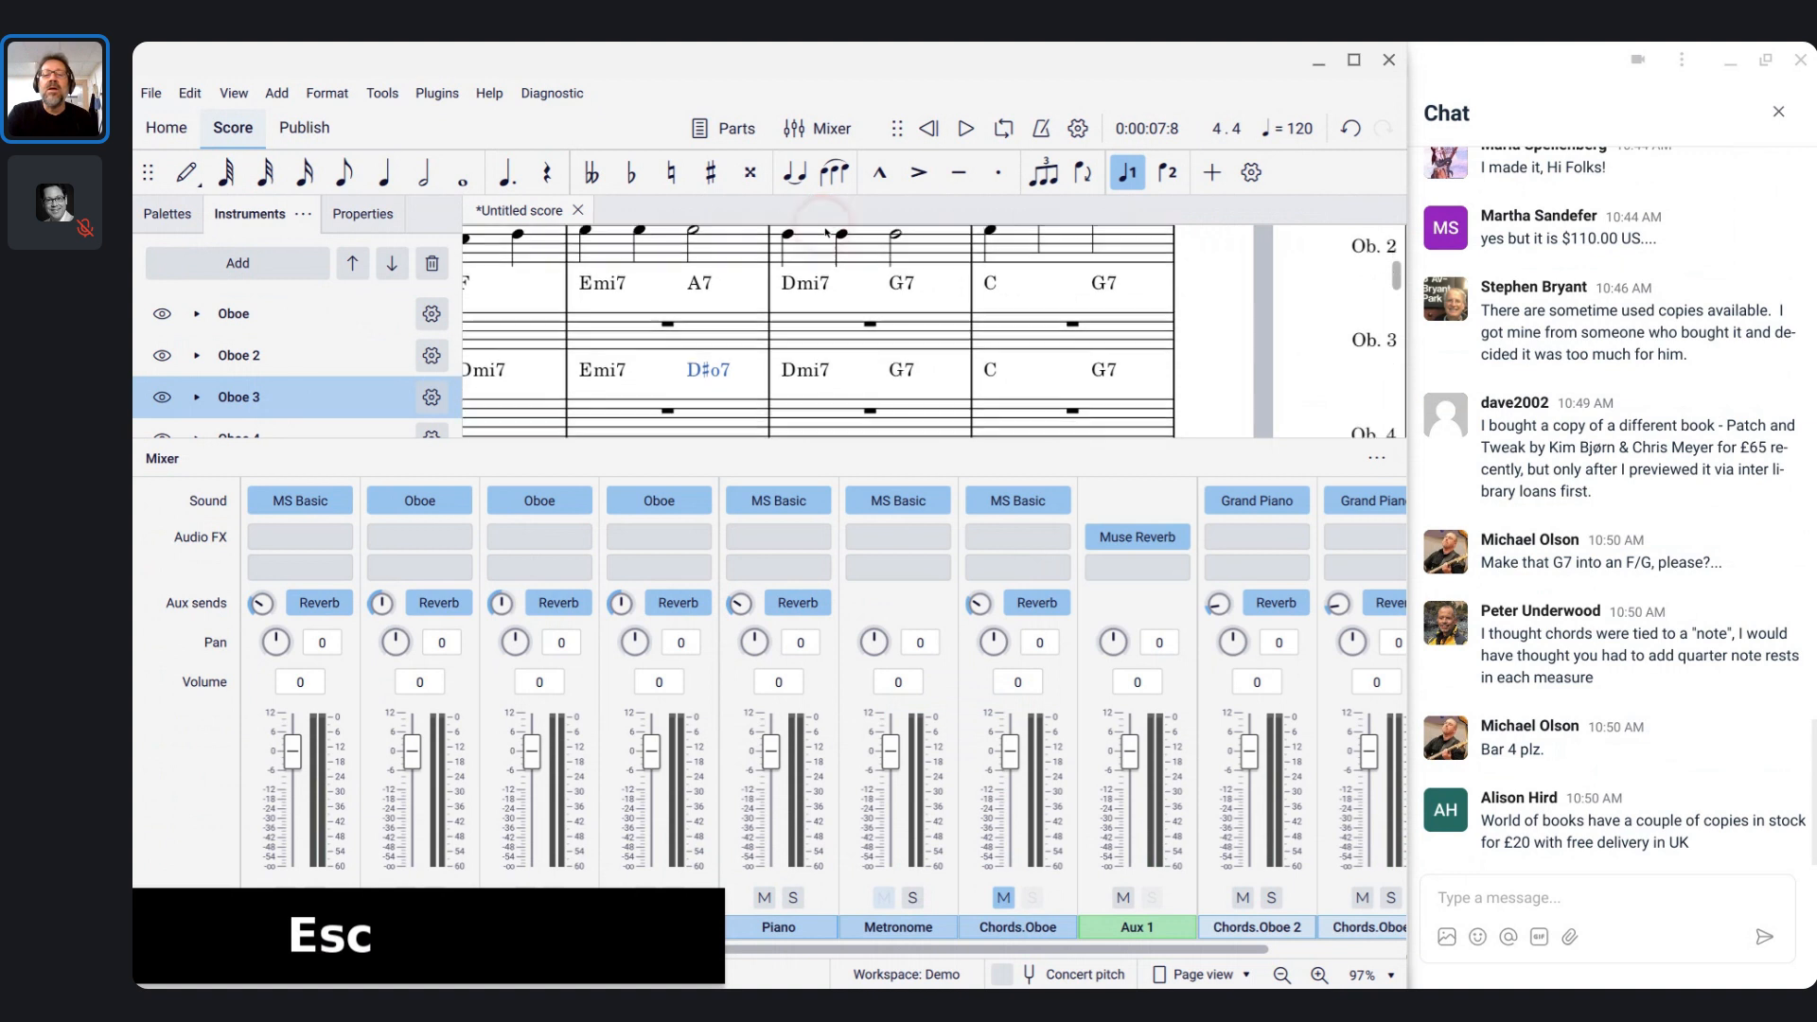
{"action": "left_click", "coordinate": [1105, 365]}
{"action": "double_click", "coordinate": [1105, 364]}
{"action": "key", "text": "ctrl+a"}
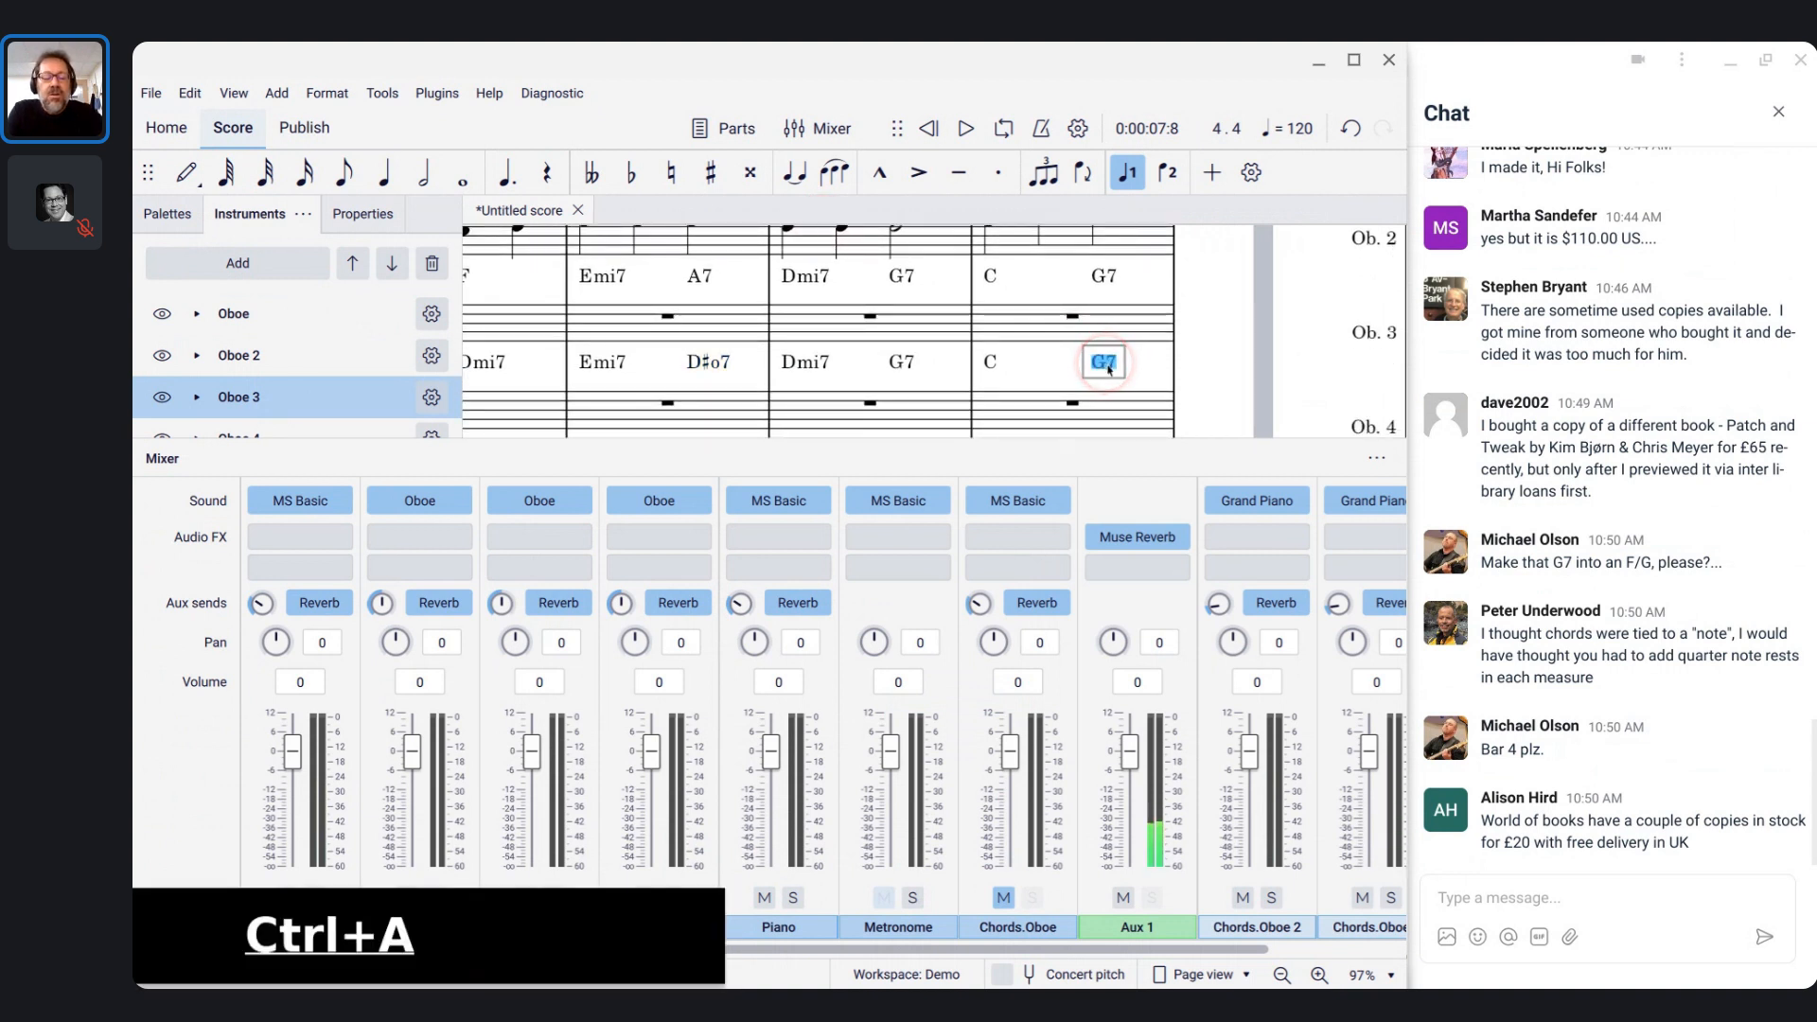
{"action": "type", "text": "F/G"}
{"action": "key", "text": "Escape"}
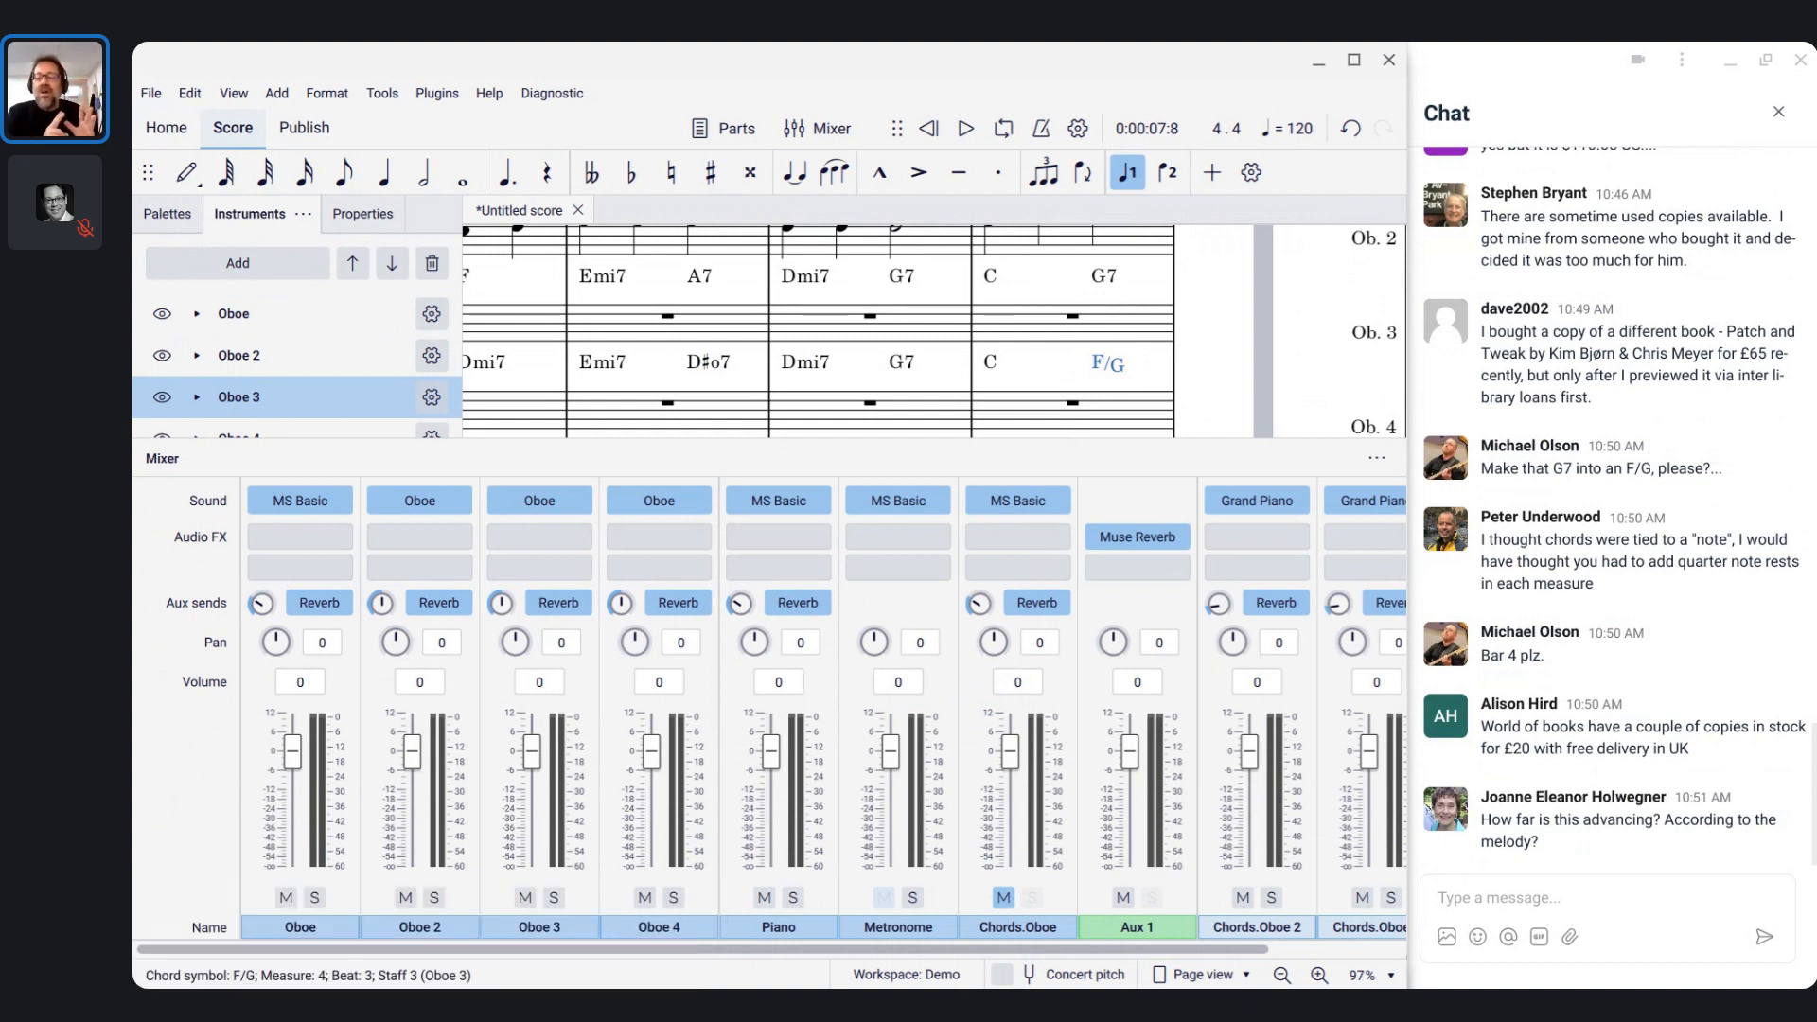
- Zoom the score out to 84% and hide the mixer
{"action": "scroll", "coordinate": [935, 331], "scroll_direction": "up", "scroll_amount": 1}
{"action": "scroll", "coordinate": [934, 331], "scroll_direction": "left", "scroll_amount": 1}
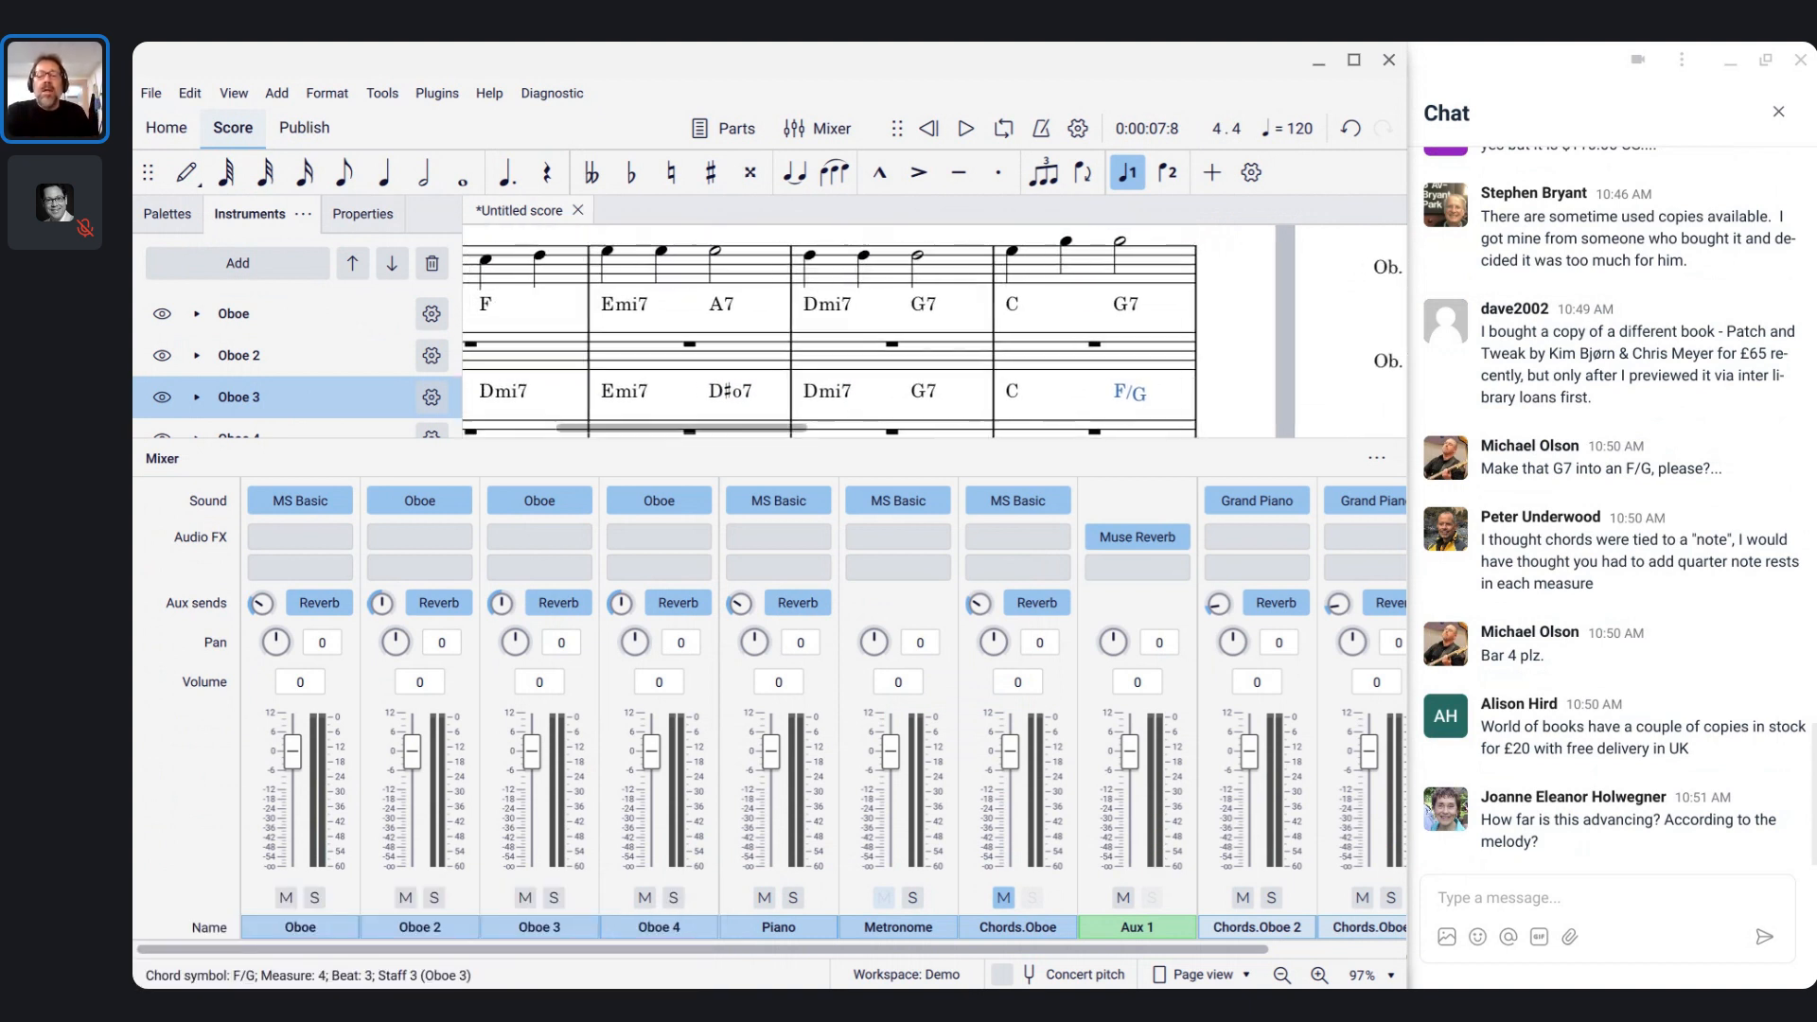
{"action": "scroll", "coordinate": [1207, 397], "scroll_direction": "down", "scroll_amount": 2}
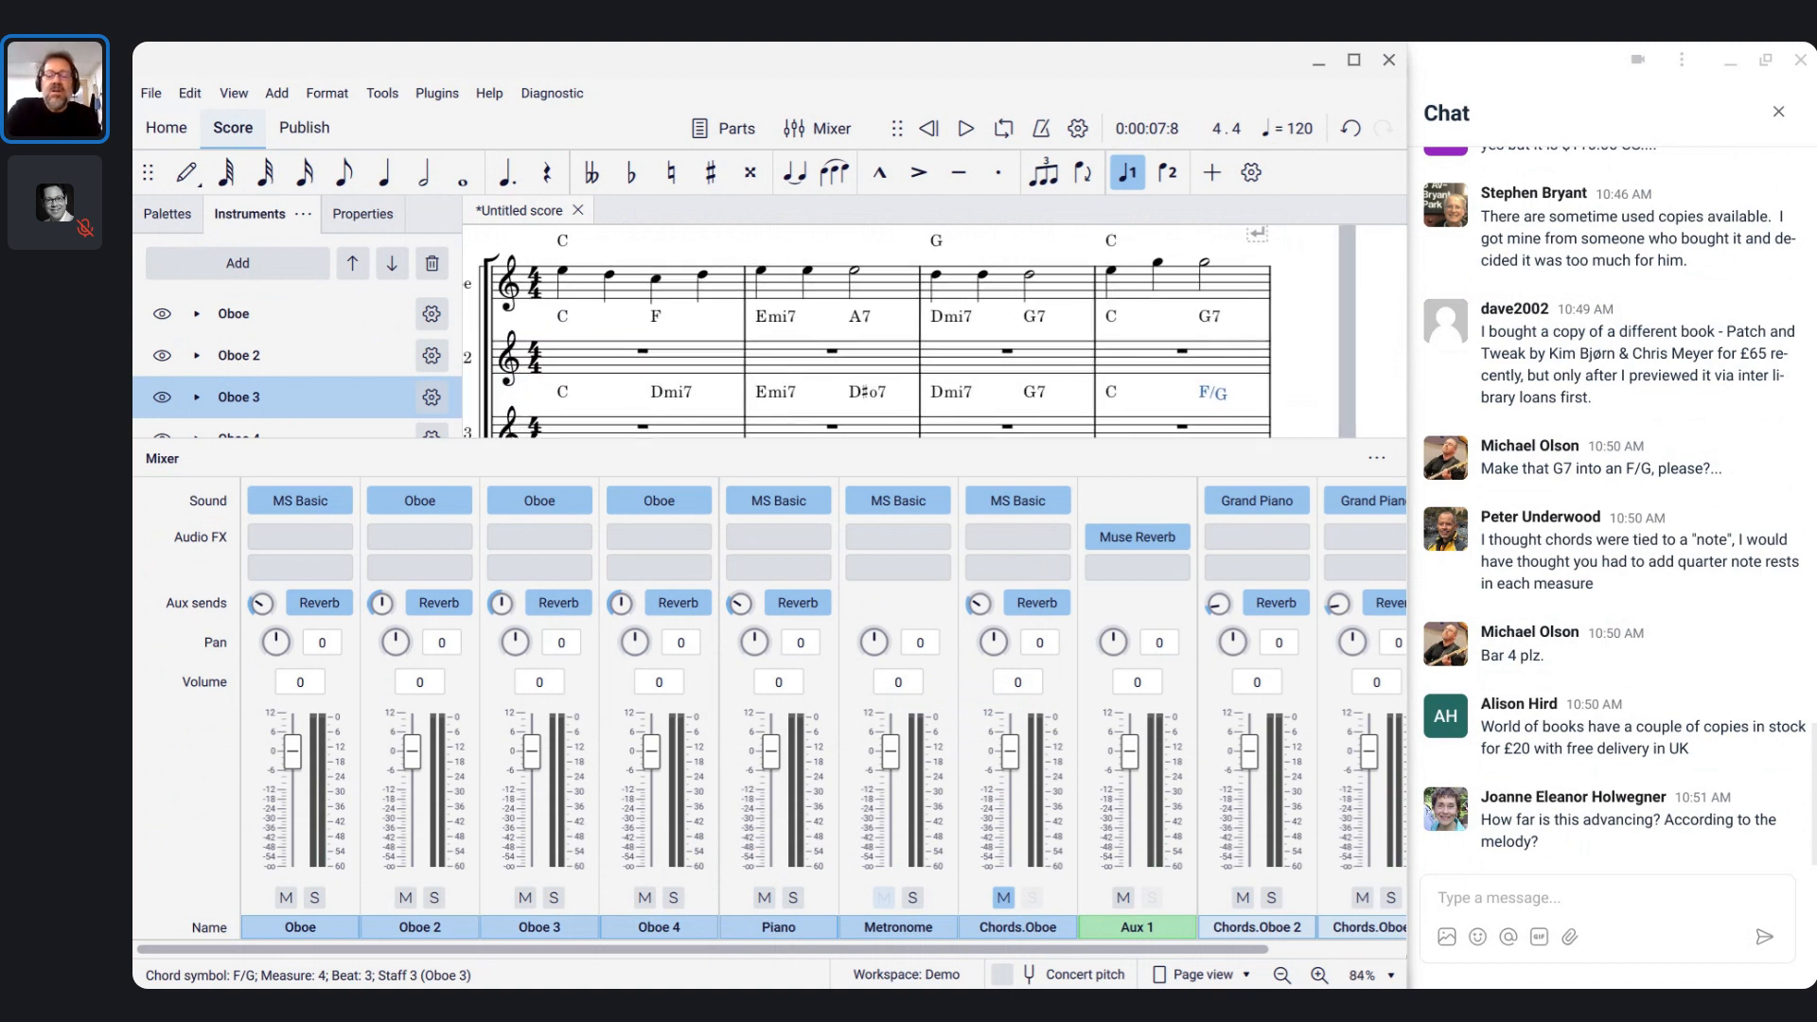
{"action": "key", "text": "F10"}
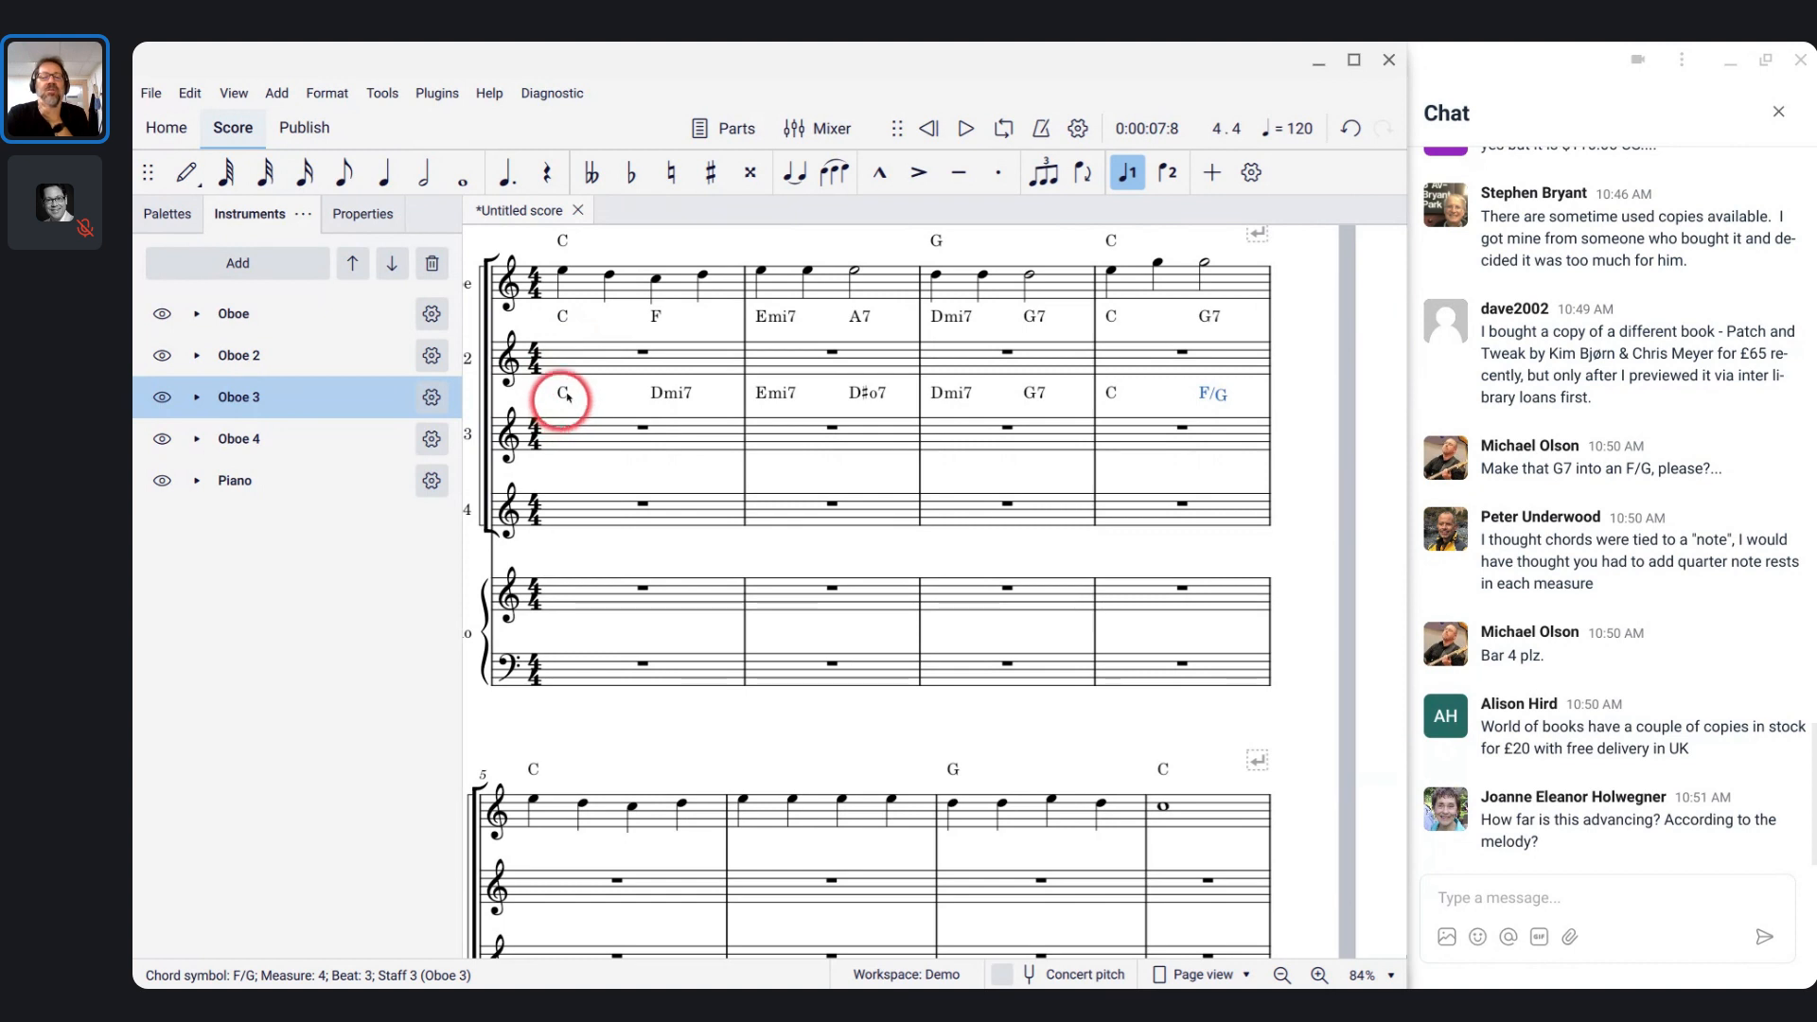
{"action": "left_click", "coordinate": [510, 362]}
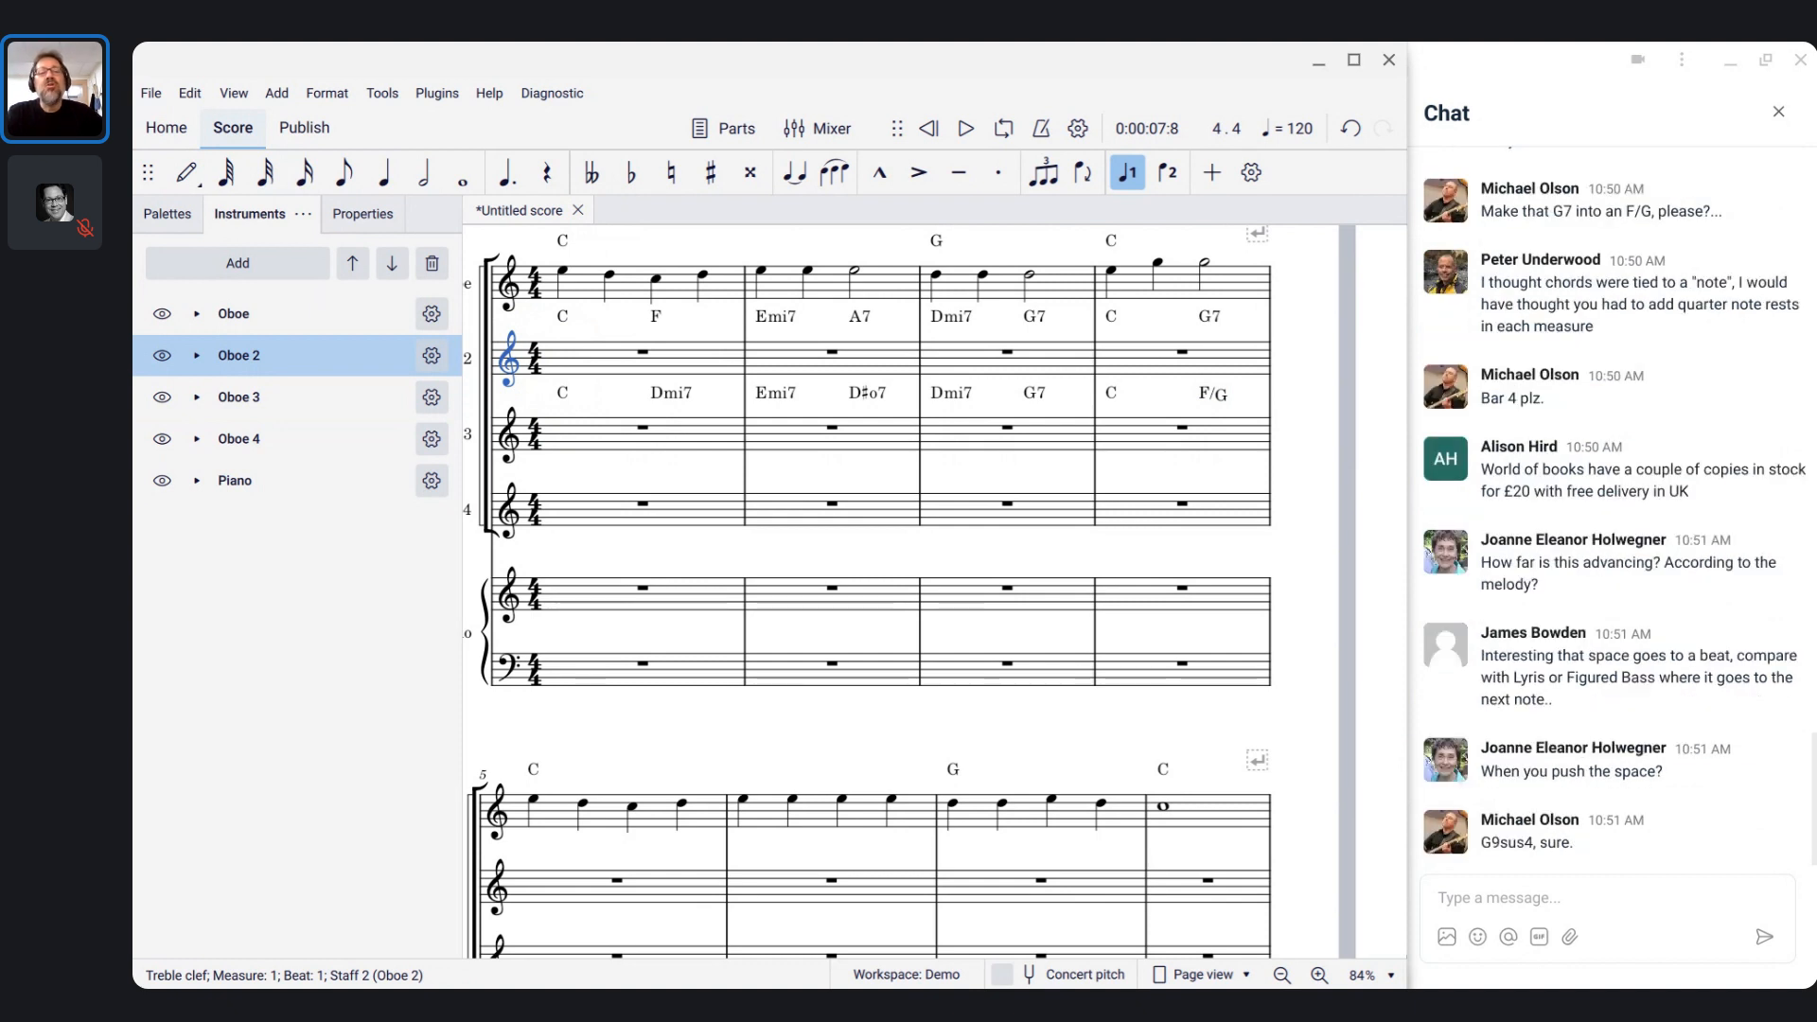
- Enter the eighth notes C D E F G F E D in measure 1 of Oboe 4, followed by an eighth-note C in measure 2
{"action": "left_click", "coordinate": [614, 506]}
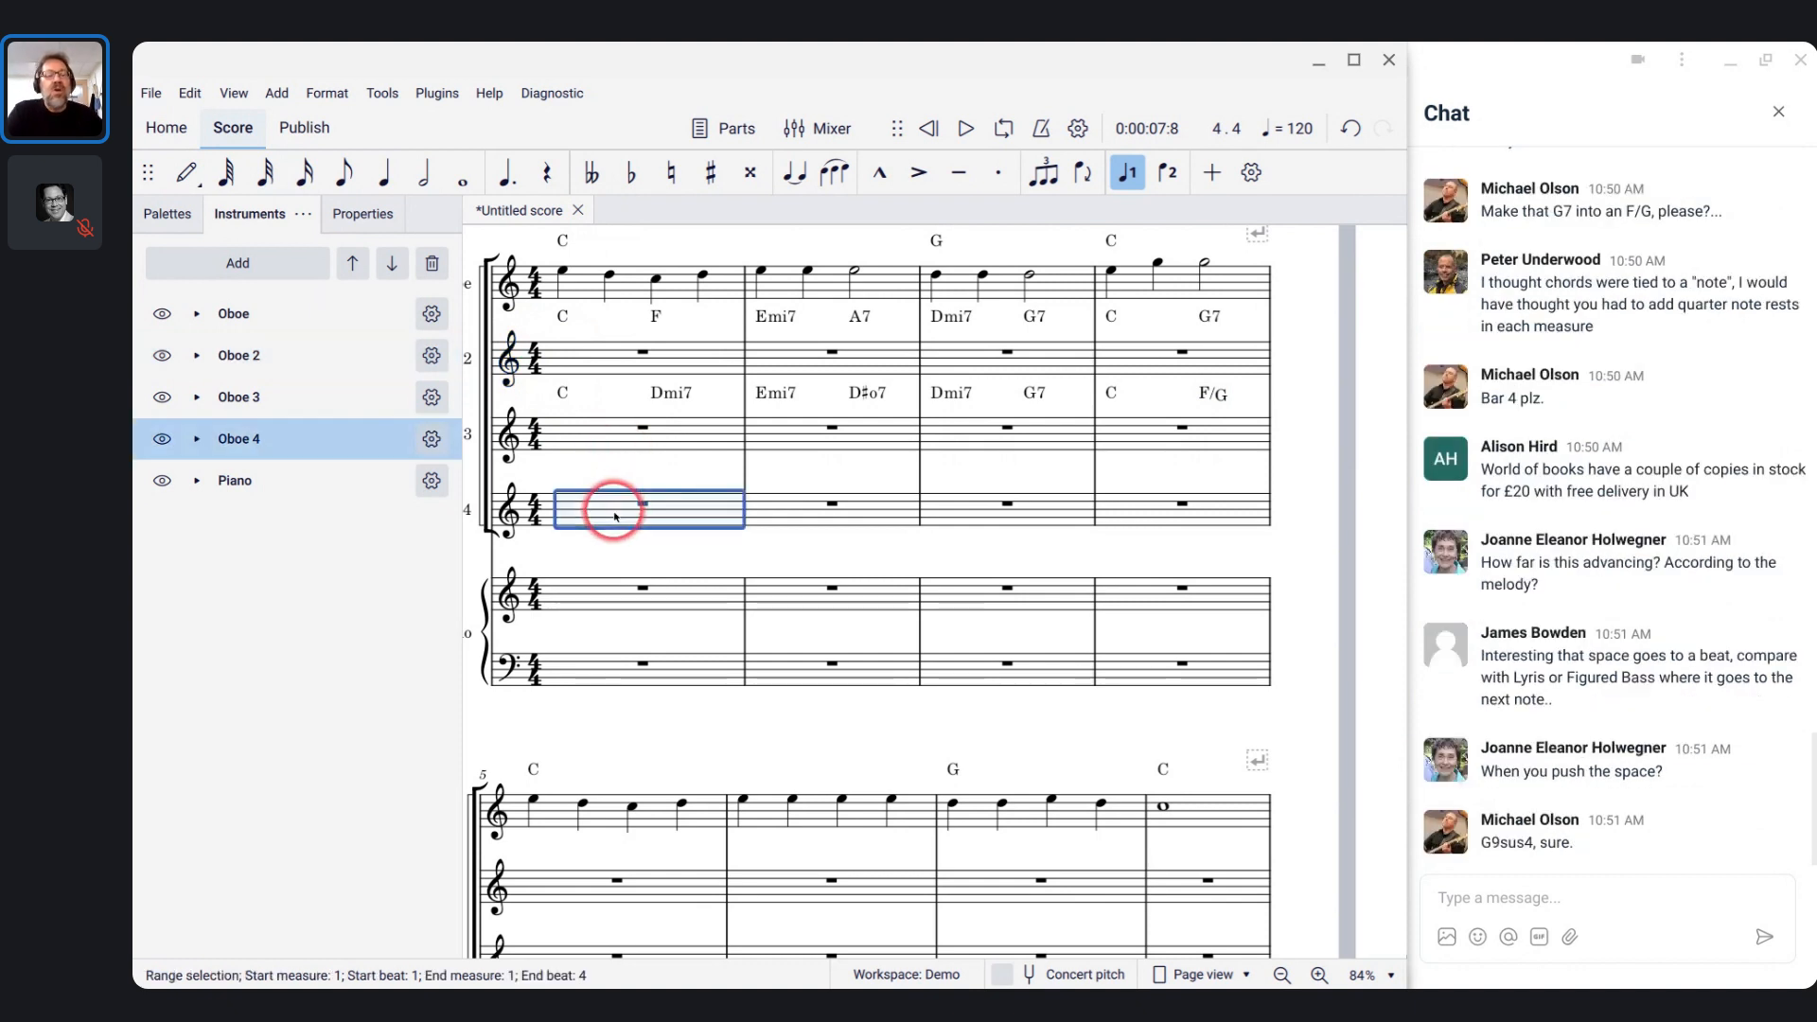
{"action": "key", "text": "n"}
{"action": "key", "text": "4"}
{"action": "key", "text": "c"}
{"action": "key", "text": "d"}
{"action": "key", "text": "e"}
{"action": "key", "text": "f"}
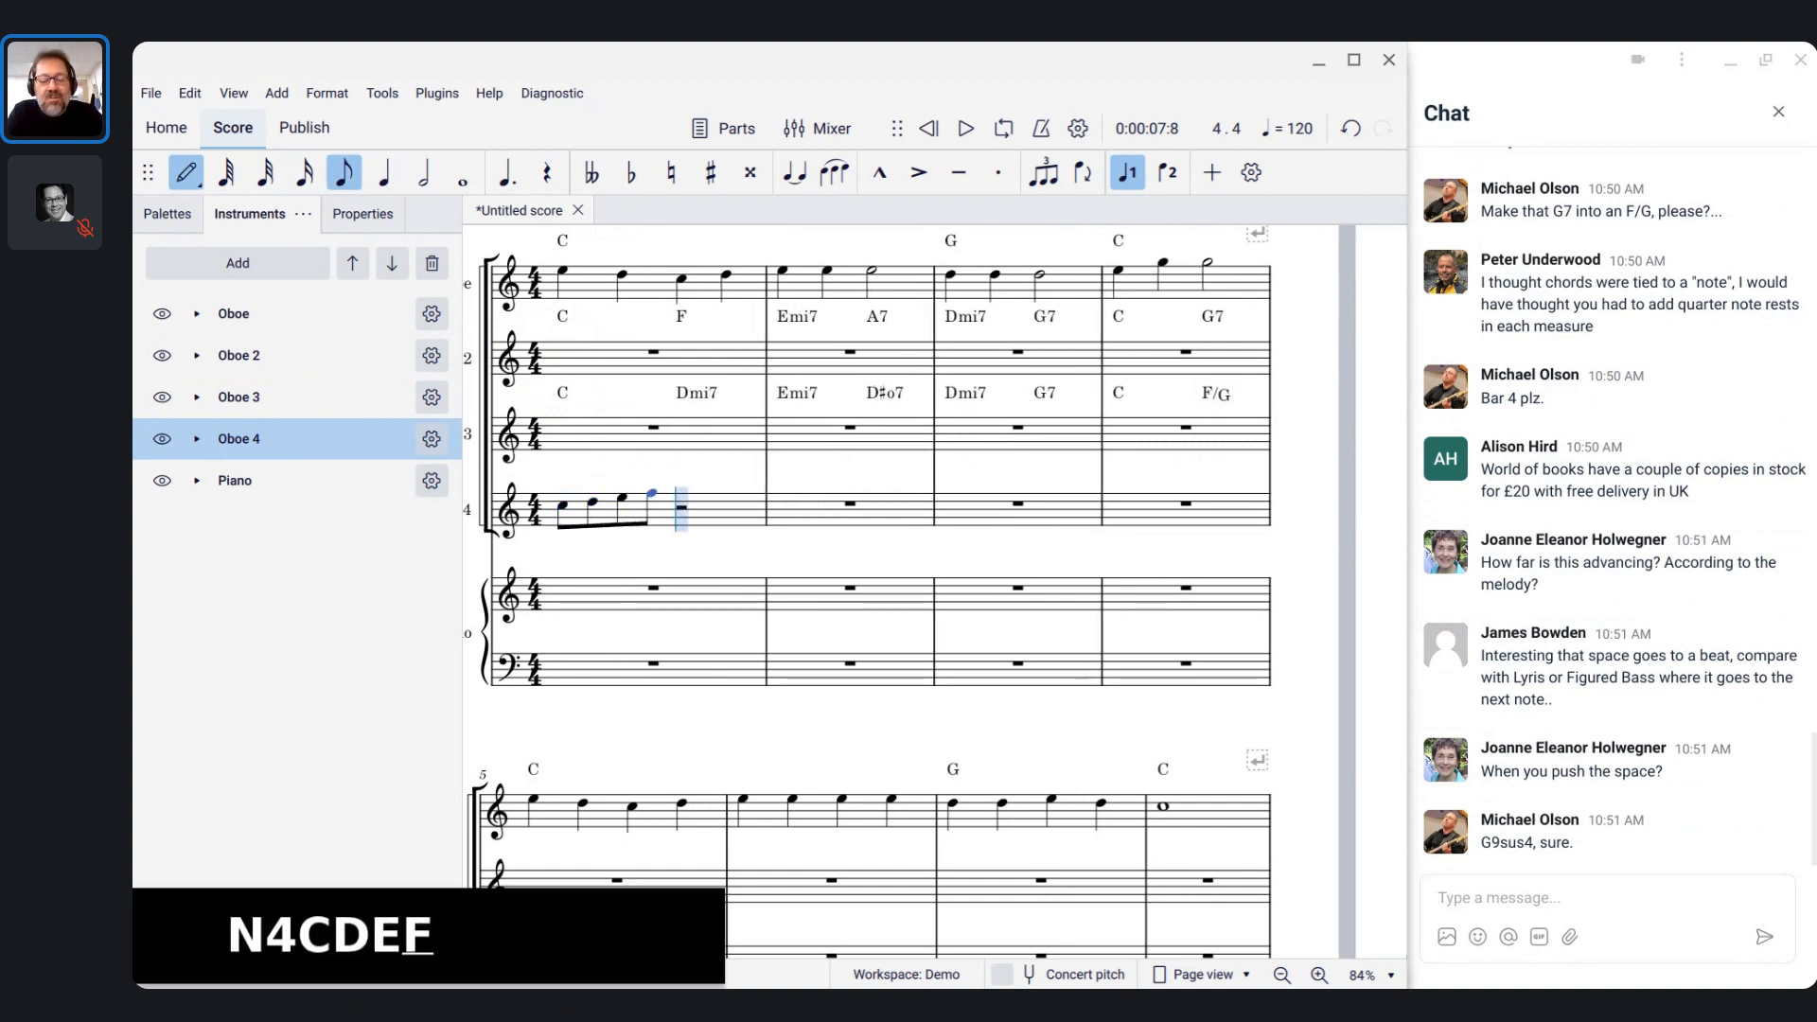
{"action": "key", "text": "g"}
{"action": "key", "text": "f"}
{"action": "key", "text": "e"}
{"action": "key", "text": "d"}
{"action": "key", "text": "c"}
{"action": "key", "text": "Escape"}
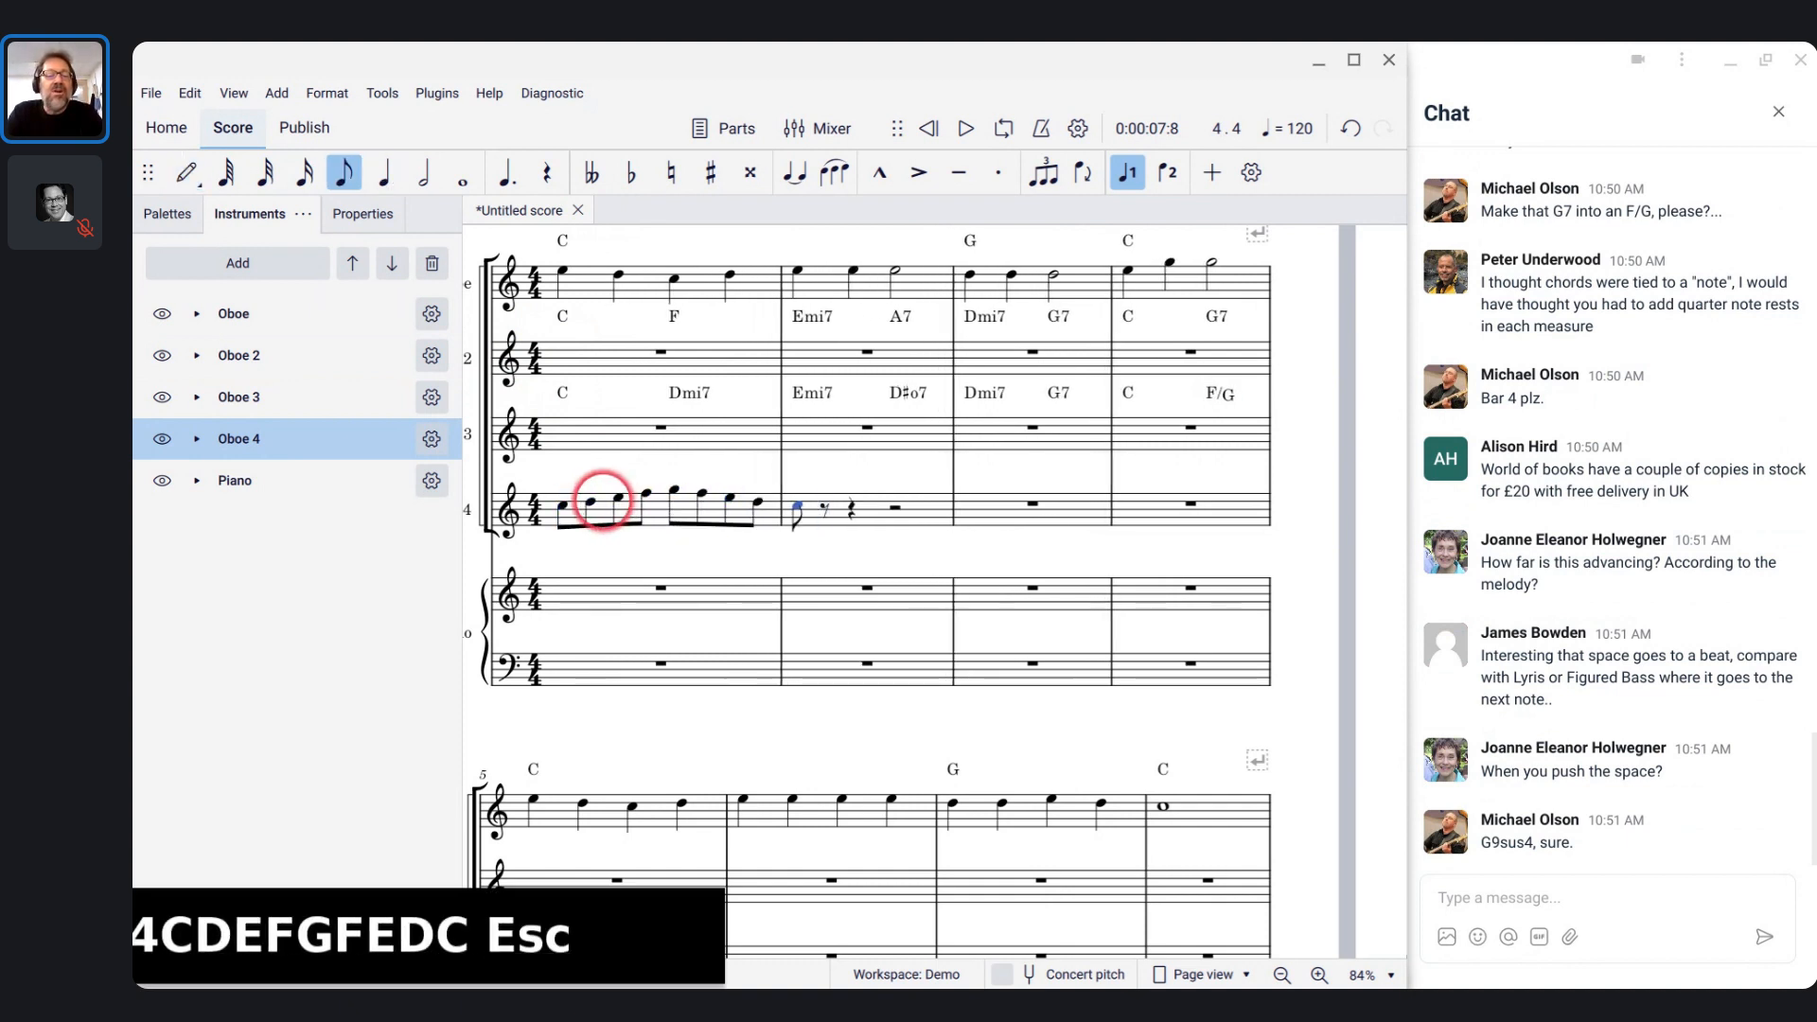
- Add a C chord symbol above the first note of the Oboe 4 staff
{"action": "left_click", "coordinate": [565, 507]}
{"action": "key", "text": "ctrl+k"}
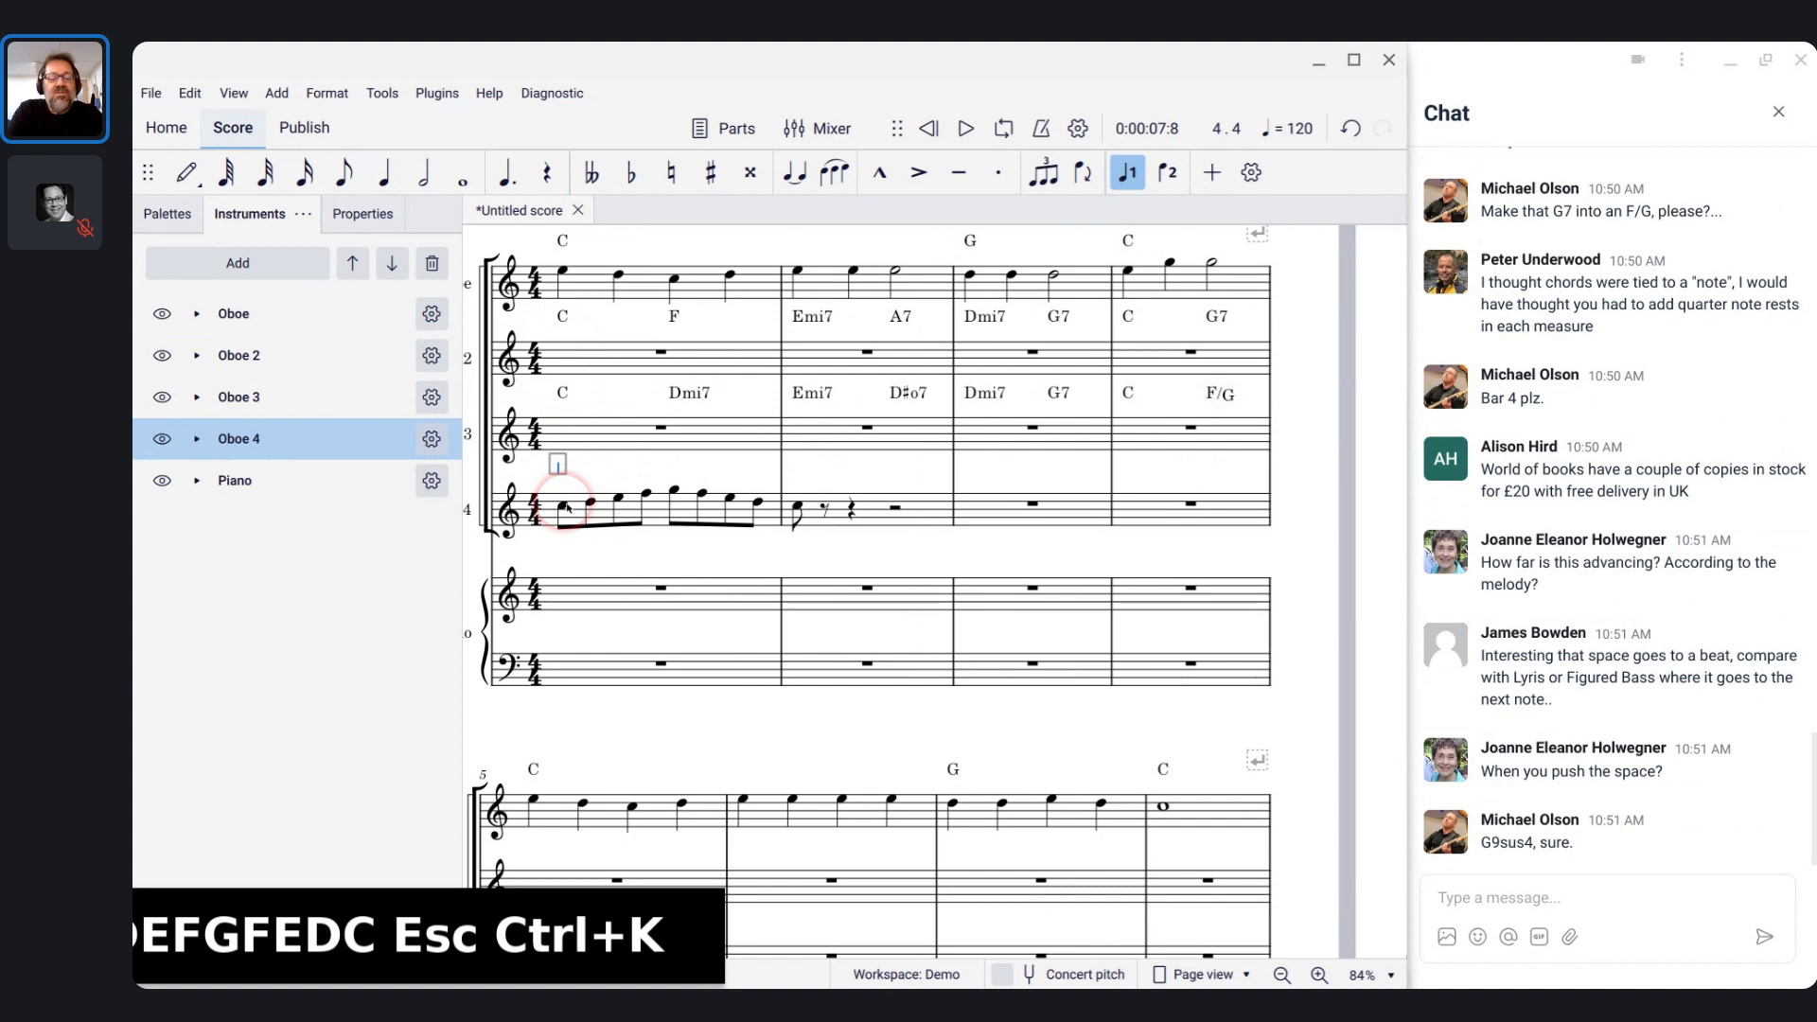
{"action": "type", "text": "C"}
{"action": "key", "text": "space"}
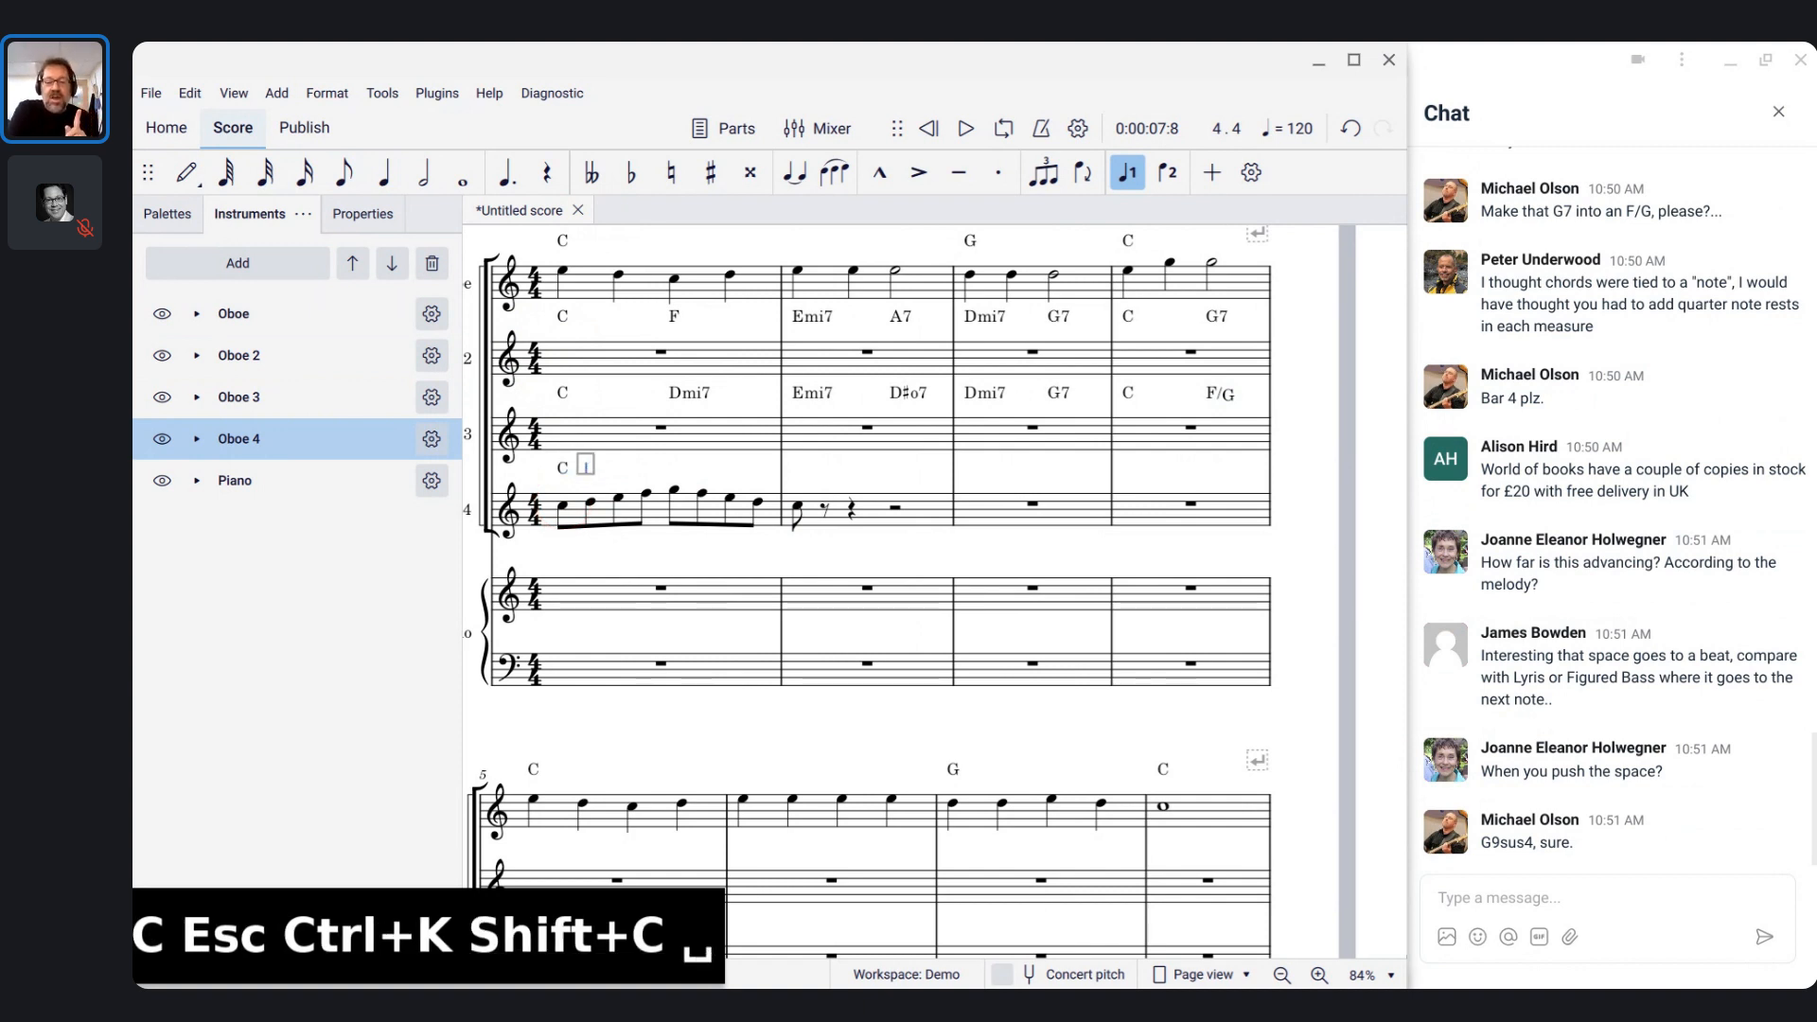
- Advance the empty chord cursor through the Oboe 4 notes, rests and beats to beat 4 of measure 2 and leave chord entry
{"action": "key", "text": "space"}
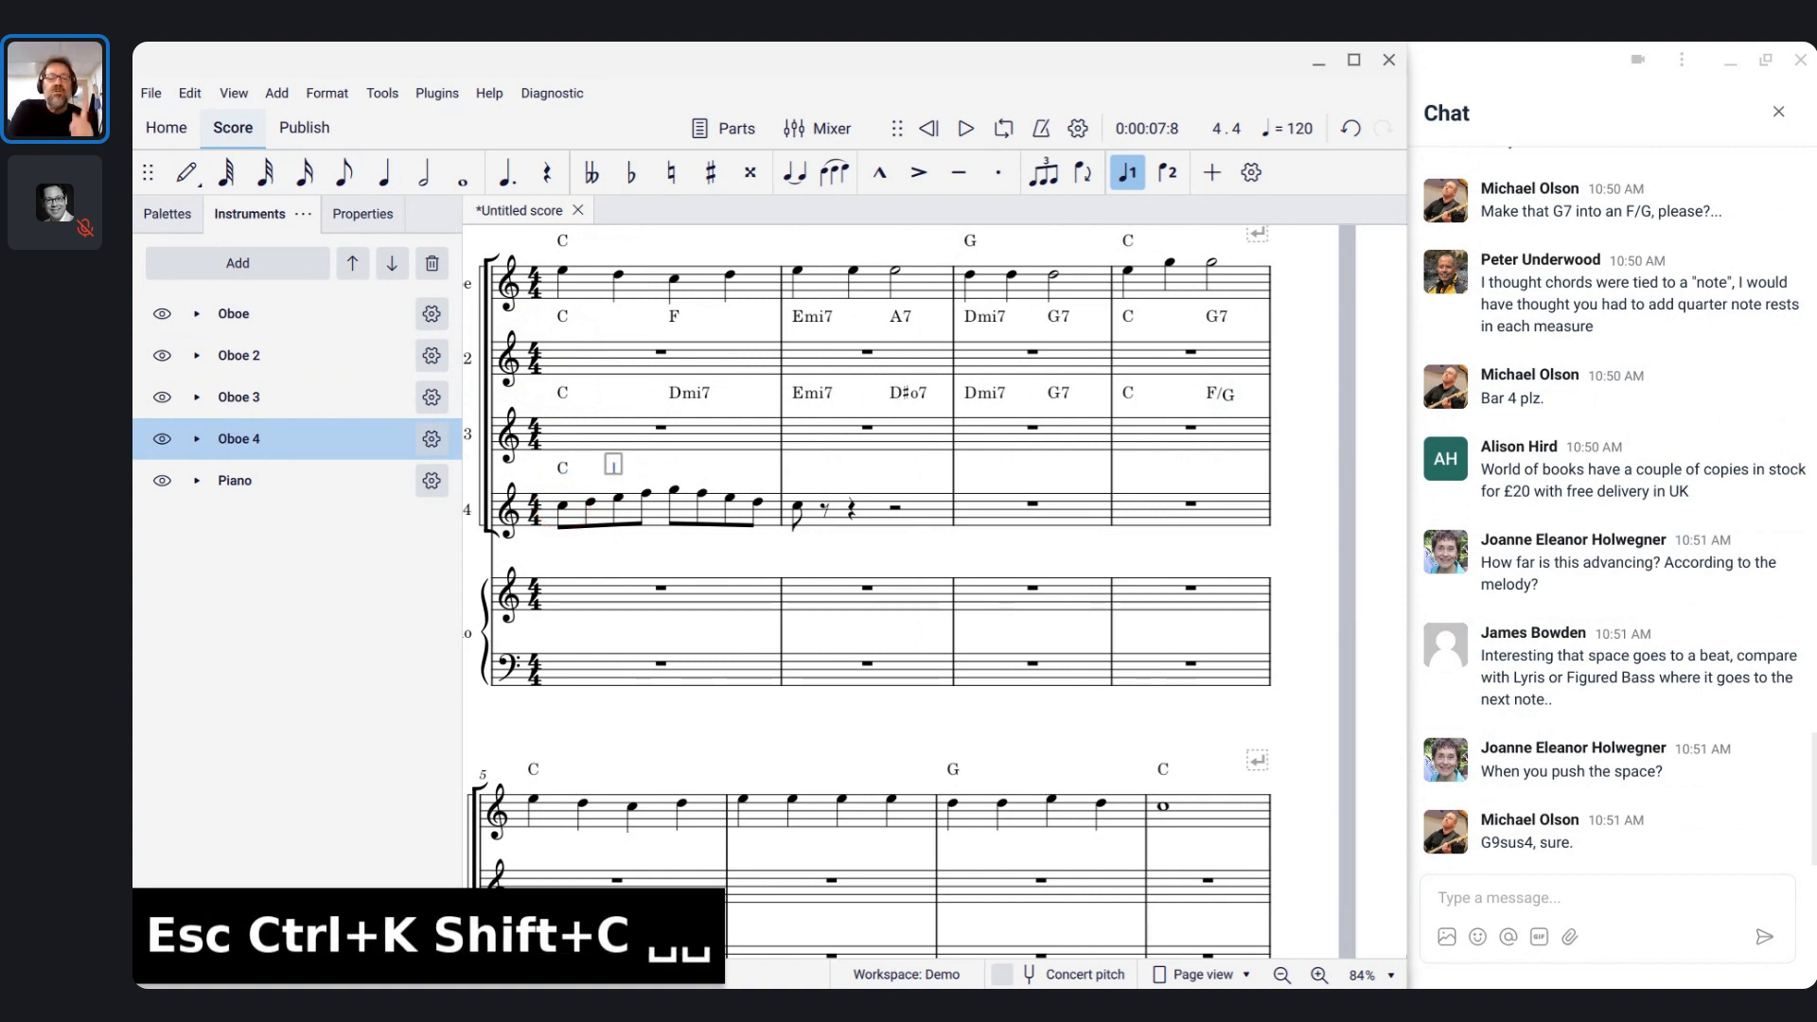
{"action": "key", "text": "space"}
{"action": "key", "text": "space"}
{"action": "key", "text": "space"}
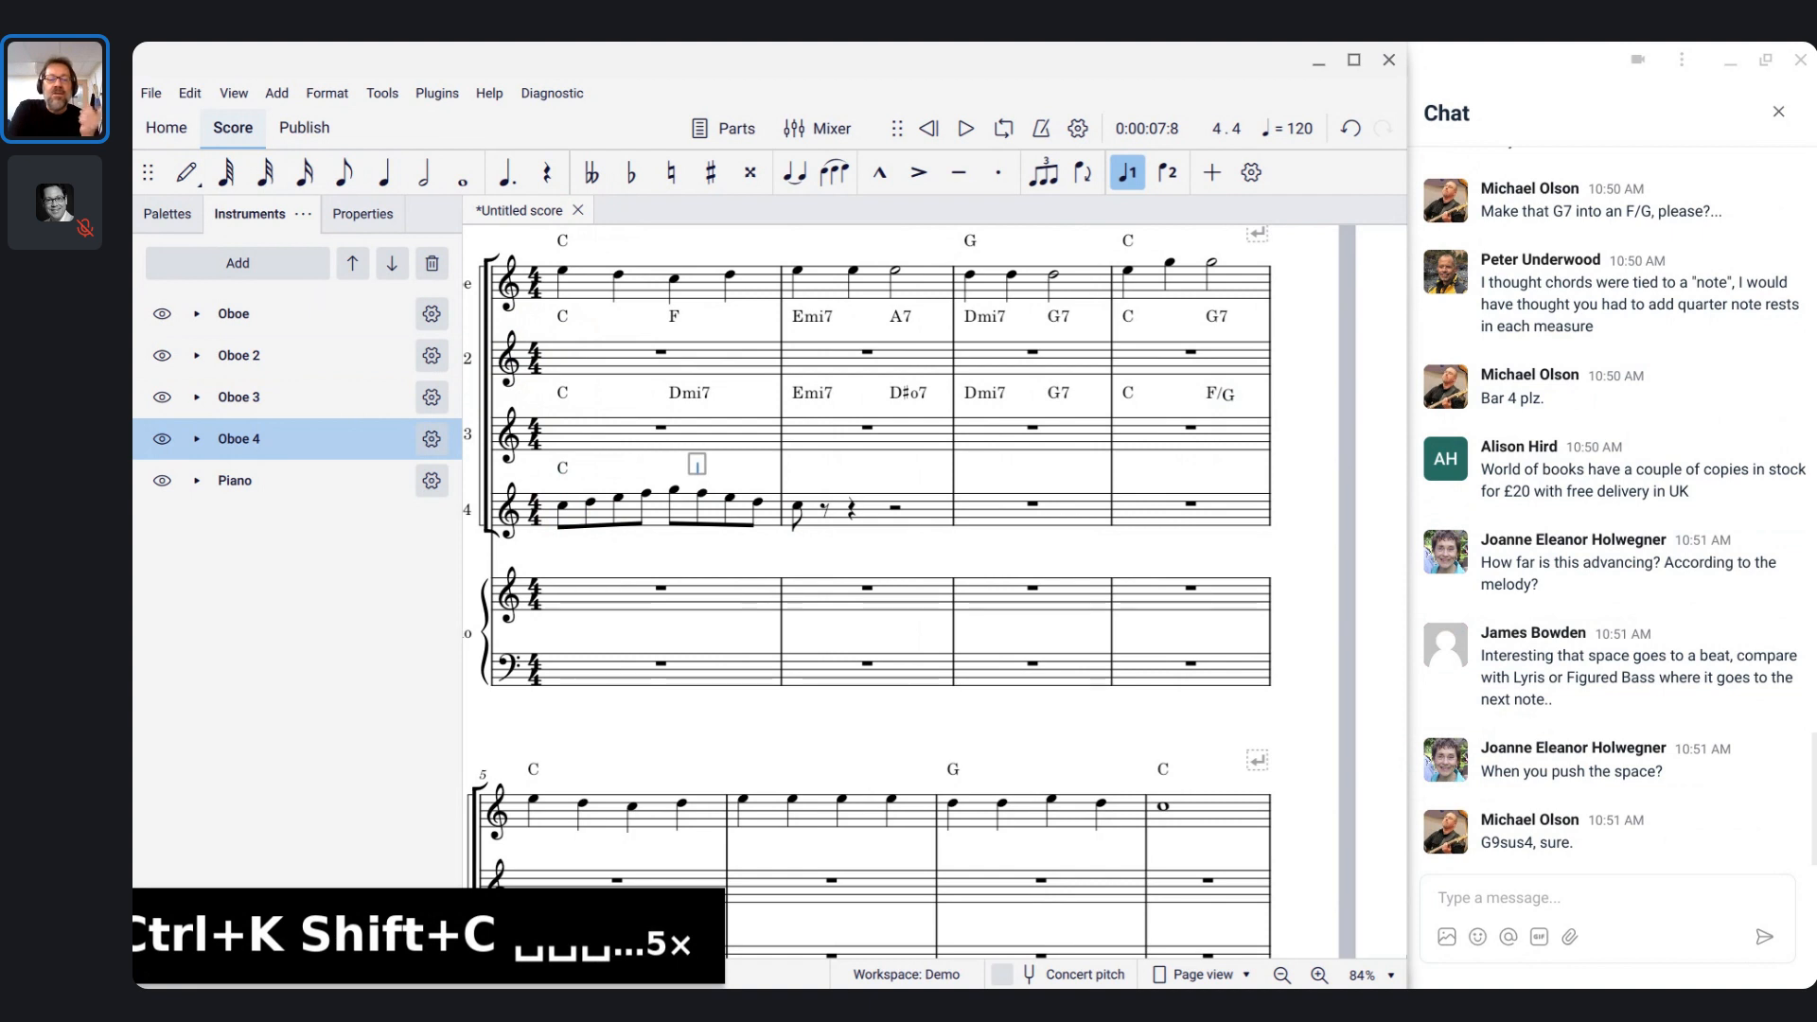
{"action": "key", "text": "space"}
{"action": "key", "text": "space"}
{"action": "key", "text": "space"}
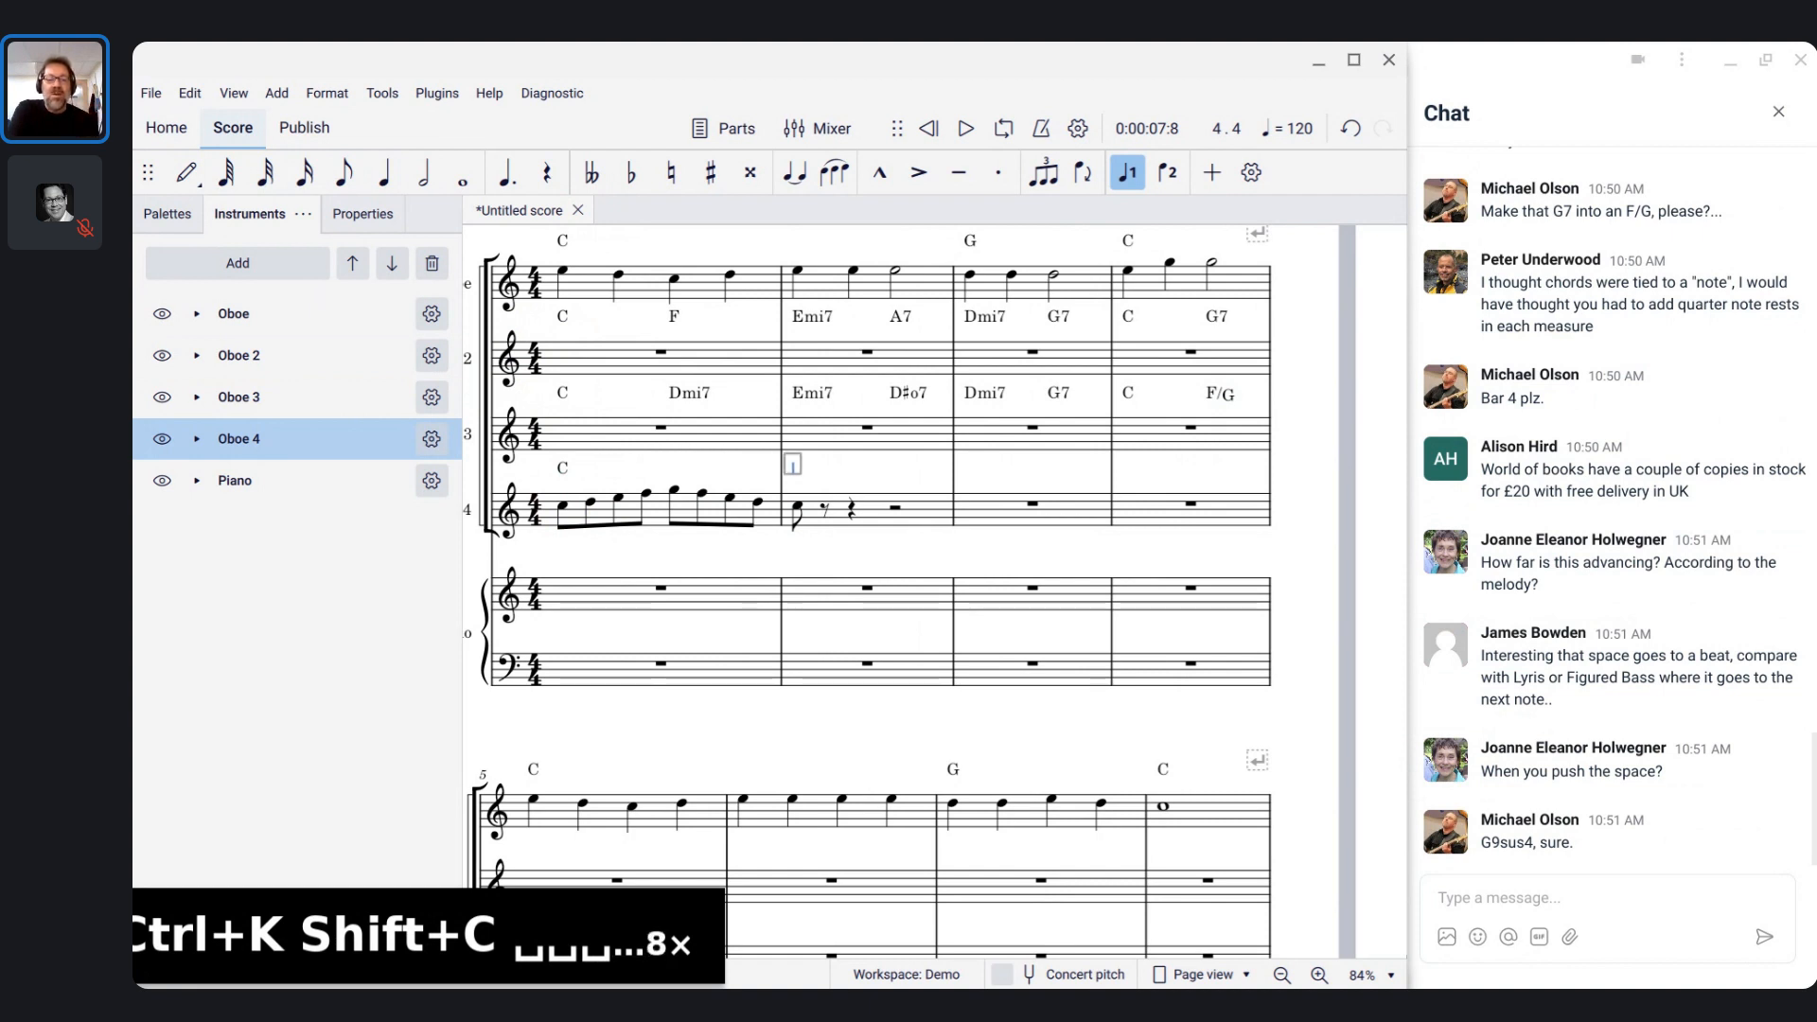
{"action": "key", "text": "space"}
{"action": "key", "text": "space"}
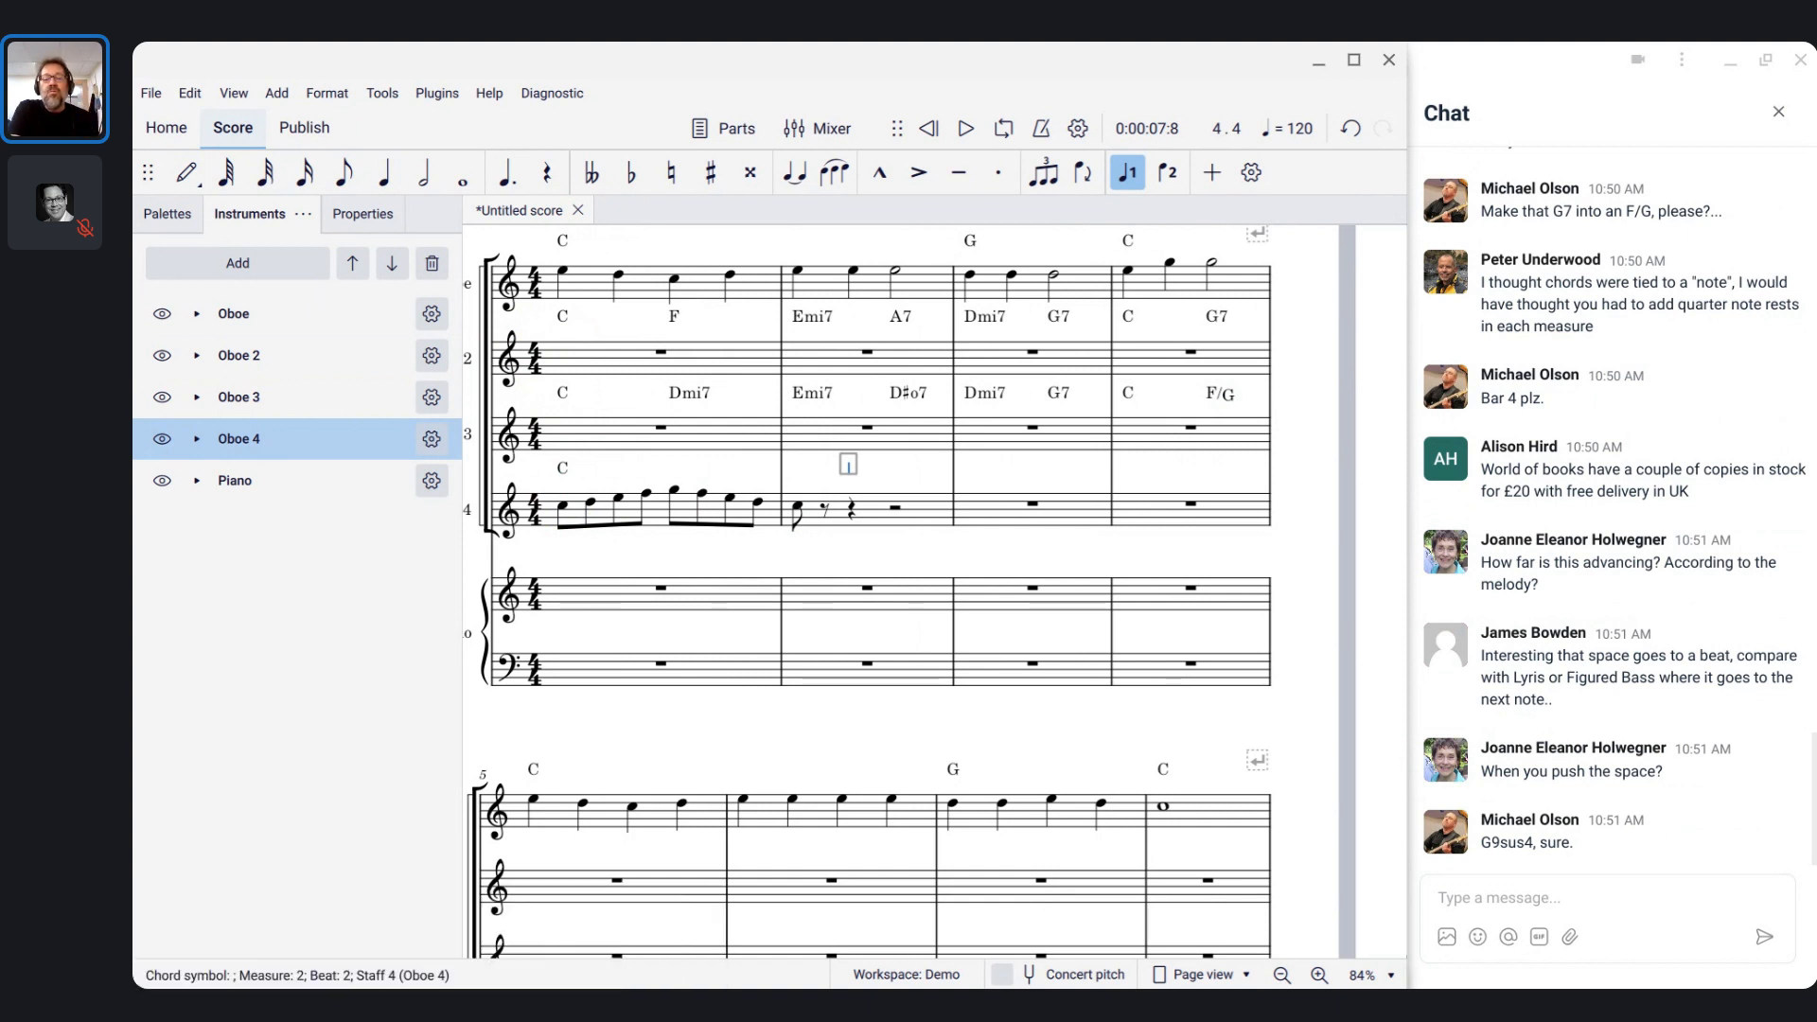
{"action": "key", "text": "space"}
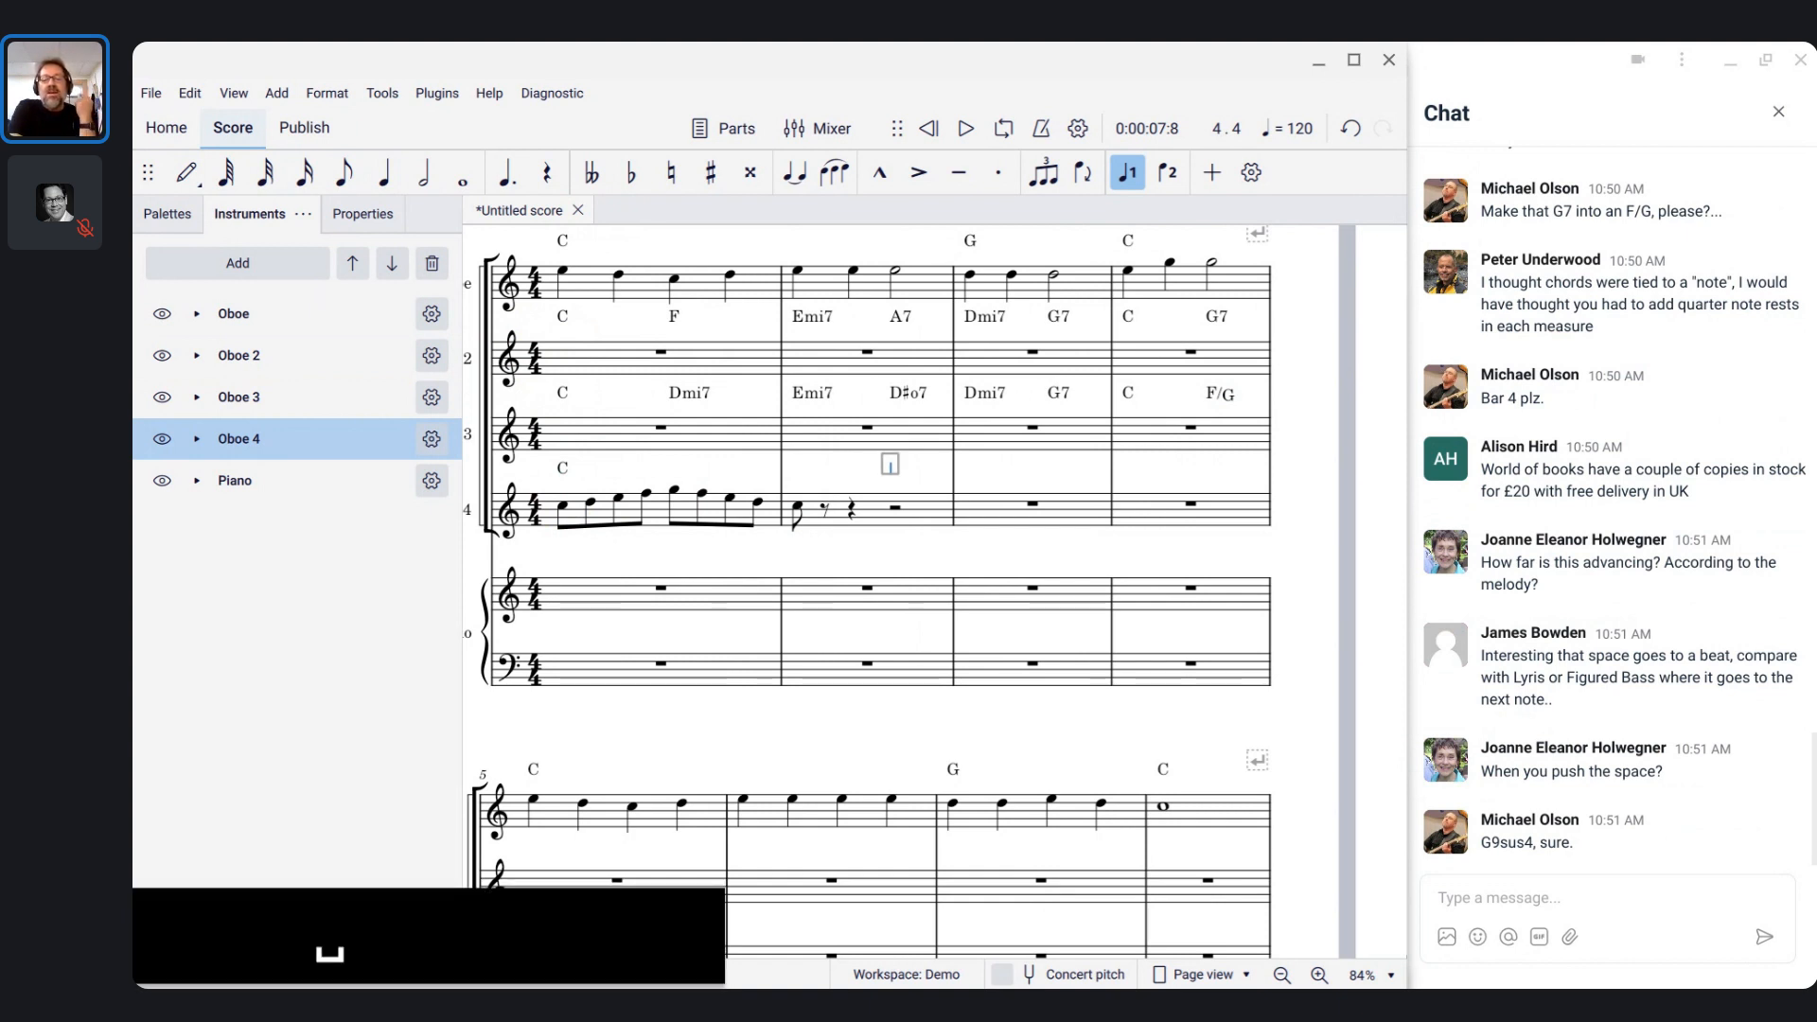
{"action": "key", "text": "space"}
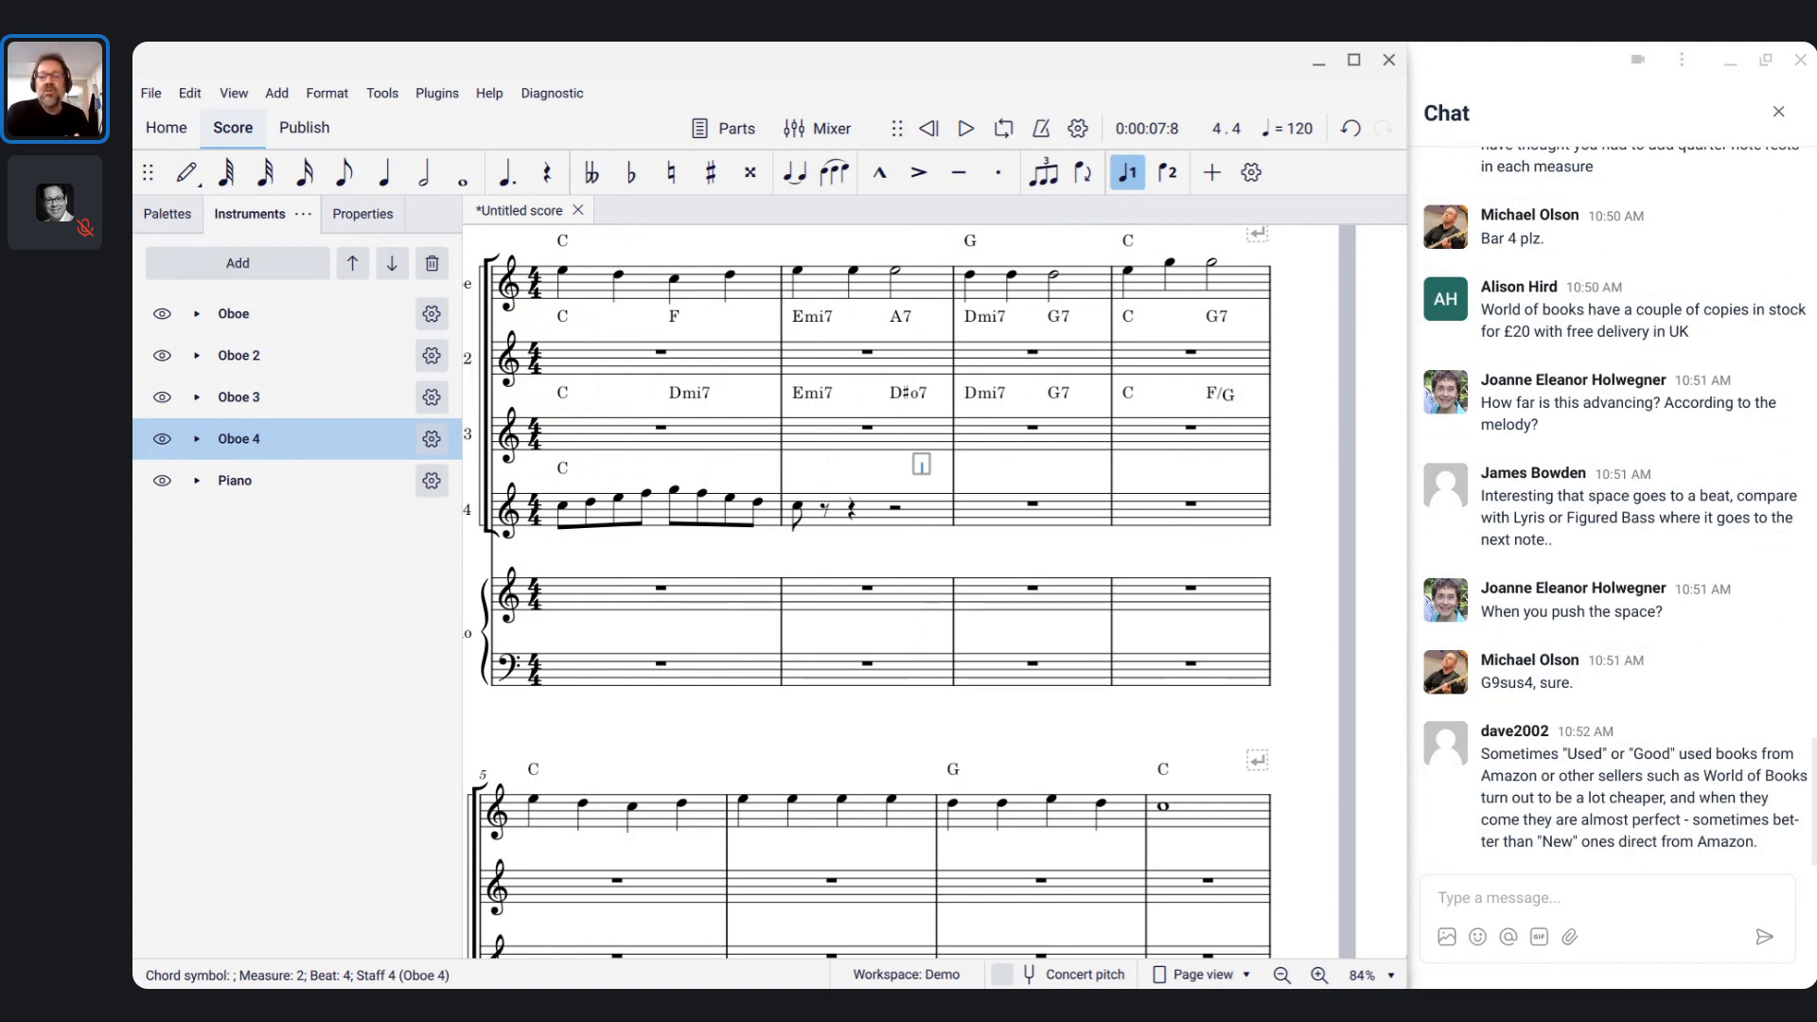
{"action": "key", "text": "Escape"}
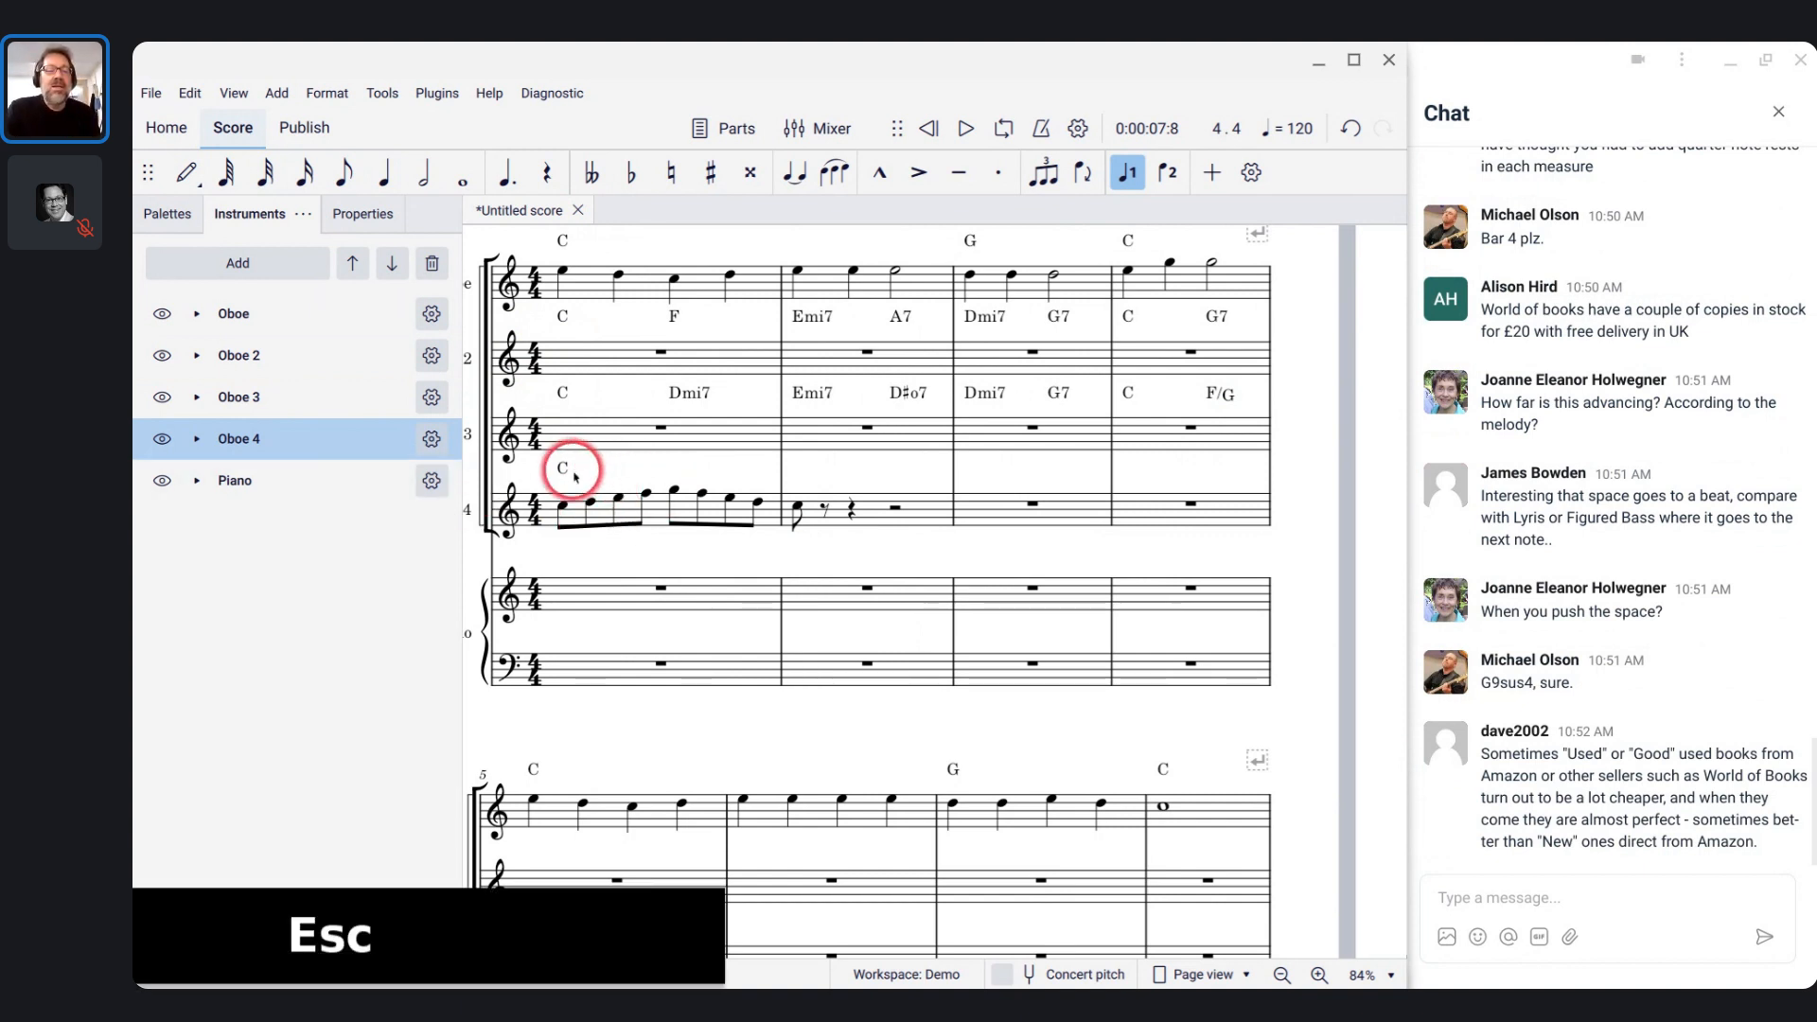
- Reopen the C chord symbol above Oboe 4 and advance its cursor by single notes and by whole beats to beat 3 of measure 2
{"action": "key", "text": "space"}
{"action": "key", "text": "space"}
{"action": "key", "text": "space"}
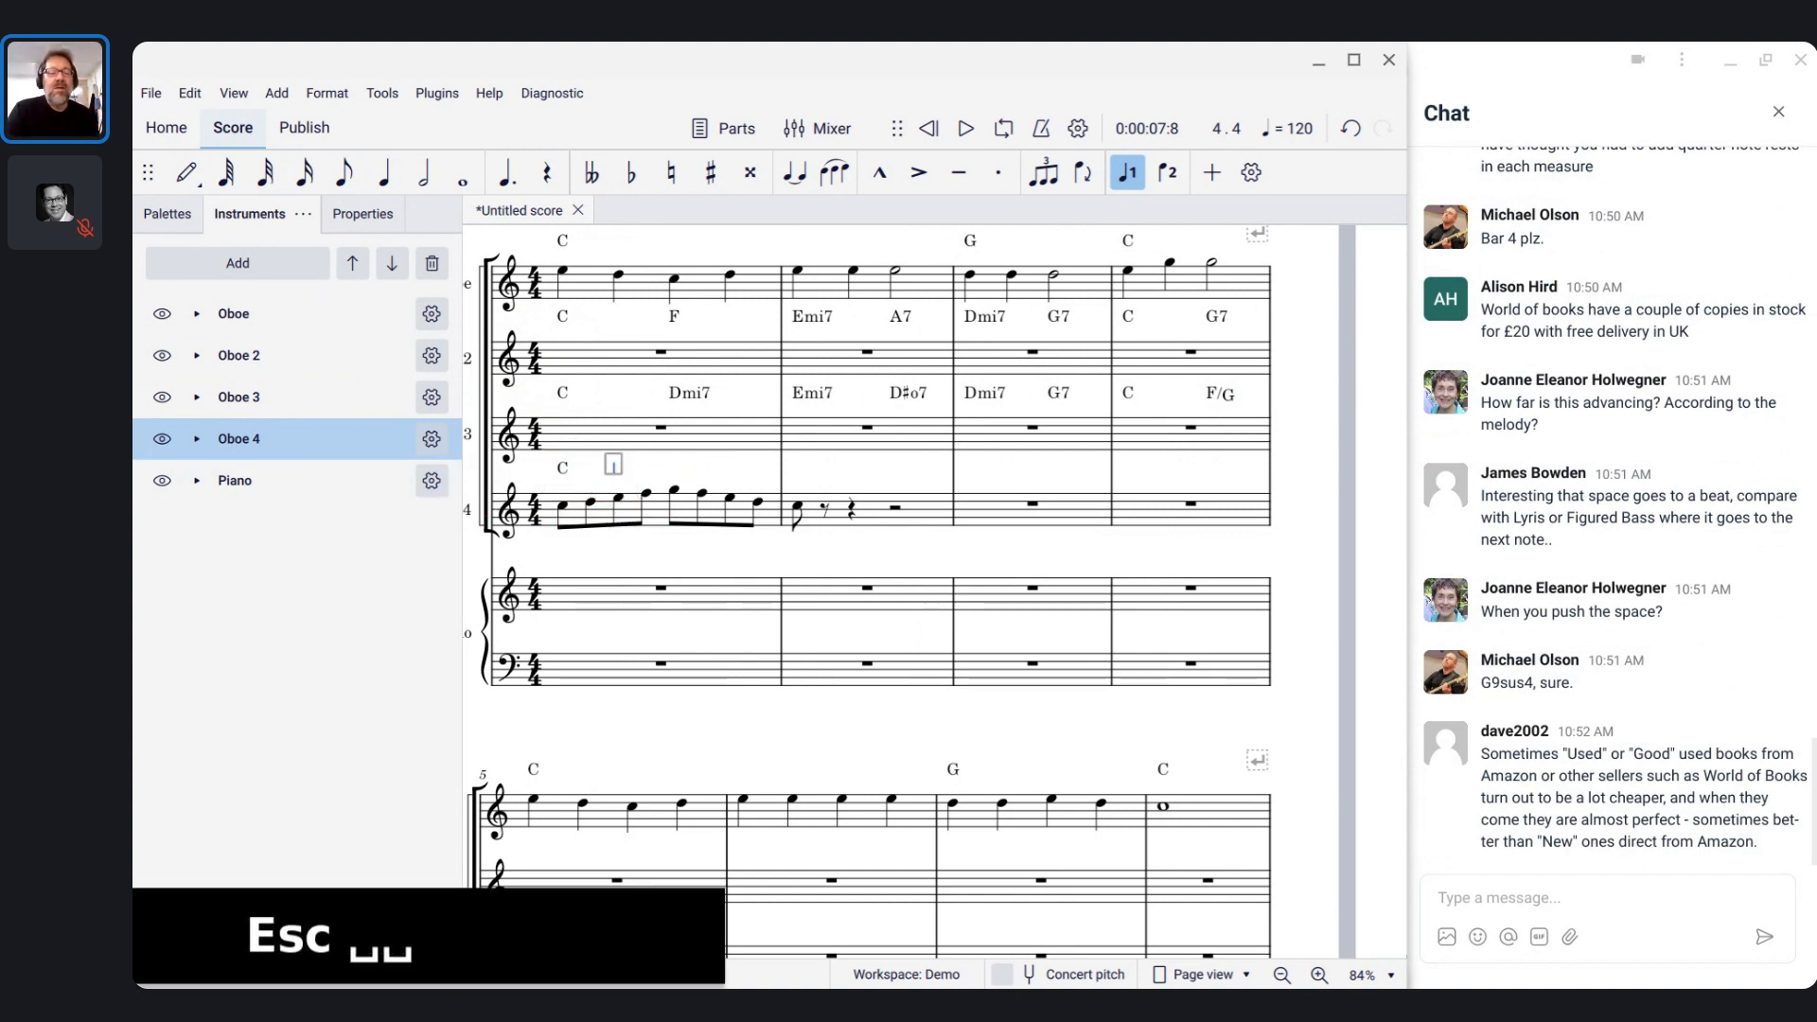
{"action": "key", "text": "space"}
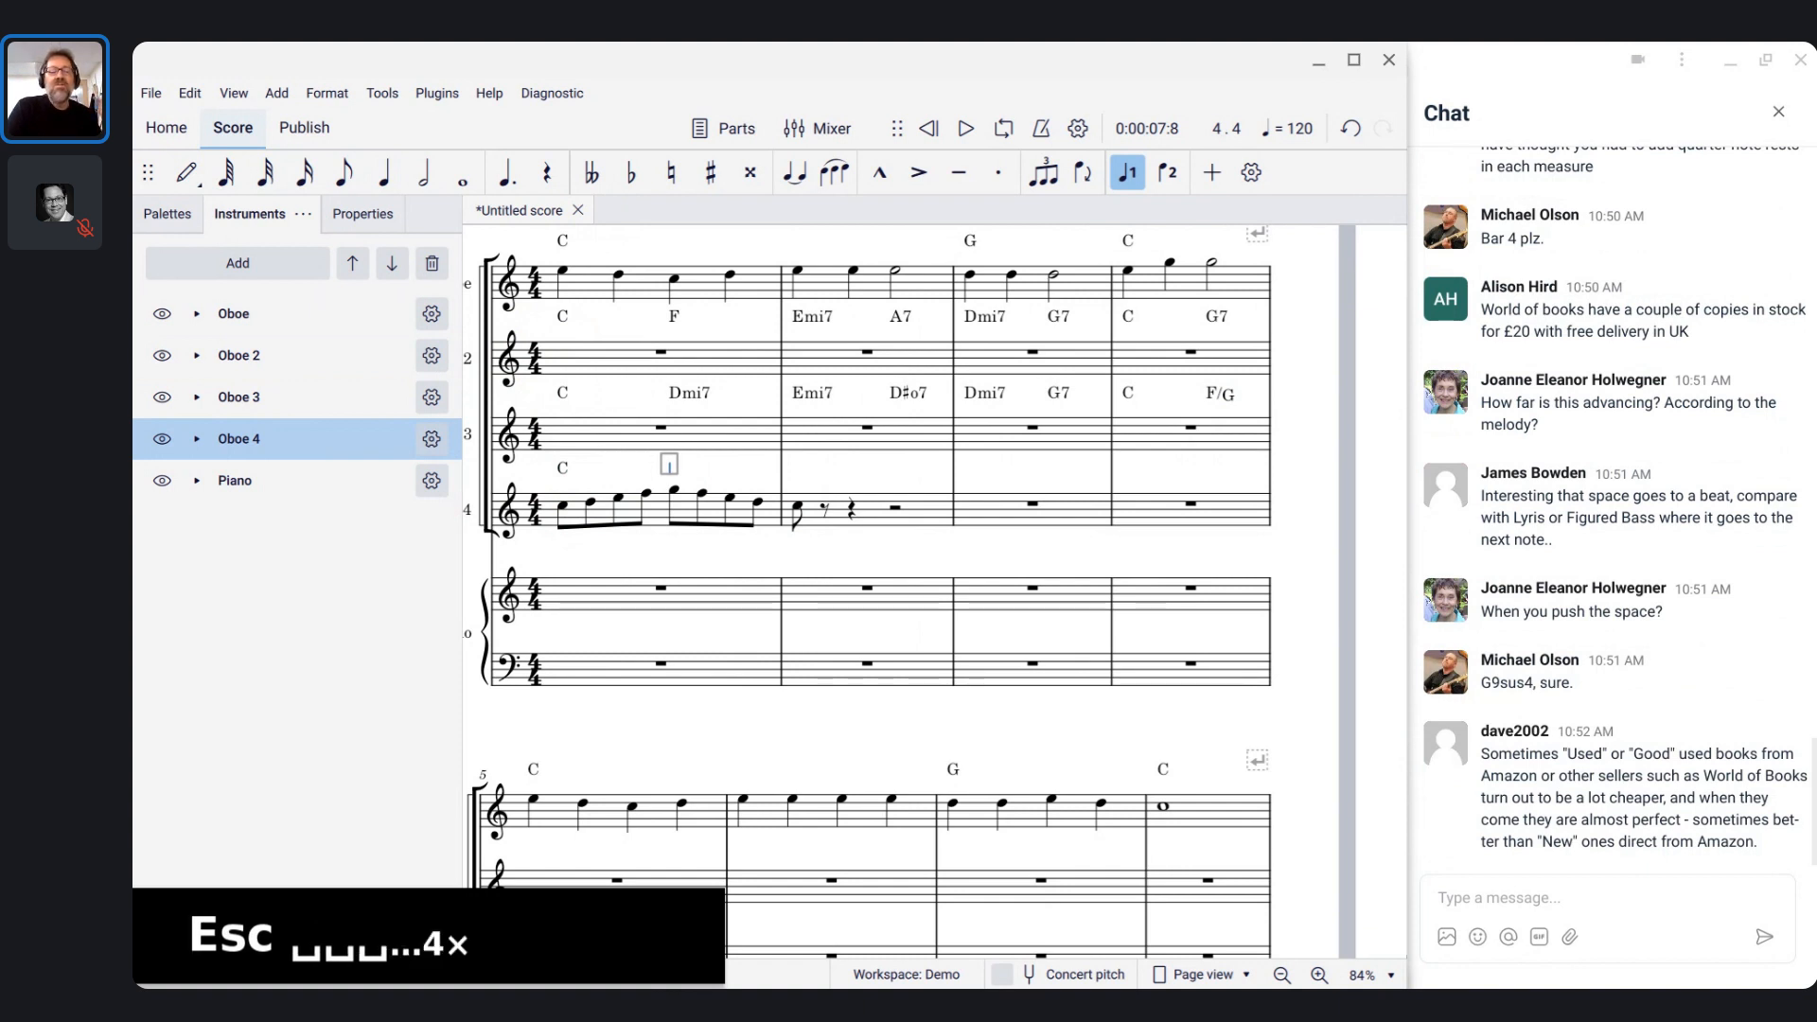
{"action": "key", "text": "semicolon"}
{"action": "key", "text": "semicolon"}
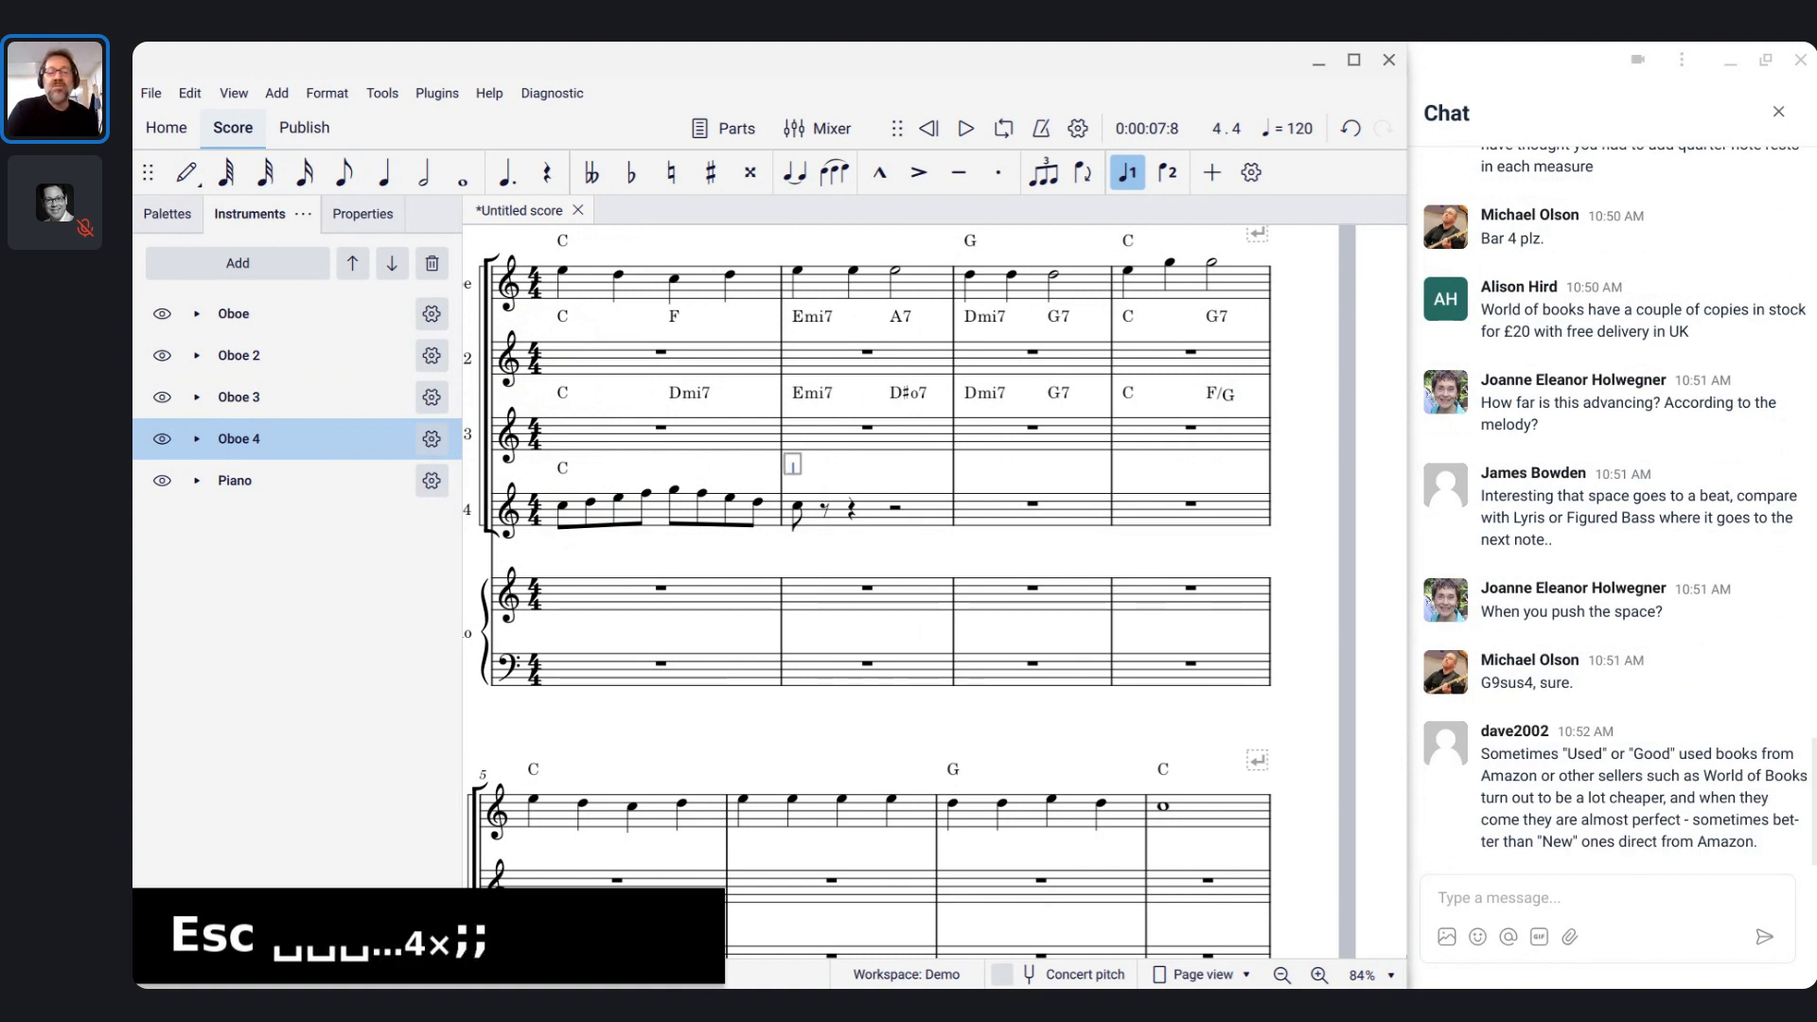
{"action": "key", "text": "semicolon"}
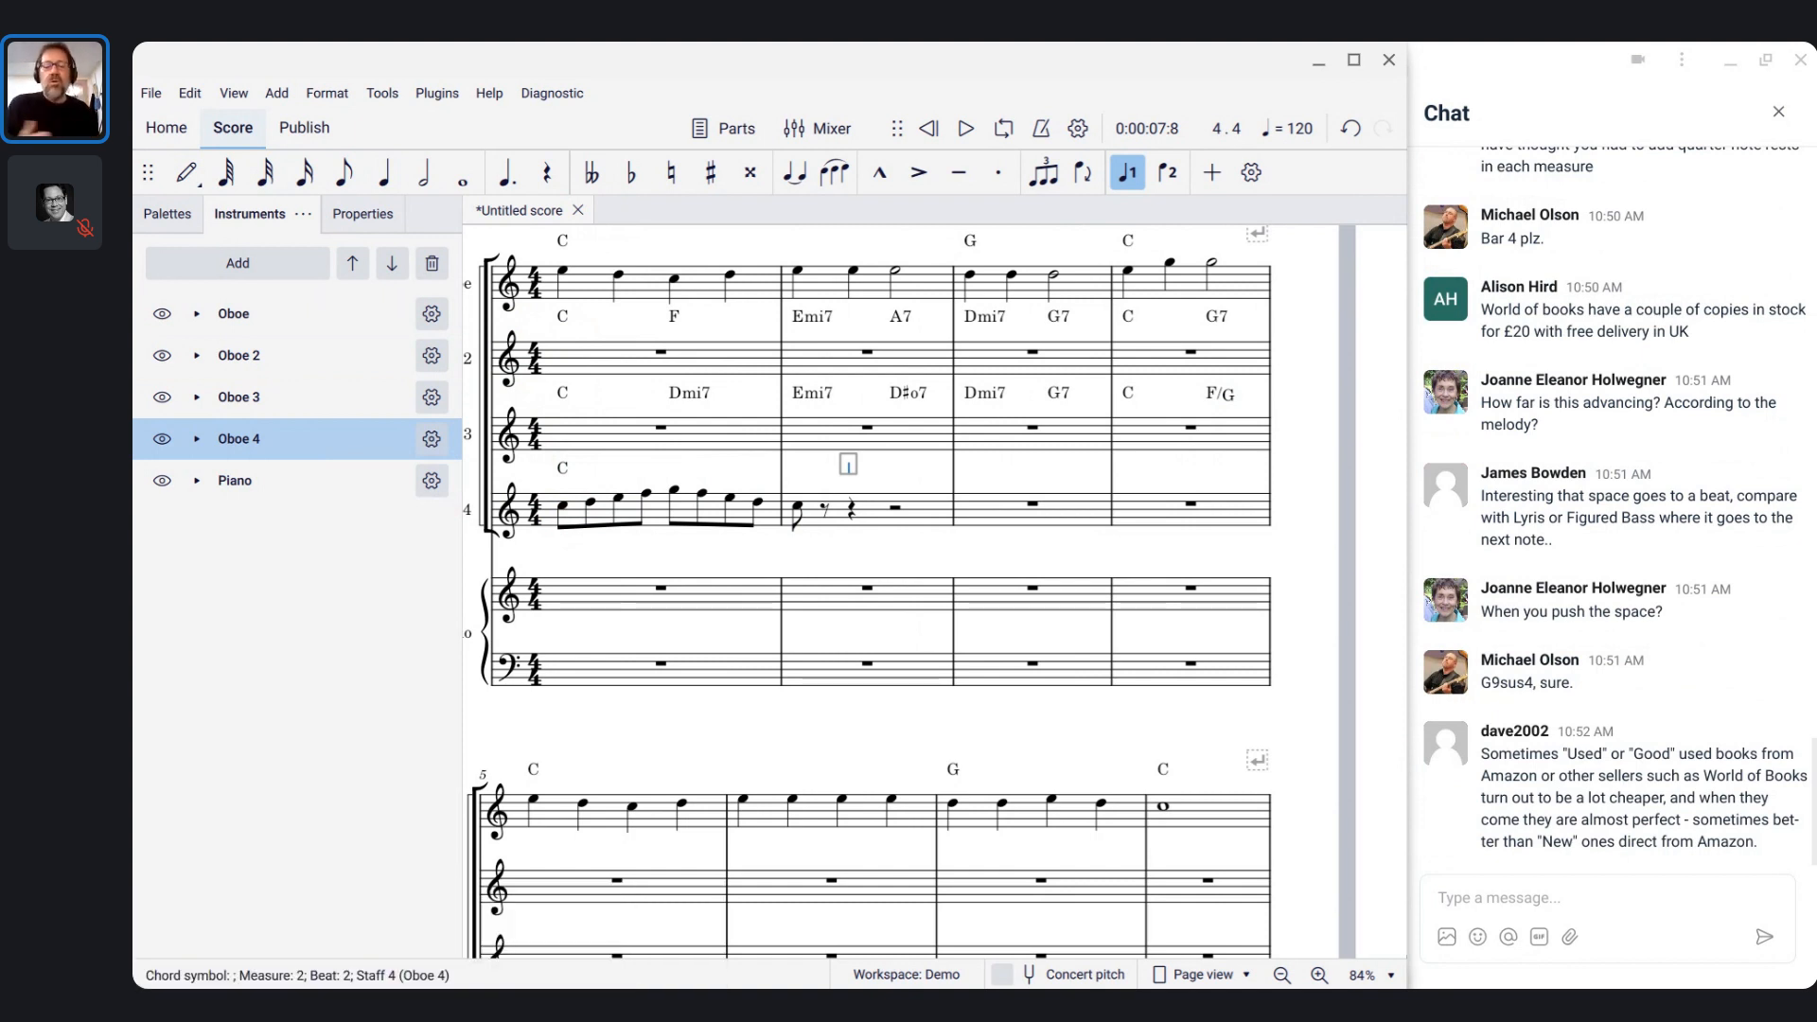
{"action": "key", "text": "semicolon"}
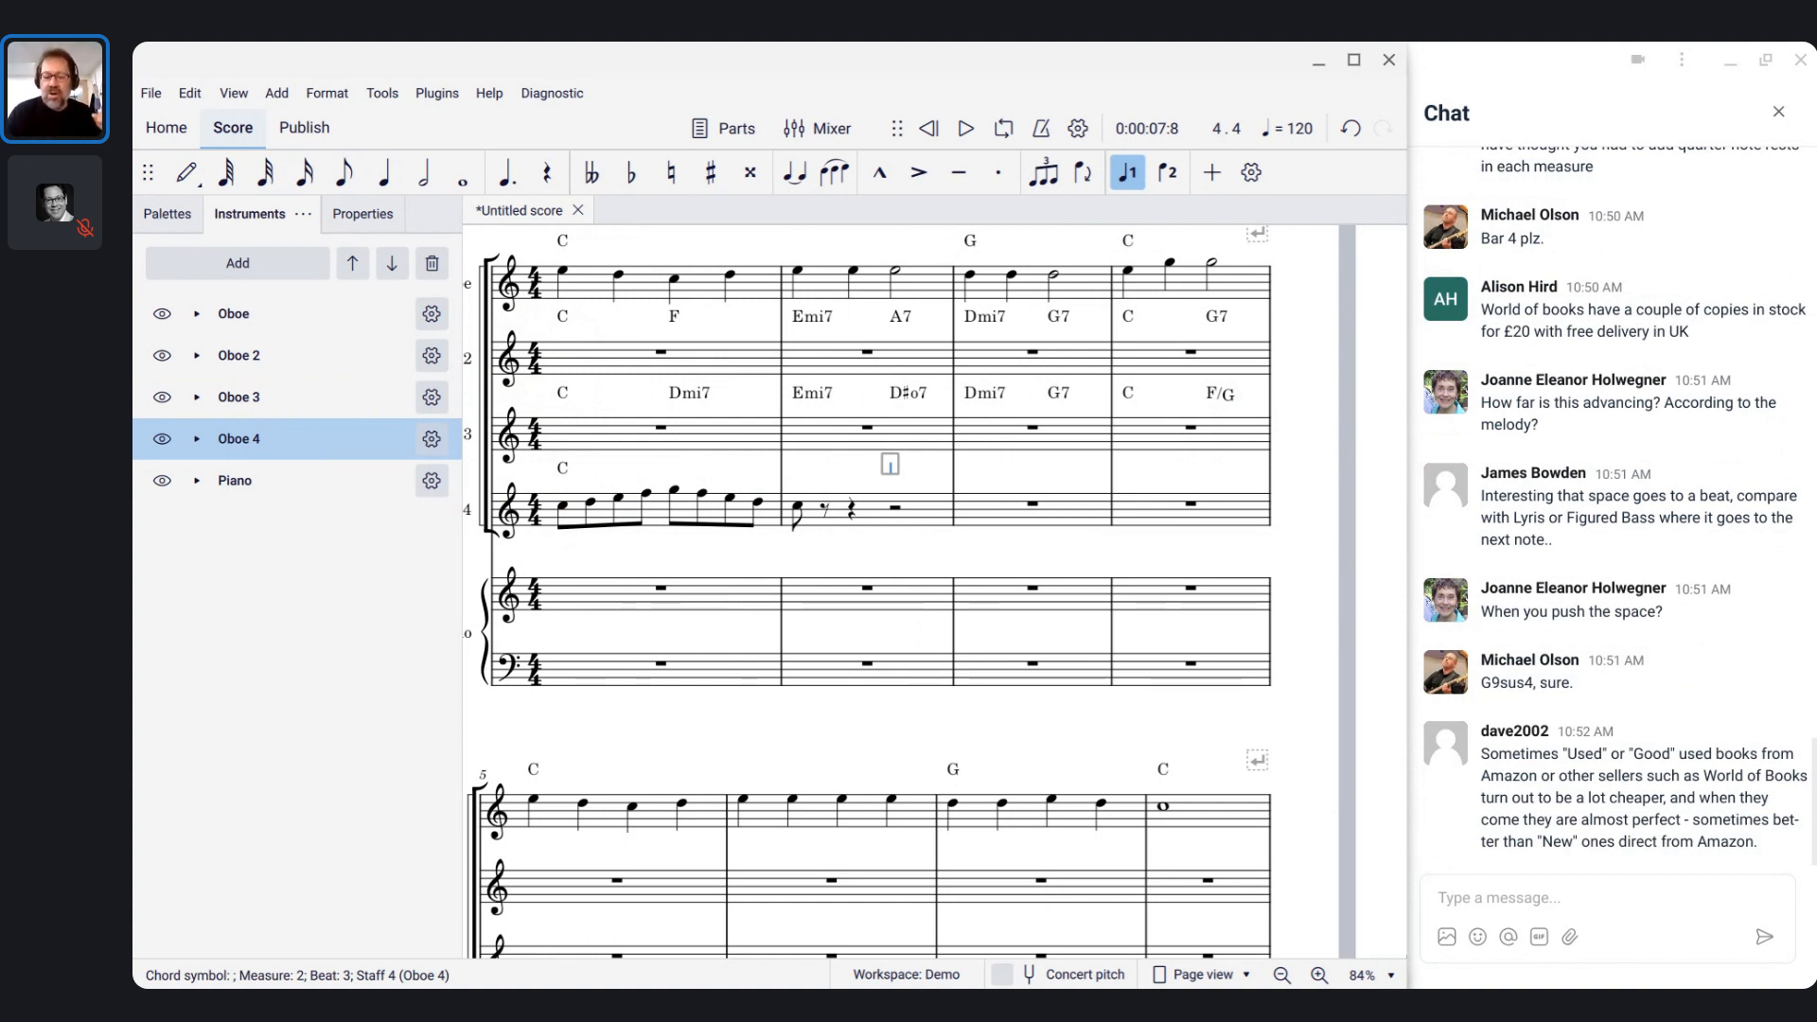
- Advance the Oboe 4 chord cursor in half-note increments from beat 3 of measure 2 to beat 3 of measure 6
{"action": "key", "text": "ctrl+6"}
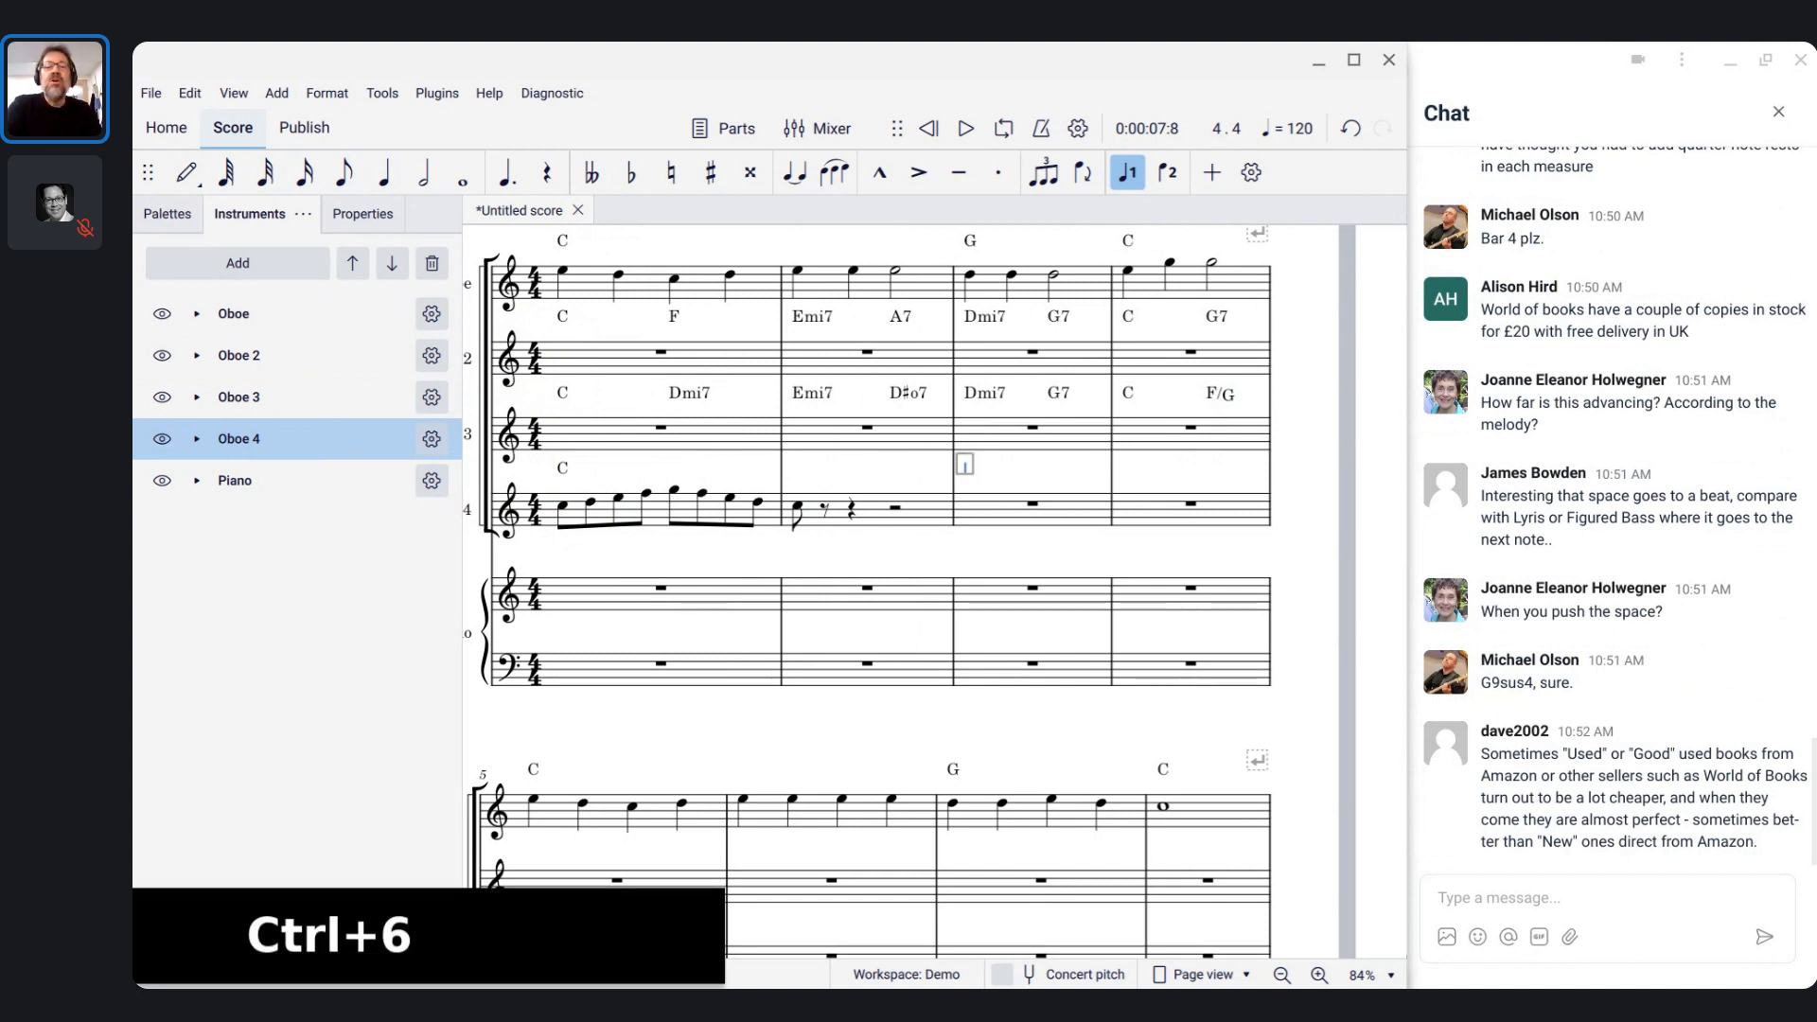
{"action": "key", "text": "ctrl+6"}
{"action": "key", "text": "ctrl+6"}
{"action": "key", "text": "ctrl+6"}
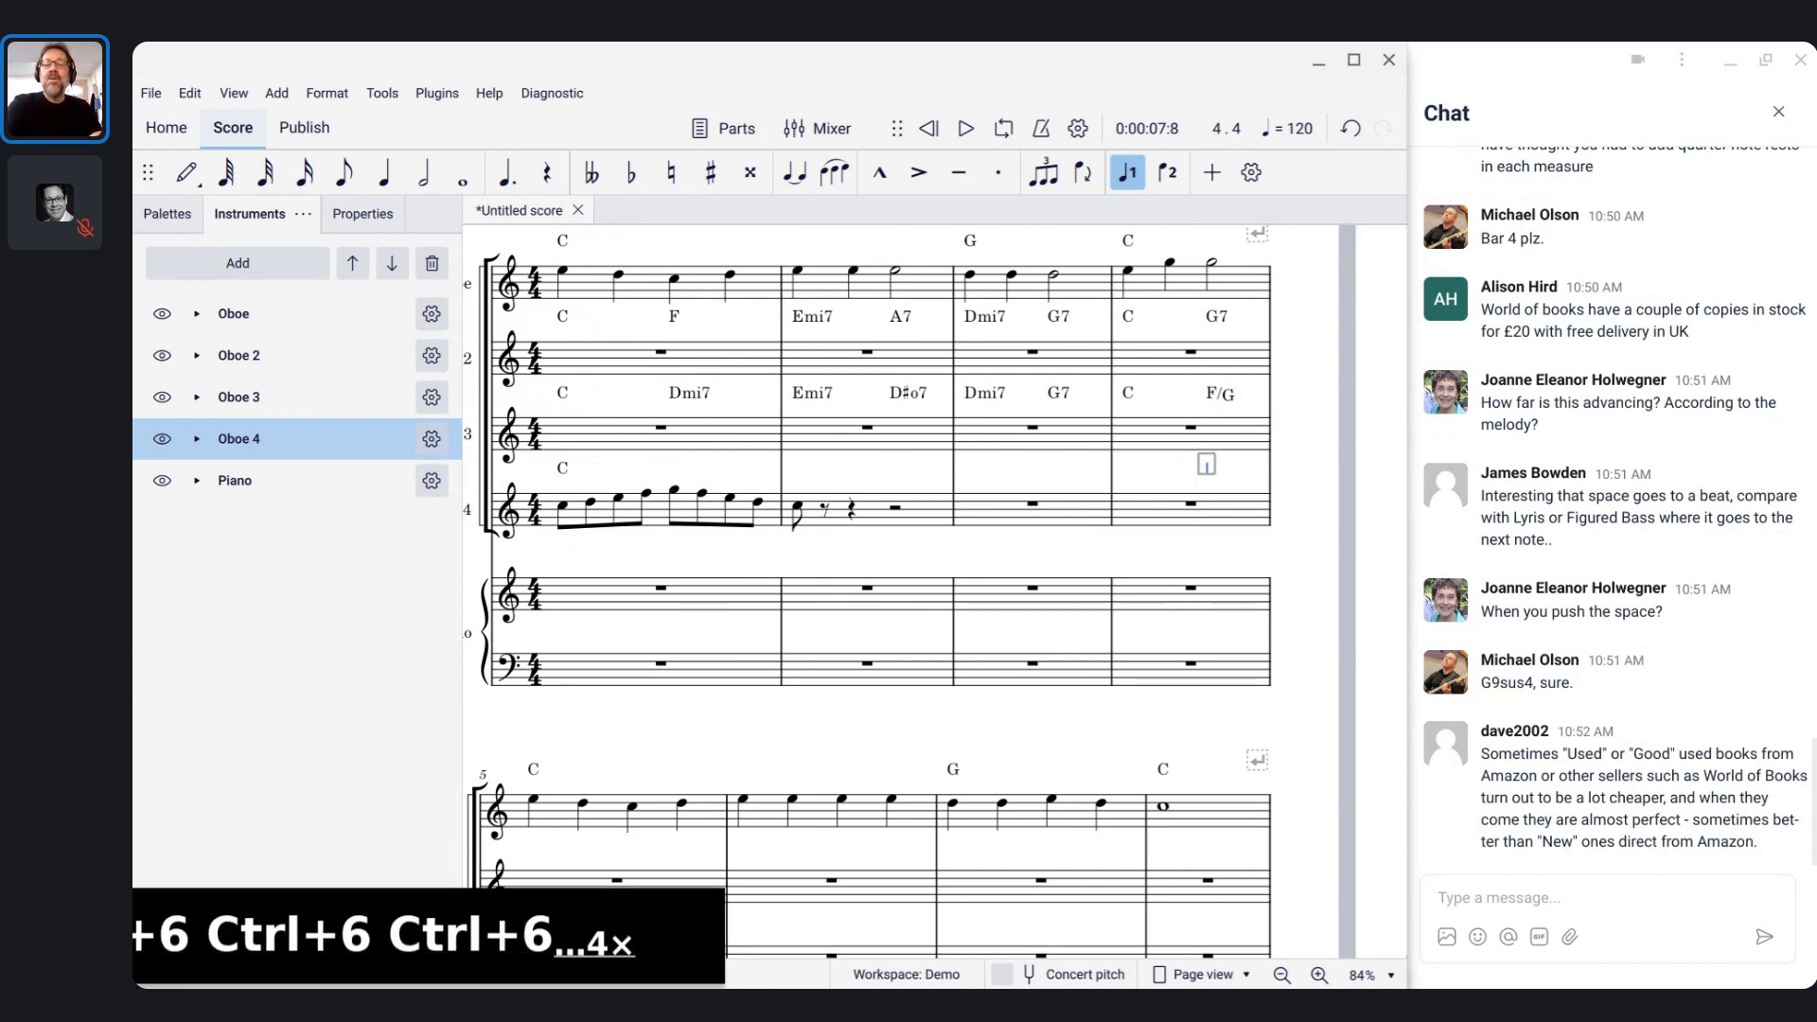
{"action": "key", "text": "ctrl+6"}
{"action": "key", "text": "ctrl+6"}
{"action": "key", "text": "ctrl+6"}
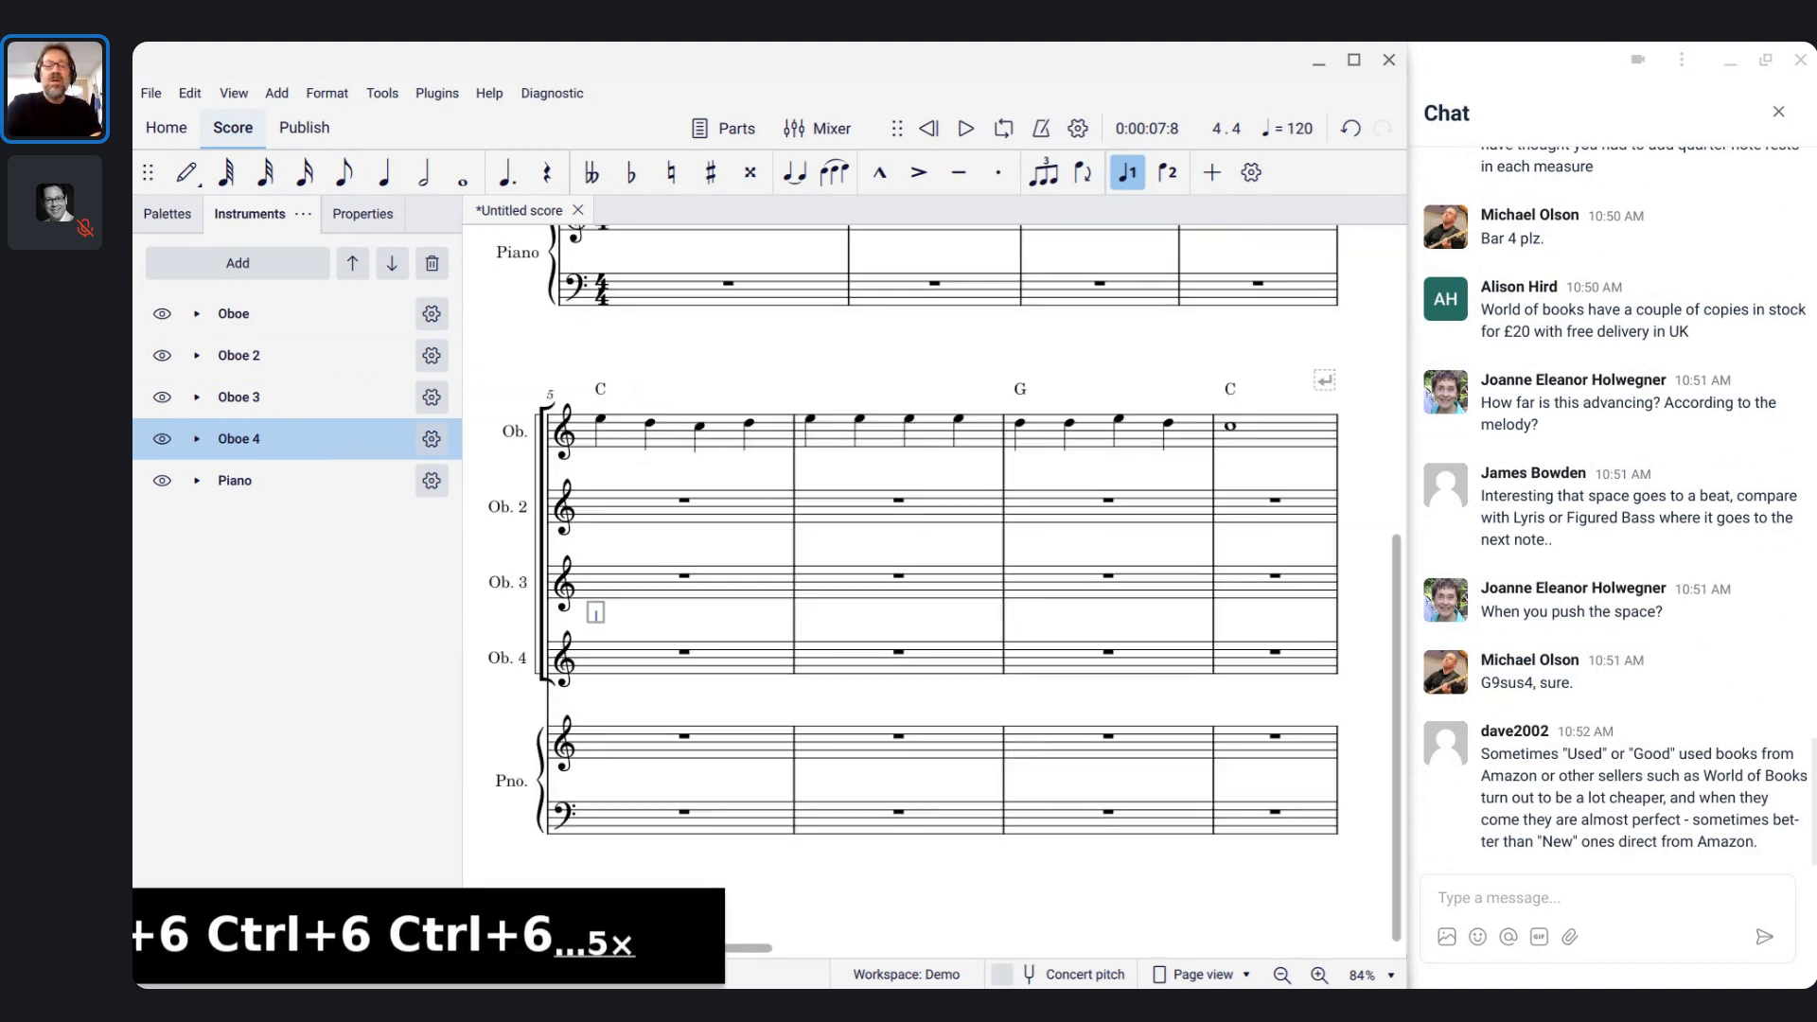
{"action": "key", "text": "ctrl+6"}
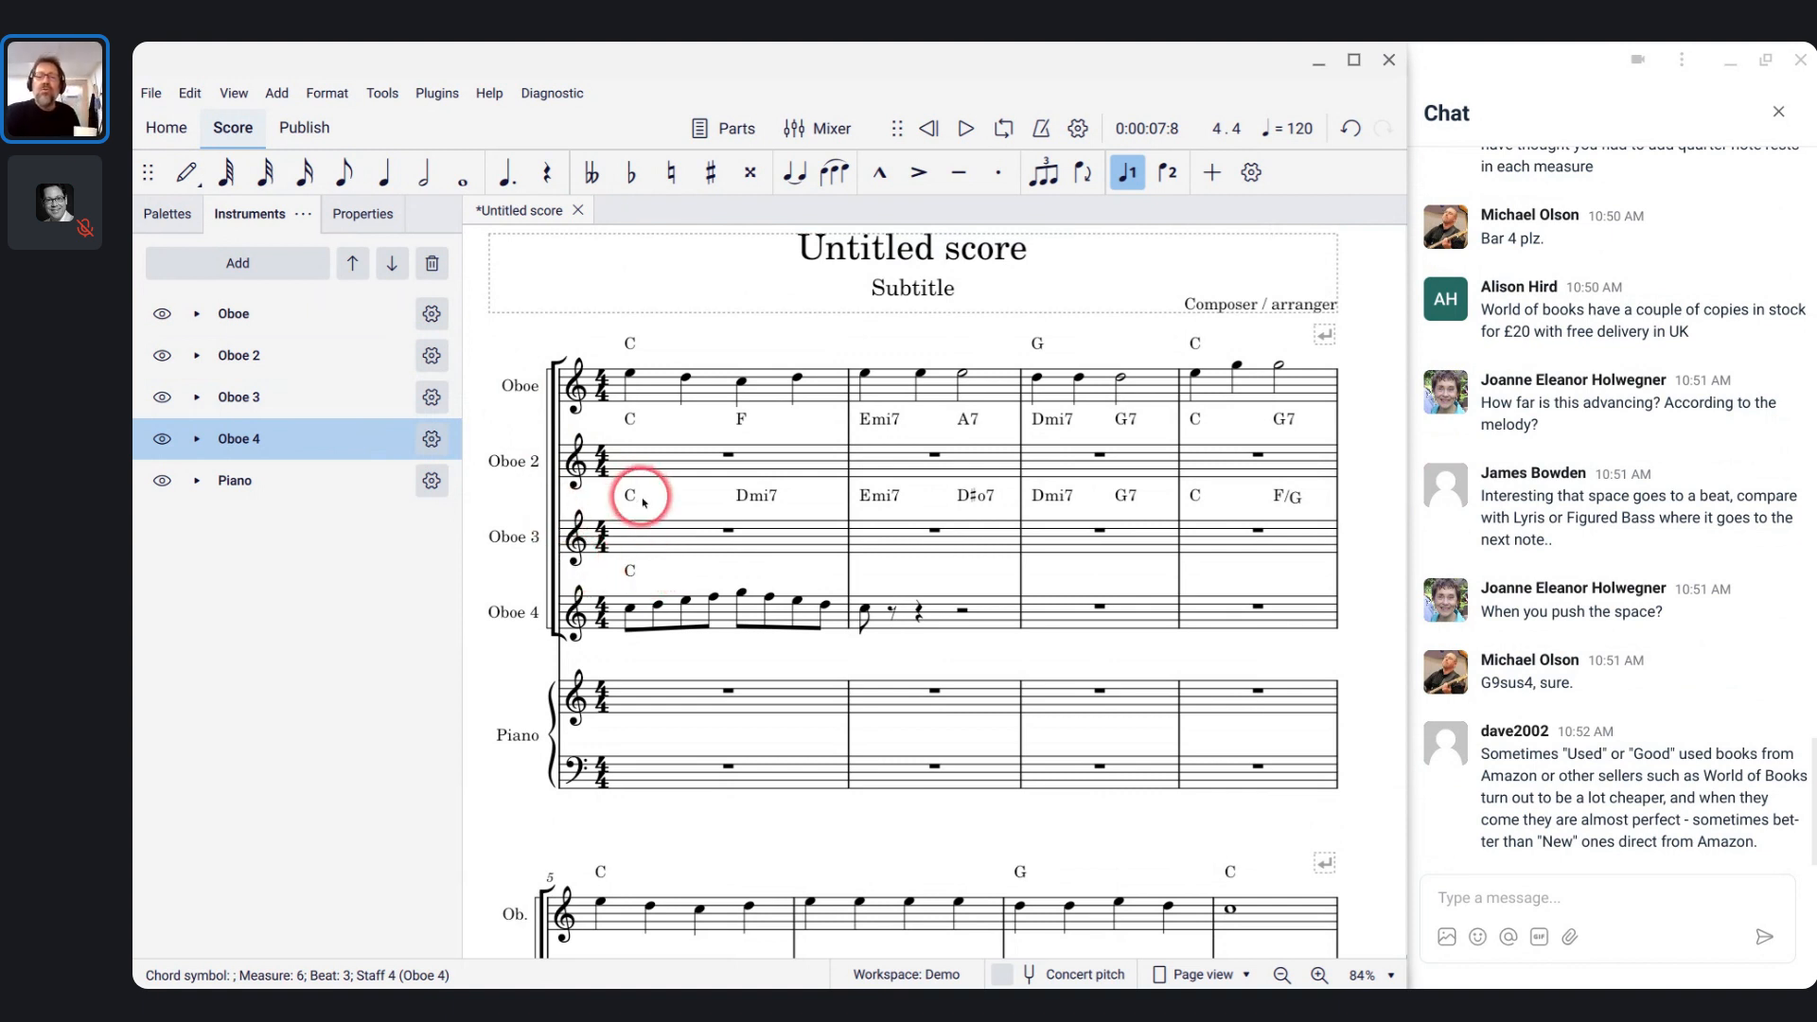
- Clear the notes and the C chord symbol from measures 1 and 2 of the Oboe 4 staff
{"action": "scroll", "coordinate": [632, 494], "scroll_direction": "down", "scroll_amount": 2}
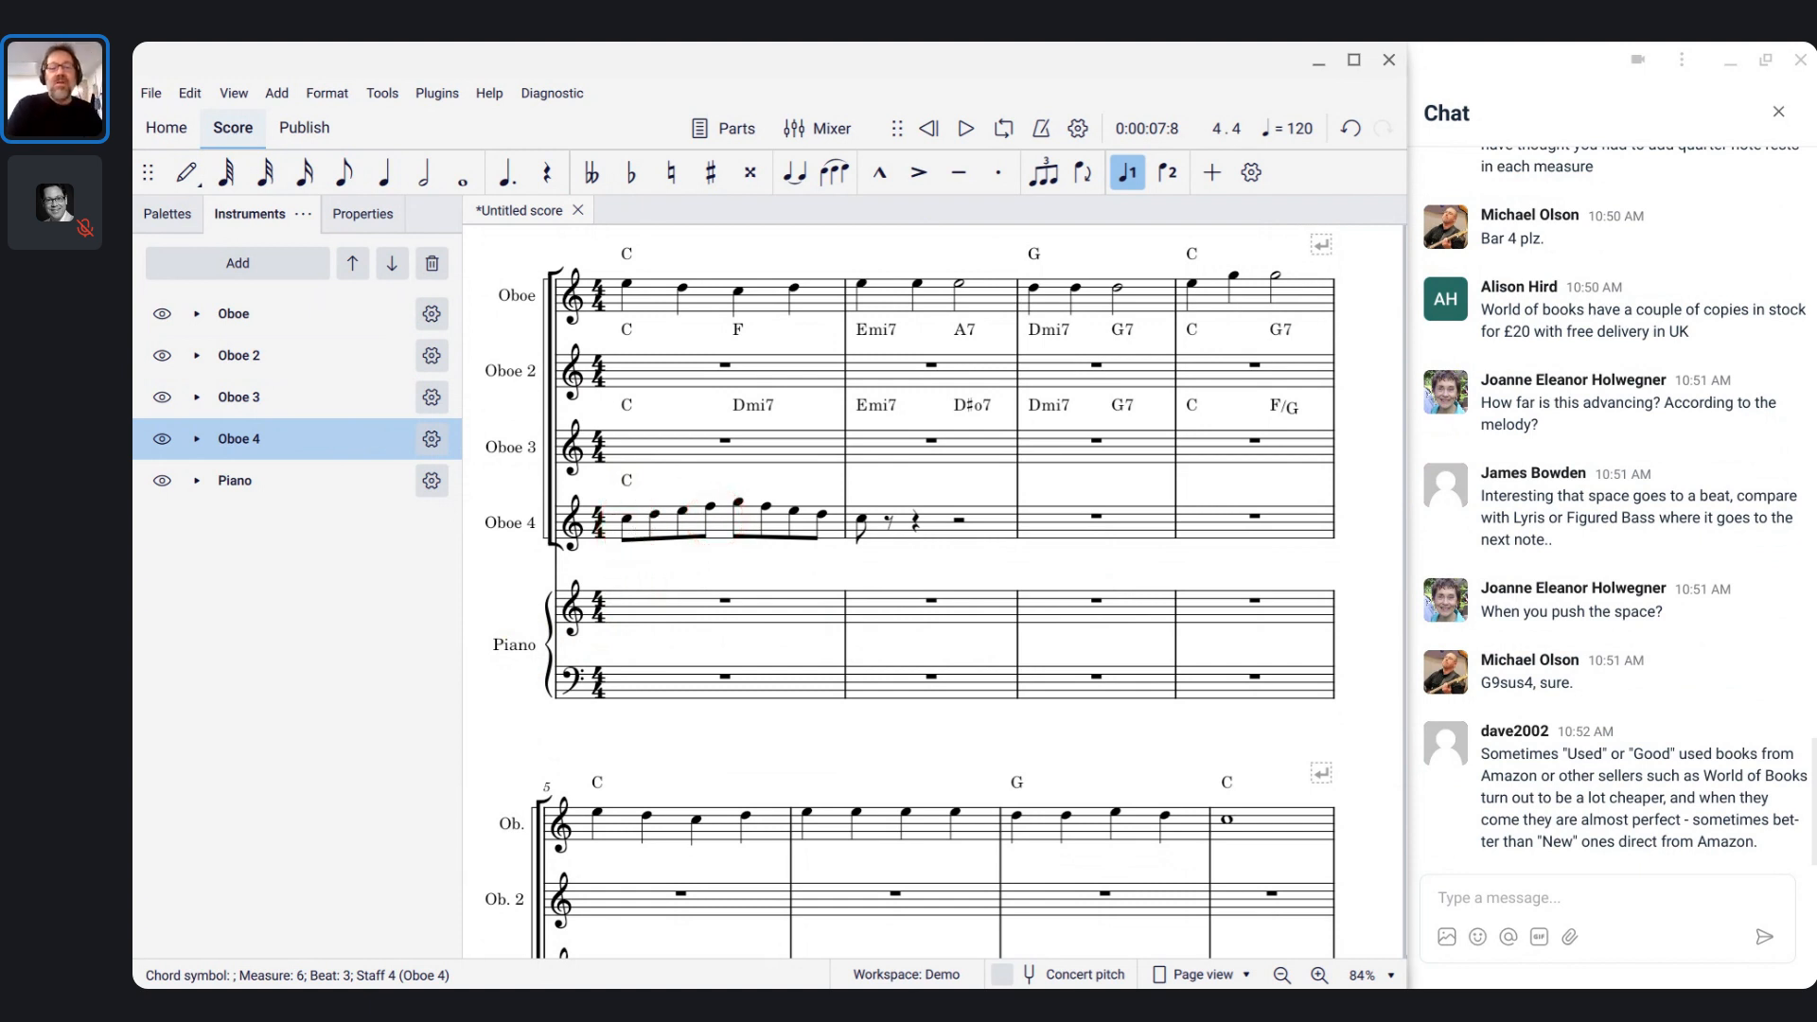
{"action": "left_click", "coordinate": [721, 526]}
{"action": "key", "text": "ctrl+shift+Right"}
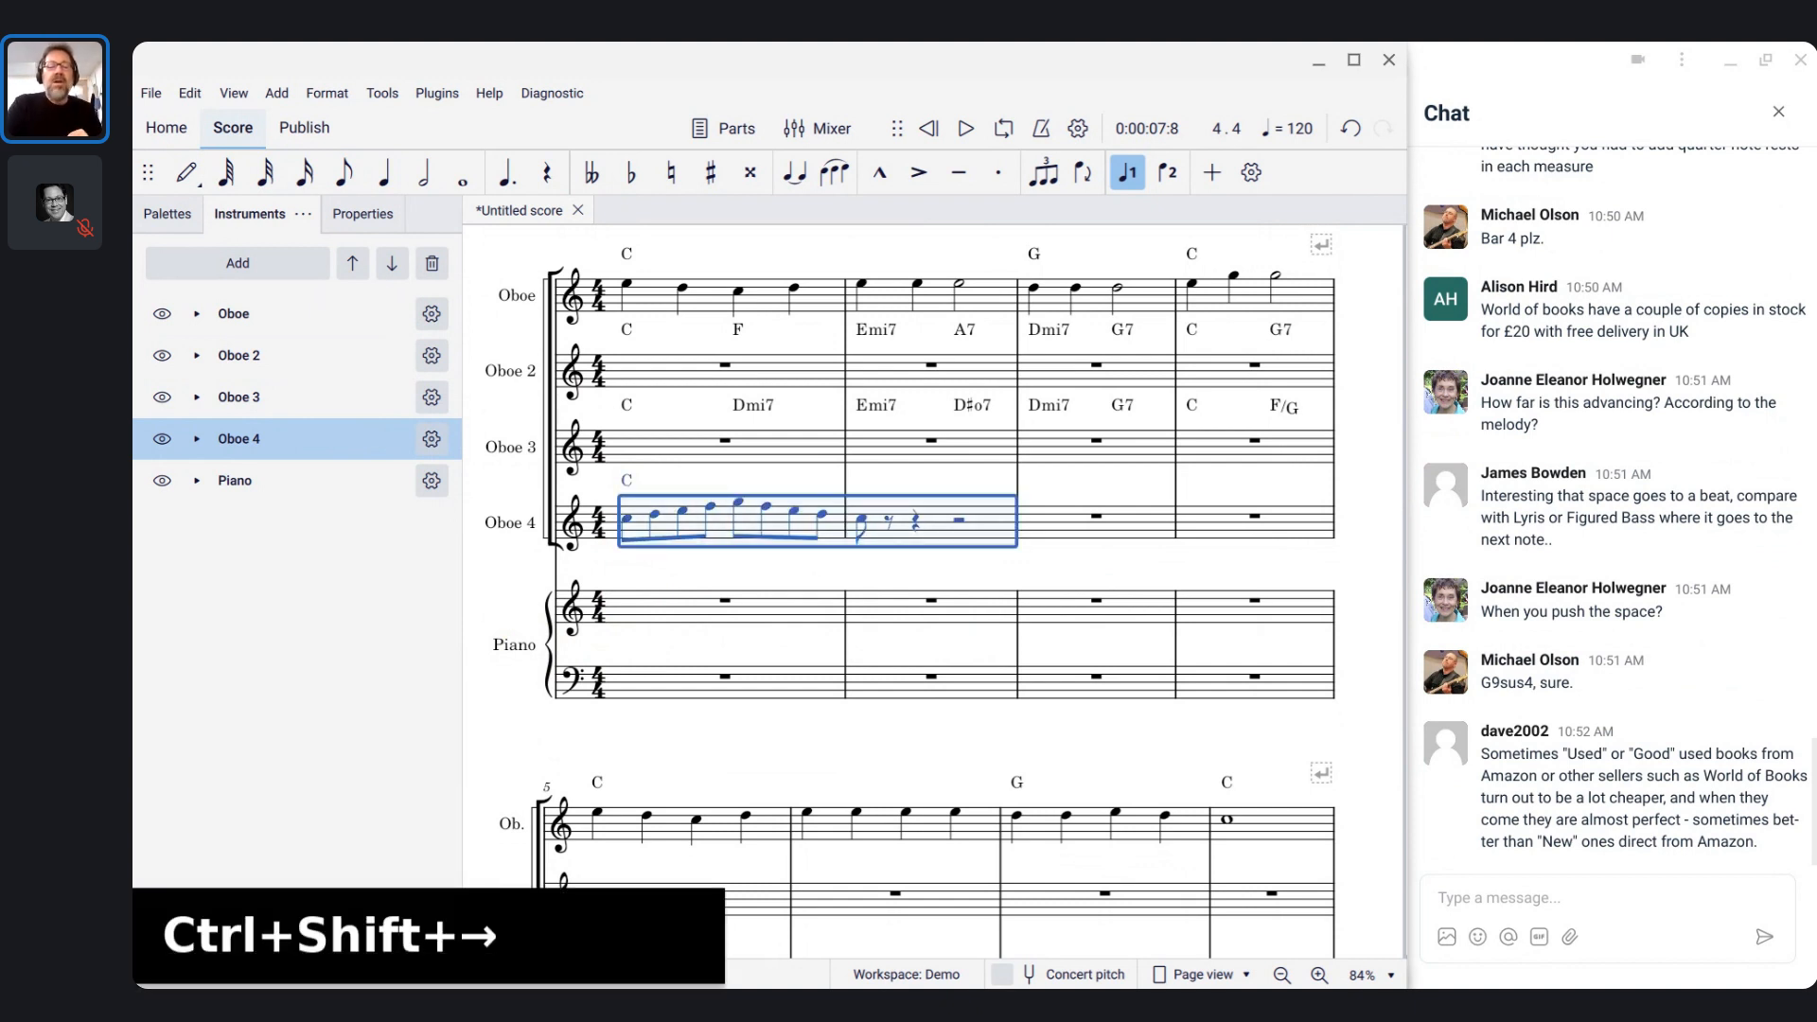
{"action": "key", "text": "BackSpace"}
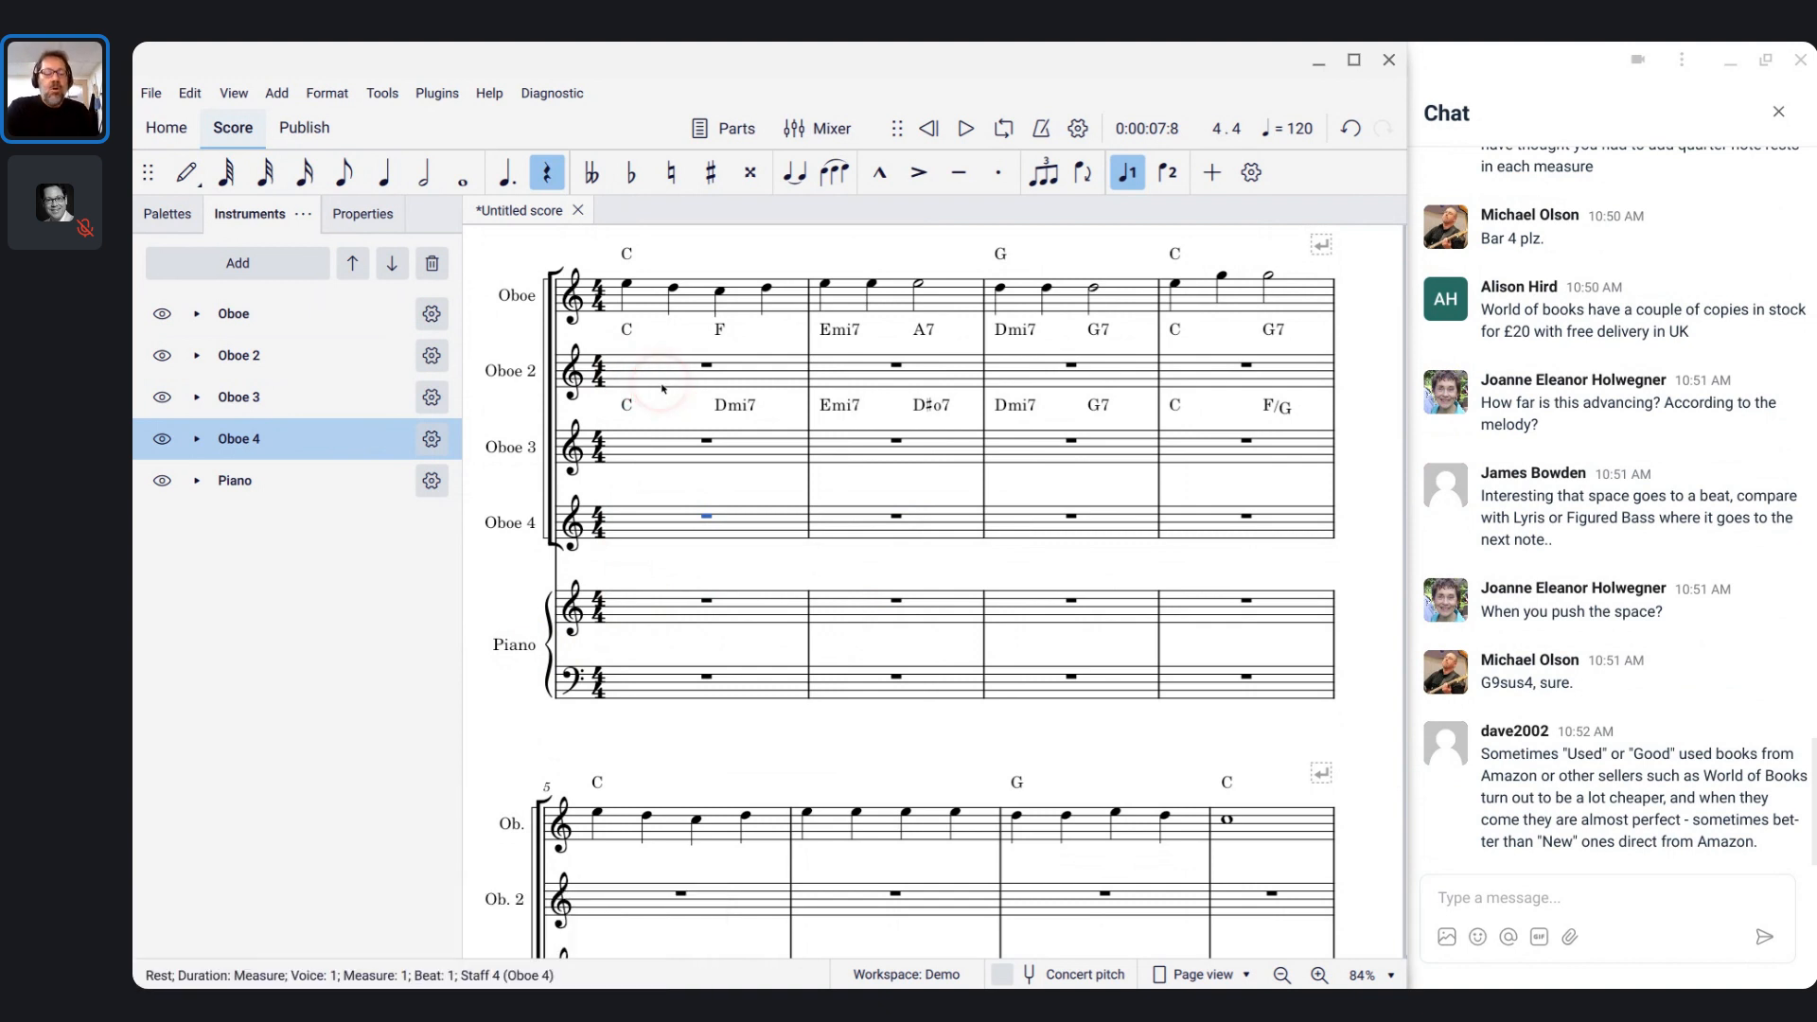
- Open the mixer and mute the Chords.Oboe 2 channel
{"action": "key", "text": "F10"}
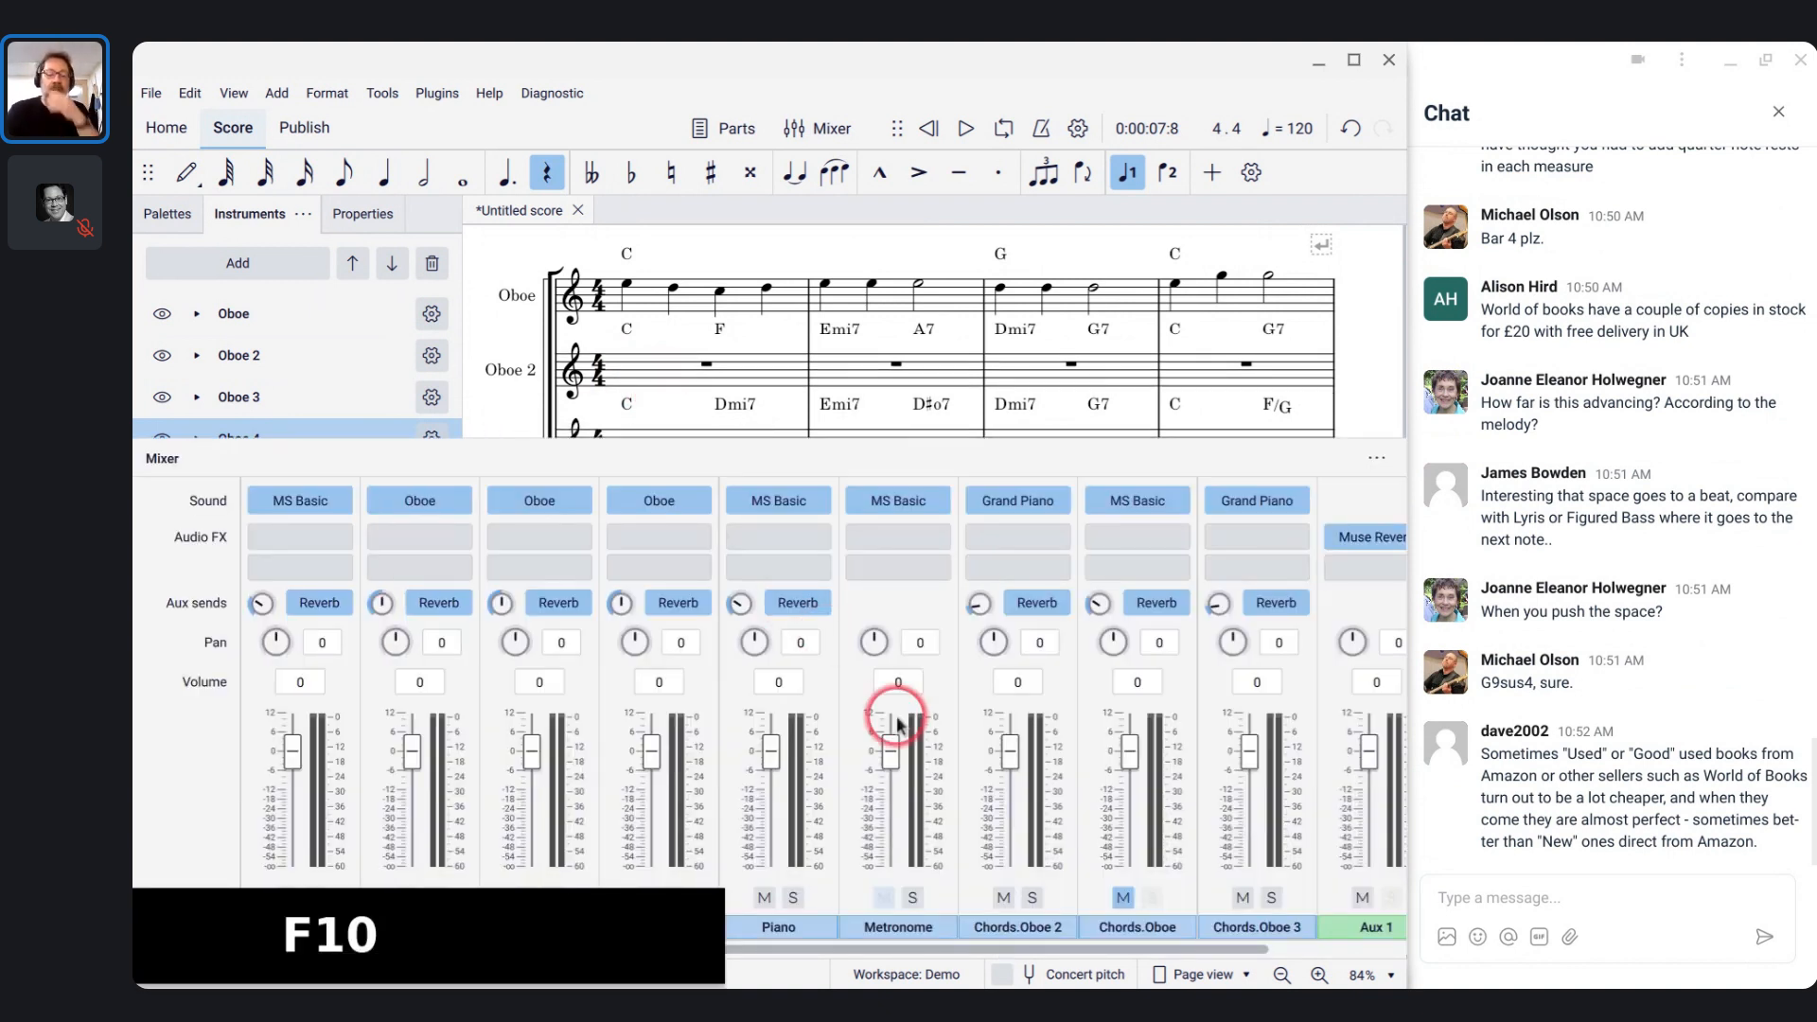
{"action": "left_click", "coordinate": [1003, 897]}
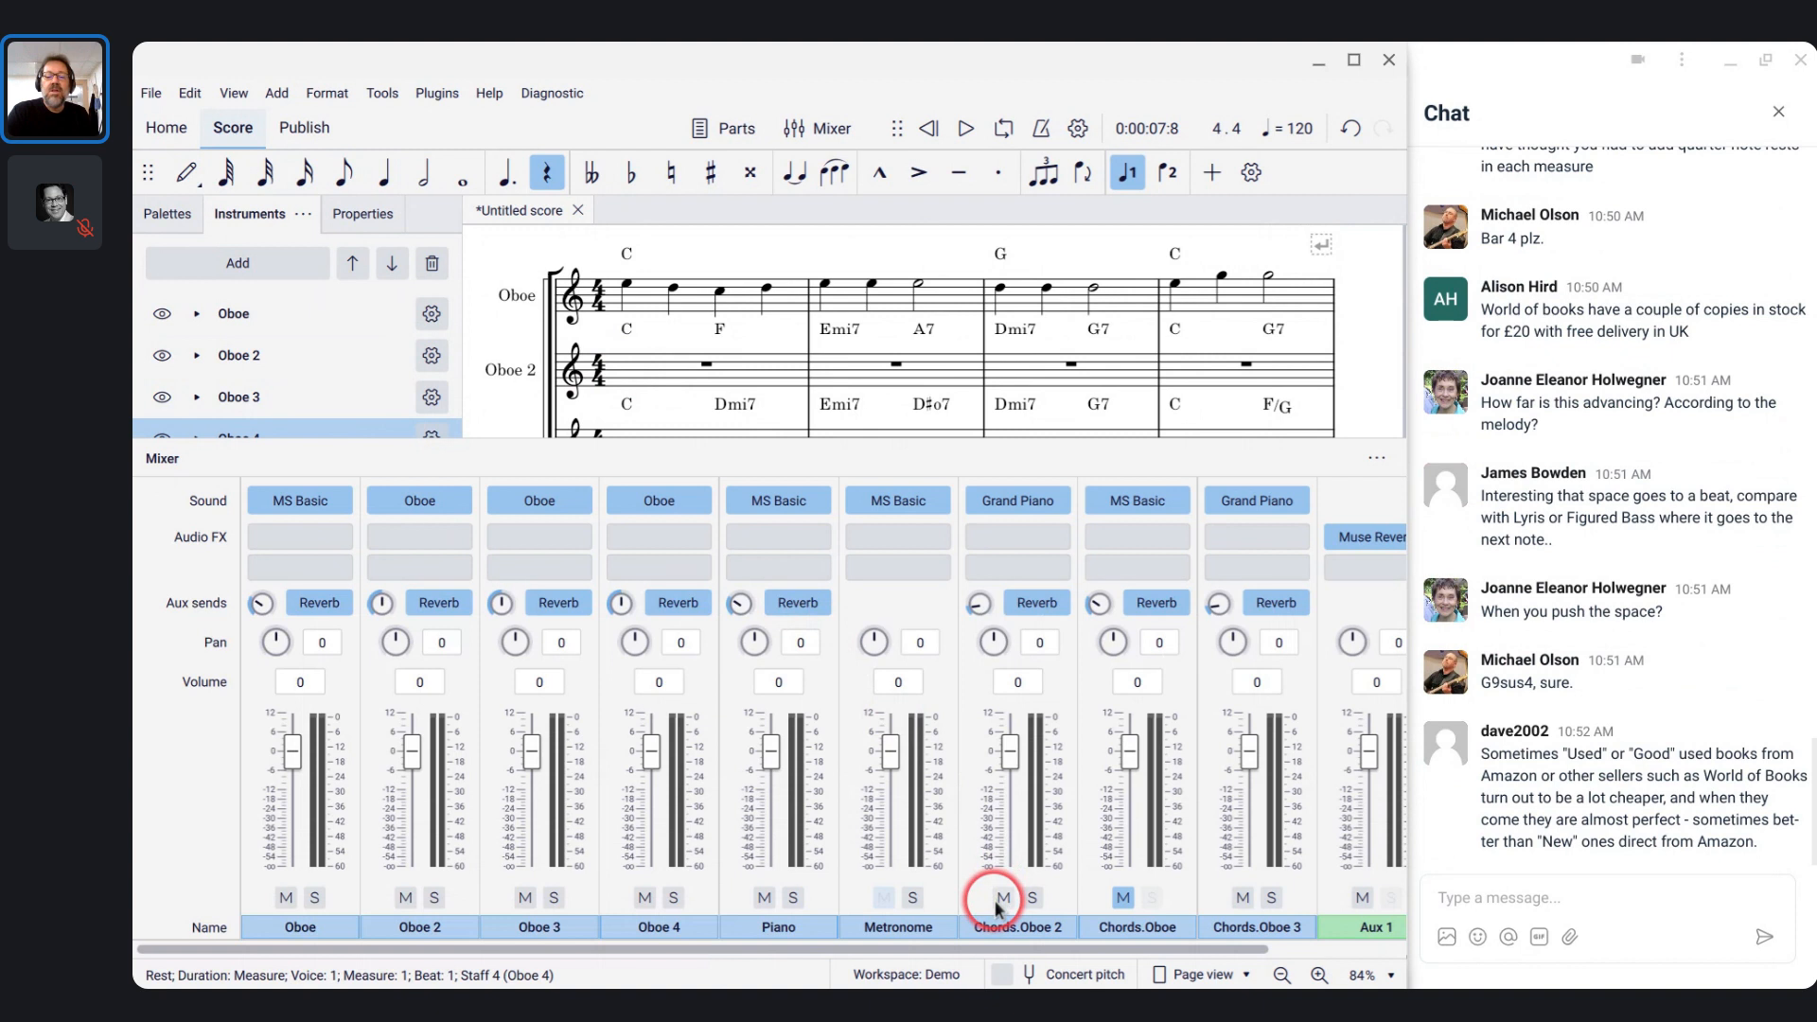
{"action": "left_click", "coordinate": [1003, 899]}
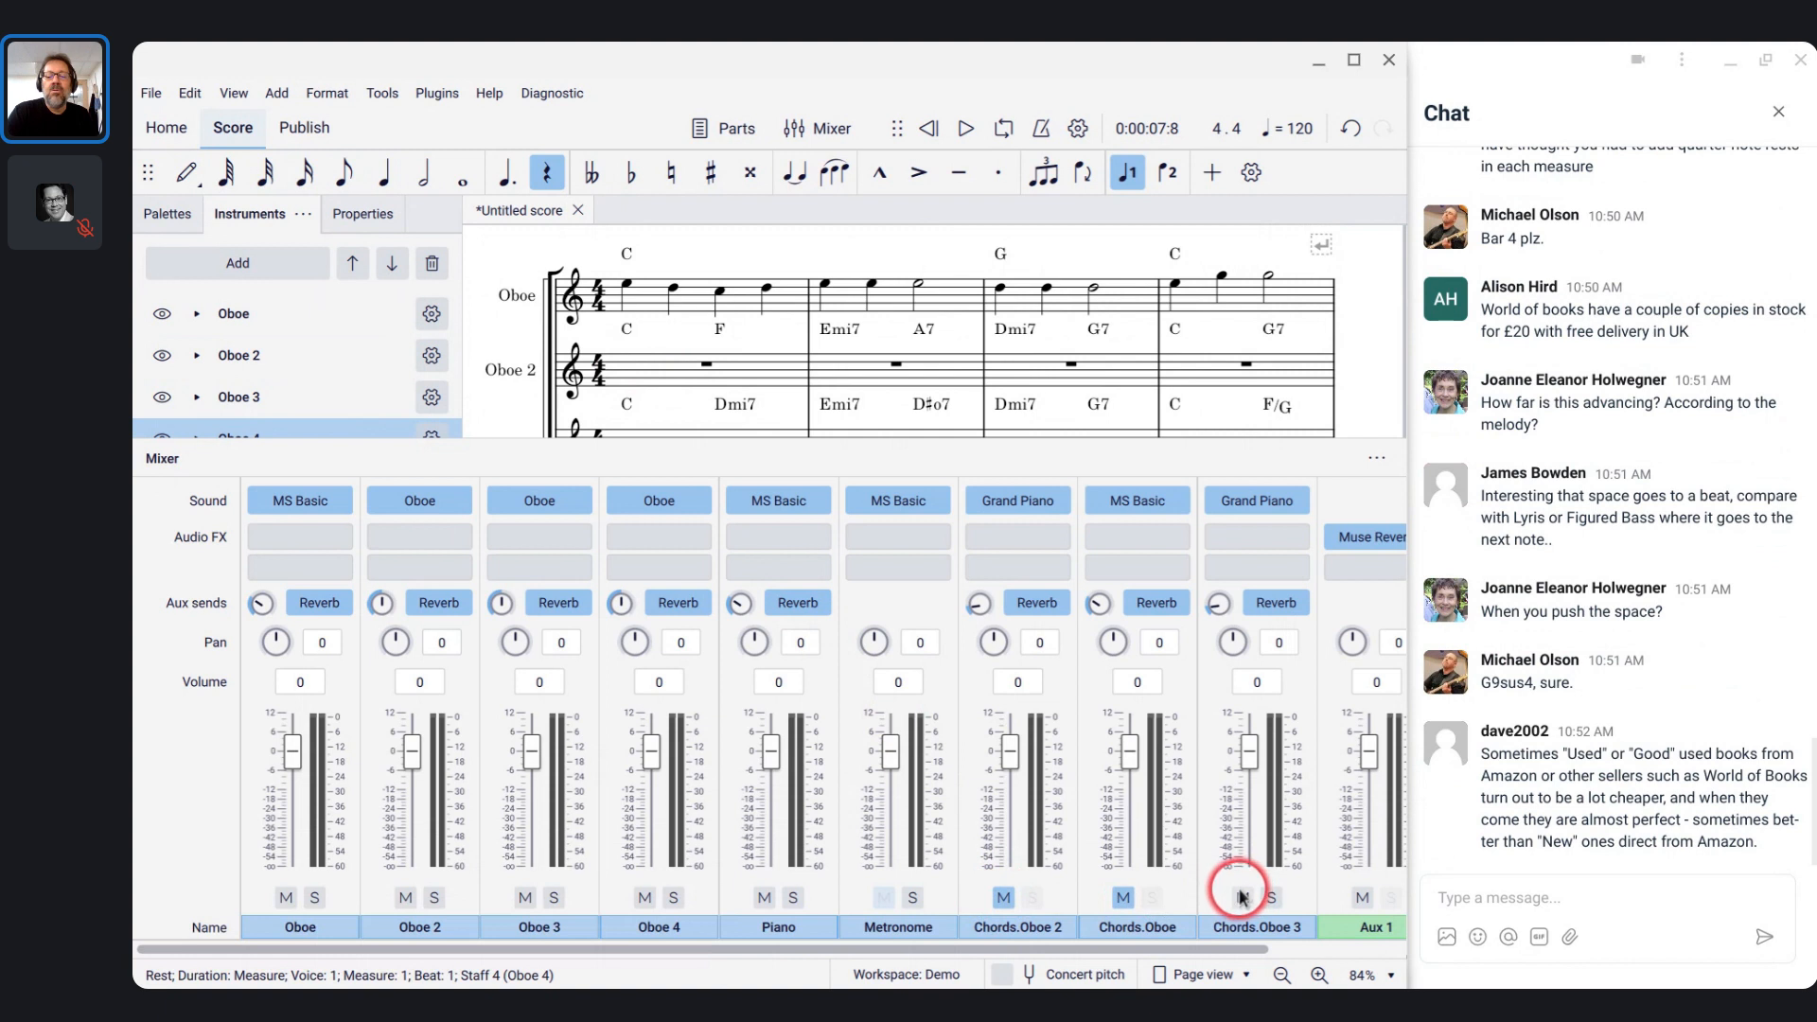
- Play the score from measure 1 through measure 4 with the Oboe 3 chords and stop playback
{"action": "scroll", "coordinate": [830, 416], "scroll_direction": "down", "scroll_amount": 2}
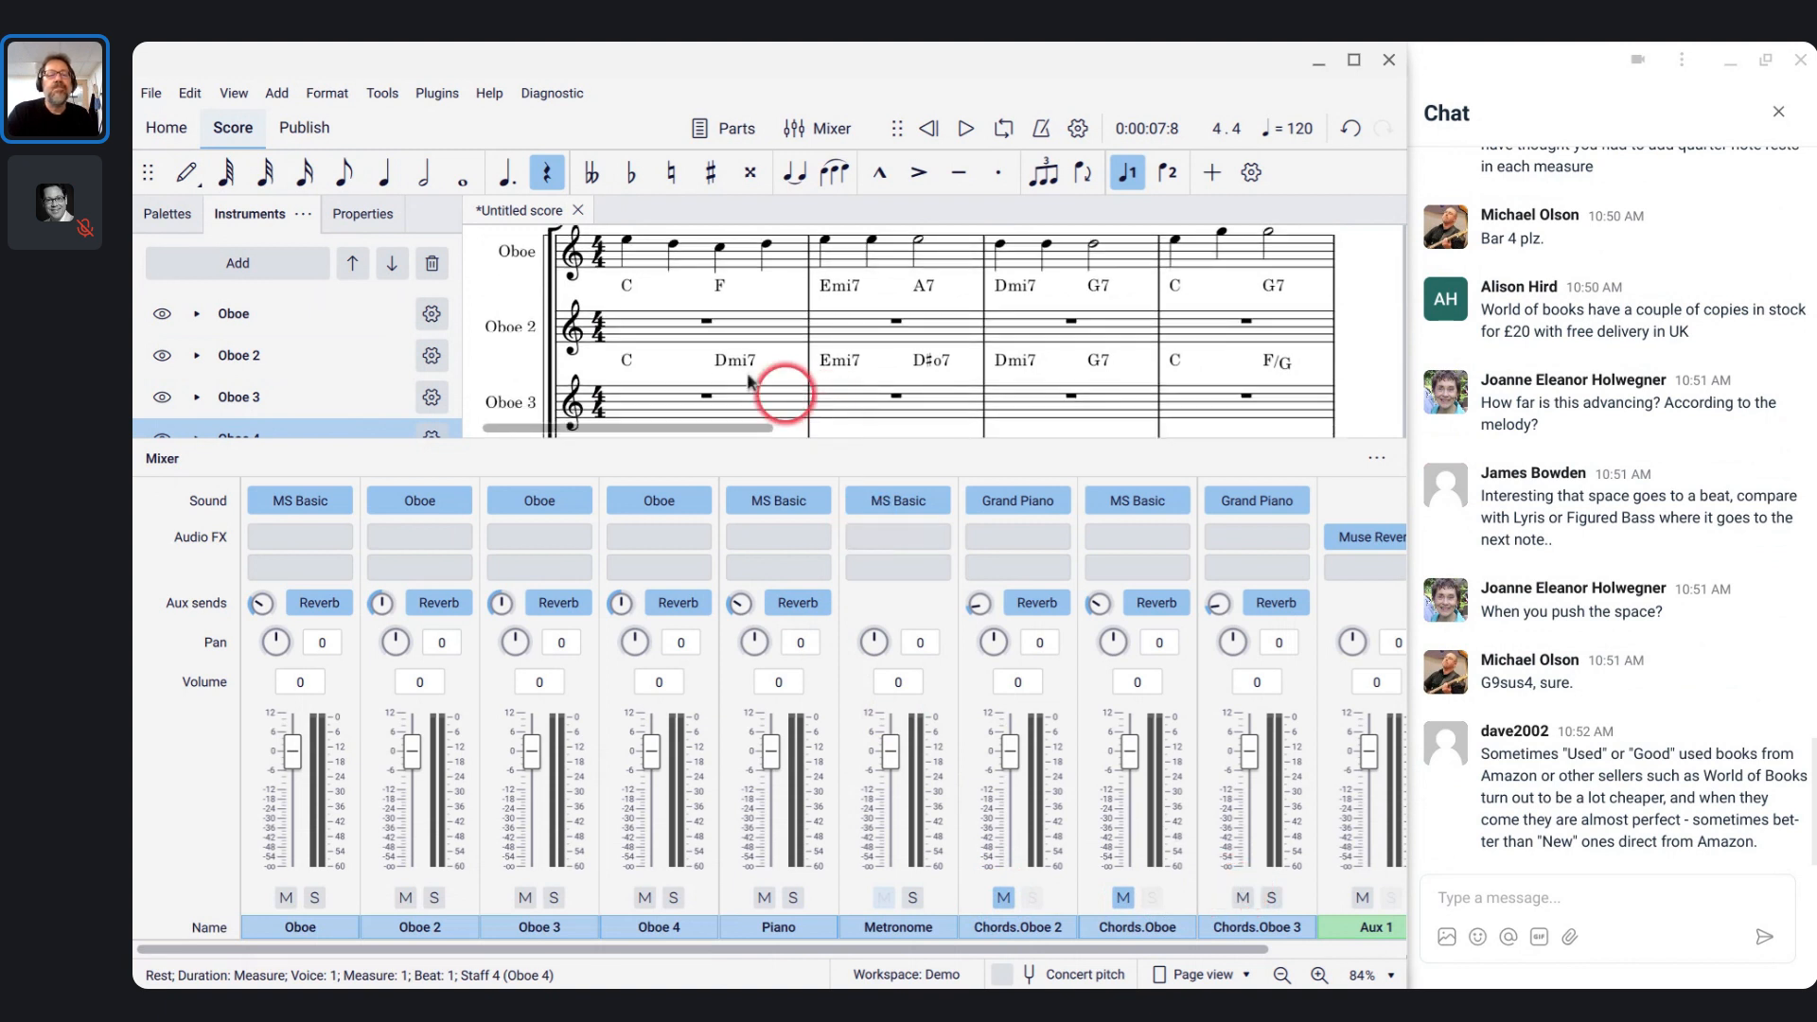
{"action": "left_click", "coordinate": [579, 254]}
{"action": "key", "text": "space"}
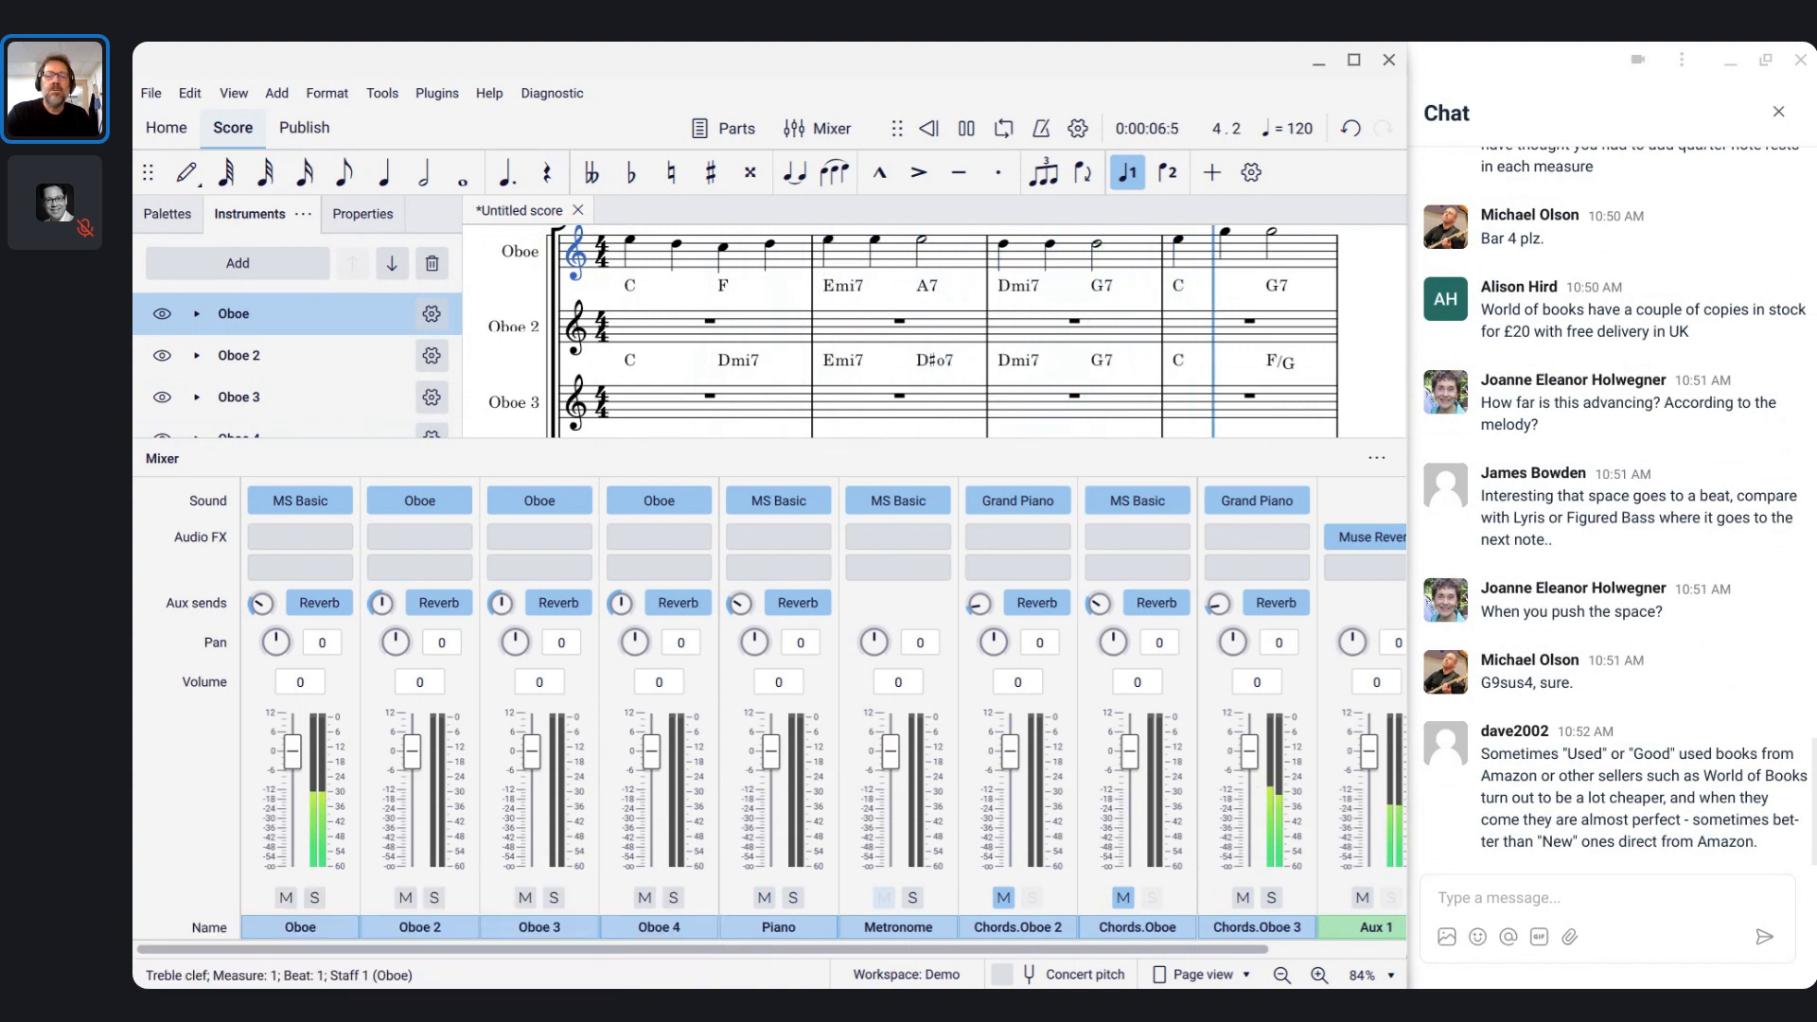
{"action": "key", "text": "space"}
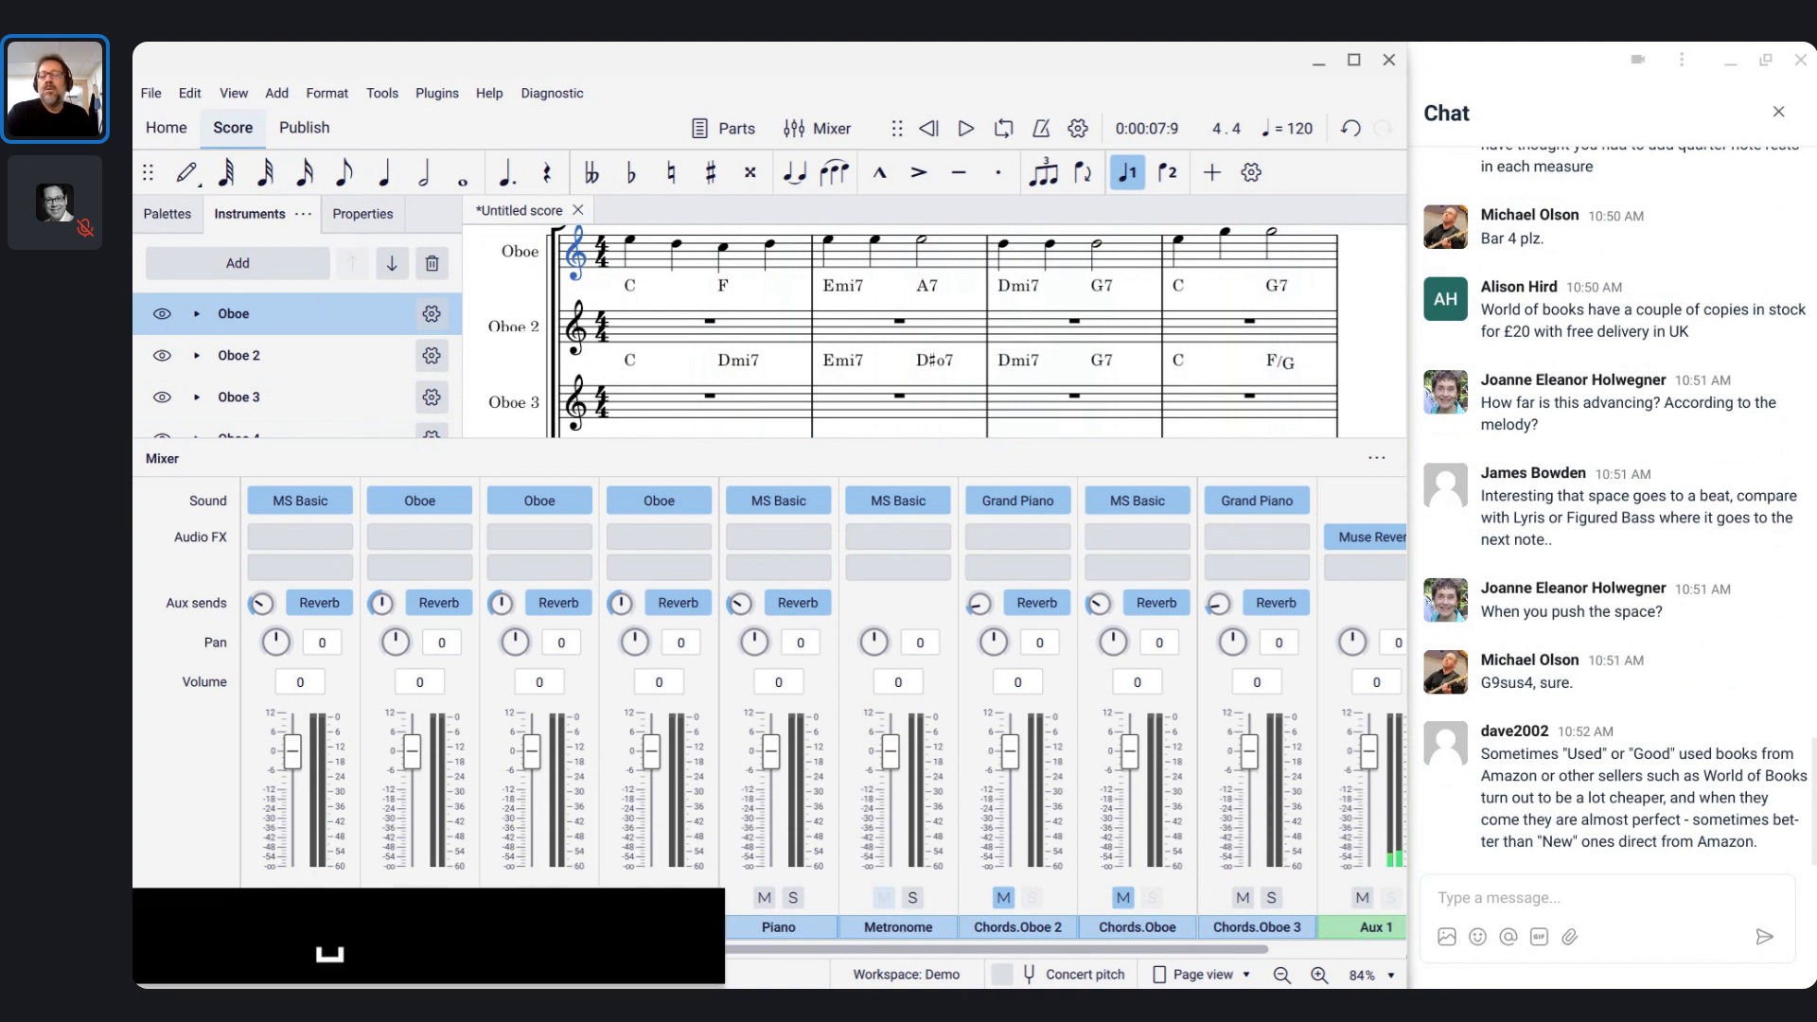
- Compare the chord symbols above the Oboe 2 and Oboe 3 staves in measures 1 to 4
{"action": "left_click", "coordinate": [1022, 301]}
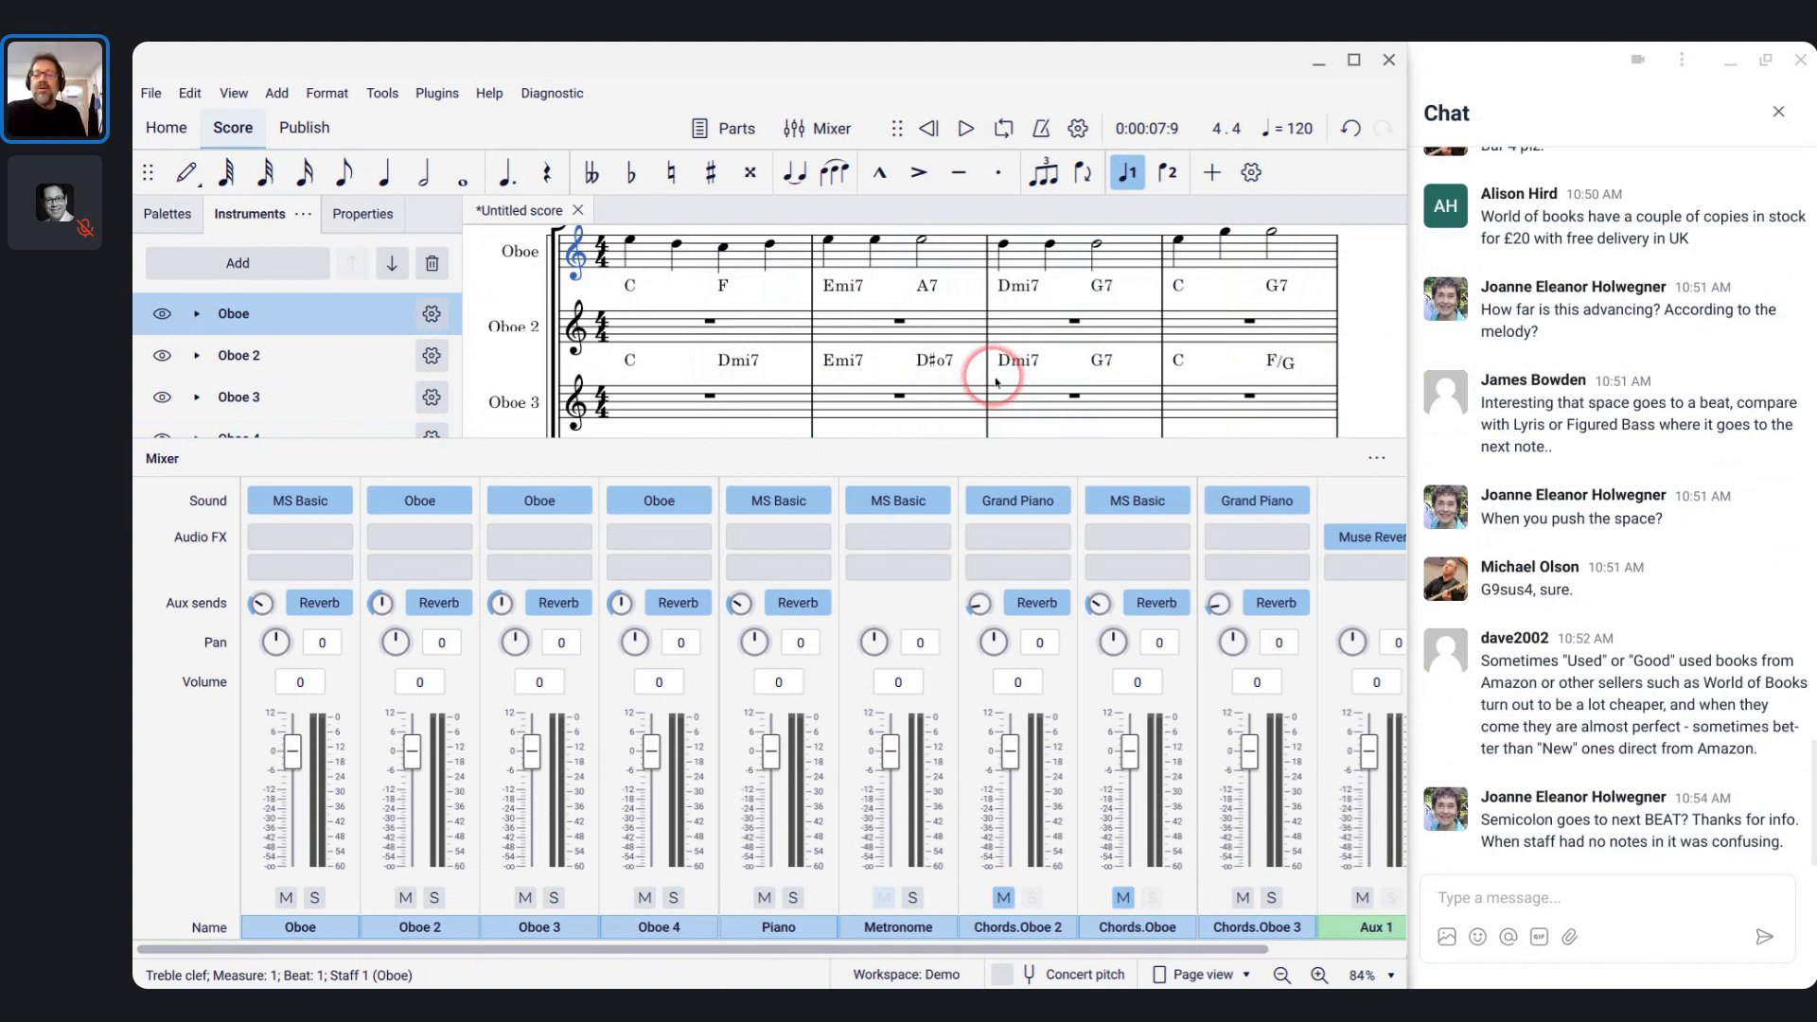
{"action": "scroll", "coordinate": [717, 339], "scroll_direction": "down", "scroll_amount": 1}
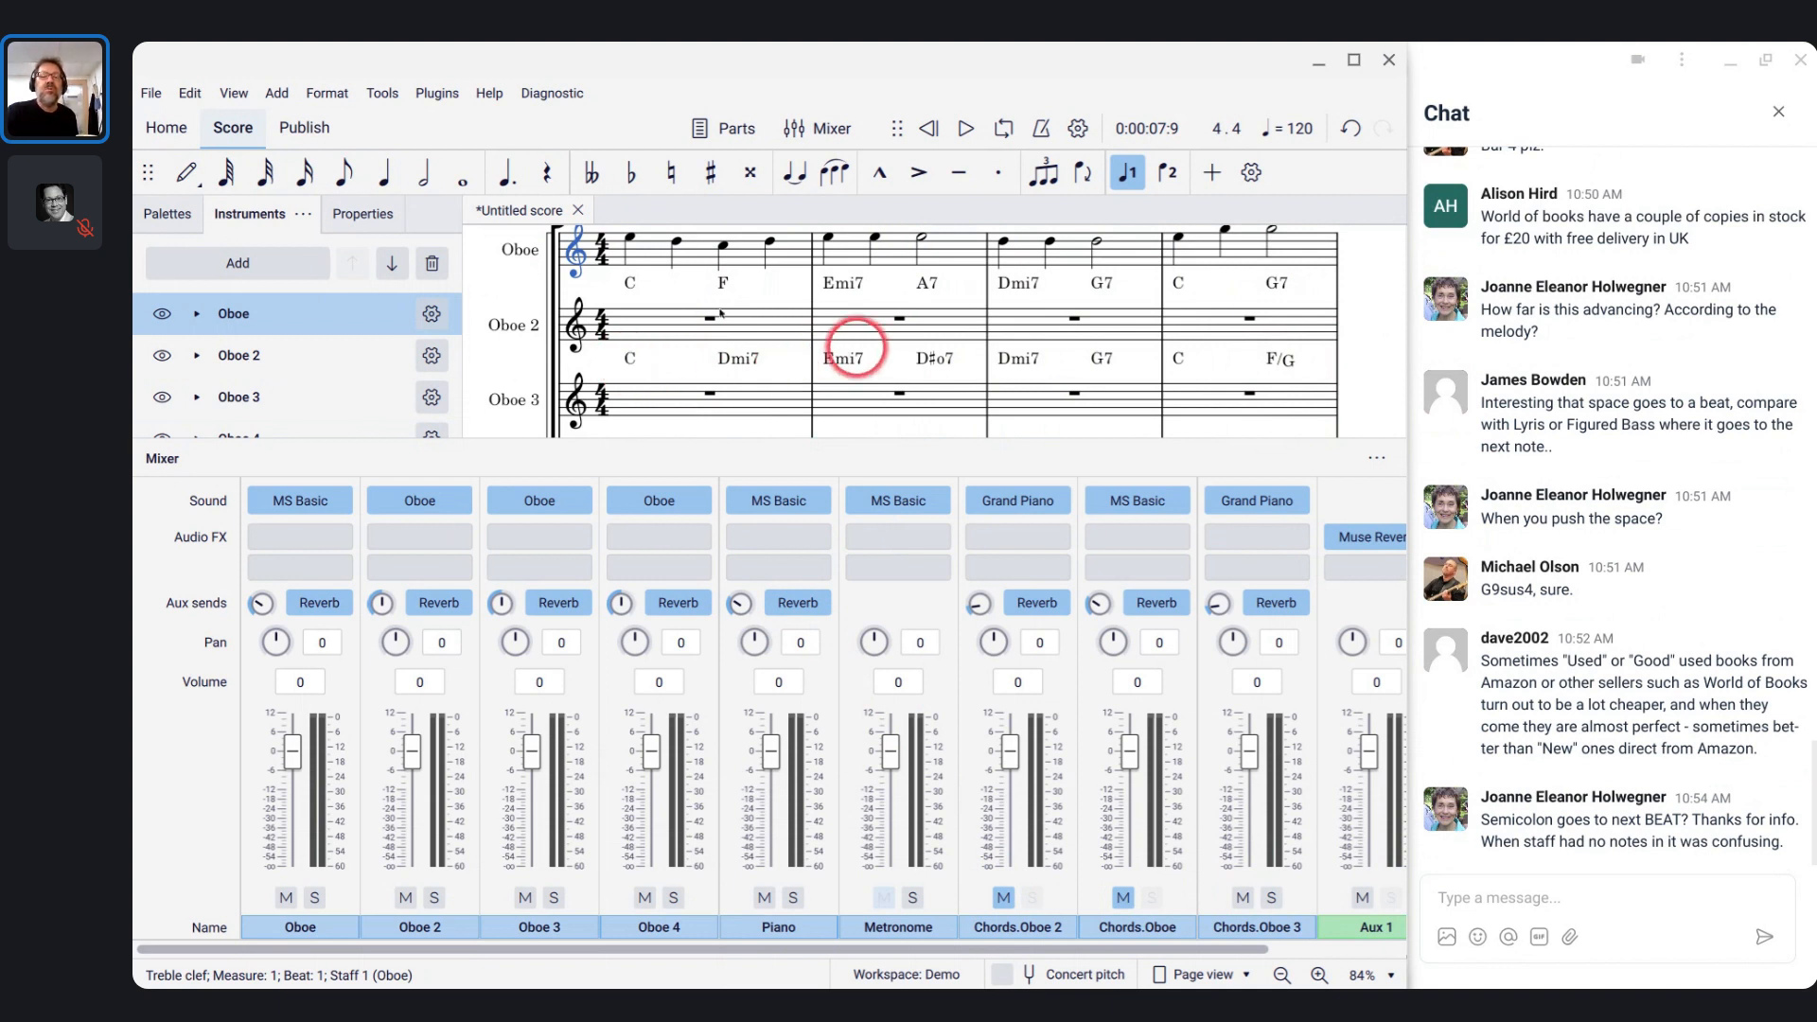
{"action": "scroll", "coordinate": [1183, 344], "scroll_direction": "down", "scroll_amount": 1}
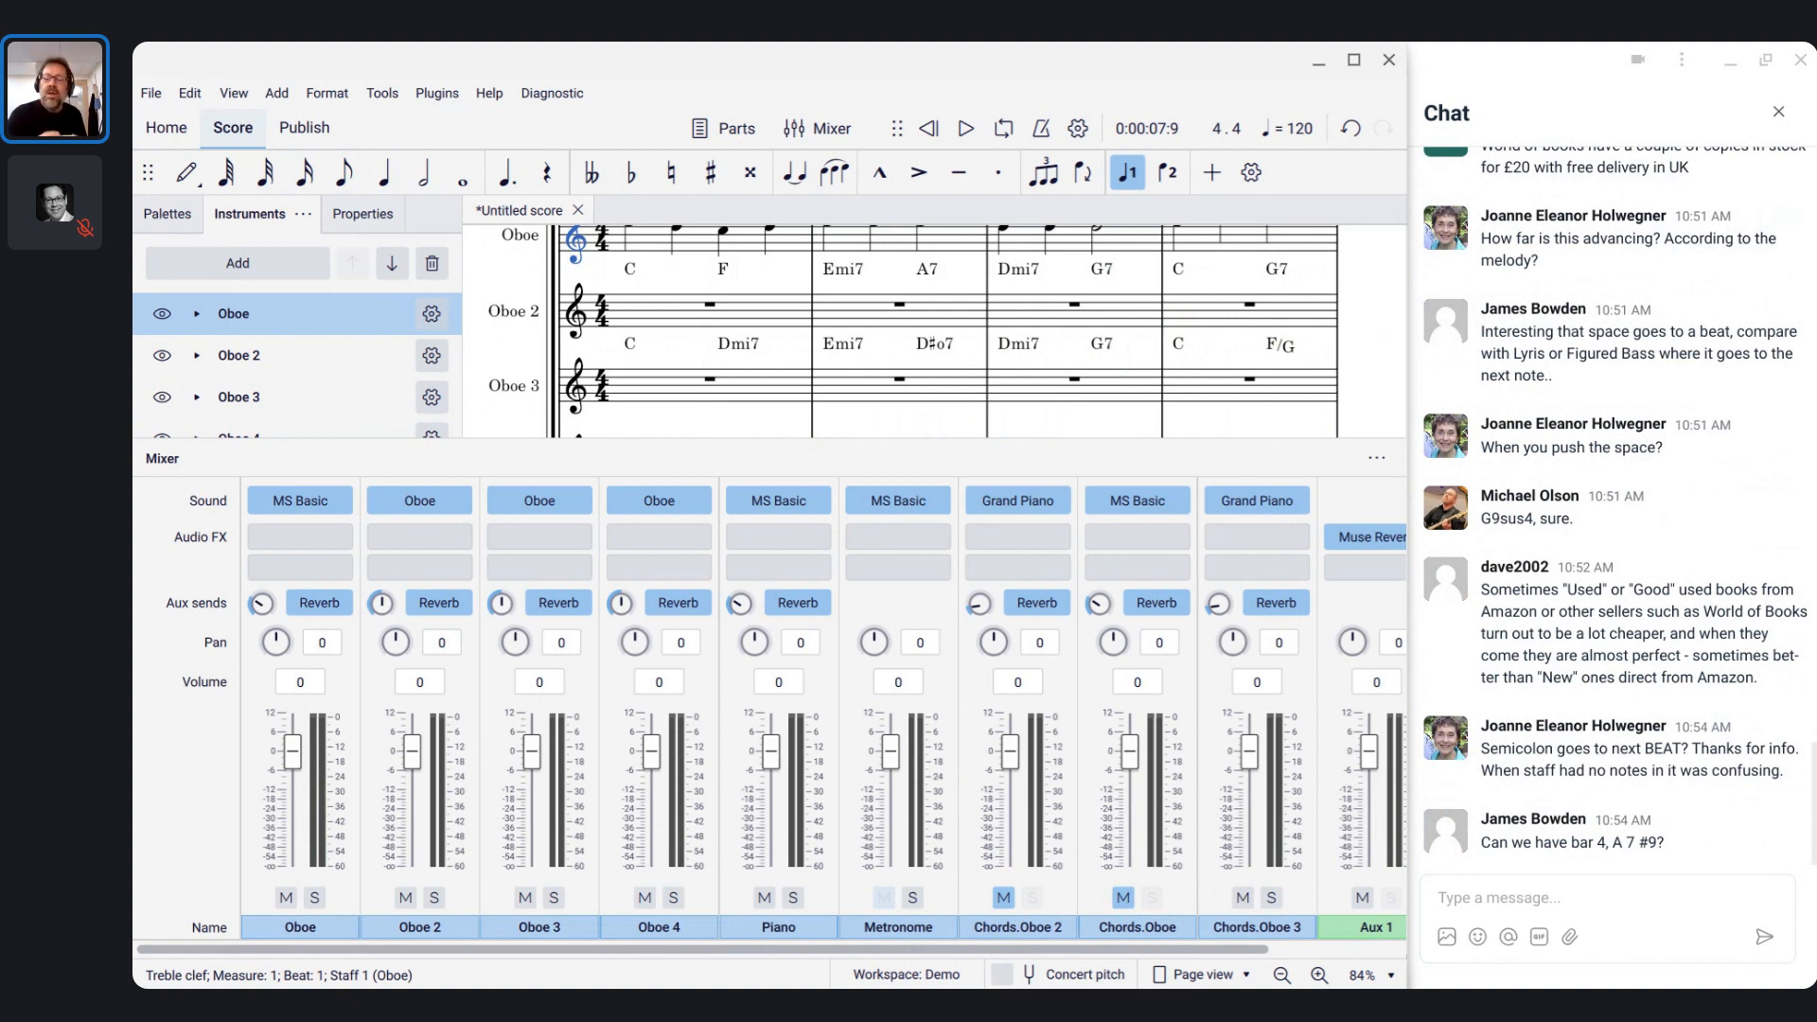
{"action": "left_click", "coordinate": [1094, 265]}
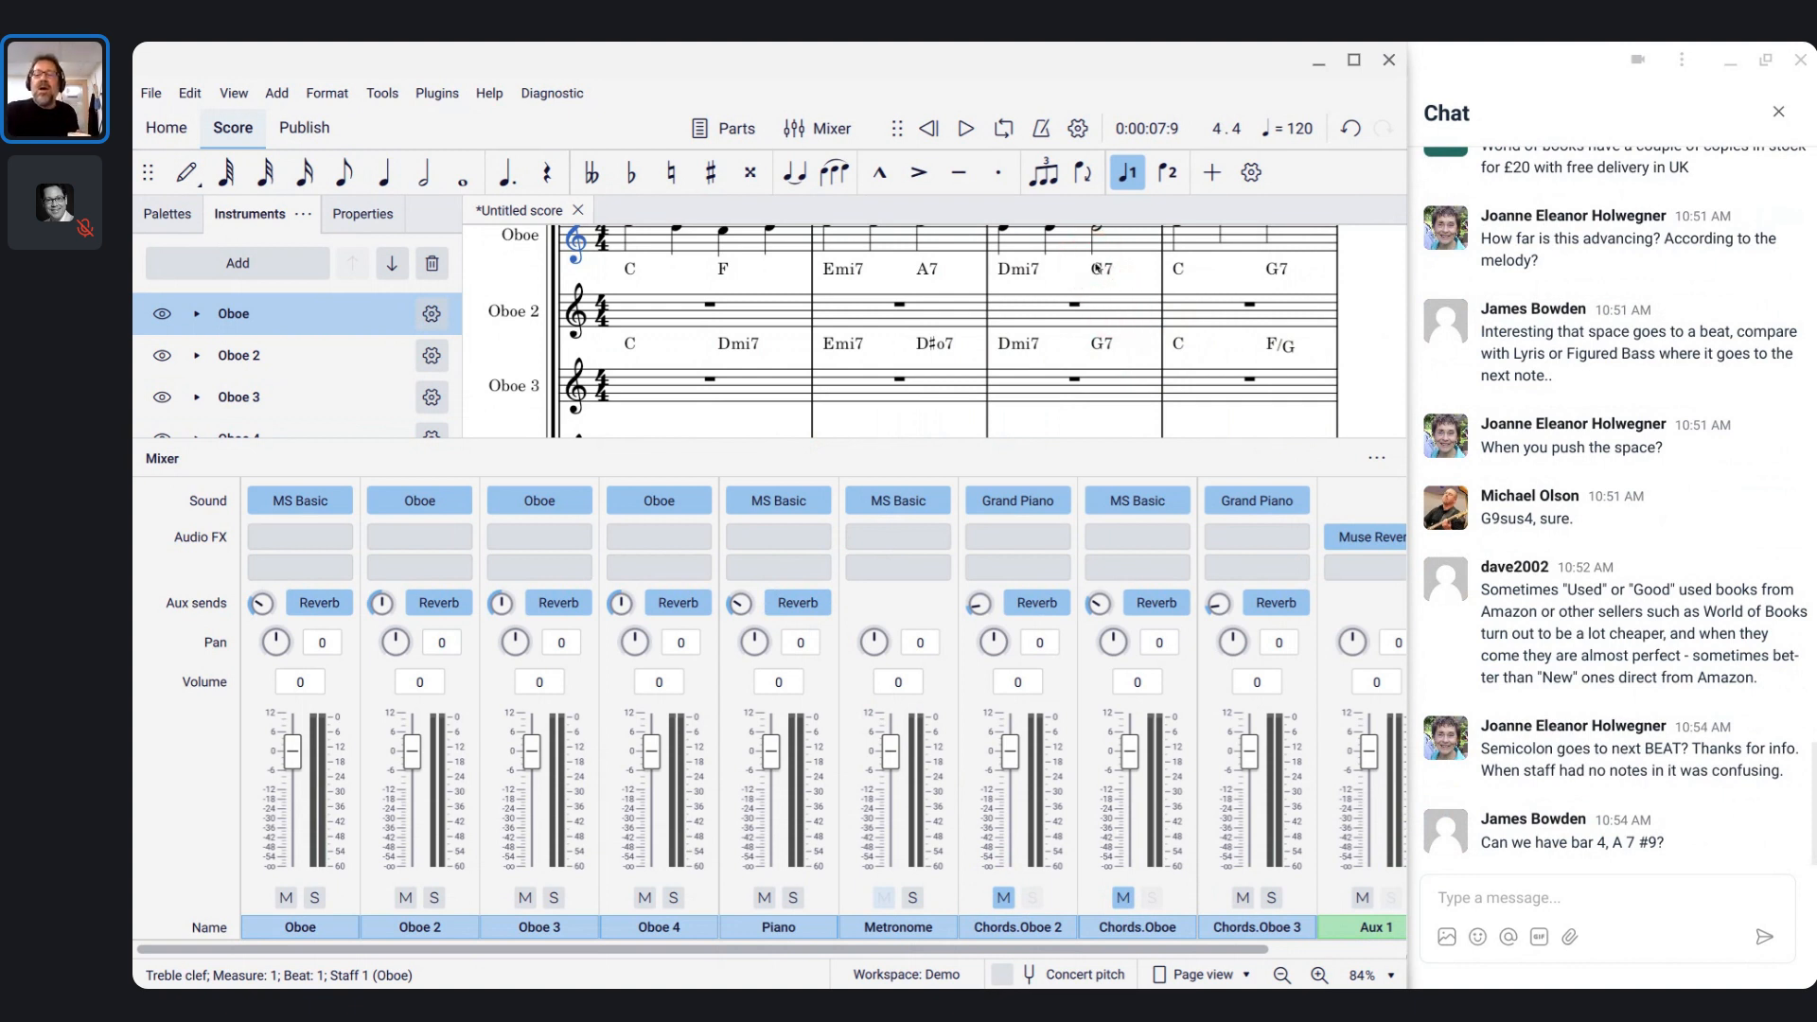
{"action": "scroll", "coordinate": [1094, 265], "scroll_direction": "up", "scroll_amount": 3}
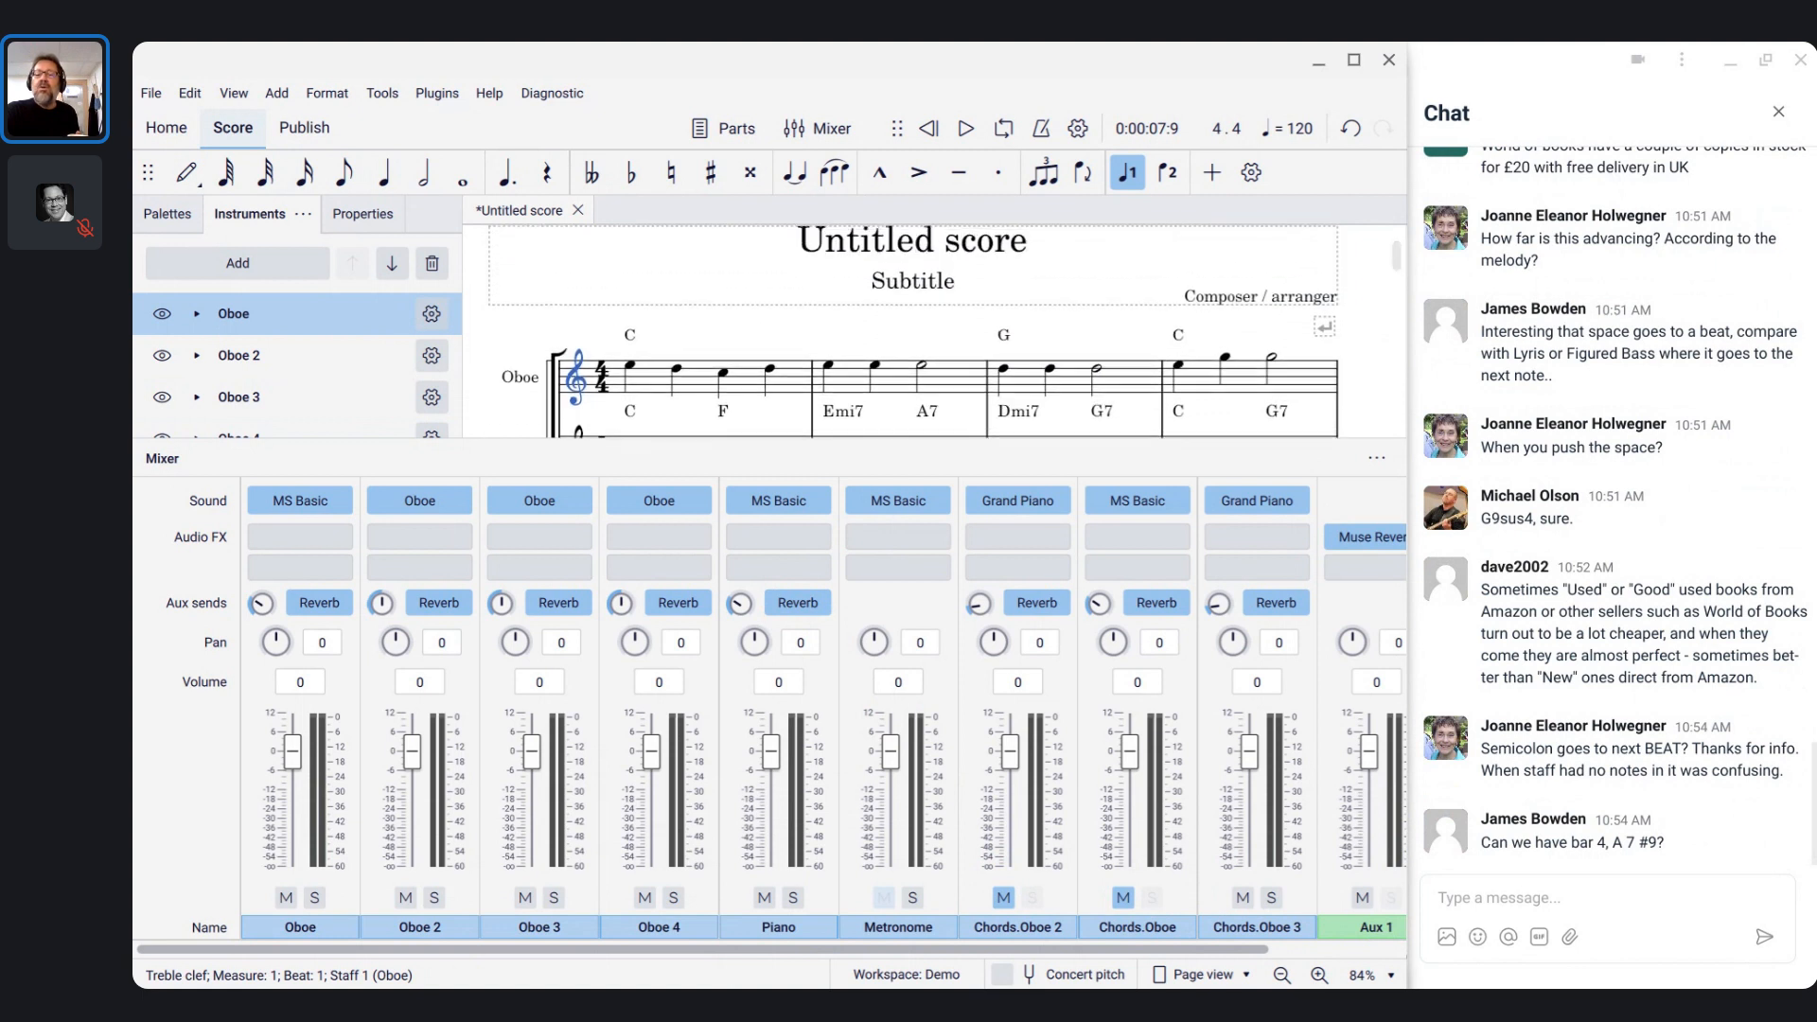
{"action": "scroll", "coordinate": [946, 332], "scroll_direction": "down", "scroll_amount": 5}
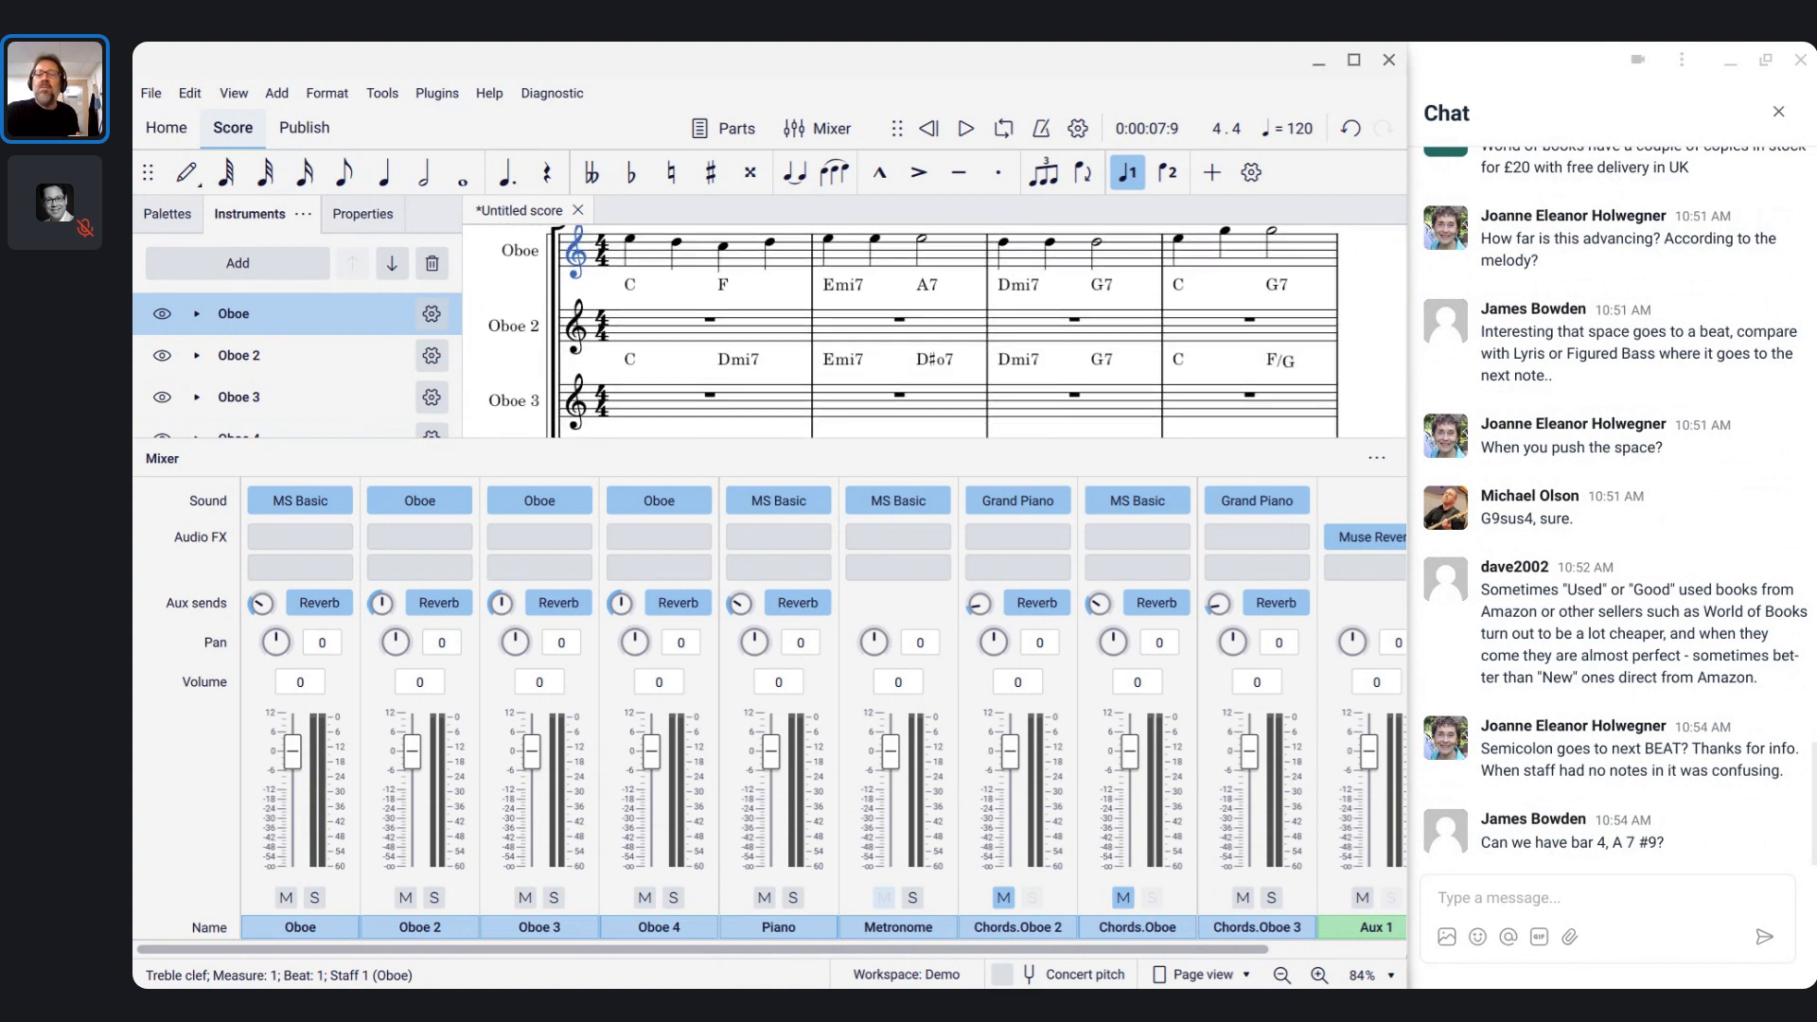
{"action": "scroll", "coordinate": [945, 332], "scroll_direction": "down", "scroll_amount": 2}
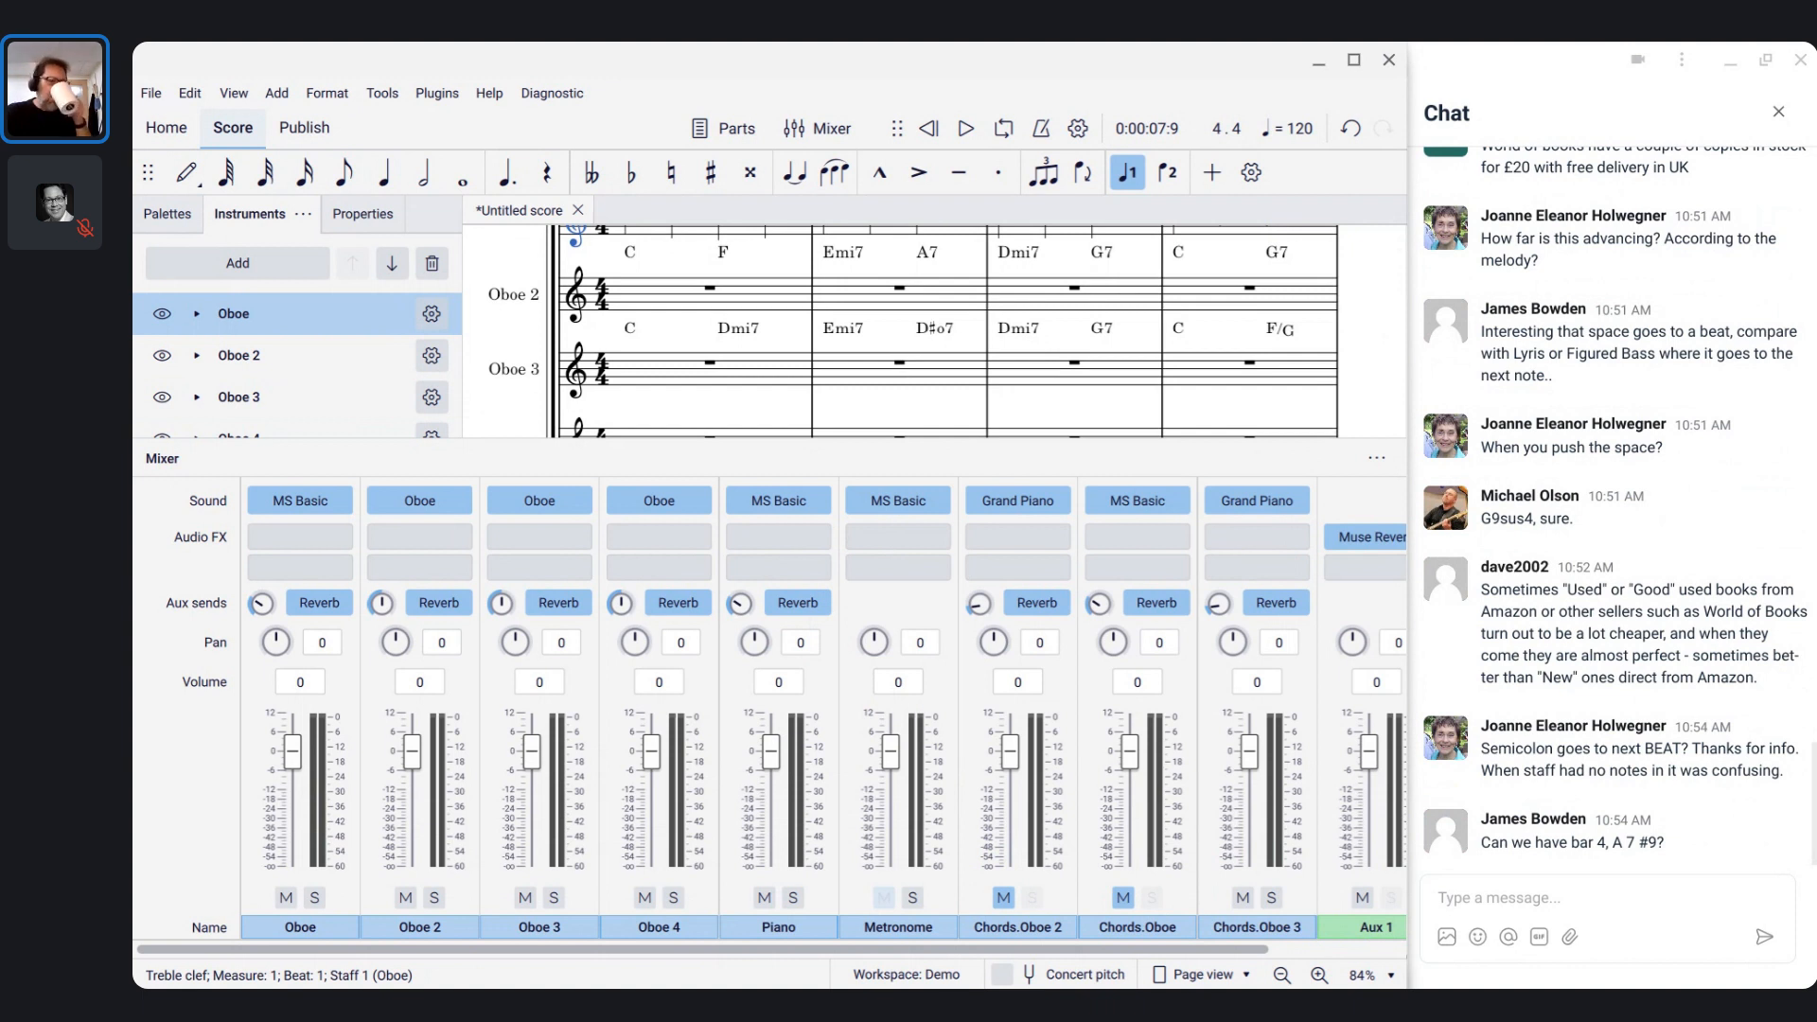
{"action": "scroll", "coordinate": [946, 332], "scroll_direction": "down", "scroll_amount": 2}
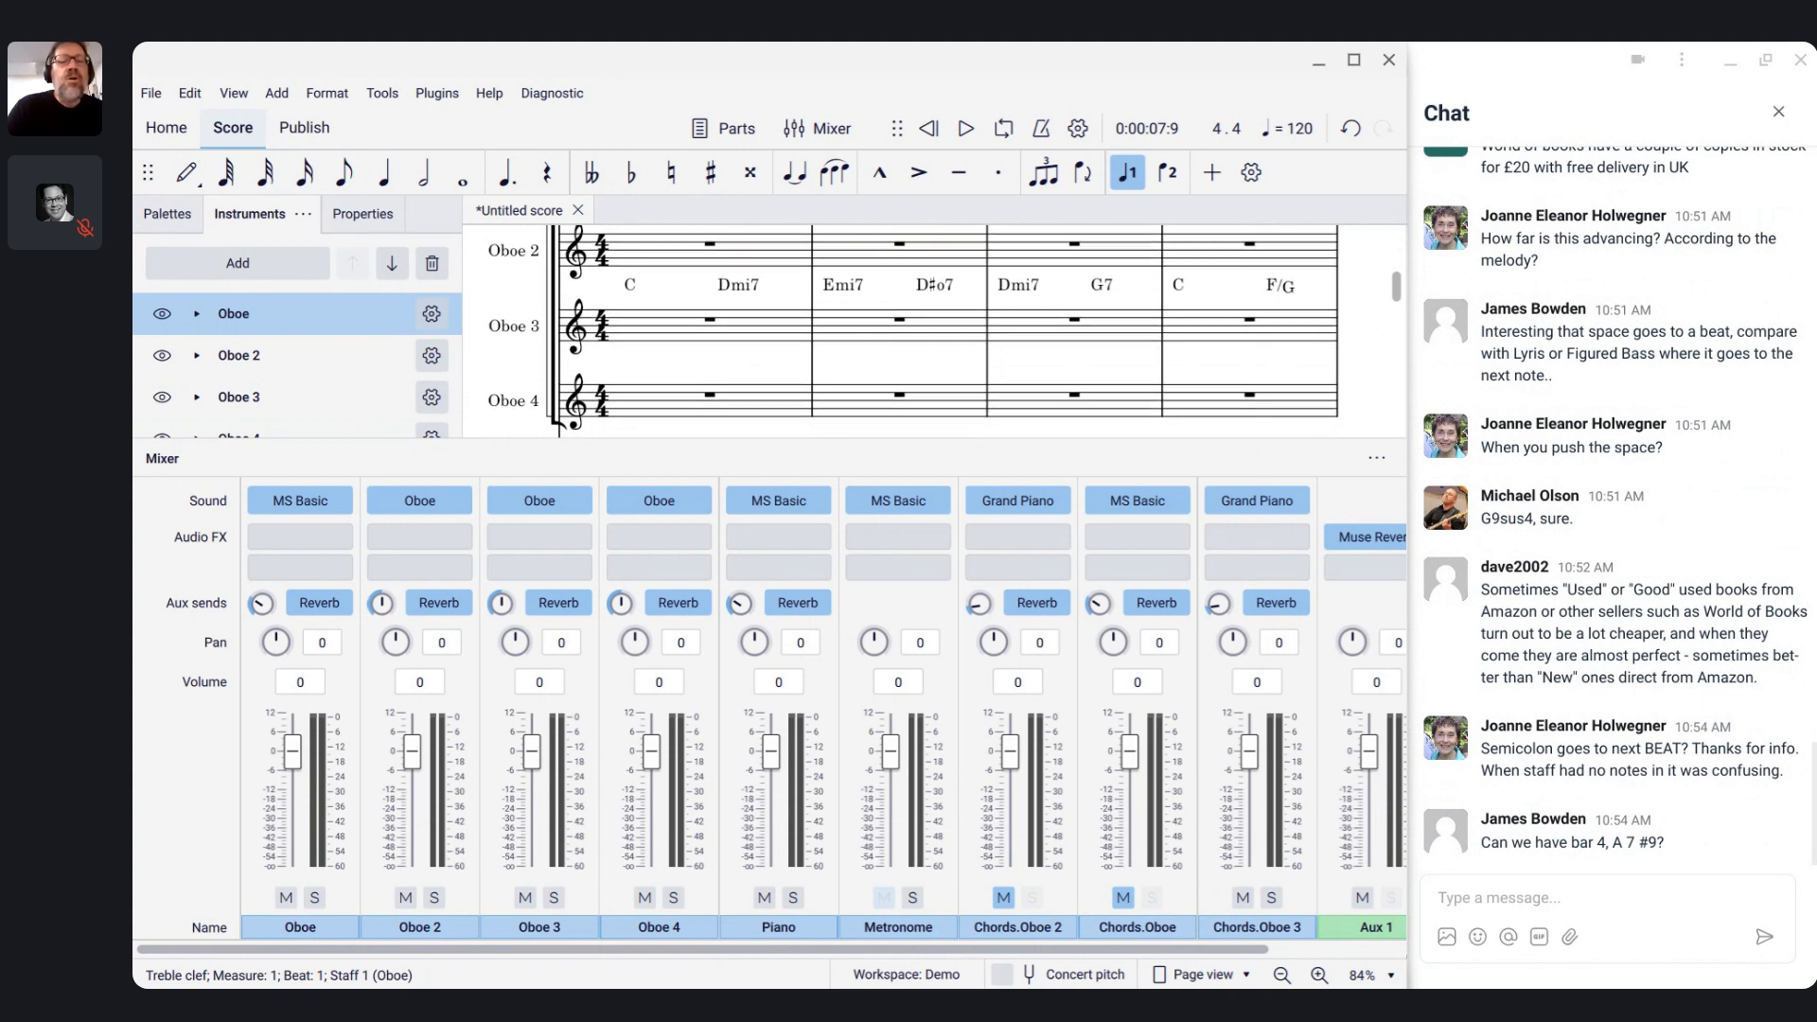
{"action": "left_click", "coordinate": [1181, 283]}
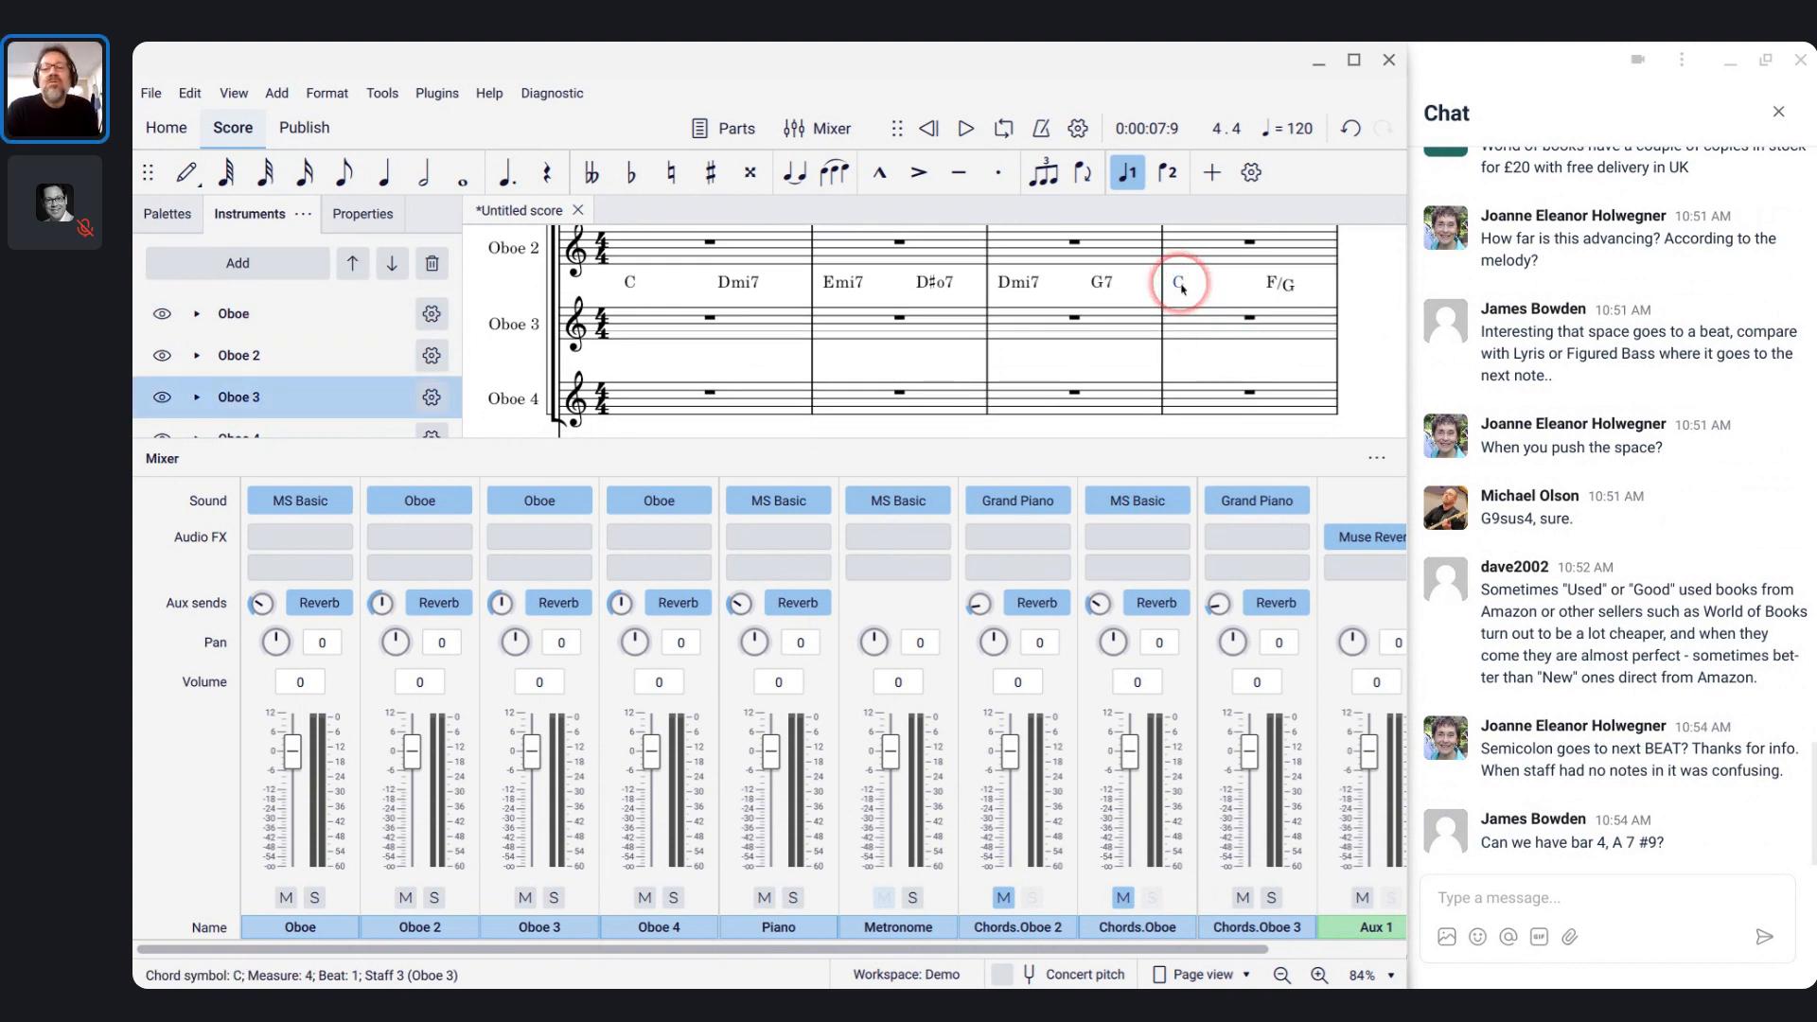
{"action": "key", "text": "space"}
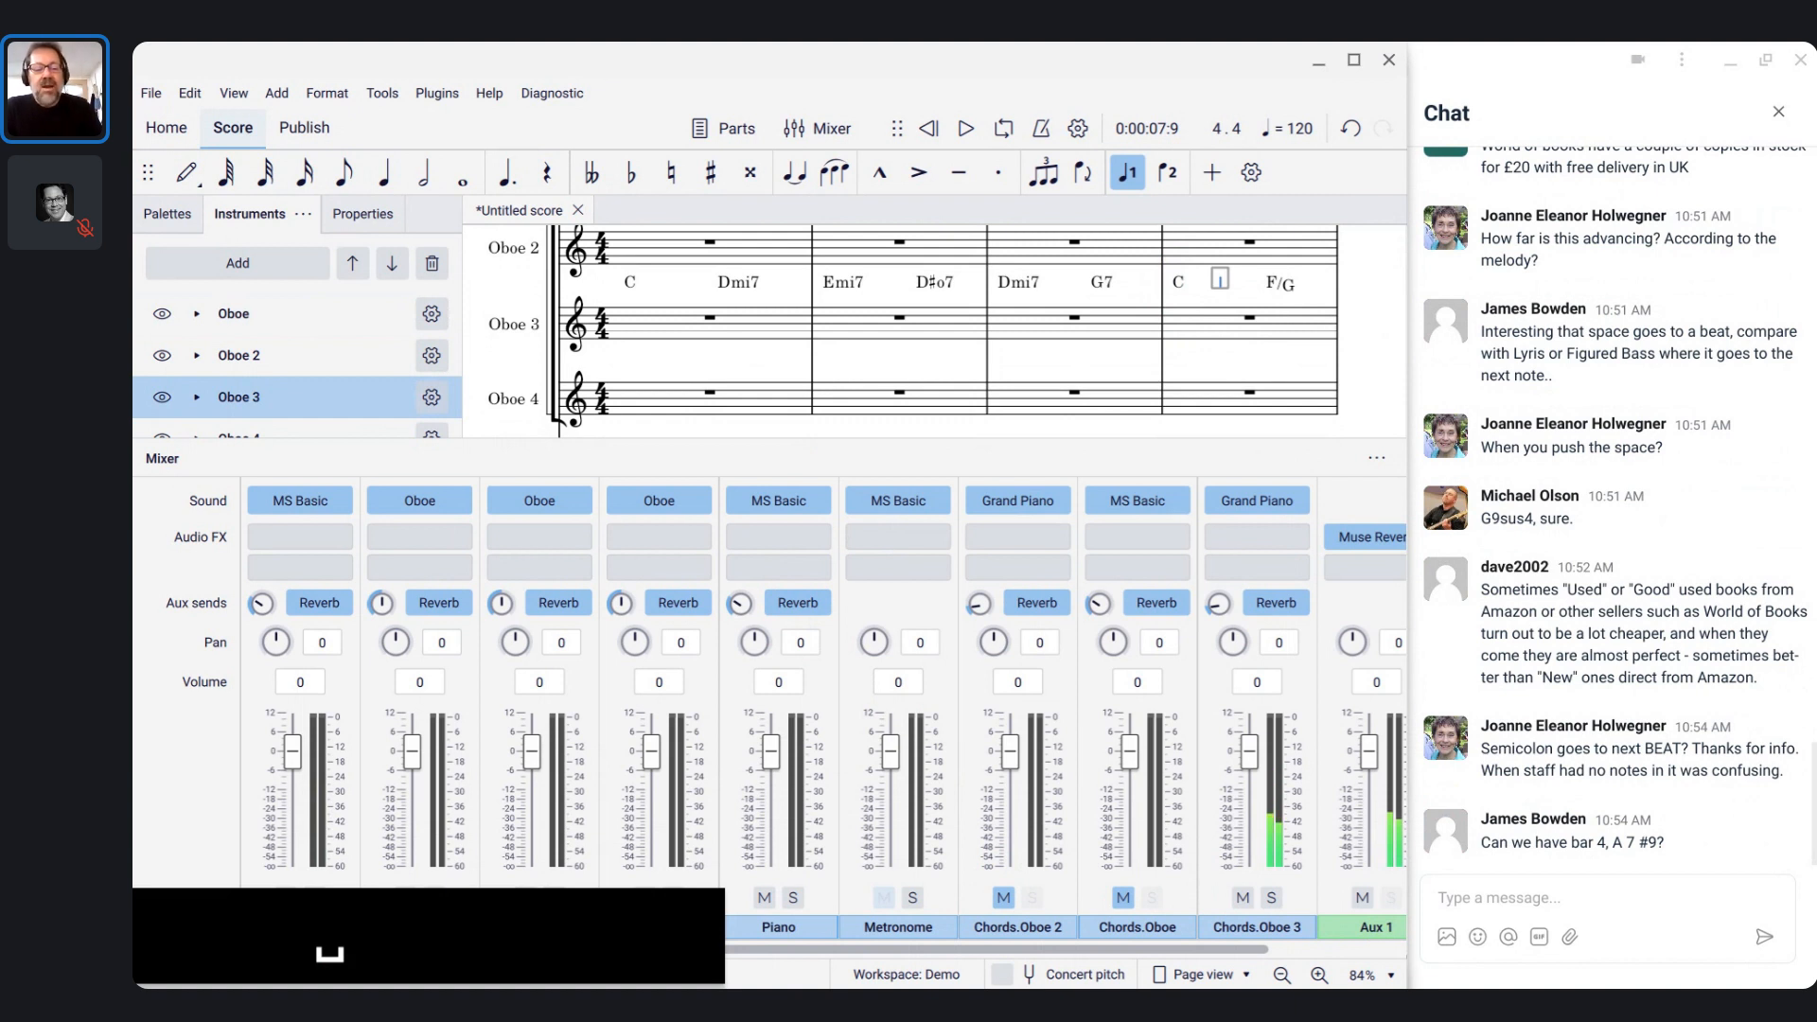
{"action": "key", "text": "Escape"}
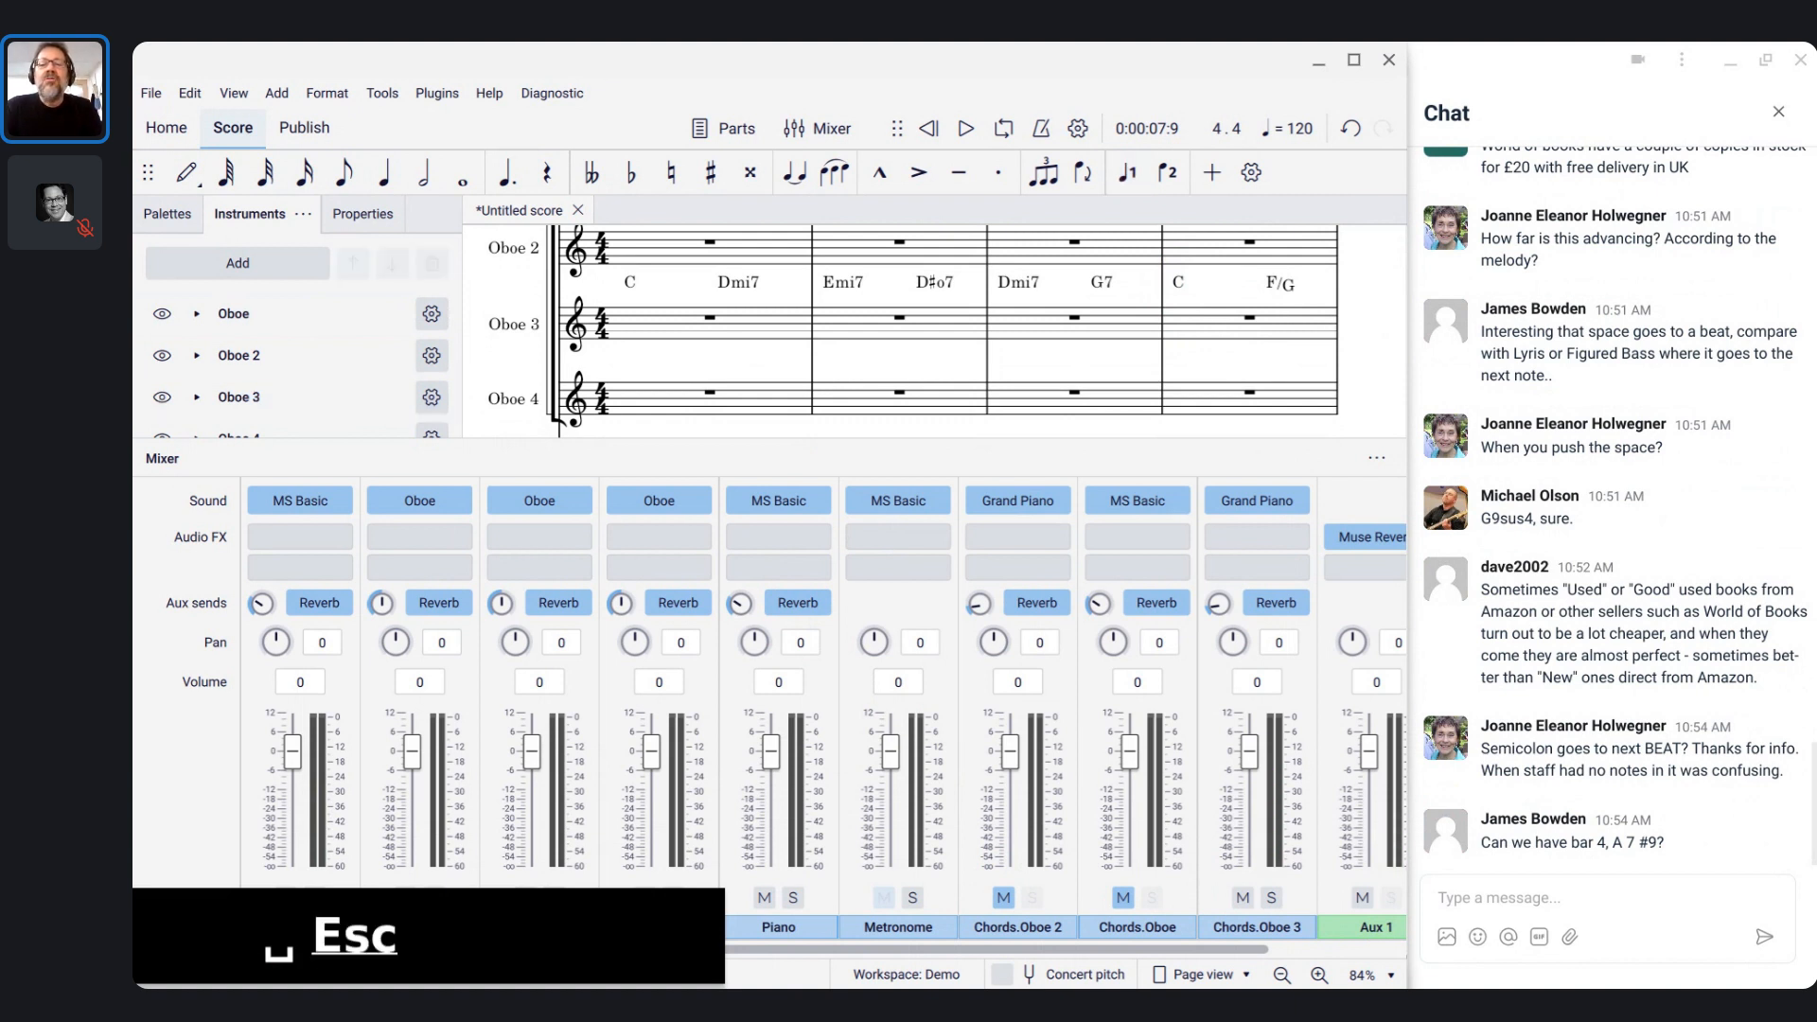
- Play the Oboe 3 progression from the start of measure 1 and stop playback in measure 3
{"action": "scroll", "coordinate": [899, 332], "scroll_direction": "up", "scroll_amount": 2}
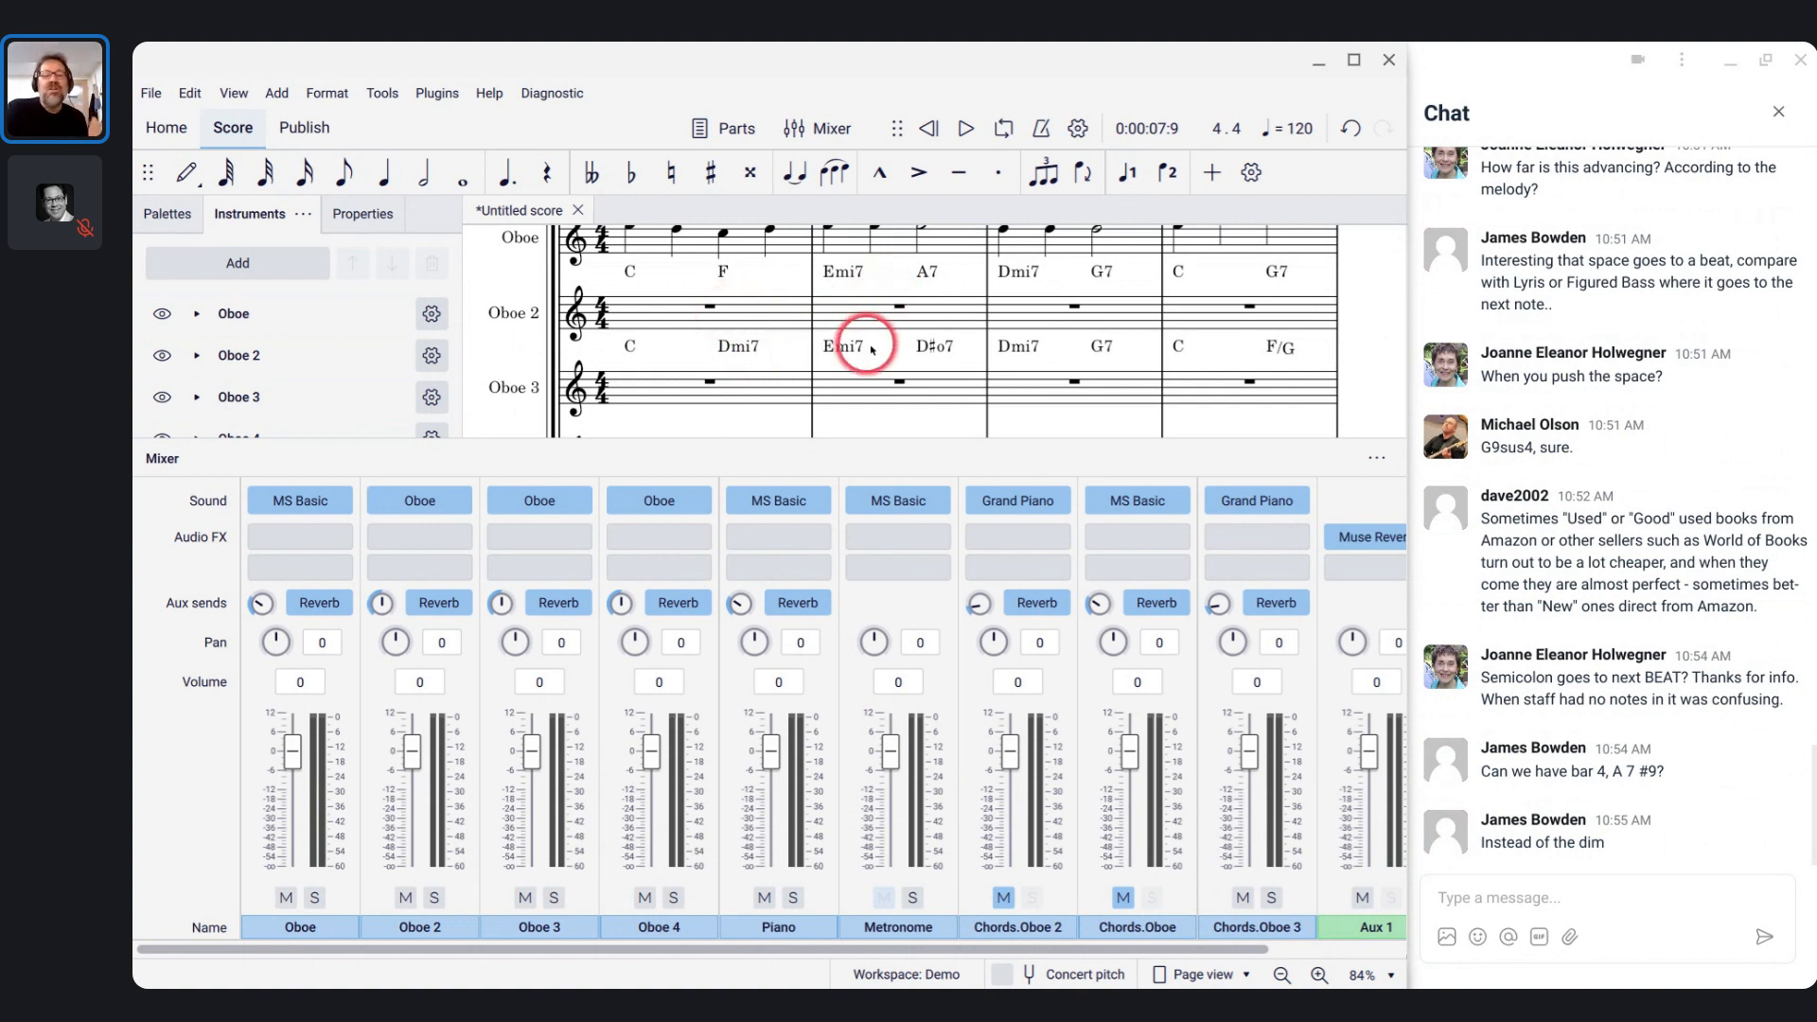
{"action": "scroll", "coordinate": [892, 350], "scroll_direction": "up", "scroll_amount": 1}
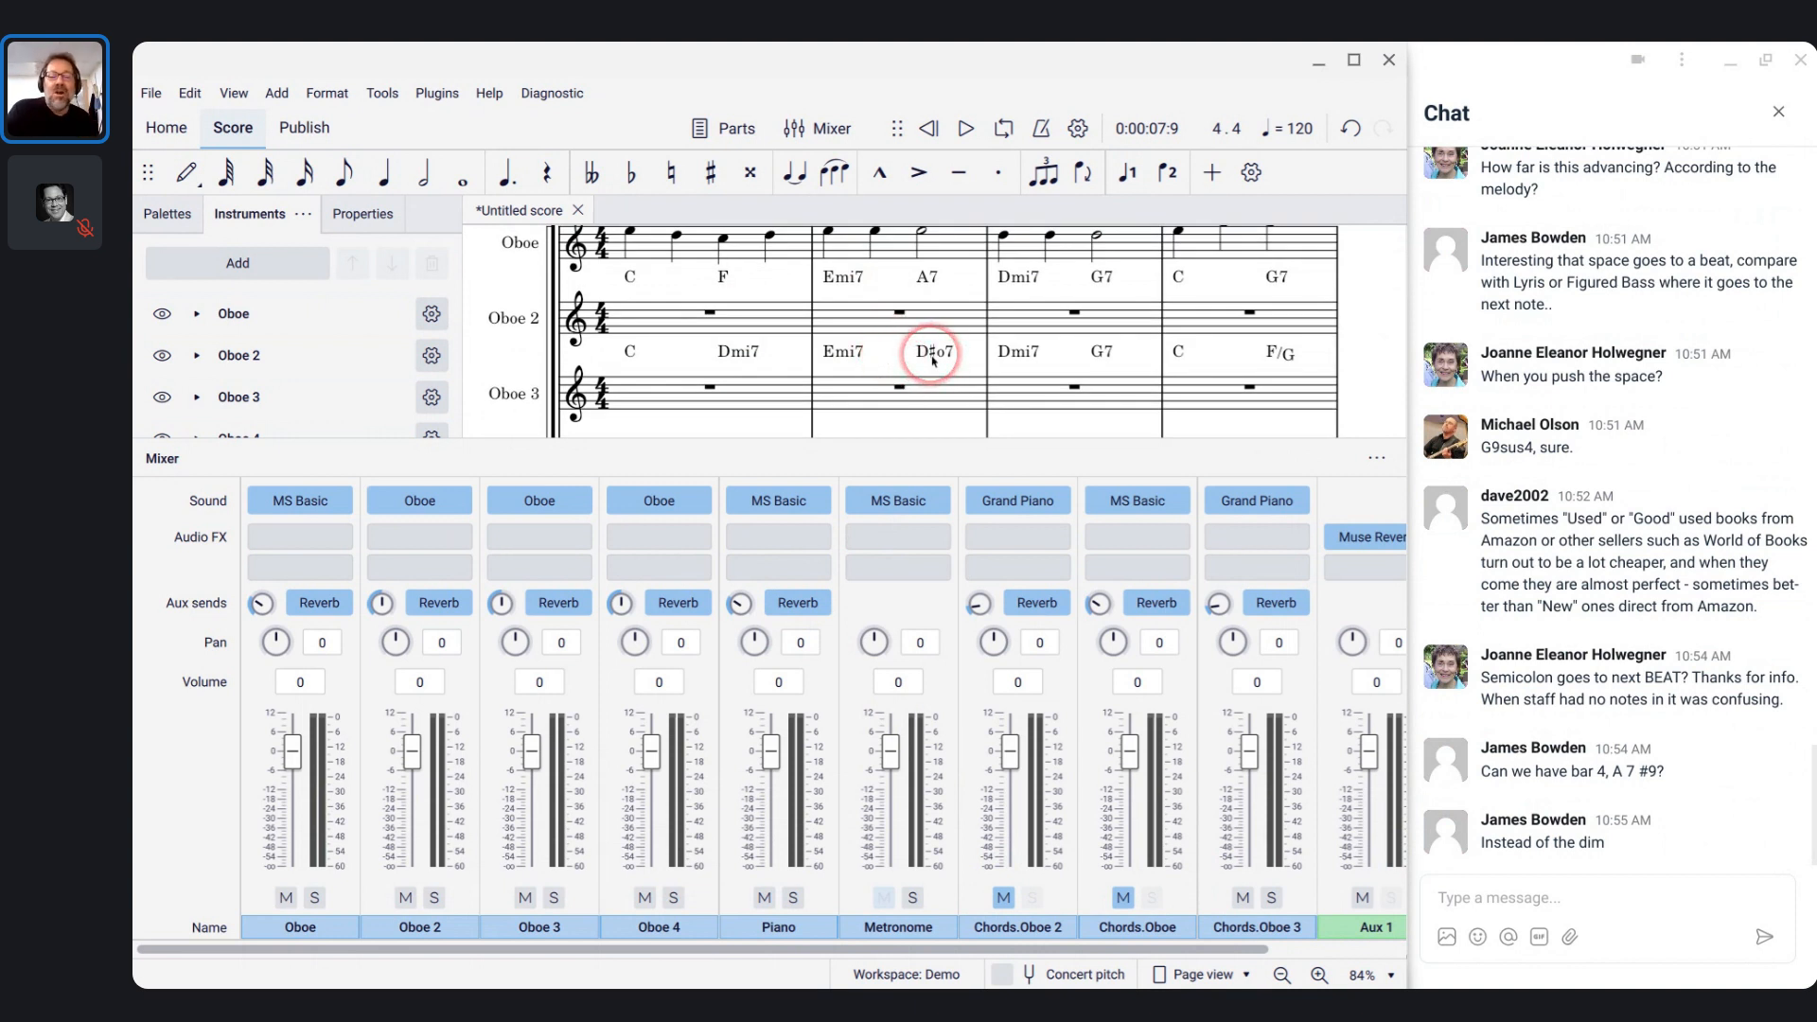
{"action": "left_click", "coordinate": [625, 383]}
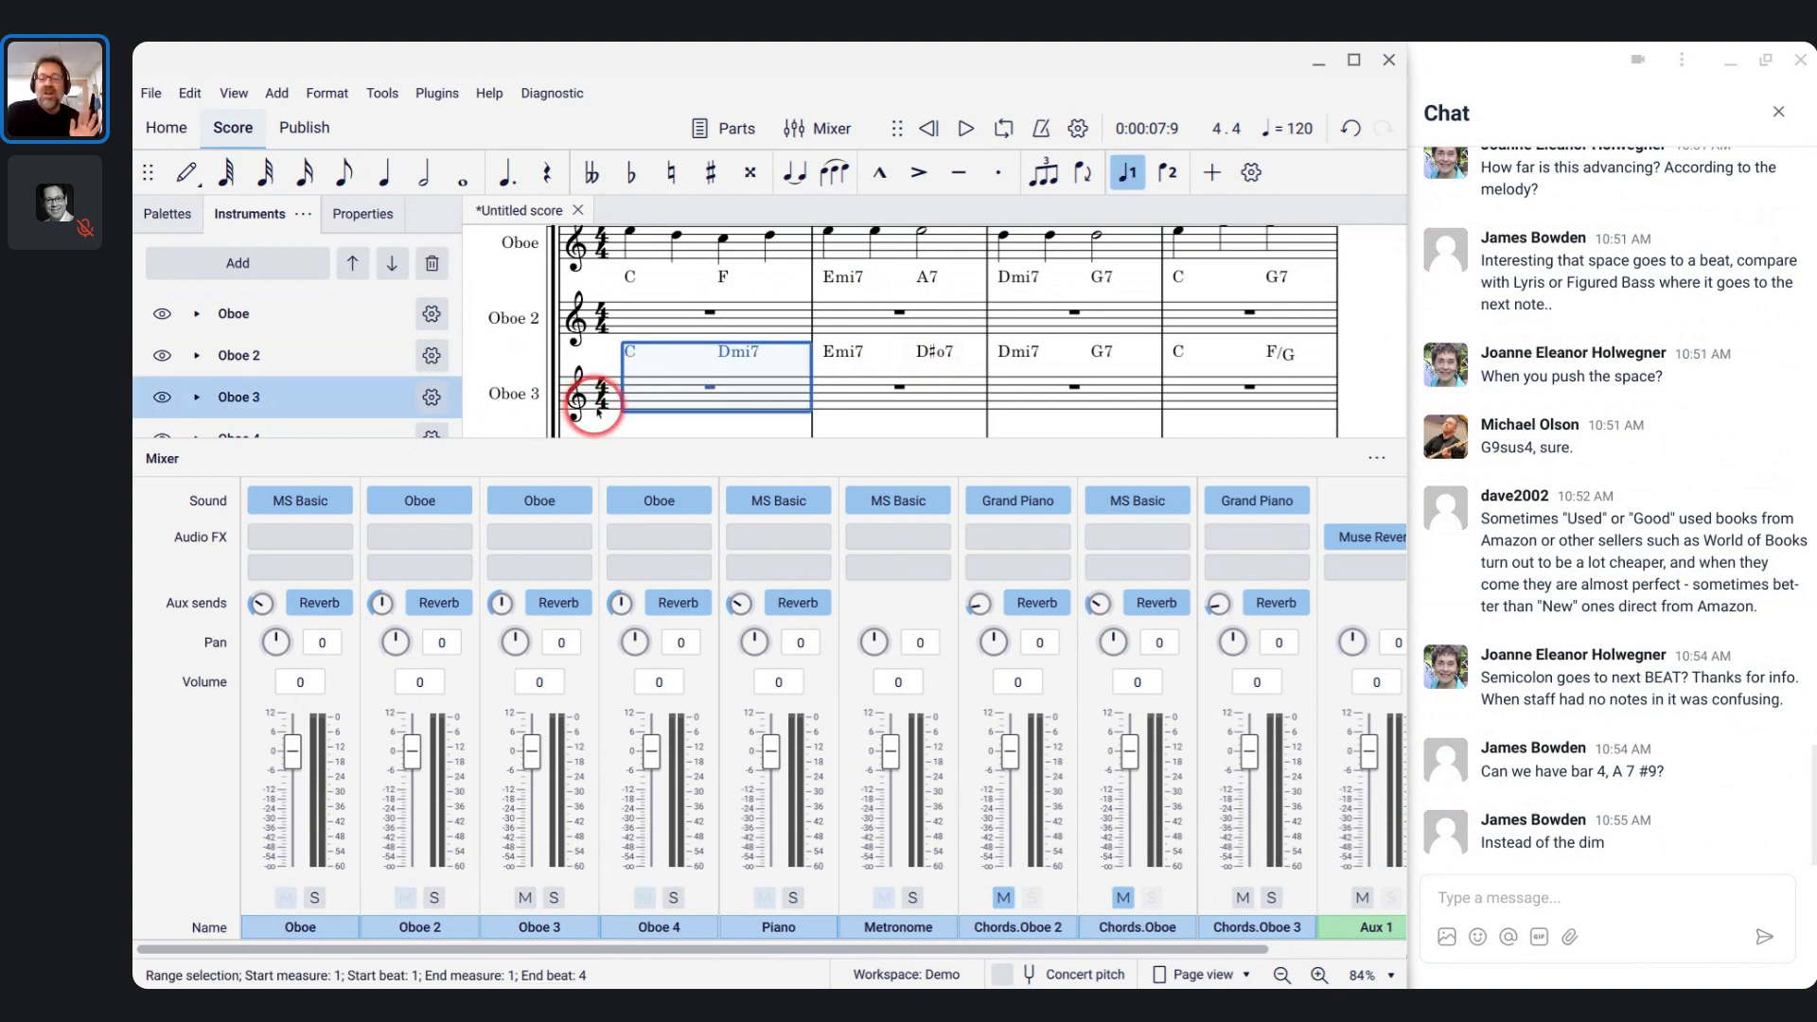
{"action": "left_click", "coordinate": [598, 409]}
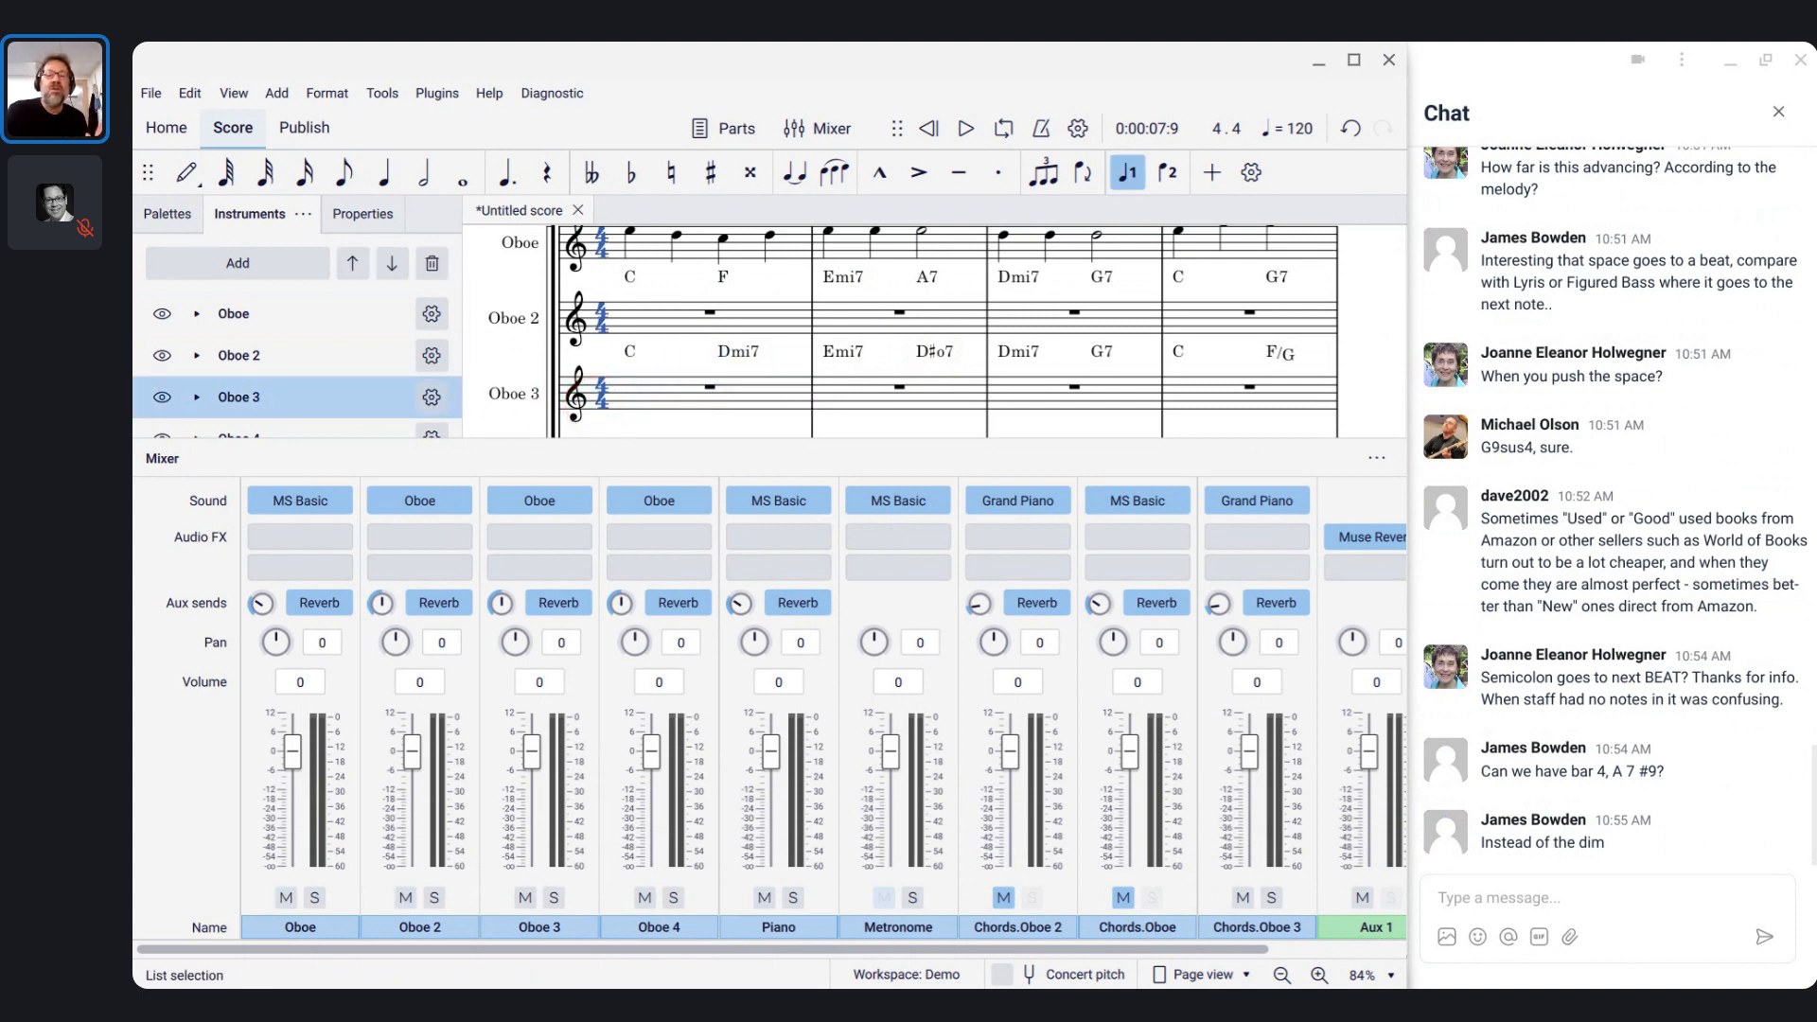
{"action": "key", "text": "space"}
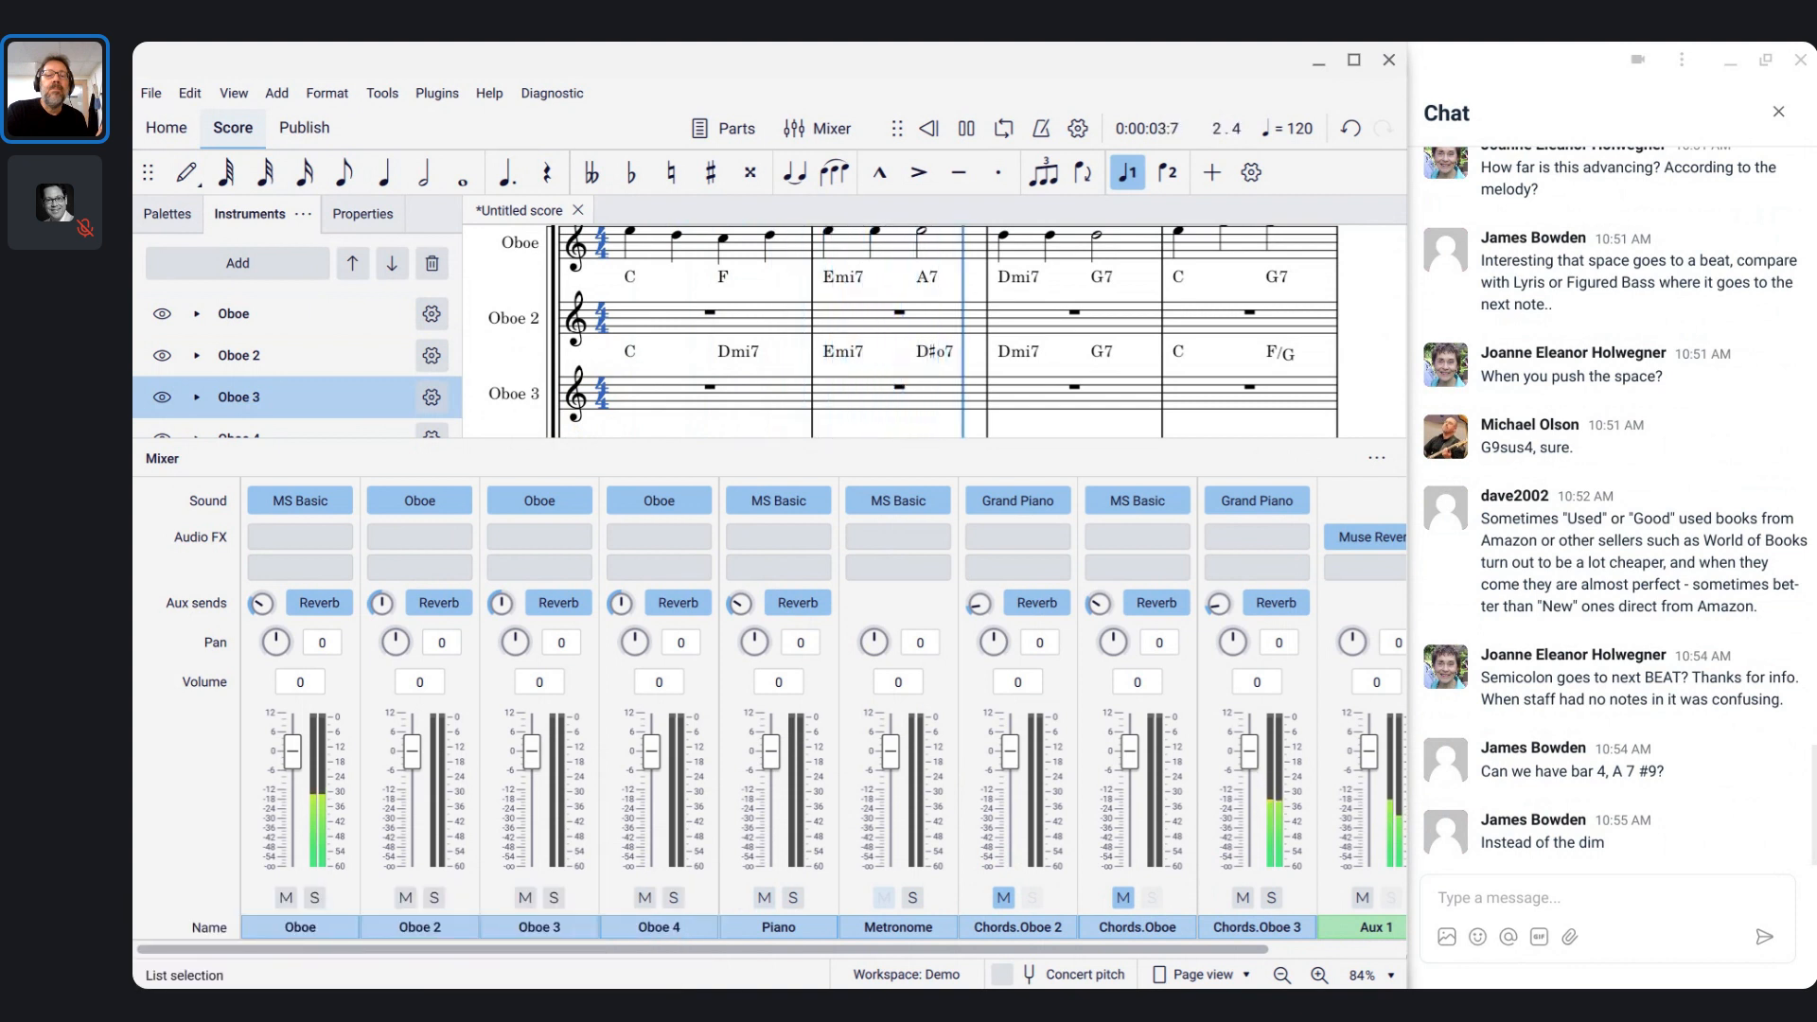
{"action": "key", "text": "space"}
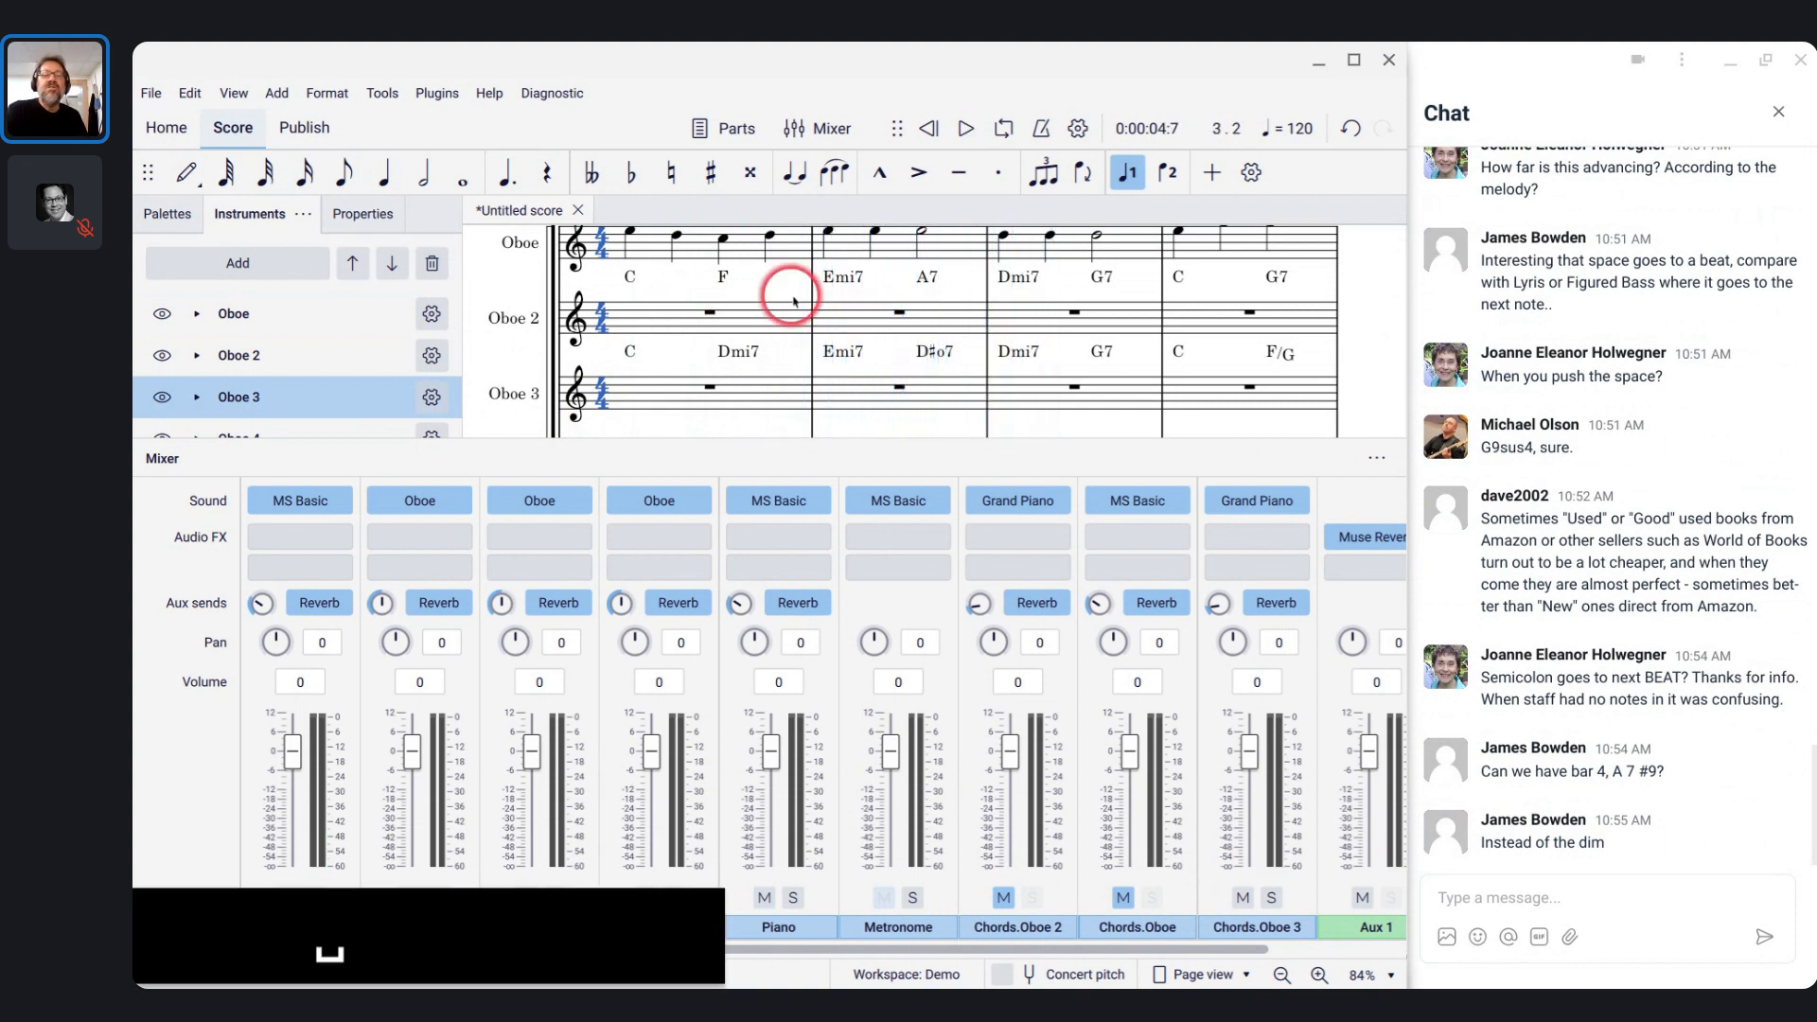
- Play the score briefly from the Oboe half note on beat 3 of measure 2
{"action": "left_click", "coordinate": [922, 242]}
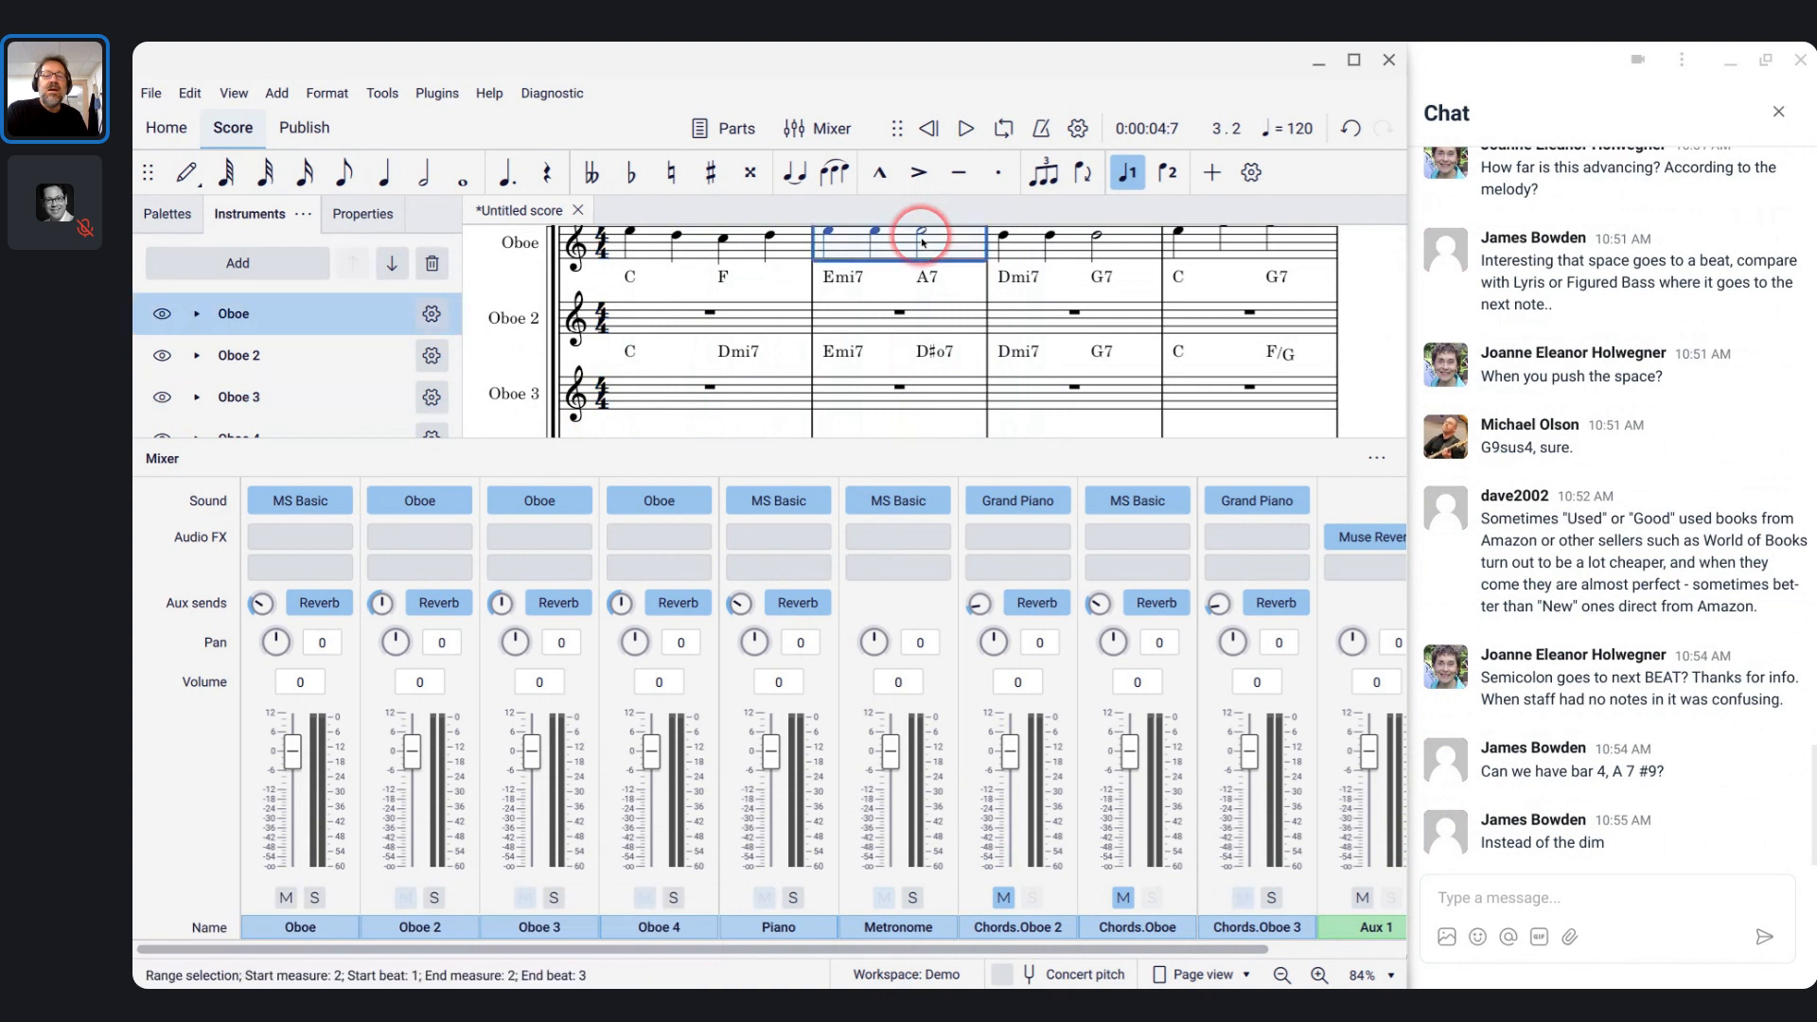
{"action": "scroll", "coordinate": [921, 242], "scroll_direction": "up", "scroll_amount": 1}
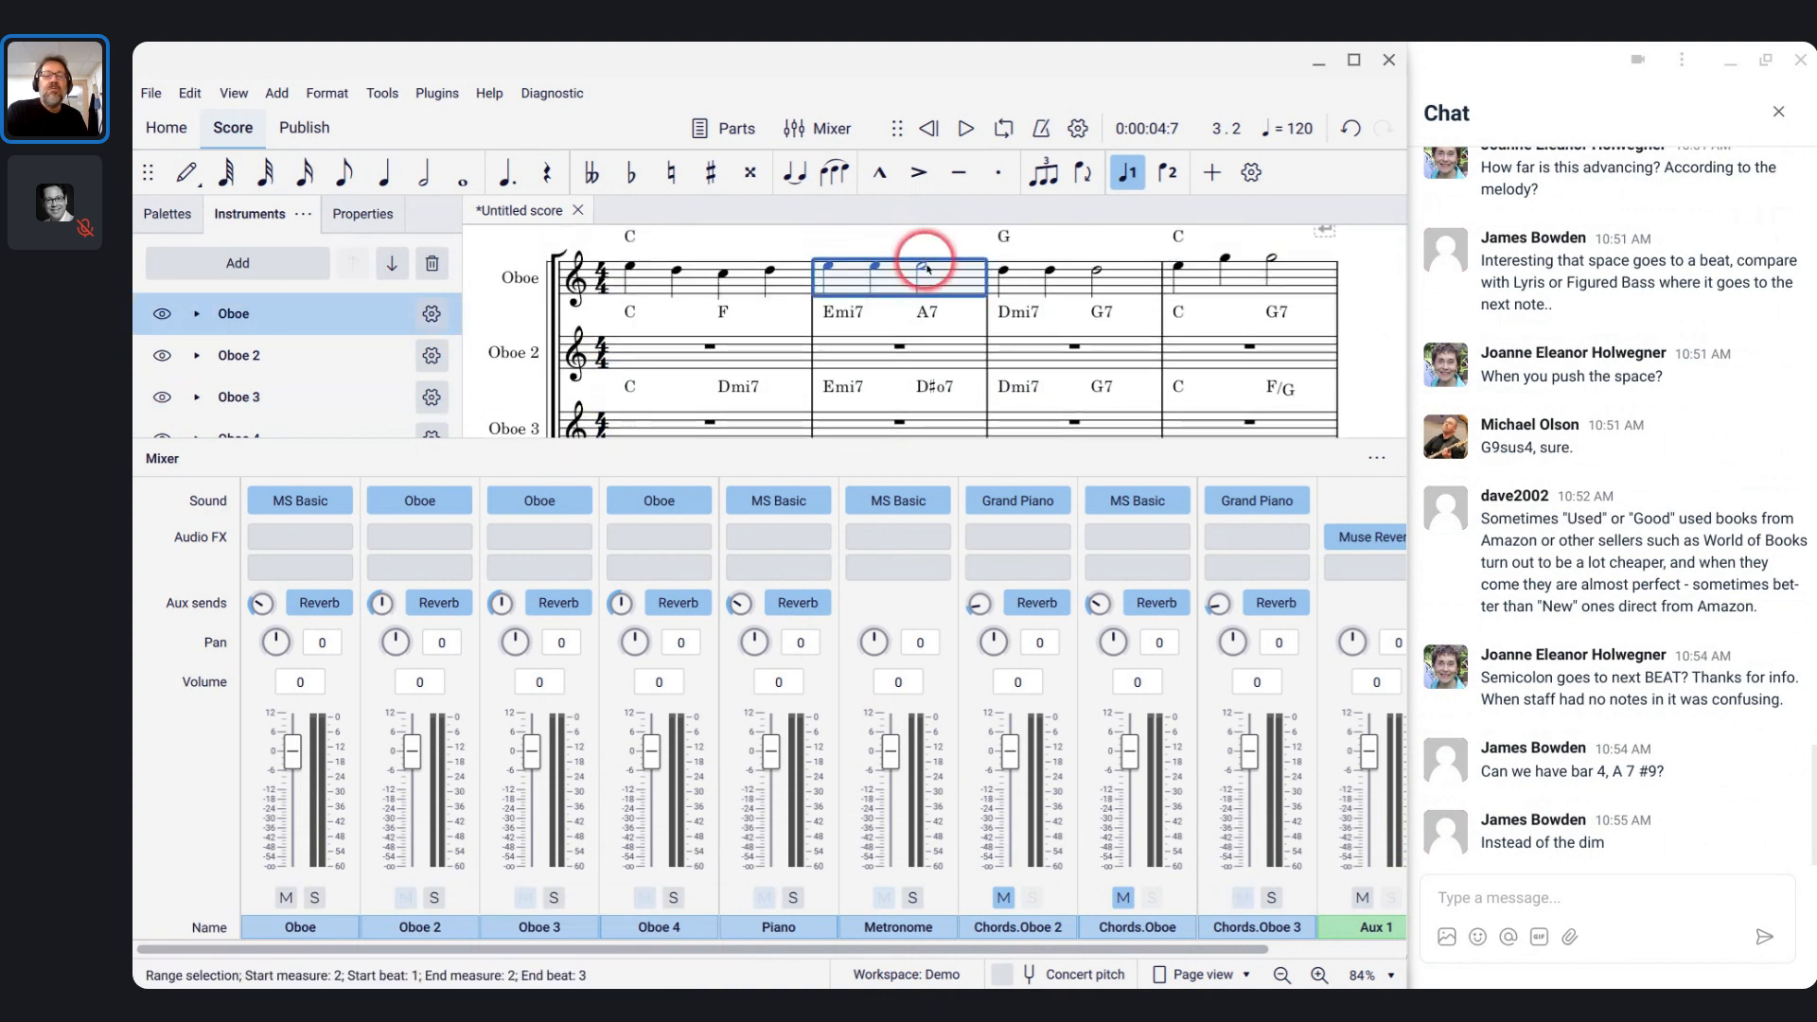
{"action": "left_click", "coordinate": [923, 269]}
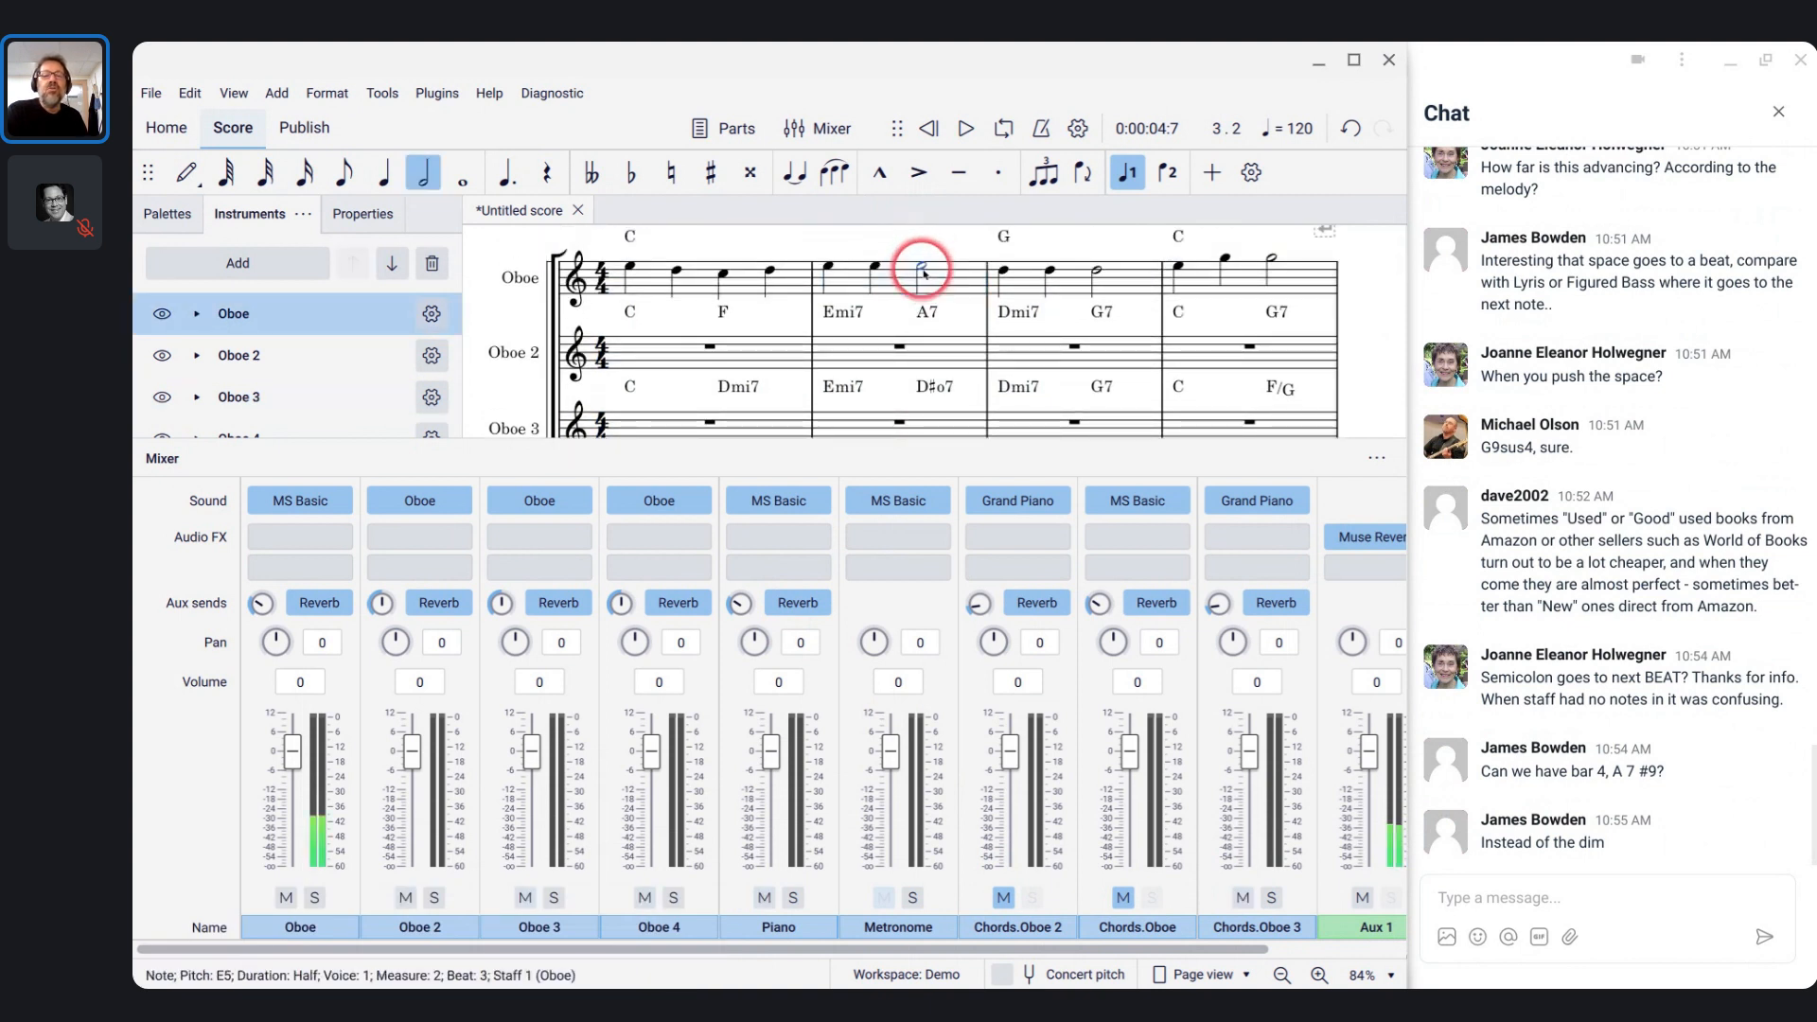
{"action": "key", "text": "space"}
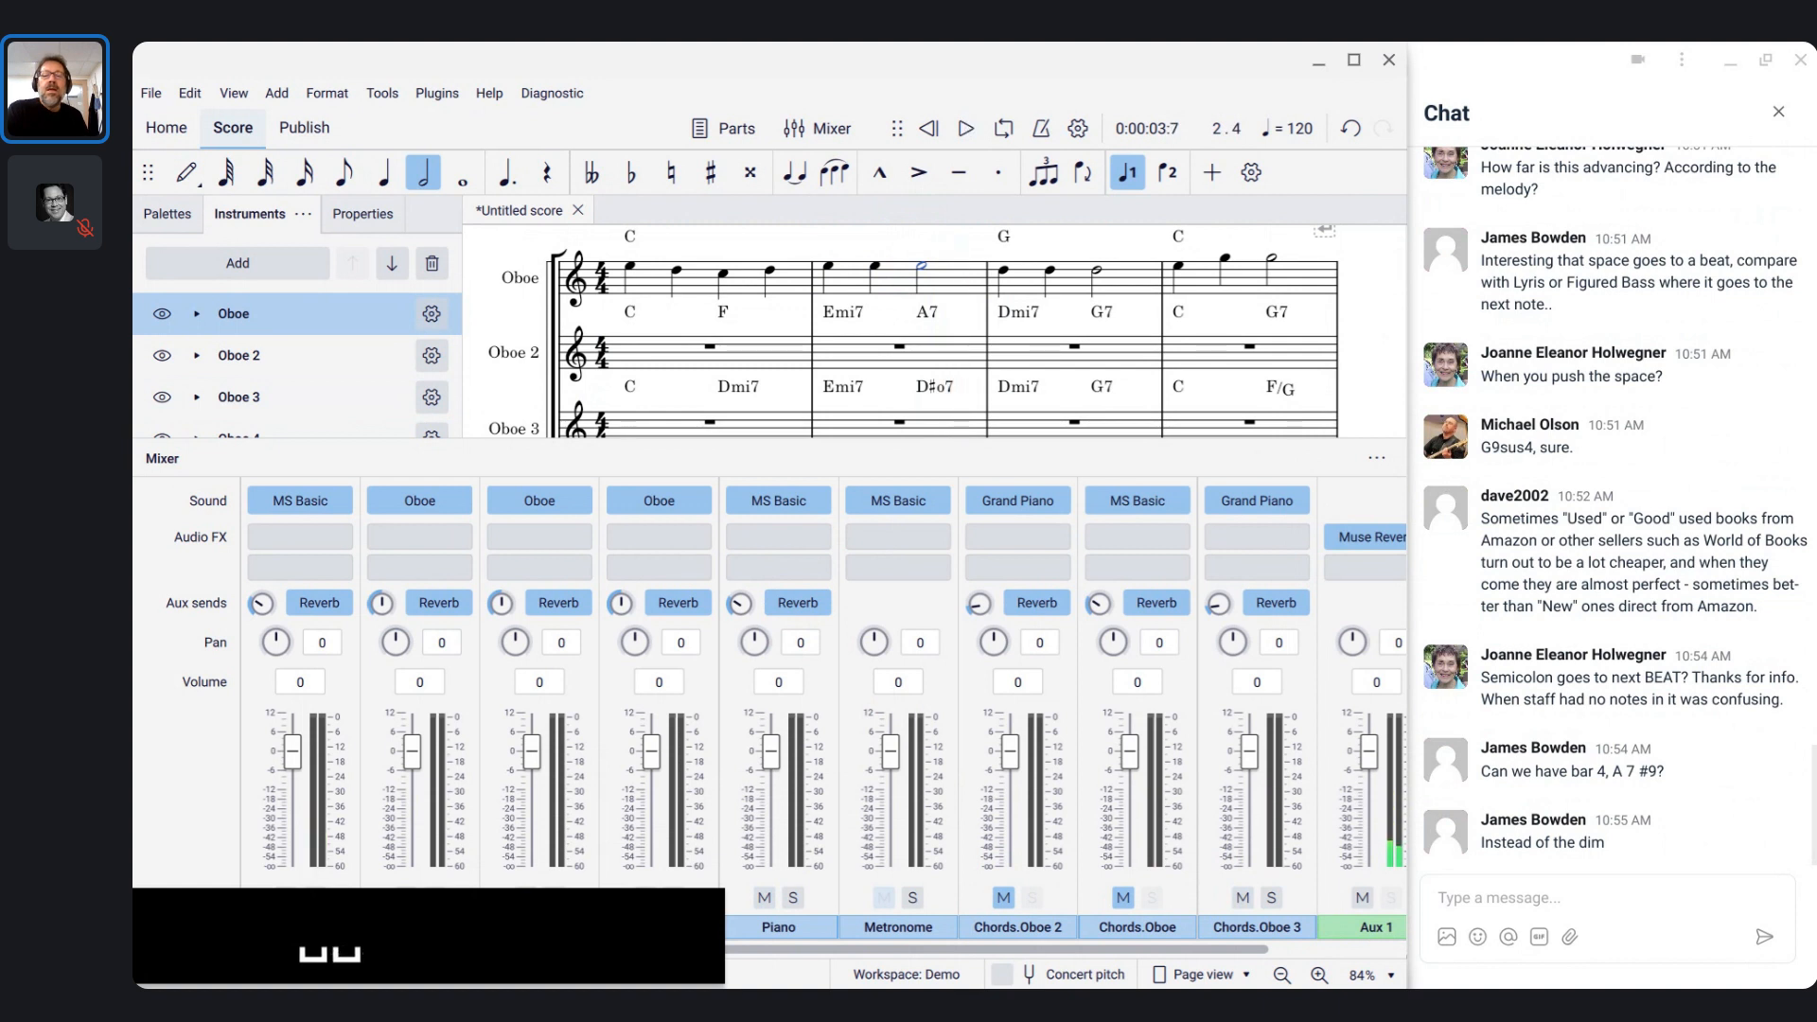
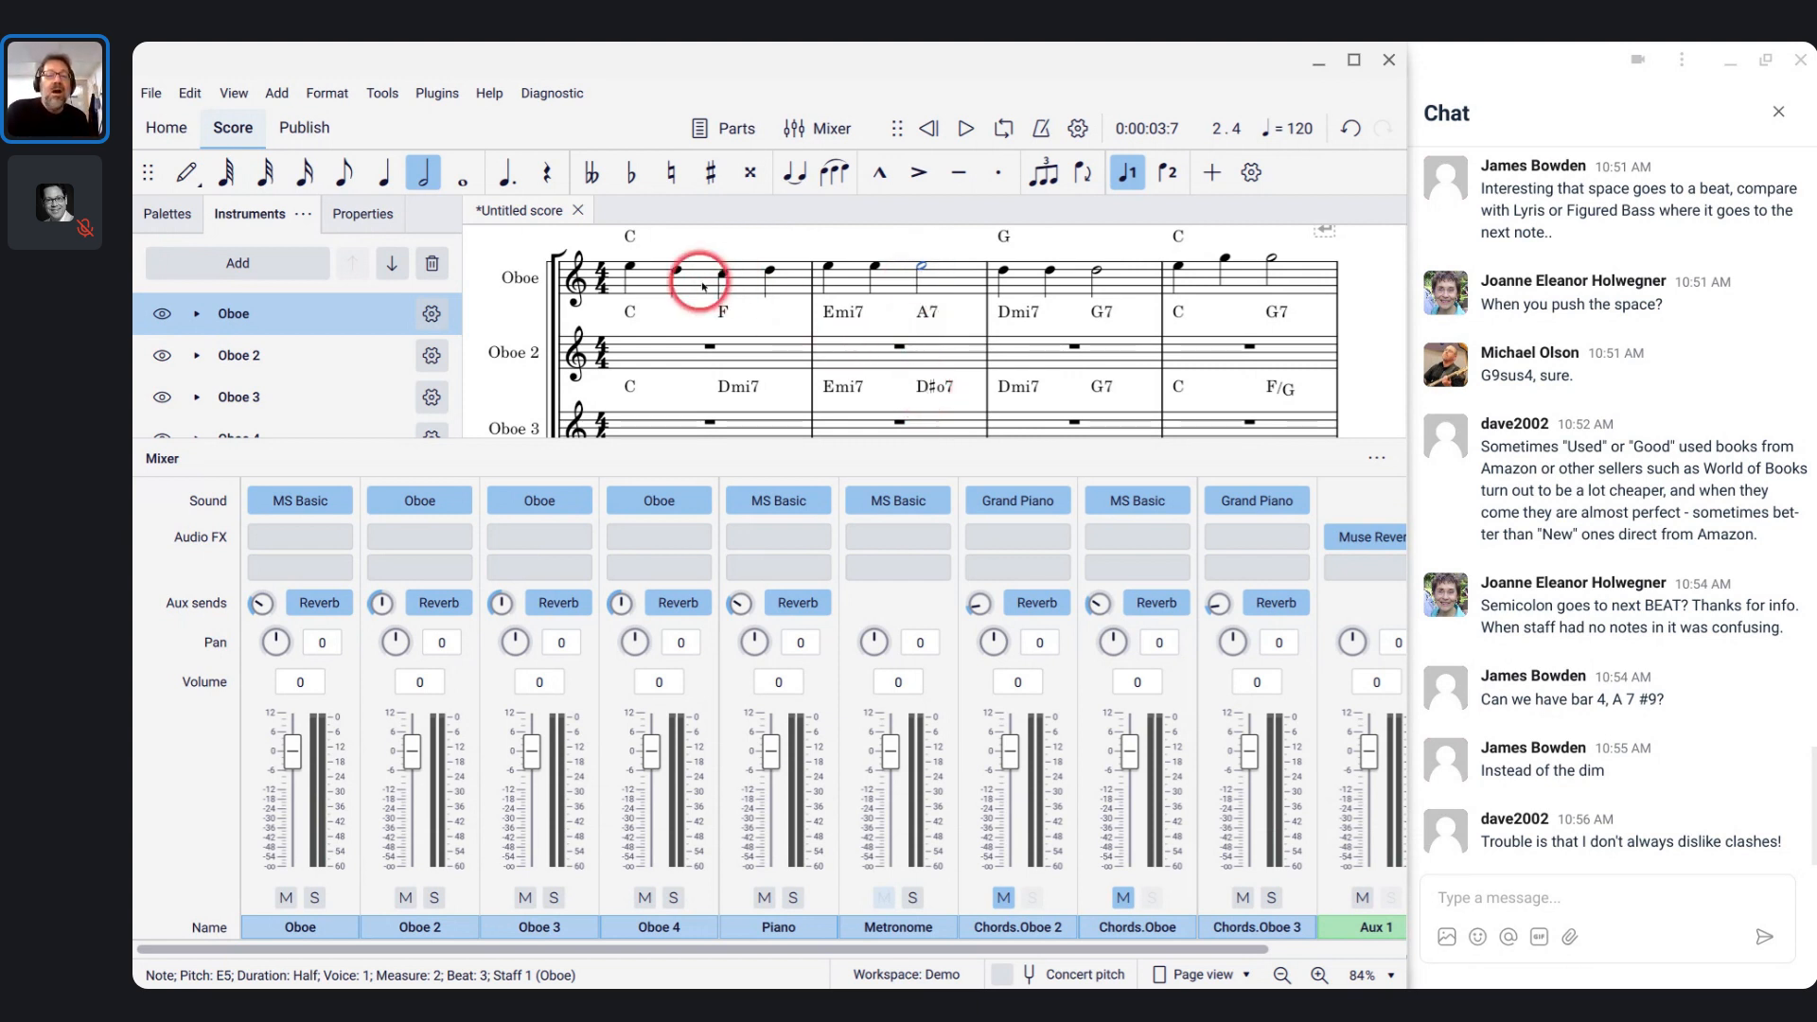
{"action": "left_click", "coordinate": [930, 395]}
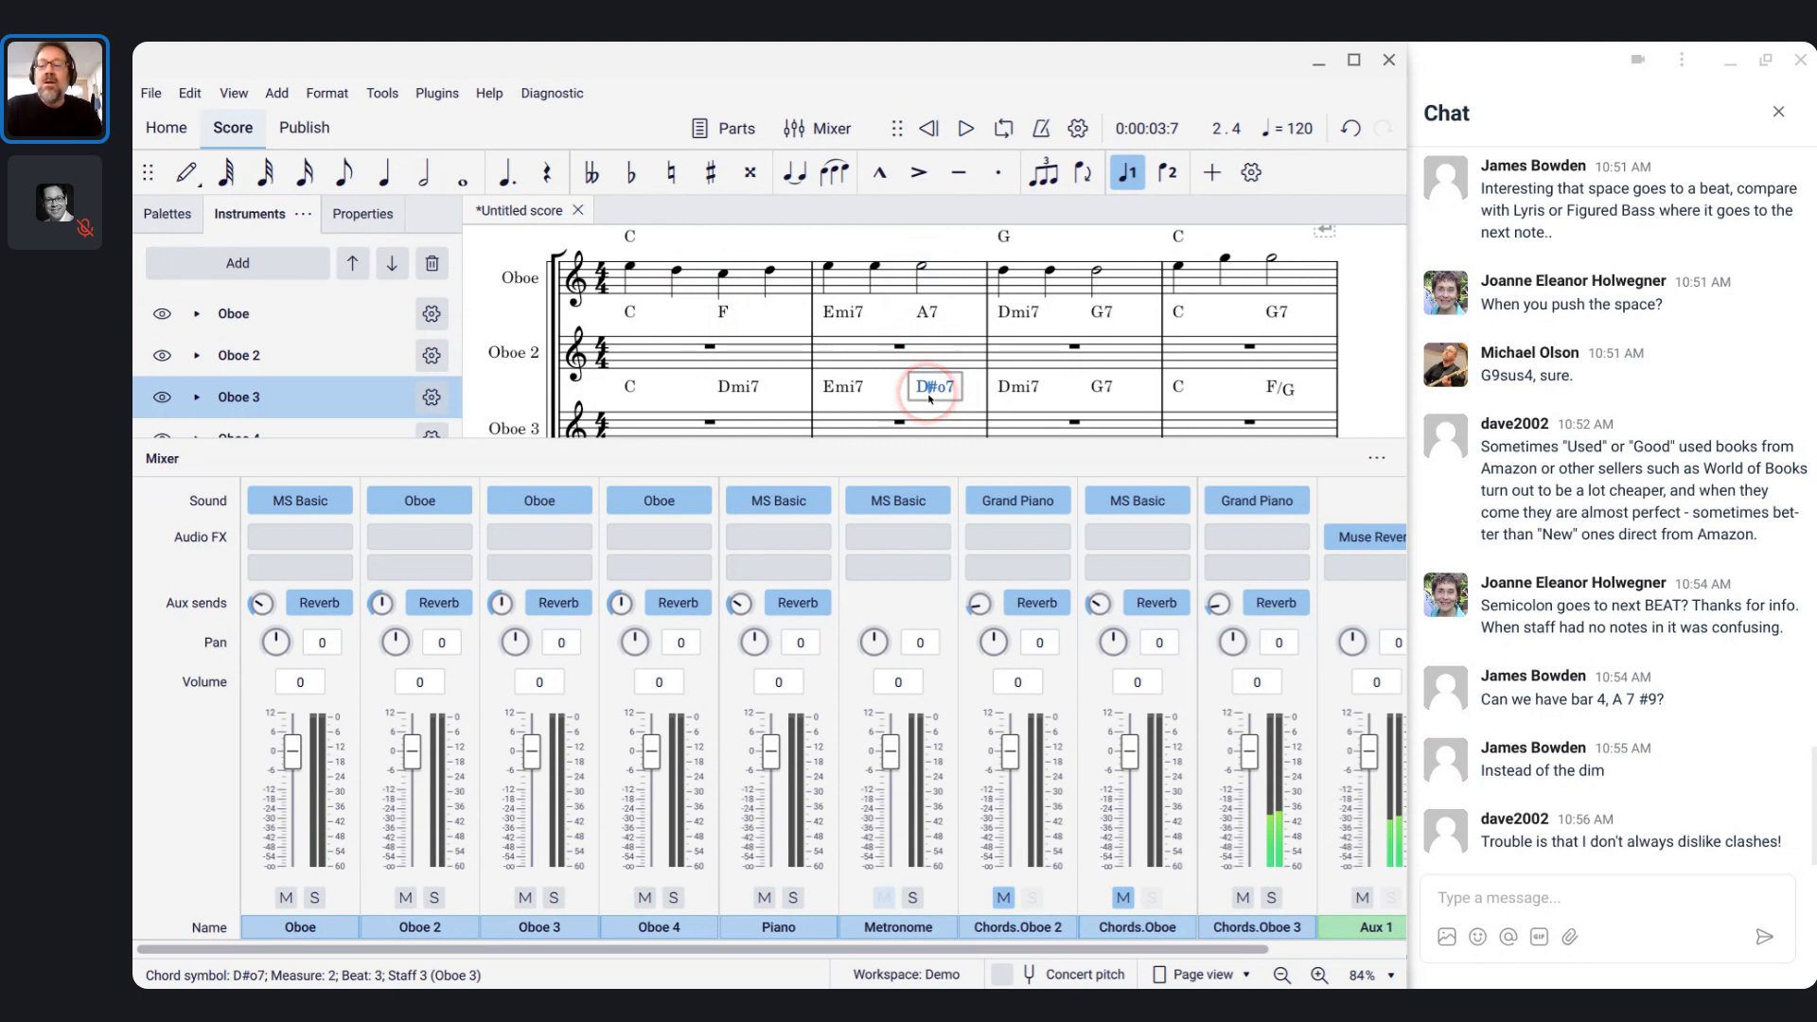
{"action": "key", "text": "ctrl+a"}
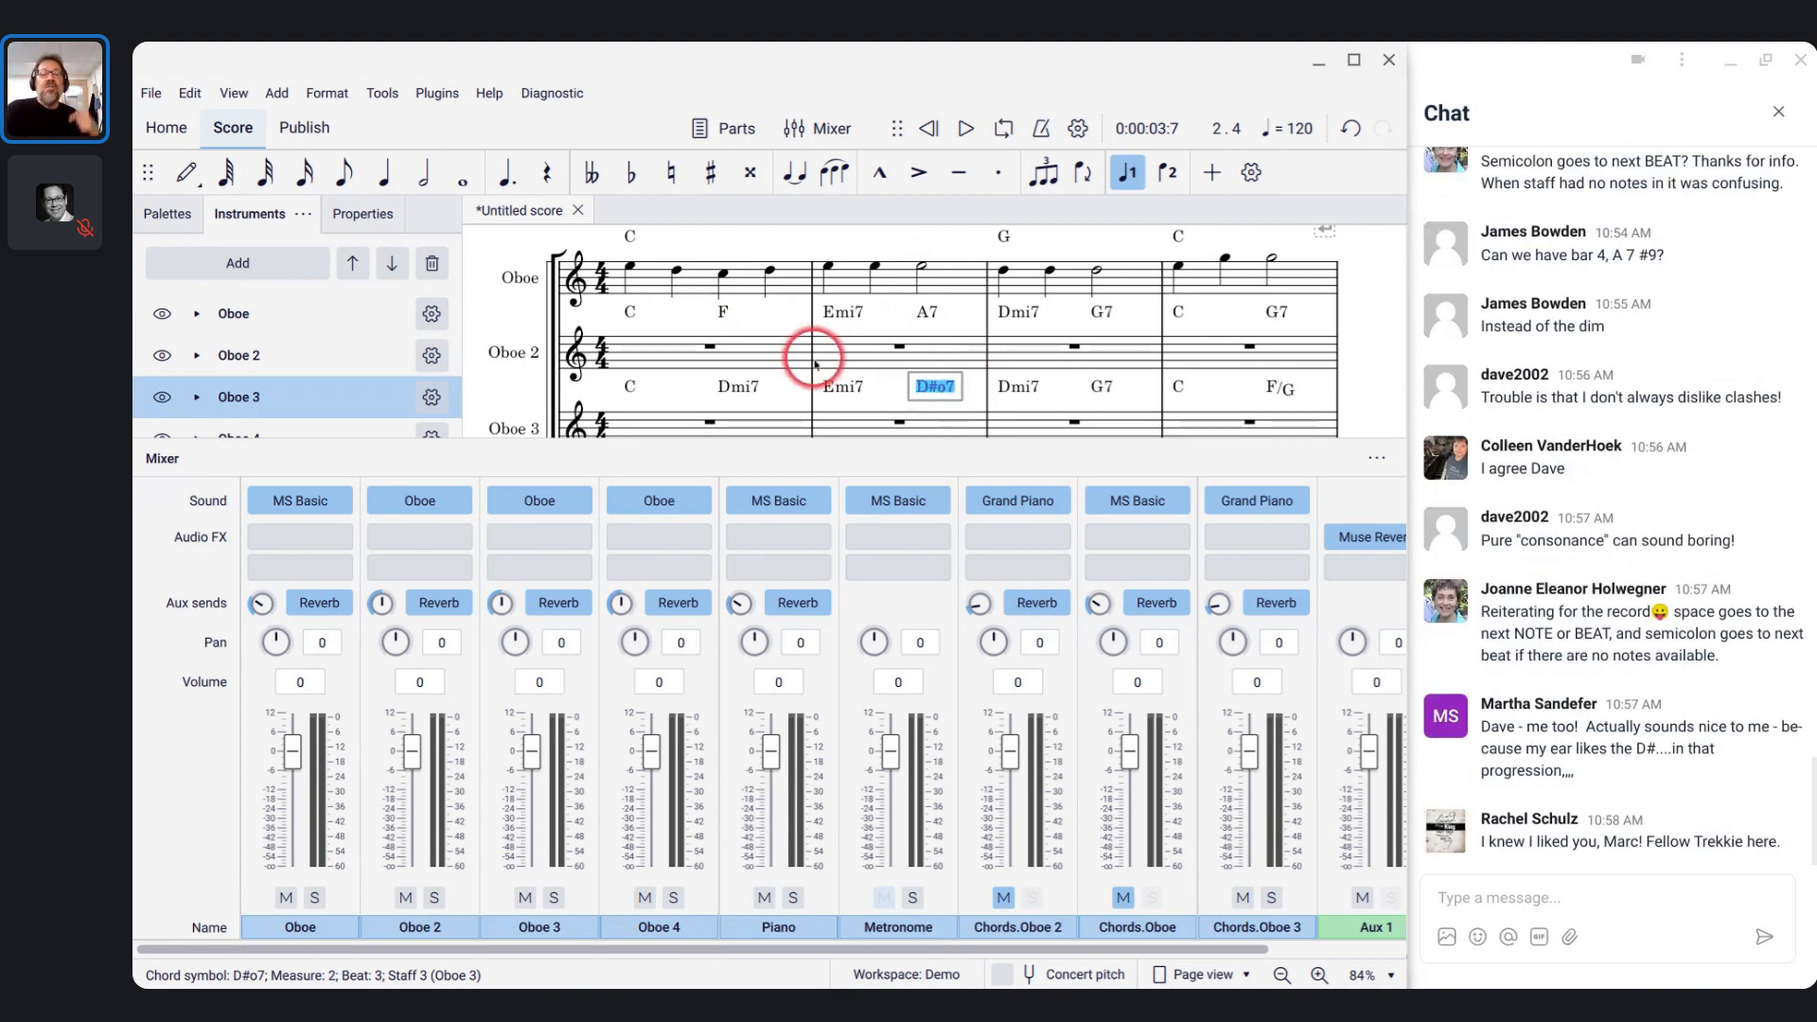
{"action": "scroll", "coordinate": [671, 402], "scroll_direction": "down", "scroll_amount": 1}
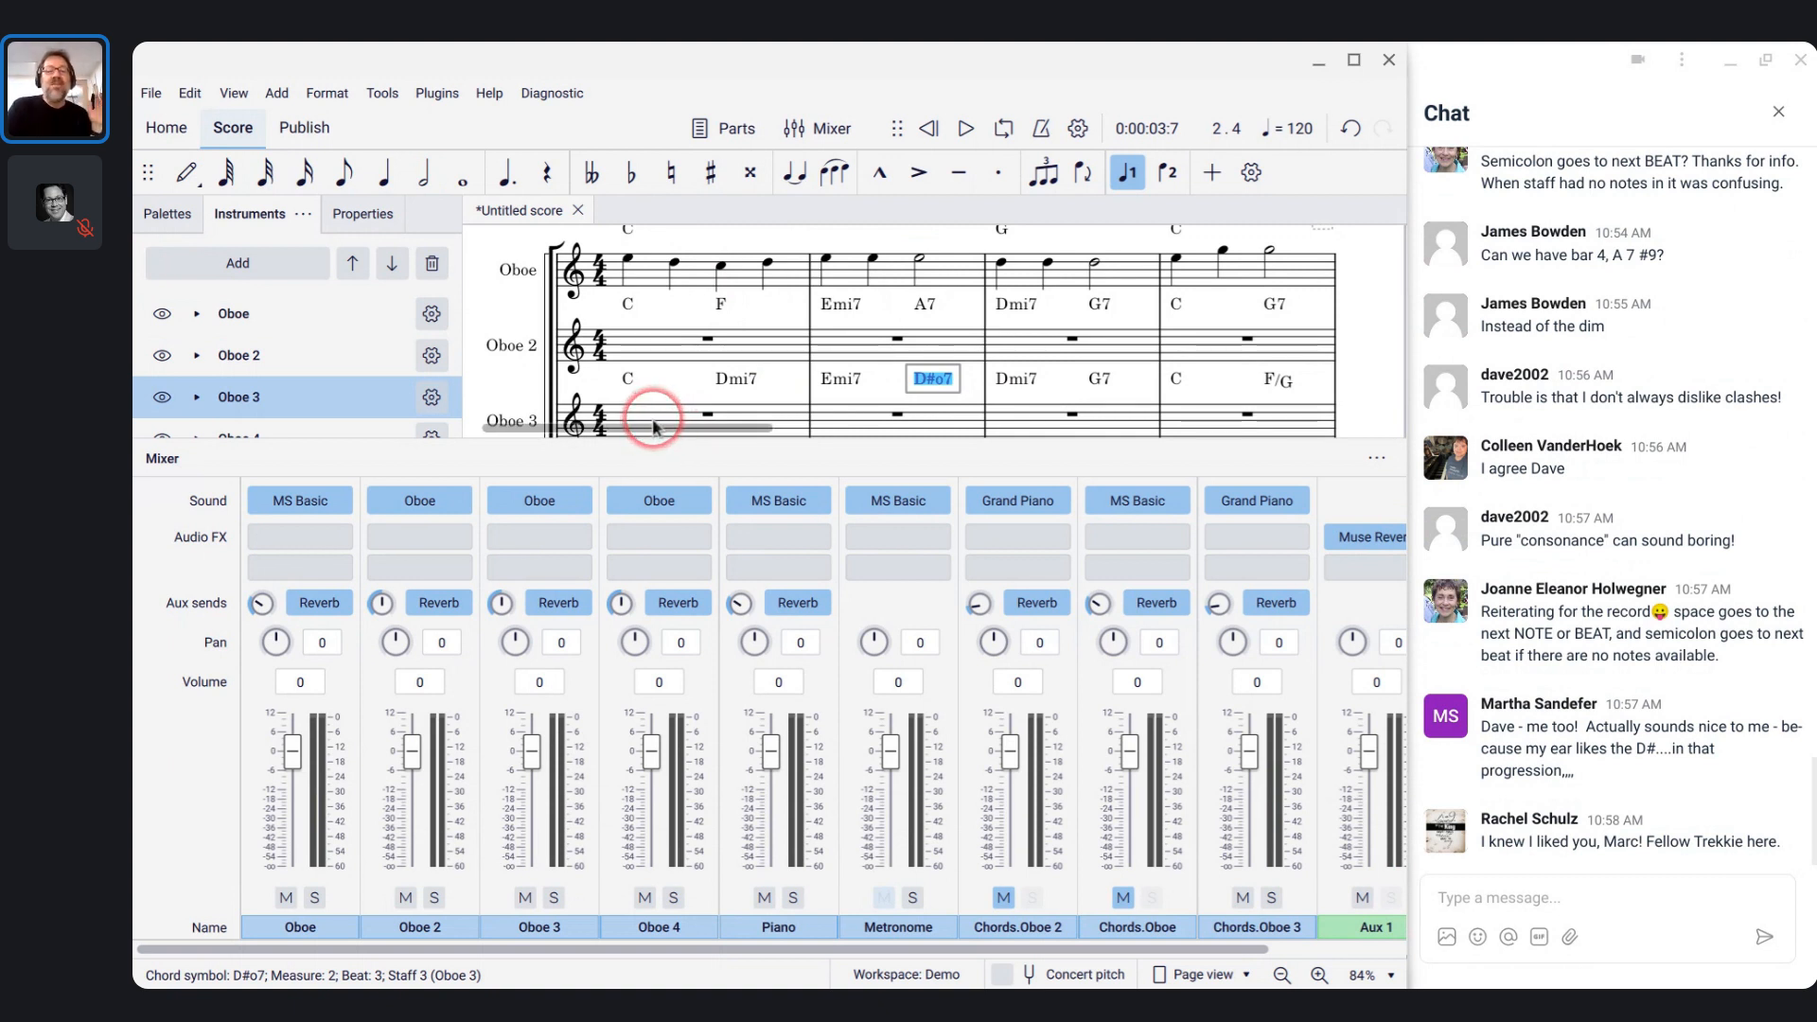
{"action": "key", "text": "BackSpace"}
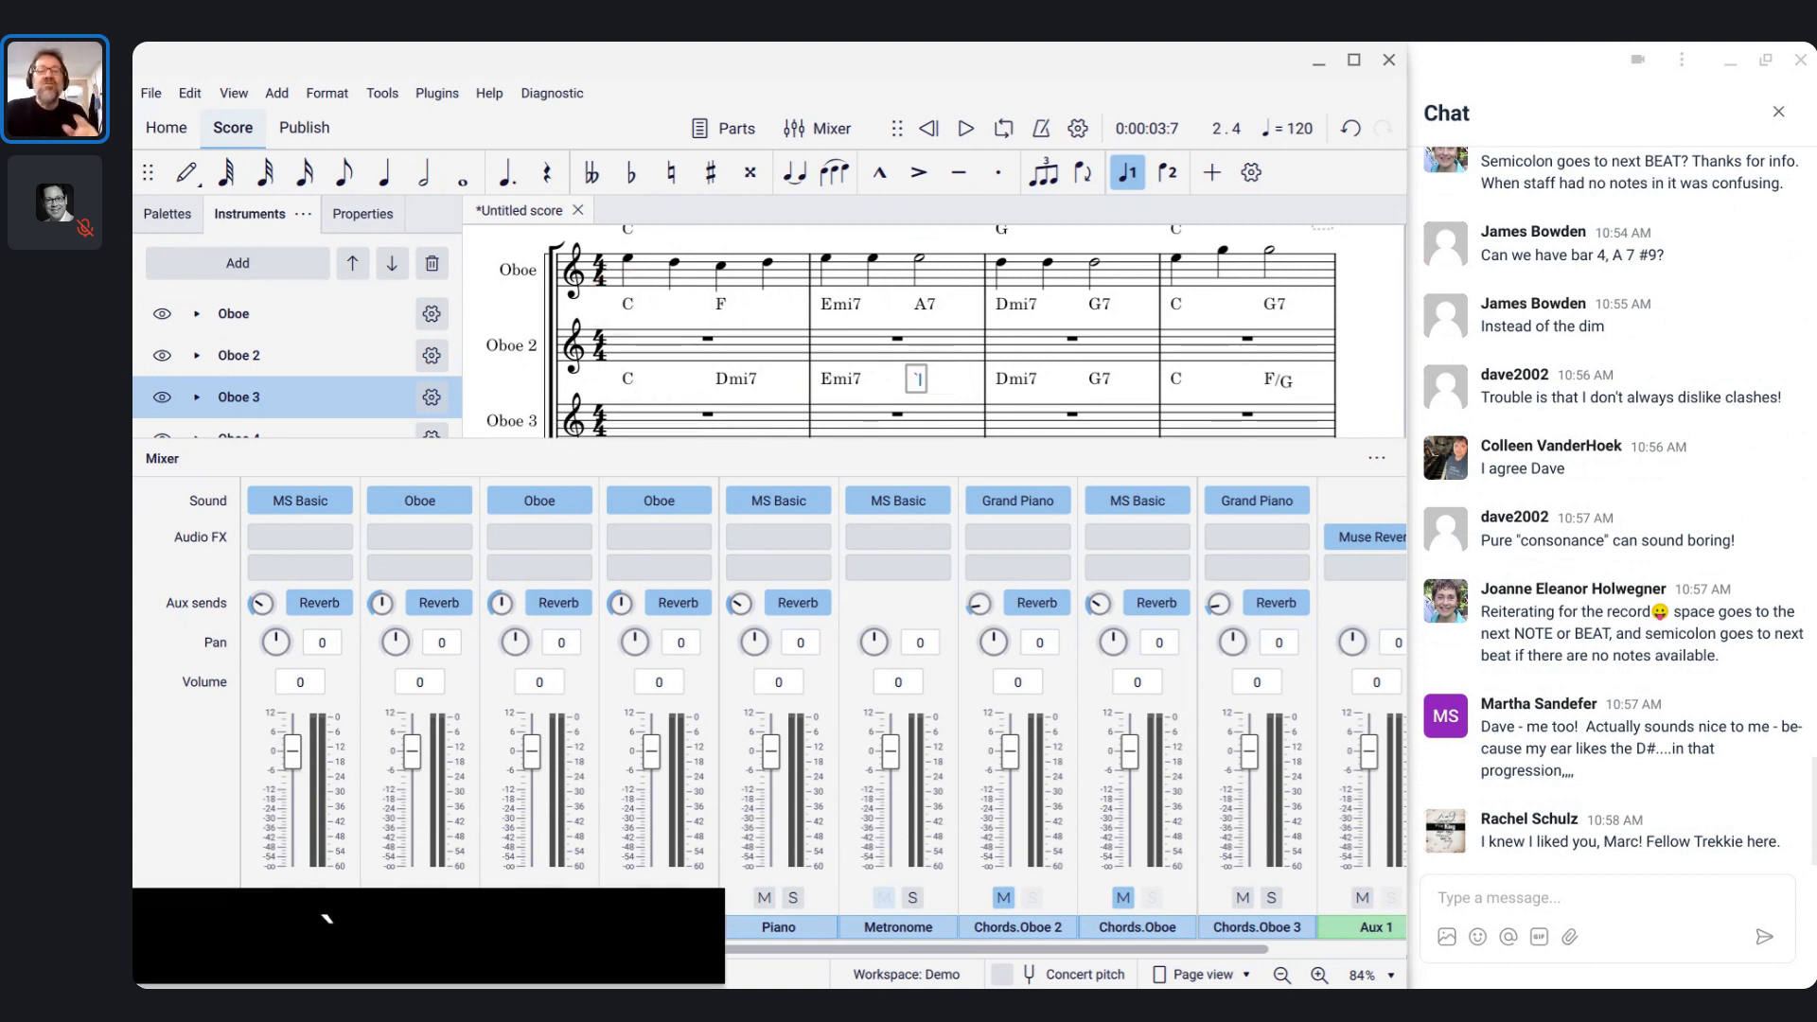
{"action": "key", "text": "Escape"}
{"action": "key", "text": "ctrl+z"}
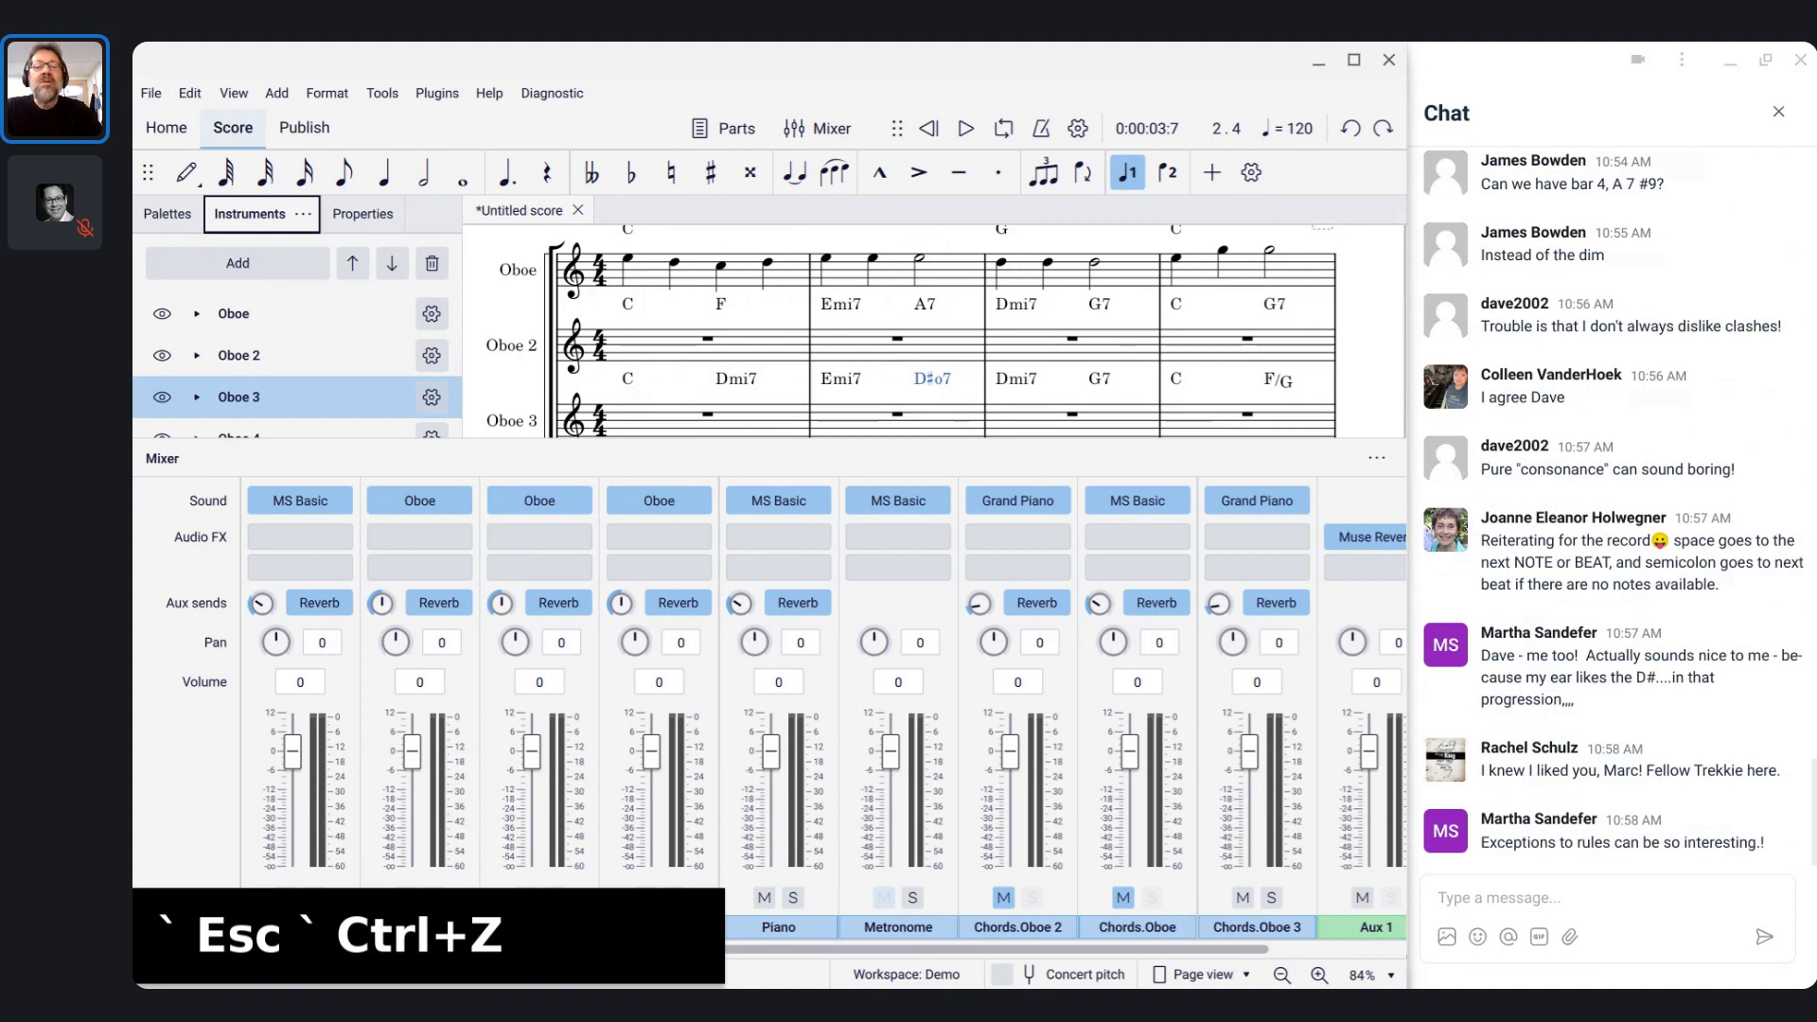
{"action": "key", "text": "Escape"}
- Play the Oboe 3 chord progression from measure 1 and stop playback in measure 3
{"action": "scroll", "coordinate": [674, 268], "scroll_direction": "down", "scroll_amount": 1}
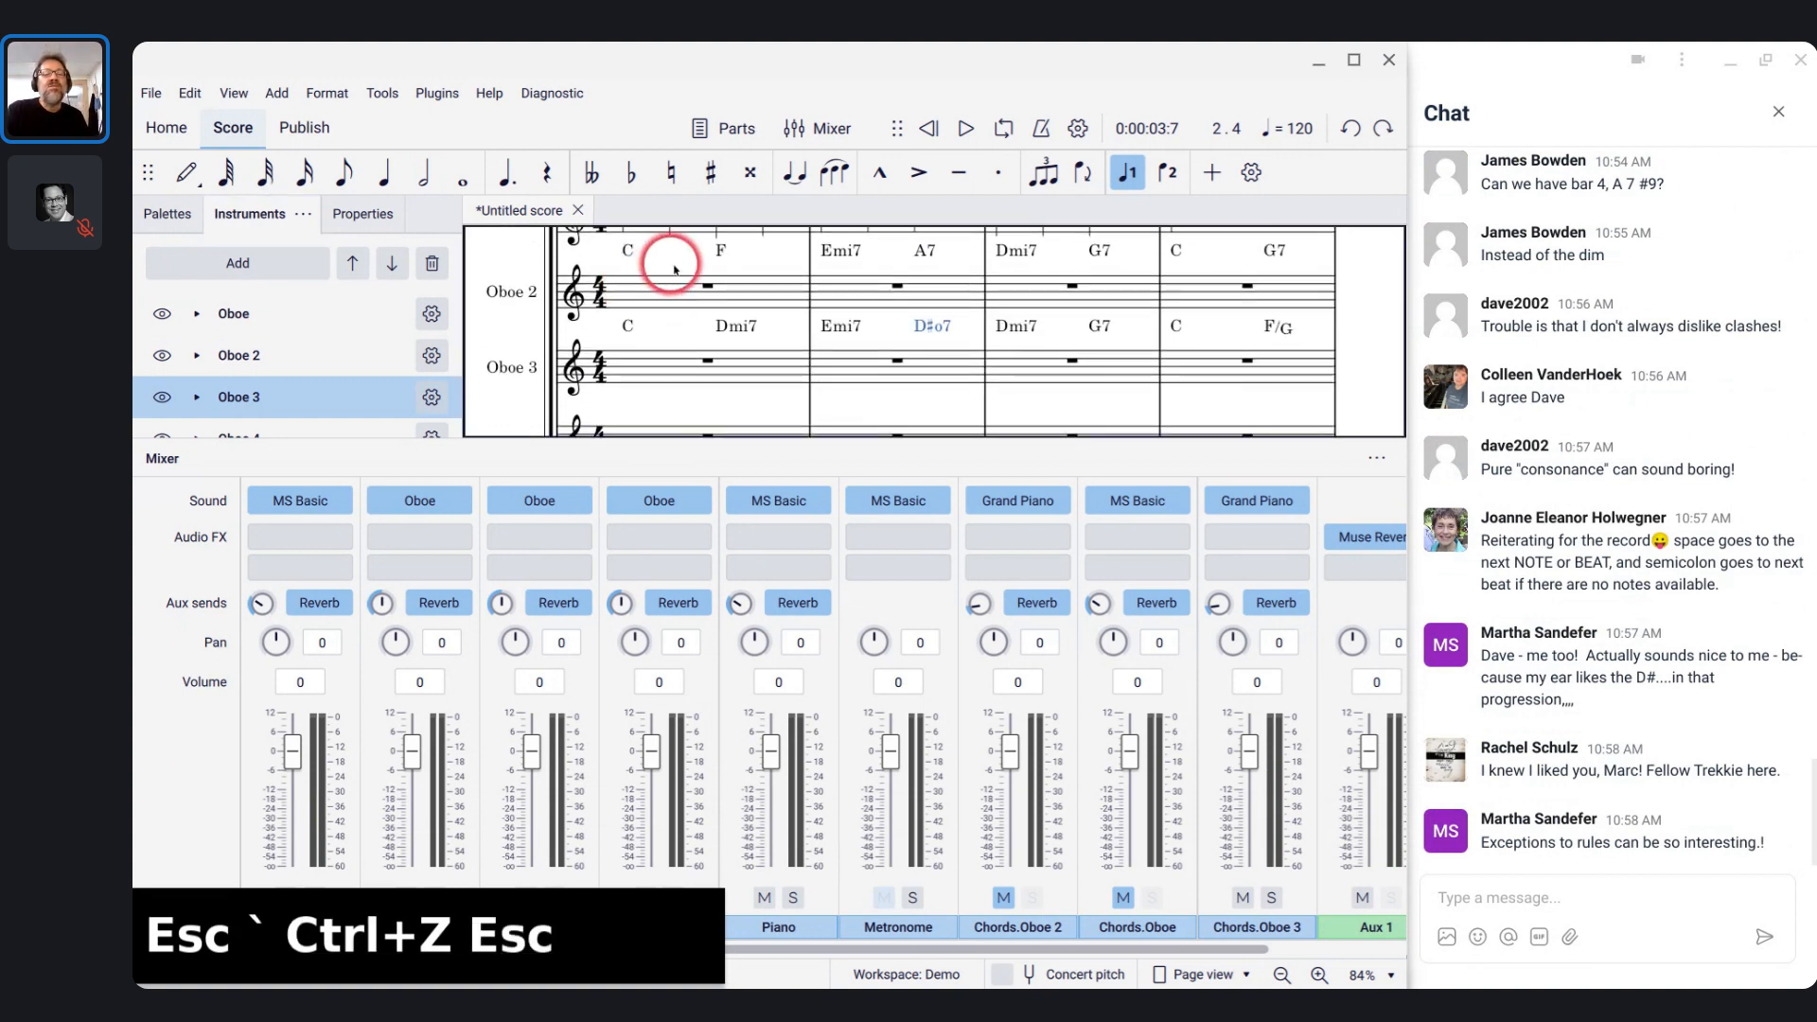
{"action": "left_click", "coordinate": [659, 379]}
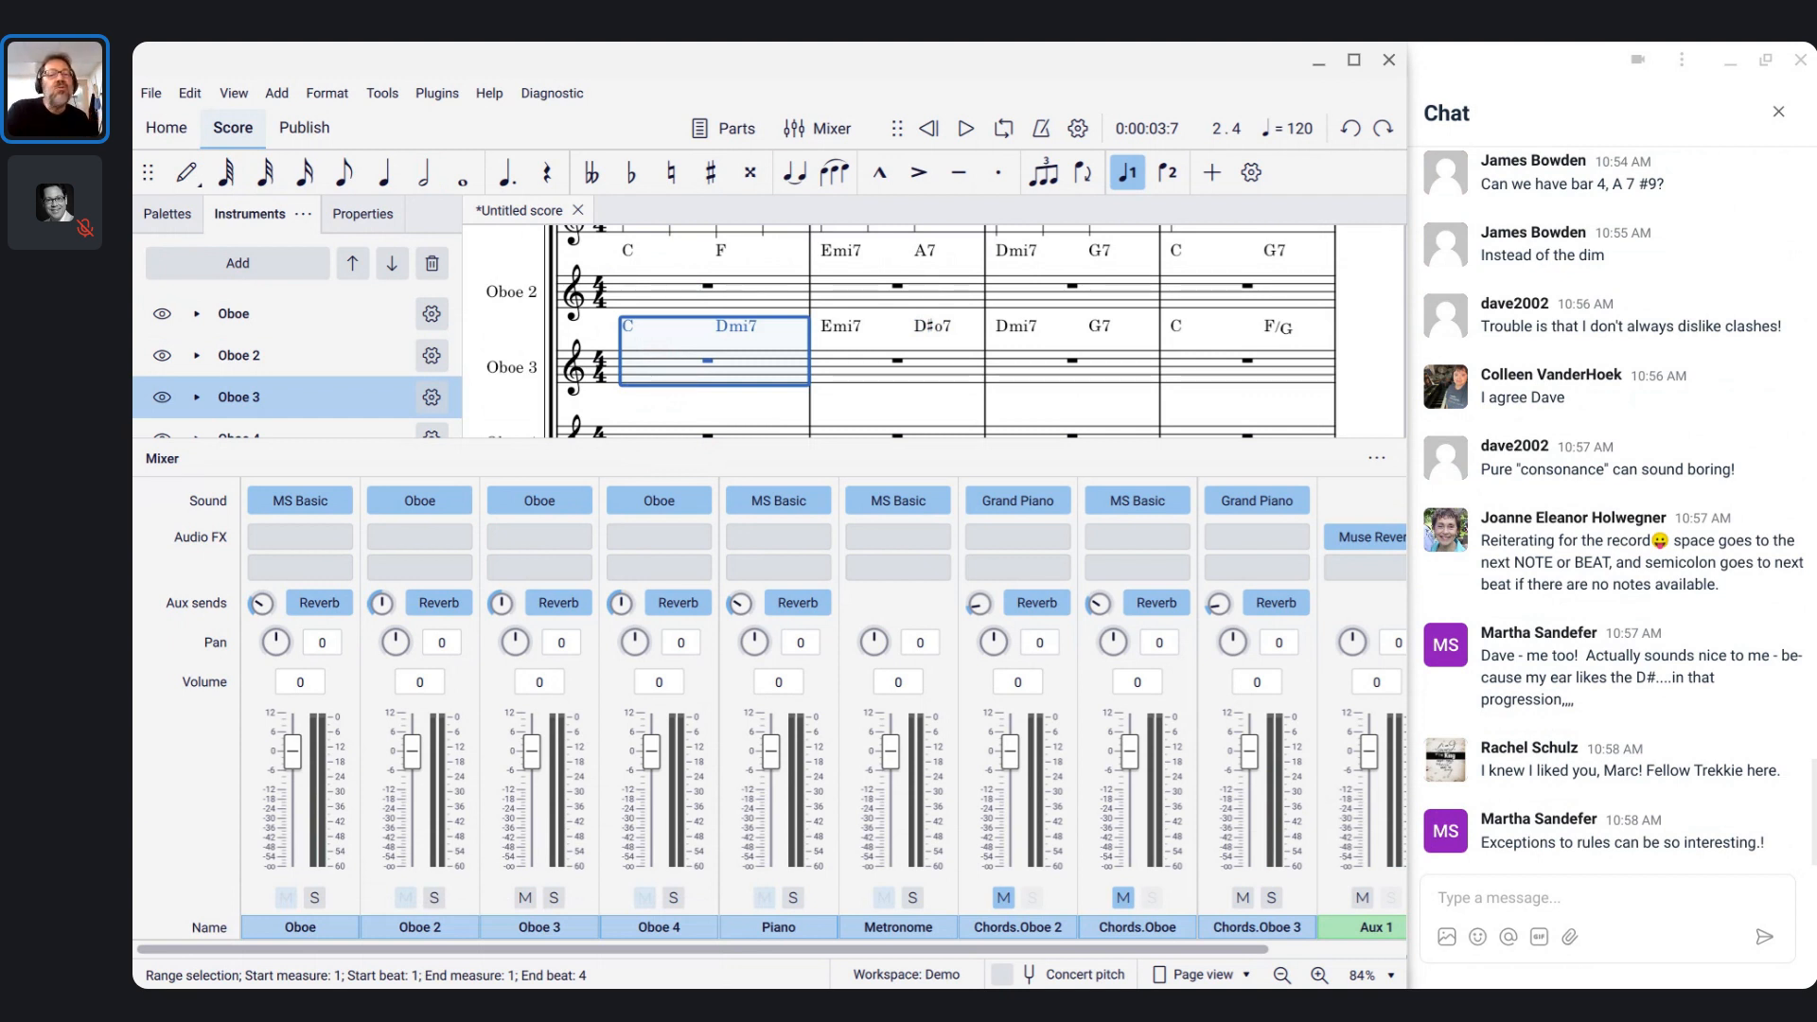
{"action": "key", "text": "space"}
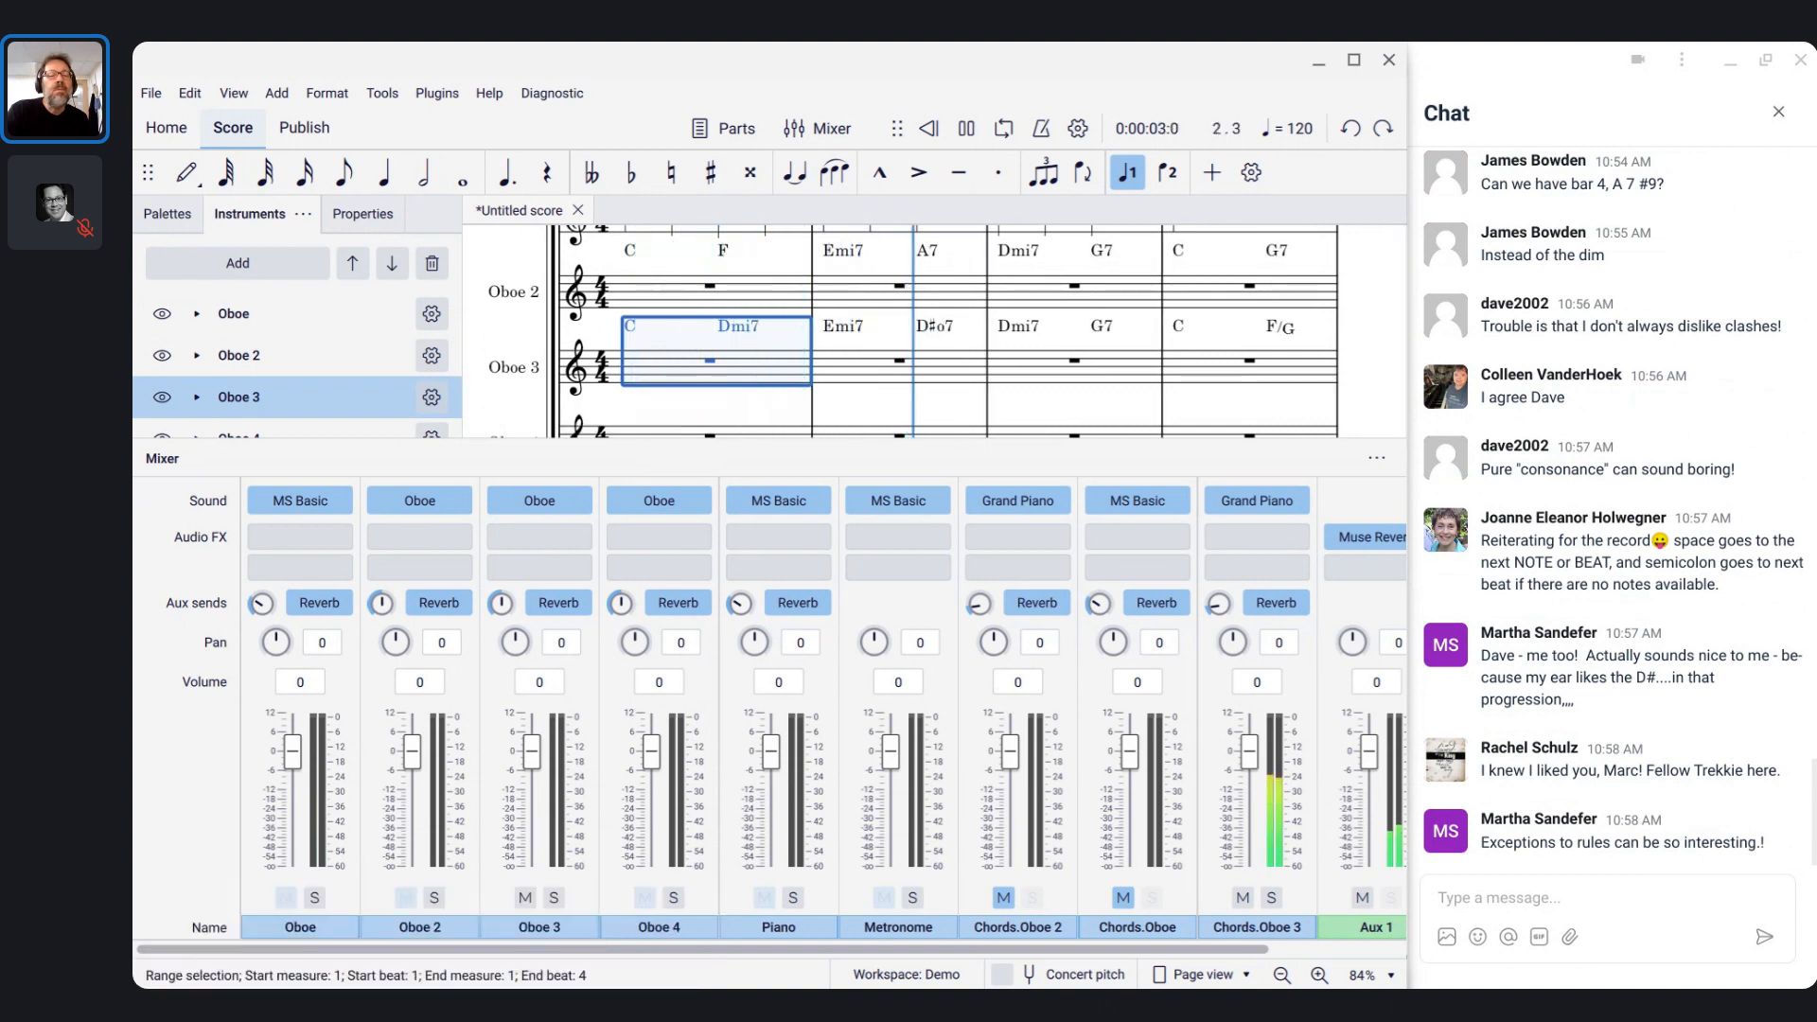
{"action": "key", "text": "space"}
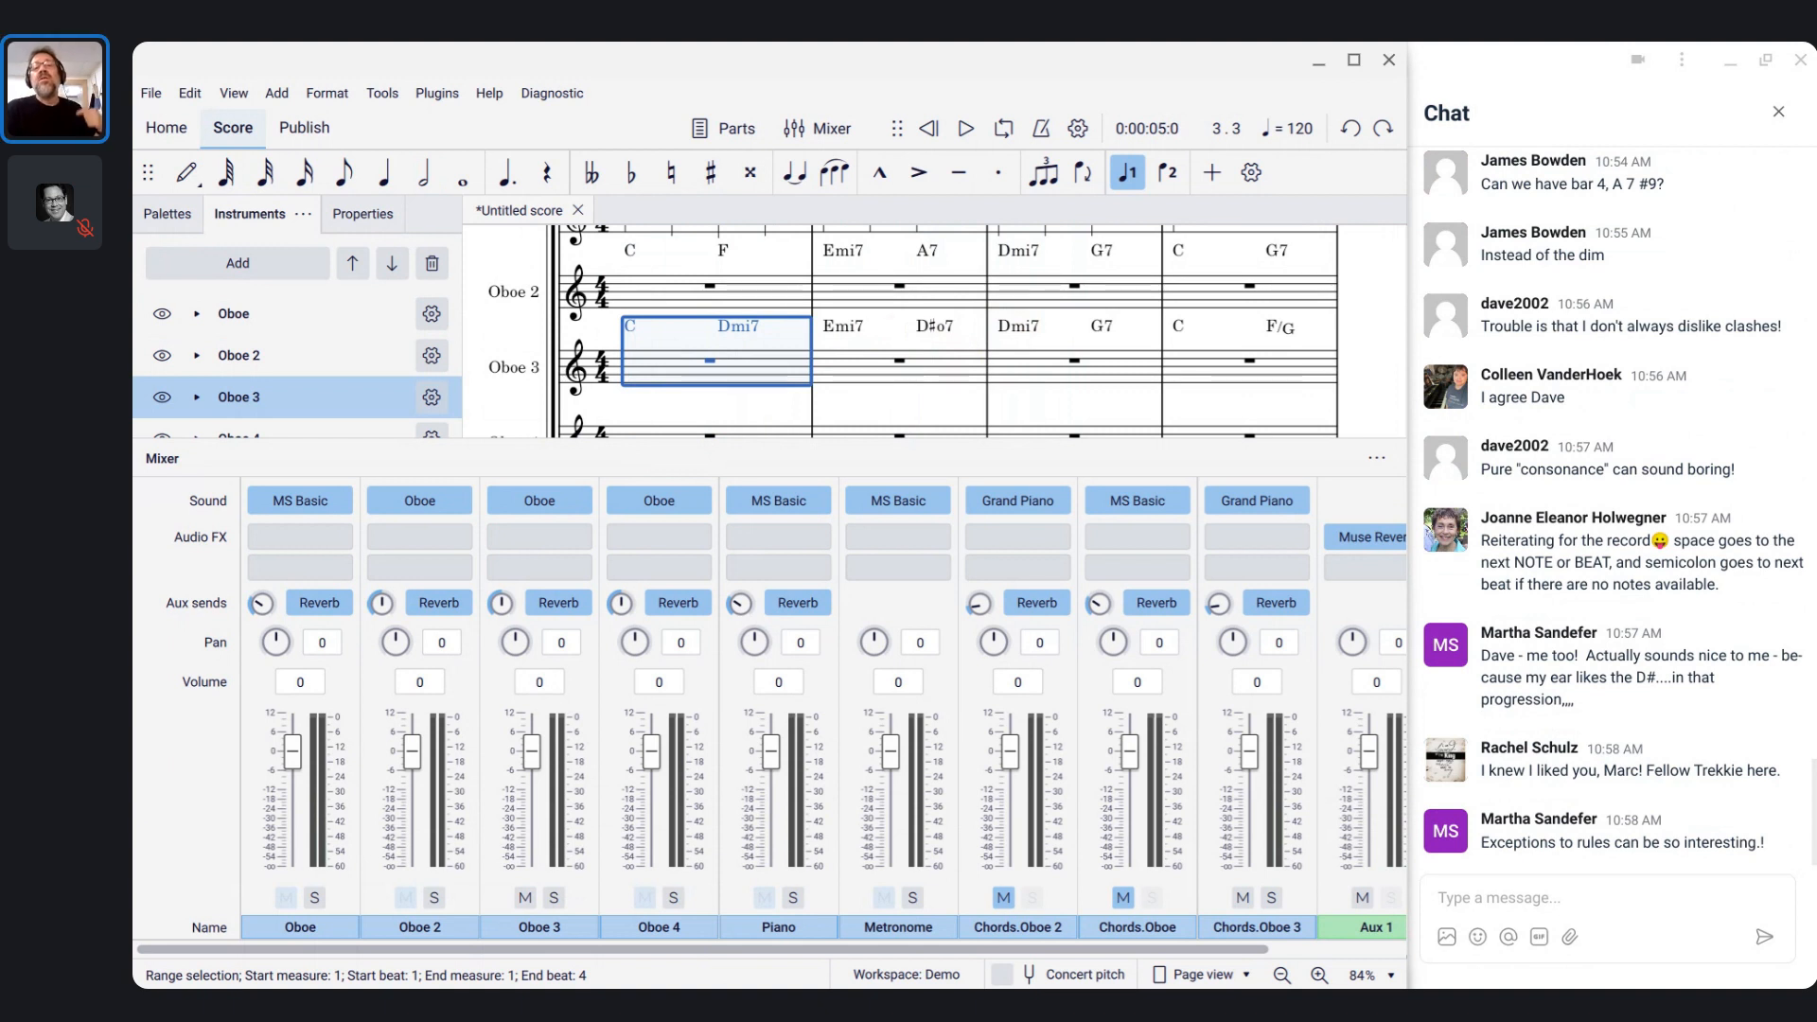
- Lower the Oboe melody's beat 2 note in measure 2 by two semitones and its beat 3 half note by four semitones
{"action": "scroll", "coordinate": [830, 343], "scroll_direction": "up", "scroll_amount": 3}
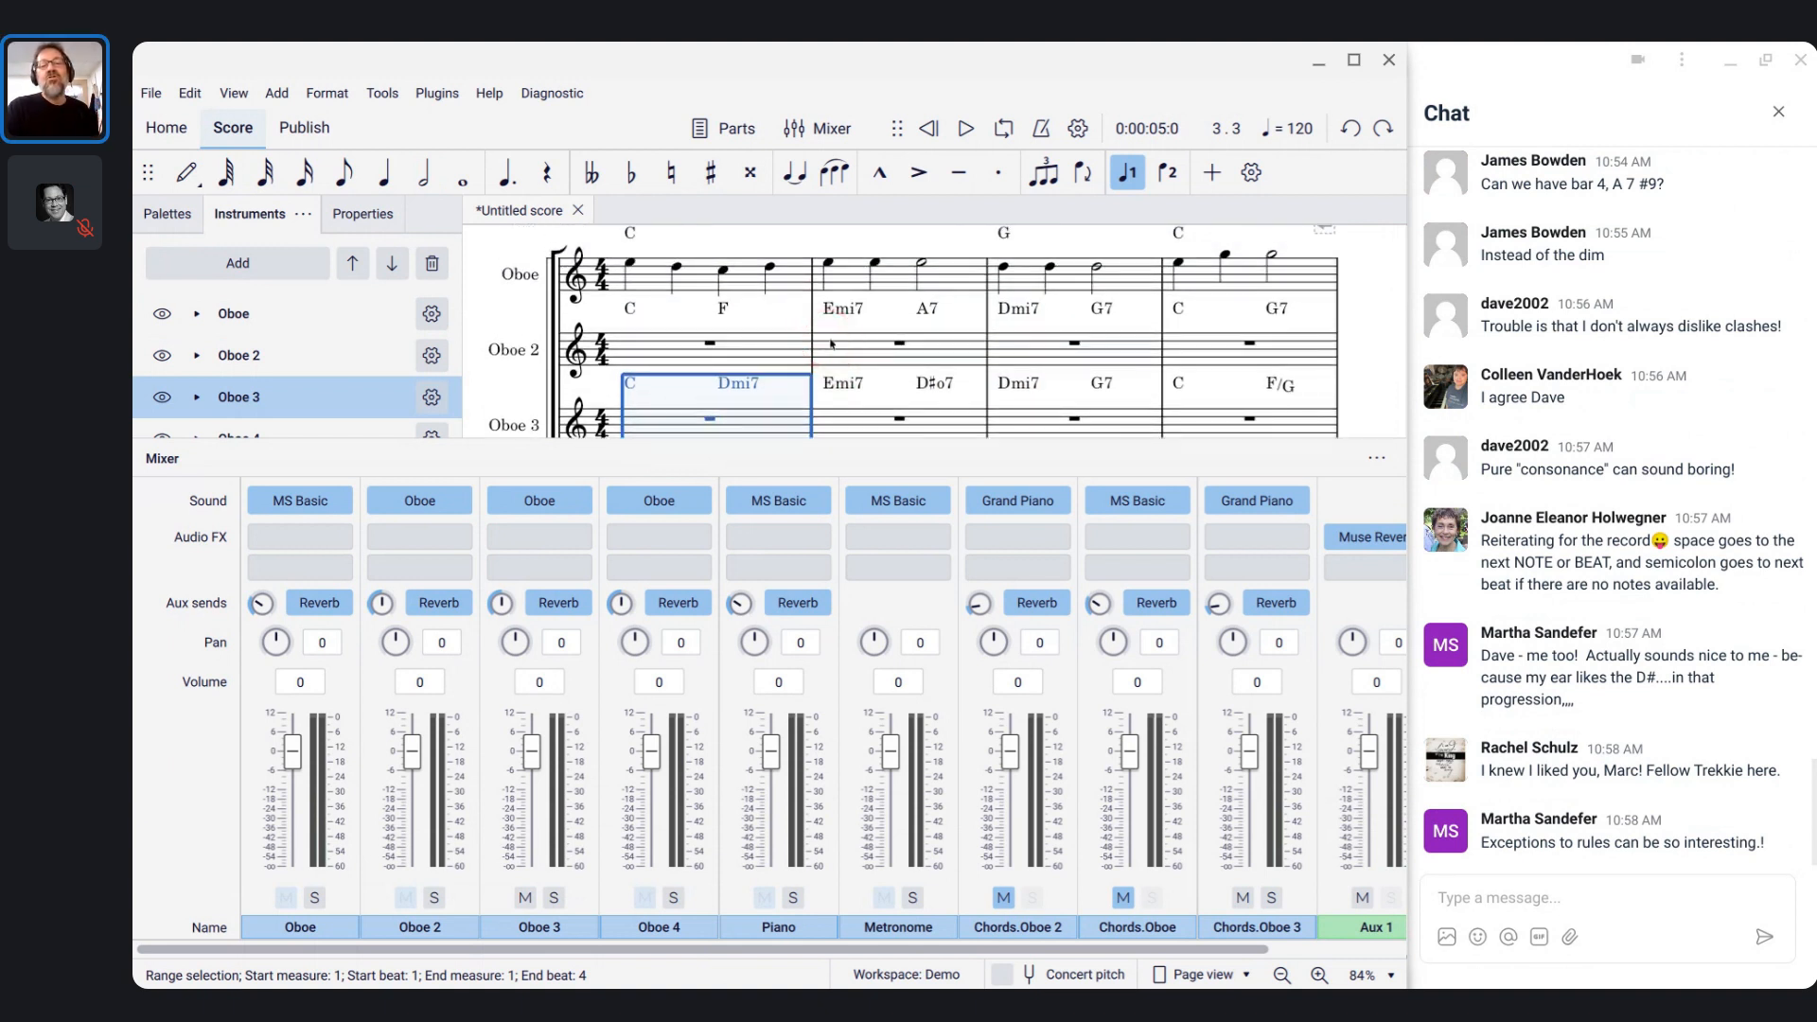
{"action": "scroll", "coordinate": [831, 343], "scroll_direction": "down", "scroll_amount": 1}
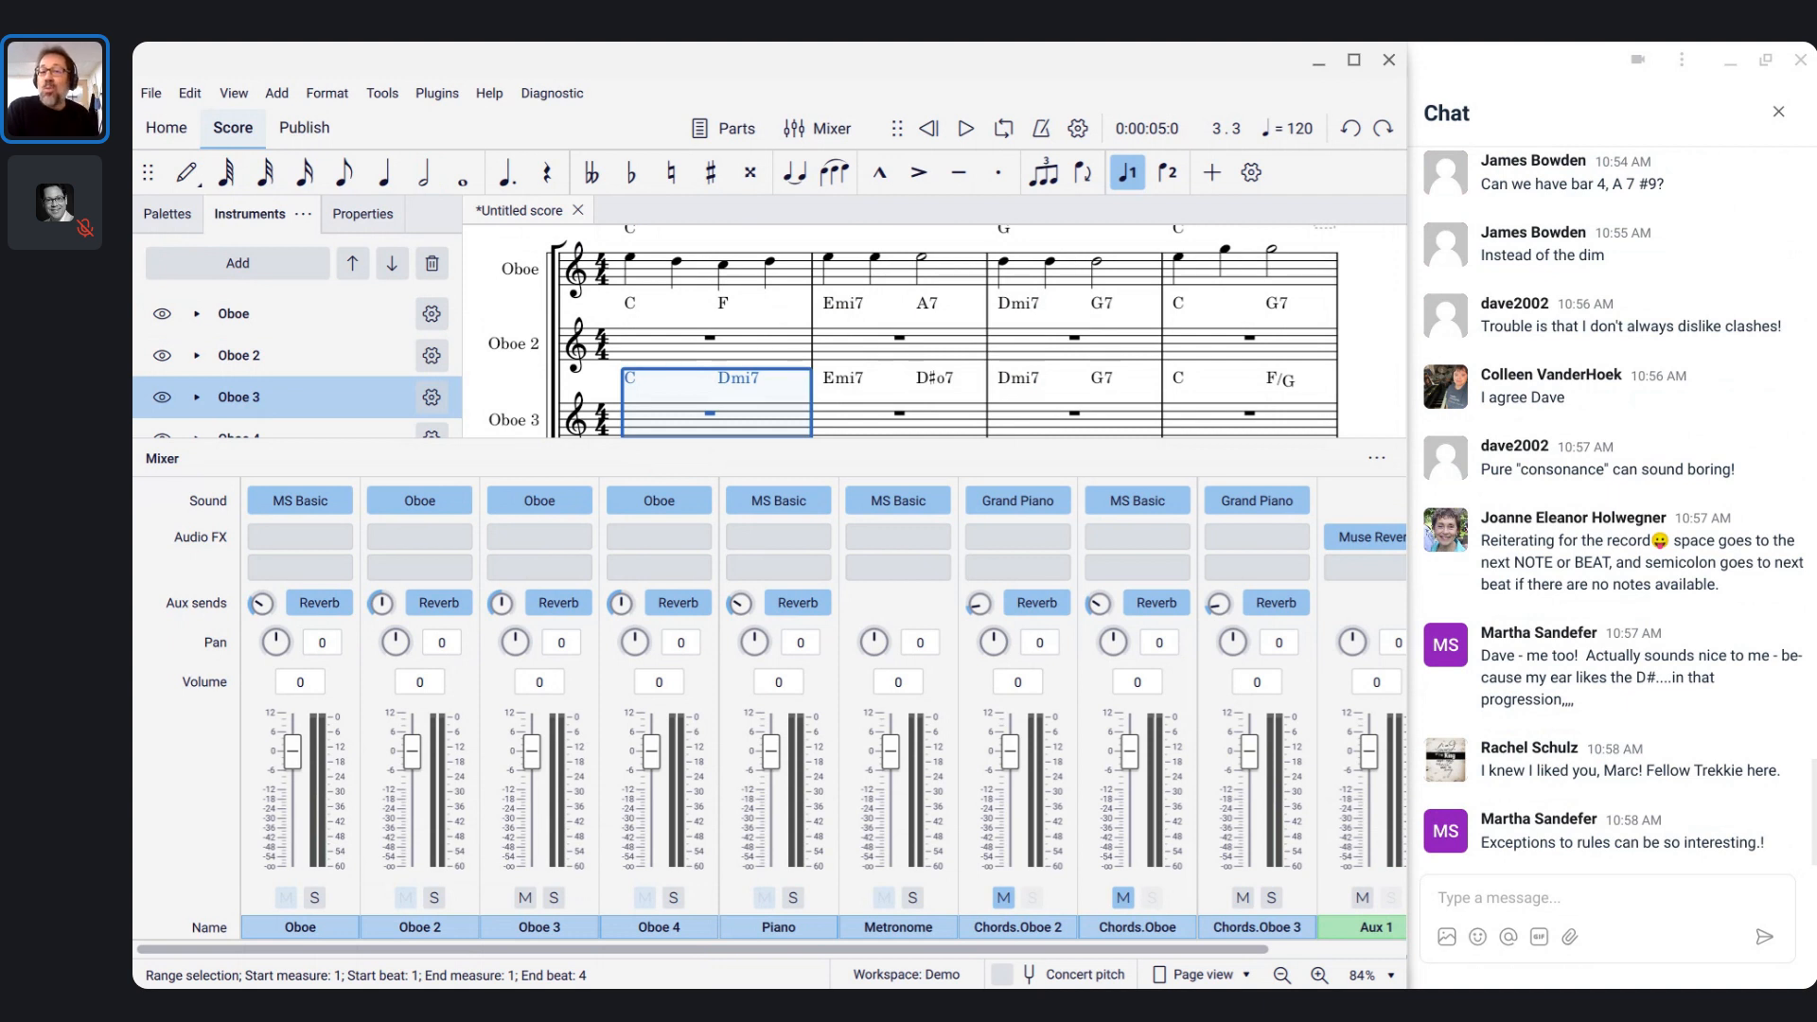
{"action": "left_click", "coordinate": [875, 256]}
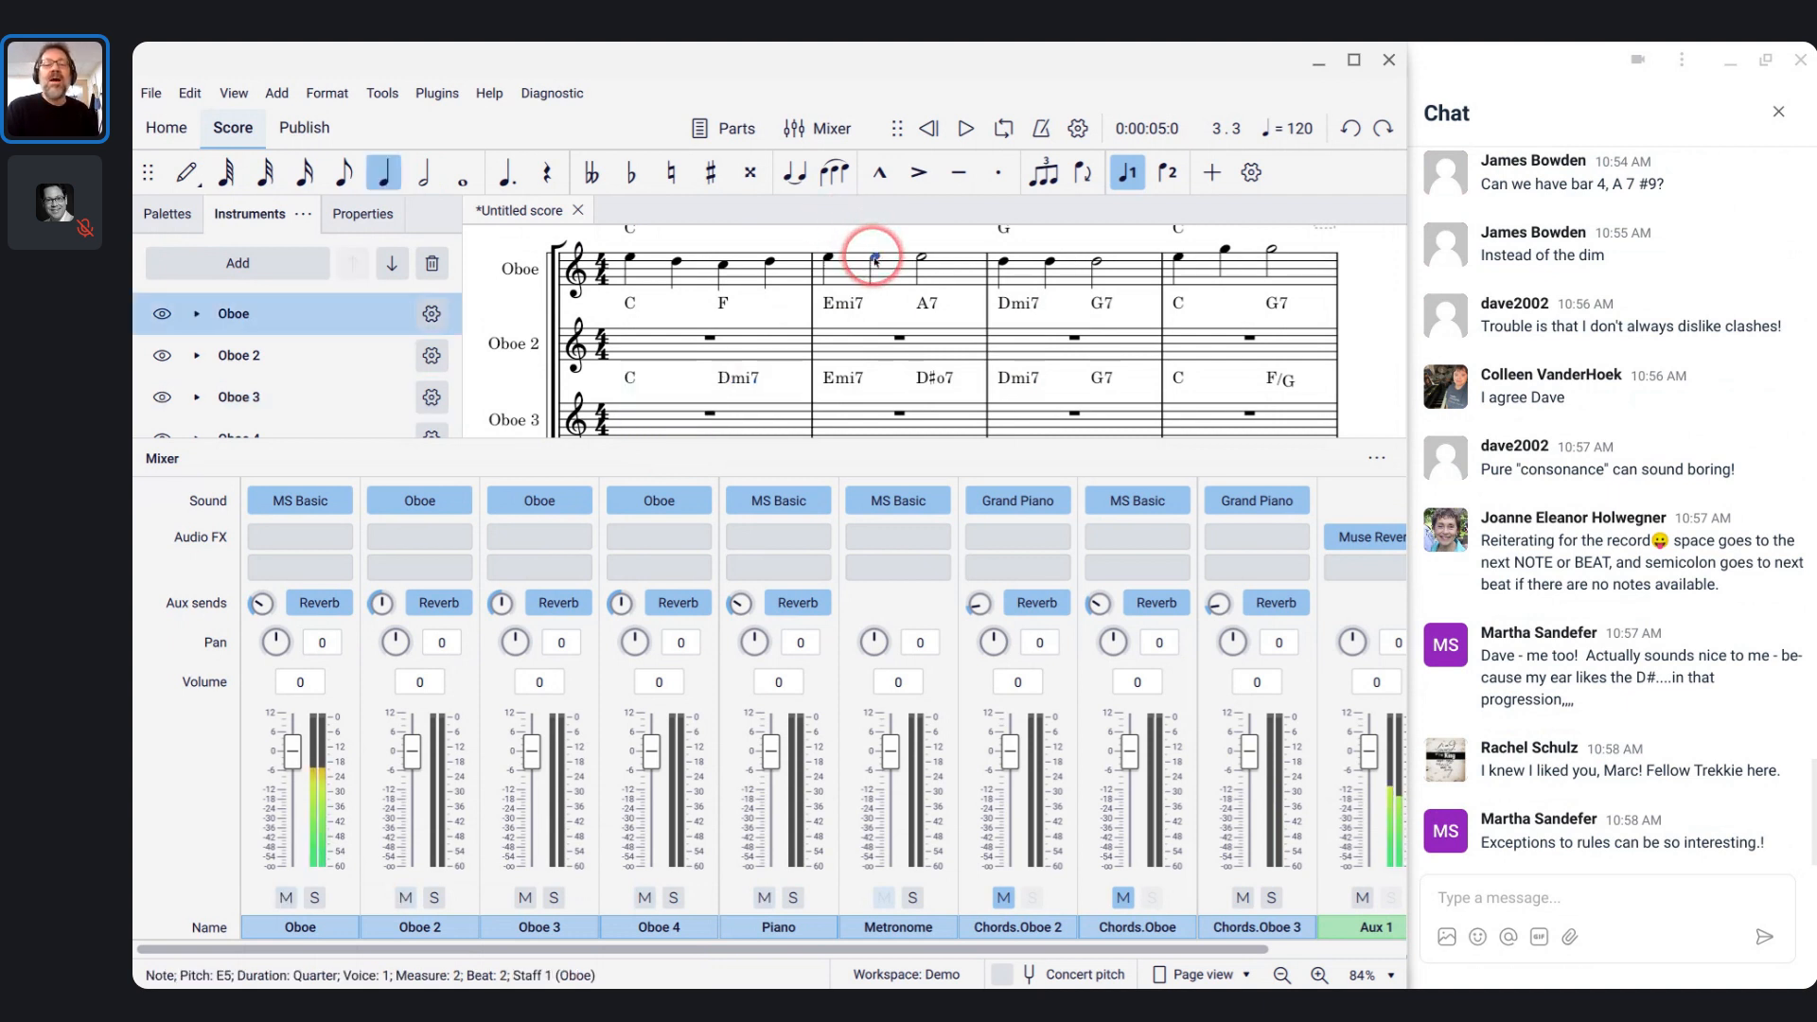
{"action": "key", "text": "Down"}
{"action": "key", "text": "Down"}
{"action": "key", "text": "Right"}
{"action": "key", "text": "Down"}
{"action": "key", "text": "Down"}
{"action": "key", "text": "Down"}
{"action": "key", "text": "Down"}
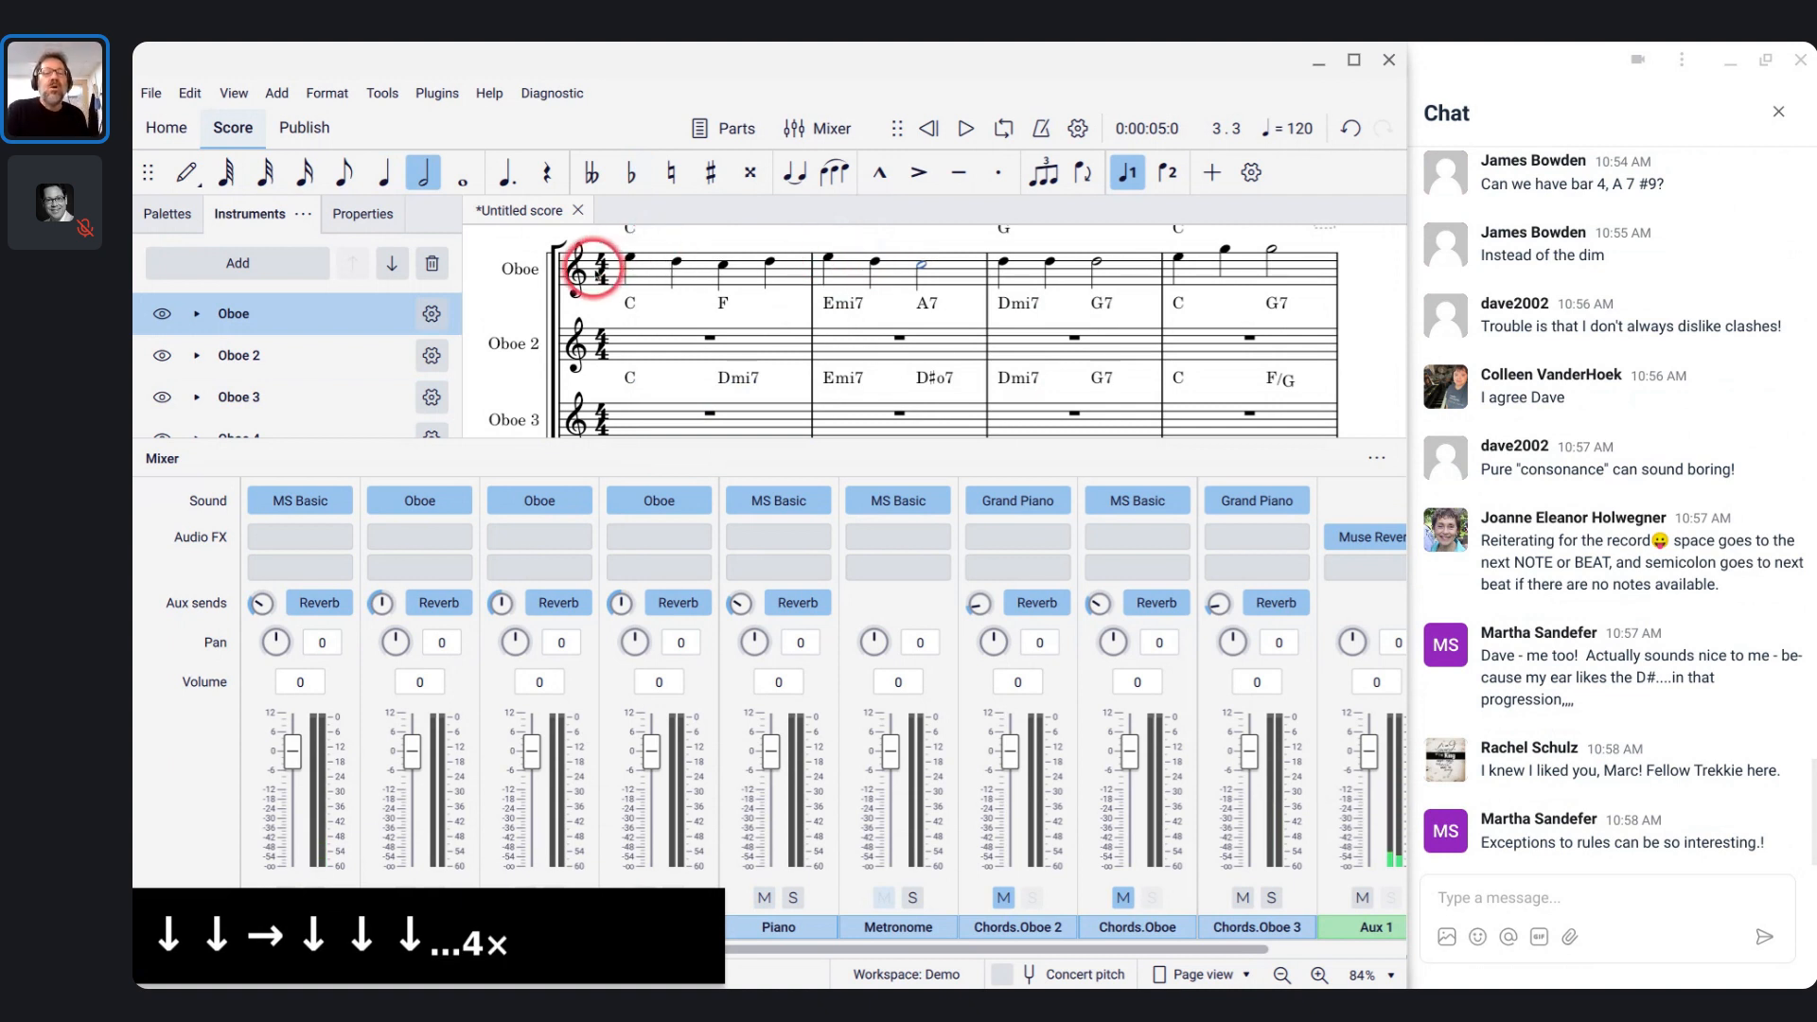
- Play the altered melody with the Oboe 3 chords from measure 1 and stop playback in measure 3
{"action": "left_click", "coordinate": [596, 269]}
{"action": "key", "text": "space"}
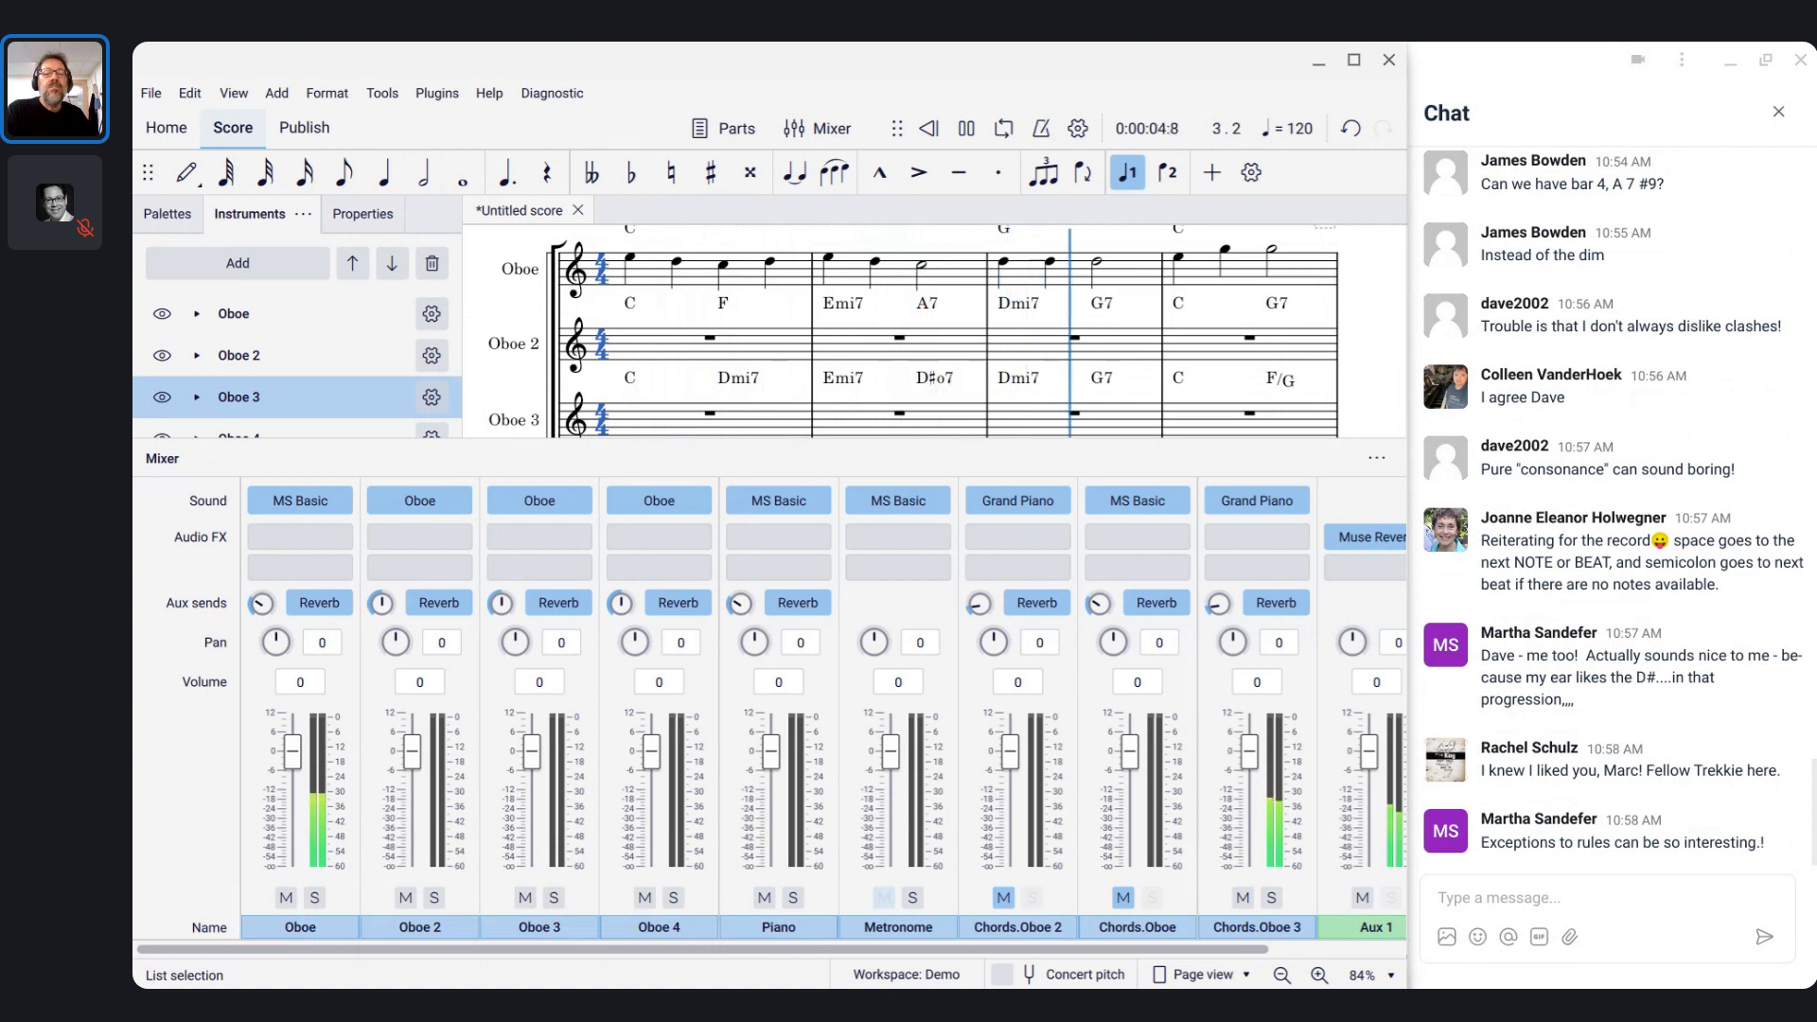
{"action": "key", "text": "space"}
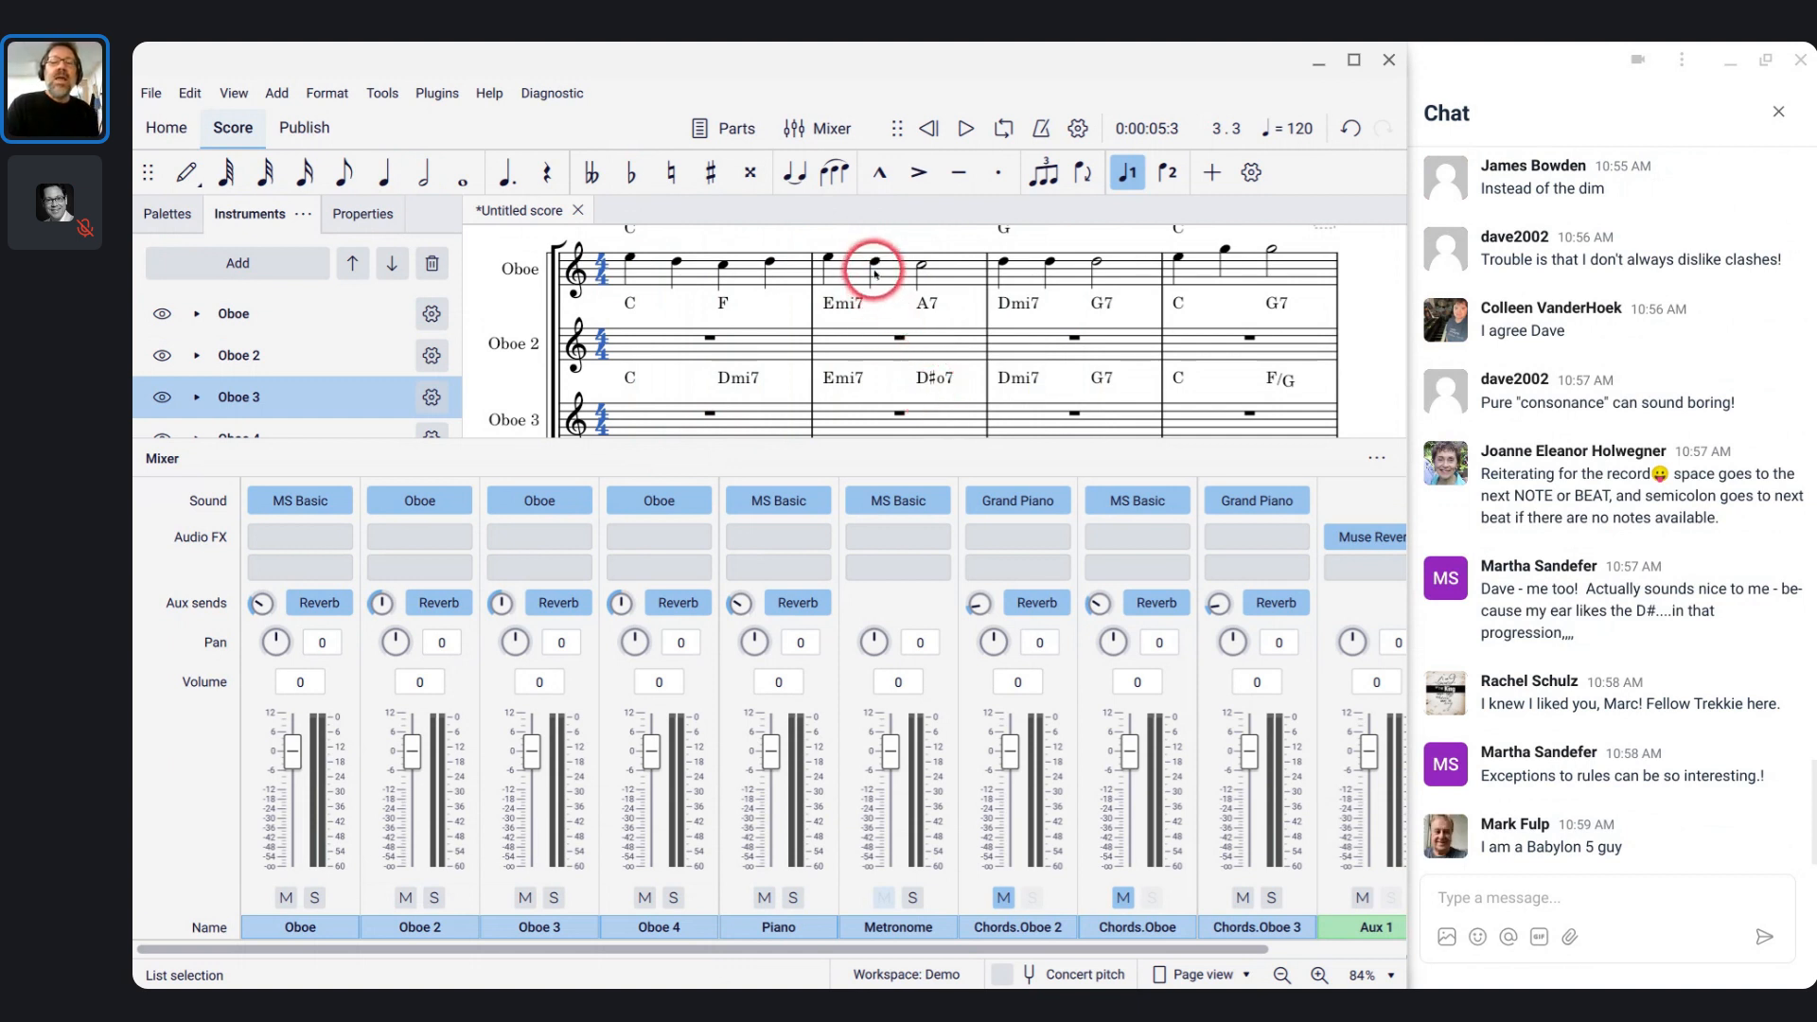
- Undo the pitch changes to the Oboe melody notes on beats 2 and 3 of measure 2
{"action": "key", "text": "ctrl+z"}
{"action": "key", "text": "ctrl+z"}
{"action": "key", "text": "ctrl+z"}
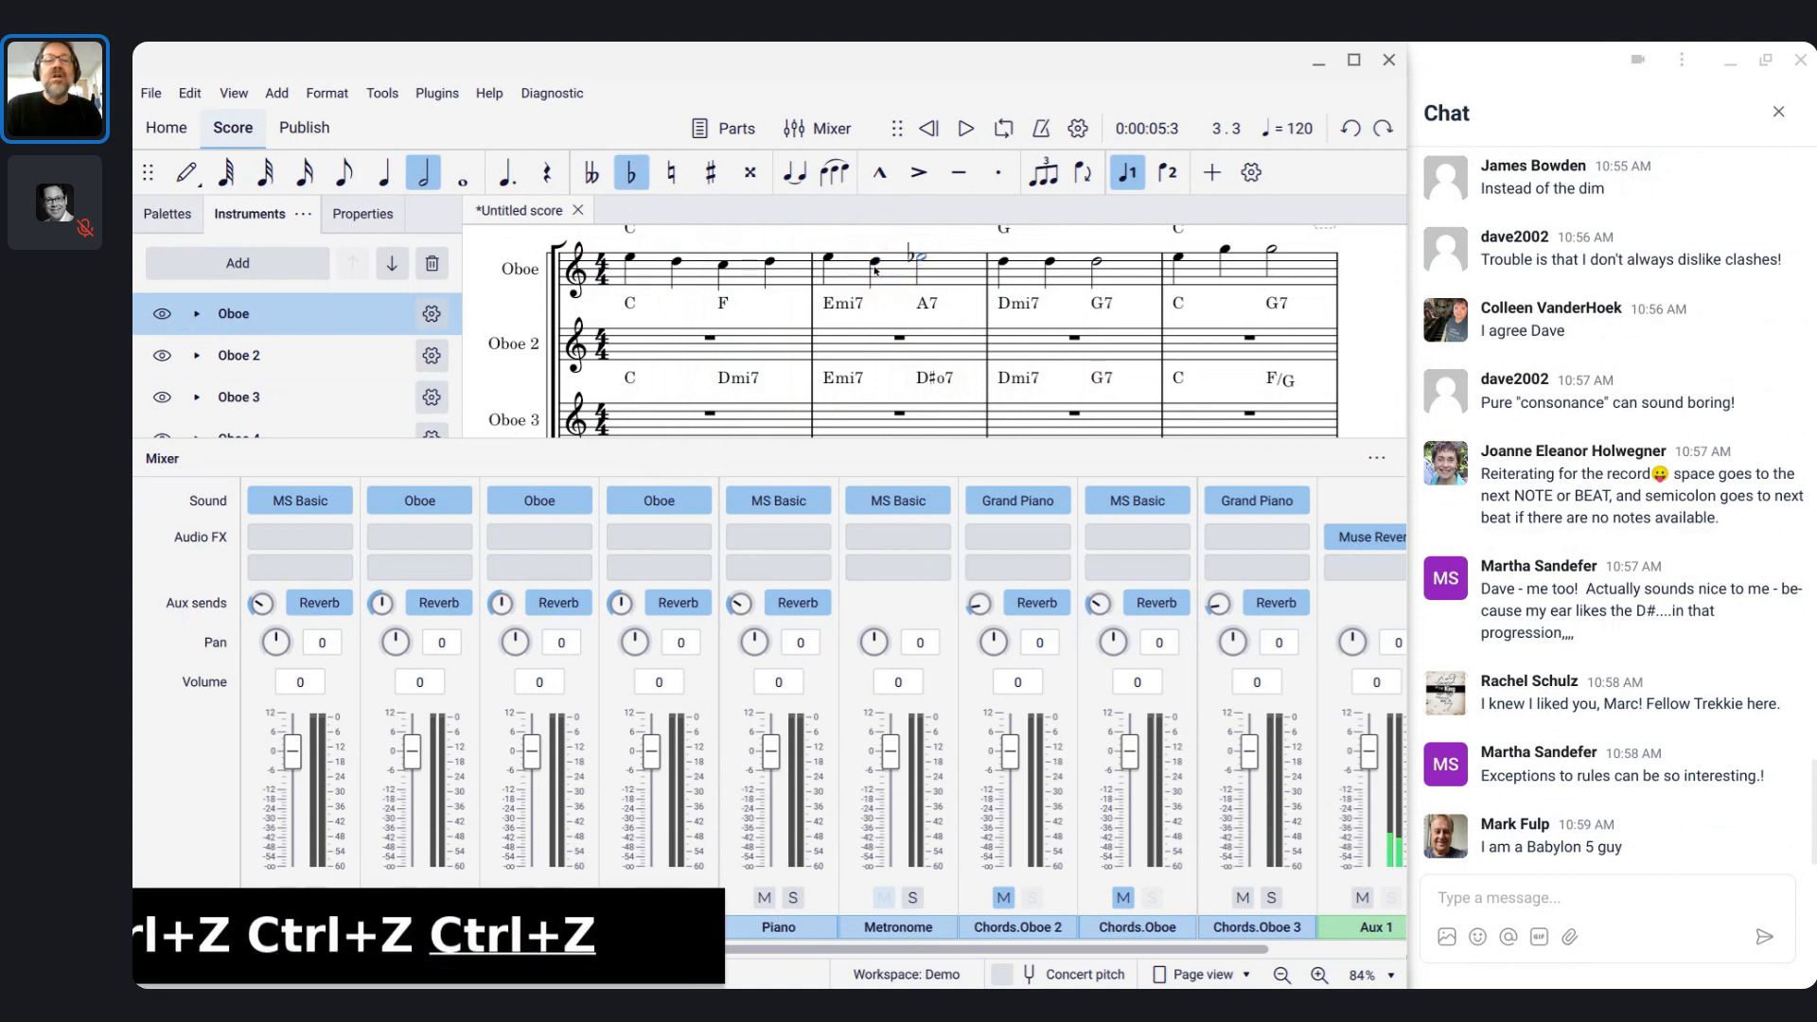
{"action": "key", "text": "ctrl+z"}
{"action": "key", "text": "ctrl+z"}
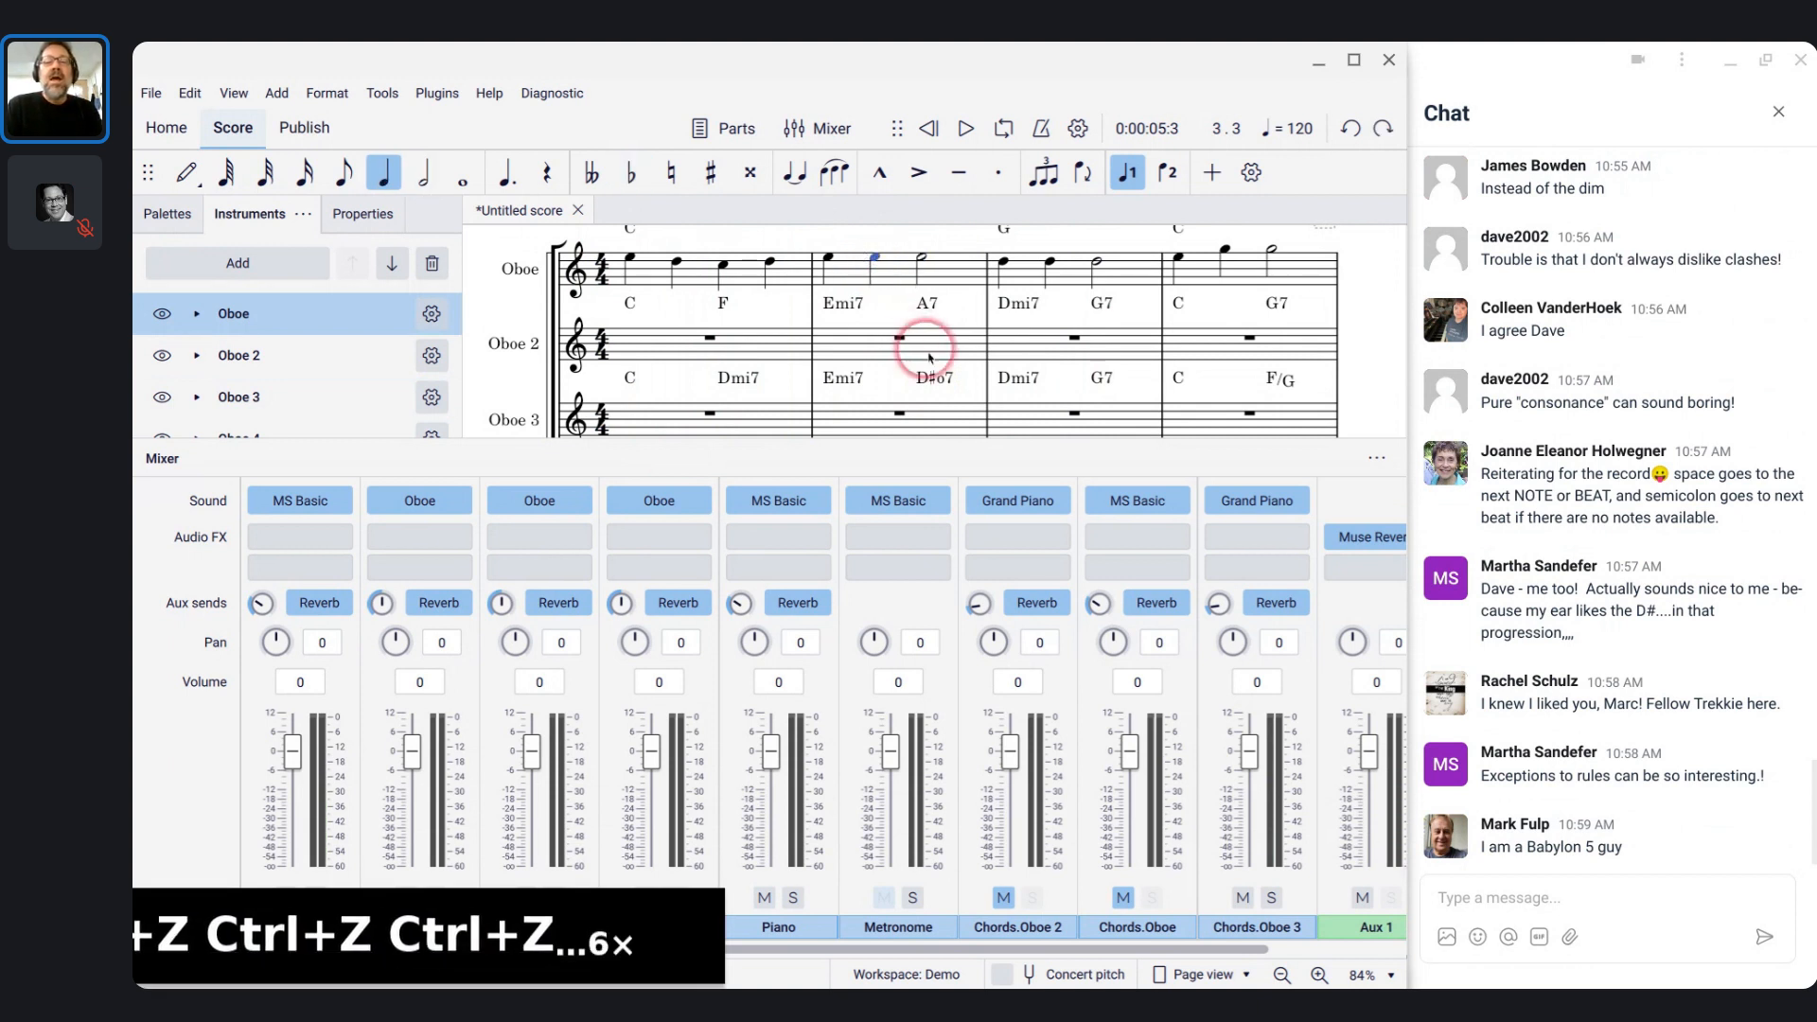
- Replace the Oboe 3 chord symbol on beat 3 of measure 2 with A7#9
{"action": "double_click", "coordinate": [935, 381]}
{"action": "key", "text": "ctrl+a"}
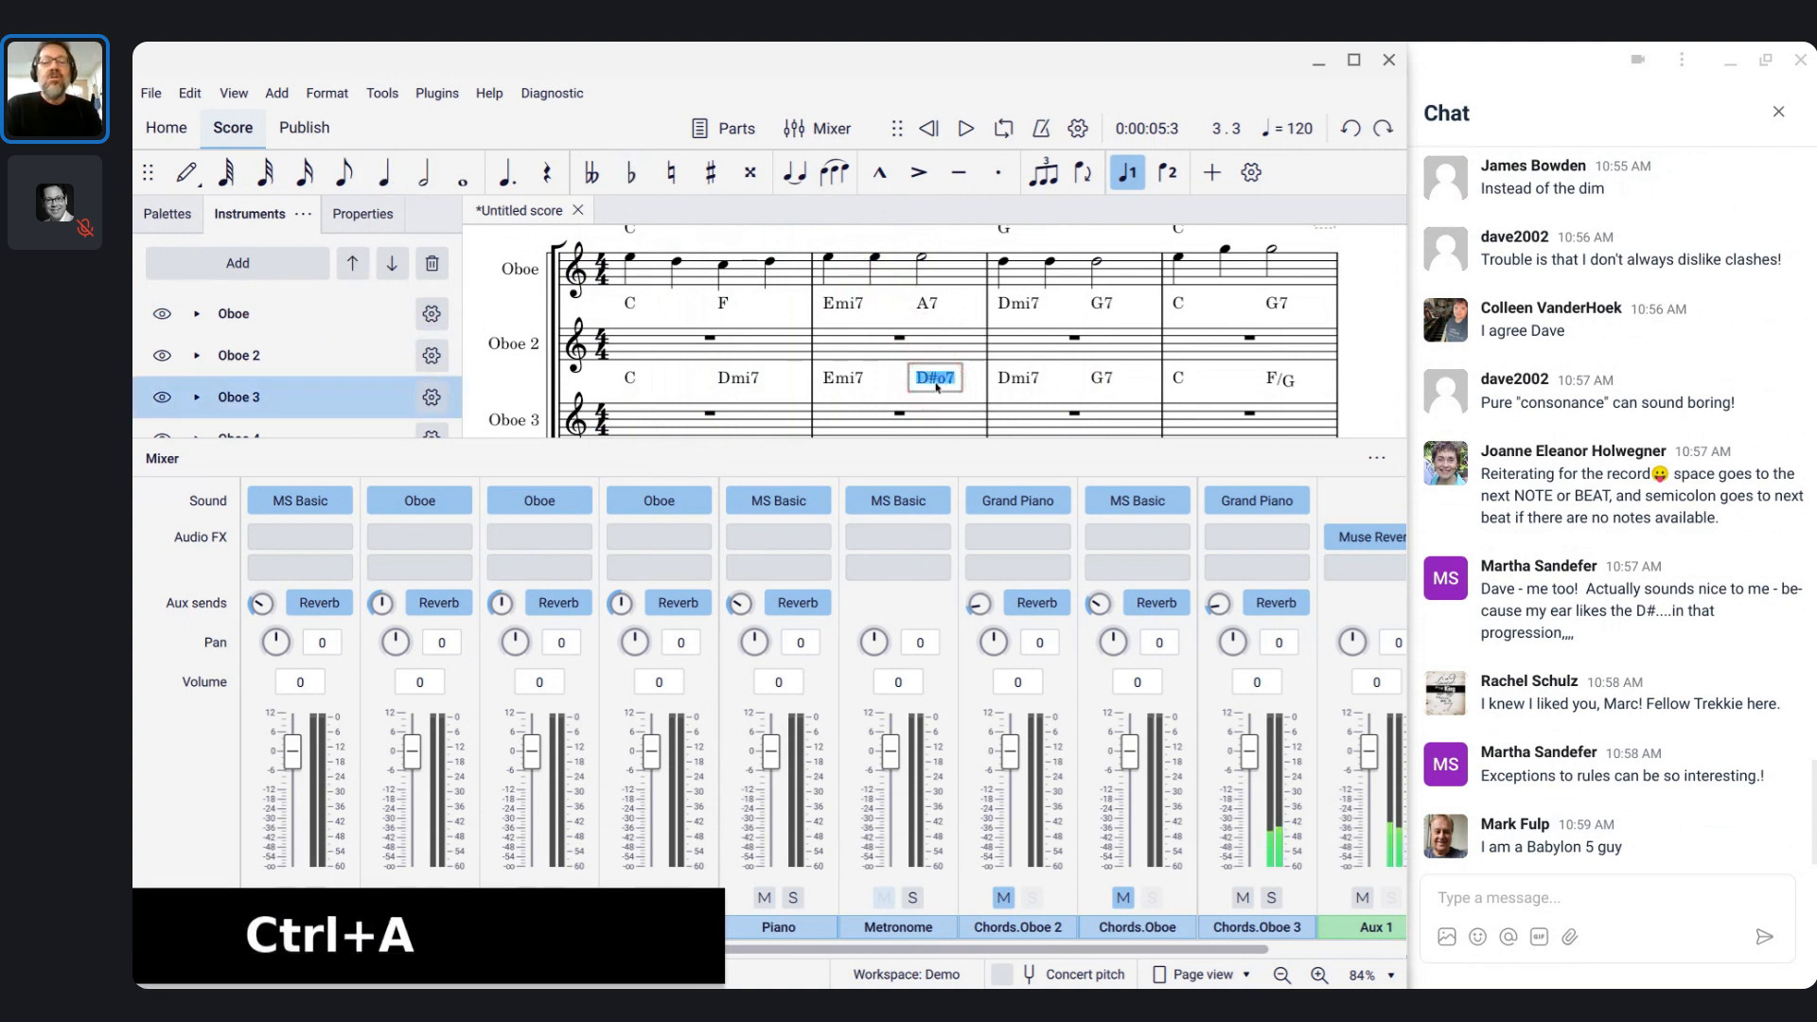
{"action": "type", "text": "A7"}
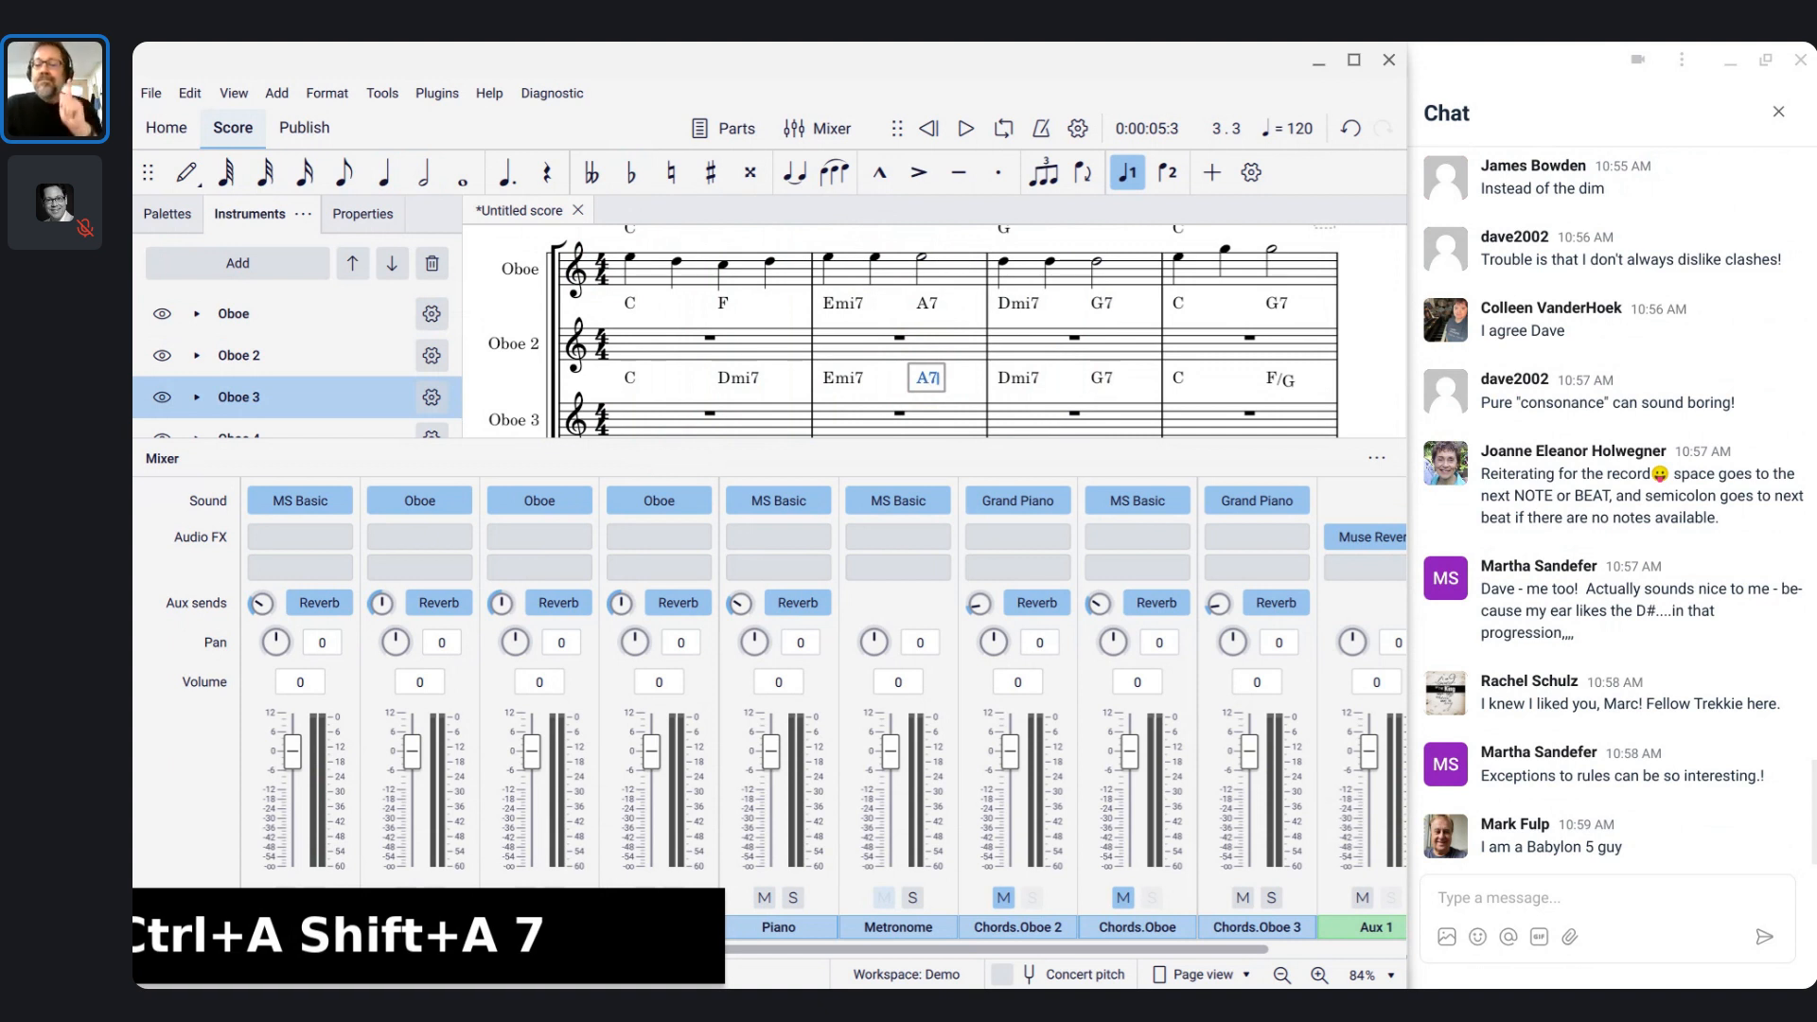
{"action": "left_click", "coordinate": [1247, 303]}
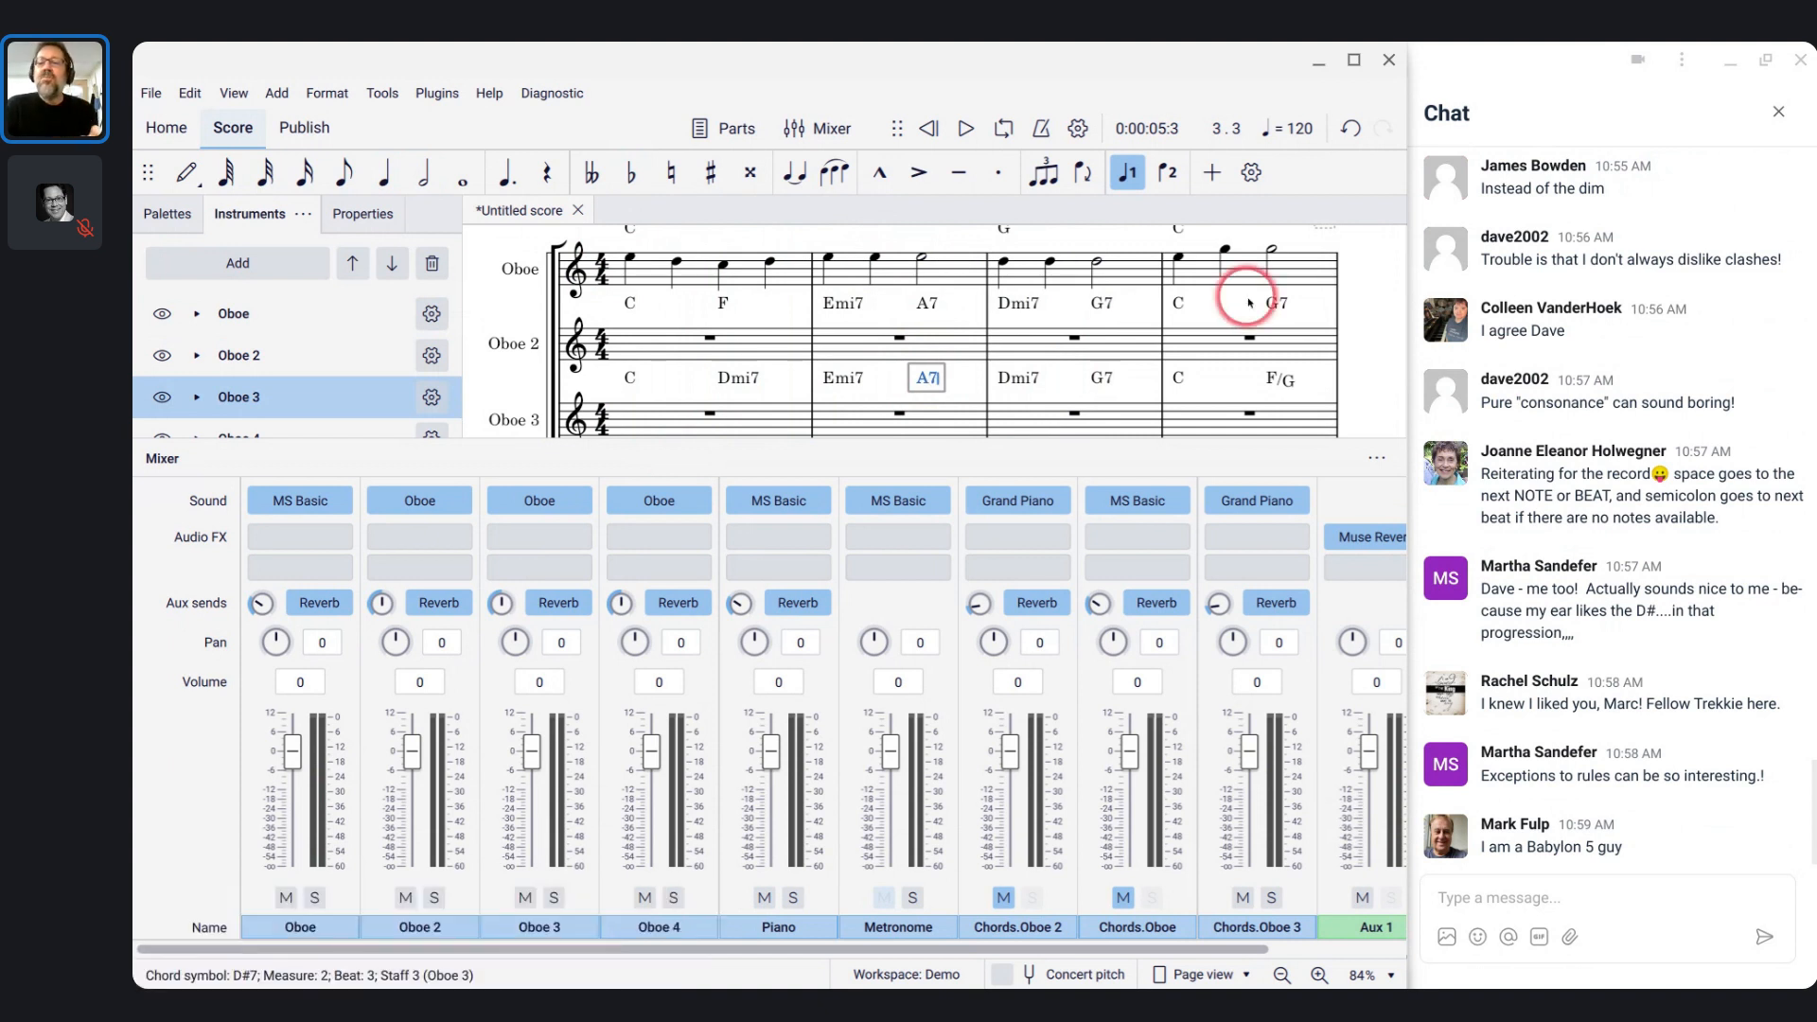
{"action": "type", "text": "#"}
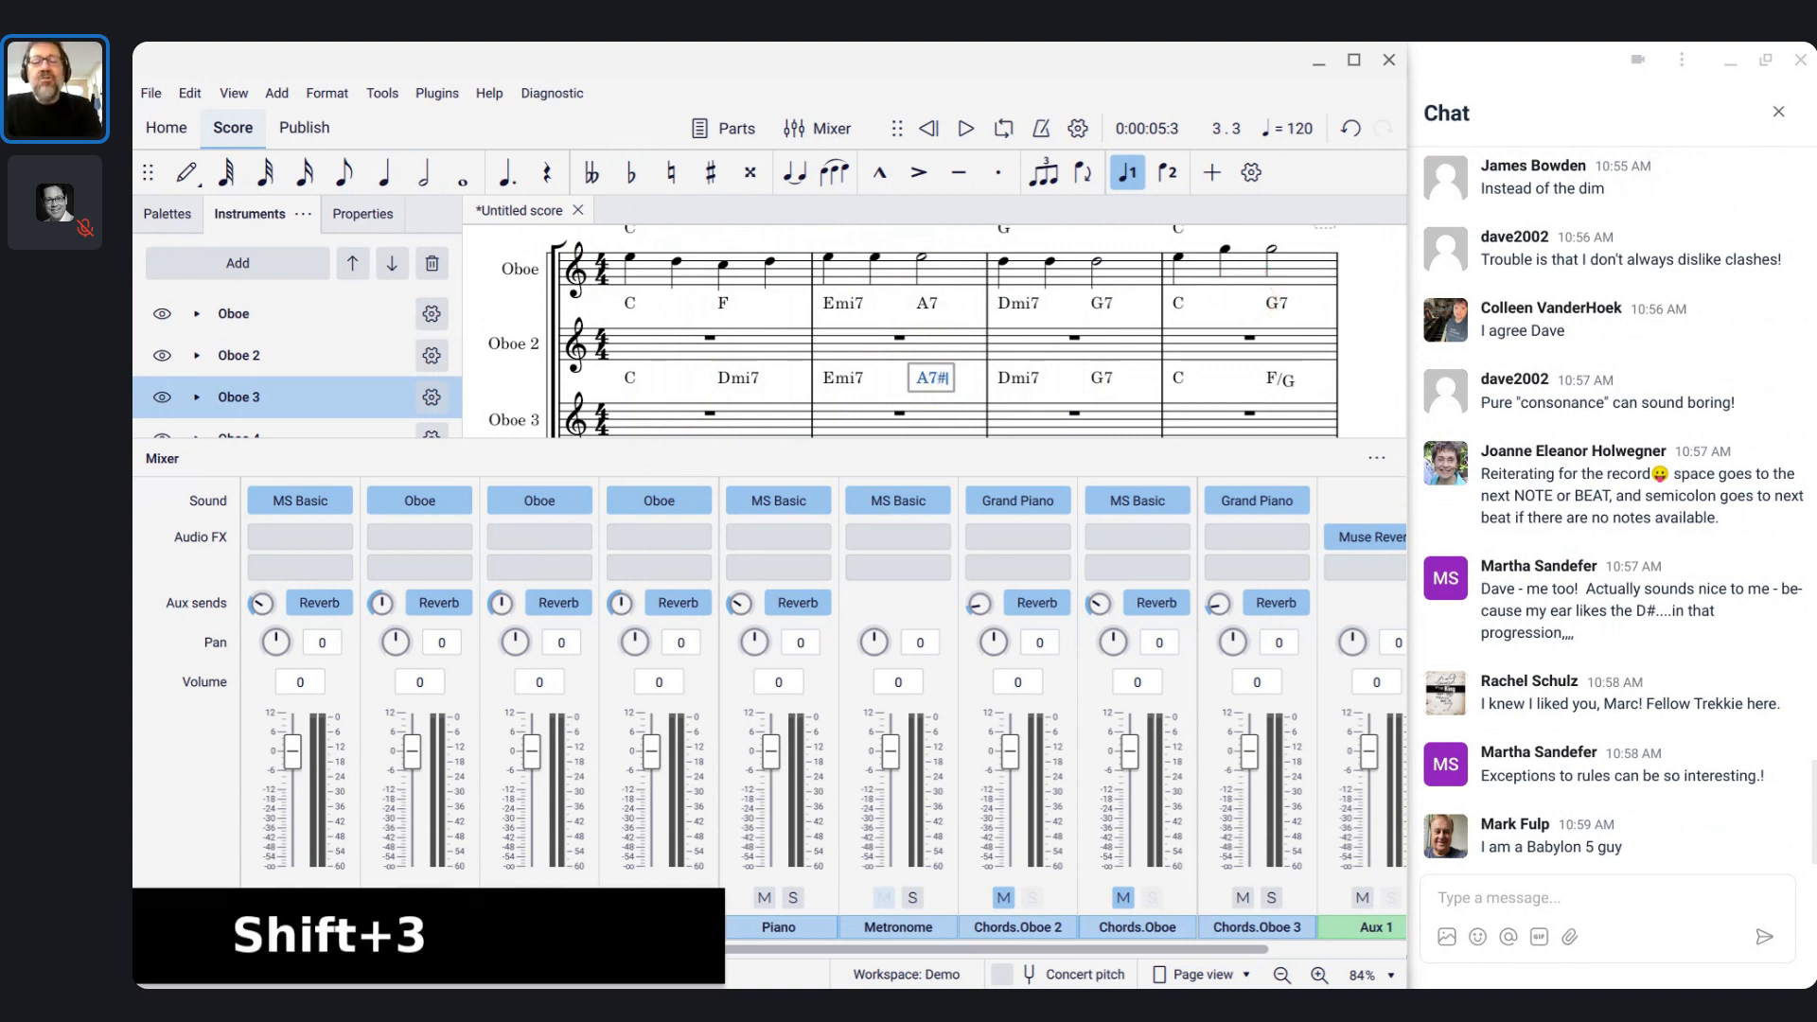
{"action": "type", "text": "9"}
{"action": "key", "text": "Escape"}
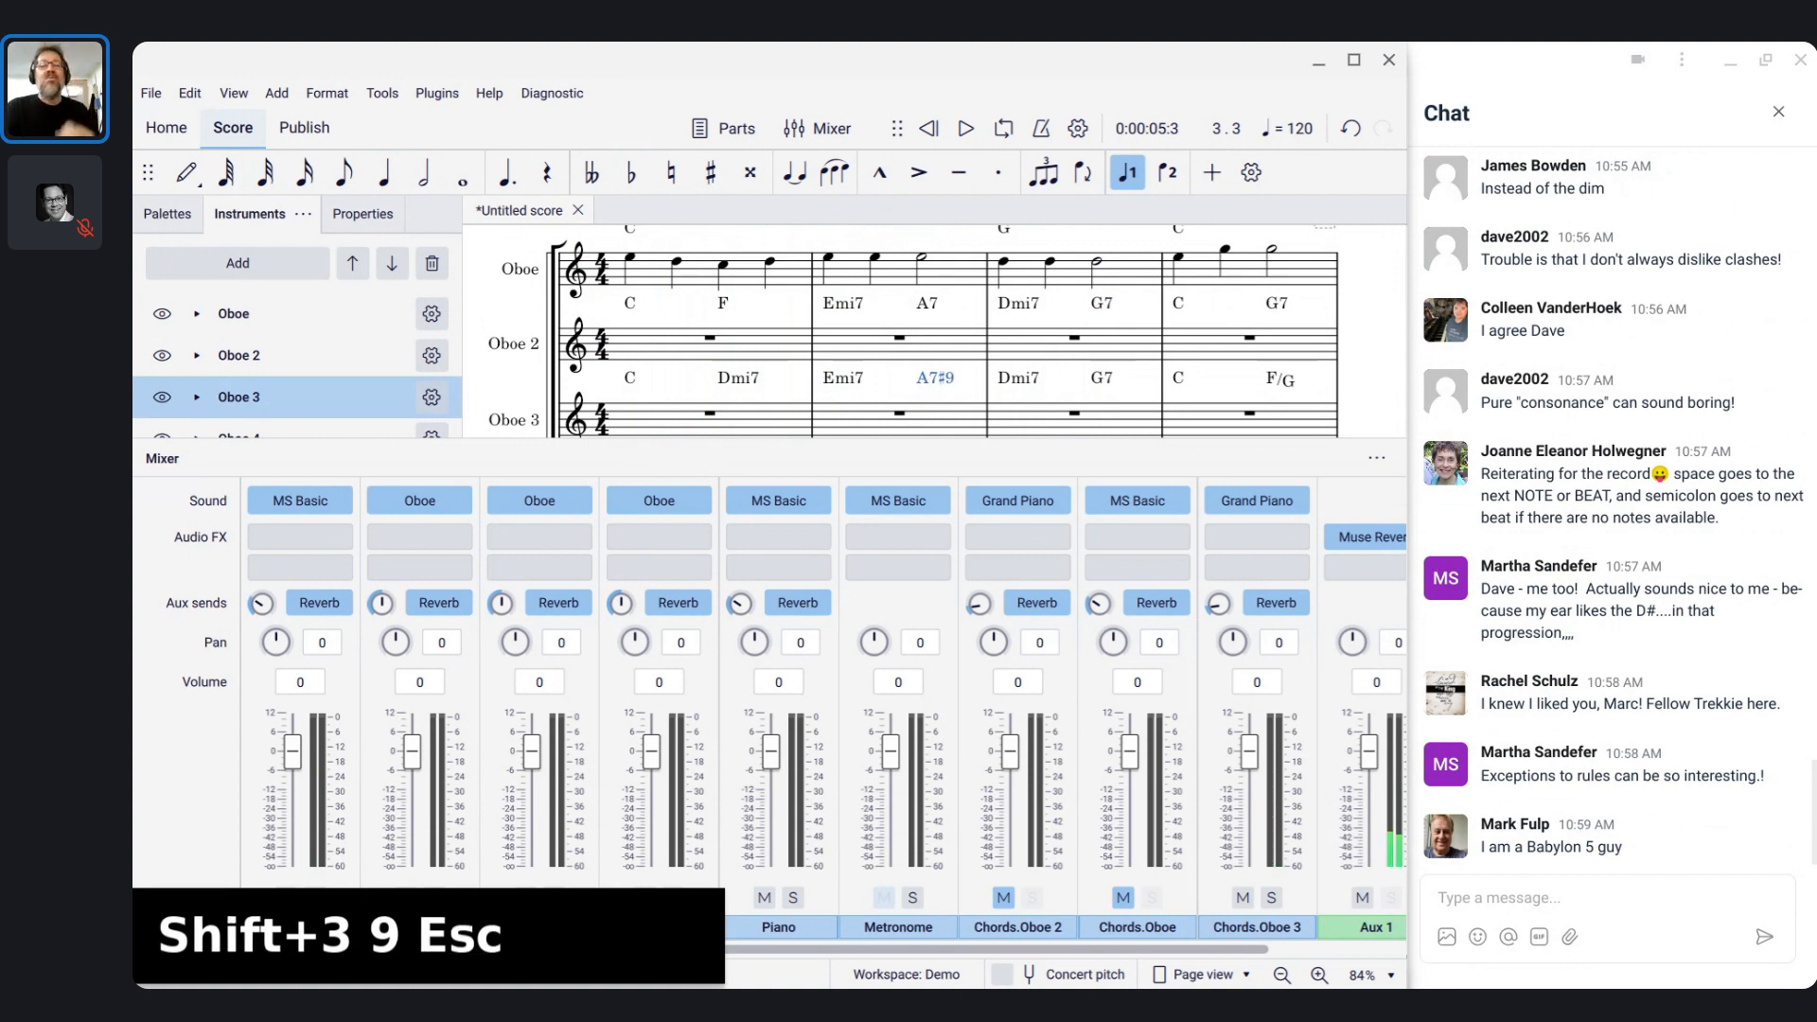
- Play the score from the beginning with the A7#9 chord and stop playback in measure 4
{"action": "left_click", "coordinate": [600, 417]}
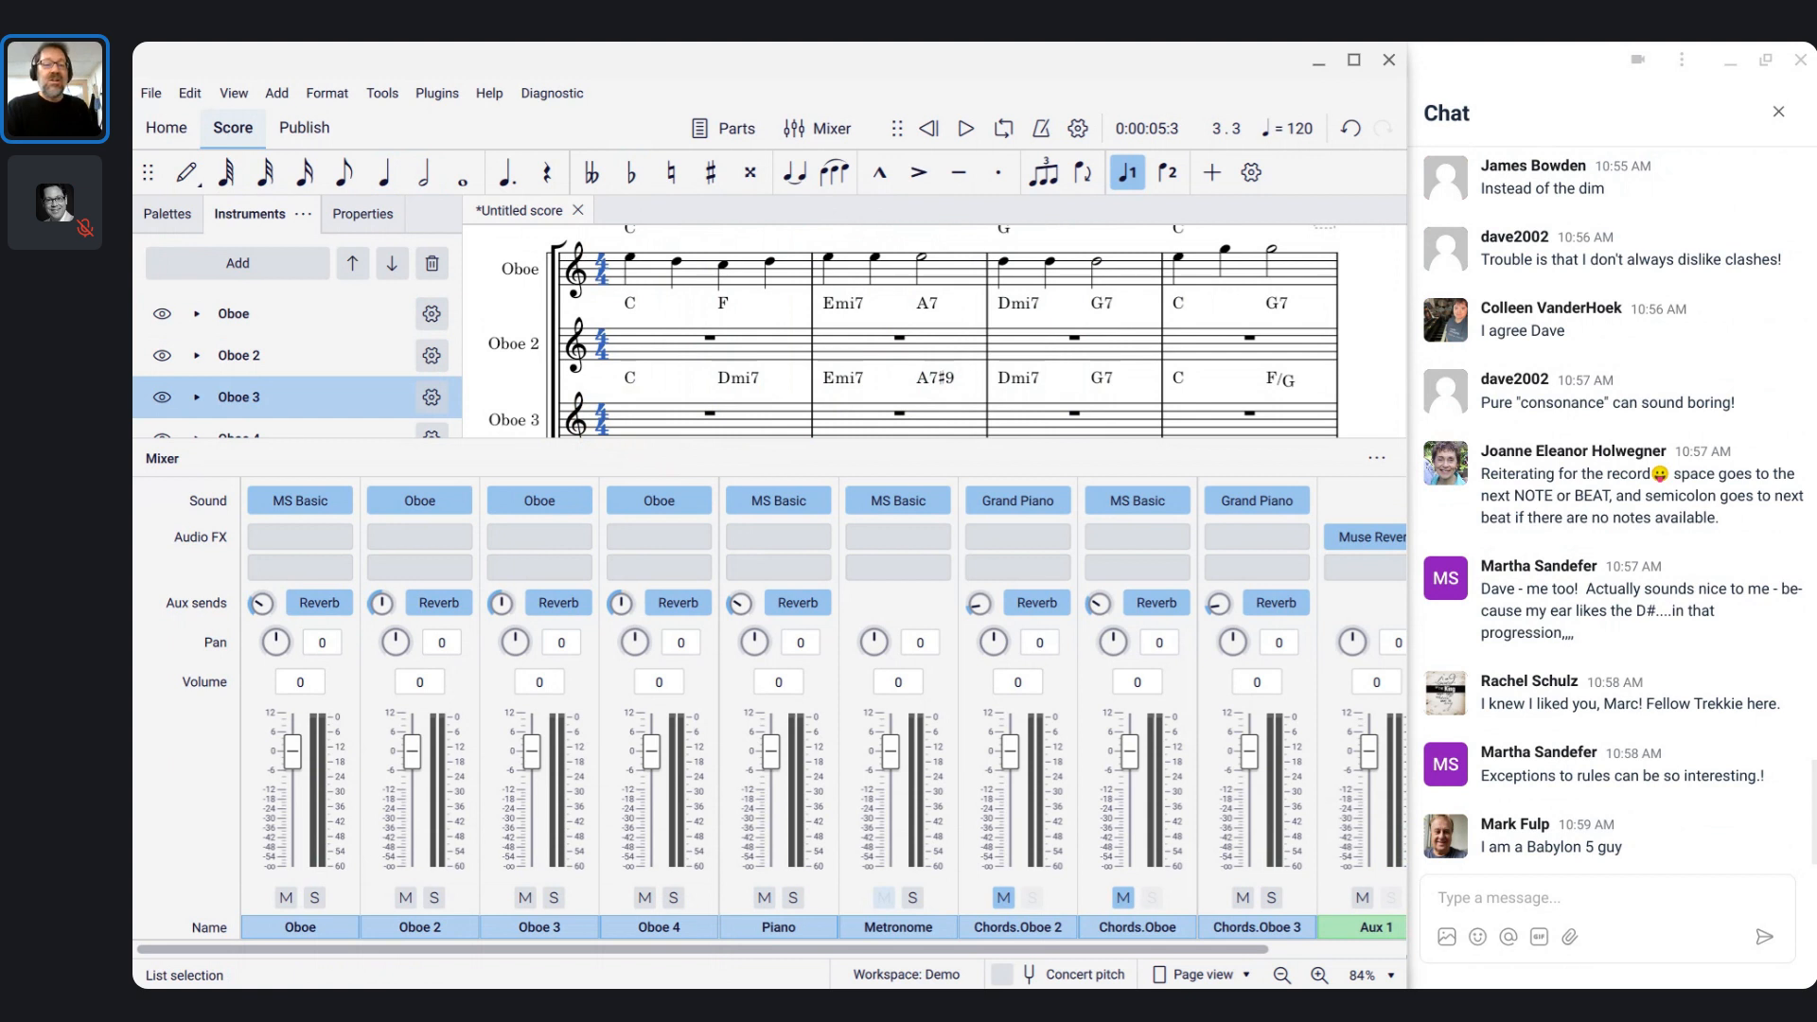
{"action": "key", "text": "space"}
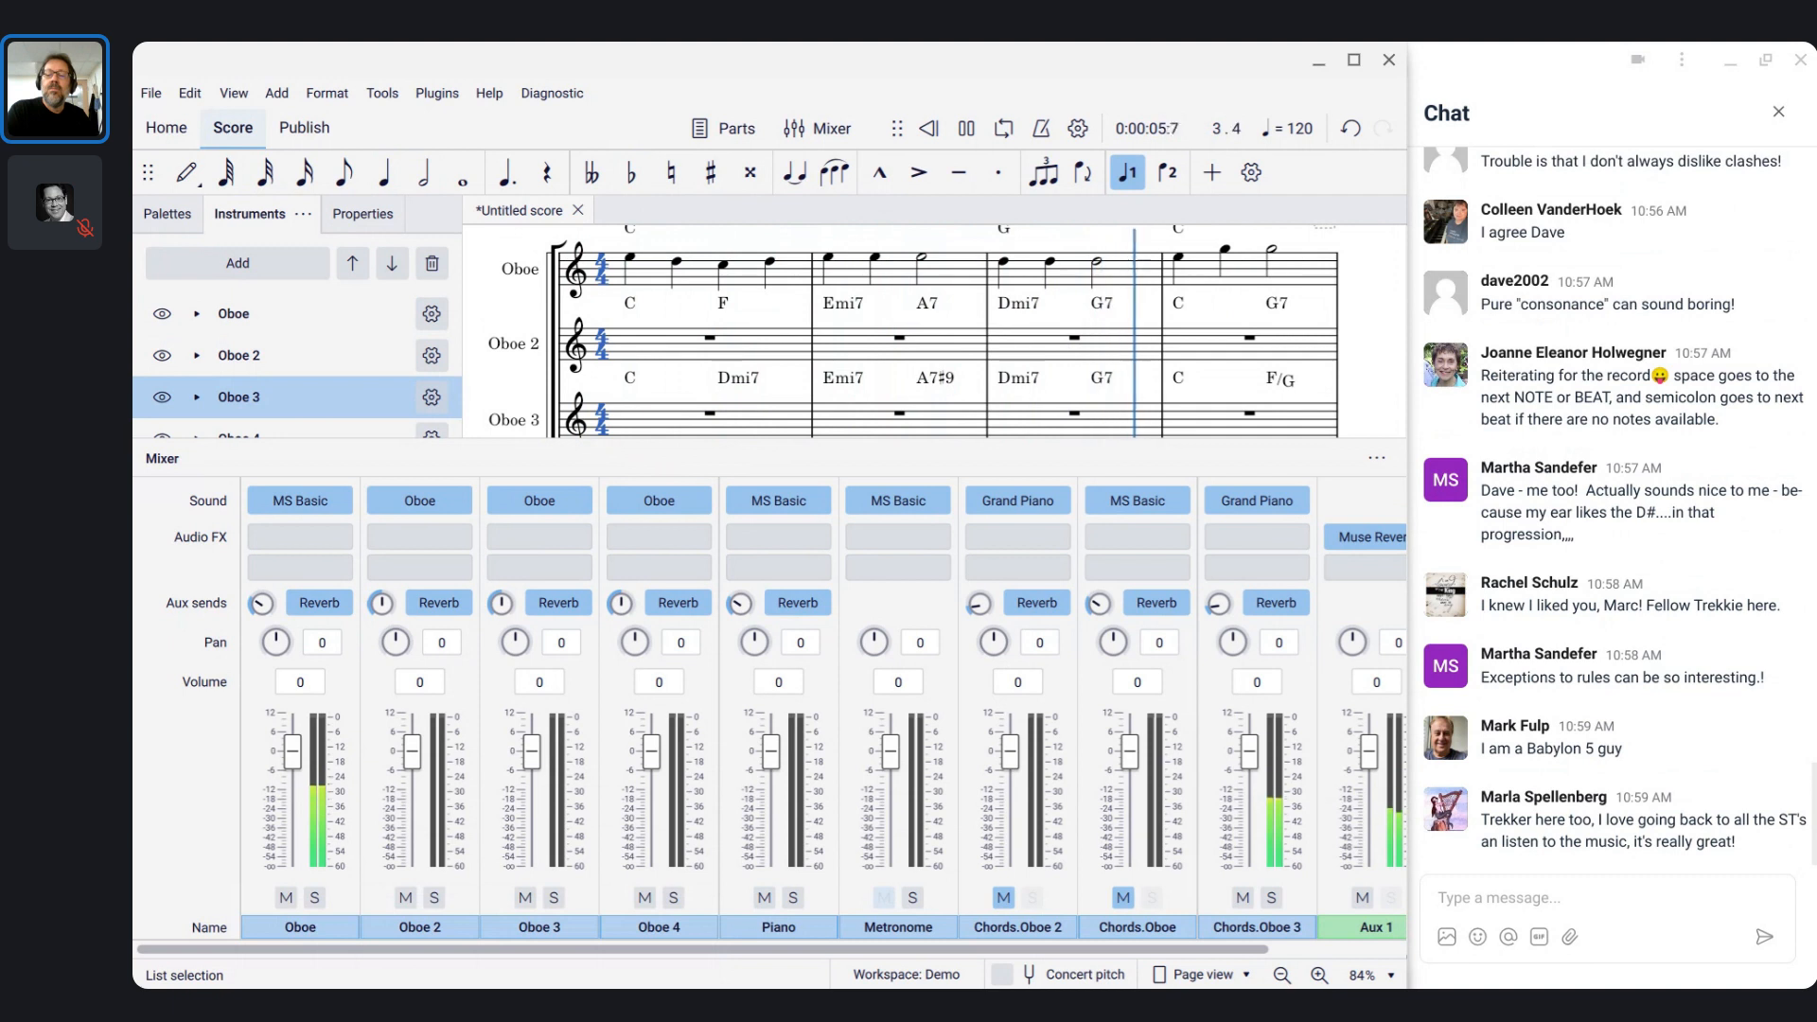
{"action": "key", "text": "space"}
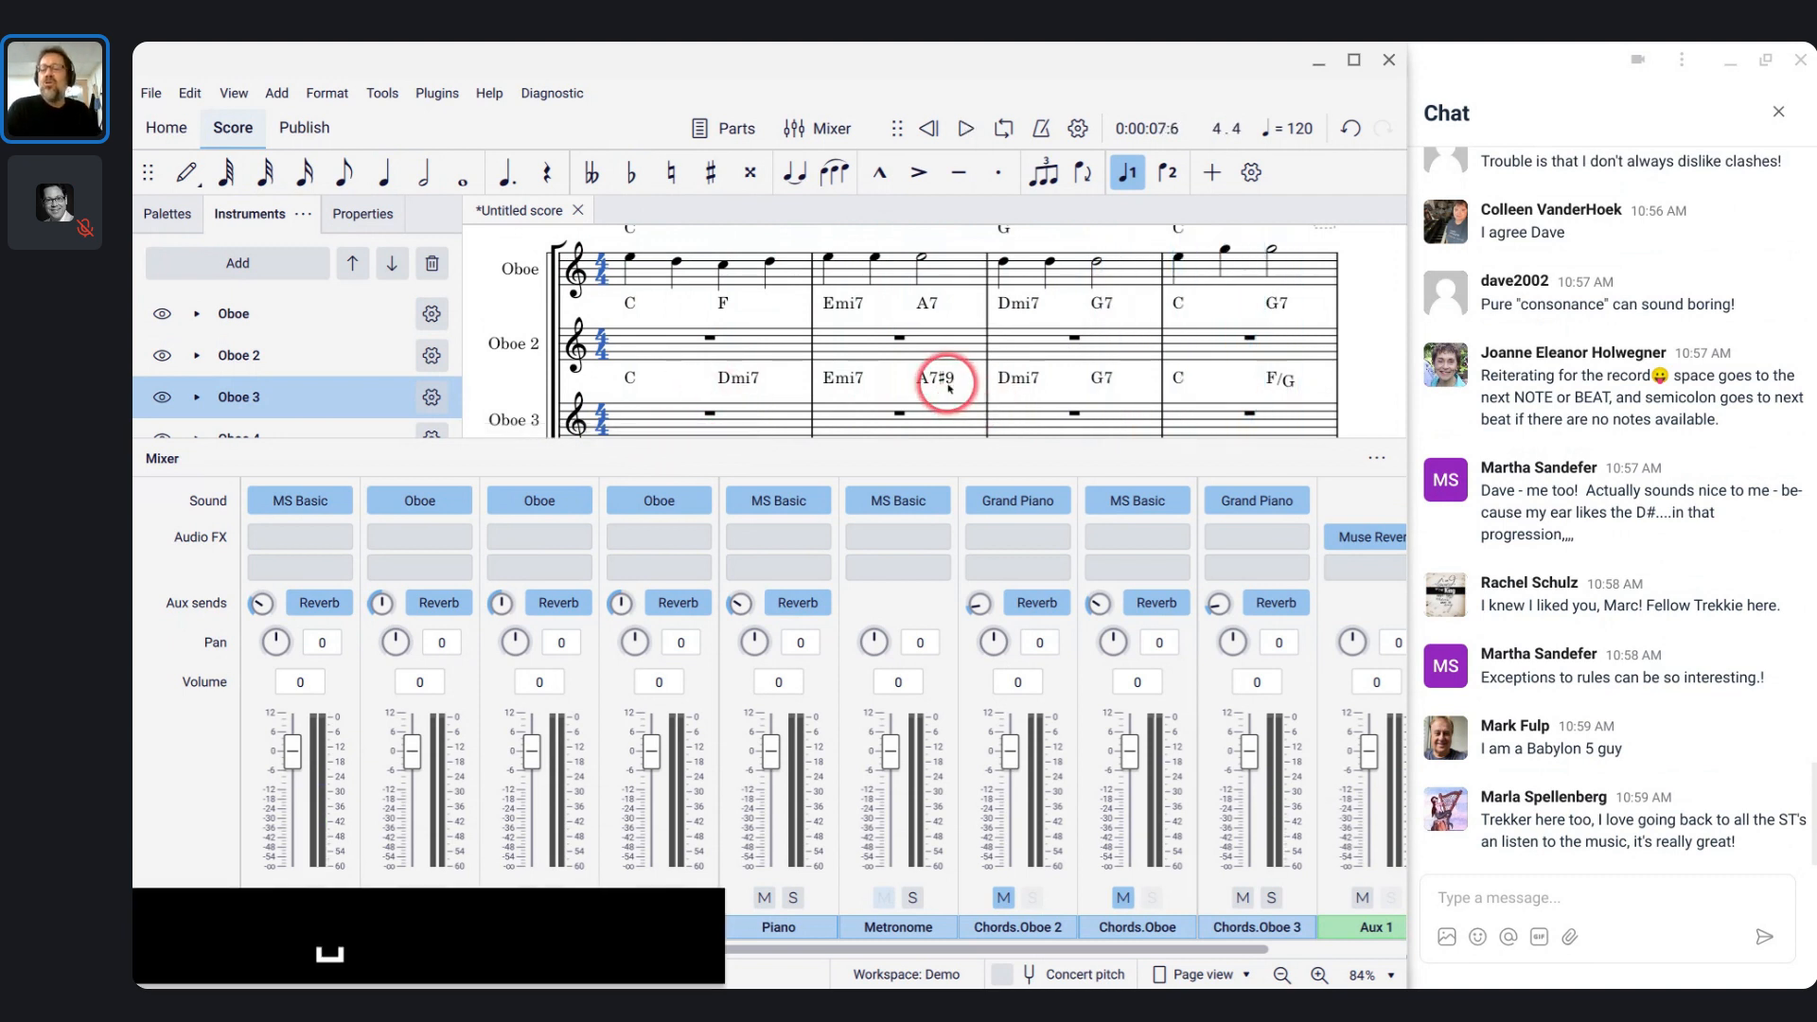
- Change the Oboe 3 chord symbol on beat 3 of measure 2 to A7b9
{"action": "left_click", "coordinate": [948, 388]}
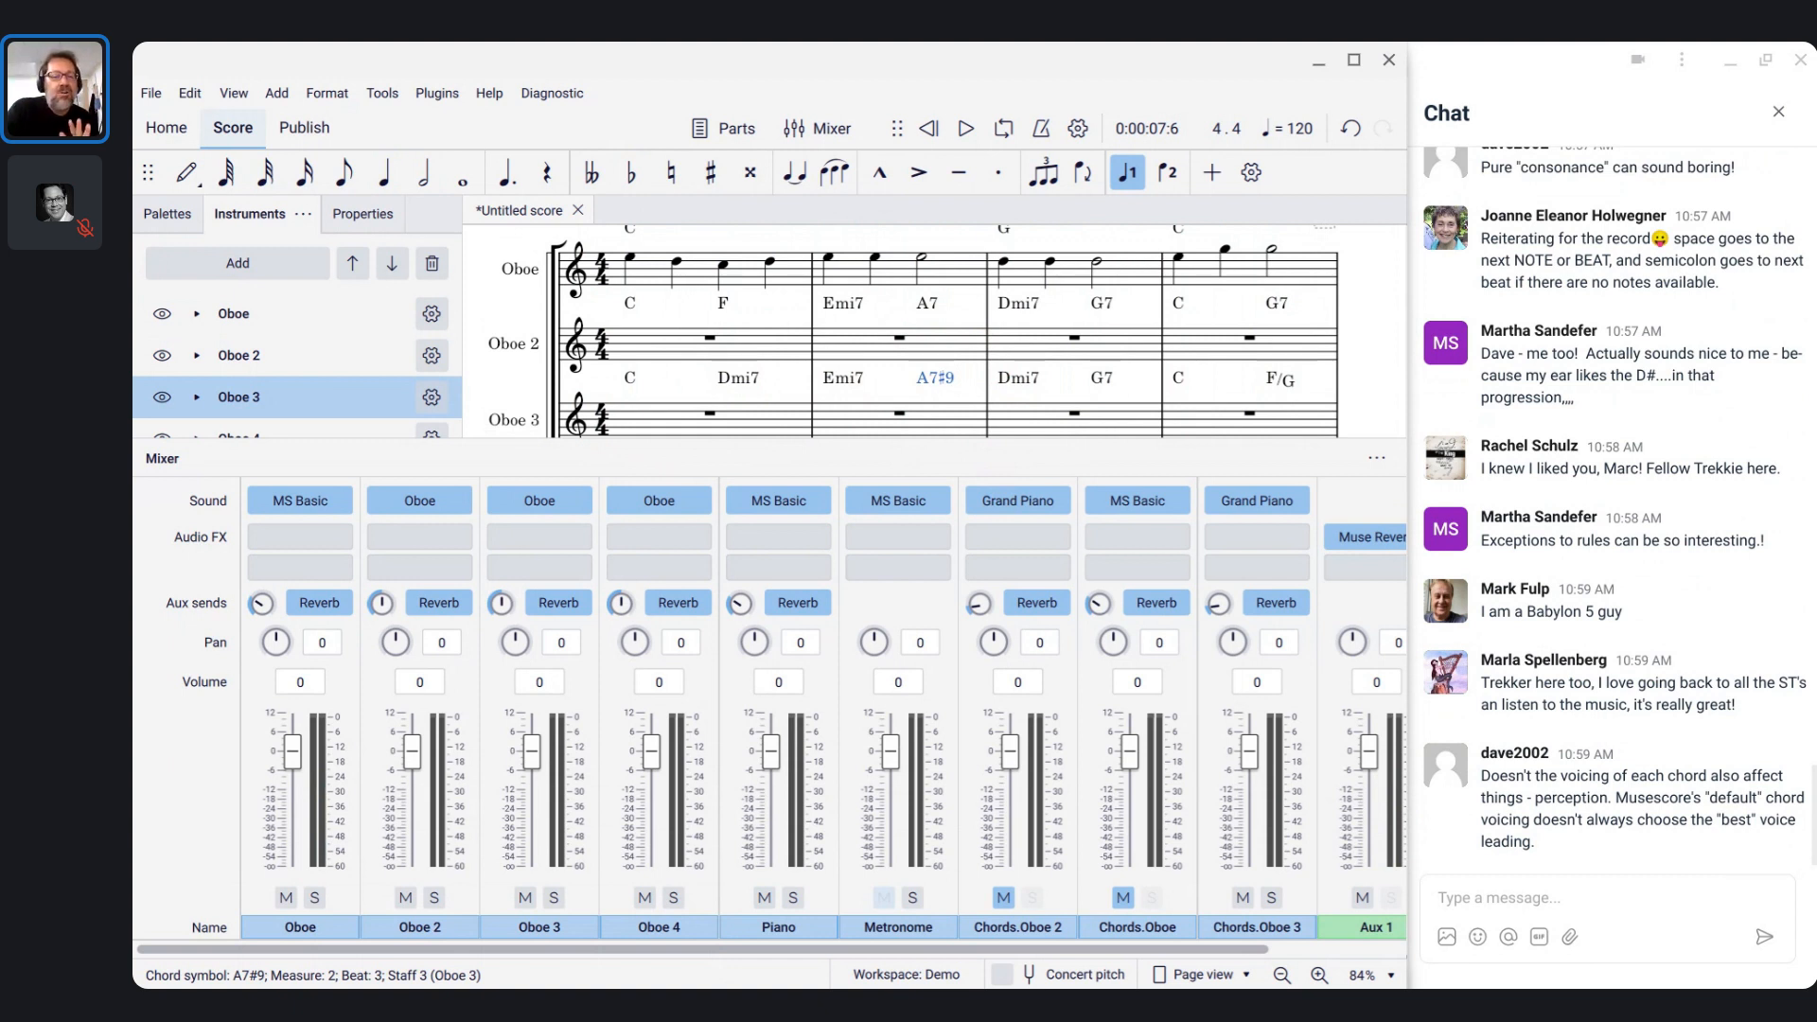
{"action": "scroll", "coordinate": [754, 346], "scroll_direction": "down", "scroll_amount": 1}
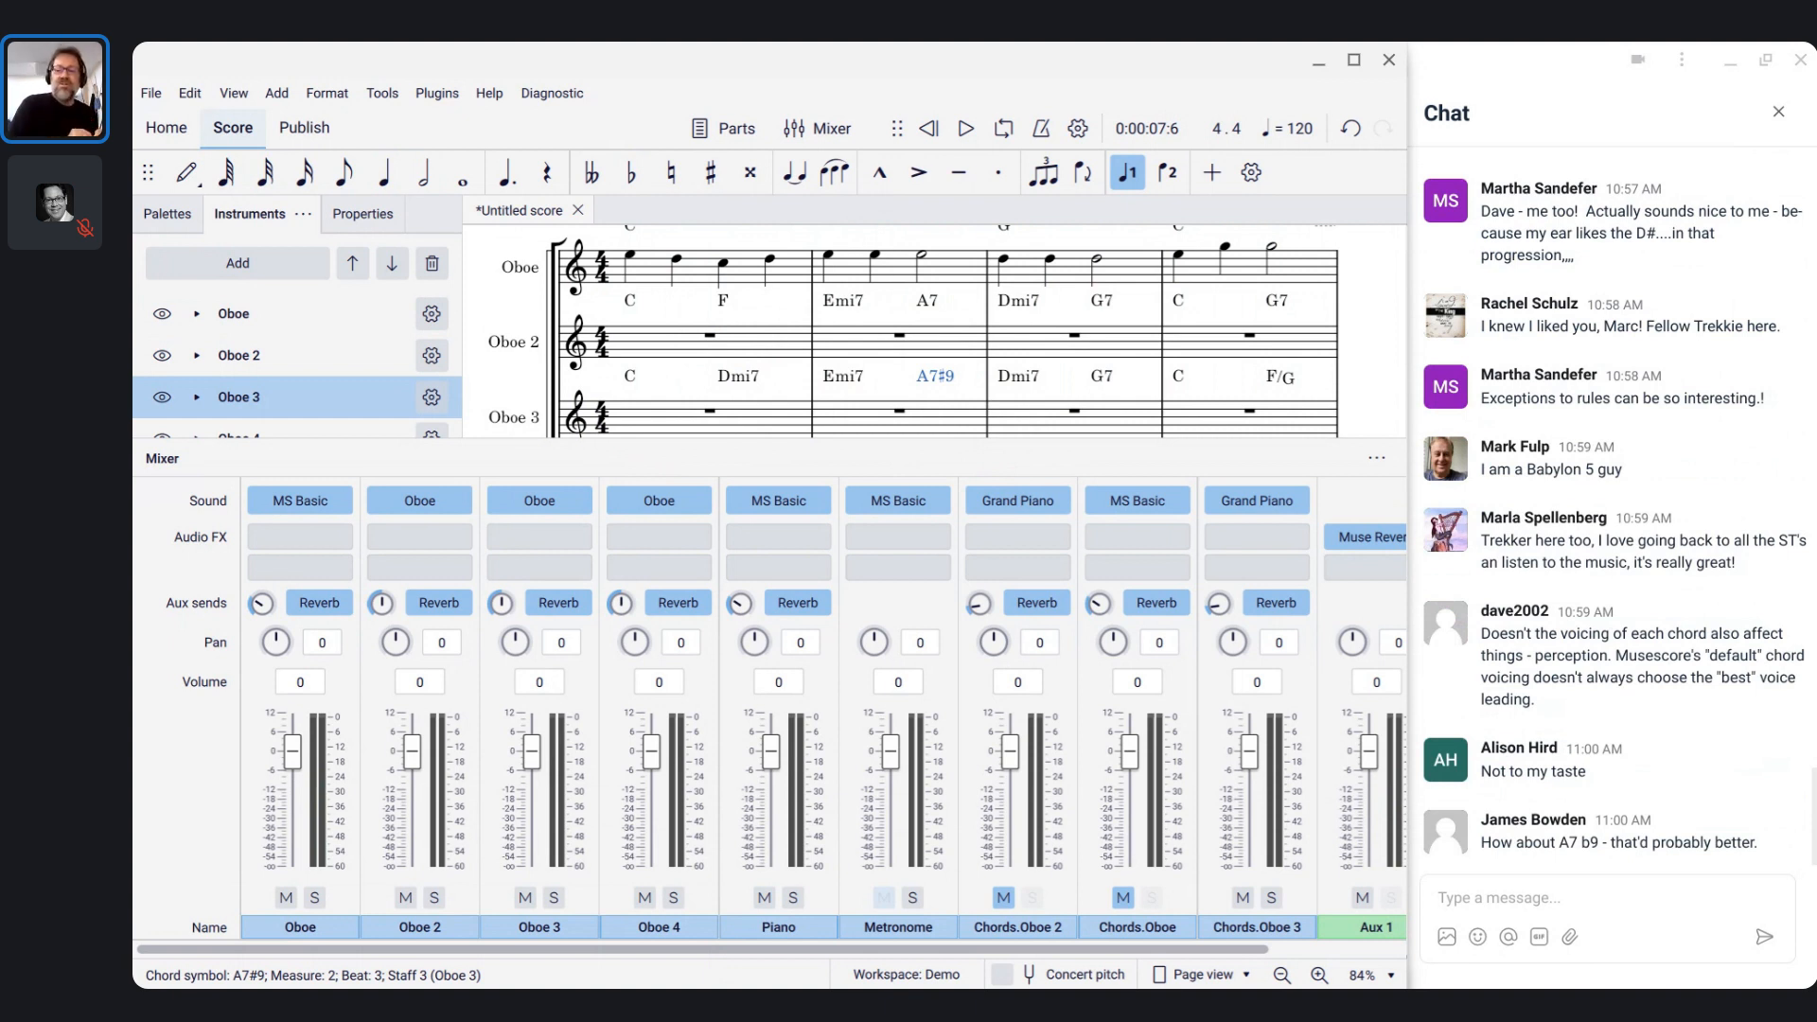
{"action": "double_click", "coordinate": [940, 377]}
{"action": "key", "text": "Right"}
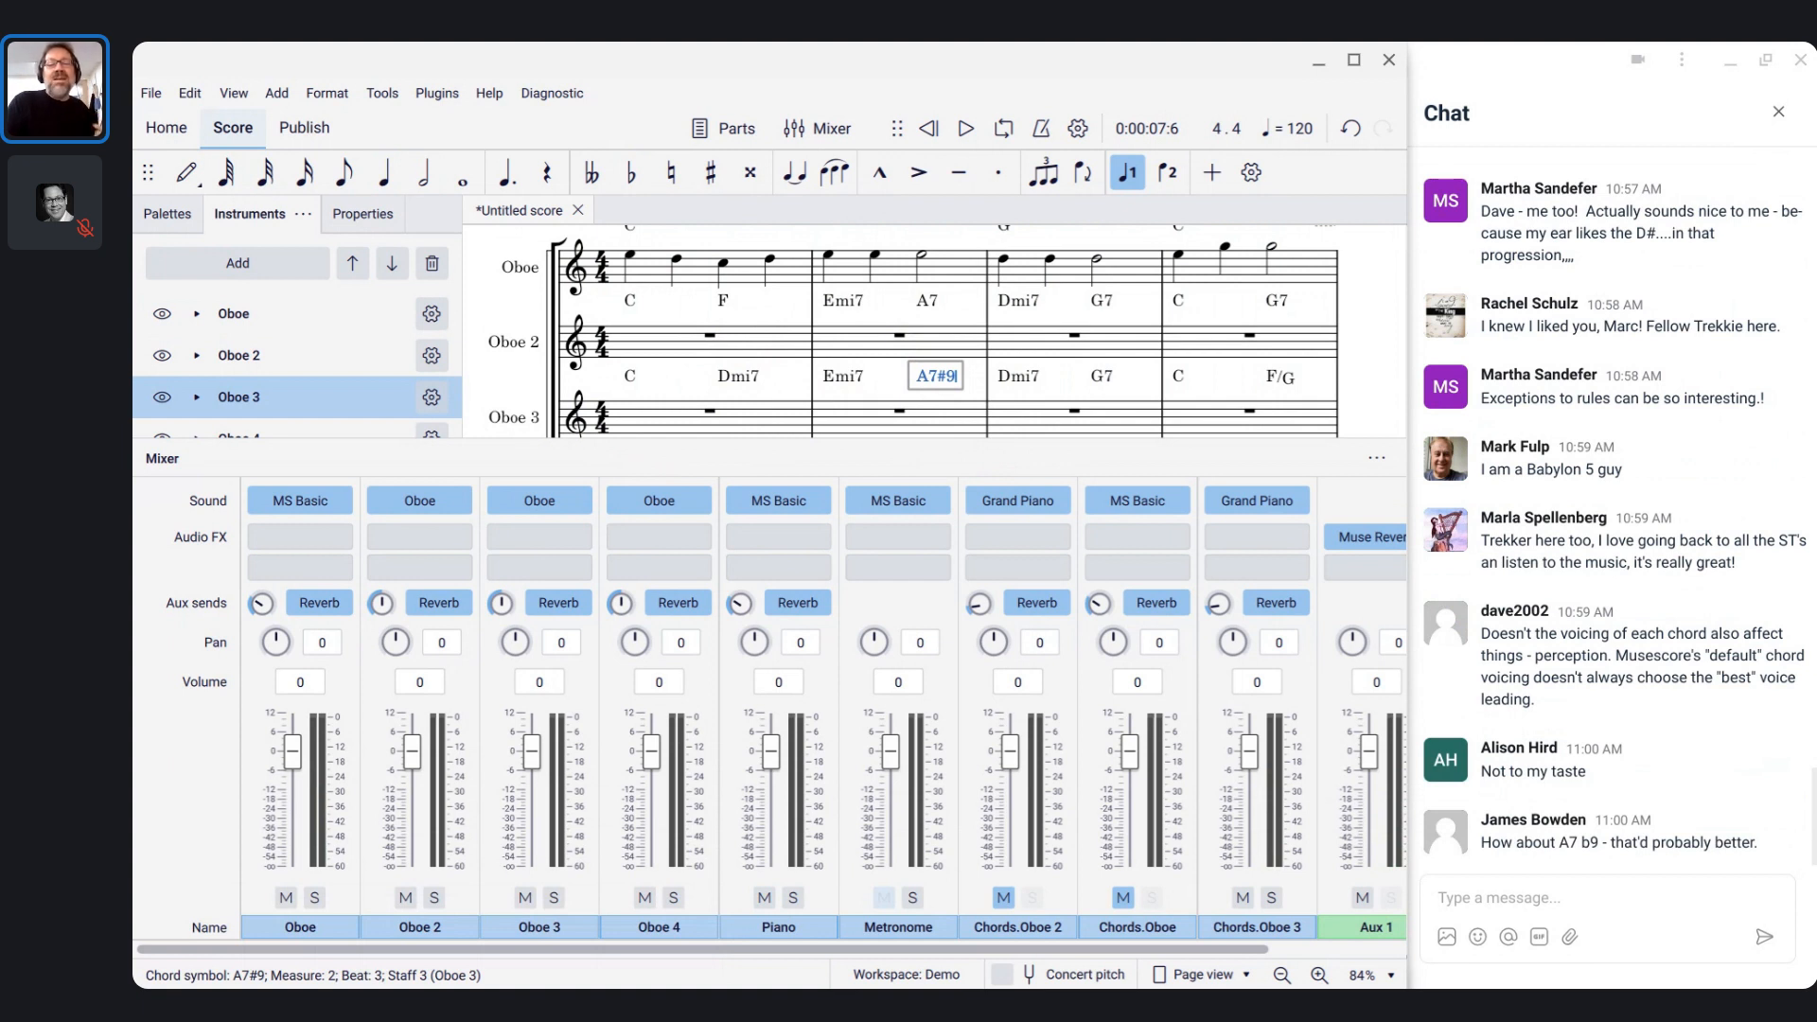
{"action": "key", "text": "BackSpace"}
{"action": "key", "text": "BackSpace"}
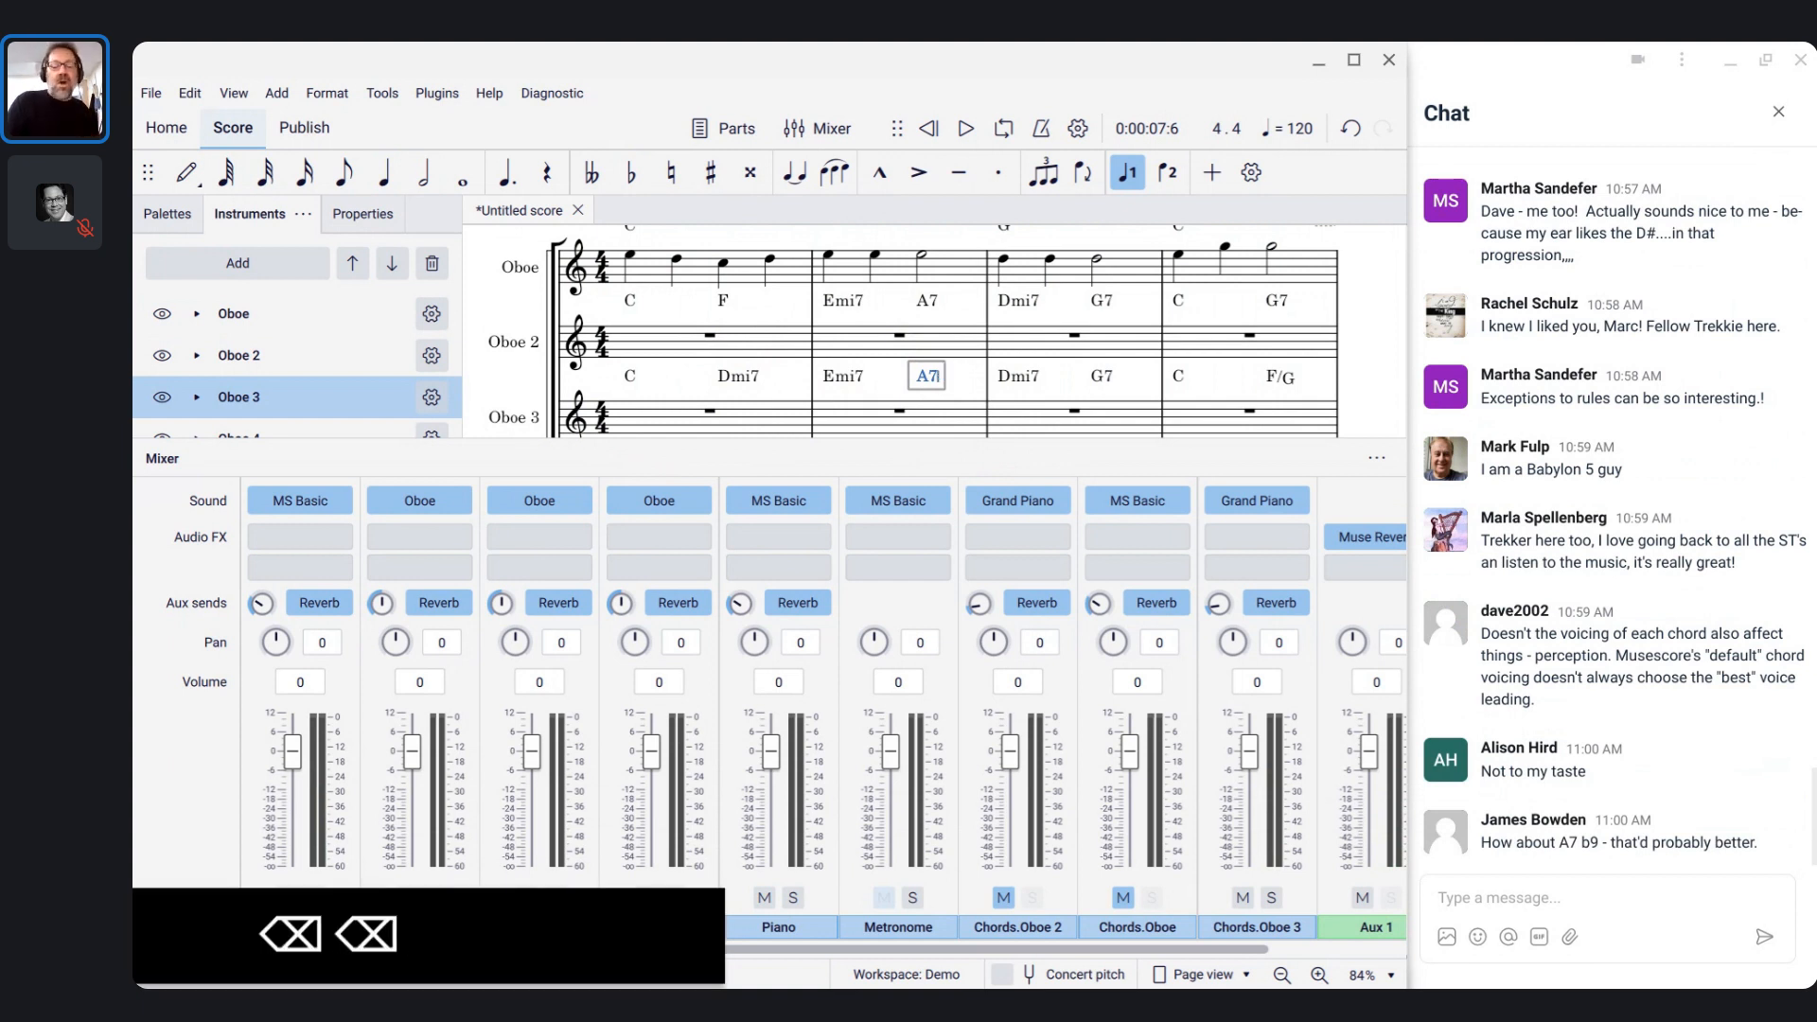
{"action": "type", "text": "b"}
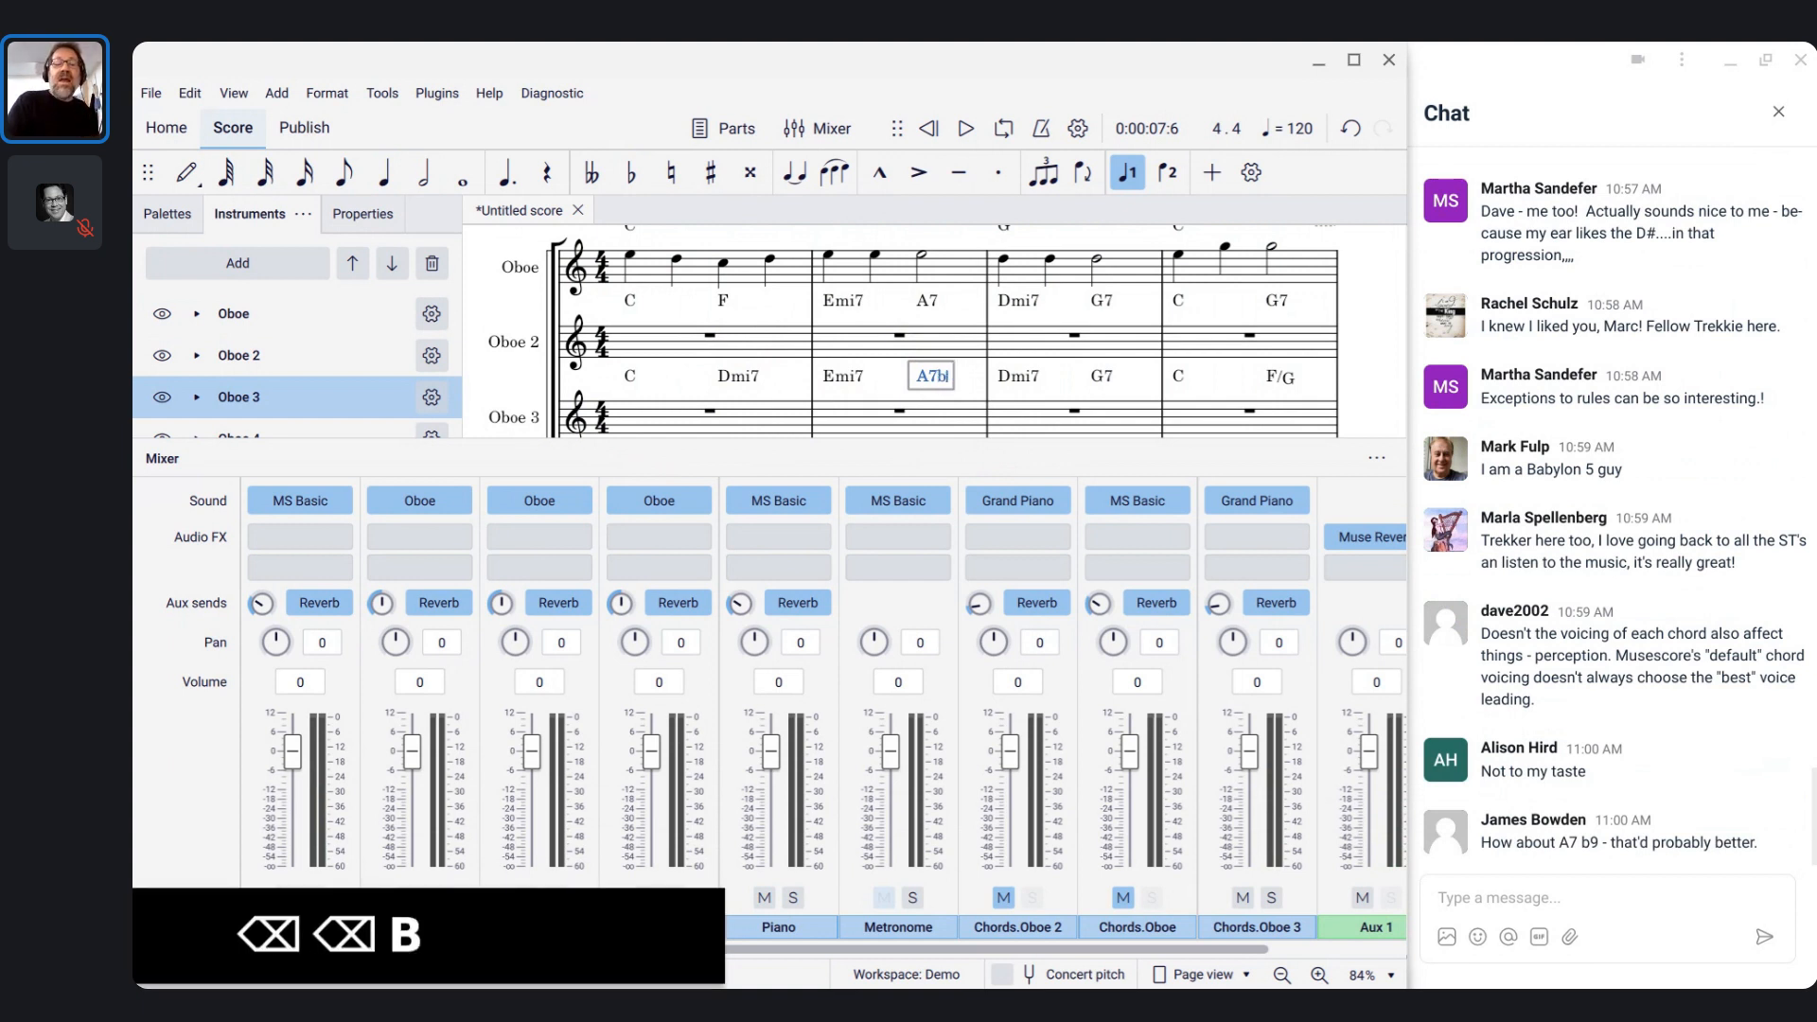
{"action": "type", "text": "9"}
{"action": "key", "text": "Escape"}
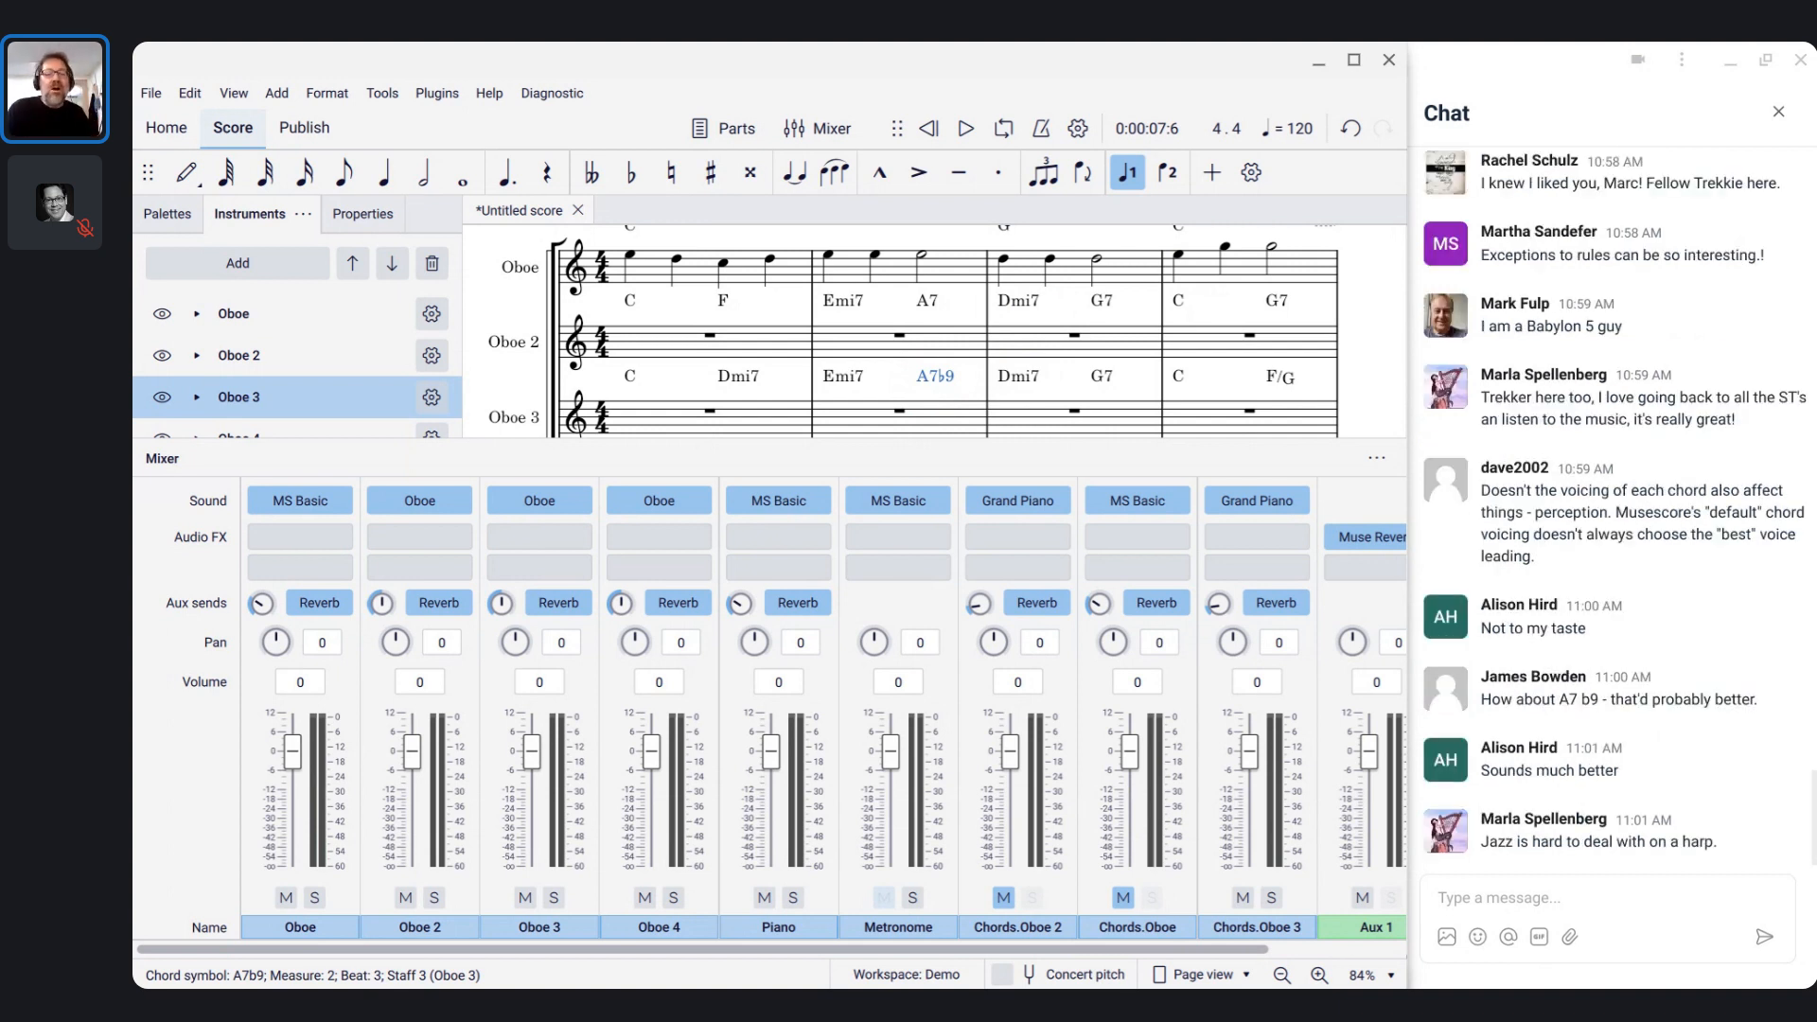
- Play the score from its beginning with the A7b9 chord on Oboe 3 and stop at the start of measure 2
{"action": "left_click", "coordinate": [599, 412]}
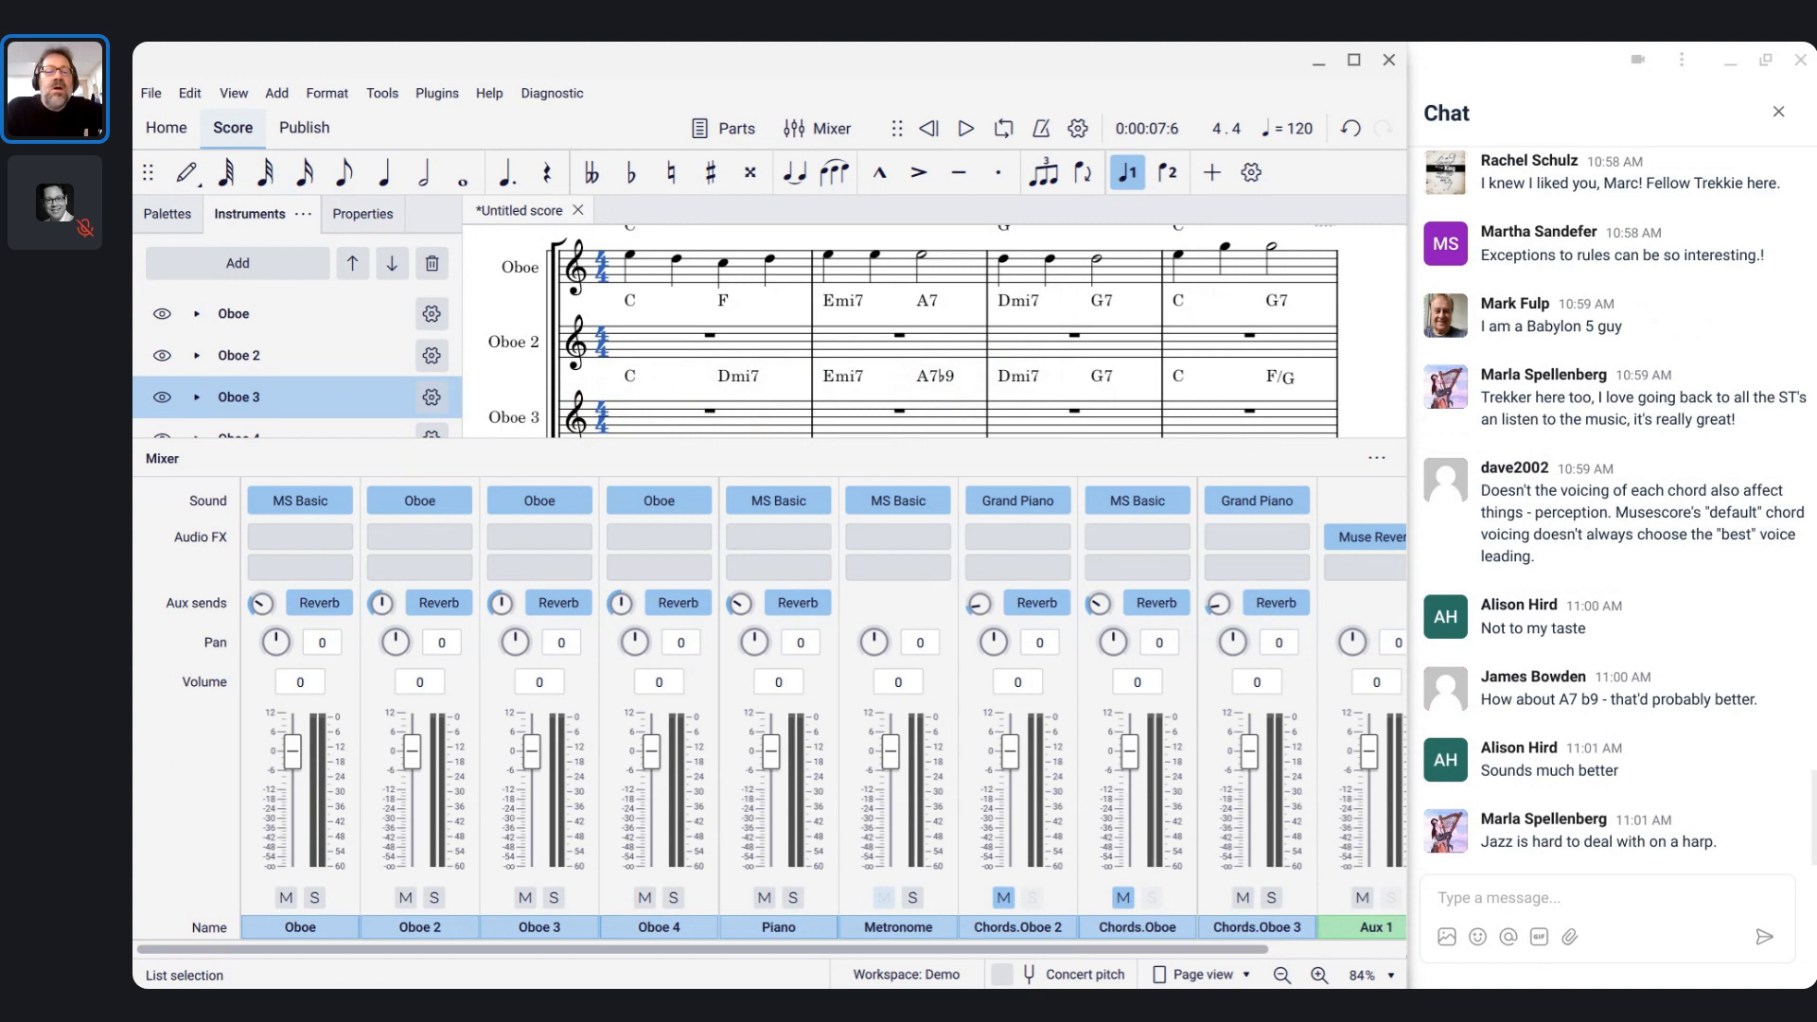
{"action": "left_click", "coordinate": [576, 416]}
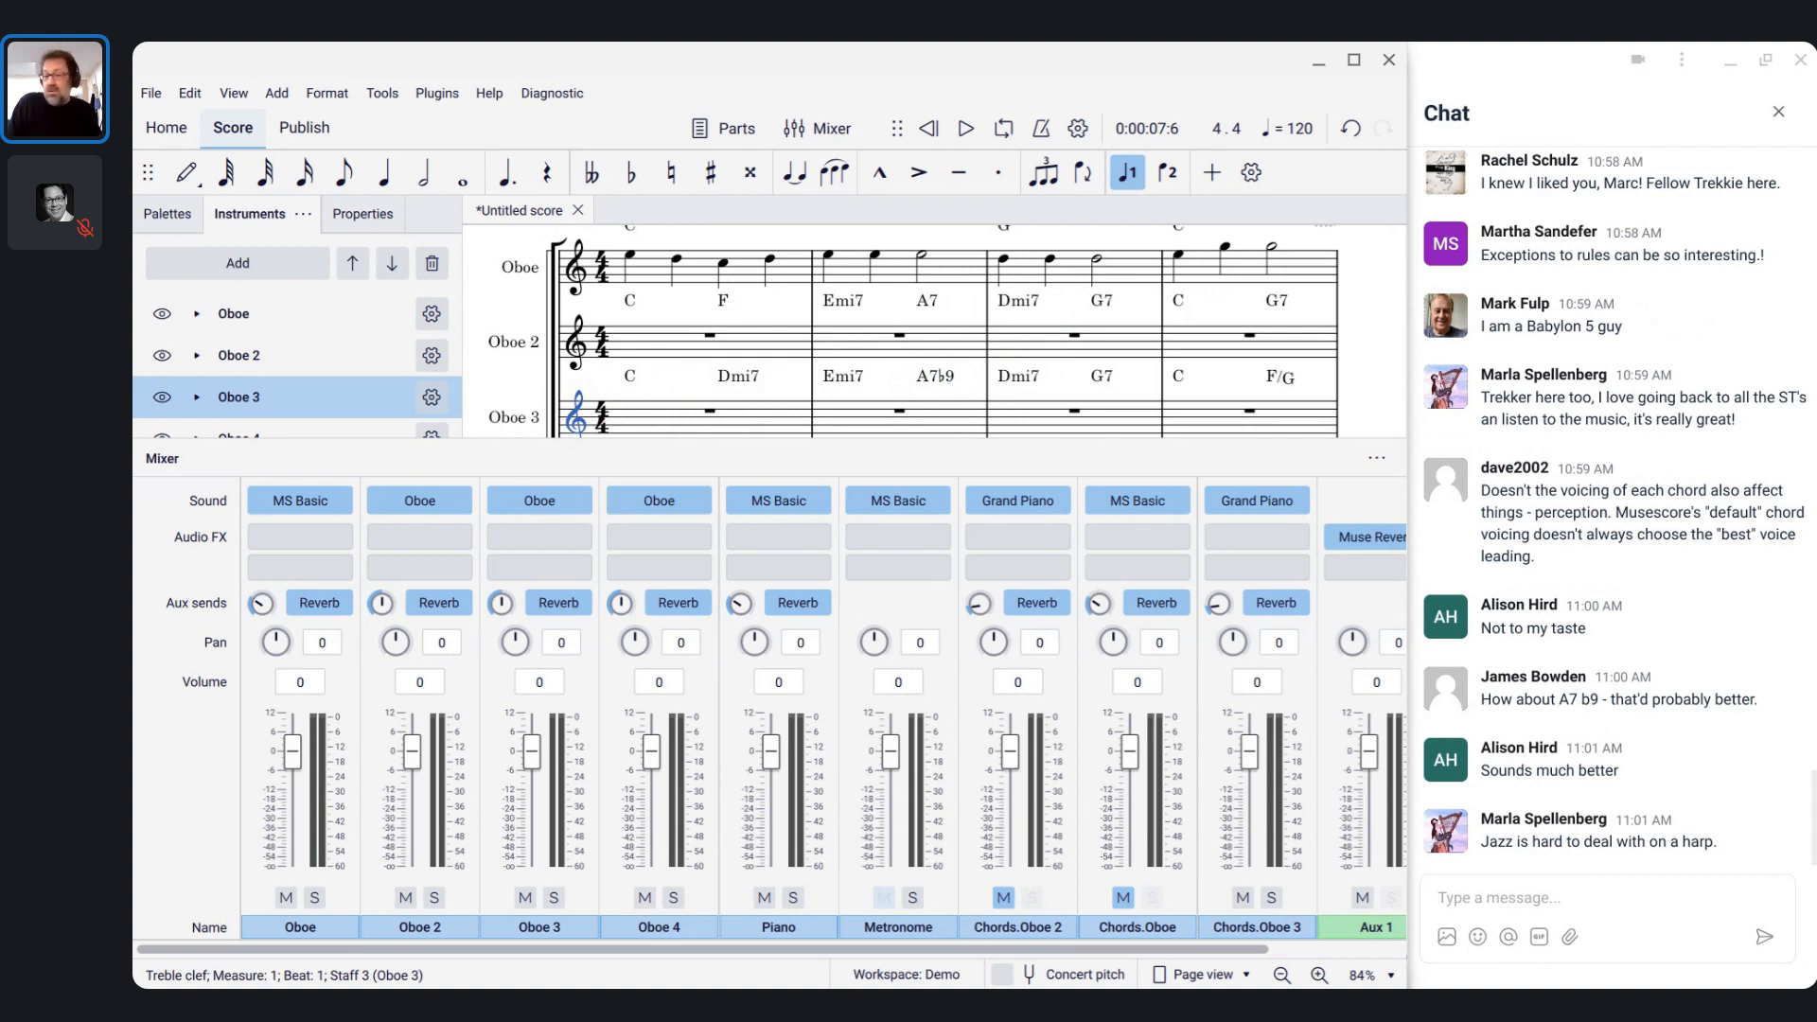
{"action": "left_click", "coordinate": [584, 428]}
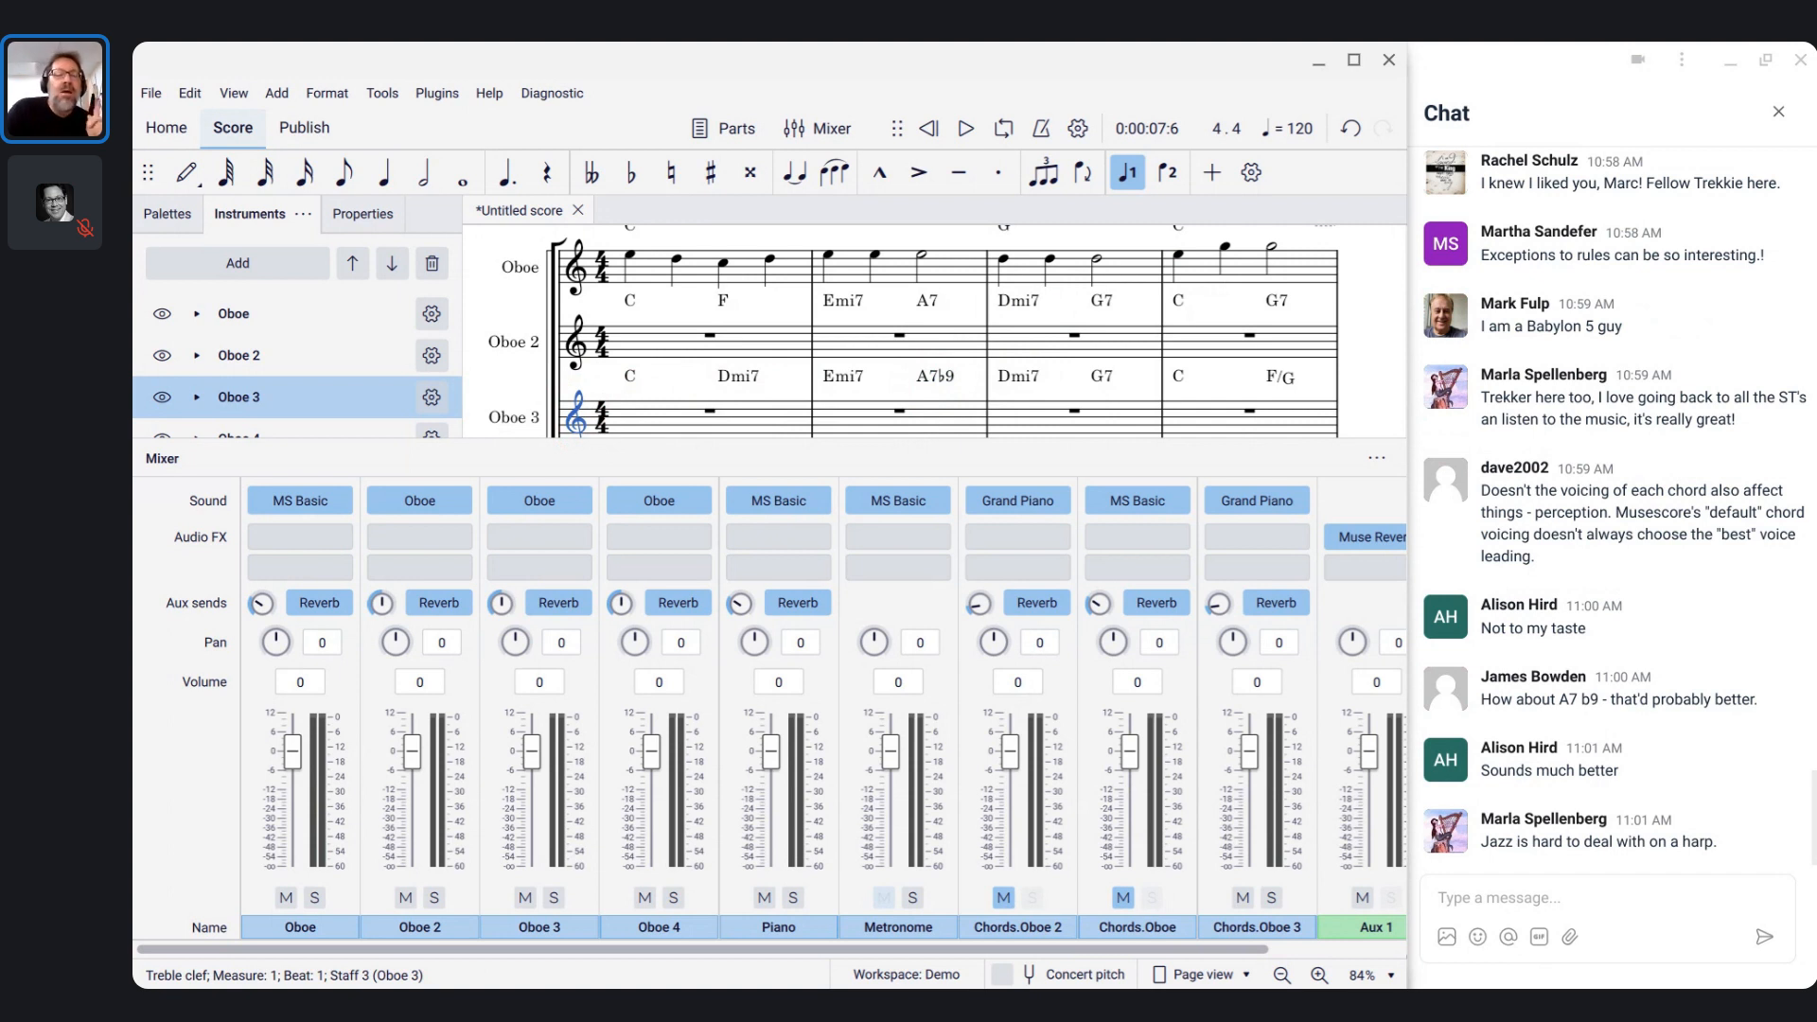
{"action": "left_click", "coordinate": [602, 416]}
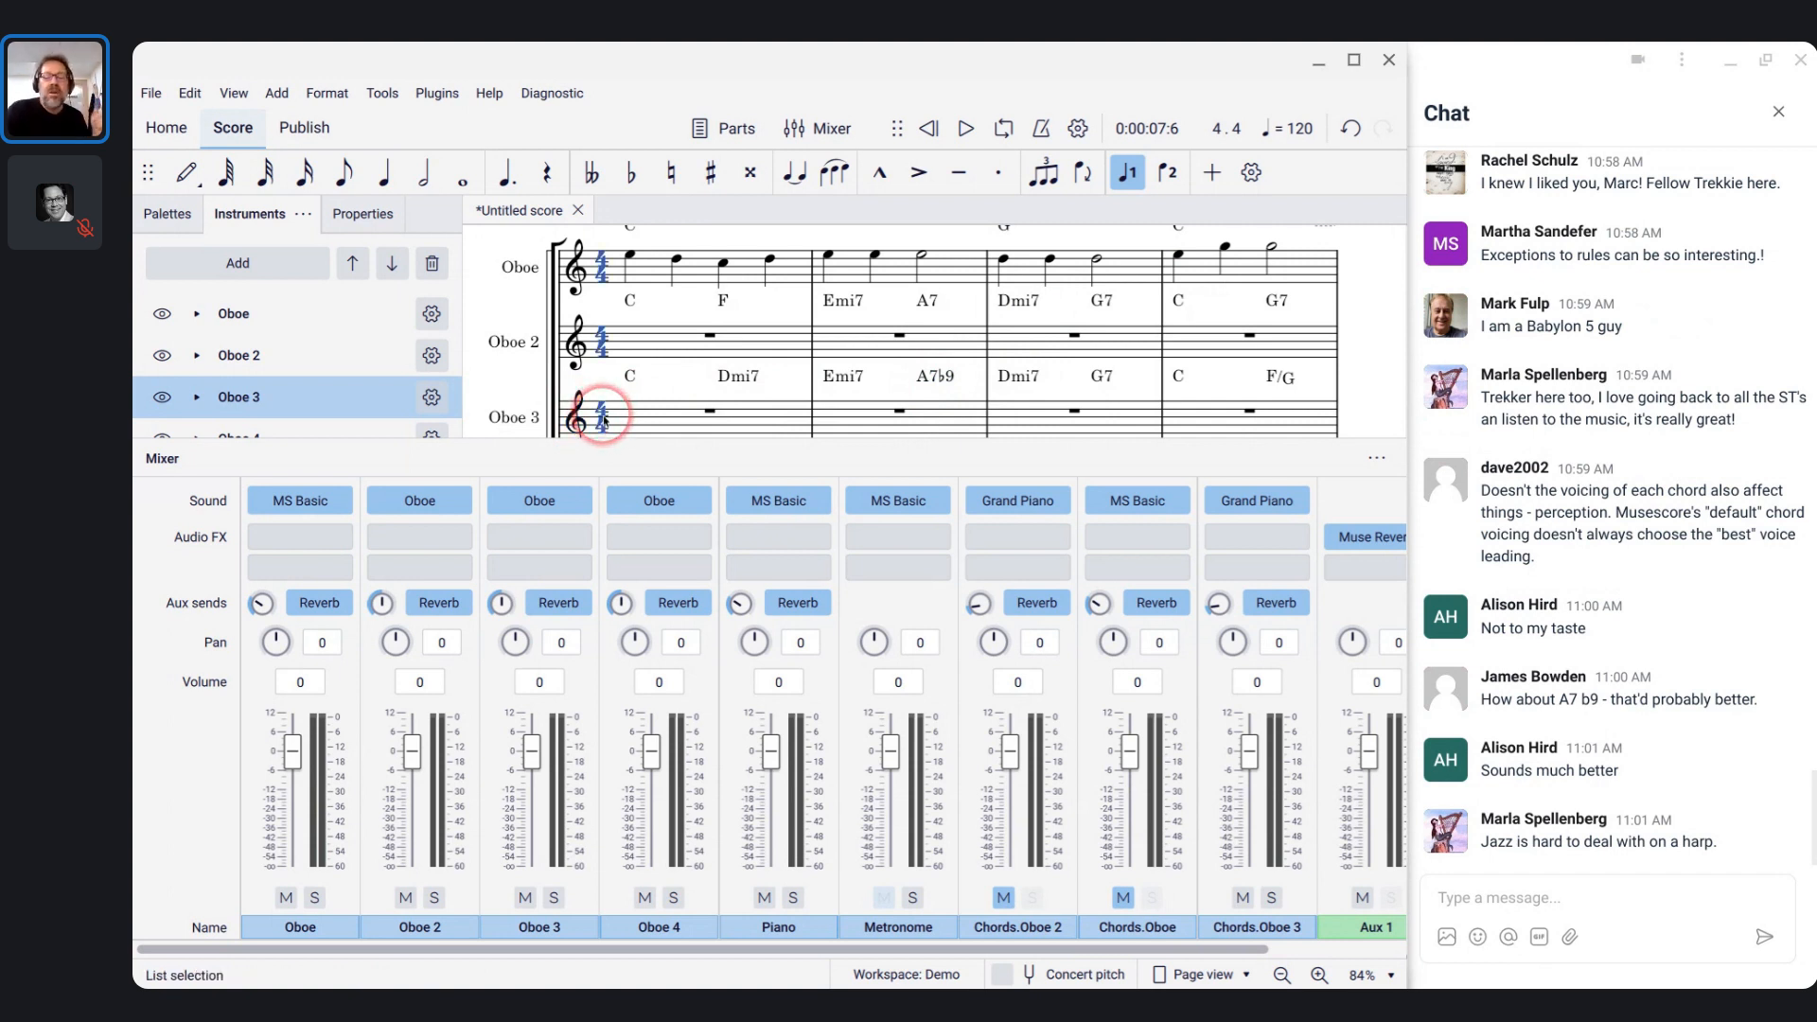
{"action": "key", "text": "space"}
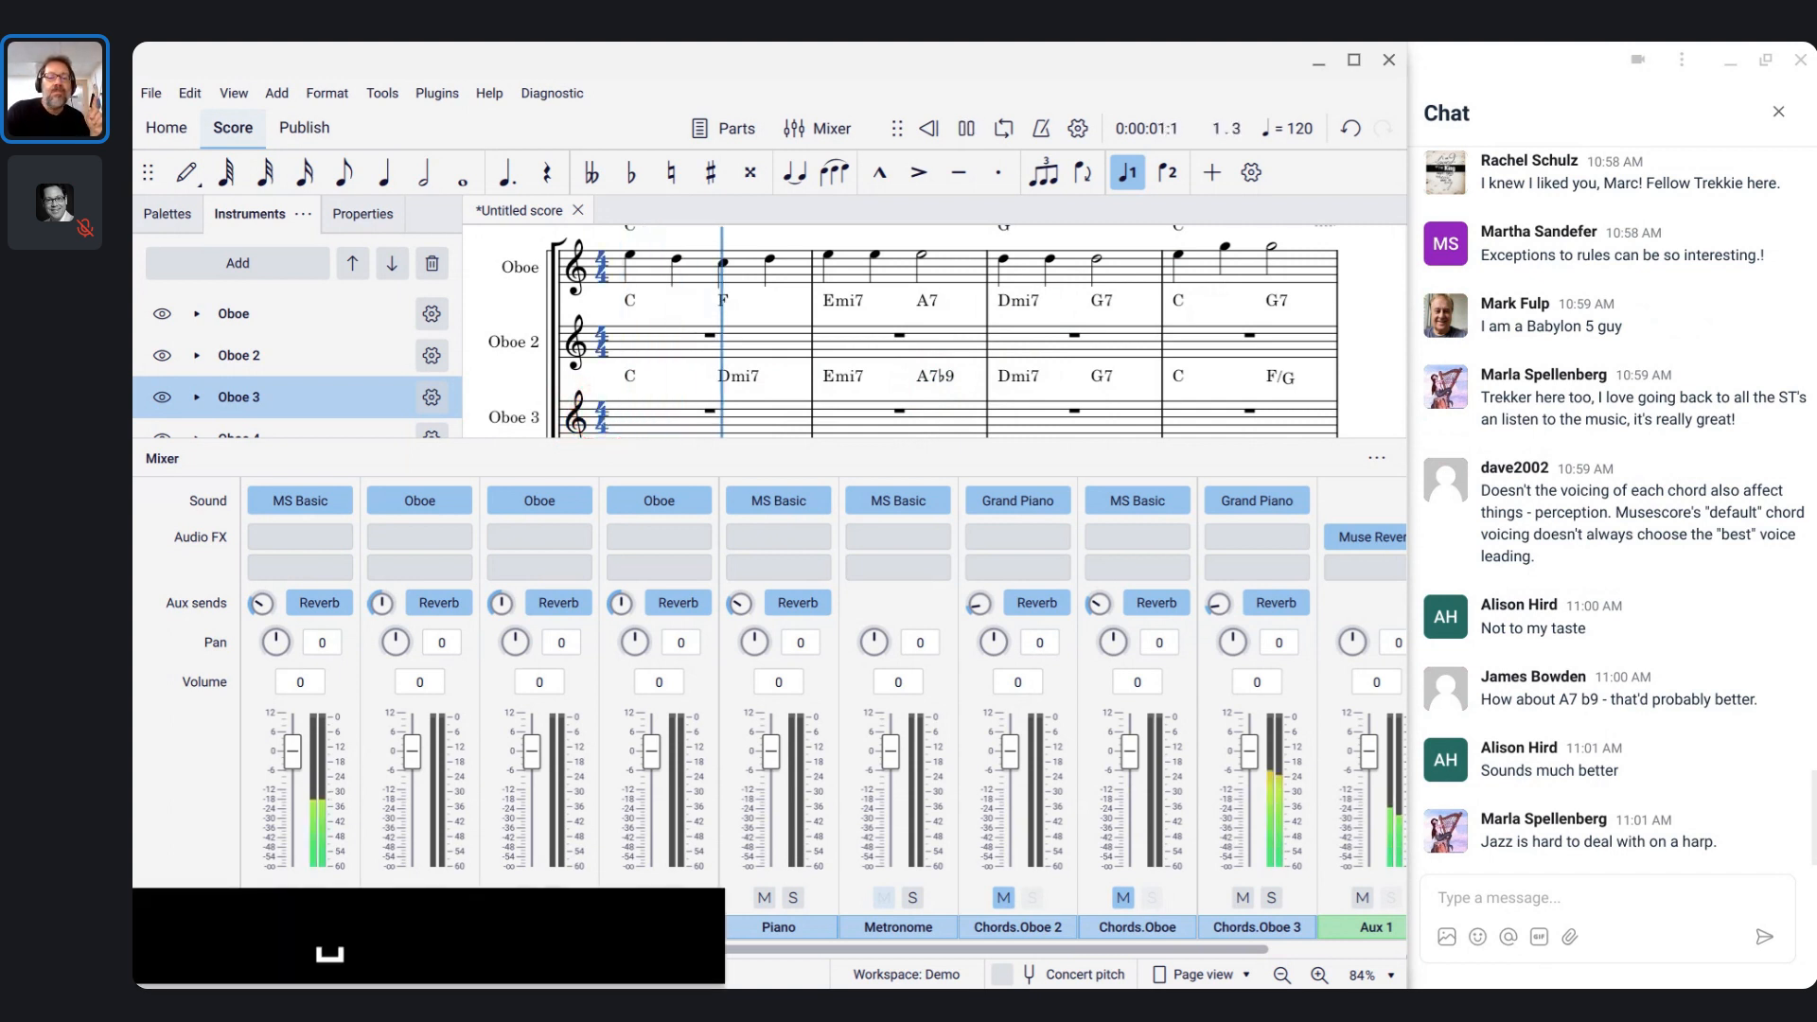
{"action": "key", "text": "space"}
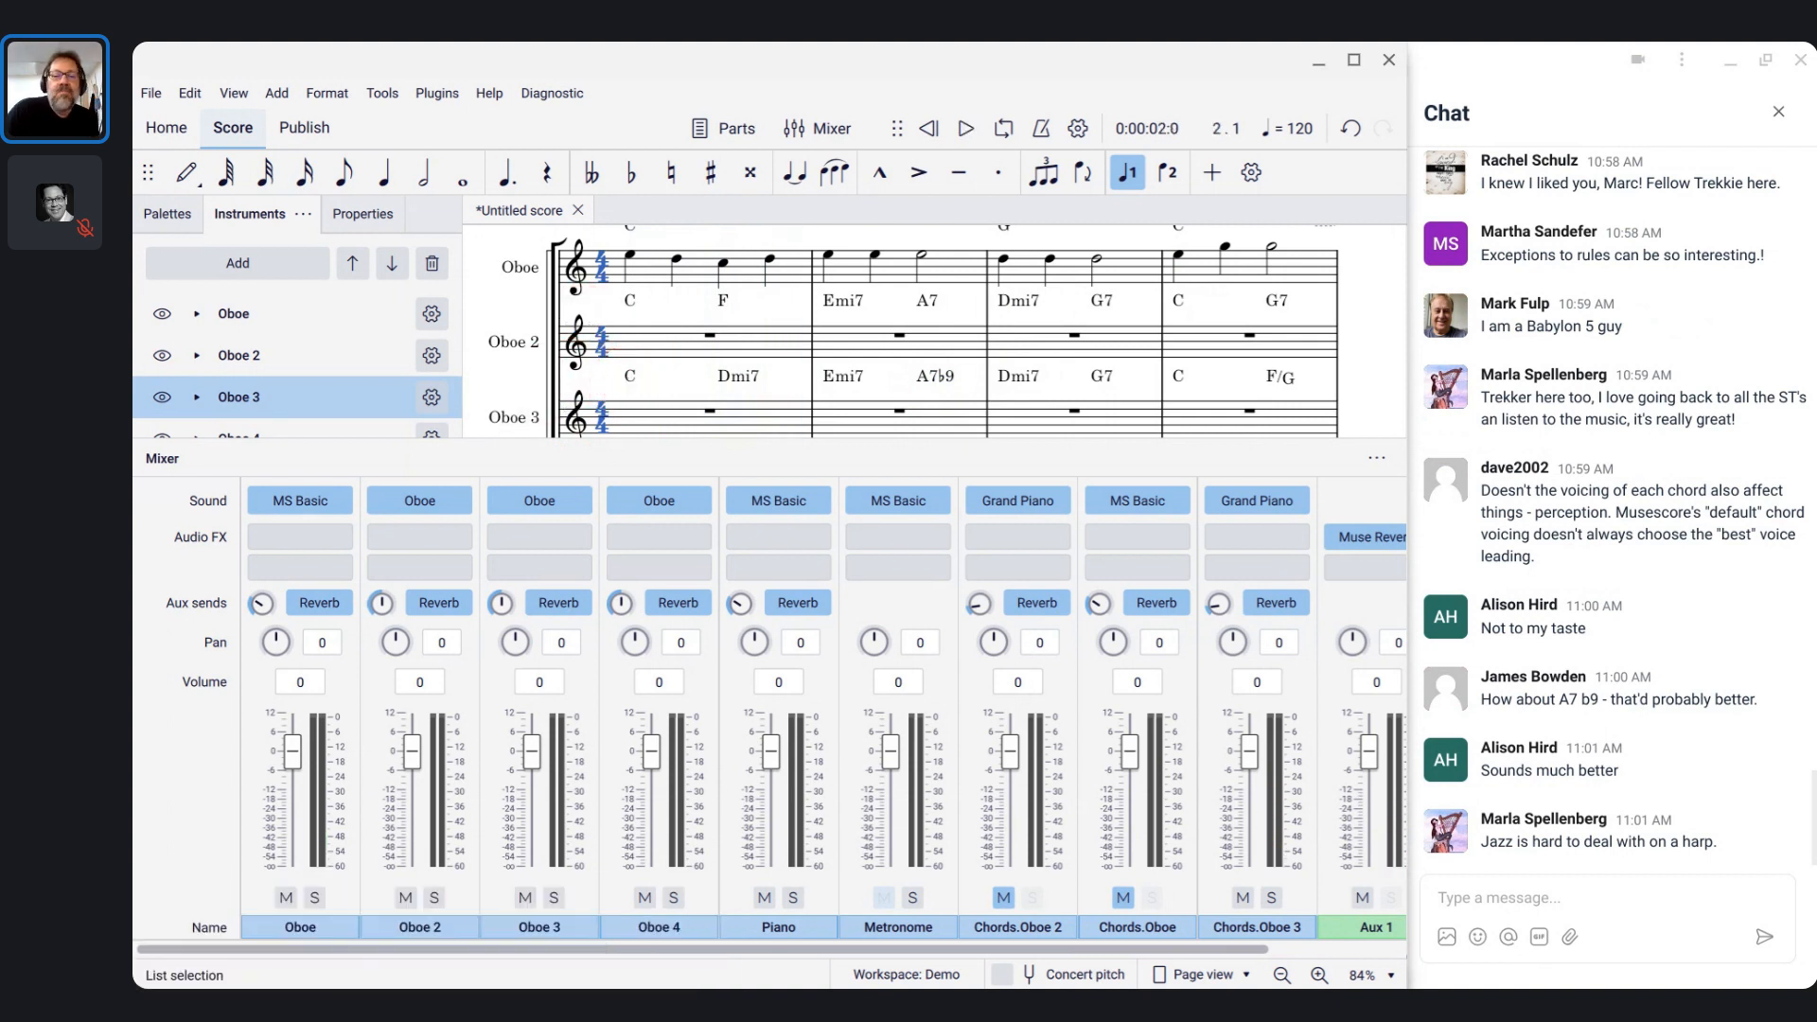
- Restart playback from the Oboe 3 treble clef in measure 1 and stop it within the first measure
{"action": "left_click", "coordinate": [800, 470]}
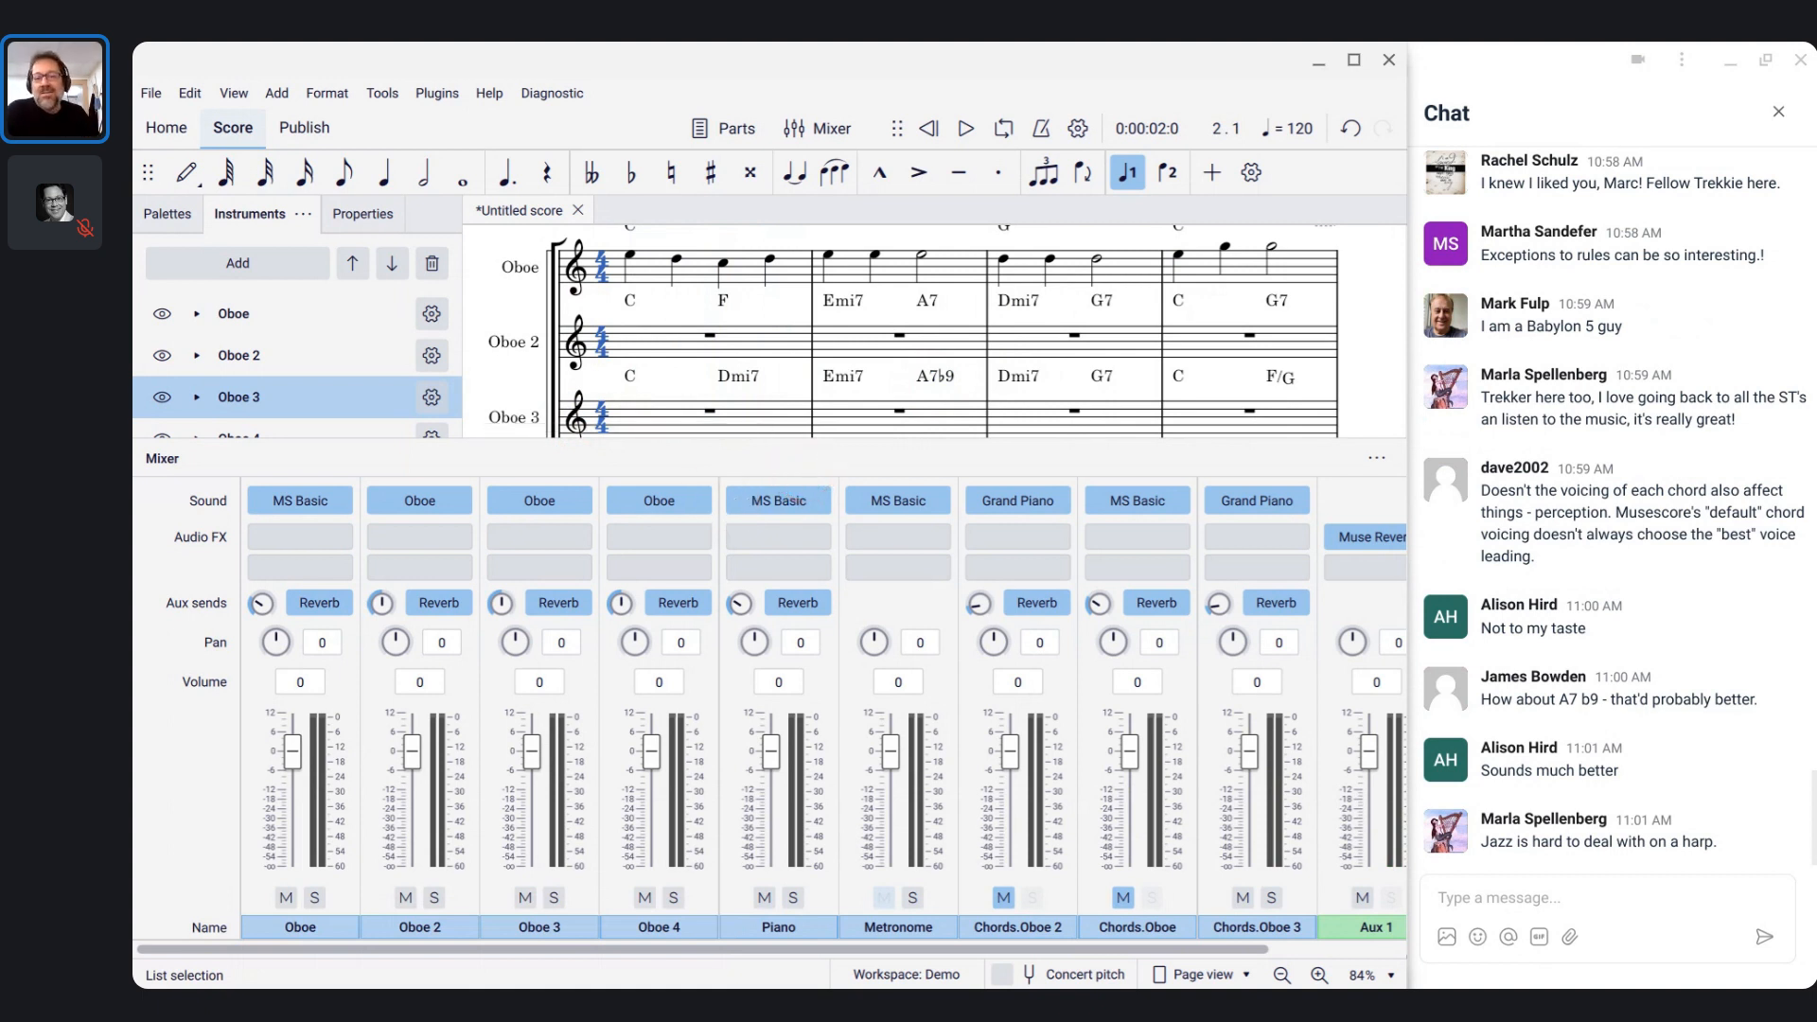
{"action": "left_click", "coordinate": [657, 458]}
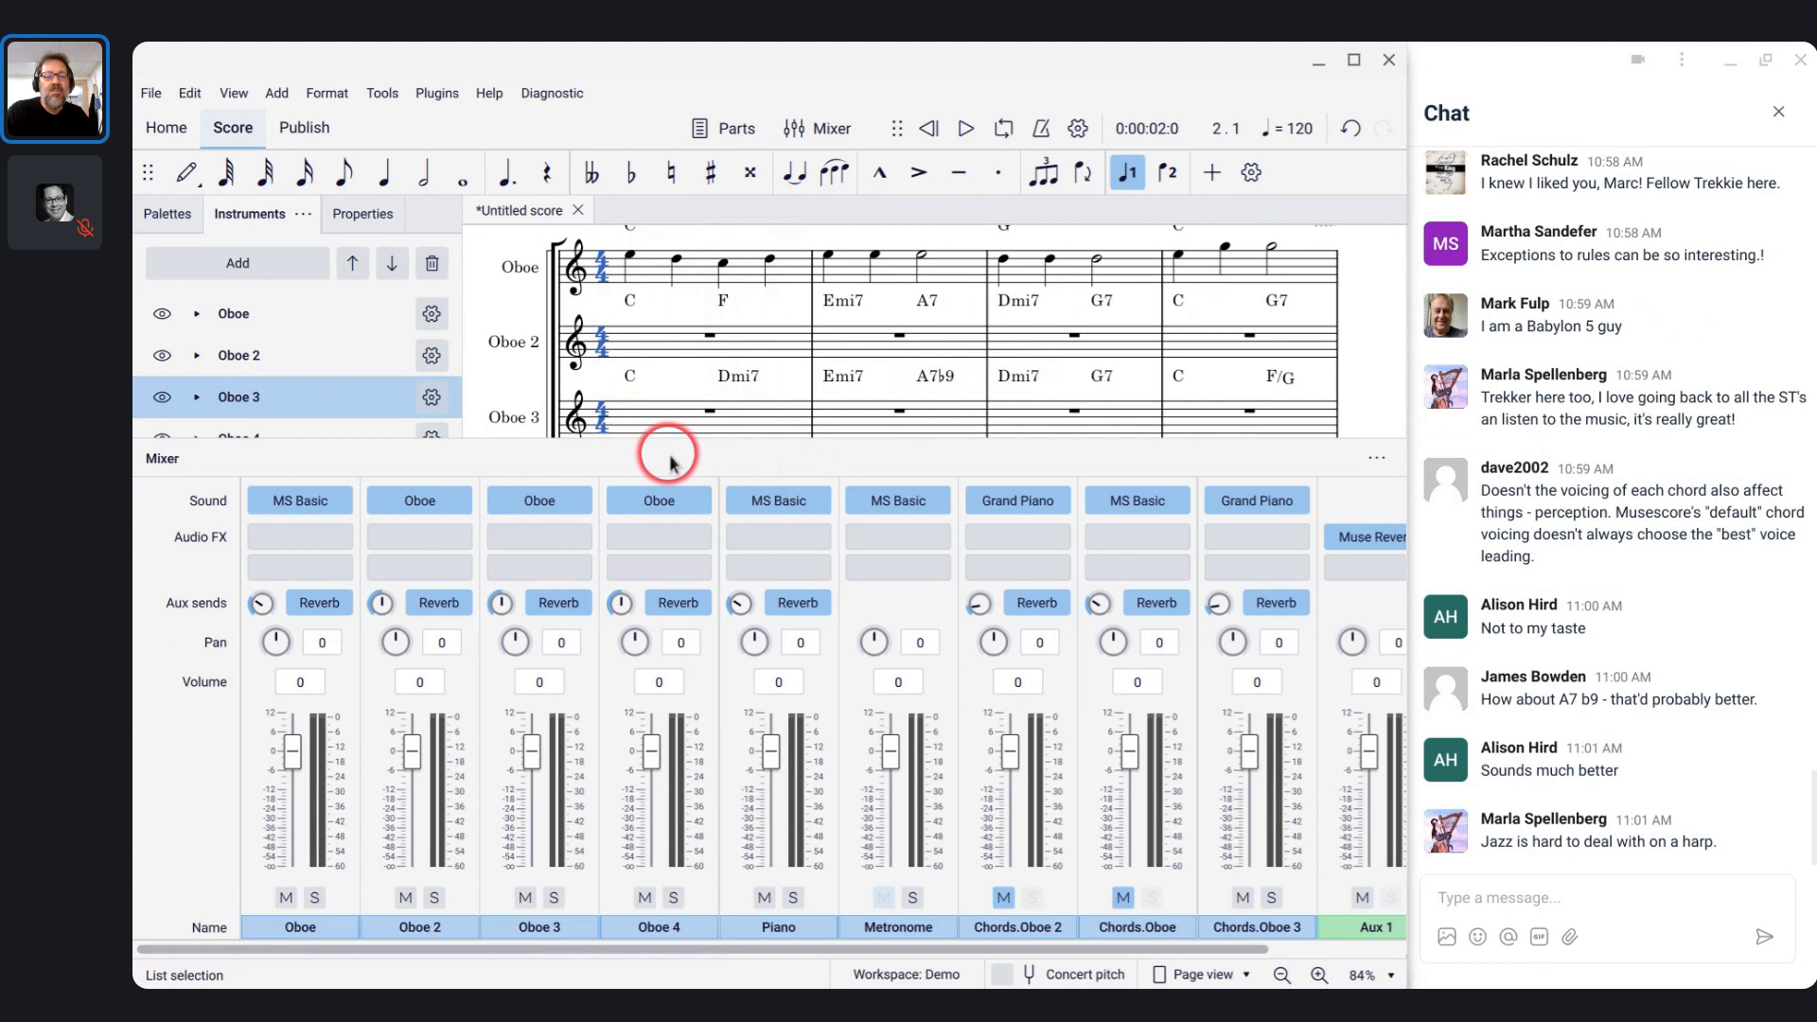
{"action": "left_click", "coordinate": [676, 424]}
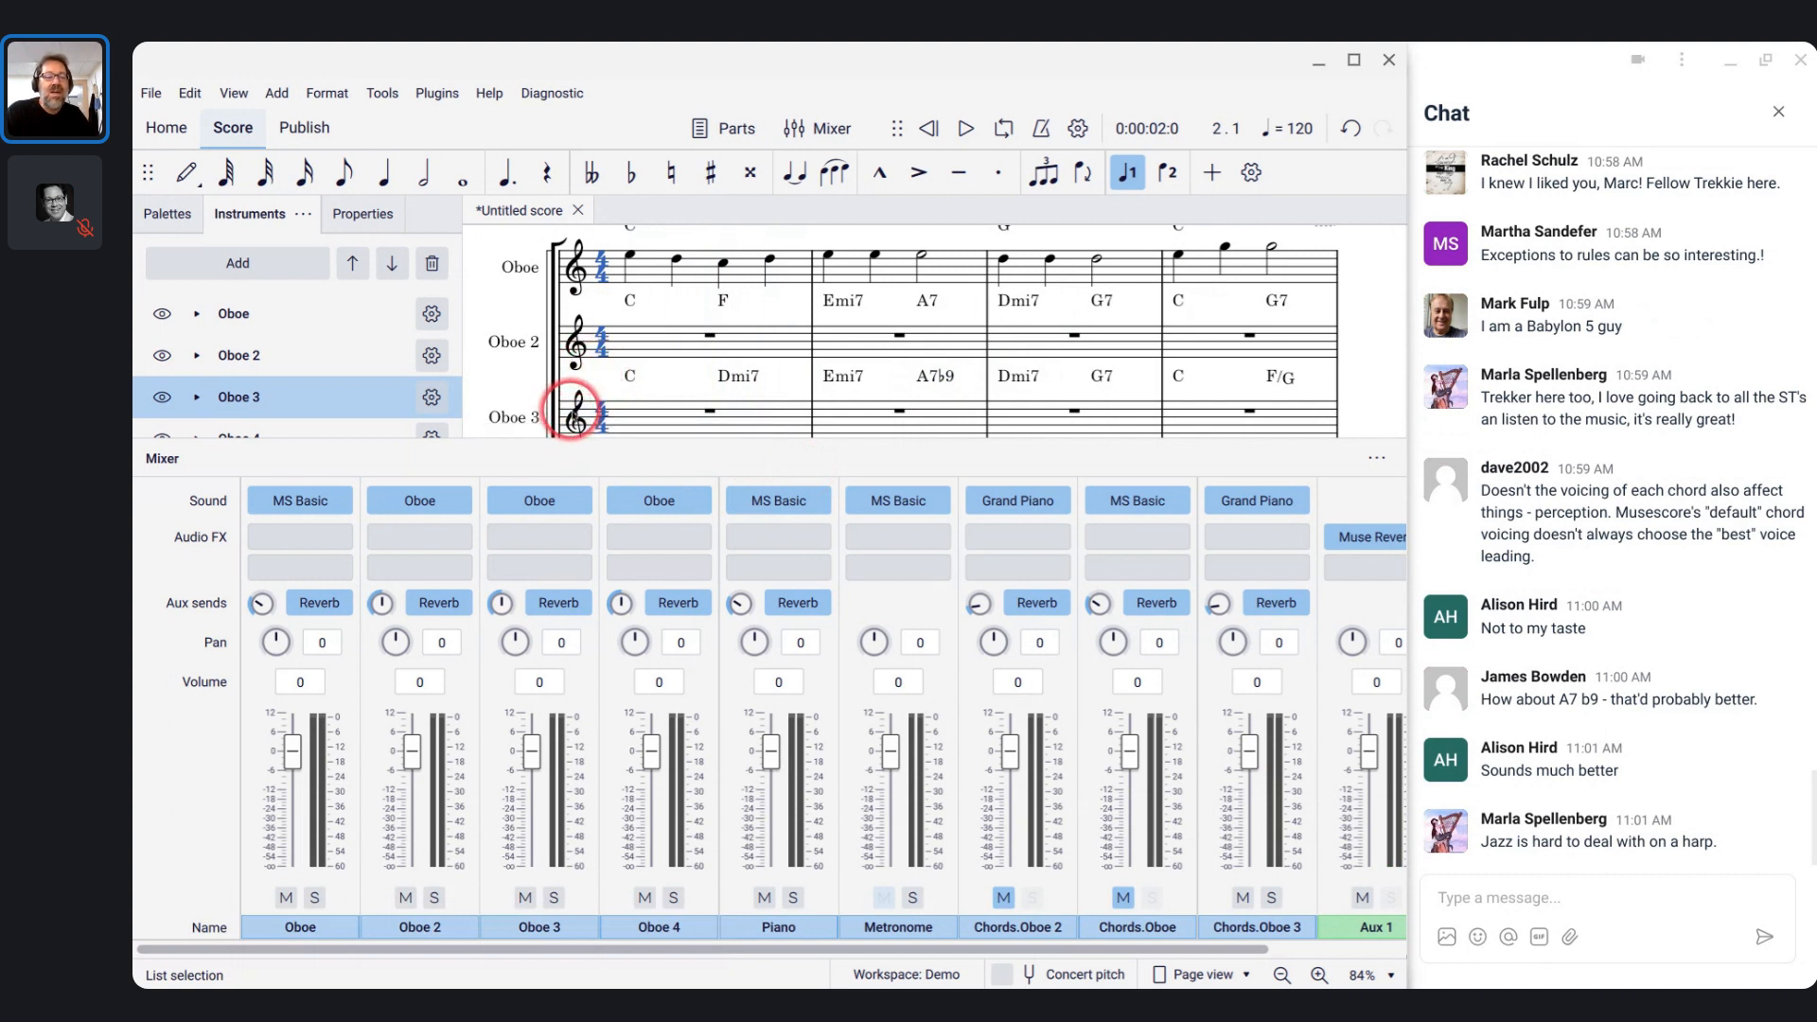
{"action": "left_click", "coordinate": [573, 418]}
{"action": "scroll", "coordinate": [573, 416], "scroll_direction": "down", "scroll_amount": 1}
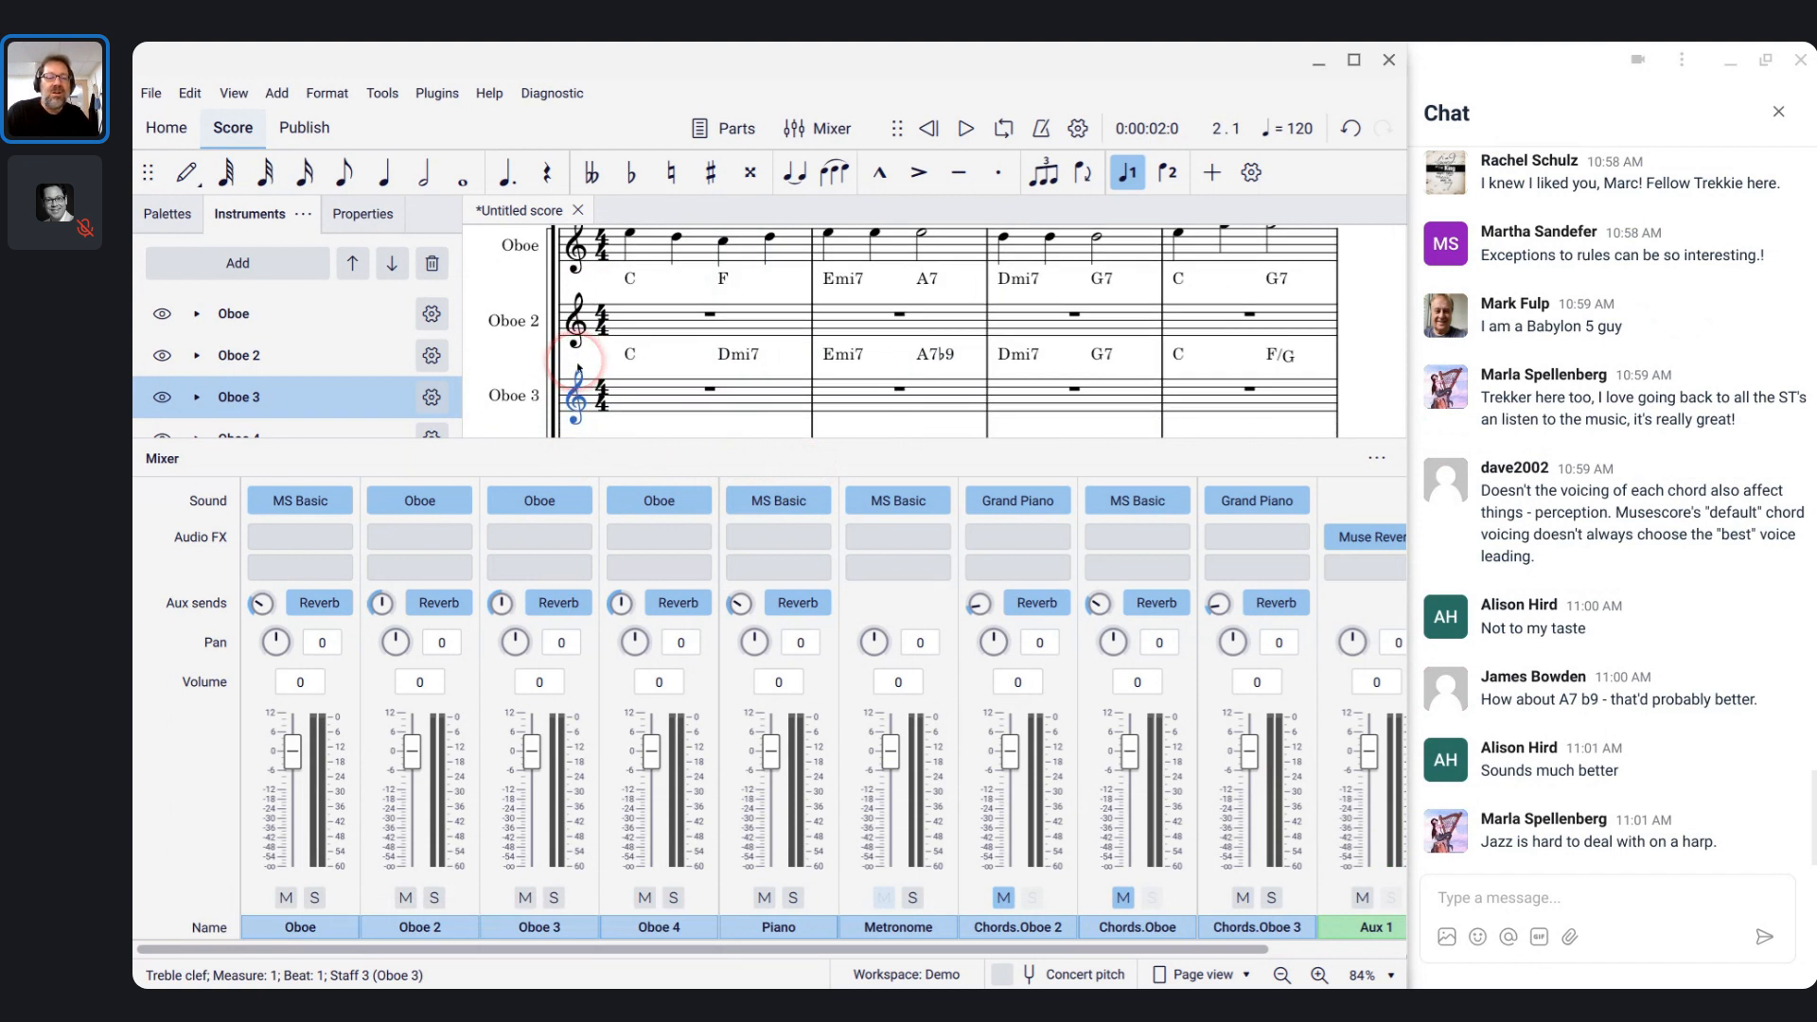
{"action": "key", "text": "space"}
{"action": "key", "text": "space"}
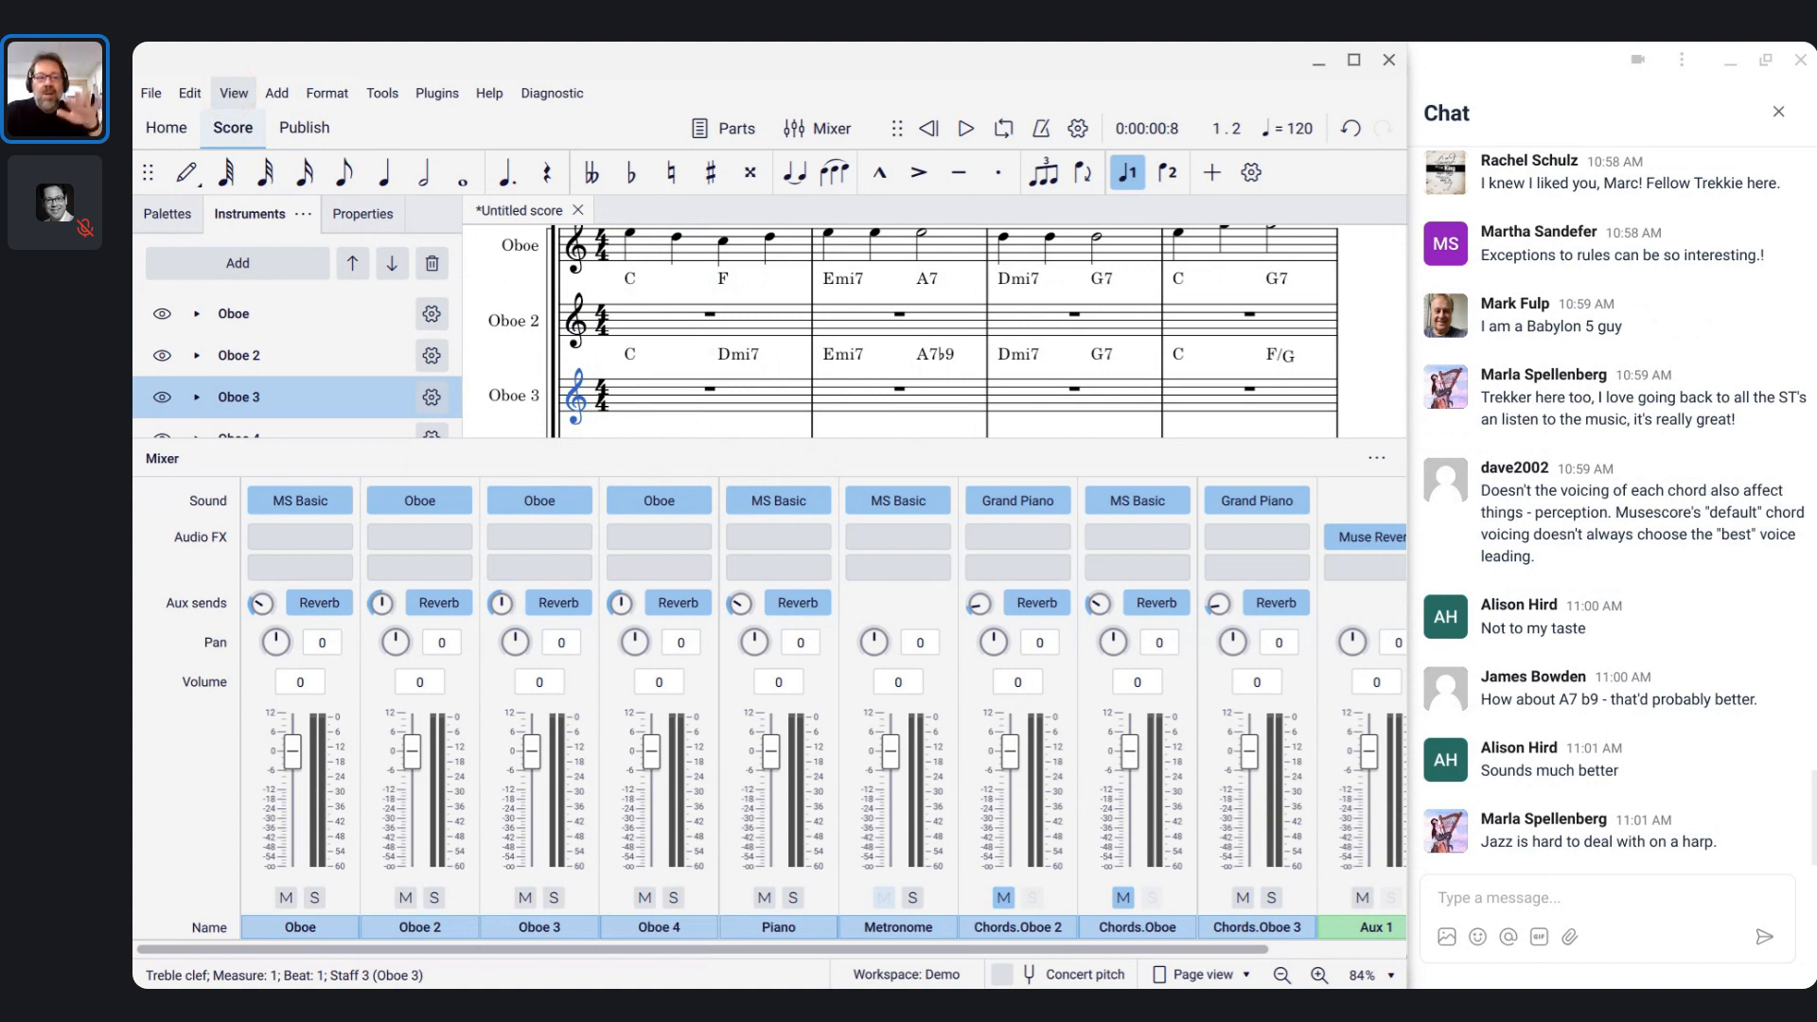
- Activate the MuseScore Basic playback profile for the score in the playback setup
{"action": "left_click", "coordinate": [233, 93]}
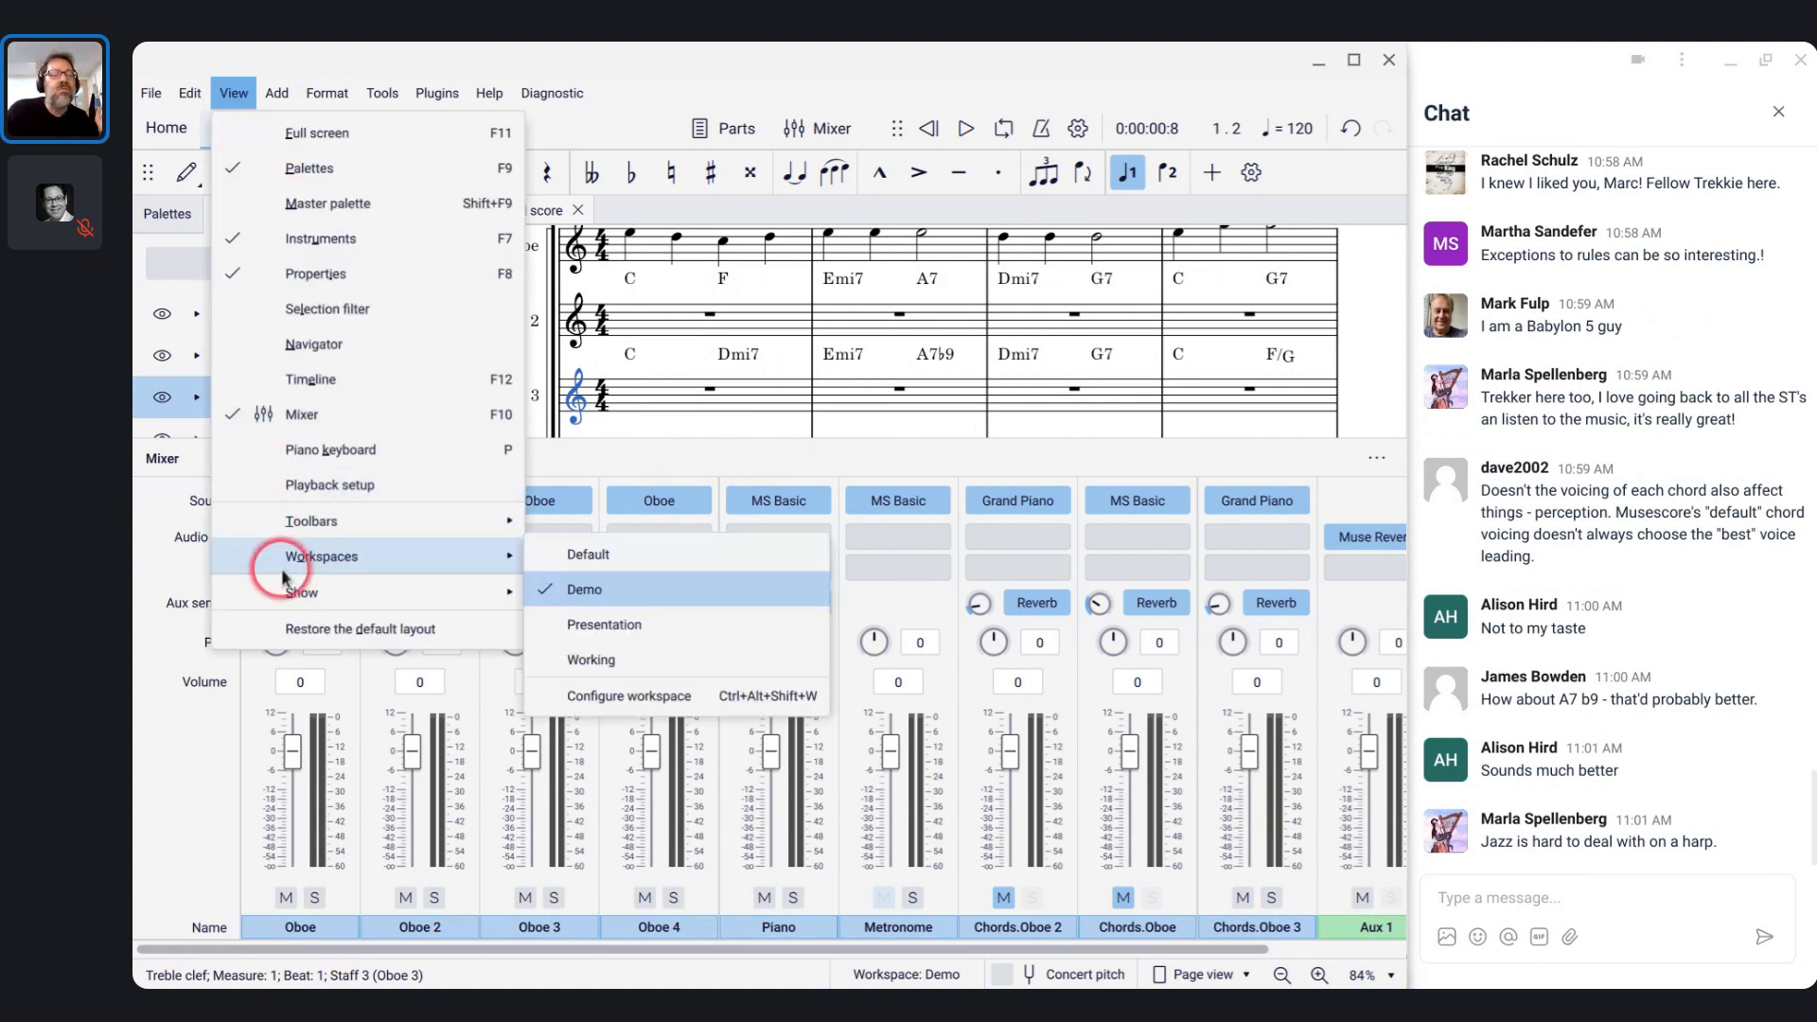
{"action": "left_click", "coordinate": [292, 484]}
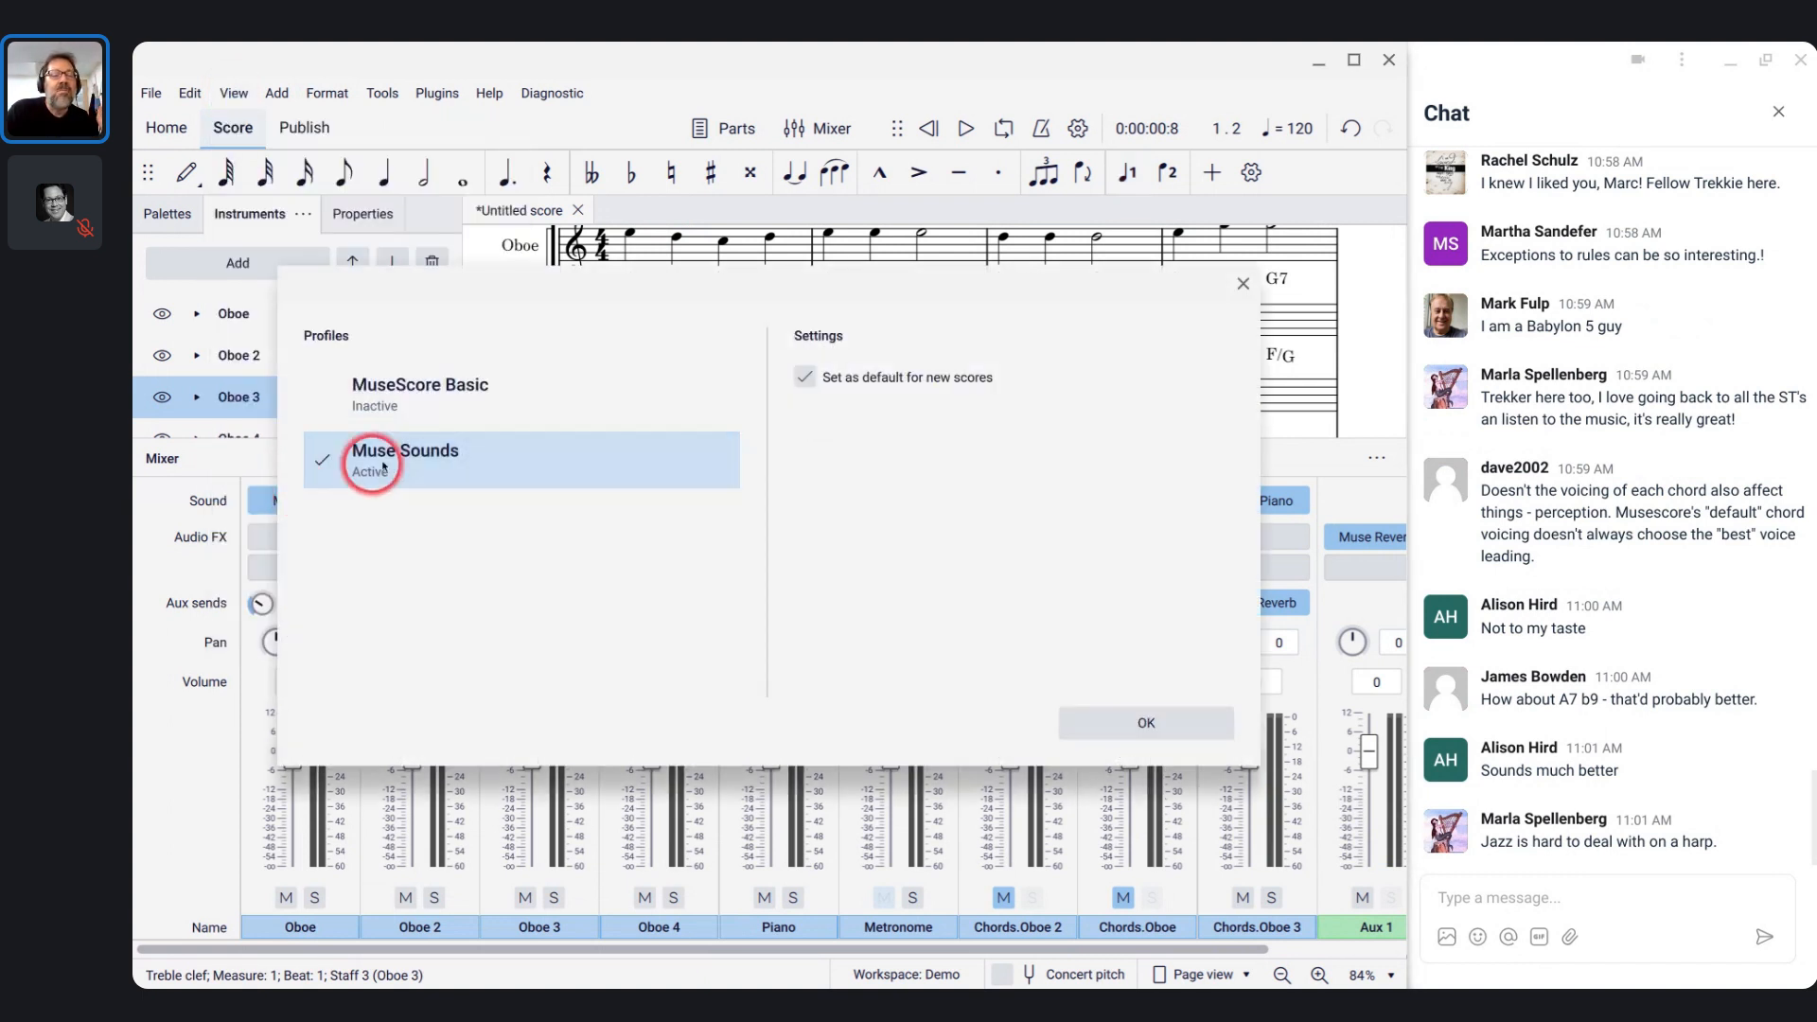
{"action": "left_click", "coordinate": [460, 376]}
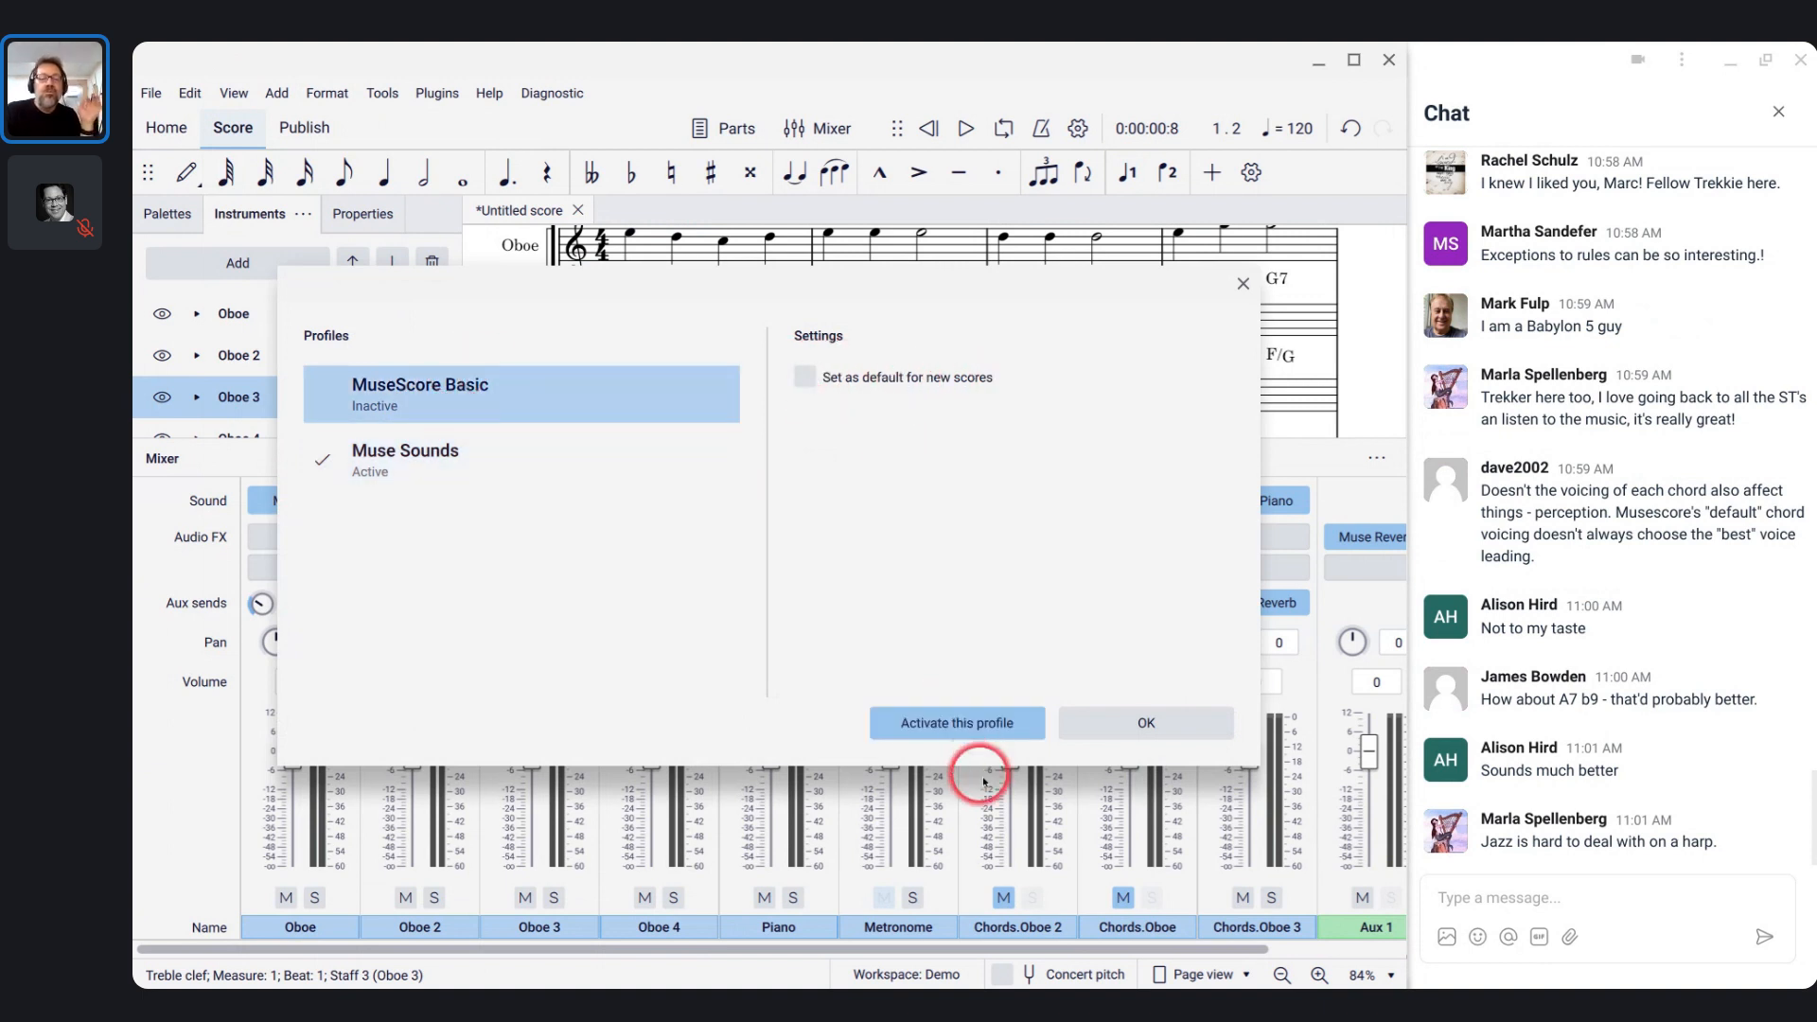
{"action": "left_click", "coordinate": [949, 726]}
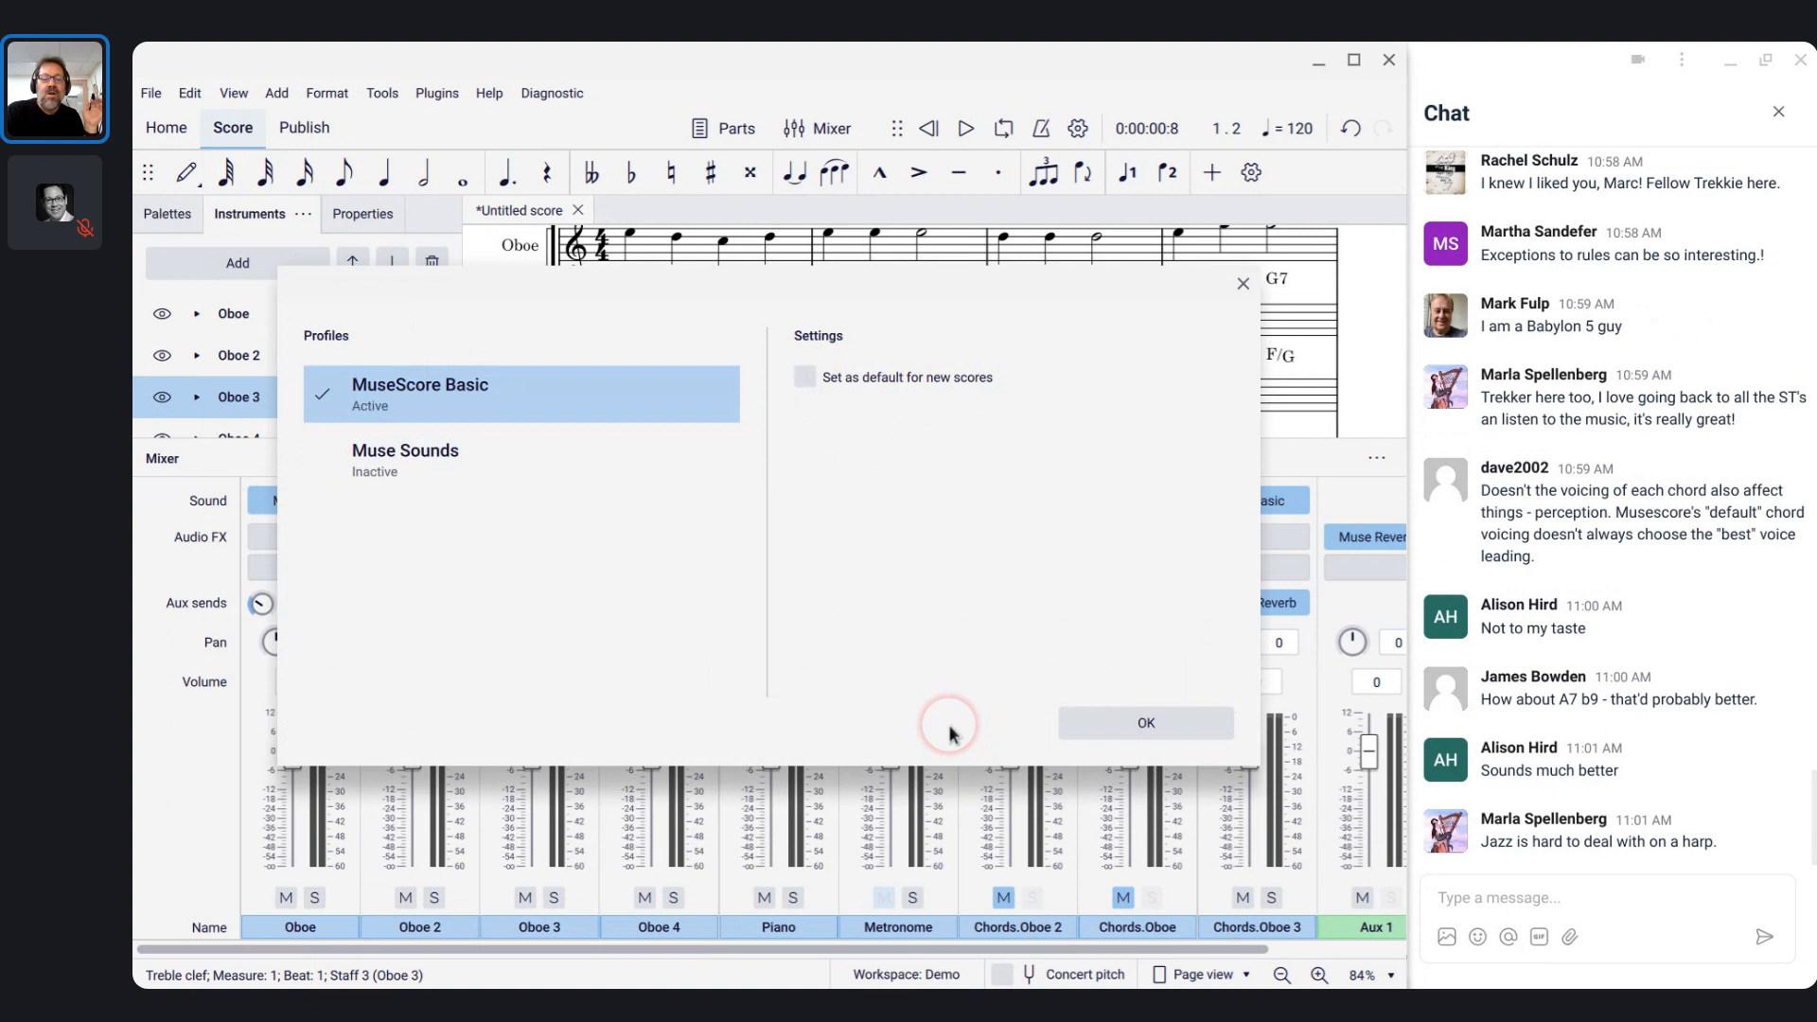
{"action": "left_click", "coordinate": [1119, 731]}
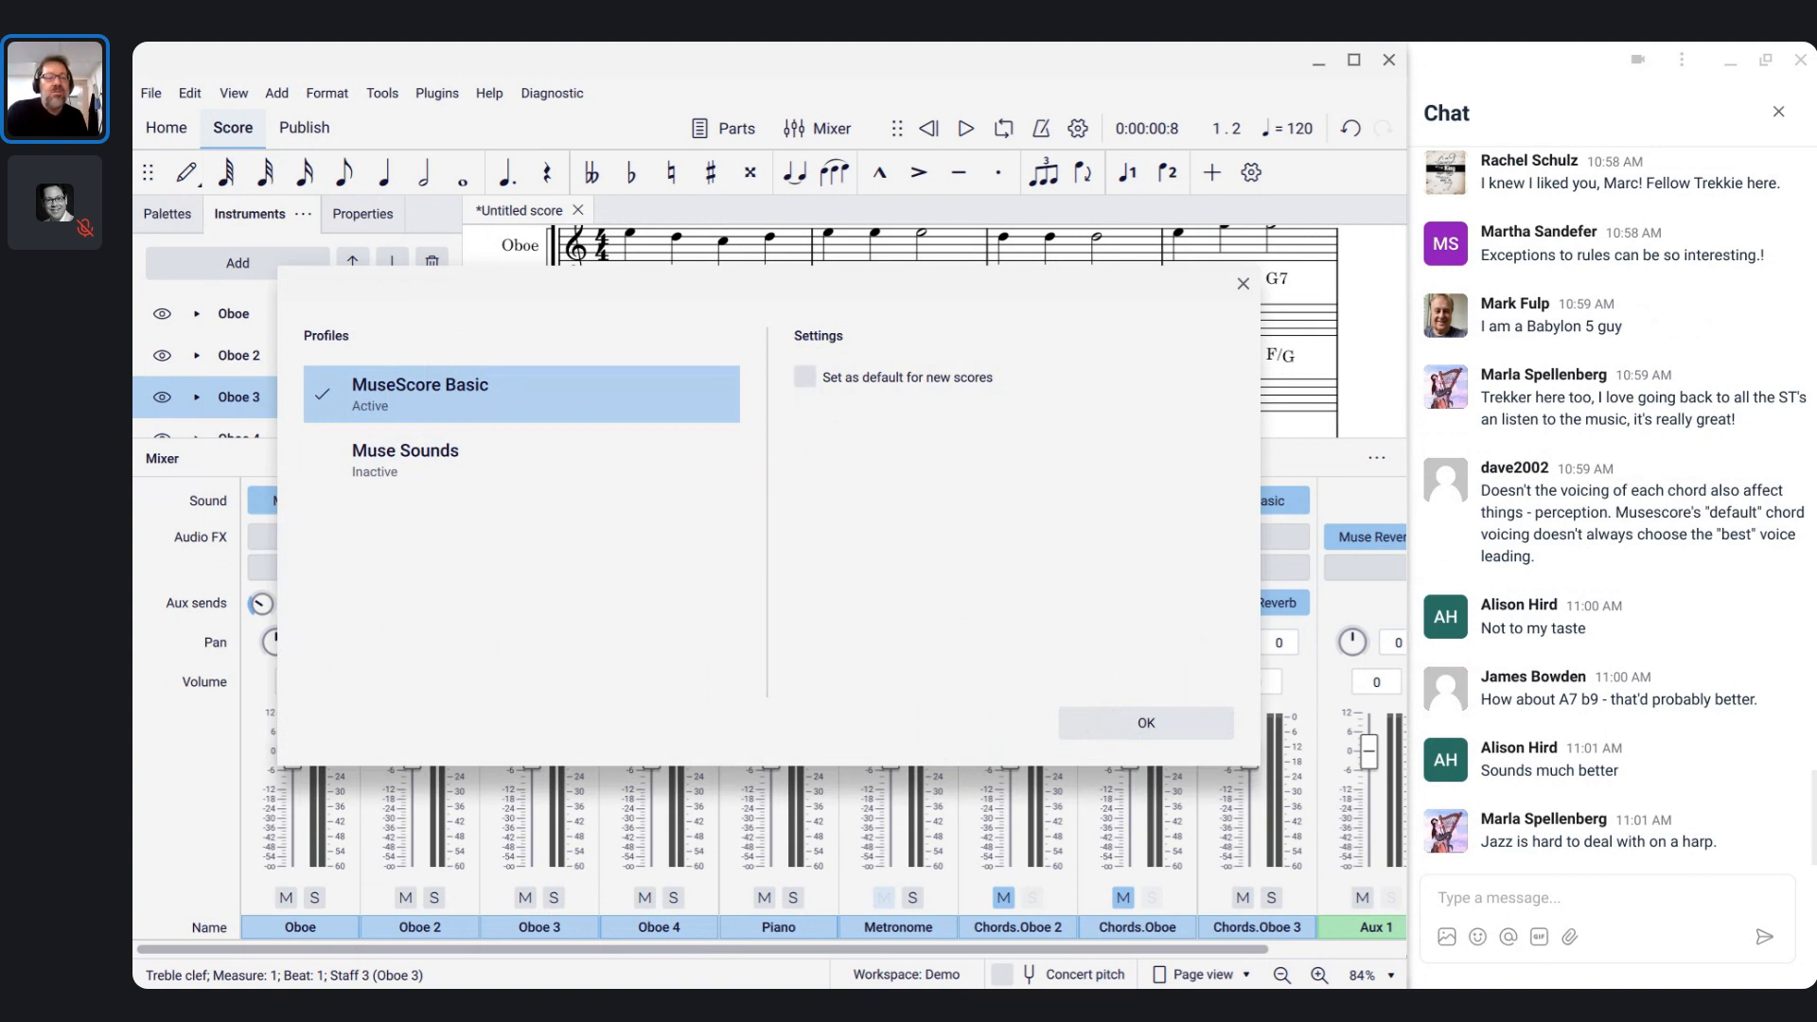
{"action": "left_click", "coordinate": [1137, 724]}
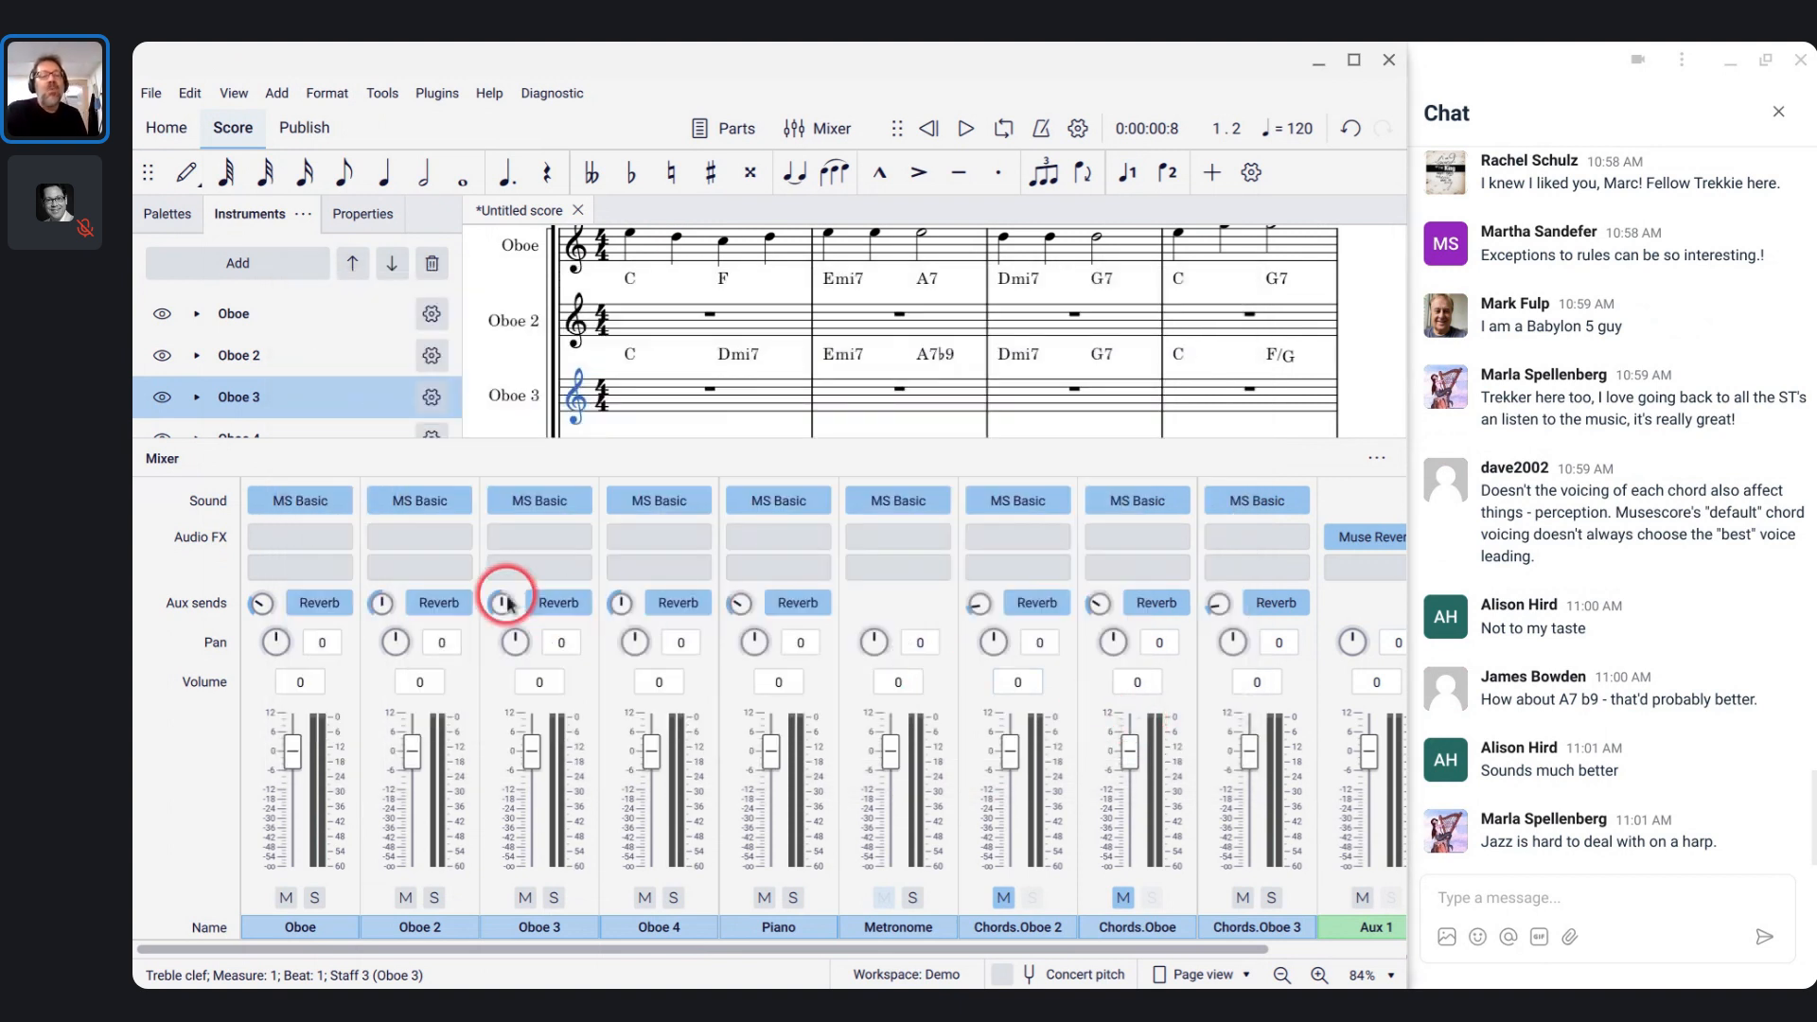
{"action": "left_click", "coordinate": [595, 546]}
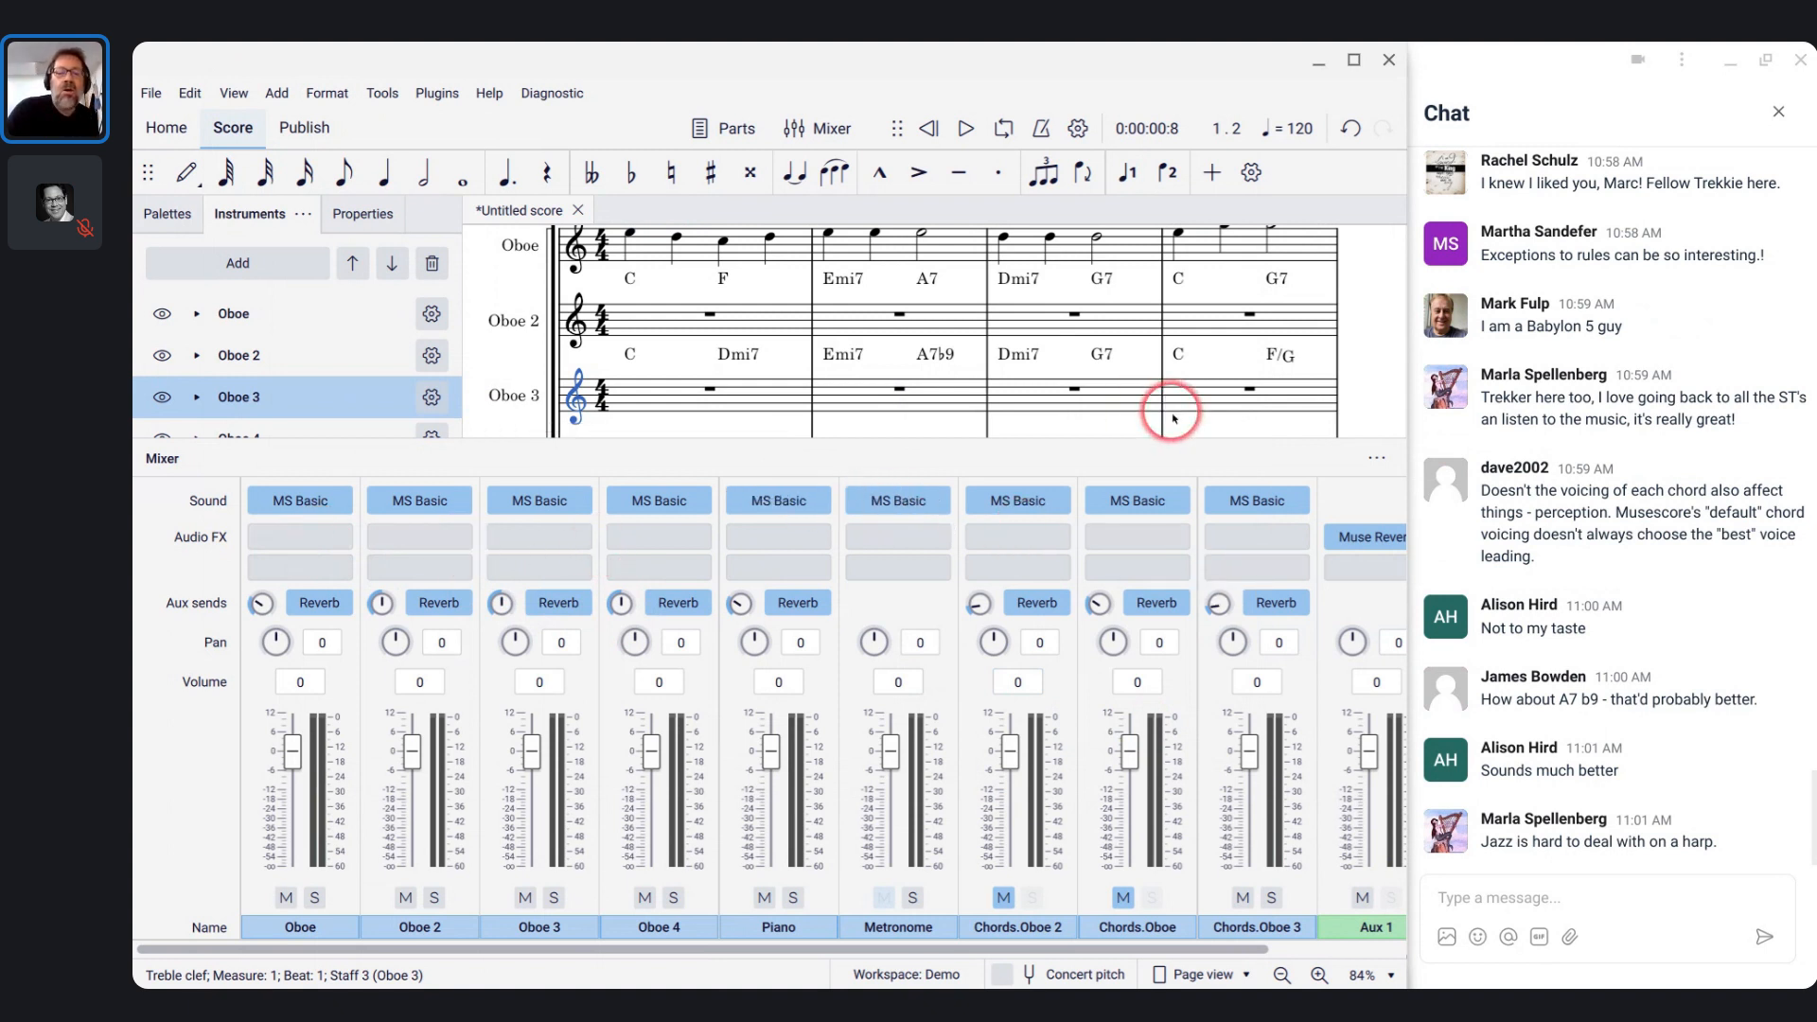
- Play the score from the time signature with the MuseScore Basic sounds and stop playback in measure 4
{"action": "scroll", "coordinate": [1172, 419], "scroll_direction": "down", "scroll_amount": 1}
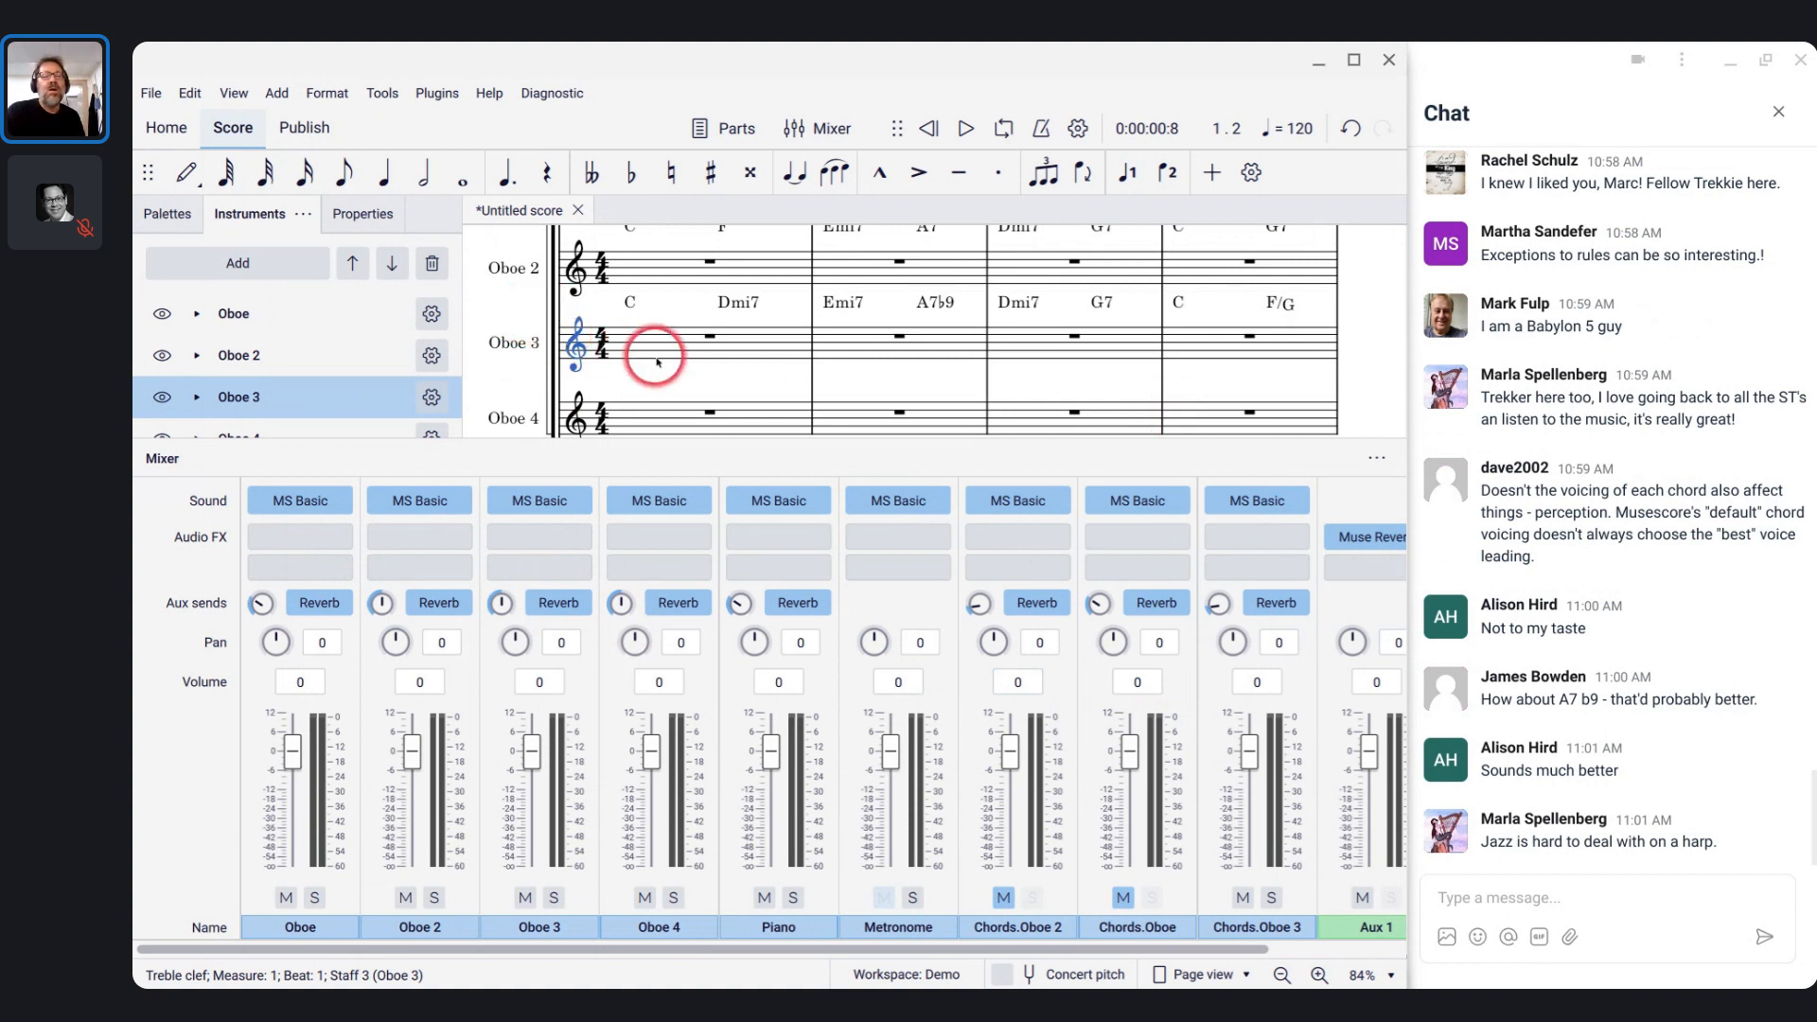
{"action": "left_click", "coordinate": [606, 350]}
{"action": "key", "text": "space"}
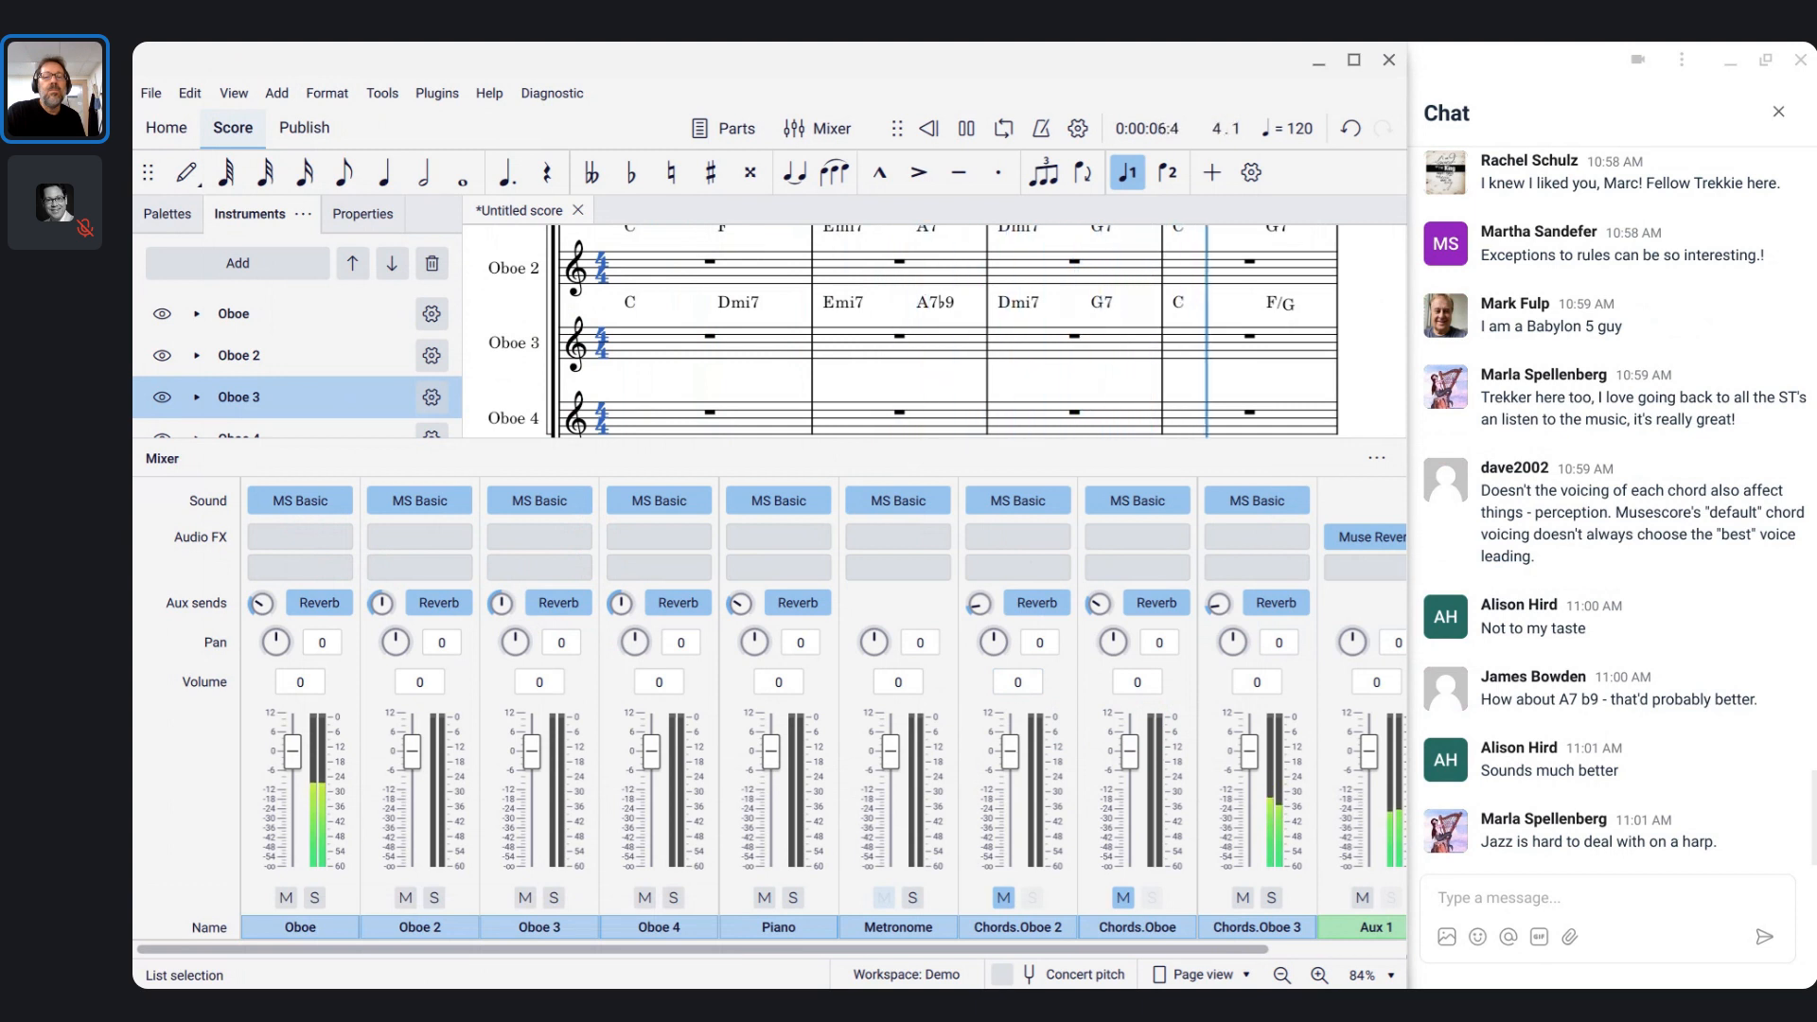
{"action": "key", "text": "space"}
{"action": "left_click", "coordinate": [651, 358]}
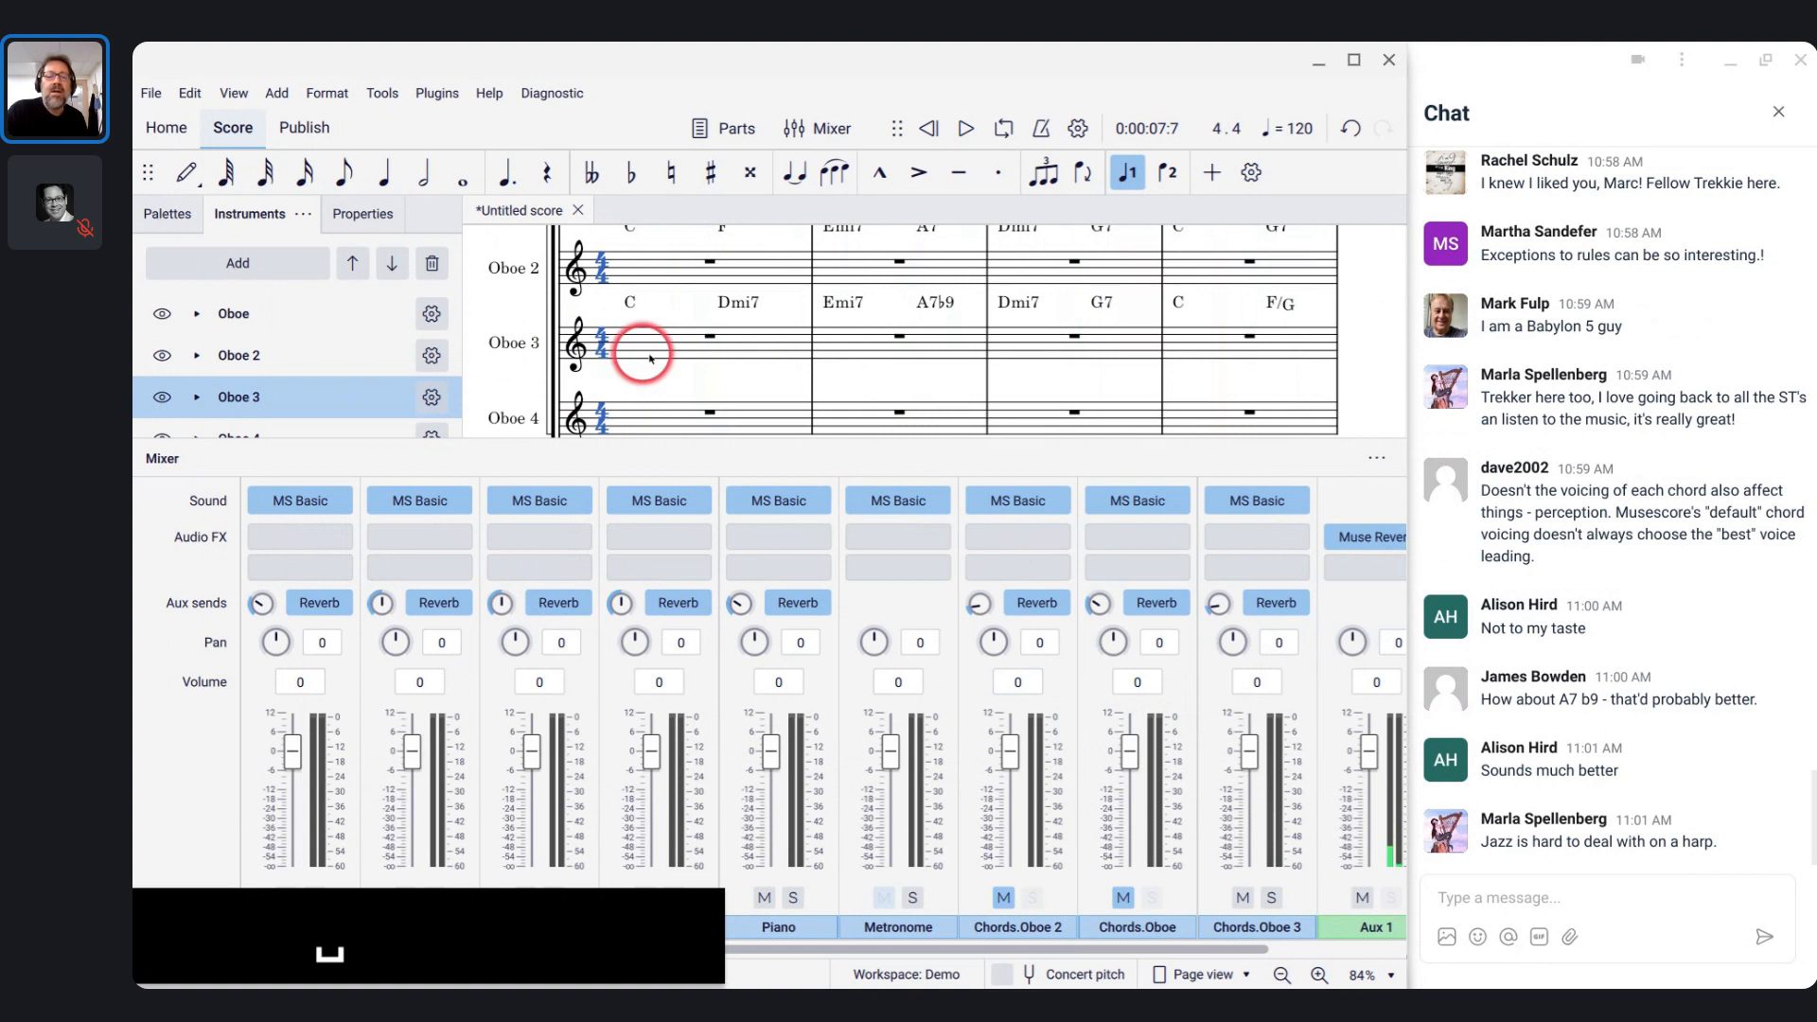
- Replay the score from the Oboe 3 C chord symbol in measure 1 and stop on the A7b9 chord in measure 2
{"action": "left_click", "coordinate": [634, 308]}
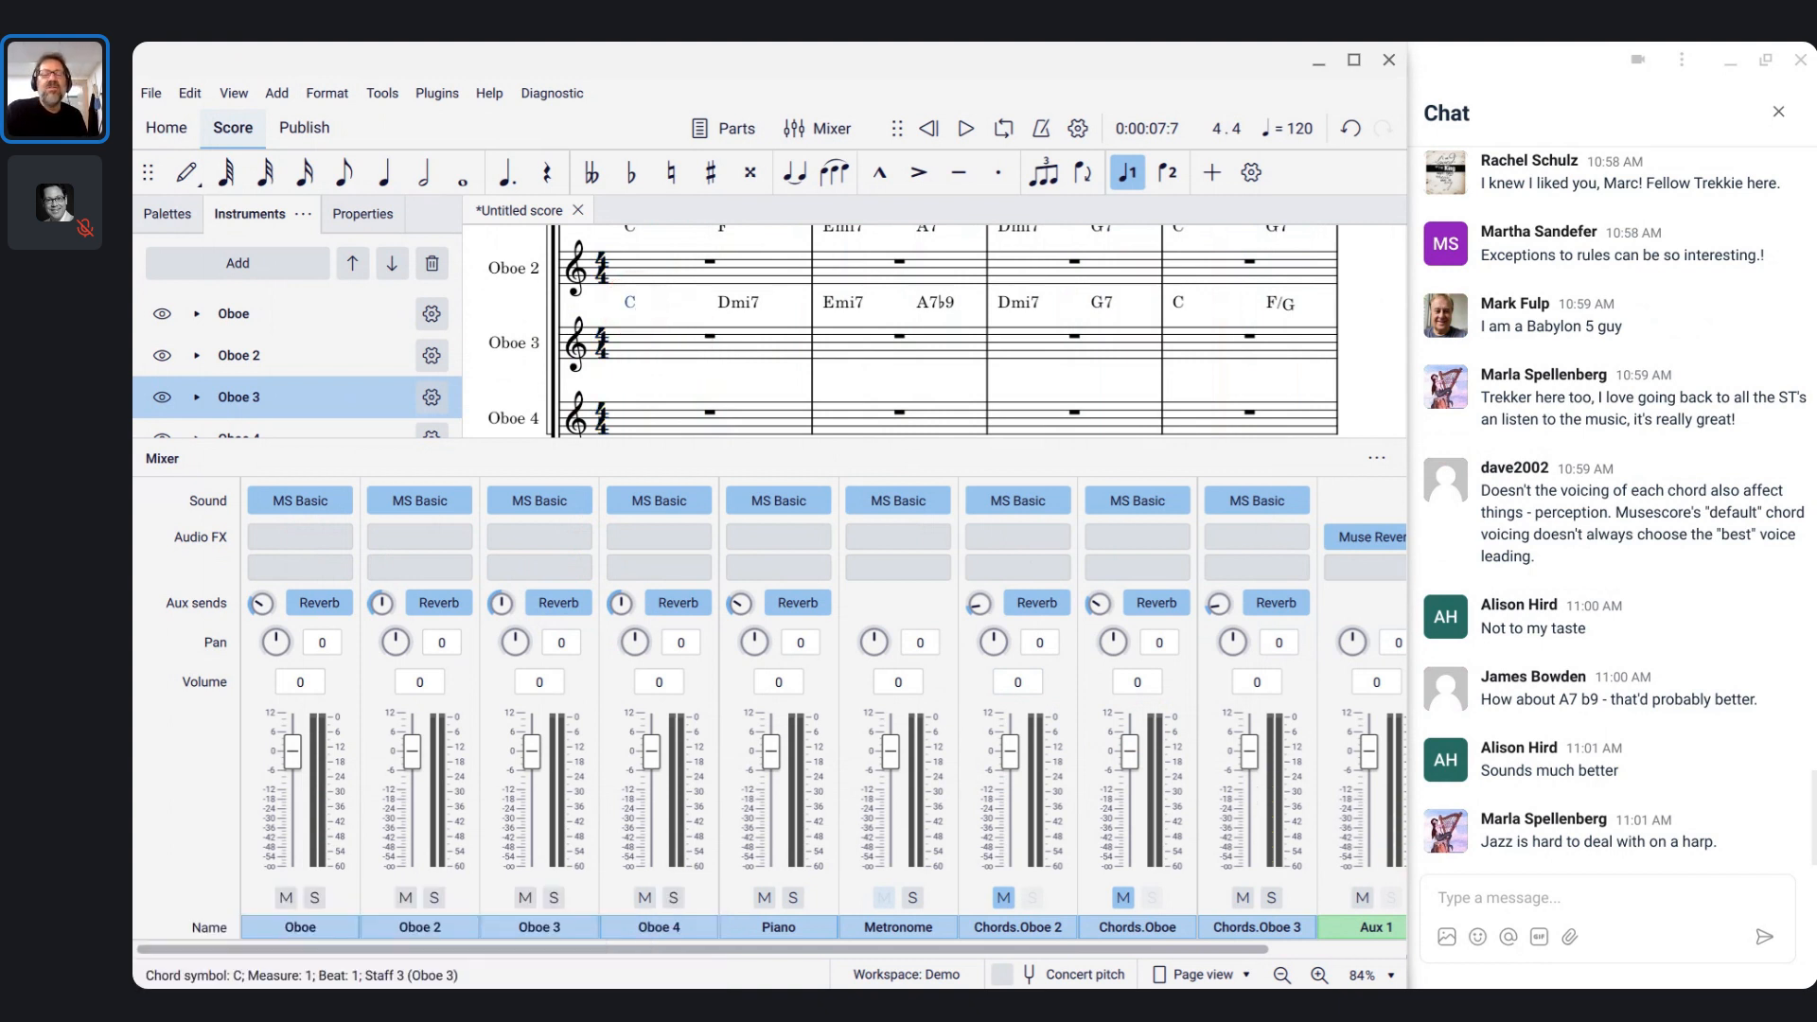
{"action": "key", "text": "space"}
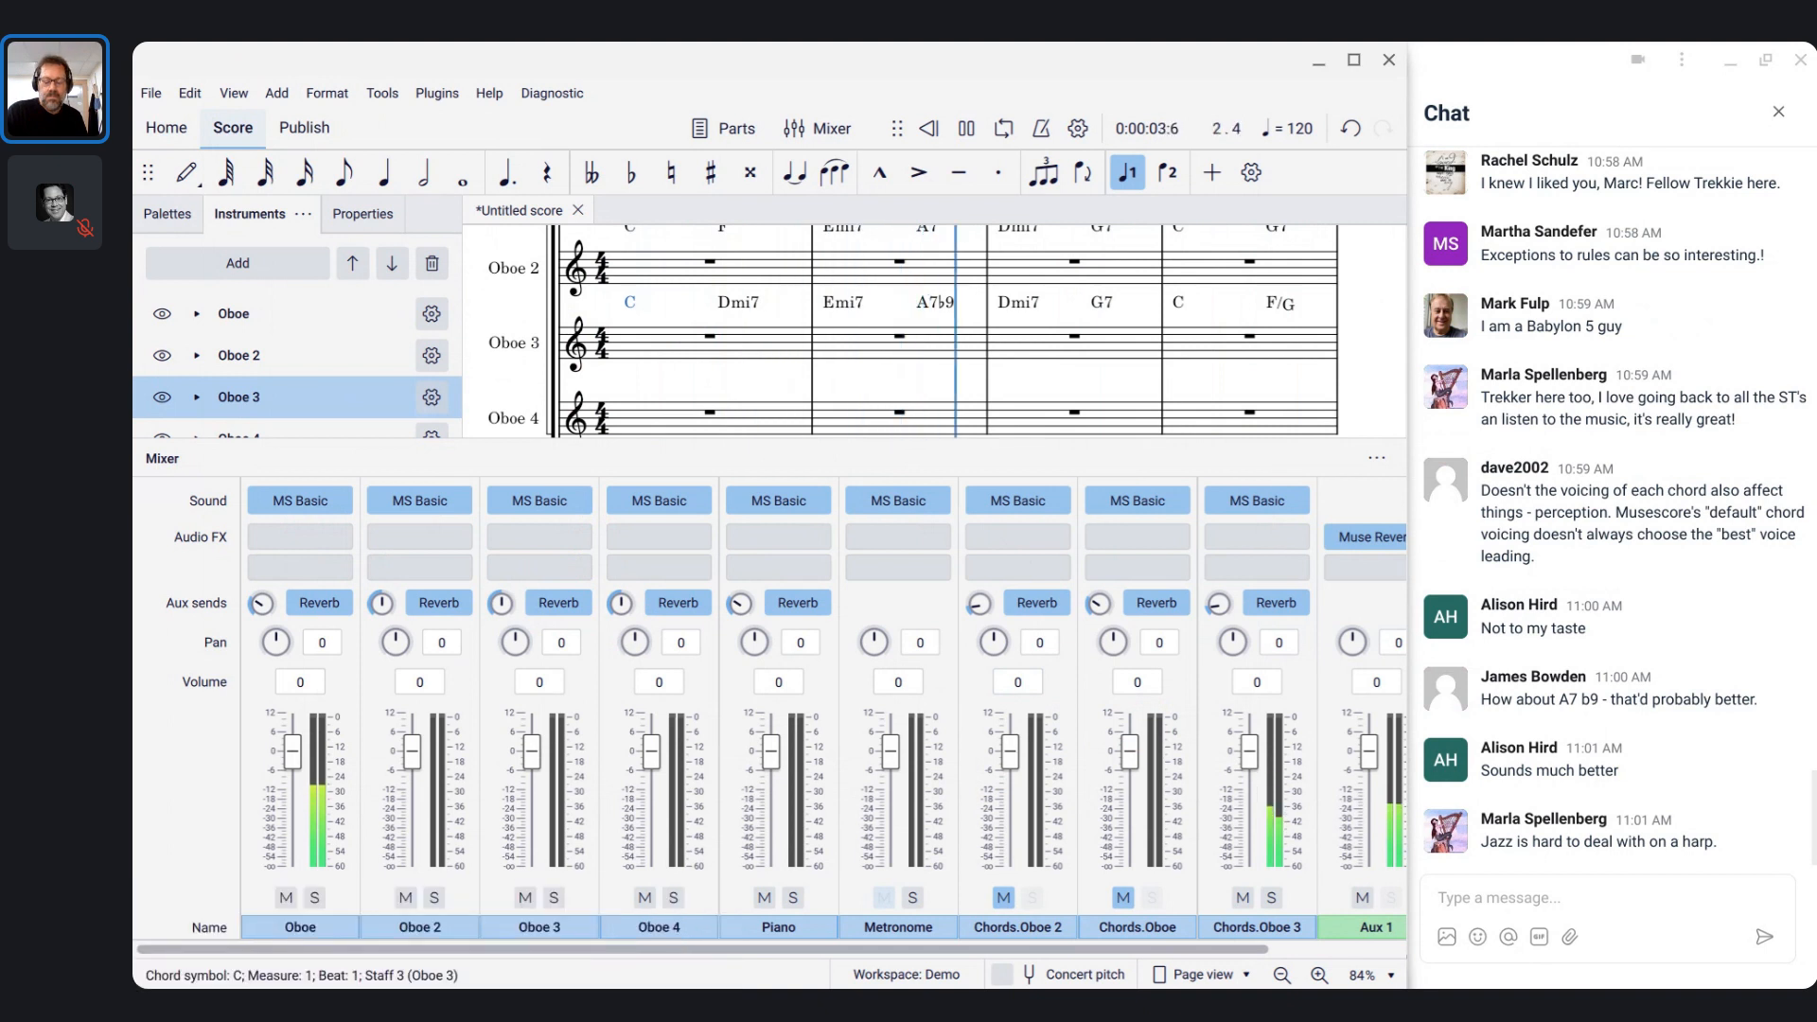
{"action": "key", "text": "space"}
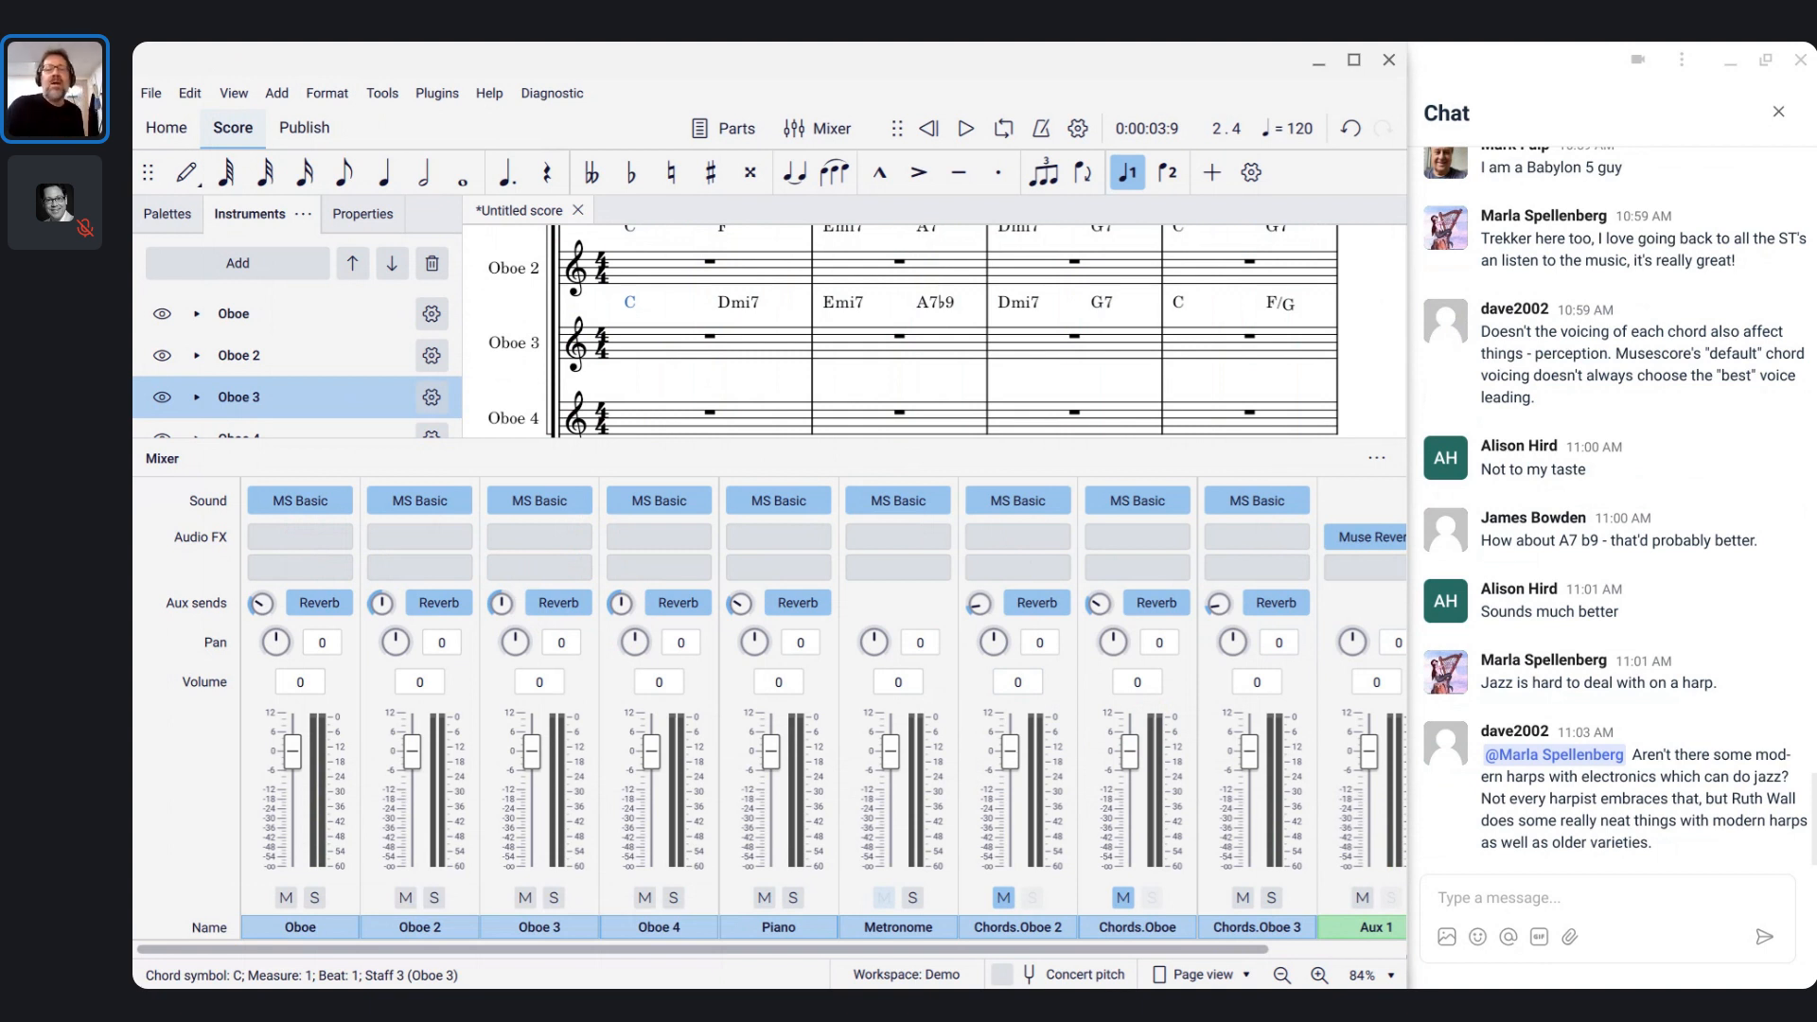
- Audition the Oboe 3 A7b9 chord symbol in measure 2 and compare the chord rows with the Oboe melody above
{"action": "left_click", "coordinate": [949, 304]}
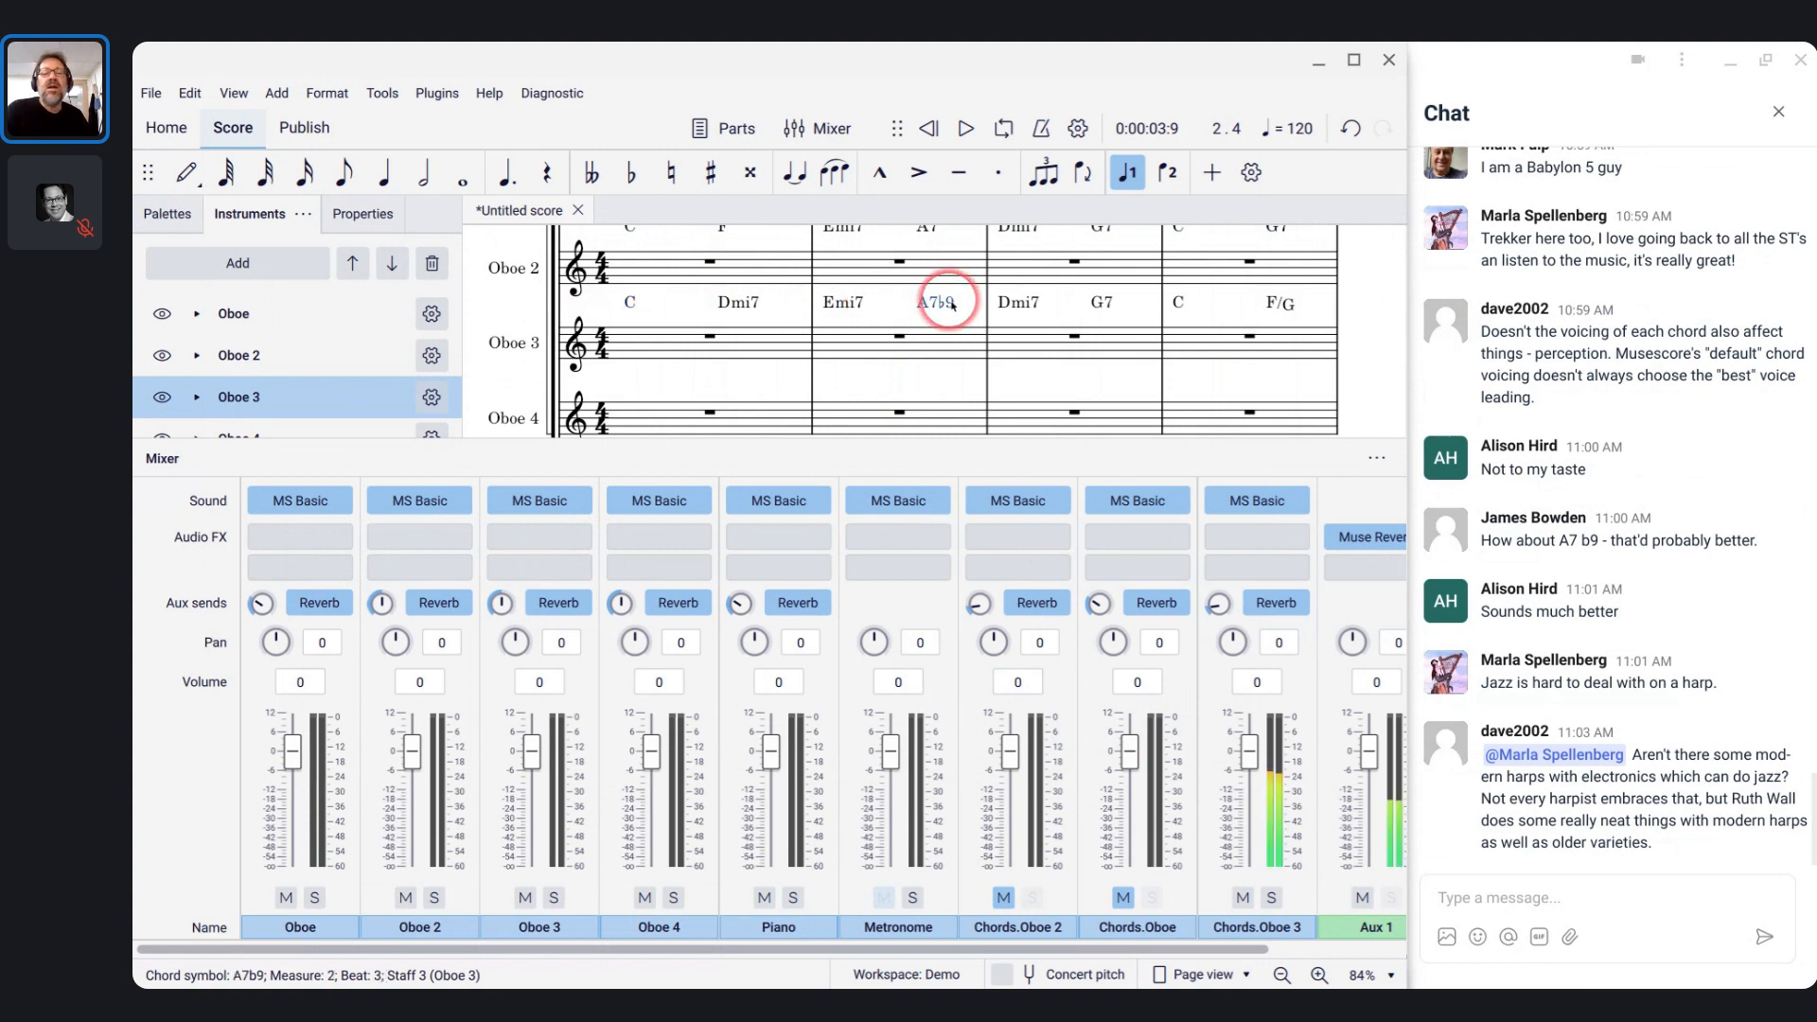
{"action": "scroll", "coordinate": [952, 304], "scroll_direction": "up", "scroll_amount": 2}
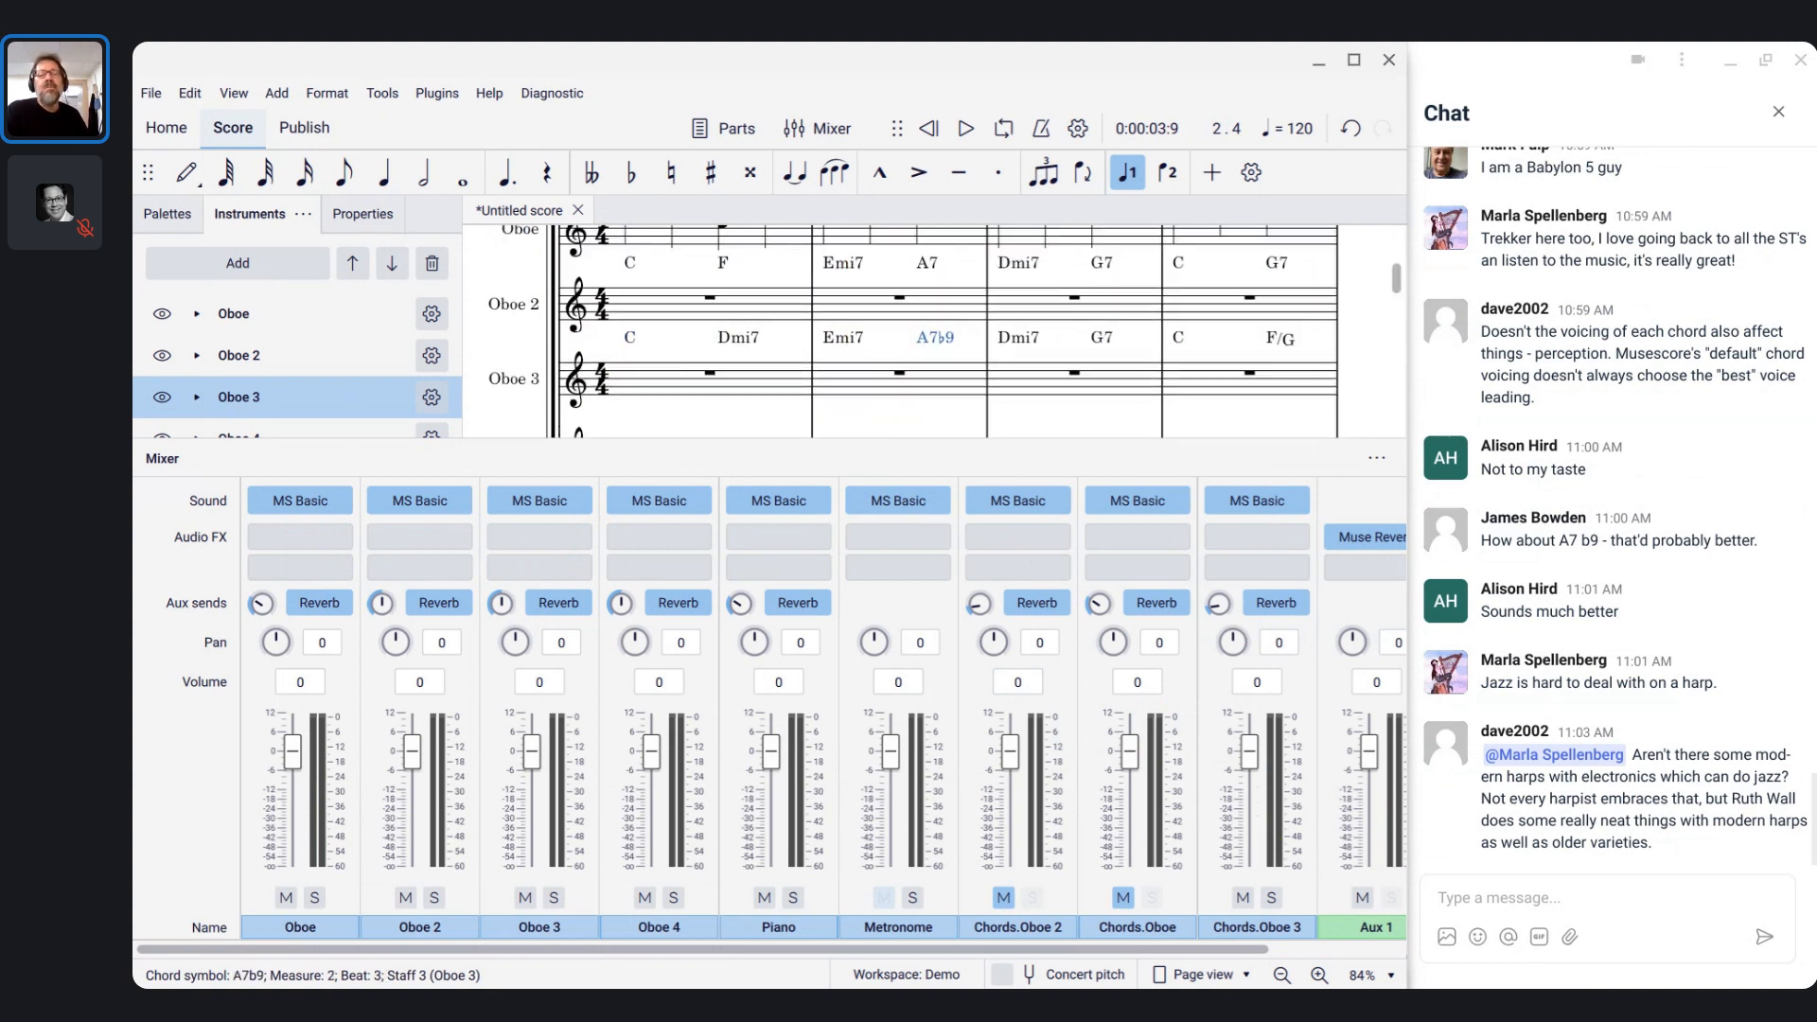
{"action": "scroll", "coordinate": [946, 331], "scroll_direction": "up", "scroll_amount": 2}
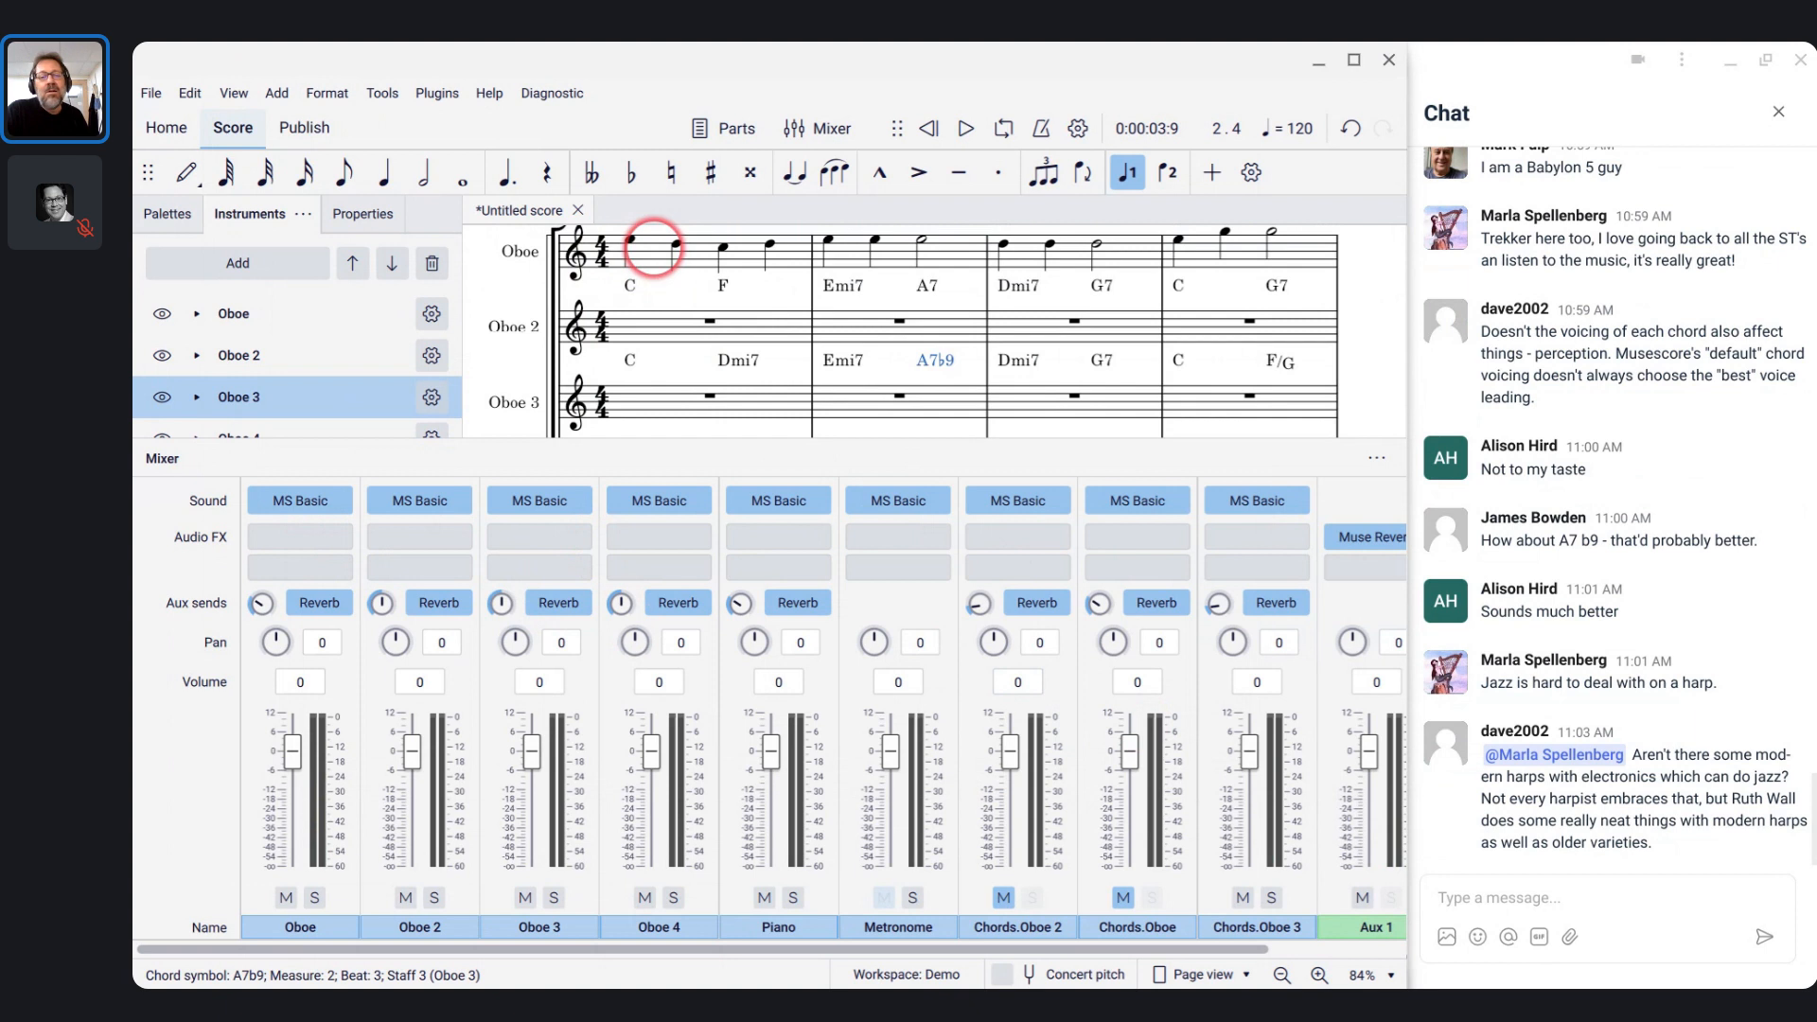
{"action": "scroll", "coordinate": [653, 247], "scroll_direction": "down", "scroll_amount": 2}
{"action": "scroll", "coordinate": [912, 331], "scroll_direction": "up", "scroll_amount": 1}
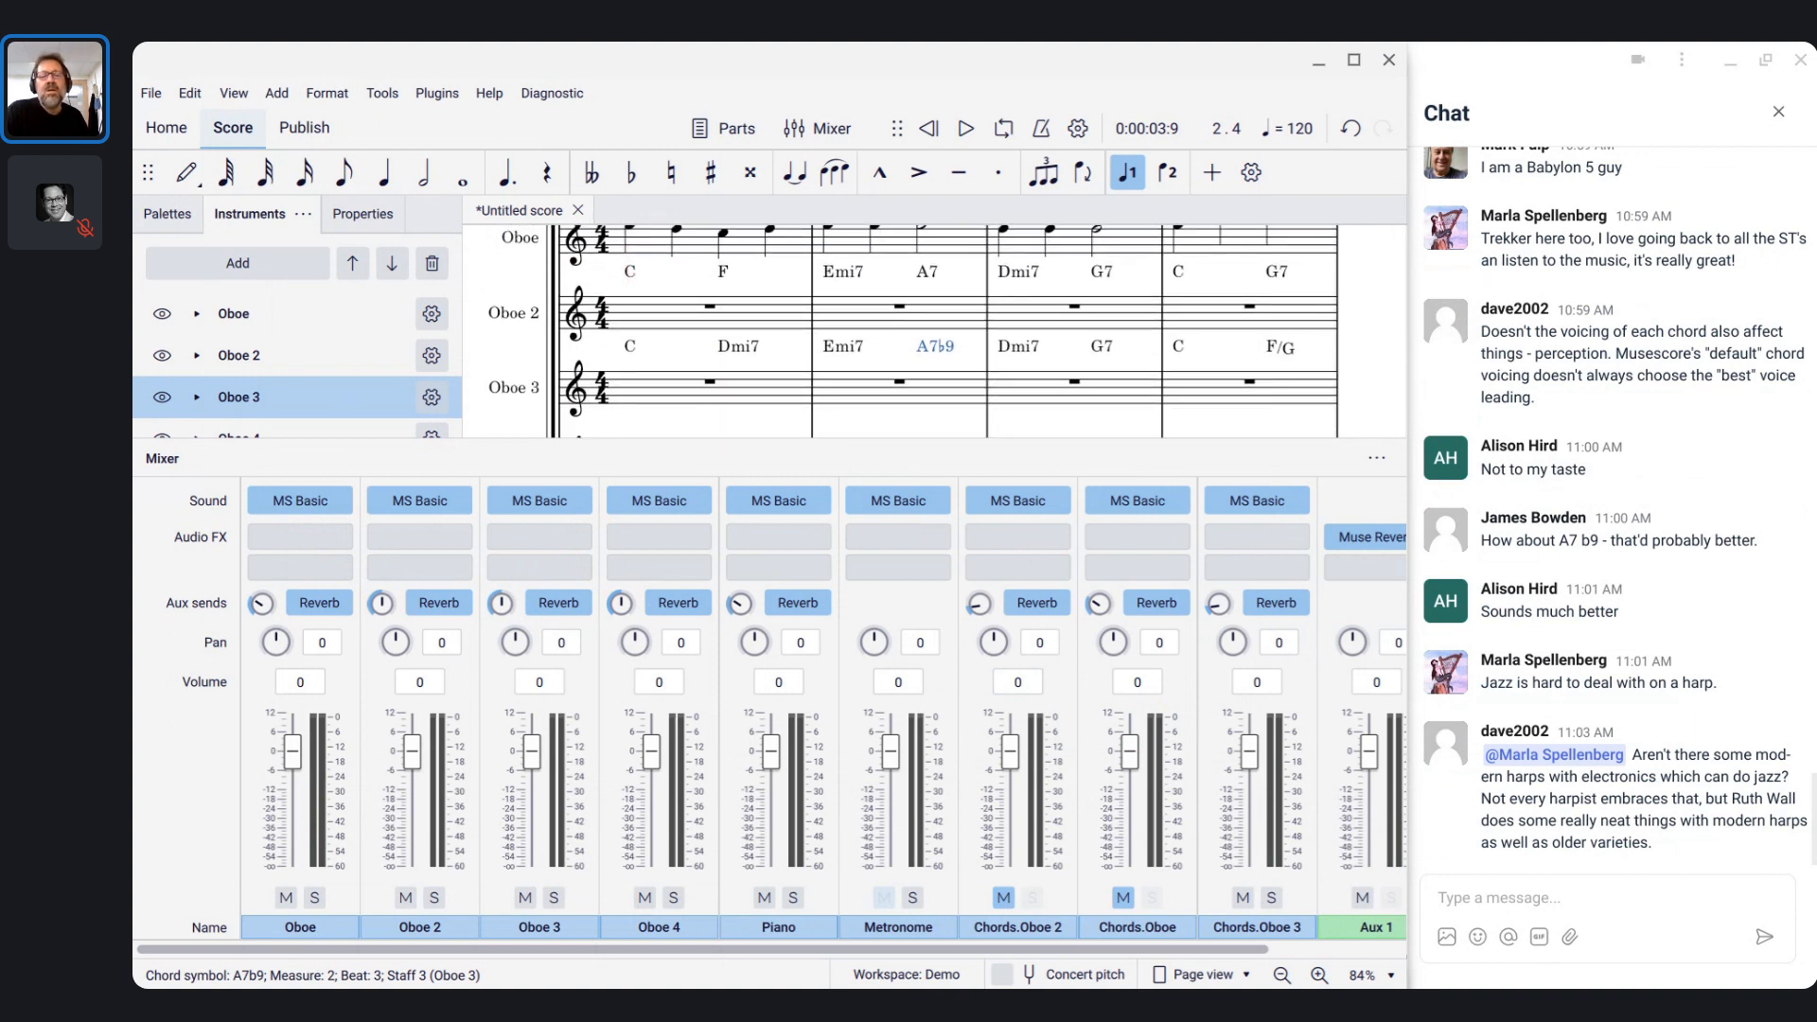
{"action": "scroll", "coordinate": [912, 331], "scroll_direction": "down", "scroll_amount": 1}
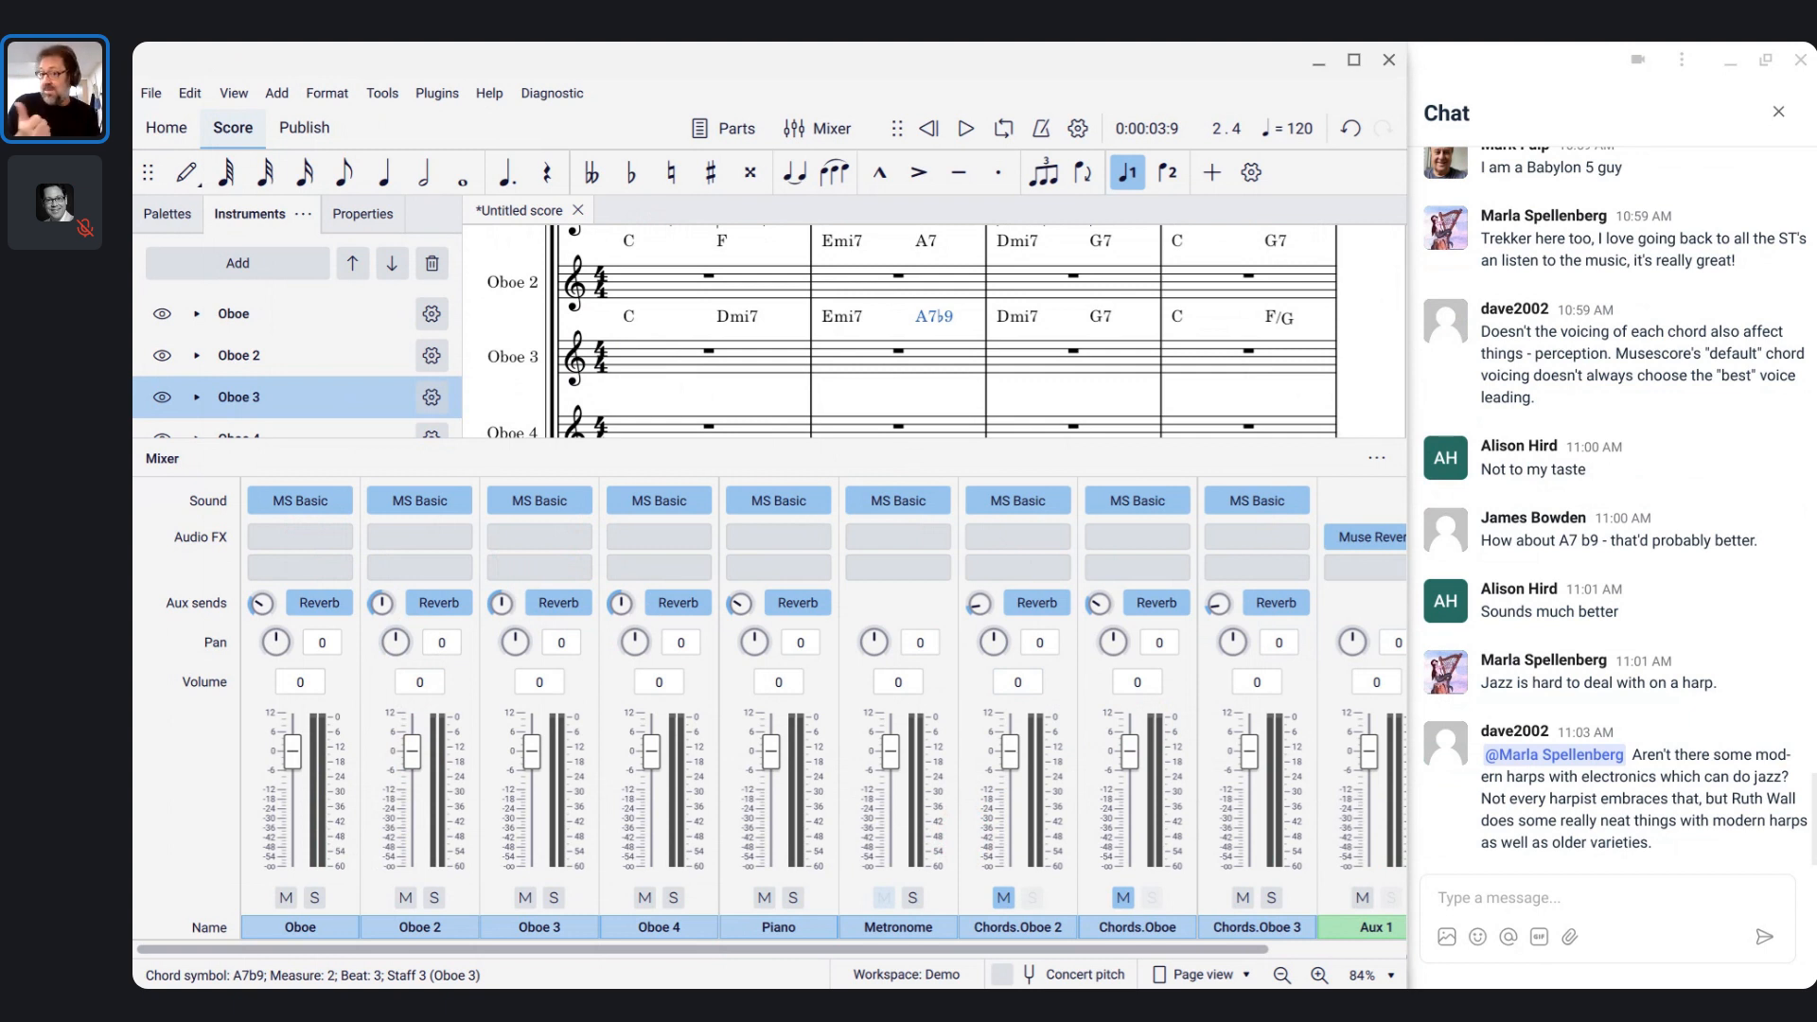
{"action": "scroll", "coordinate": [964, 746], "scroll_direction": "right", "scroll_amount": 1}
{"action": "scroll", "coordinate": [963, 746], "scroll_direction": "up", "scroll_amount": 2}
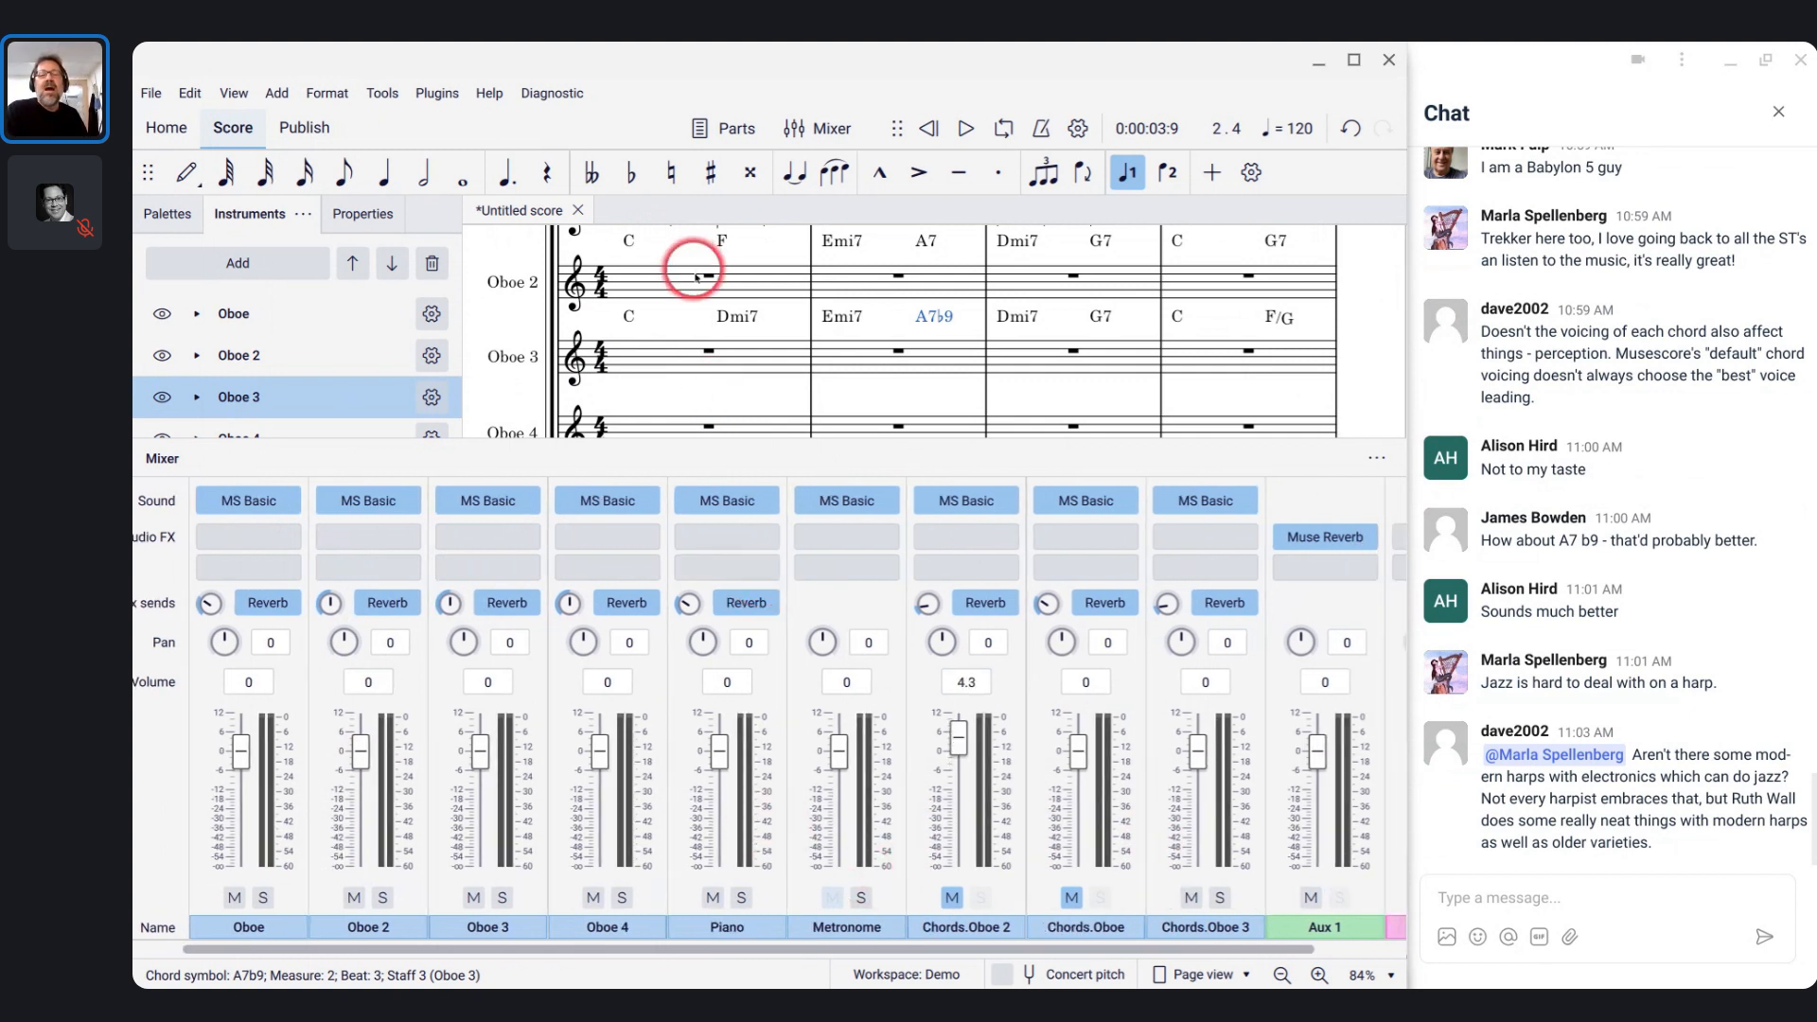
{"action": "scroll", "coordinate": [690, 366], "scroll_direction": "up", "scroll_amount": 1}
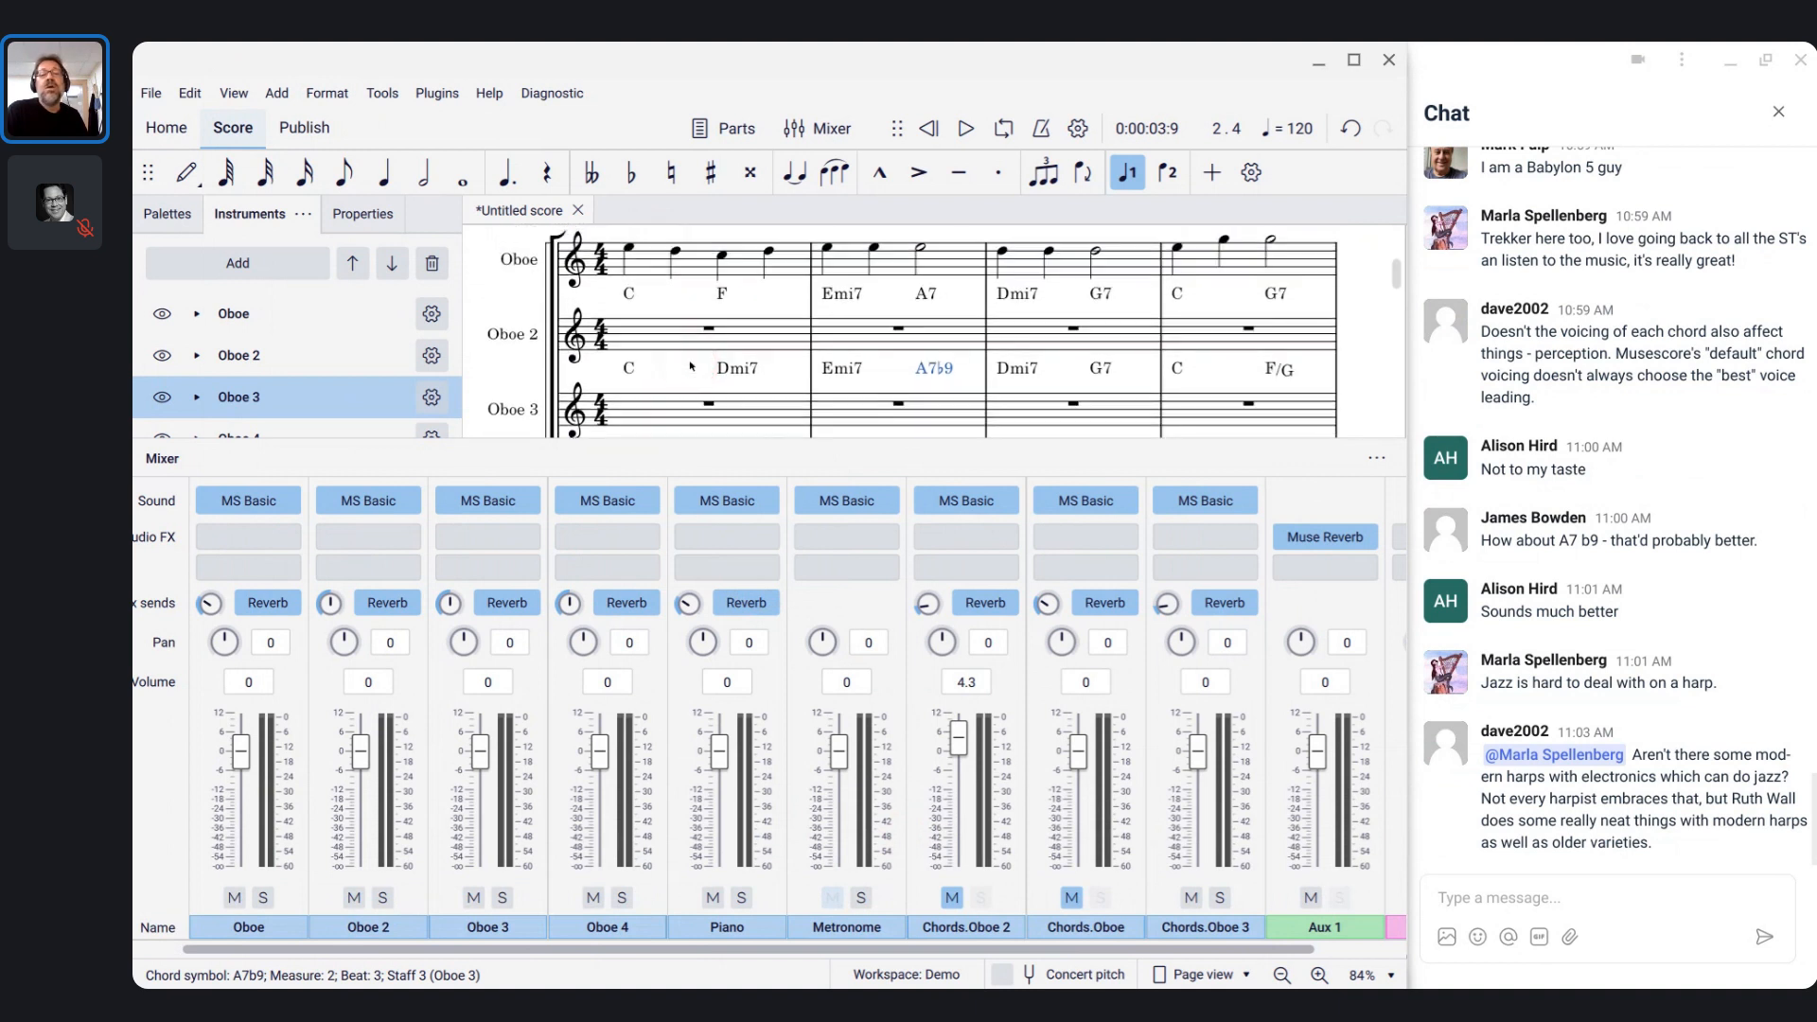
- Select the Oboe staff from measure 1 to the score's end and exclude chord symbols using the selection filter
{"action": "left_click", "coordinate": [652, 257]}
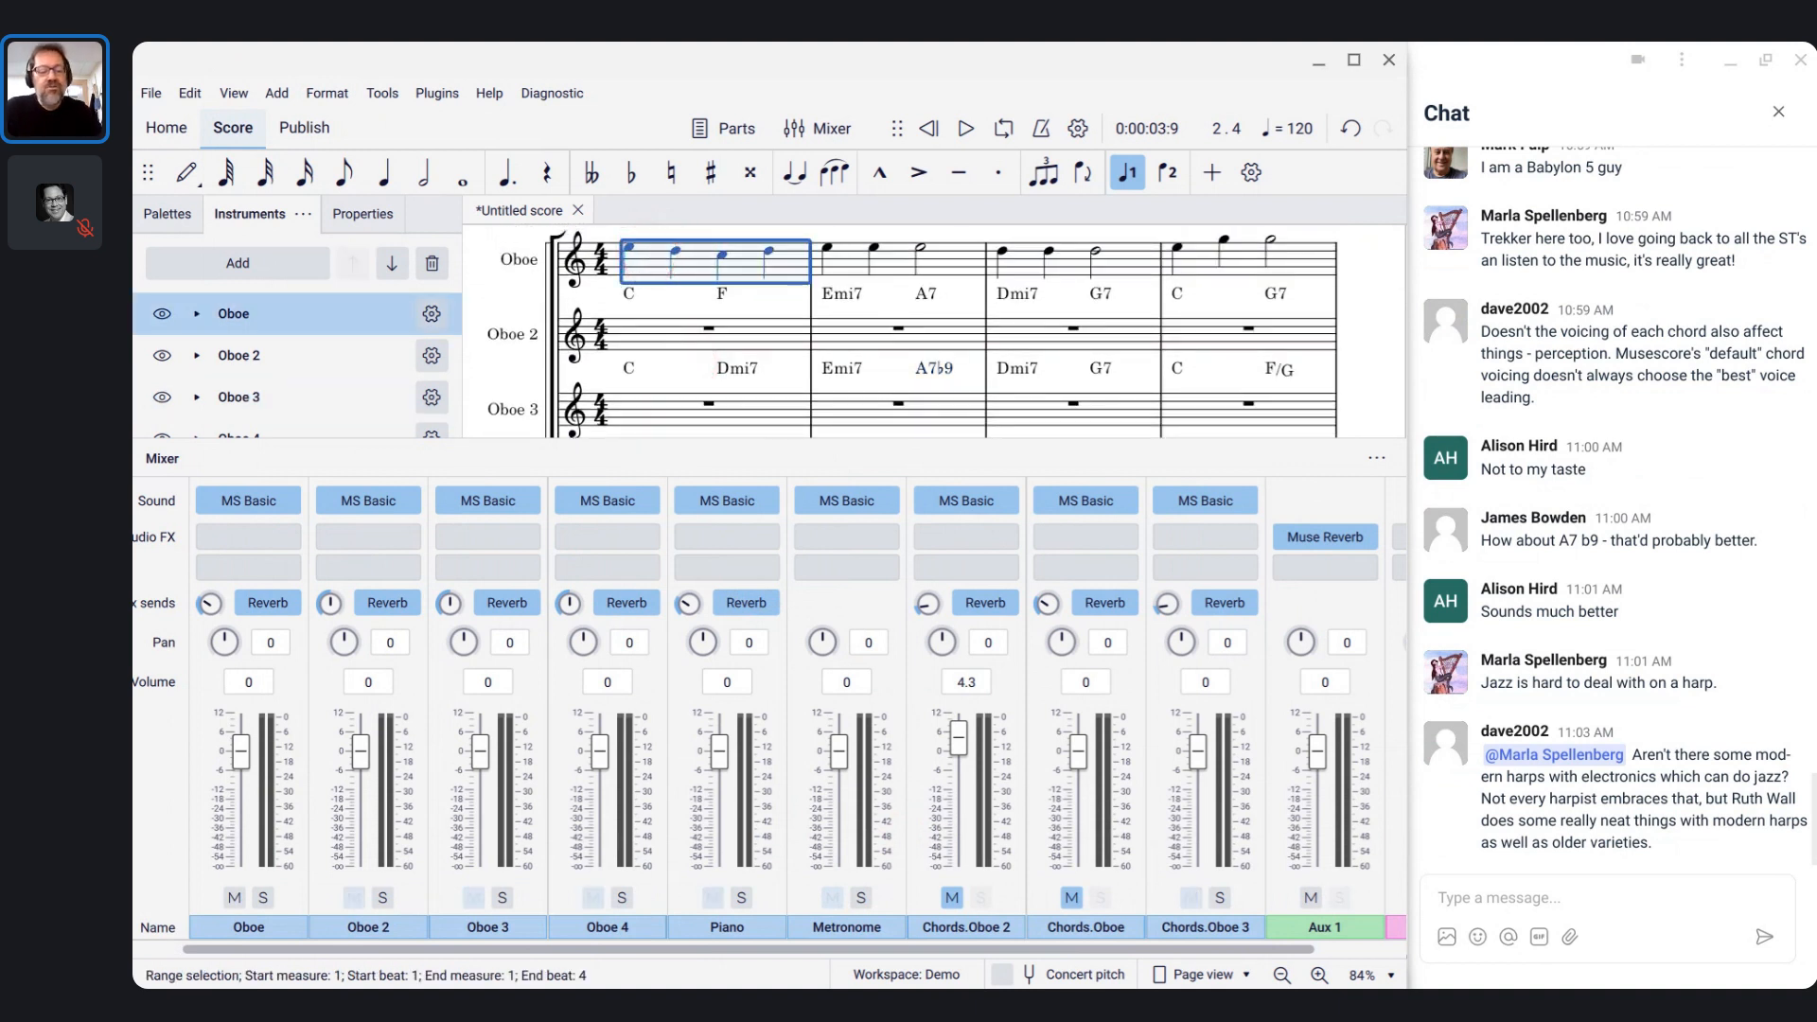
{"action": "key", "text": "ctrl+shift+End"}
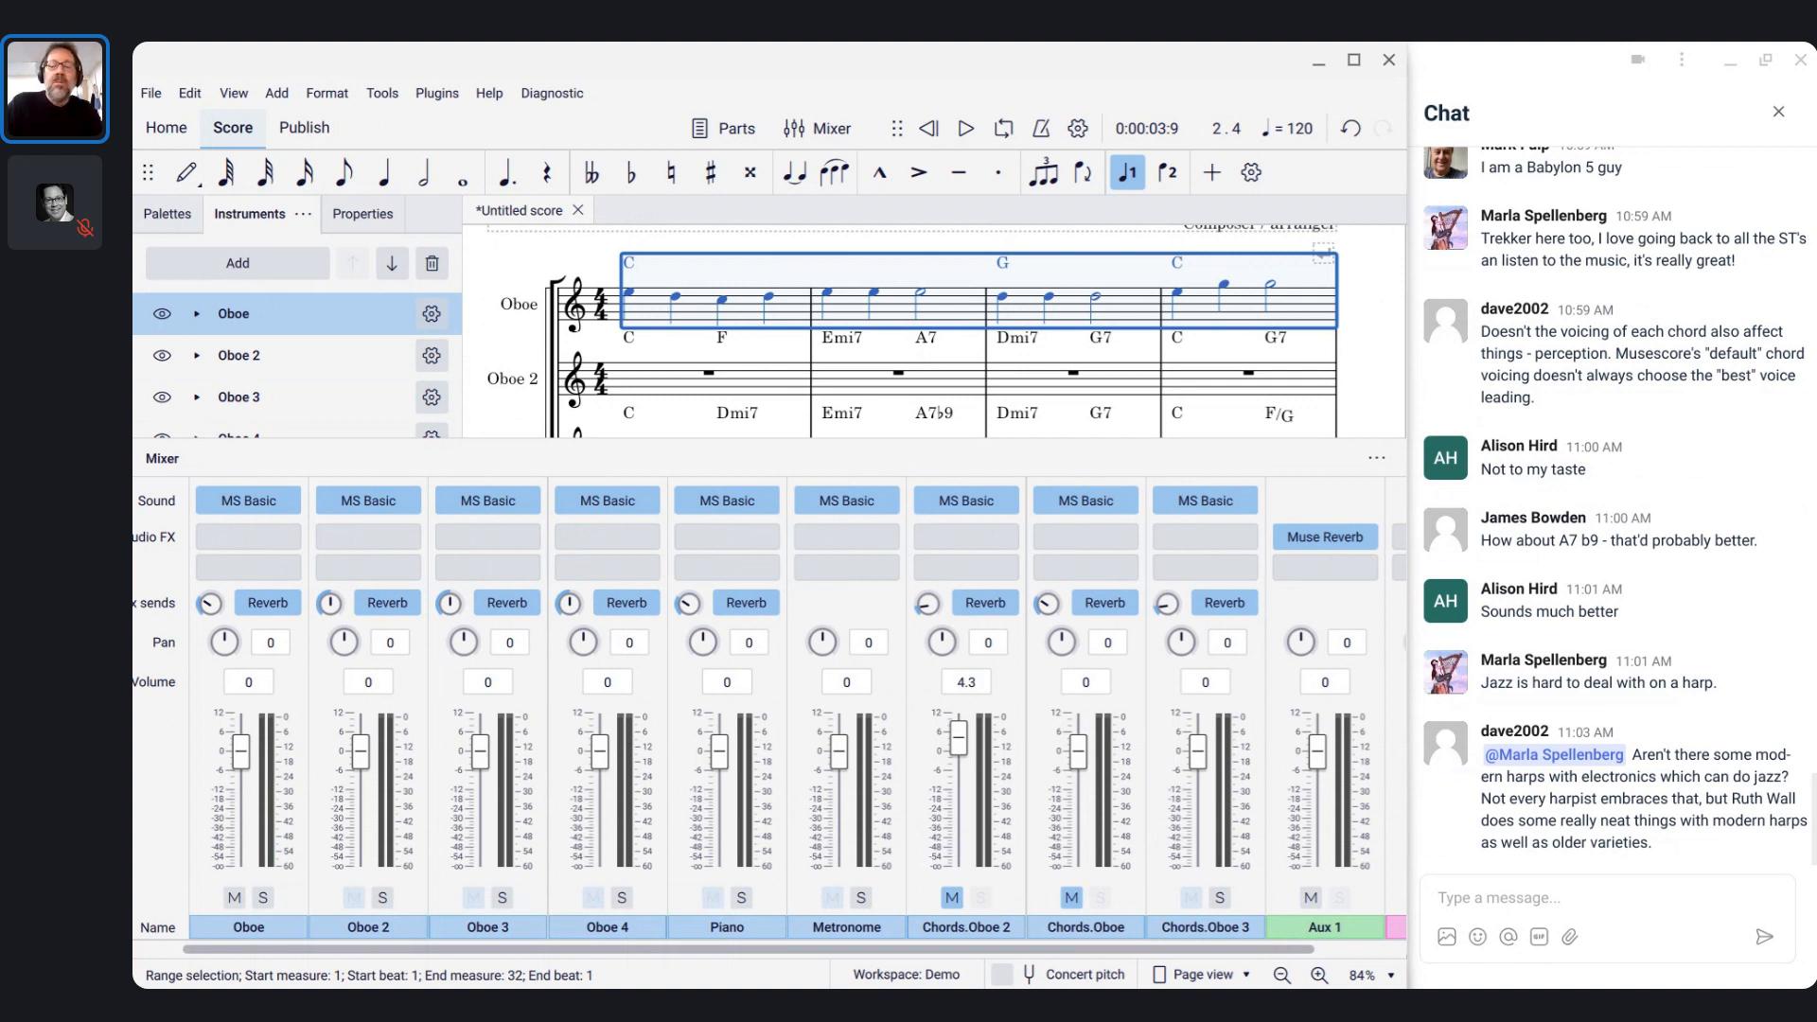
{"action": "key", "text": "F10"}
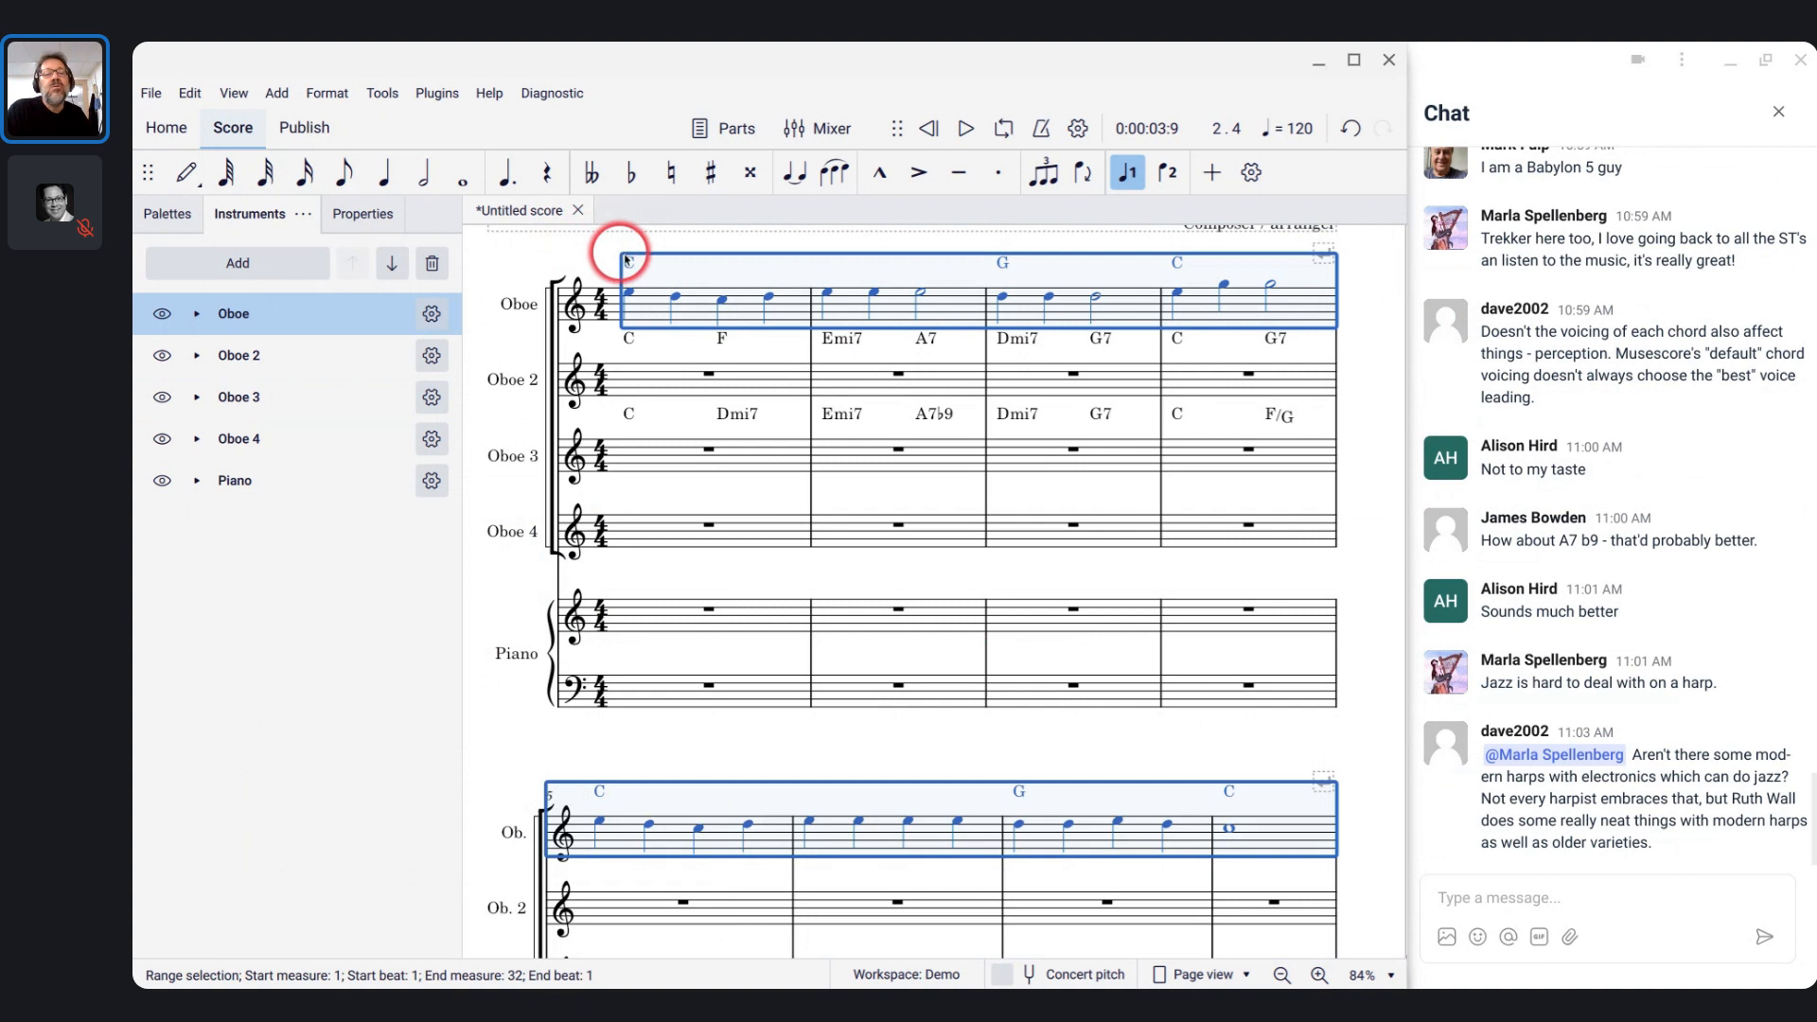
{"action": "left_click", "coordinate": [233, 94]}
{"action": "left_click", "coordinate": [312, 308]}
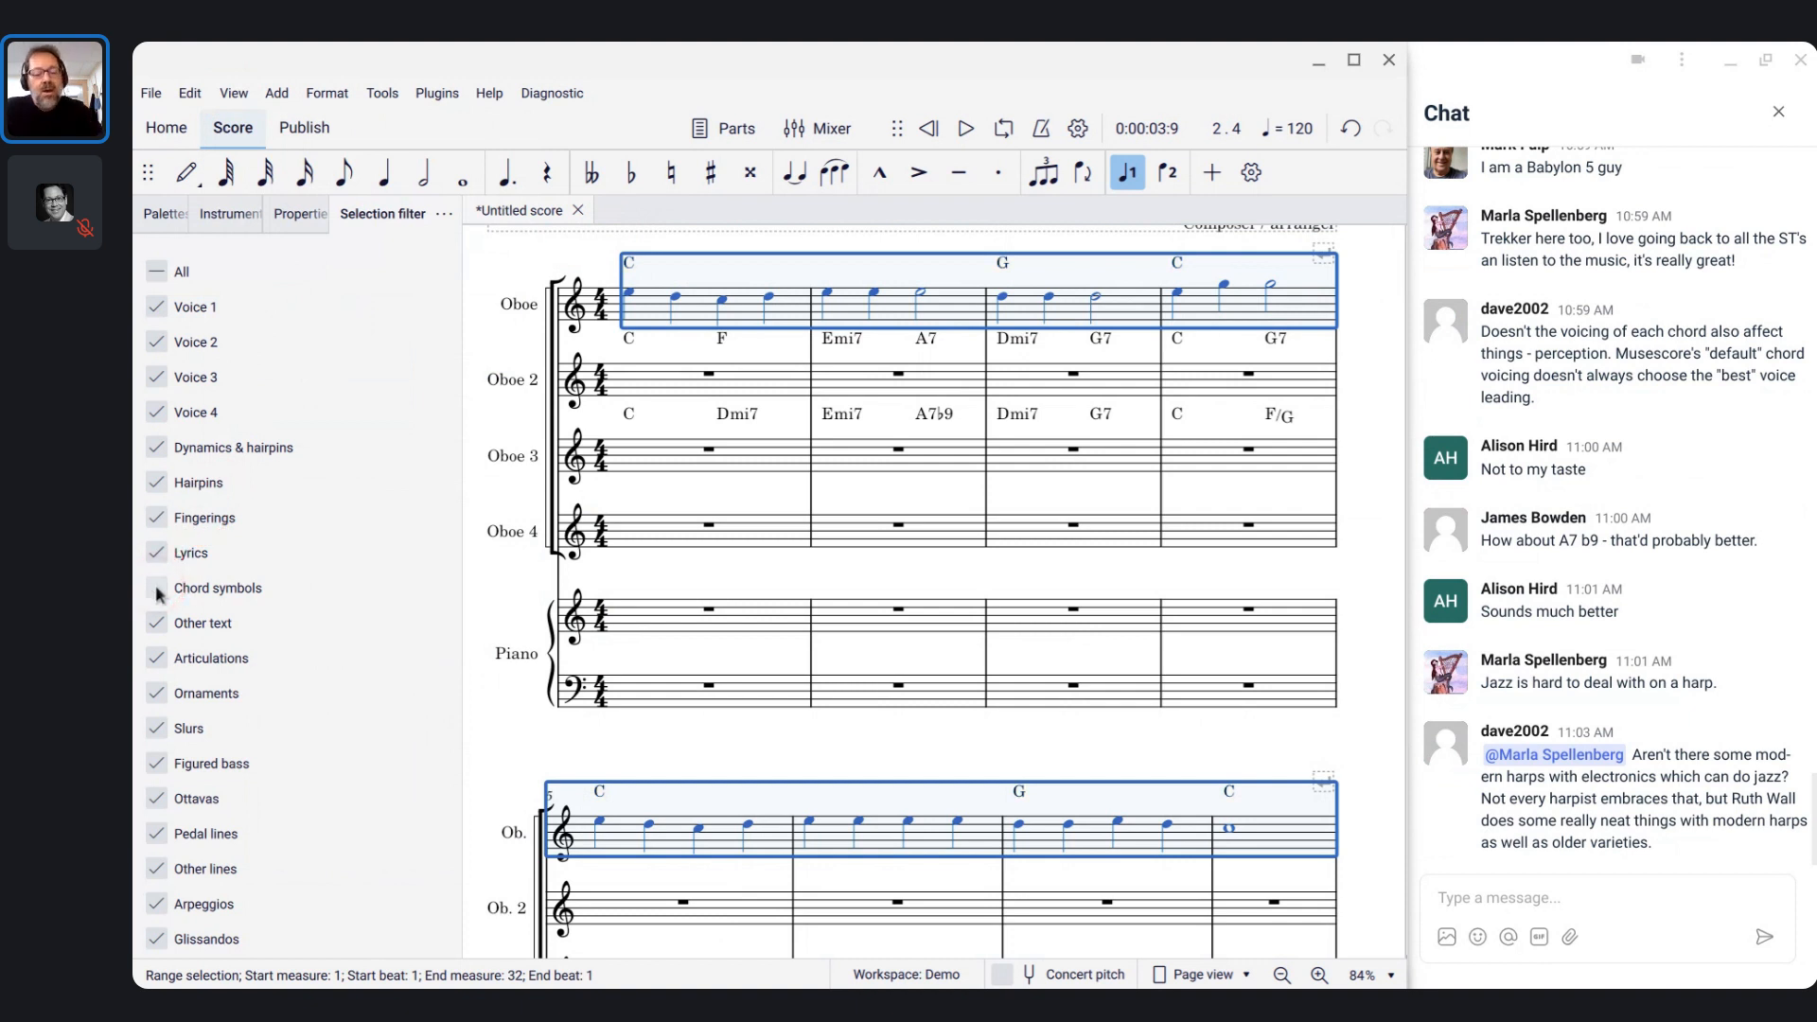
- Copy the selected Oboe melody and paste it from measure 1 into the Oboe 2, Oboe 3 and Oboe 4 staves
{"action": "key", "text": "ctrl+c"}
{"action": "left_click", "coordinate": [646, 385]}
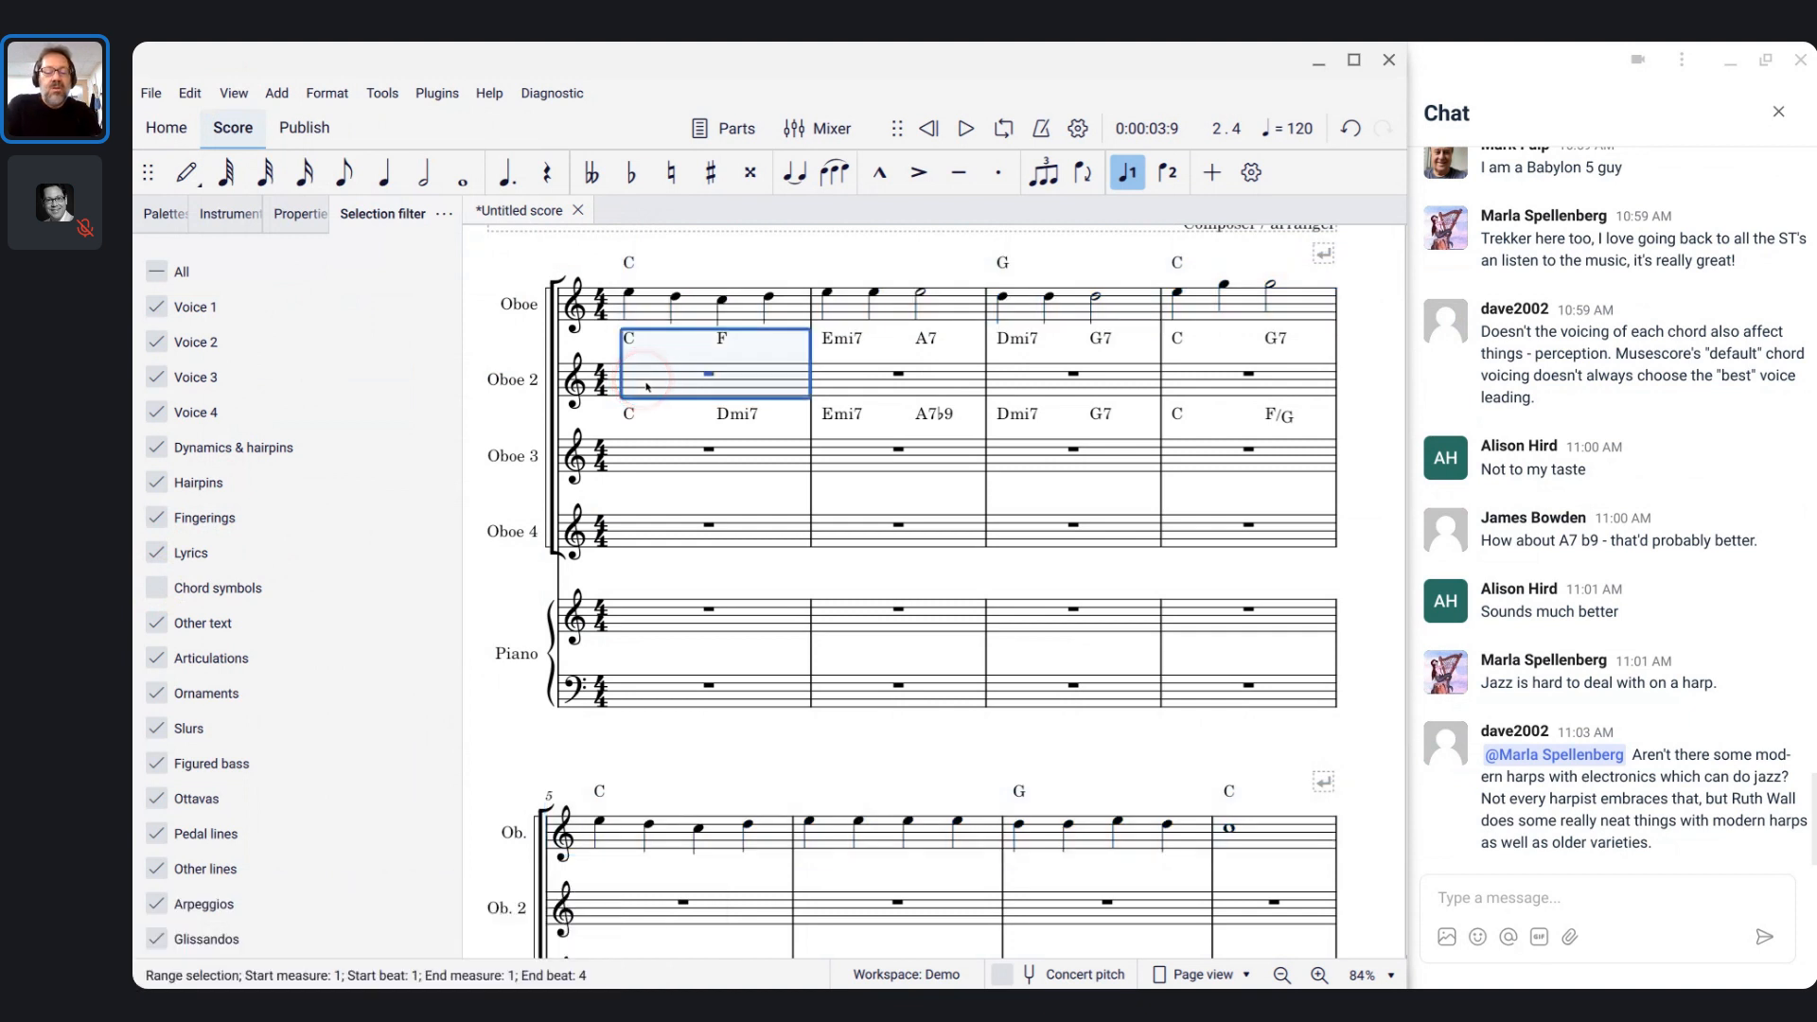
{"action": "key", "text": "ctrl+v"}
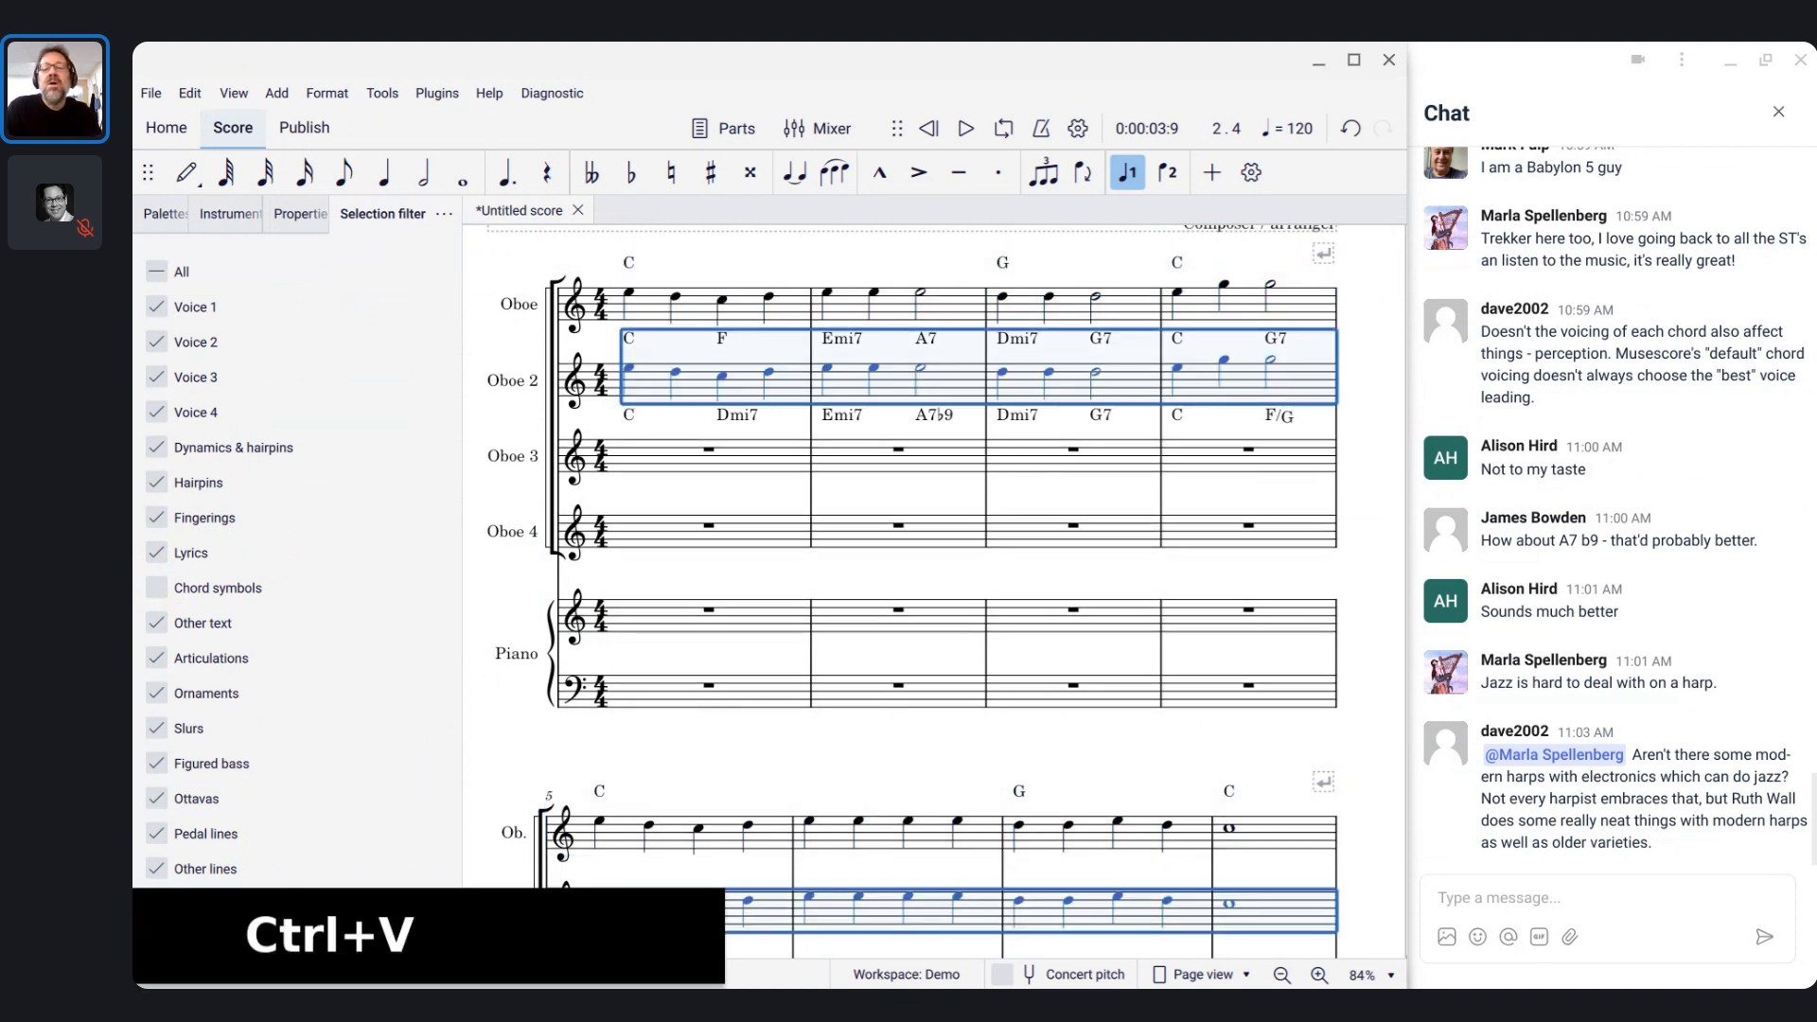
{"action": "left_click", "coordinate": [651, 463]}
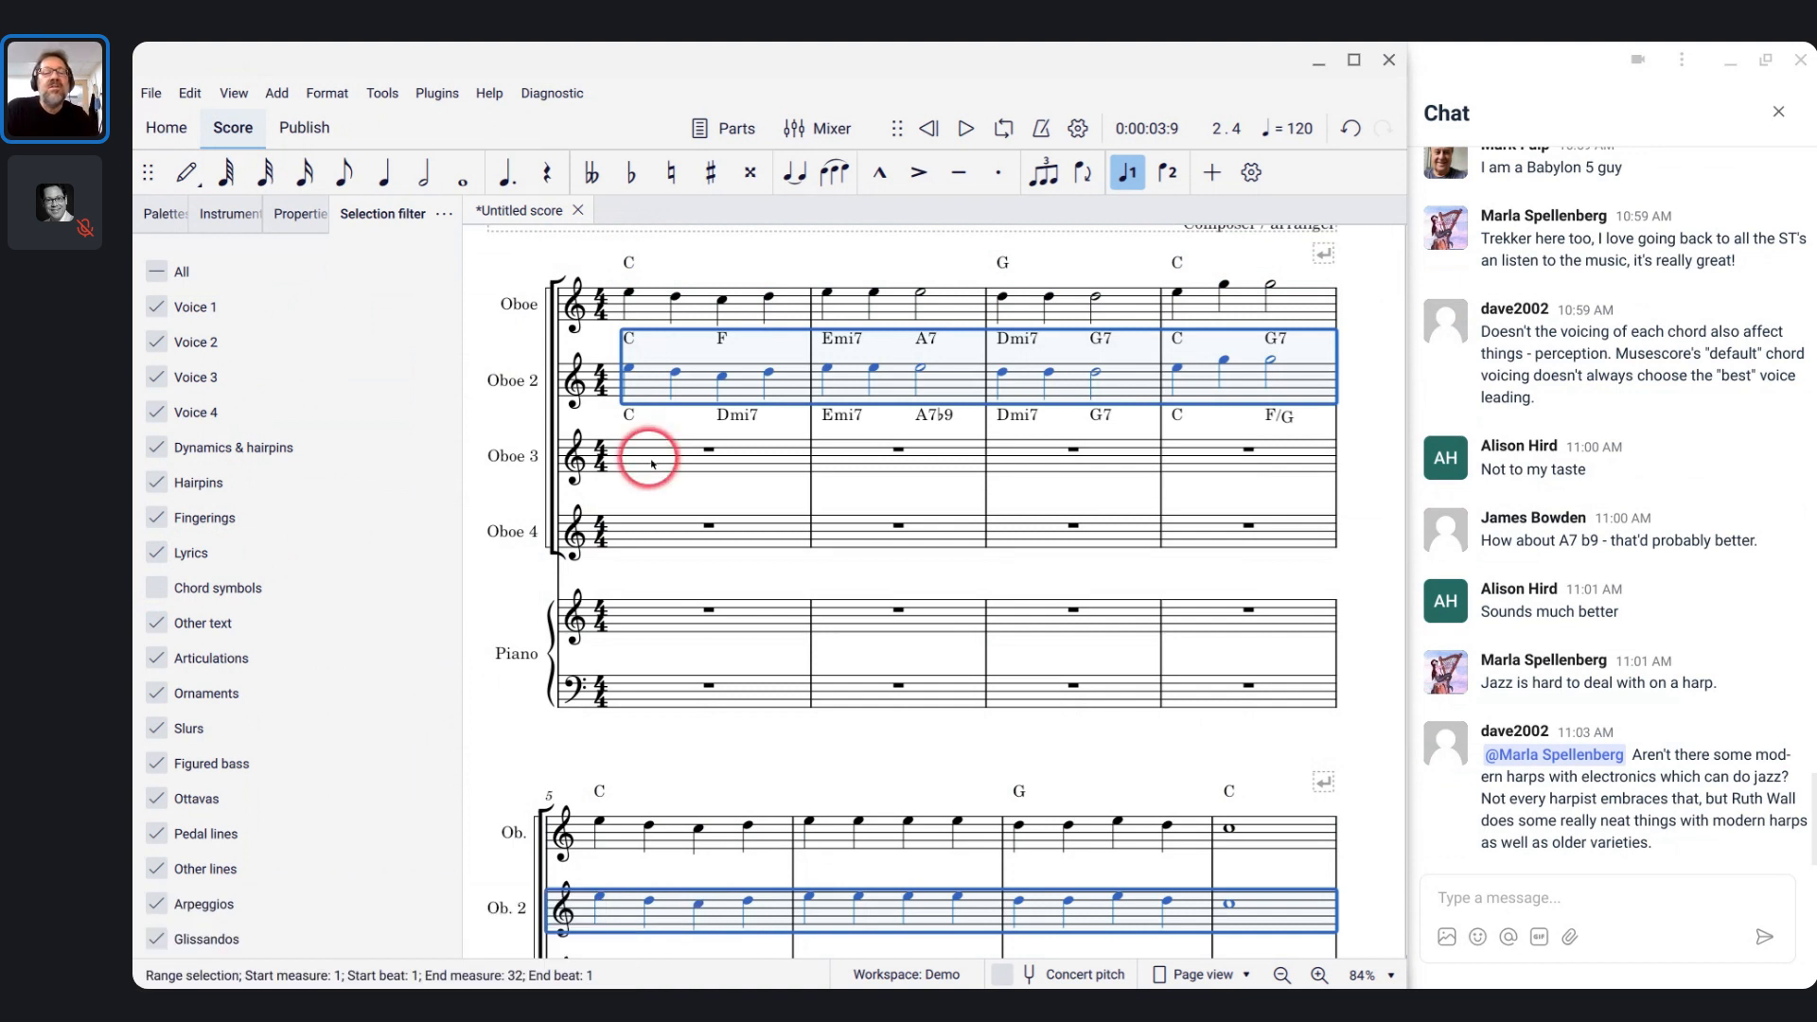
{"action": "key", "text": "ctrl+v"}
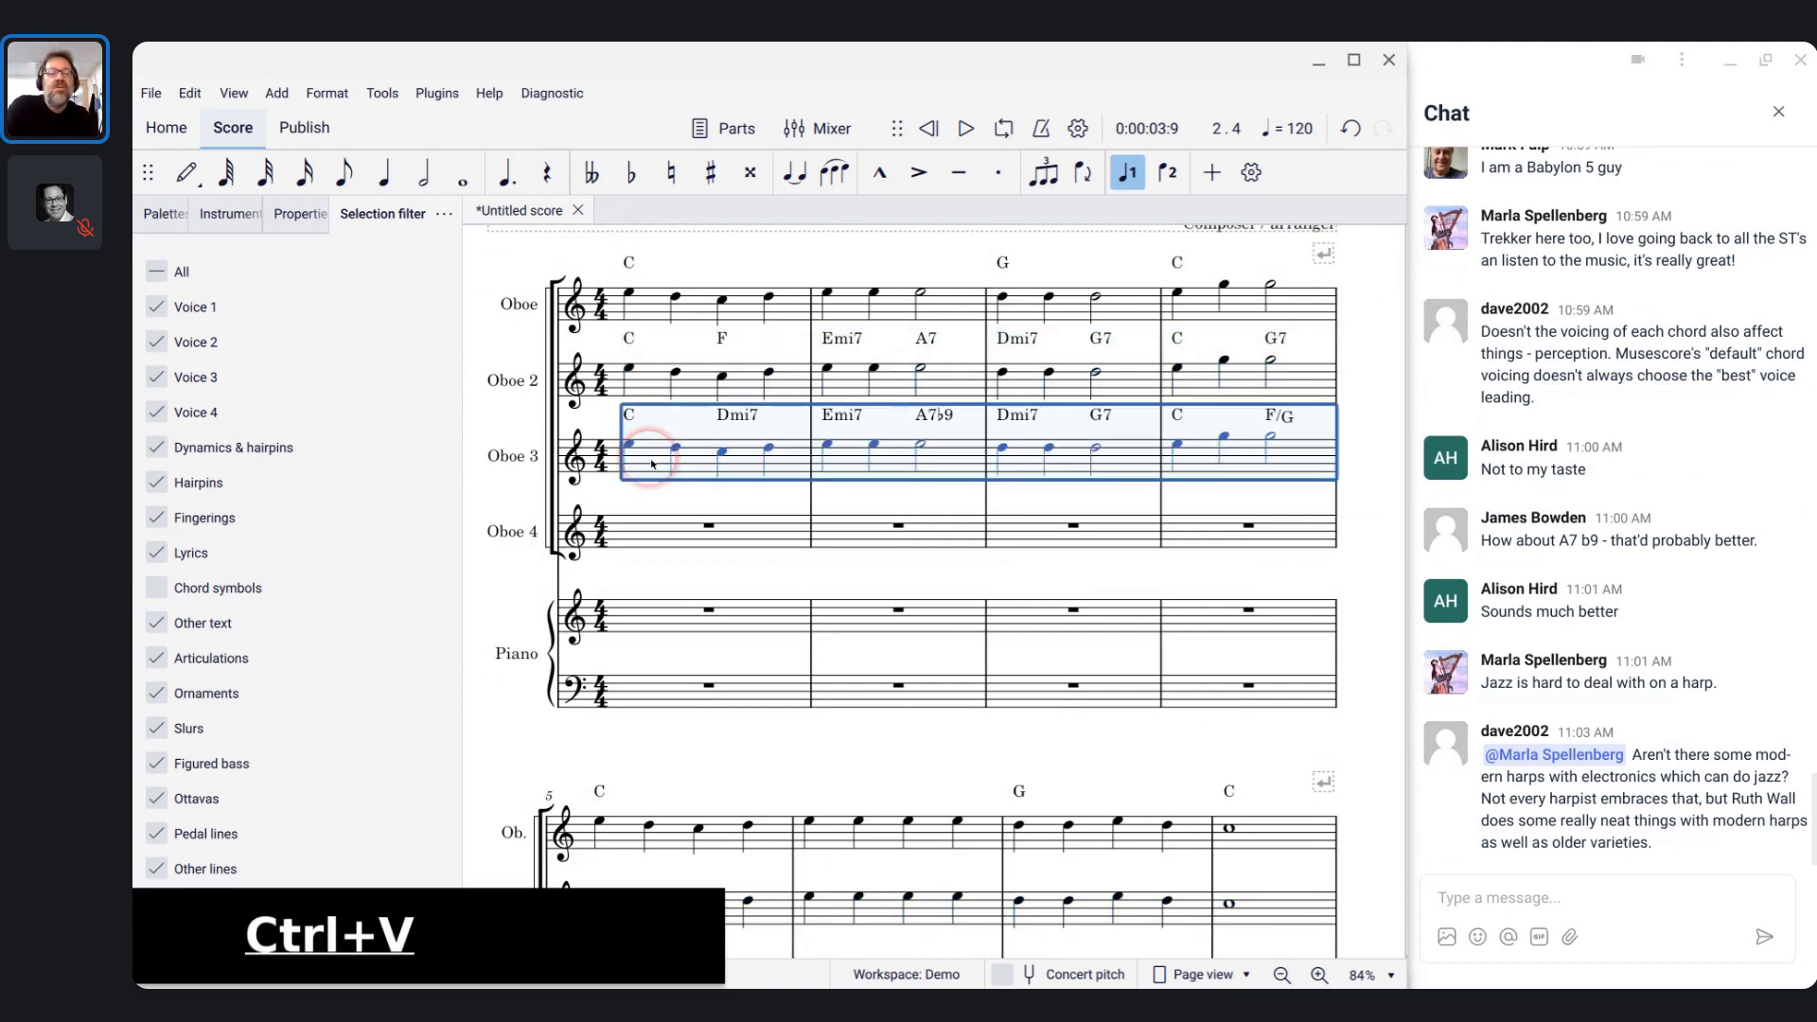
{"action": "left_click", "coordinate": [652, 530]}
{"action": "key", "text": "ctrl+v"}
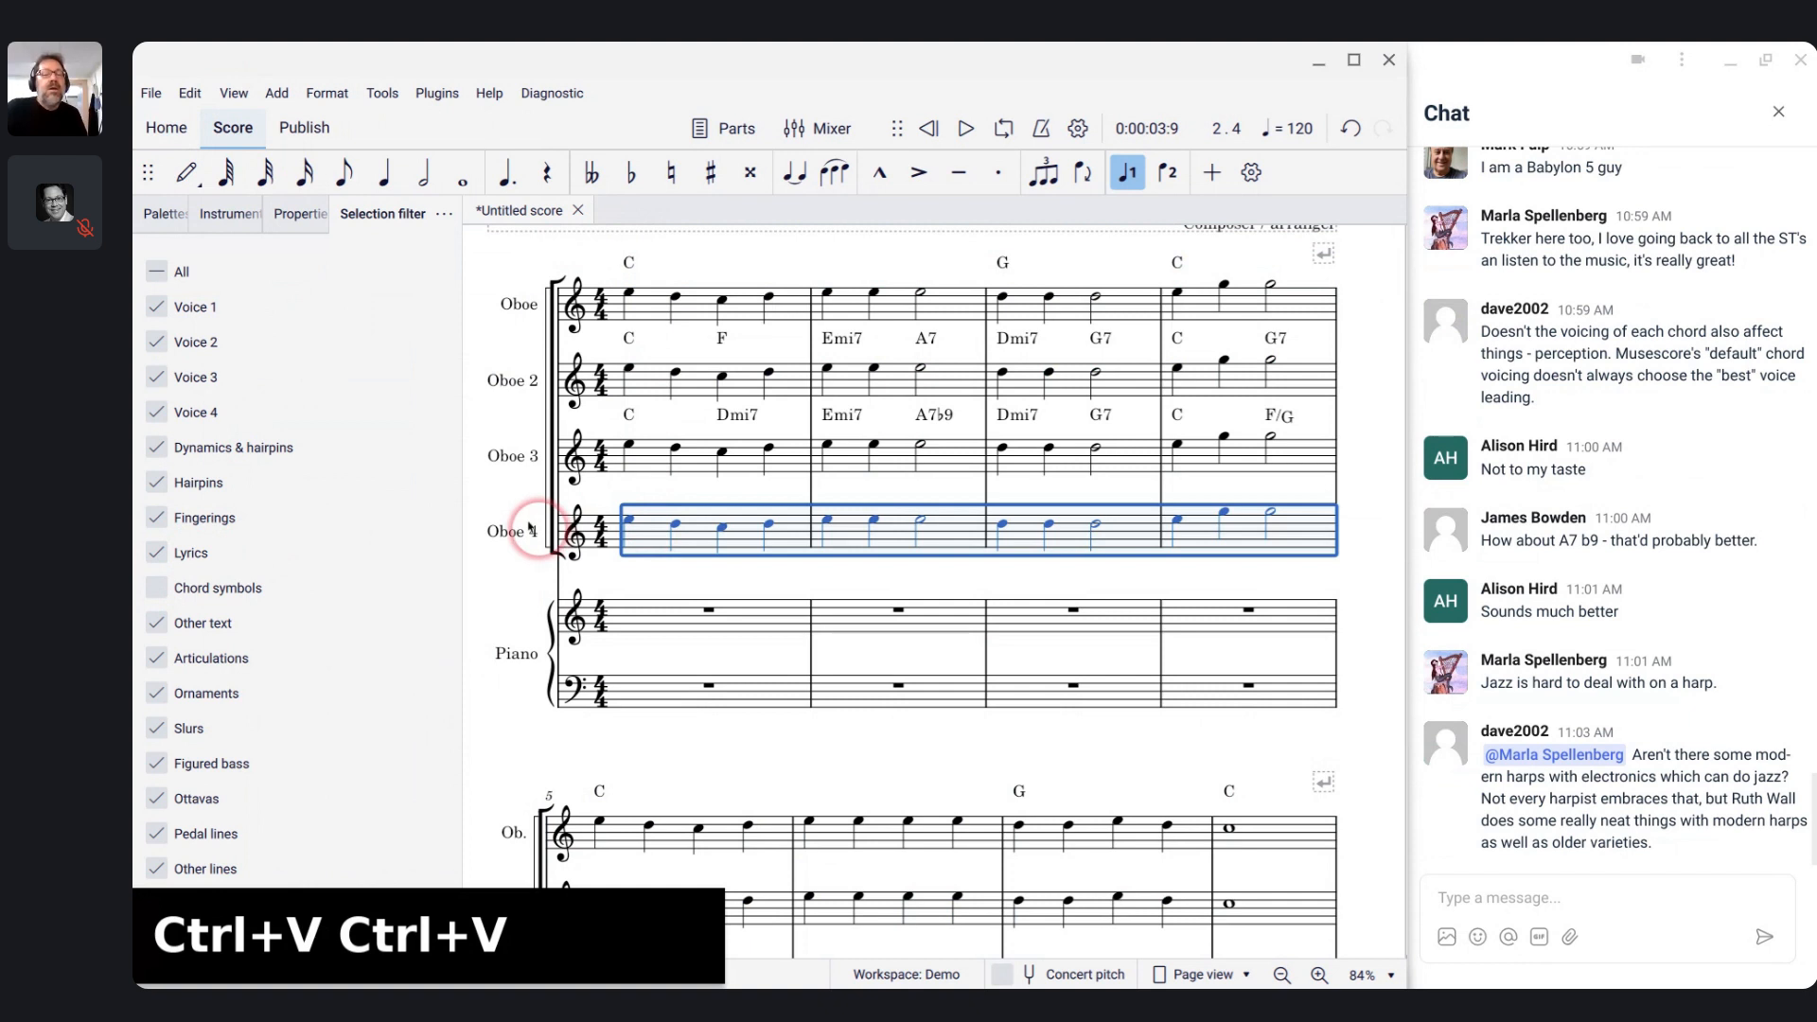
- Include chord symbols in the selection filter again and close the filter
{"action": "left_click", "coordinate": [163, 596]}
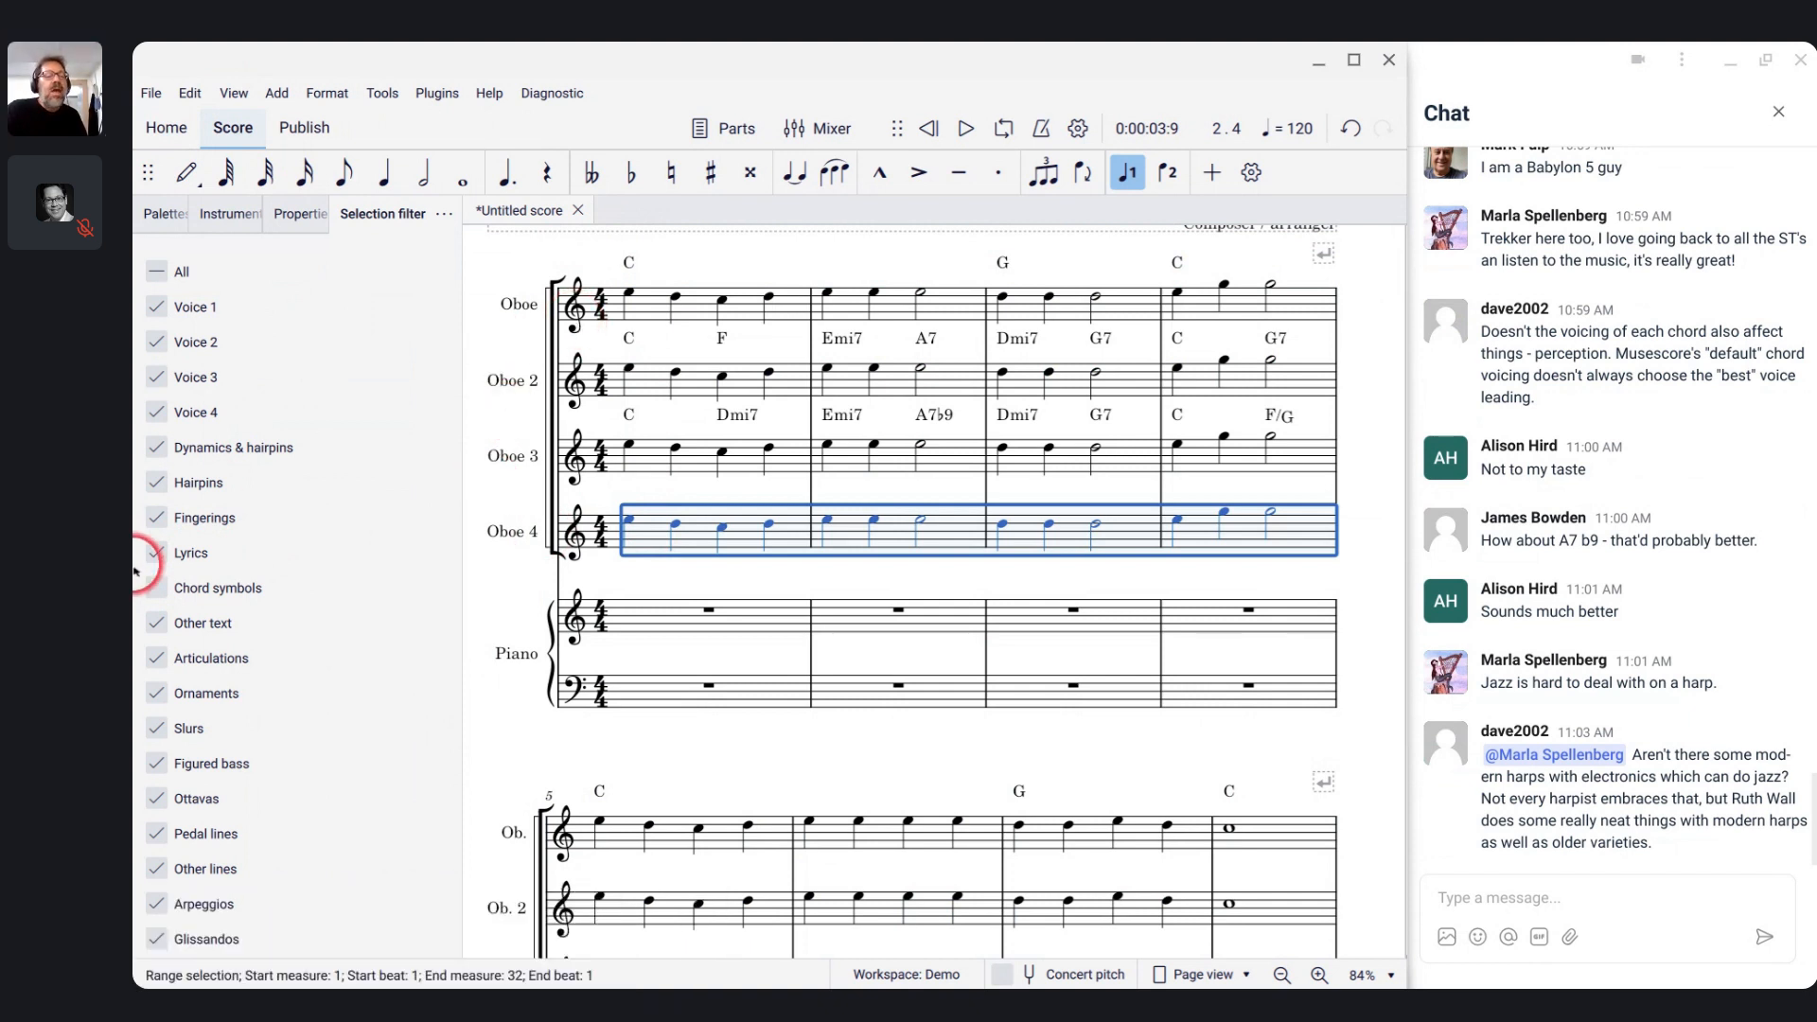
{"action": "left_click", "coordinate": [159, 589]}
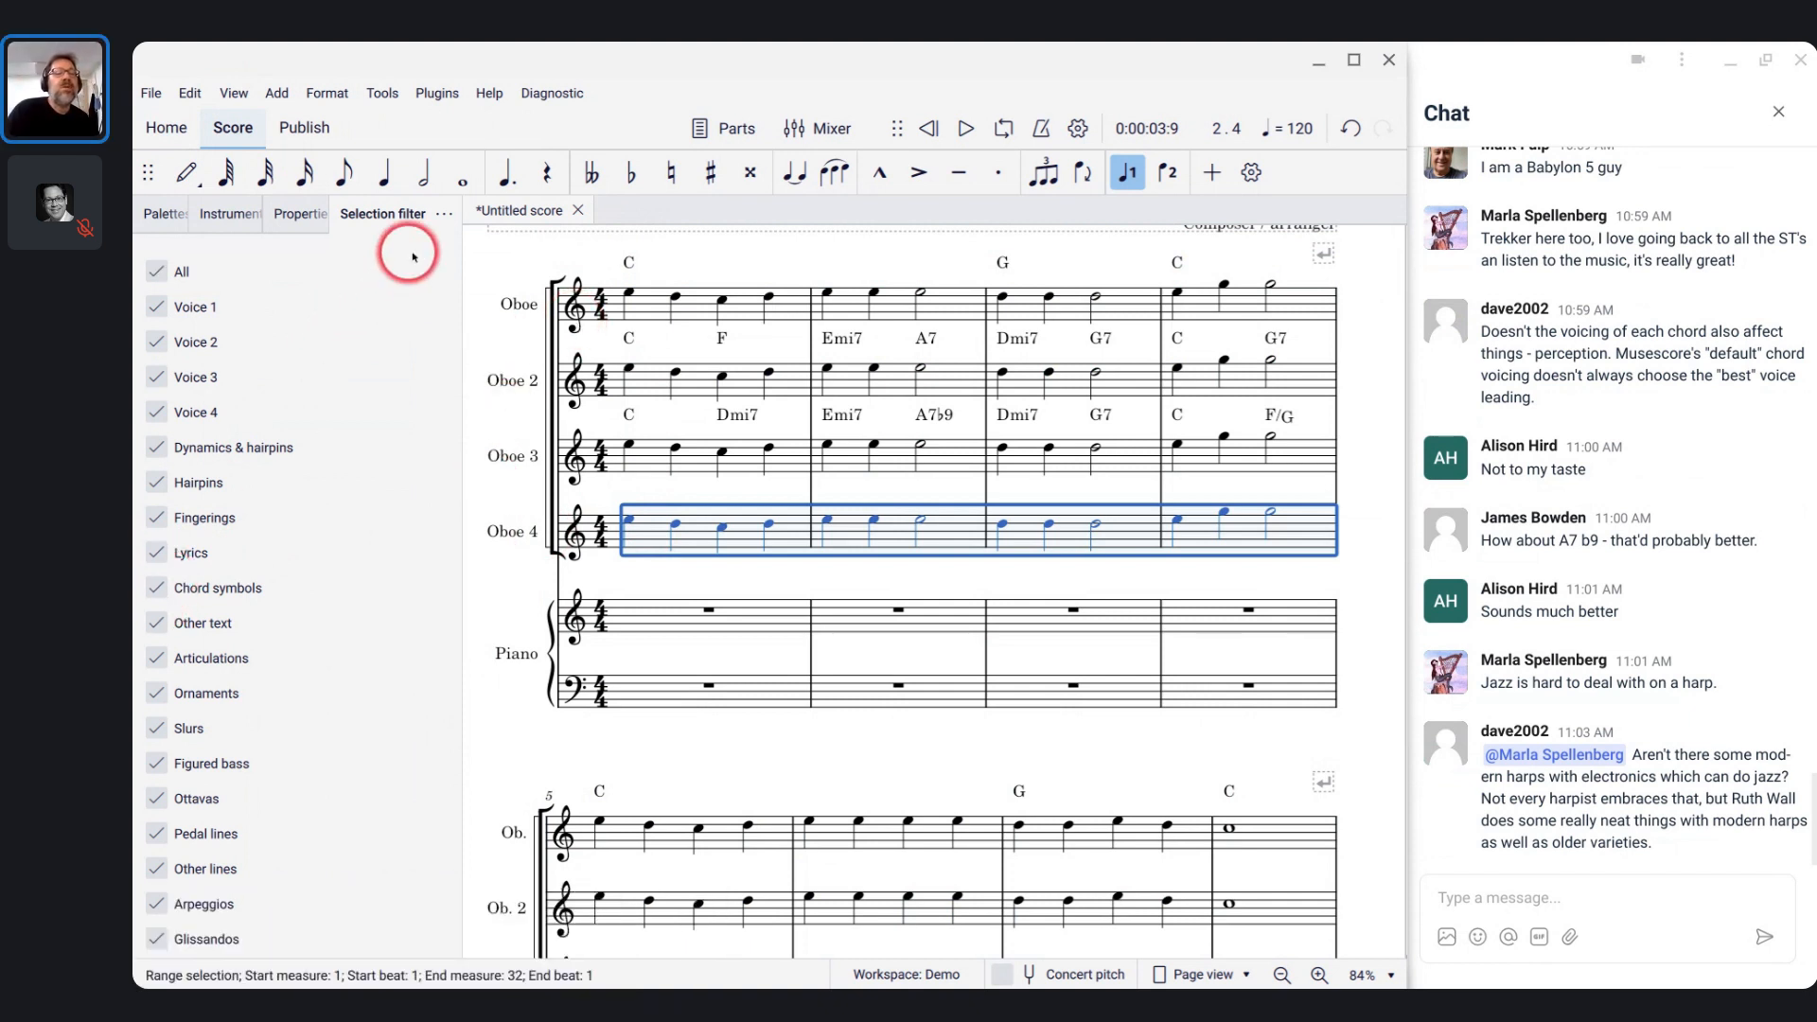
{"action": "left_click", "coordinate": [443, 215]}
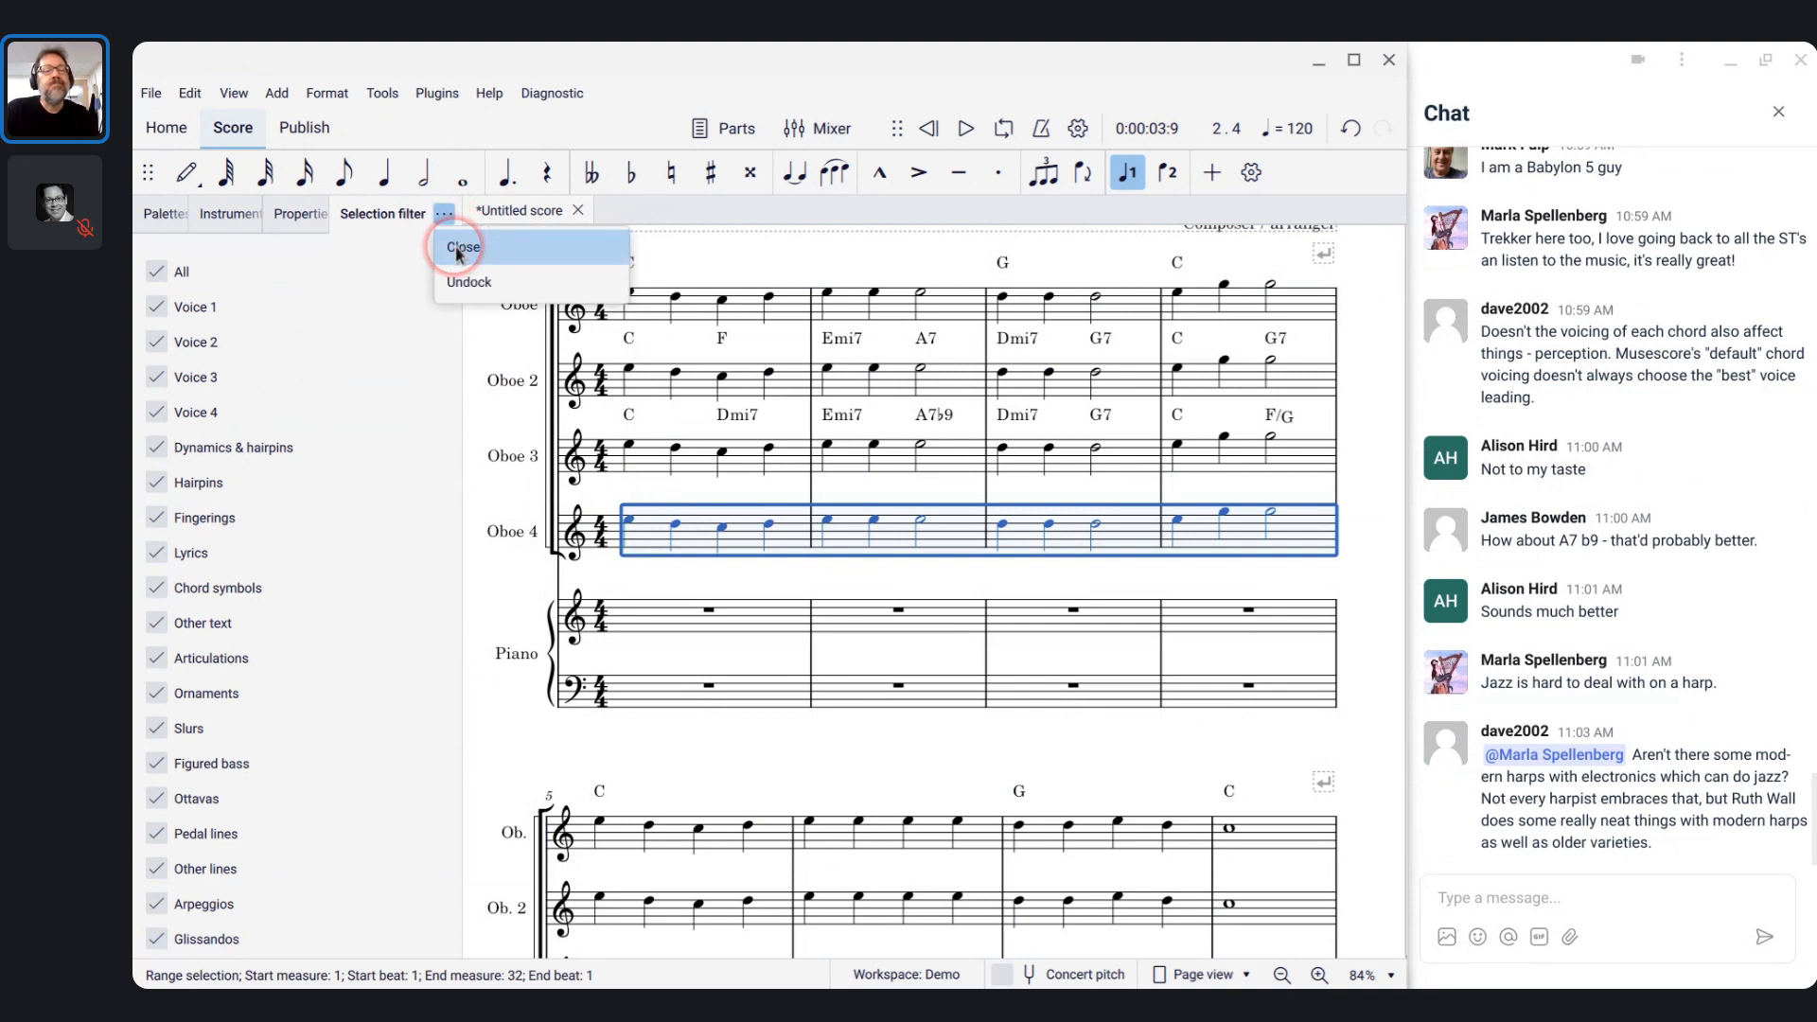
{"action": "left_click", "coordinate": [457, 249]}
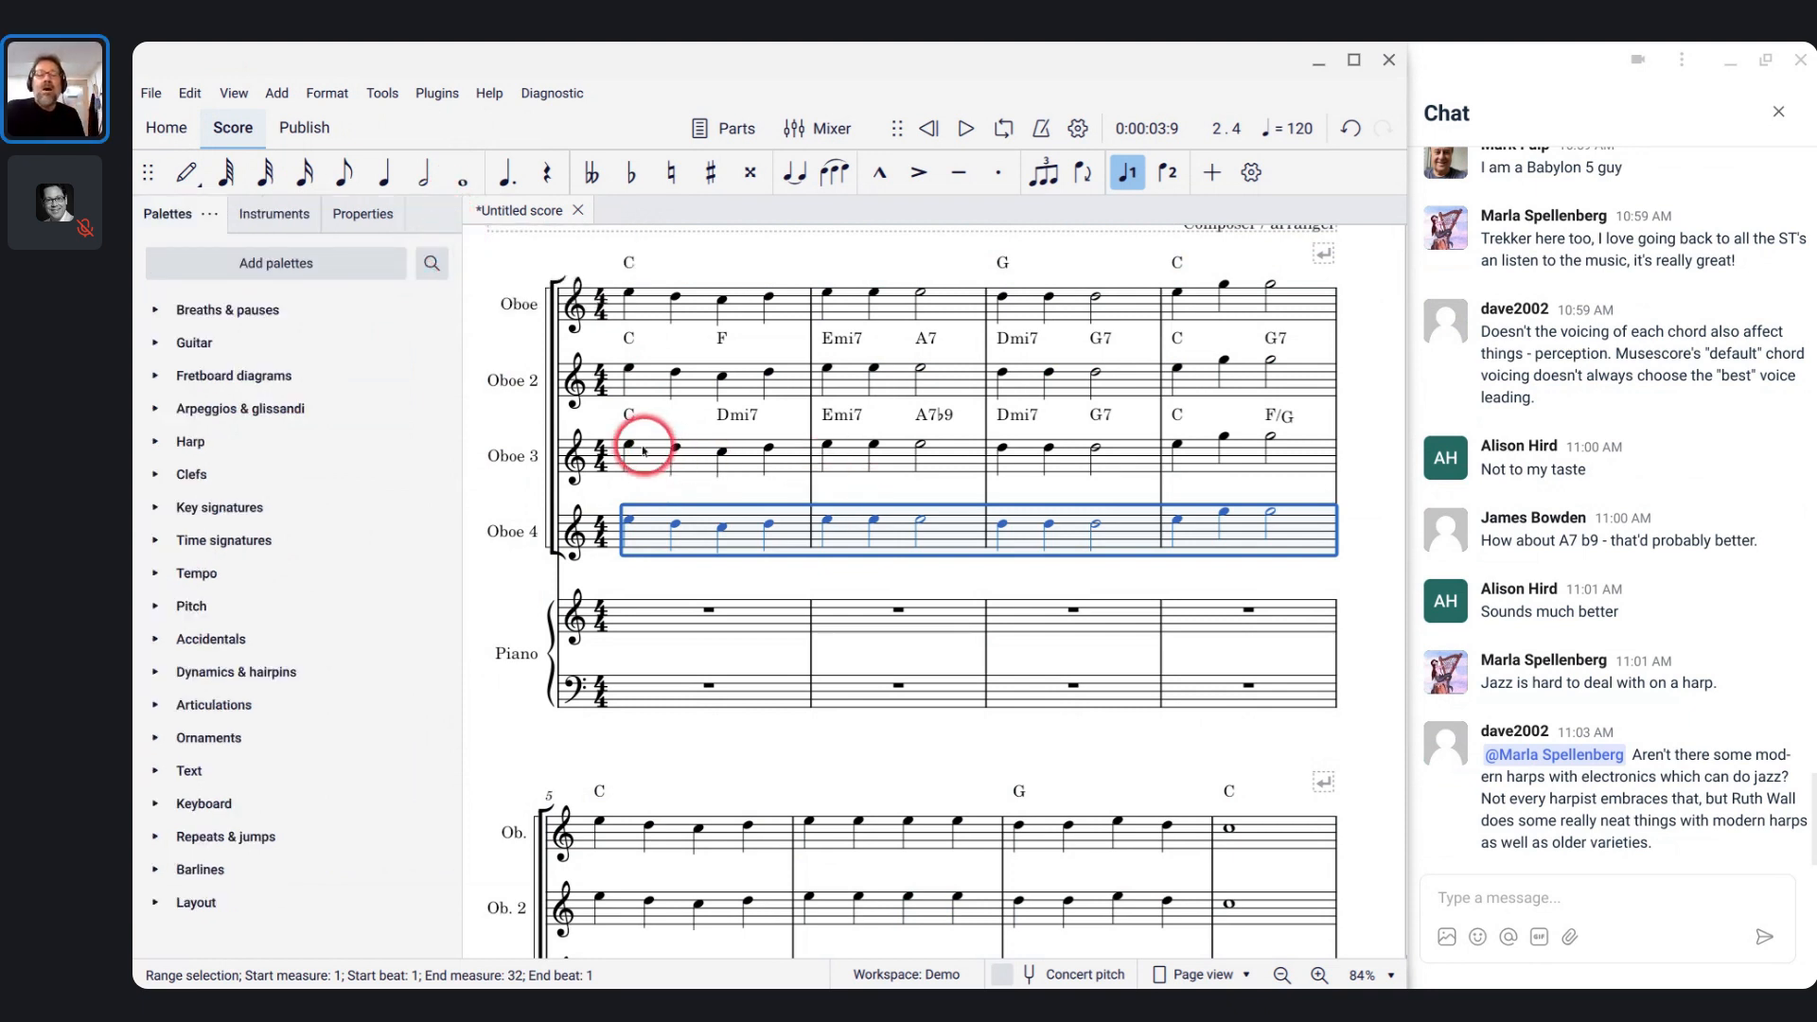
- Unmute the Chords.Oboe 2 and Chords.Oboe mixer channels and raise the Piano volume to 3.2
{"action": "key", "text": "F10"}
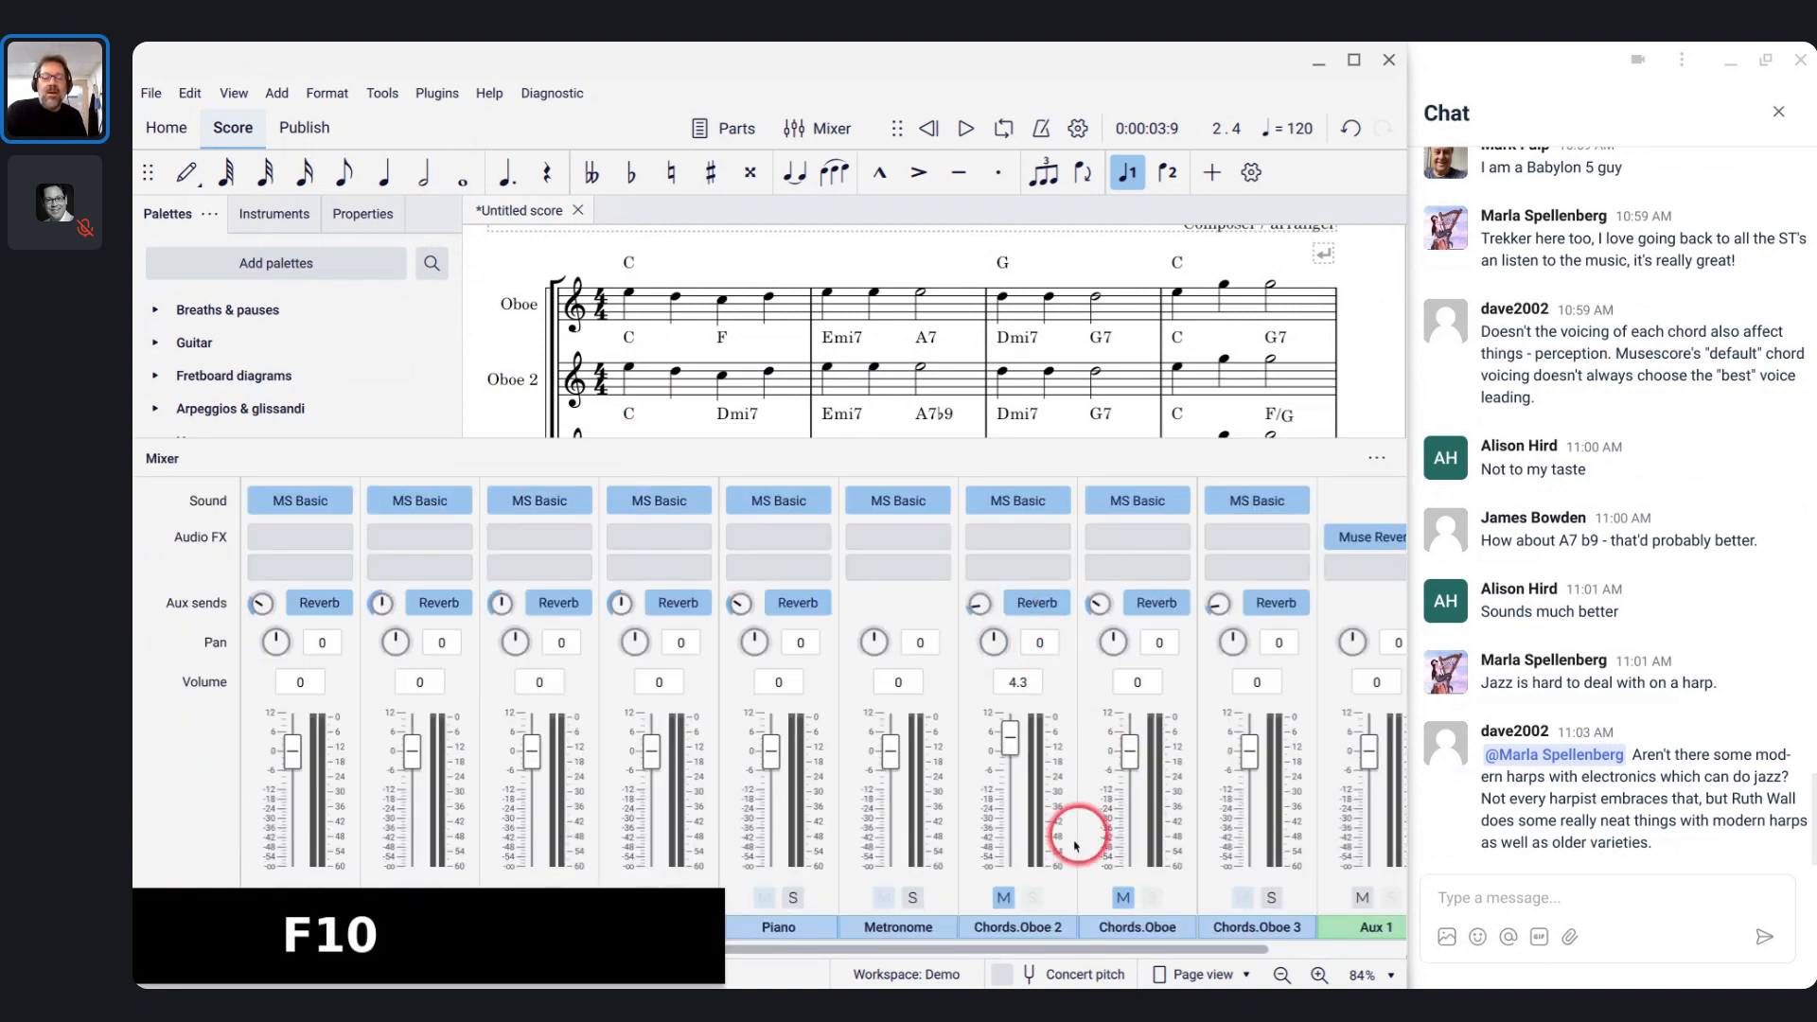
{"action": "left_click", "coordinate": [1004, 895]}
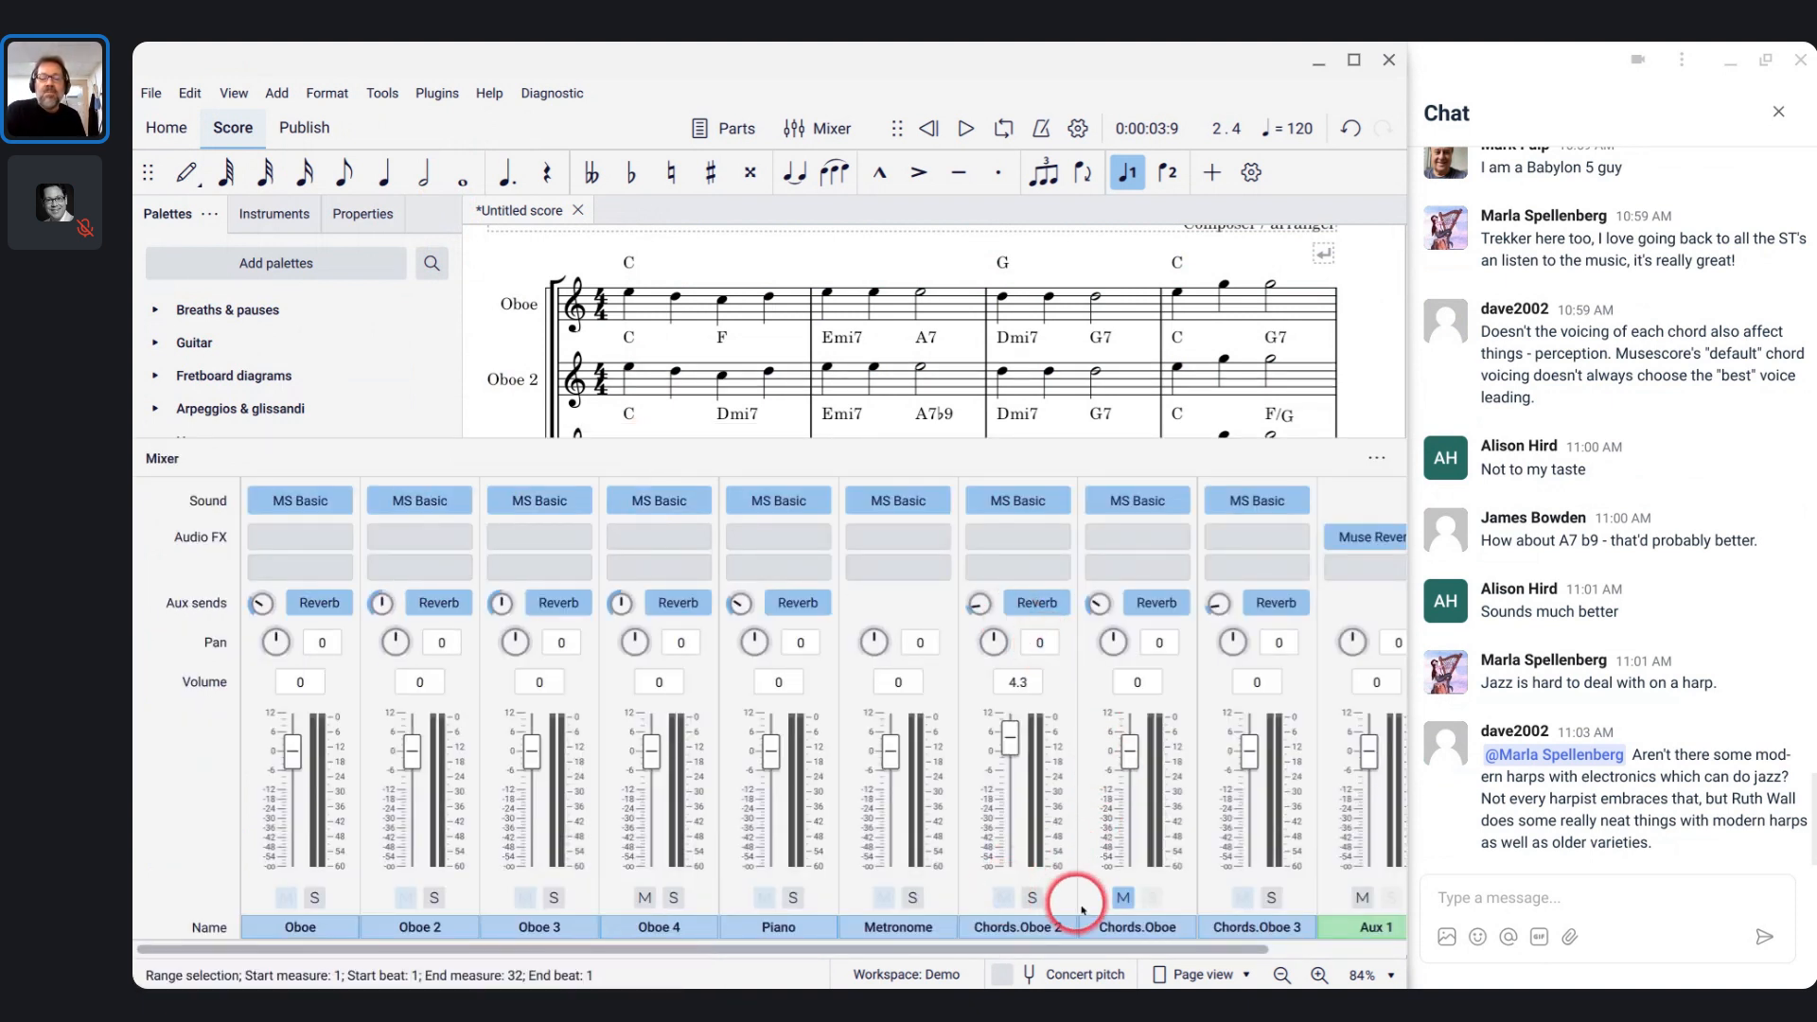
{"action": "left_click", "coordinate": [1121, 897]}
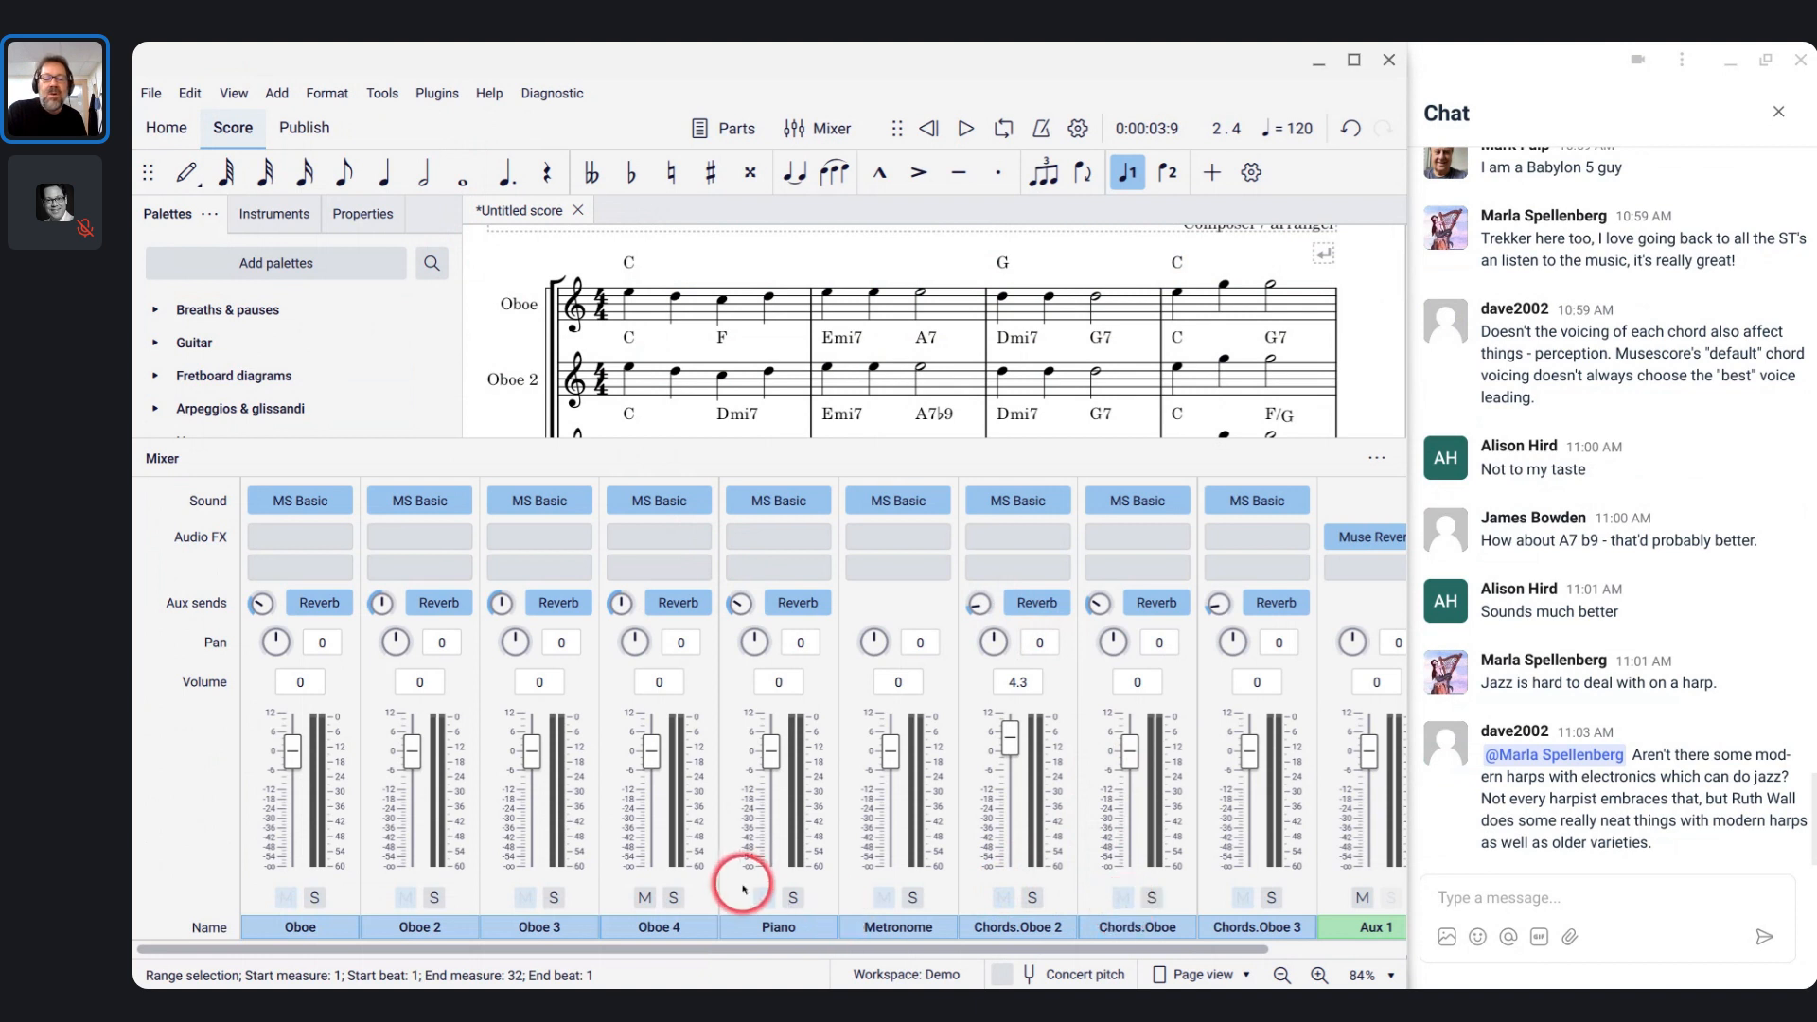
{"action": "scroll", "coordinate": [743, 887], "scroll_direction": "up", "scroll_amount": 2}
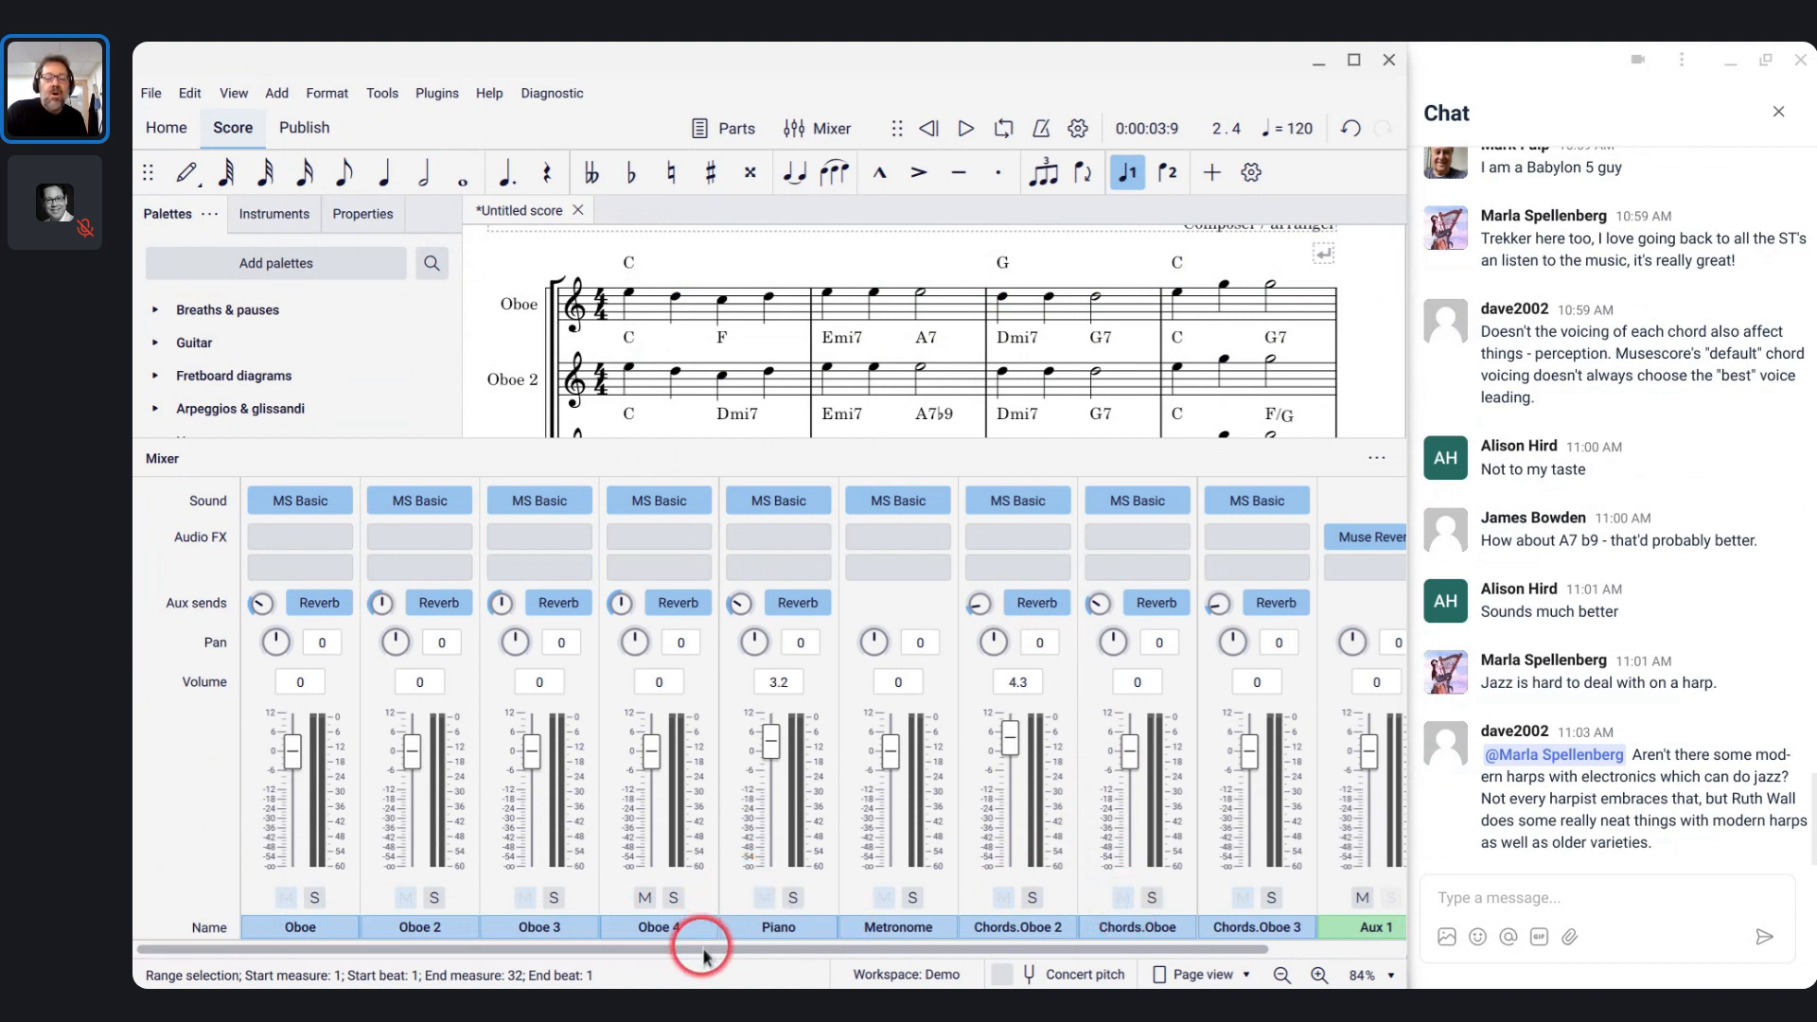
{"action": "left_click_drag", "start_coordinate": [703, 949], "coordinate": [458, 947]}
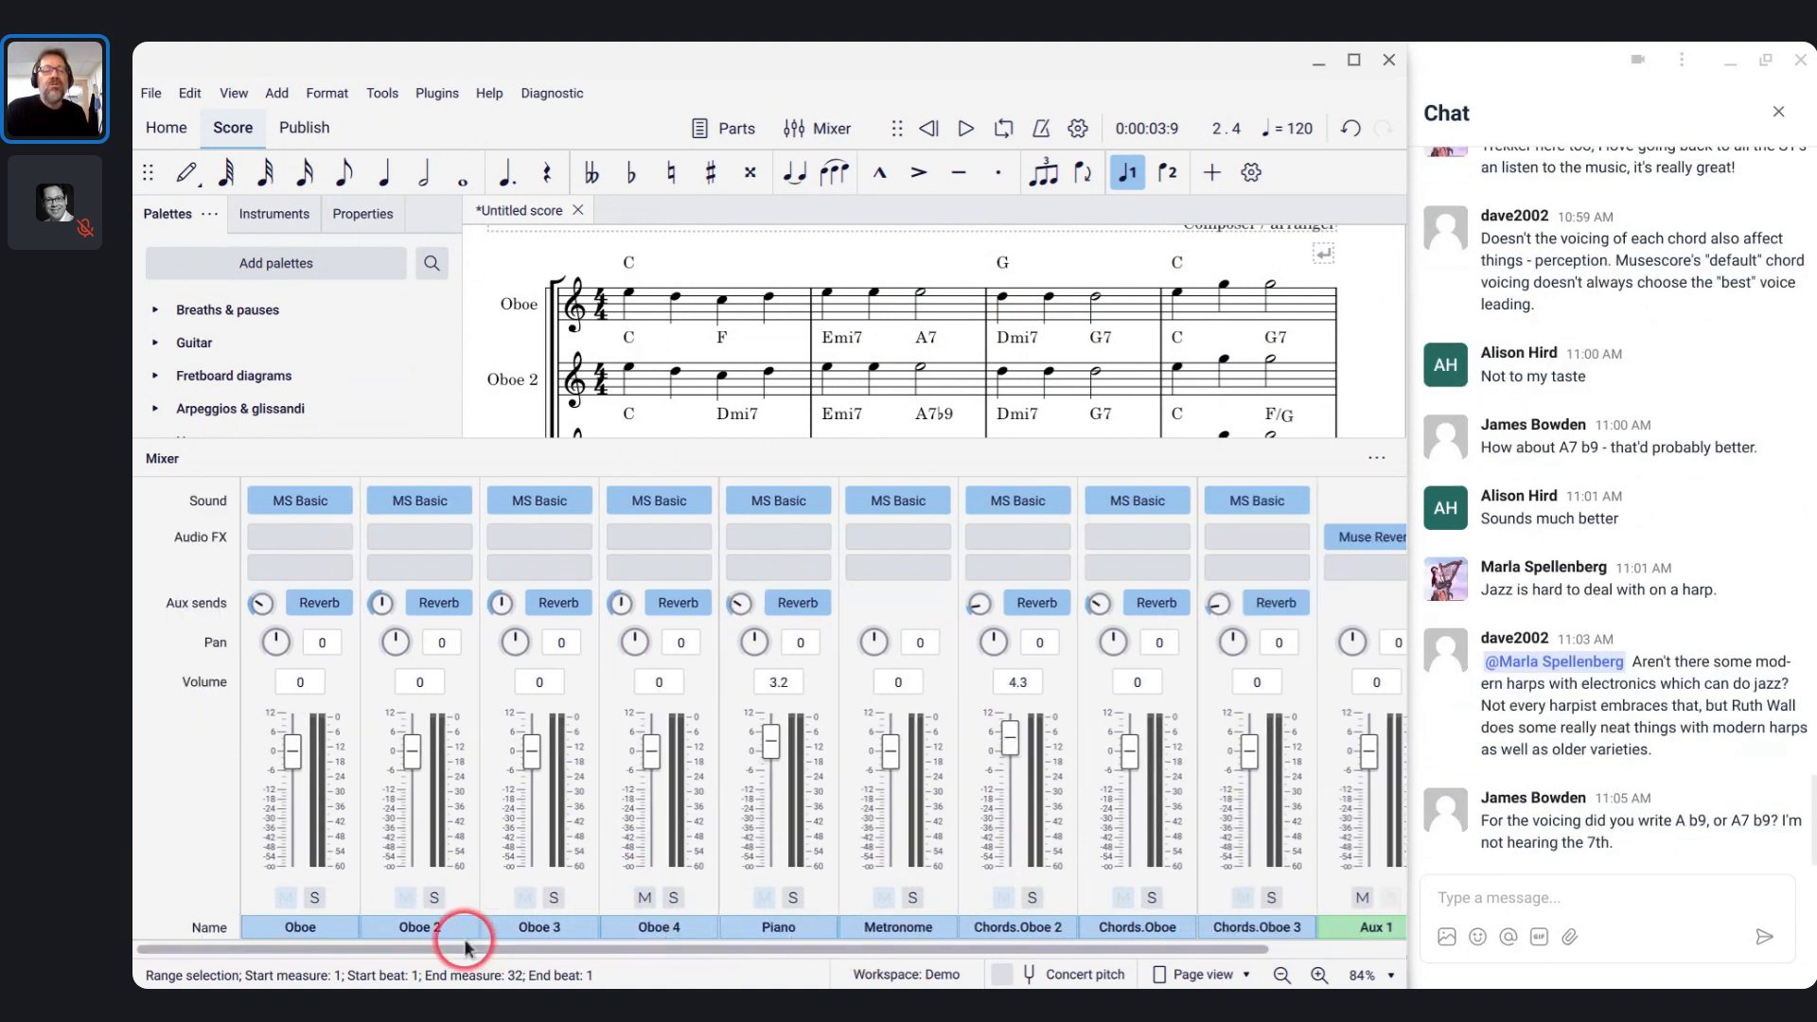
{"action": "left_click", "coordinate": [647, 388]}
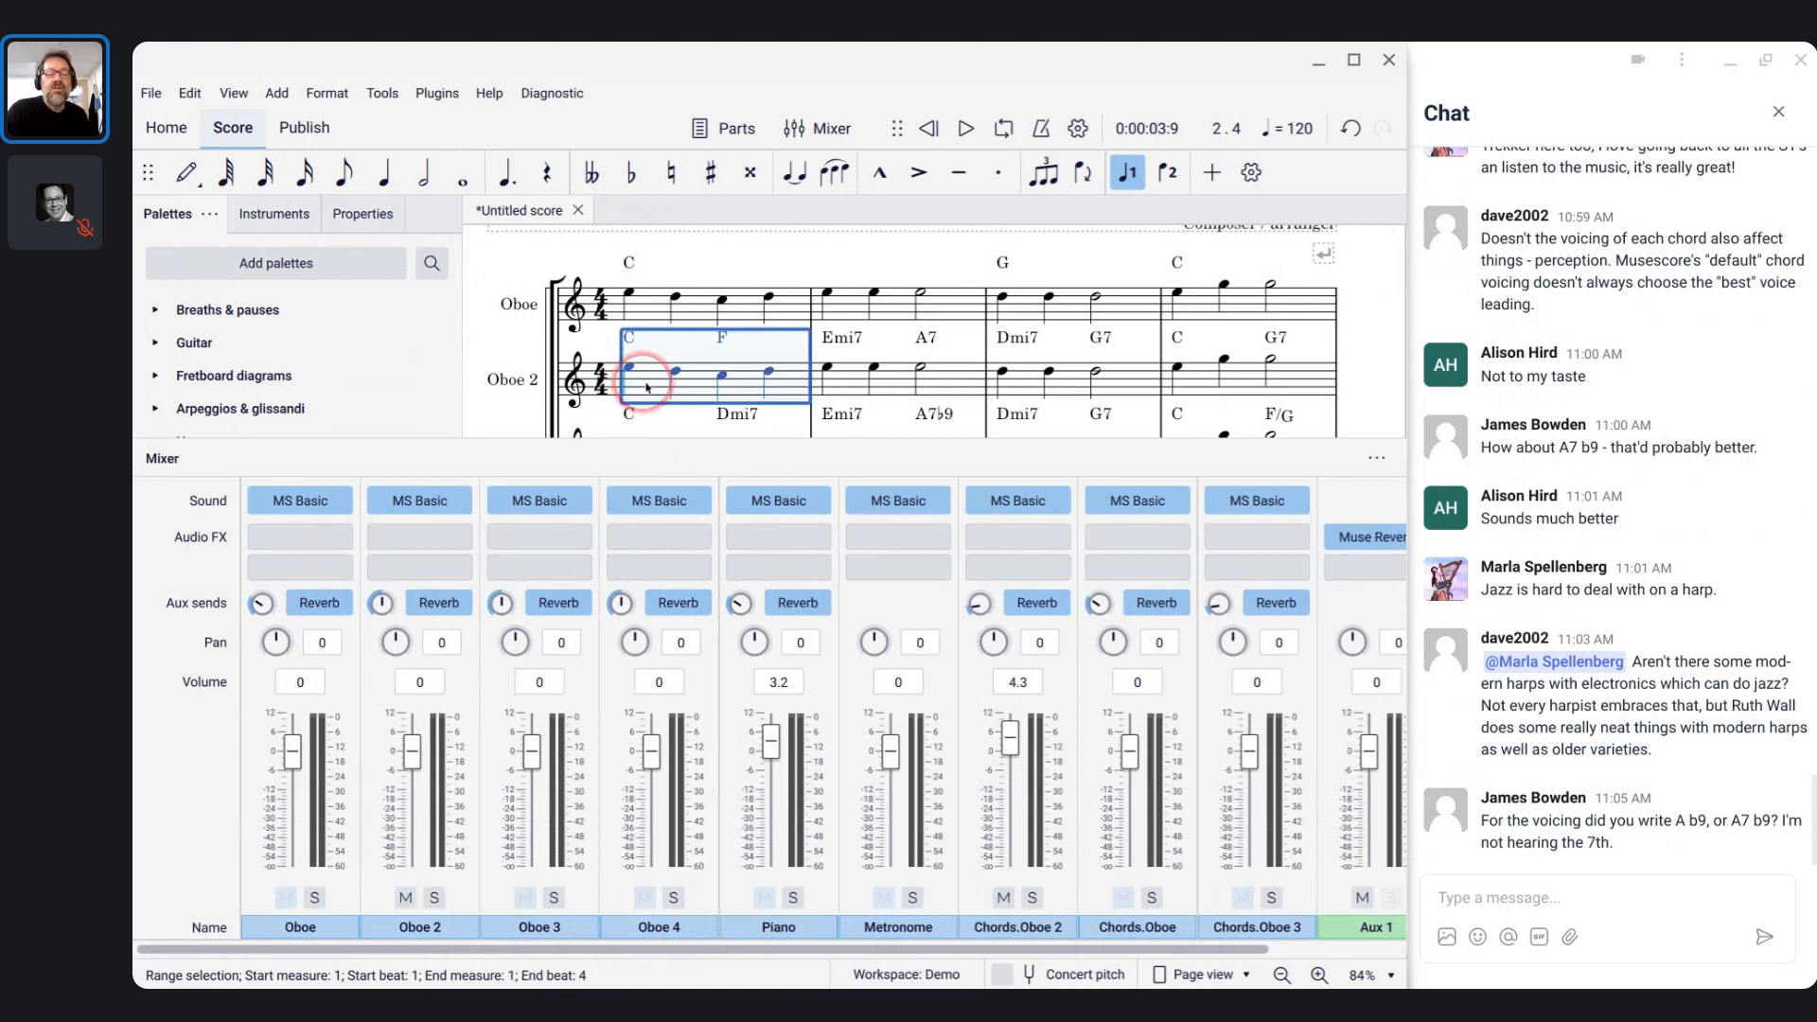
{"action": "key", "text": "F10"}
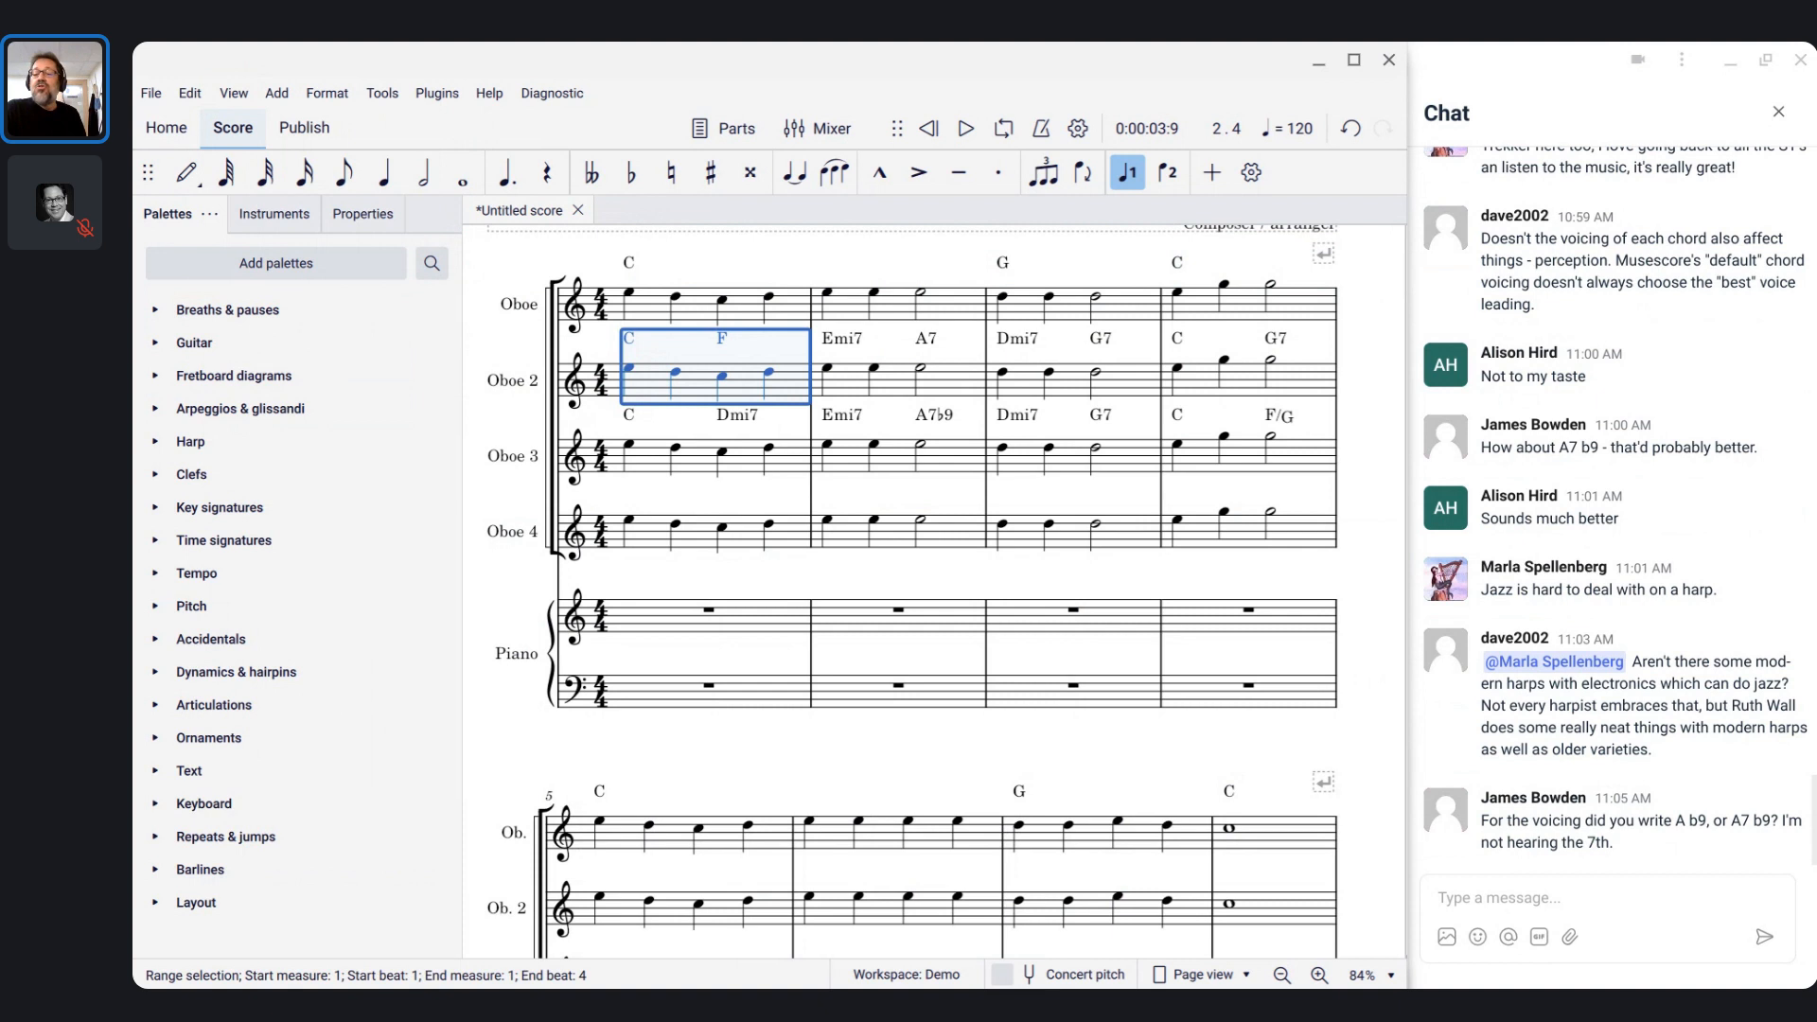
- Audition the Oboe 3 A7b9 chord in measure 2 and add an A7b9 chord symbol on beat 3 of that measure above the Piano staff
{"action": "left_click", "coordinate": [861, 413]}
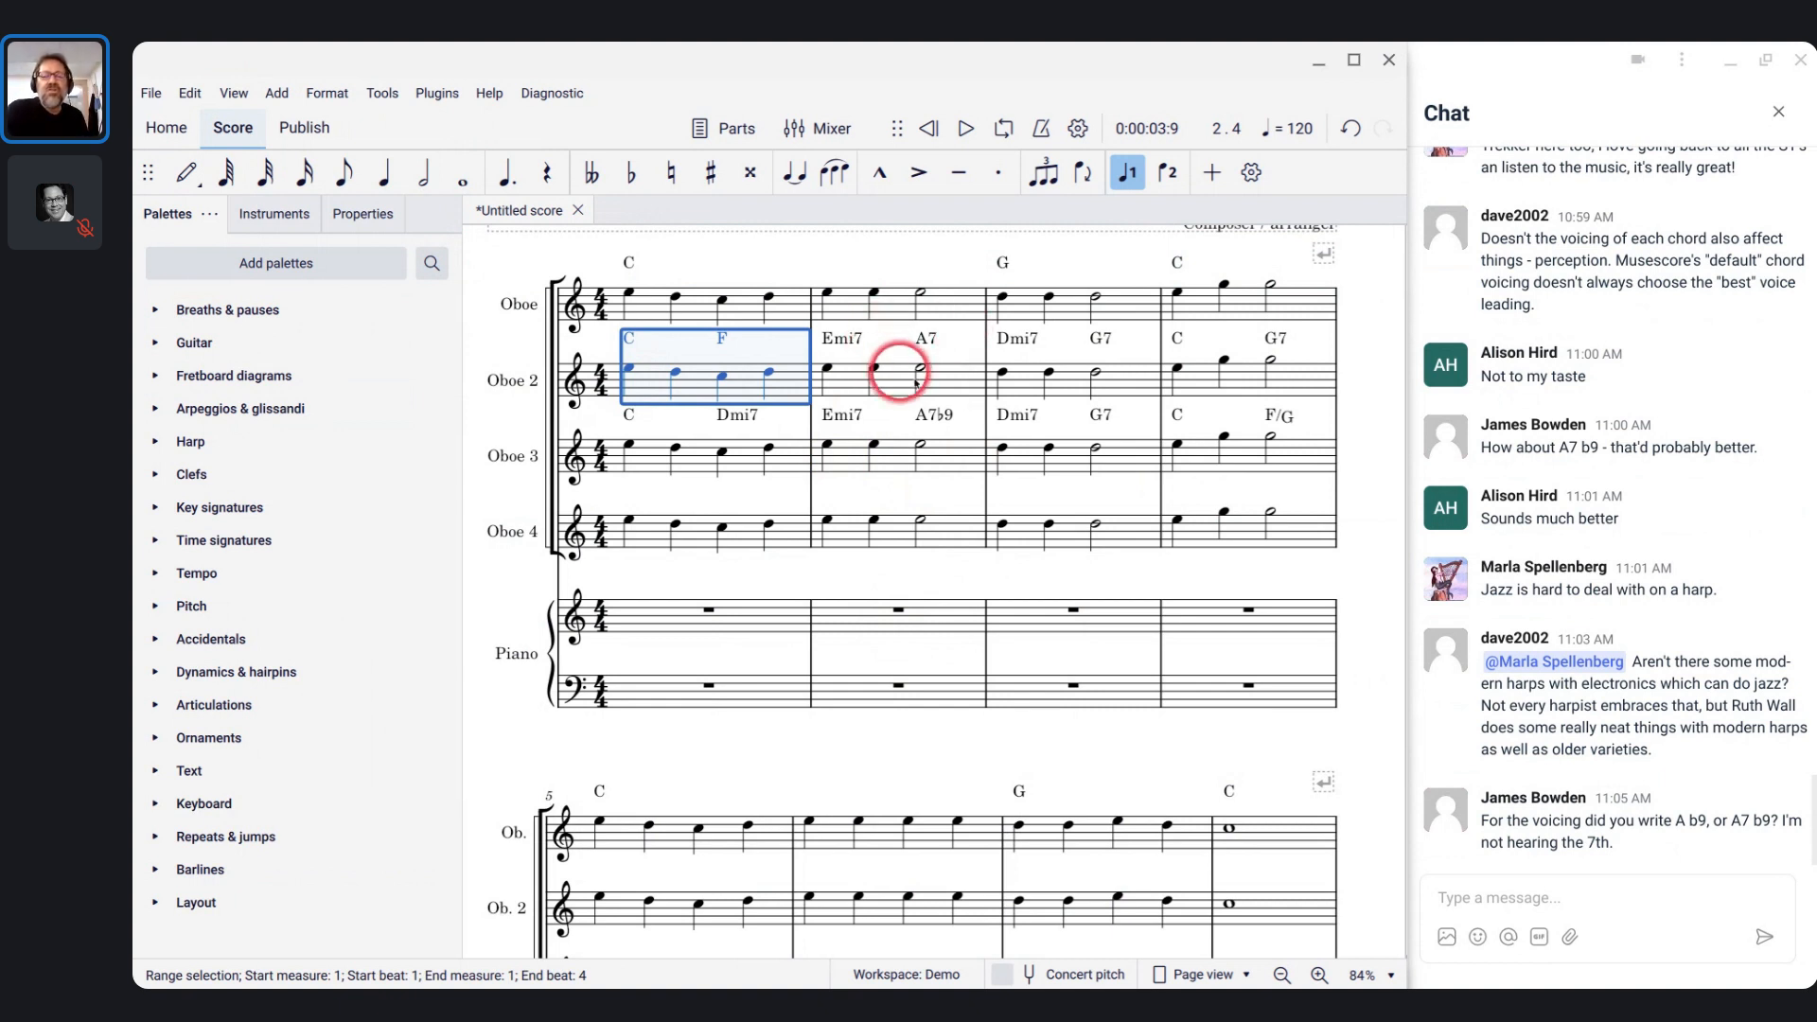
{"action": "left_click", "coordinate": [950, 426]}
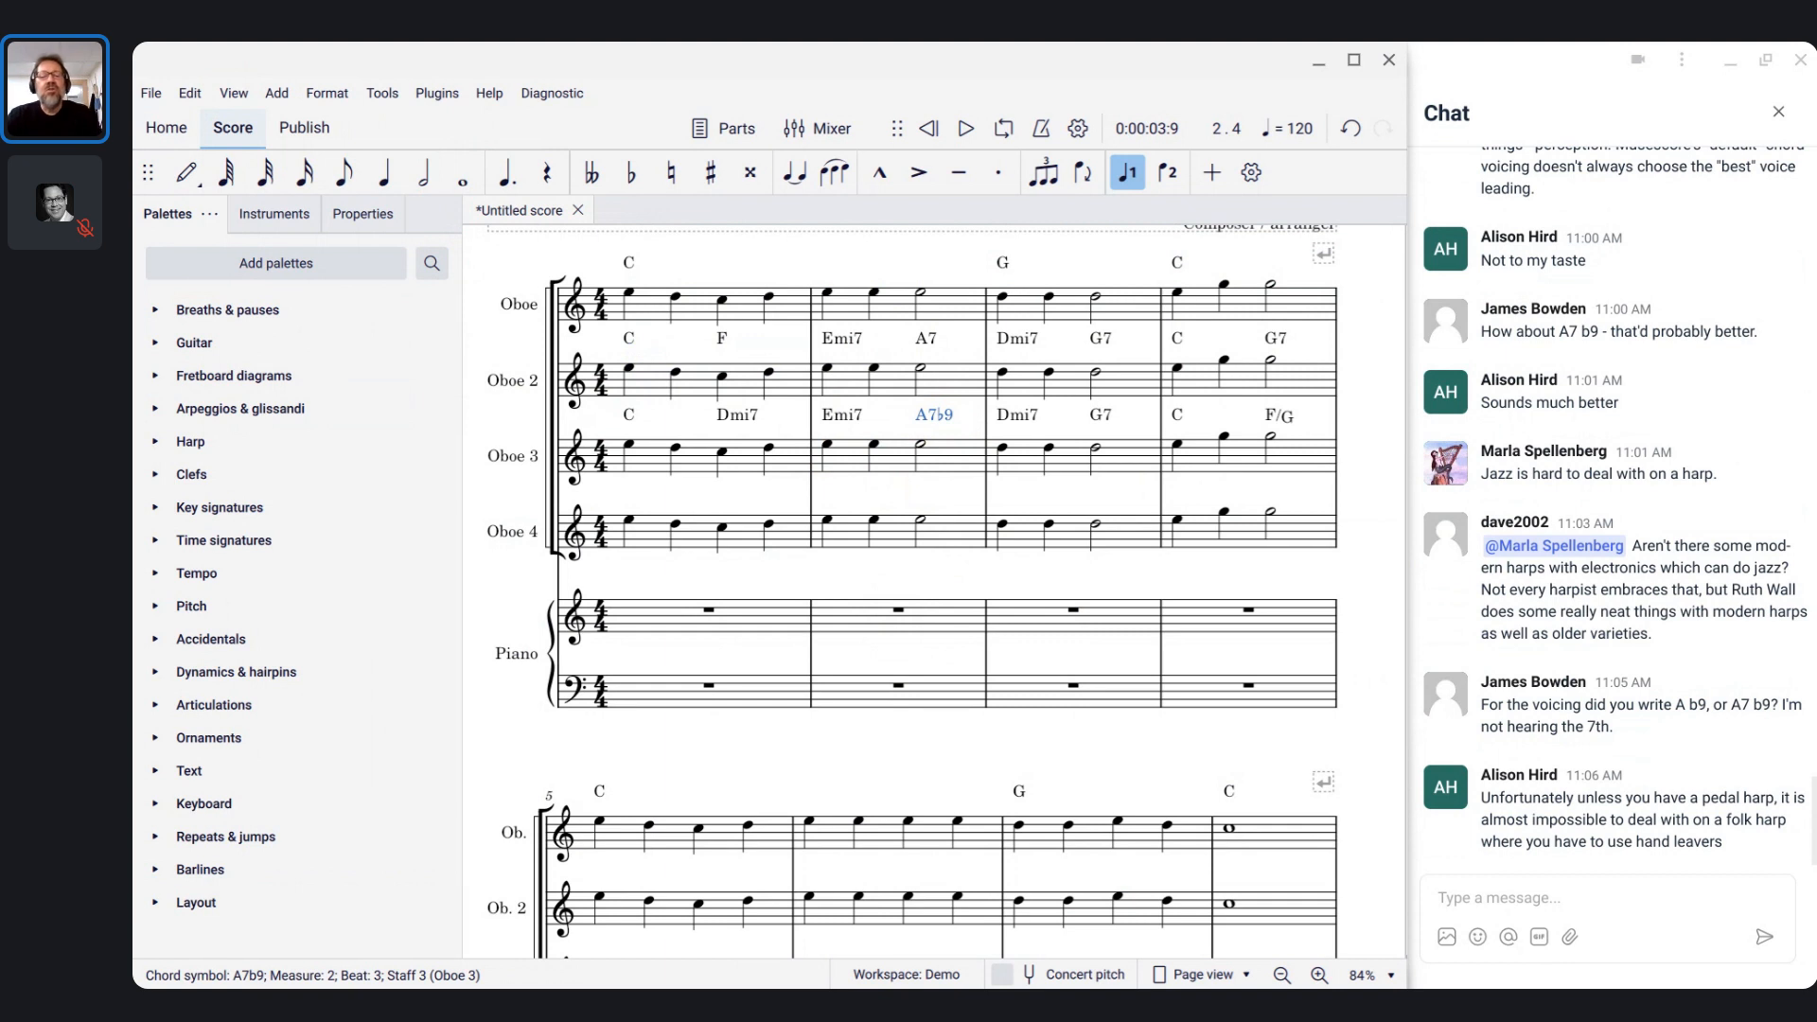
{"action": "left_click", "coordinate": [898, 611]}
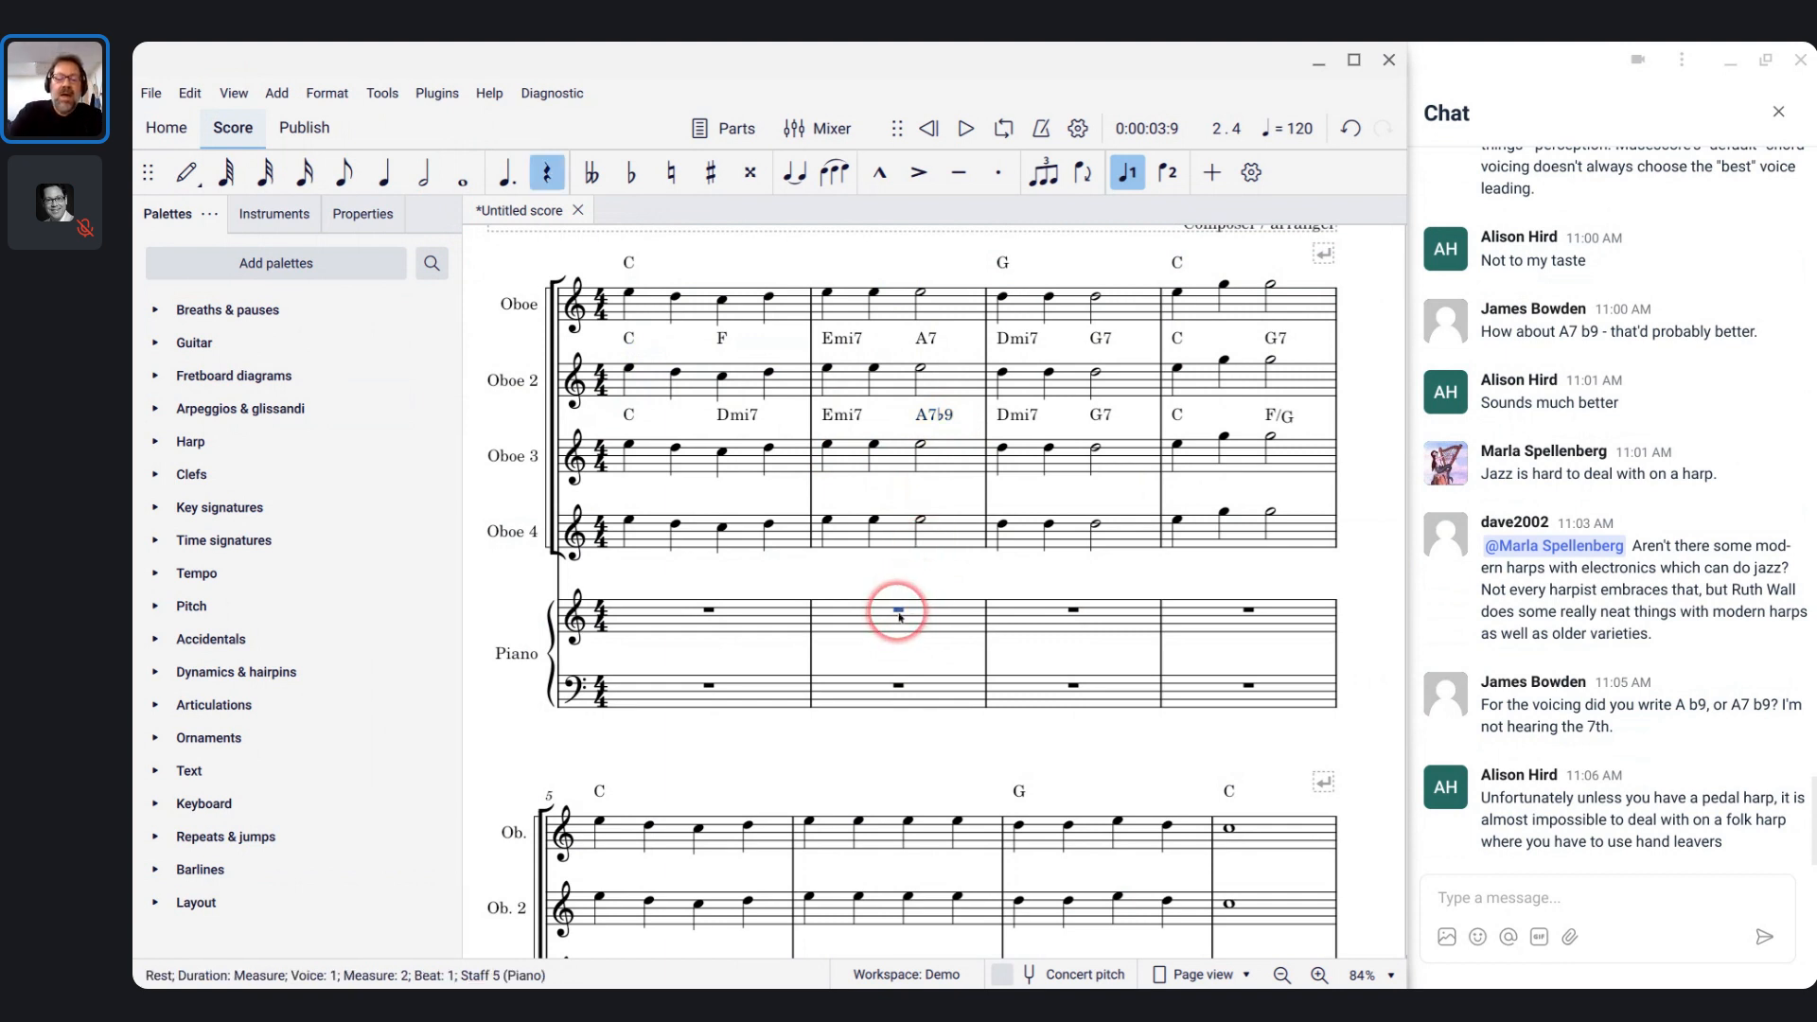
{"action": "key", "text": "ctrl+k"}
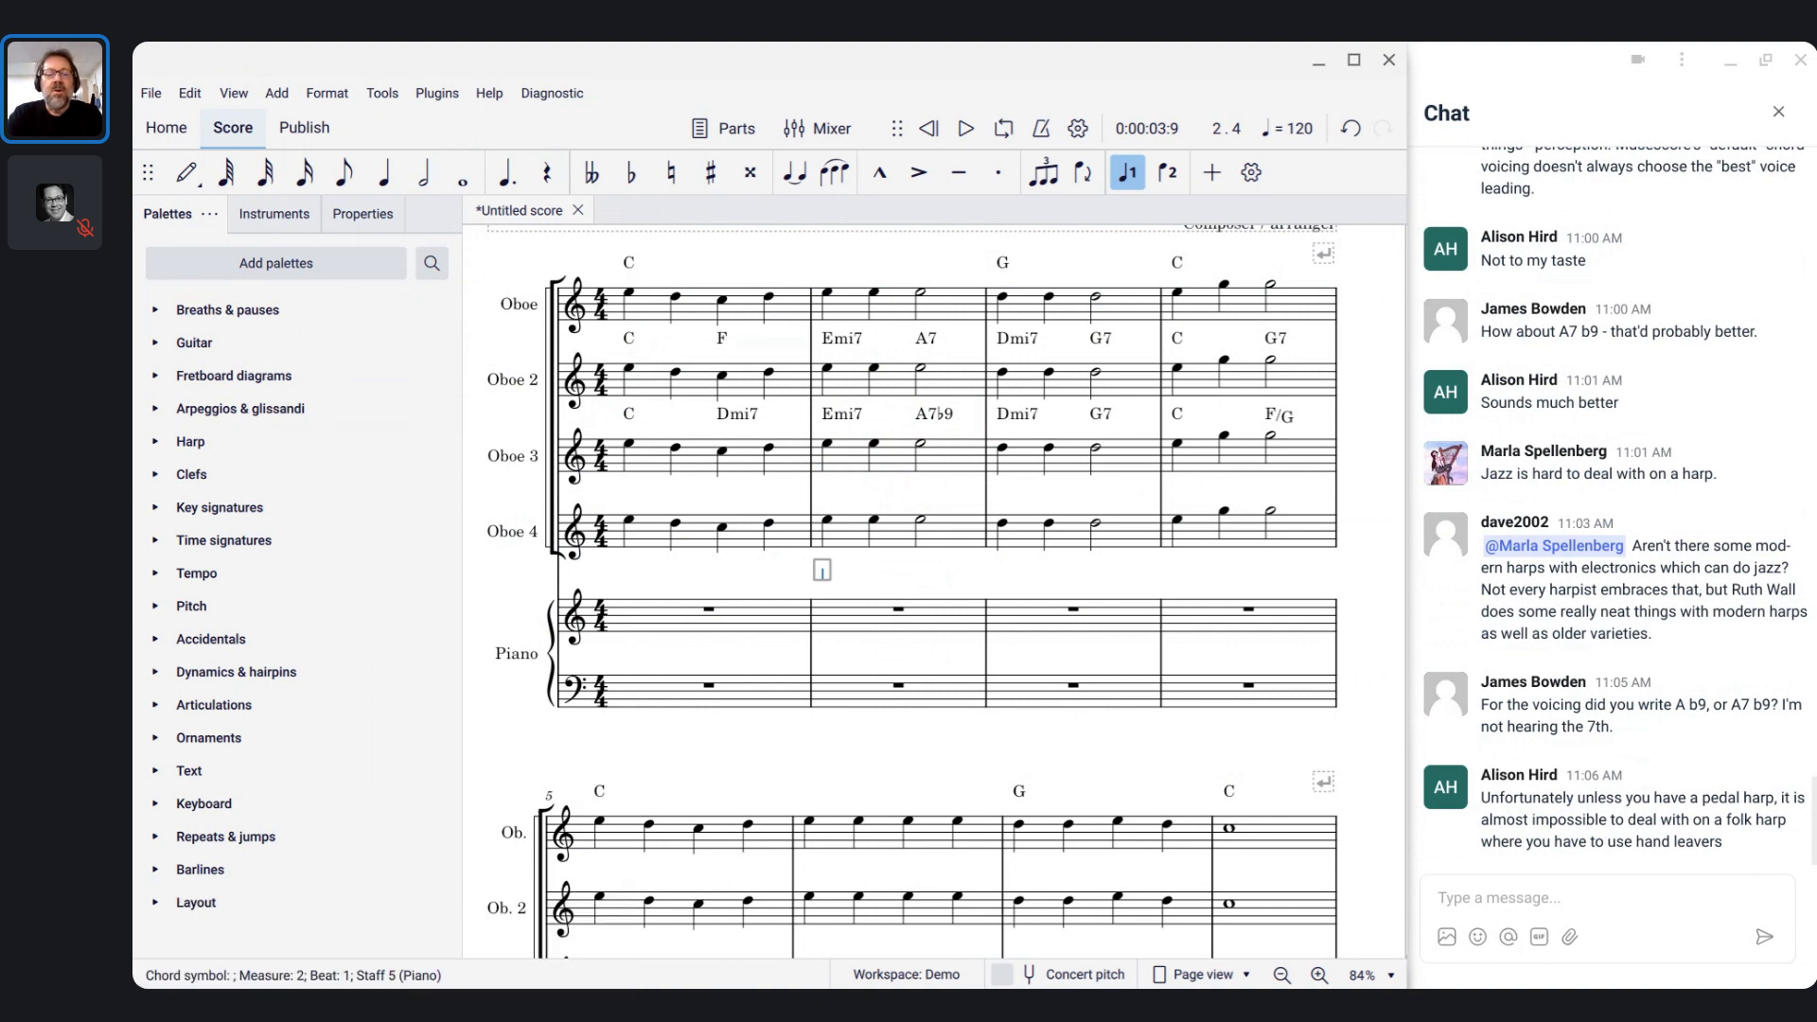
{"action": "key", "text": "space"}
{"action": "type", "text": "A7b9"}
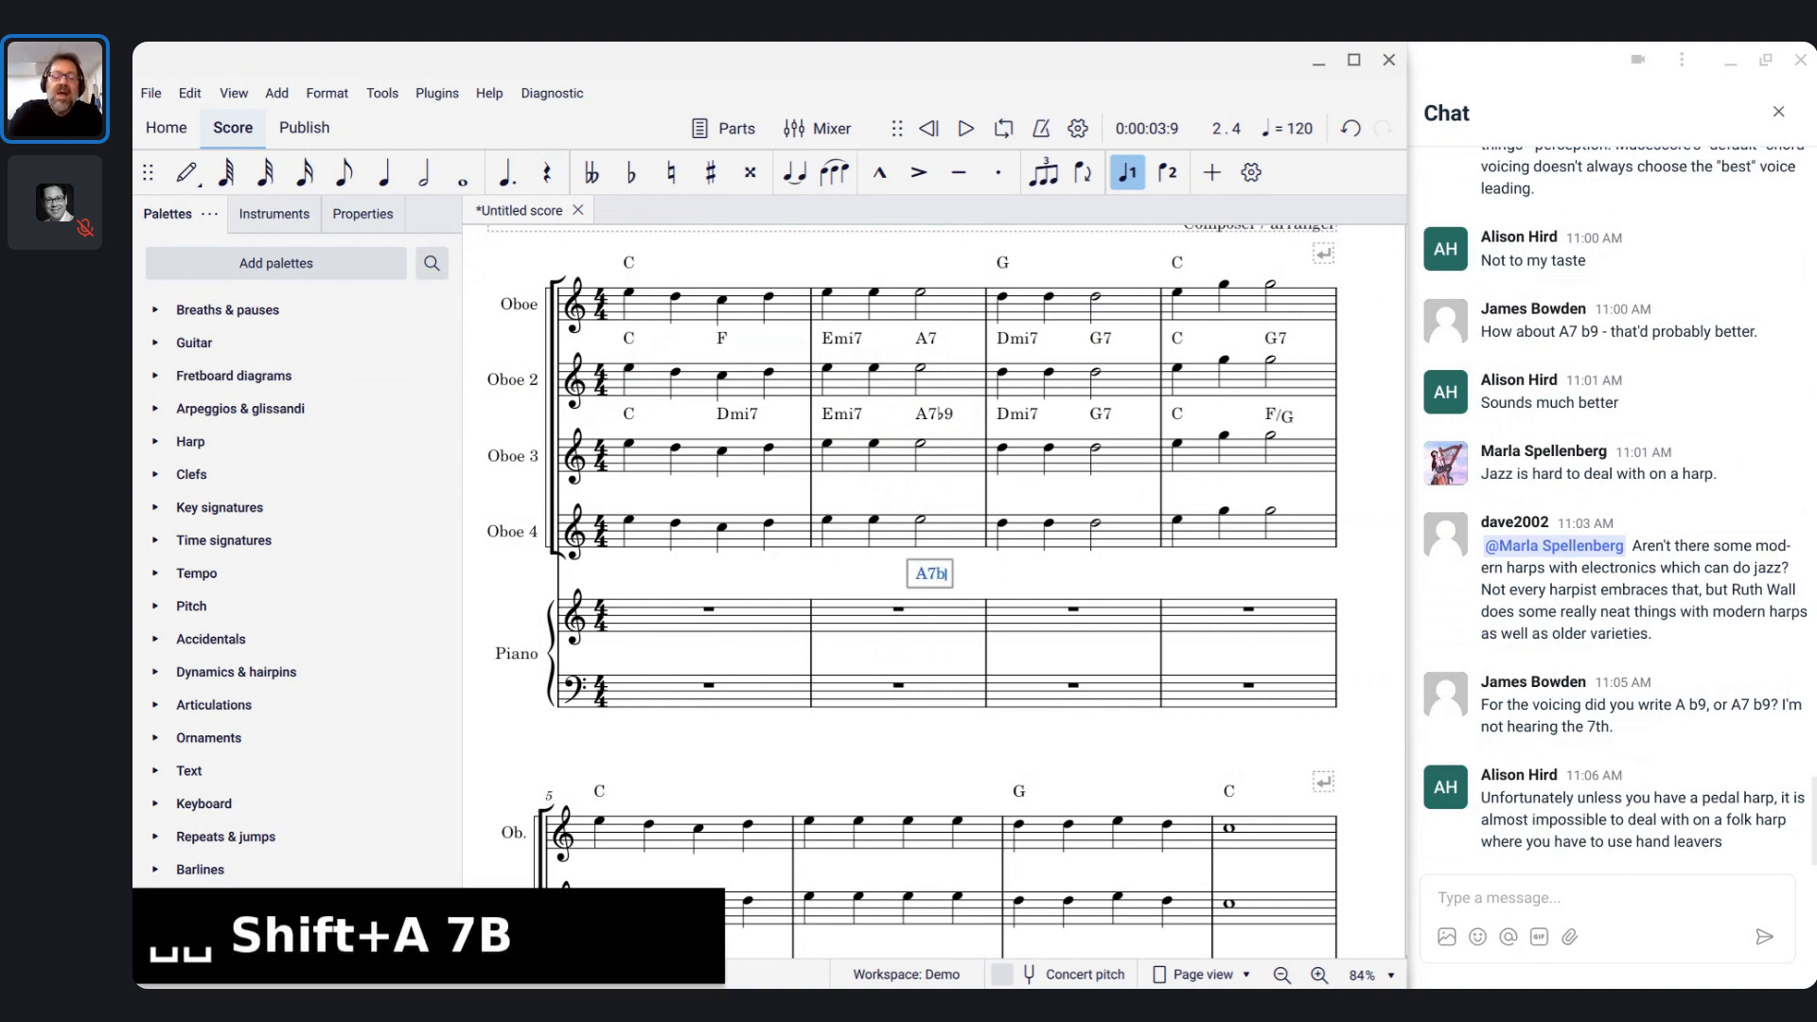
{"action": "key", "text": "Escape"}
{"action": "scroll", "coordinate": [891, 637], "scroll_direction": "up", "scroll_amount": 5}
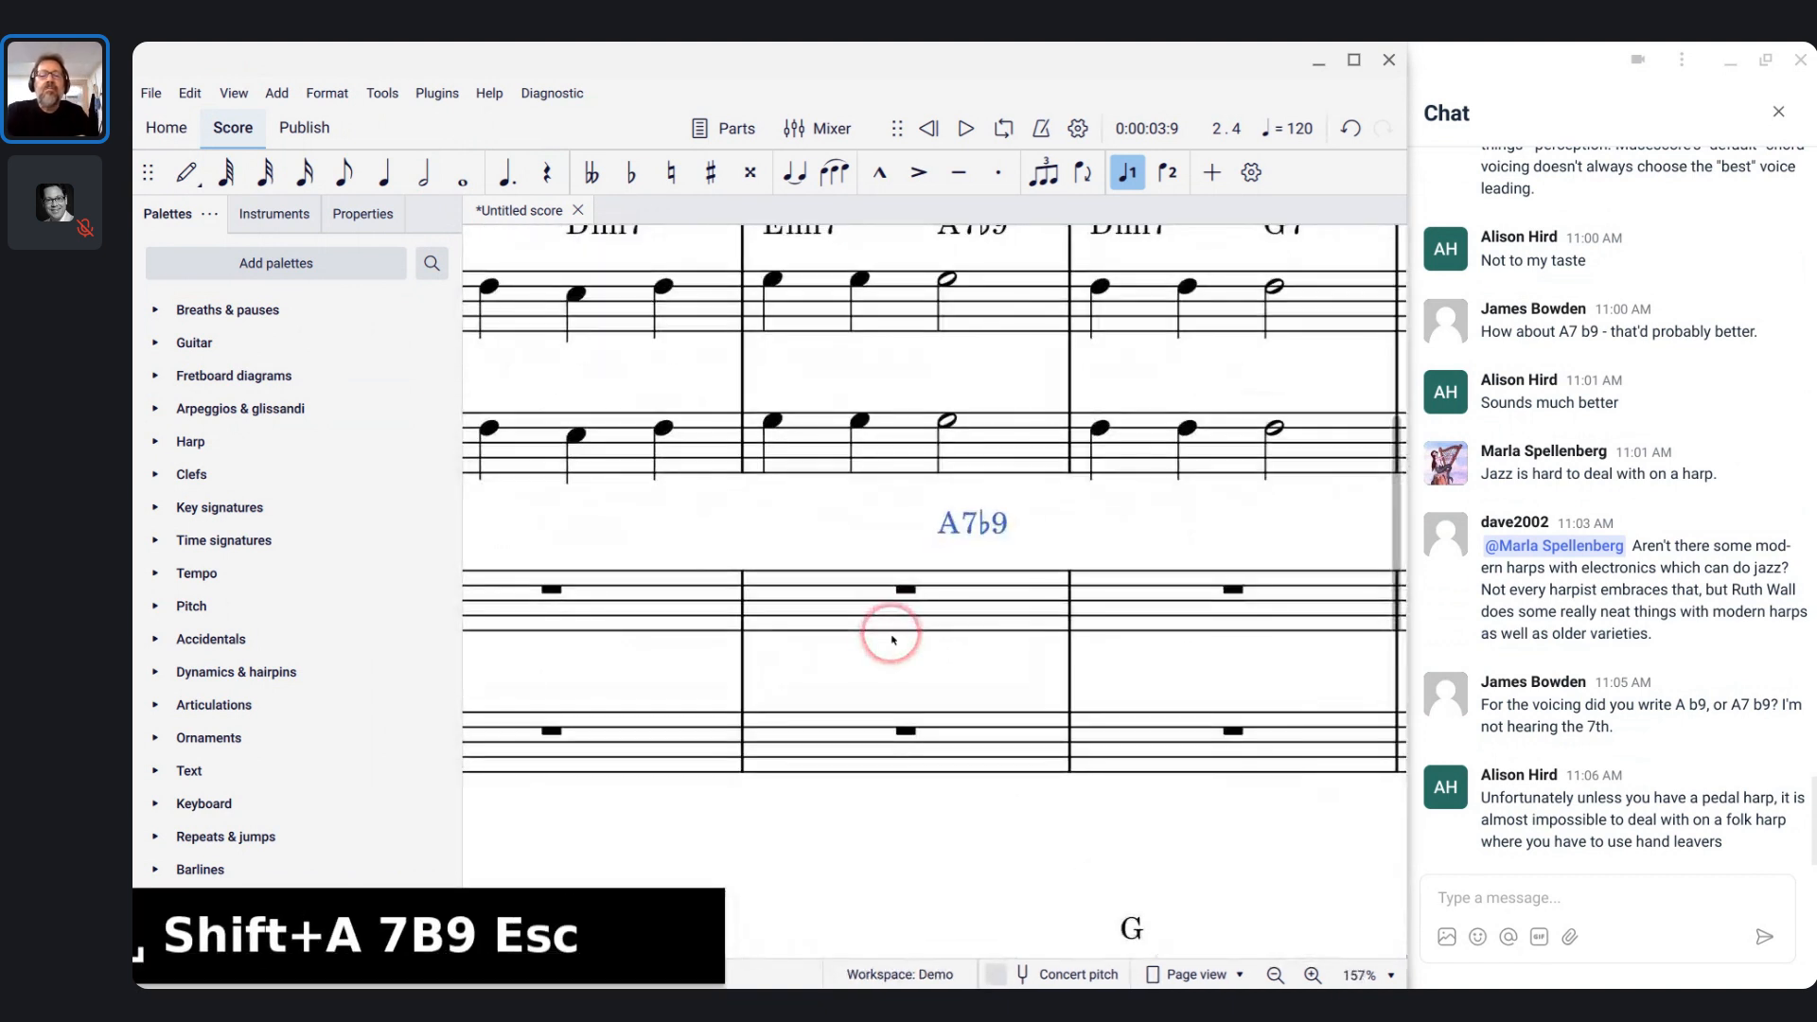
{"action": "scroll", "coordinate": [832, 519], "scroll_direction": "down", "scroll_amount": 5}
{"action": "scroll", "coordinate": [825, 527], "scroll_direction": "down", "scroll_amount": 5}
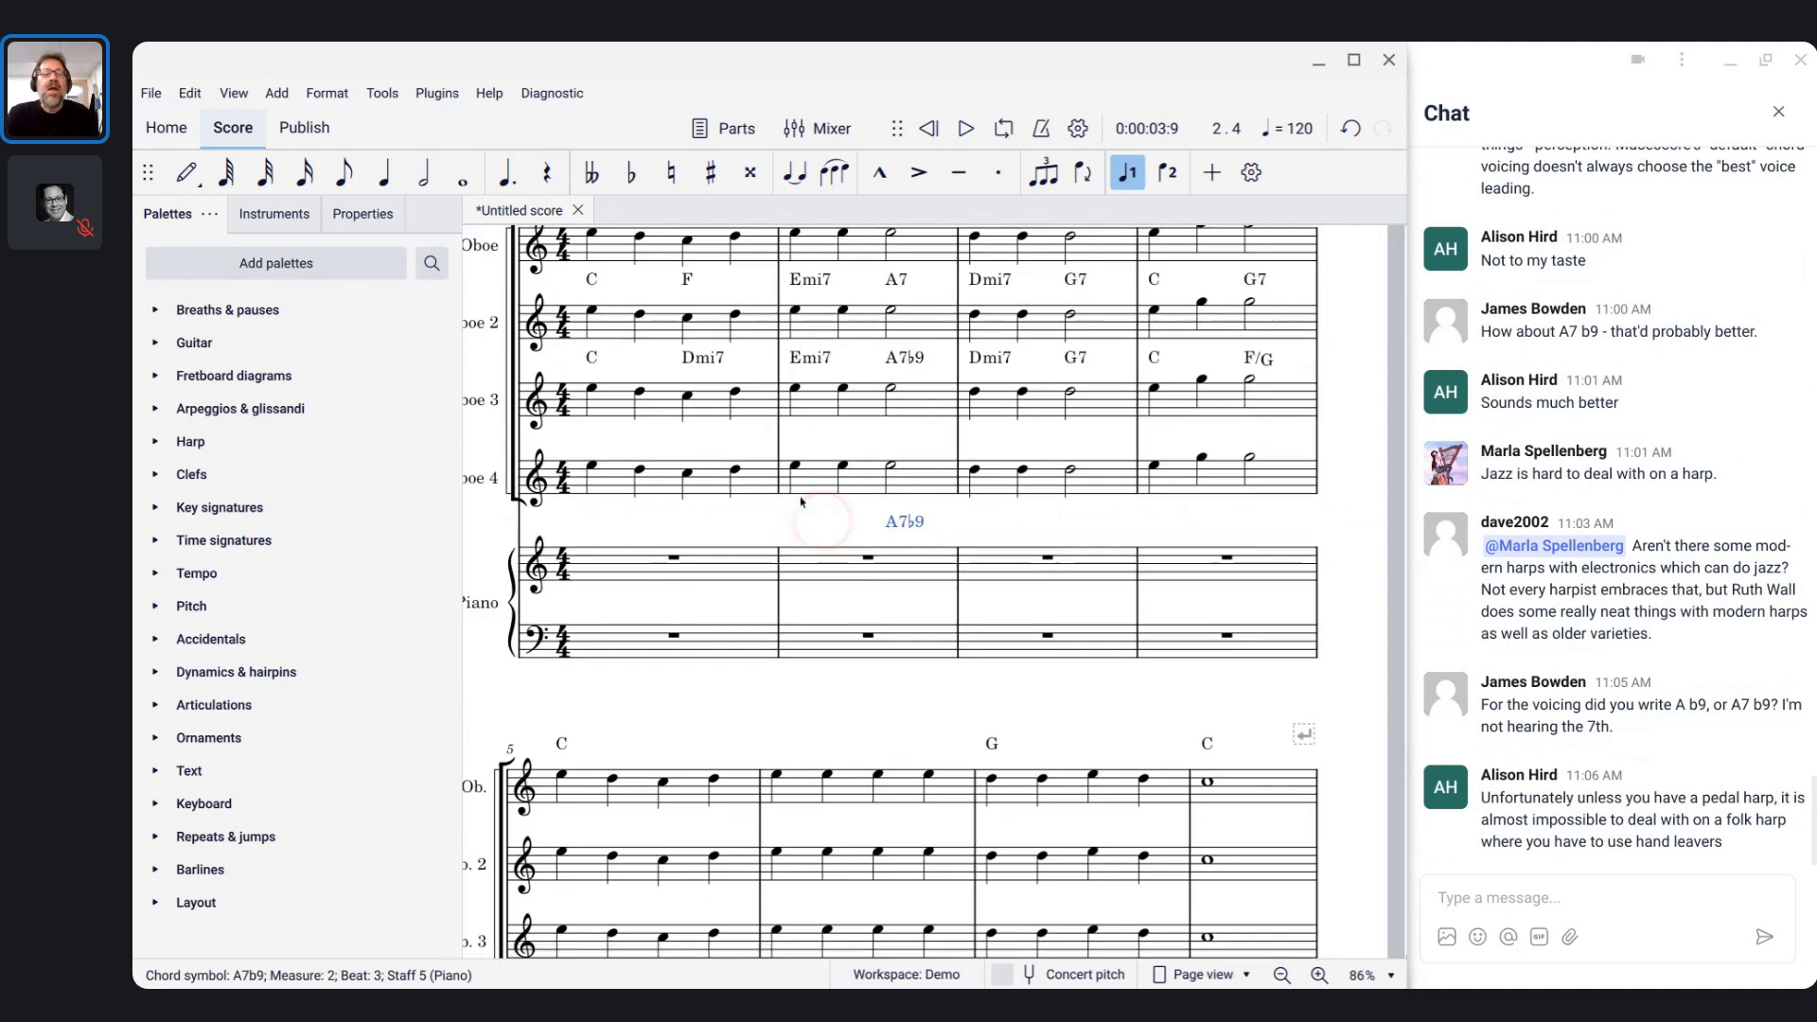
{"action": "scroll", "coordinate": [614, 331], "scroll_direction": "up", "scroll_amount": 3}
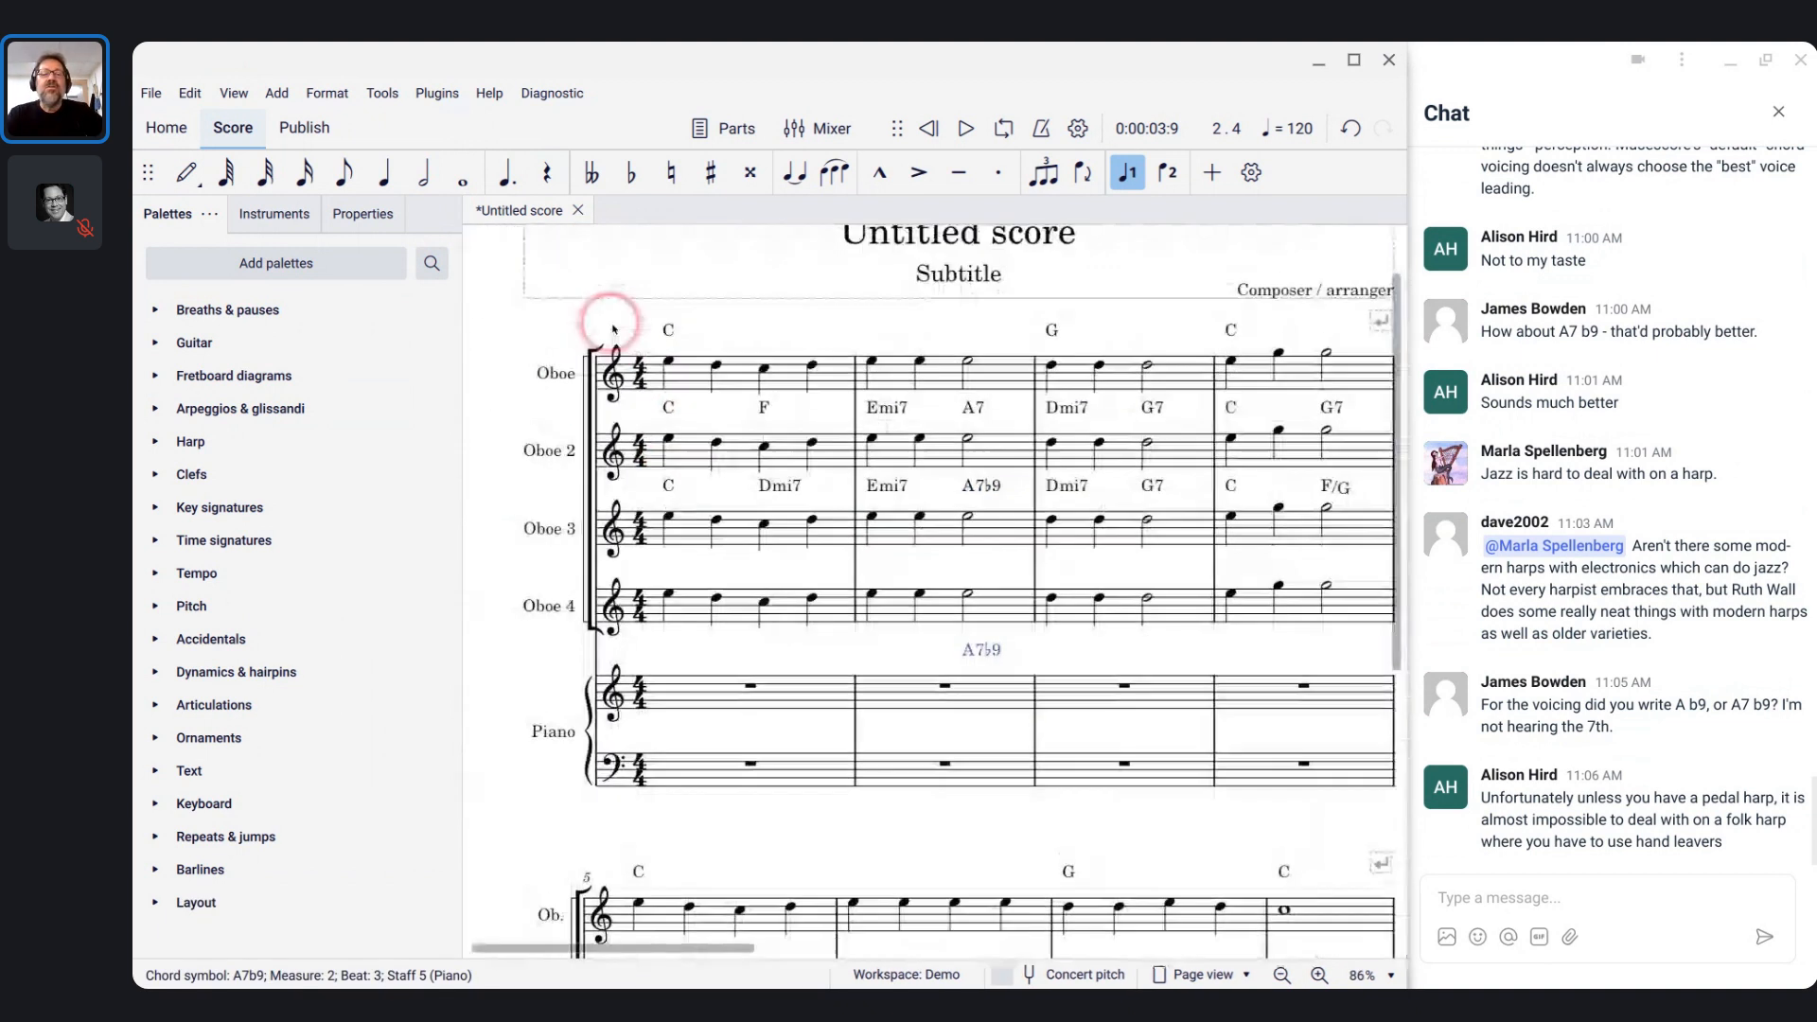
- Play back the score from measure 1 of the Oboe 2 staff and again from measure 1 of the Oboe 3 staff
{"action": "left_click", "coordinate": [693, 463]}
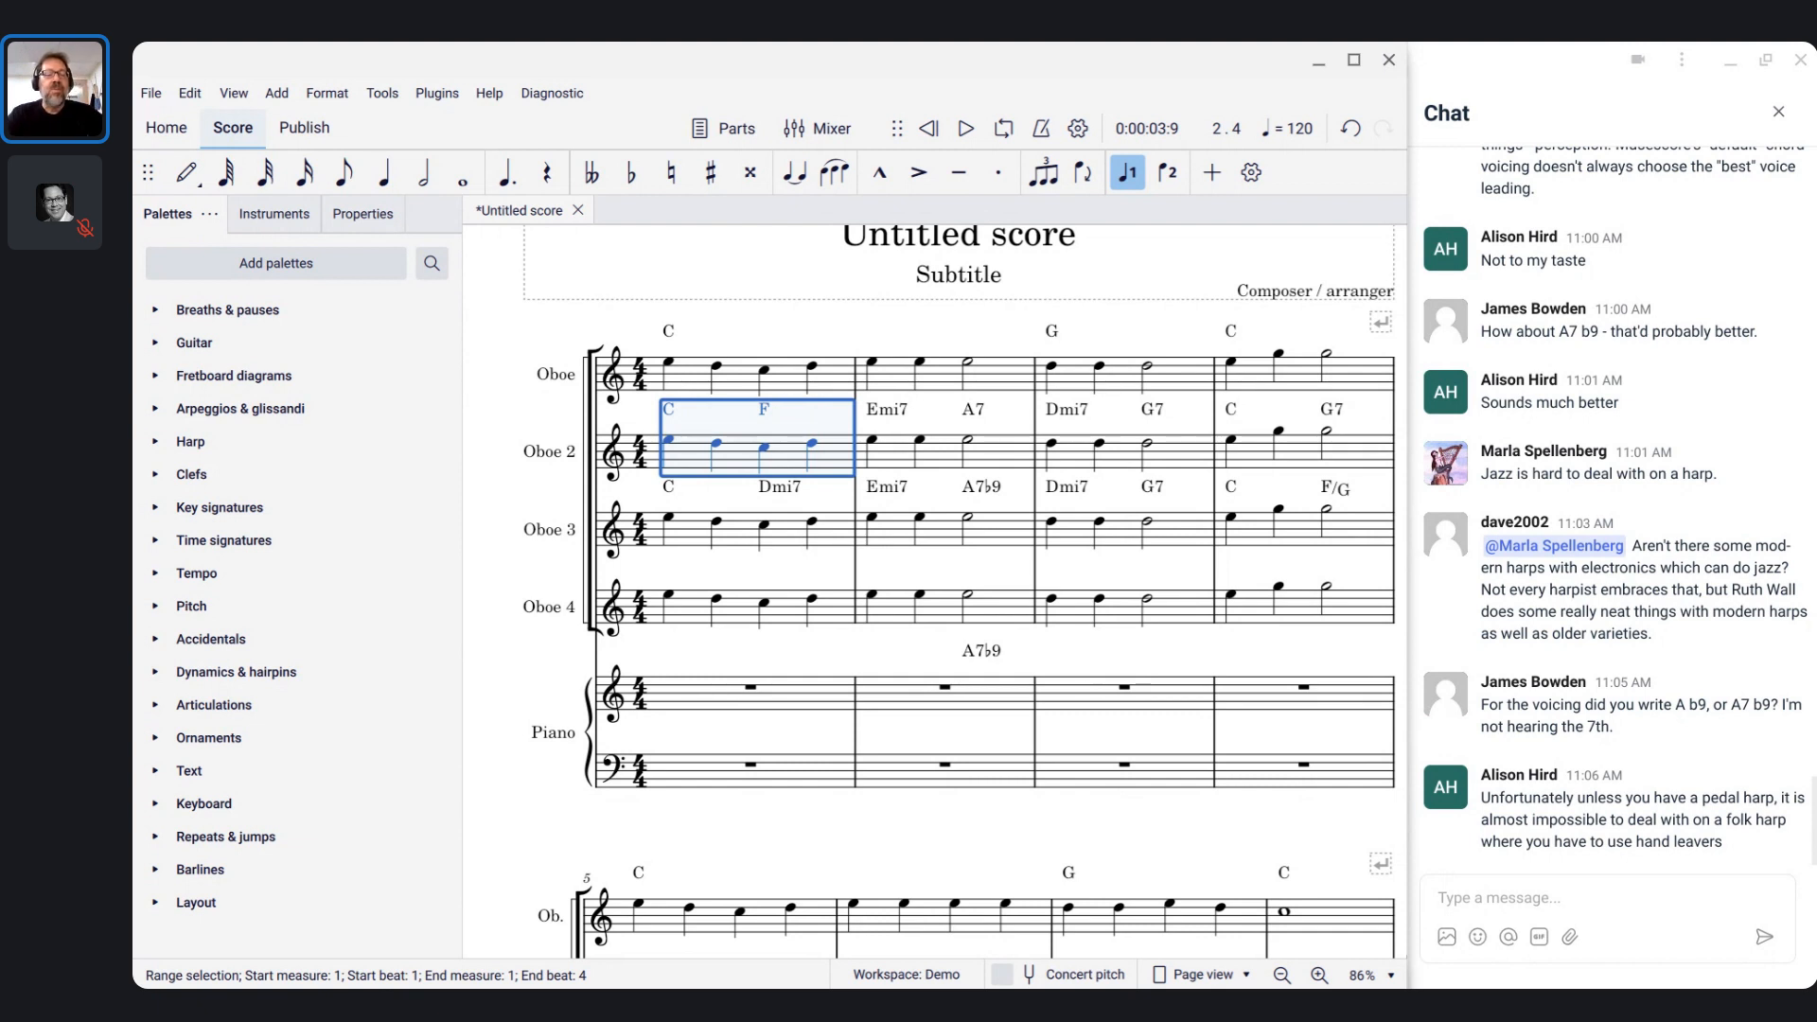
{"action": "key", "text": "space"}
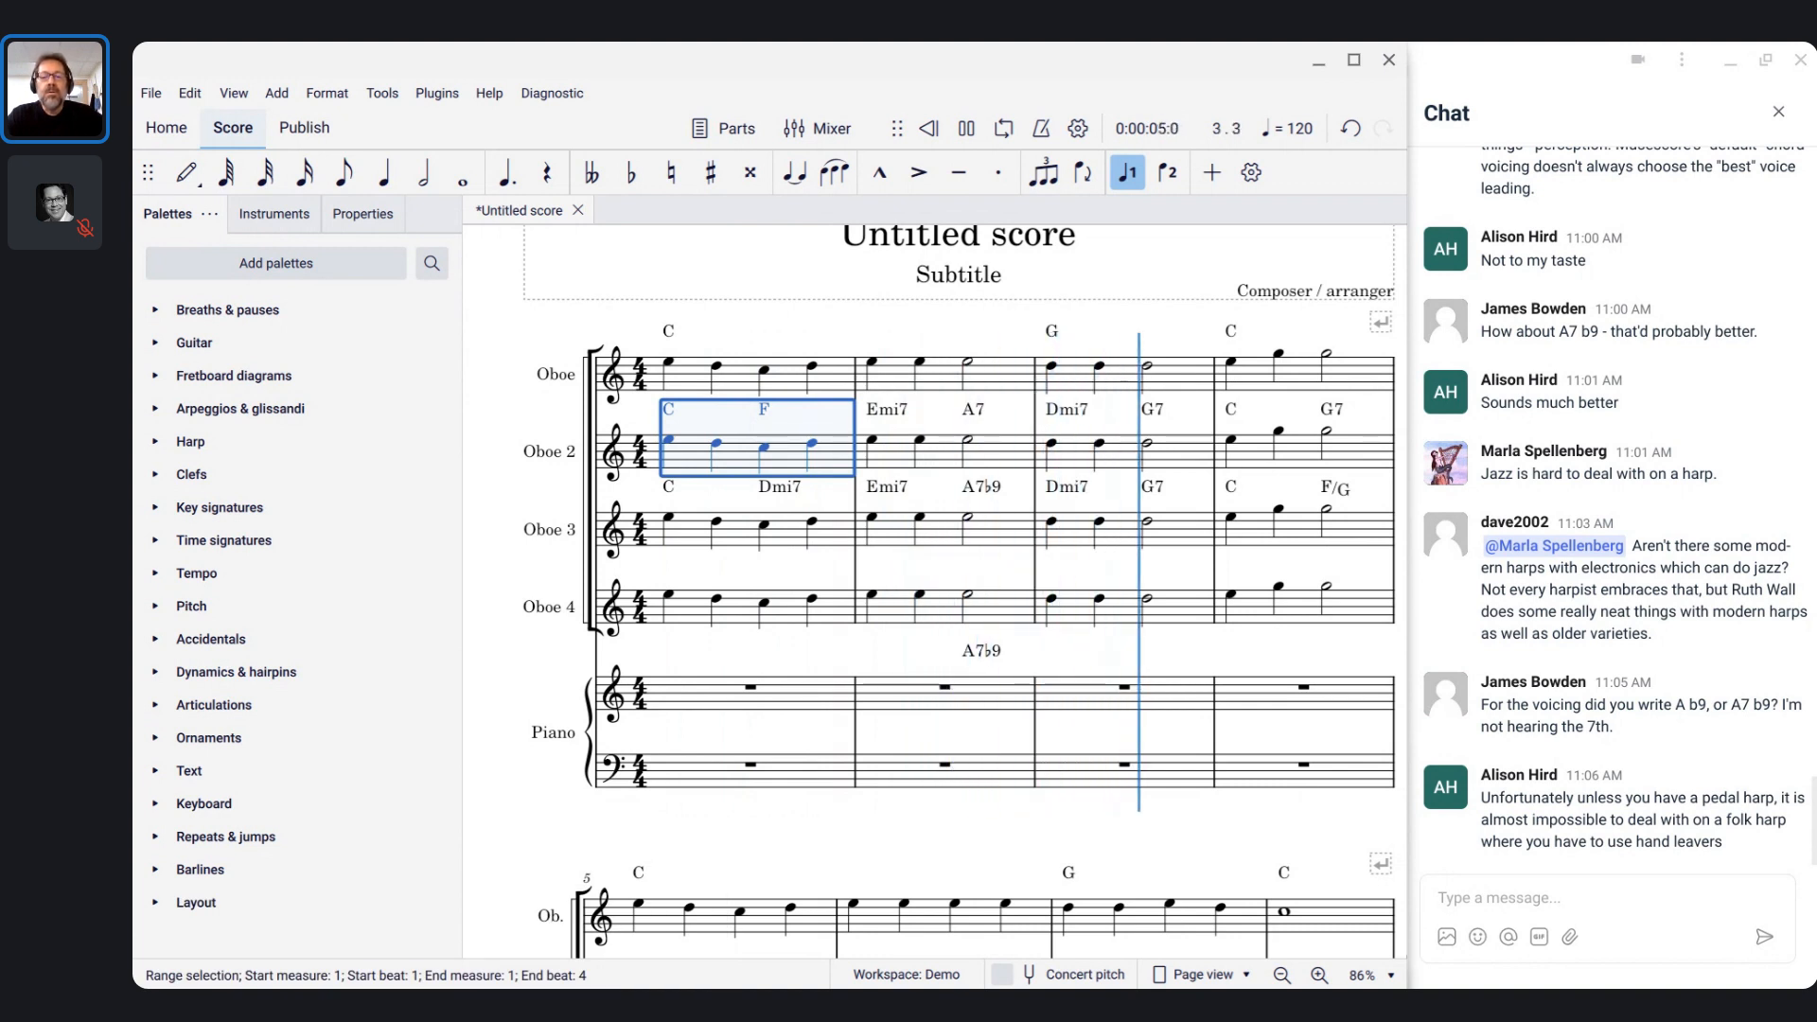
{"action": "key", "text": "space"}
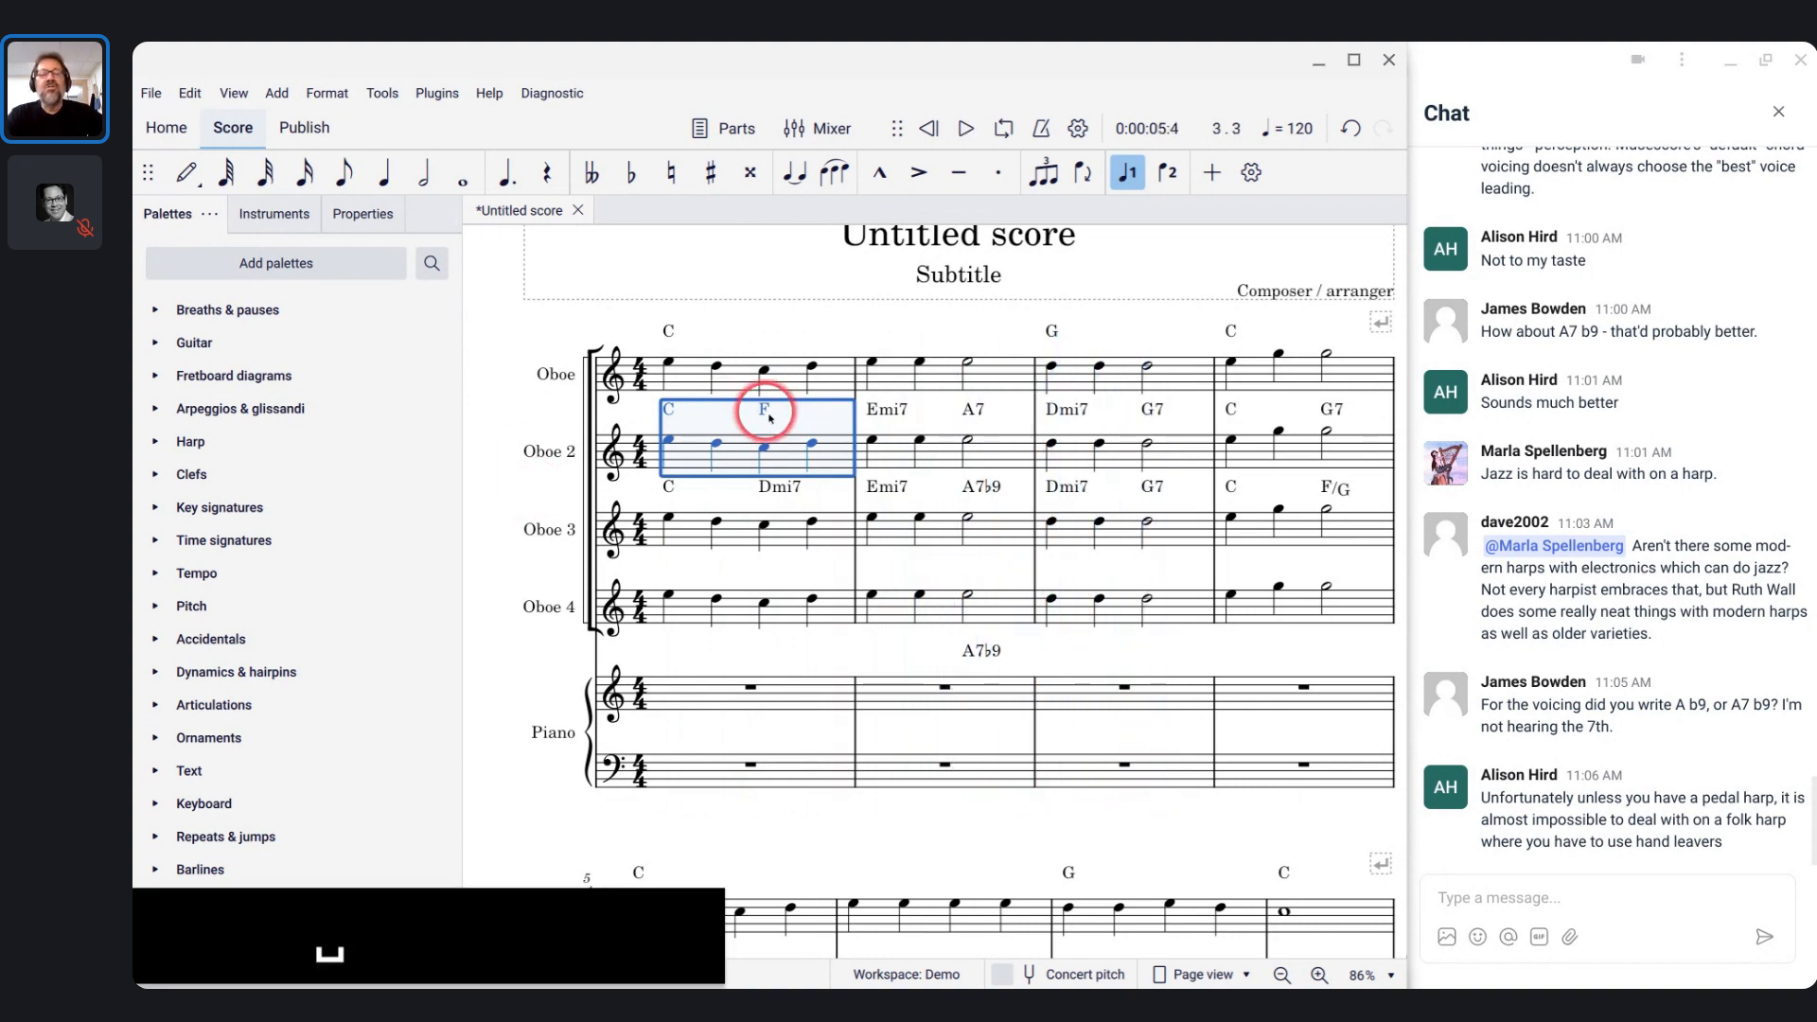
{"action": "left_click", "coordinate": [688, 533]}
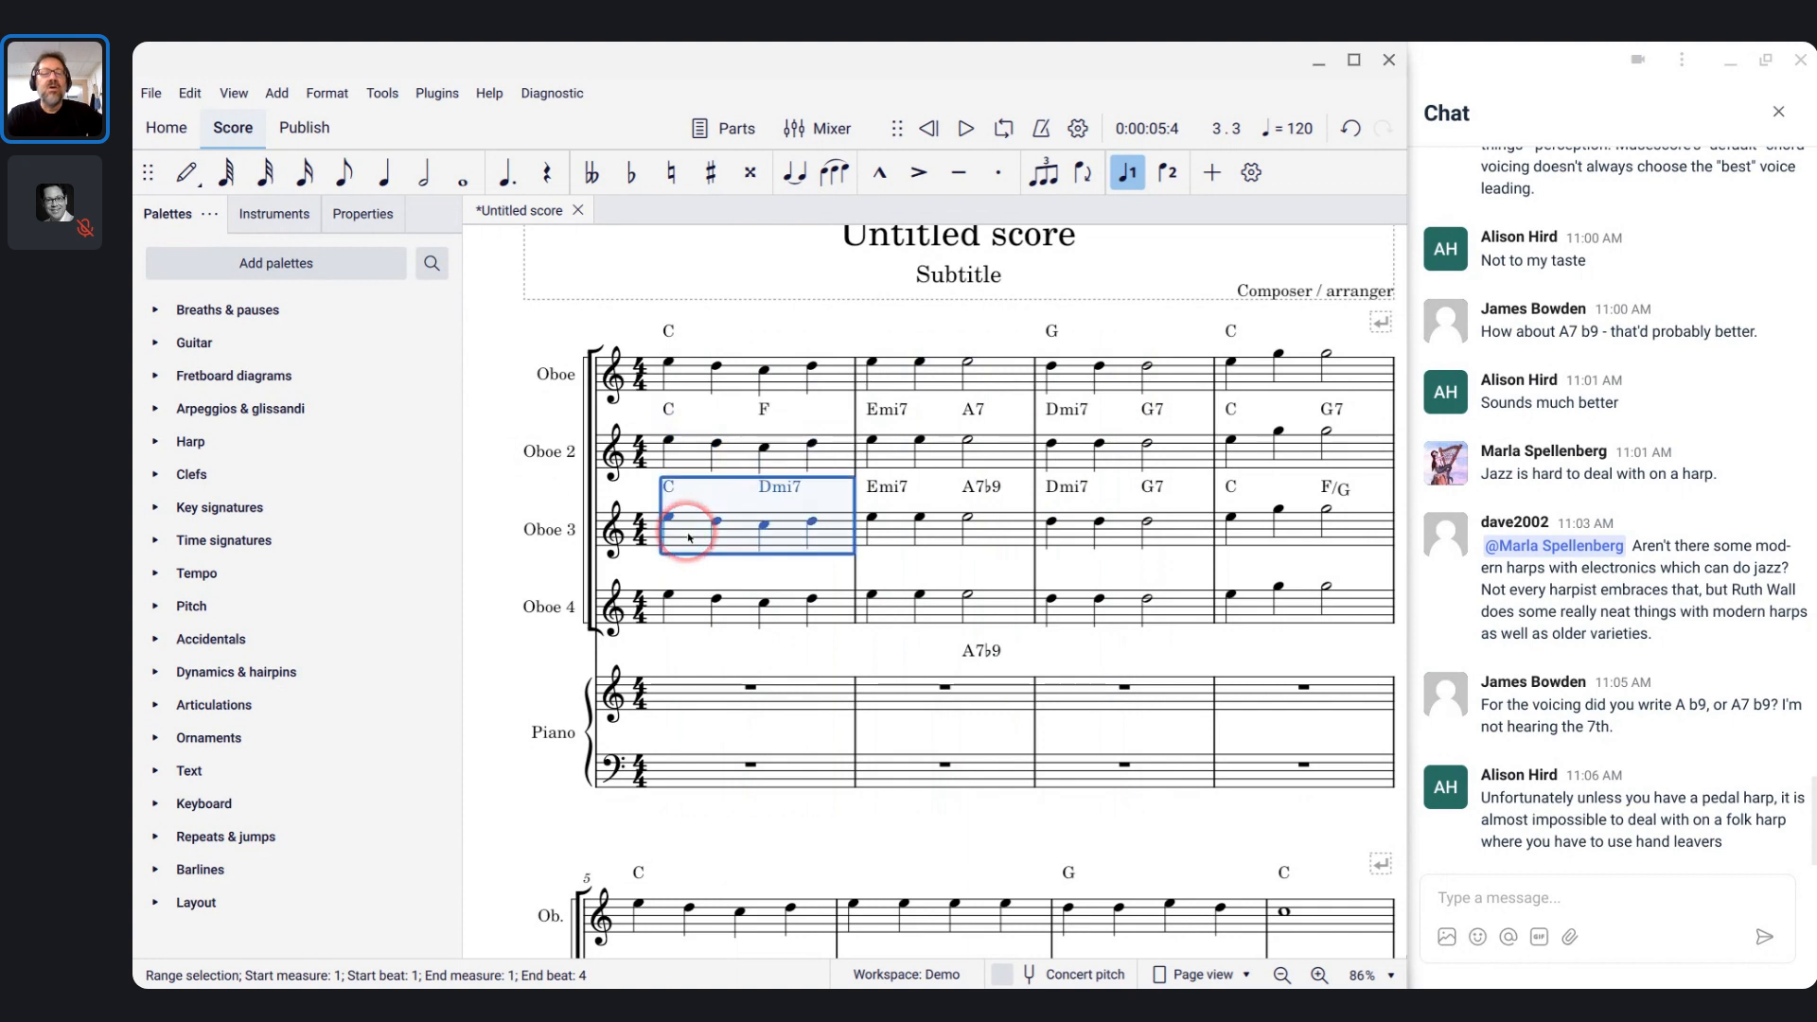
{"action": "key", "text": "space"}
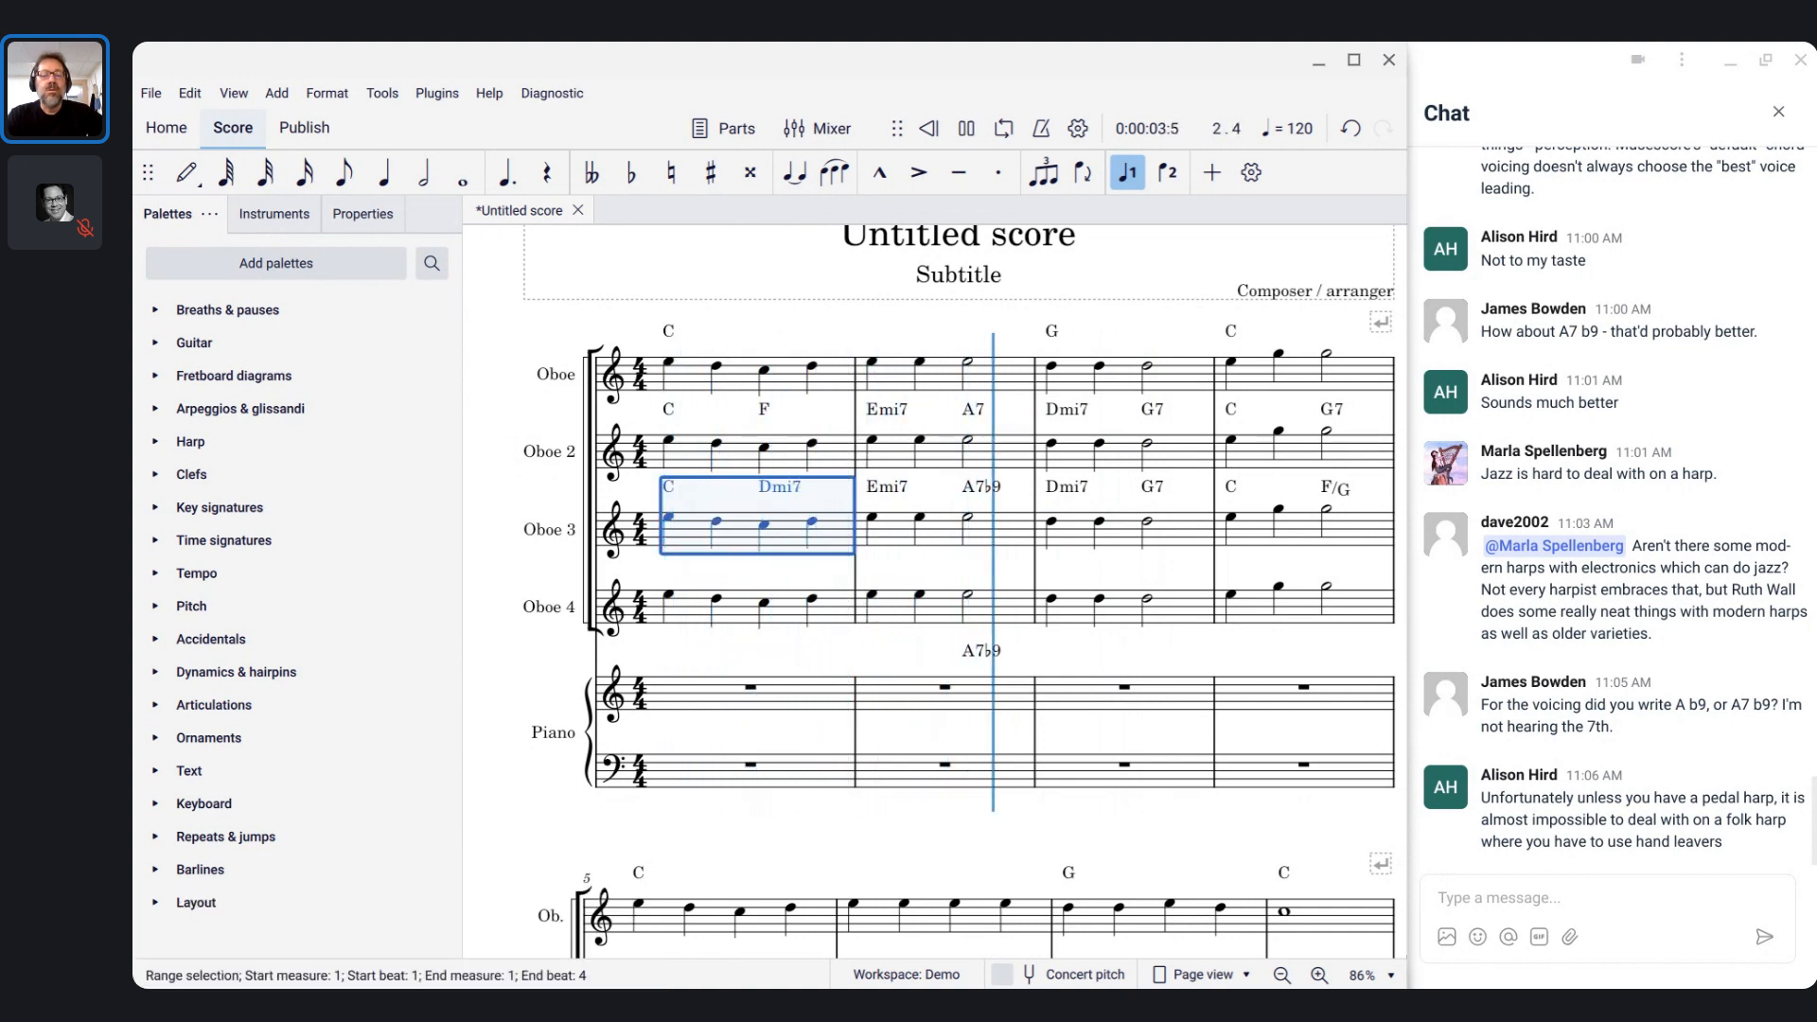
{"action": "key", "text": "space"}
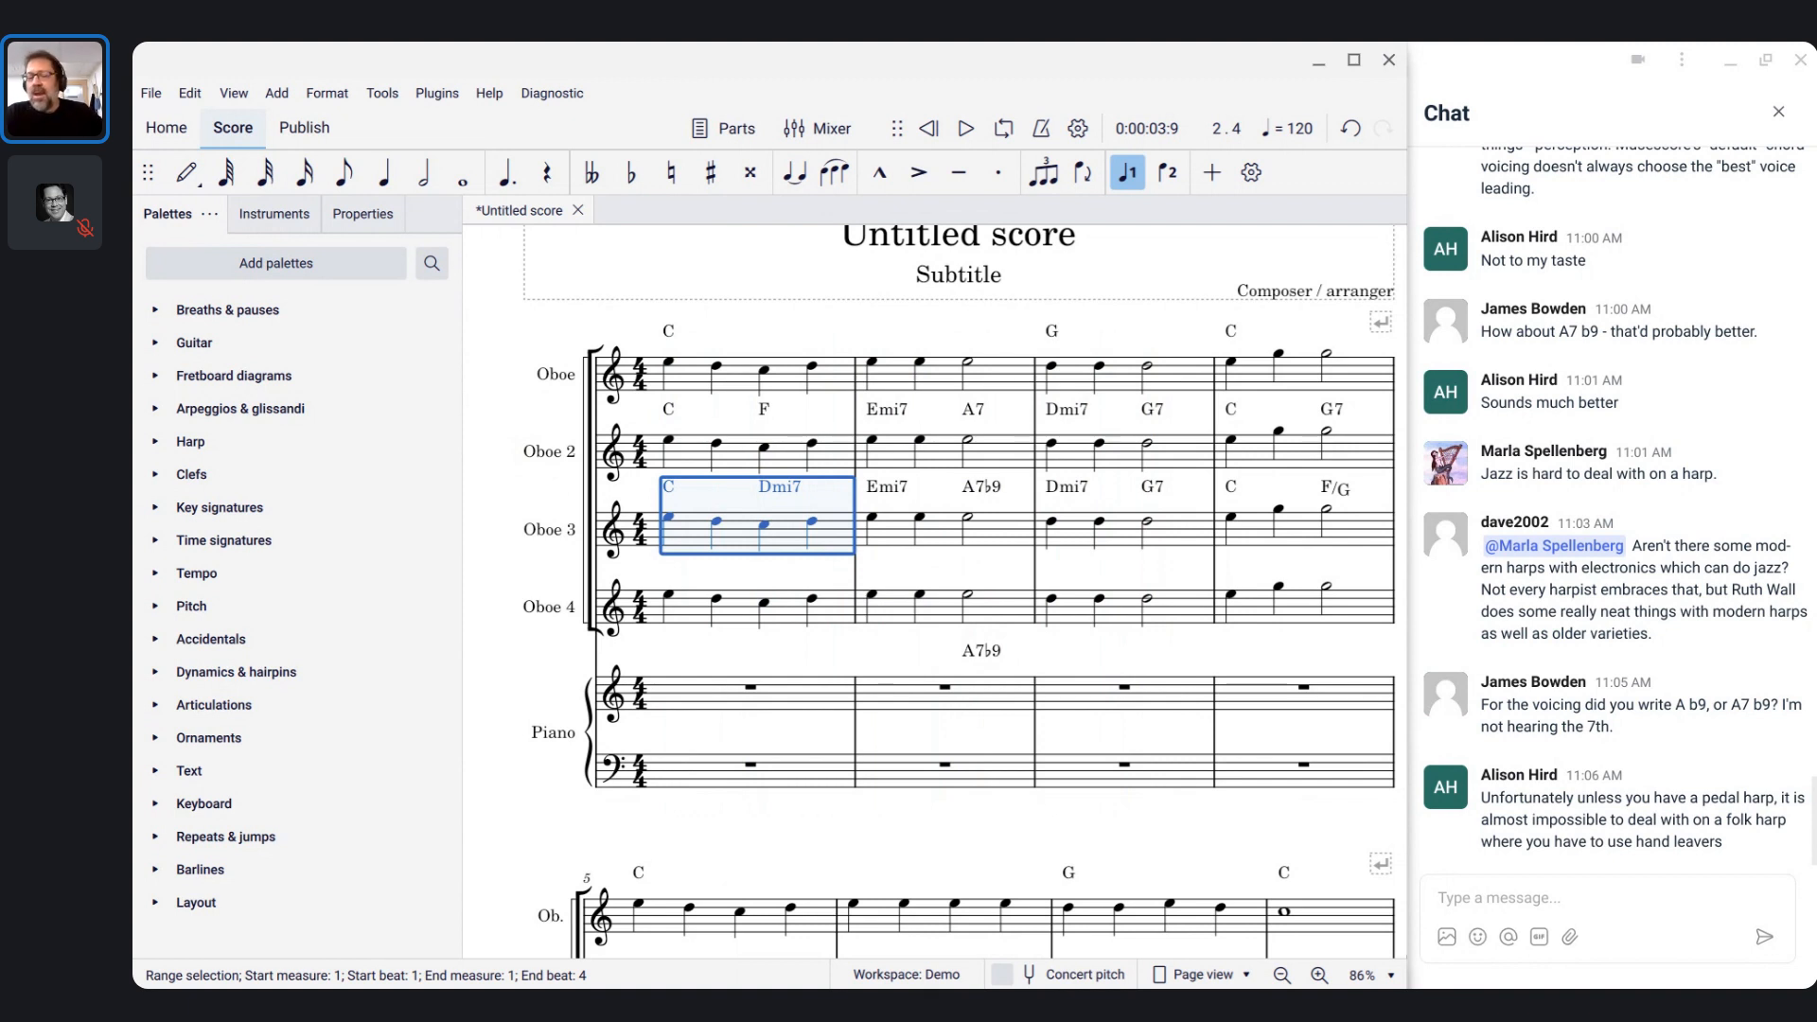
{"action": "left_click", "coordinate": [982, 651]}
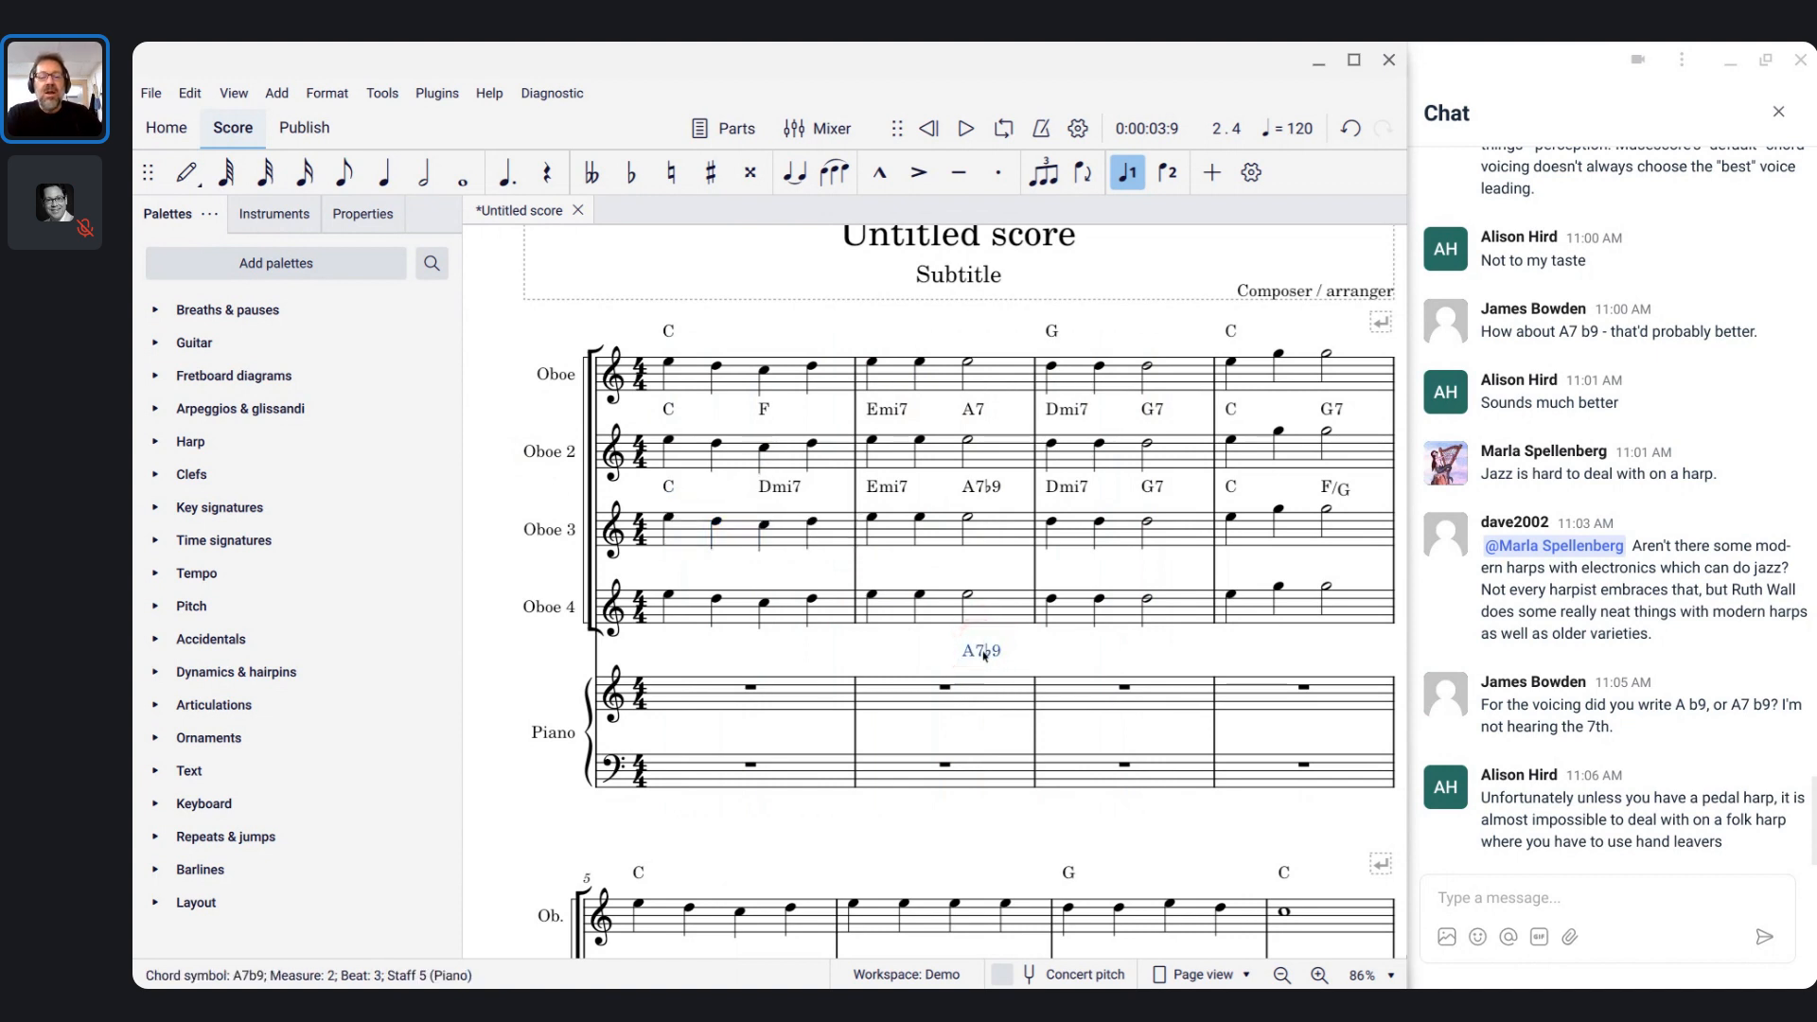
{"action": "right_click", "coordinate": [976, 651]}
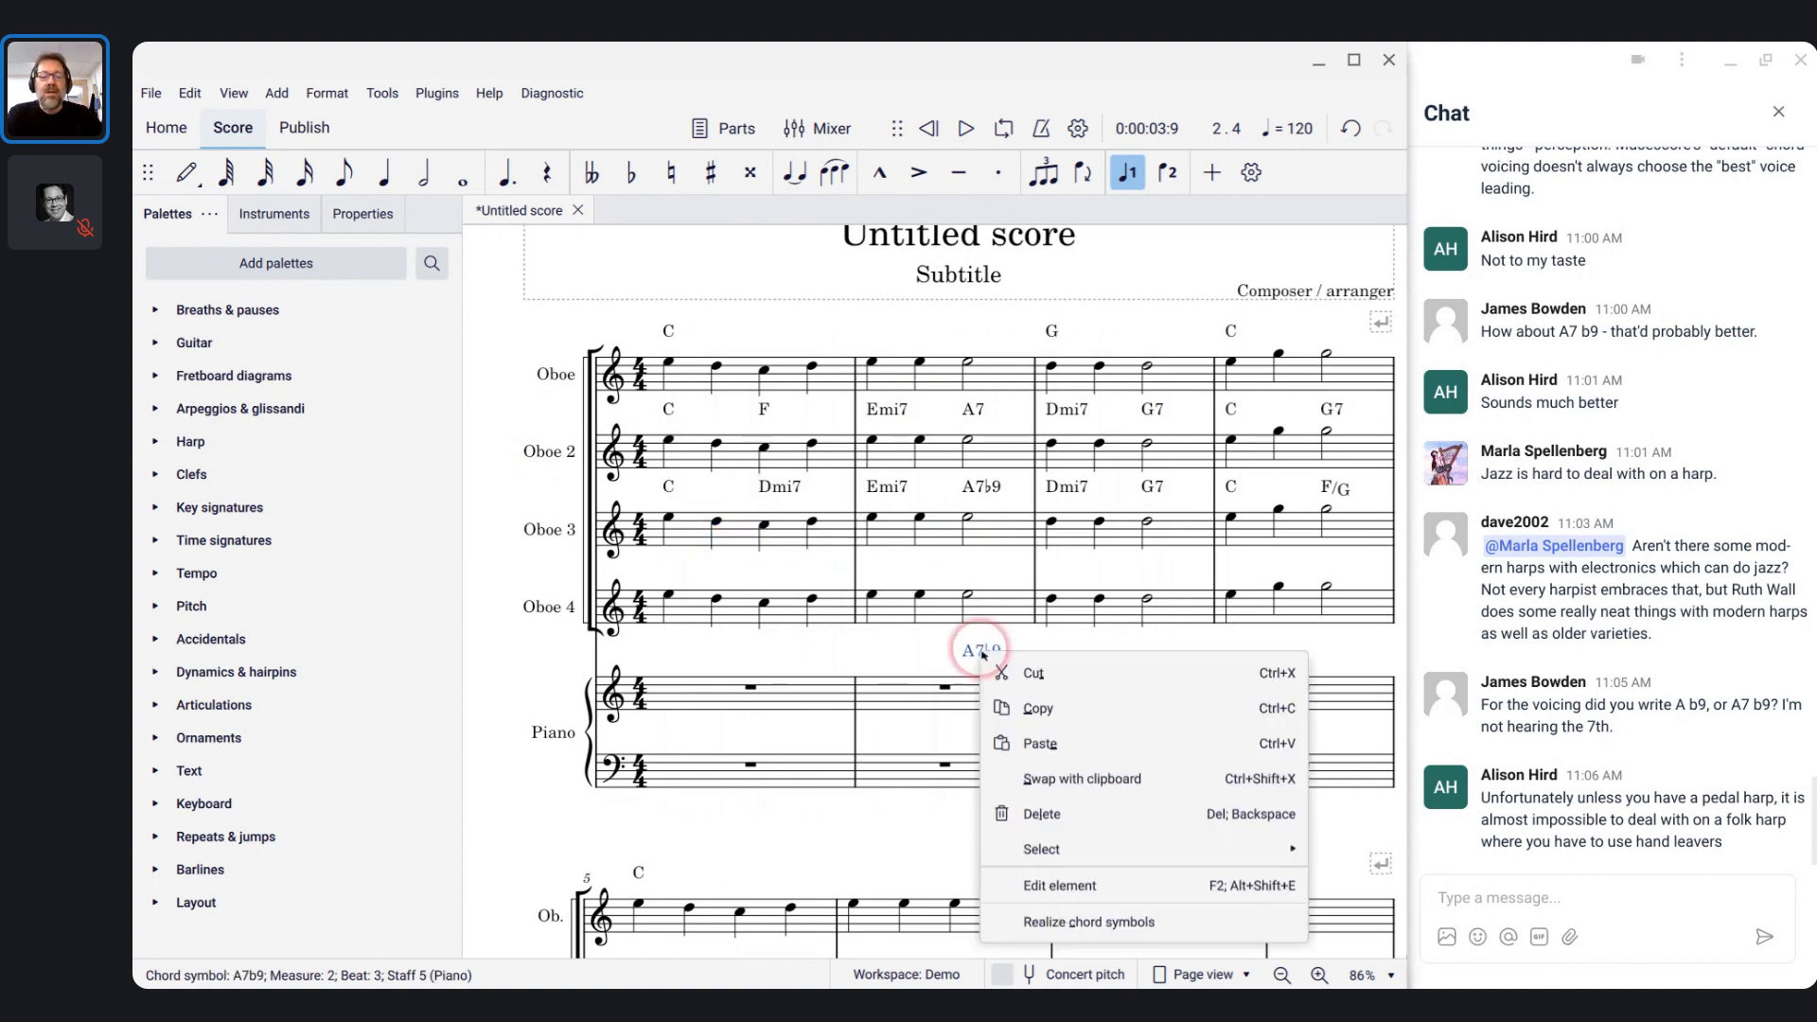
{"action": "left_click", "coordinate": [908, 662]}
- Start saving the score and choose the Community folder inside Scores > Mastering MuseScore as the destination
{"action": "key", "text": "ctrl+s"}
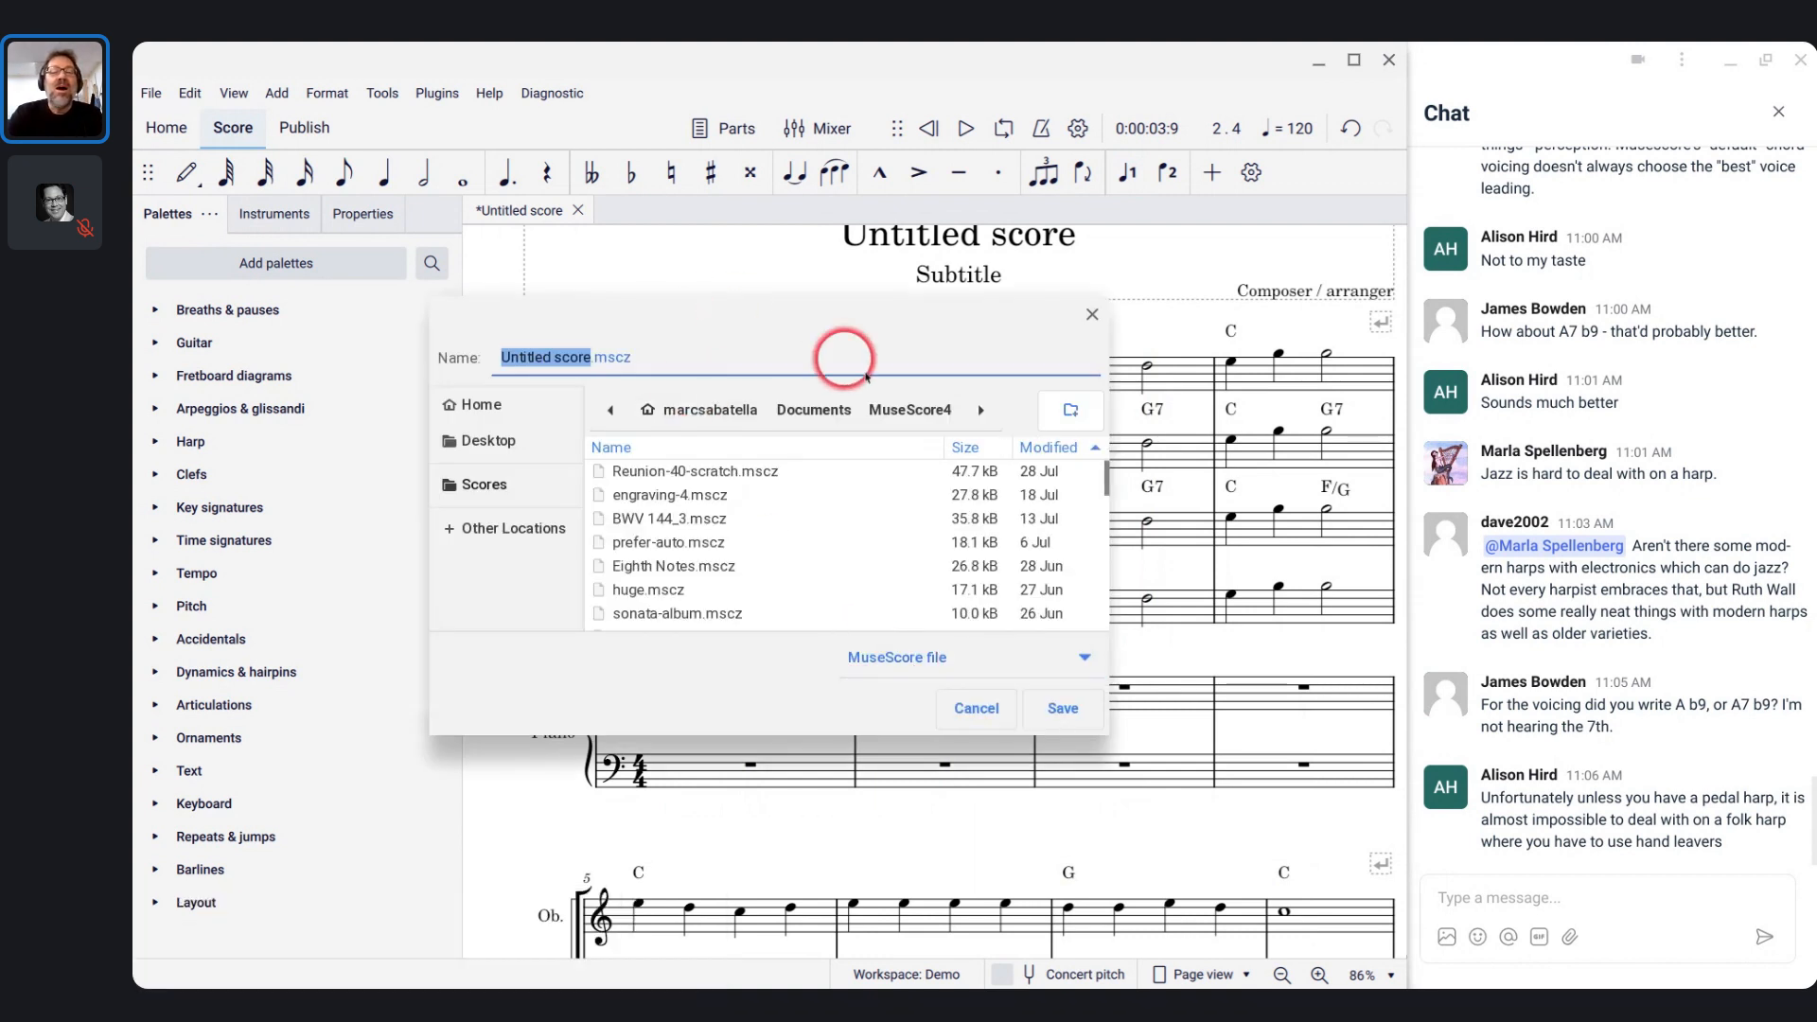
{"action": "left_click", "coordinate": [465, 487]}
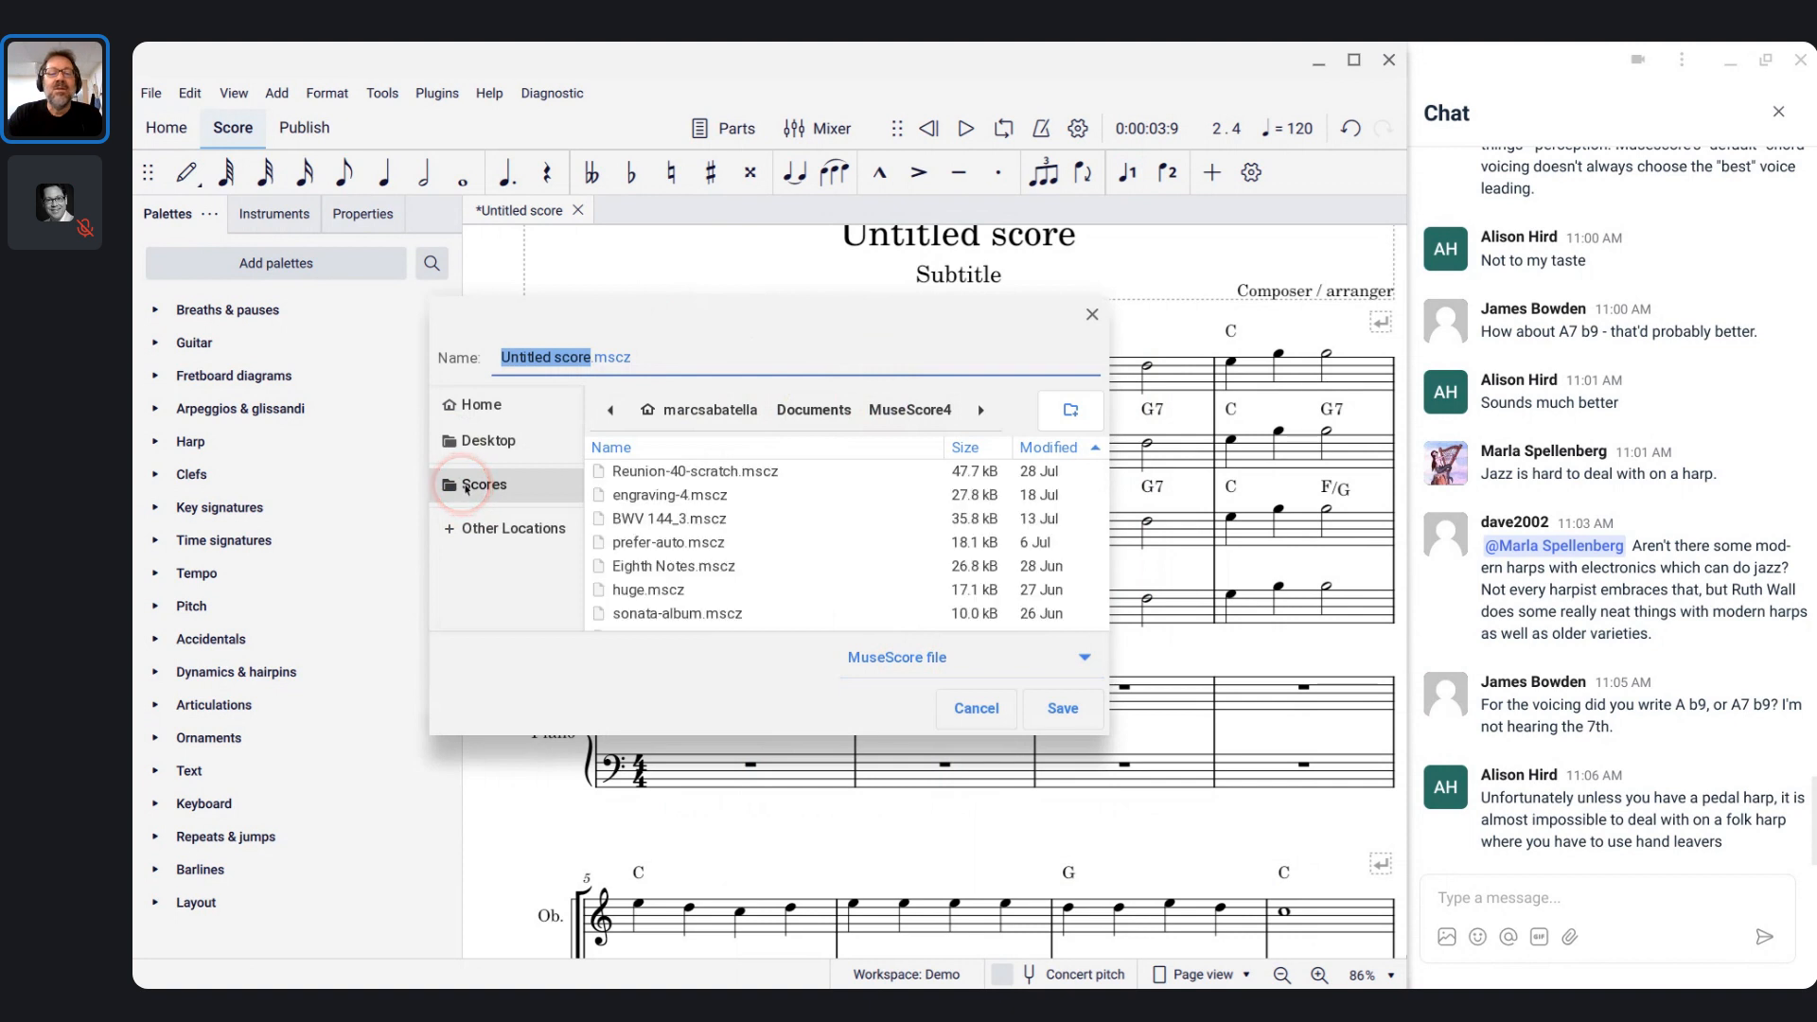
{"action": "scroll", "coordinate": [707, 520], "scroll_direction": "down", "scroll_amount": 10}
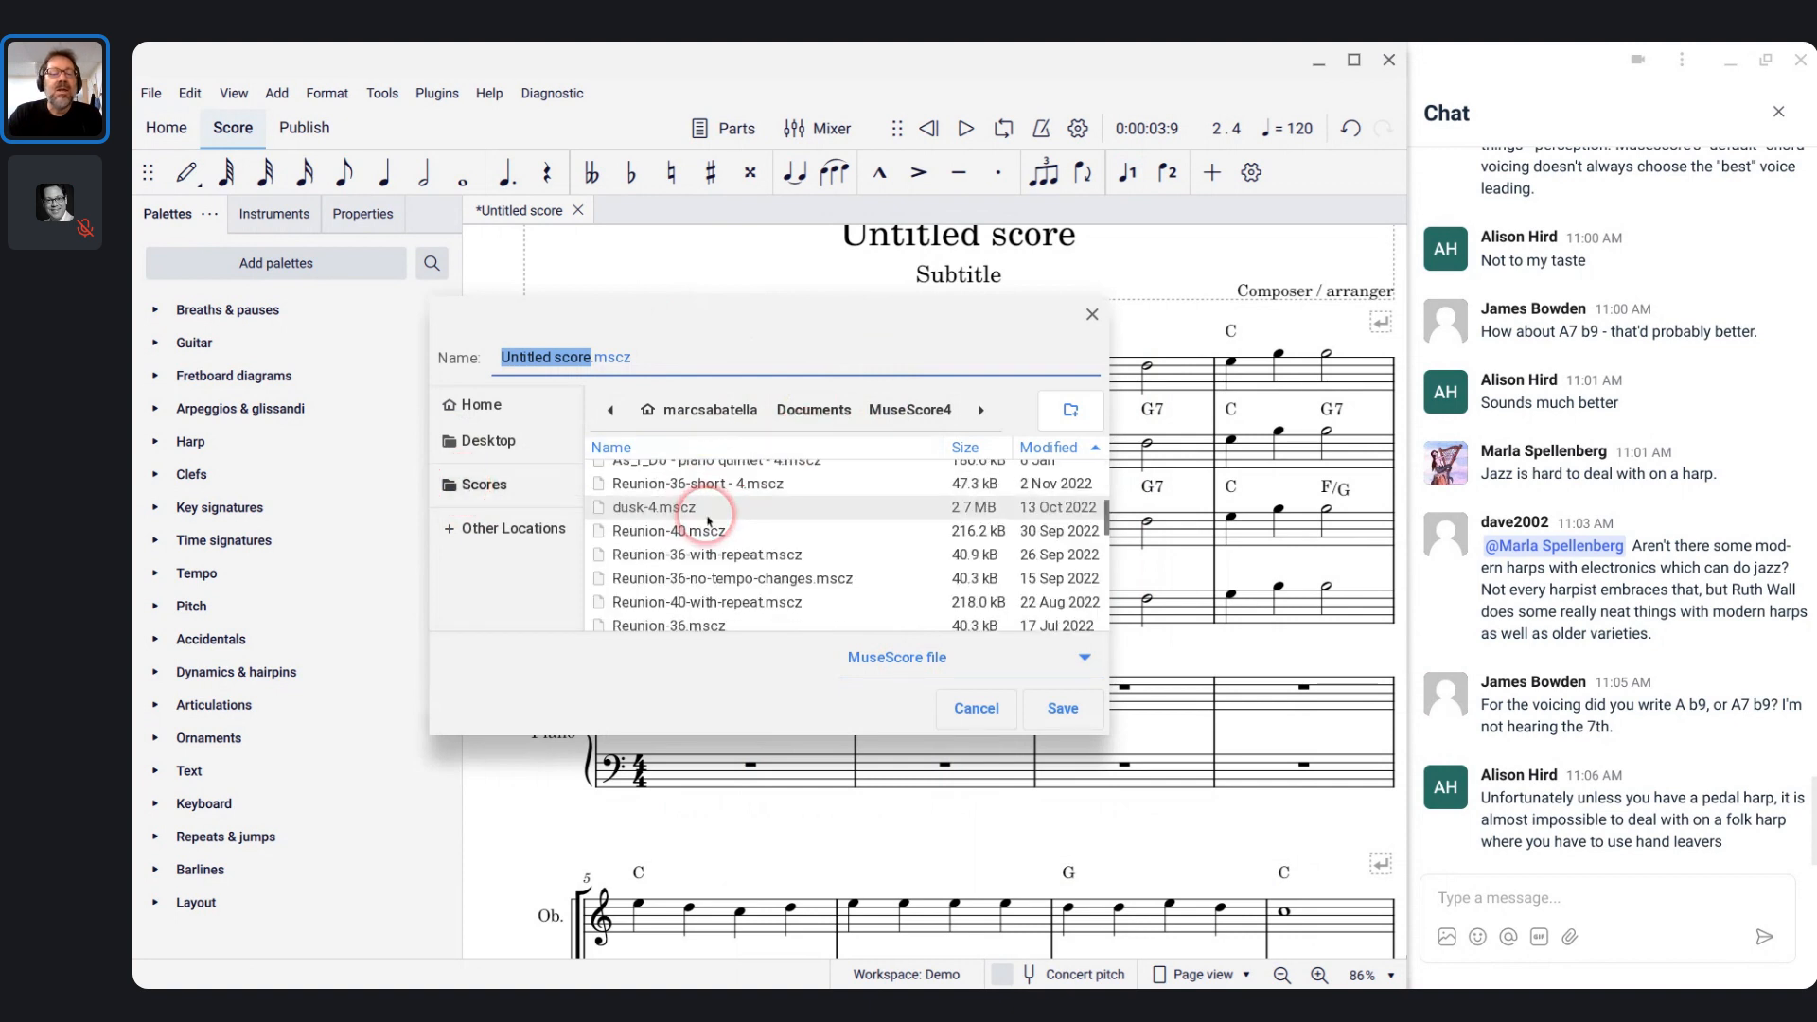
{"action": "scroll", "coordinate": [707, 511], "scroll_direction": "down", "scroll_amount": 15}
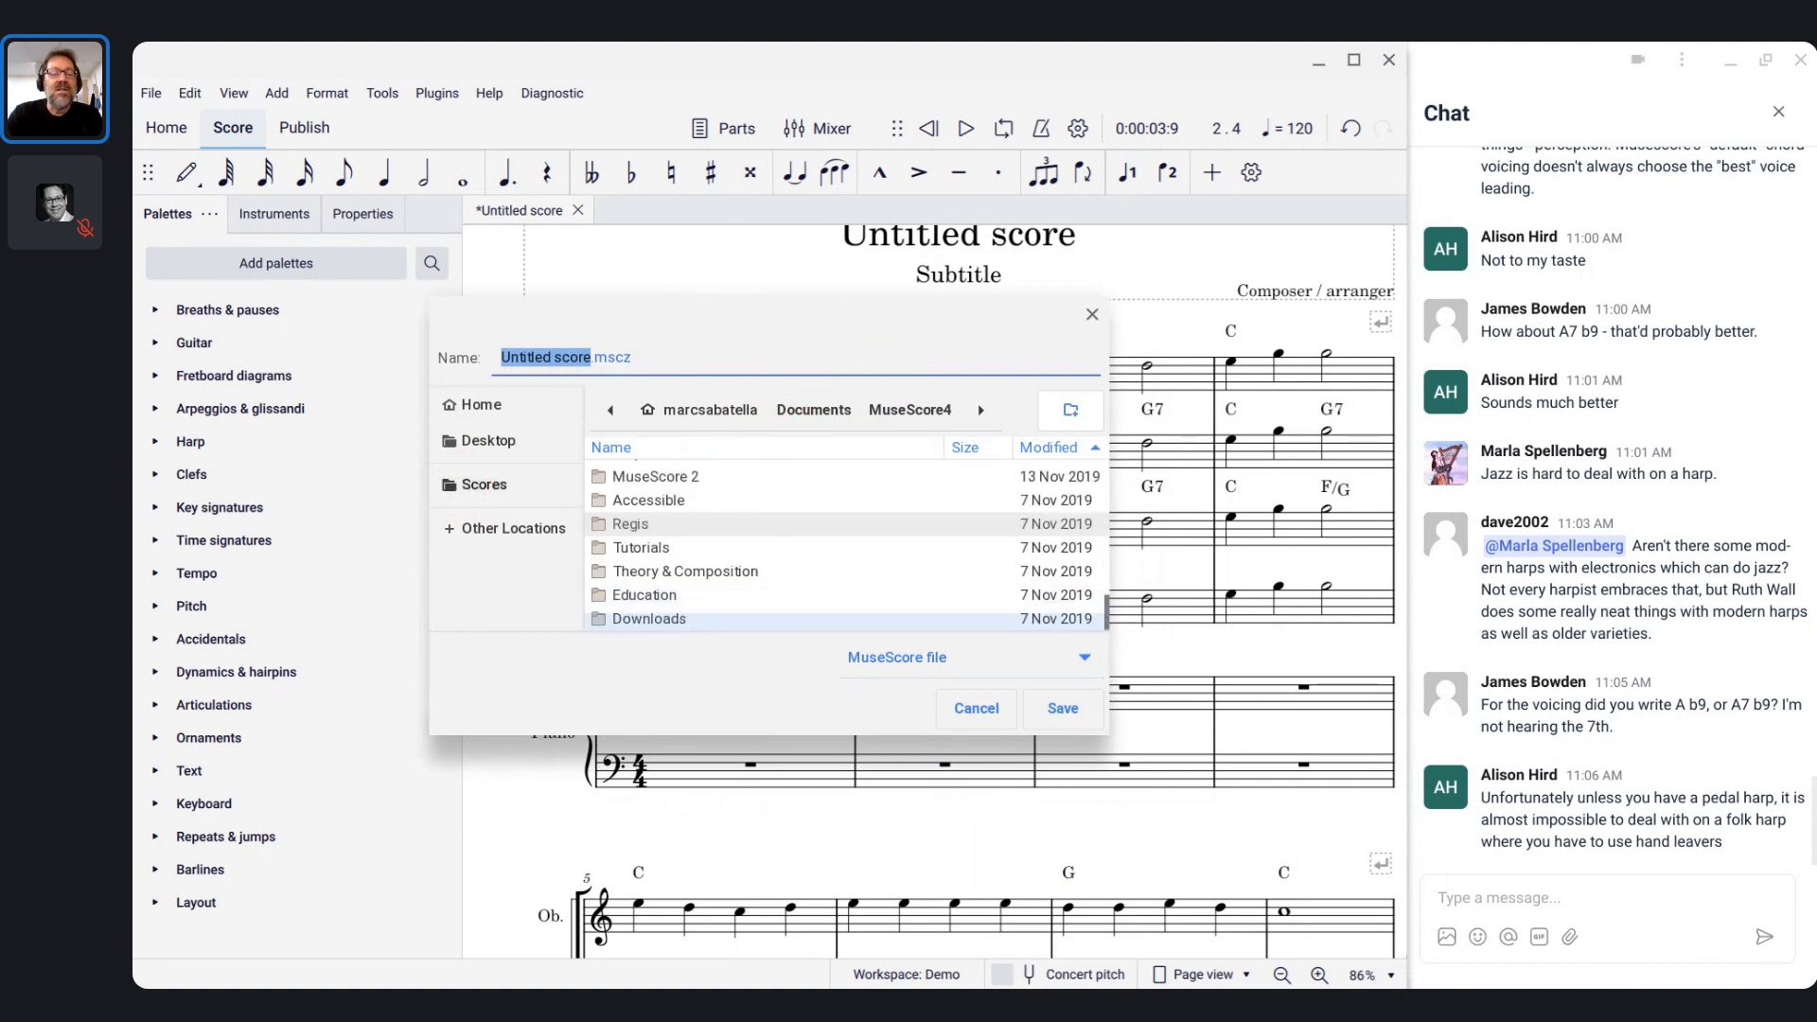
{"action": "scroll", "coordinate": [708, 511], "scroll_direction": "up", "scroll_amount": 10}
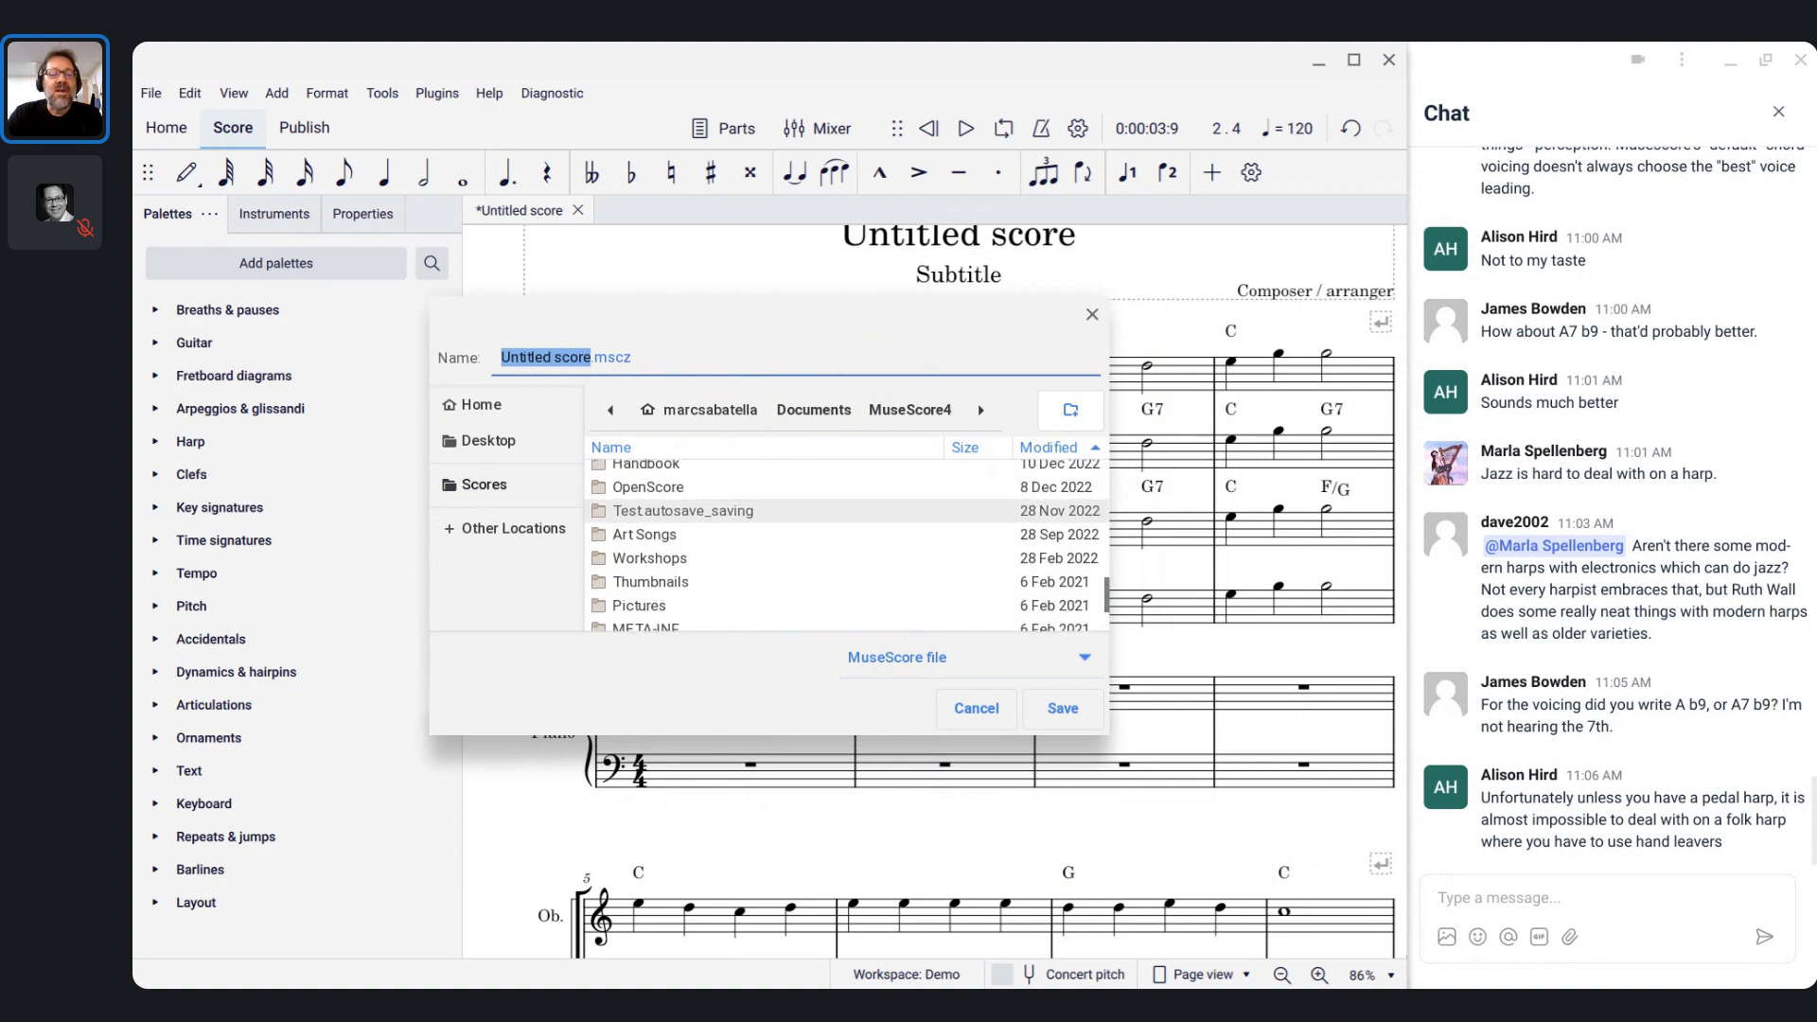
{"action": "left_click", "coordinate": [640, 513]}
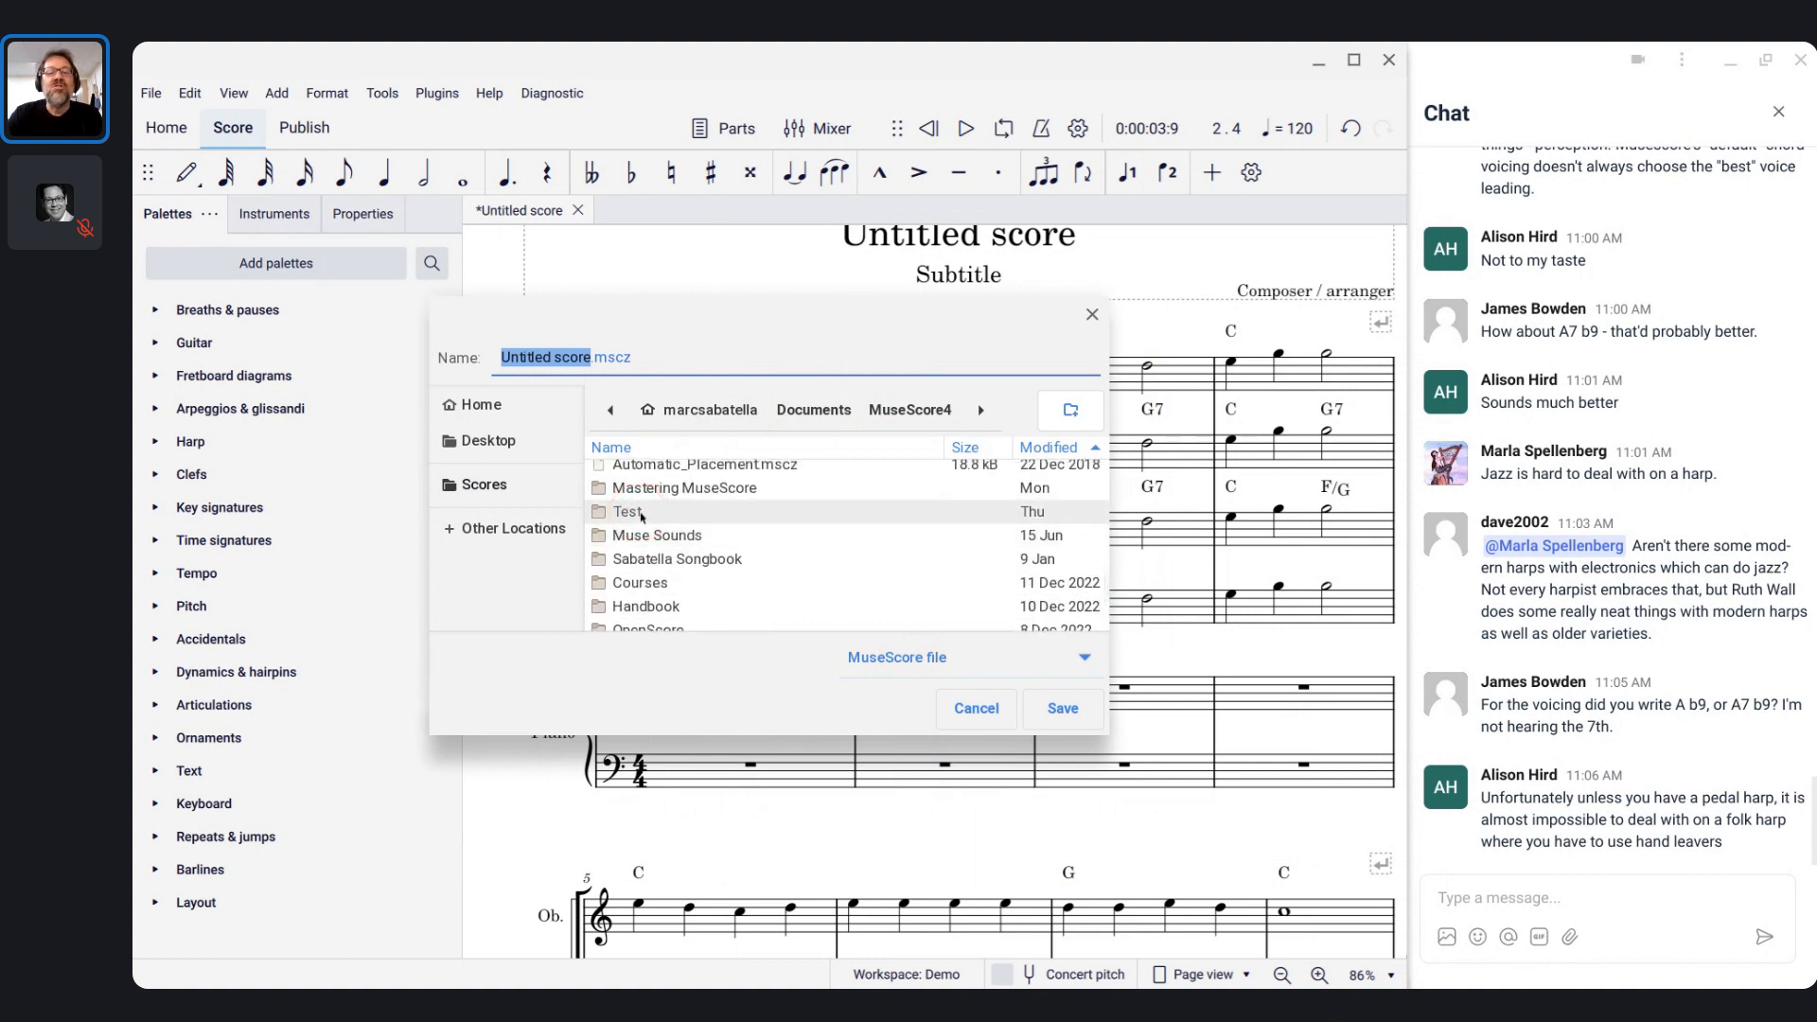
{"action": "left_click", "coordinate": [640, 513]}
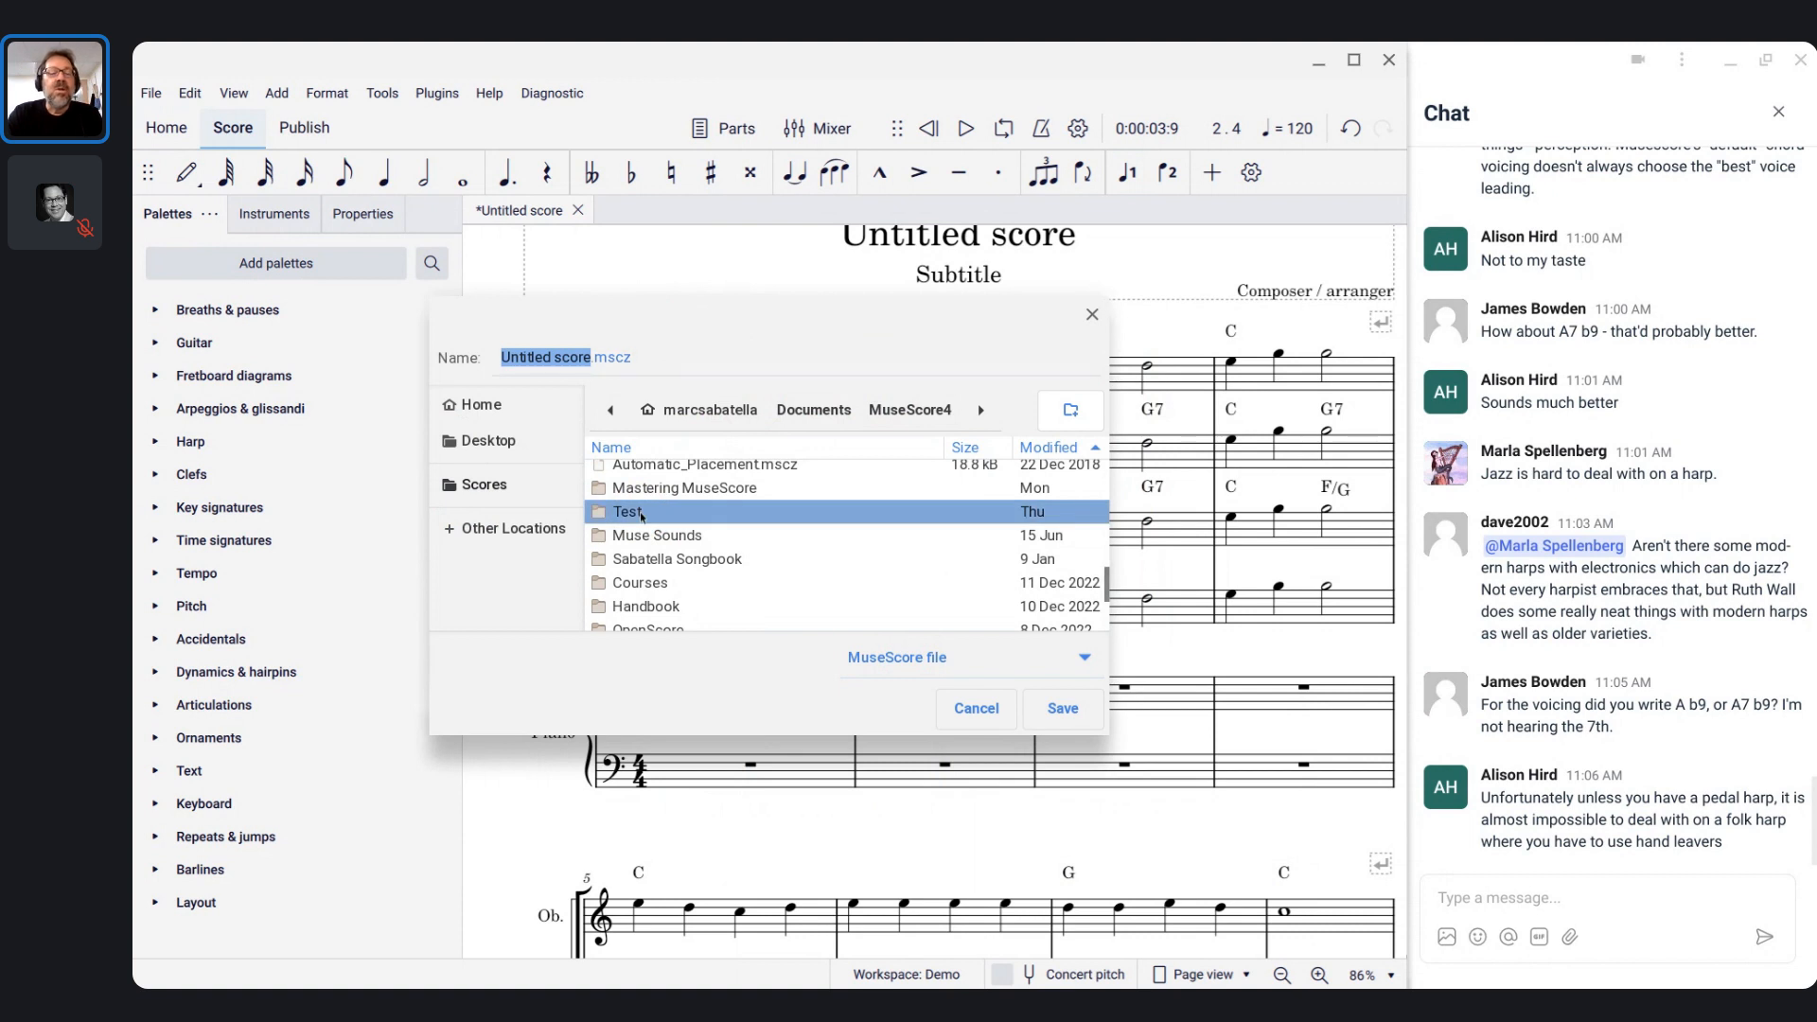
{"action": "left_click", "coordinate": [706, 492]}
{"action": "double_click", "coordinate": [706, 493]}
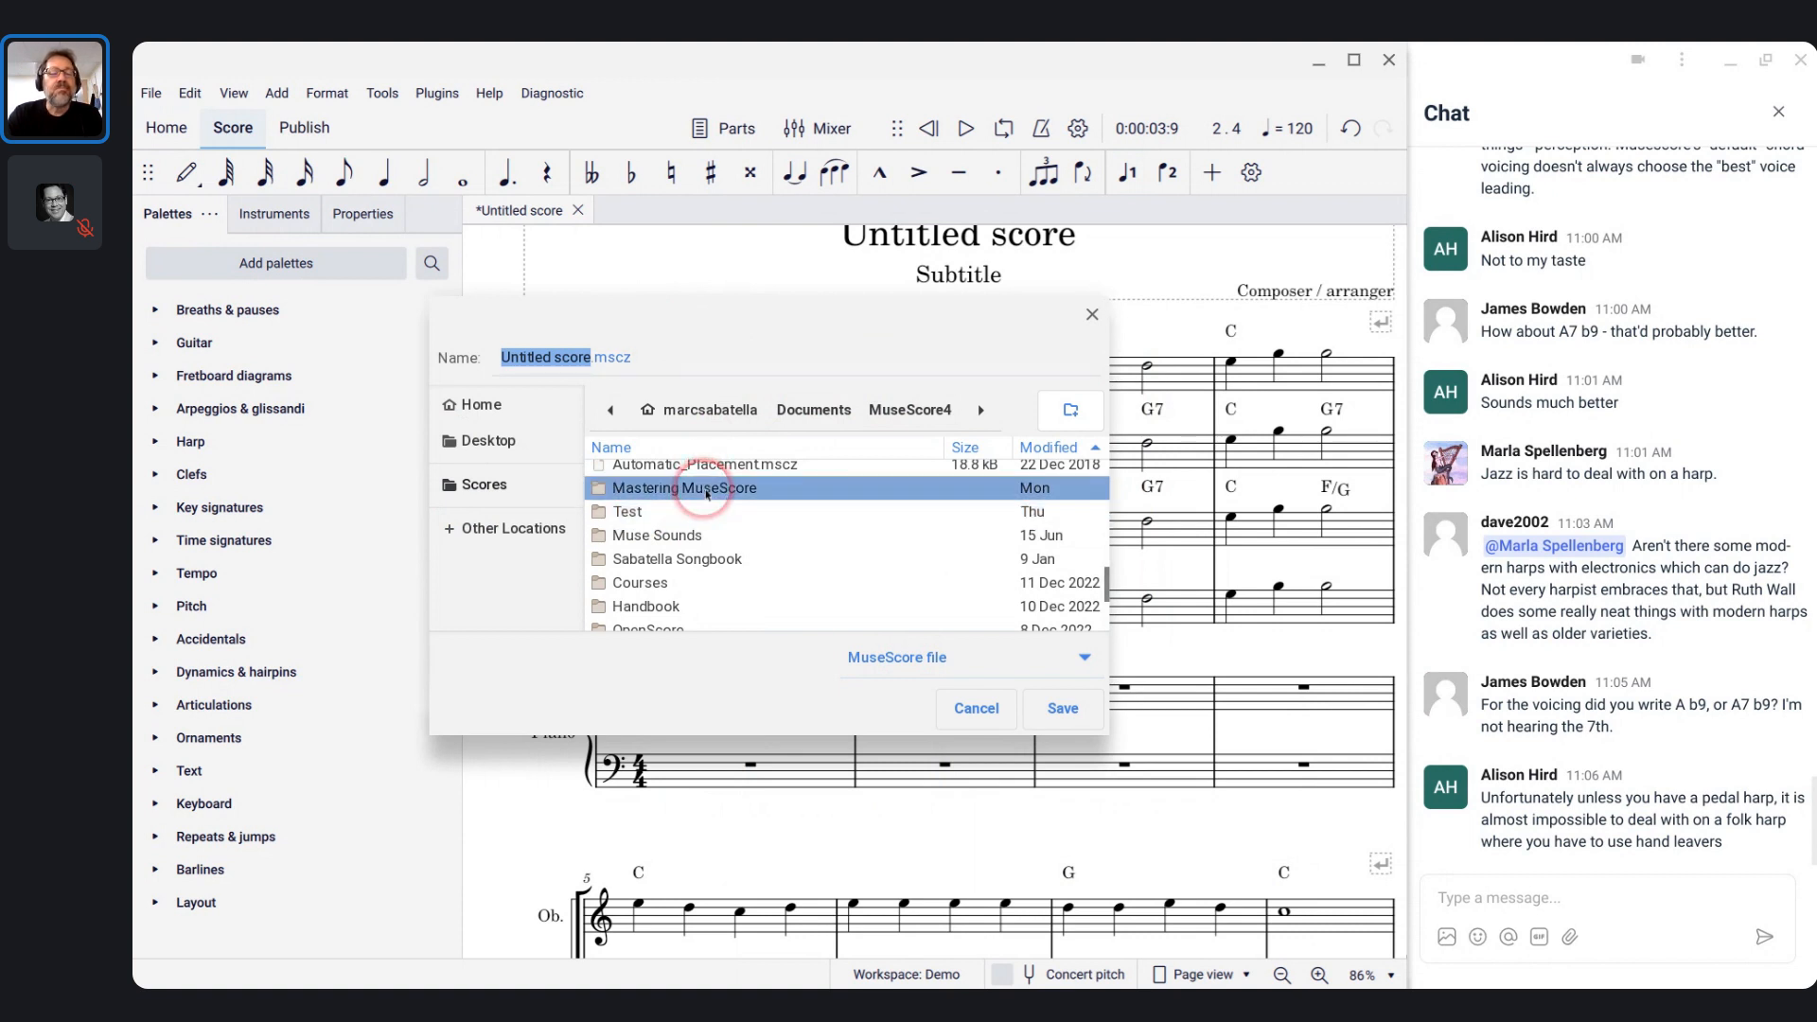
{"action": "double_click", "coordinate": [667, 478]}
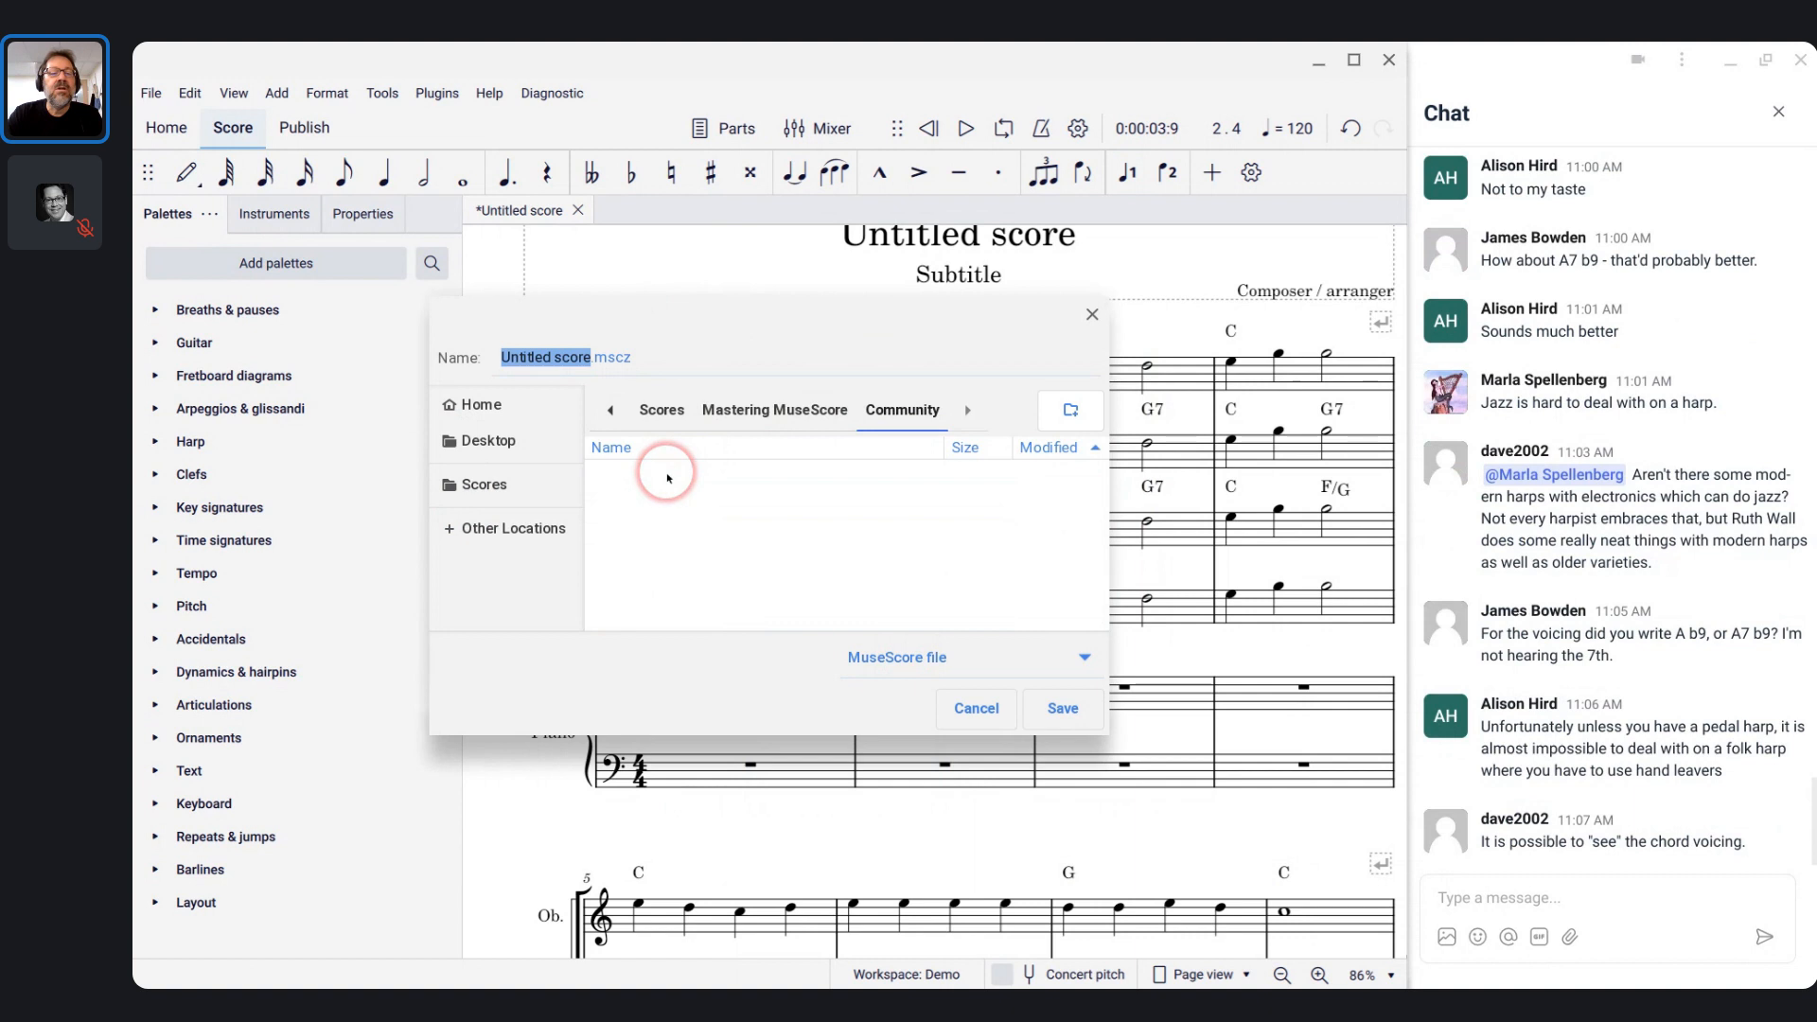
- Name the file accompaniment.mscz and save the score
{"action": "left_click", "coordinate": [548, 357]}
{"action": "key", "text": "Right"}
{"action": "key", "text": "Right"}
{"action": "key", "text": "Right"}
{"action": "key", "text": "Right"}
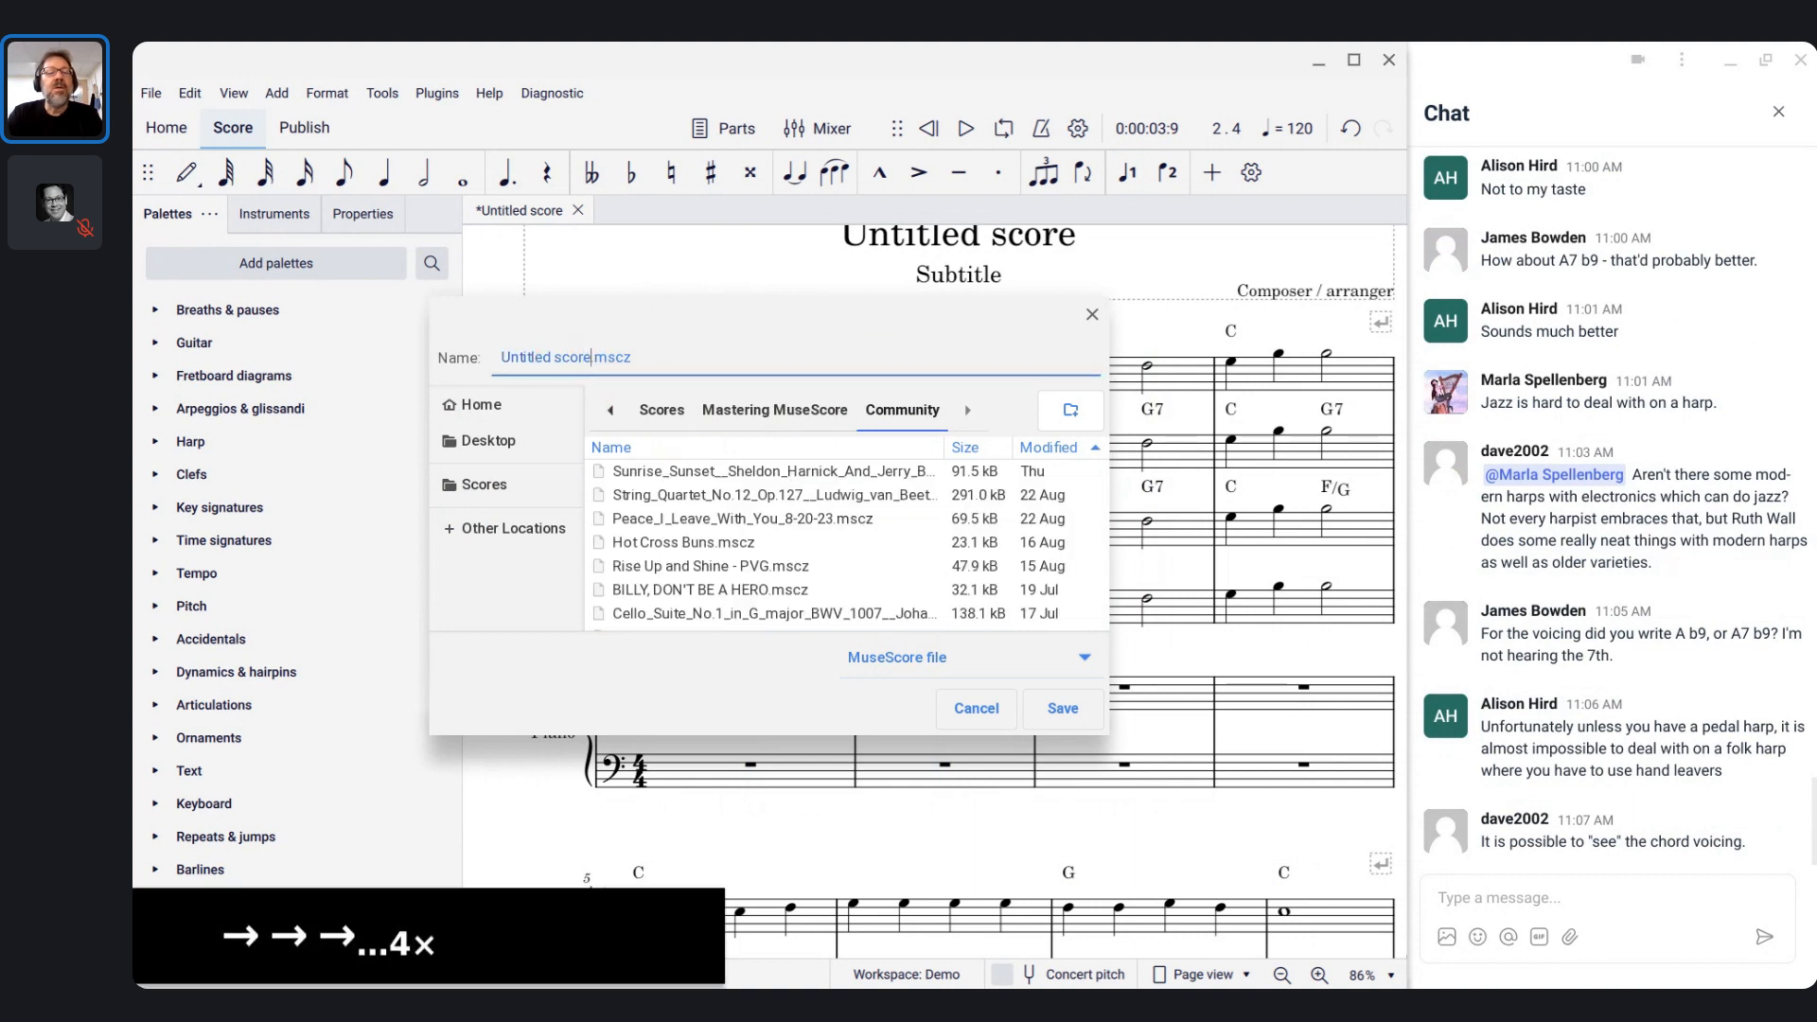
{"action": "key", "text": "shift+Home"}
{"action": "type", "text": "accom"}
{"action": "type", "text": "paniment"}
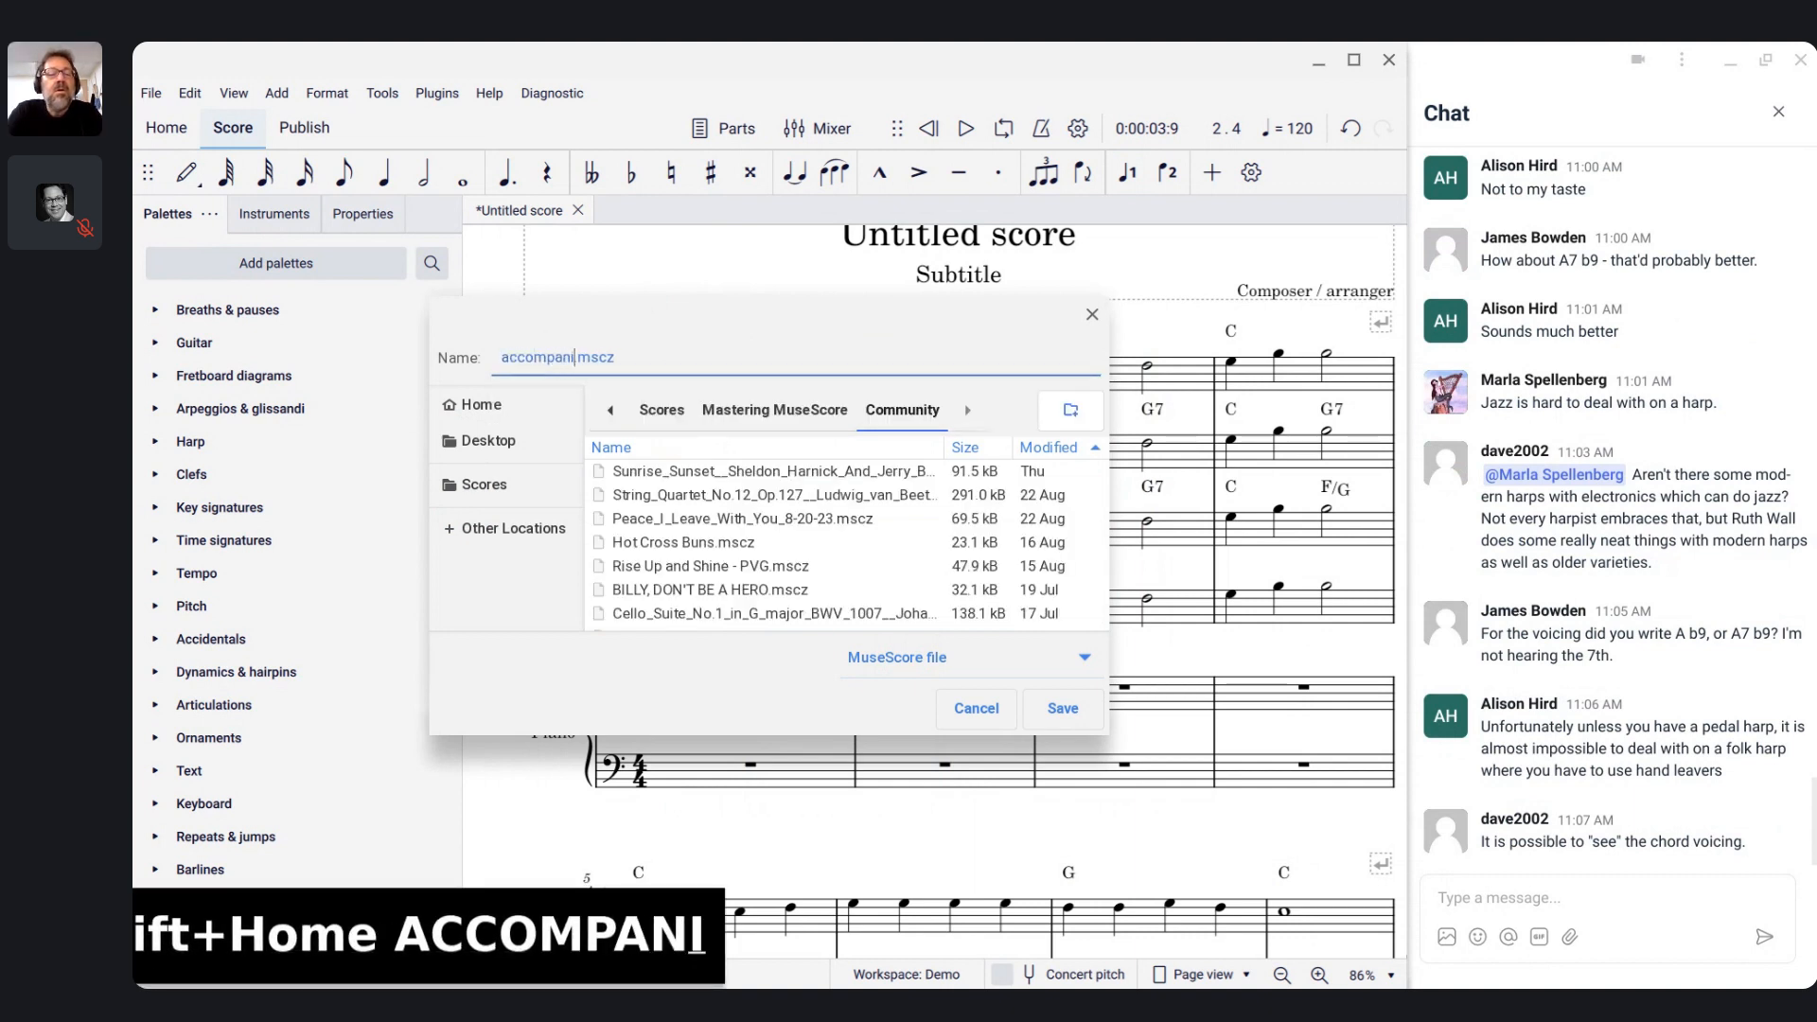
{"action": "key", "text": "Return"}
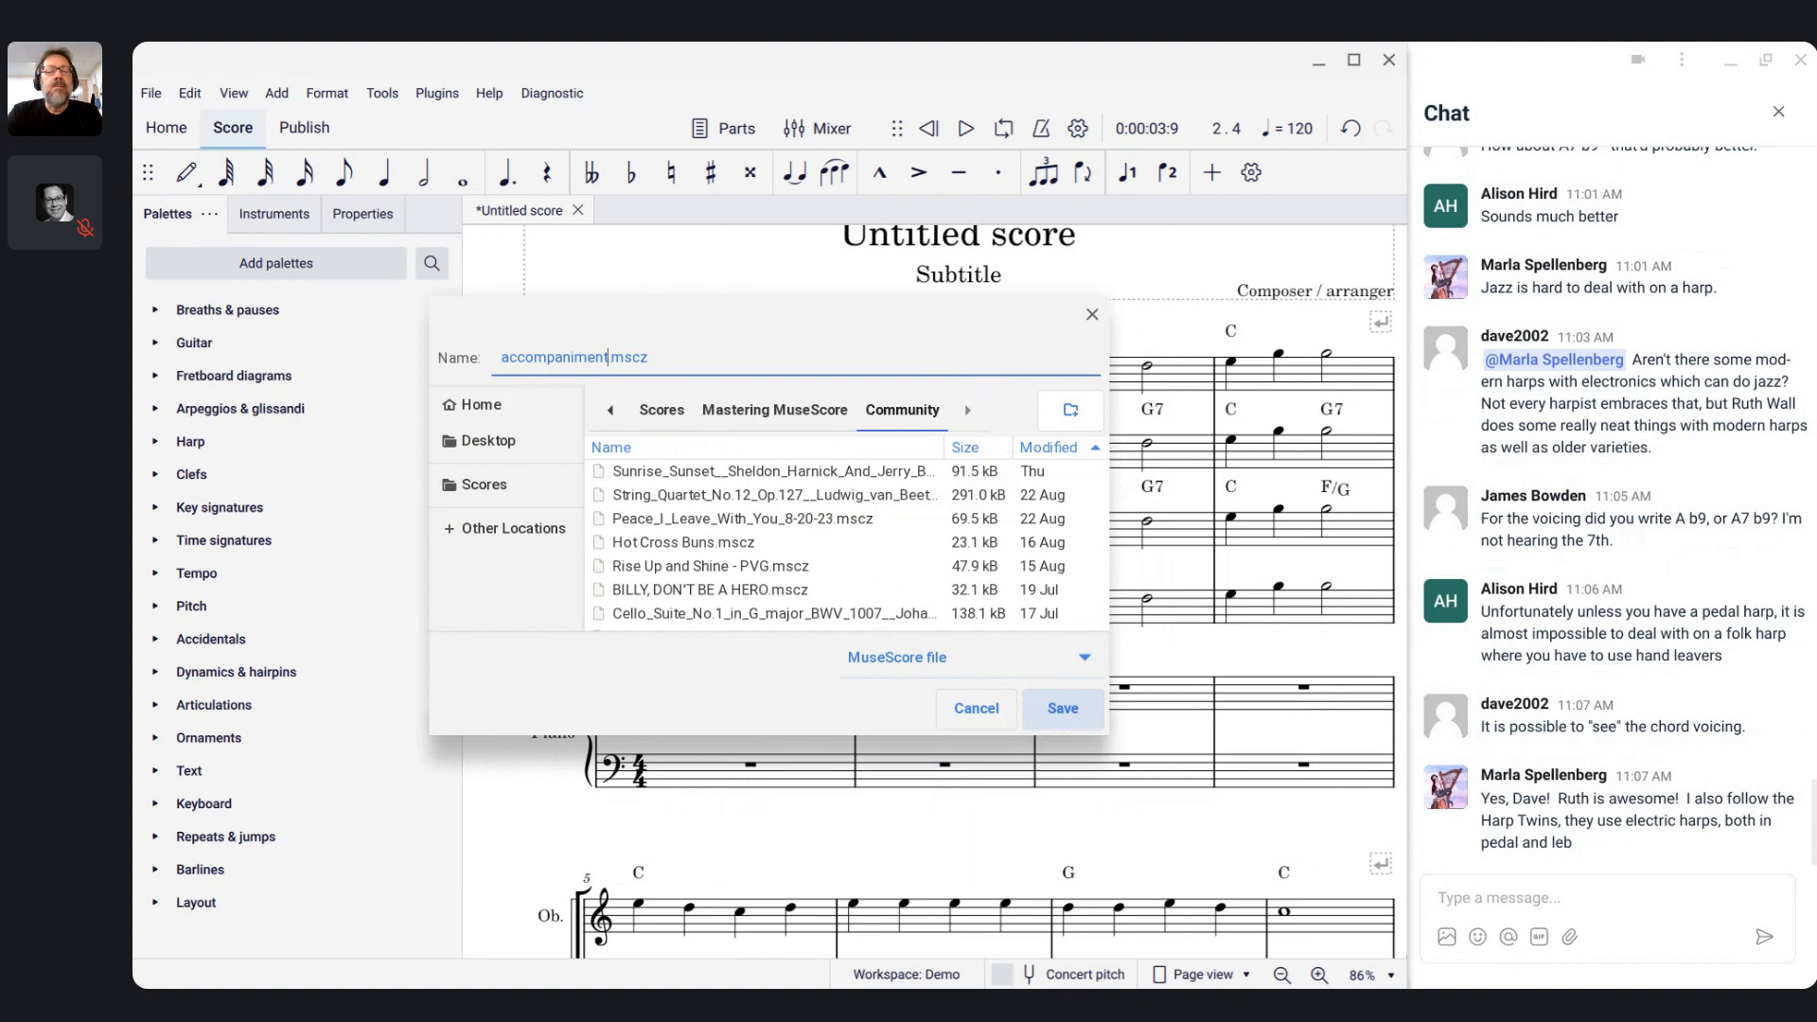
{"action": "left_click", "coordinate": [1063, 708]}
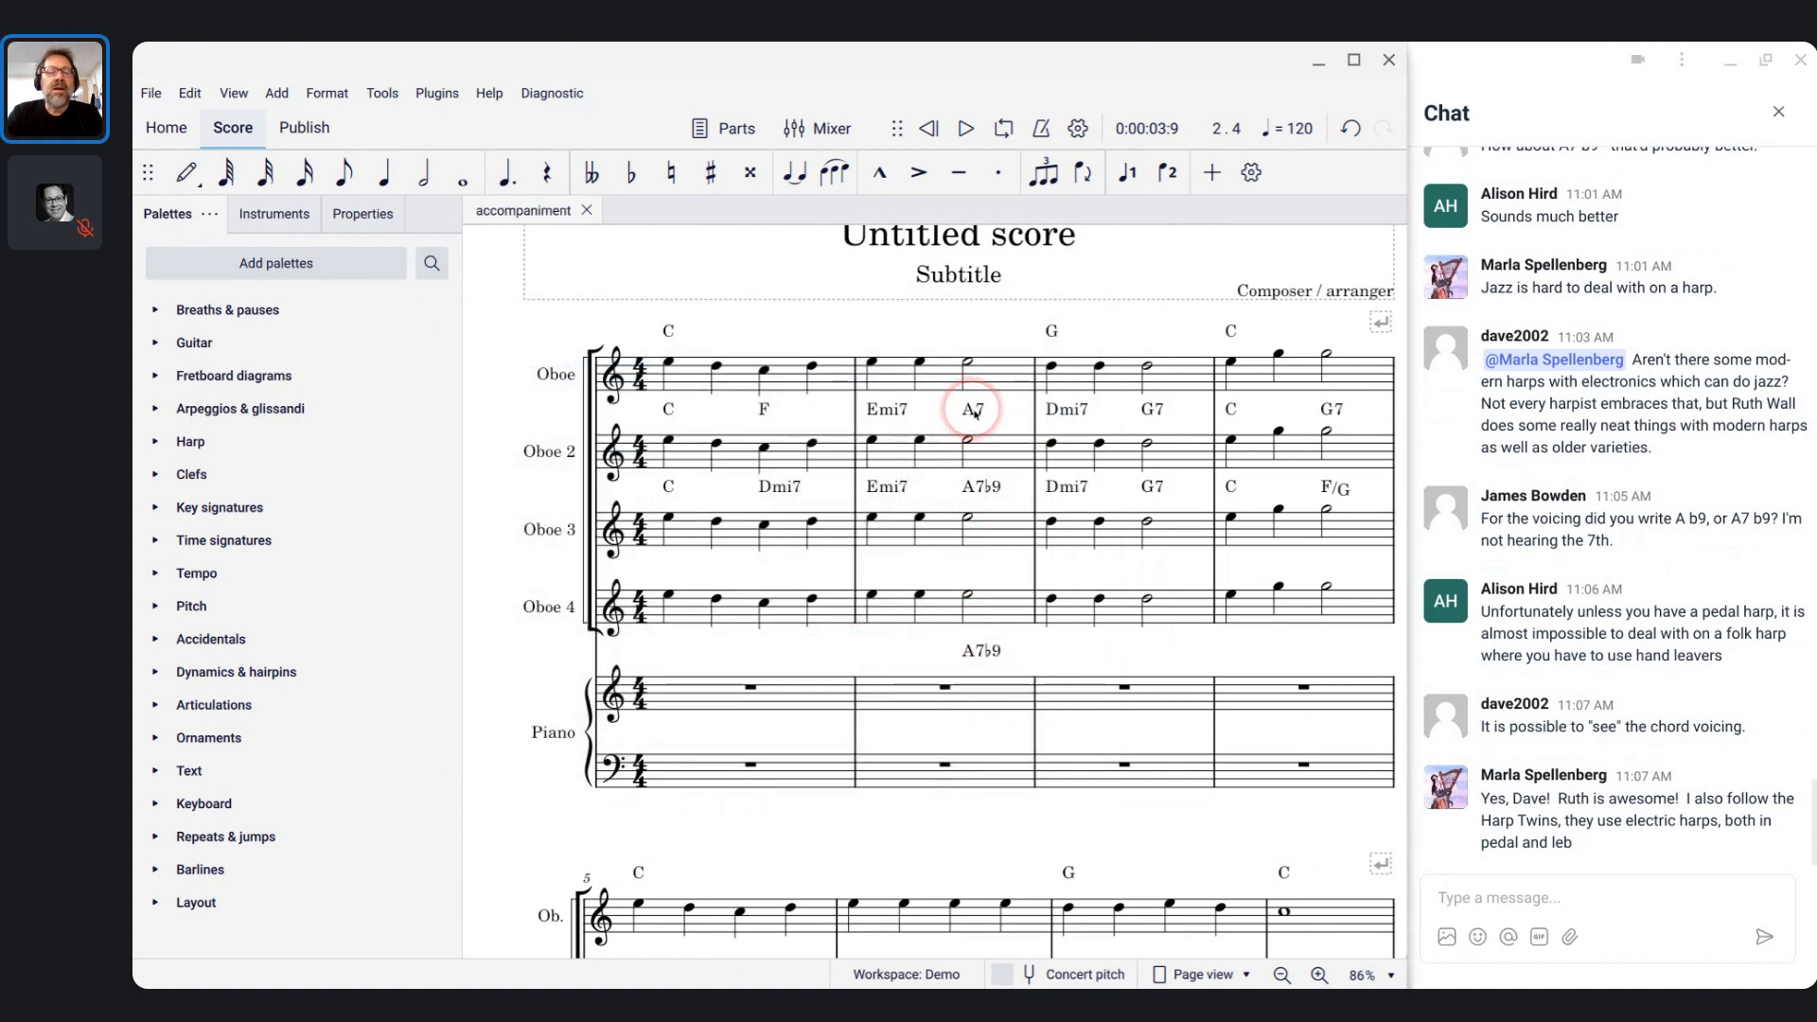
- Realize the A7♭9 chord symbol above the piano staff in measure 2 without overriding the default options
{"action": "right_click", "coordinate": [980, 656]}
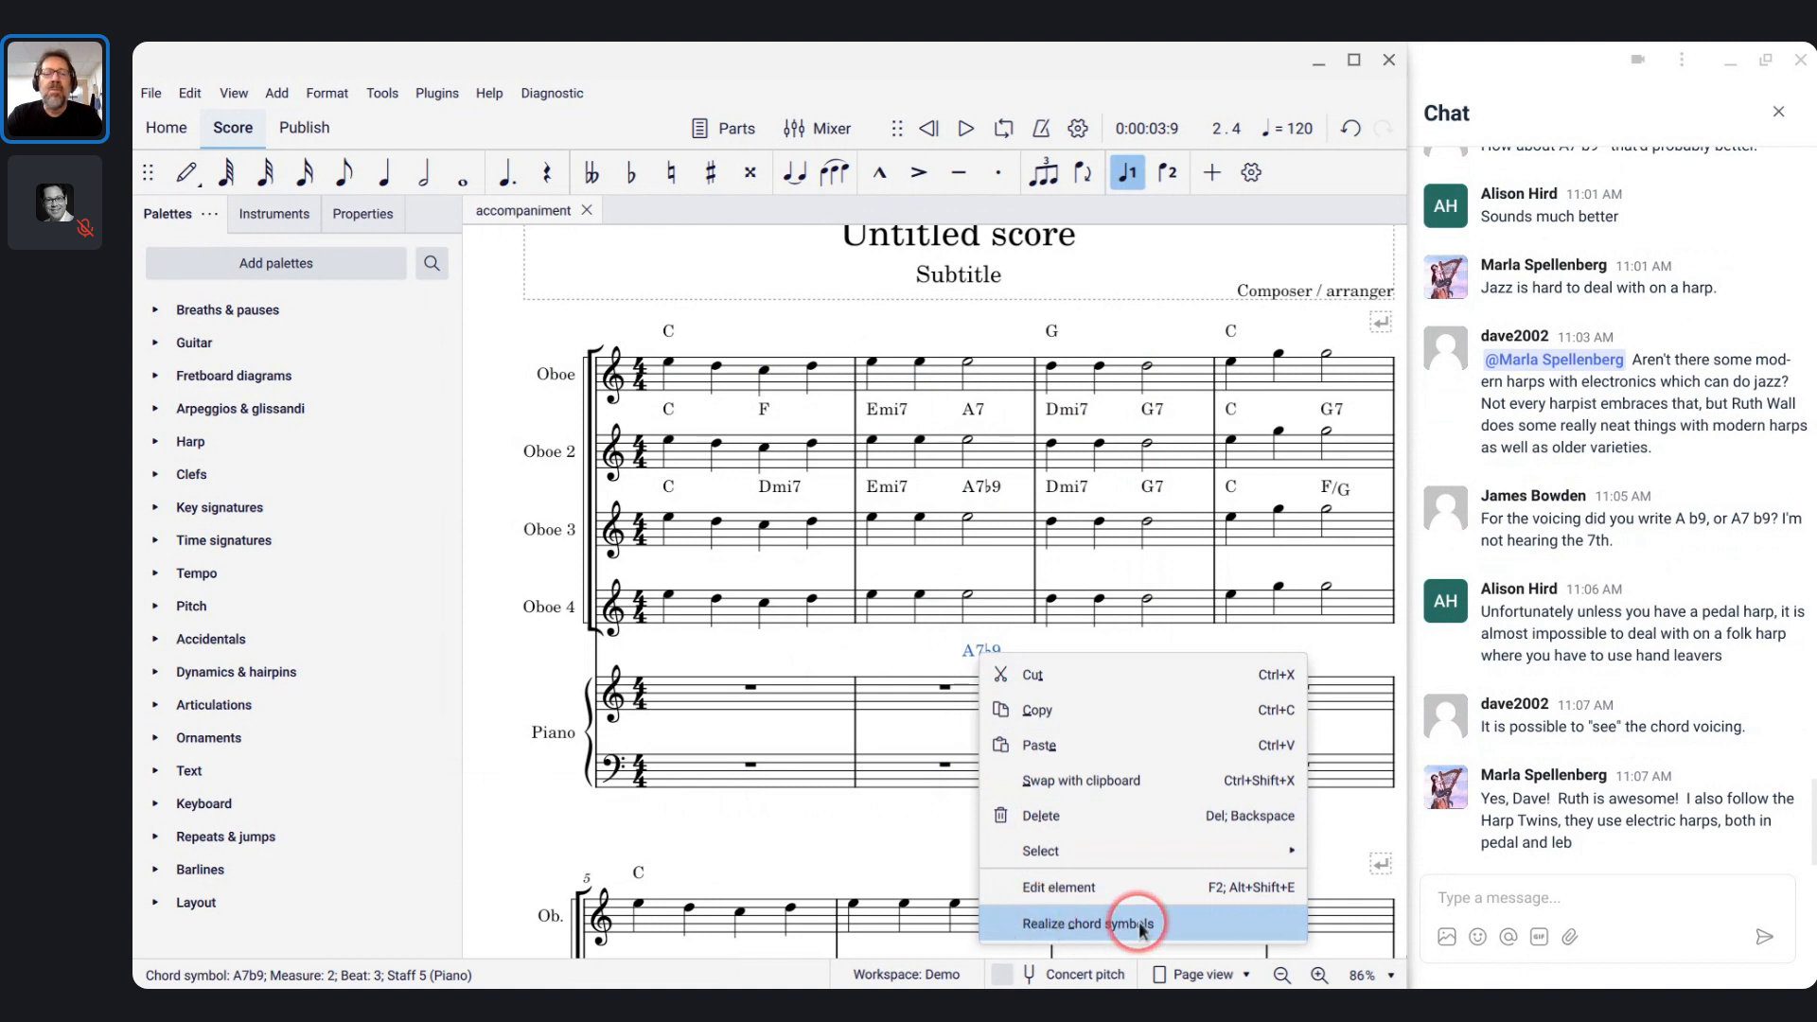
{"action": "left_click", "coordinate": [909, 663]}
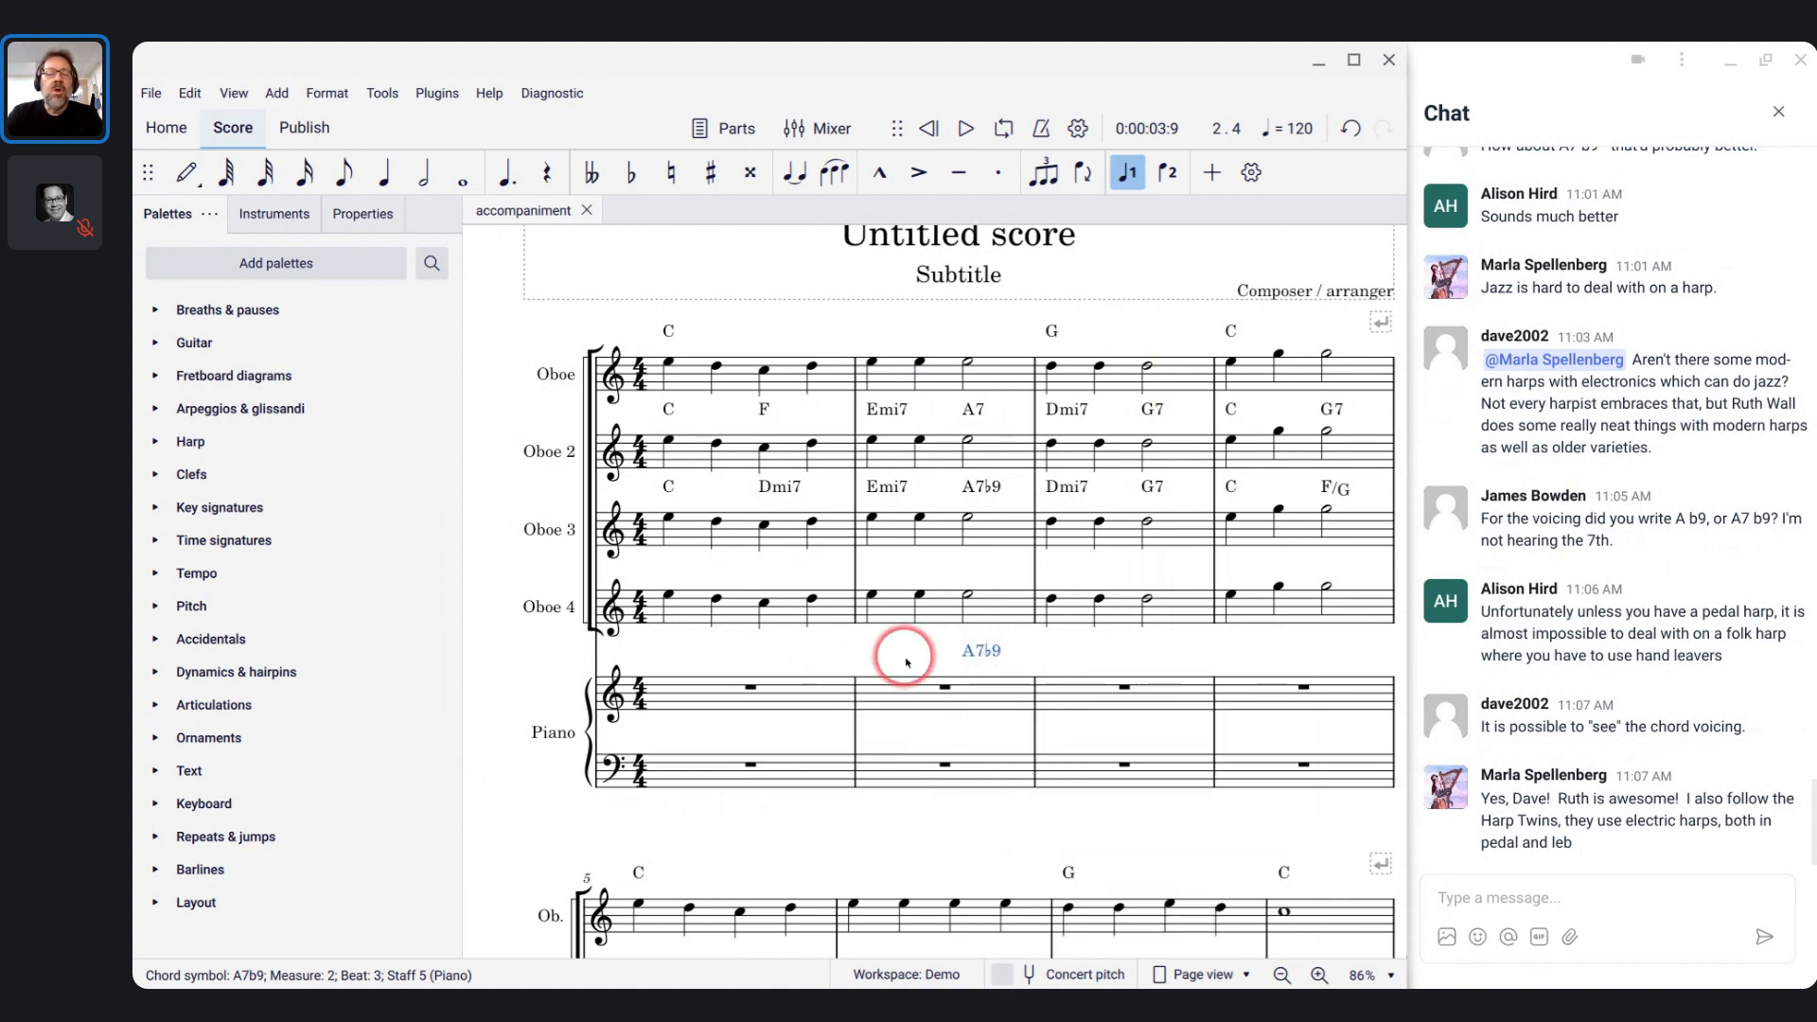
{"action": "left_click", "coordinate": [972, 653]}
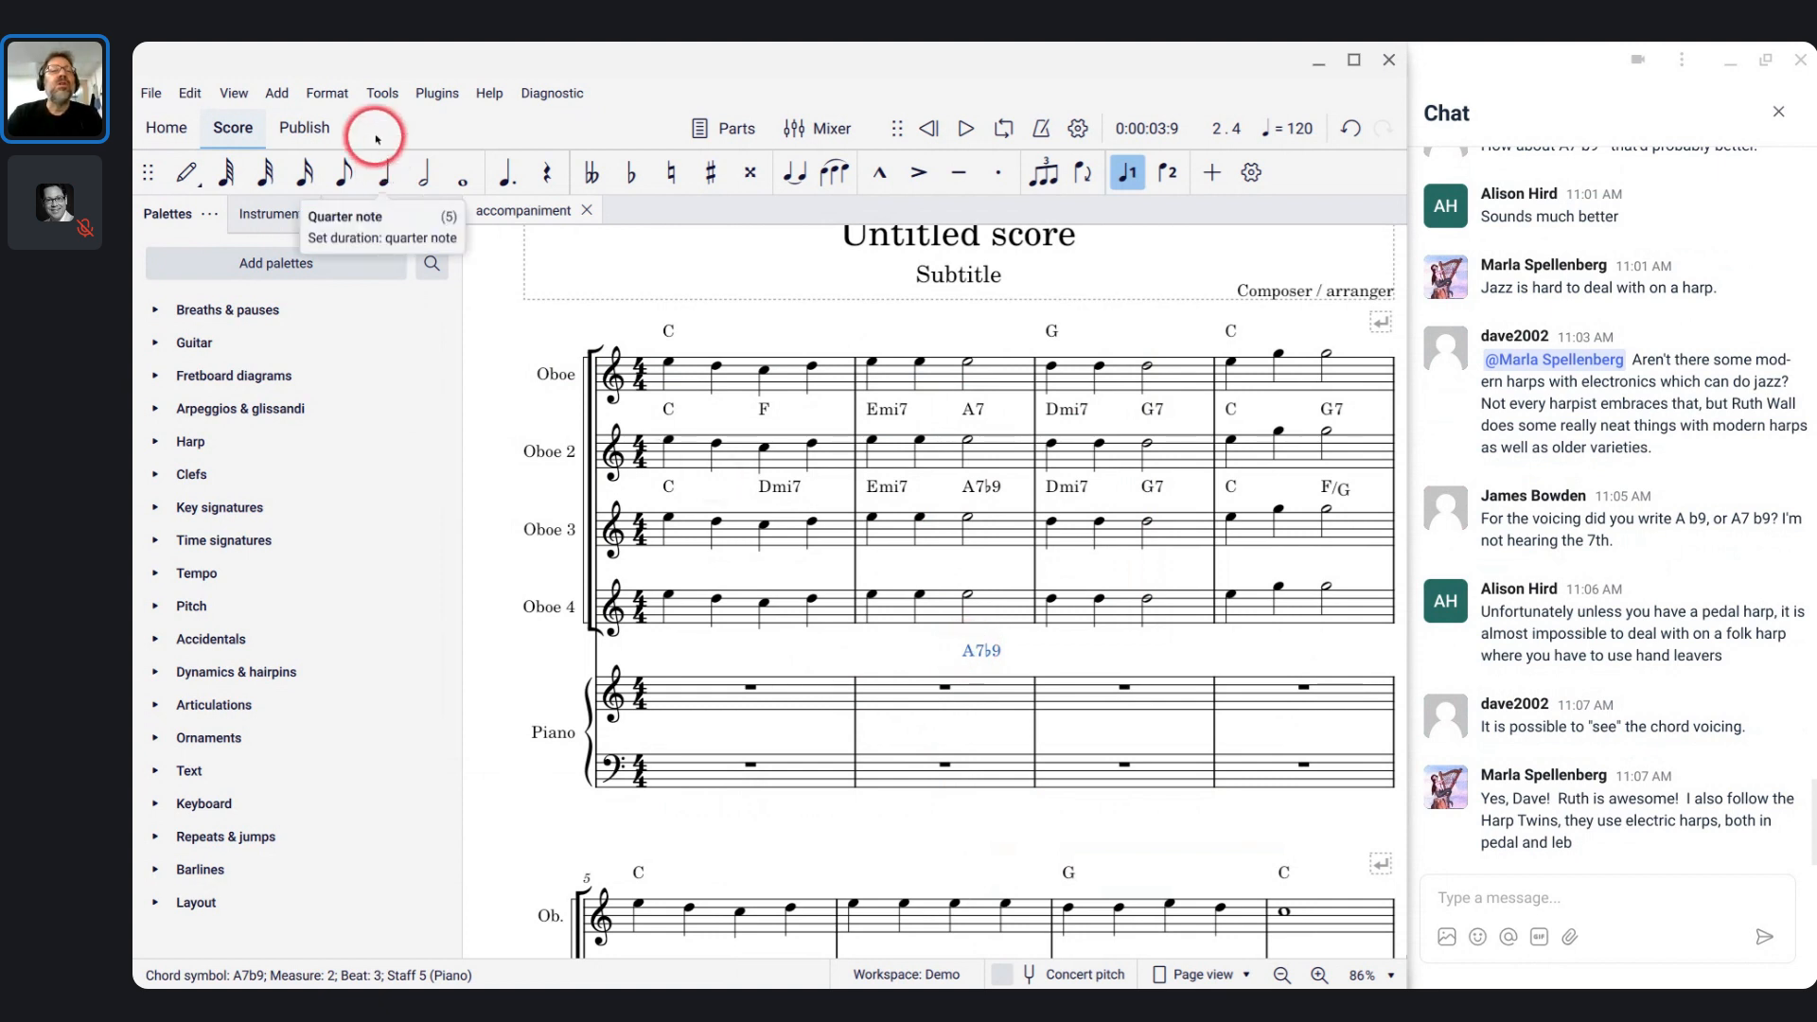
{"action": "left_click", "coordinate": [382, 94]}
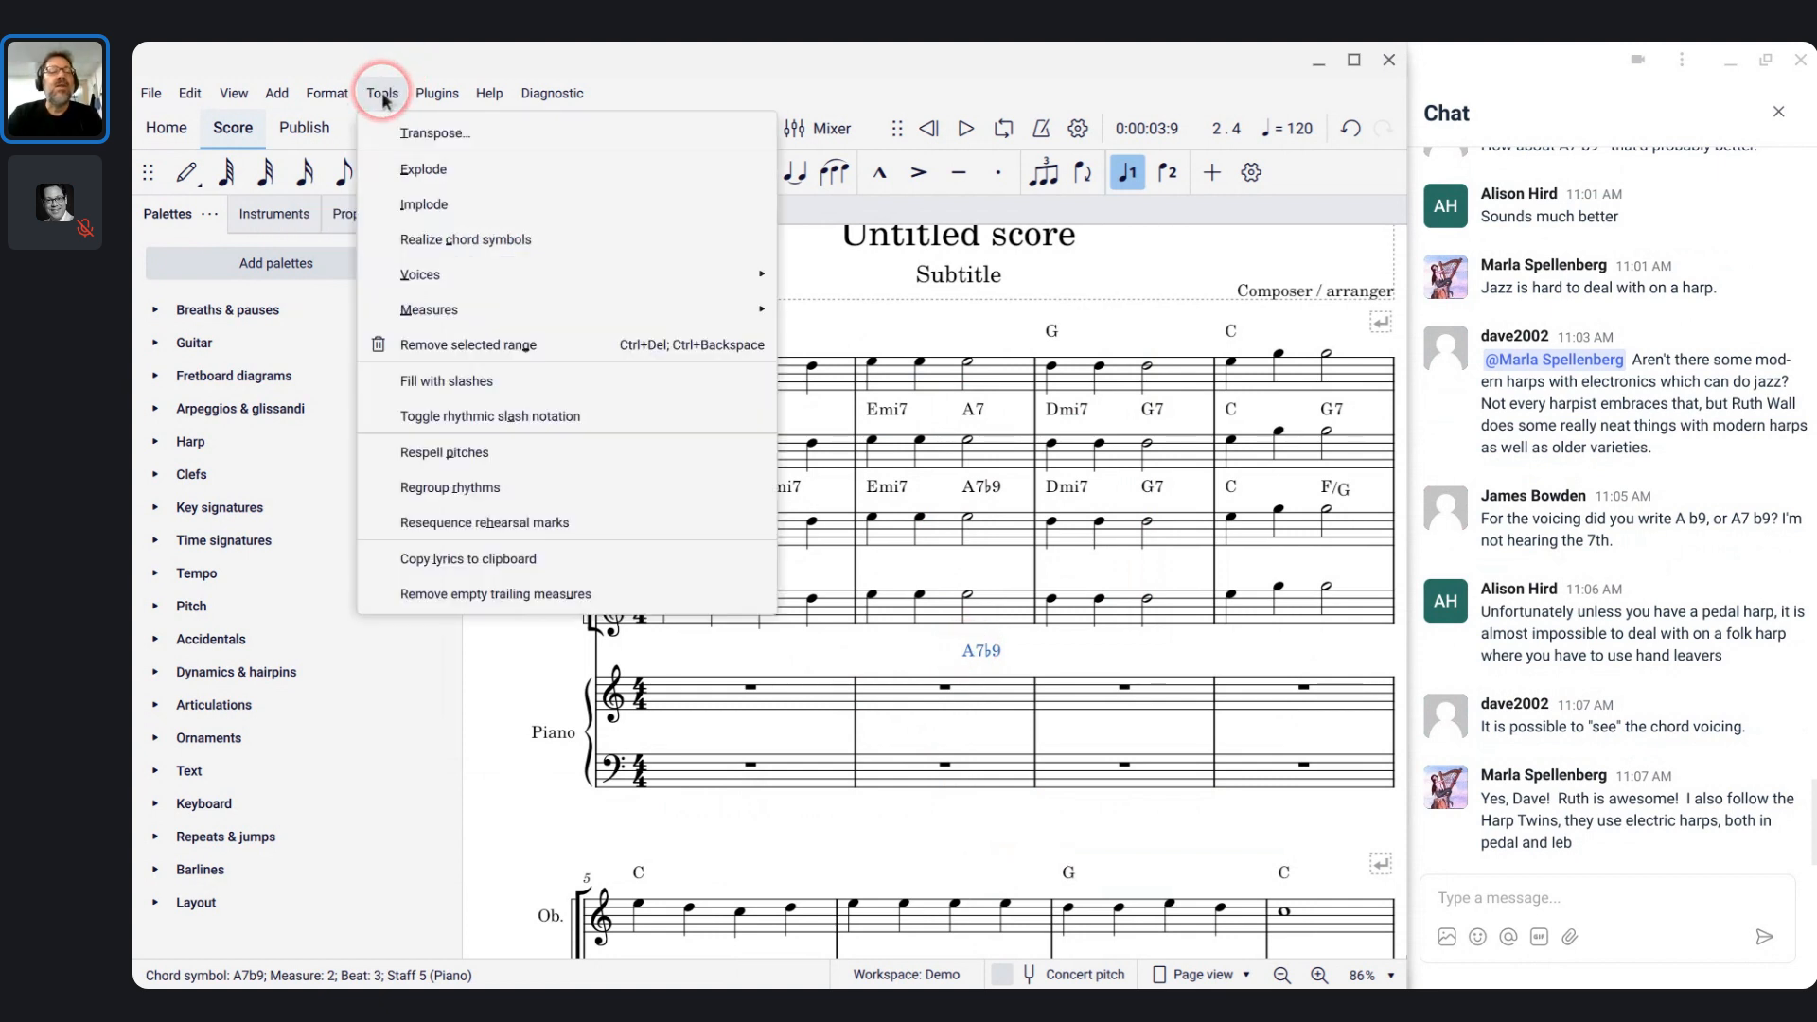
{"action": "left_click", "coordinate": [476, 240]}
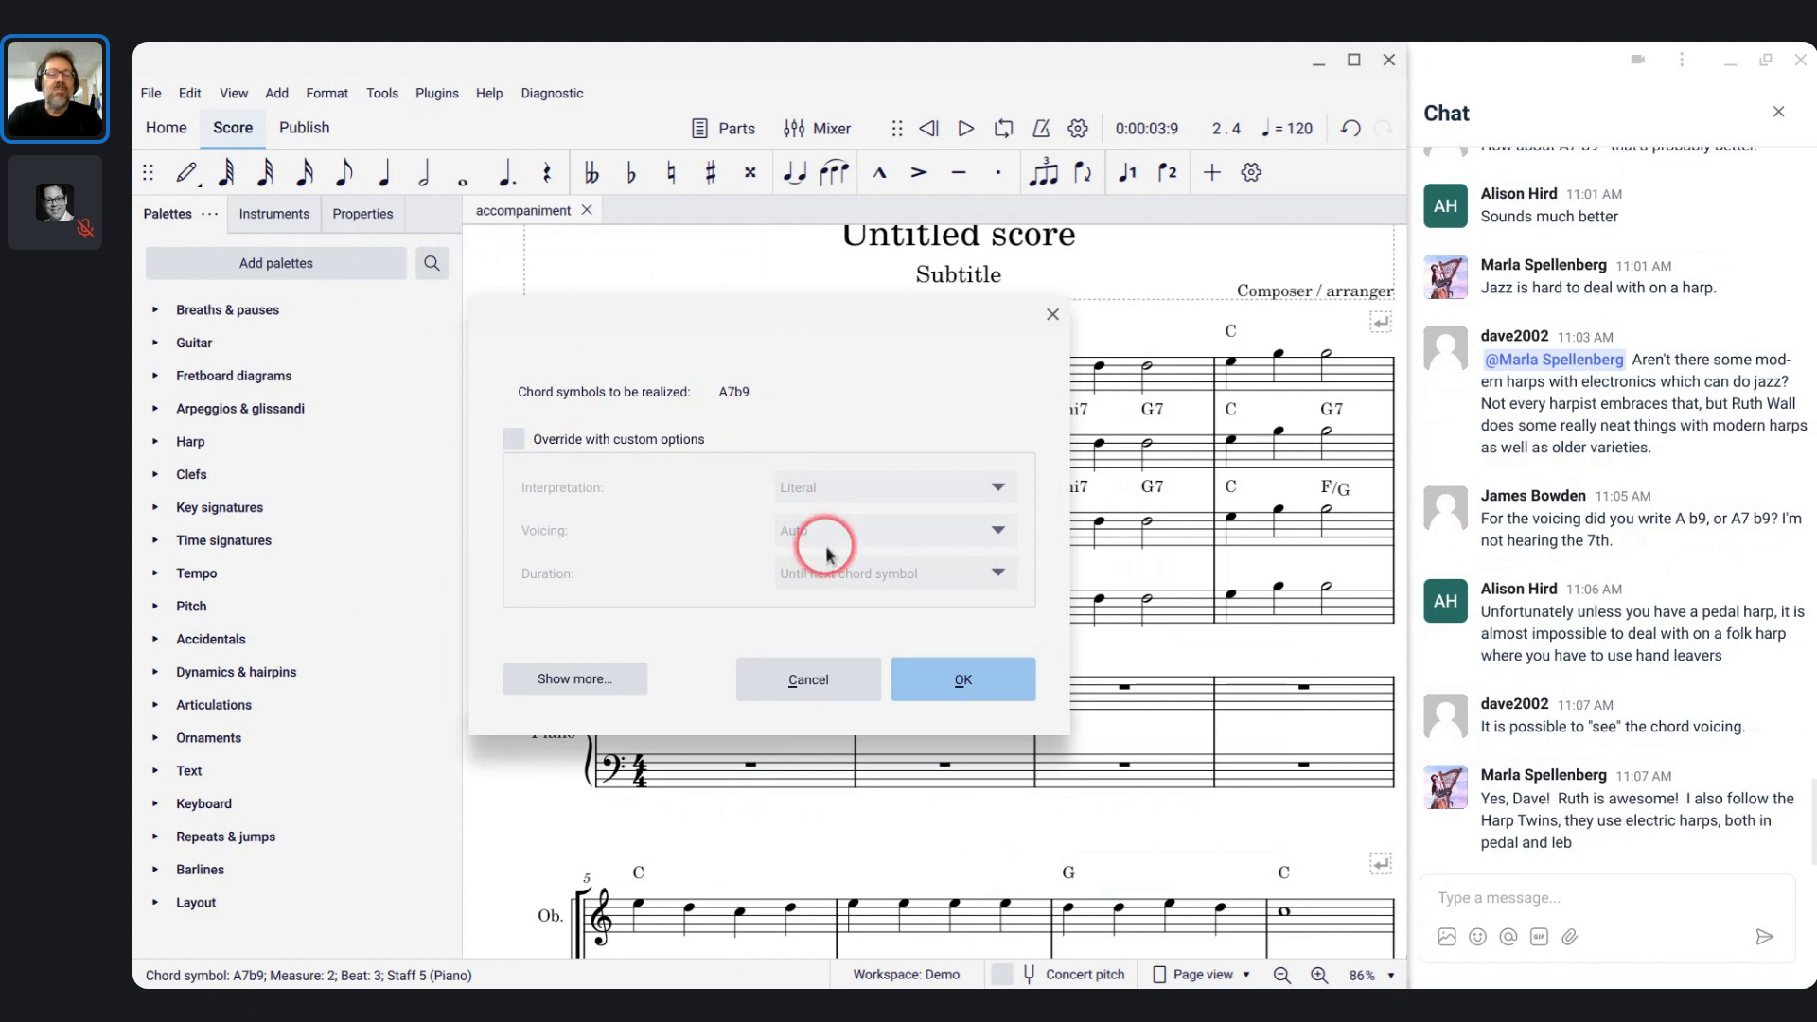
{"action": "left_click", "coordinate": [980, 683]}
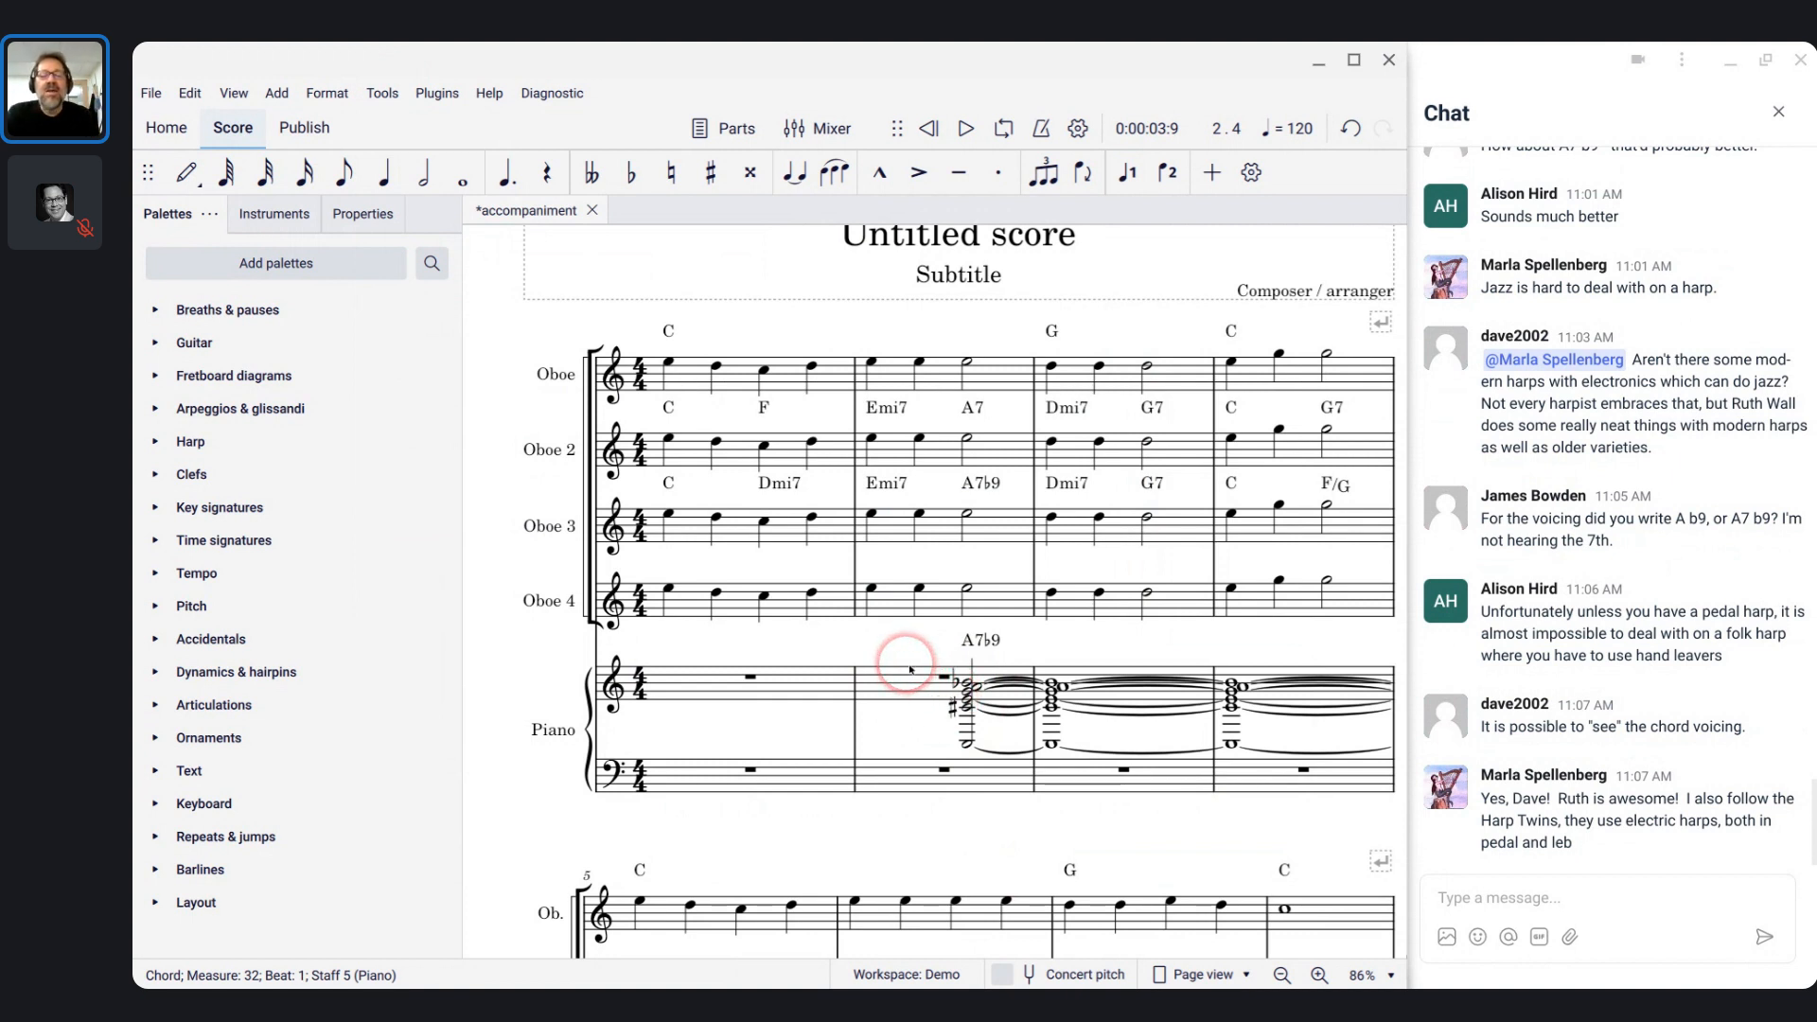
- Inspect the full-measure rest and the top note of the realized chord in piano measure 2, and undo the realization
{"action": "scroll", "coordinate": [910, 669], "scroll_direction": "up", "scroll_amount": 5}
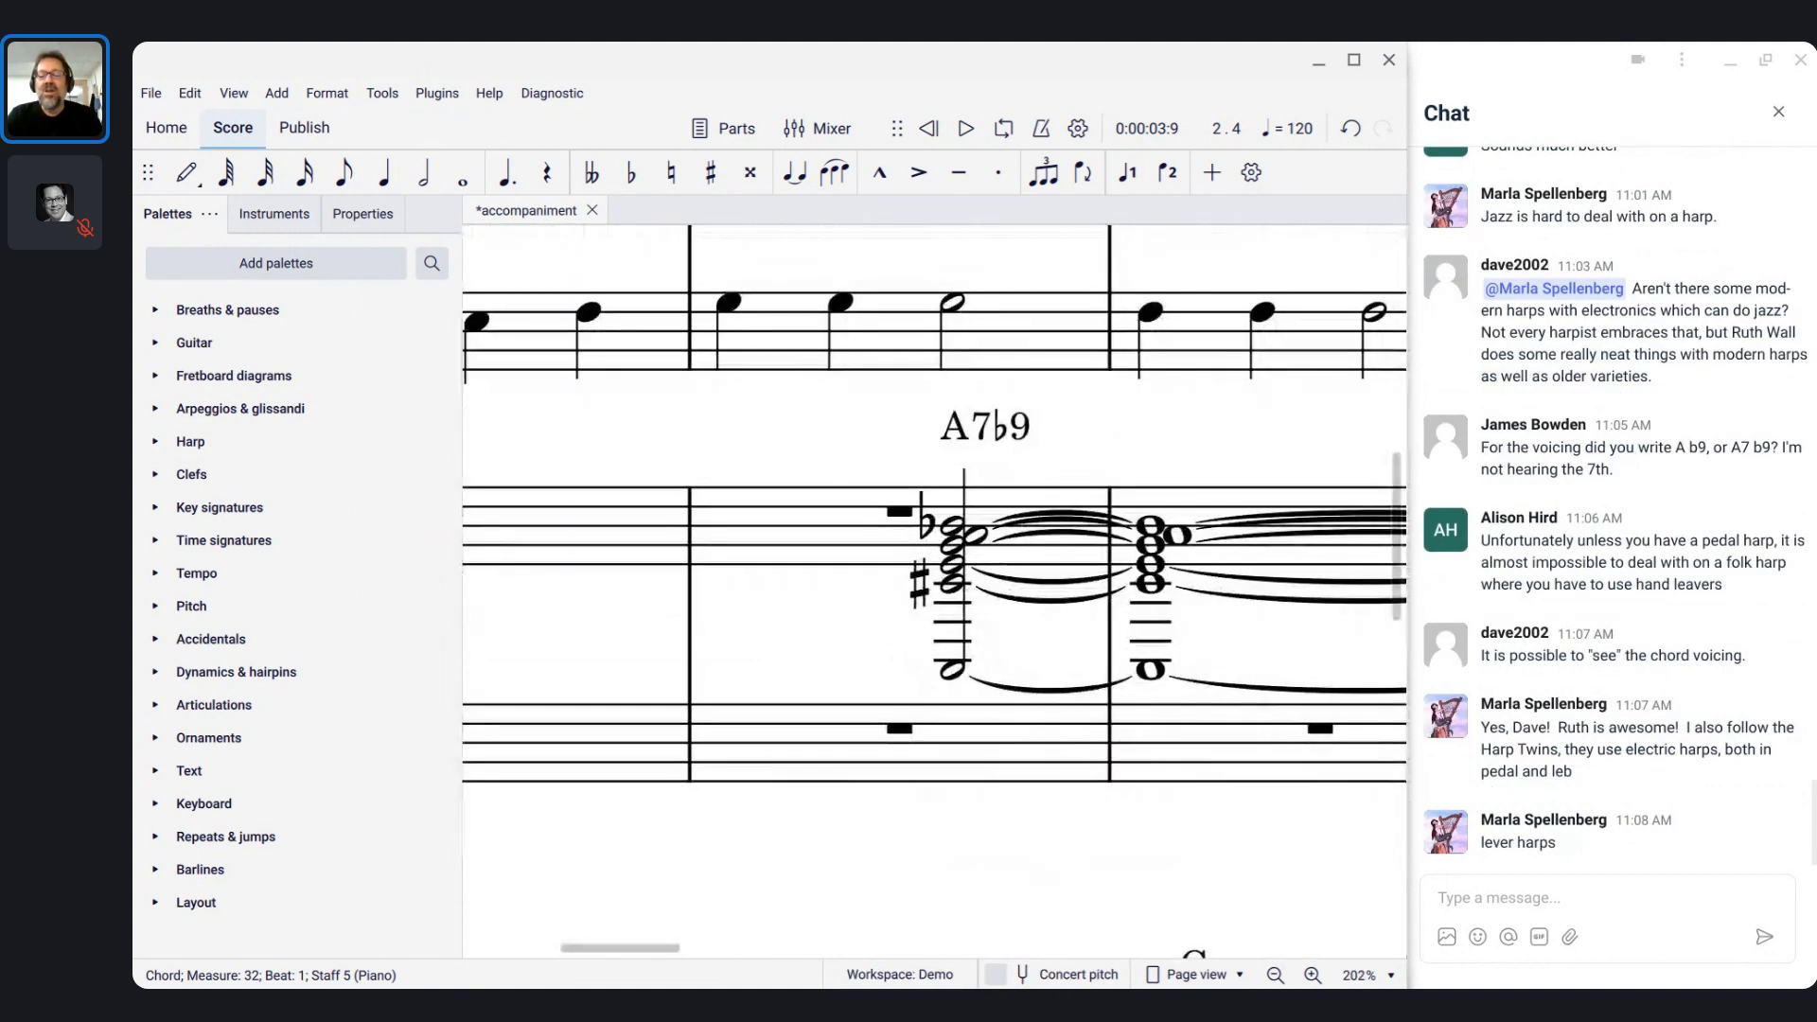
{"action": "left_click", "coordinate": [901, 512]}
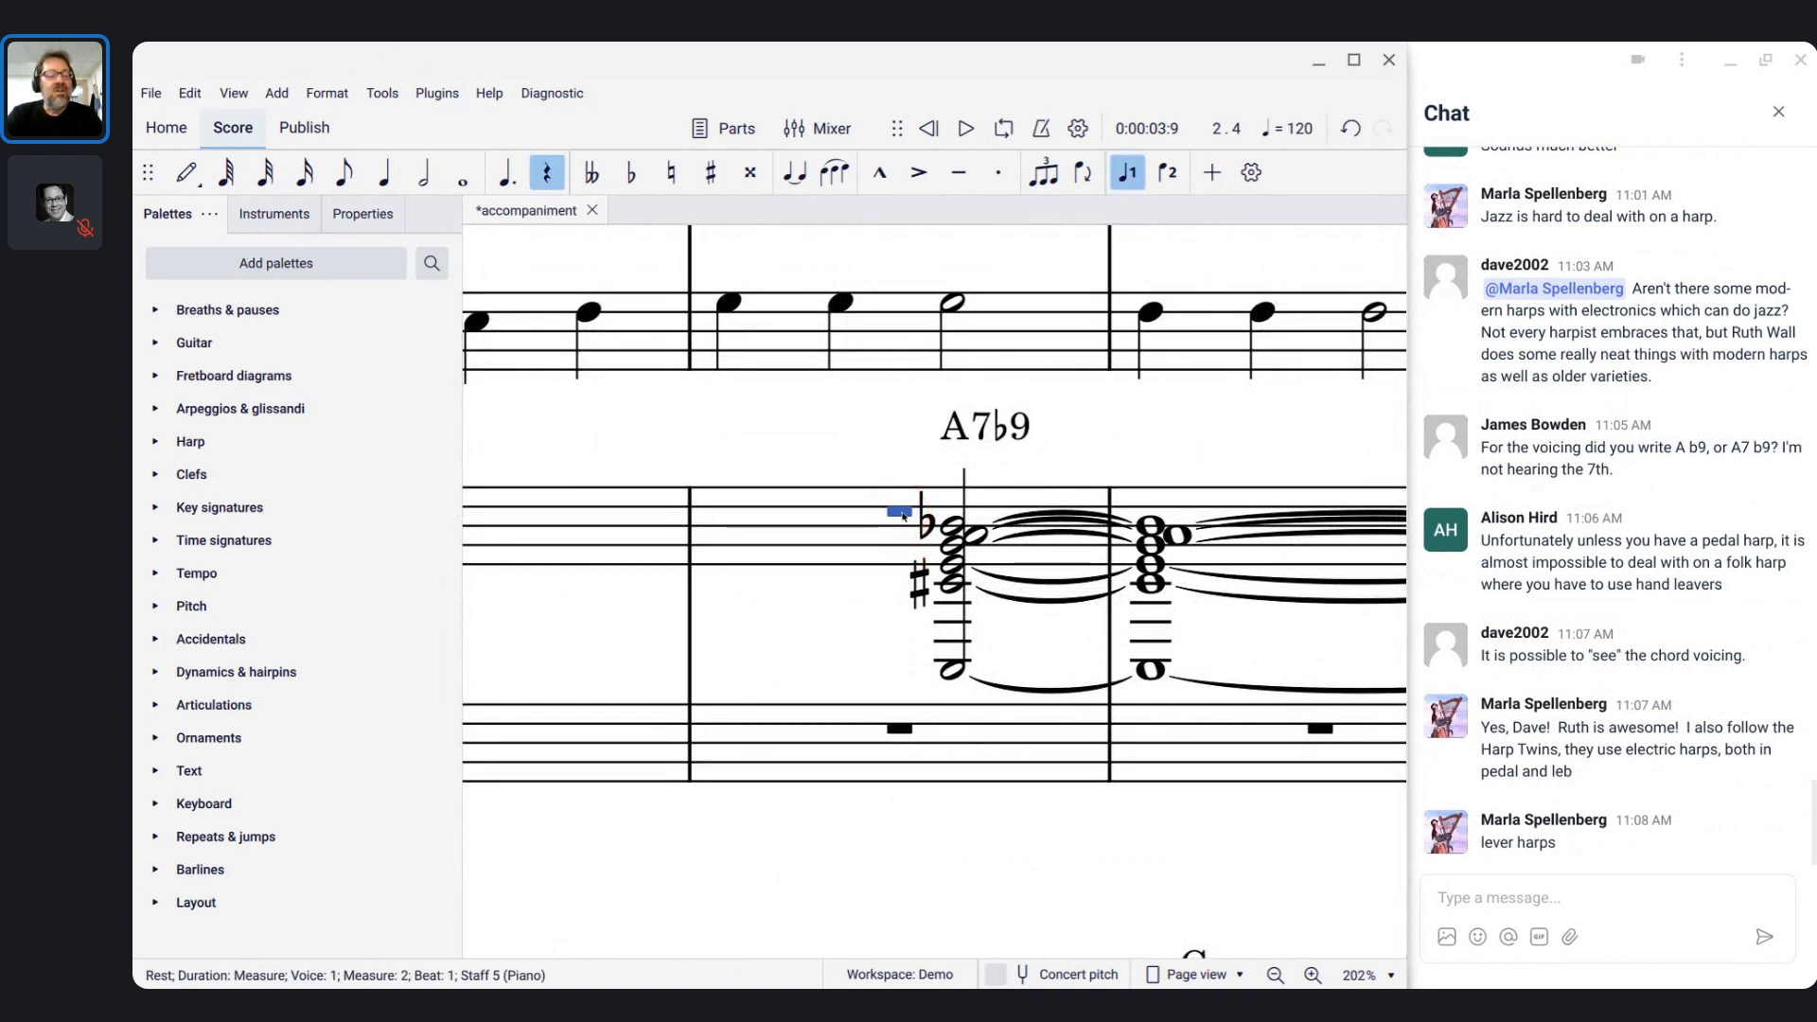
{"action": "left_click", "coordinate": [954, 527]}
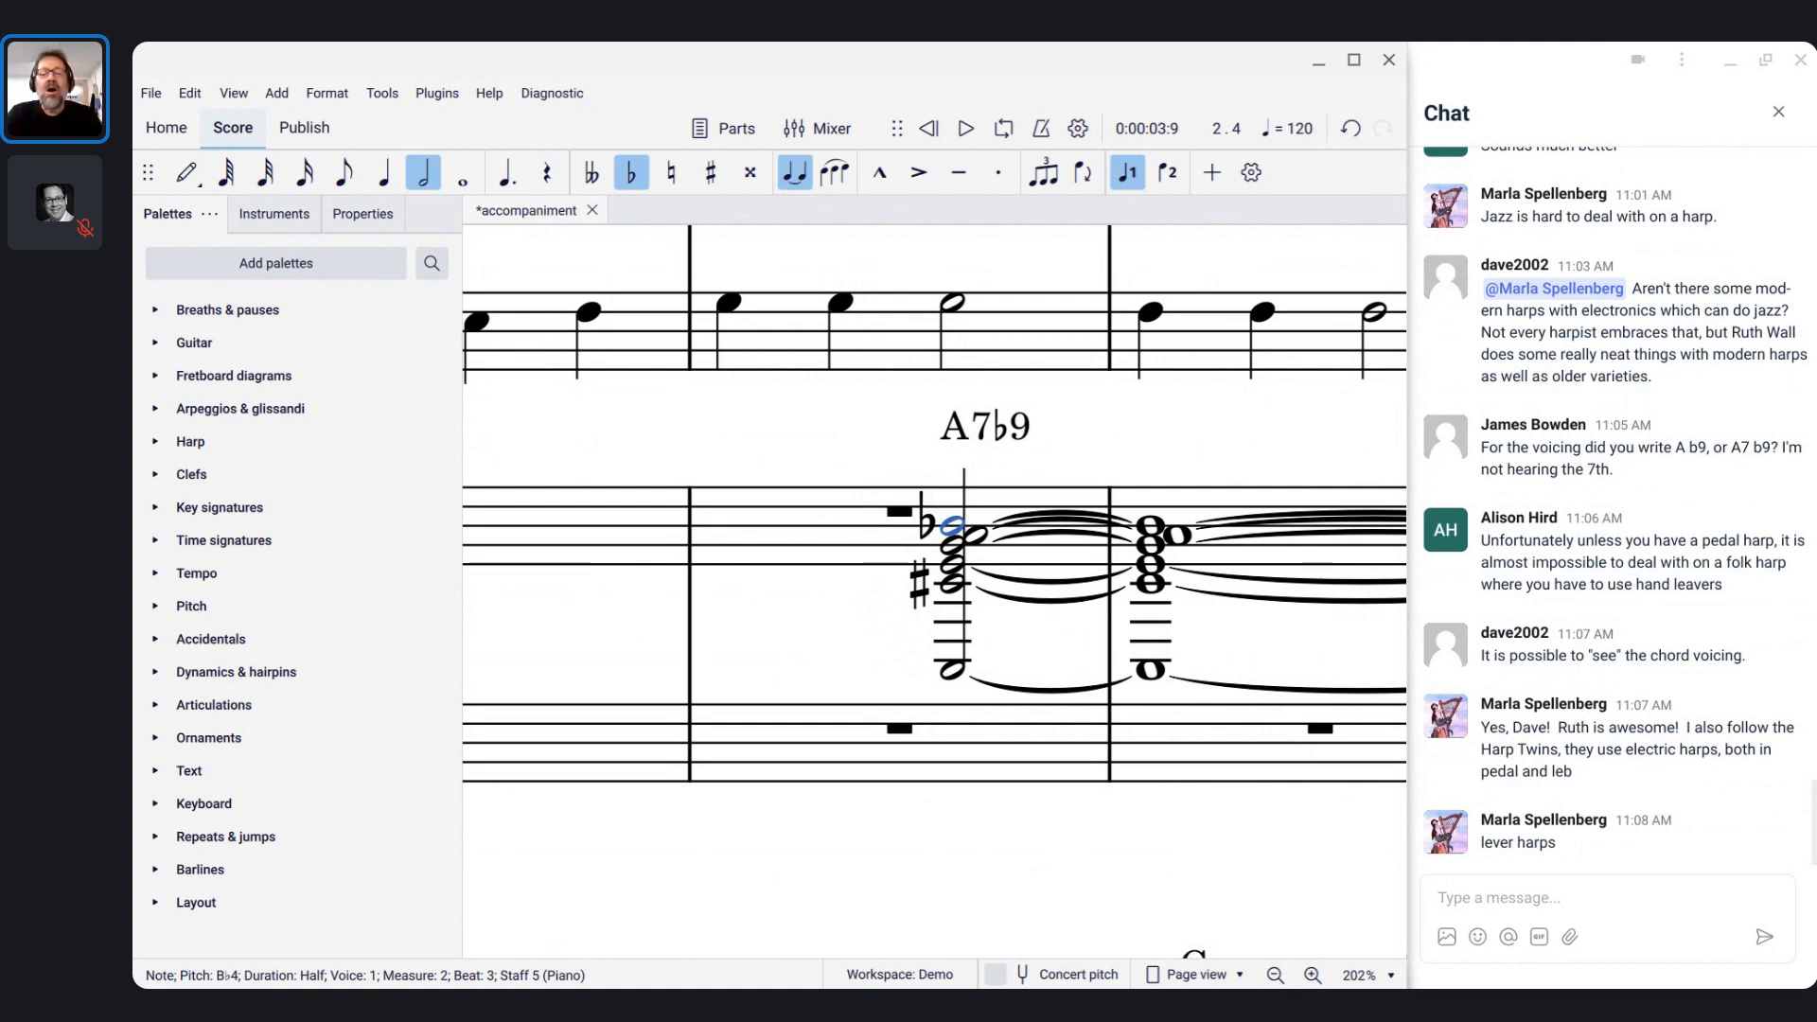
{"action": "key", "text": "ctrl+z"}
- Enter a half rest at beat 1 of measure 2 in the piano's treble staff
{"action": "left_click", "coordinate": [896, 536]}
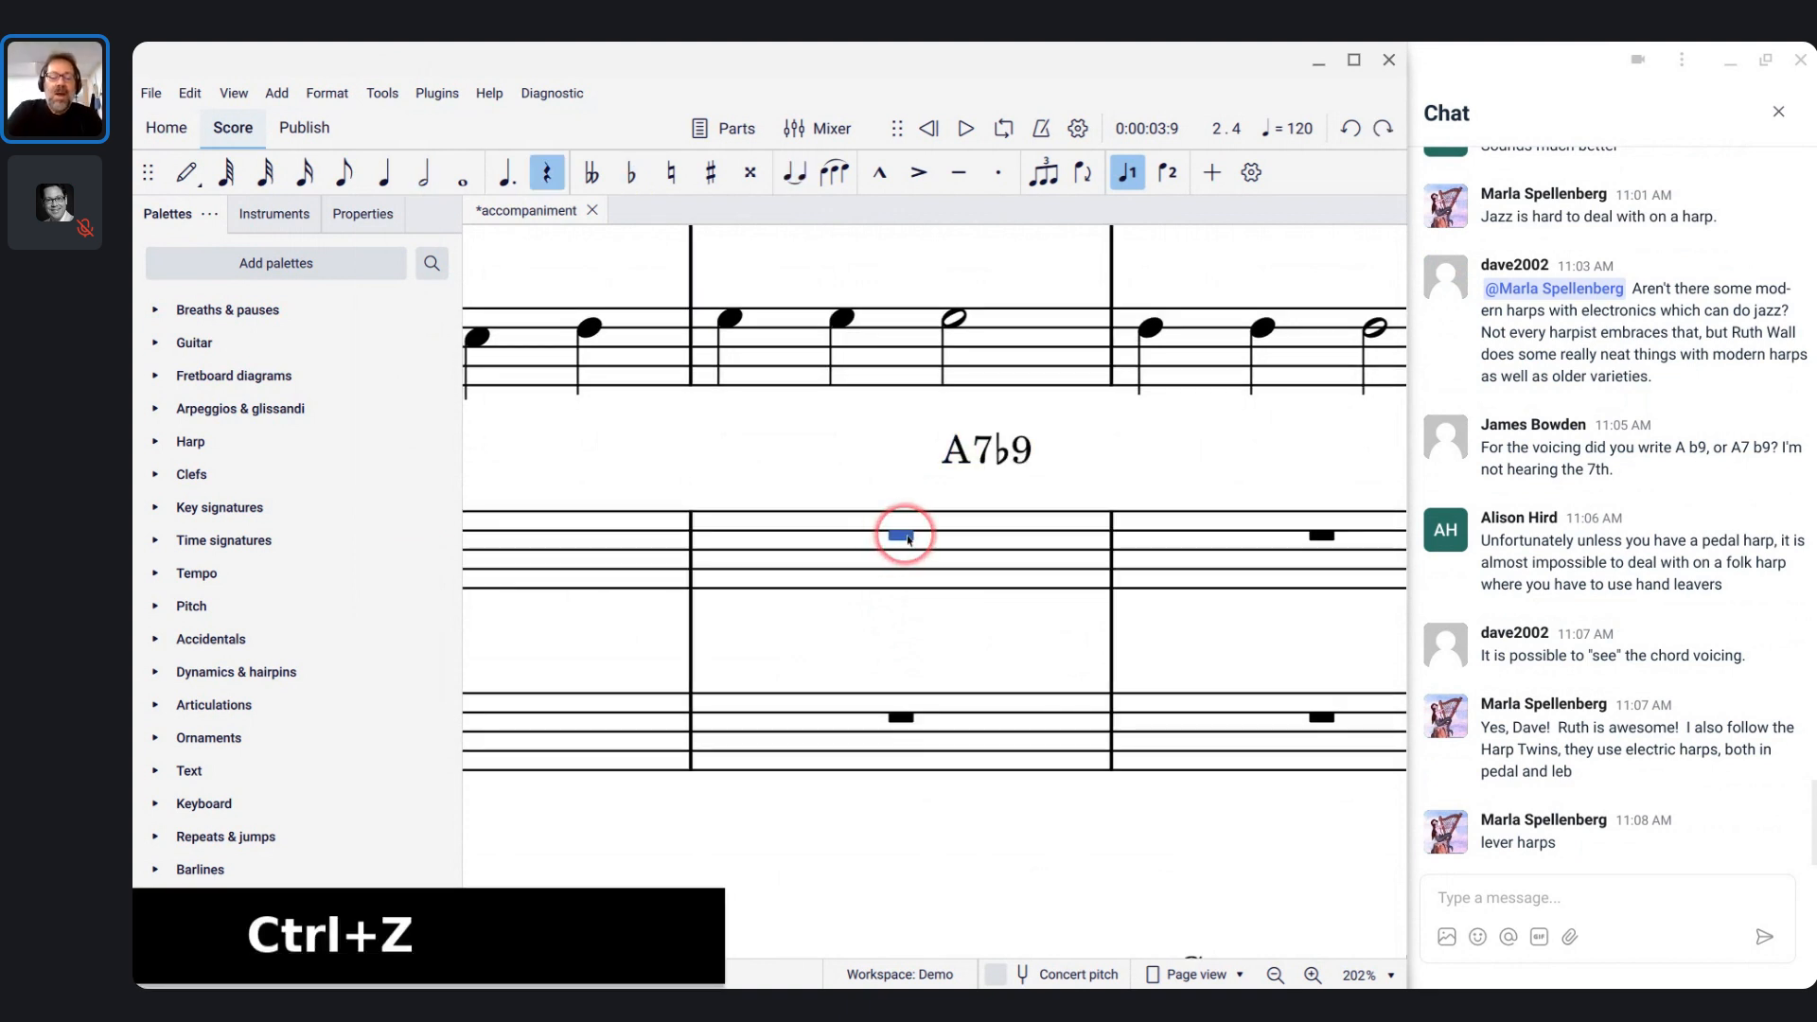
{"action": "key", "text": "n"}
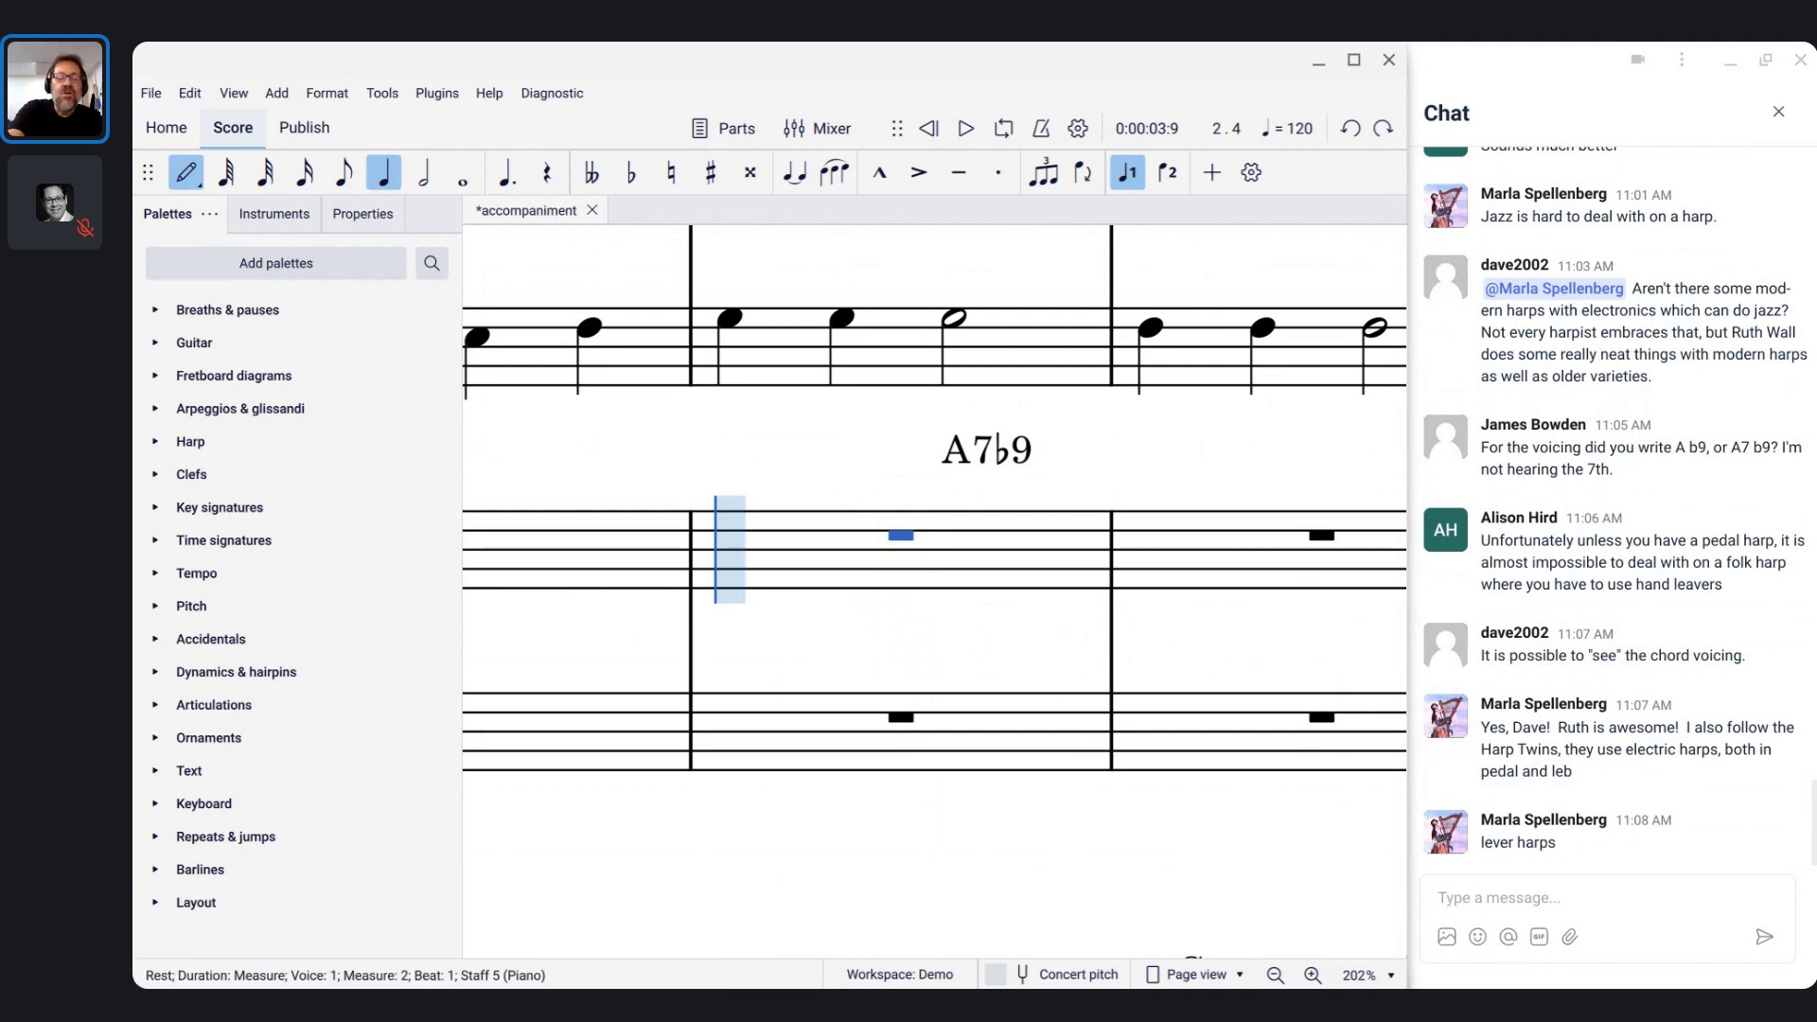
{"action": "key", "text": "6"}
{"action": "key", "text": "0"}
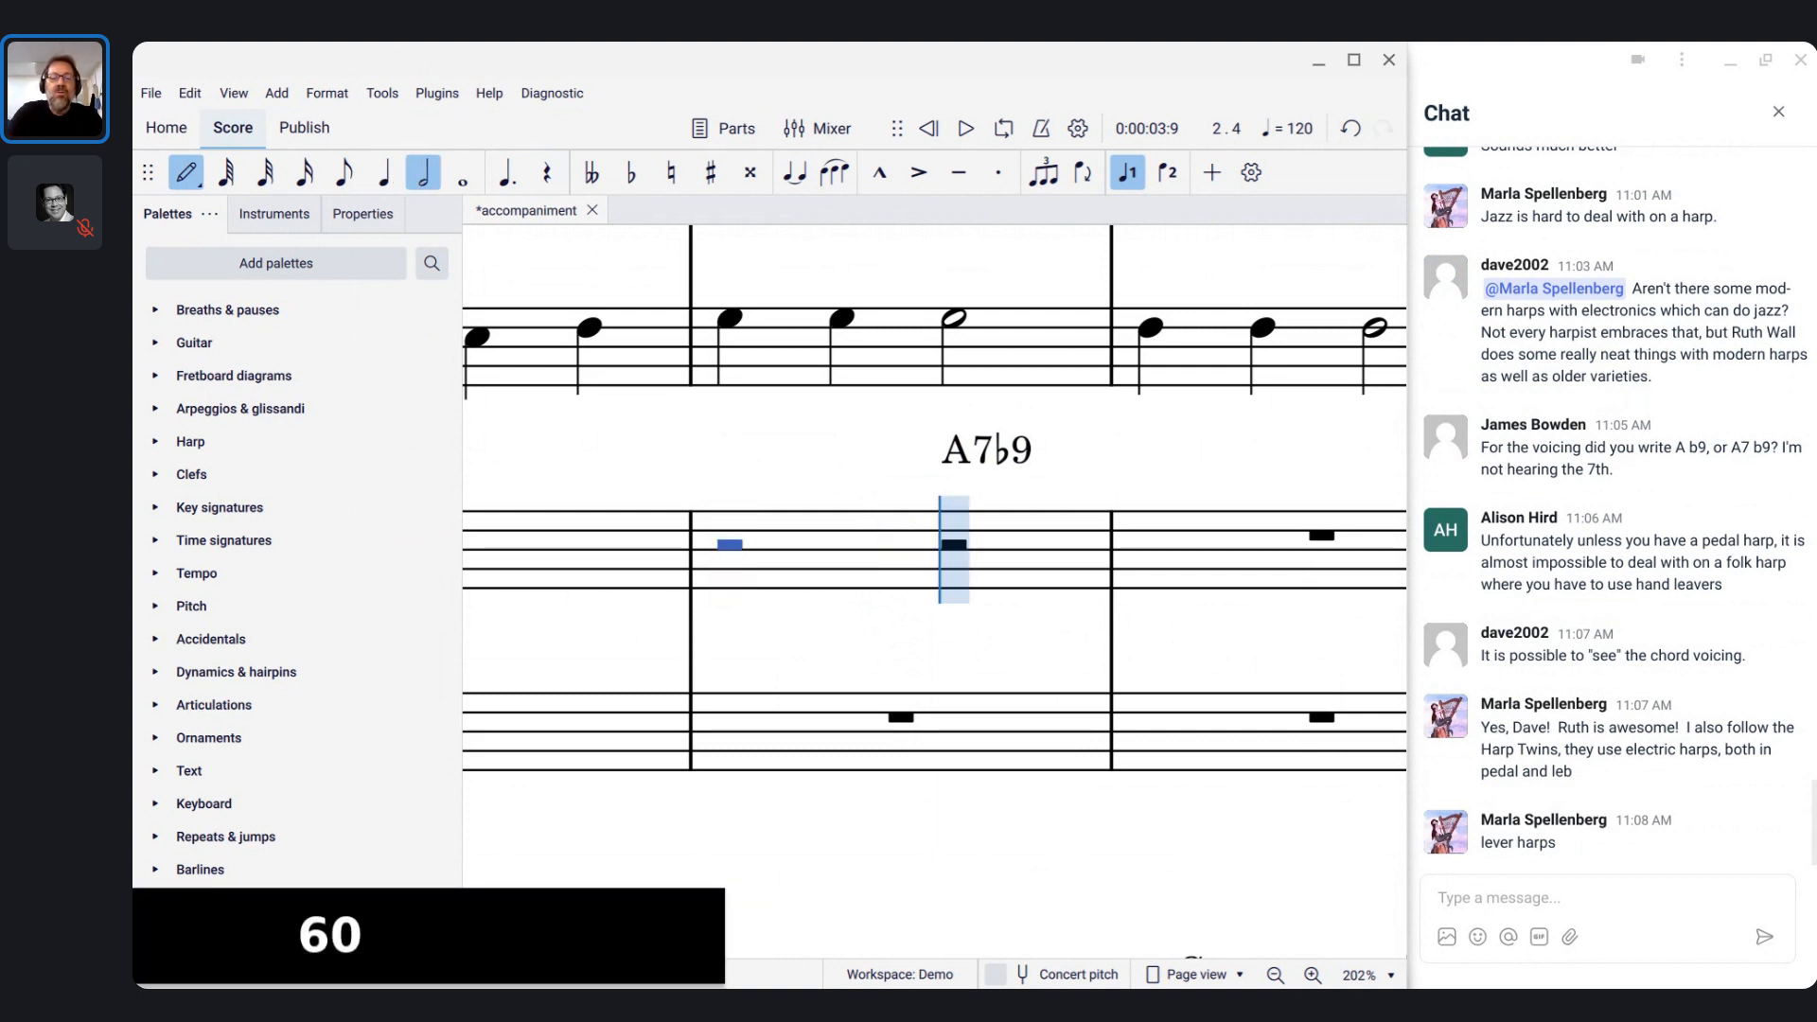
{"action": "key", "text": "Escape"}
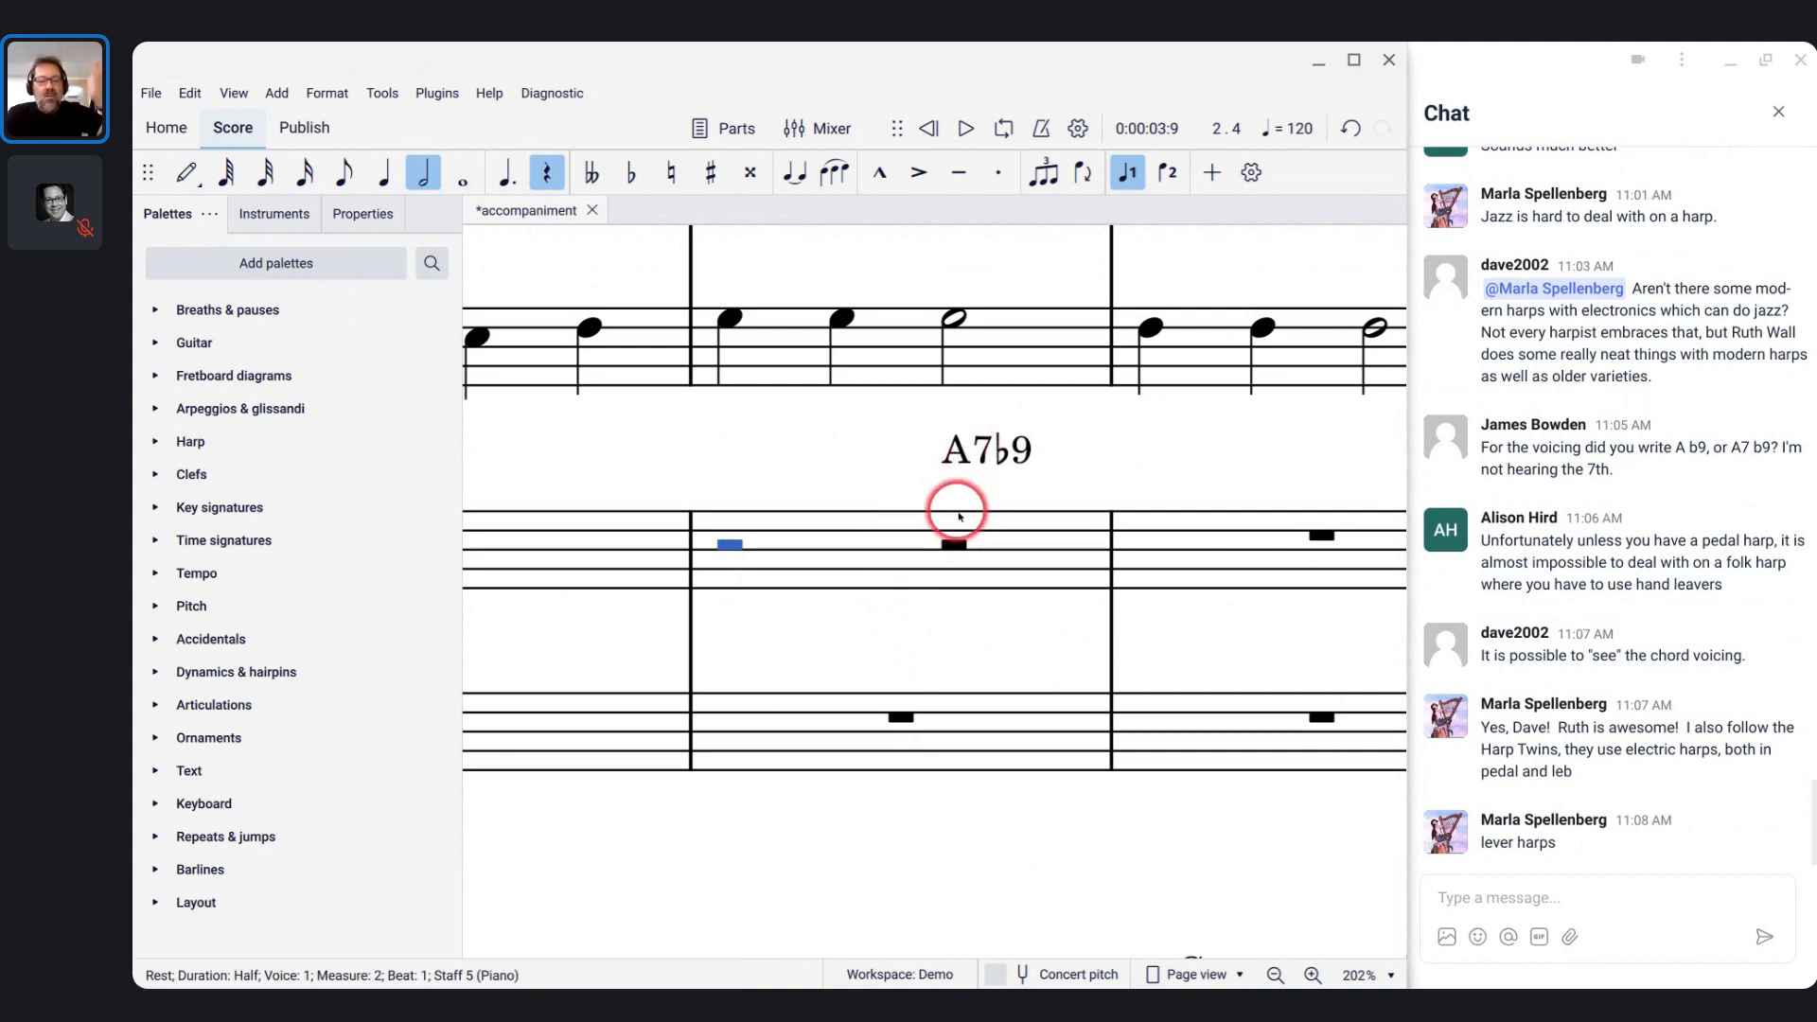
- Realize the A7♭9 chord symbol at beat 3 of piano measure 2 with the default options
{"action": "right_click", "coordinate": [959, 468]}
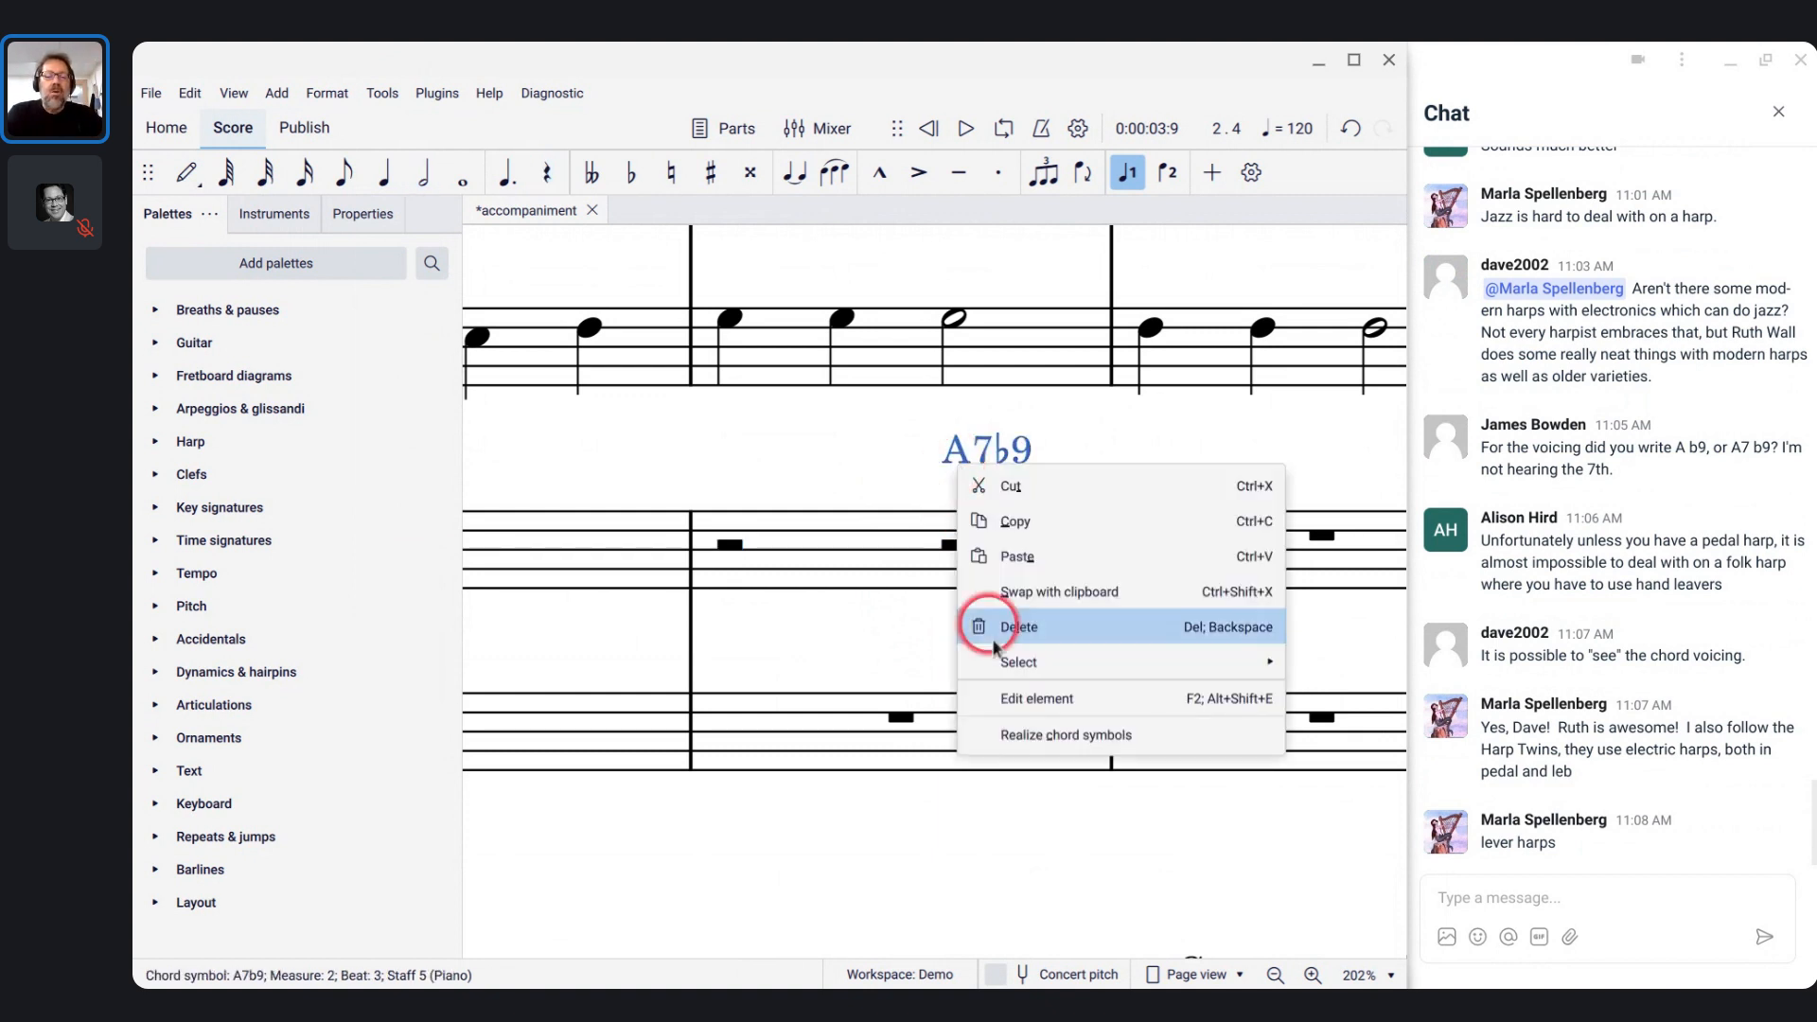
{"action": "left_click", "coordinate": [1015, 746]}
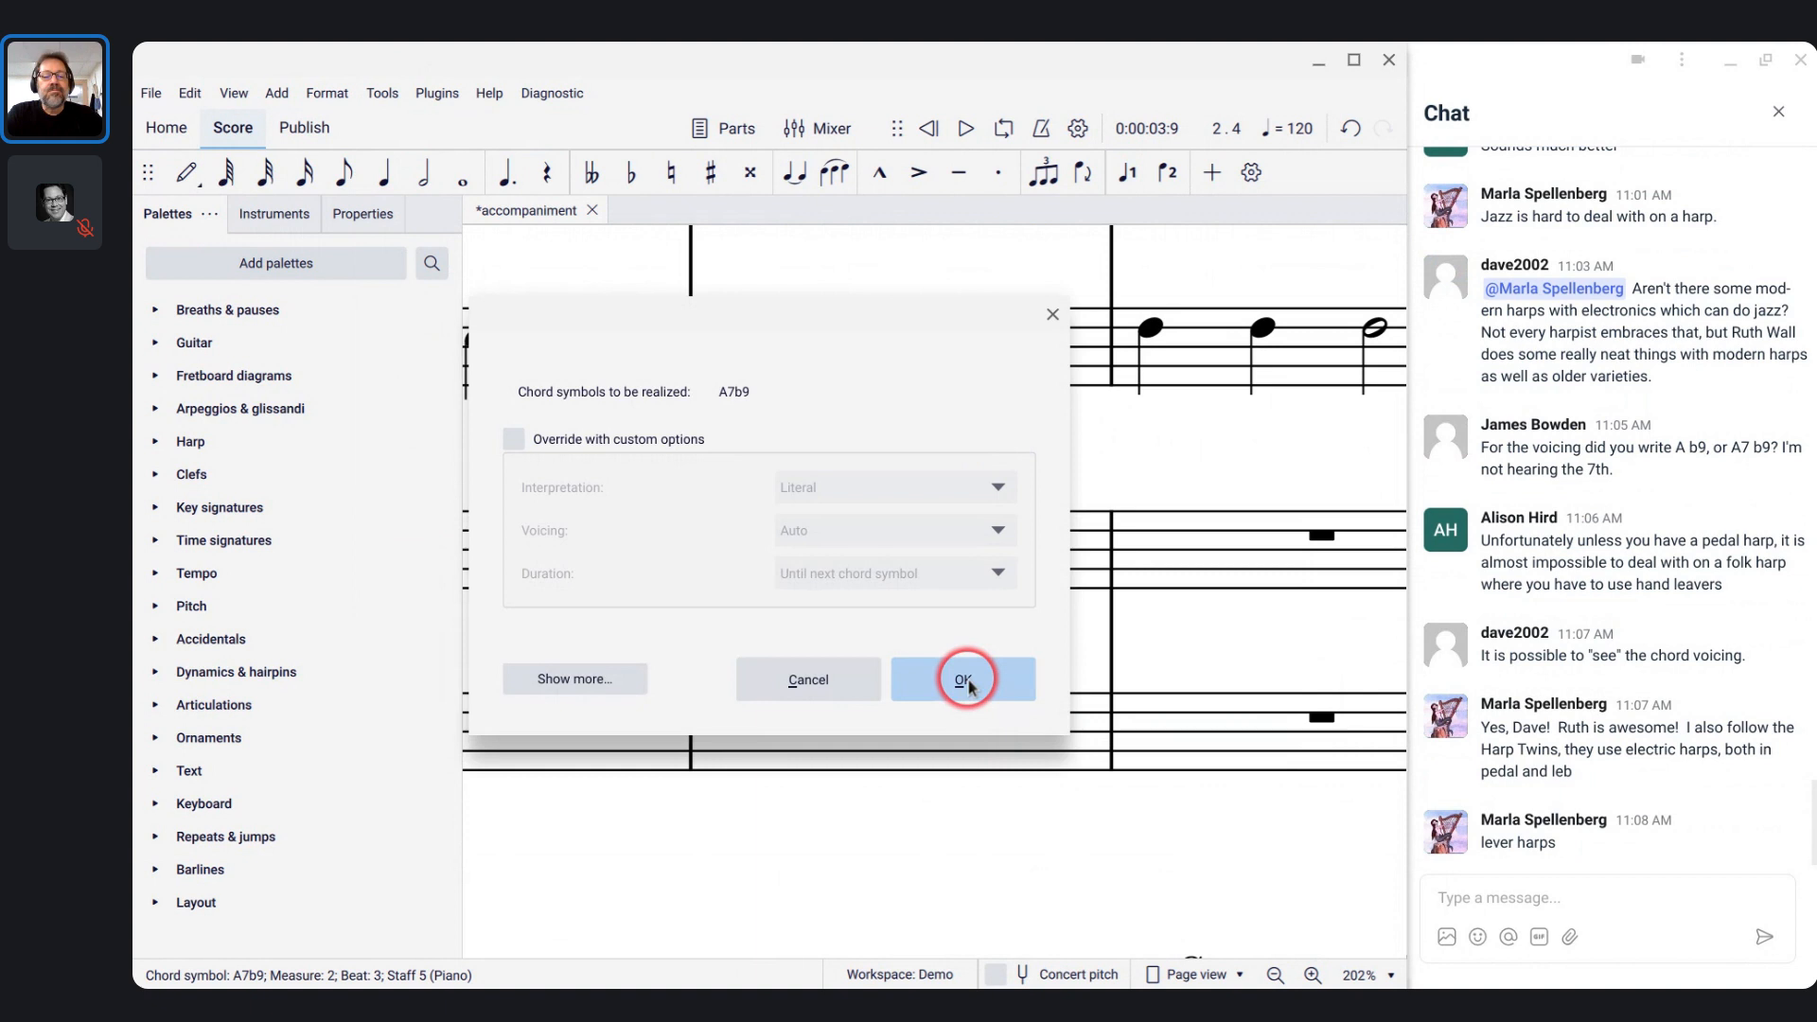
{"action": "left_click", "coordinate": [966, 679]}
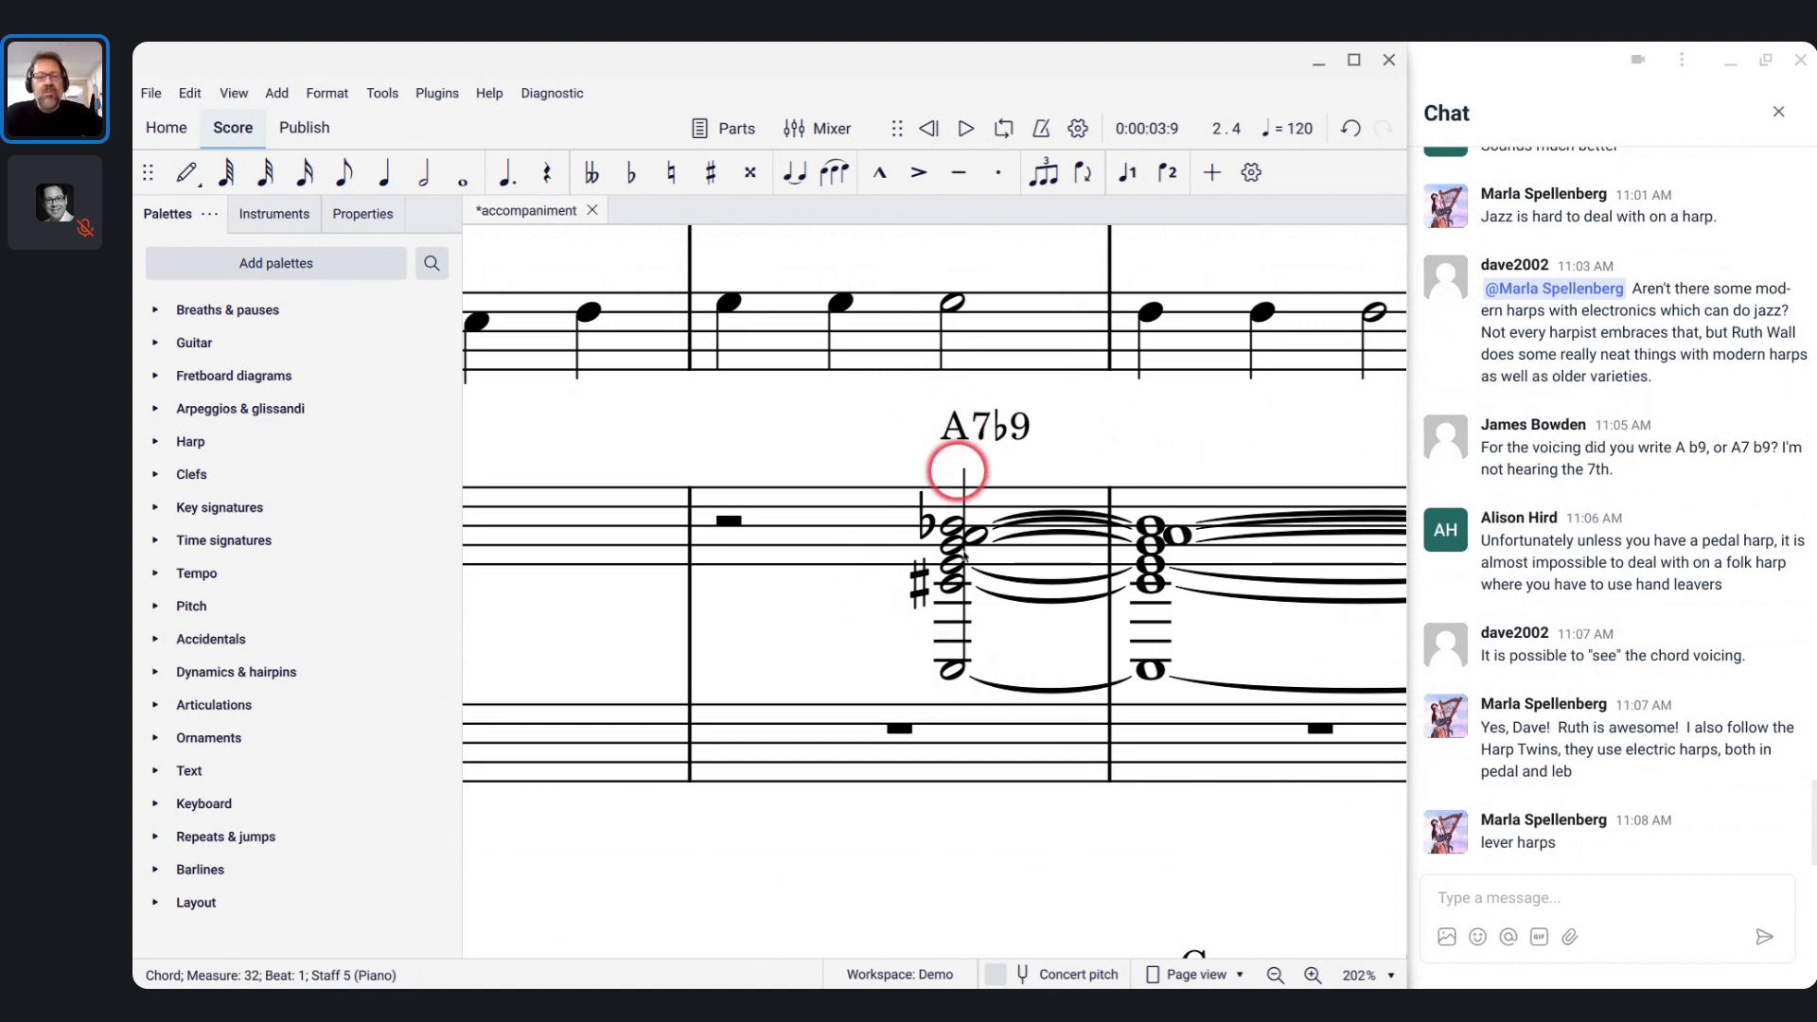
- Inspect the individual notes of the realized chord in piano measure 2, from the bass note up to the top note
{"action": "left_click", "coordinate": [957, 679]}
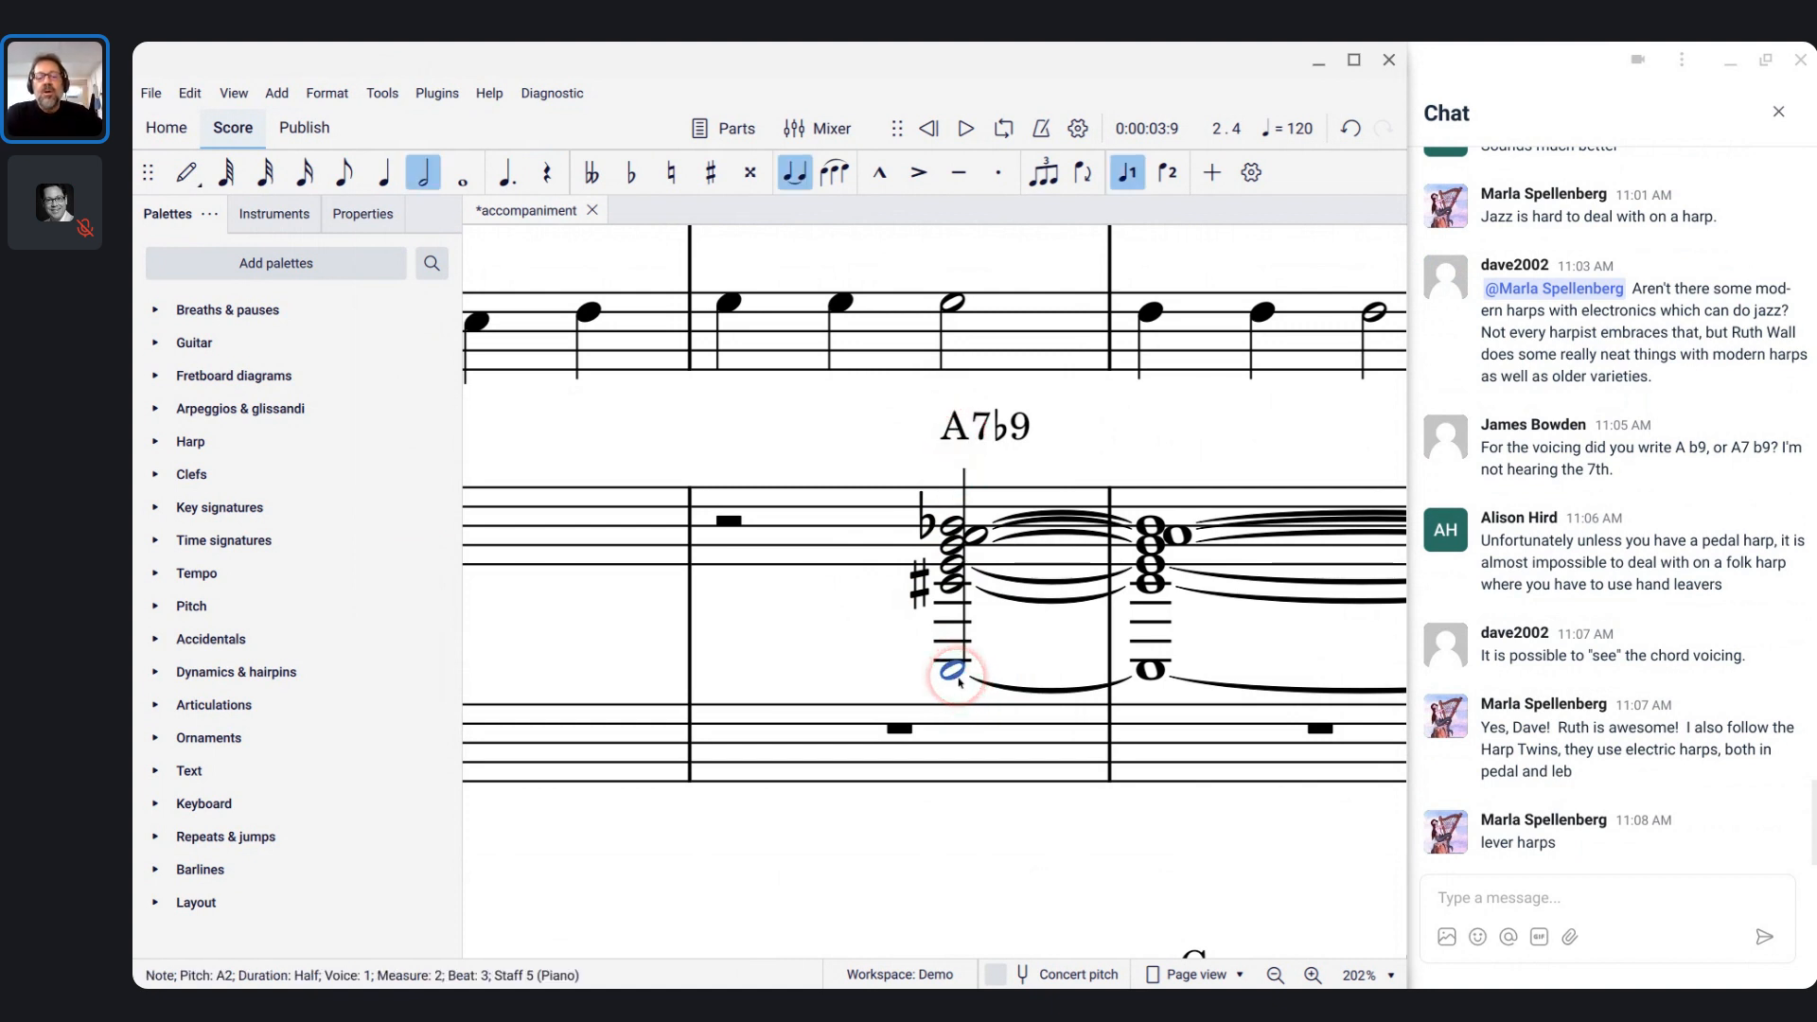
{"action": "left_click", "coordinate": [950, 585]}
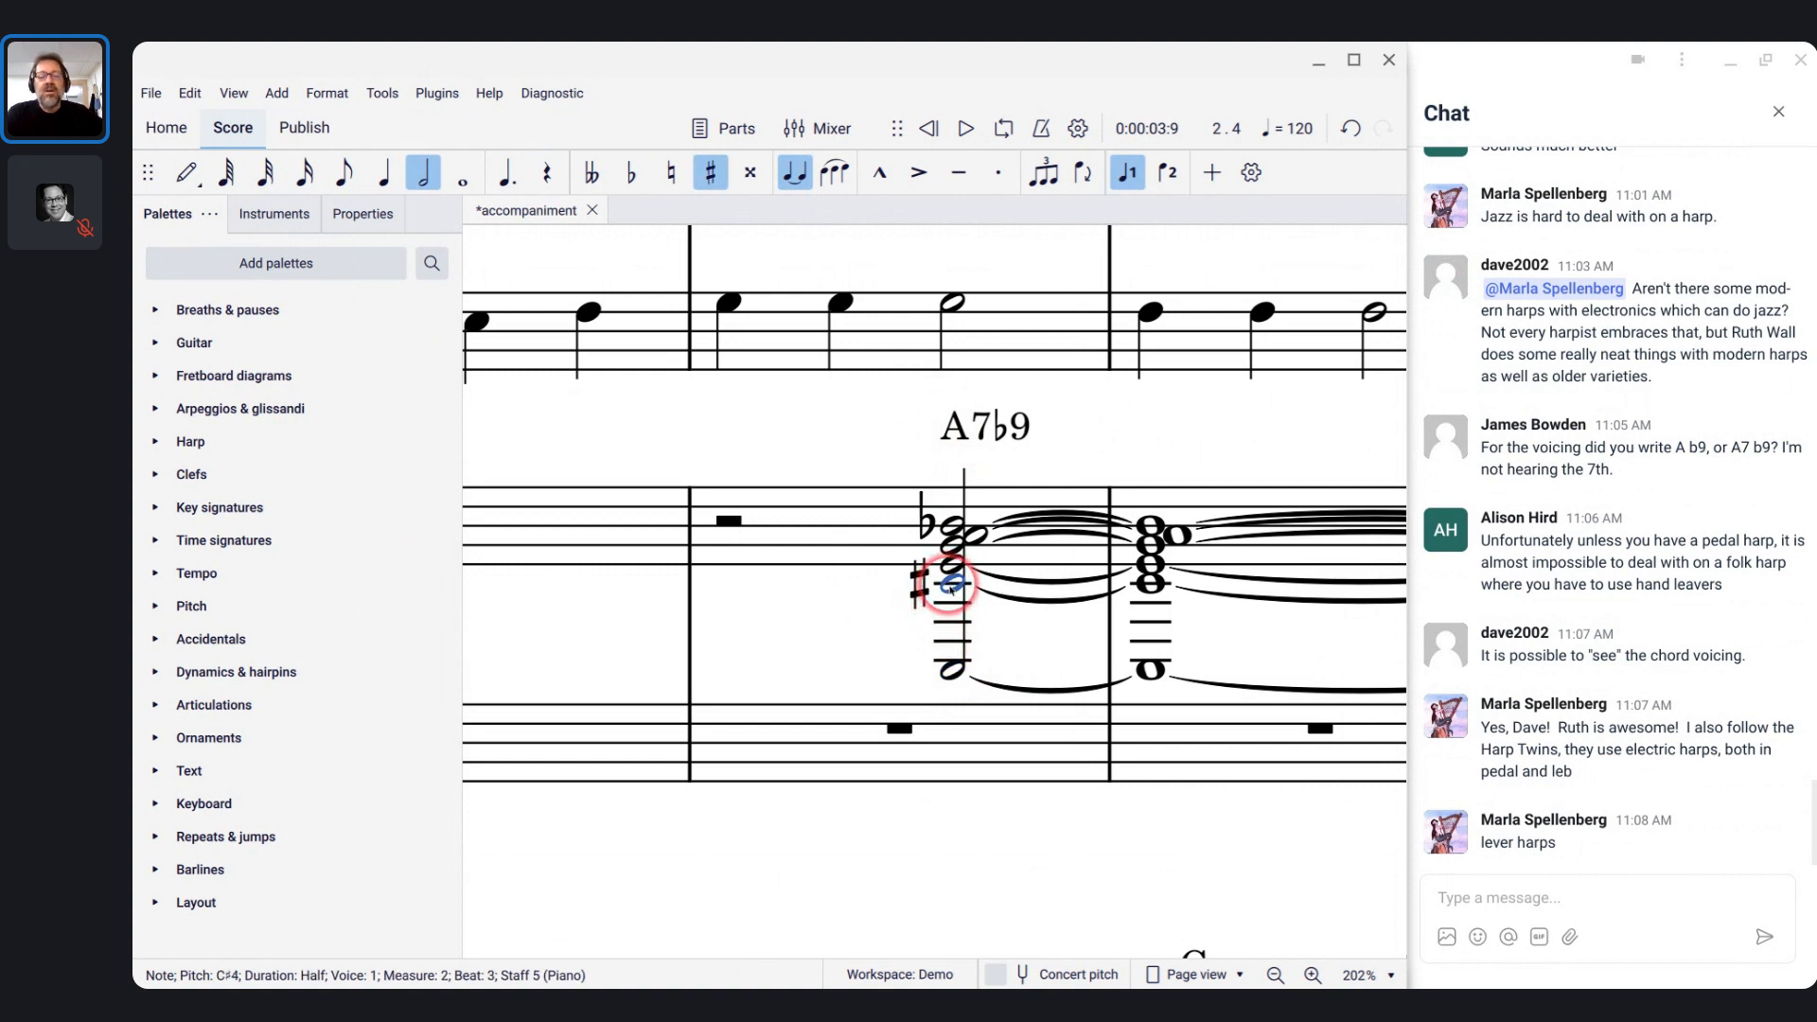
{"action": "key", "text": "bracketright"}
{"action": "key", "text": "bracketright"}
{"action": "key", "text": "bracketright"}
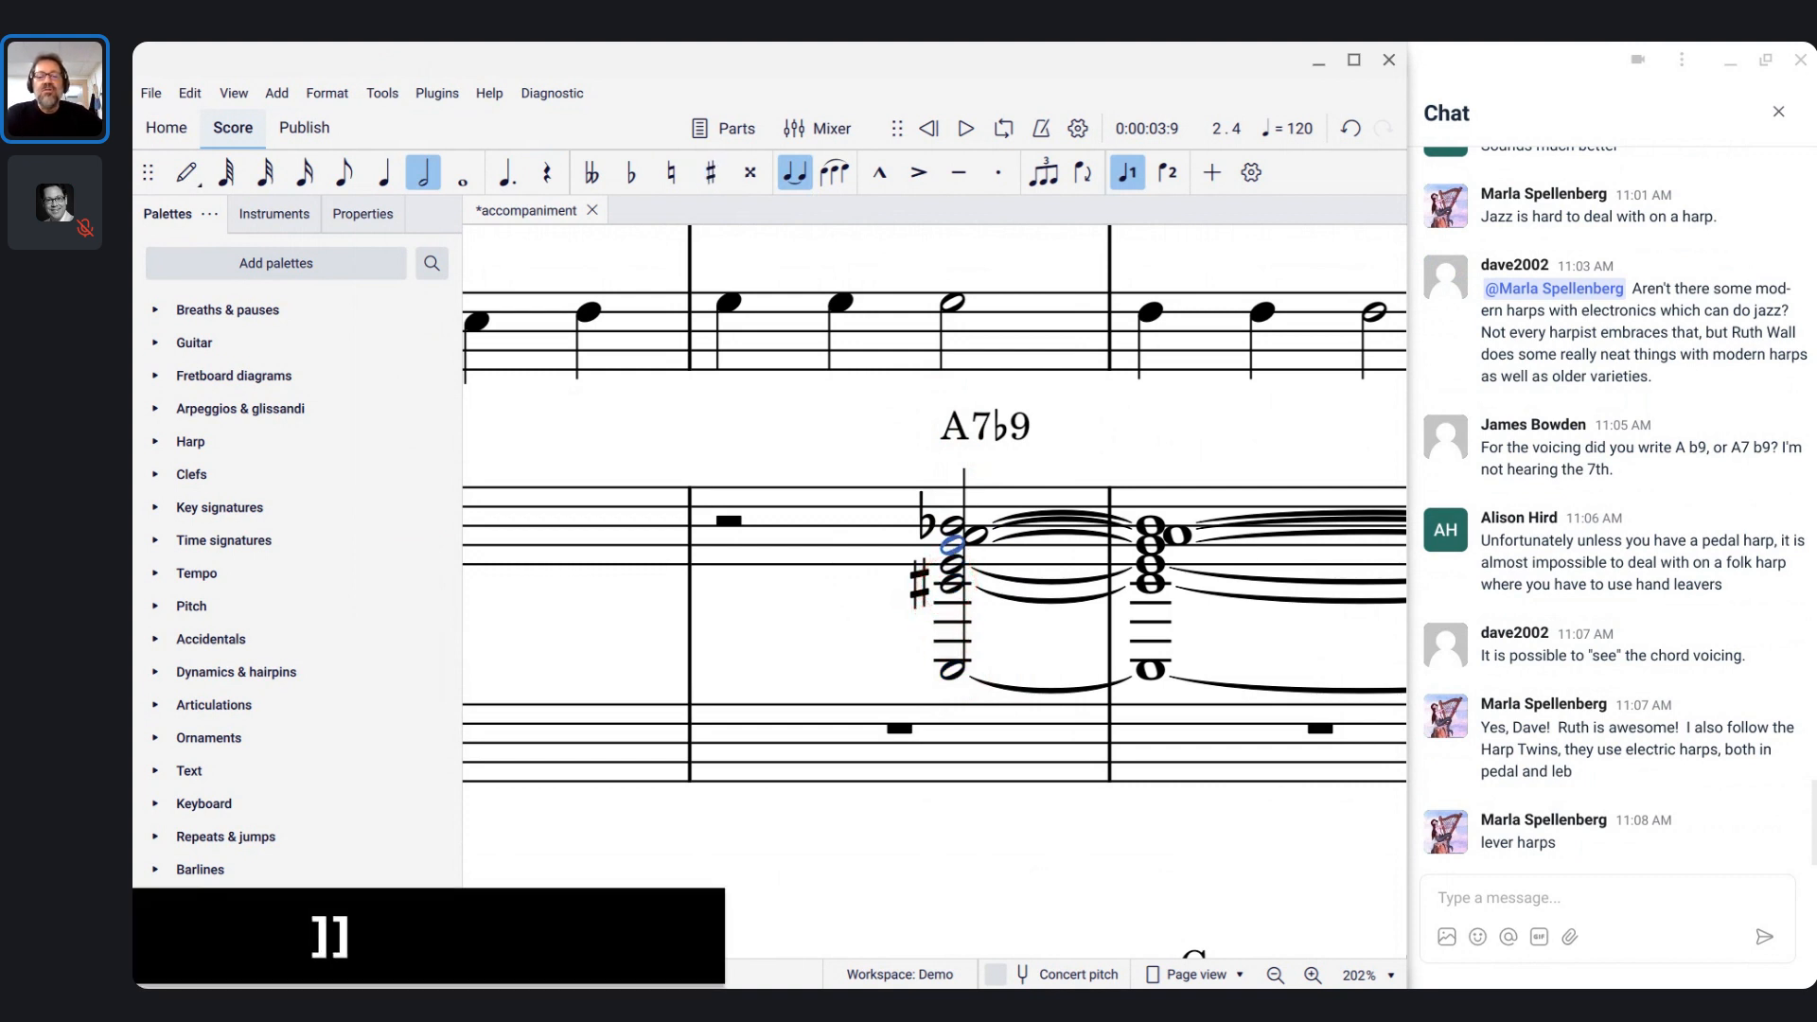
{"action": "key", "text": "bracketright"}
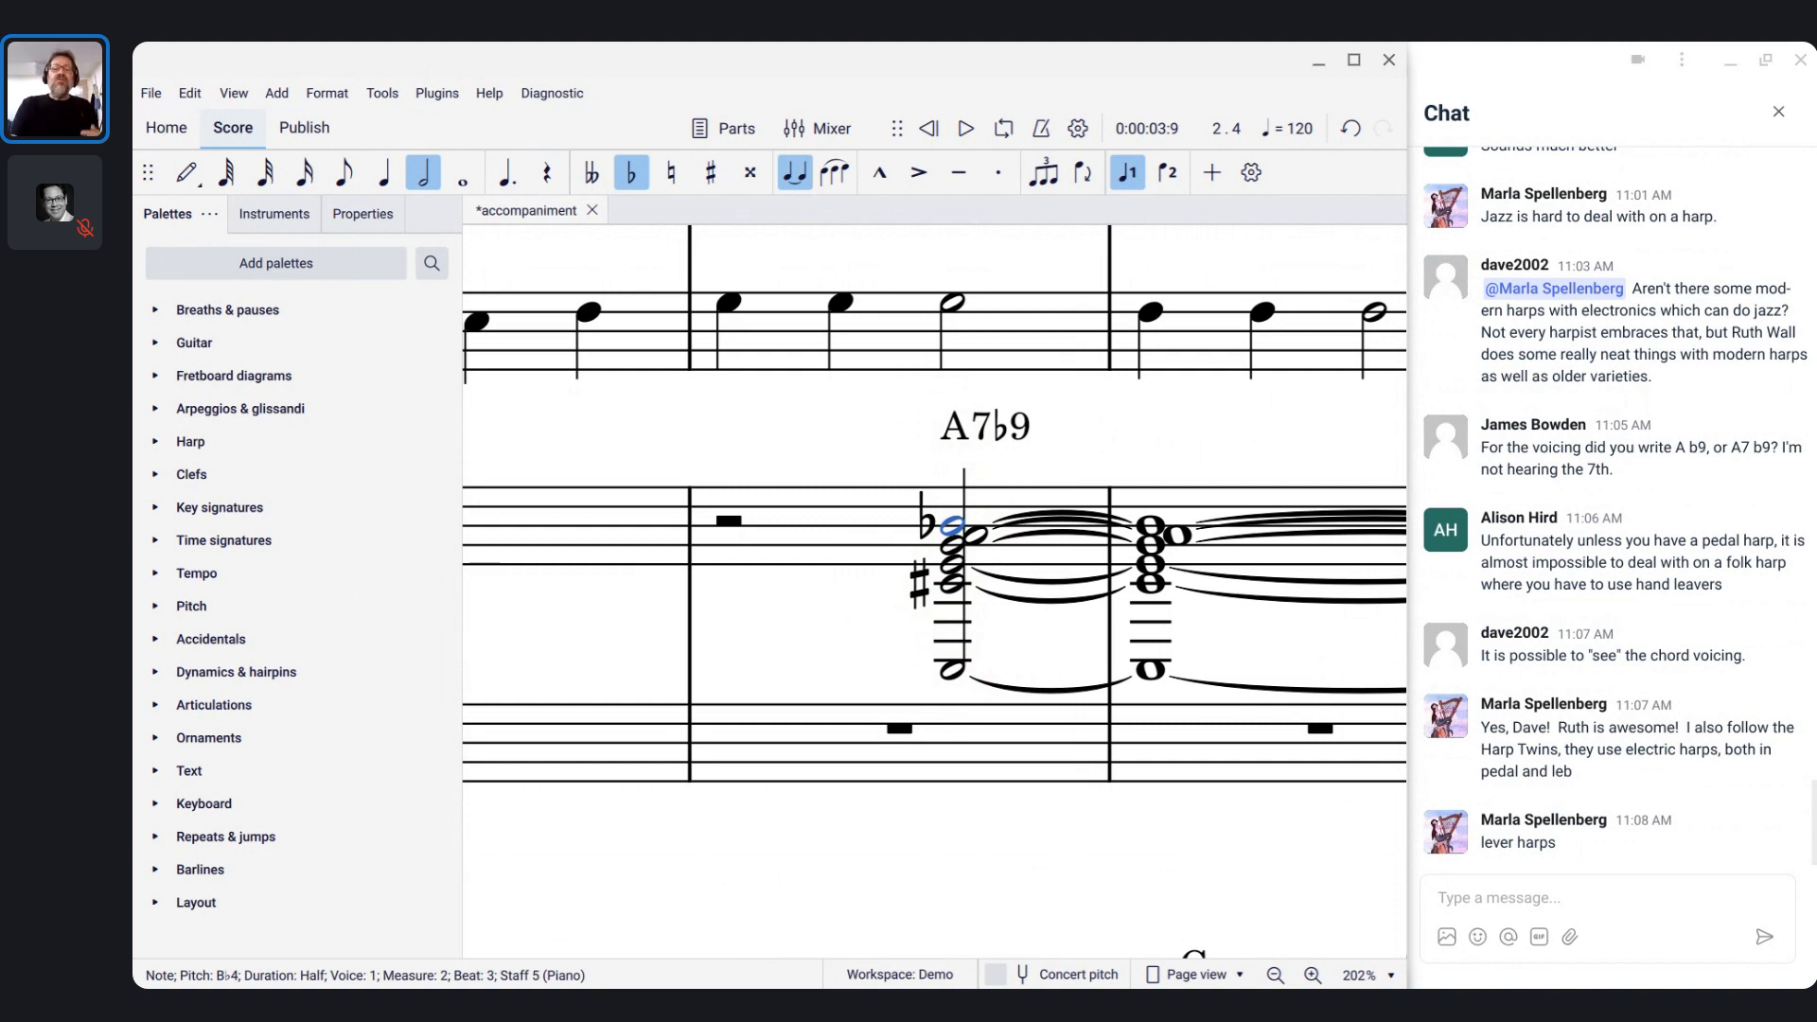
- Delete the A4 from the realized A7♭9 chord at beat 3 of piano measure 2
{"action": "scroll", "coordinate": [933, 592], "scroll_direction": "up", "scroll_amount": 5}
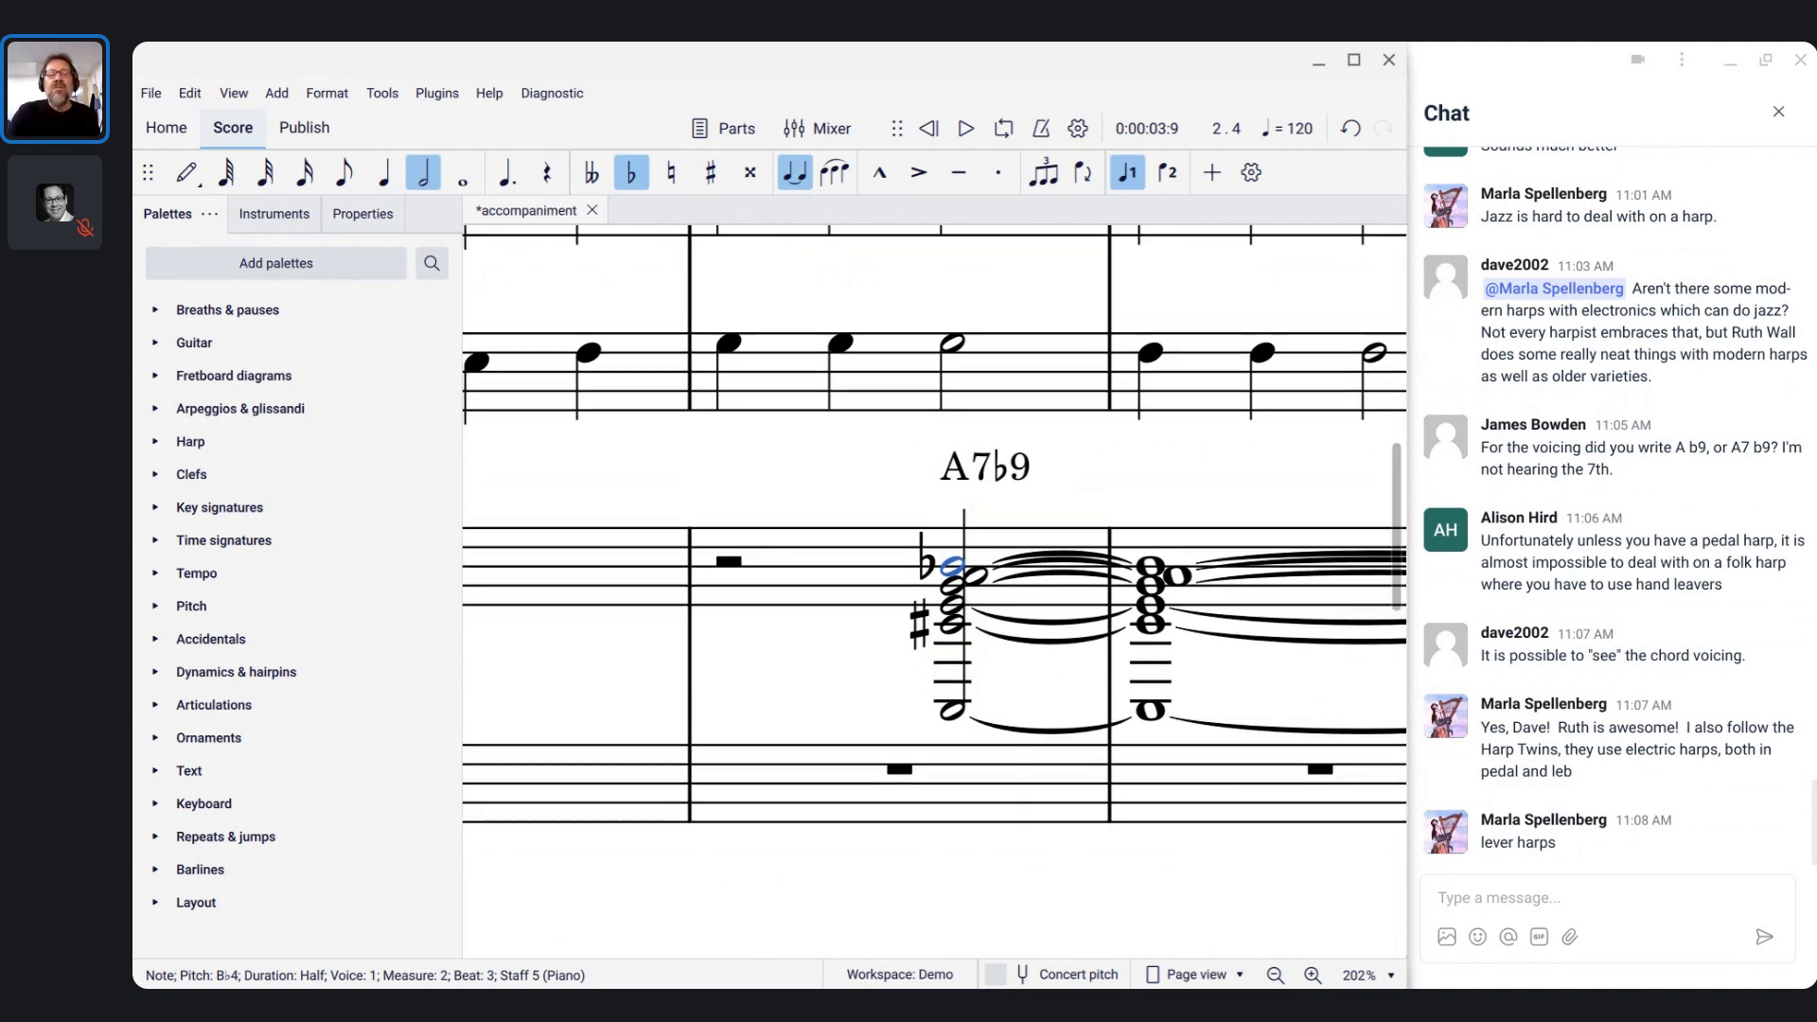
{"action": "scroll", "coordinate": [934, 592], "scroll_direction": "down", "scroll_amount": 1}
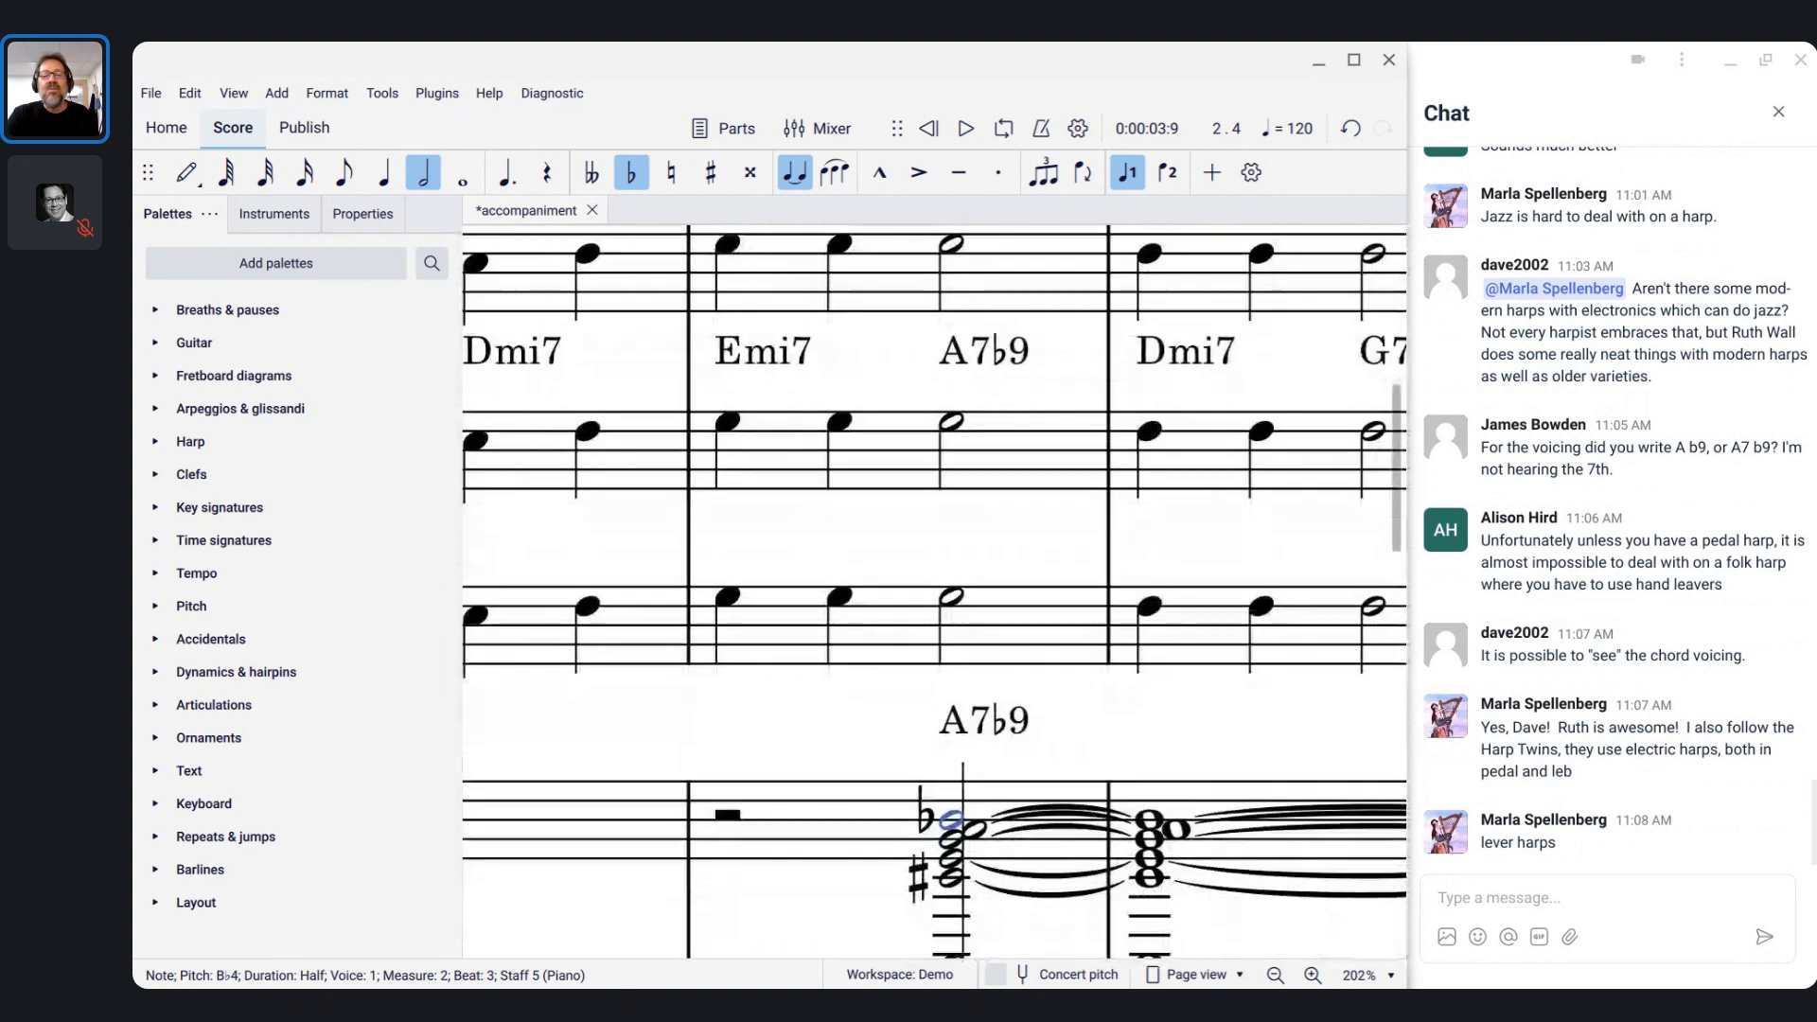
{"action": "scroll", "coordinate": [1003, 757], "scroll_direction": "down", "scroll_amount": 2}
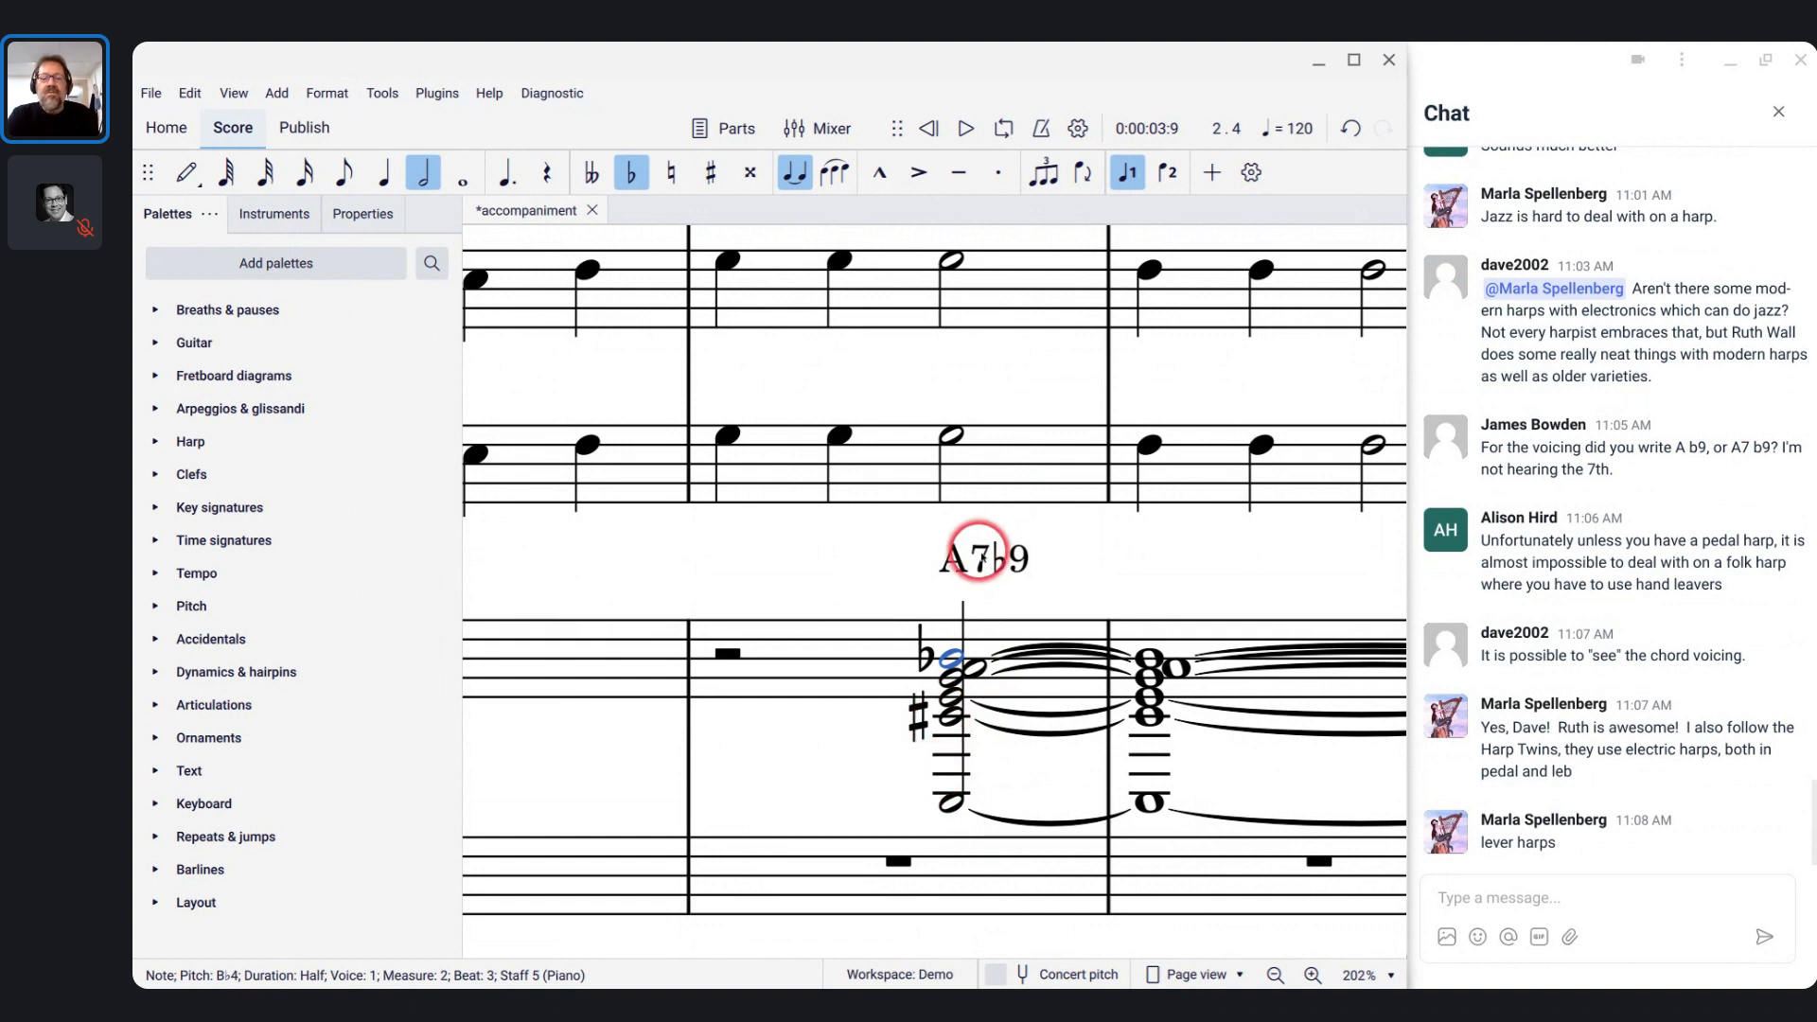
{"action": "left_click", "coordinate": [976, 670]}
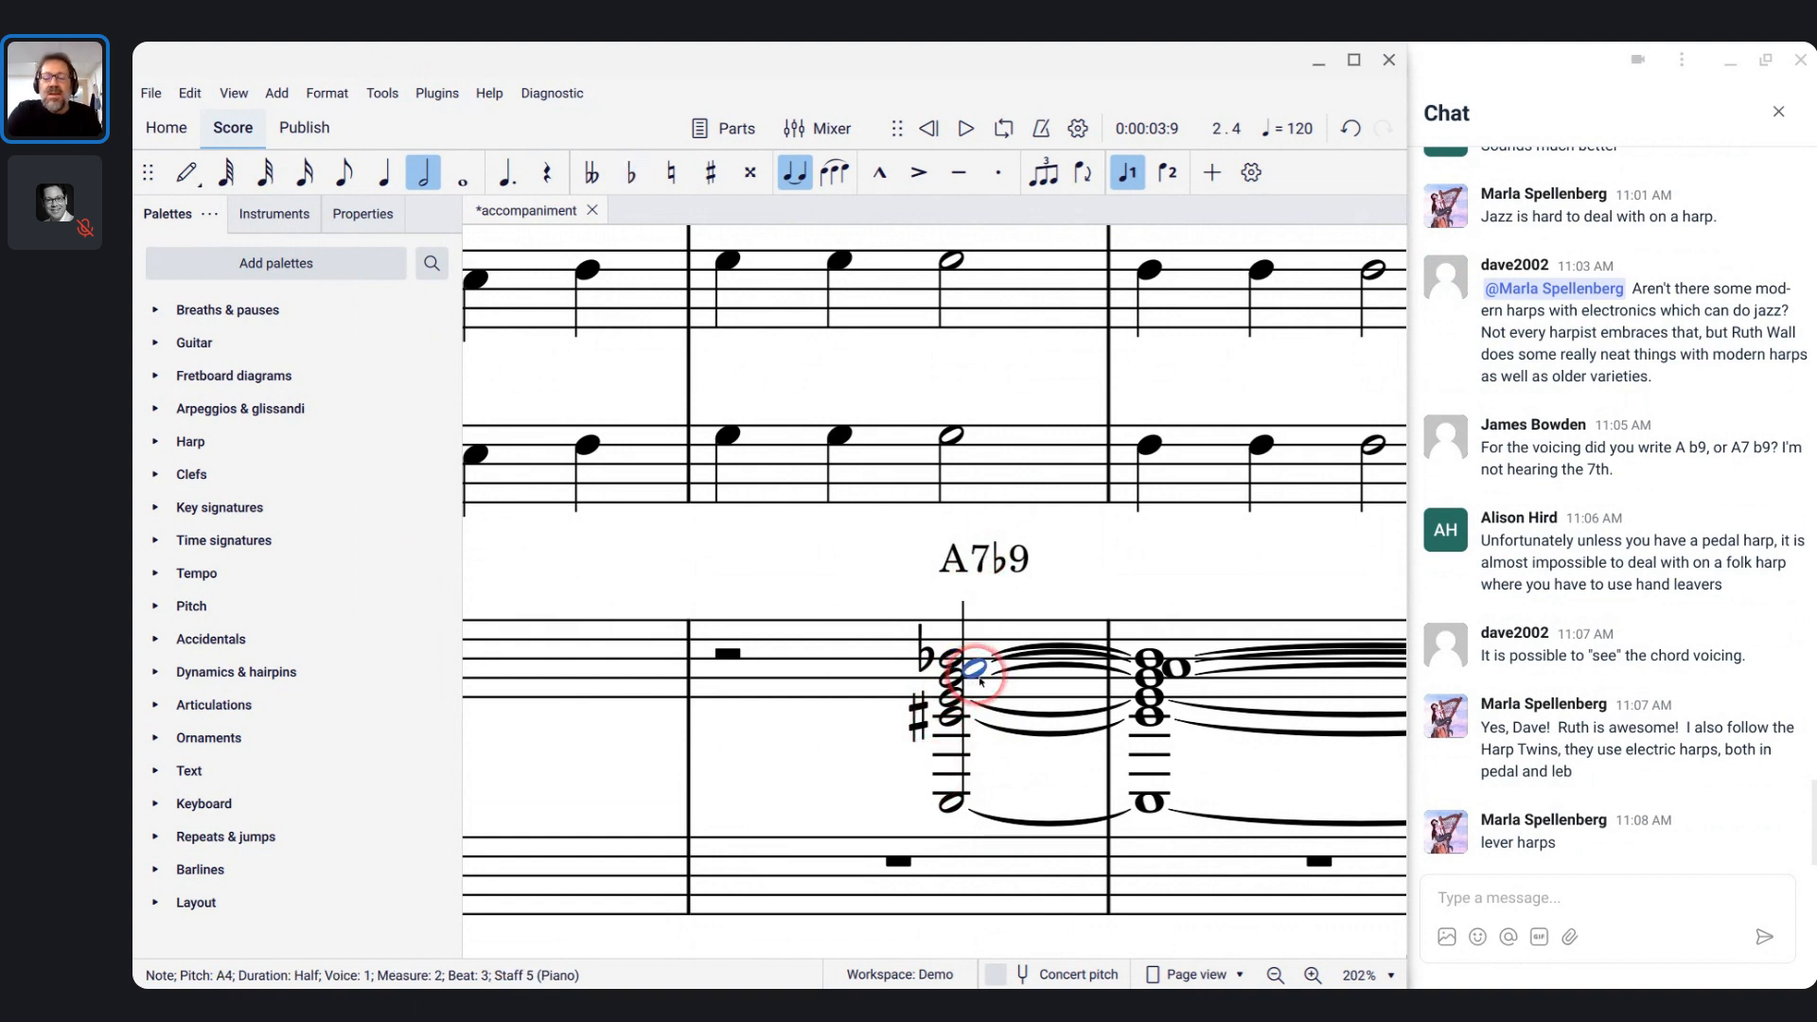
{"action": "key", "text": "BackSpace"}
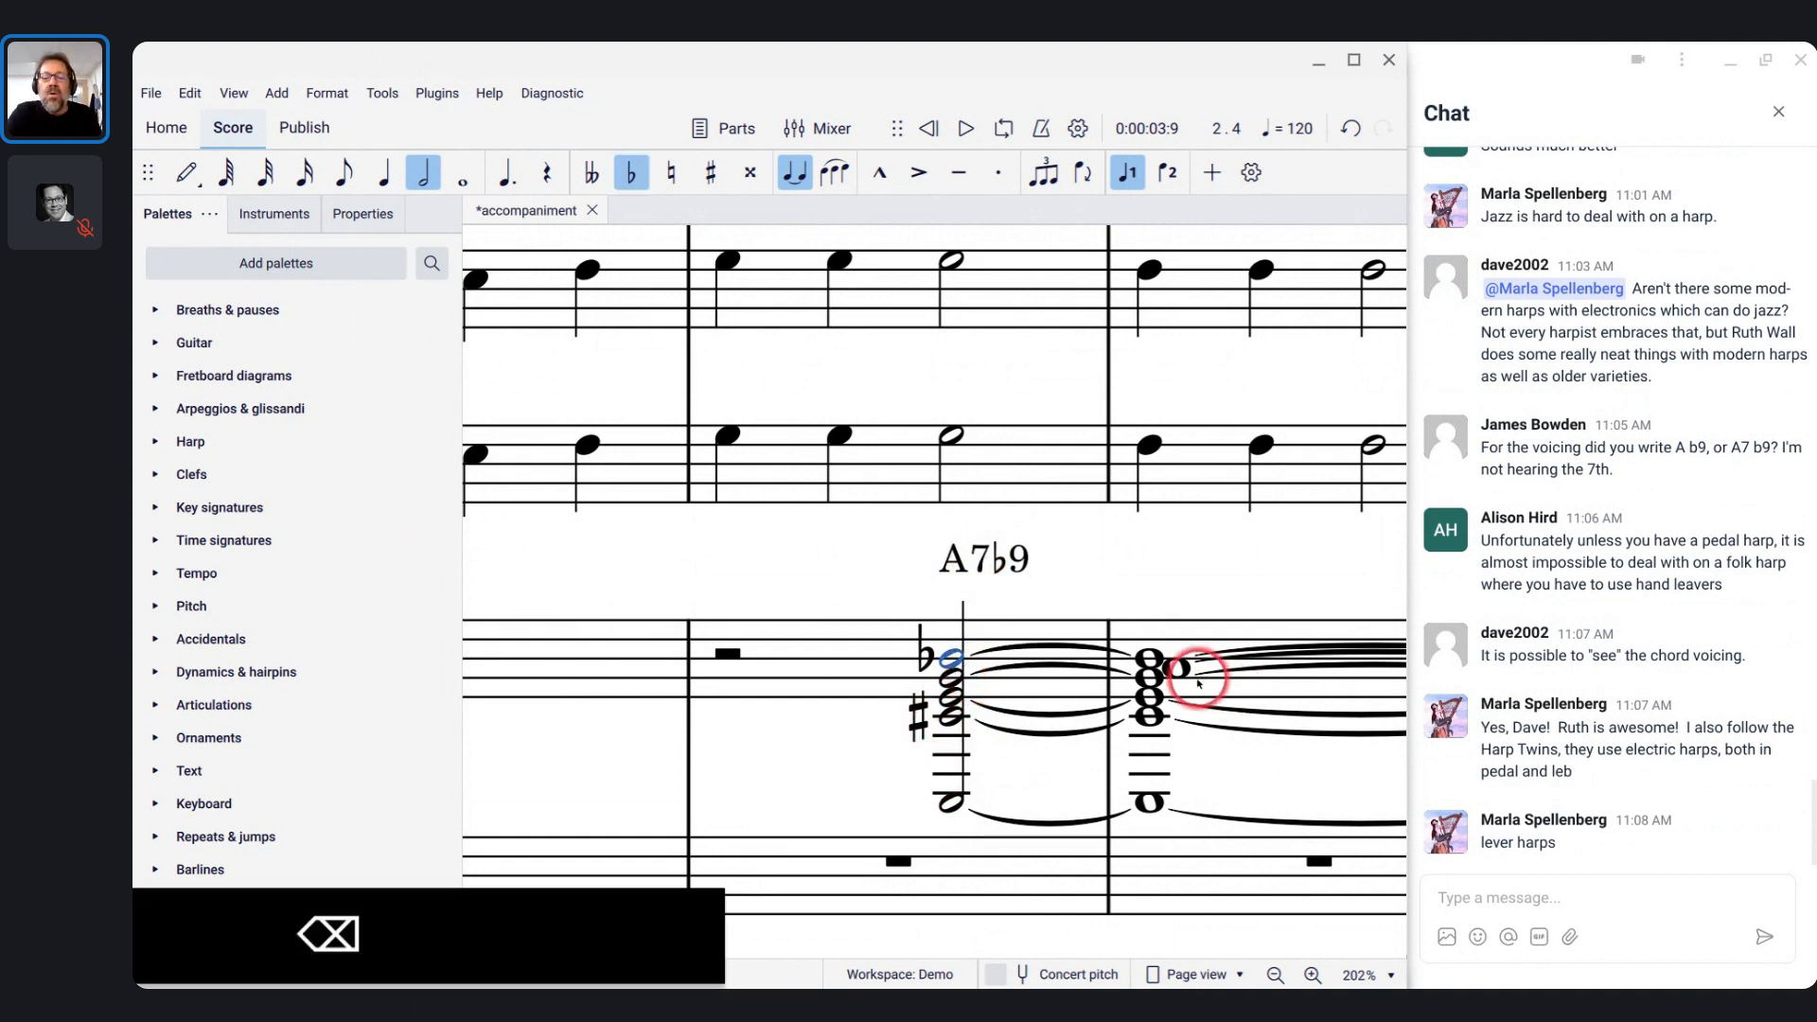
- Clear the tied realized chords from the piano's treble staff, from measure 3 through the end of the score
{"action": "left_click", "coordinate": [1173, 643]}
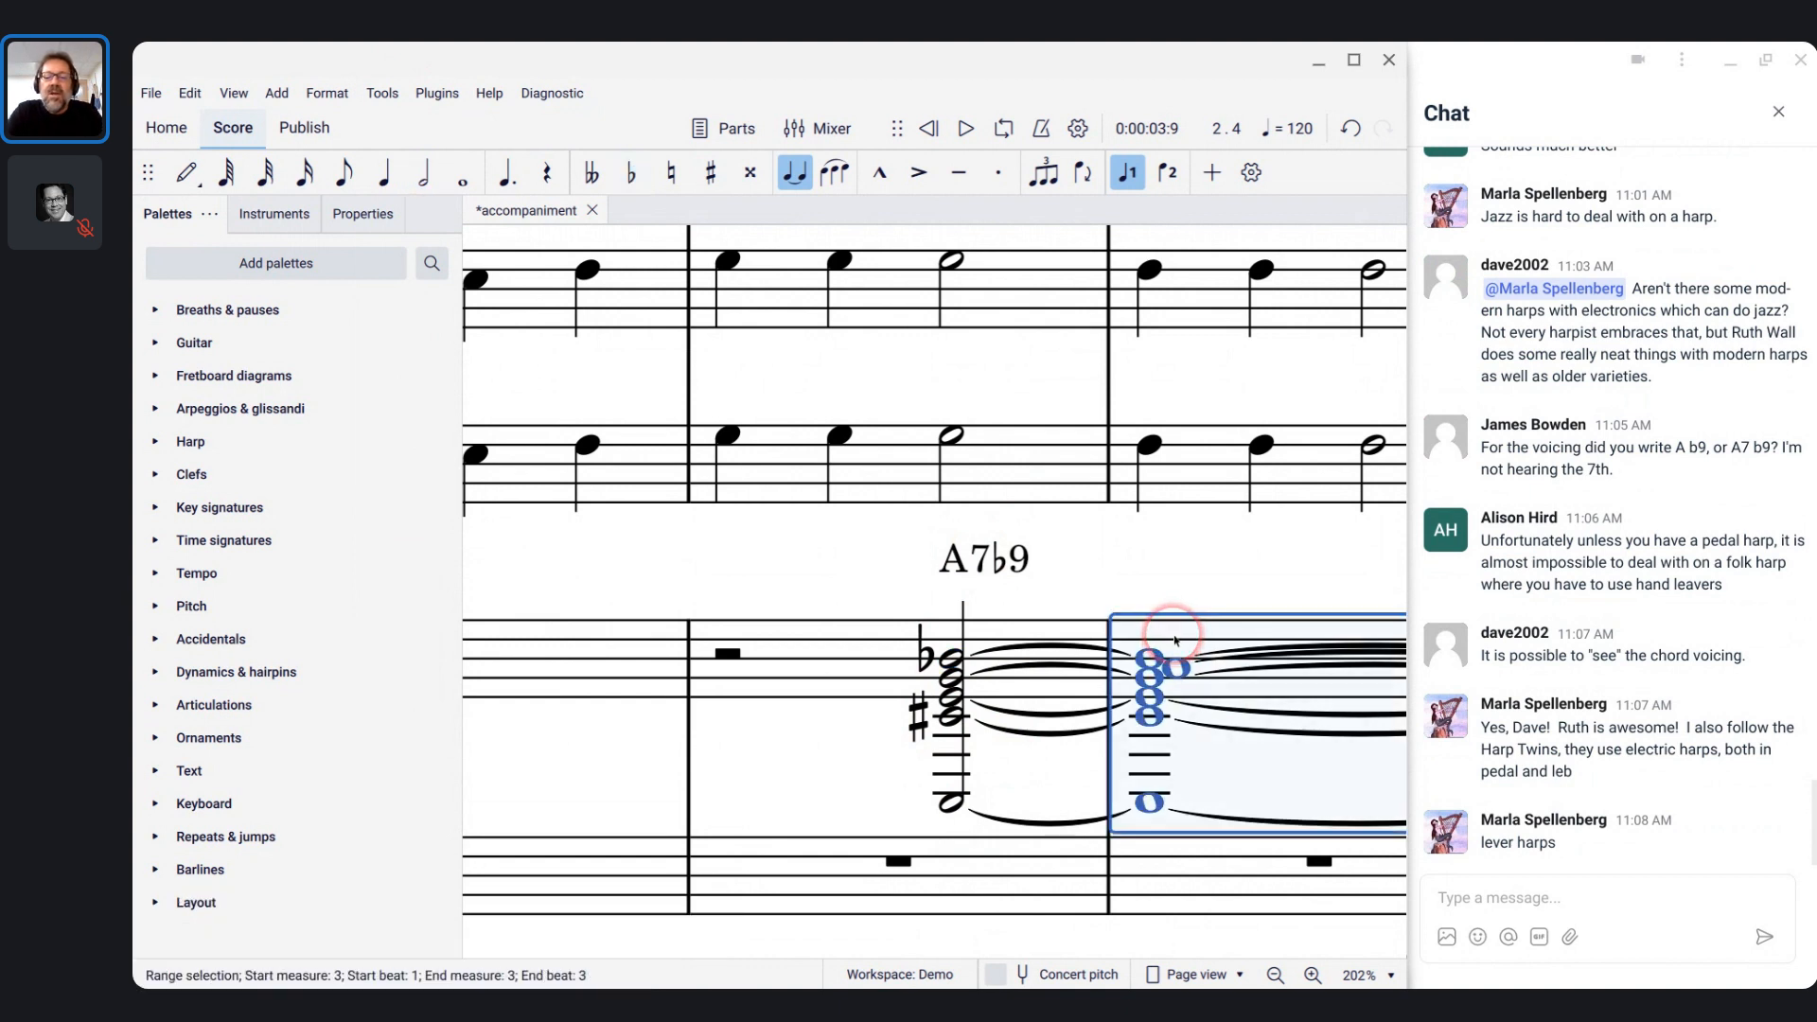
{"action": "key", "text": "BackSpace"}
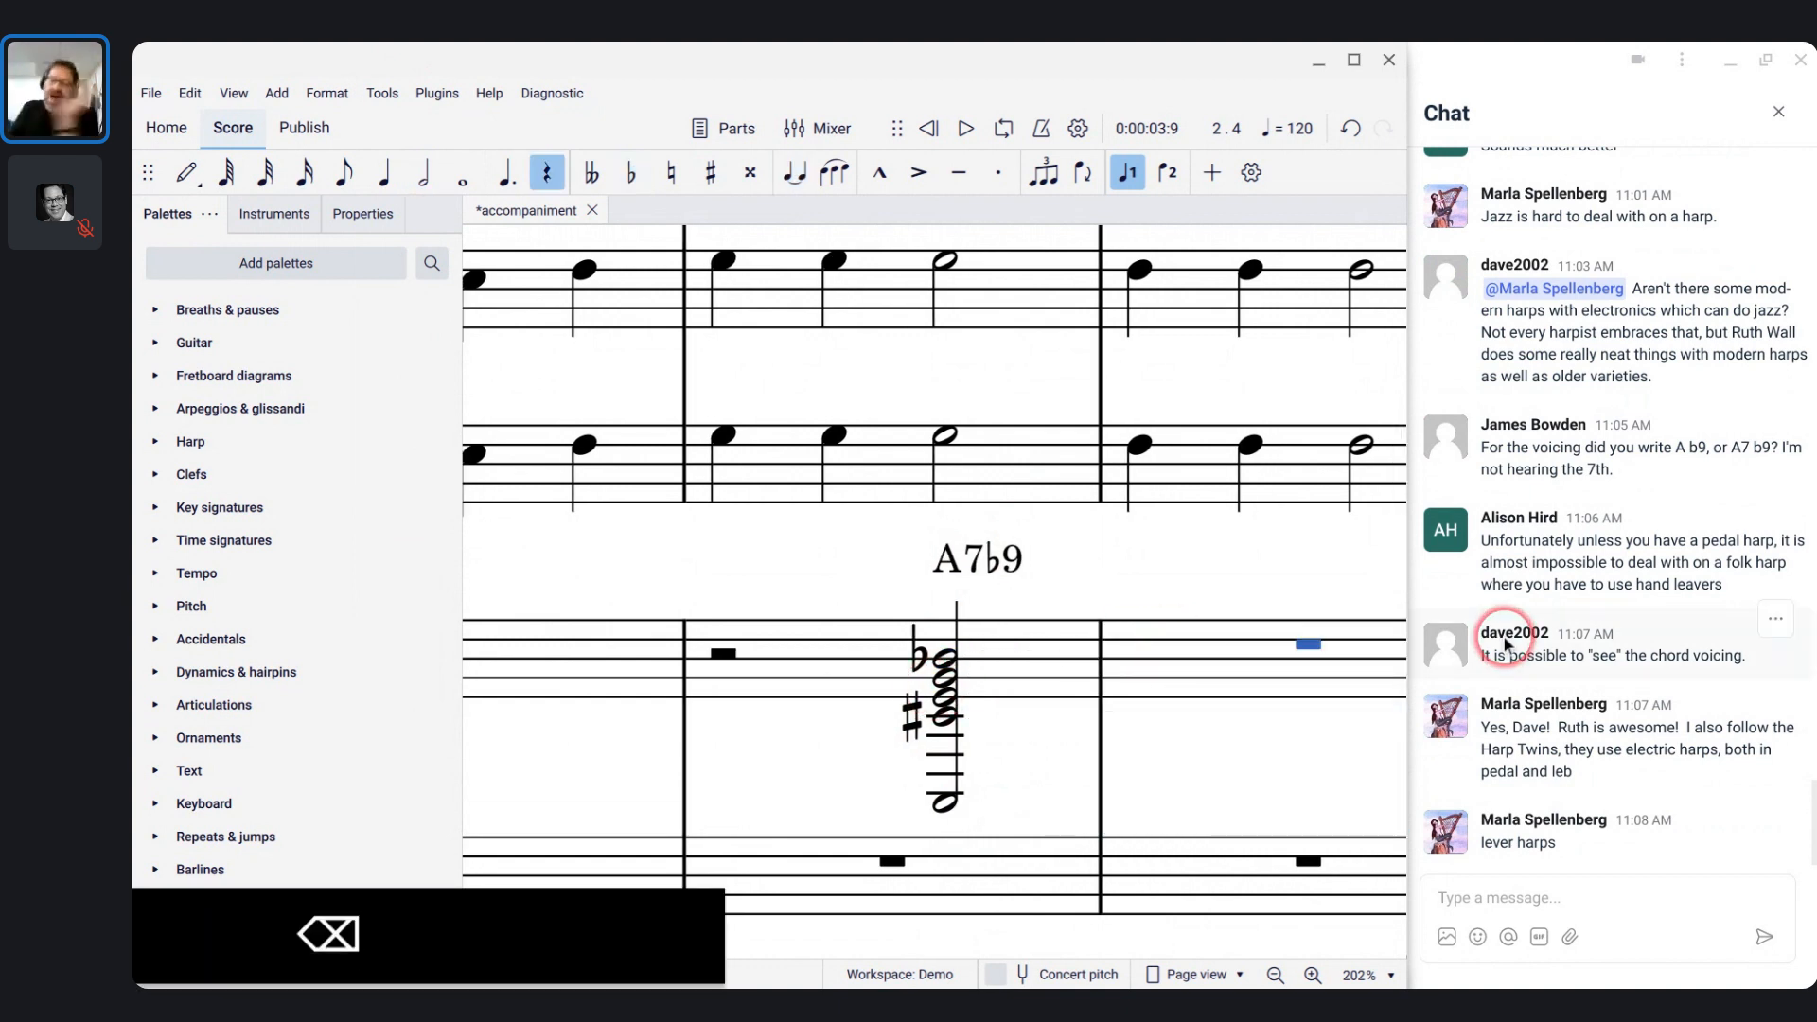
{"action": "left_click", "coordinate": [1198, 731]}
{"action": "key", "text": "ctrl+z"}
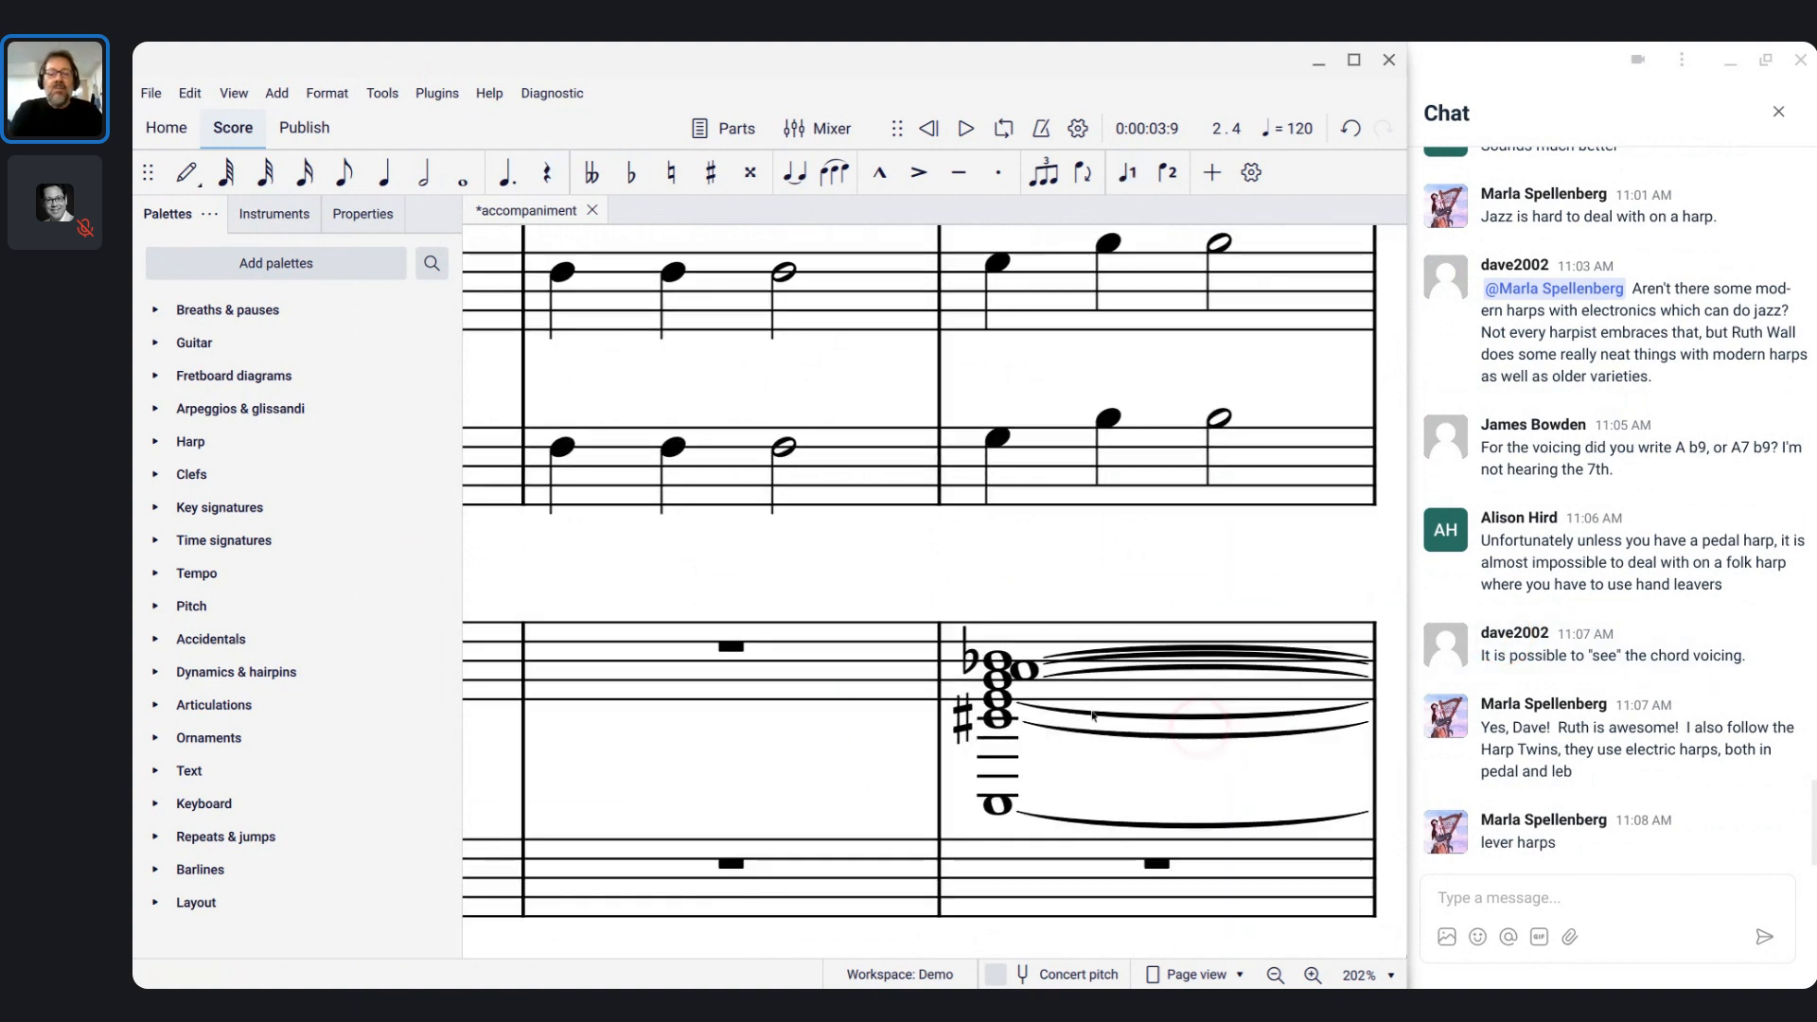
{"action": "left_click", "coordinate": [711, 674]}
{"action": "key", "text": "ctrl+shift+End"}
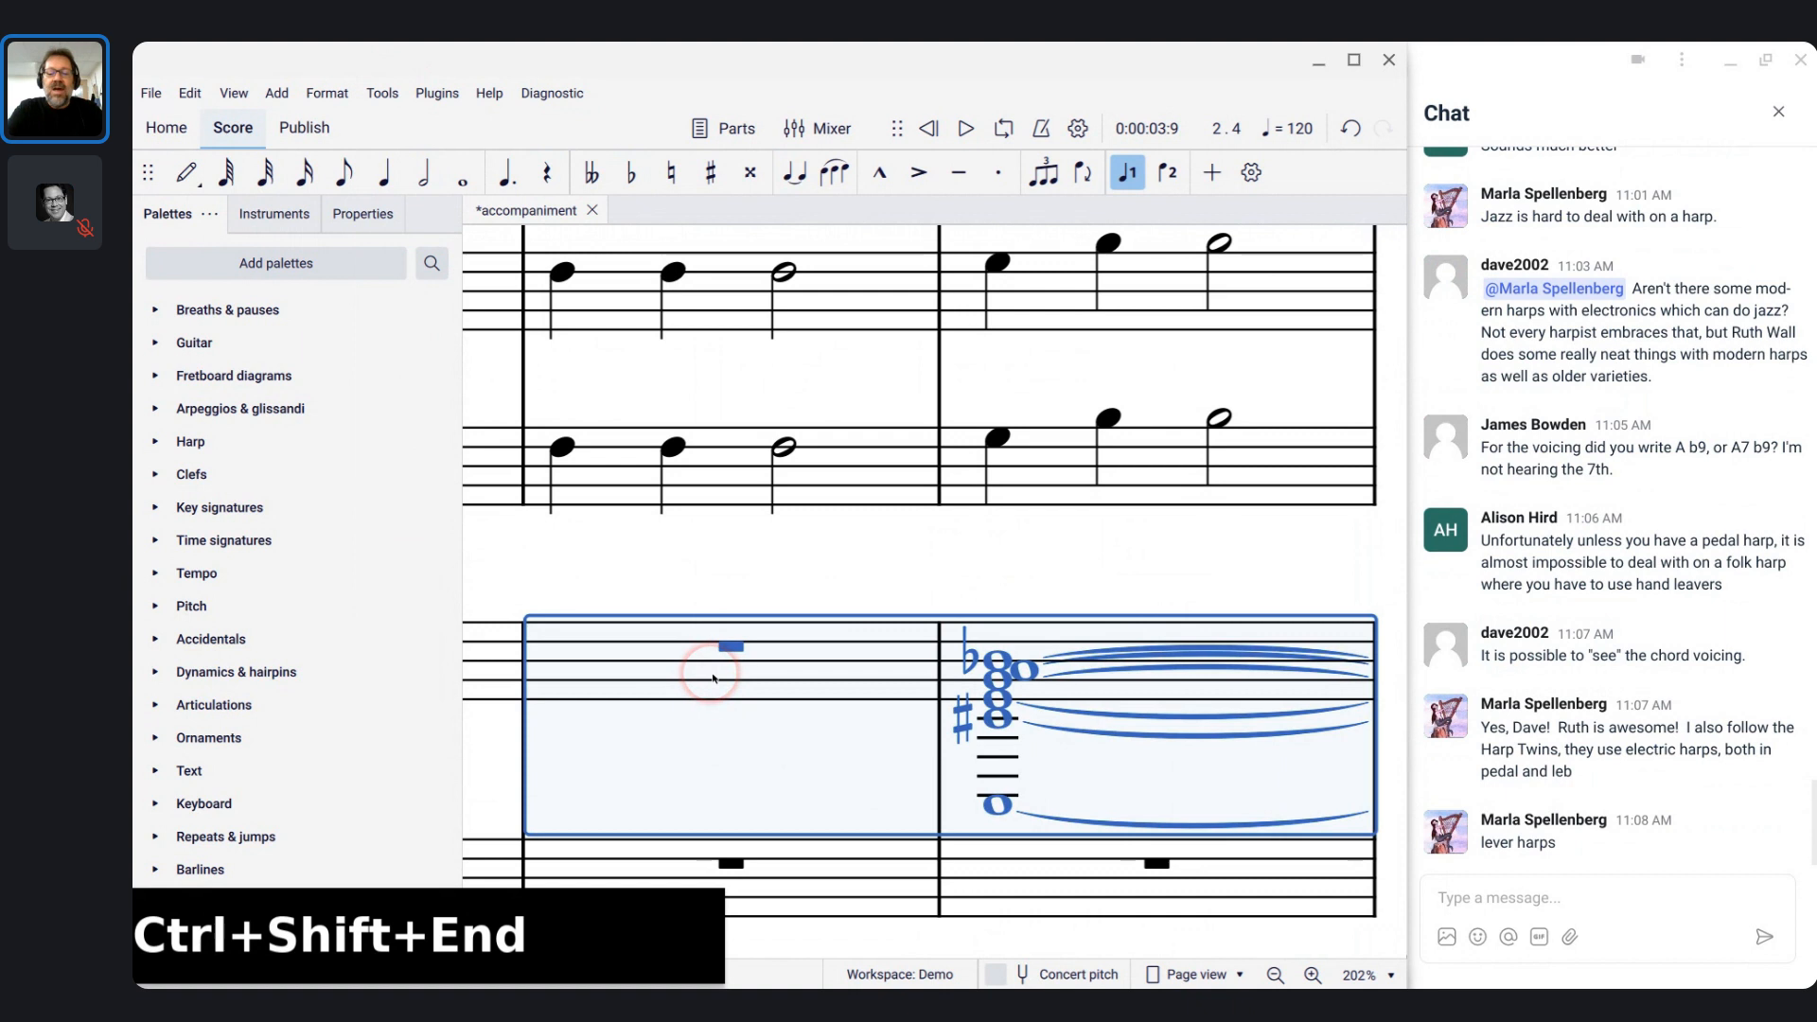
{"action": "key", "text": "BackSpace"}
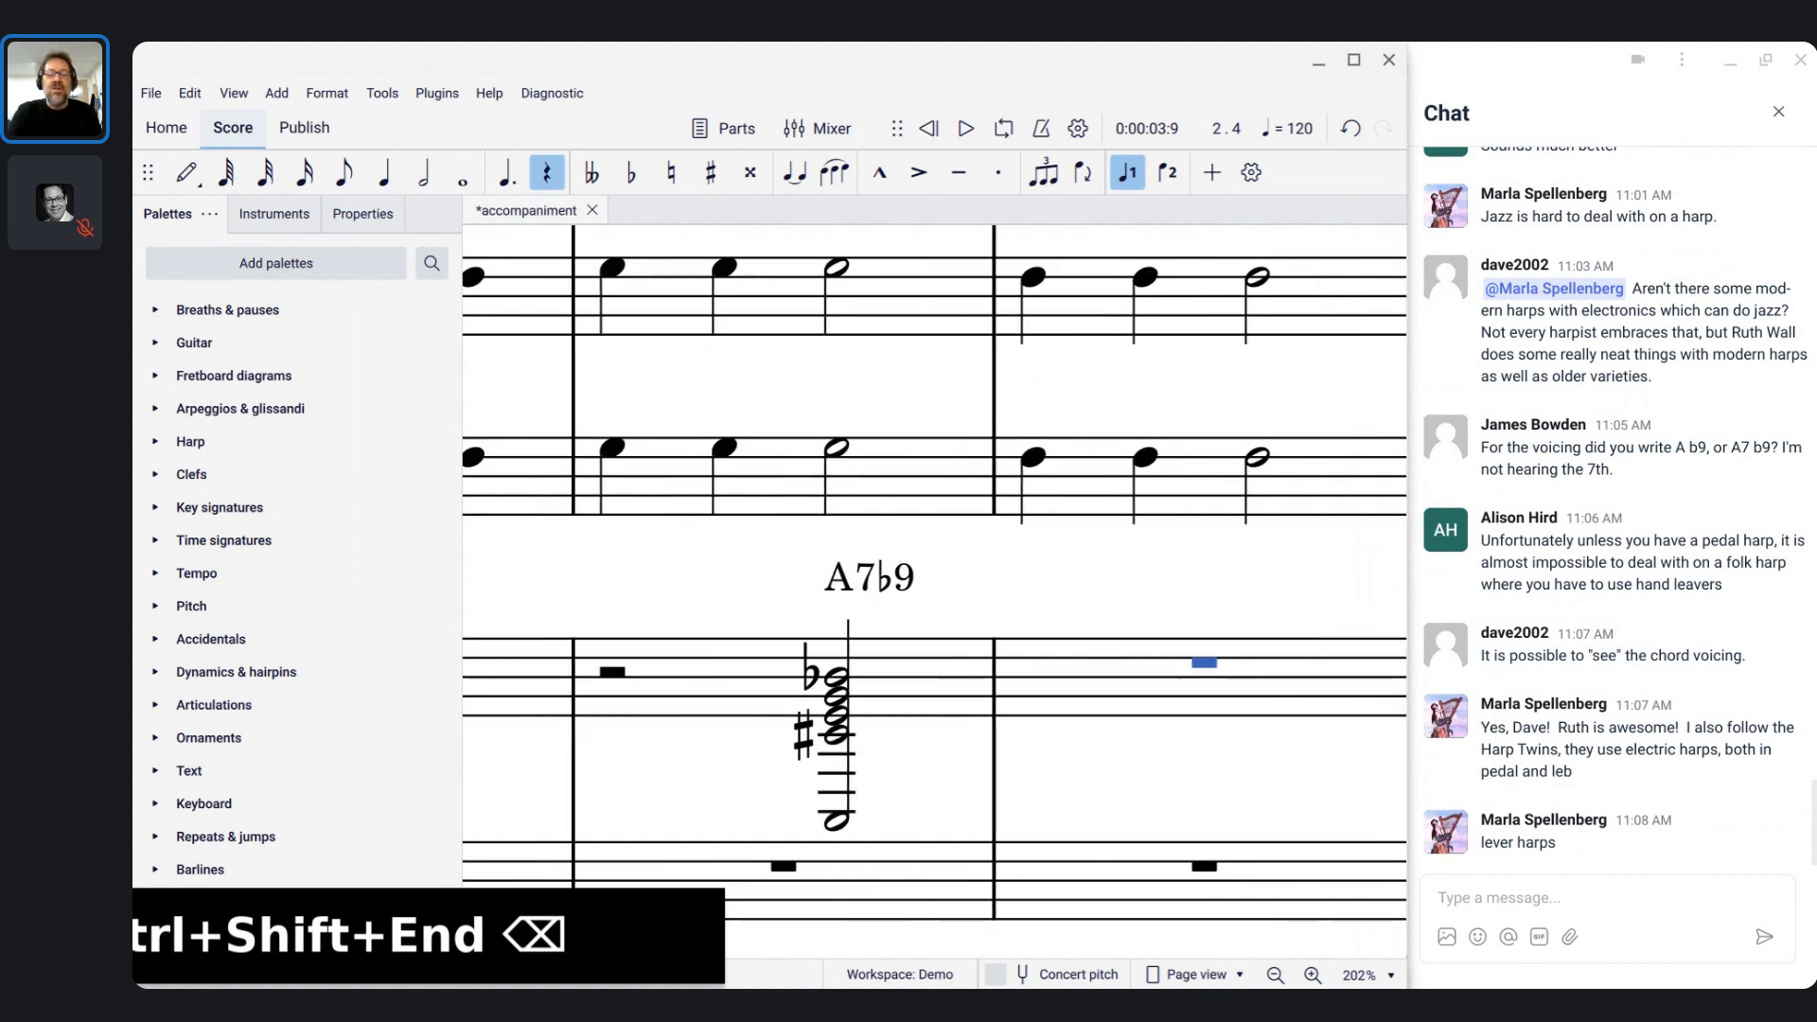
- Play the score from the first note of measure 2 in the Oboe 3 staff
{"action": "left_click", "coordinate": [615, 674]}
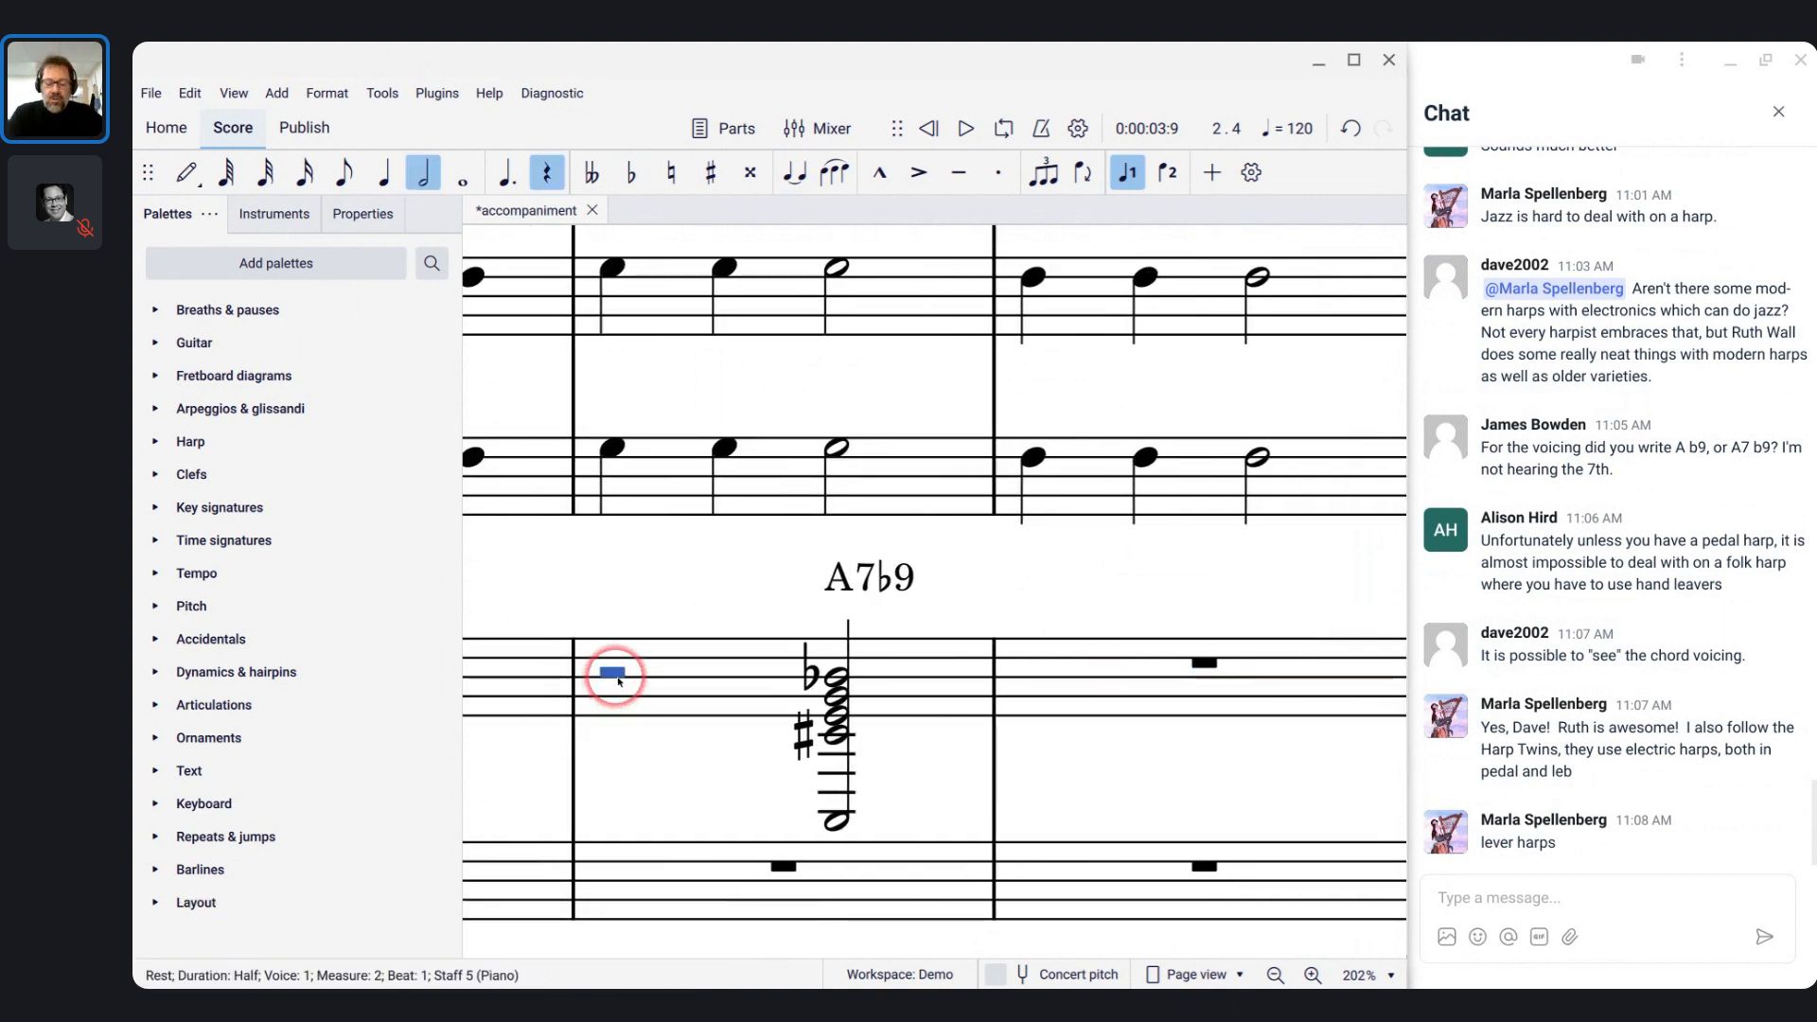
{"action": "scroll", "coordinate": [934, 587], "scroll_direction": "up", "scroll_amount": 3}
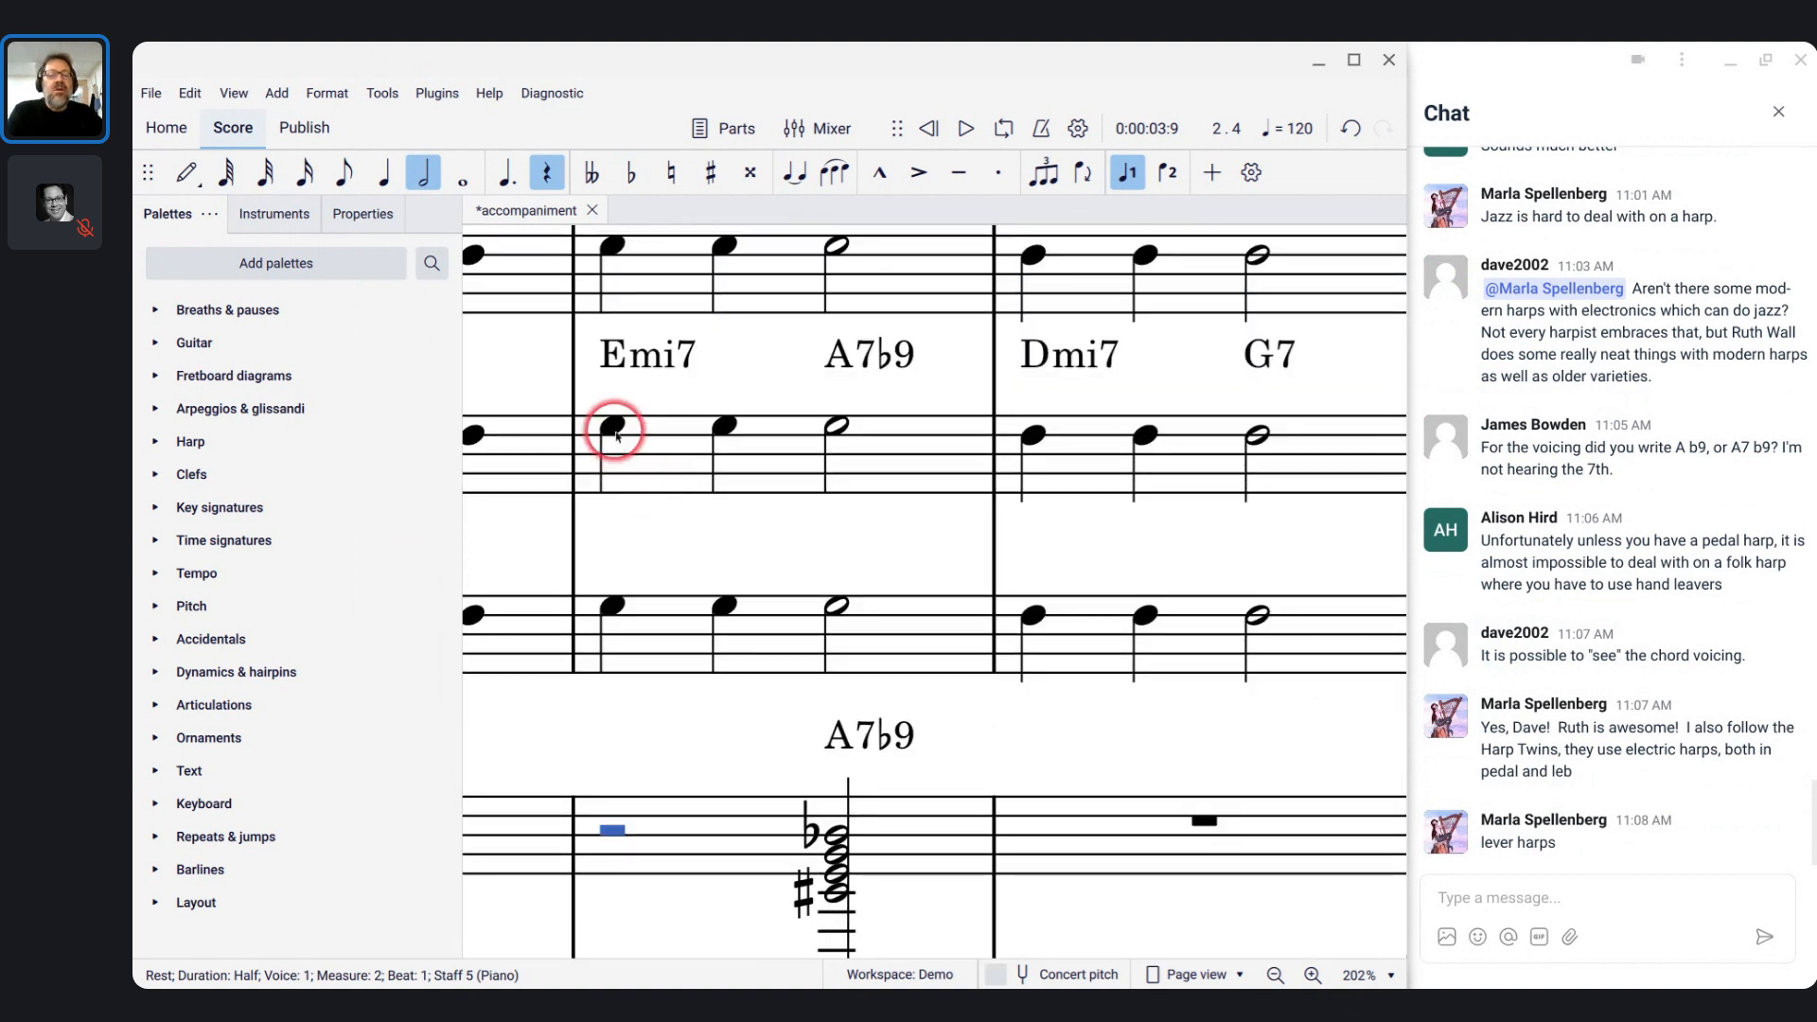
{"action": "left_click", "coordinate": [615, 432]}
{"action": "key", "text": "space"}
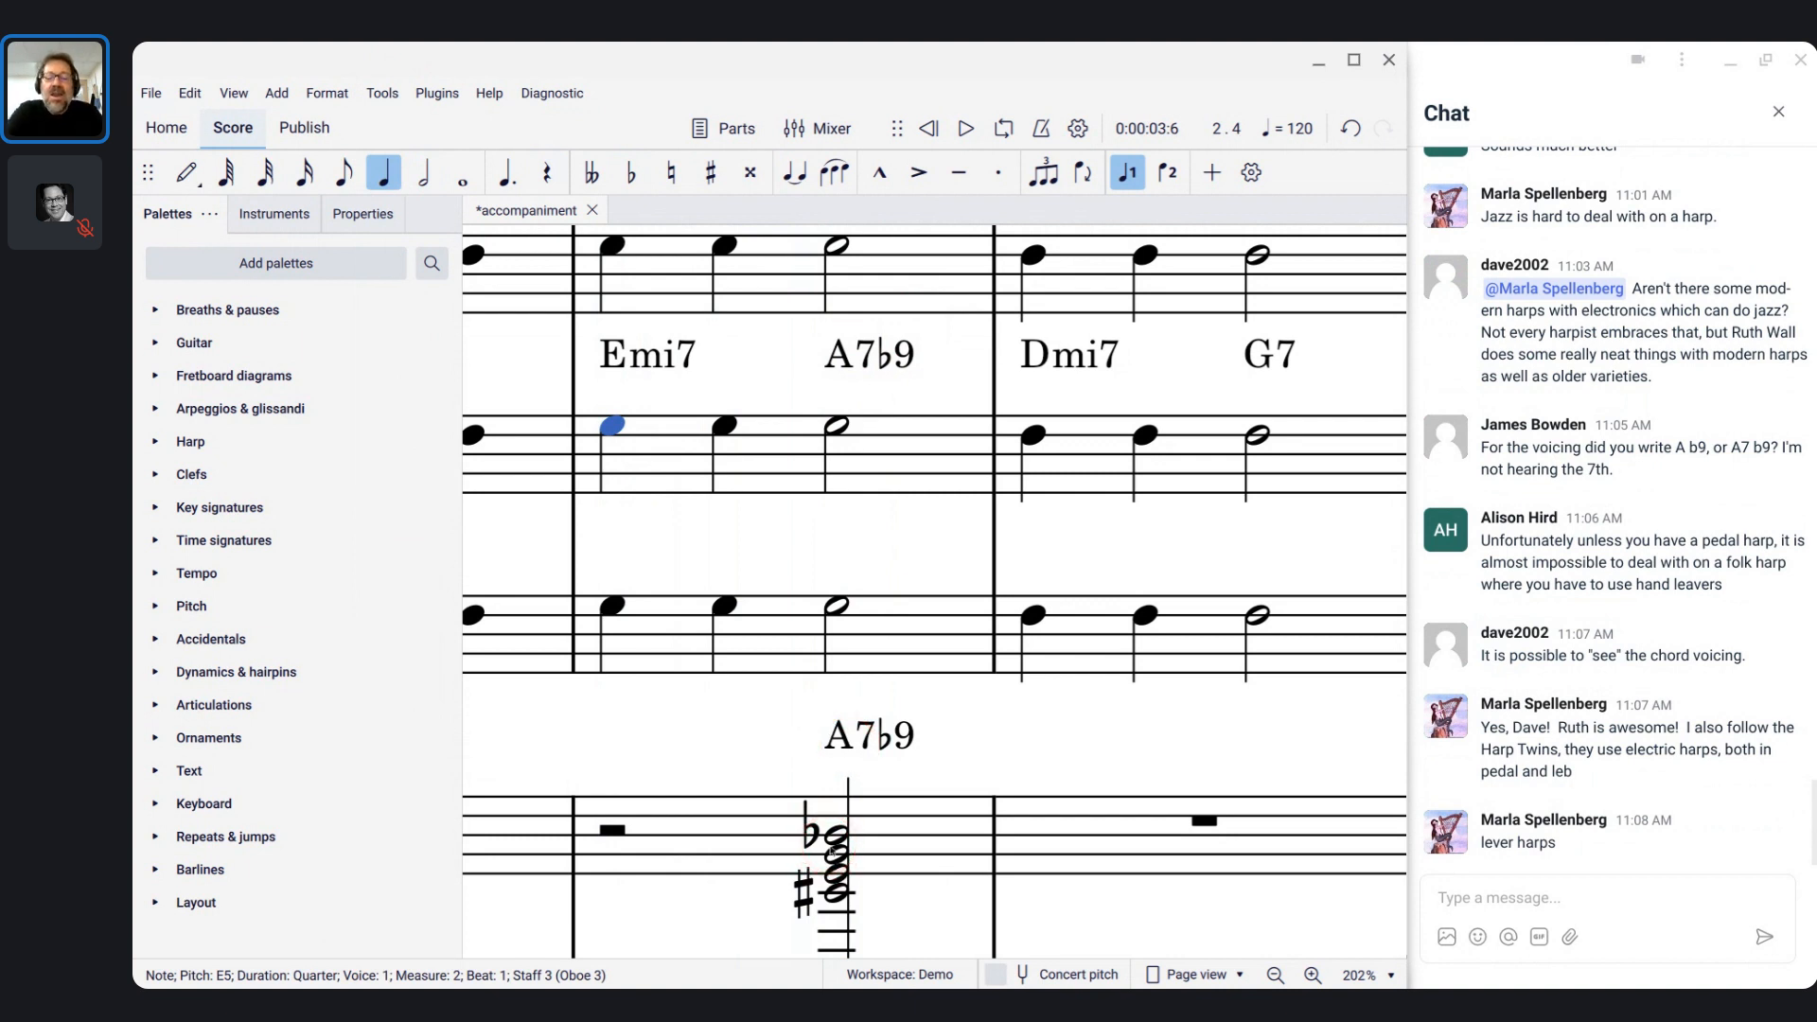
- Show the mixer and mute the Chords.Piano channel
{"action": "key", "text": "F10"}
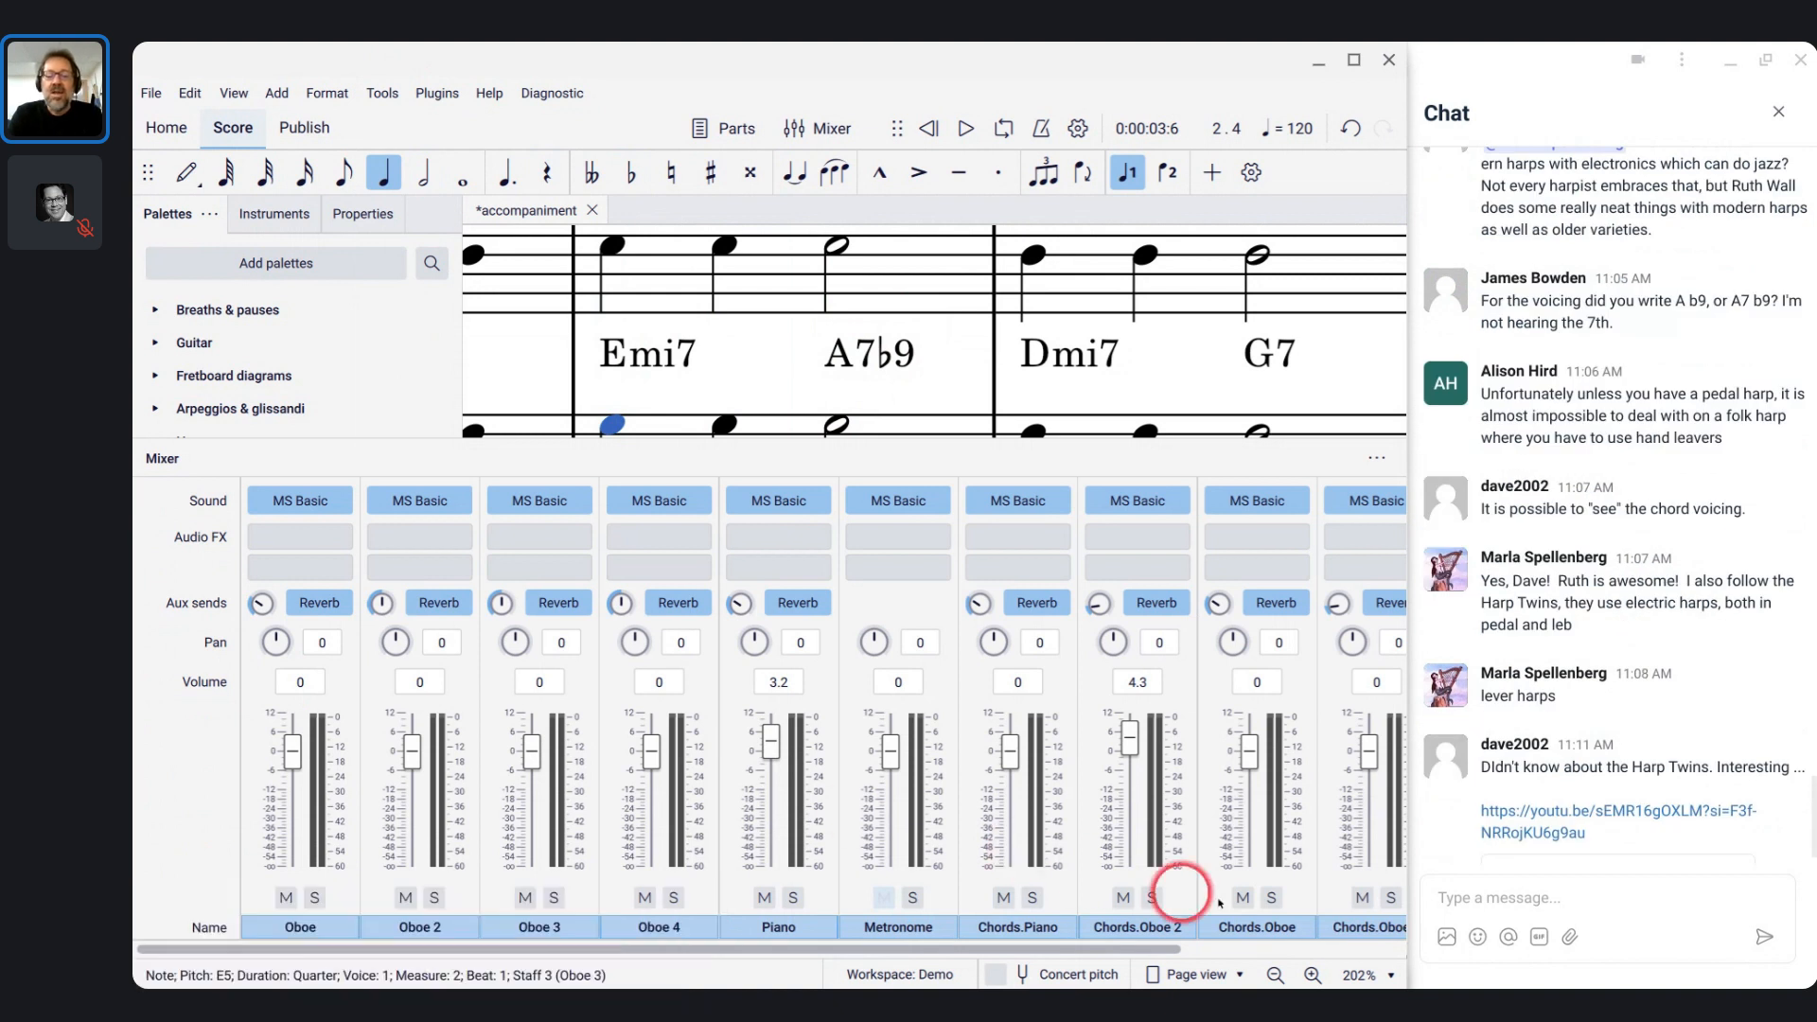
{"action": "left_click_drag", "start_coordinate": [1062, 949], "coordinate": [1334, 965]}
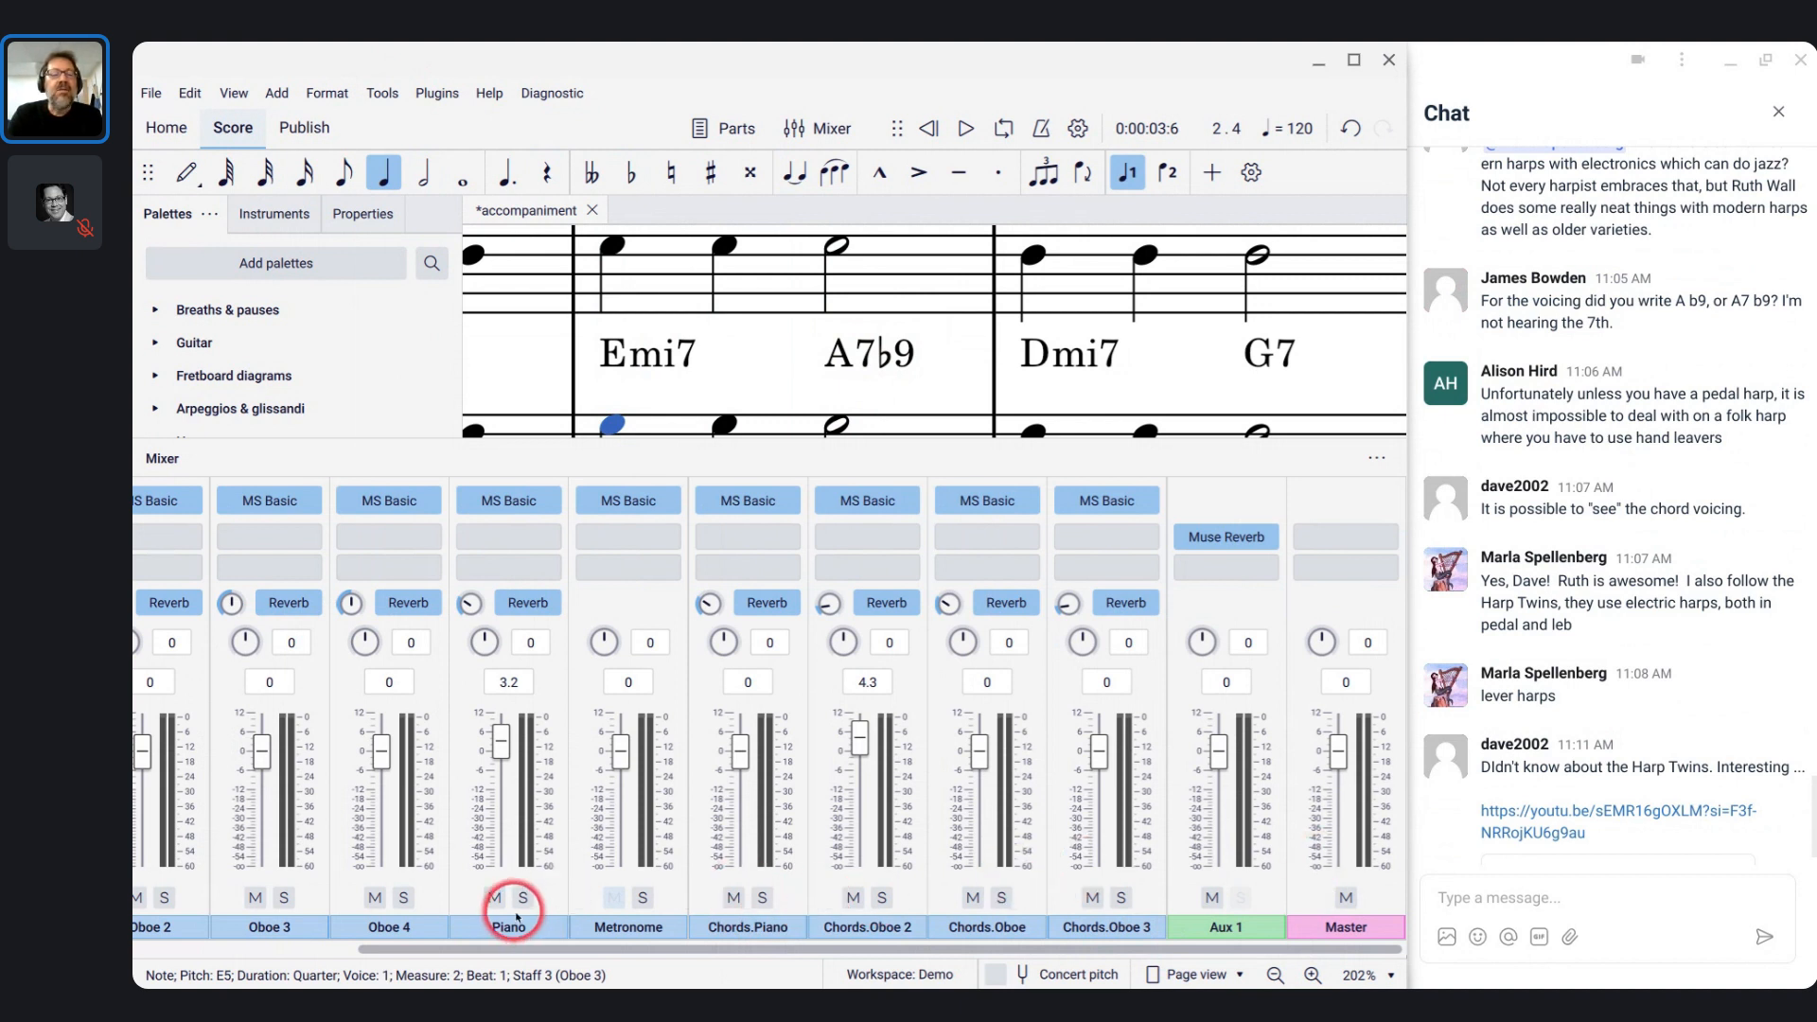
{"action": "scroll", "coordinate": [1182, 292], "scroll_direction": "down", "scroll_amount": 1}
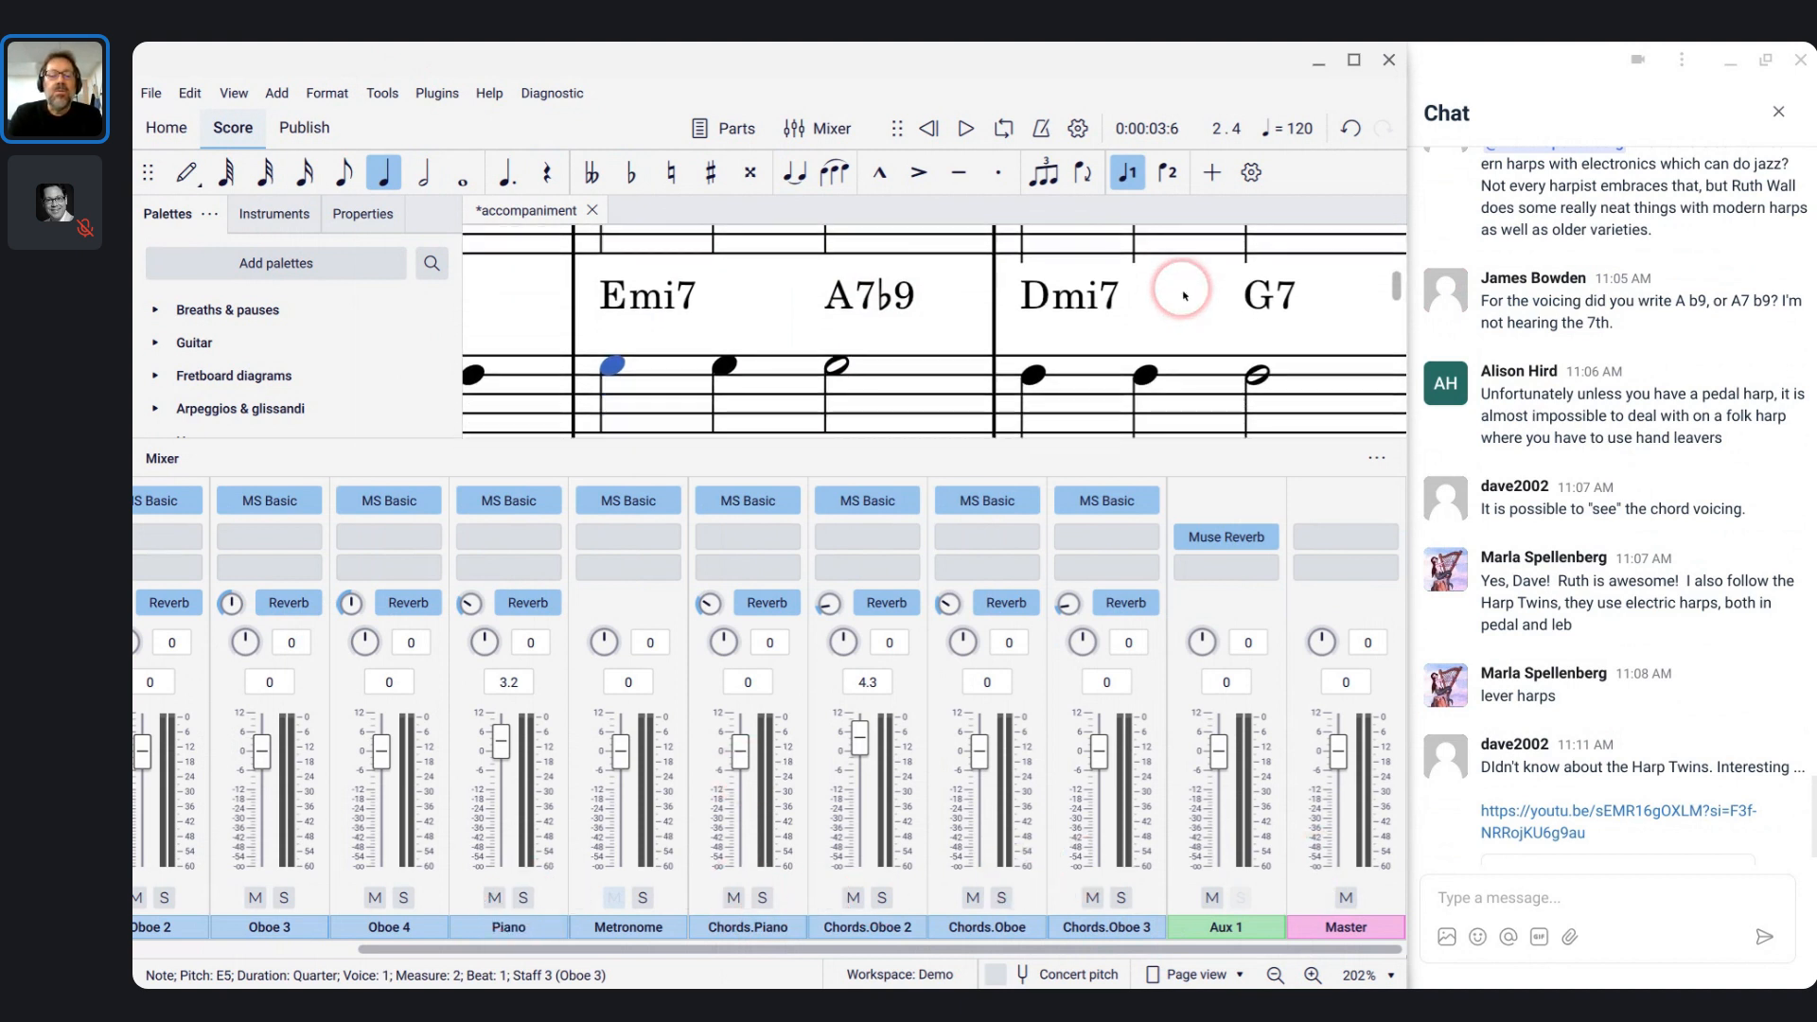
{"action": "left_click", "coordinate": [733, 897]}
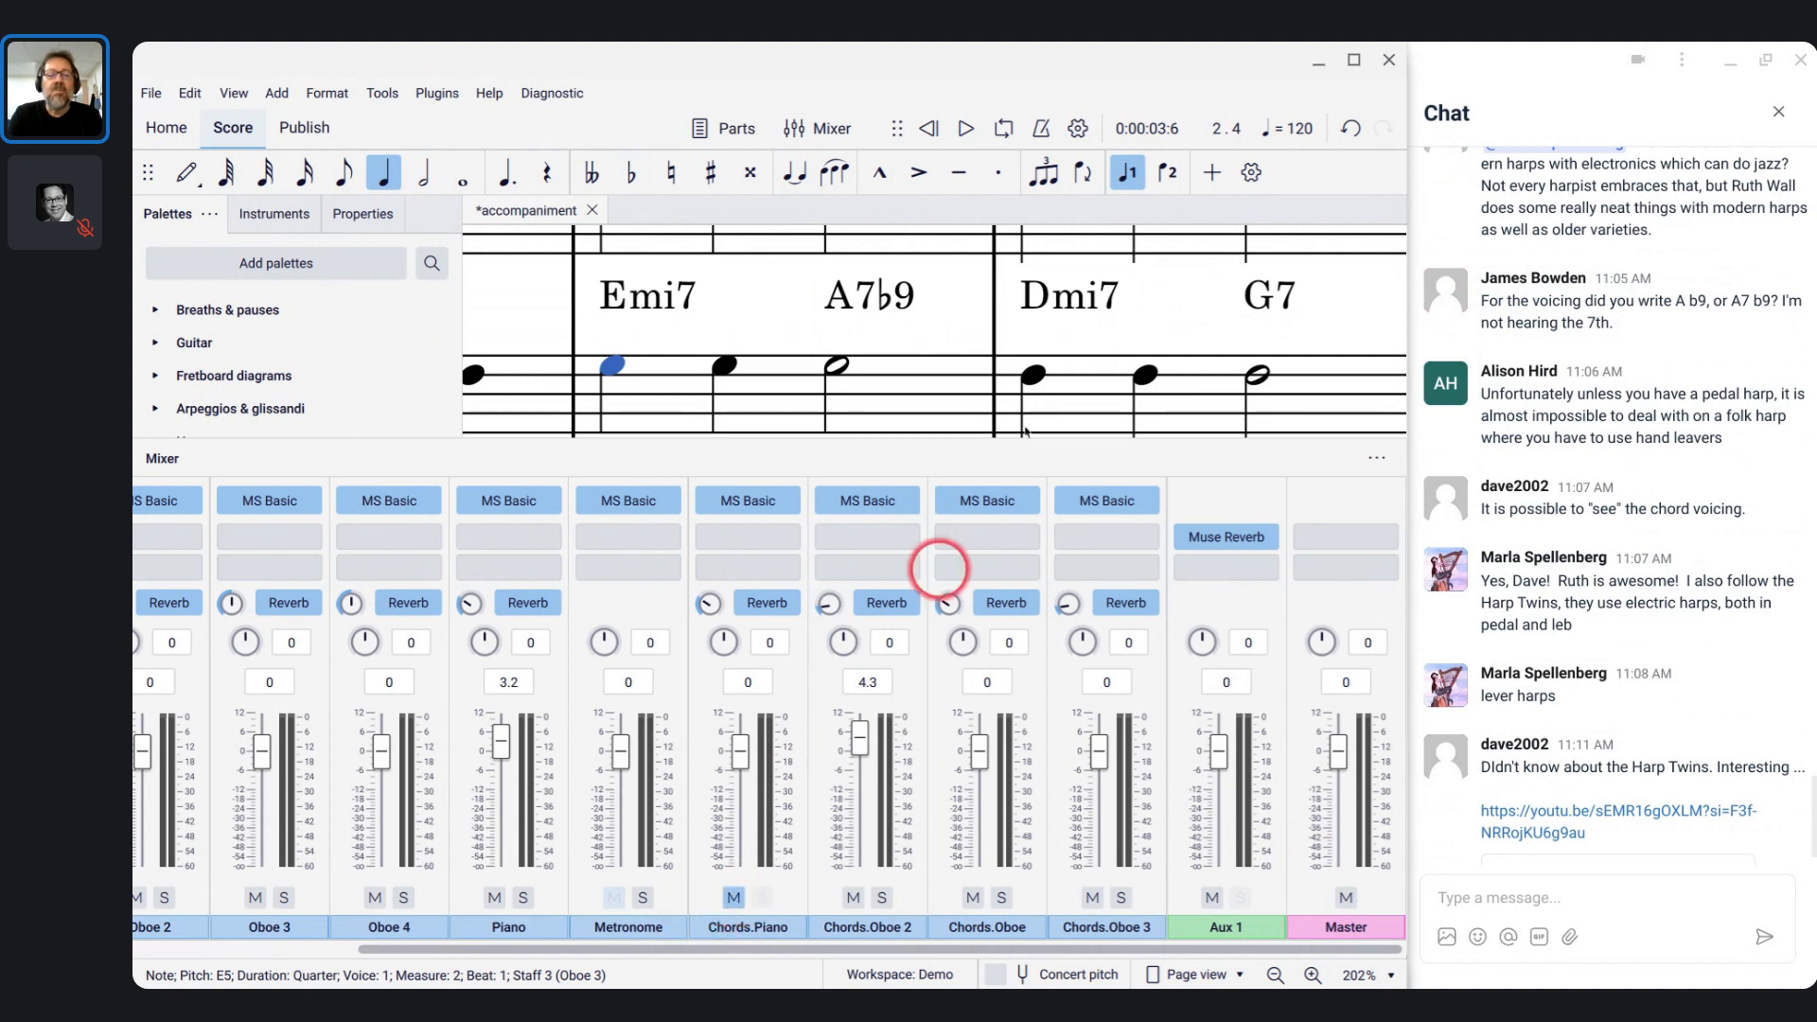
- Turn off playback for the A7♭9 chord symbol in measure 2 of the Oboe 3 staff, and hide the mixer
{"action": "left_click", "coordinate": [931, 331]}
{"action": "scroll", "coordinate": [931, 332], "scroll_direction": "up", "scroll_amount": 3}
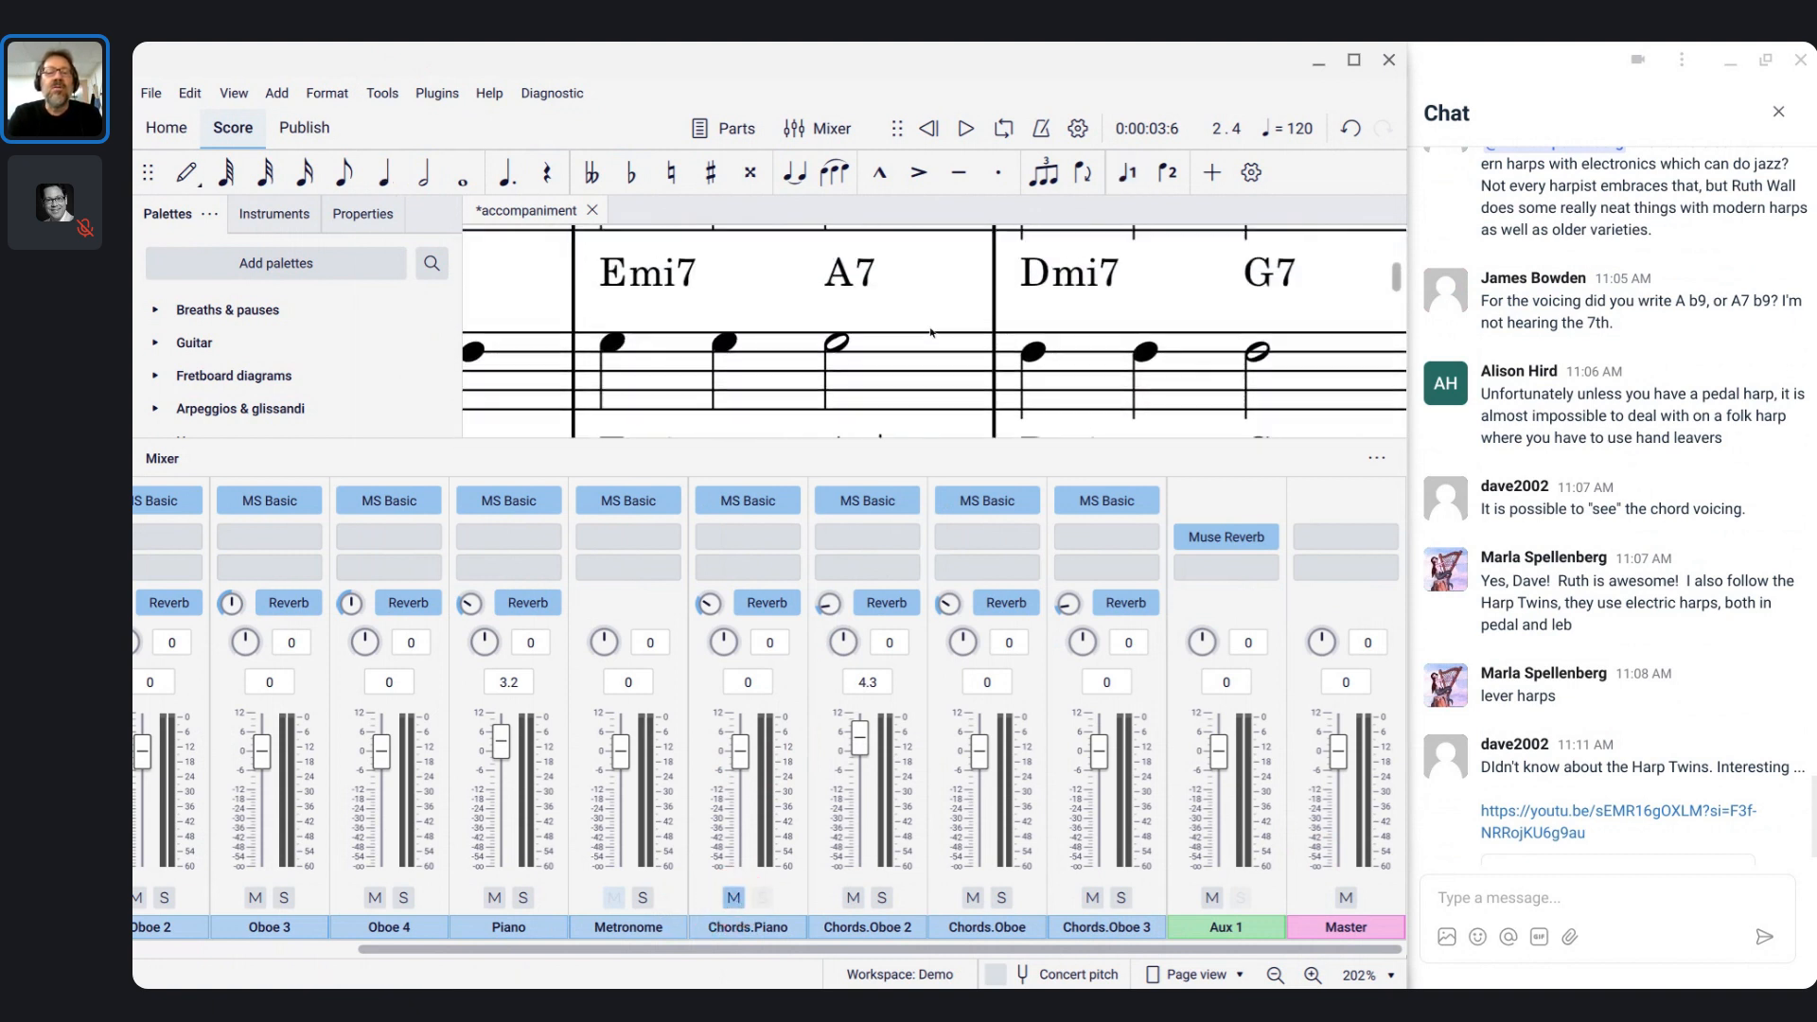
{"action": "scroll", "coordinate": [931, 331], "scroll_direction": "down", "scroll_amount": 3}
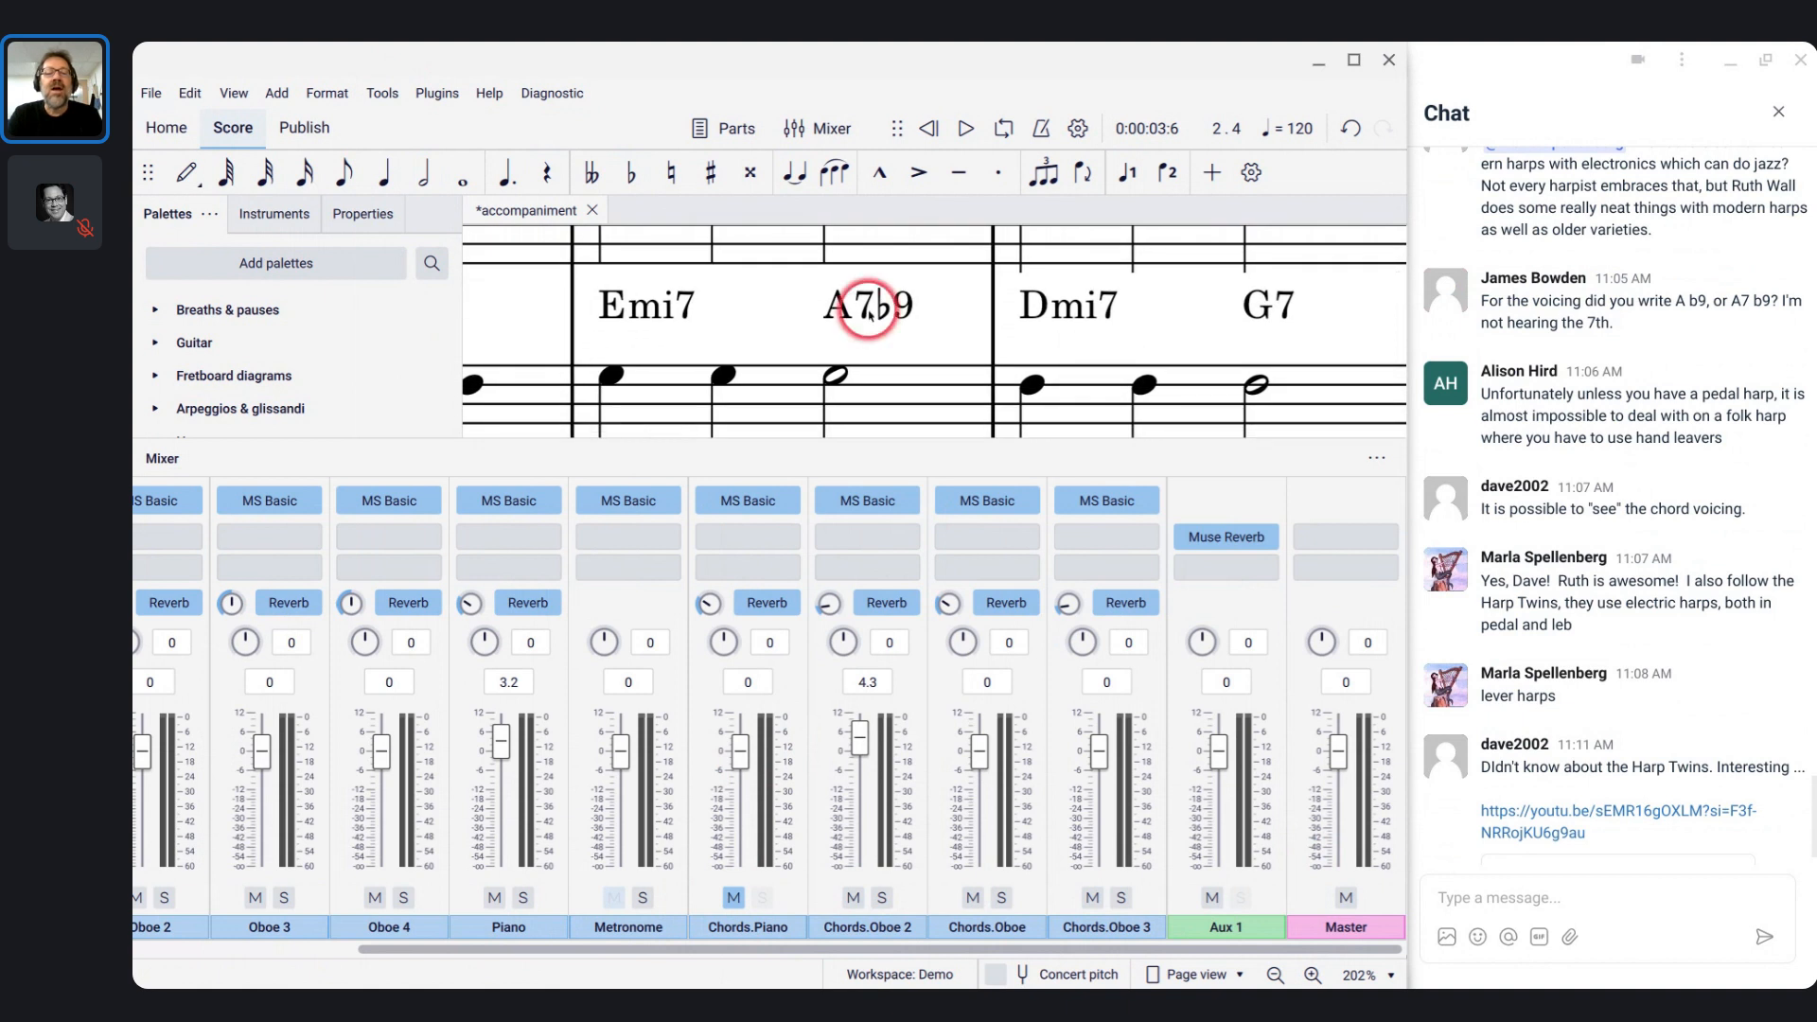
{"action": "left_click", "coordinate": [870, 315]}
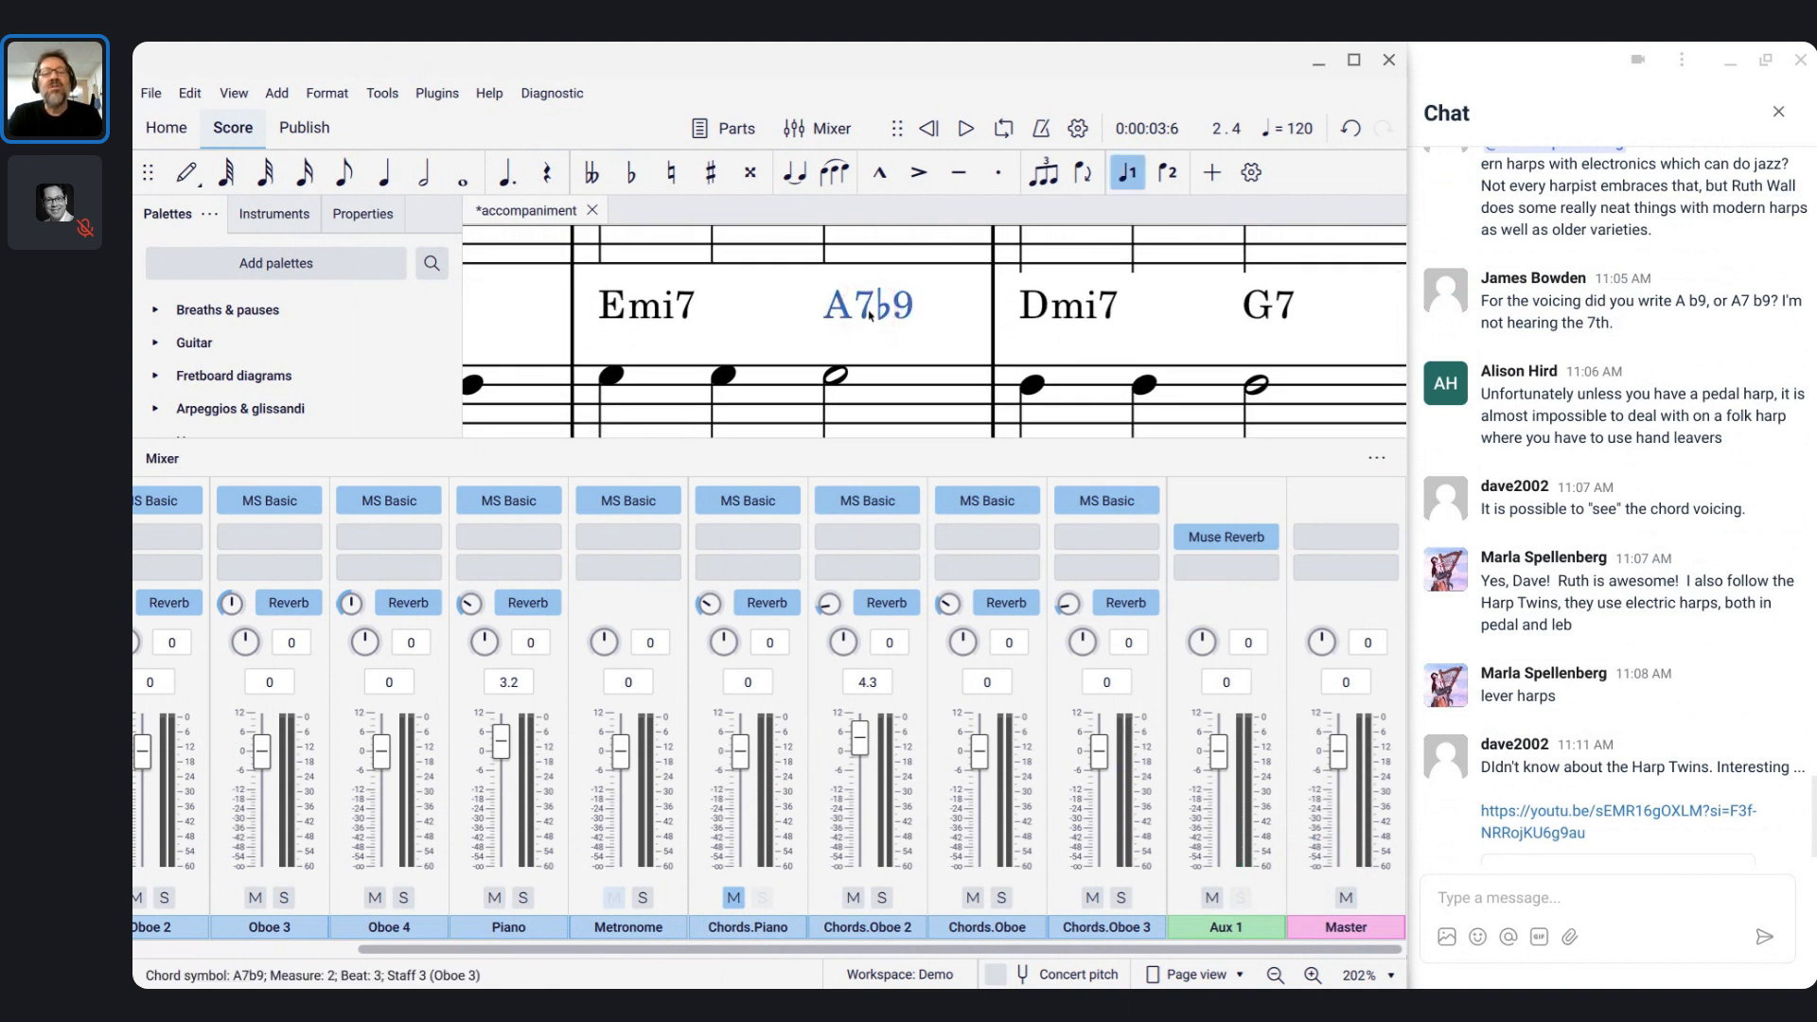
{"action": "left_click", "coordinate": [371, 218]}
{"action": "left_click", "coordinate": [387, 214]}
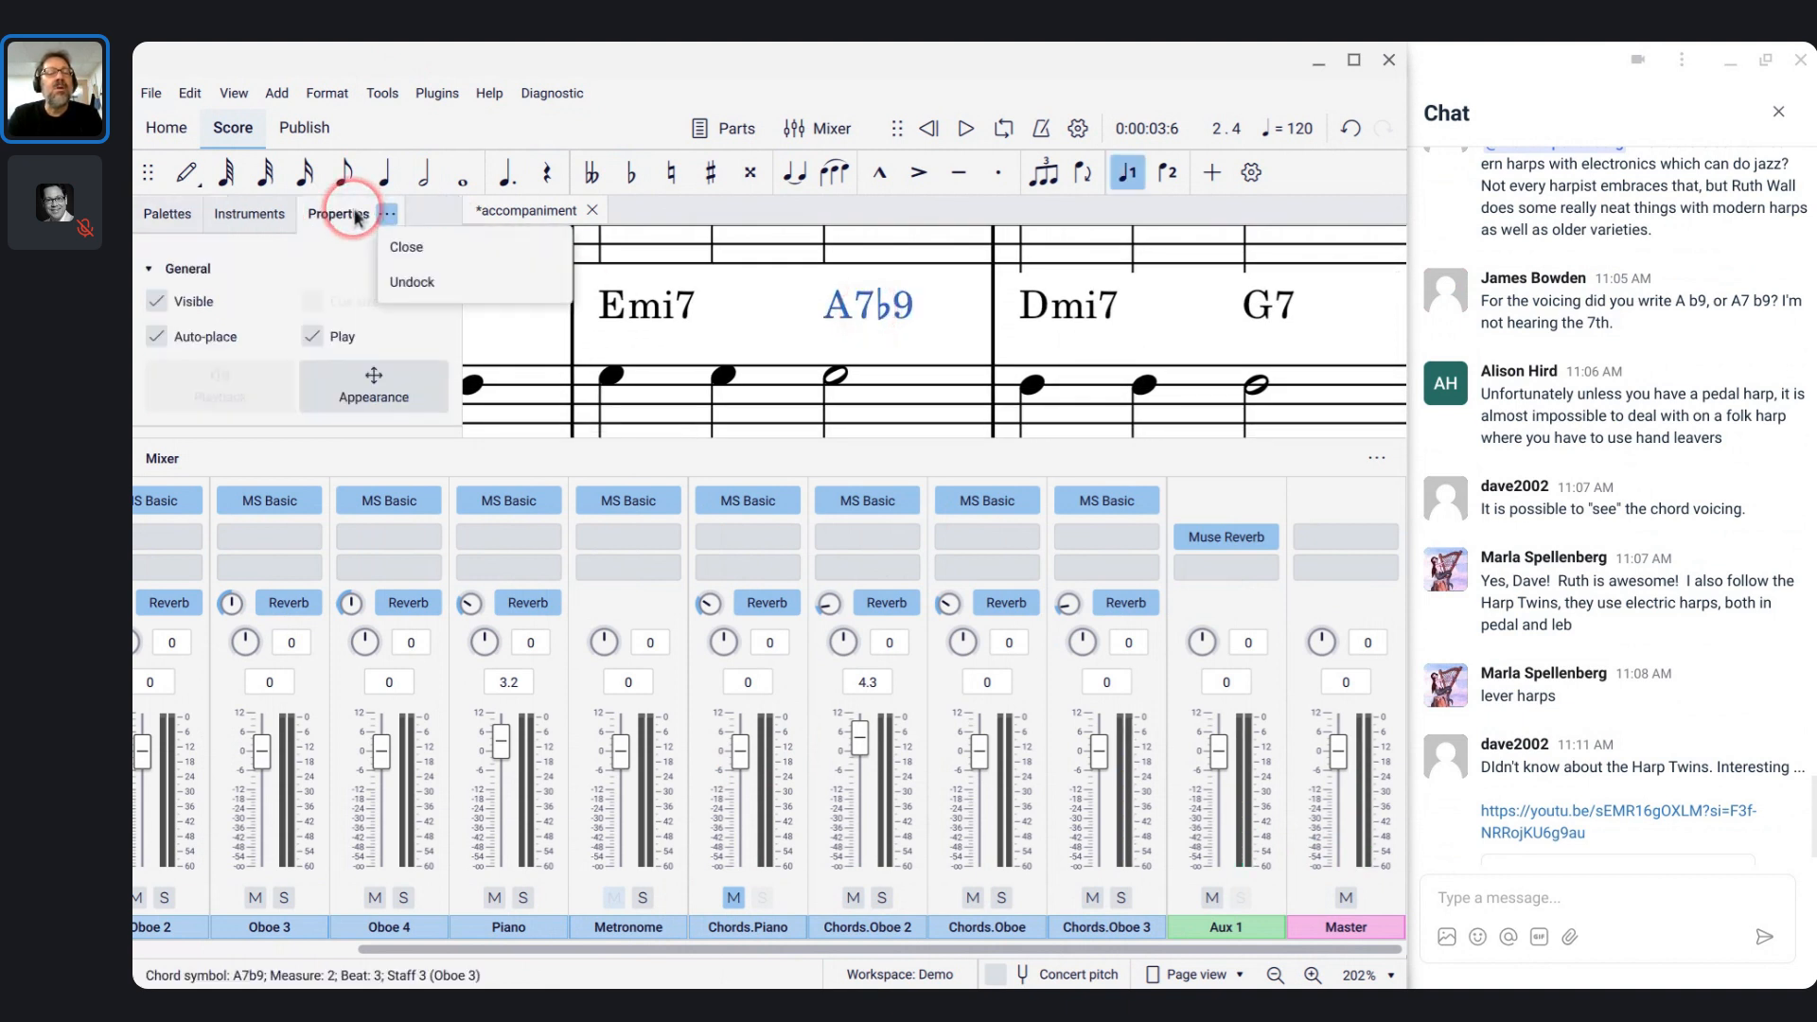
{"action": "left_click", "coordinate": [309, 354]}
{"action": "left_click", "coordinate": [1102, 376]}
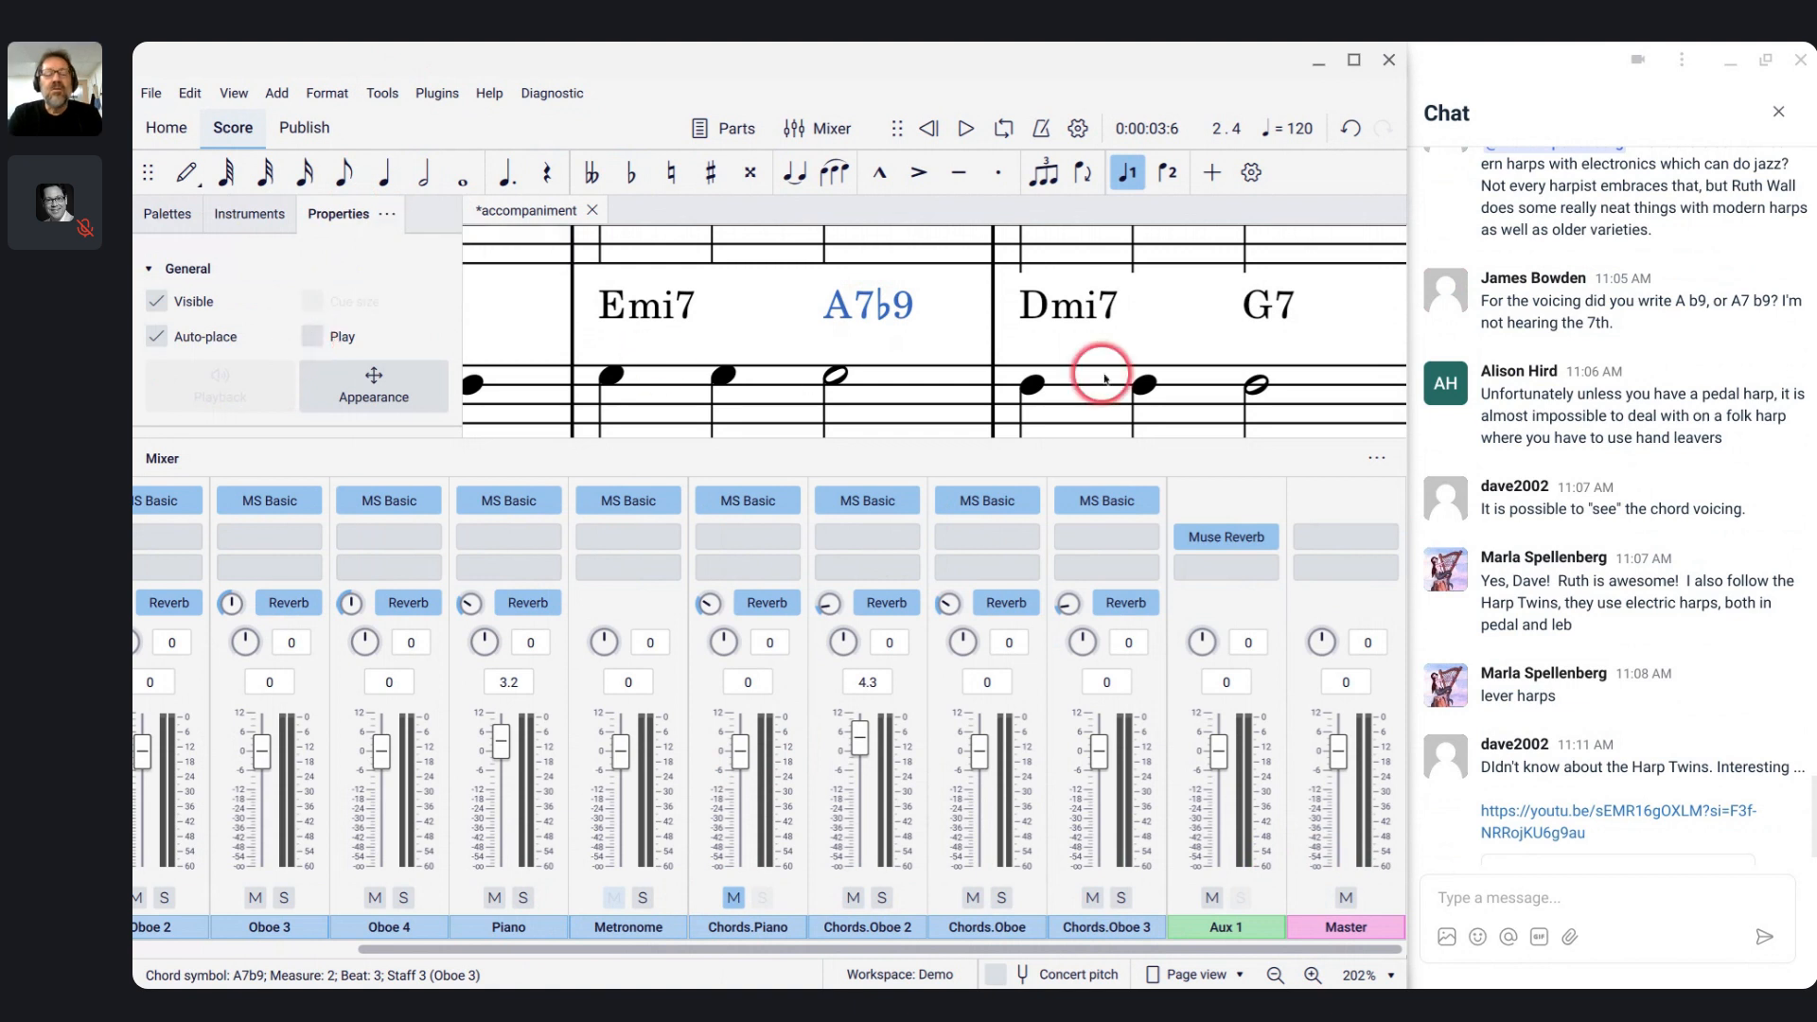
{"action": "key", "text": "F10"}
- Compare the A7♭9 symbol in the Oboe 3 staff with the realized piano chord, and select measure 2 of the Oboe 3 staff
{"action": "left_click", "coordinate": [889, 357]}
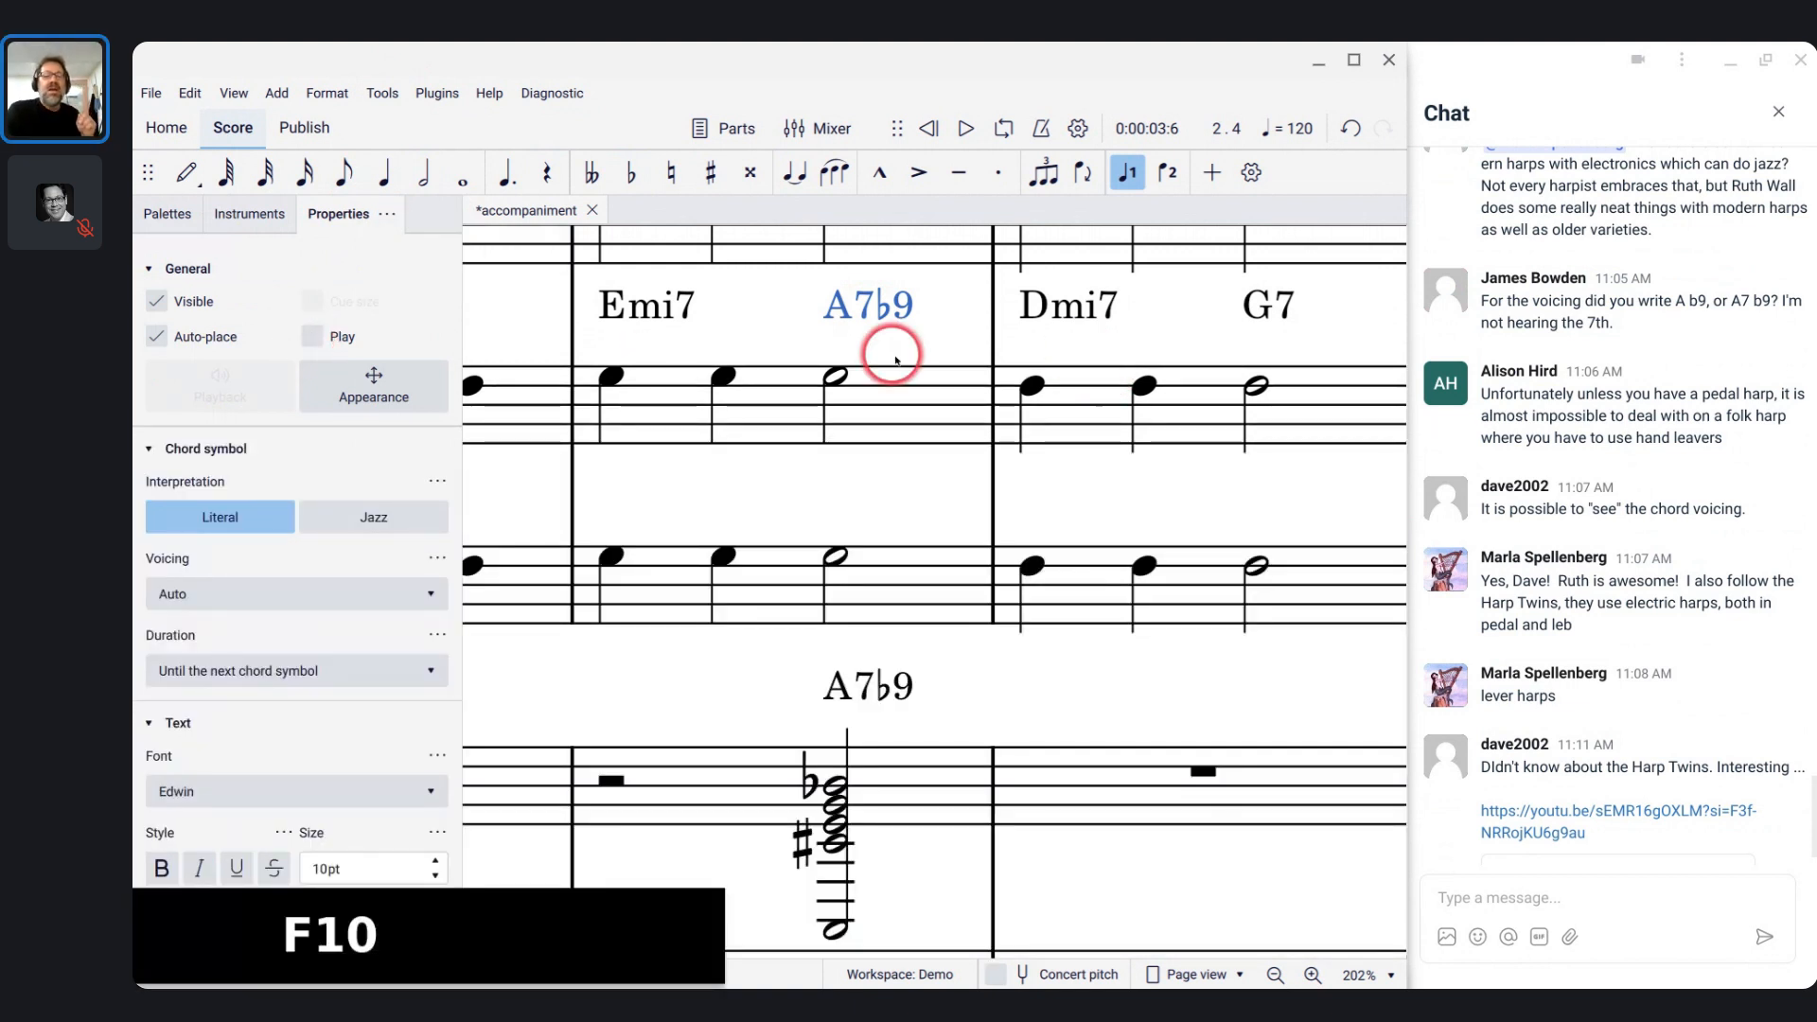
{"action": "scroll", "coordinate": [896, 360], "scroll_direction": "down", "scroll_amount": 1}
{"action": "scroll", "coordinate": [896, 361], "scroll_direction": "up", "scroll_amount": 2}
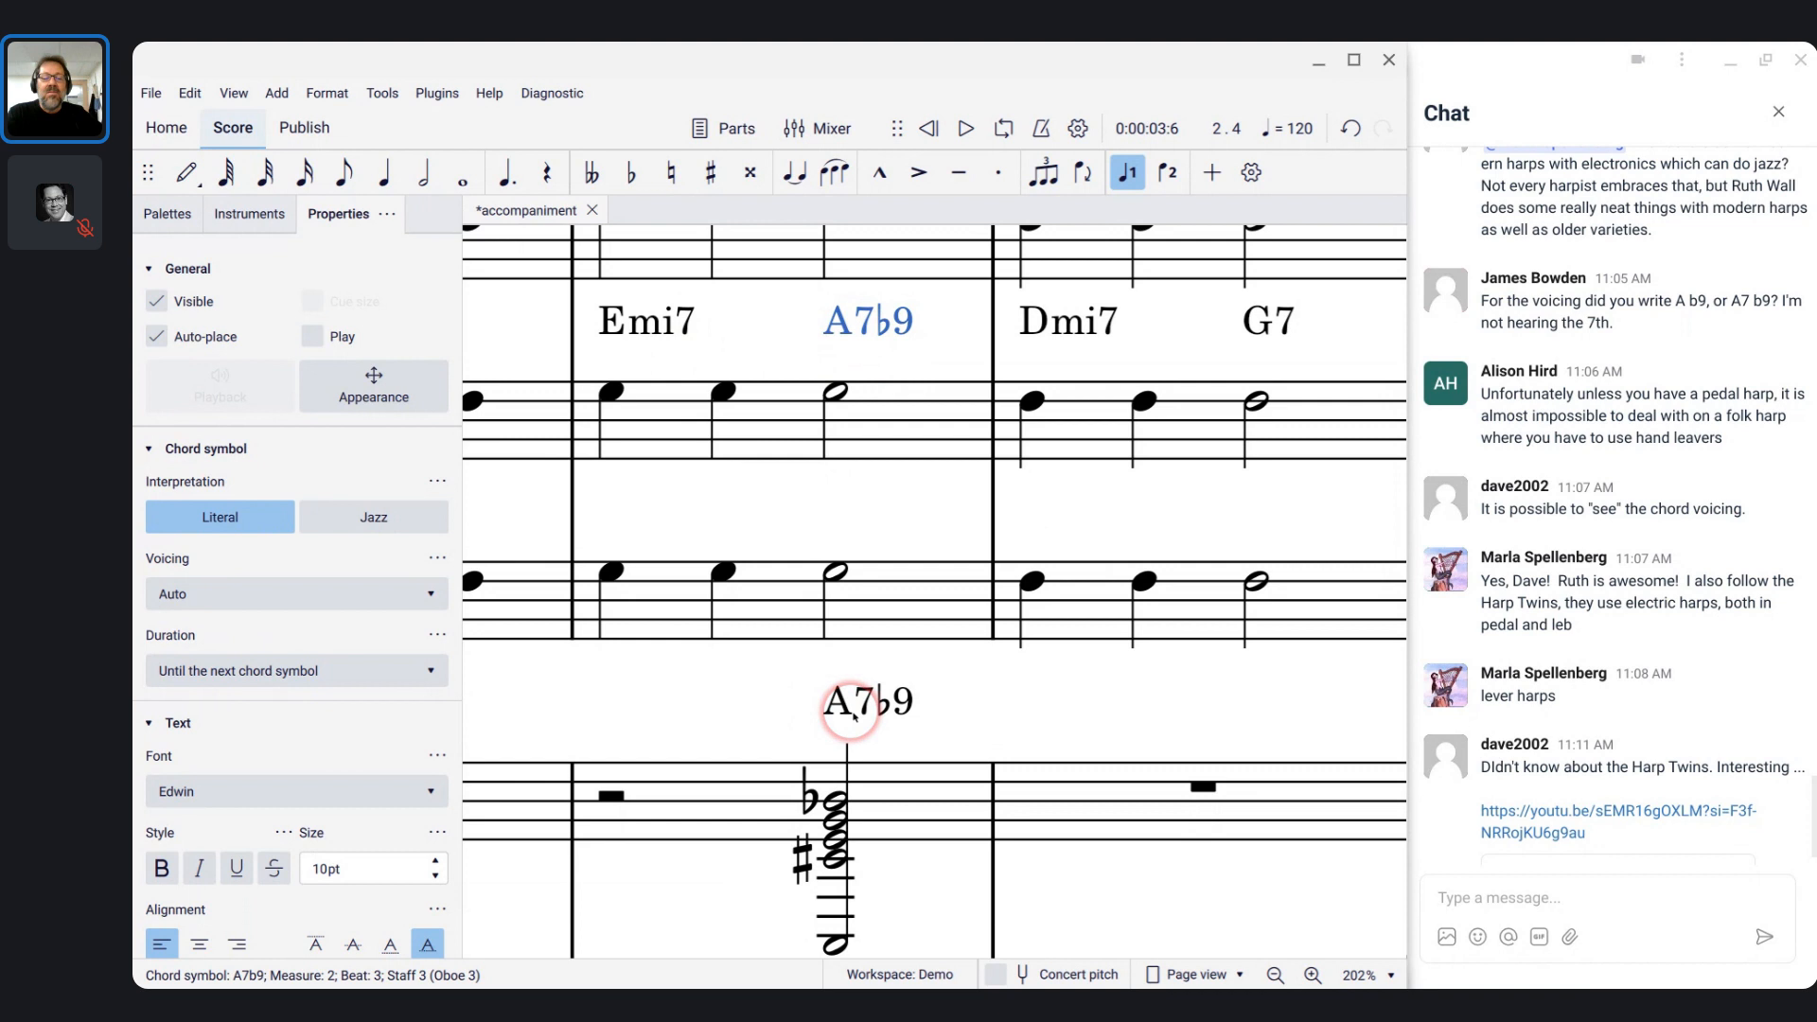
{"action": "scroll", "coordinate": [854, 716], "scroll_direction": "down", "scroll_amount": 2}
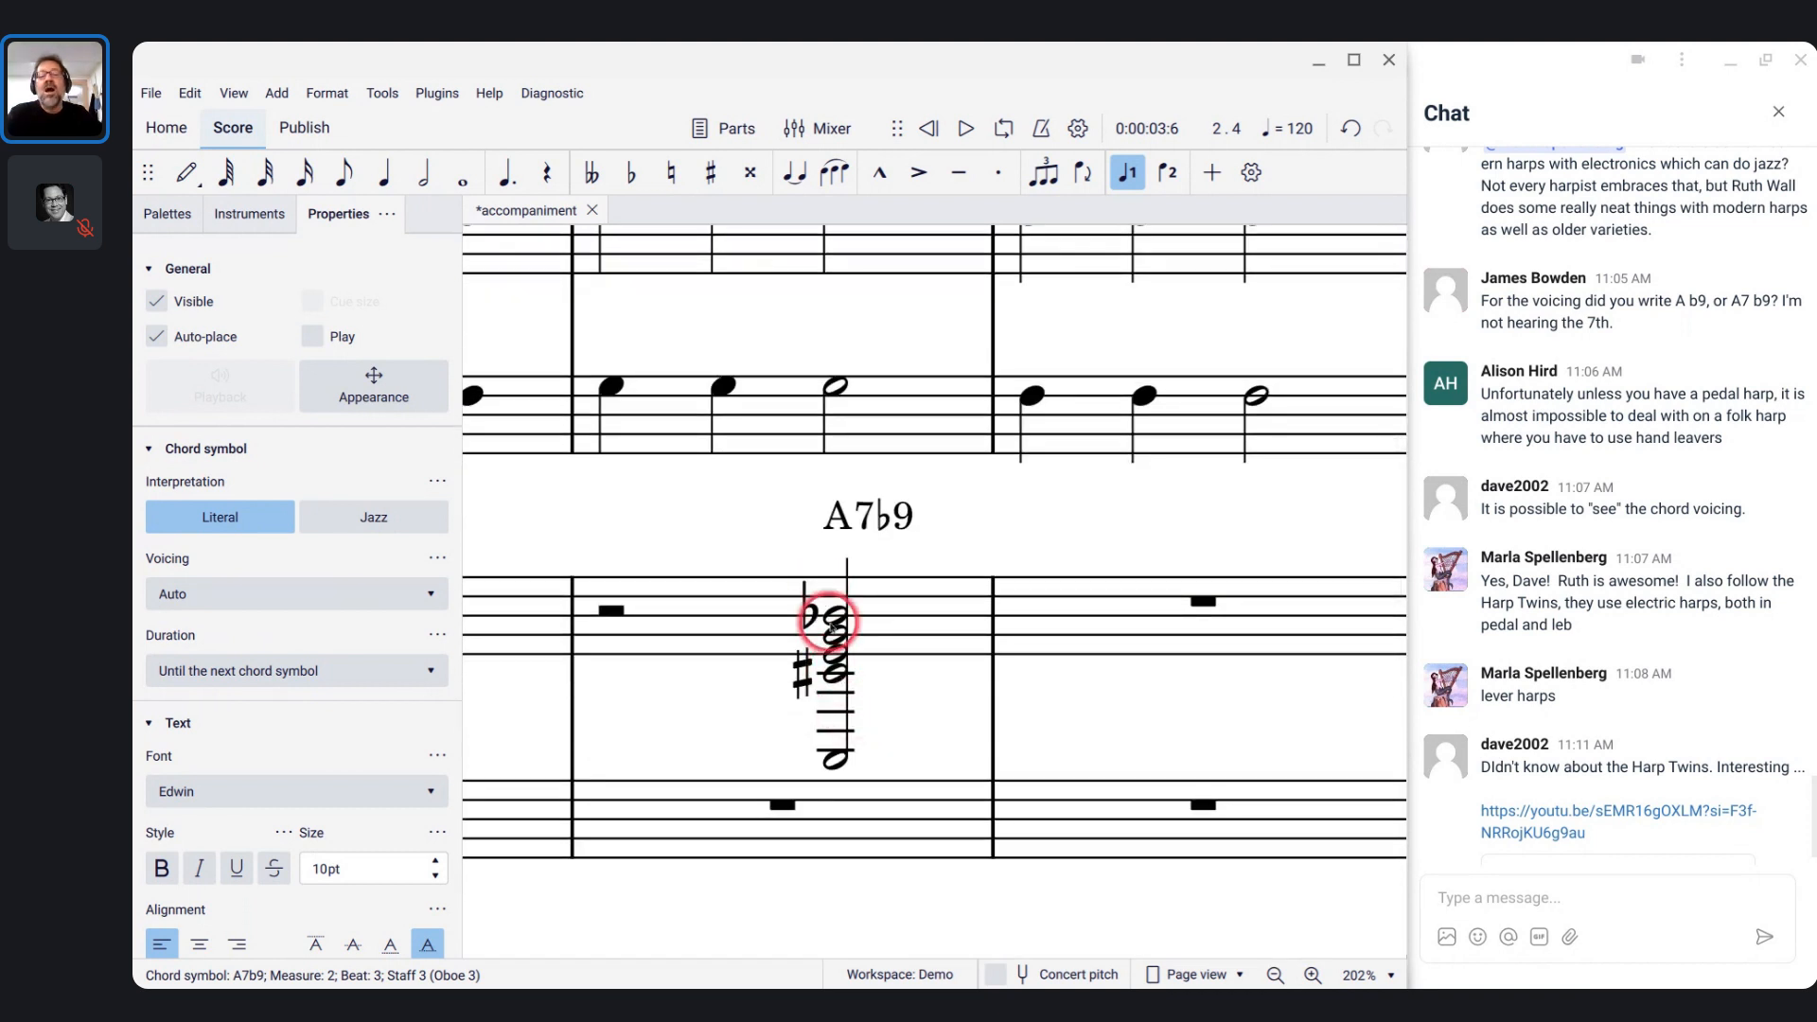
{"action": "scroll", "coordinate": [612, 611], "scroll_direction": "up", "scroll_amount": 6}
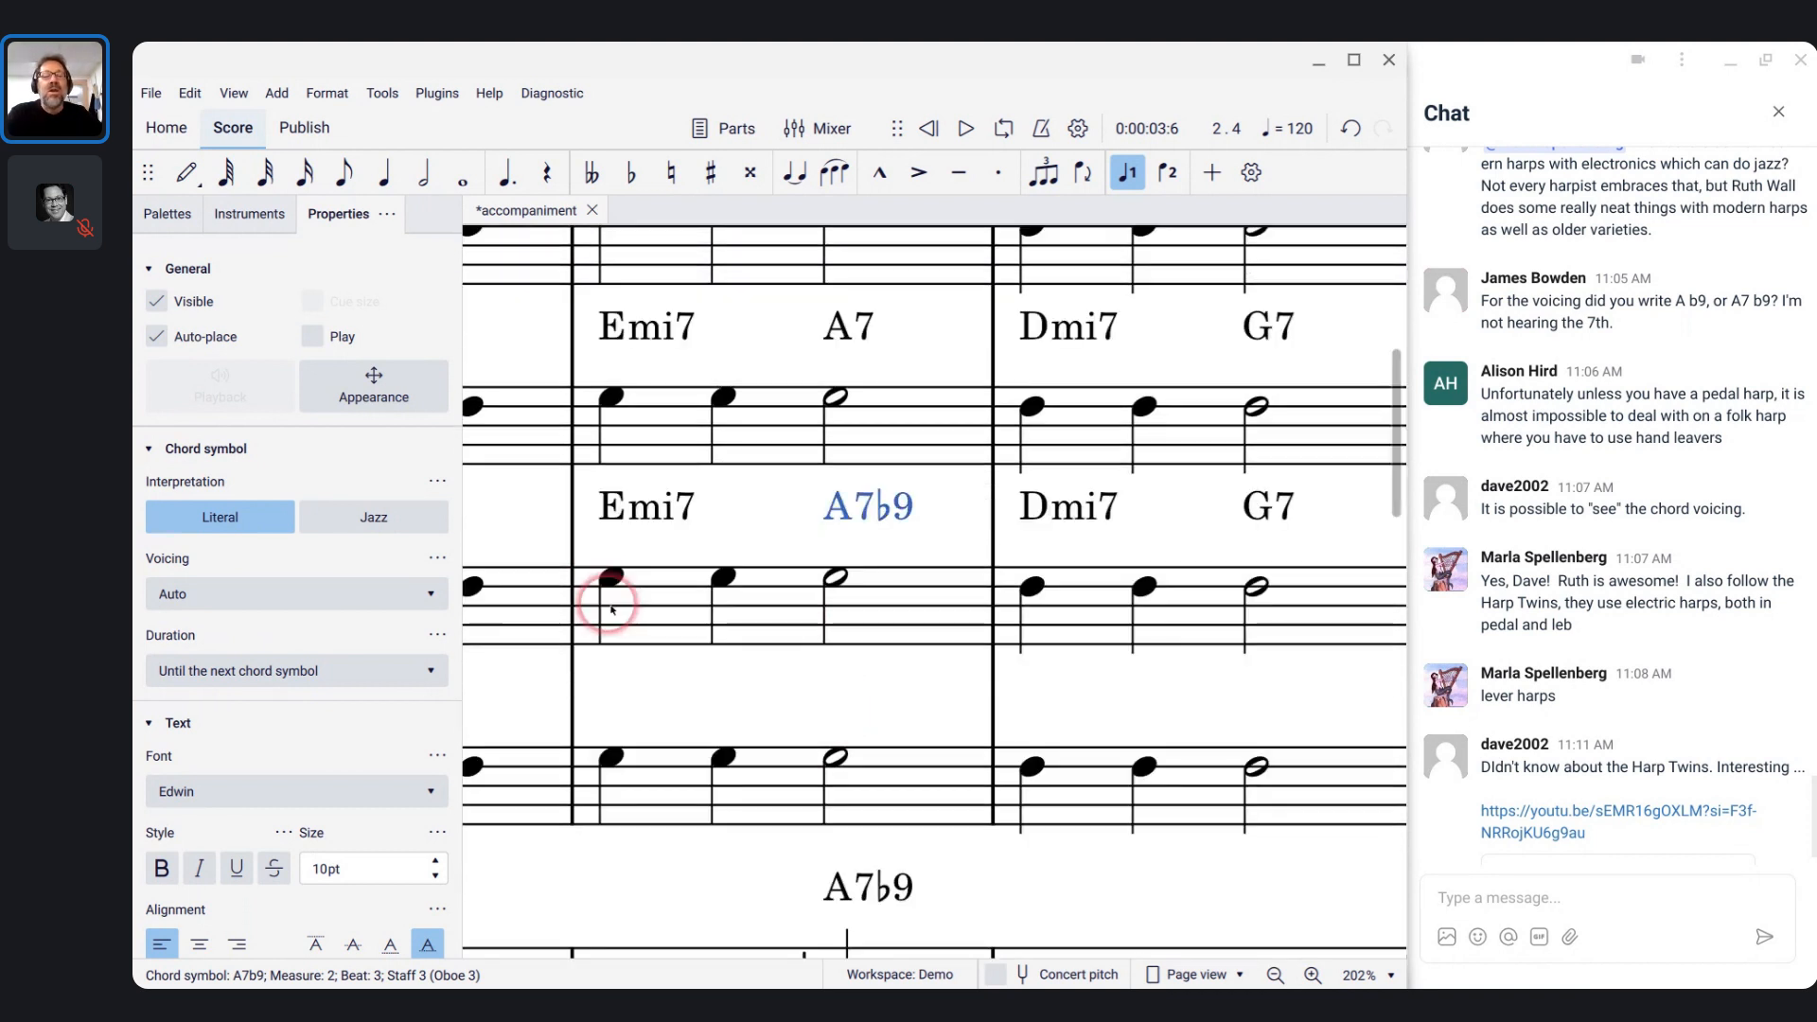
{"action": "scroll", "coordinate": [612, 610], "scroll_direction": "left", "scroll_amount": 2}
{"action": "scroll", "coordinate": [612, 610], "scroll_direction": "down", "scroll_amount": 4}
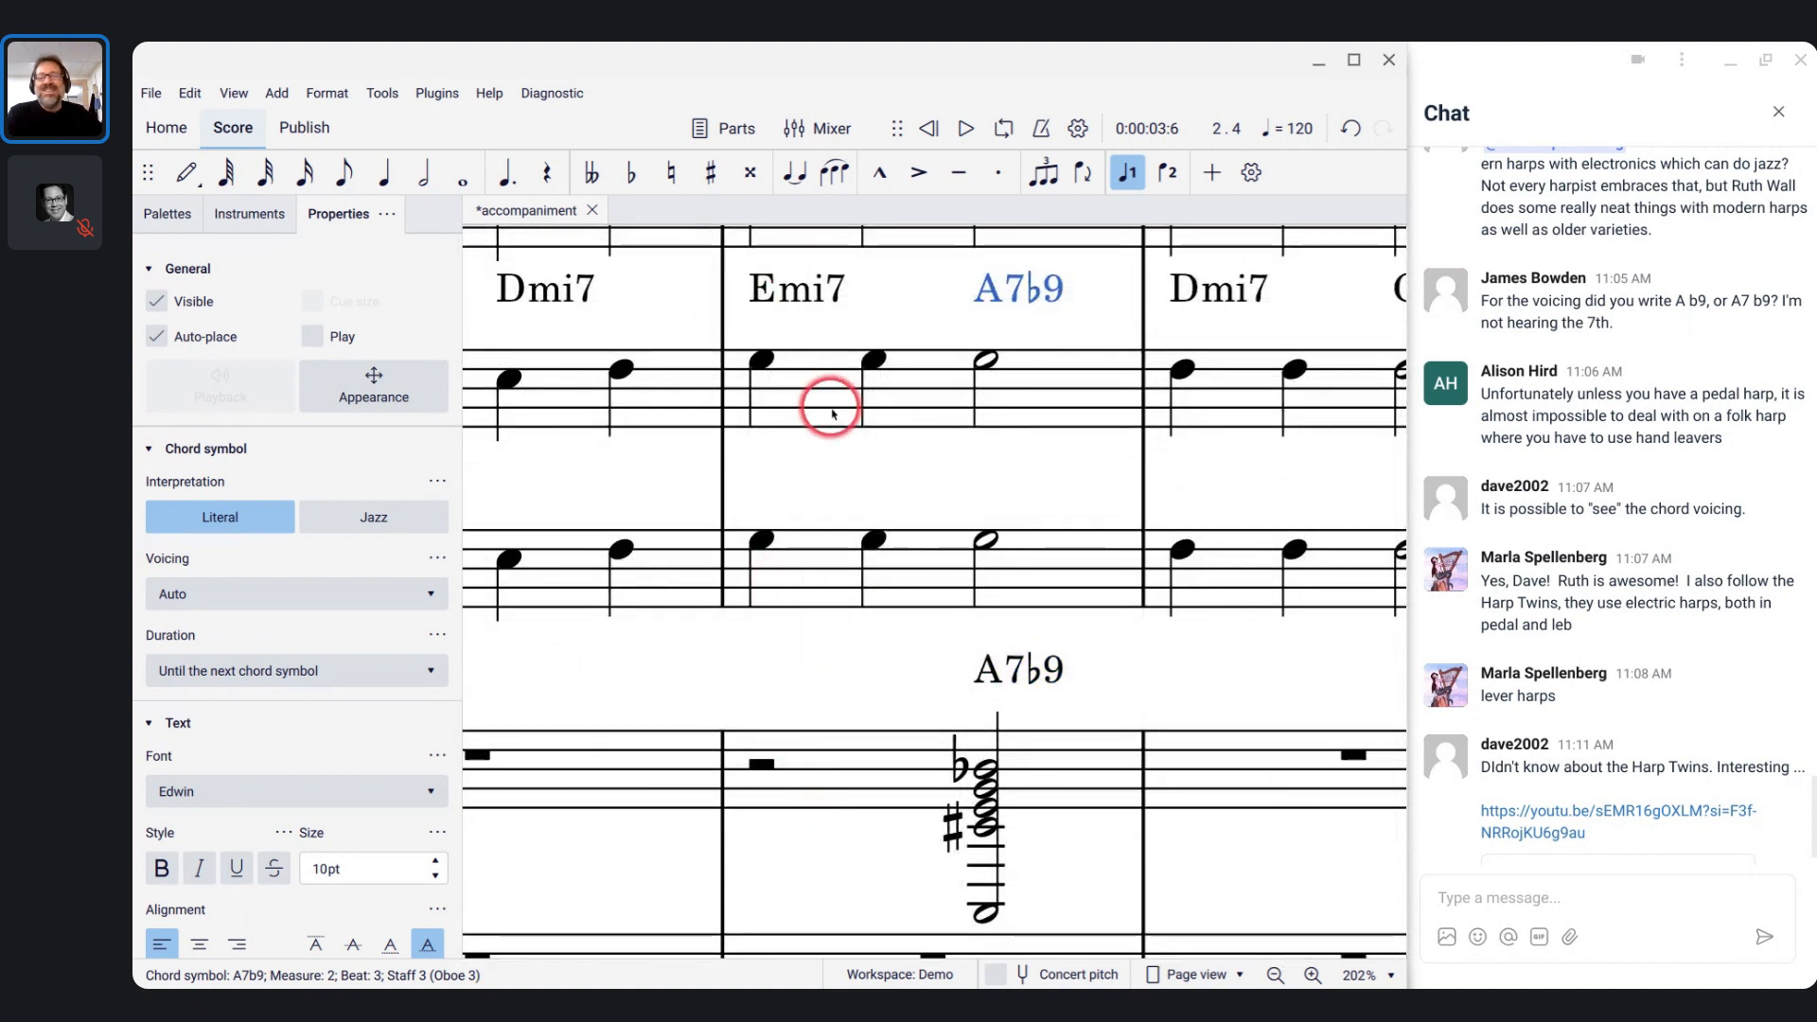
{"action": "left_click", "coordinate": [795, 385]}
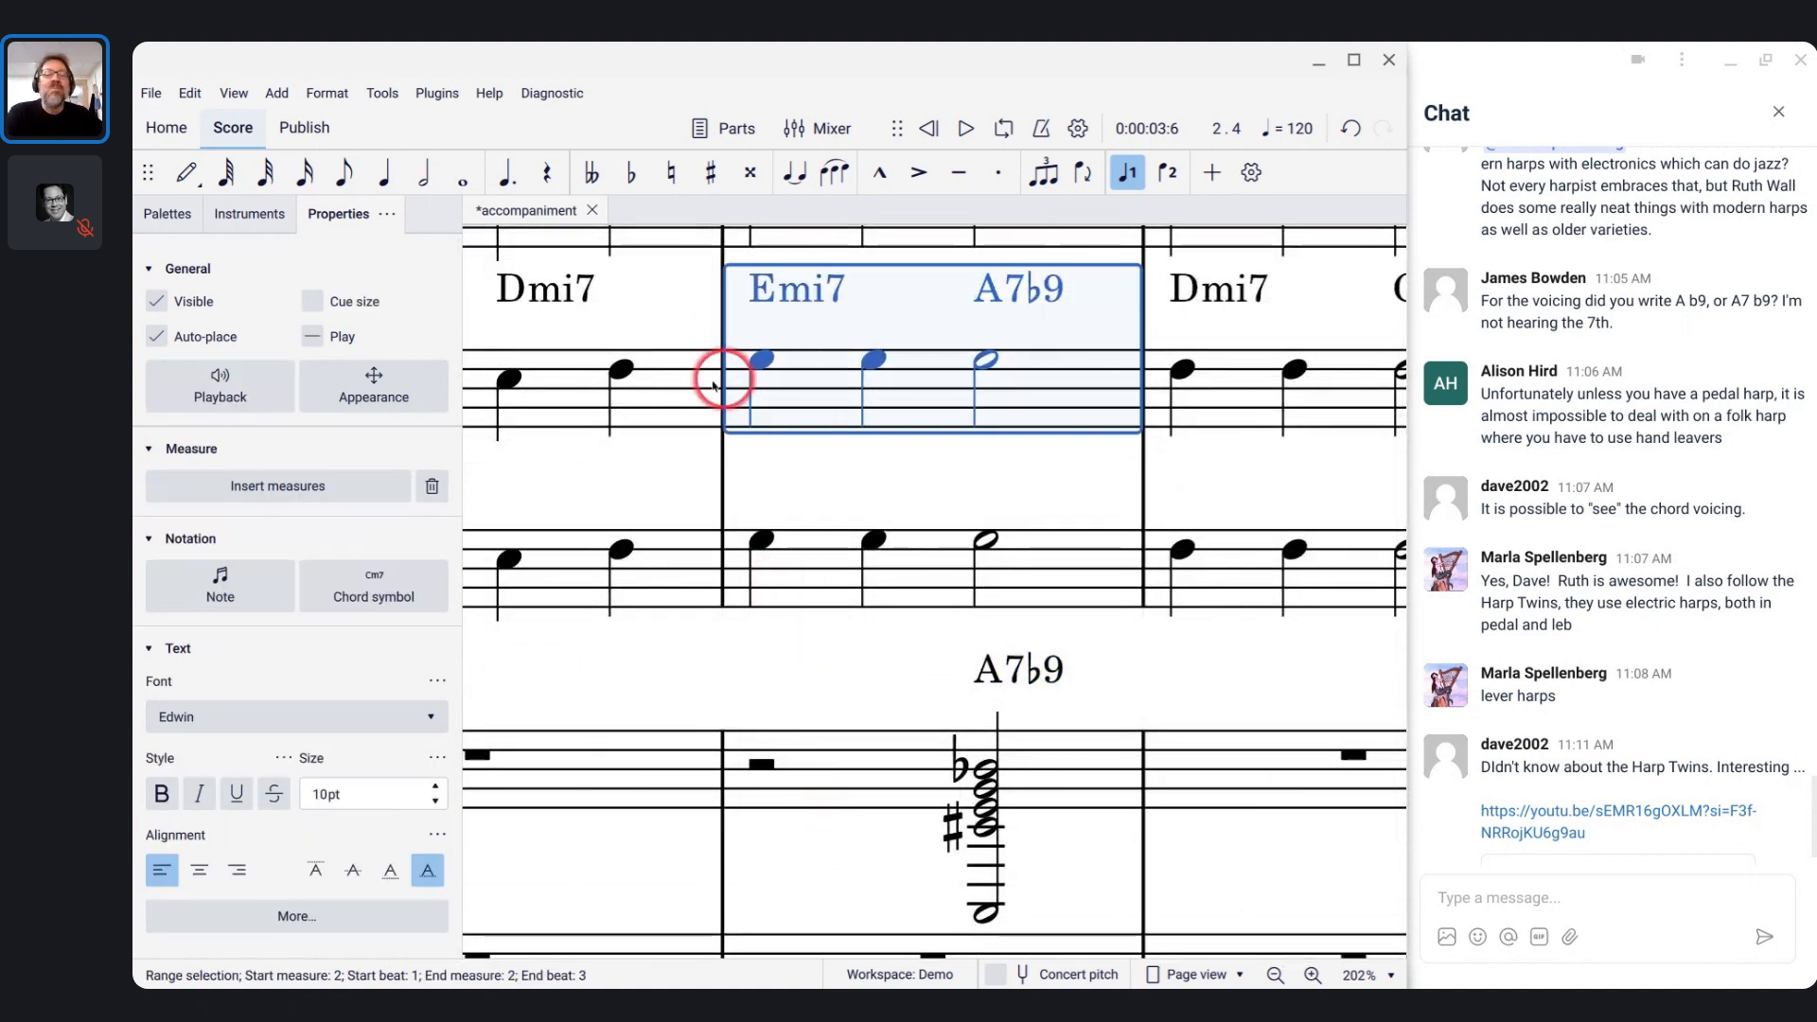
- Play the score from measure 1 of the Oboe 3 staff through the A7♭9 chord in measure 2
{"action": "left_click", "coordinate": [692, 385]}
{"action": "key", "text": "space"}
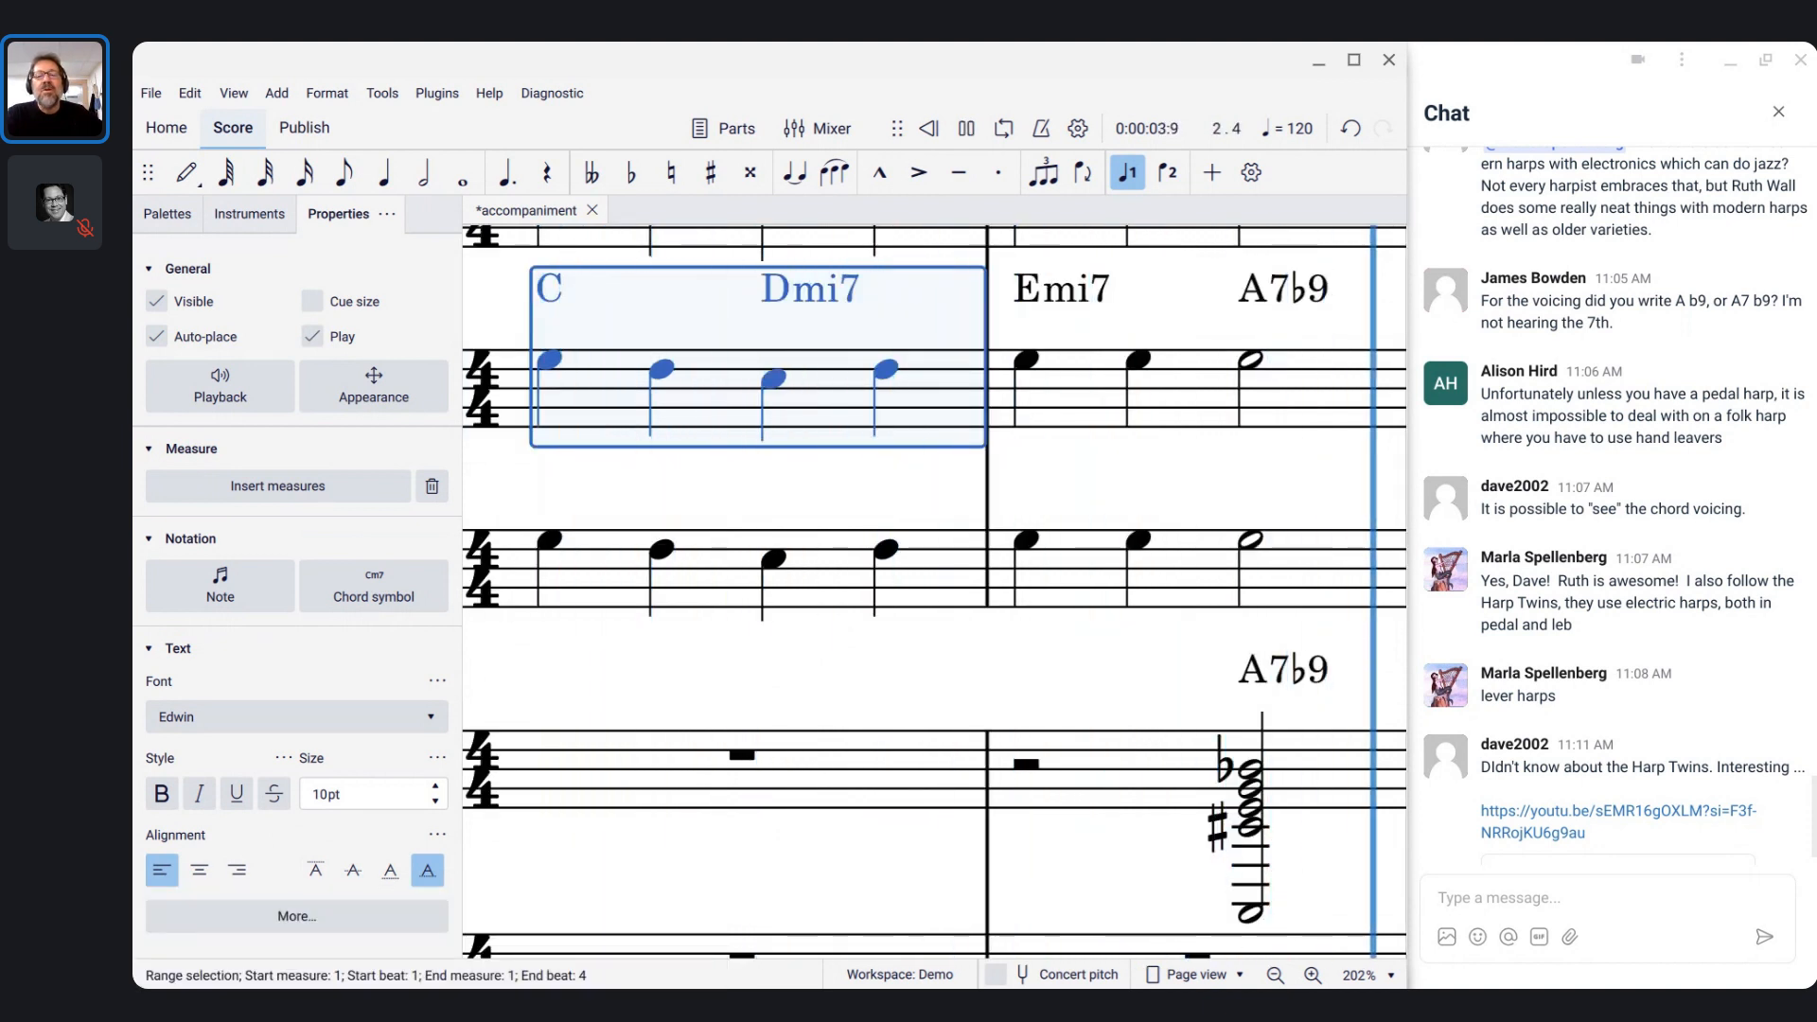
{"action": "key", "text": "space"}
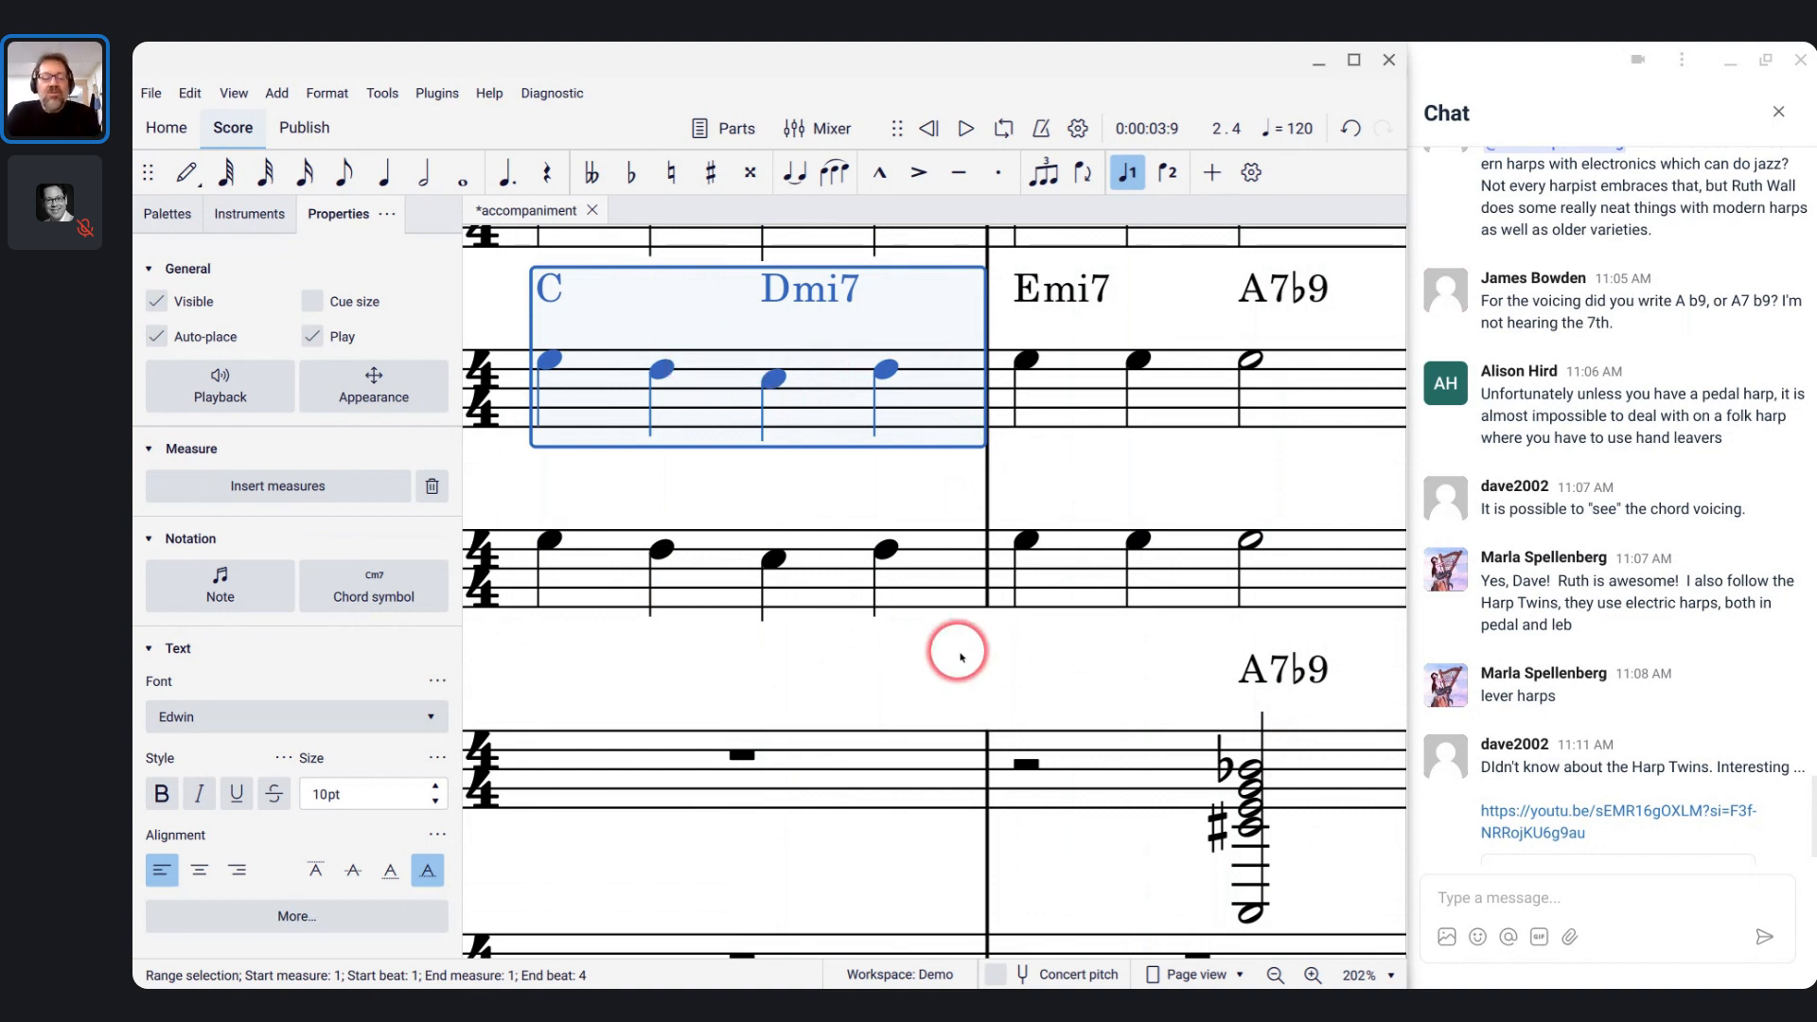
- Show the mixer, try soloing the Piano channel, and play the score from measure 1 of the Oboe 3 staff
{"action": "key", "text": "F10"}
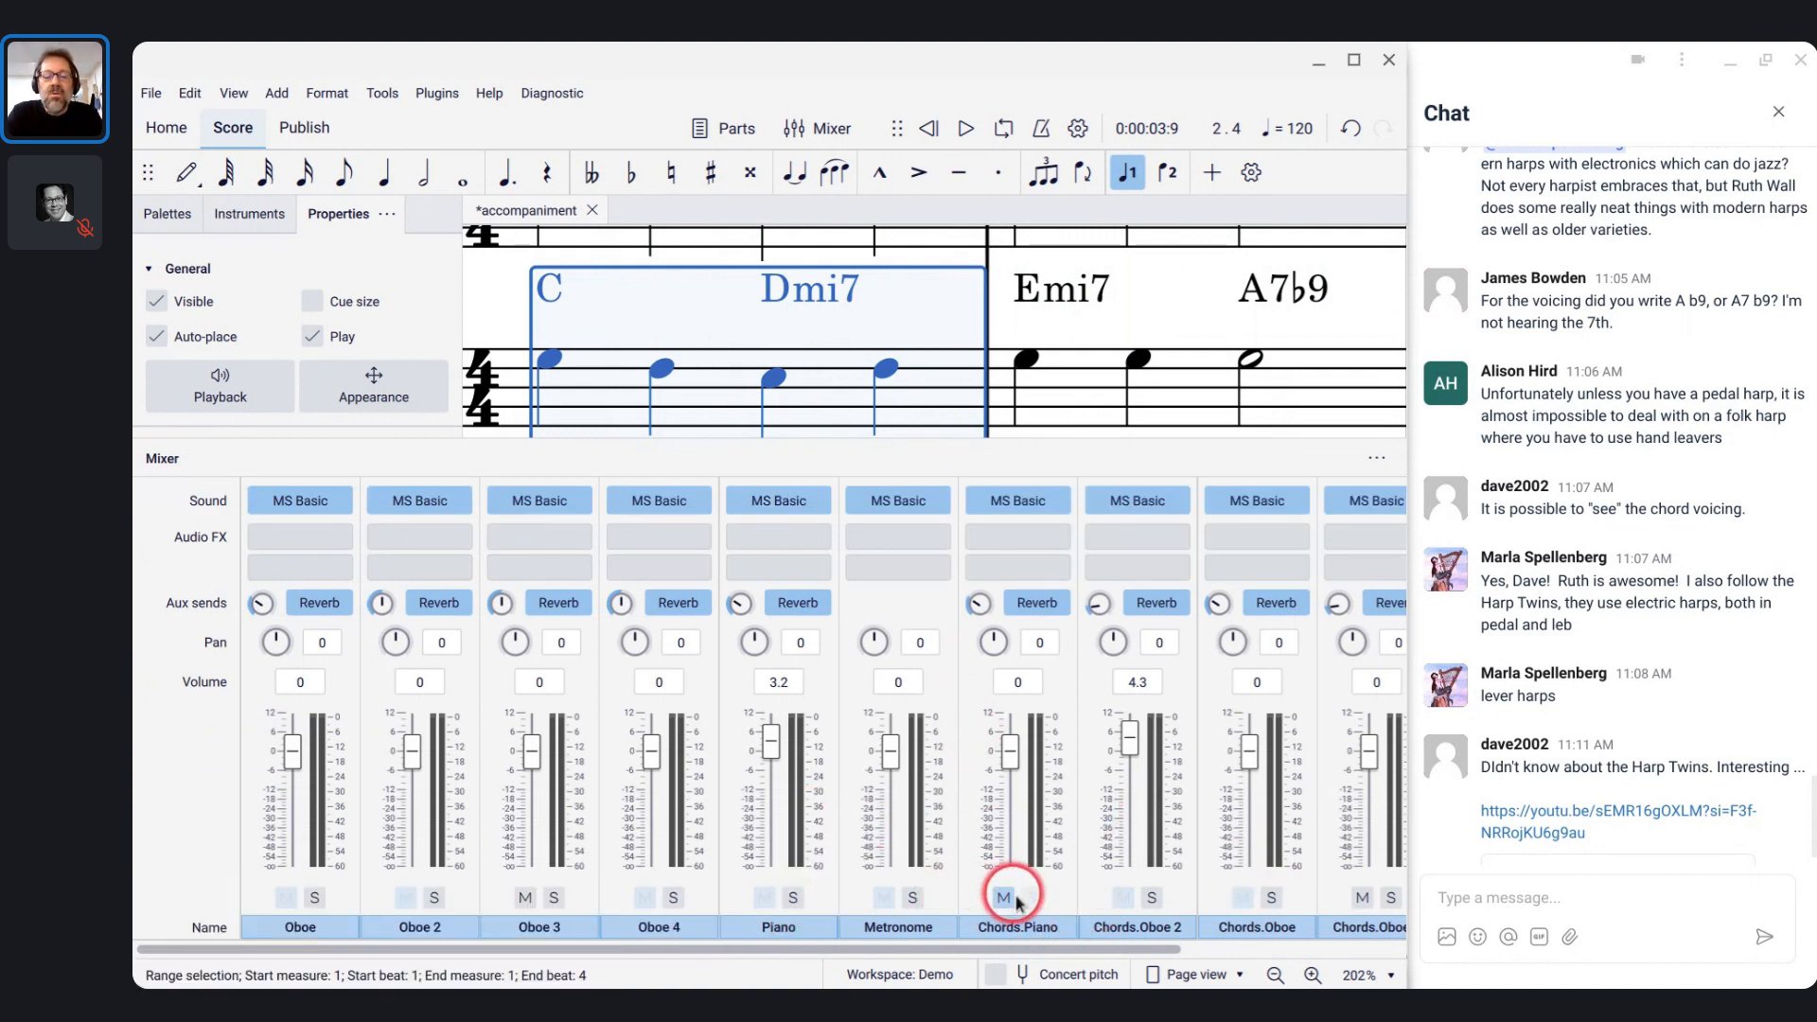
{"action": "left_click", "coordinate": [793, 898]}
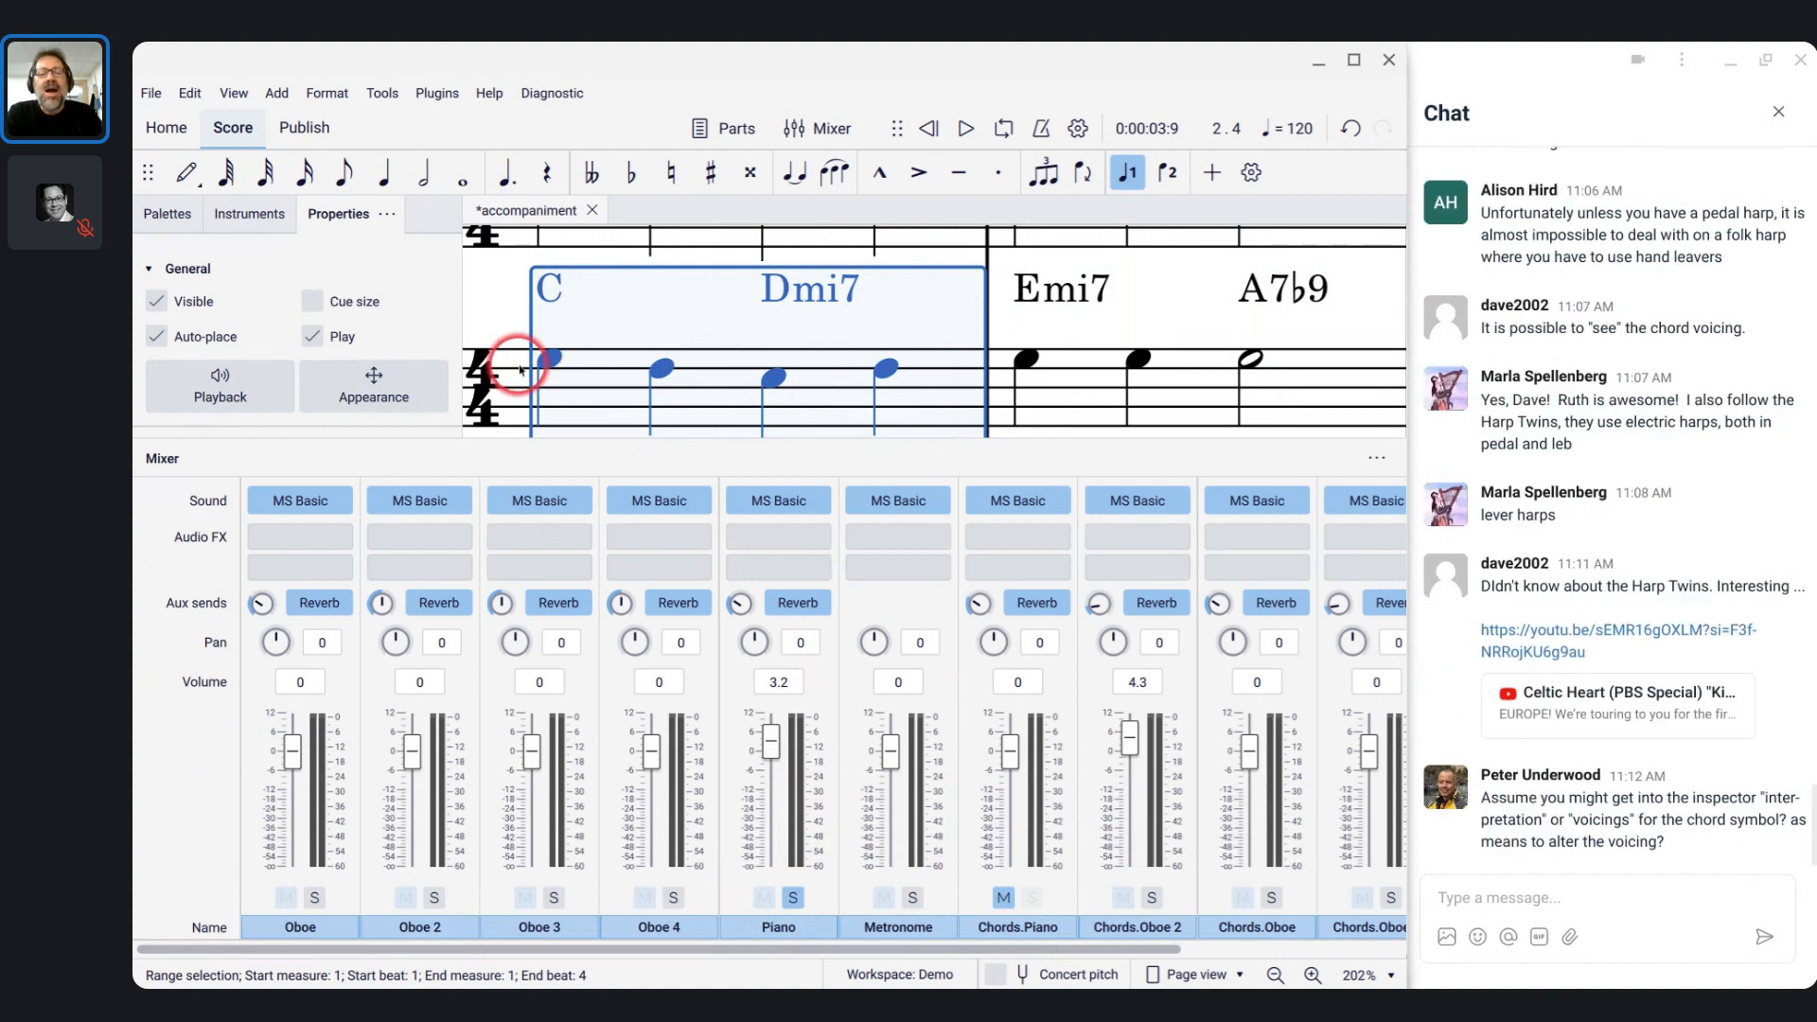
{"action": "scroll", "coordinate": [520, 369], "scroll_direction": "down", "scroll_amount": 1}
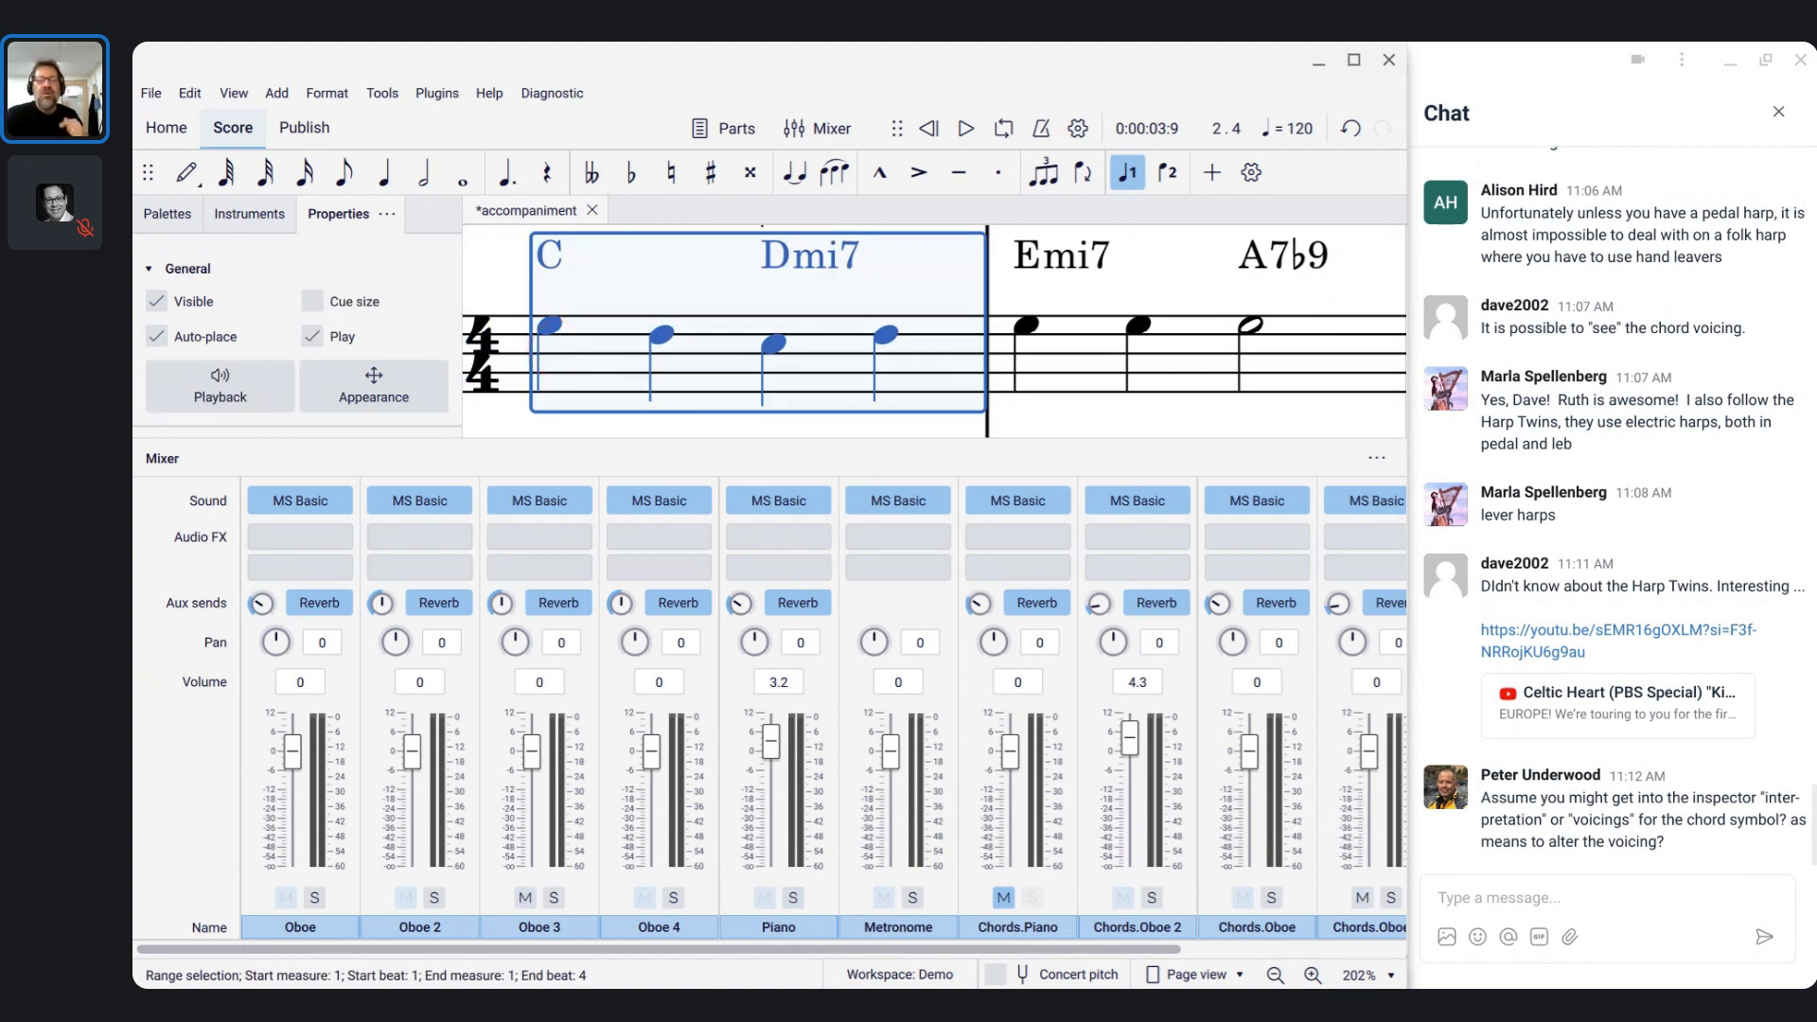
{"action": "left_click", "coordinate": [593, 354]}
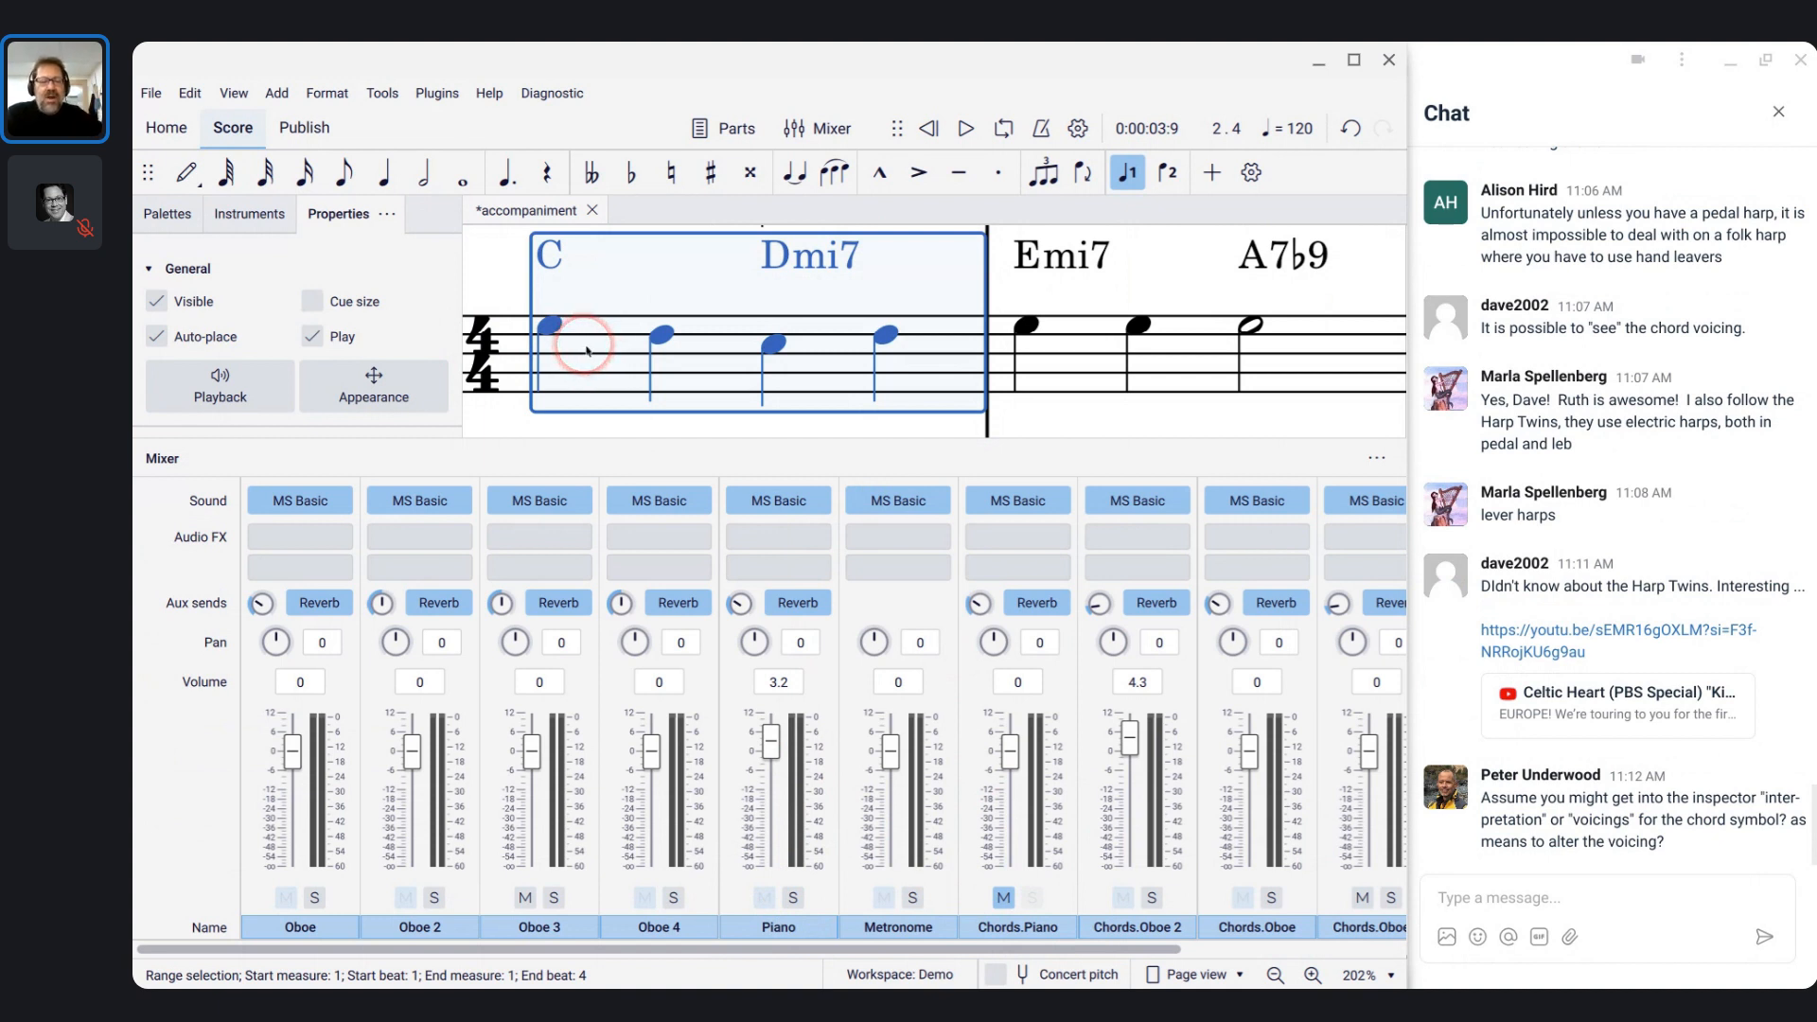
{"action": "key", "text": "space"}
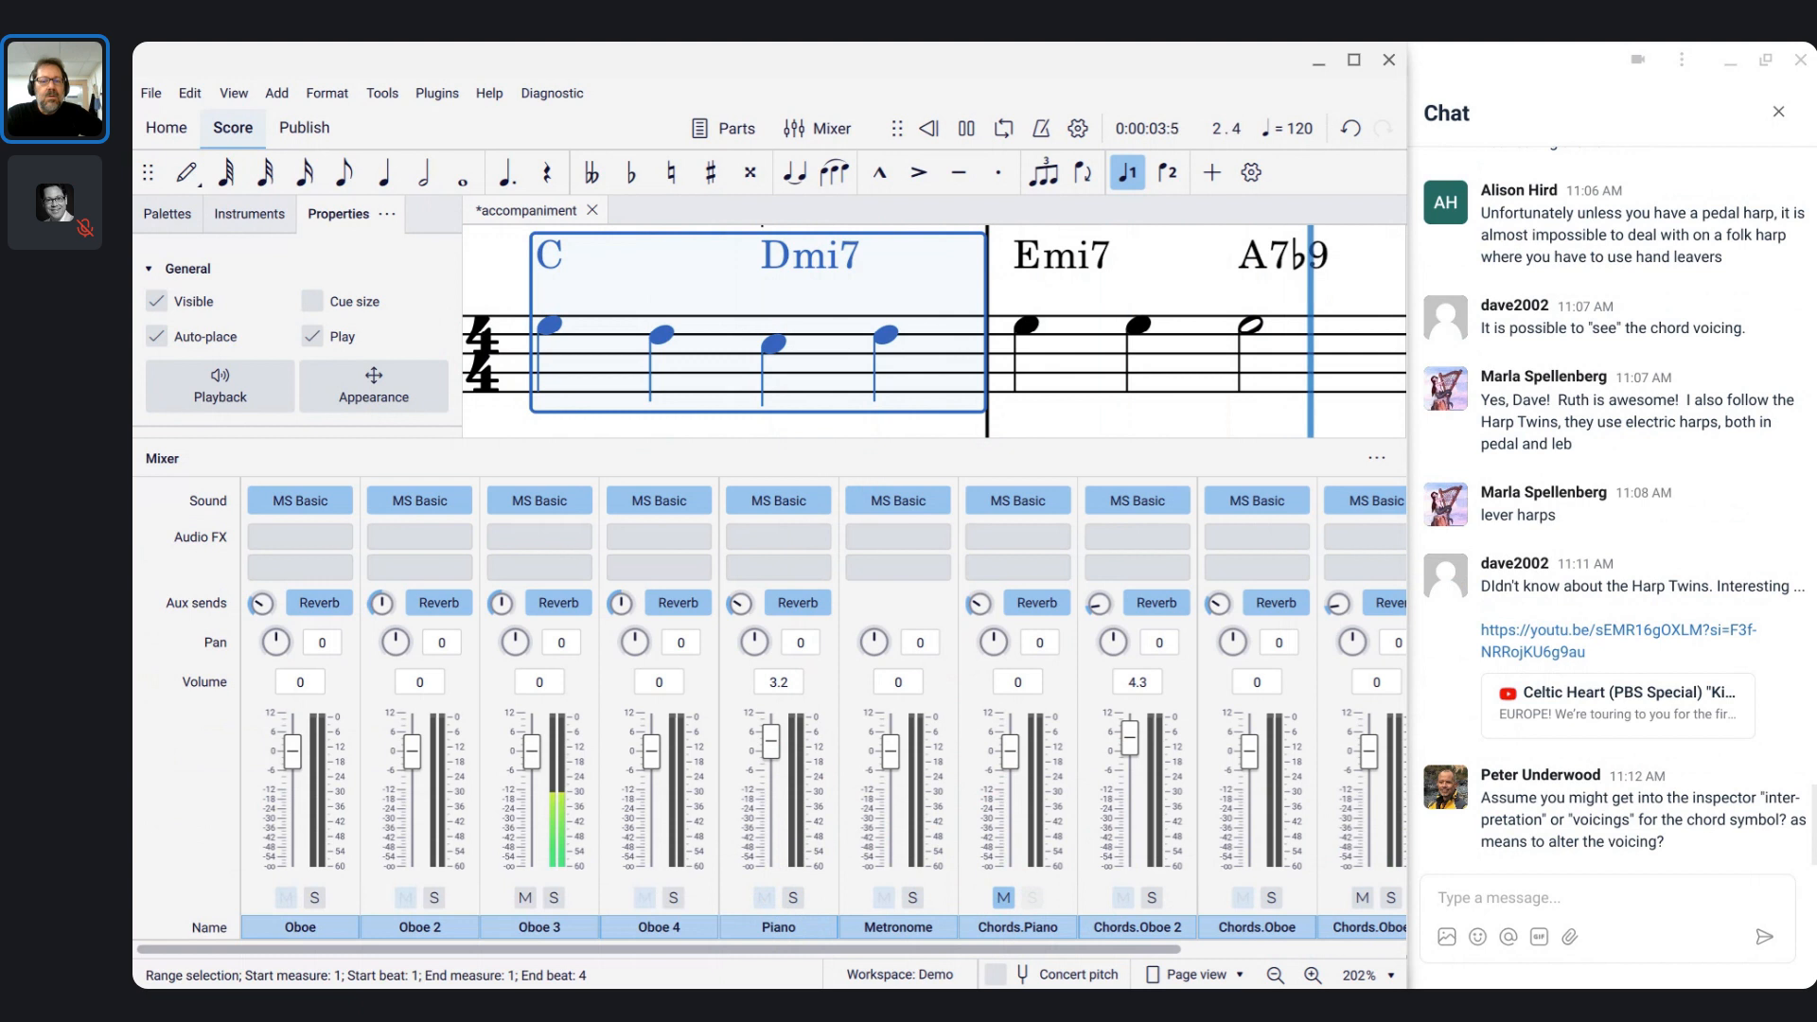
{"action": "key", "text": "space"}
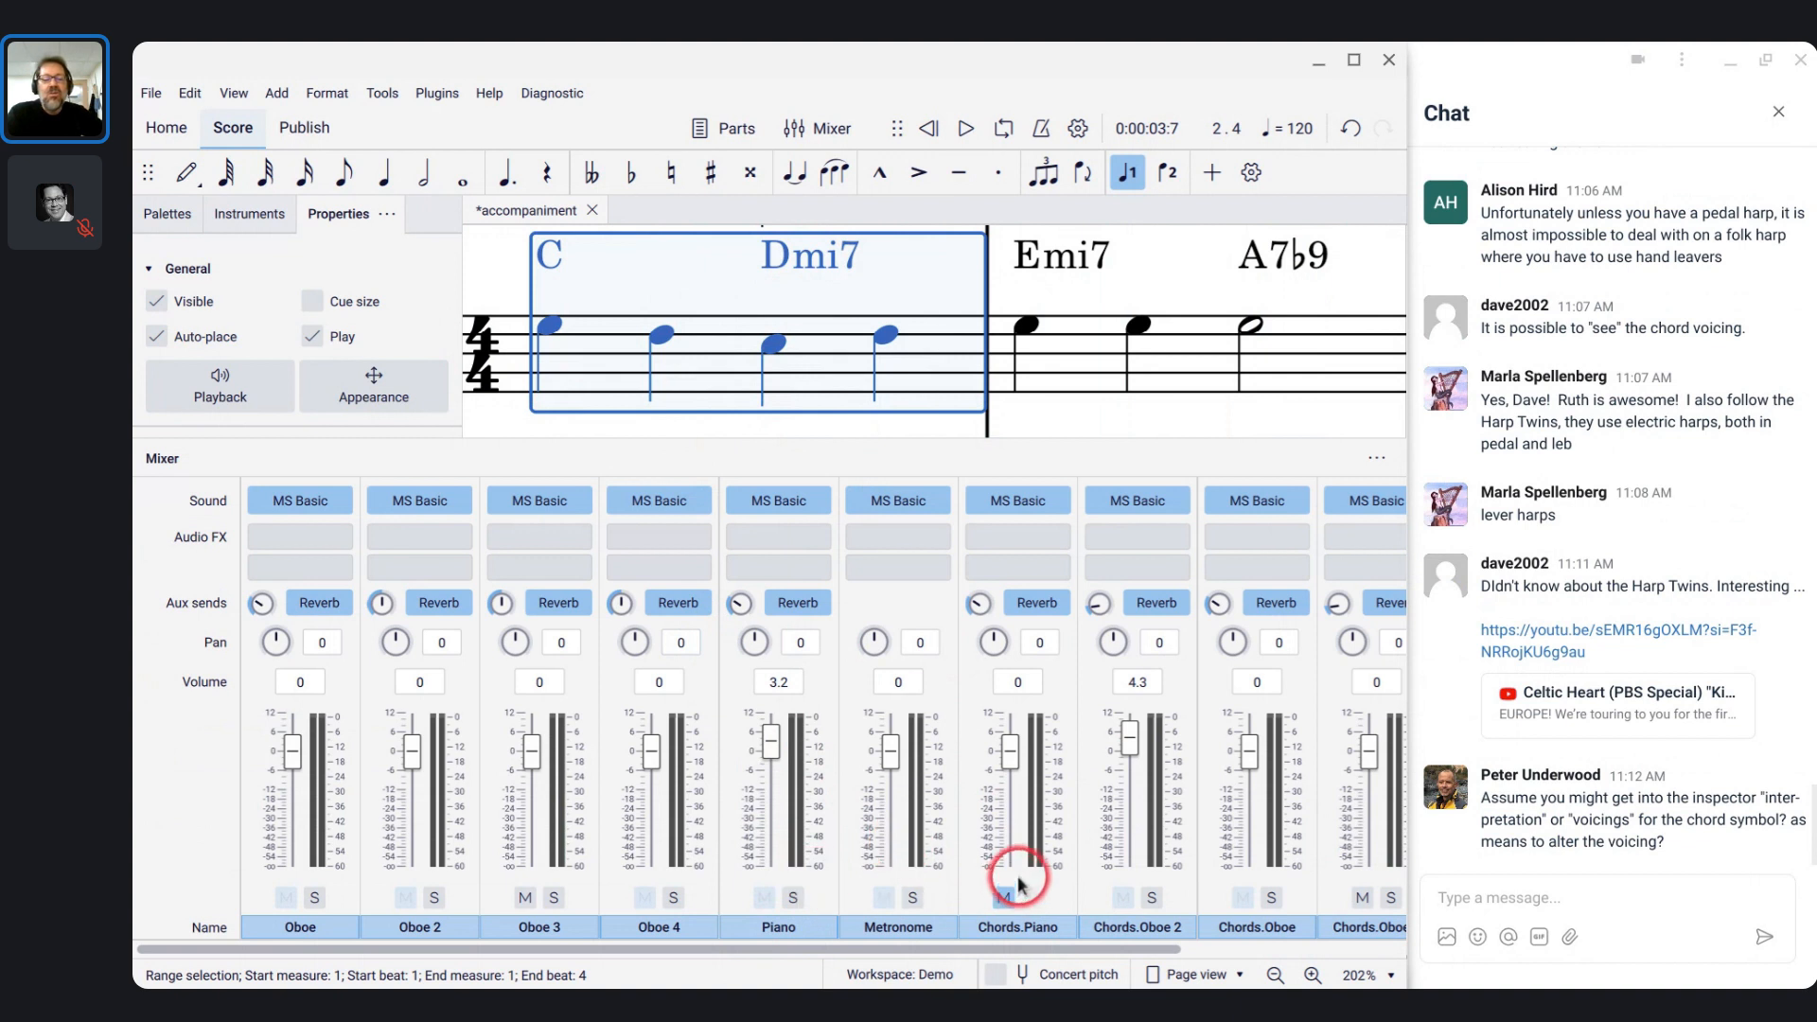
- Try the Piano channel's solo again and replay measures 1 and 2 from the Oboe 3 staff
{"action": "left_click", "coordinate": [793, 897]}
{"action": "left_click", "coordinate": [495, 244]}
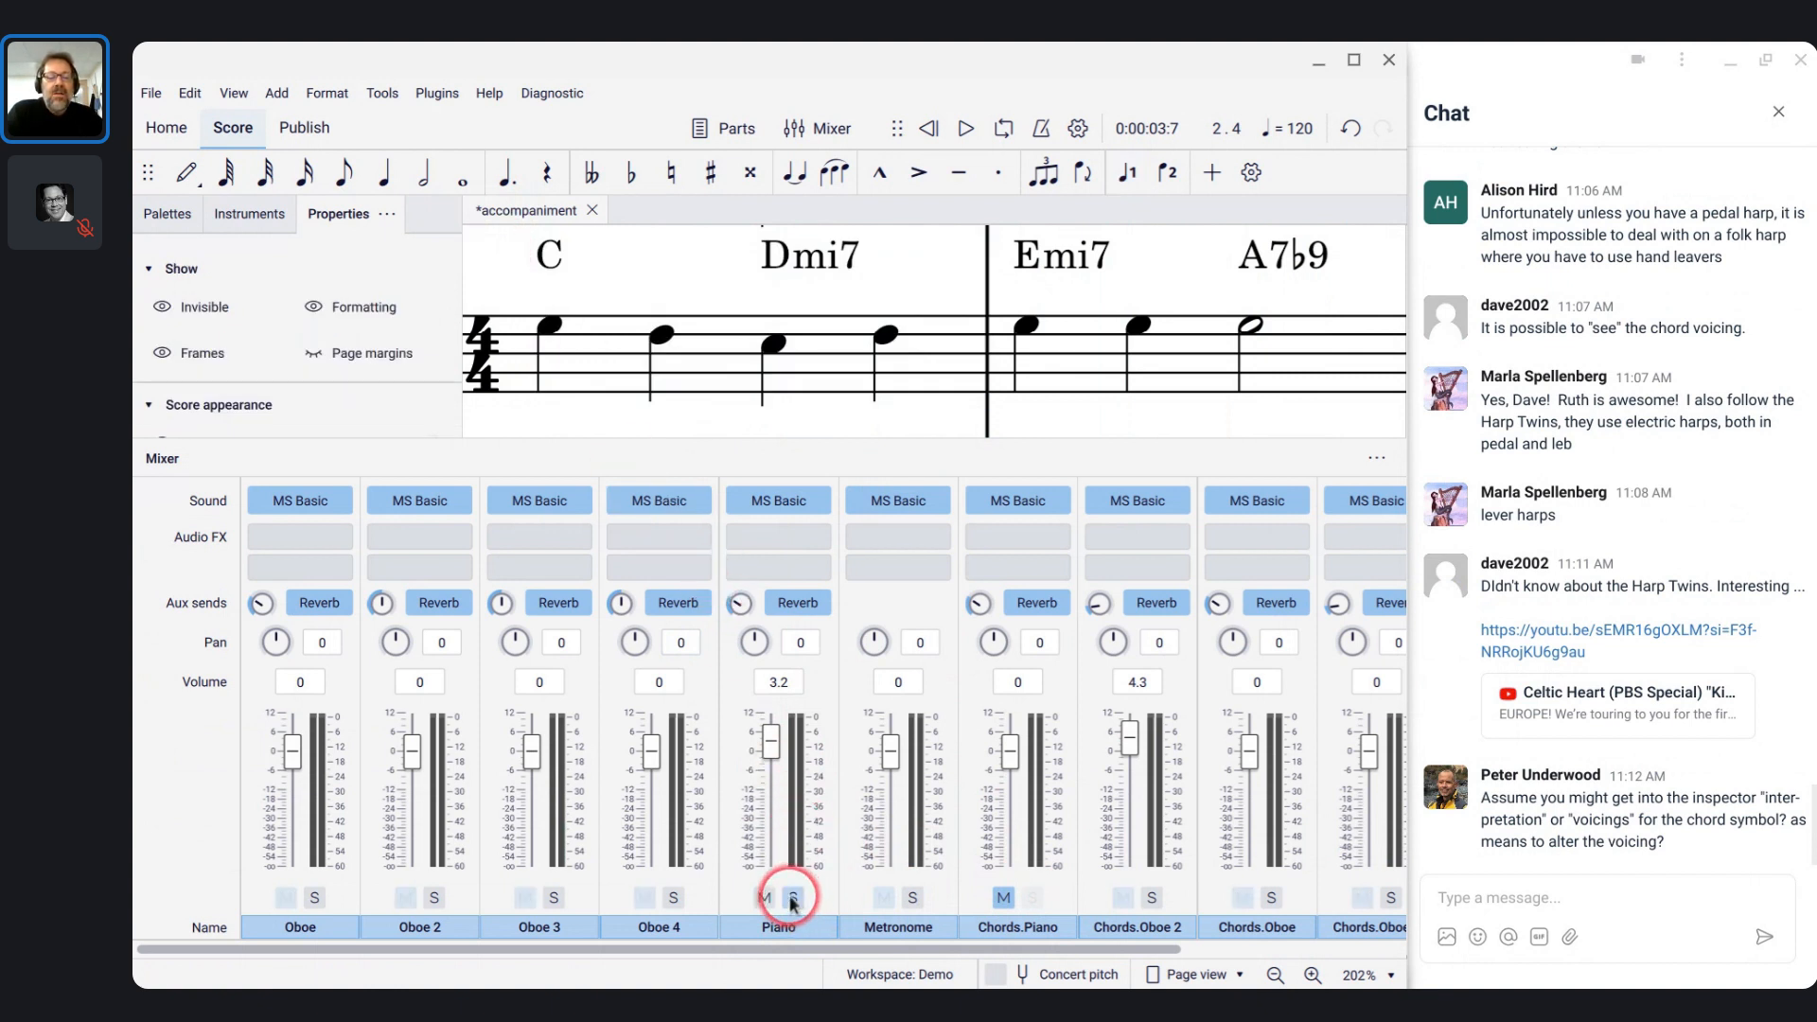
{"action": "left_click", "coordinate": [591, 359]}
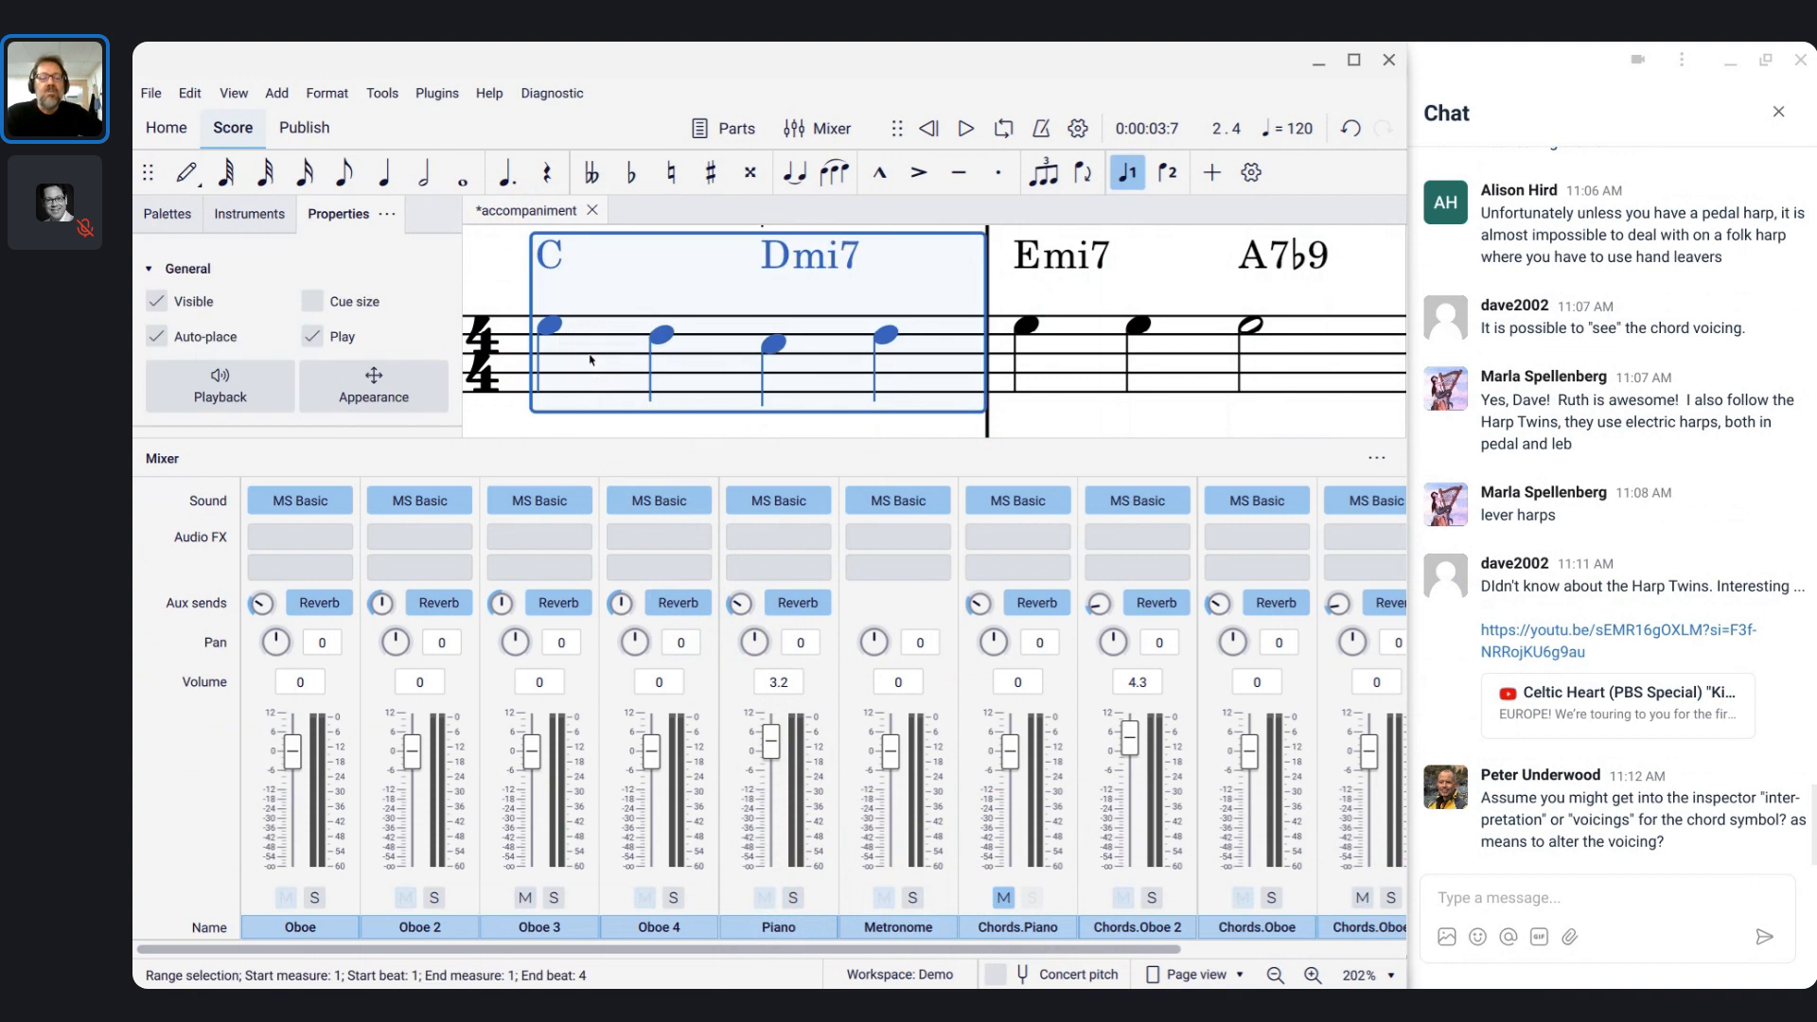
{"action": "key", "text": "space"}
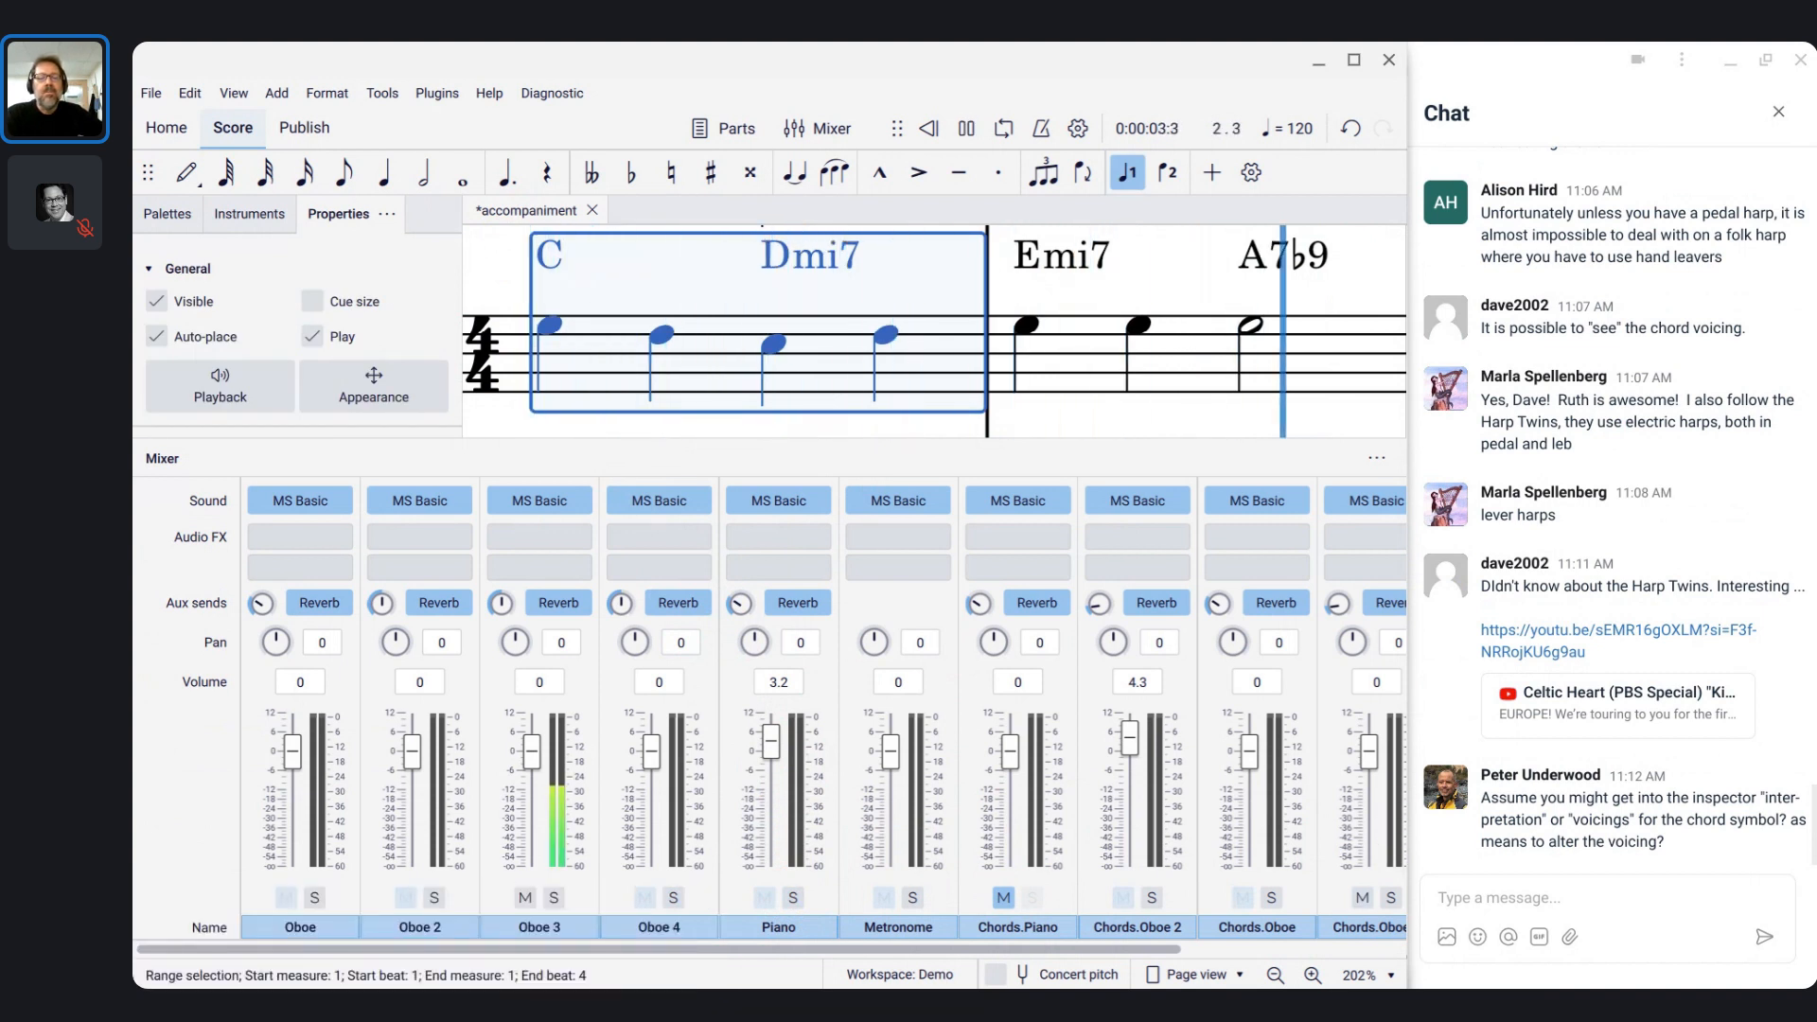
{"action": "key", "text": "space"}
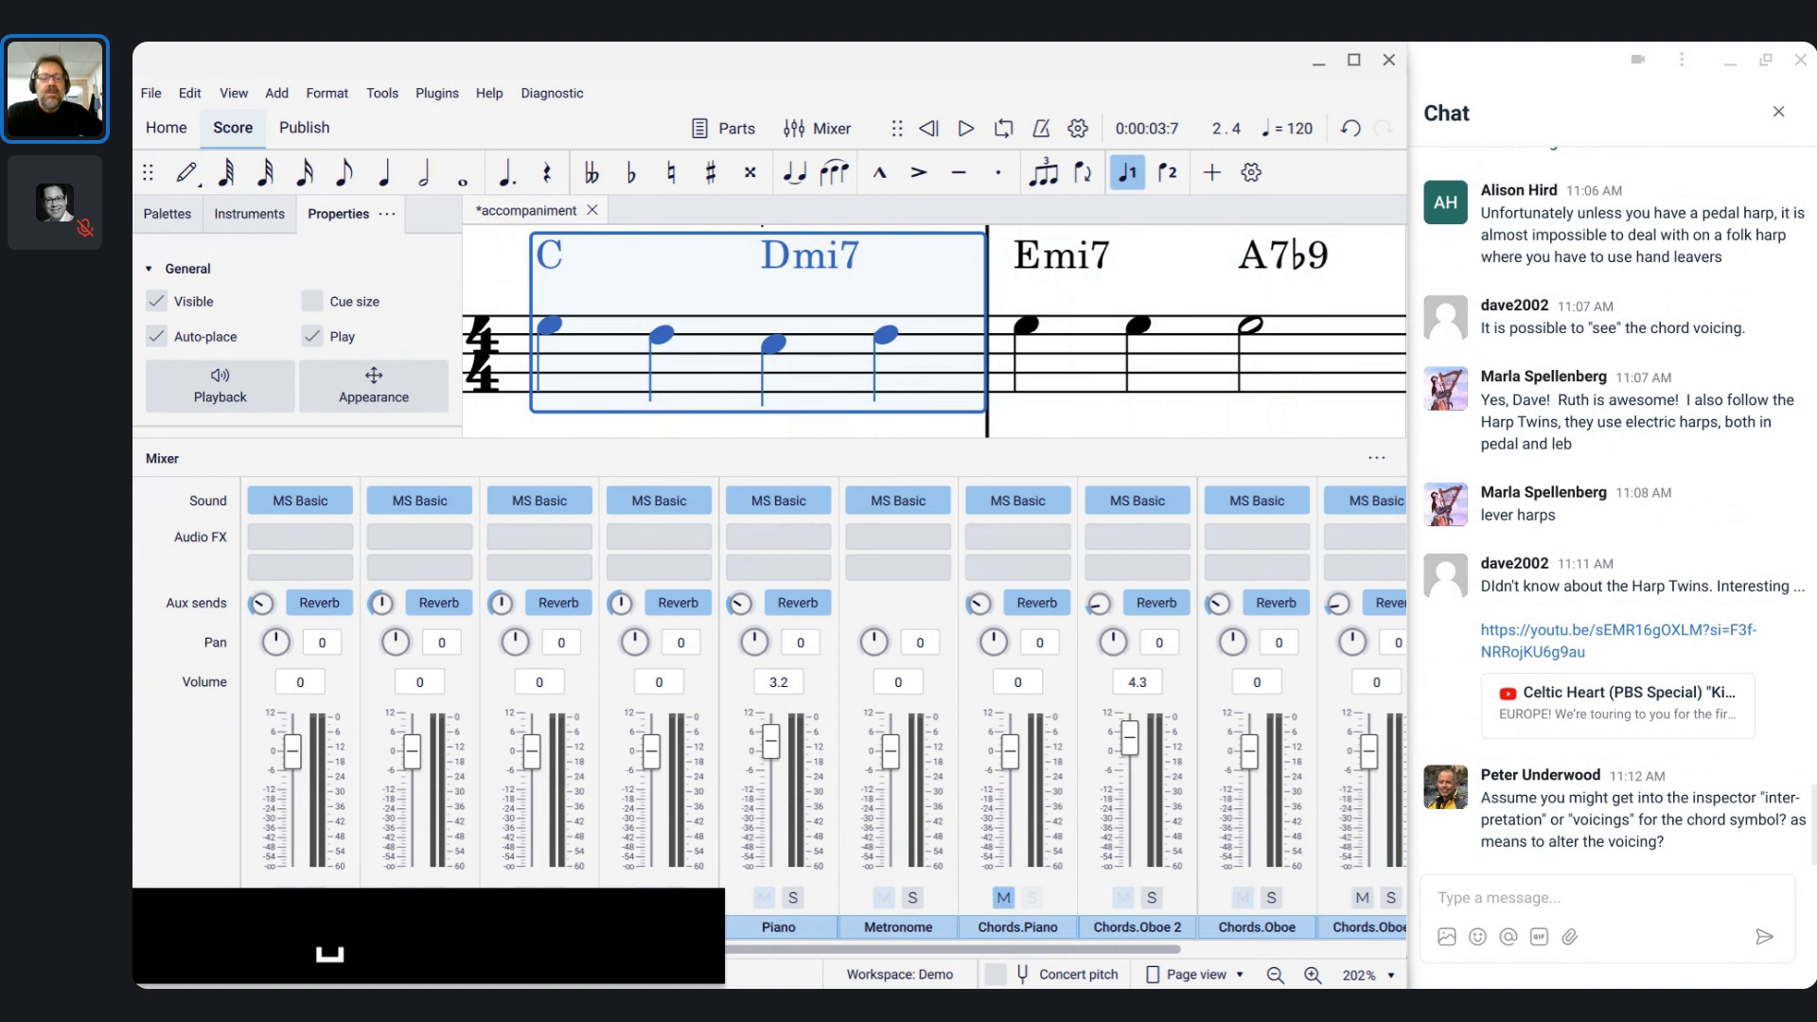
- Solo the Oboe 2 and Piano channels together and play the score from the Oboe 3 staff's 4/4 time signature
{"action": "left_click", "coordinate": [492, 289]}
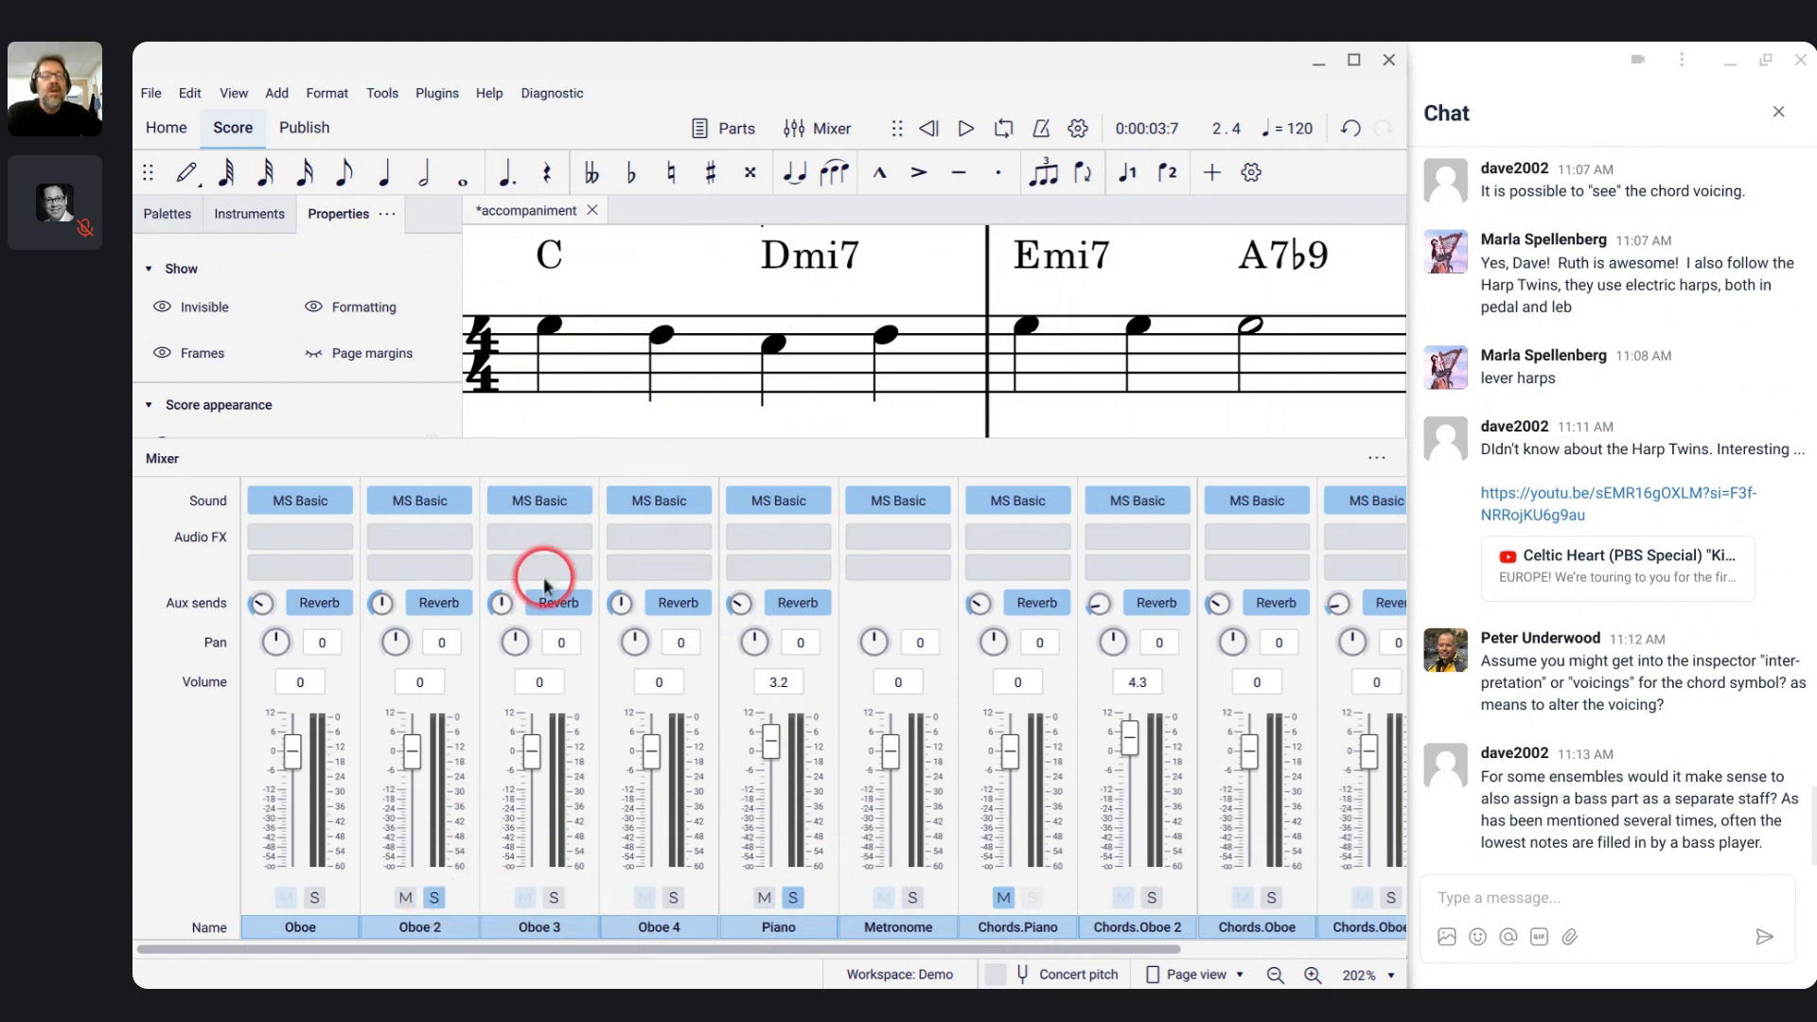
{"action": "left_click", "coordinate": [482, 359]}
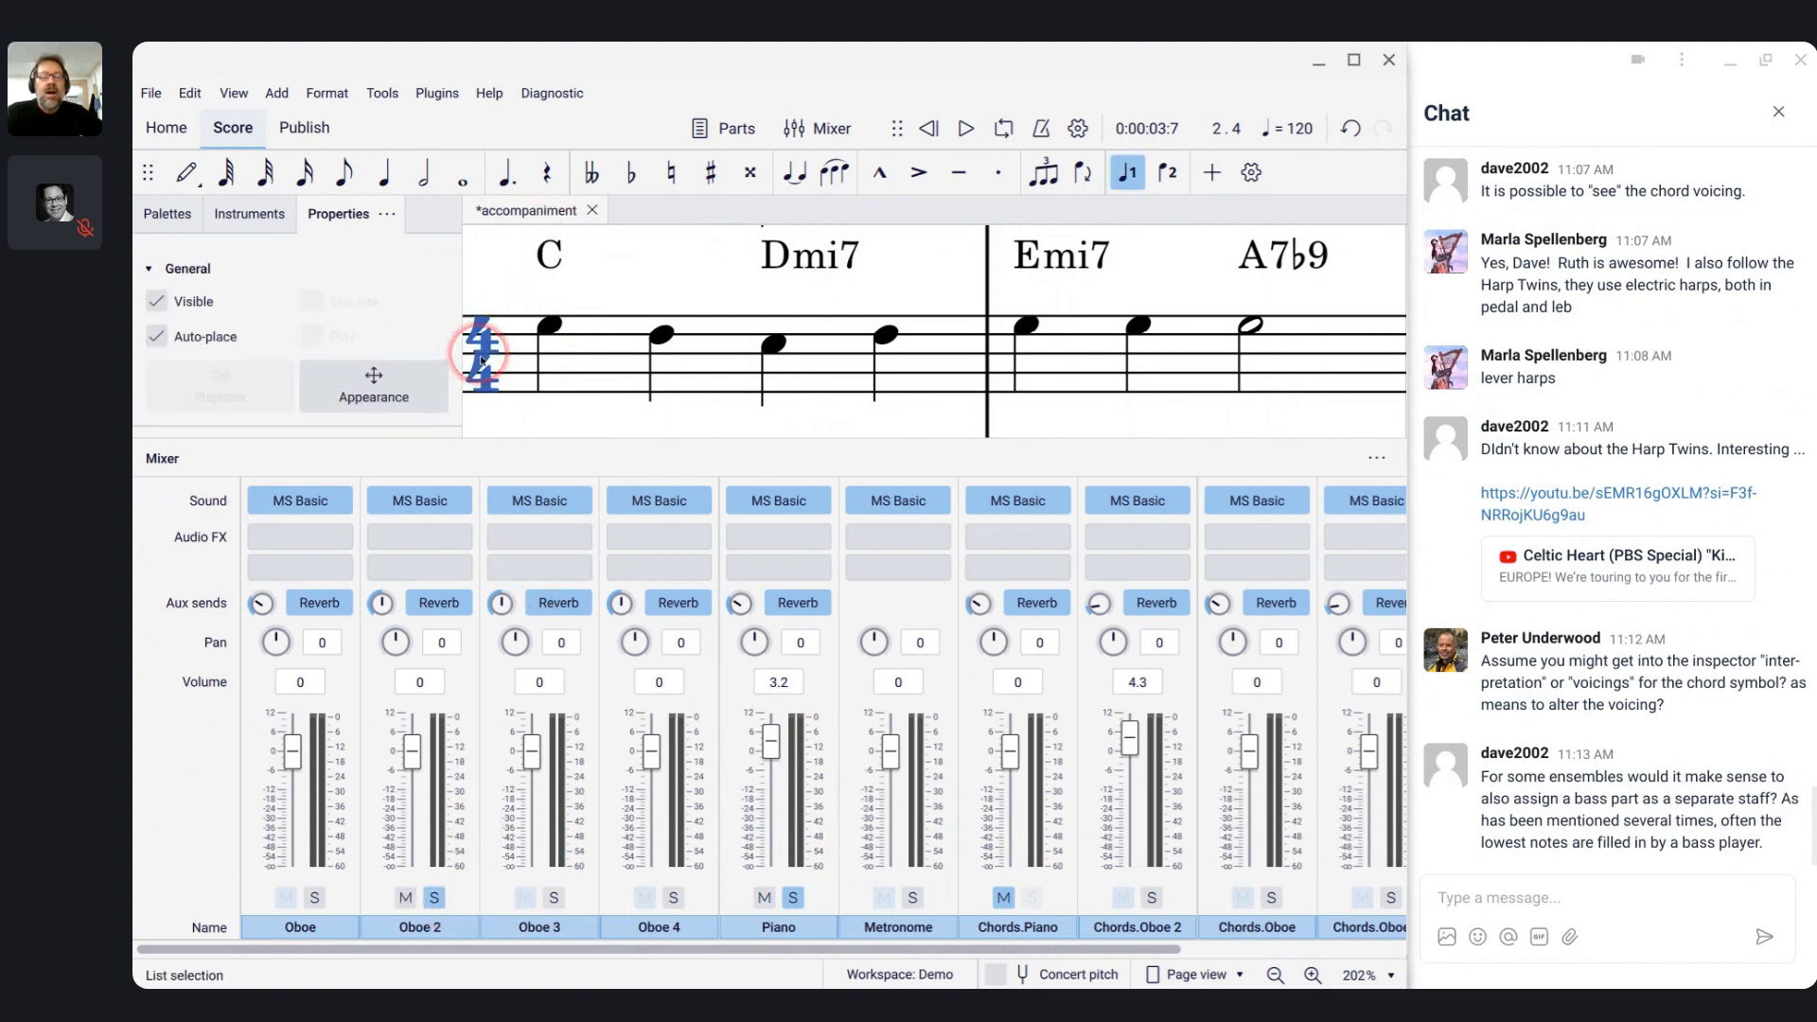
{"action": "scroll", "coordinate": [482, 360], "scroll_direction": "left", "scroll_amount": 3}
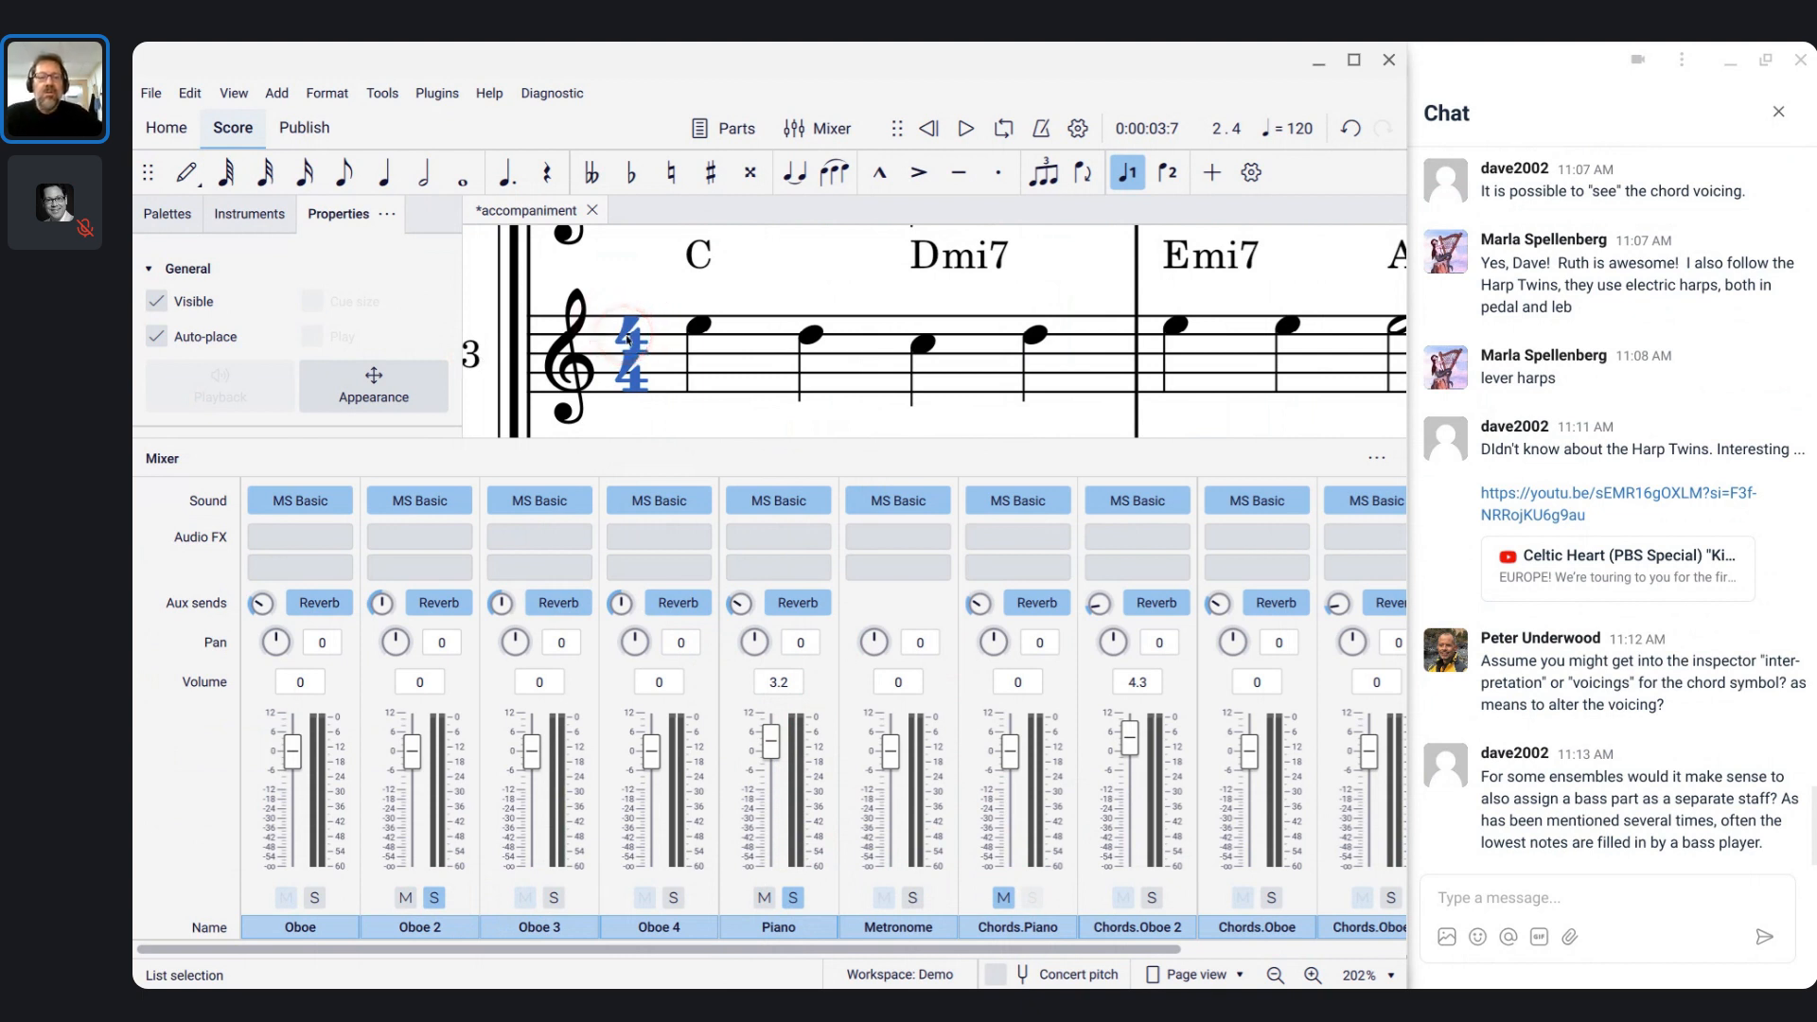
{"action": "key", "text": "space"}
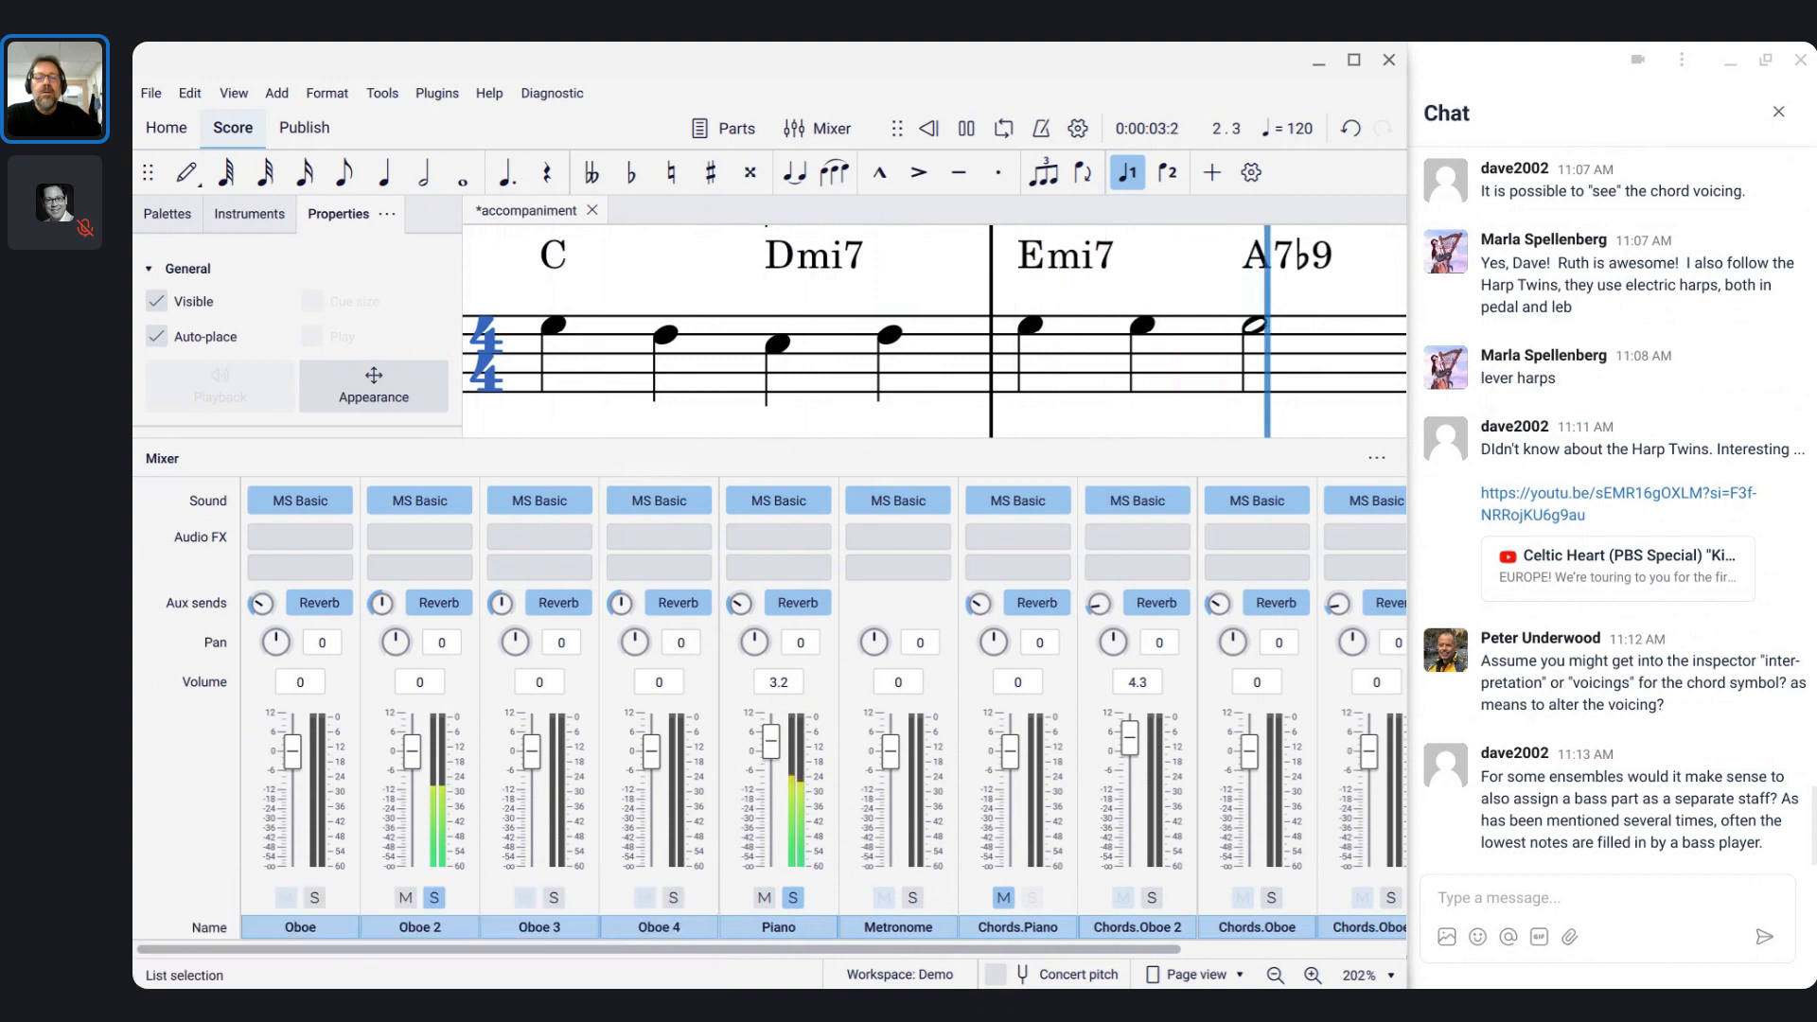
{"action": "key", "text": "space"}
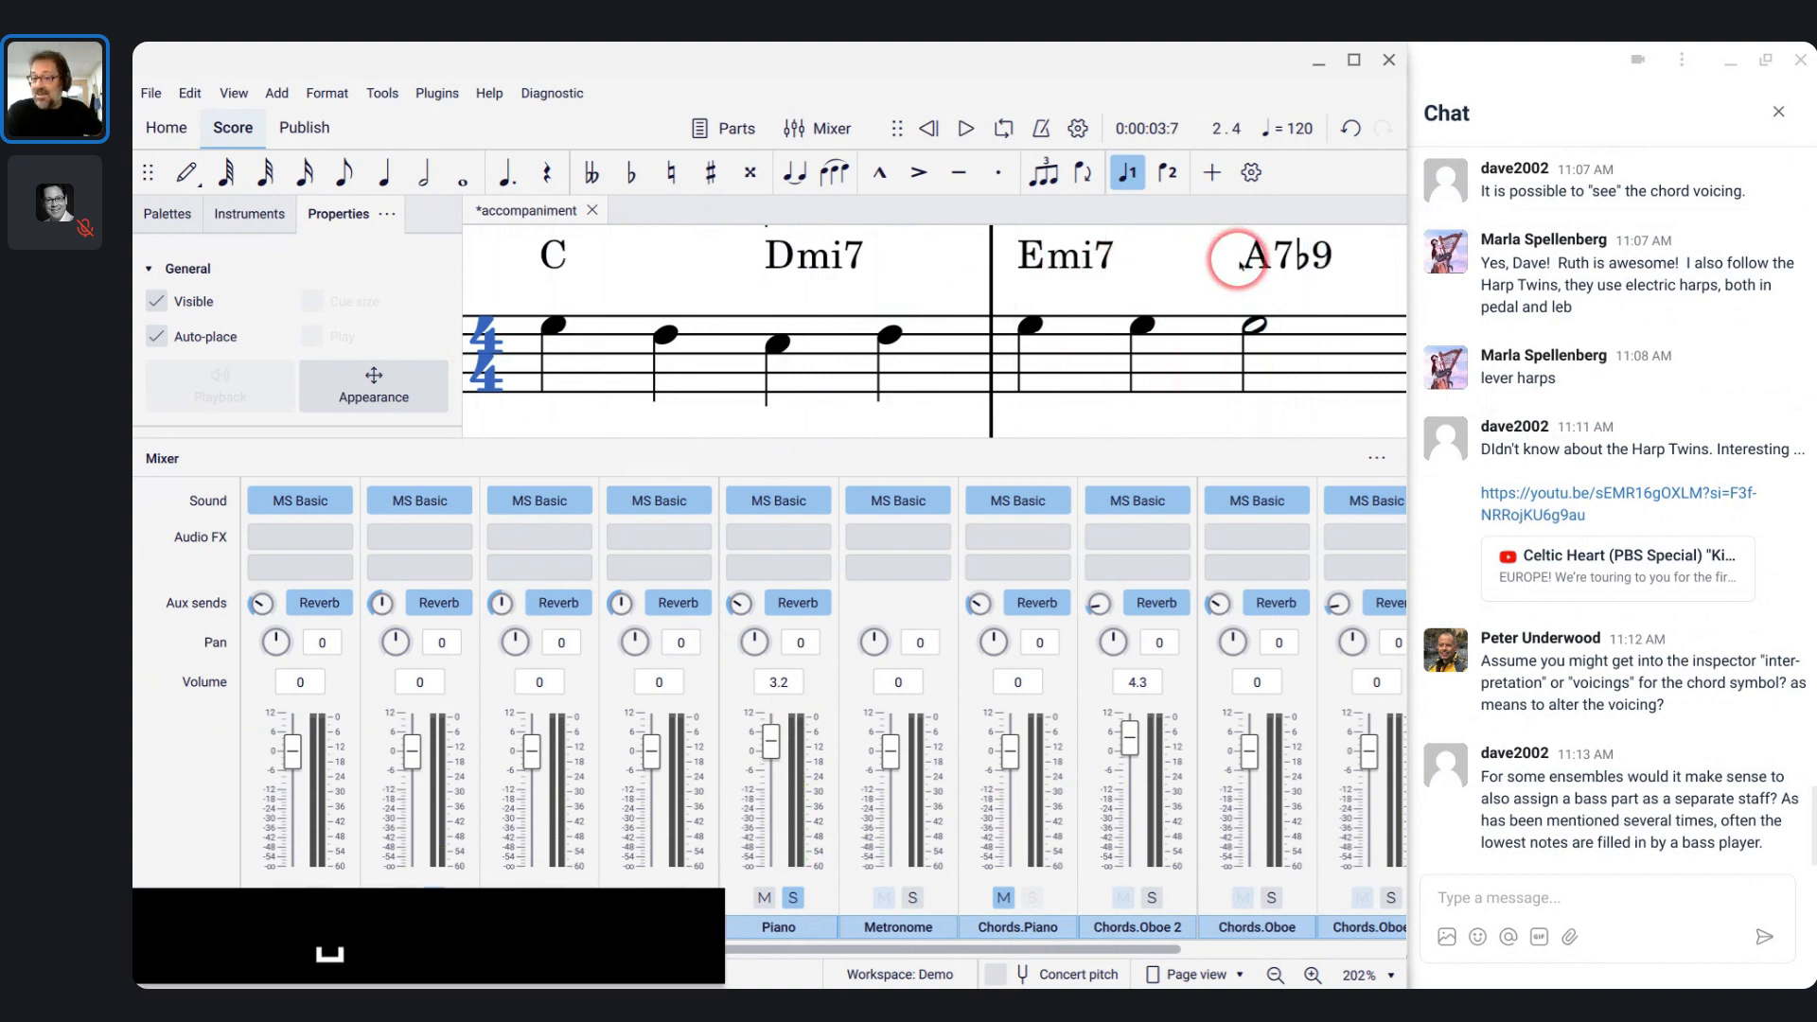
- Solo the Chords.Oboe 2 channel as well and play the score from the Oboe 3 staff's treble clef into measure 3
{"action": "scroll", "coordinate": [1241, 266], "scroll_direction": "right", "scroll_amount": 2}
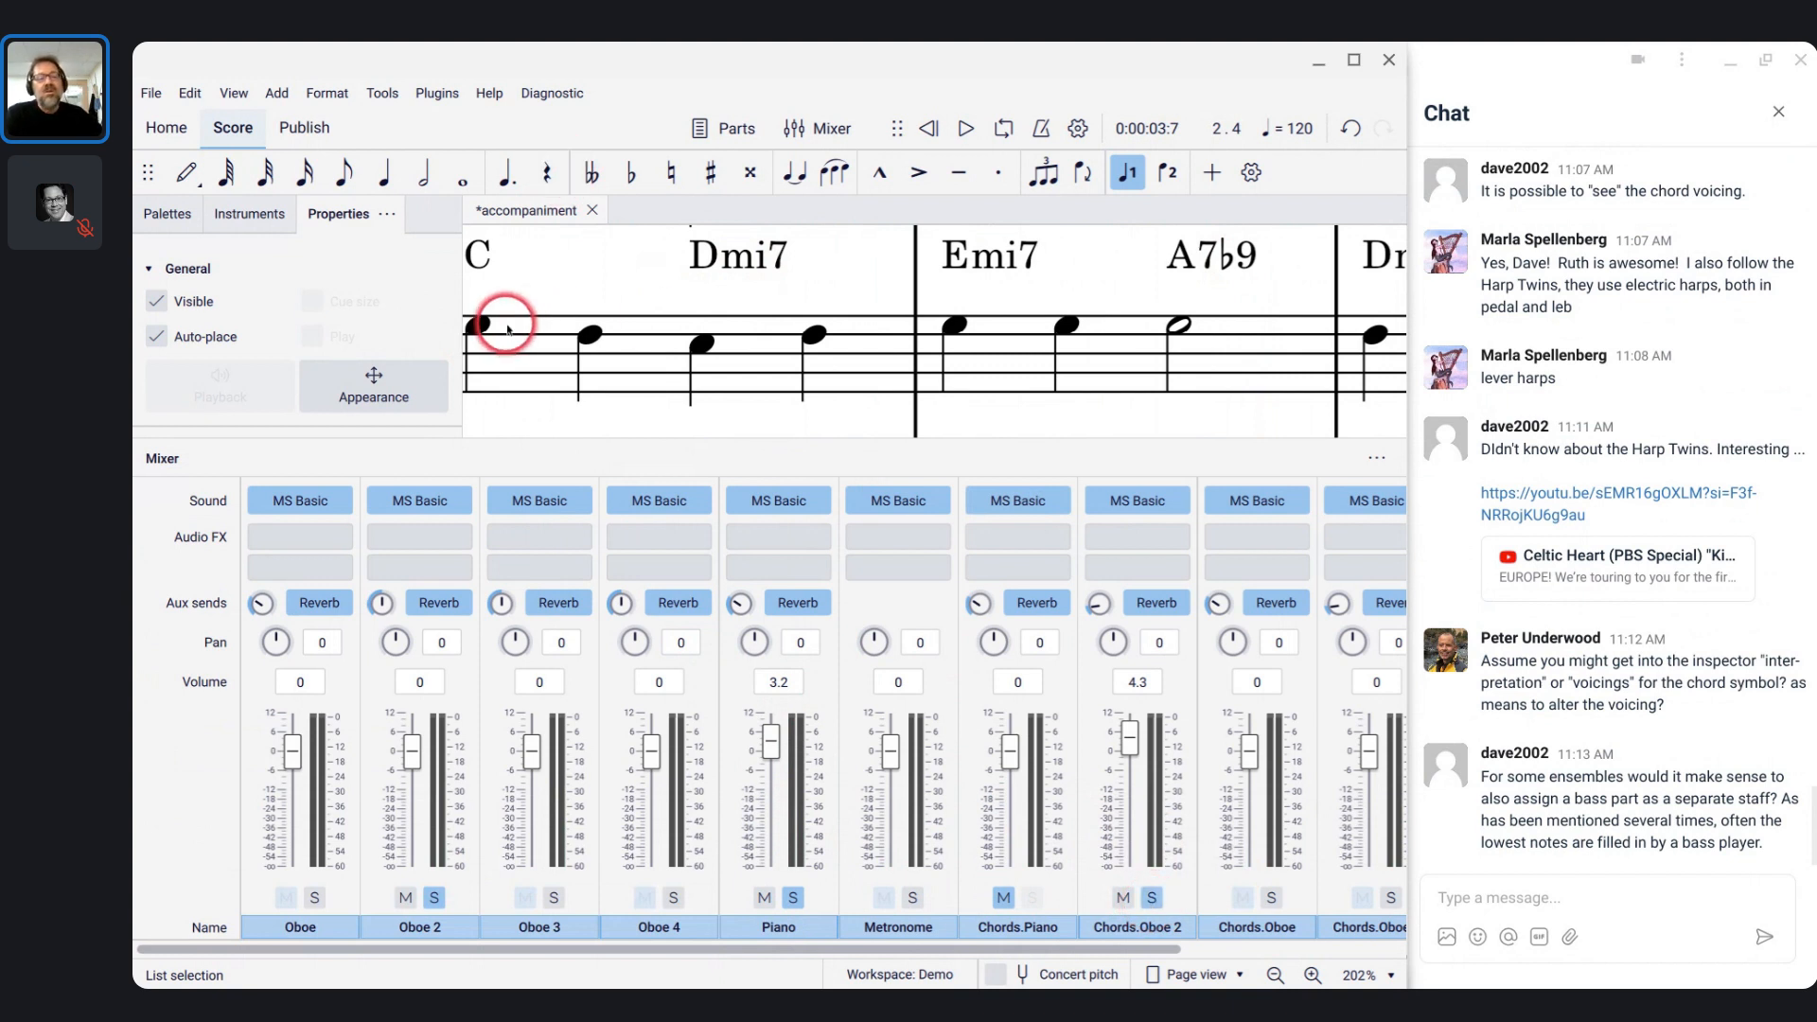
{"action": "scroll", "coordinate": [552, 342], "scroll_direction": "left", "scroll_amount": 3}
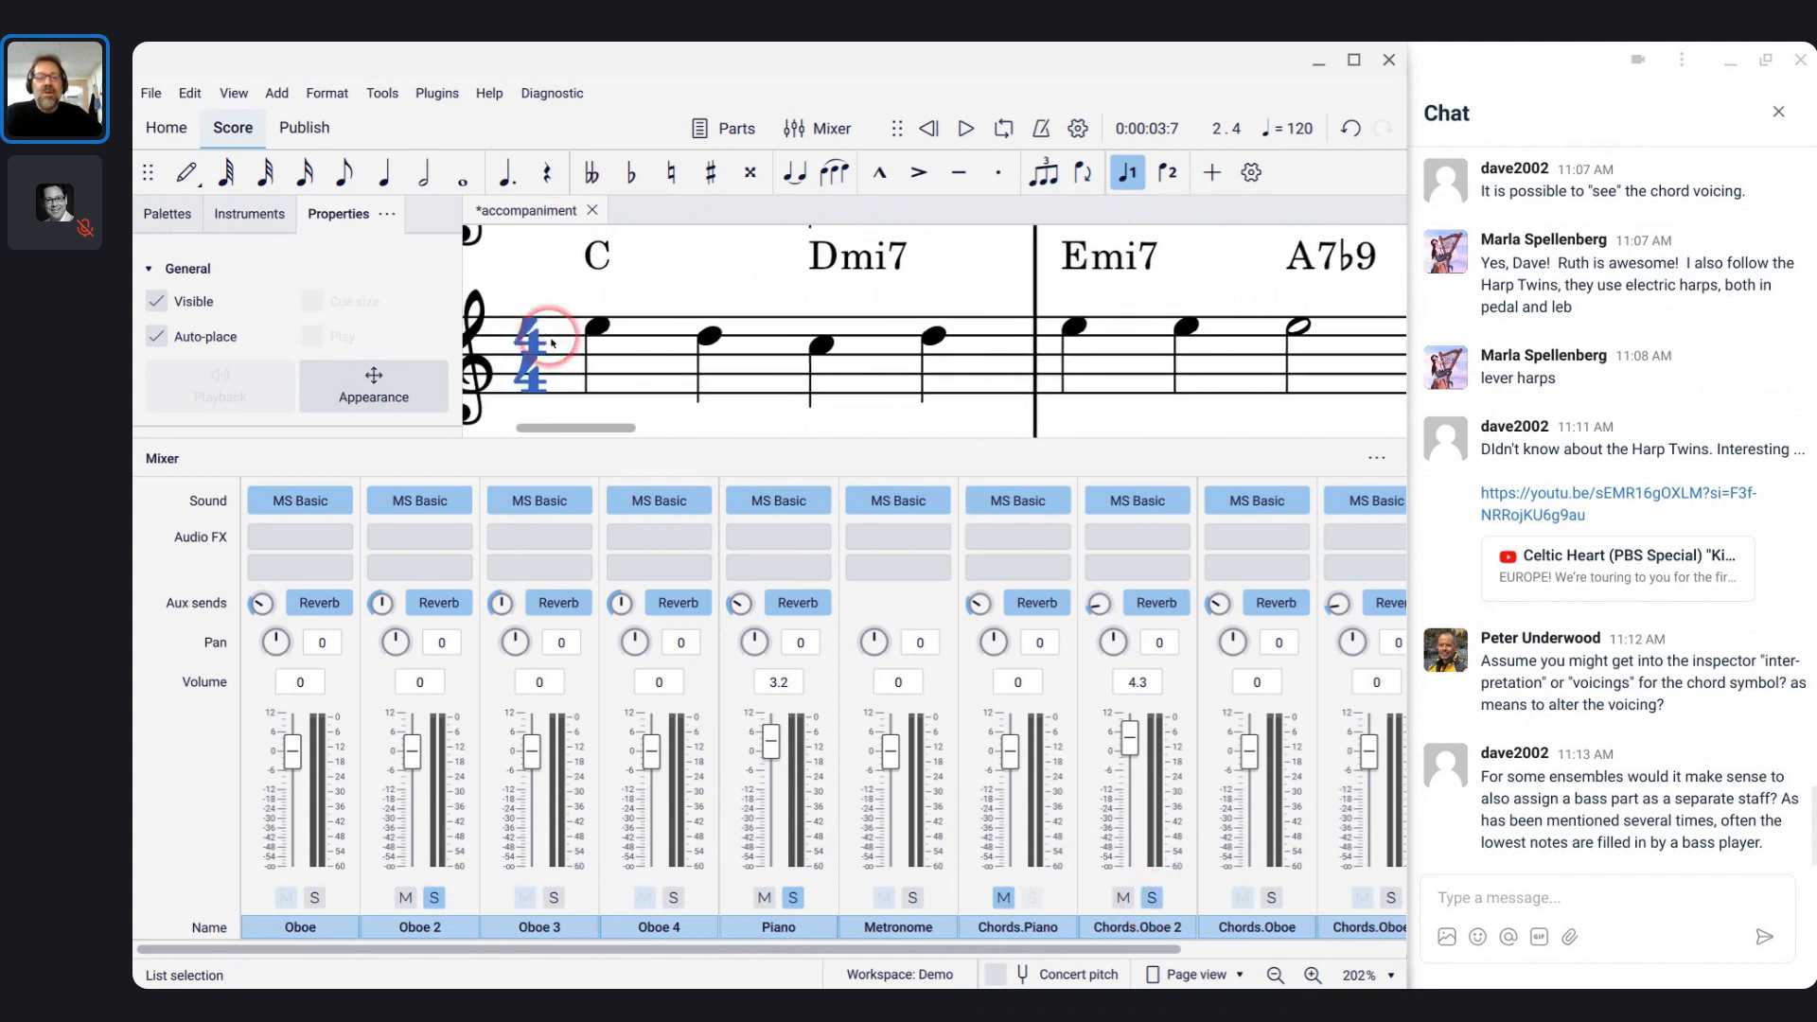
{"action": "left_click", "coordinate": [483, 359]}
{"action": "key", "text": "space"}
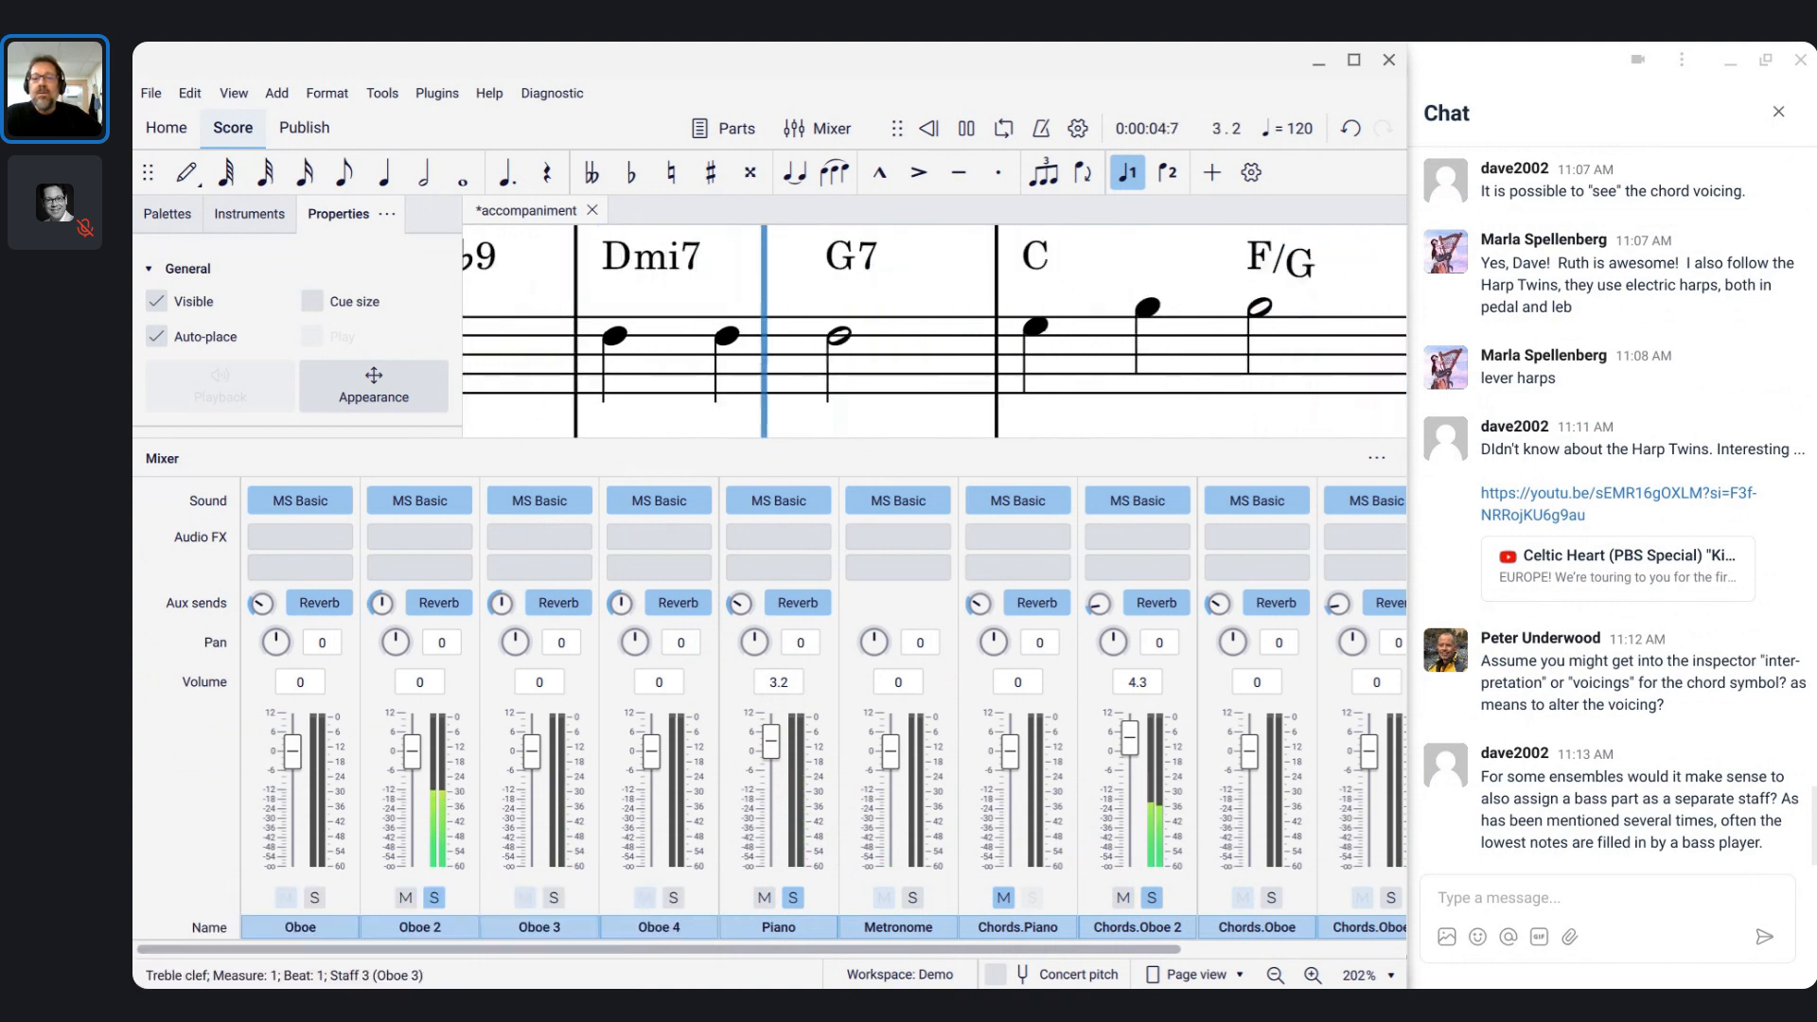
{"action": "key", "text": "space"}
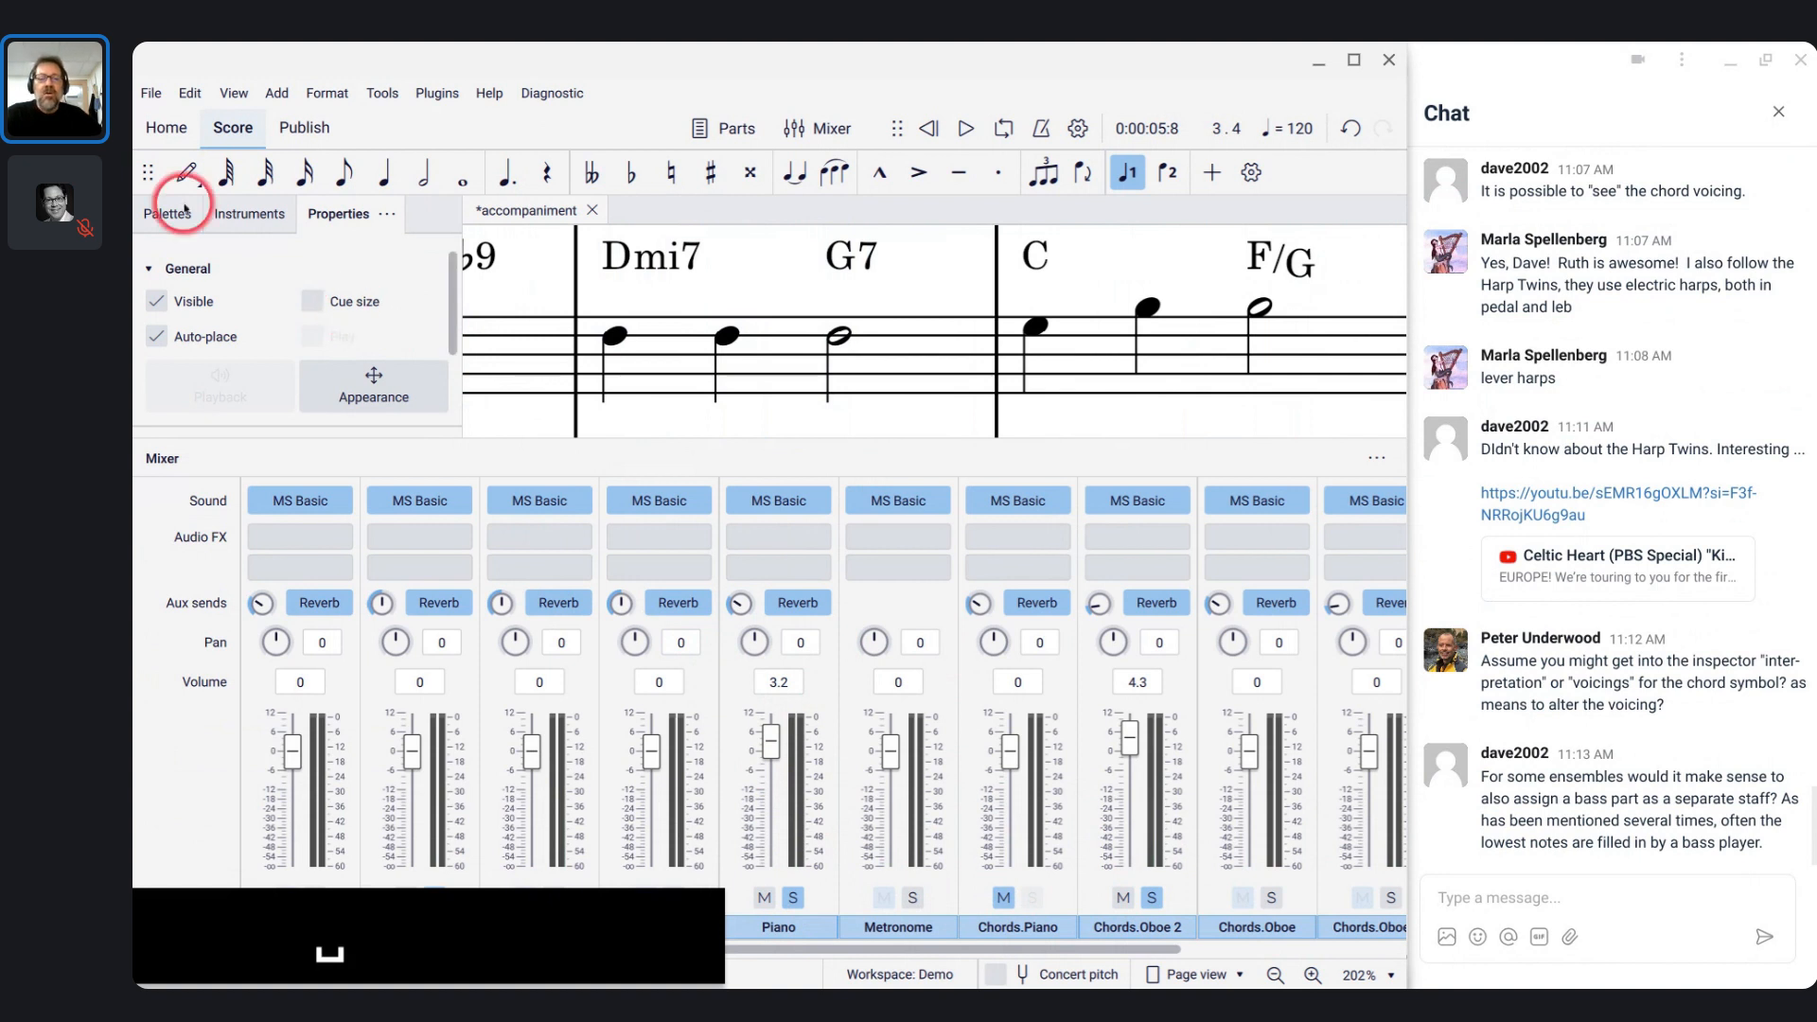
- Hide the mixer and delete the realized chord and A7♭9 symbol from measure 2 of the Piano's upper staff
{"action": "scroll", "coordinate": [697, 311], "scroll_direction": "left", "scroll_amount": 5}
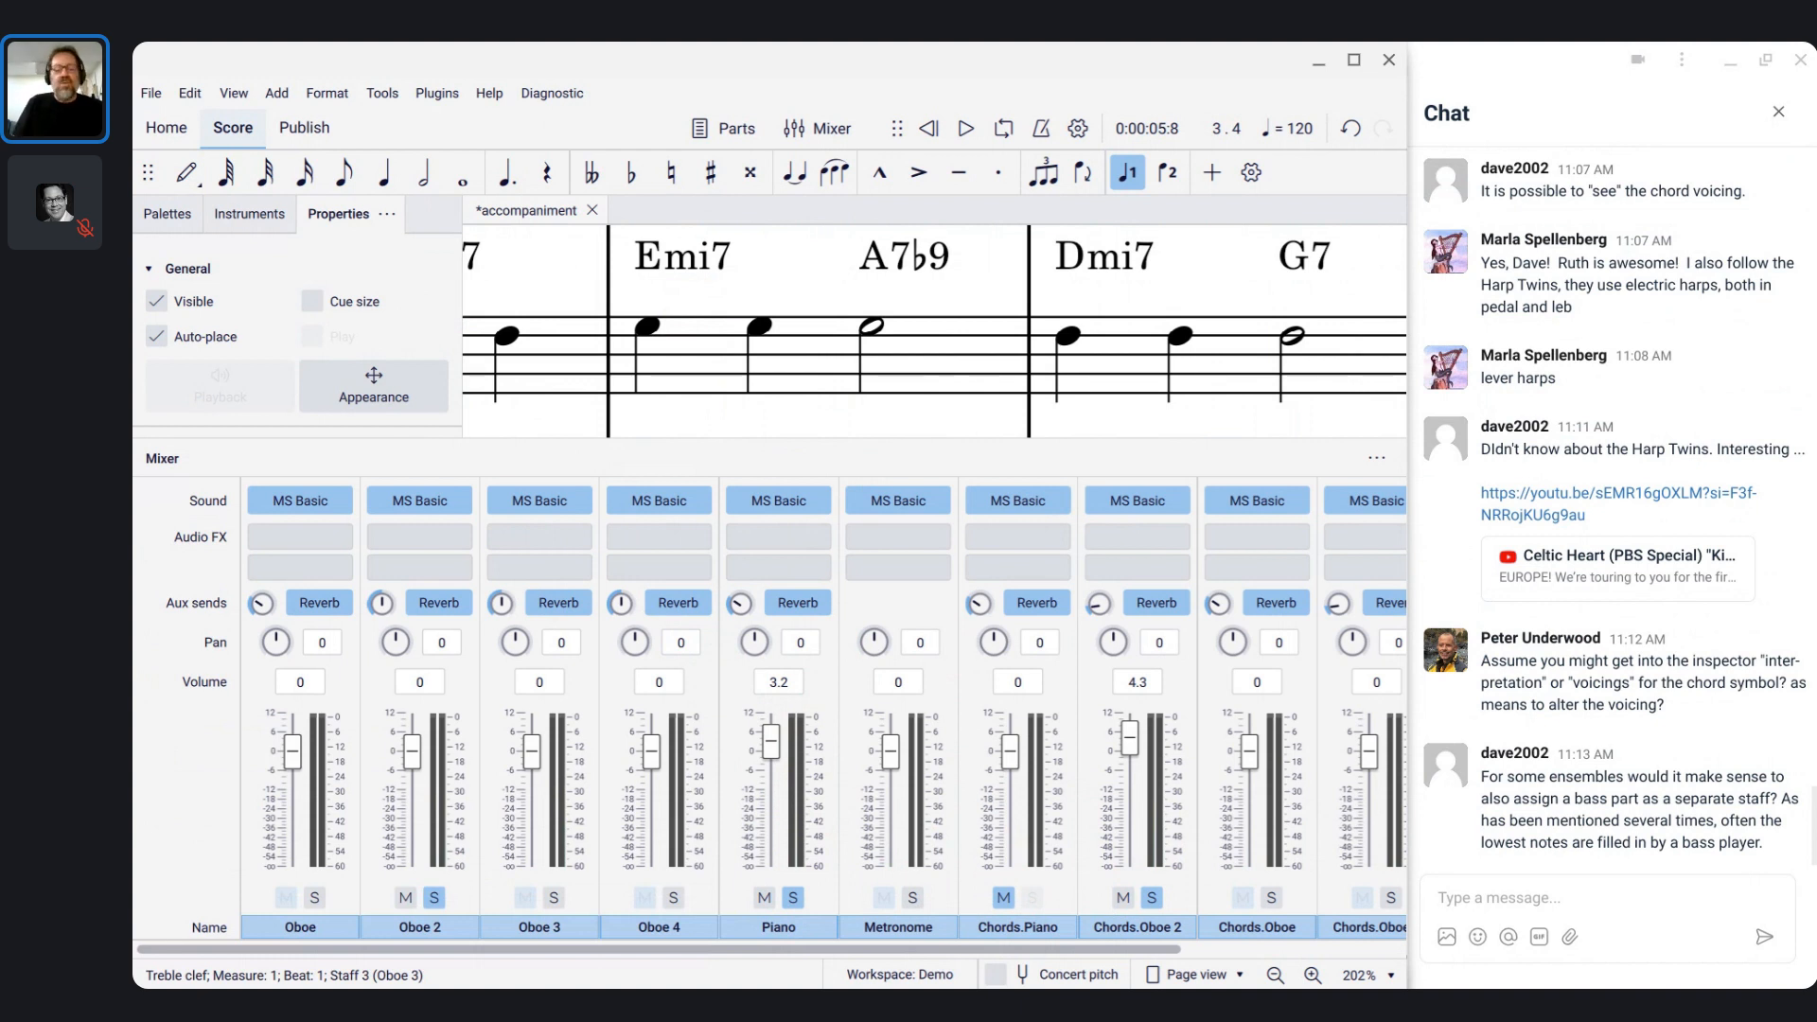
{"action": "key", "text": "F10"}
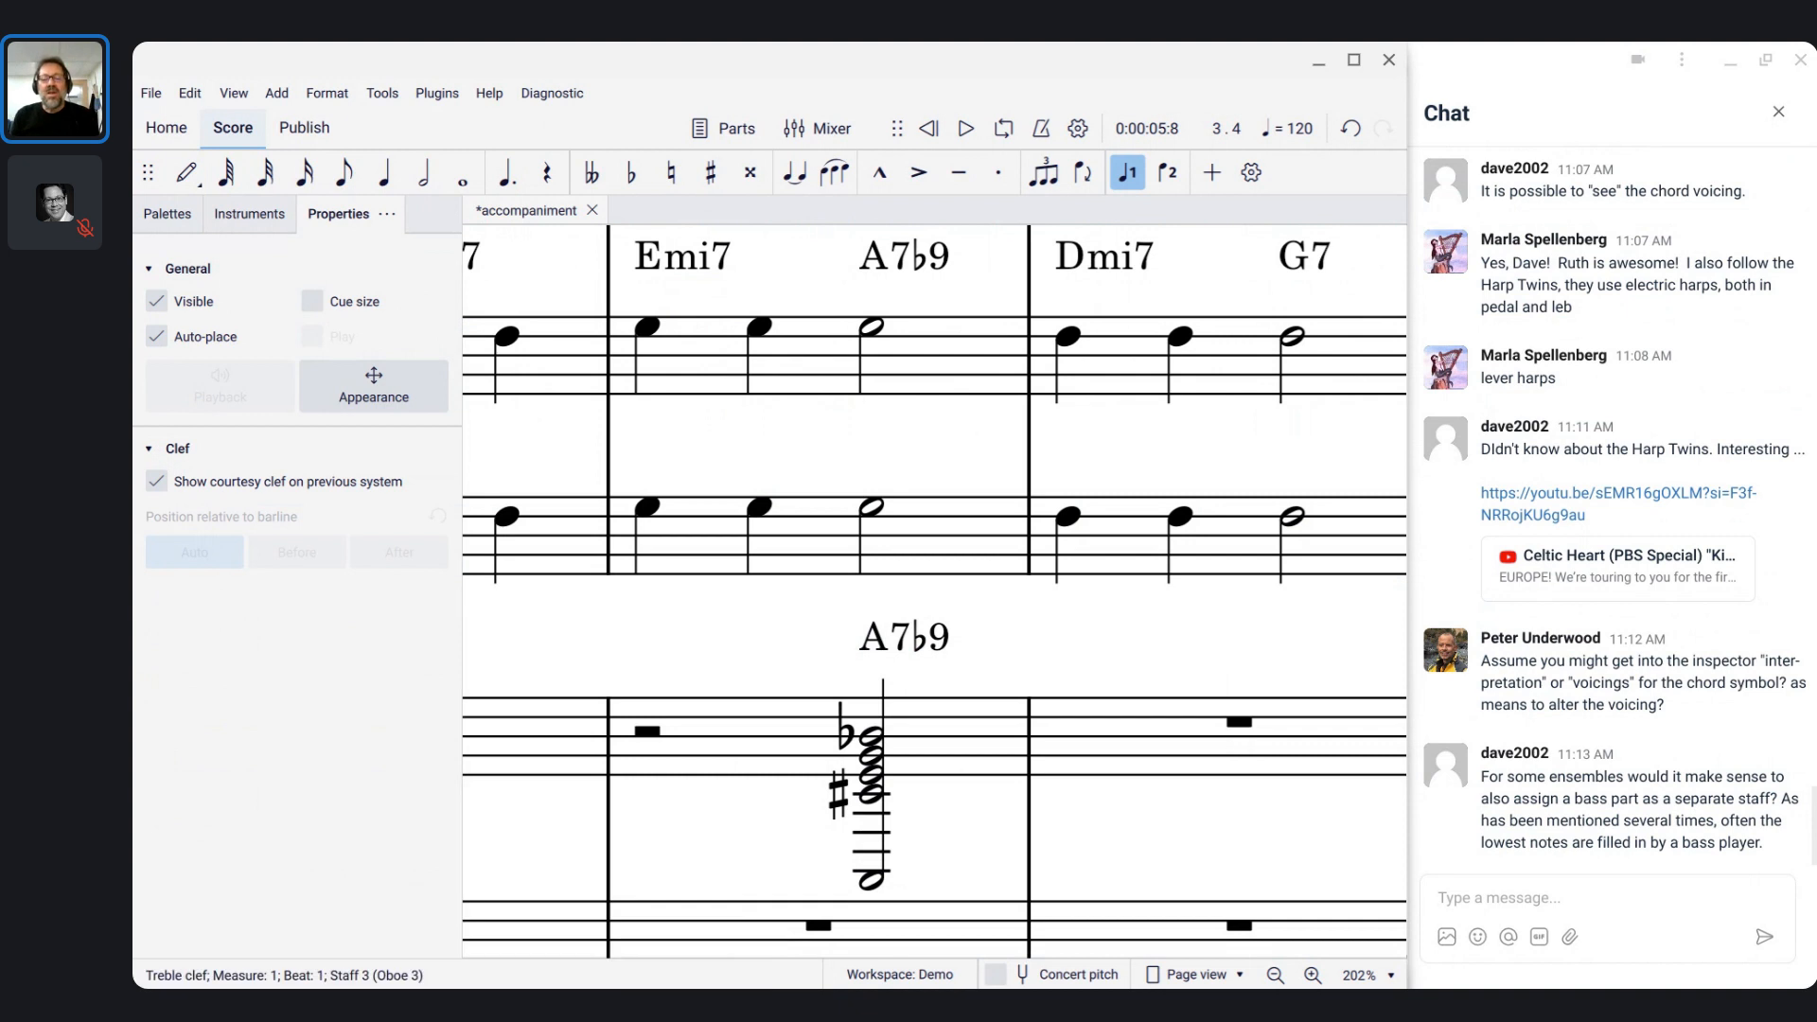
{"action": "scroll", "coordinate": [576, 244], "scroll_direction": "left", "scroll_amount": 4}
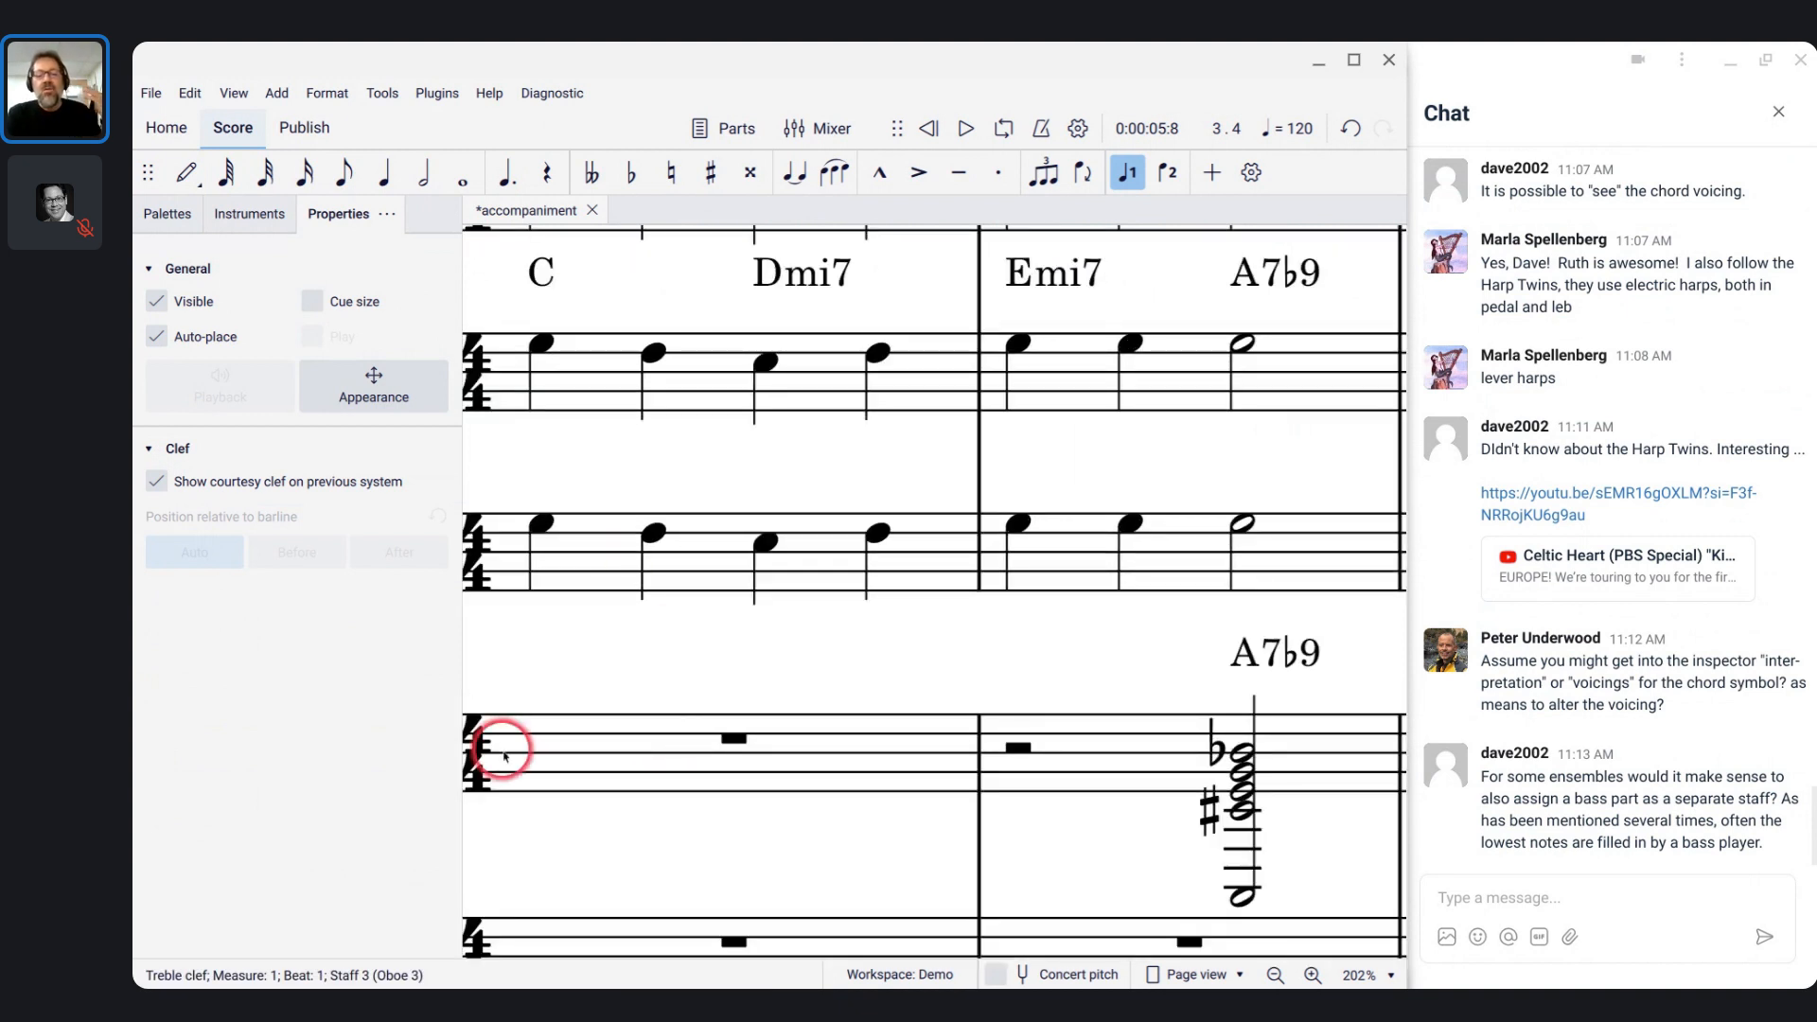
{"action": "left_click", "coordinate": [1108, 758]}
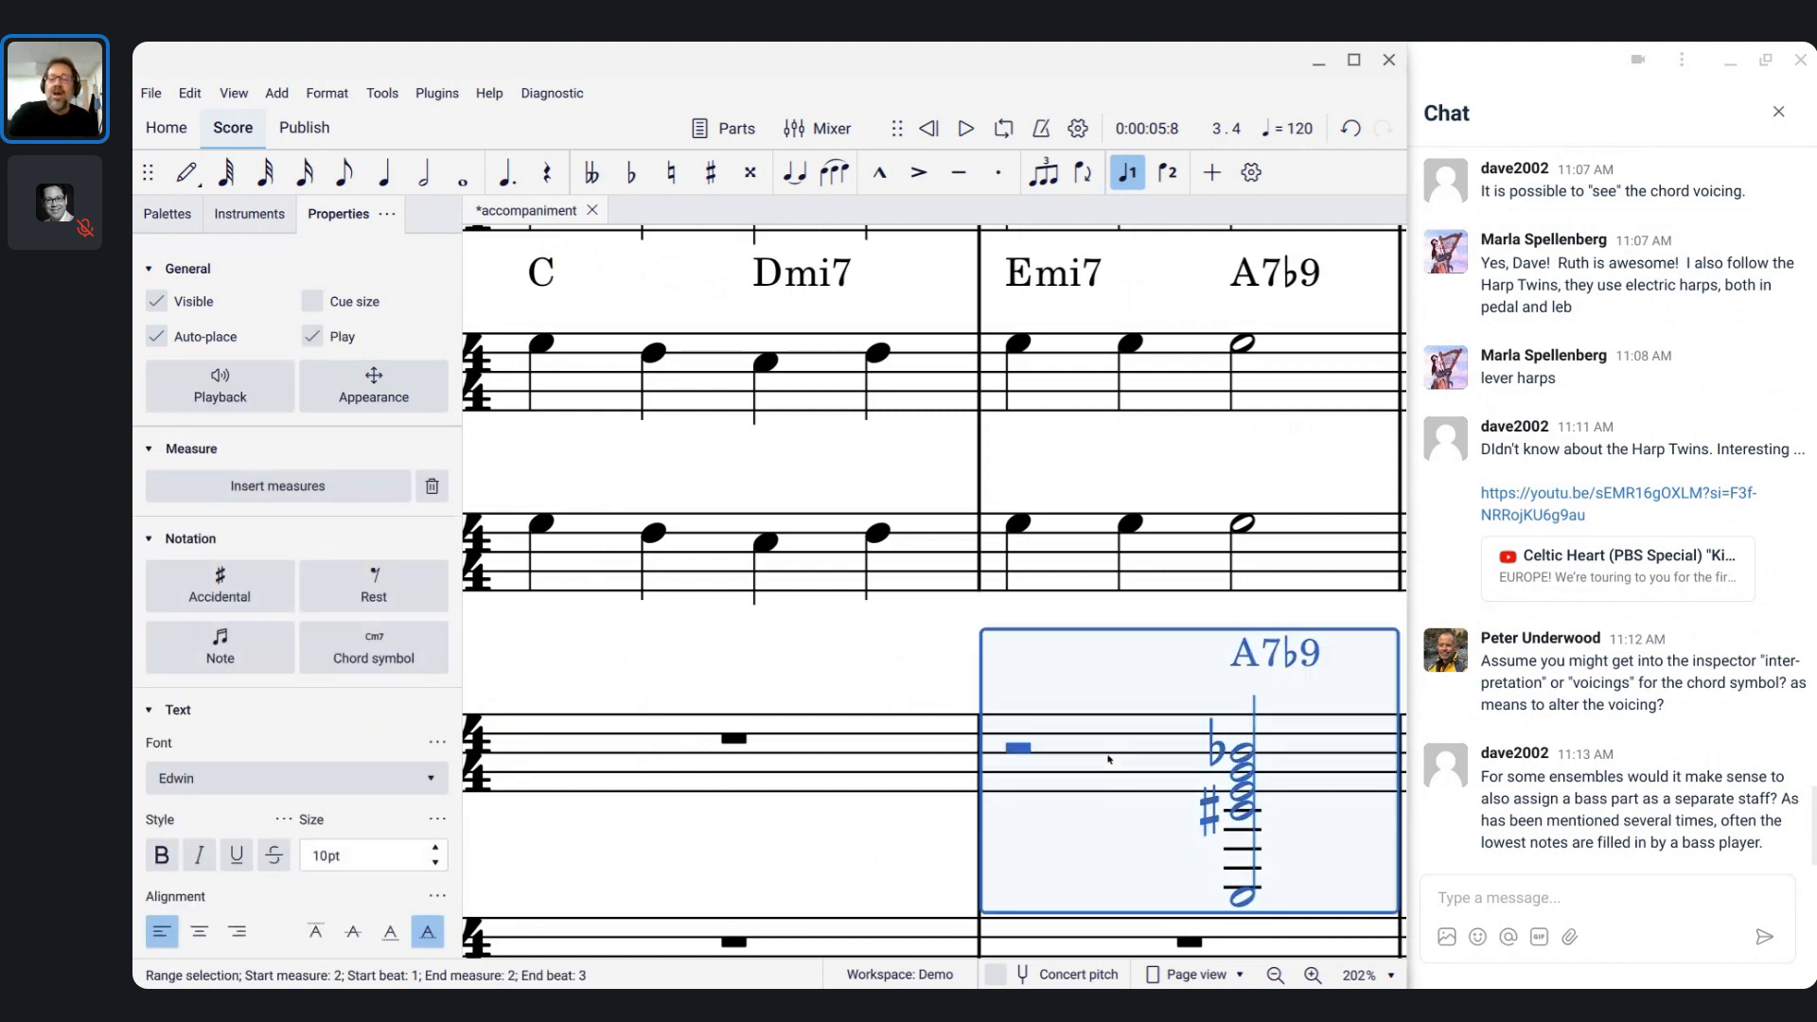
{"action": "key", "text": "BackSpace"}
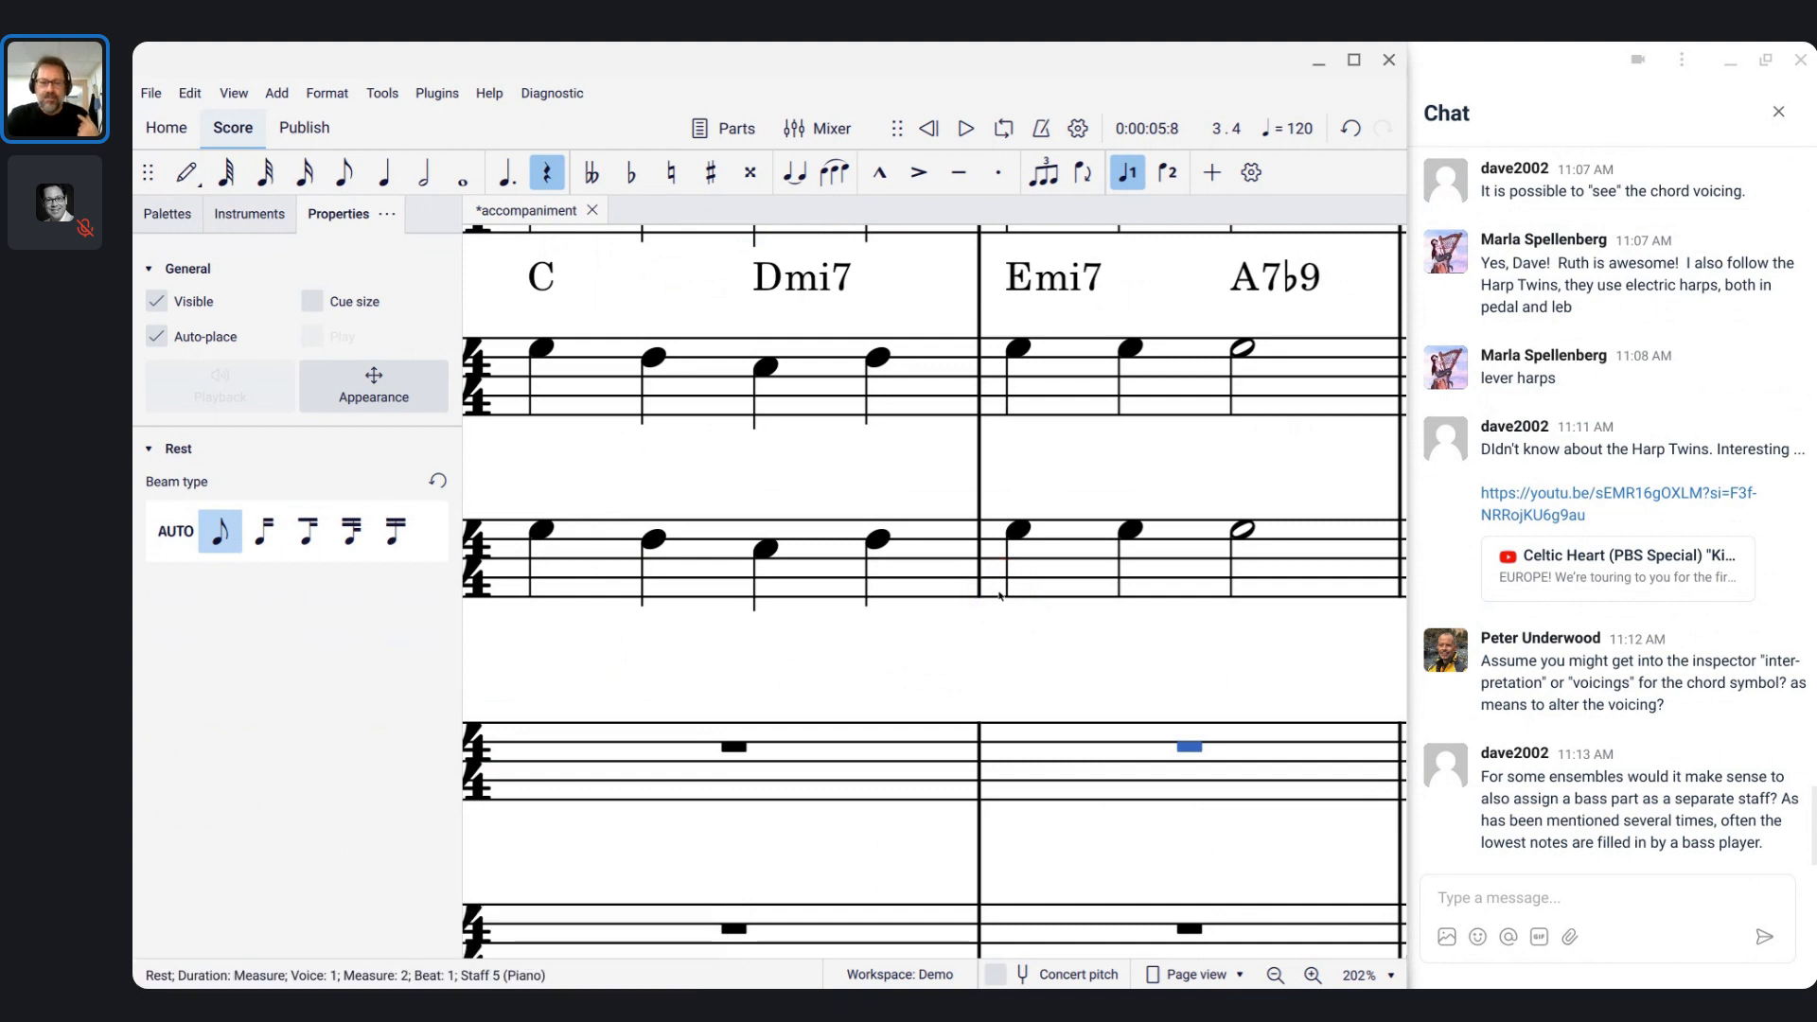
- Copy all chord symbols of the Oboe 3 staff to the Piano's upper staff starting at measure 1, and show the mixer
{"action": "left_click", "coordinate": [547, 277]}
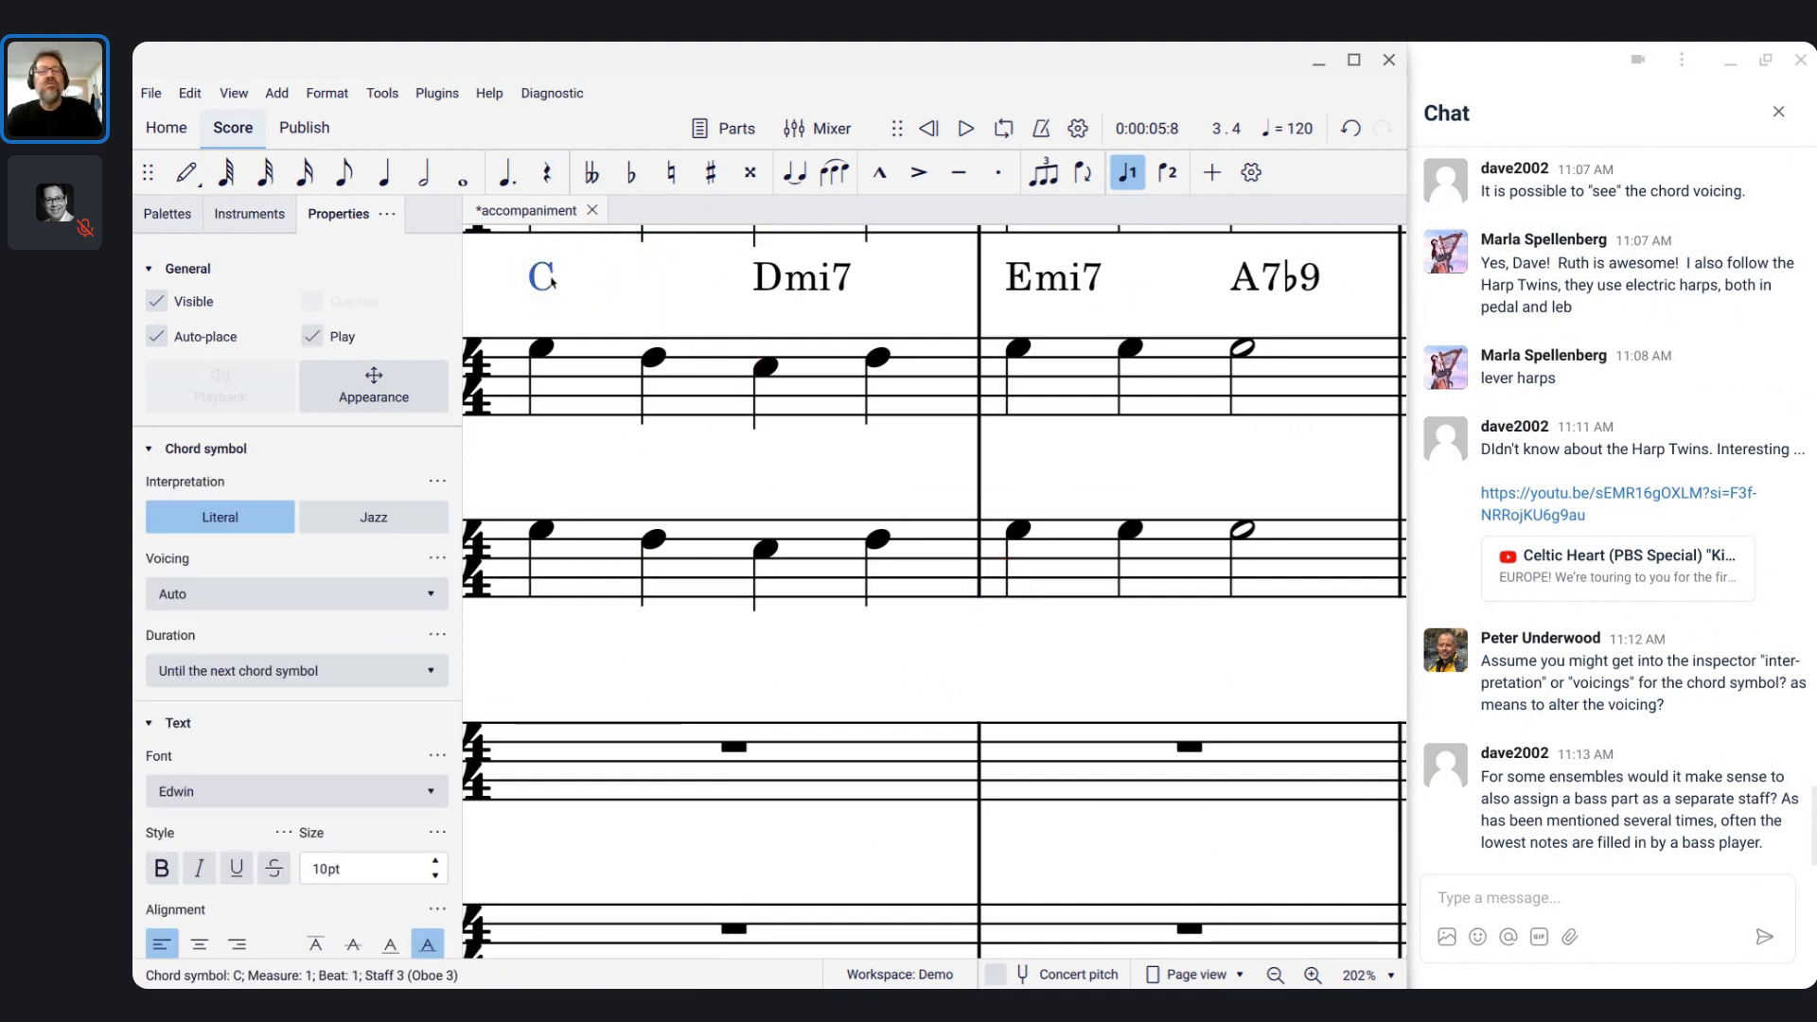
{"action": "scroll", "coordinate": [553, 281], "scroll_direction": "down", "scroll_amount": 7}
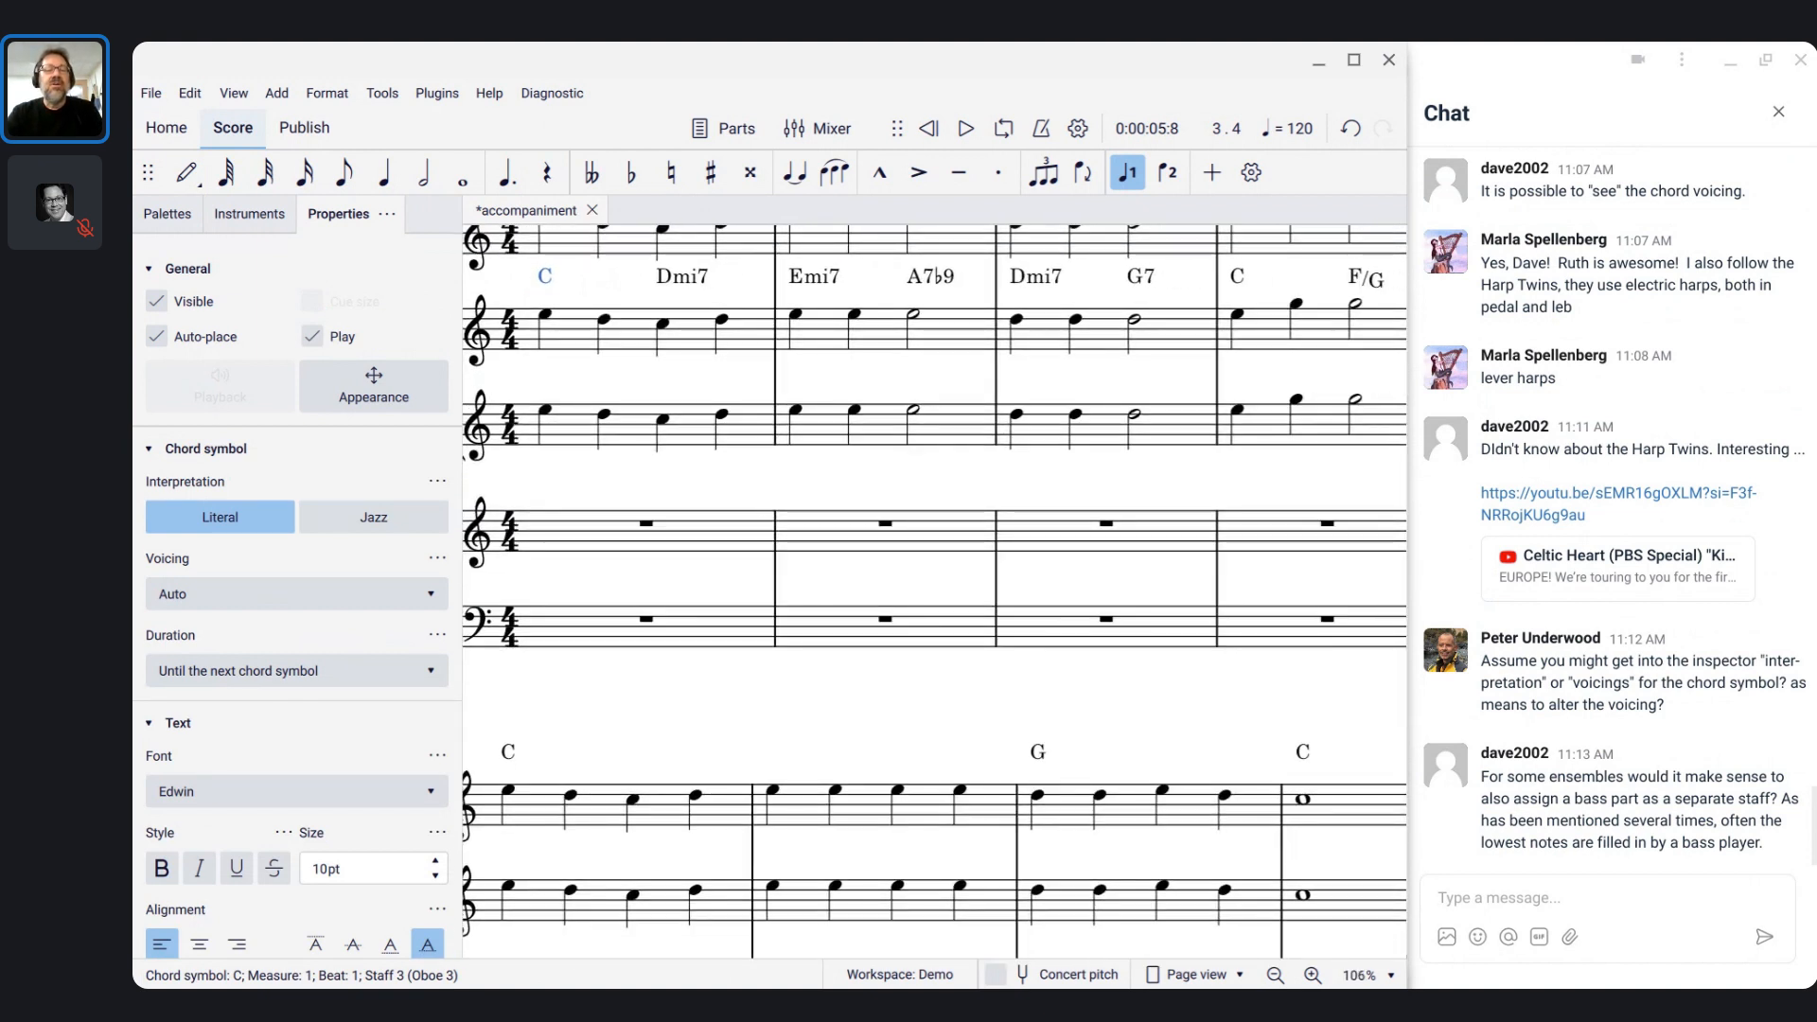
{"action": "right_click", "coordinate": [551, 281]}
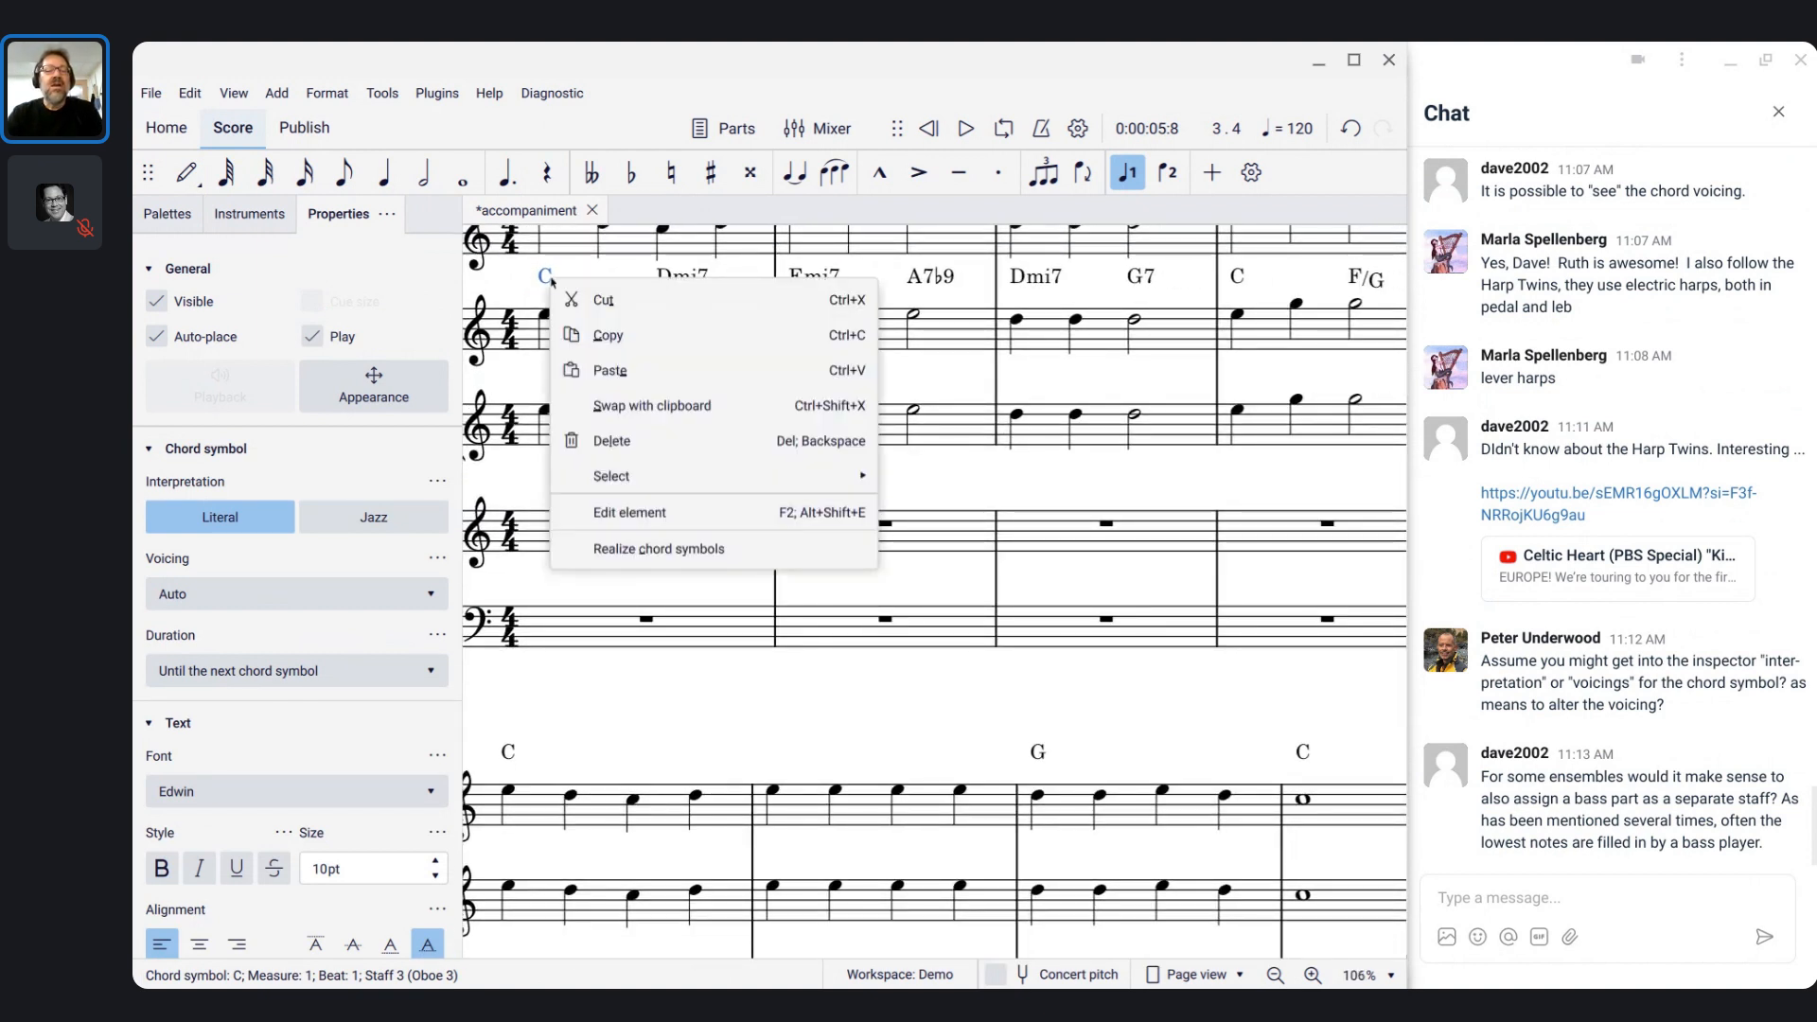
{"action": "left_click", "coordinate": [689, 475]}
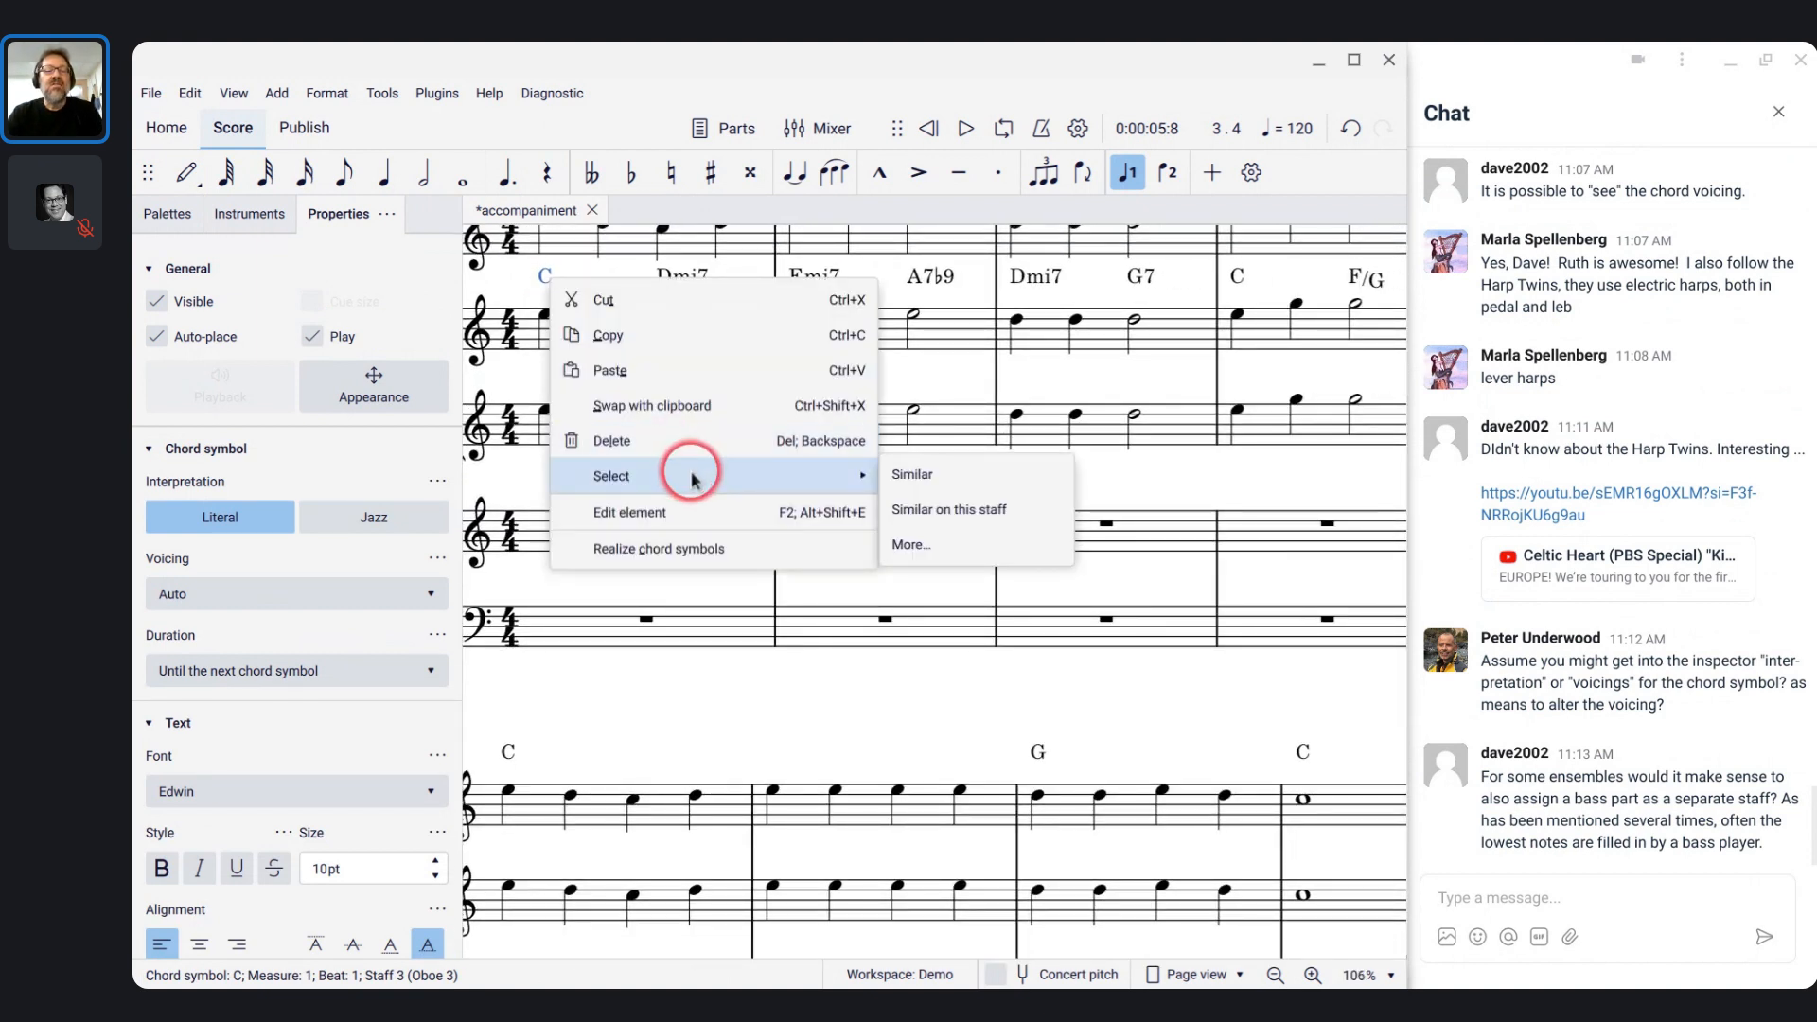
{"action": "left_click", "coordinate": [927, 512]}
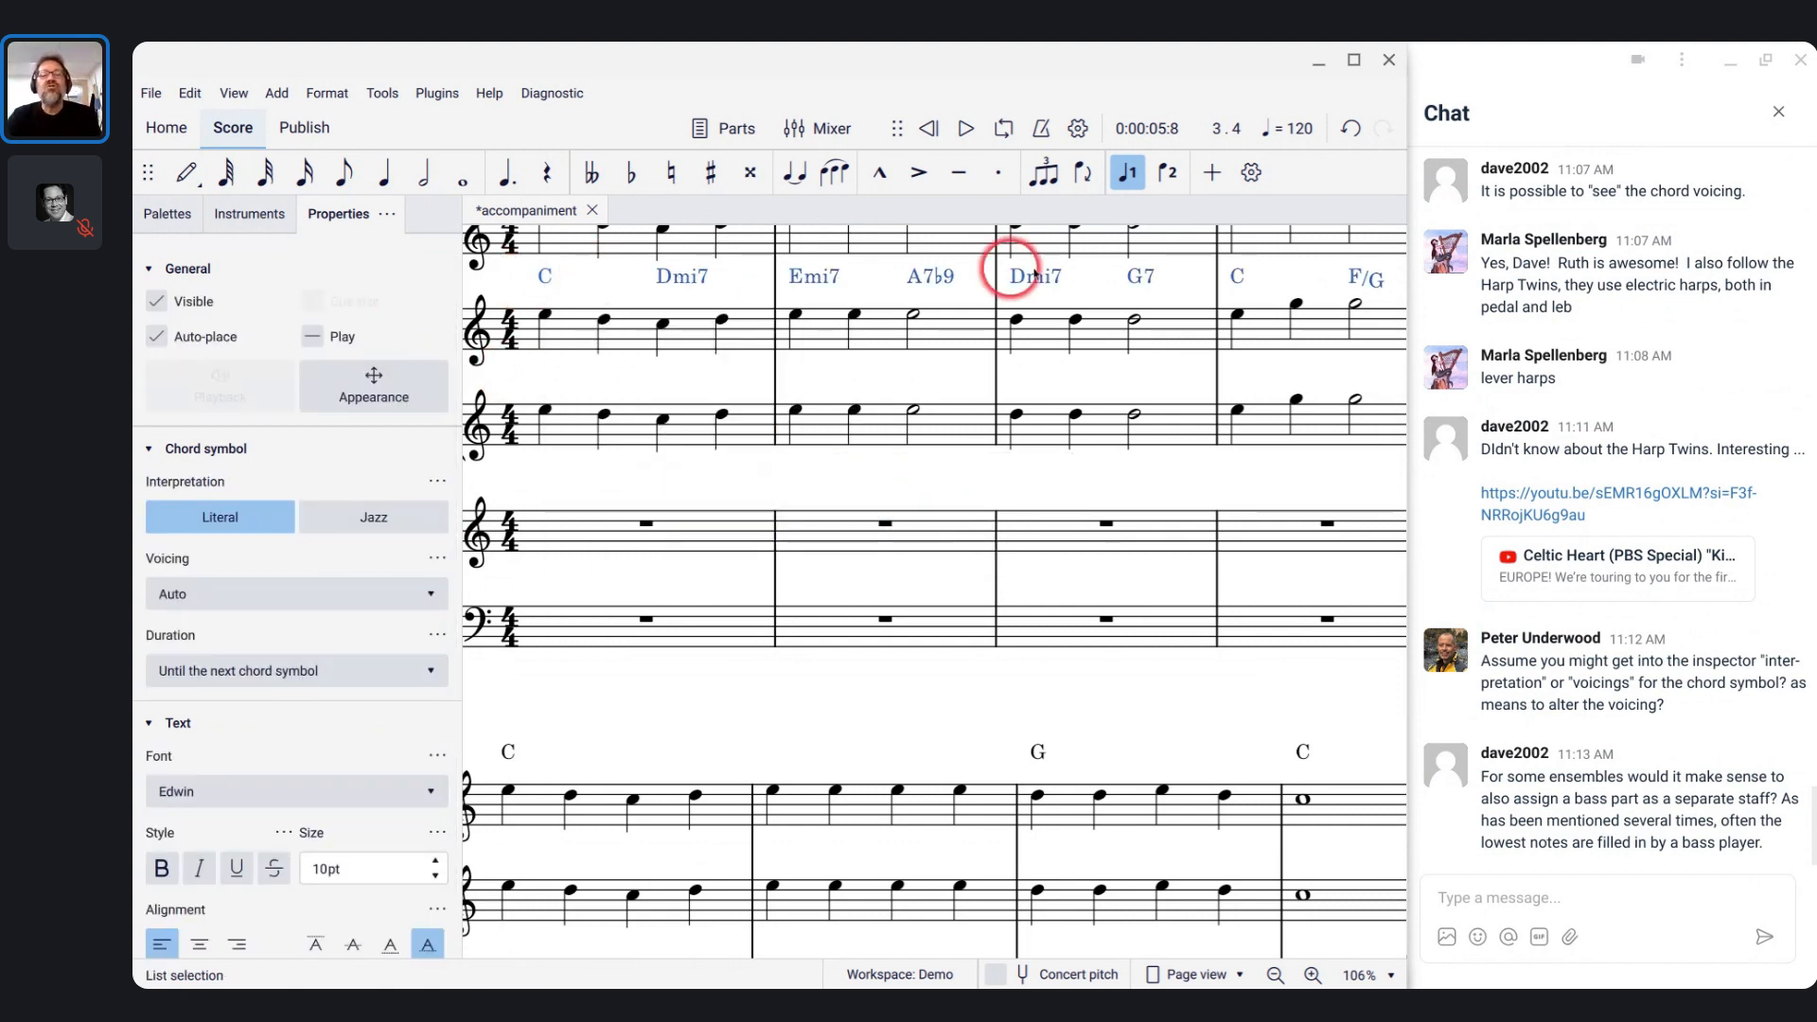
{"action": "scroll", "coordinate": [598, 436], "scroll_direction": "up", "scroll_amount": 2}
{"action": "scroll", "coordinate": [598, 436], "scroll_direction": "left", "scroll_amount": 3}
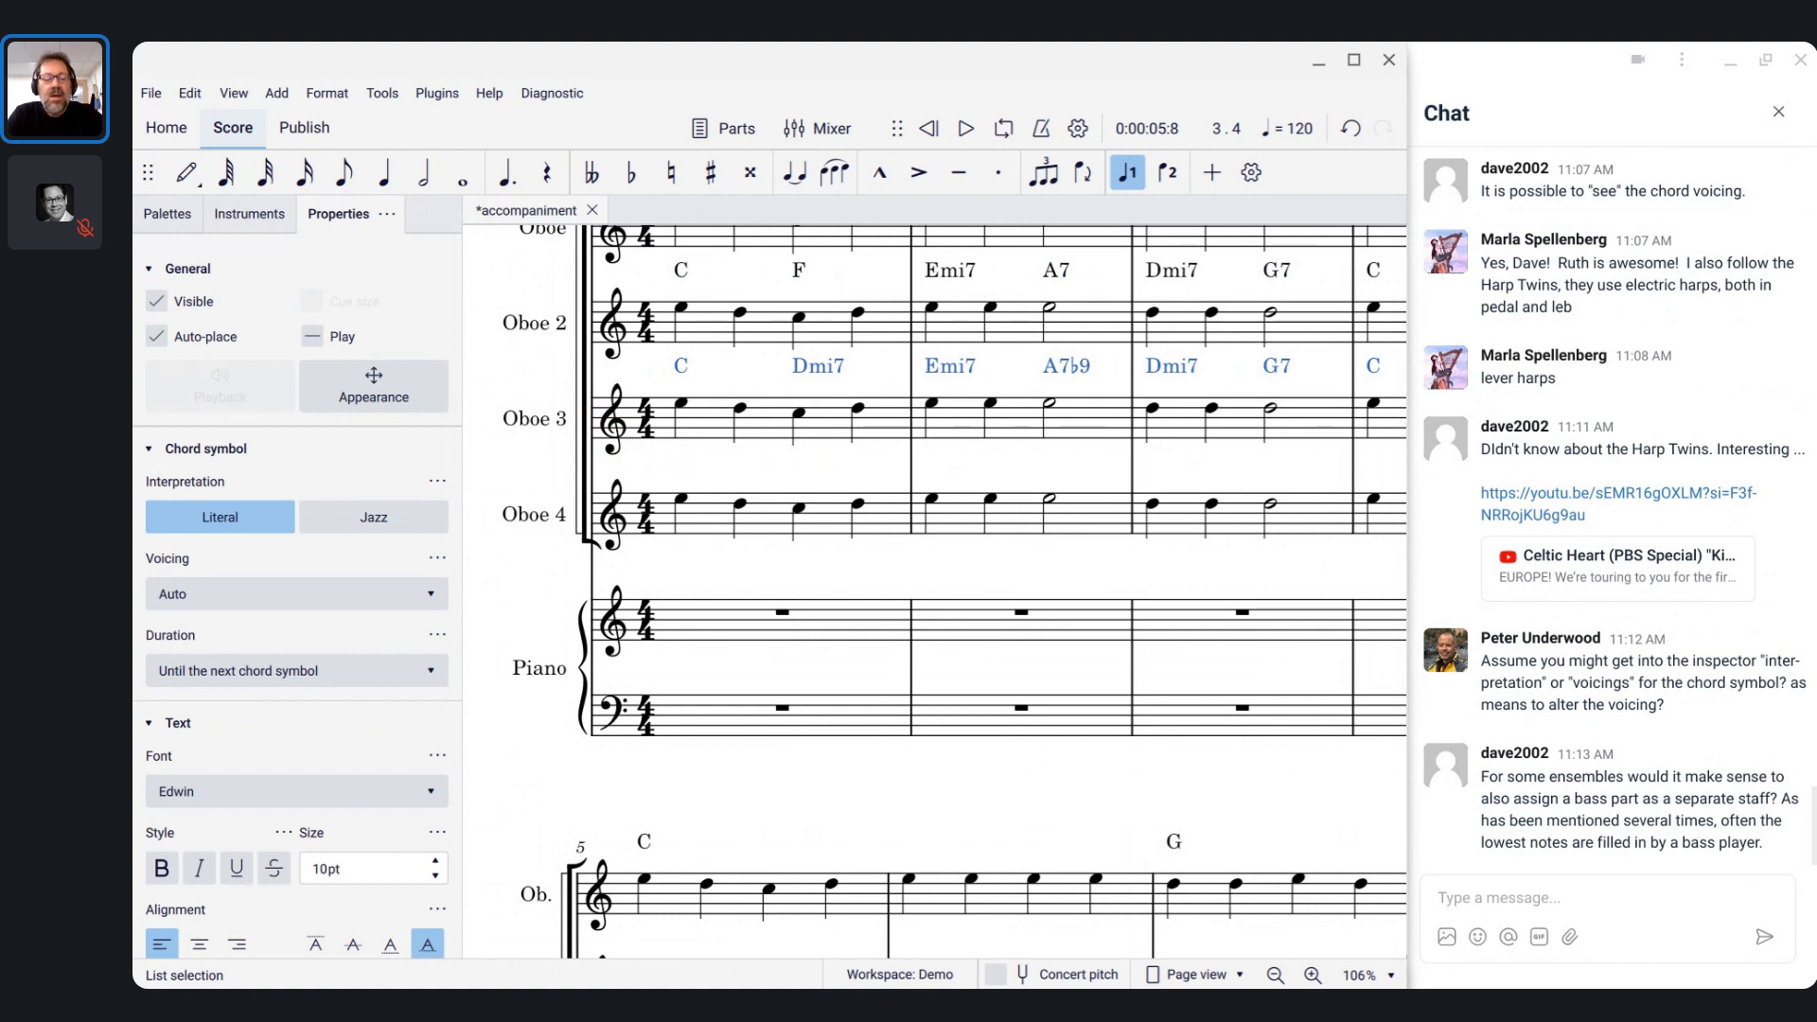
{"action": "key", "text": "ctrl+c"}
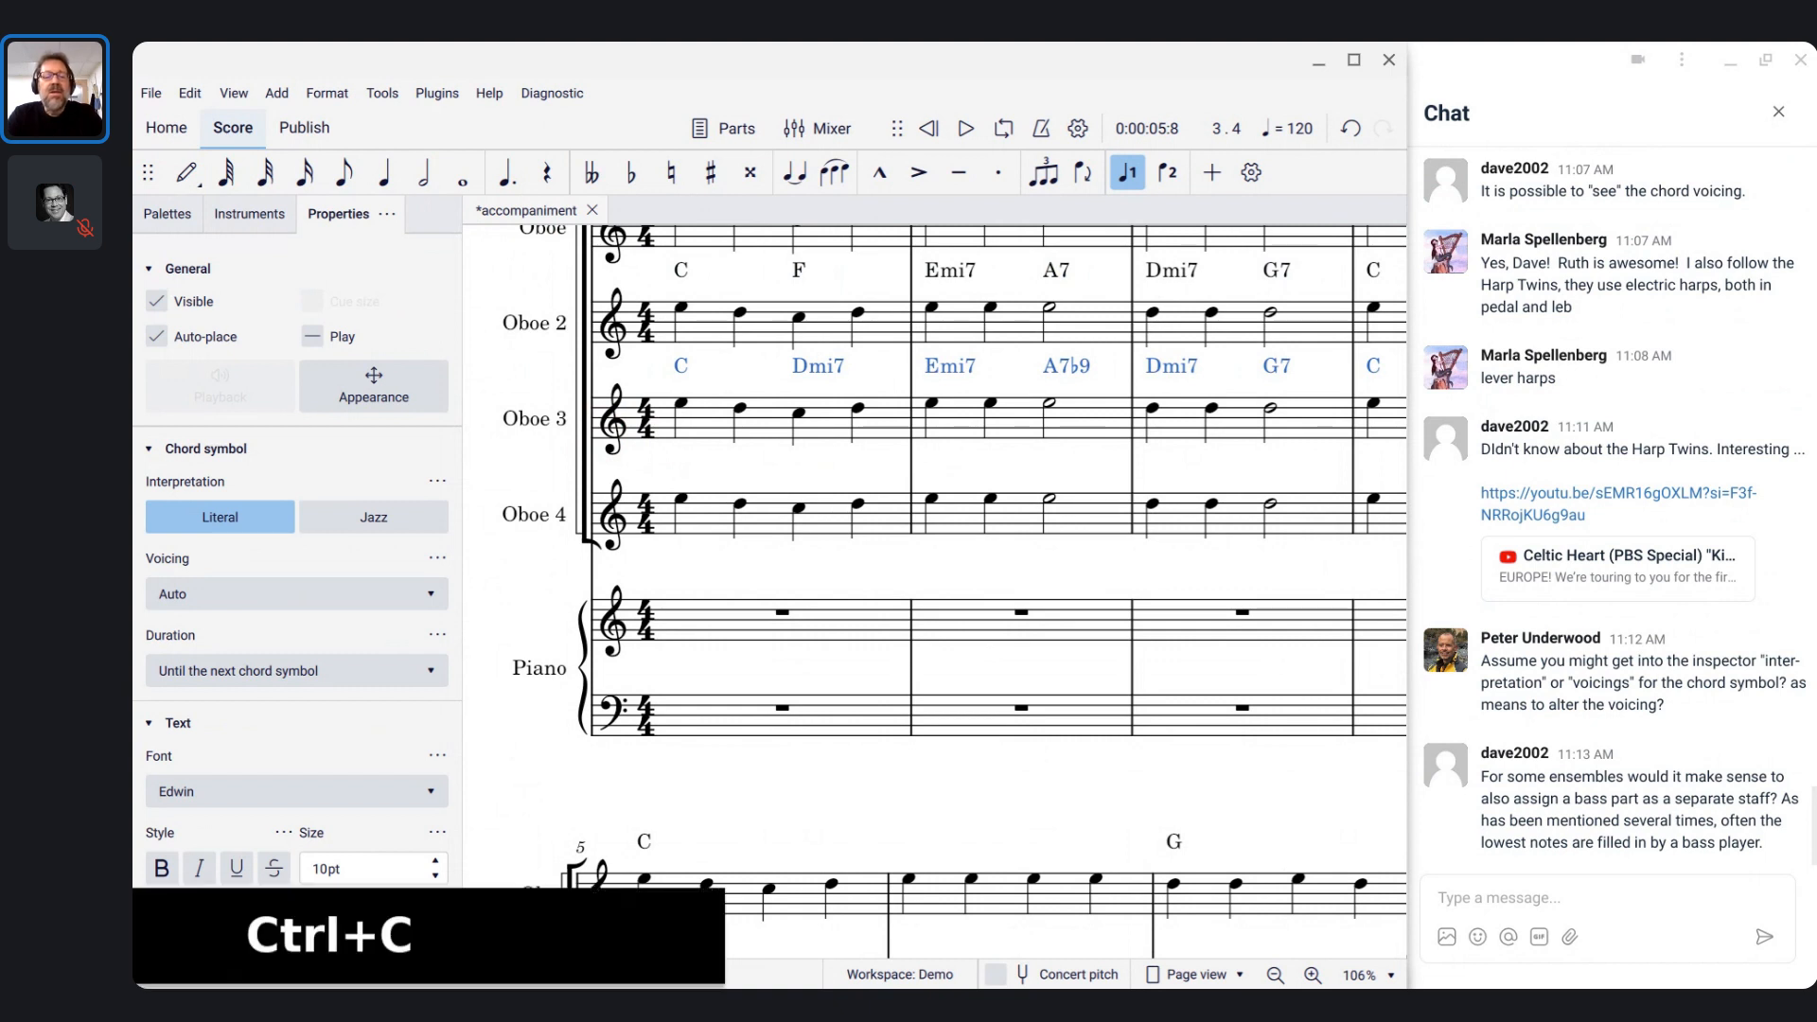
{"action": "left_click", "coordinate": [782, 613]}
{"action": "key", "text": "ctrl+v"}
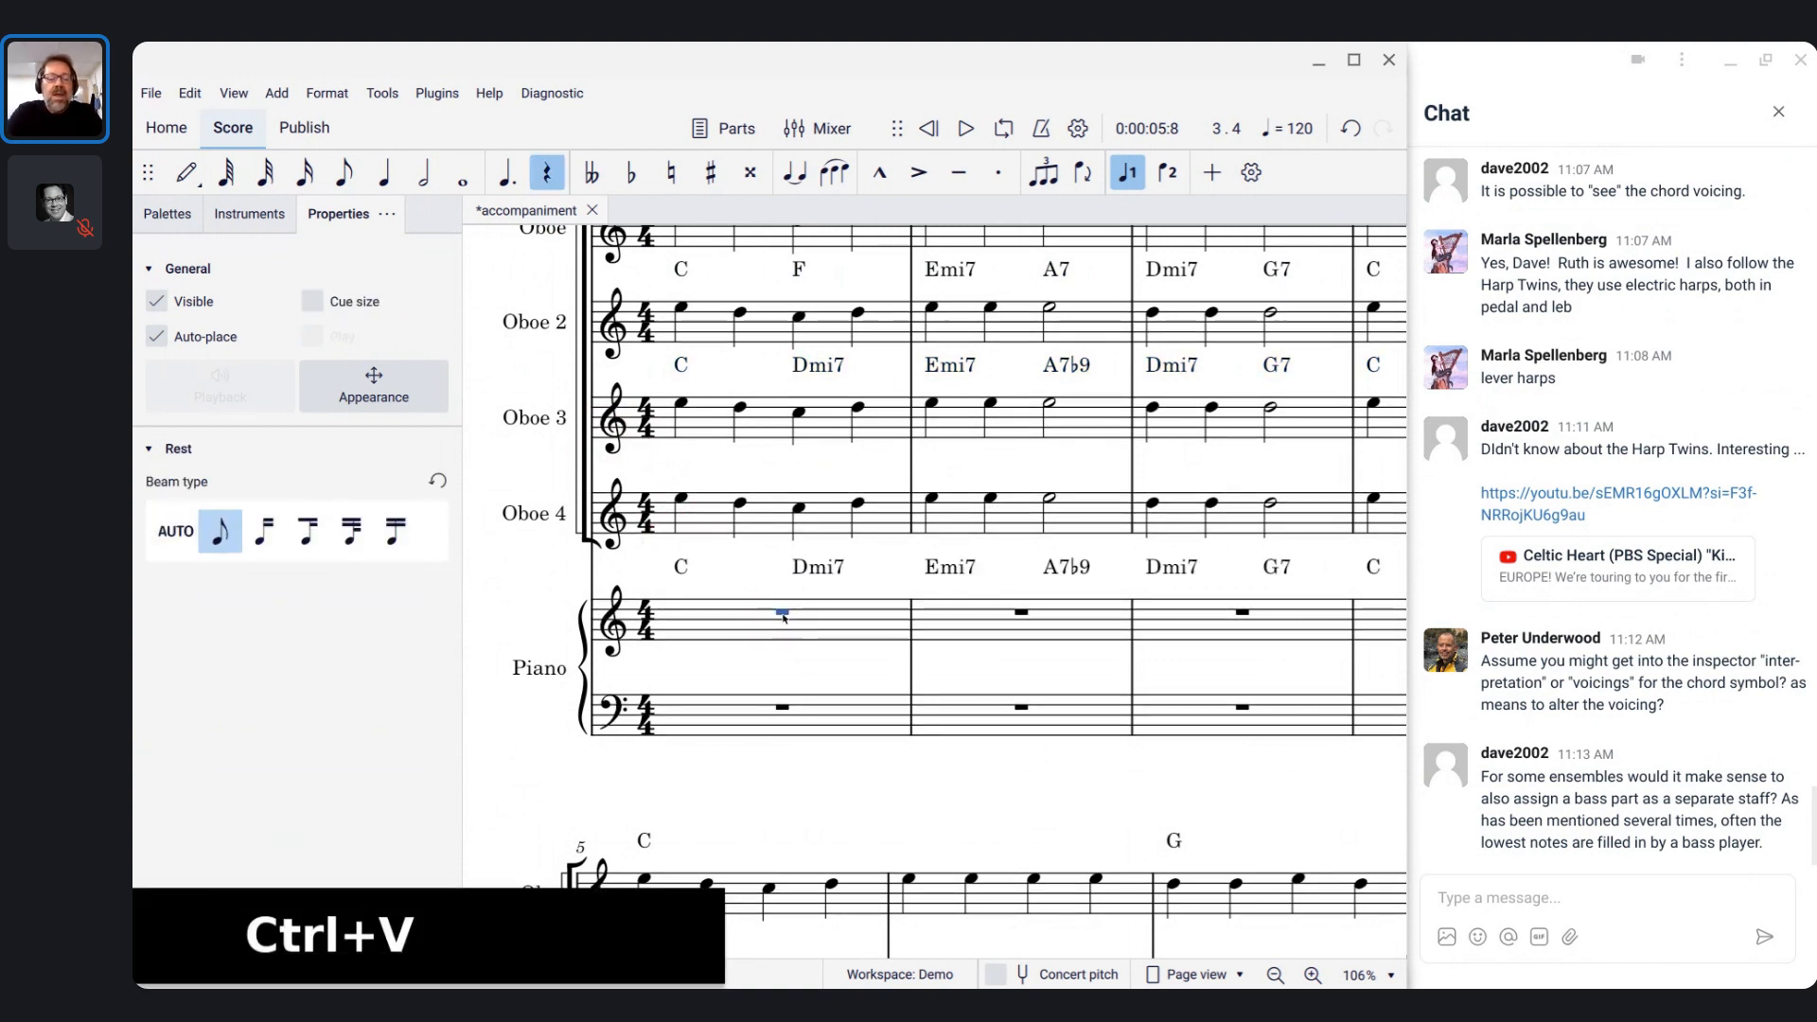
{"action": "key", "text": "F10"}
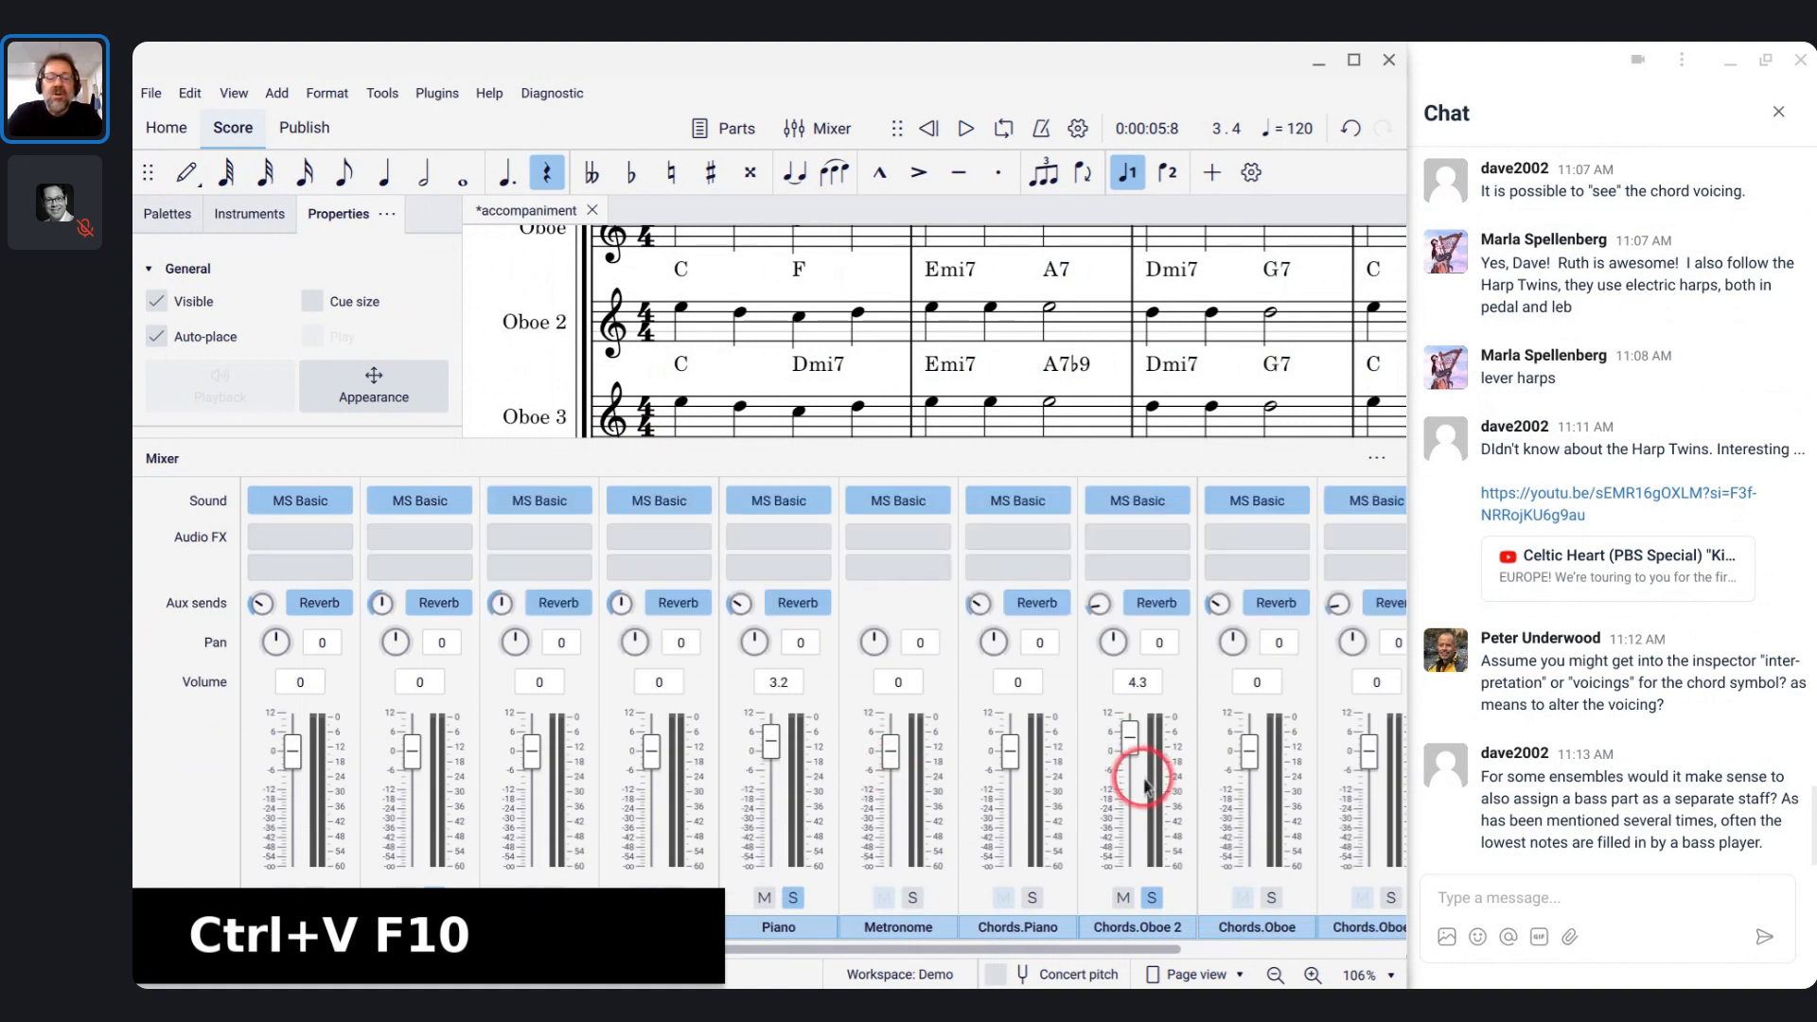
- Turn off solo on the Chords.Oboe 2, Piano and Oboe 2 mixer channels
{"action": "left_click", "coordinate": [1152, 897]}
{"action": "left_click", "coordinate": [1151, 897]}
{"action": "left_click", "coordinate": [793, 897]}
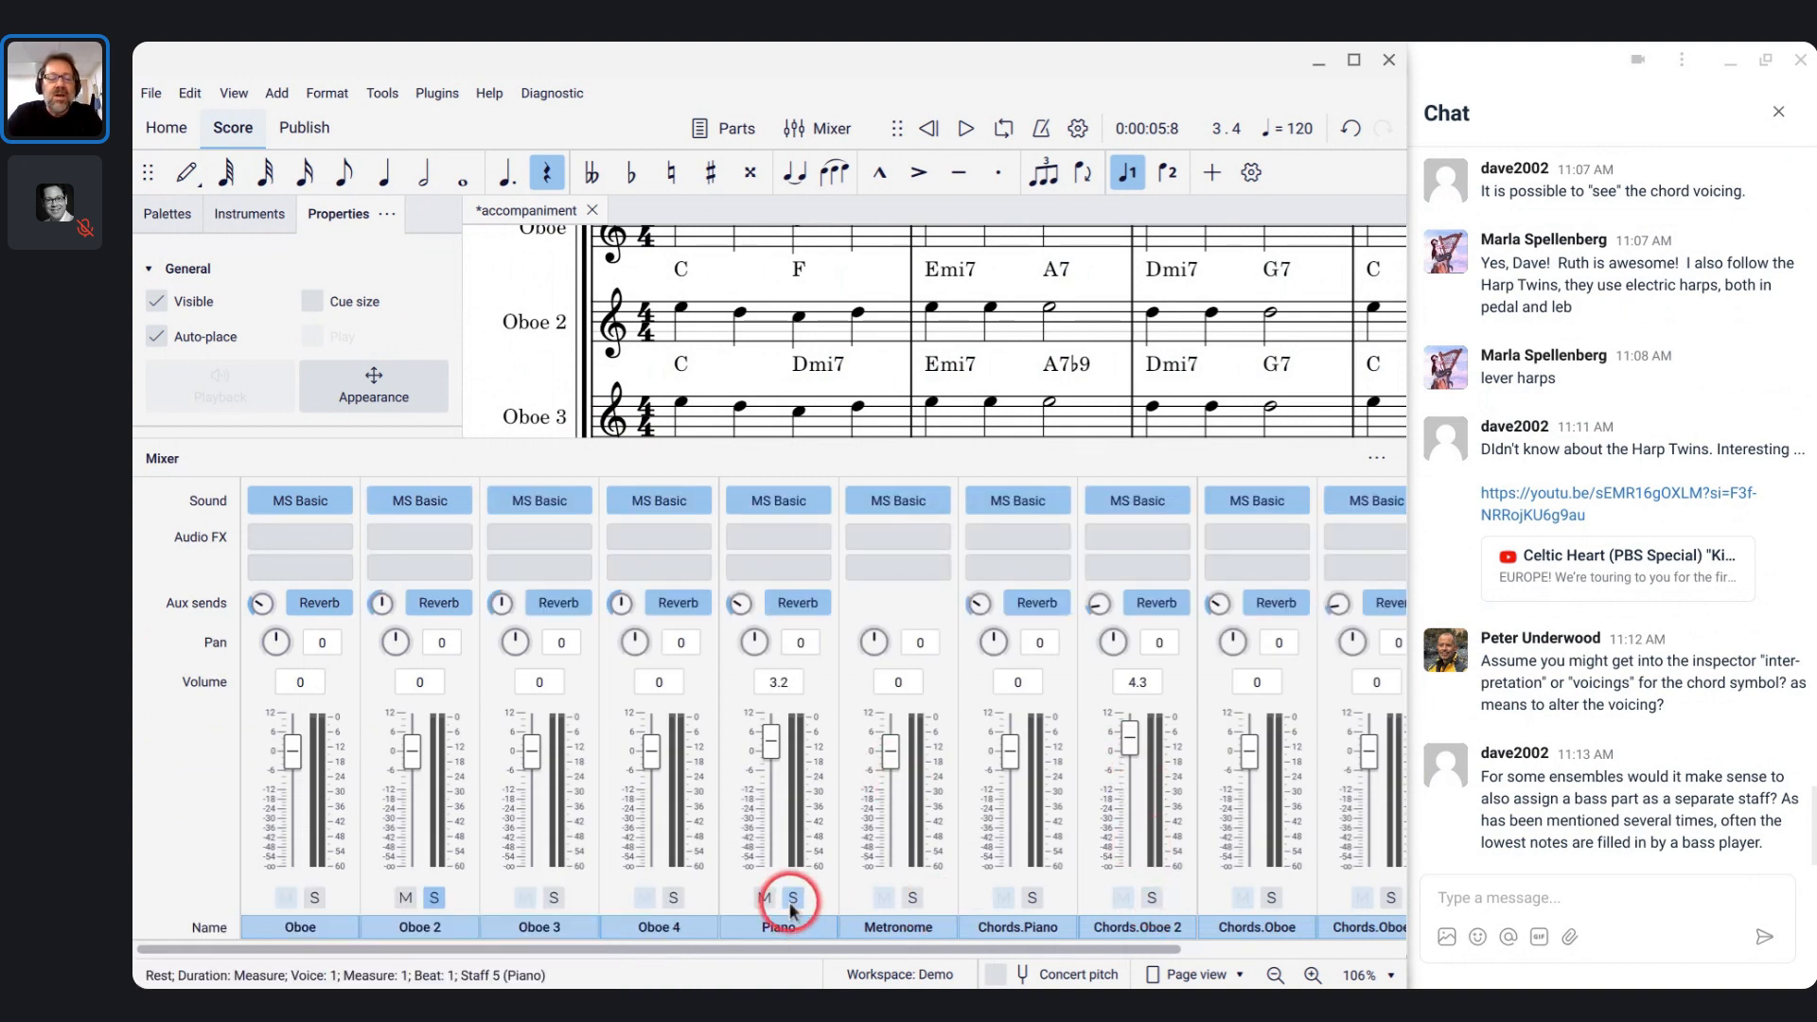
{"action": "left_click", "coordinate": [435, 897]}
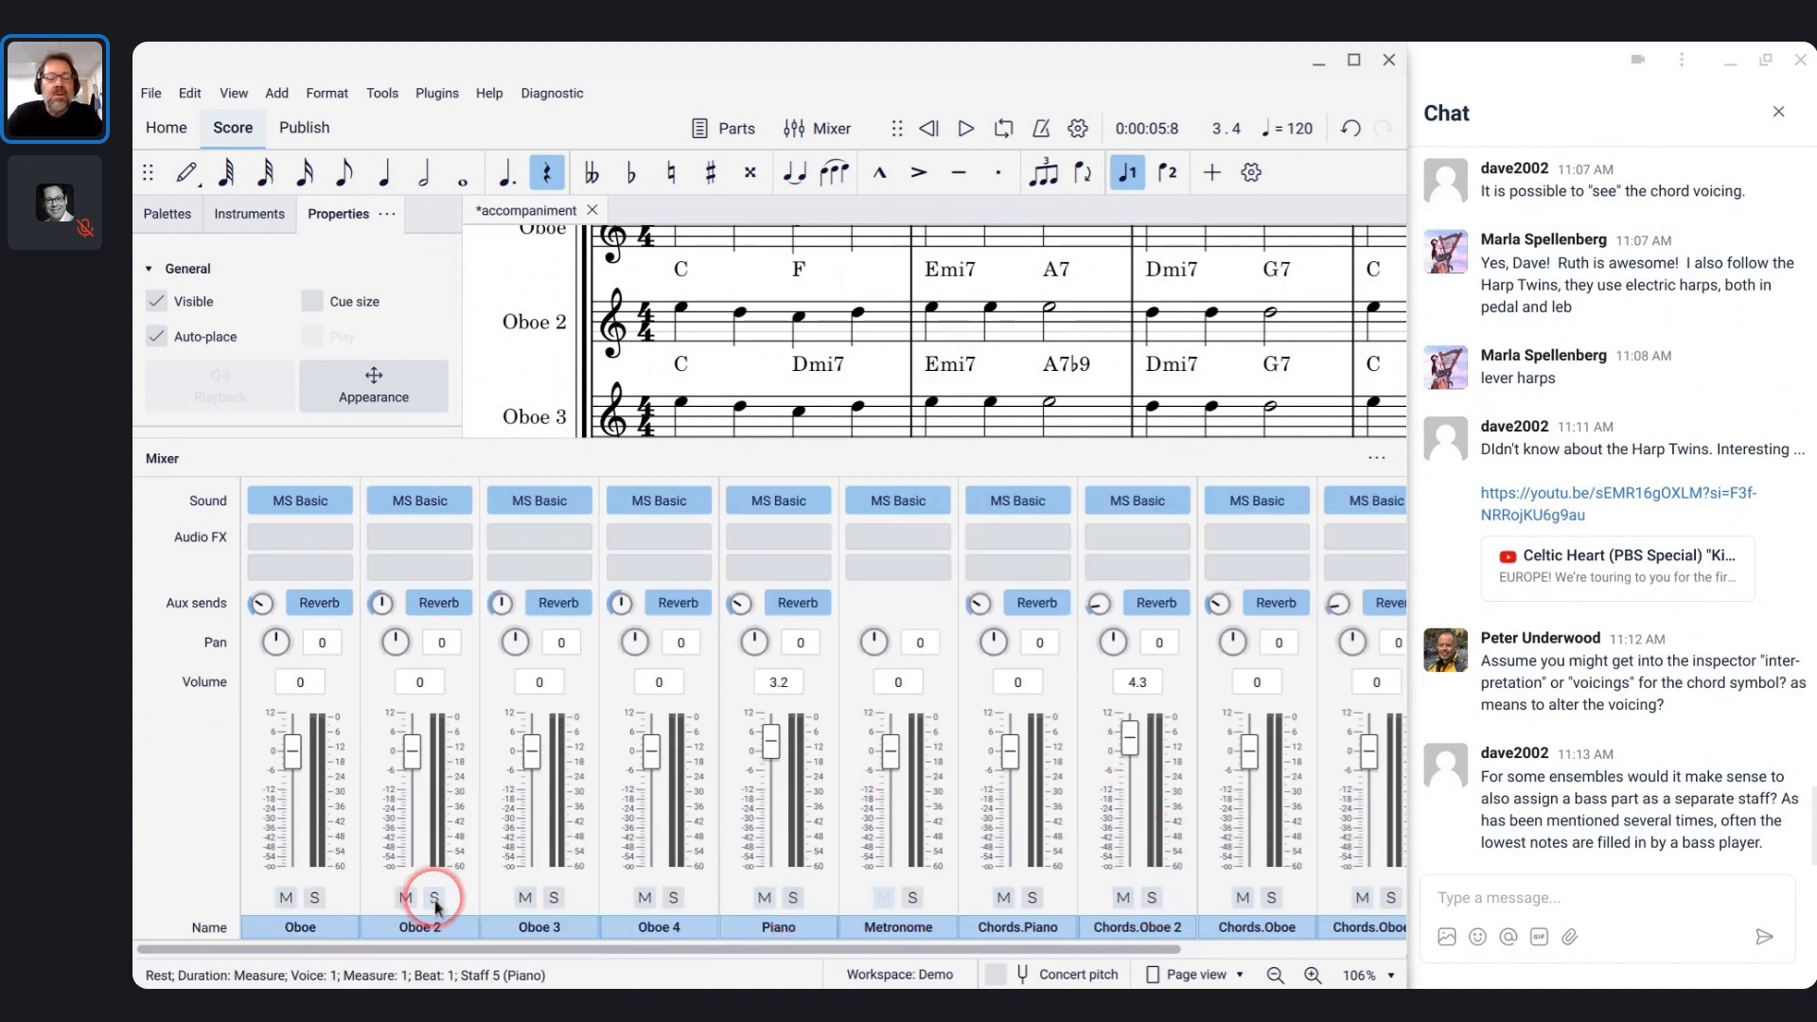
{"action": "scroll", "coordinate": [738, 345], "scroll_direction": "down", "scroll_amount": 2}
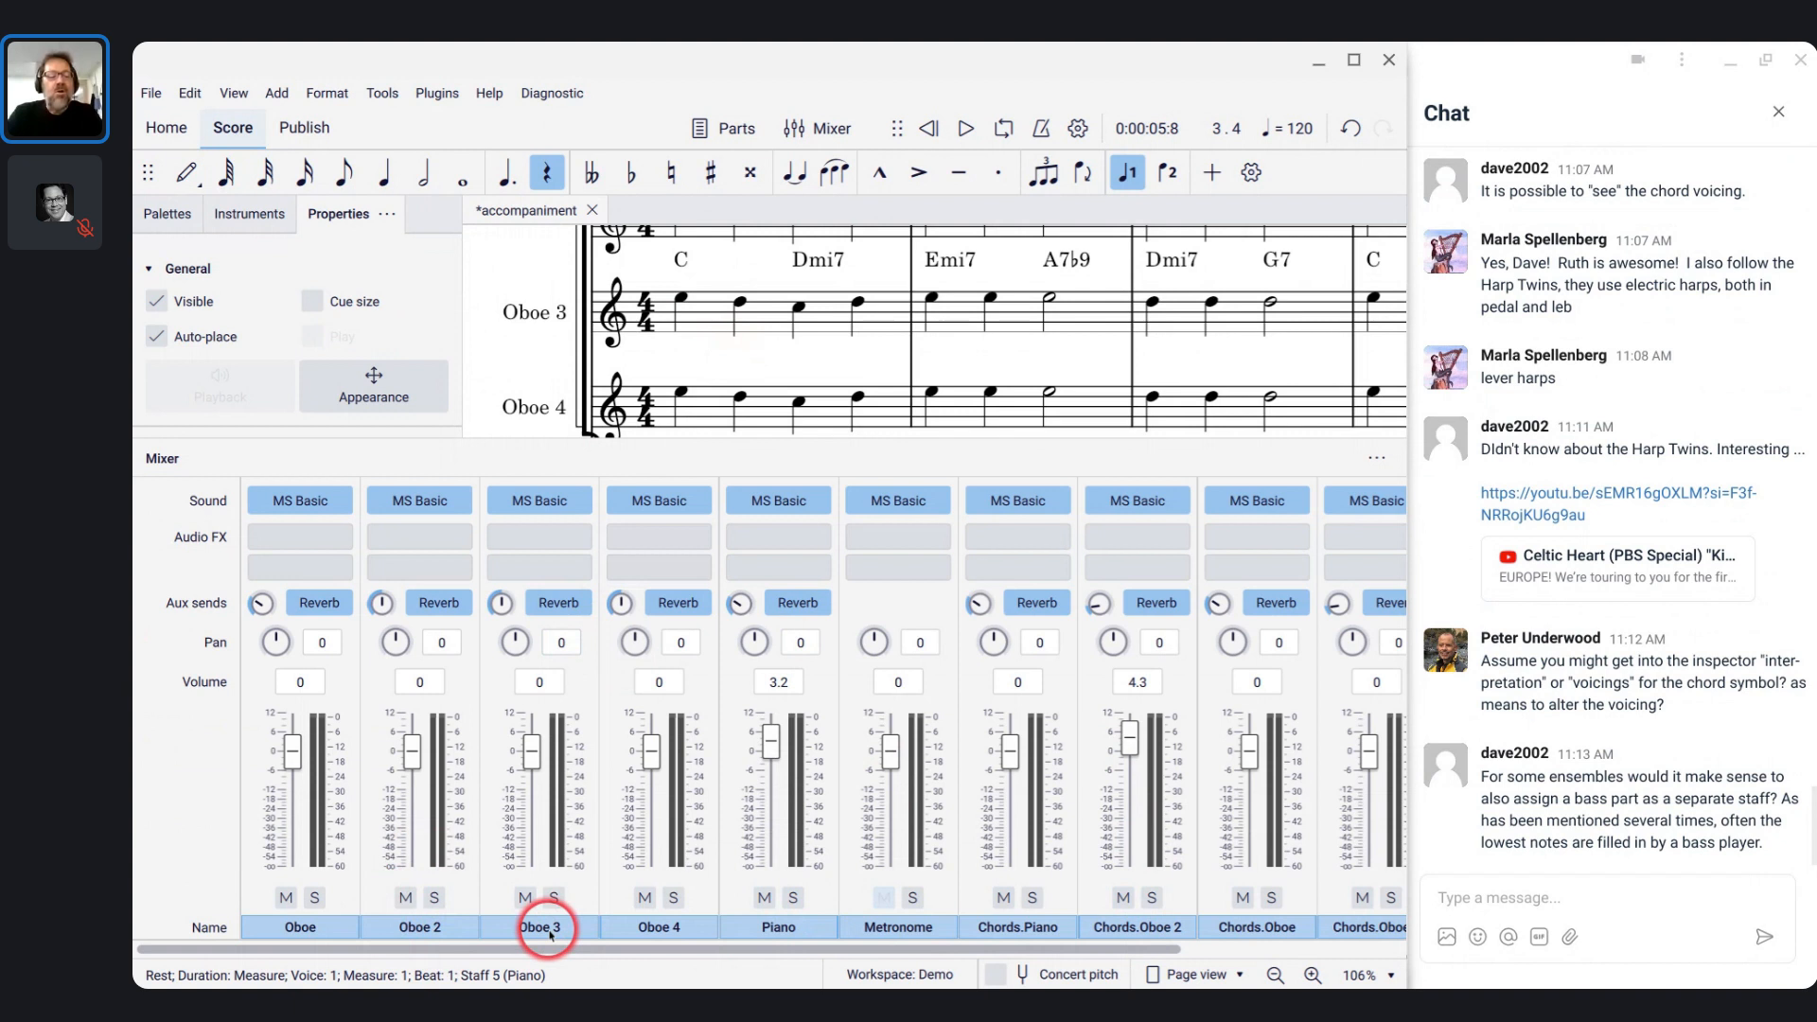
- Mute the Oboe 2 and Oboe channels and play measure 1 from the Oboe 3 staff's 4/4 time signature
{"action": "left_click", "coordinate": [405, 899]}
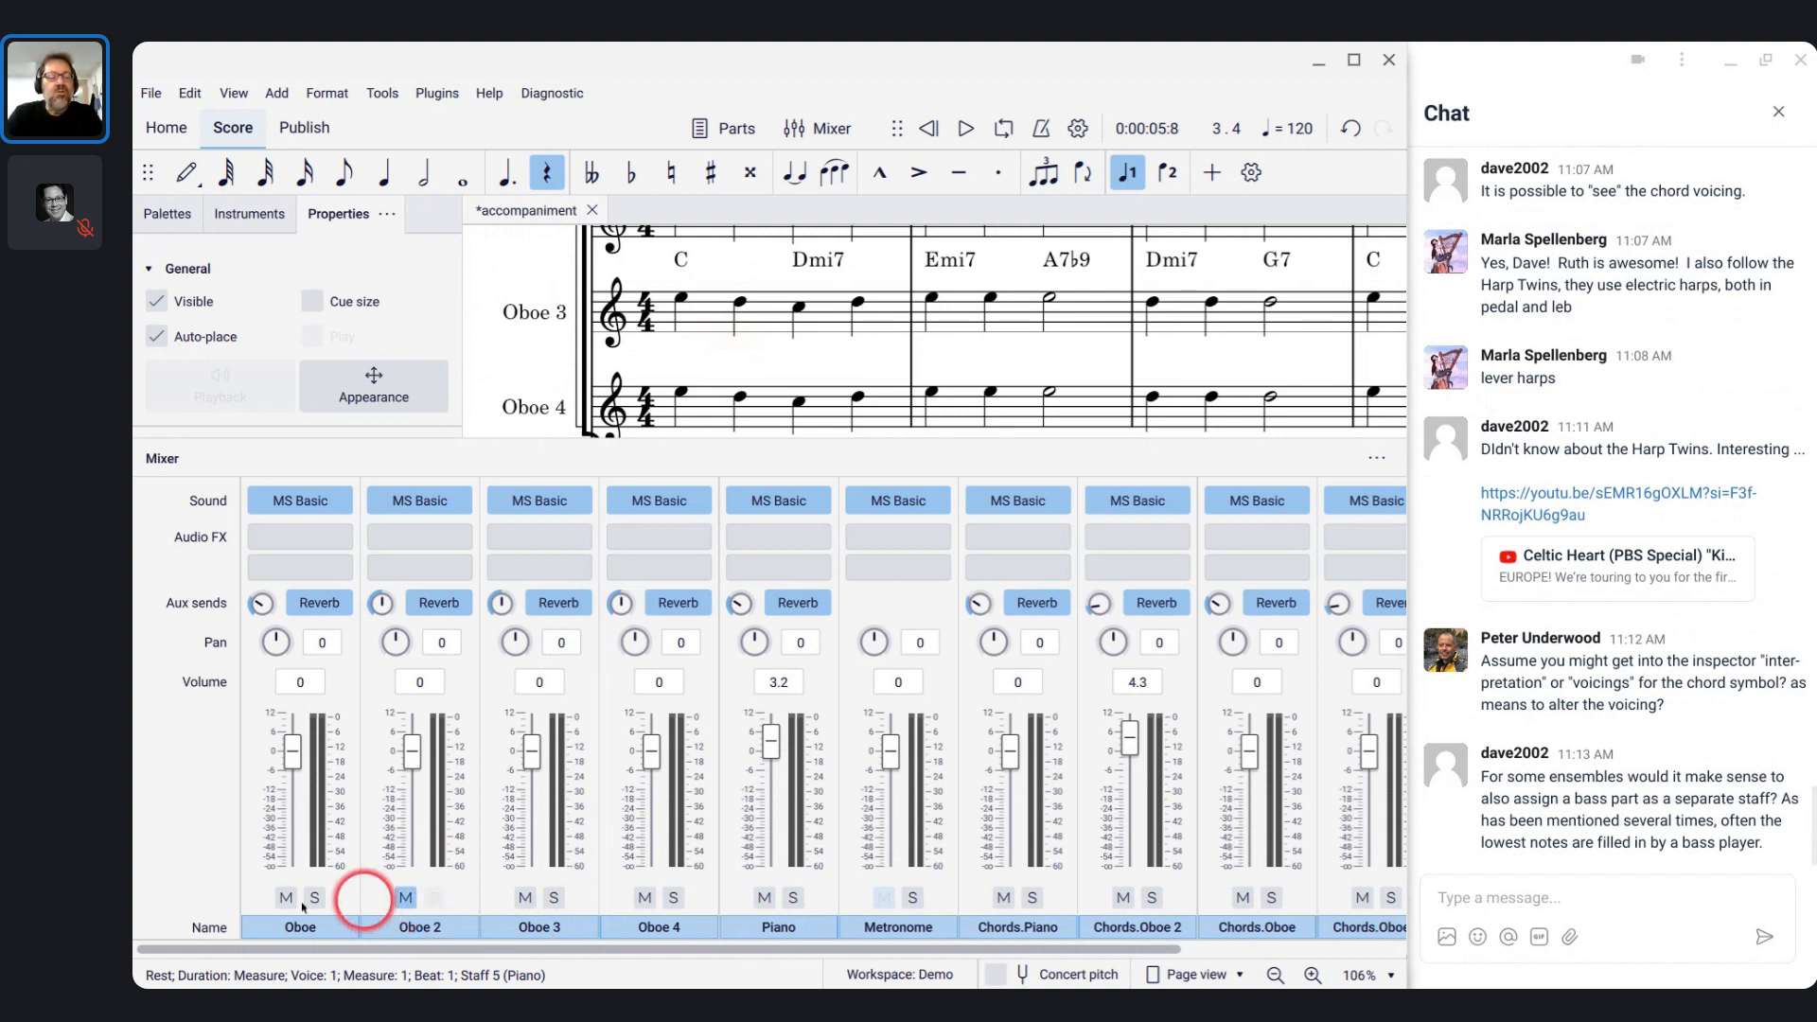
{"action": "left_click", "coordinate": [286, 899]}
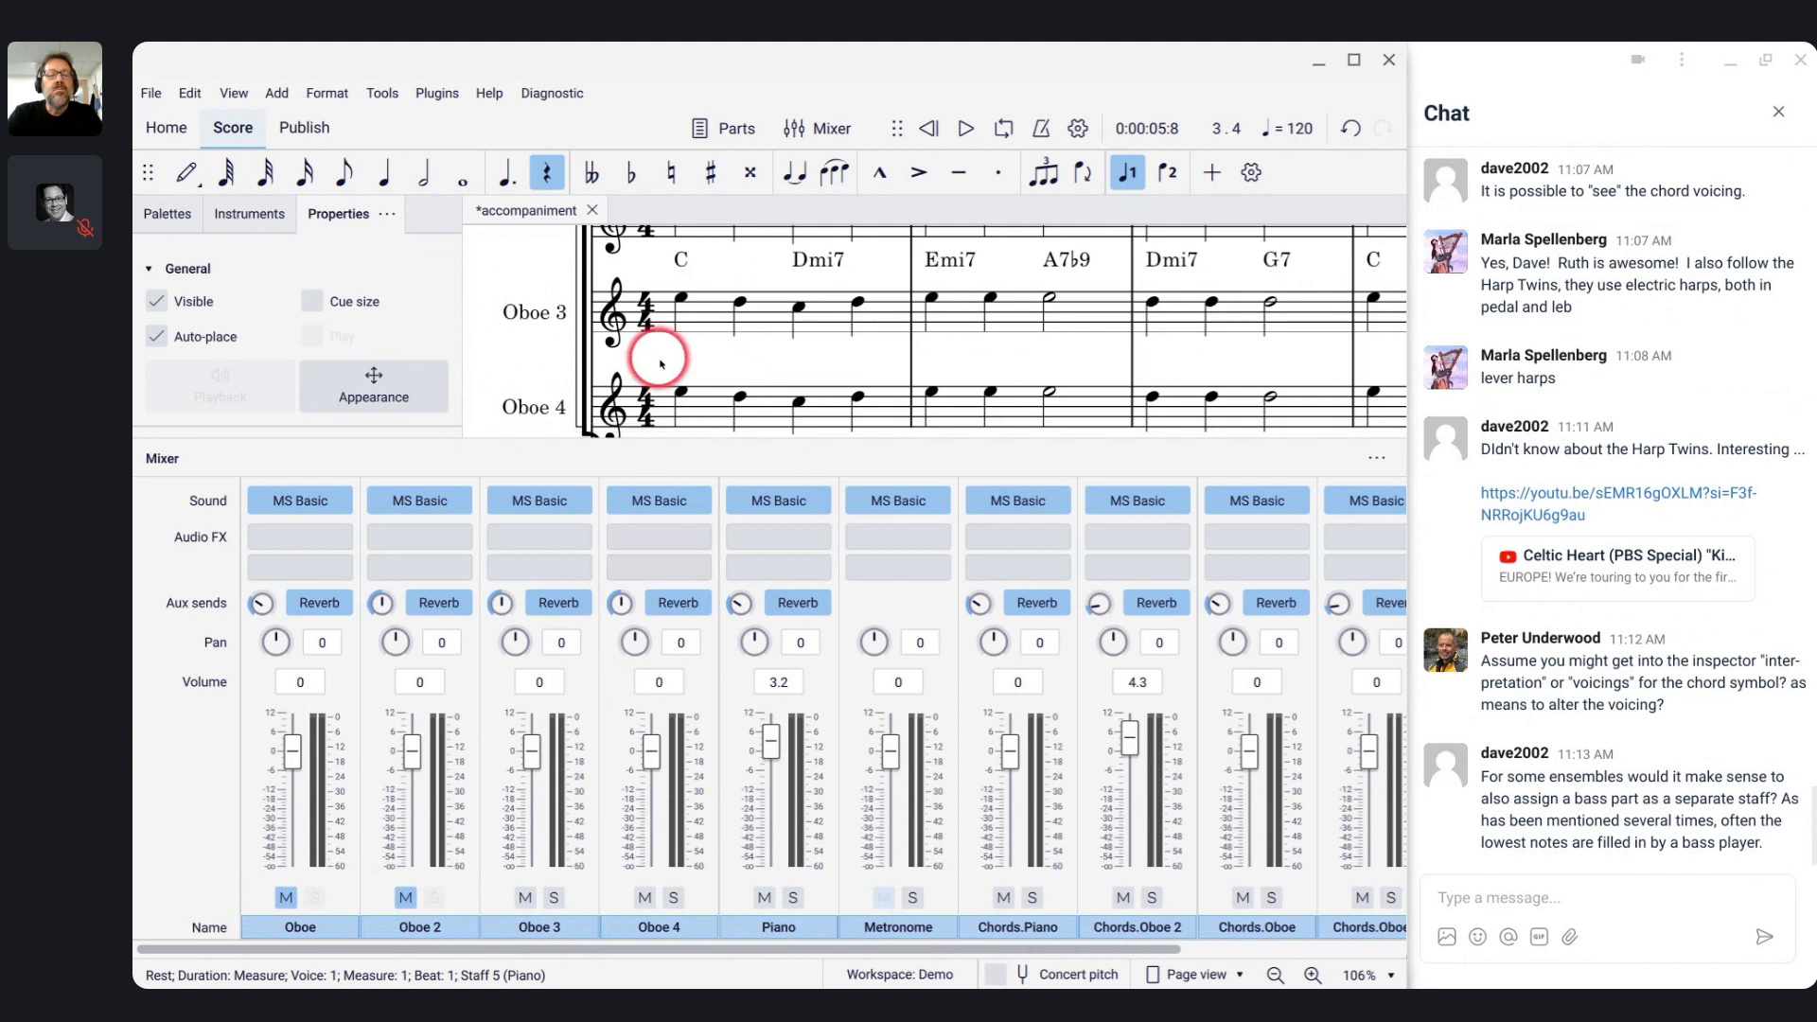
{"action": "scroll", "coordinate": [659, 364], "scroll_direction": "up", "scroll_amount": 2}
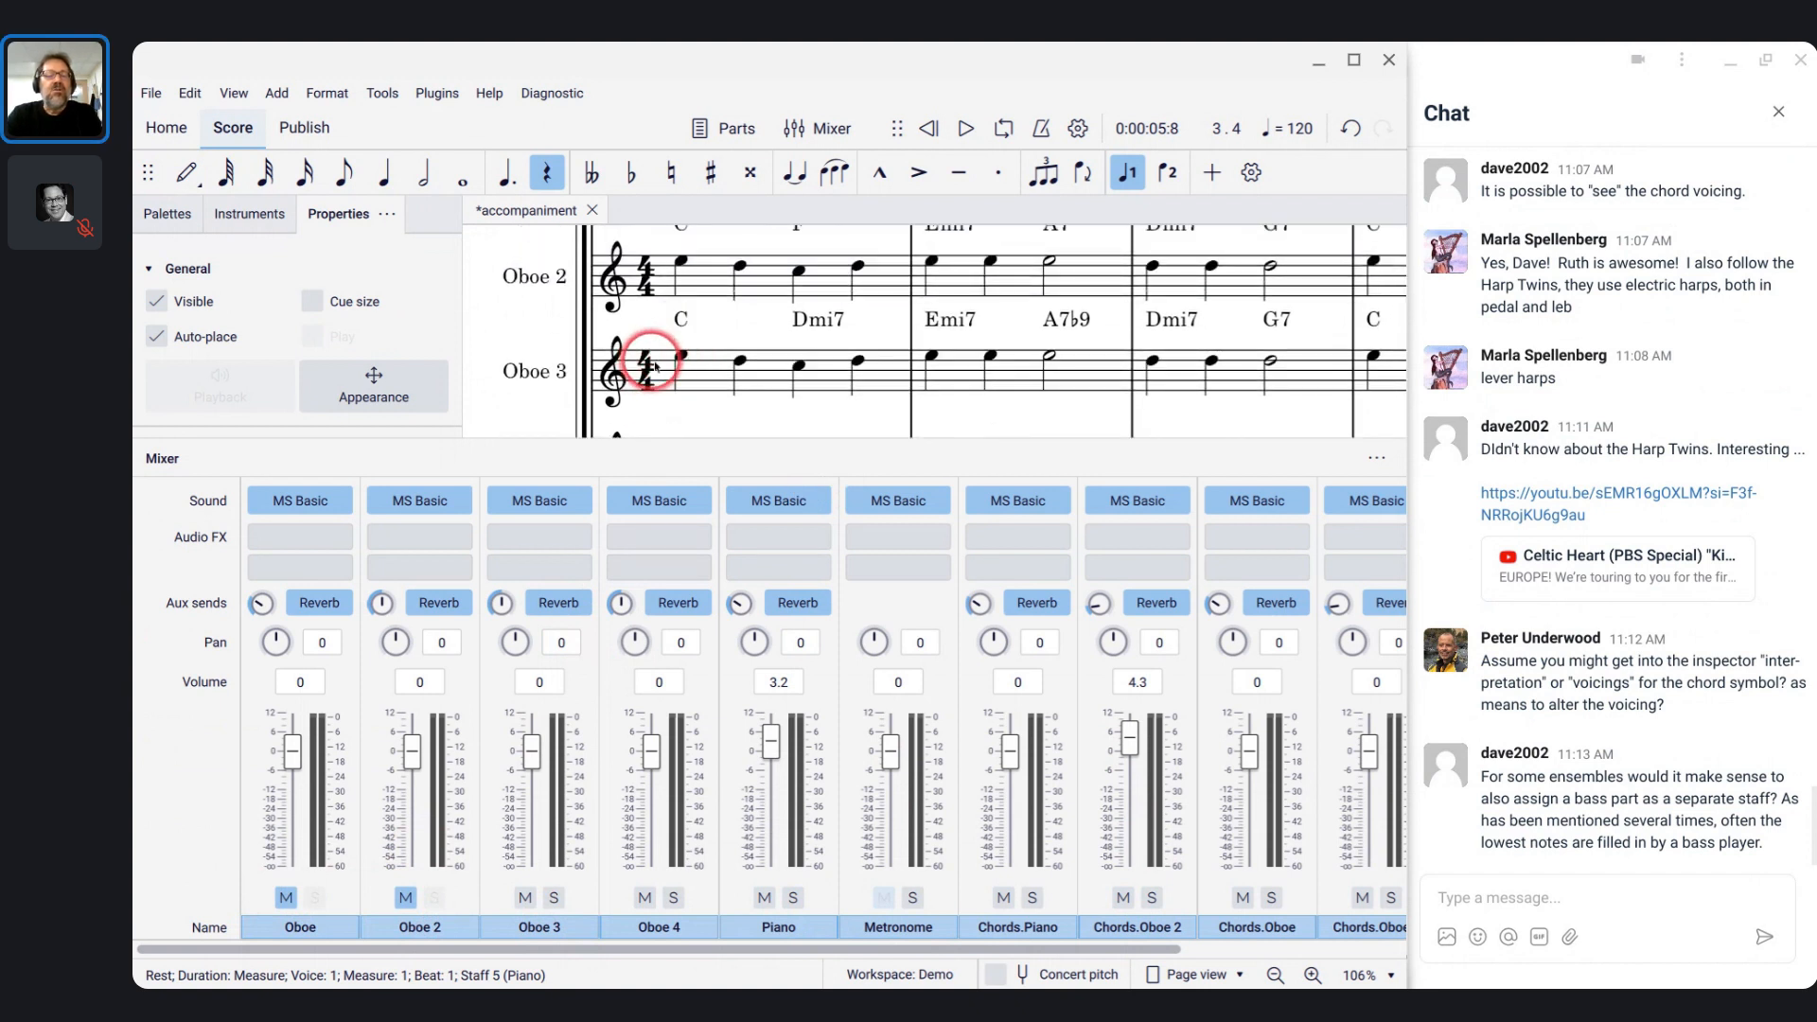
{"action": "left_click", "coordinate": [651, 366]}
{"action": "scroll", "coordinate": [655, 365], "scroll_direction": "down", "scroll_amount": 2}
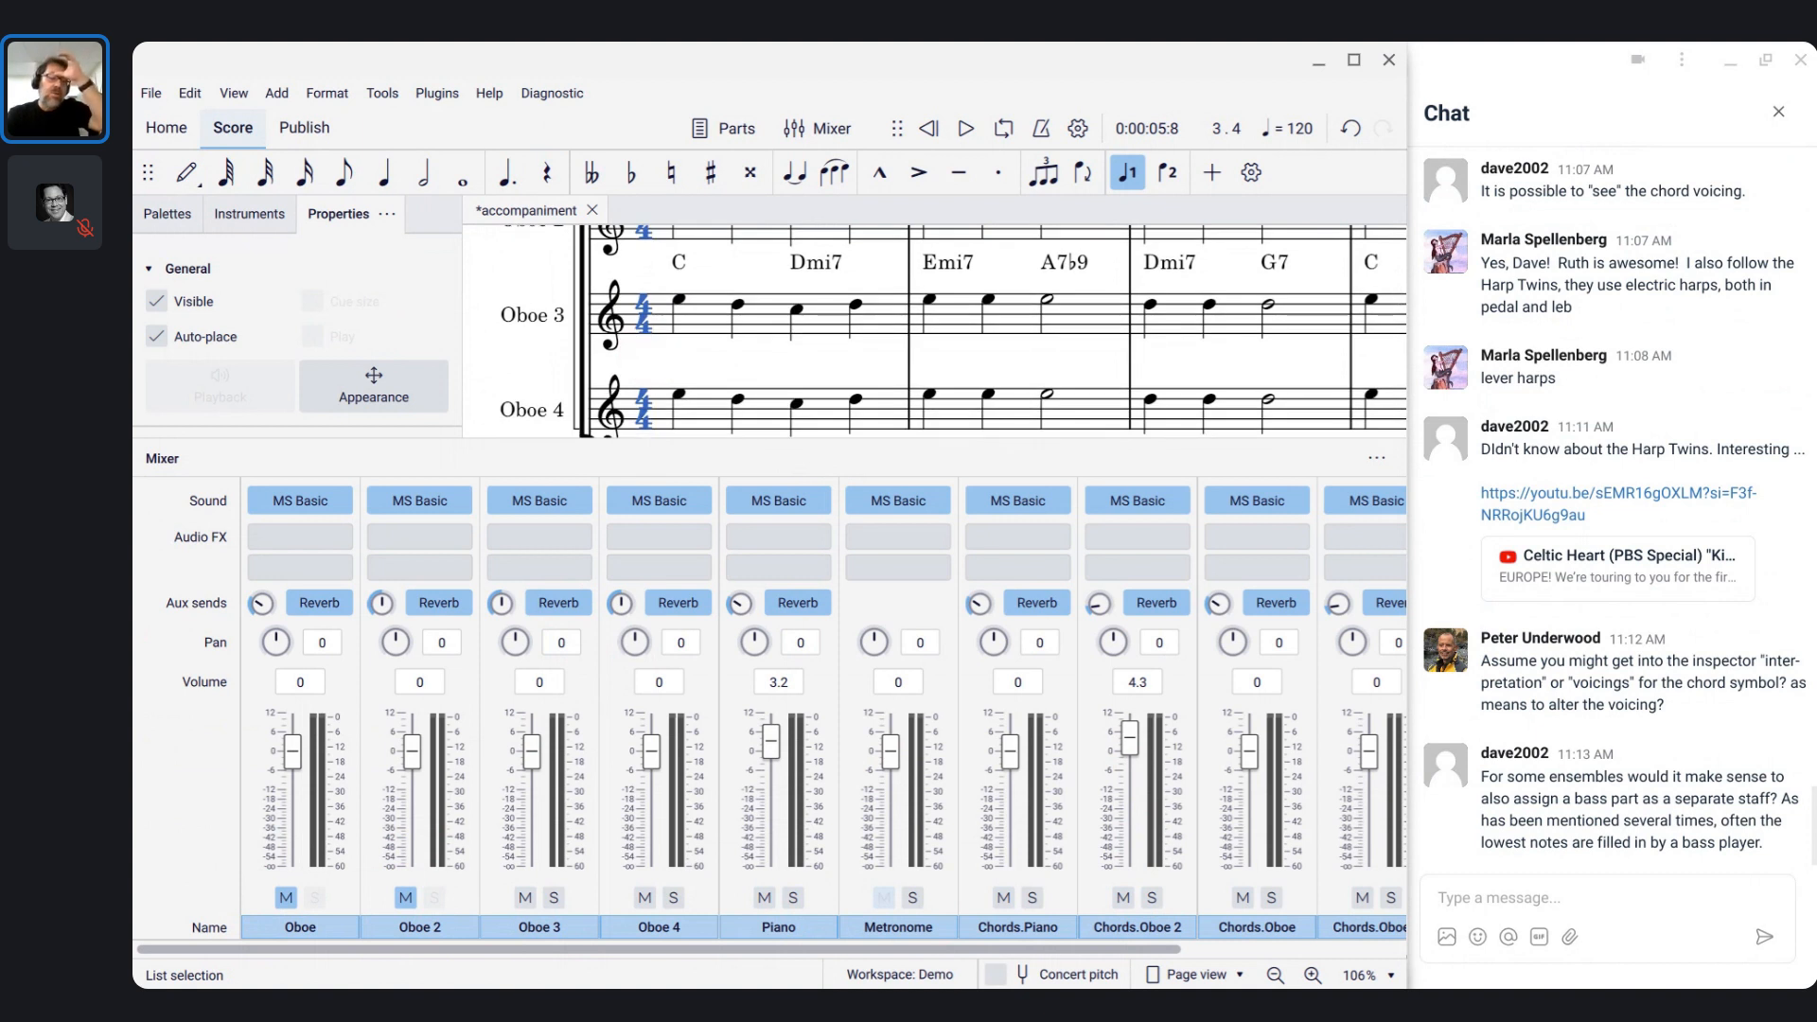
{"action": "key", "text": "space"}
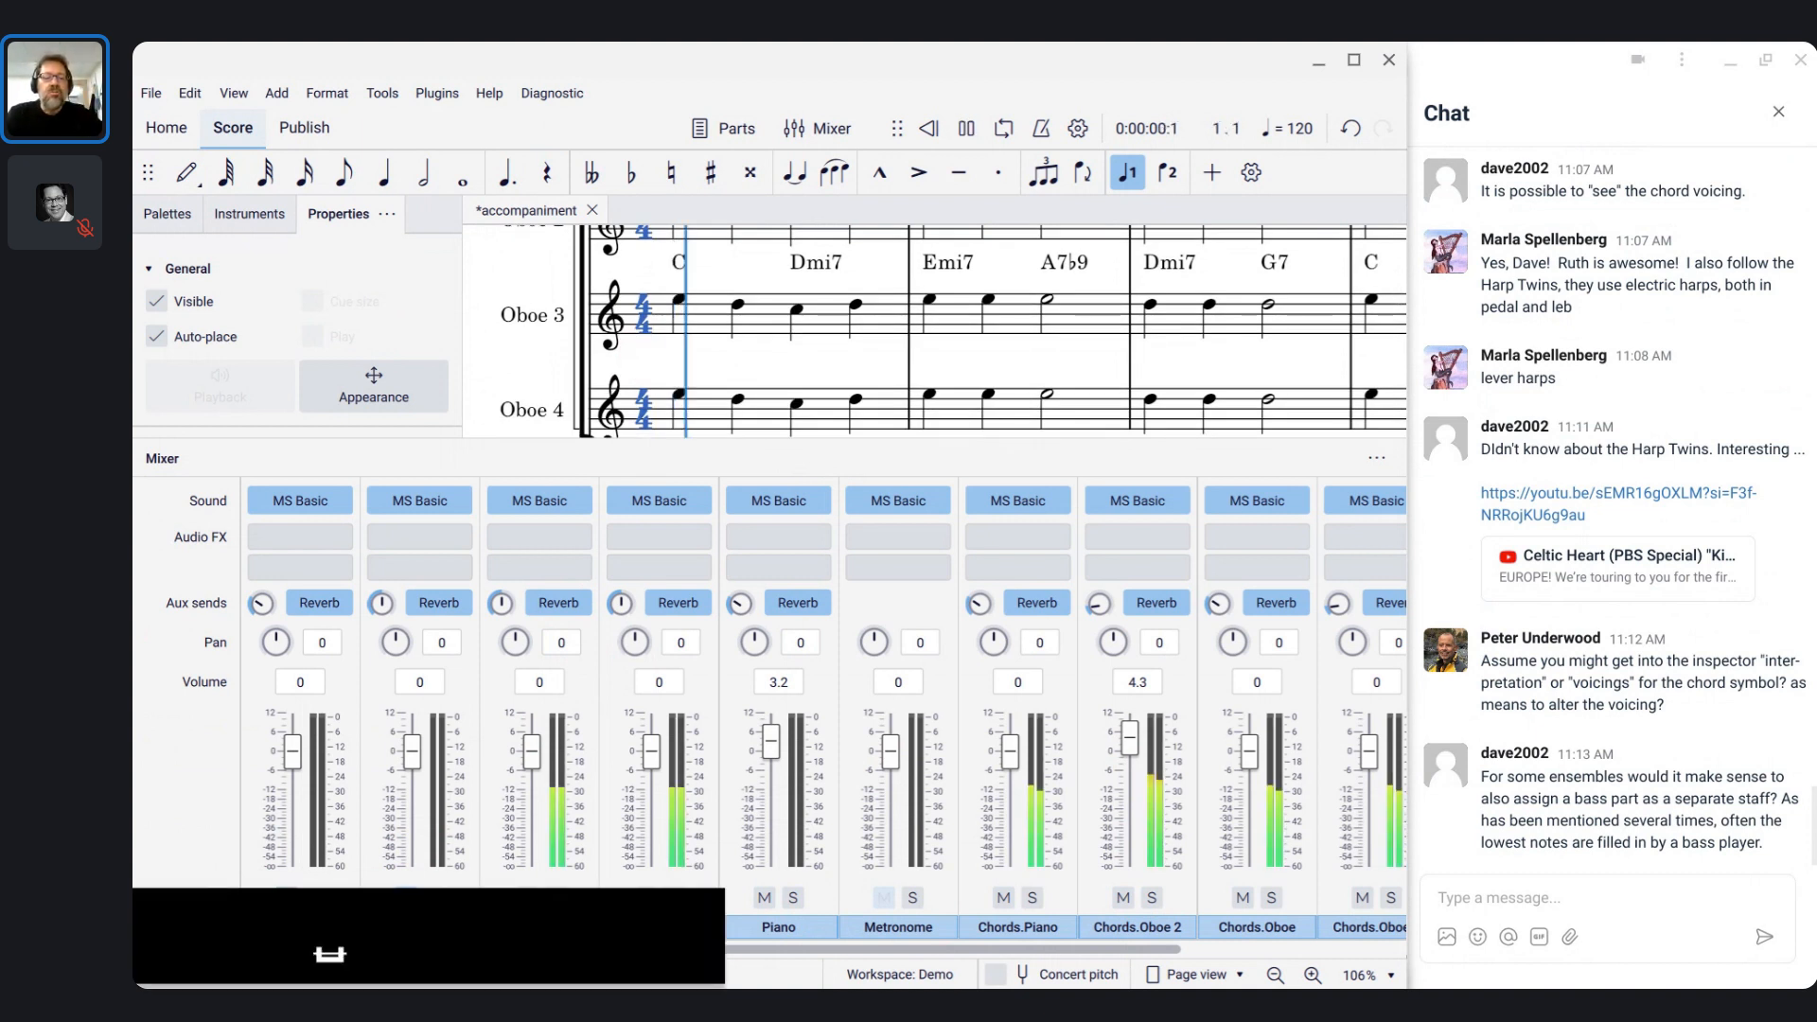
{"action": "key", "text": "space"}
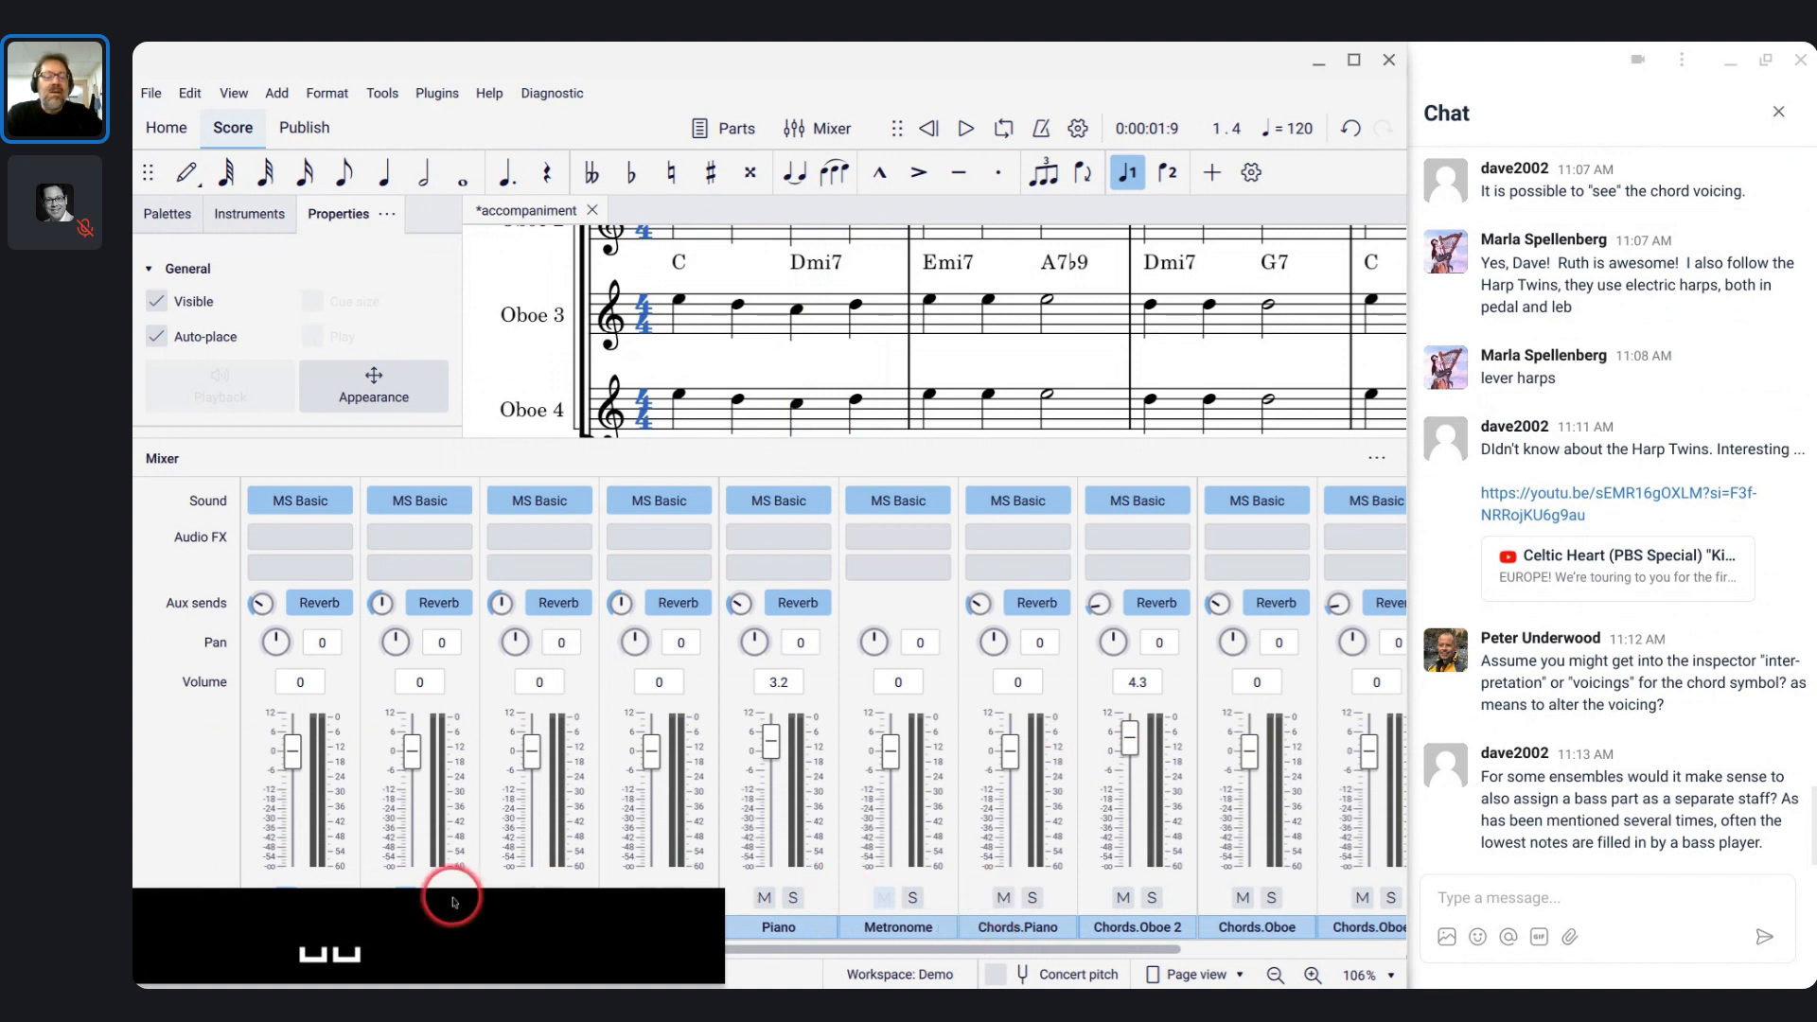
- Unmute the Oboe 2 and Oboe channels and solo the Oboe 3 and Piano channels
{"action": "left_click", "coordinate": [405, 897]}
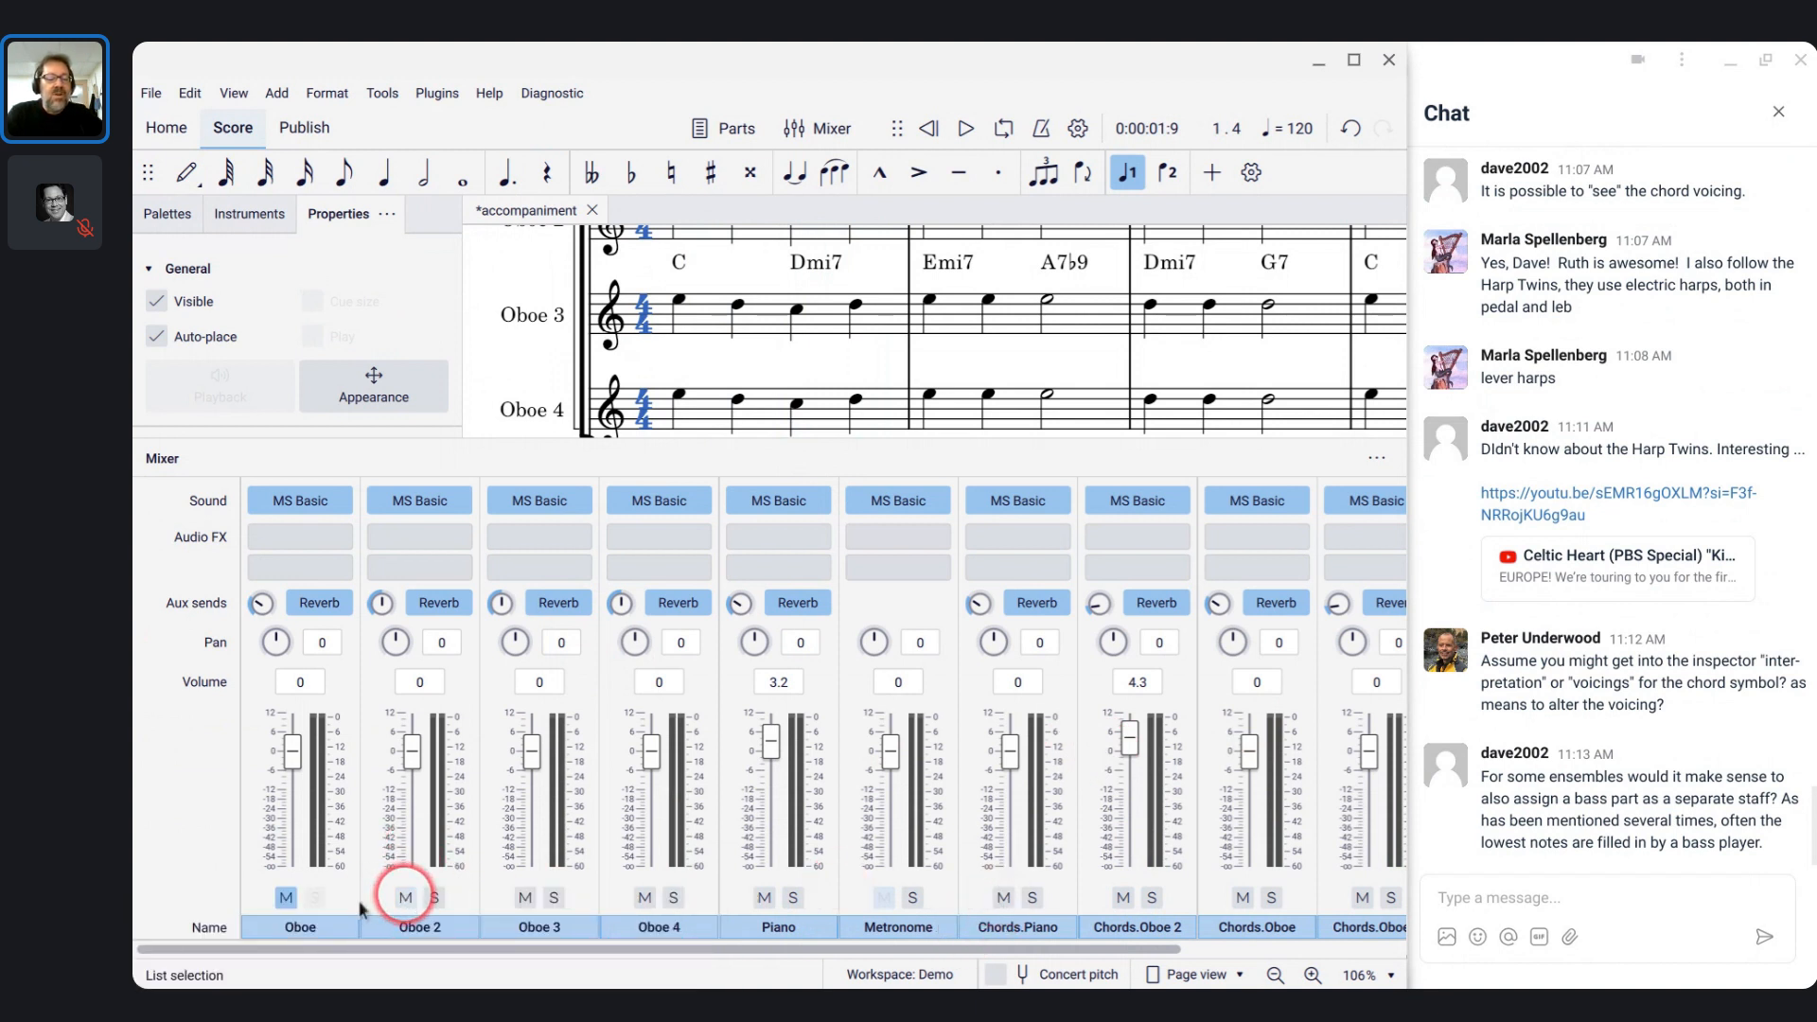
{"action": "left_click", "coordinate": [286, 897]}
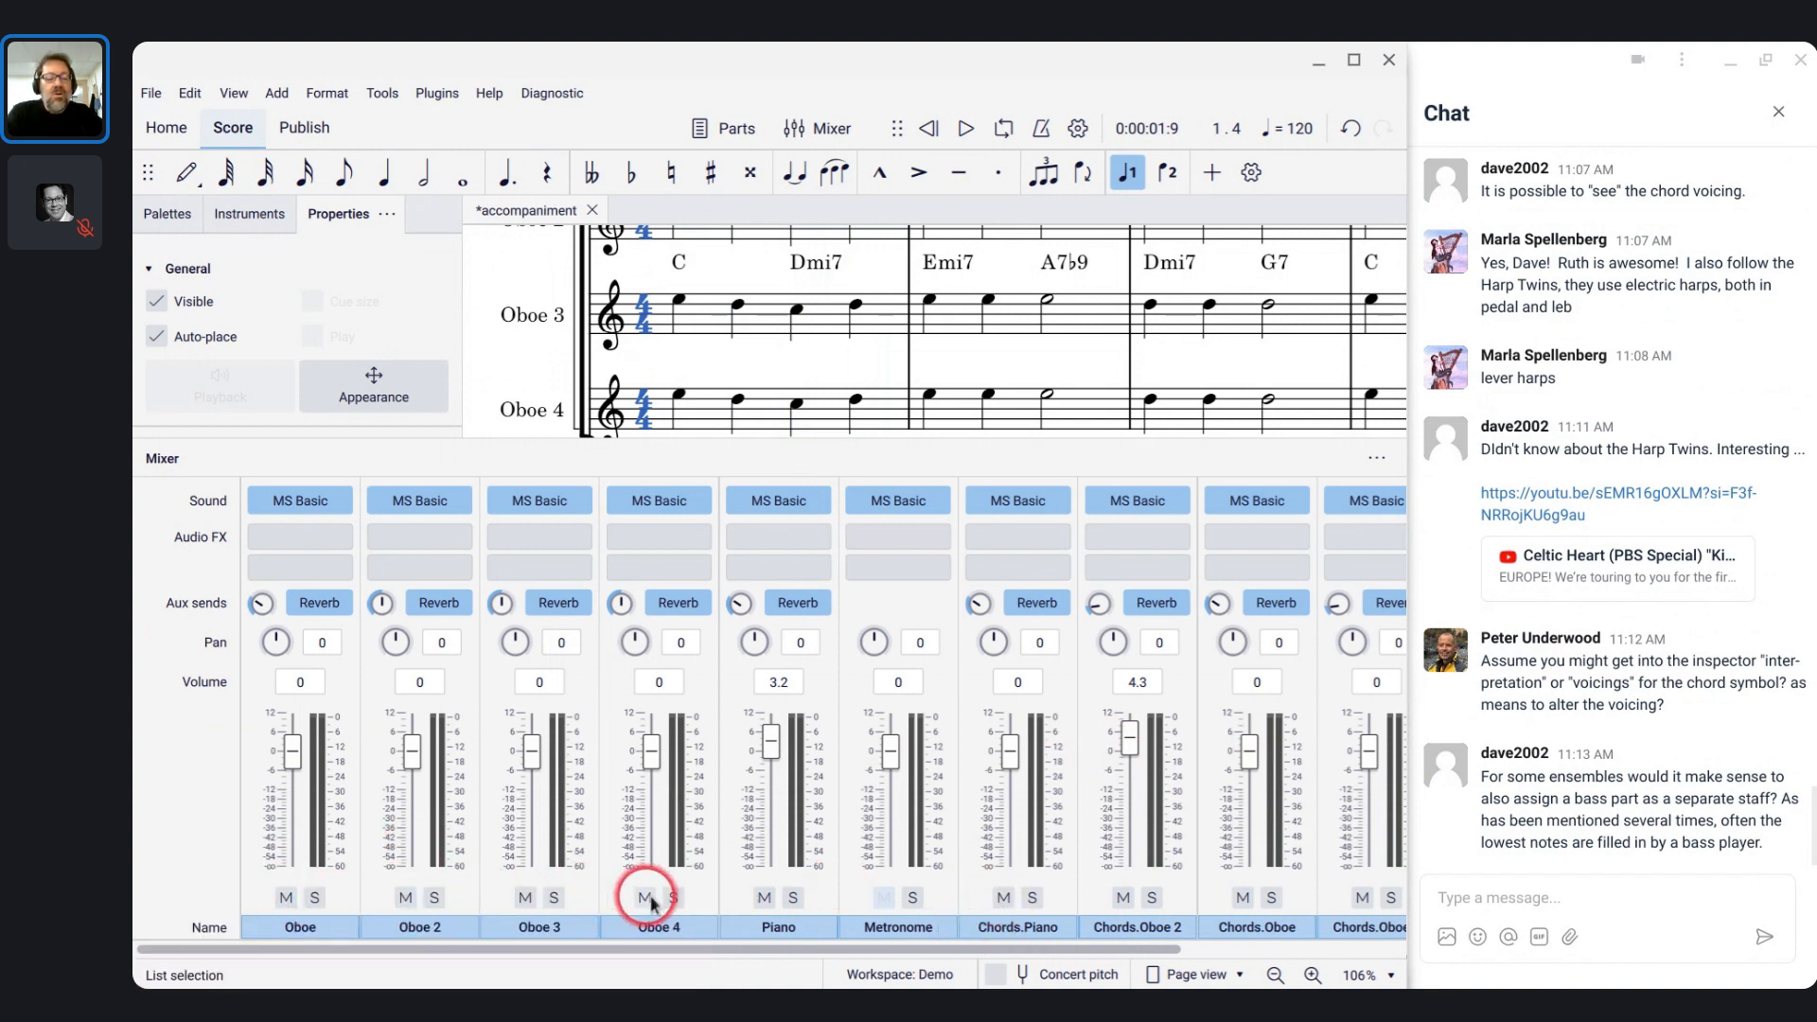
{"action": "left_click", "coordinate": [554, 897]}
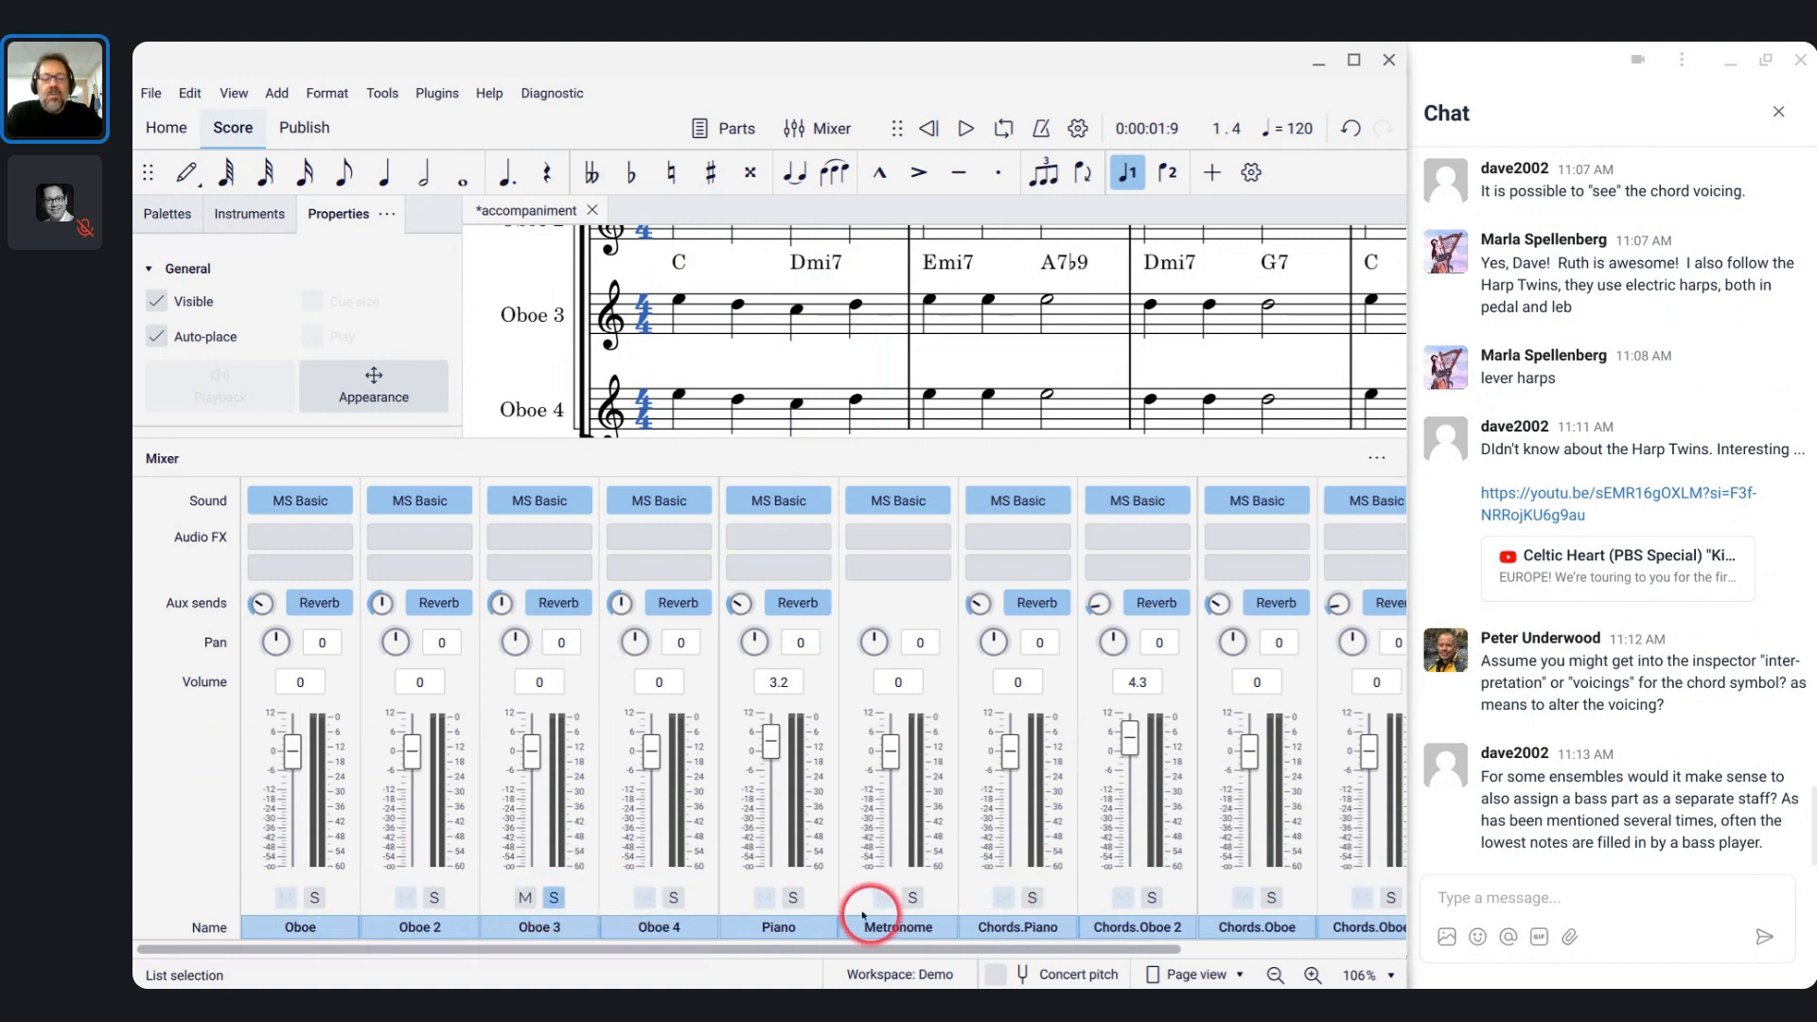
{"action": "left_click", "coordinate": [795, 899]}
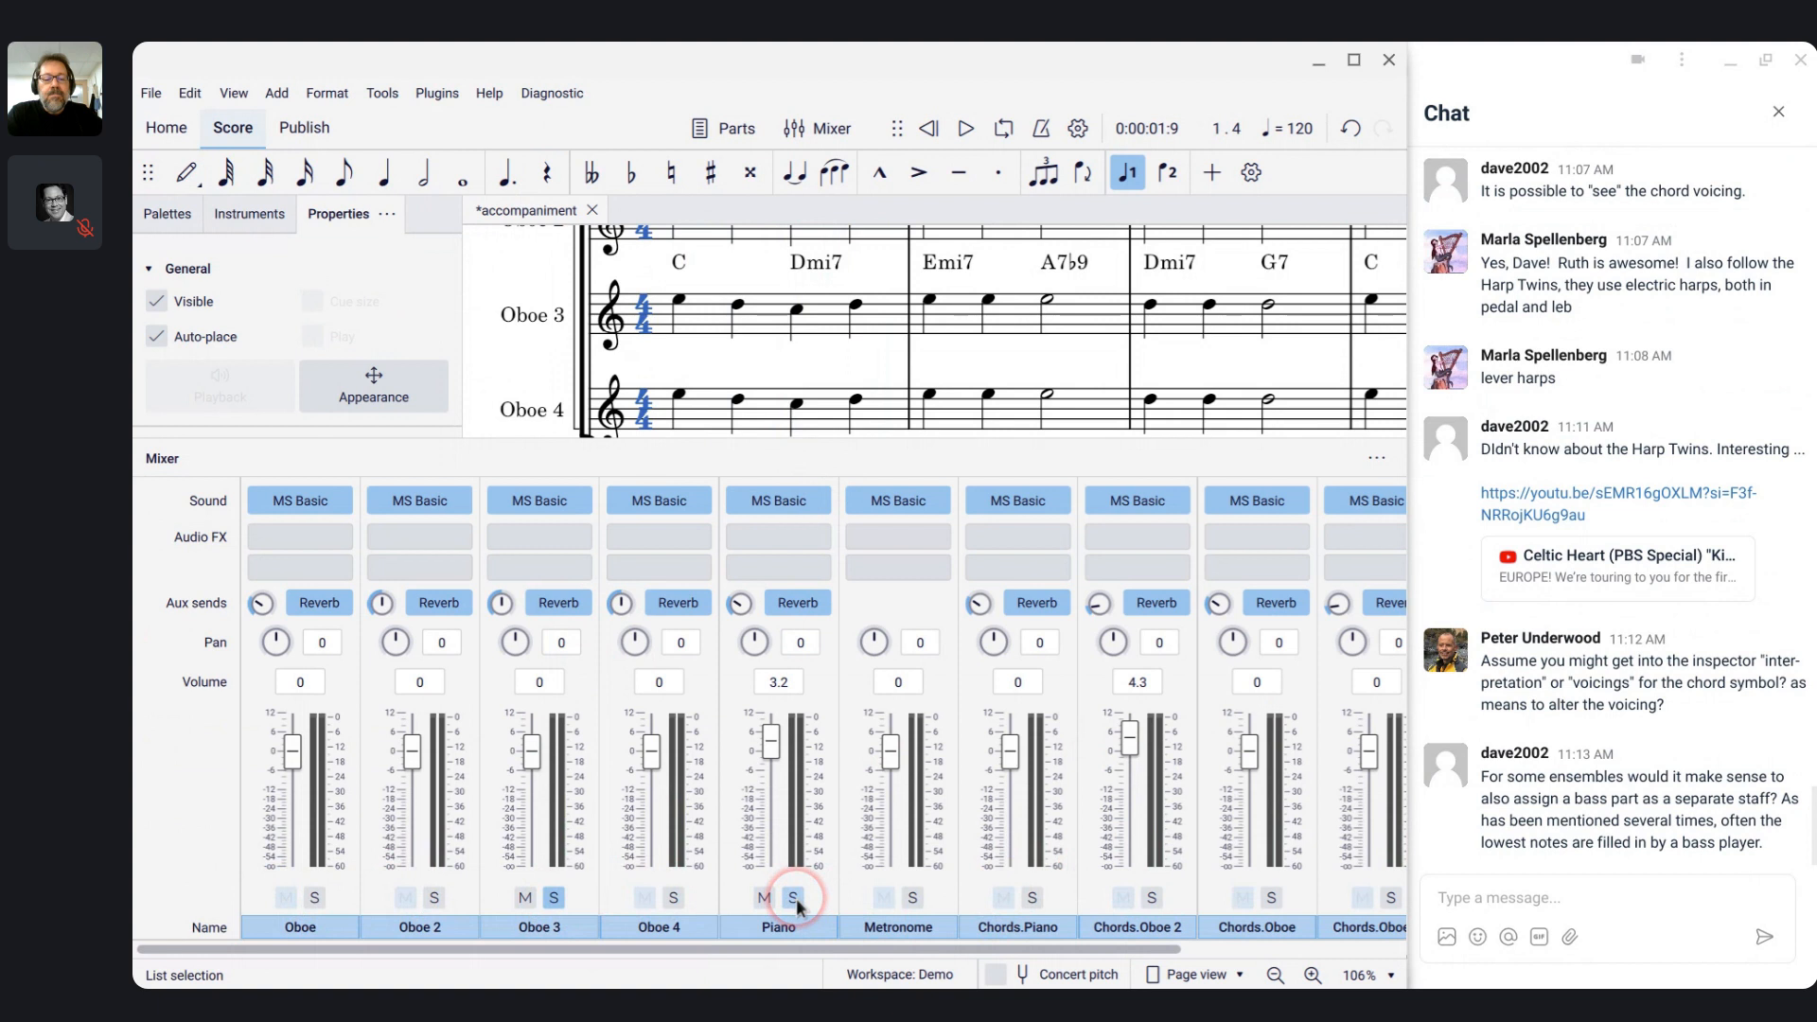
- Play the score from the treble clef of the Piano's upper staff into measure 2
{"action": "scroll", "coordinate": [819, 275], "scroll_direction": "down", "scroll_amount": 2}
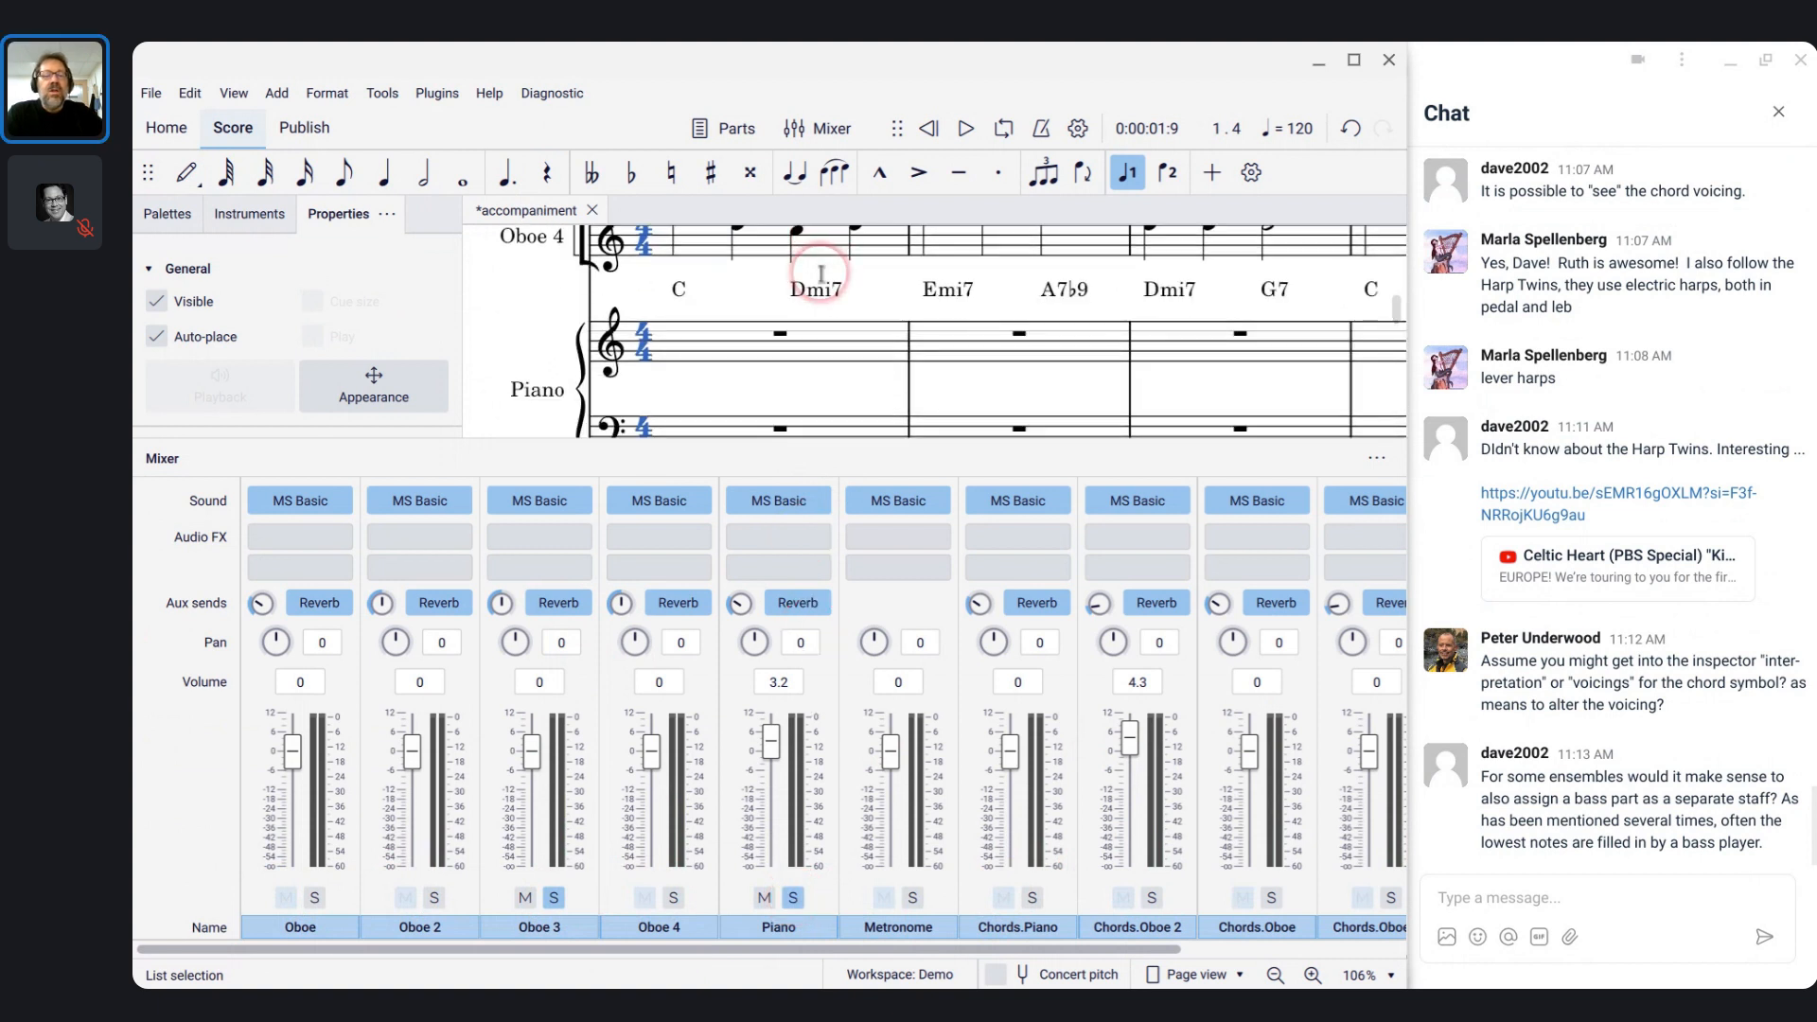
{"action": "left_click", "coordinate": [610, 345]}
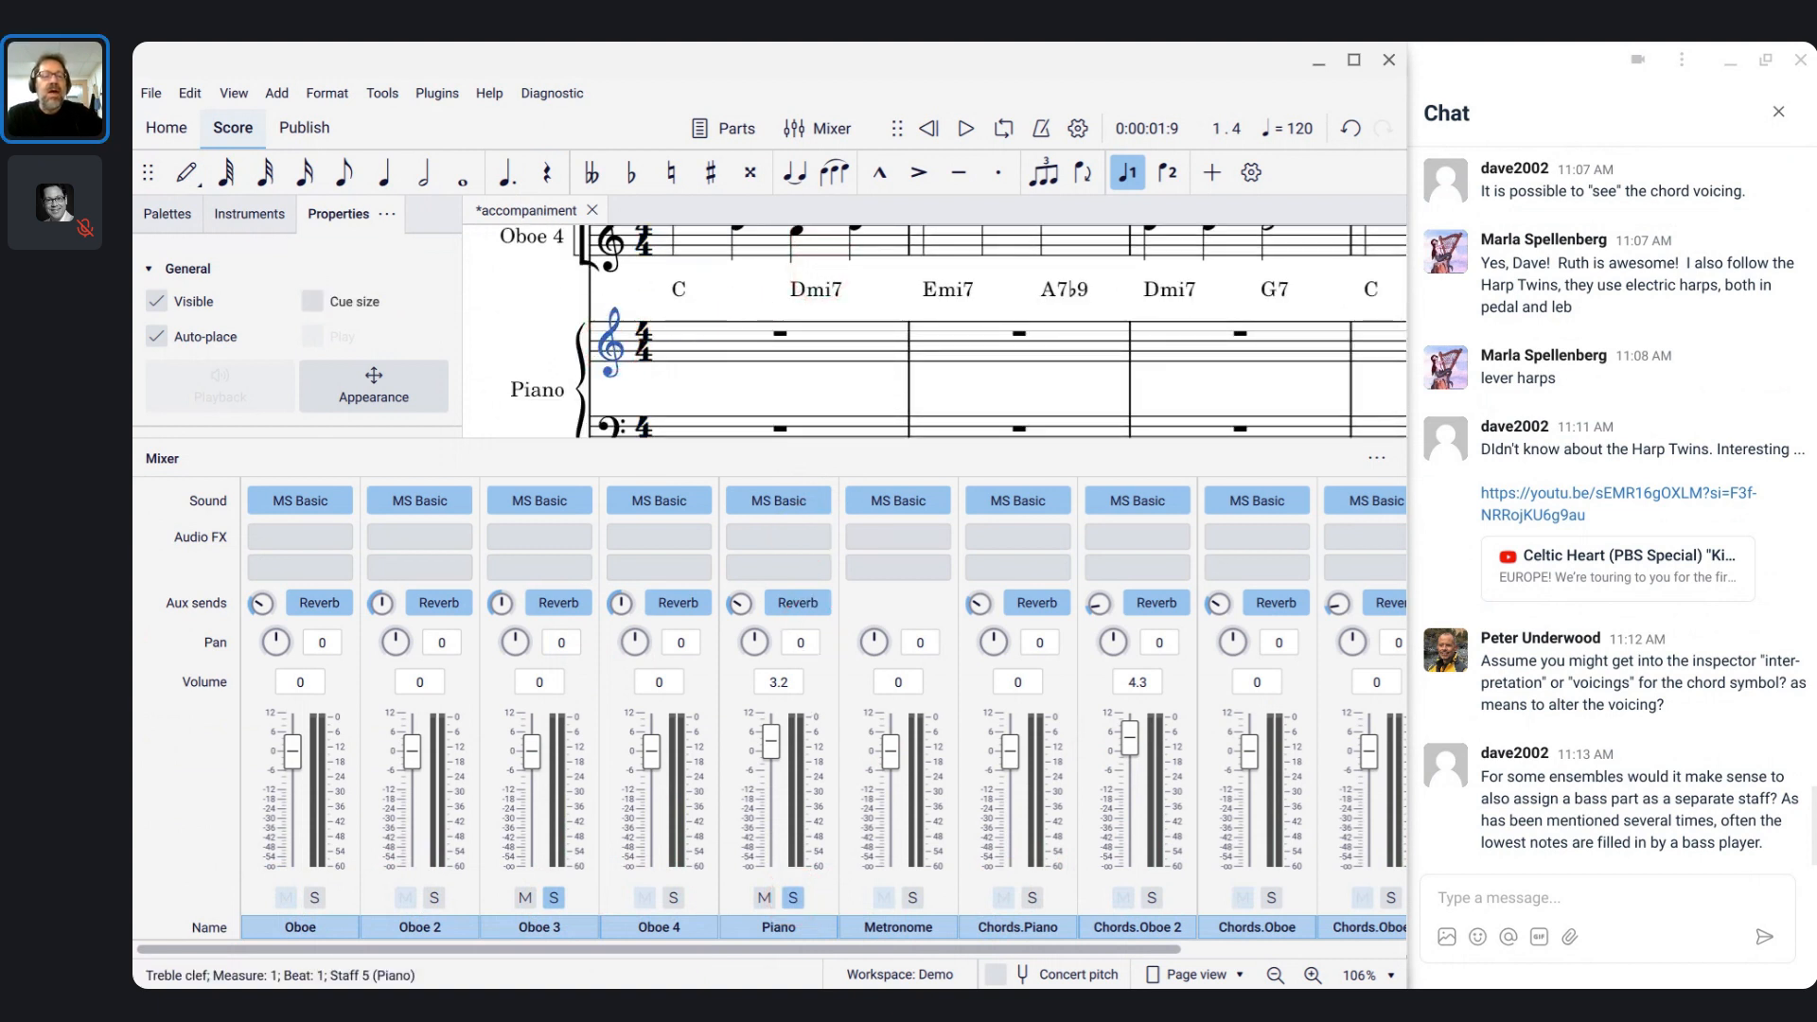
{"action": "key", "text": "space"}
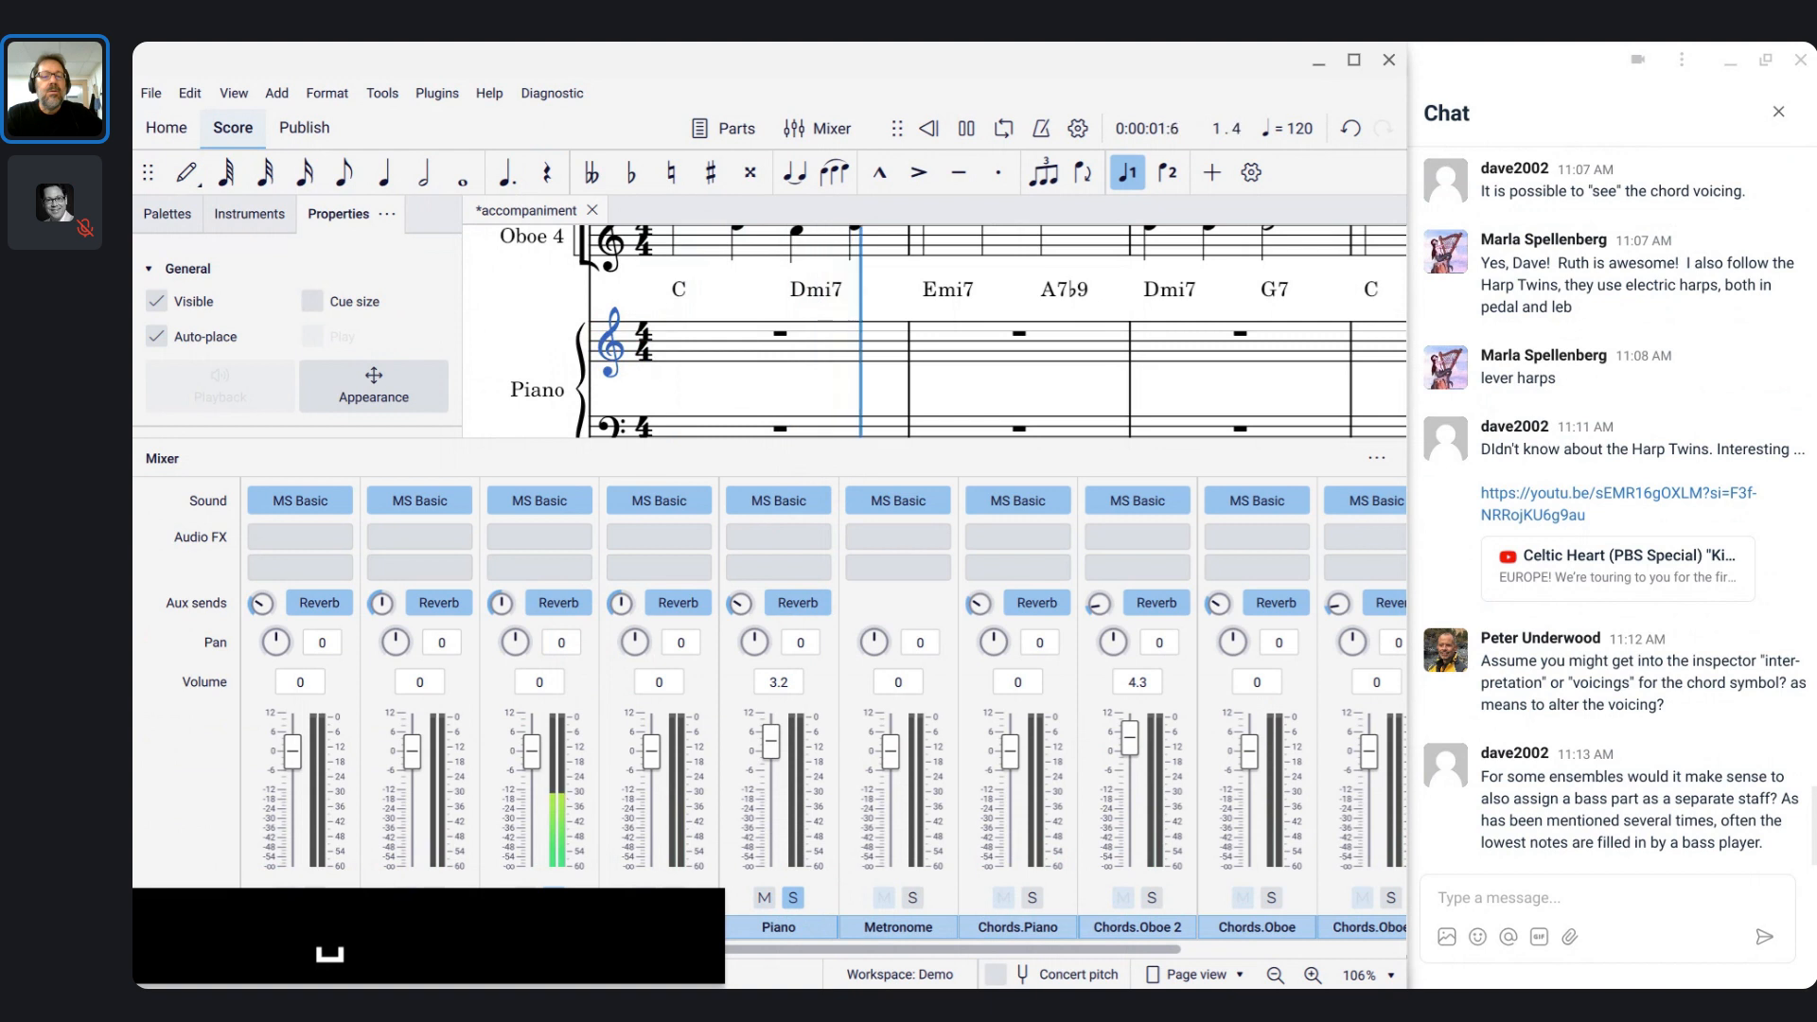
{"action": "key", "text": "space"}
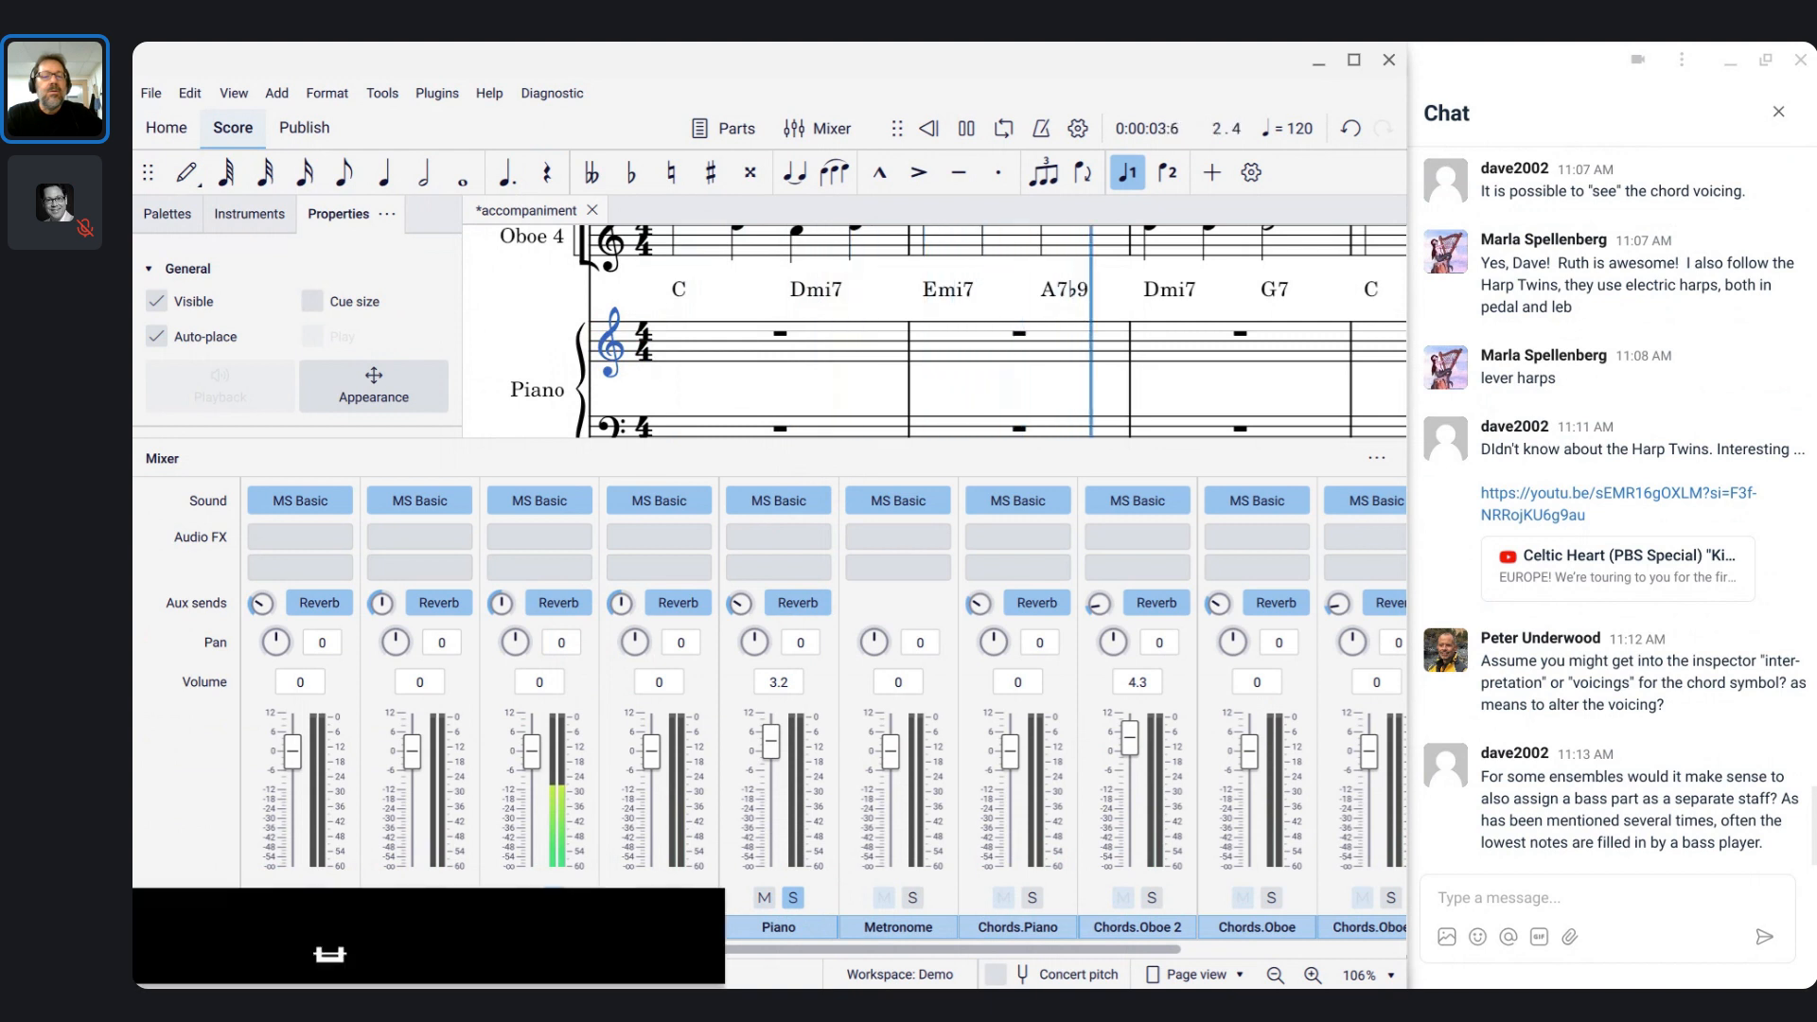
- Select all chord symbols on the Piano's upper staff and open the Realize chord symbols options for them
{"action": "left_click", "coordinate": [681, 291]}
{"action": "right_click", "coordinate": [683, 293]}
{"action": "mouse_move", "coordinate": [811, 483]}
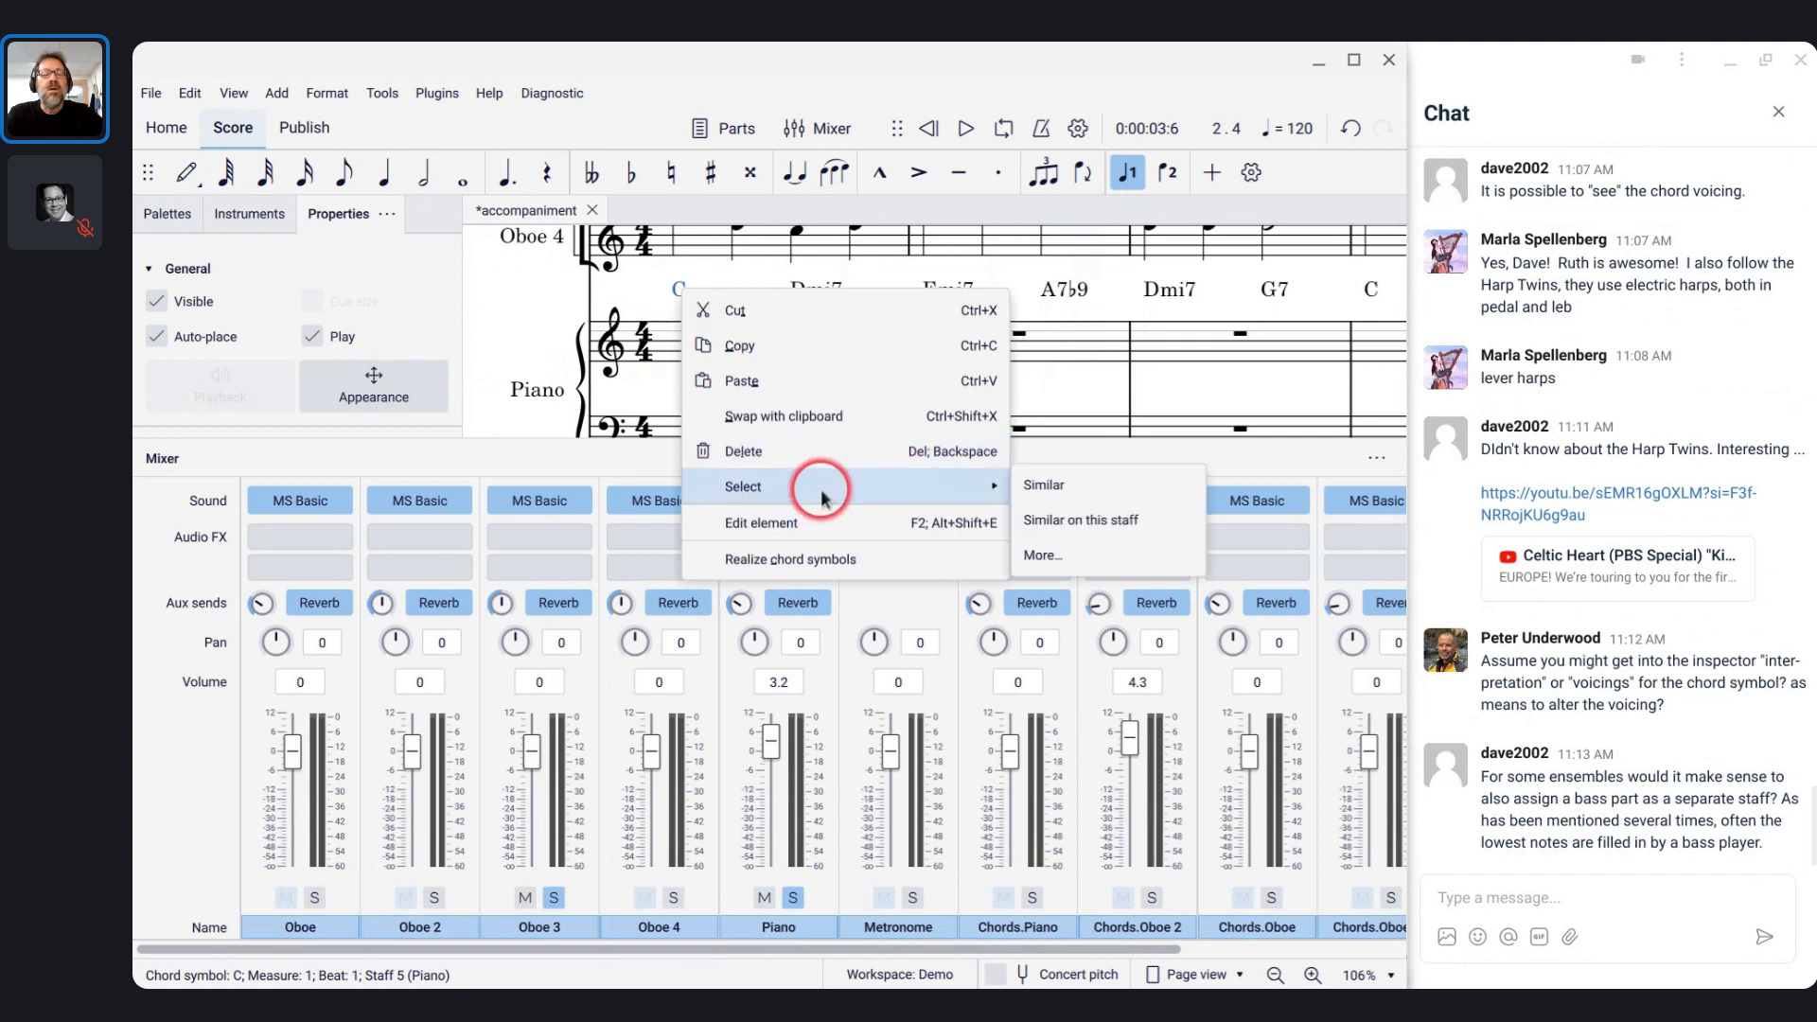
{"action": "left_click", "coordinate": [1046, 519]}
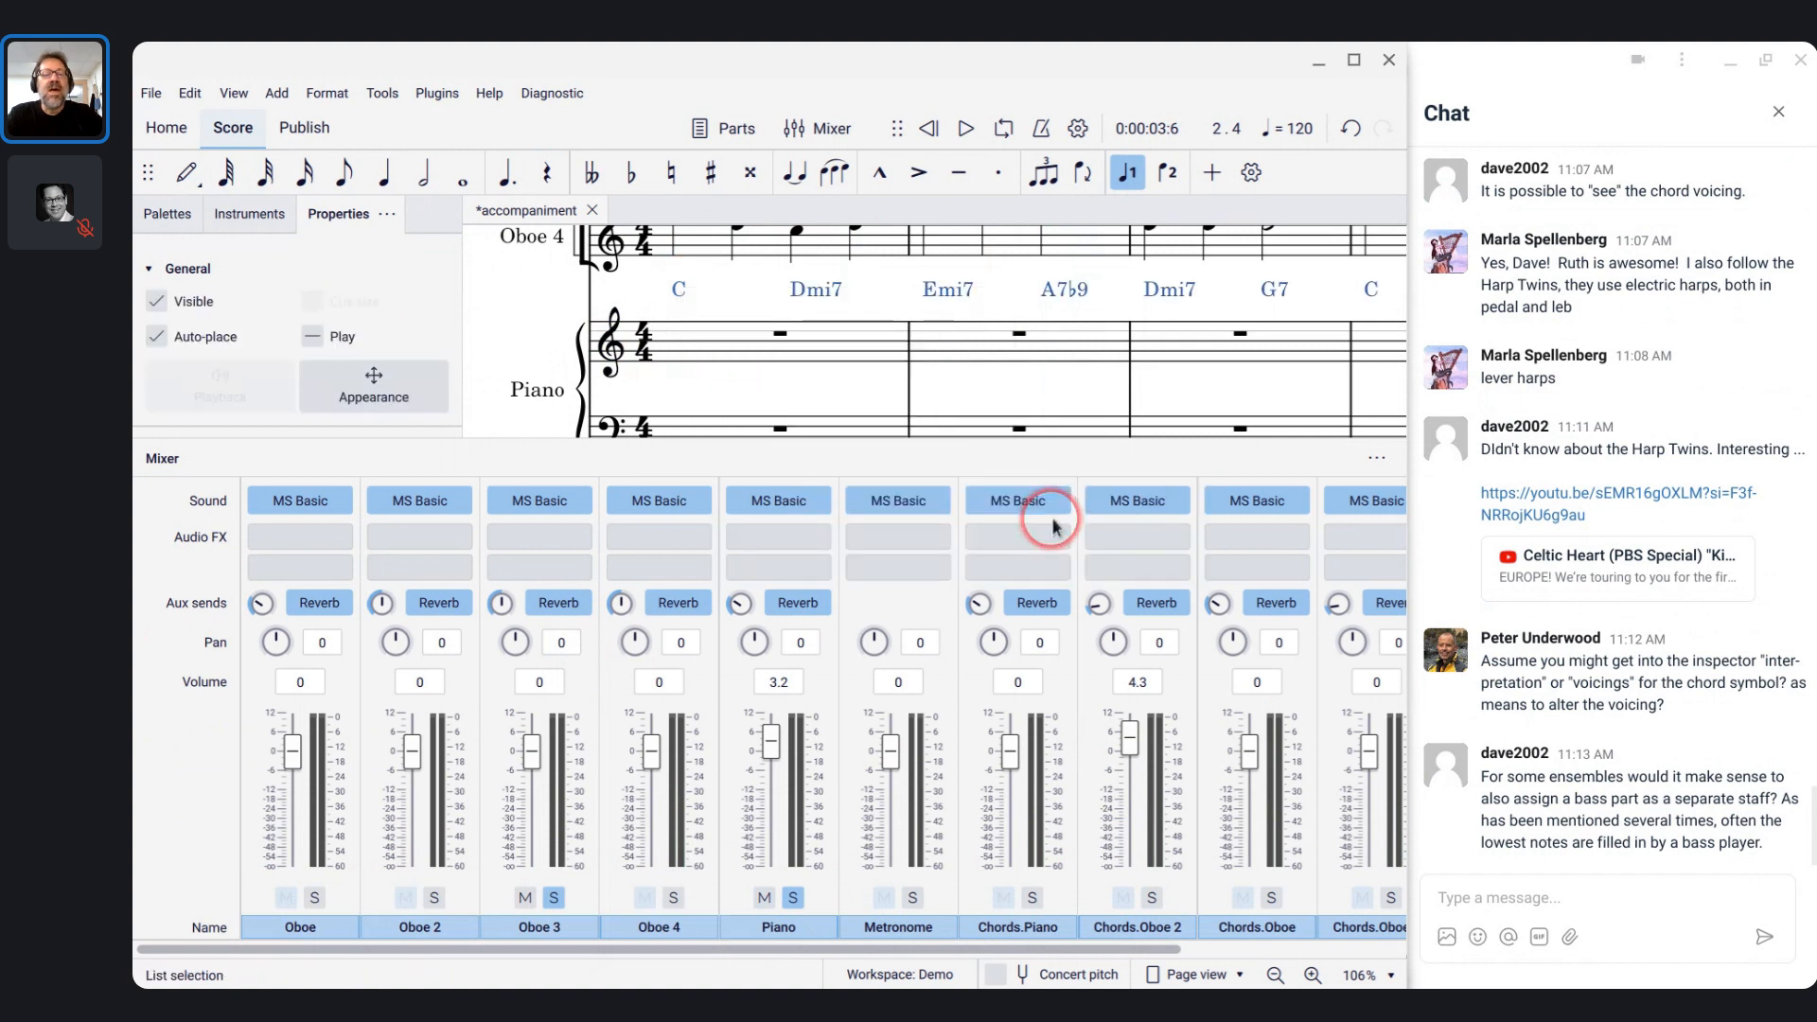
{"action": "left_click", "coordinate": [380, 91]}
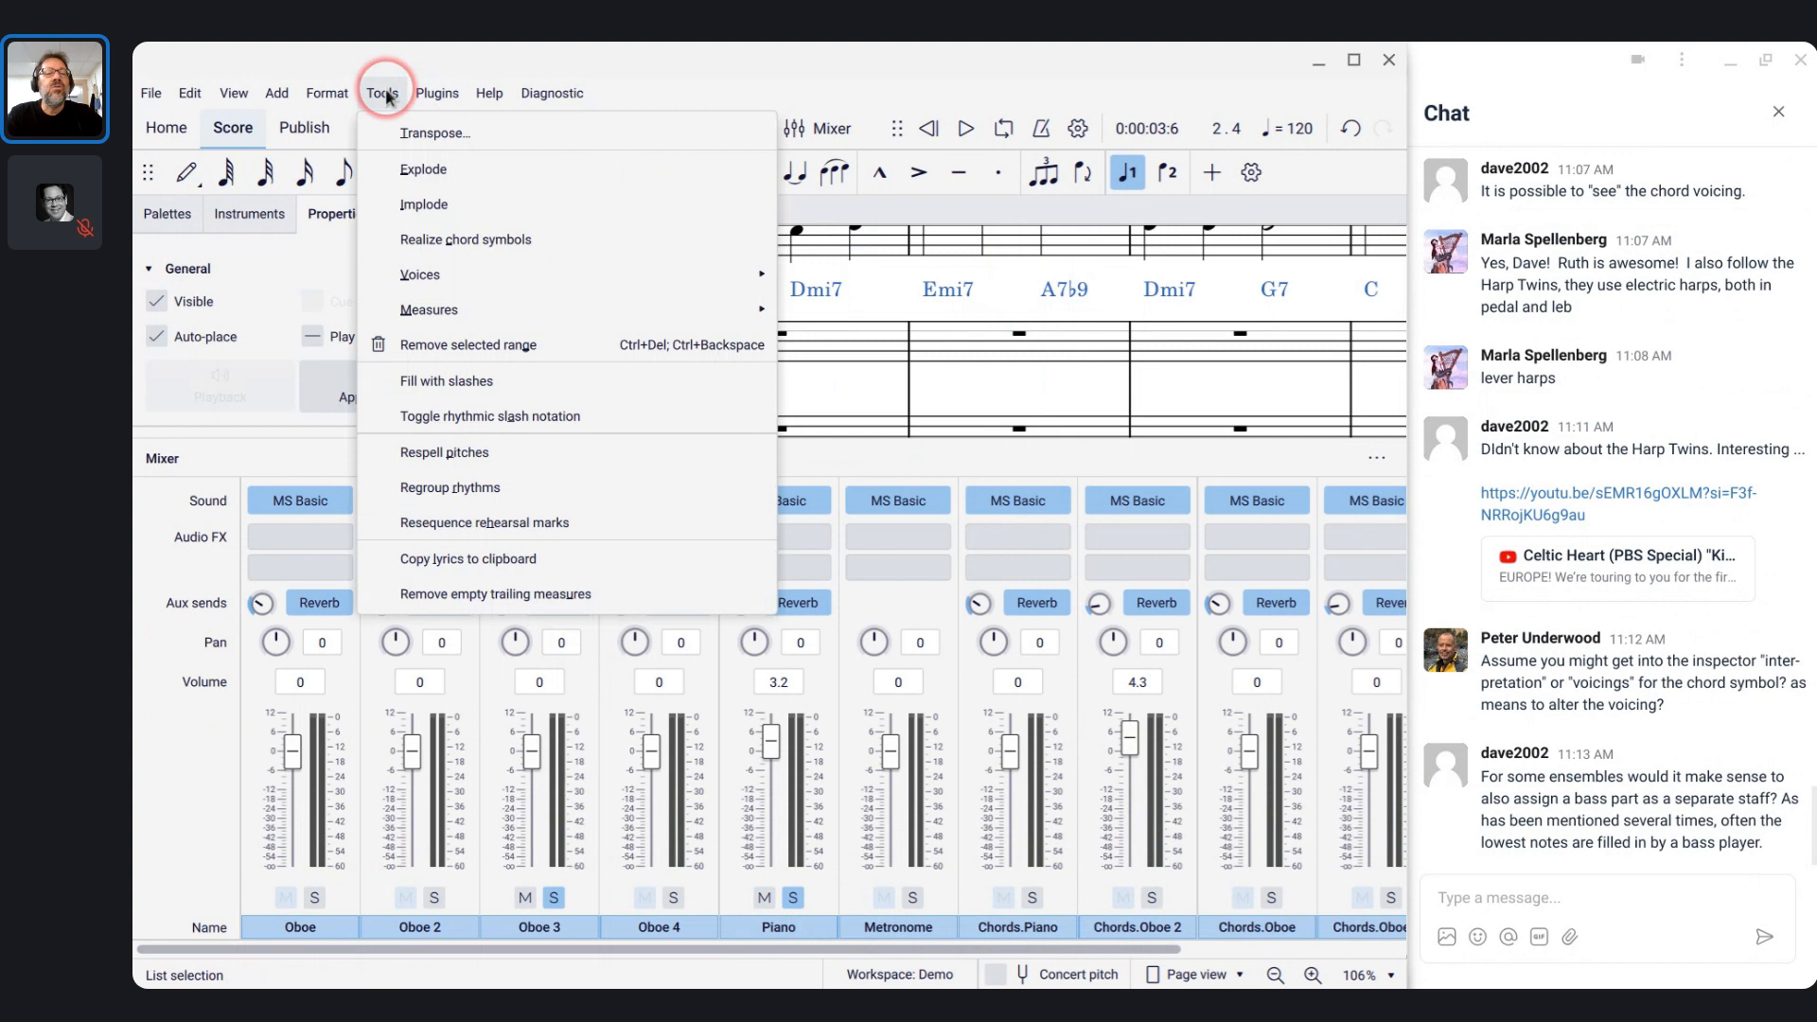
{"action": "left_click", "coordinate": [478, 236]}
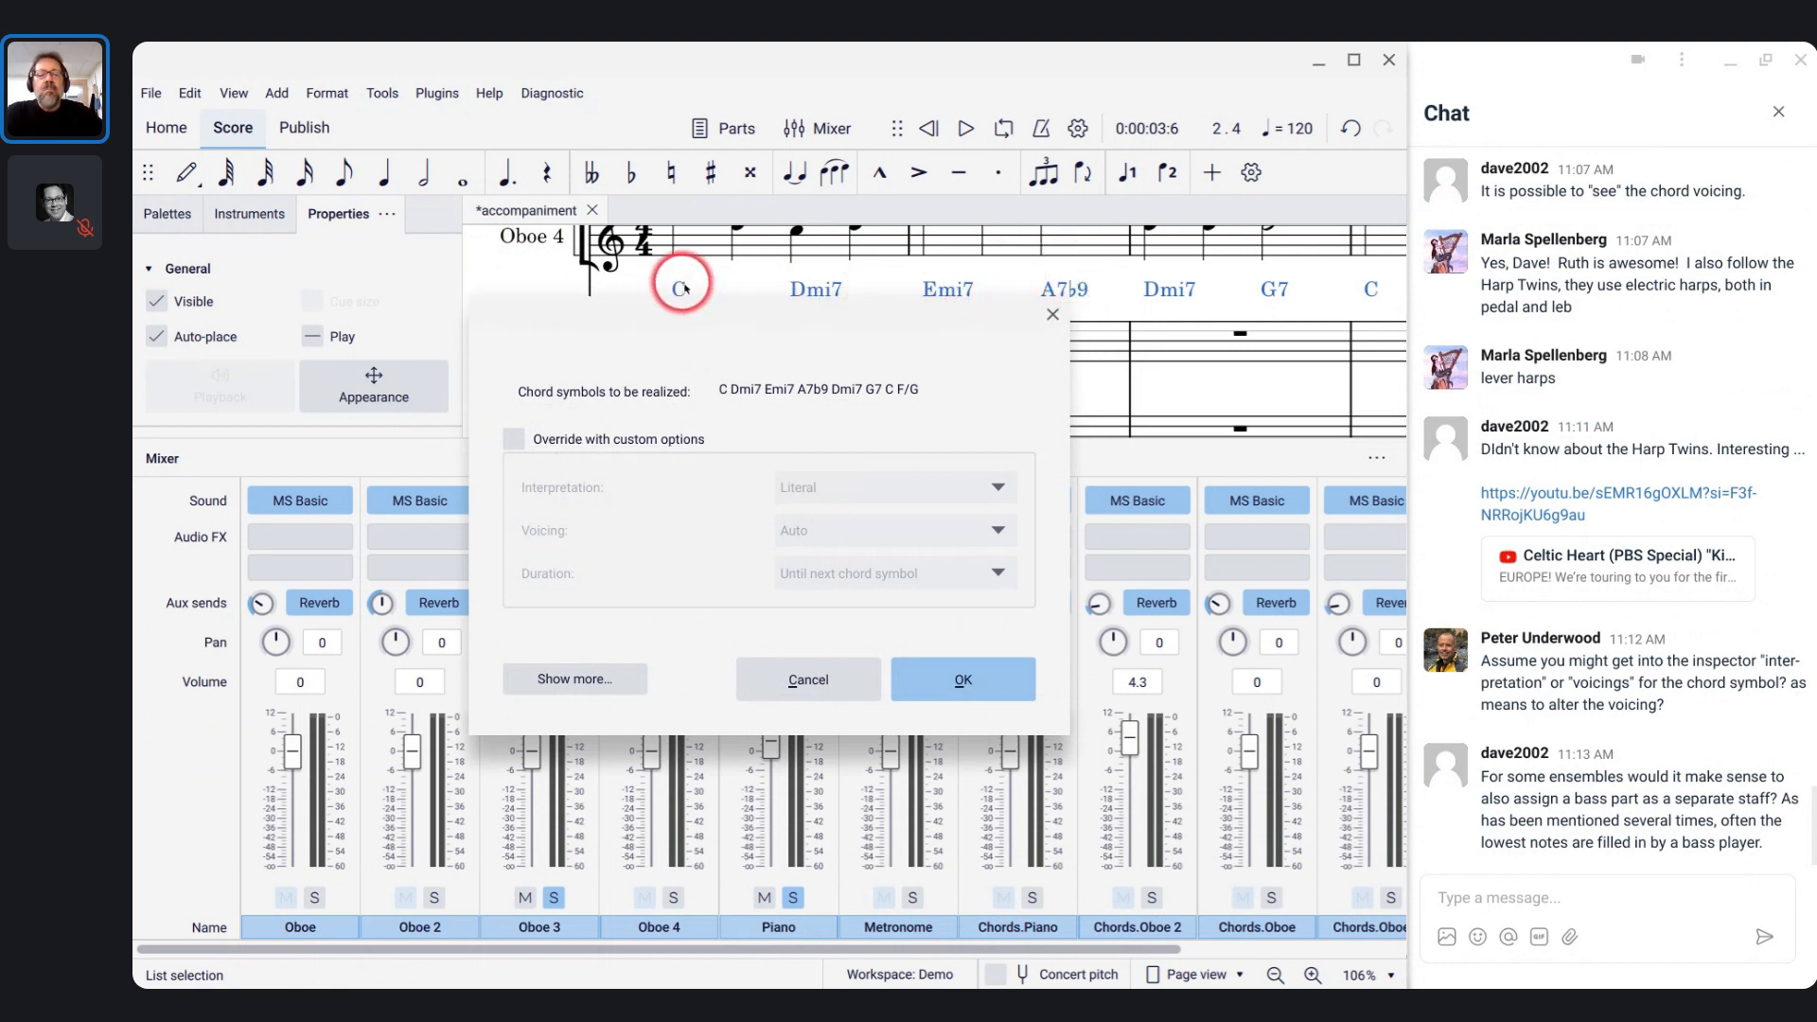
- Realize the selected chord symbols with custom options: Jazz interpretation, Four note voicing and duration until next chord symbol
{"action": "left_click", "coordinate": [514, 440]}
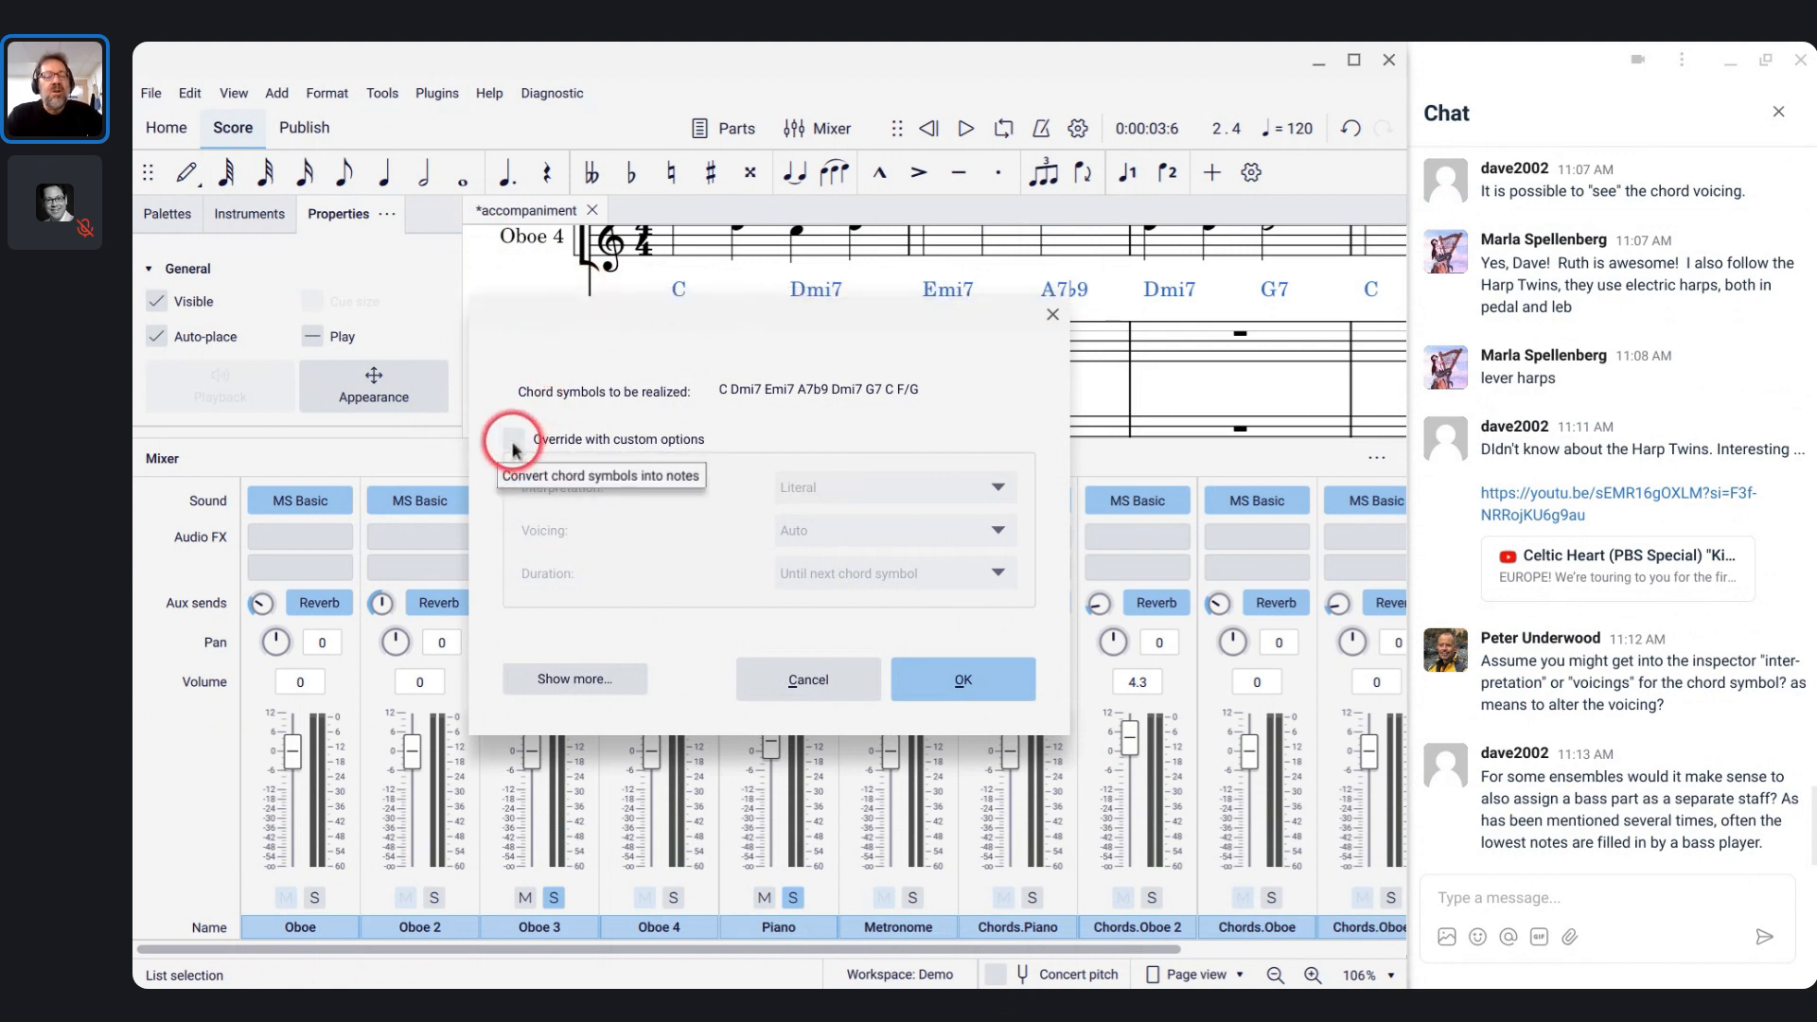
{"action": "left_click", "coordinate": [514, 441]}
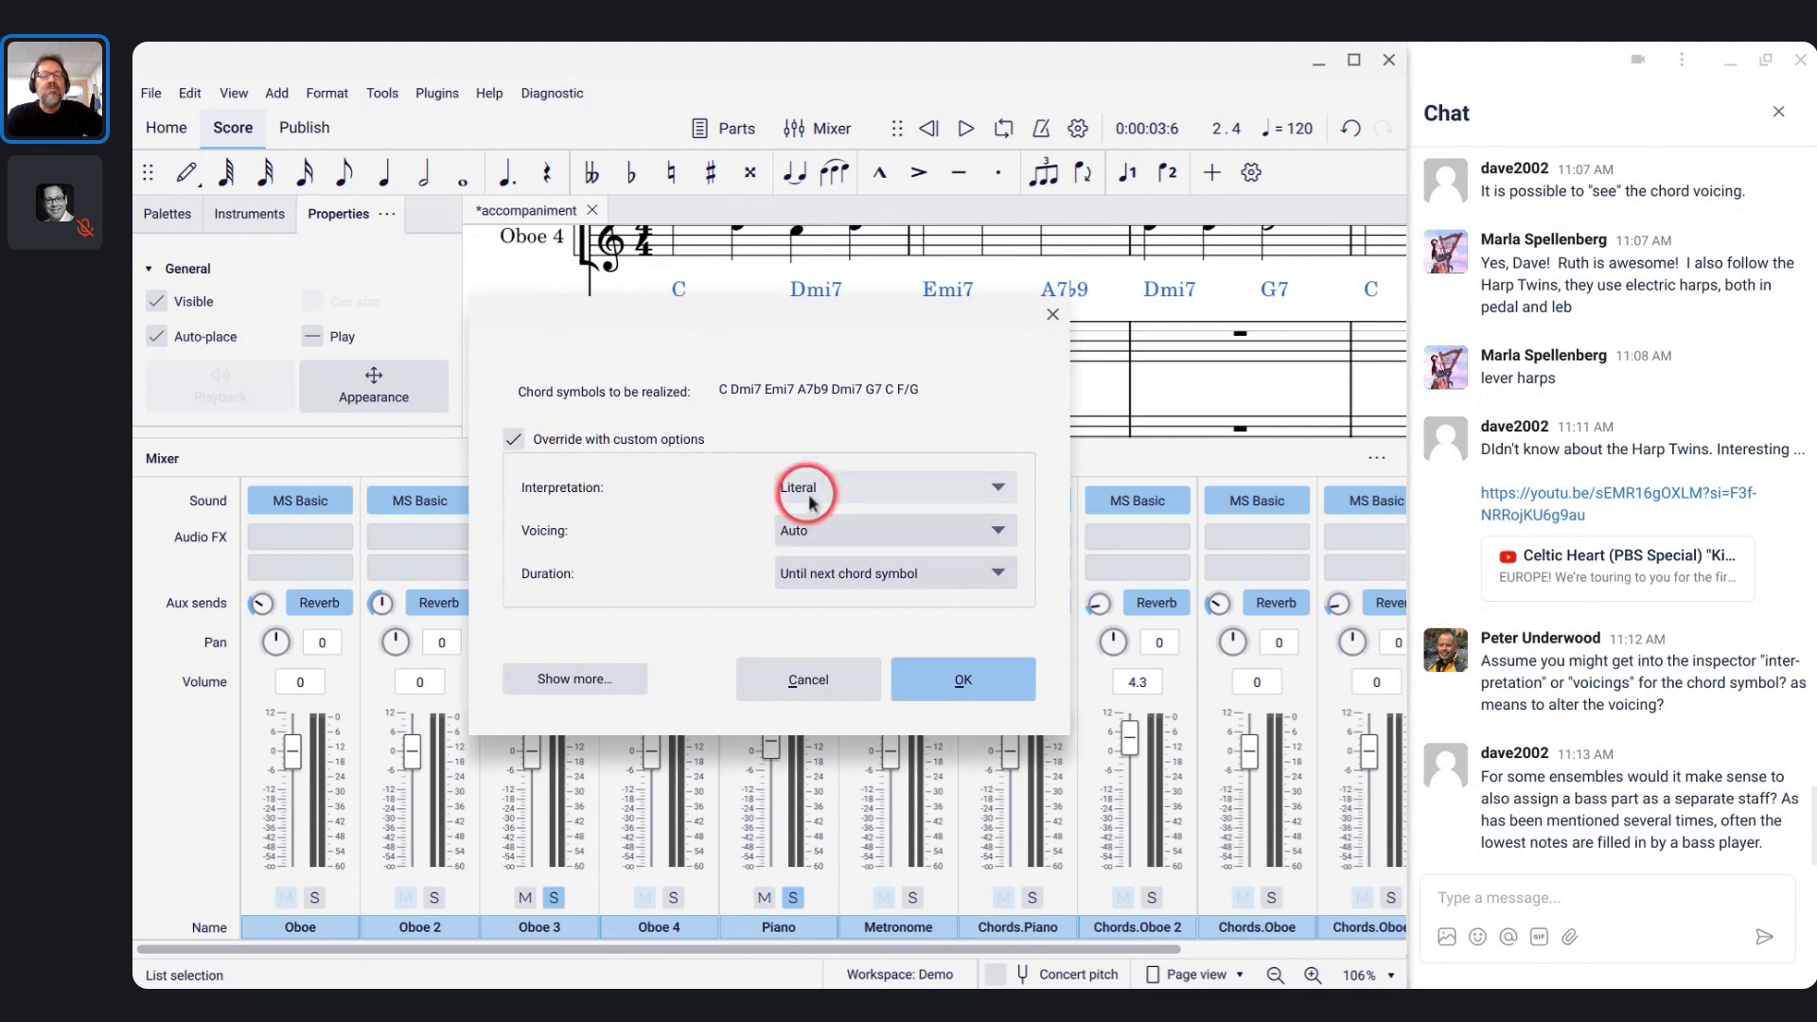
{"action": "left_click", "coordinate": [875, 484]}
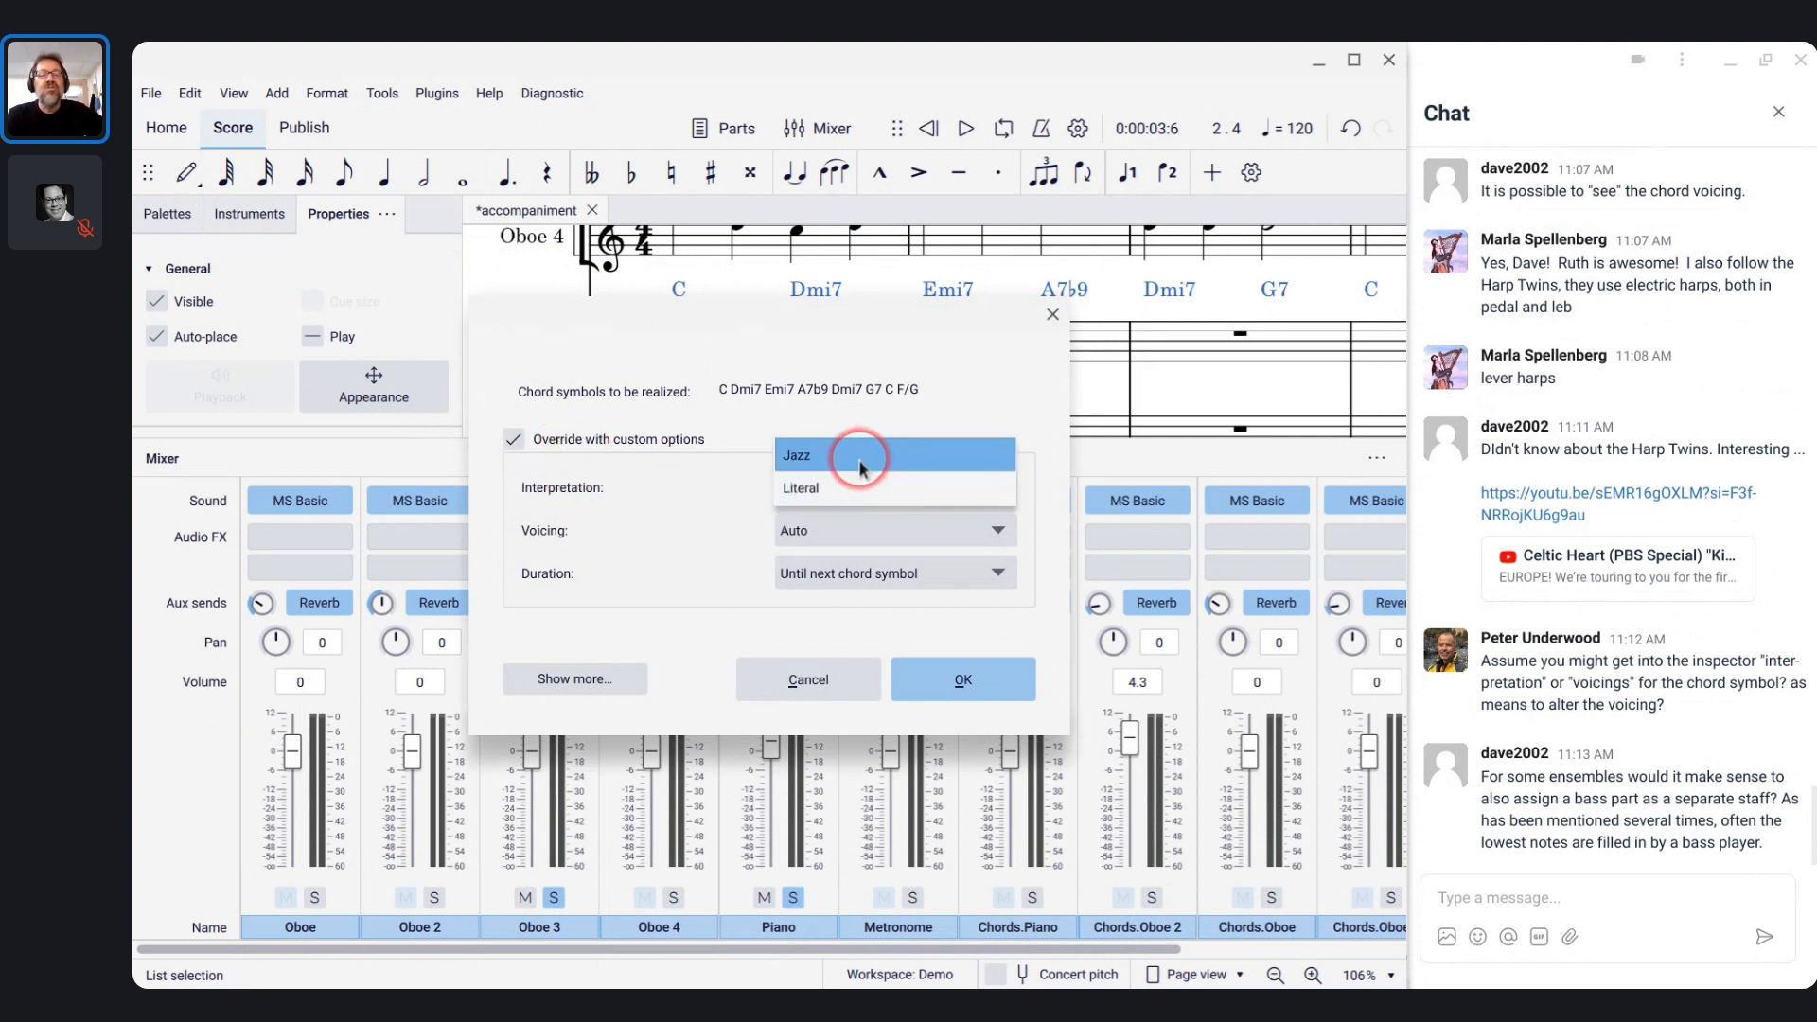
{"action": "left_click", "coordinate": [862, 457]}
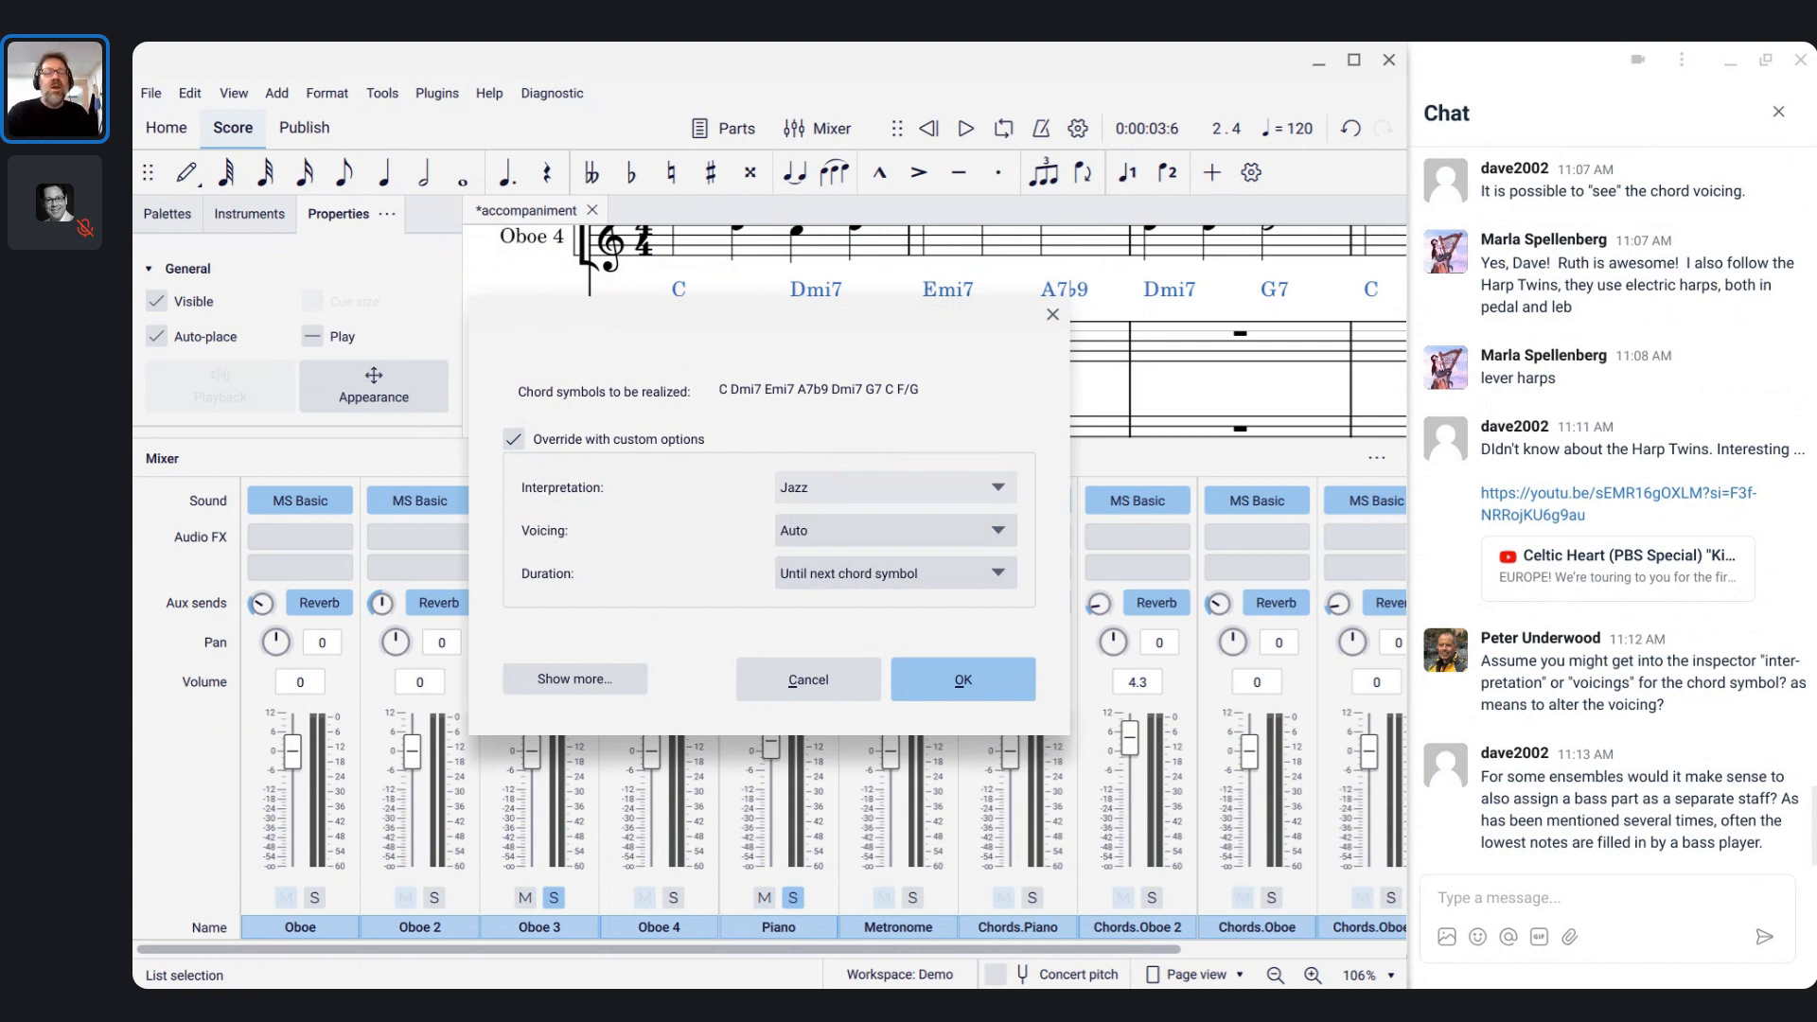
{"action": "left_click", "coordinate": [864, 537]}
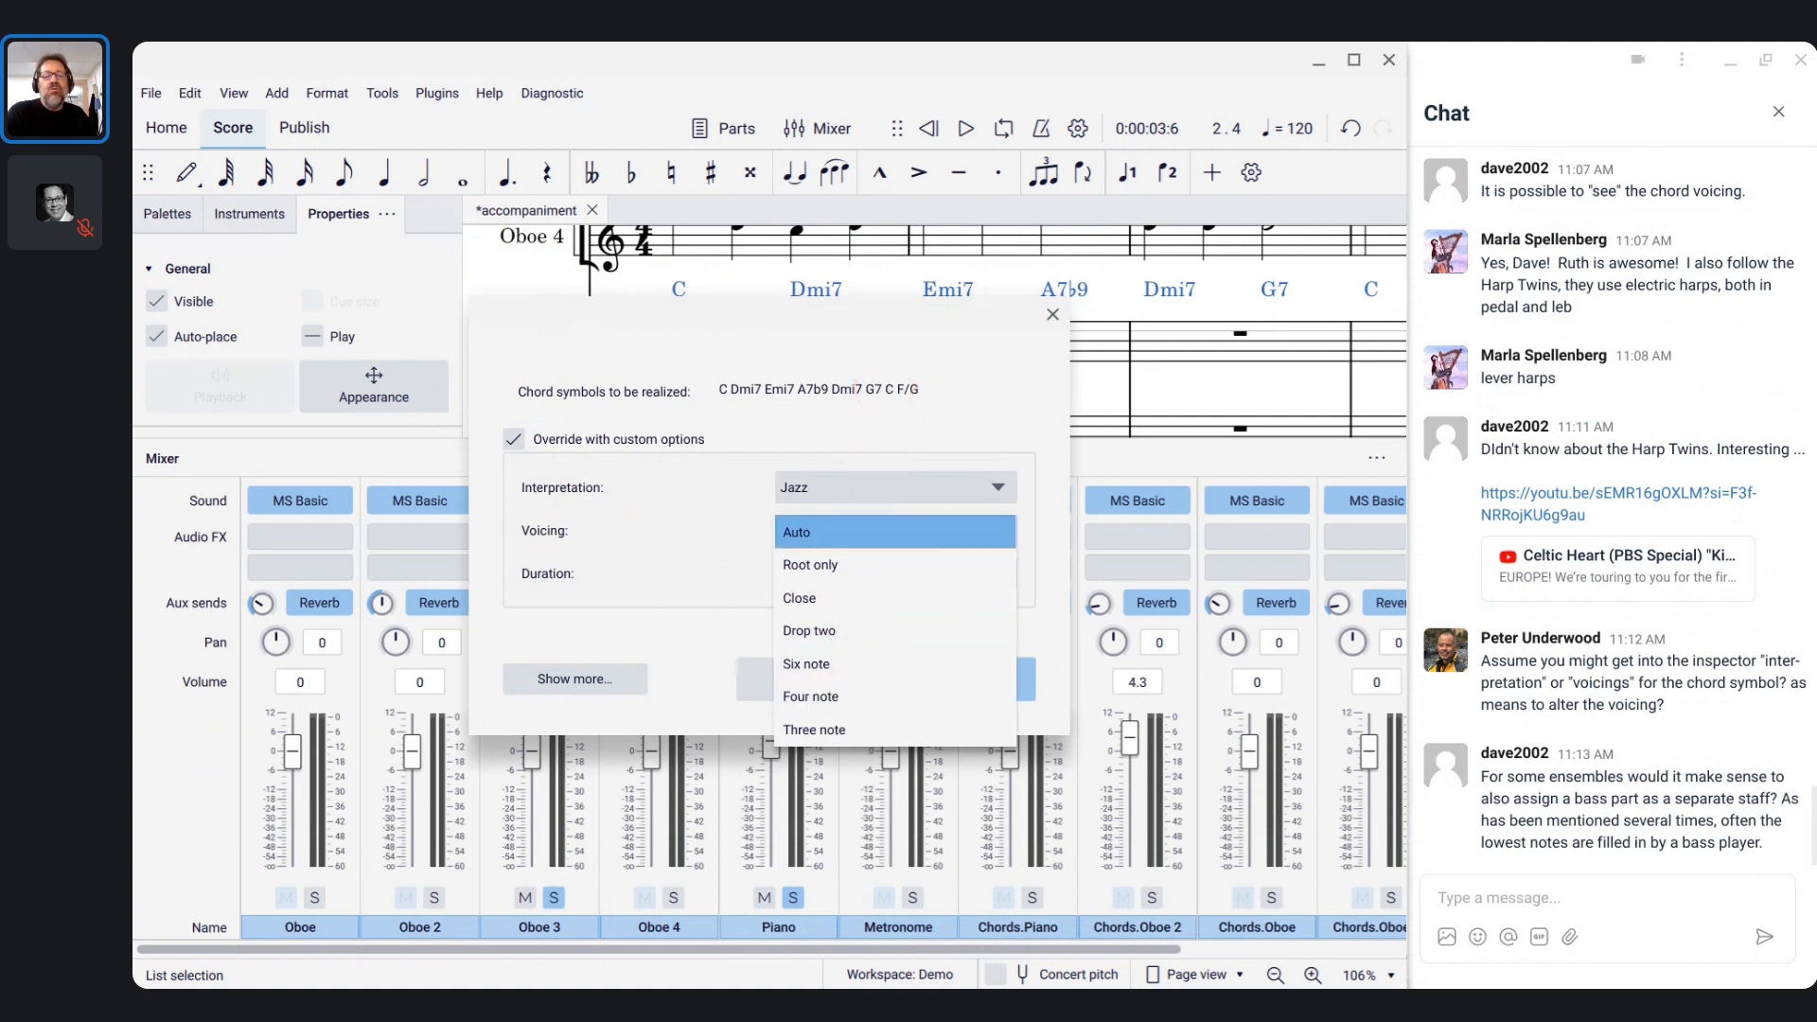
{"action": "left_click", "coordinate": [829, 697]}
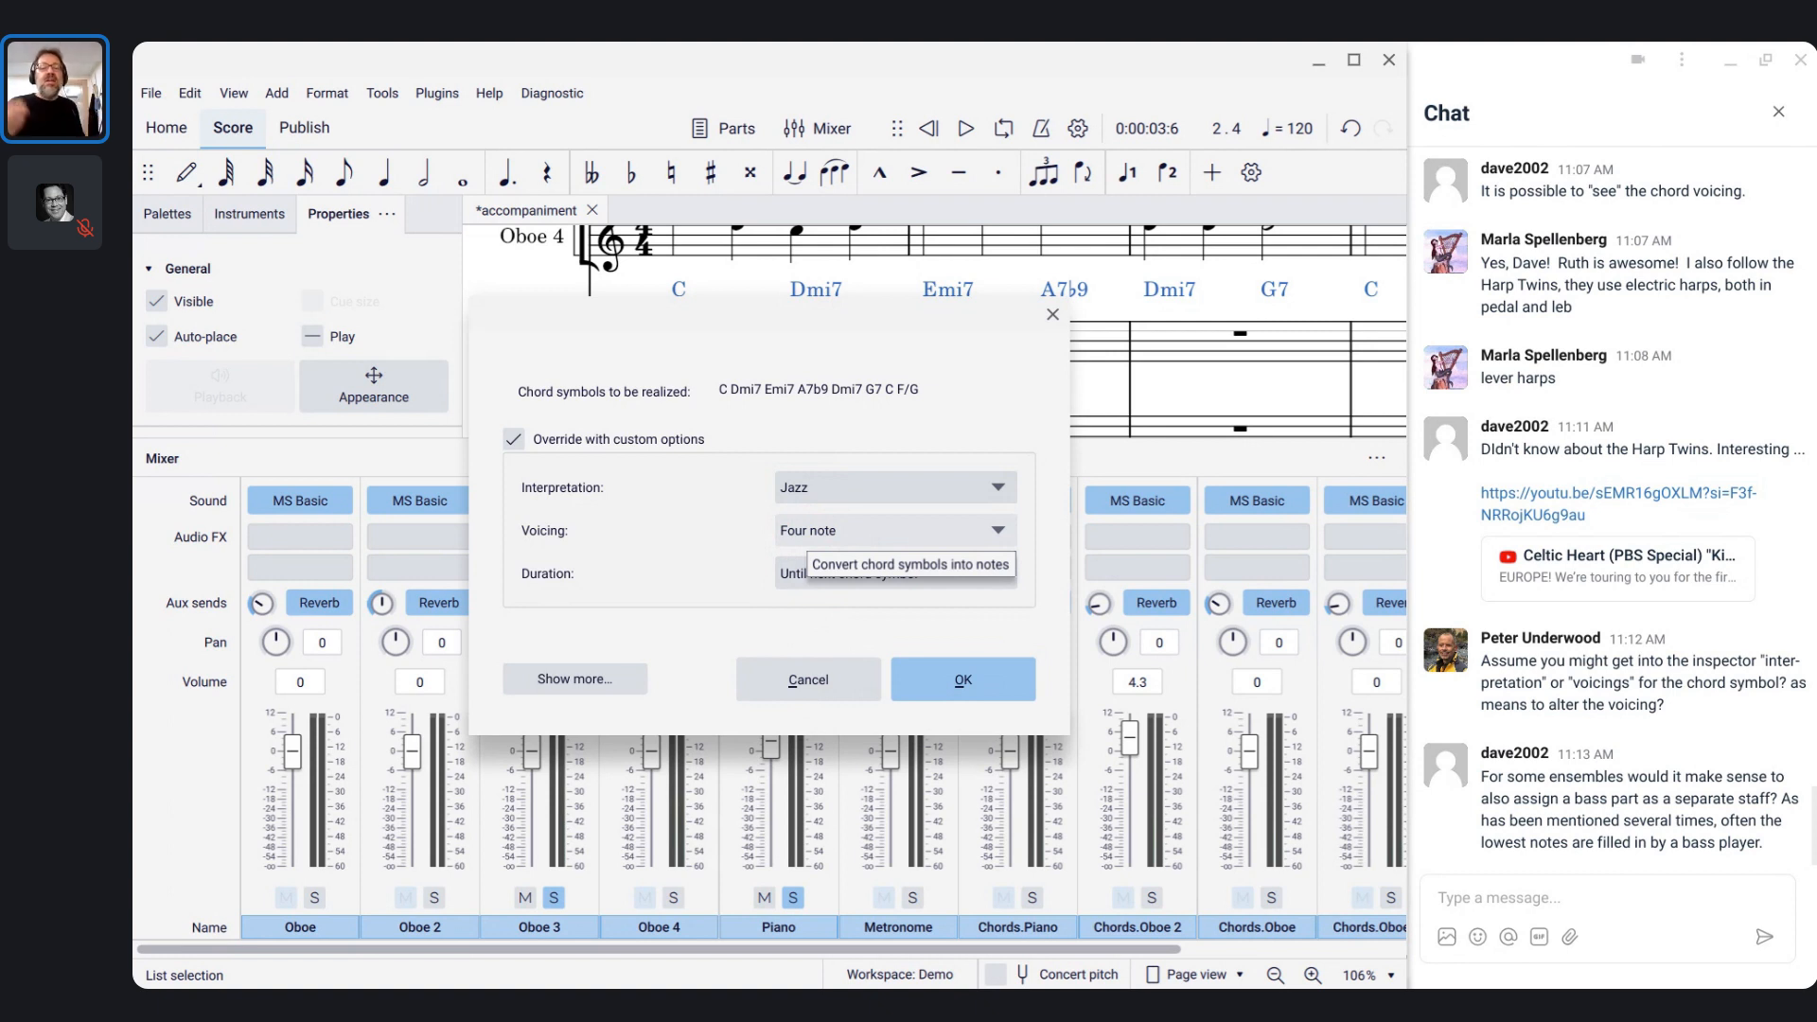
{"action": "left_click", "coordinate": [947, 682]}
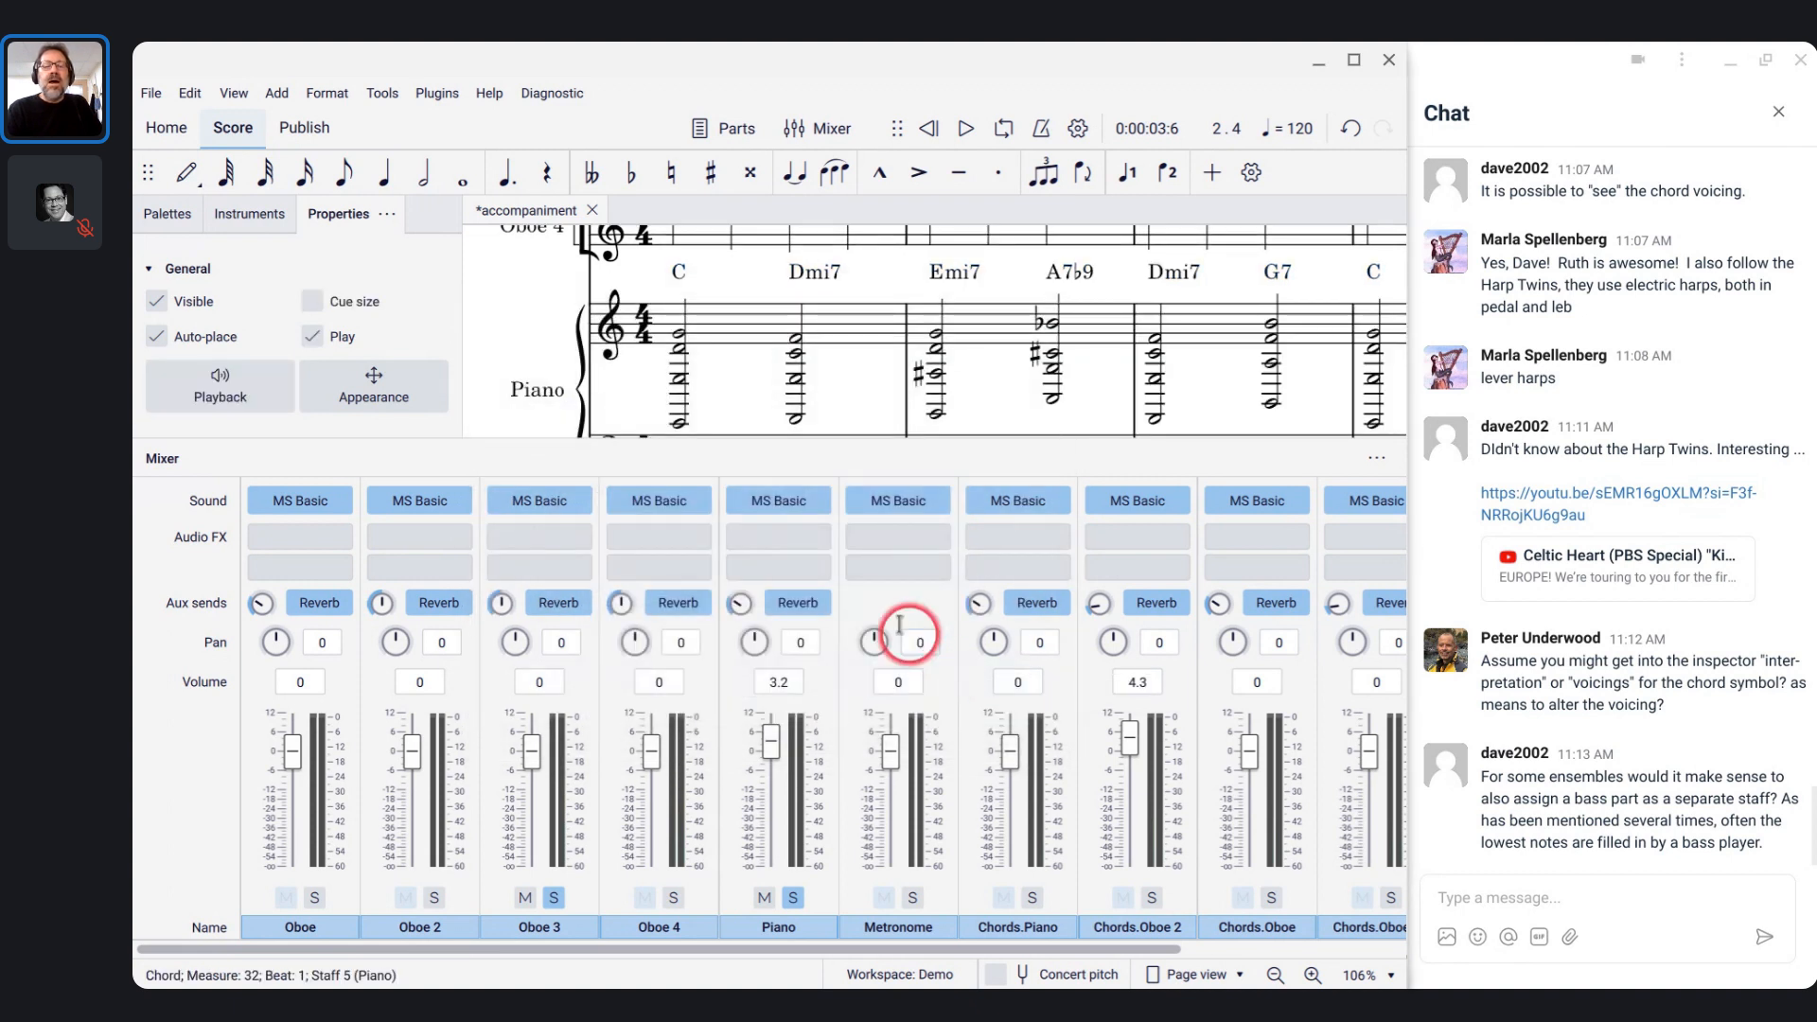
- Play the realized Piano chords from the upper staff's treble clef into measure 4
{"action": "scroll", "coordinate": [721, 332], "scroll_direction": "down", "scroll_amount": 1}
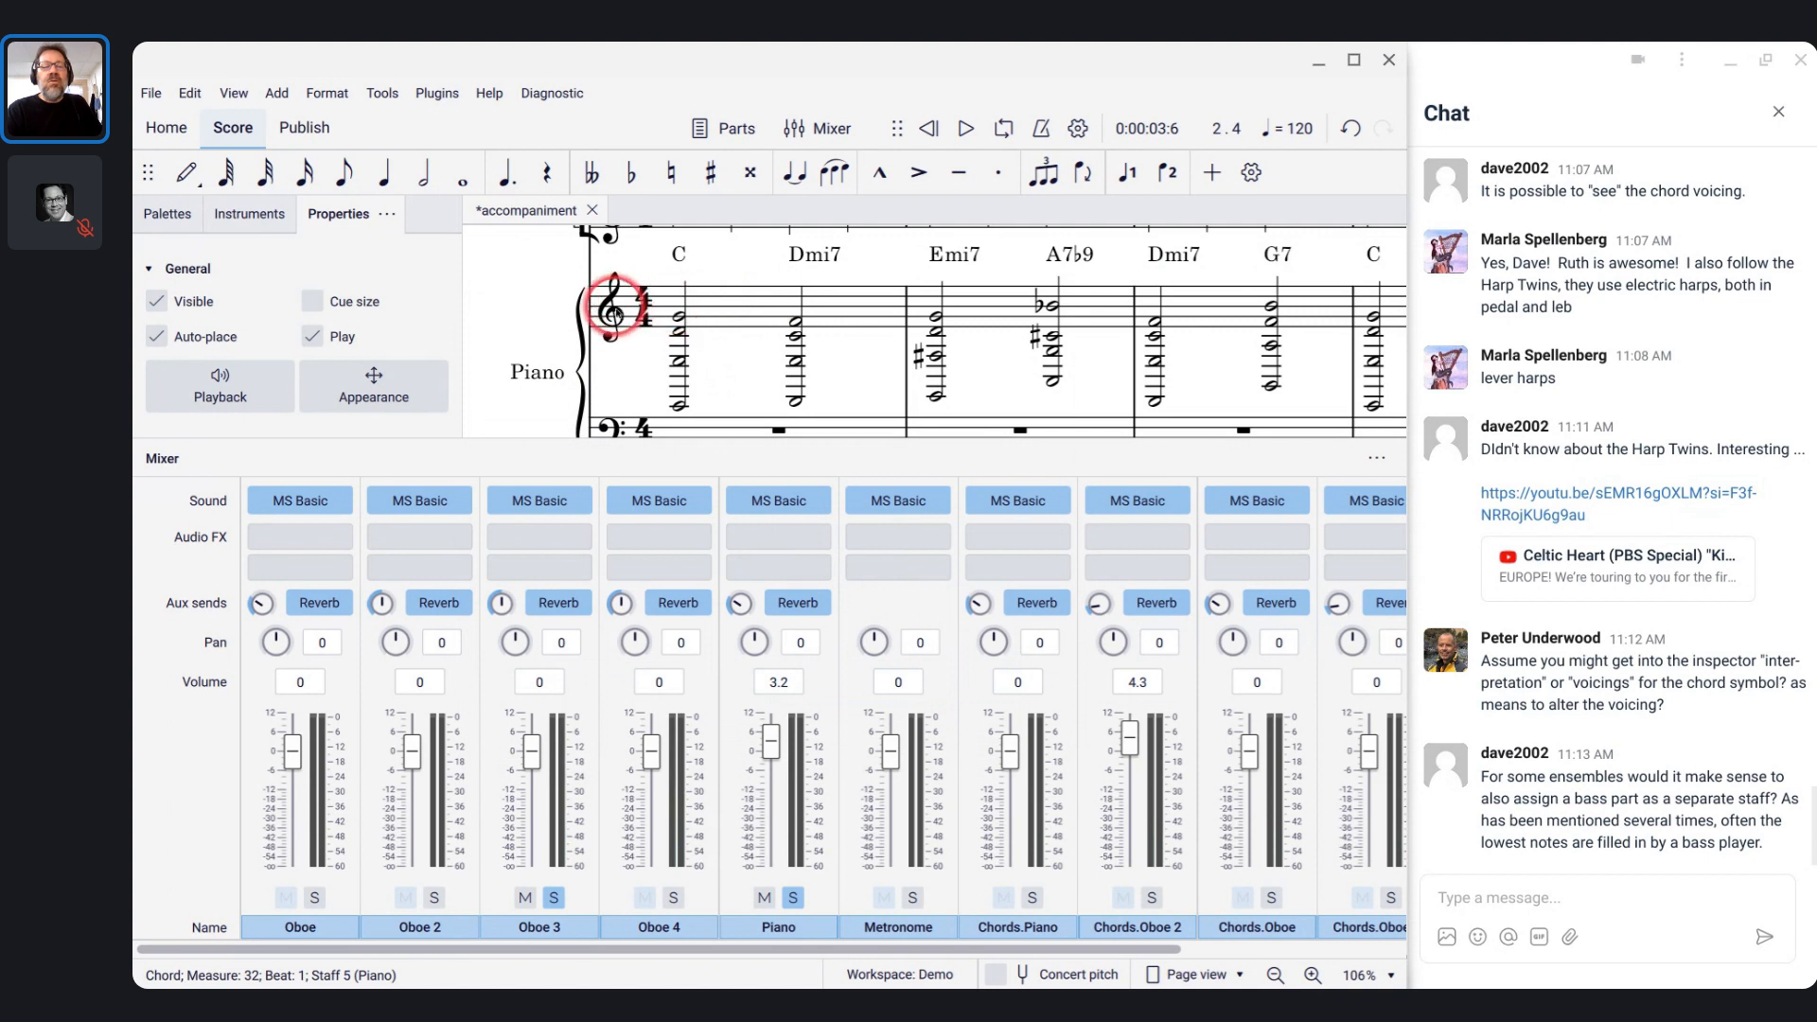
{"action": "left_click", "coordinate": [614, 311]}
{"action": "key", "text": "space"}
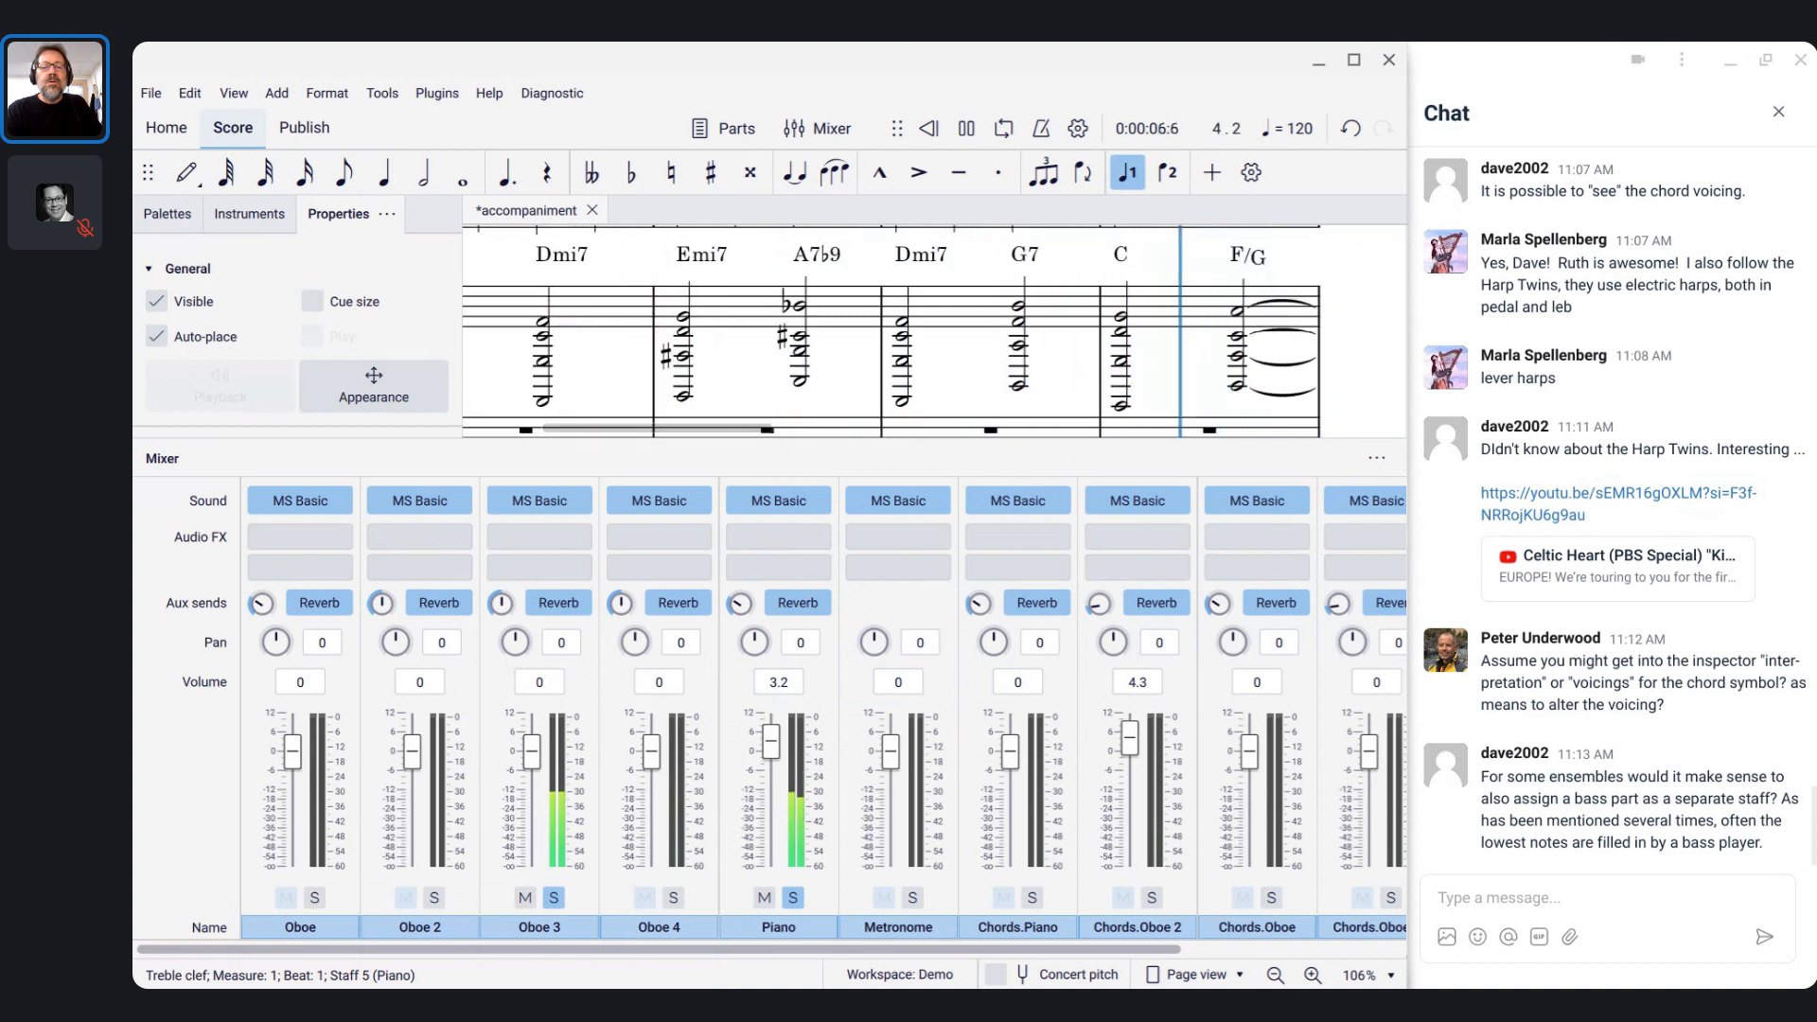
{"action": "key", "text": "space"}
- Return to measure 1 of the Piano staff and undo the chord symbol realization
{"action": "left_click", "coordinate": [949, 284]}
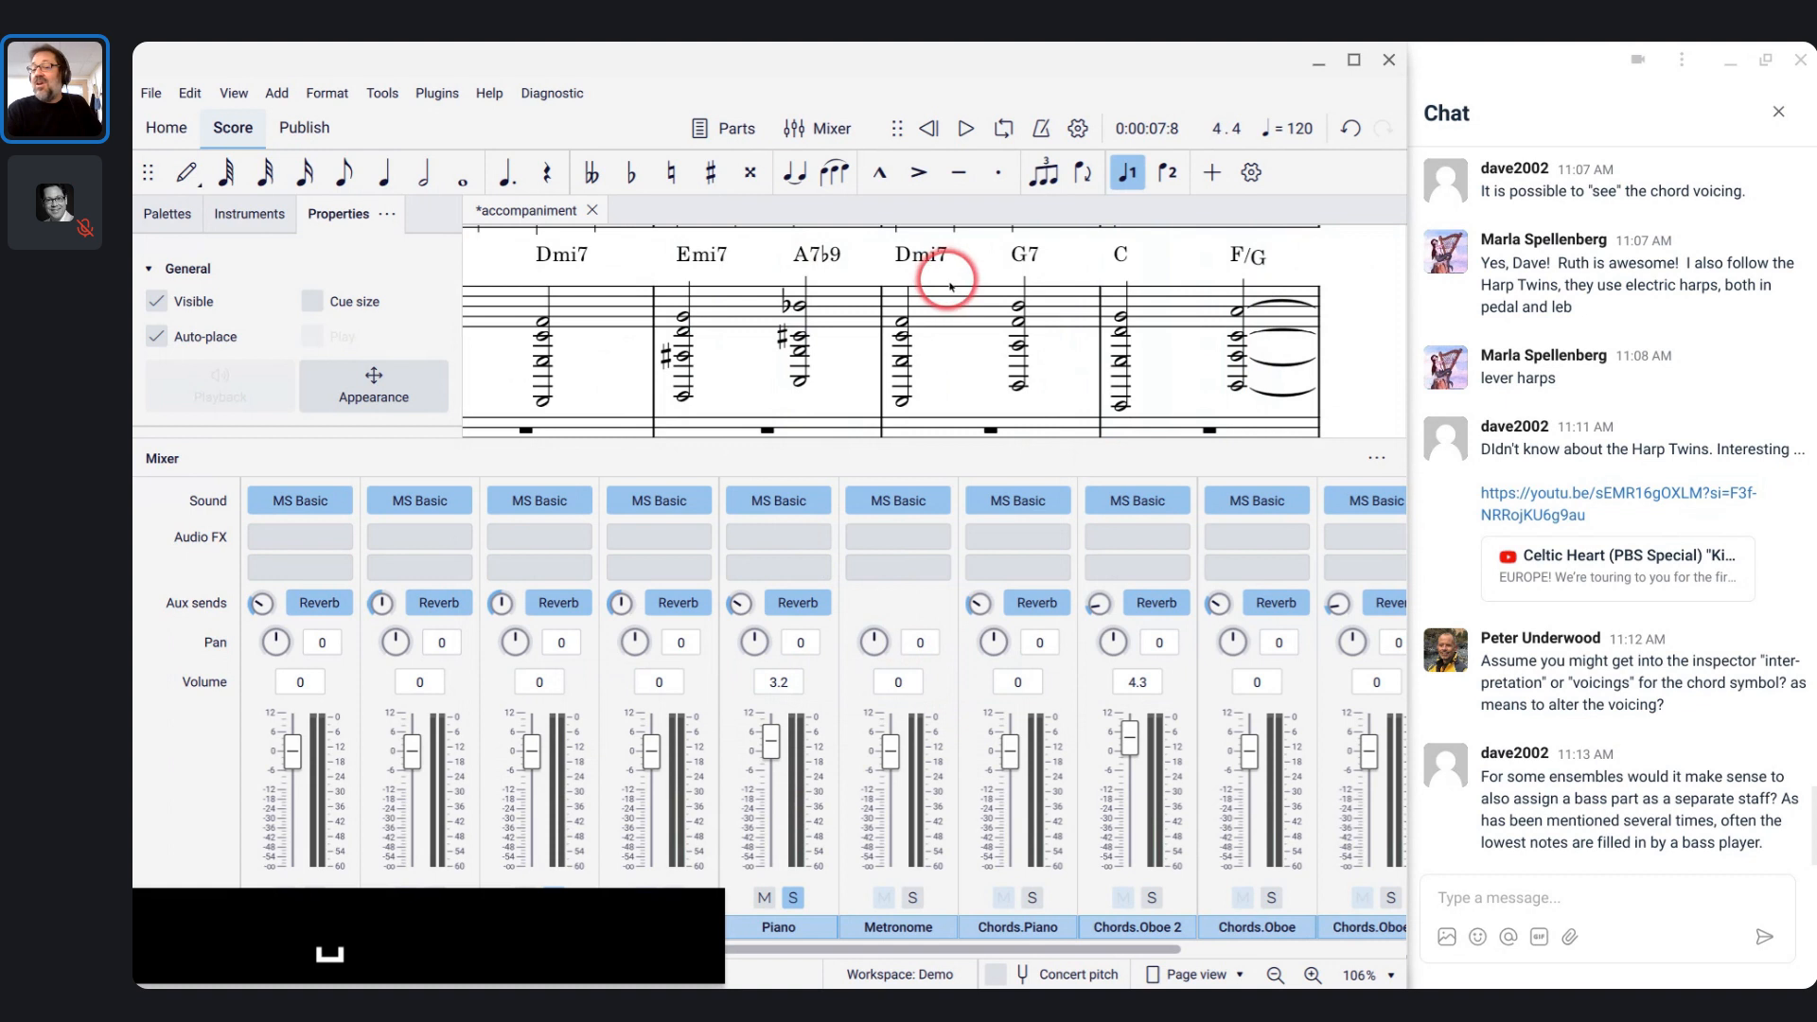
{"action": "left_click_drag", "start_coordinate": [950, 287], "coordinate": [1320, 331]}
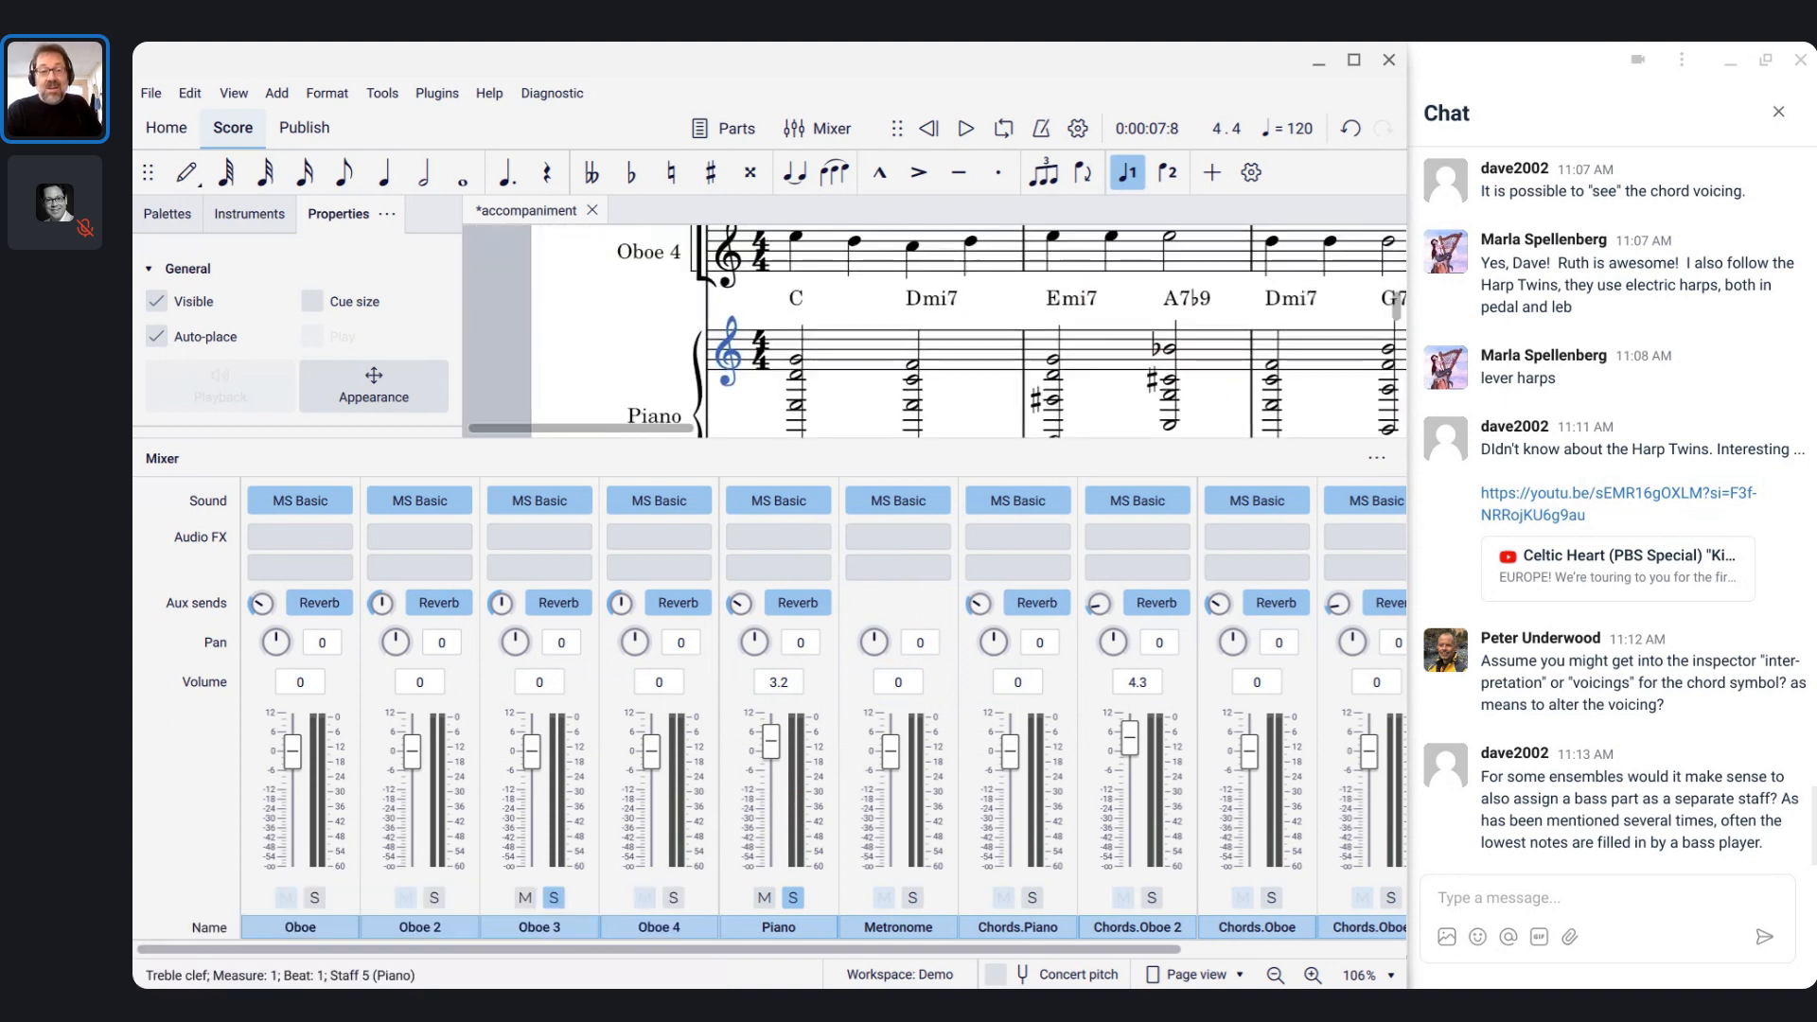
{"action": "left_click", "coordinate": [822, 352]}
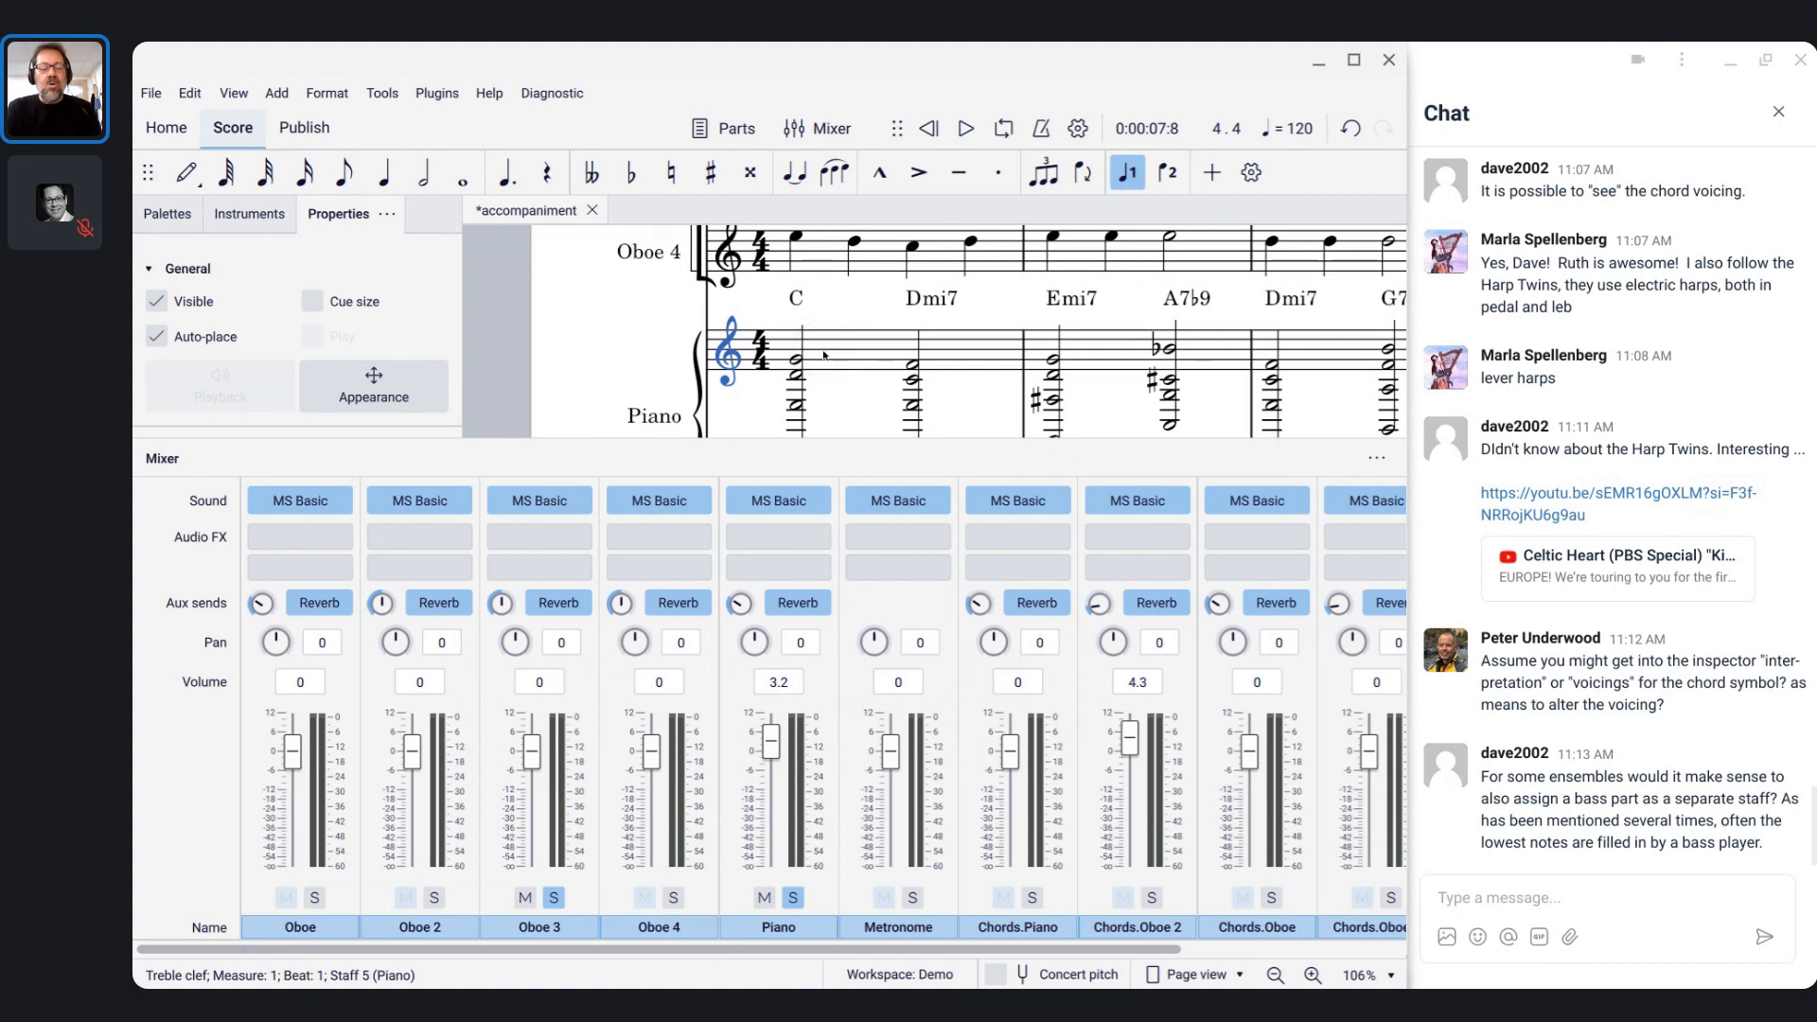
{"action": "scroll", "coordinate": [965, 331], "scroll_direction": "down", "scroll_amount": 2}
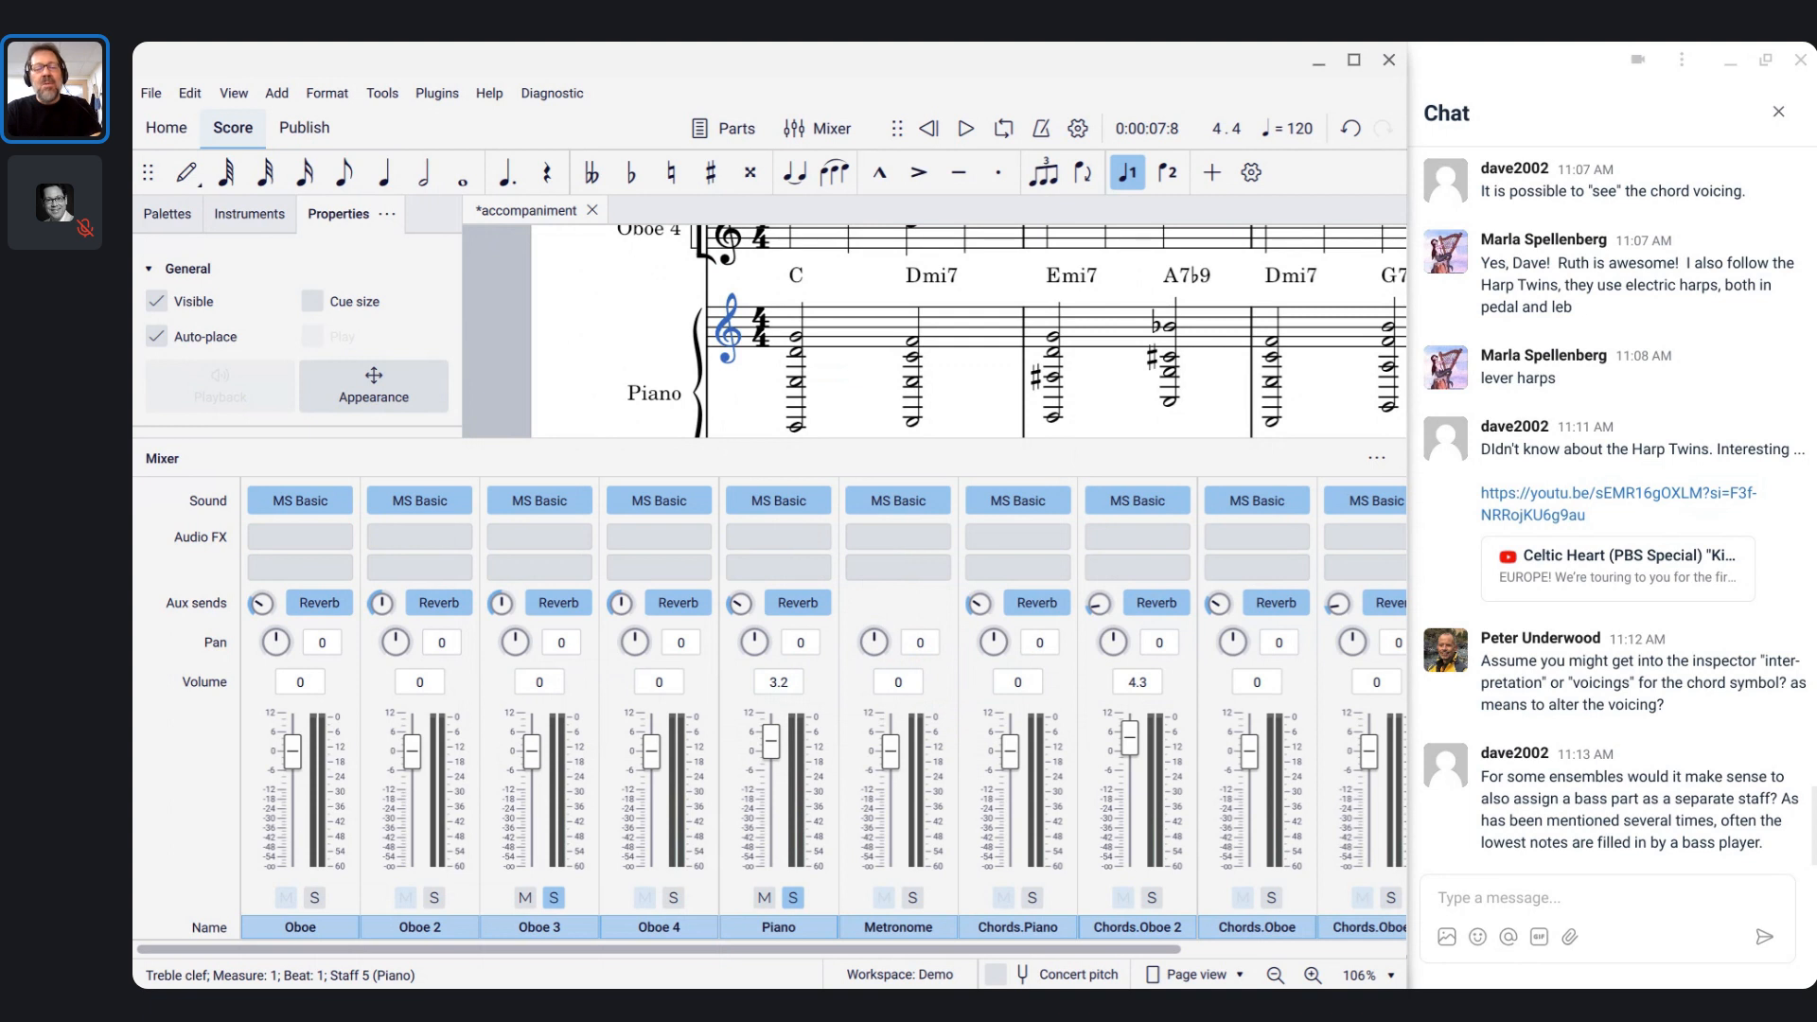
{"action": "key", "text": "ctrl+z"}
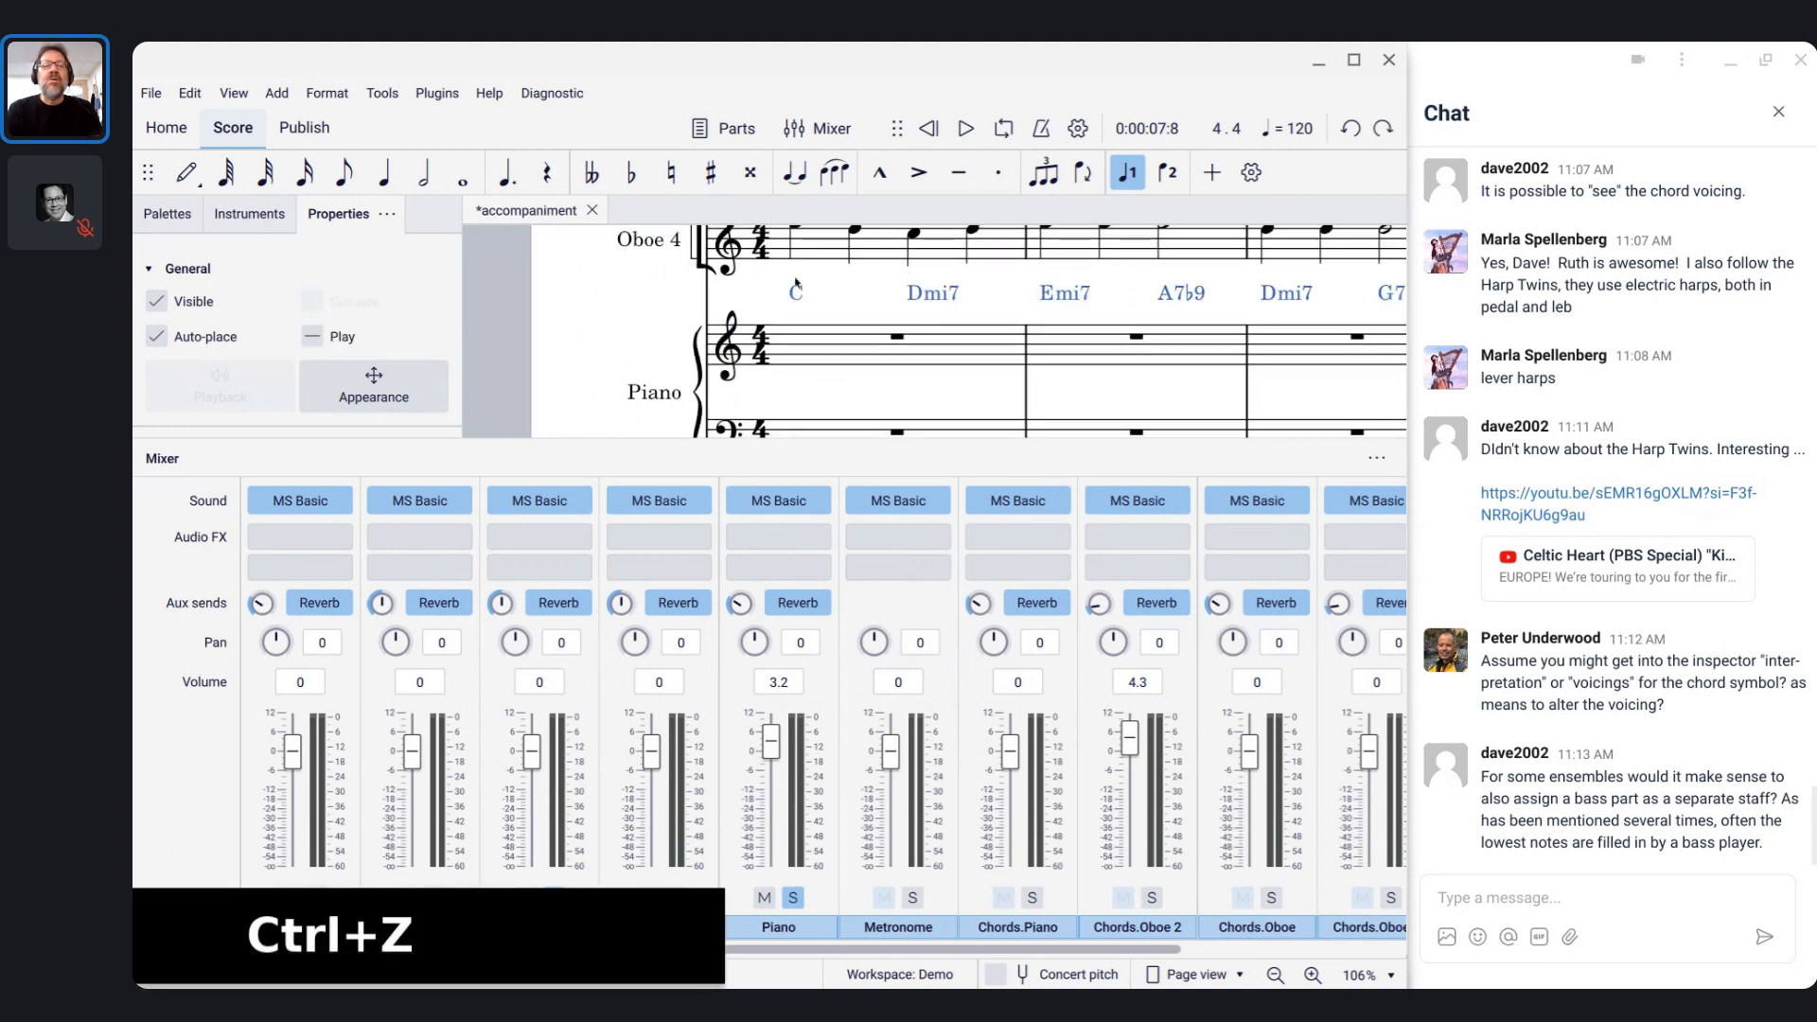
- Realize the selected Piano chord symbols with custom options: Literal interpretation, Four note voicing and duration until next chord symbol
{"action": "left_click", "coordinate": [379, 94]}
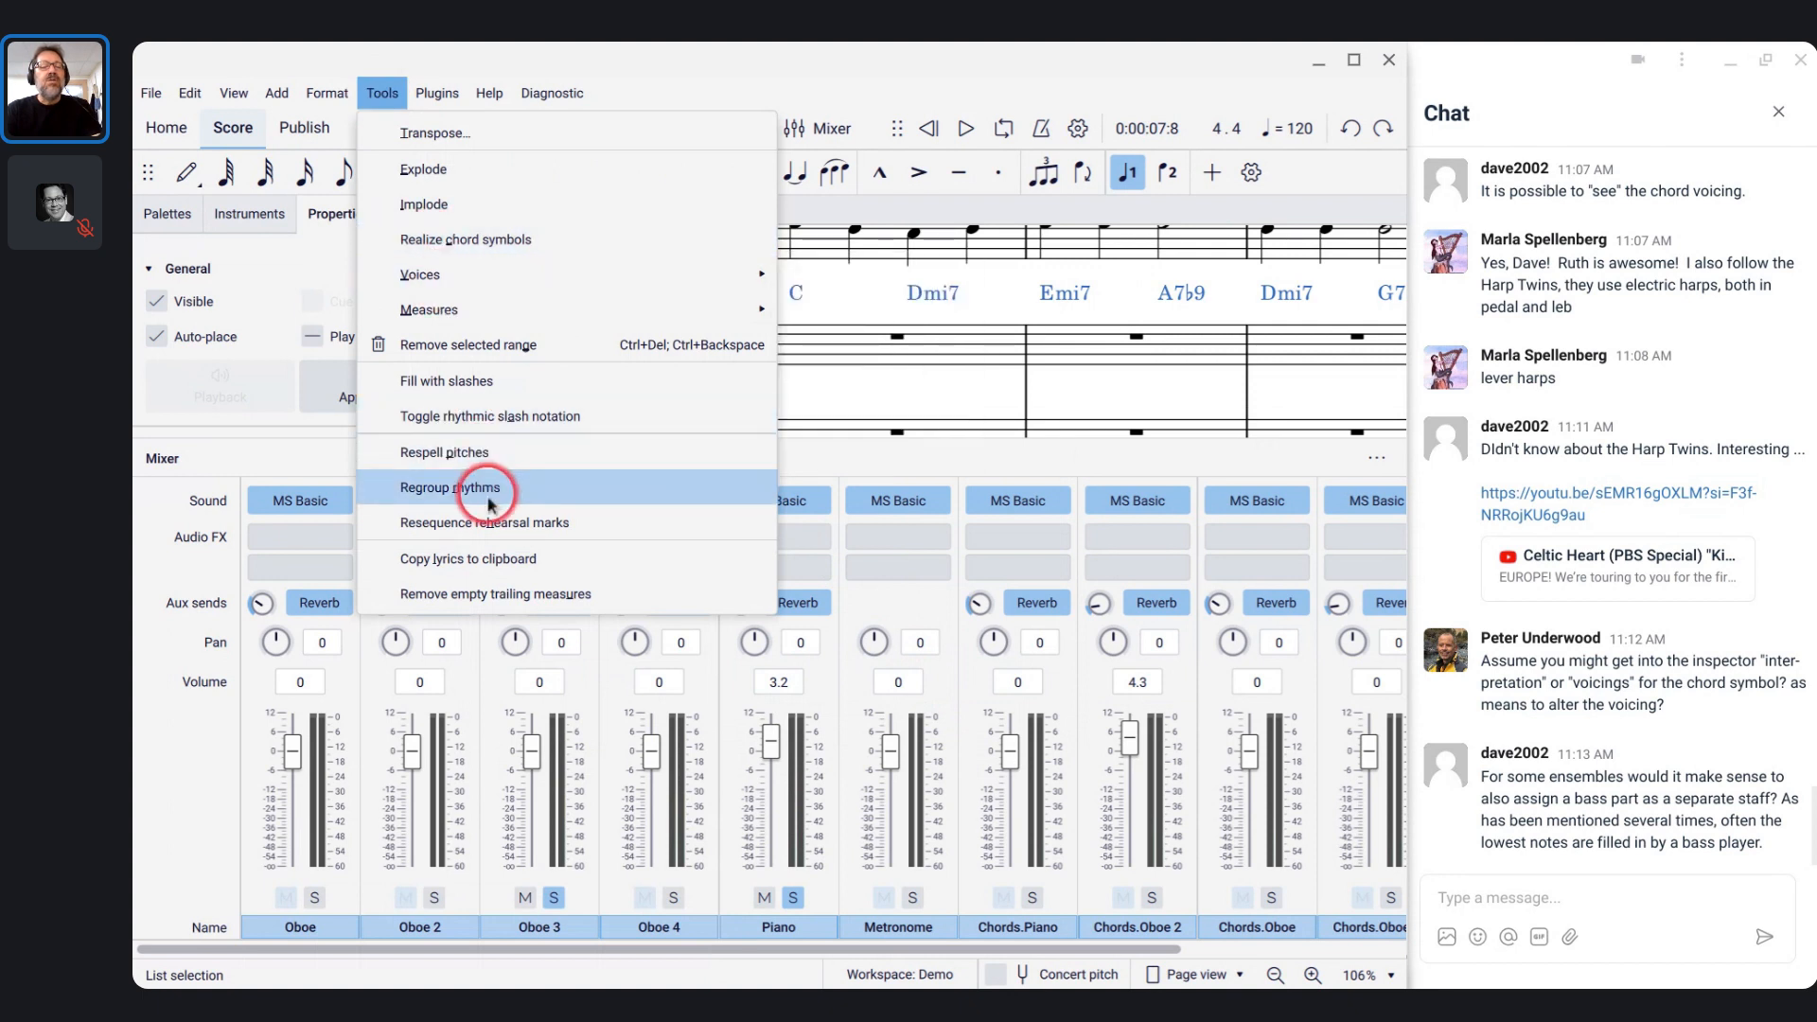
{"action": "left_click", "coordinate": [442, 256]}
{"action": "left_click", "coordinate": [514, 439]}
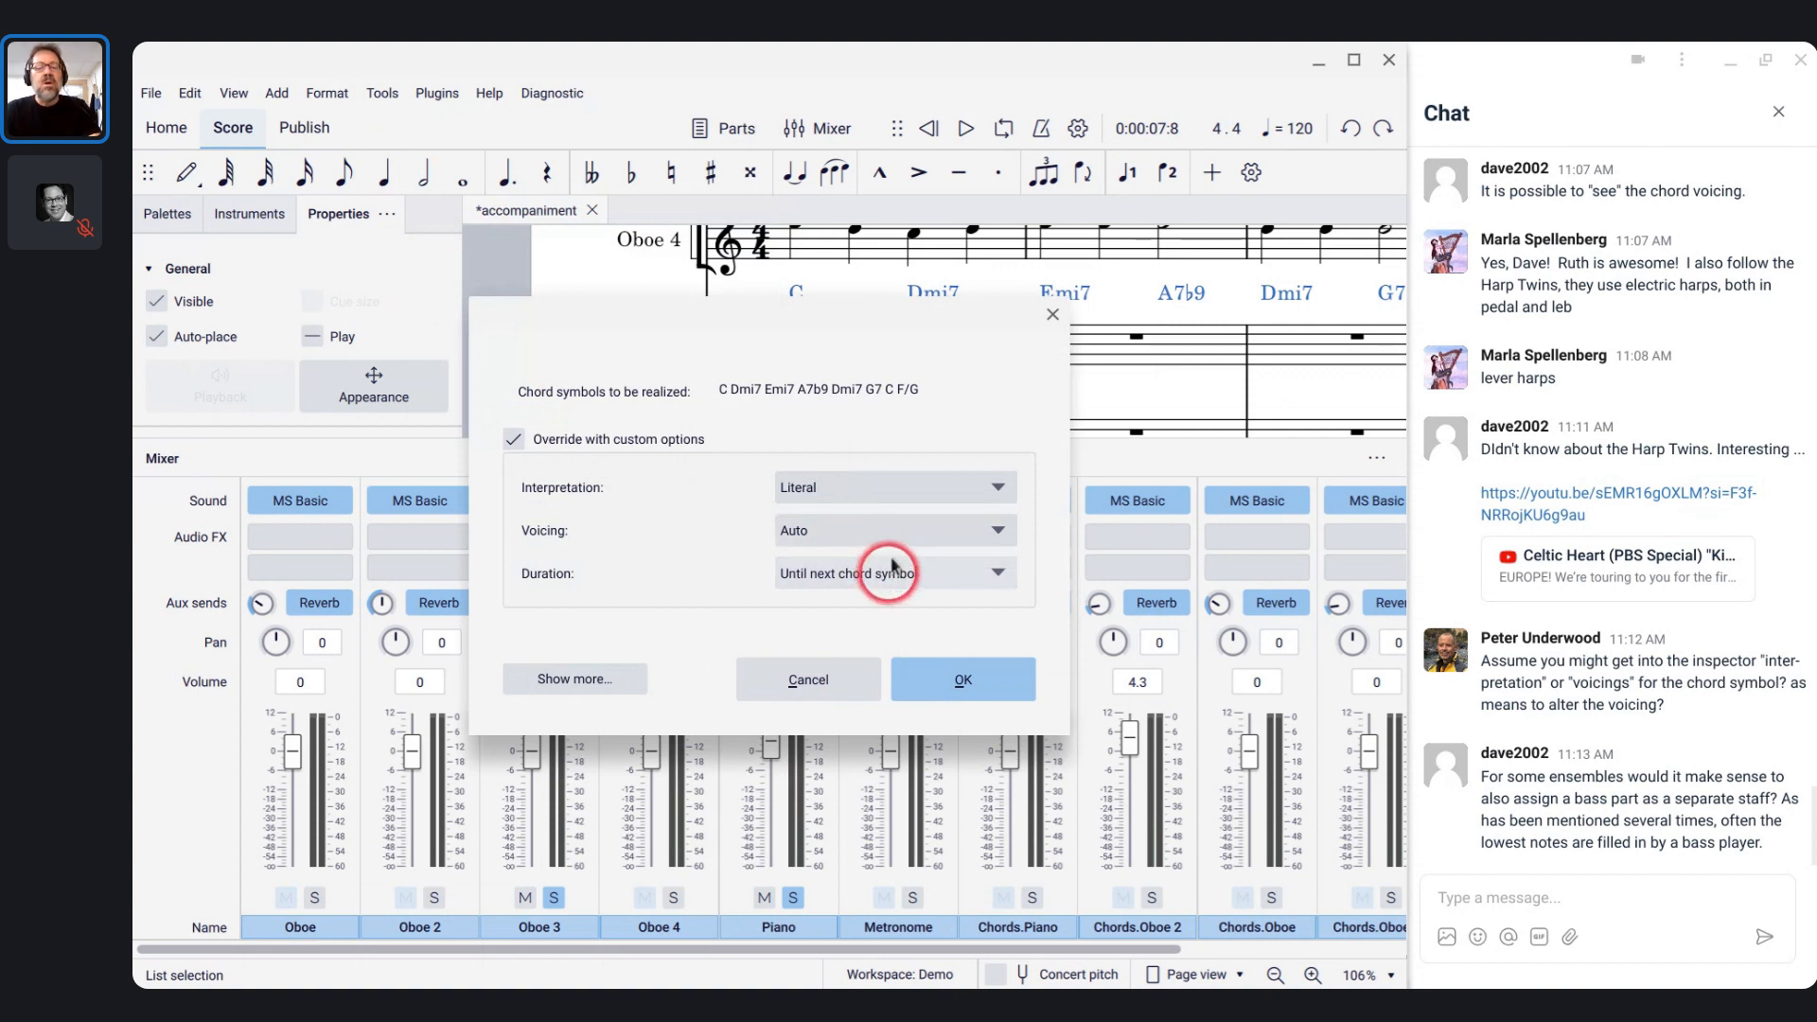
{"action": "left_click", "coordinate": [887, 537]}
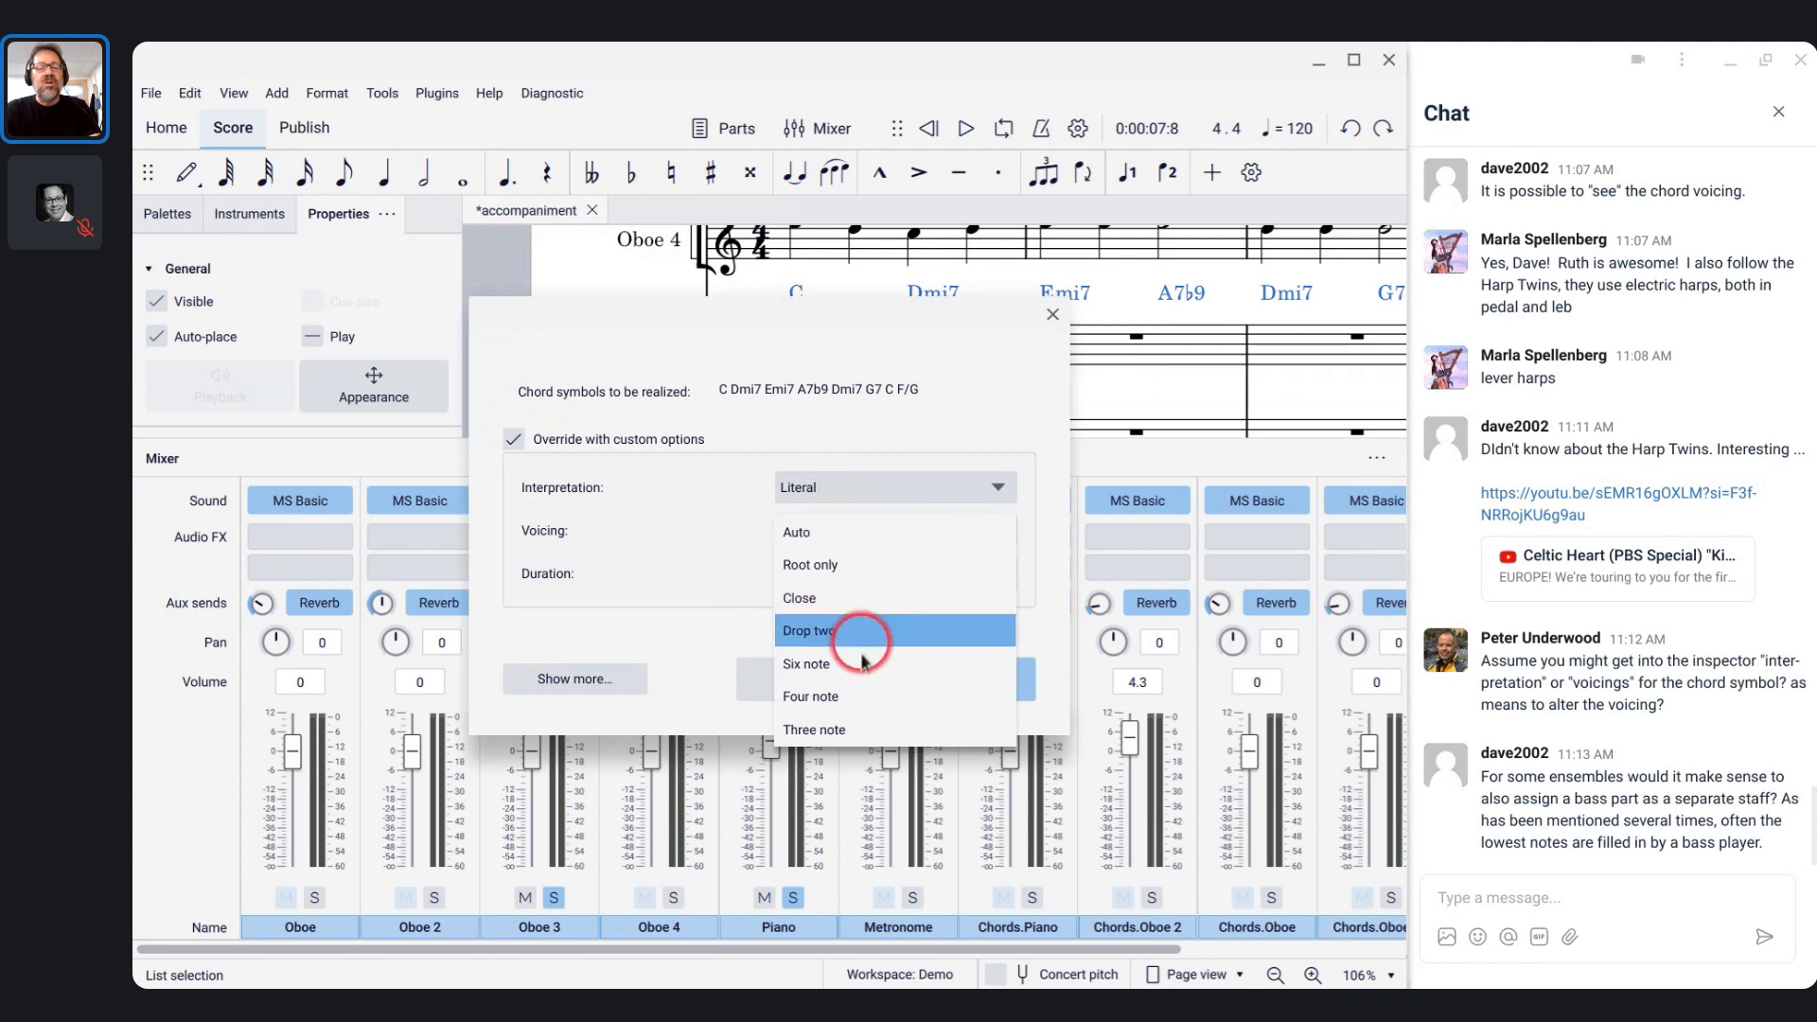
{"action": "left_click", "coordinate": [854, 698]}
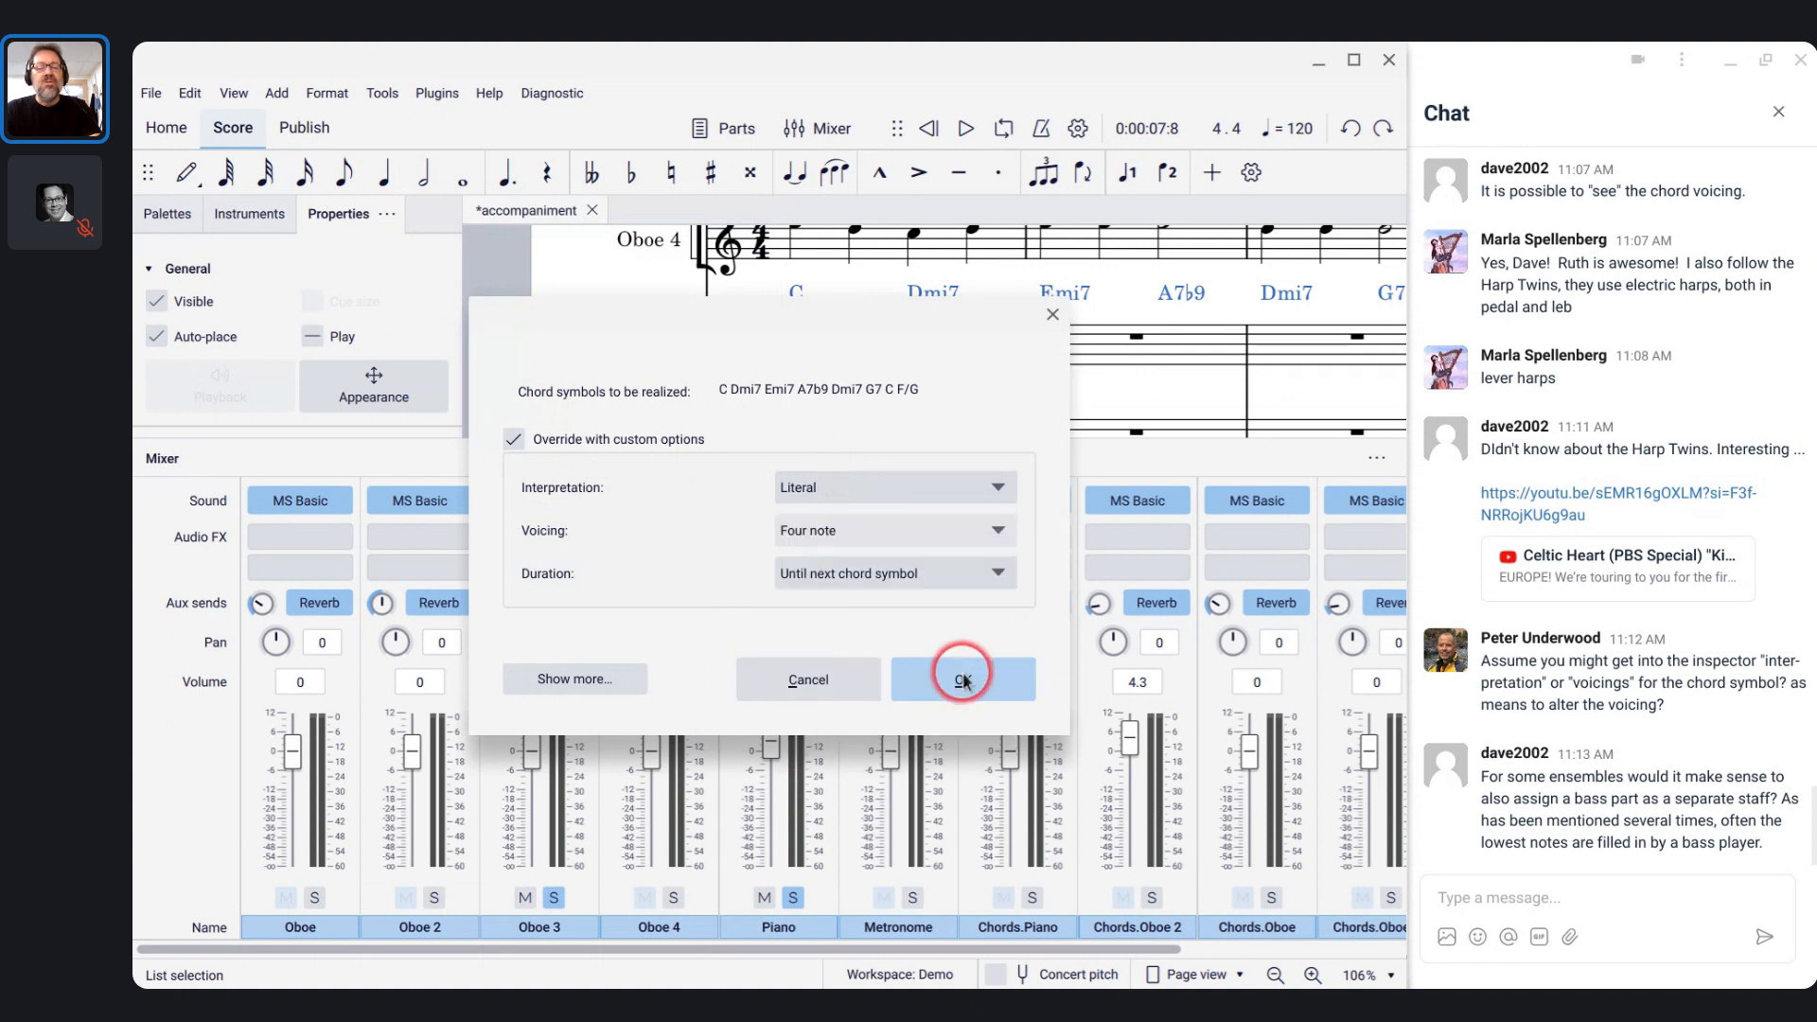
{"action": "left_click", "coordinate": [958, 670]}
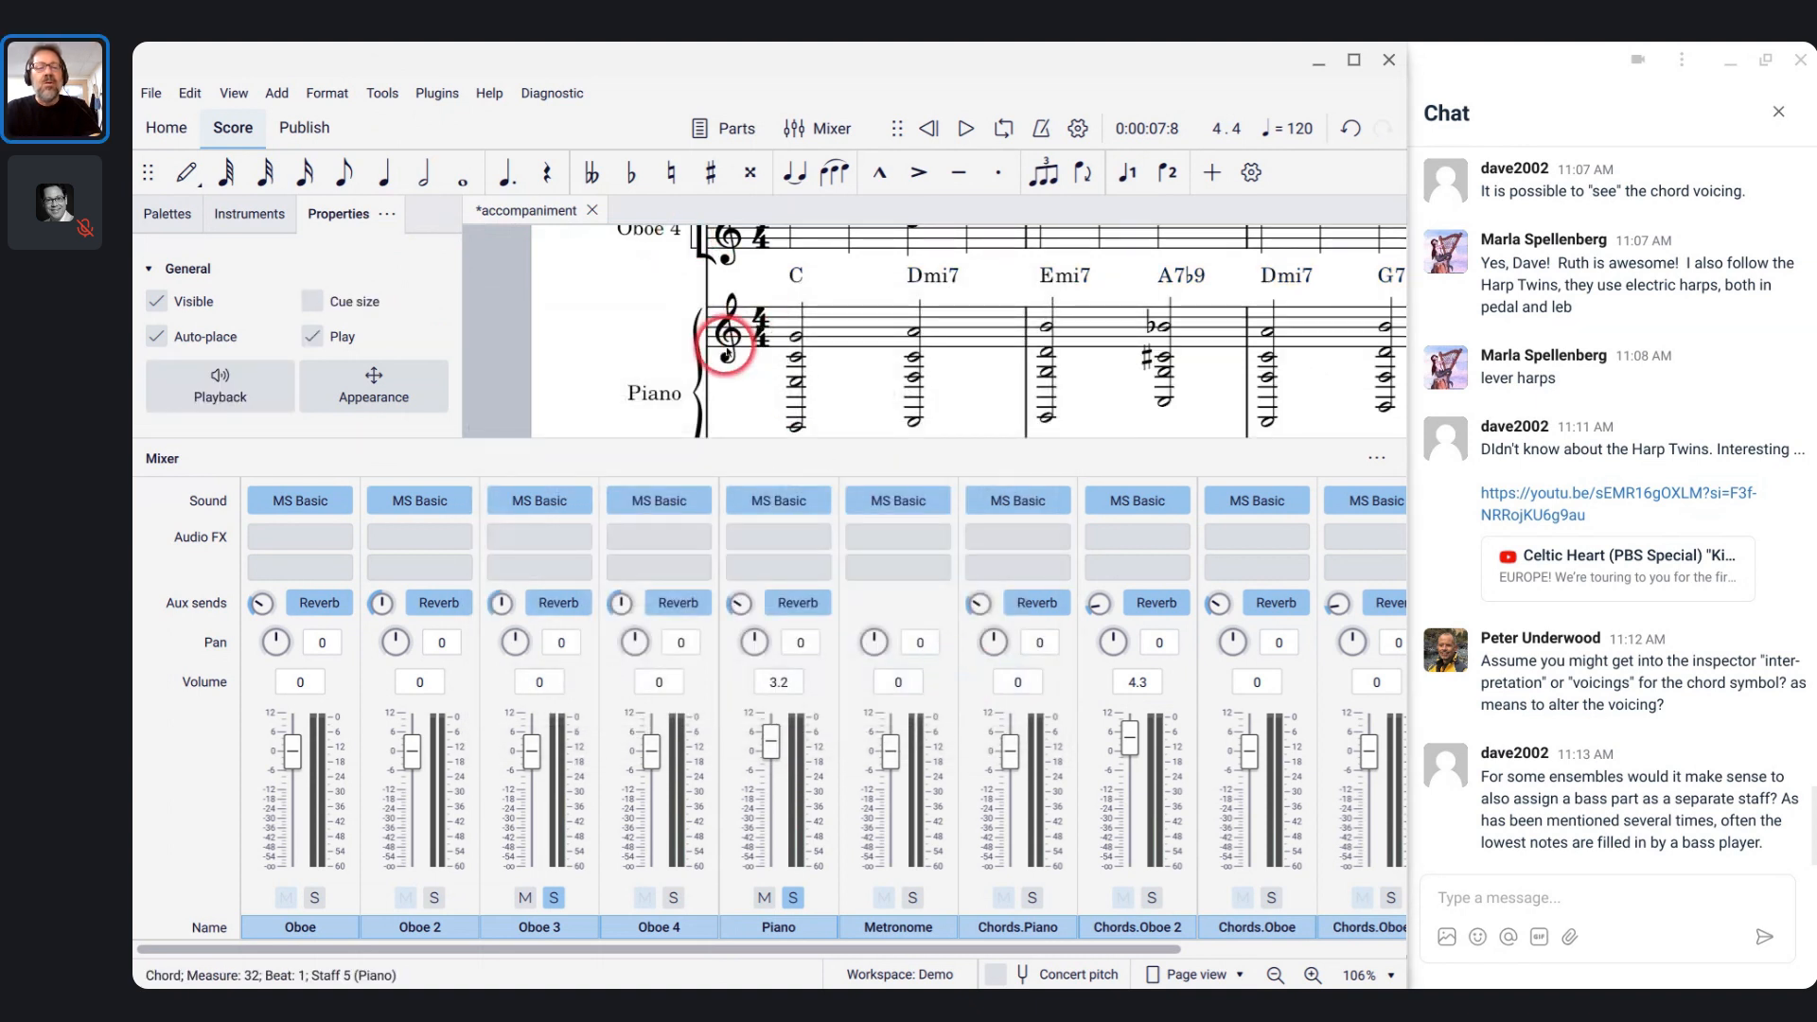
- Play the newly realized Piano chords from the treble clef in measure 1 into measure 4
{"action": "left_click", "coordinate": [727, 347]}
{"action": "key", "text": "space"}
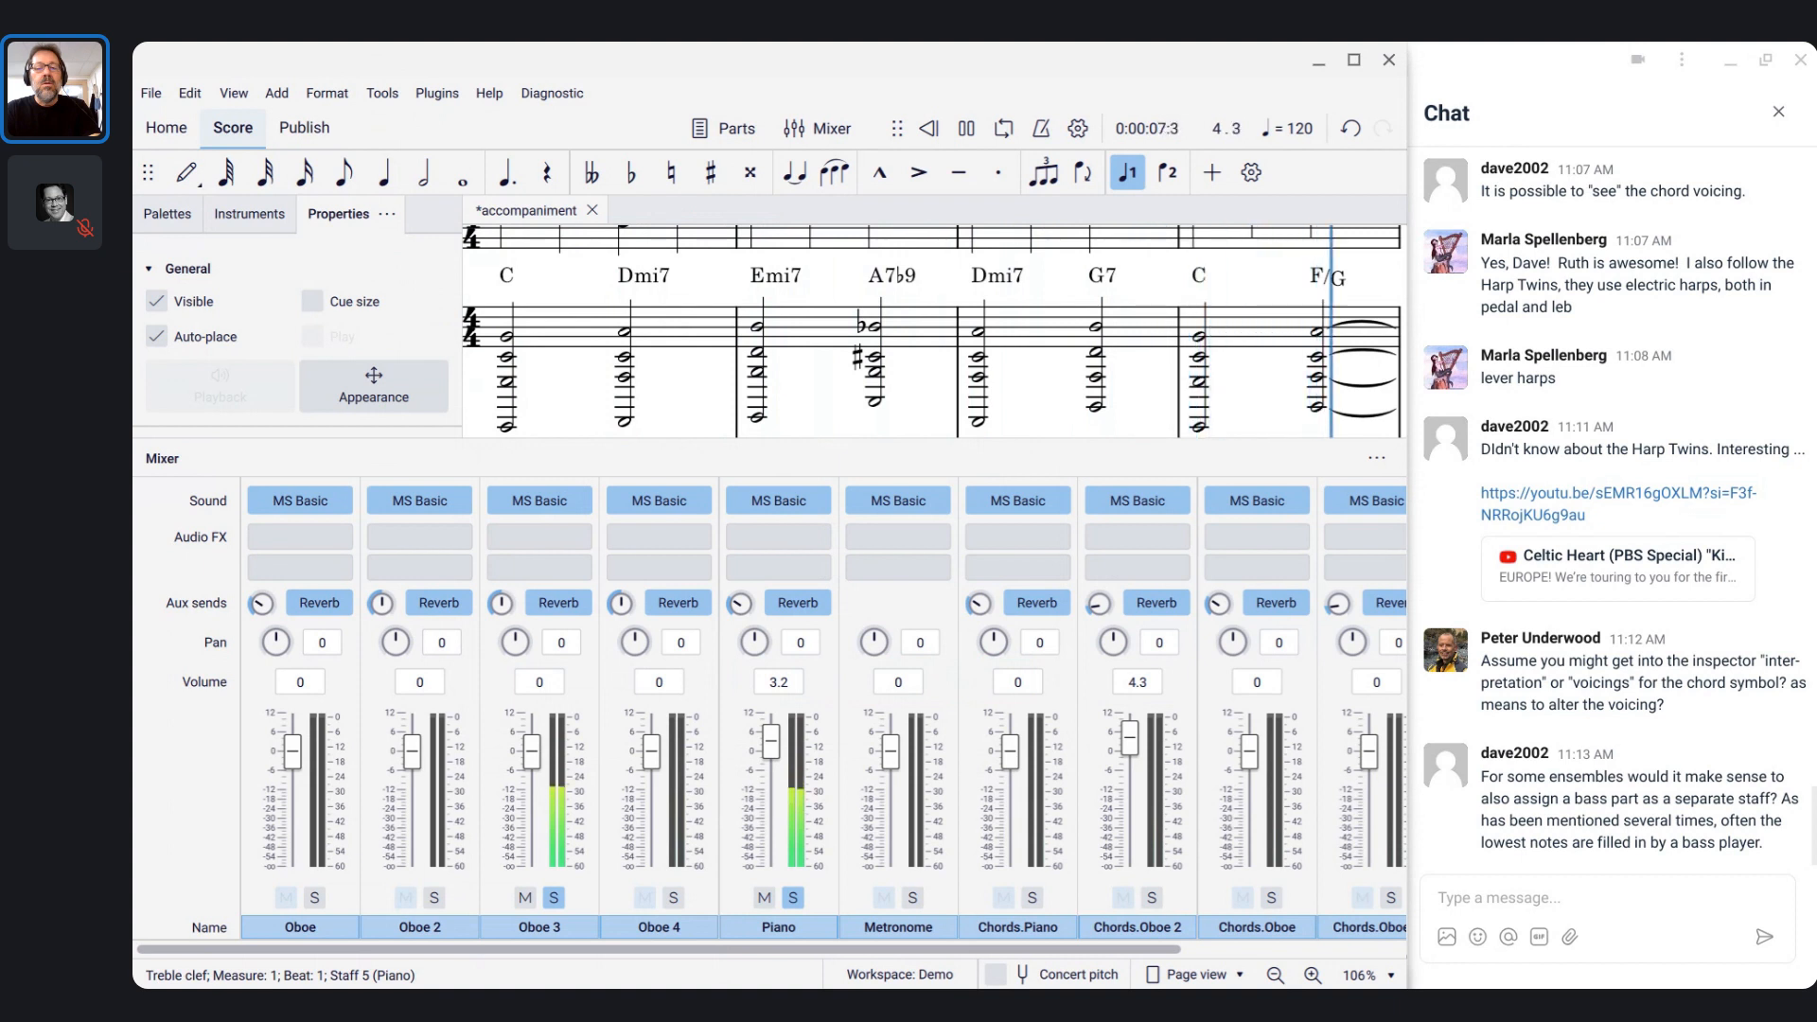
{"action": "key", "text": "space"}
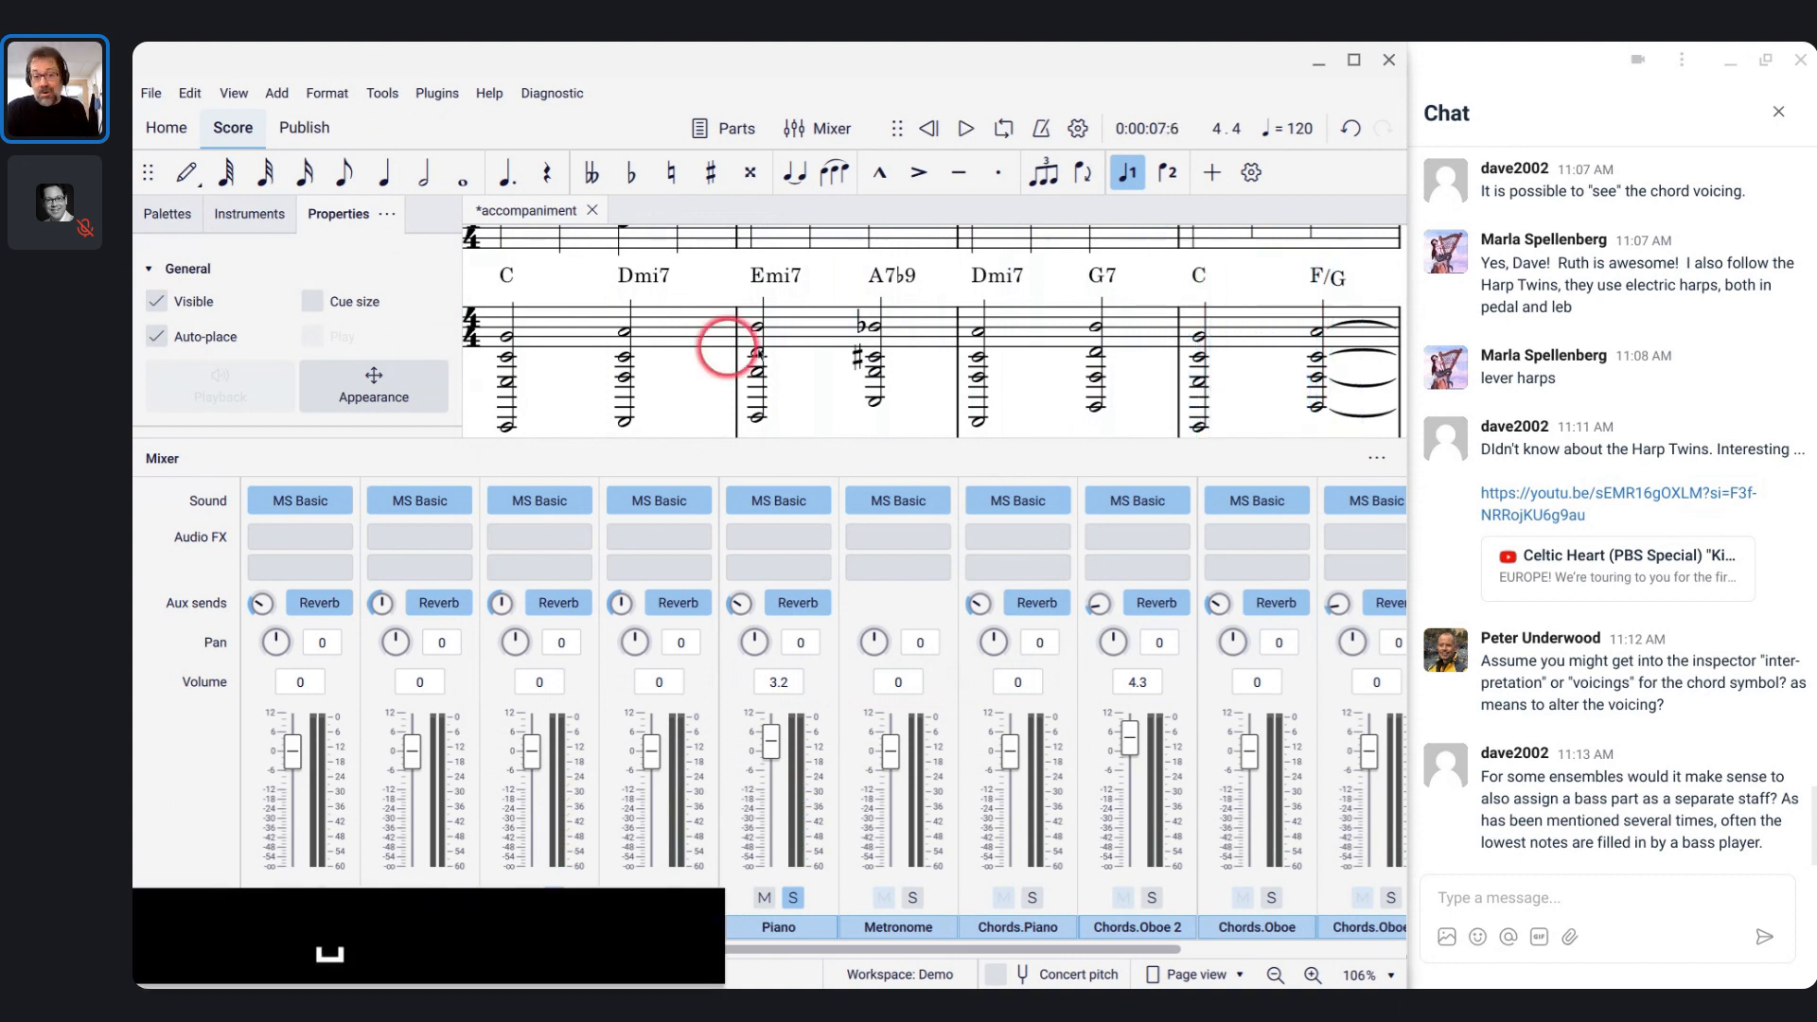
- Hide the Mixer to make room for the score
{"action": "key", "text": "F10"}
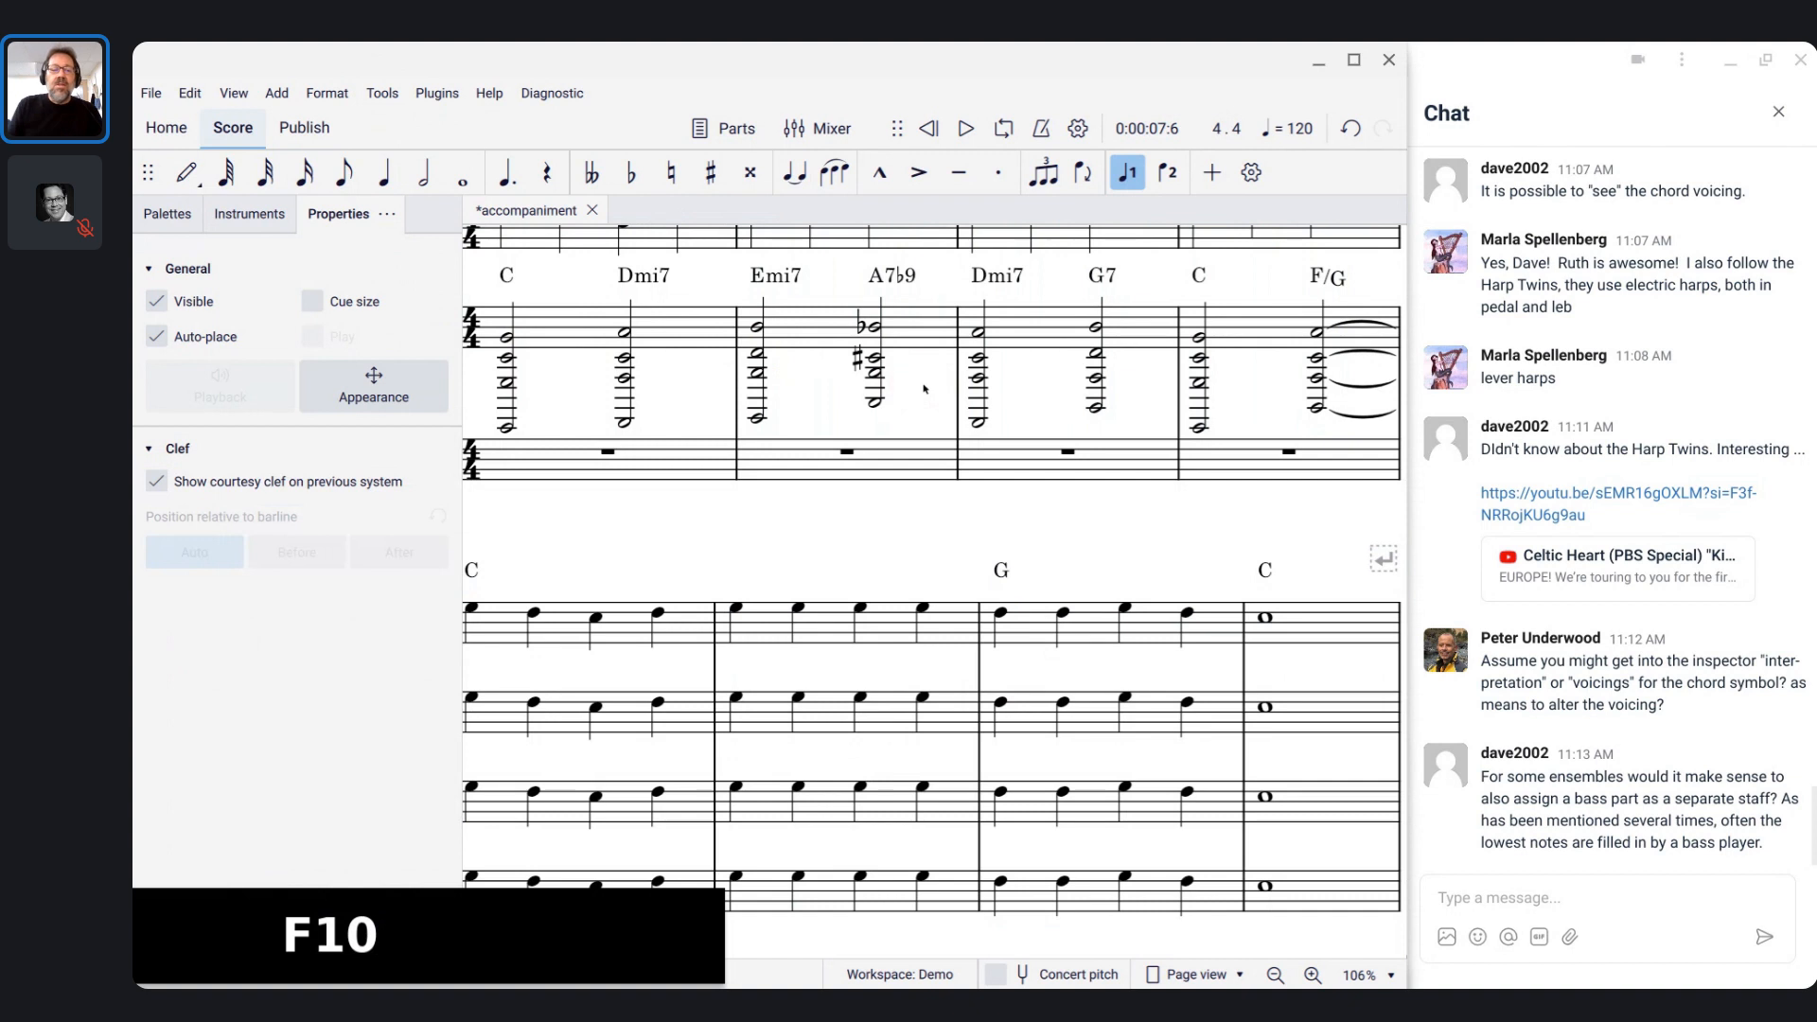
{"action": "scroll", "coordinate": [932, 587], "scroll_direction": "left", "scroll_amount": 3}
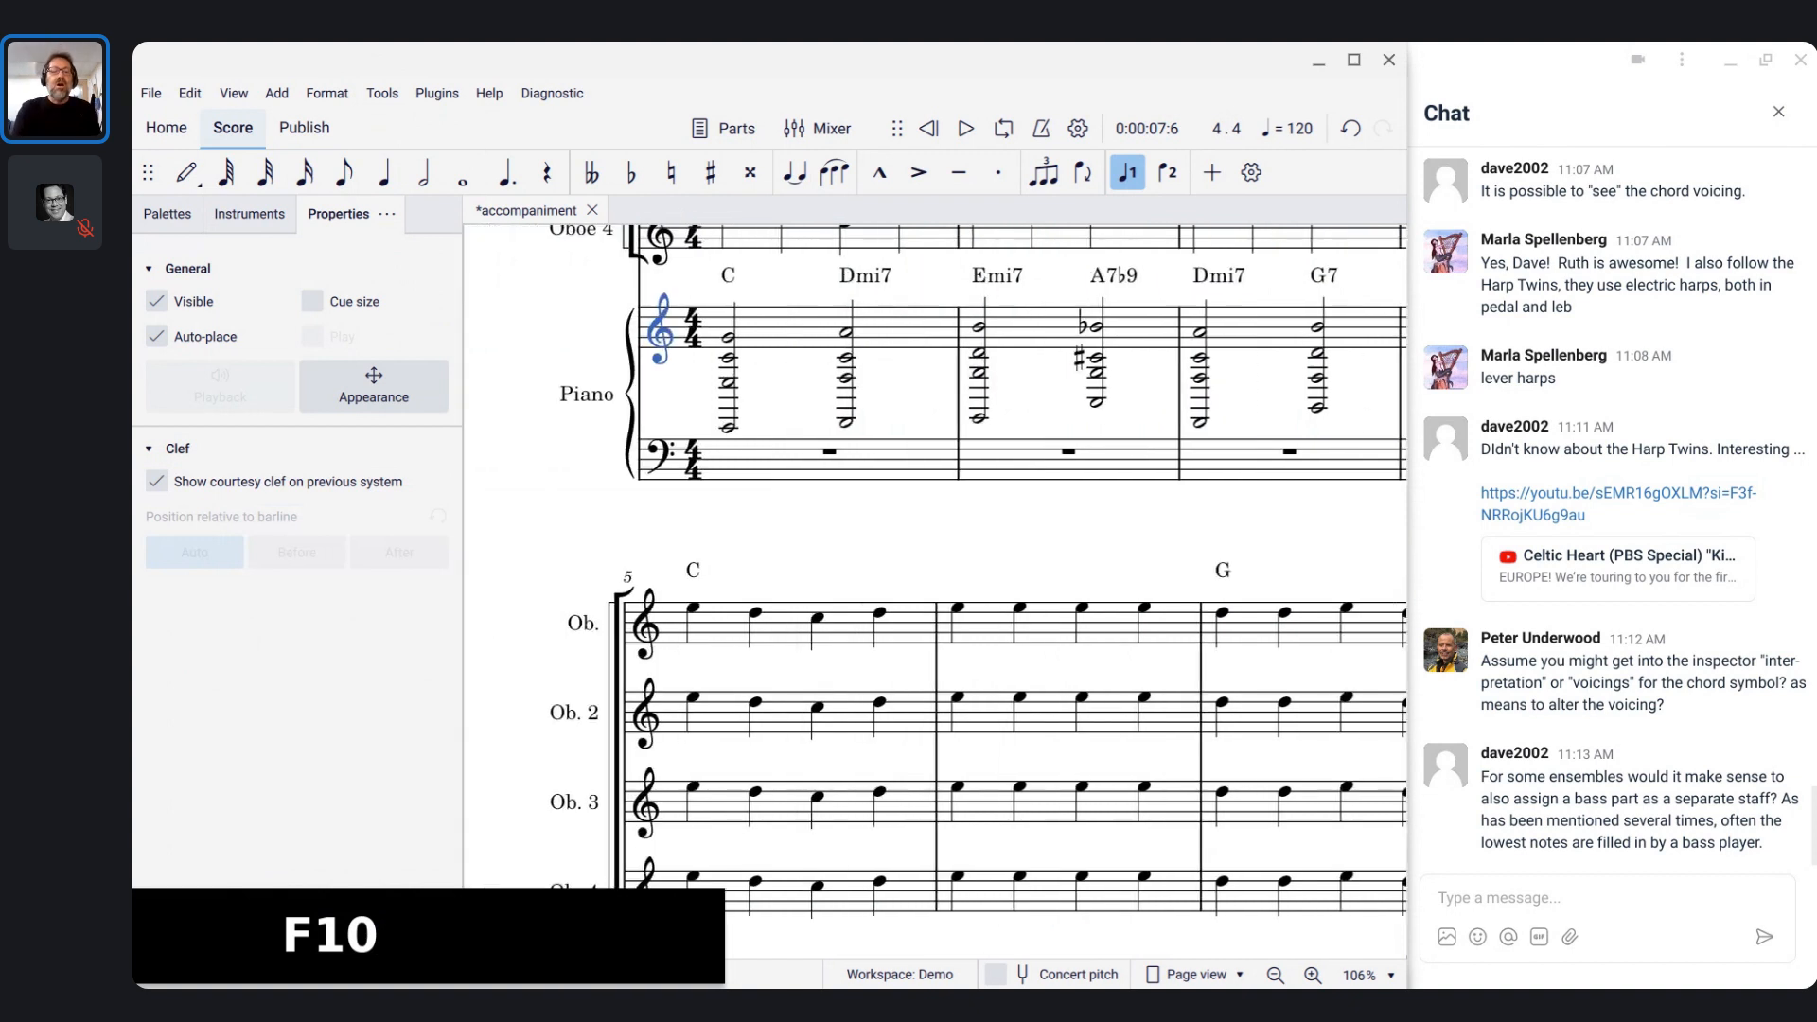
{"action": "scroll", "coordinate": [932, 586], "scroll_direction": "up", "scroll_amount": 1}
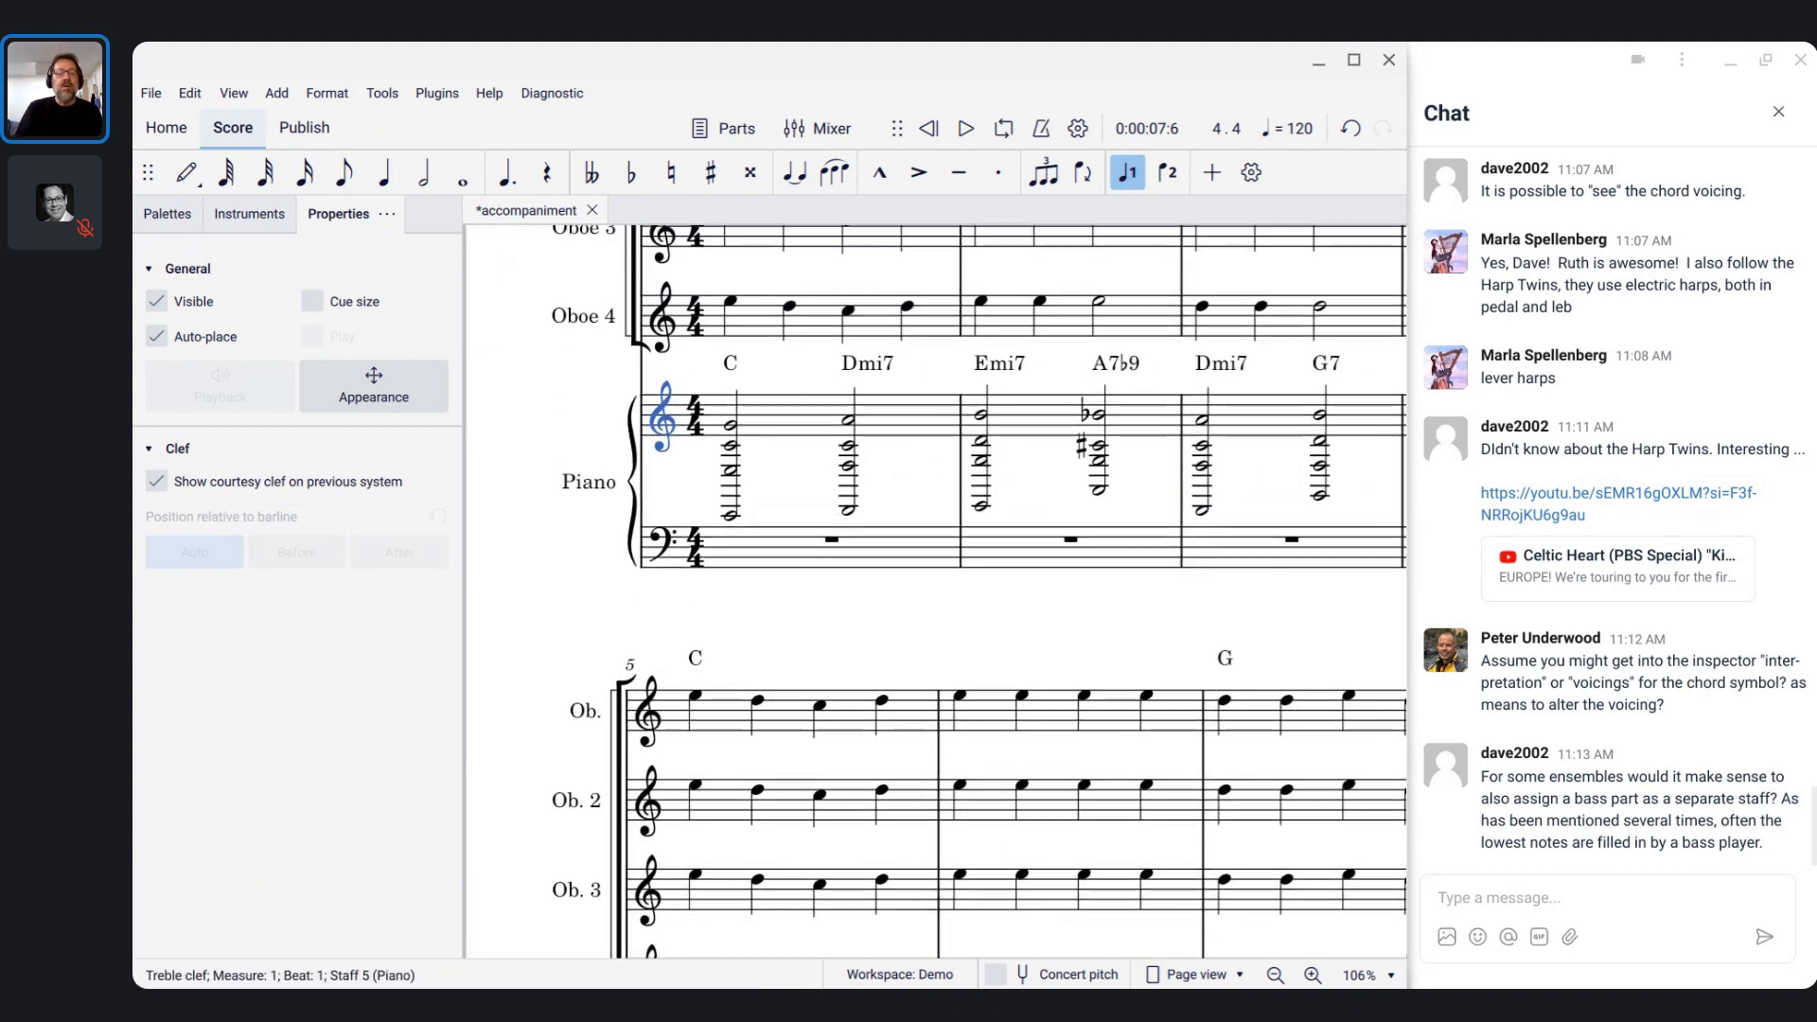
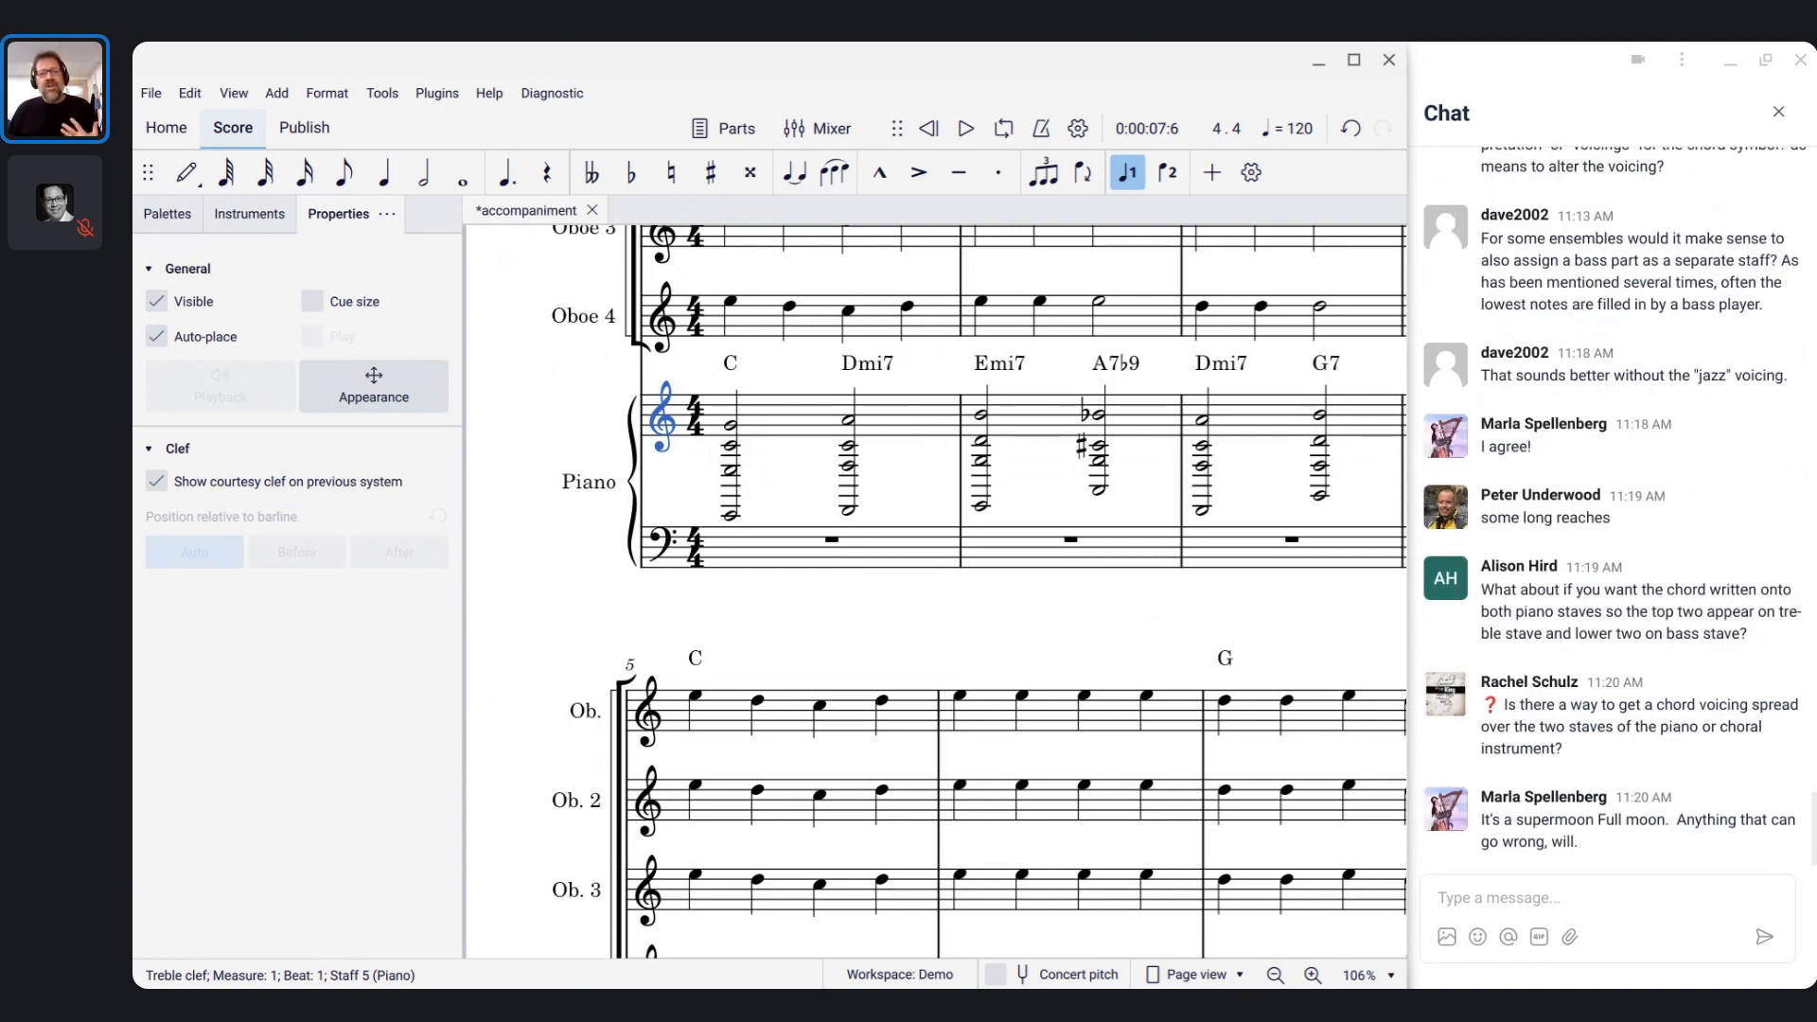
- Select measure 3 of the Piano's upper staff and play the Dmi7 and G7 chords into measure 4
{"action": "scroll", "coordinate": [934, 591], "scroll_direction": "right", "scroll_amount": 3}
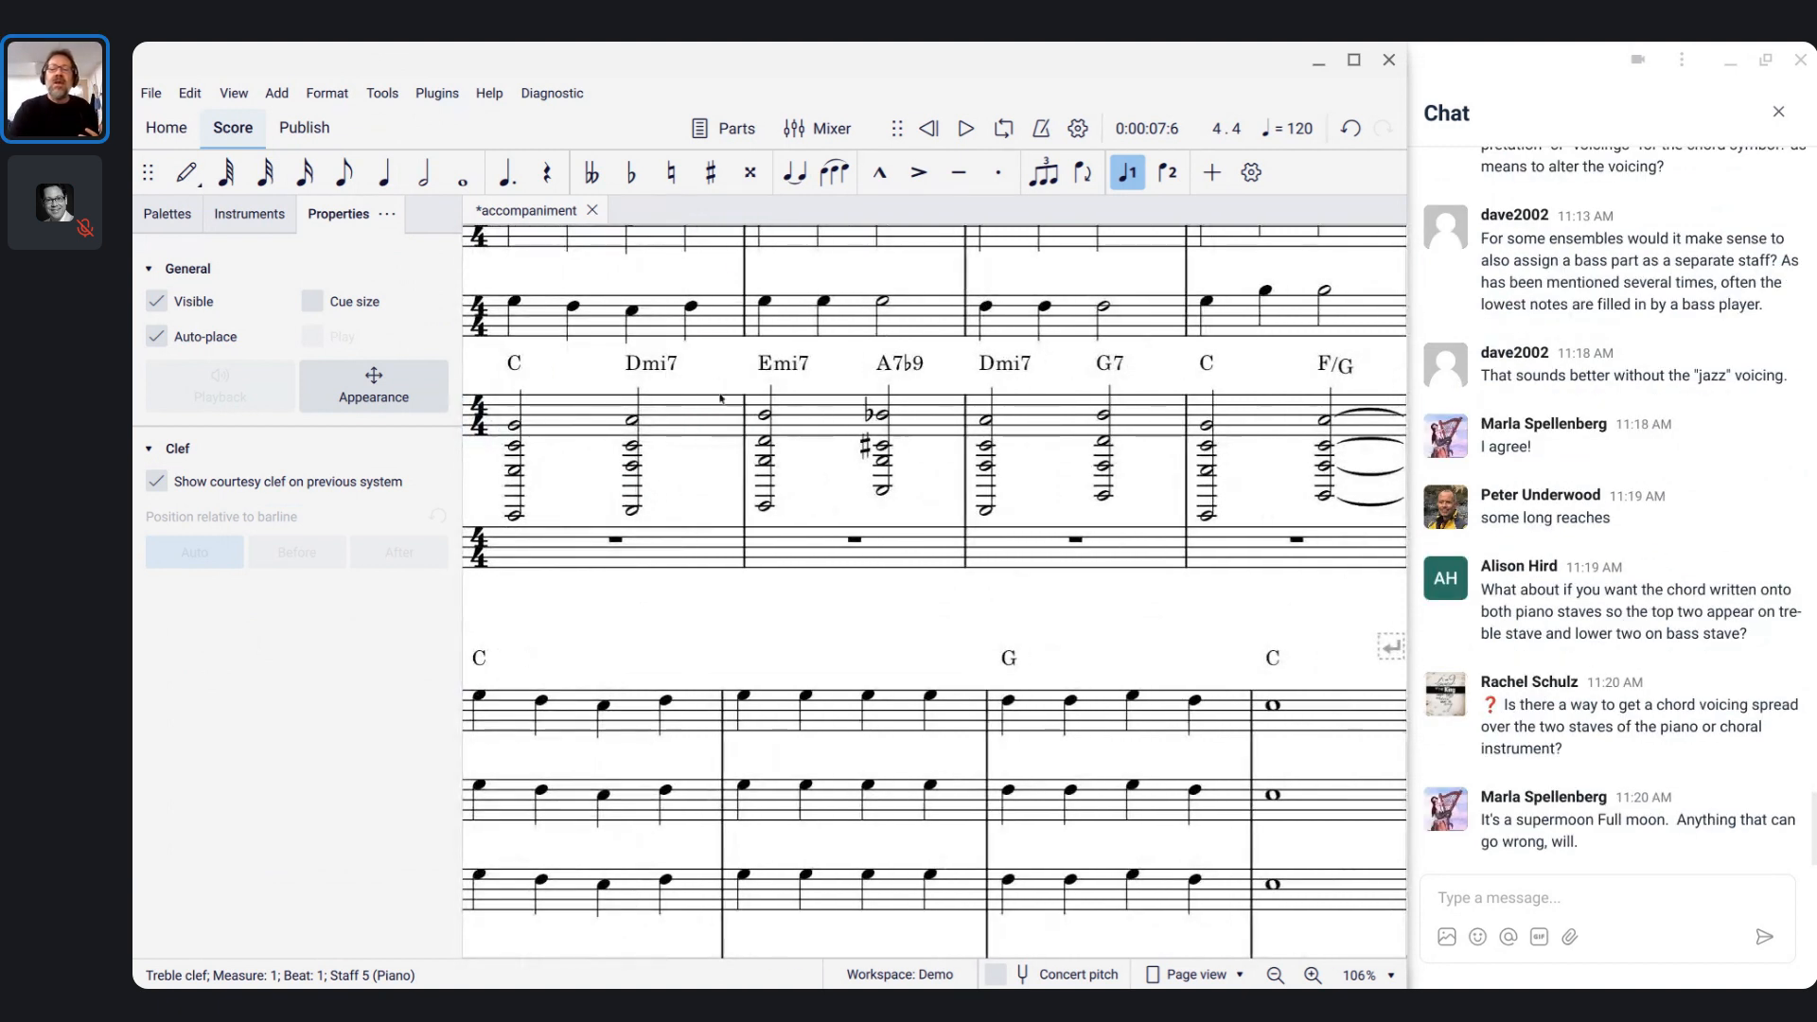
{"action": "left_click", "coordinate": [1116, 409]}
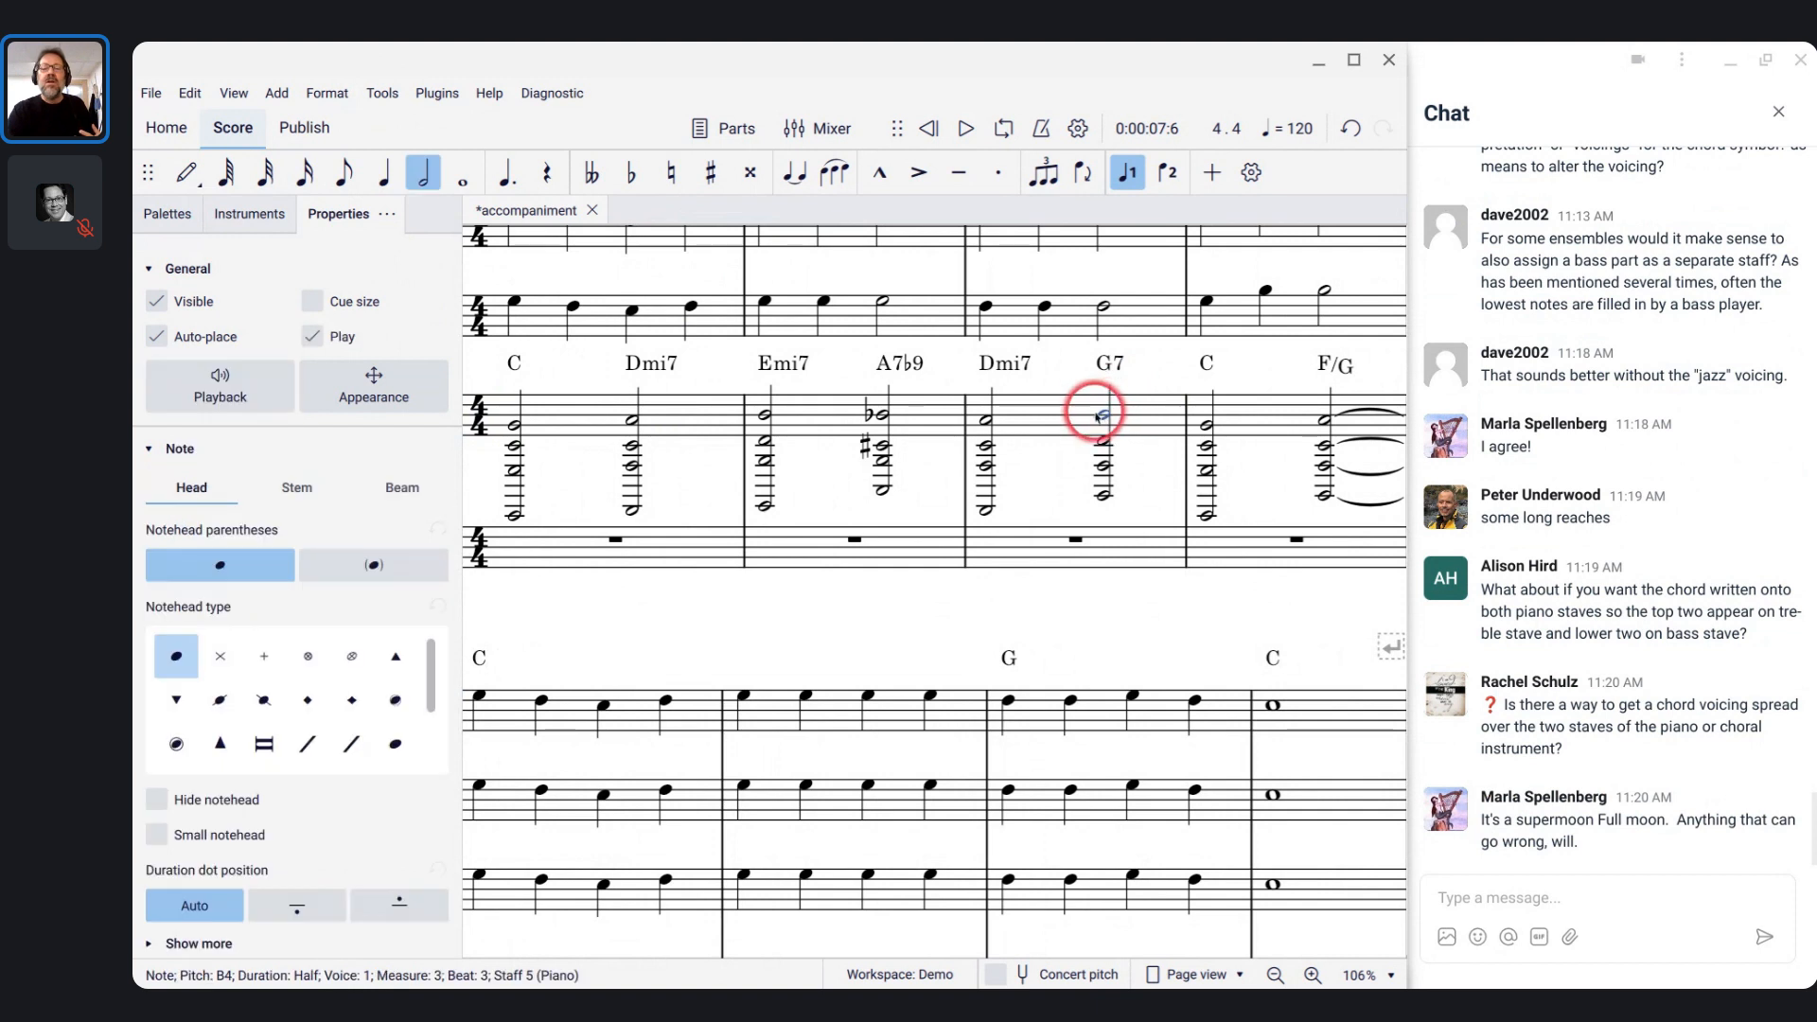
{"action": "left_click", "coordinate": [1034, 413]}
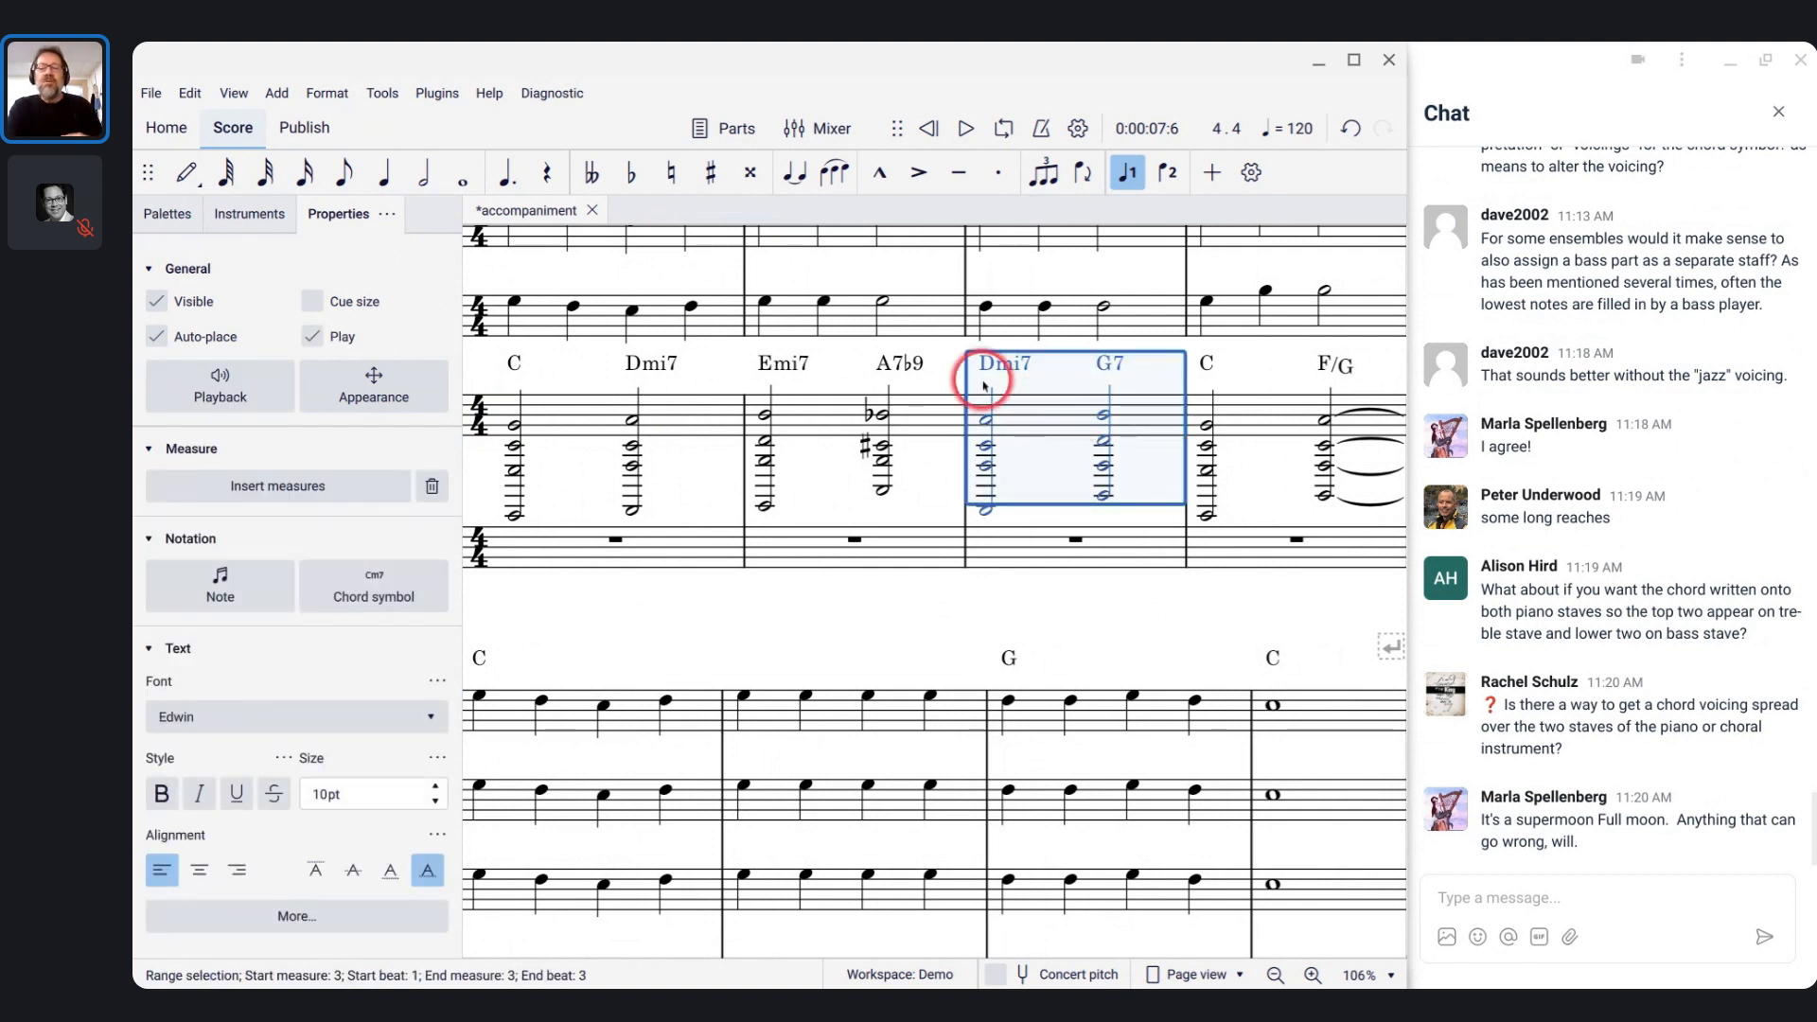
{"action": "key", "text": "space"}
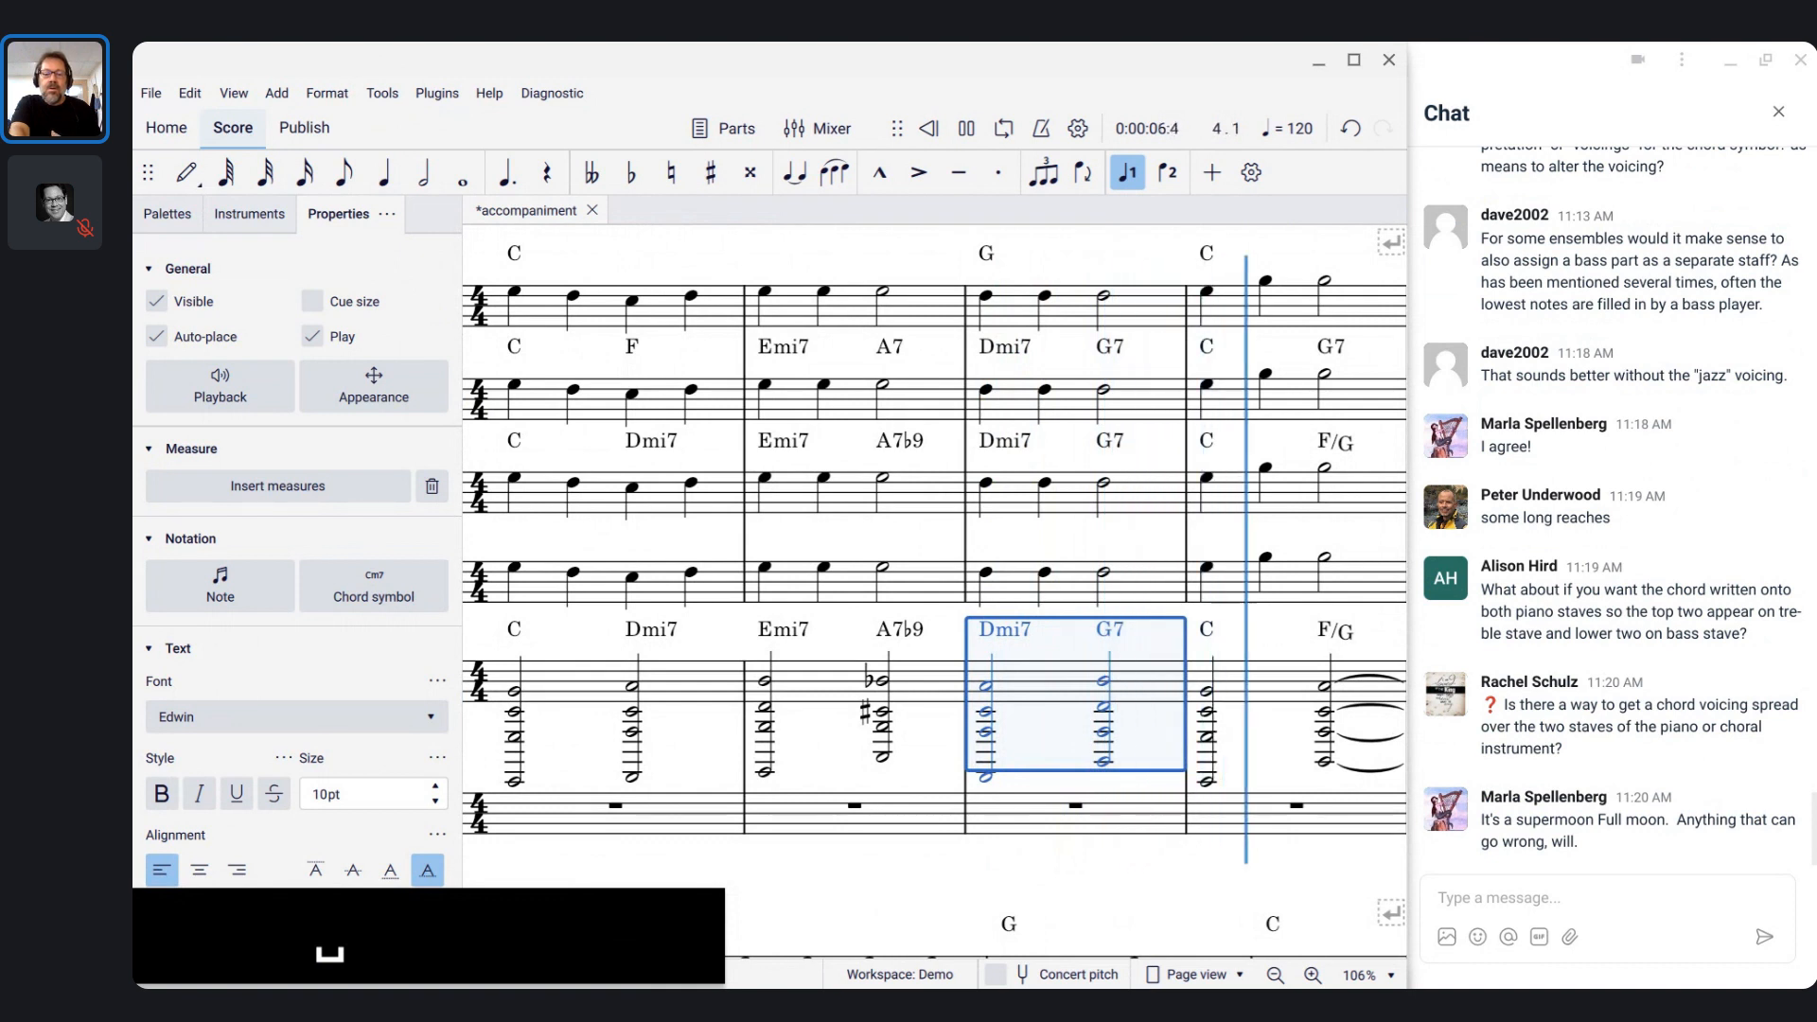
{"action": "key", "text": "space"}
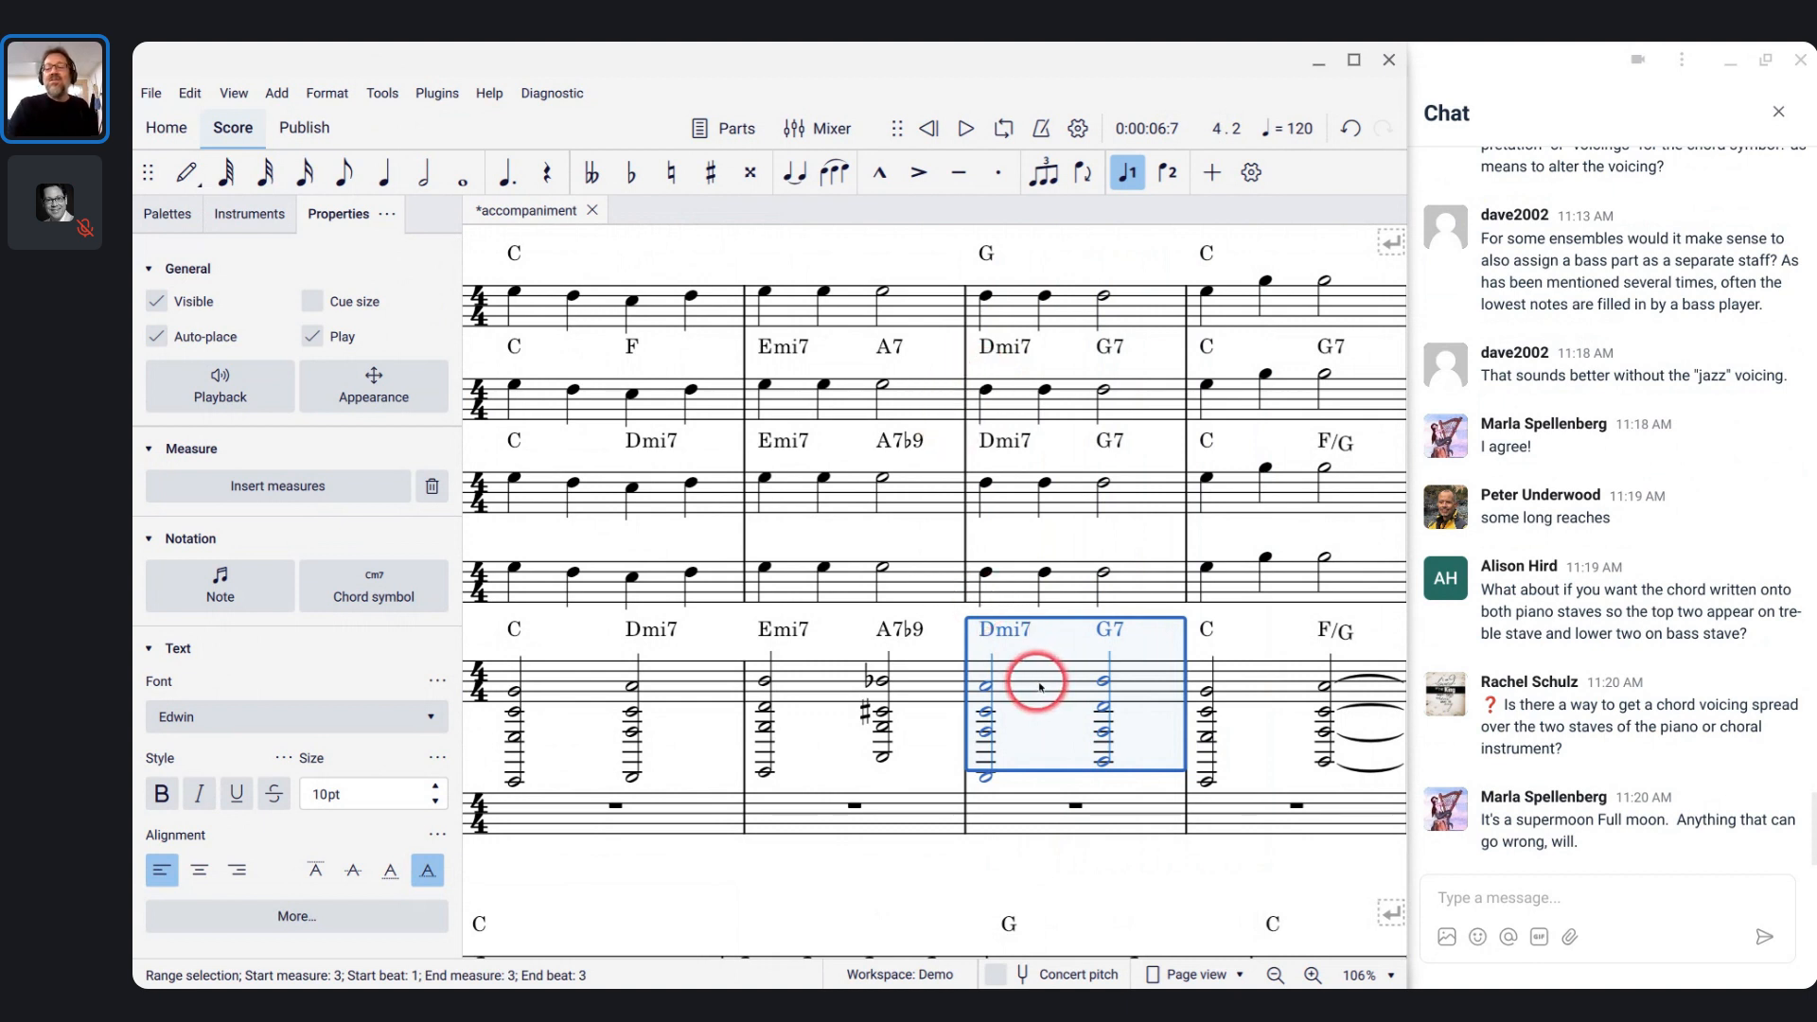
- Play the Piano chords from measure 2 into measure 4
{"action": "left_click", "coordinate": [949, 693]}
{"action": "key", "text": "space"}
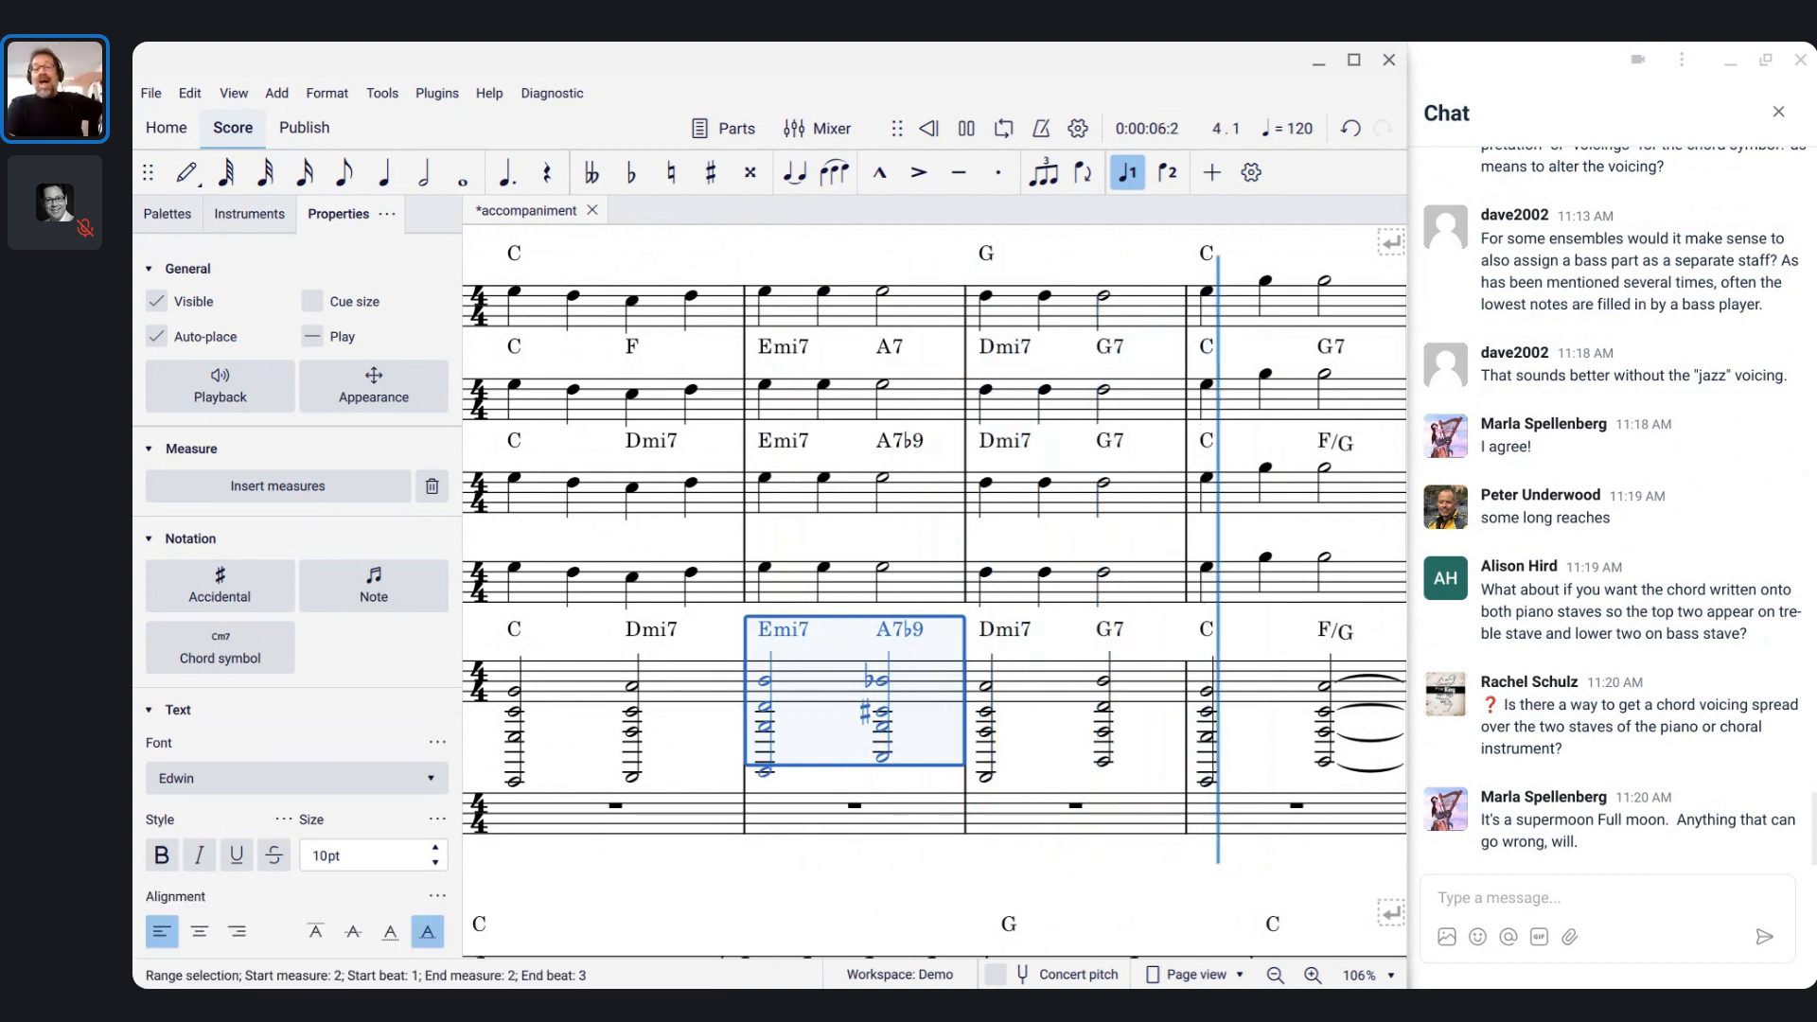
{"action": "key", "text": "space"}
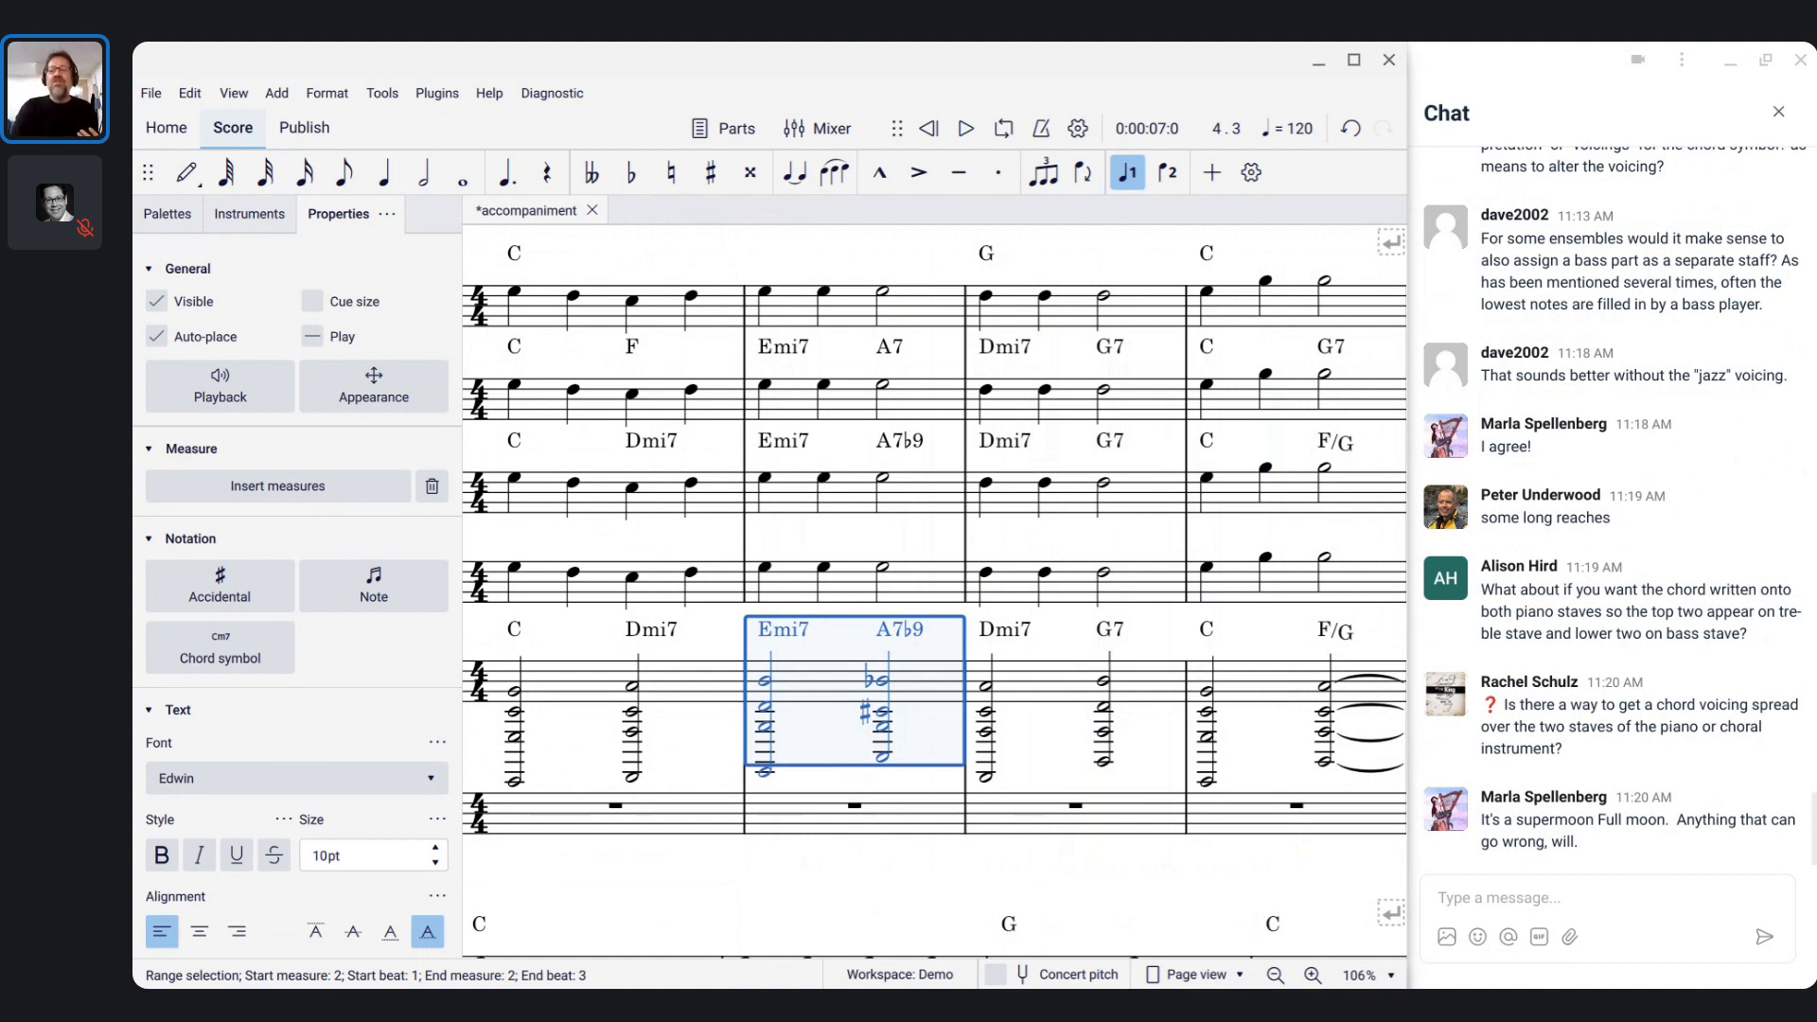
- Revoice the Piano's C chord in measure 4 by raising C4 and E3 an octave and lowering G4 an octave
{"action": "left_click", "coordinate": [1207, 714]}
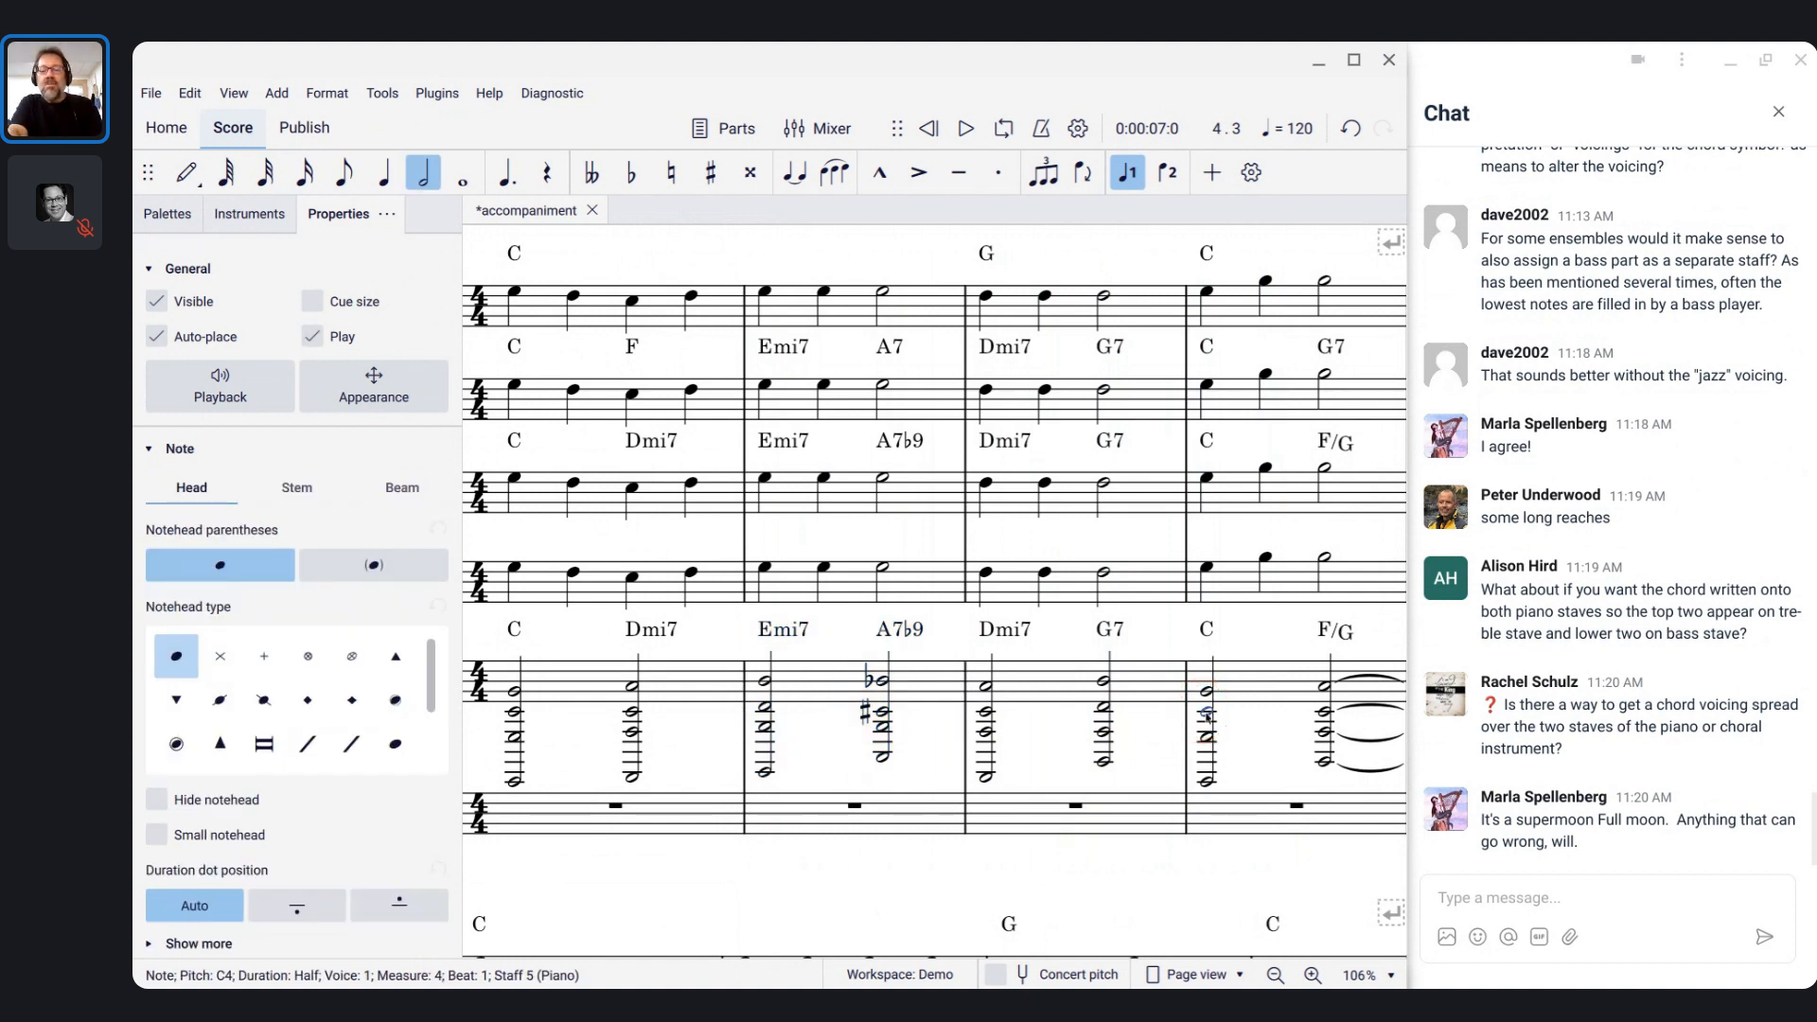
{"action": "key", "text": "ctrl+Up"}
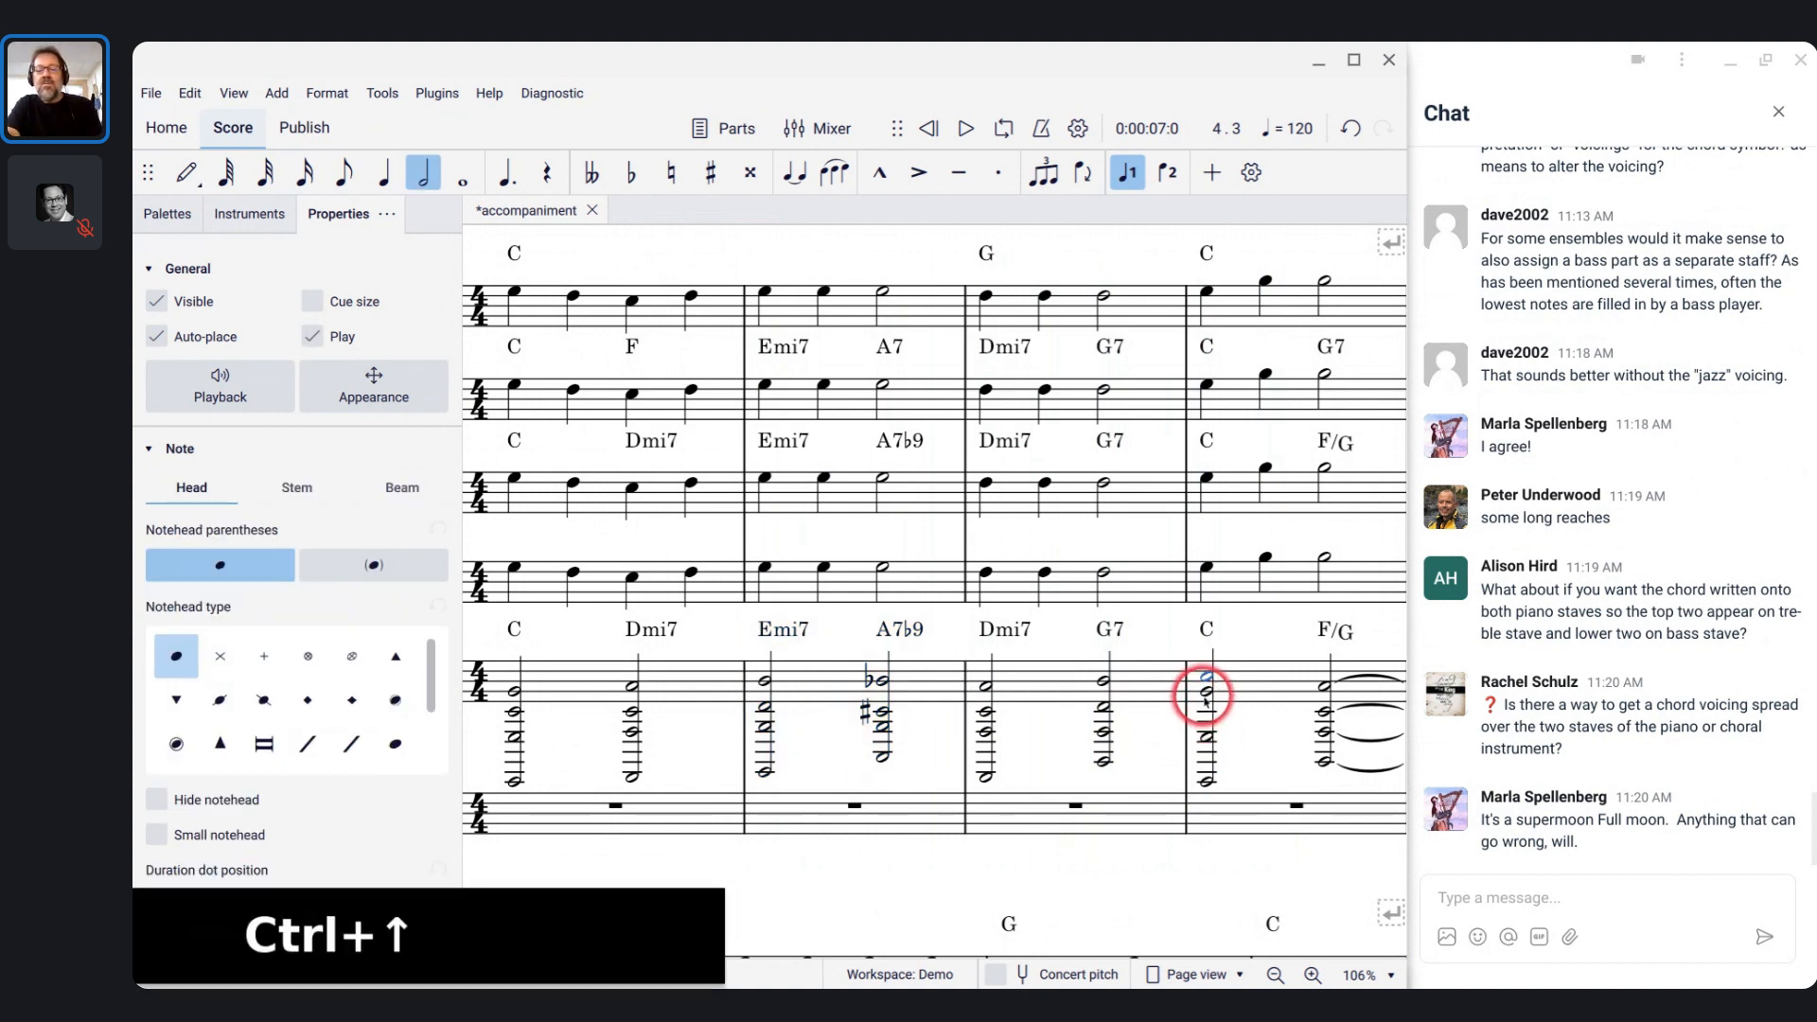
{"action": "key", "text": "ctrl+Down"}
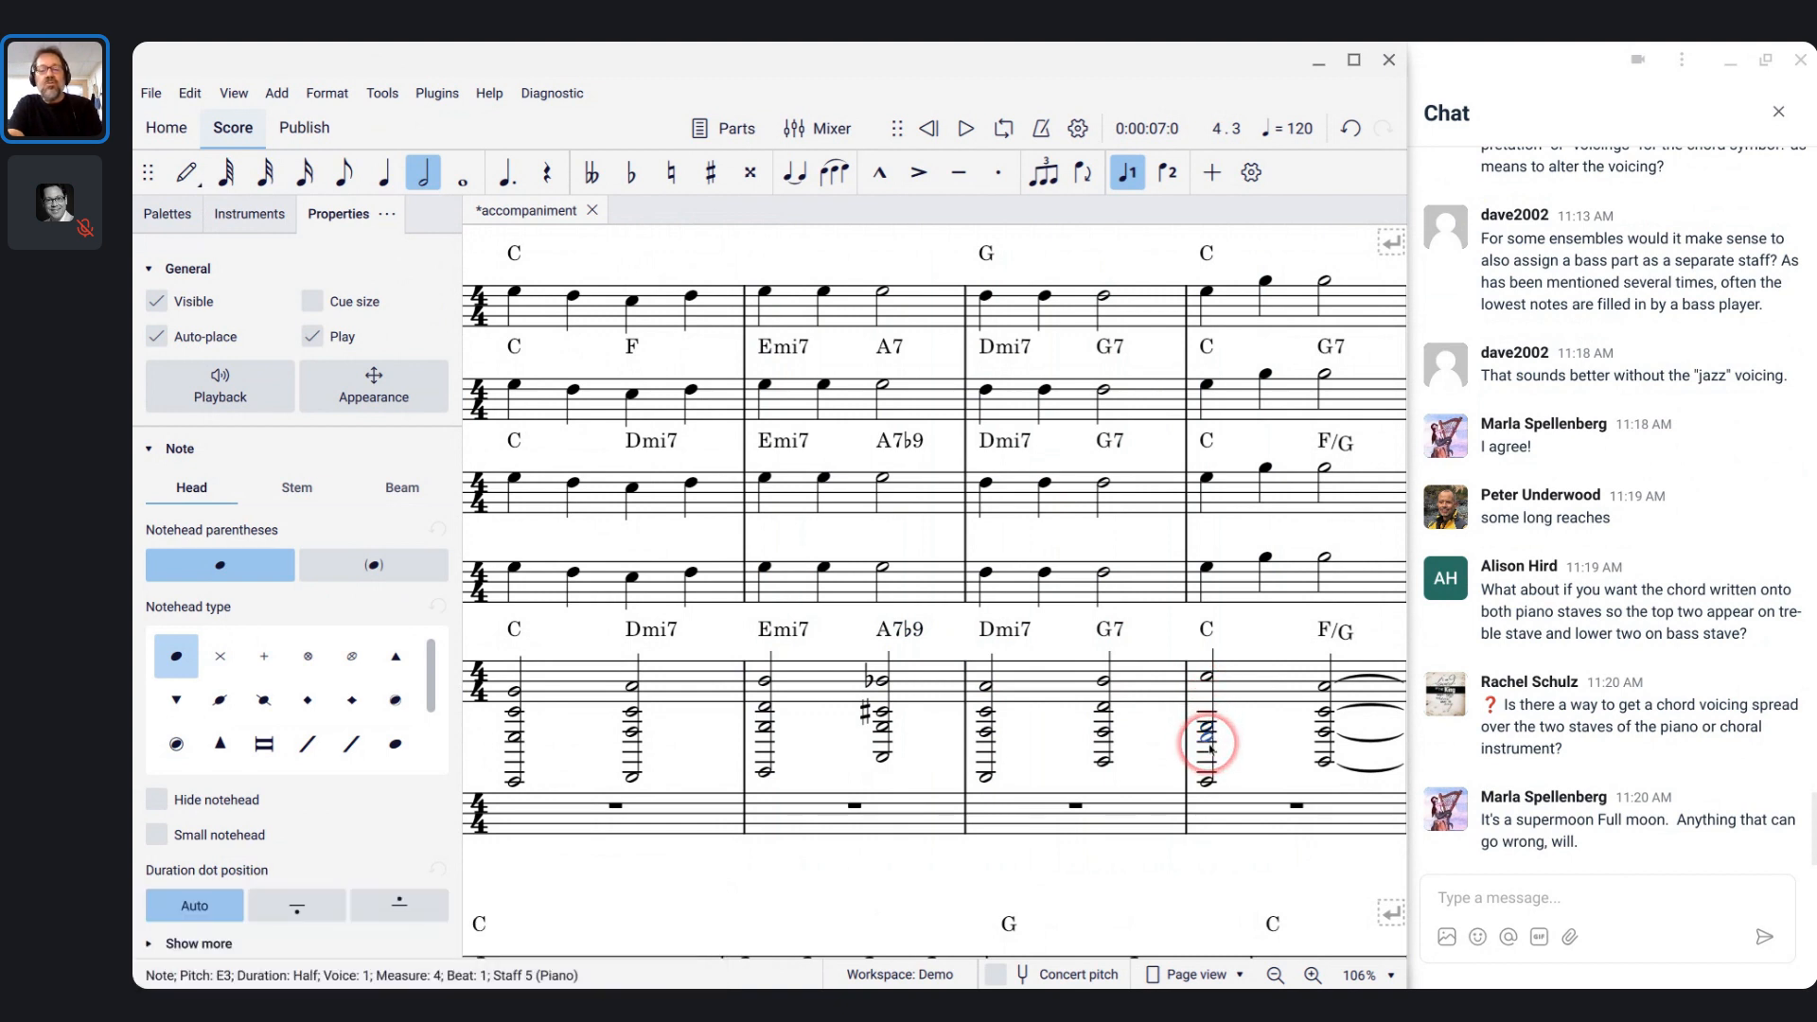
{"action": "key", "text": "ctrl+Up"}
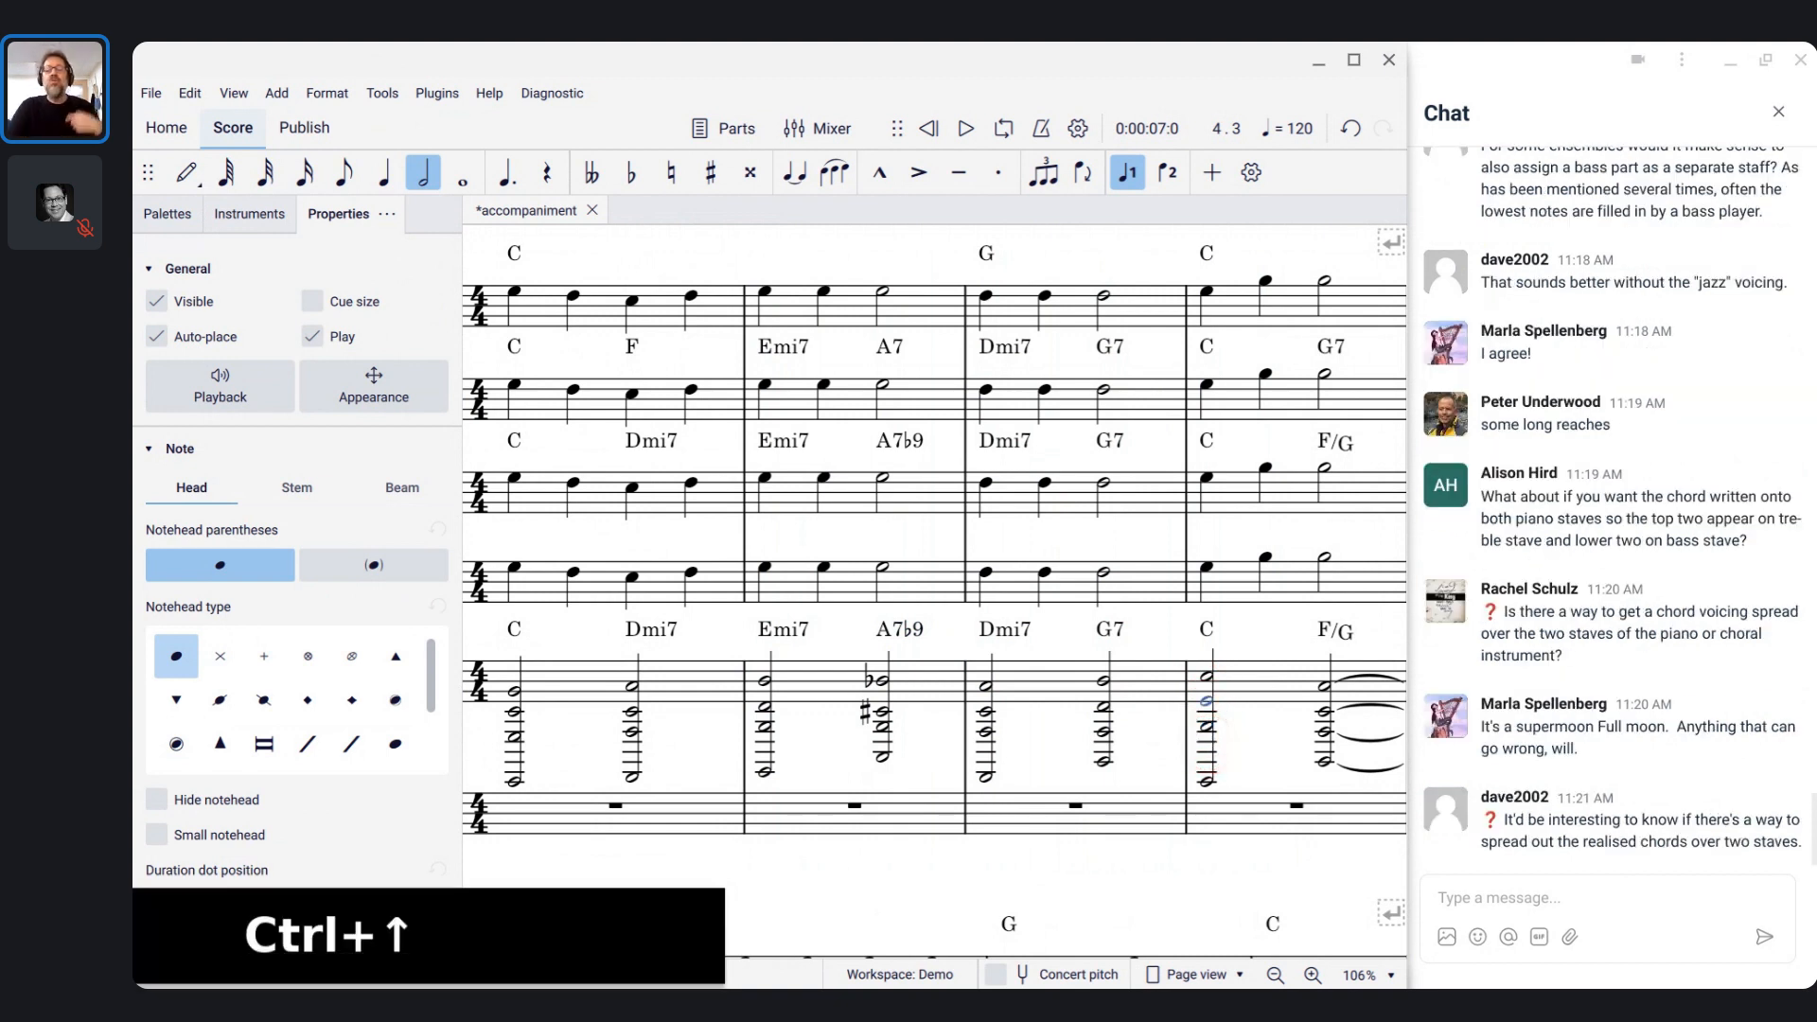
- Audition the voice leading from the G7 chord in measure 3 to the revoiced C chord, one upper voice at a time
{"action": "left_click", "coordinate": [1103, 680]}
{"action": "left_click", "coordinate": [1203, 676]}
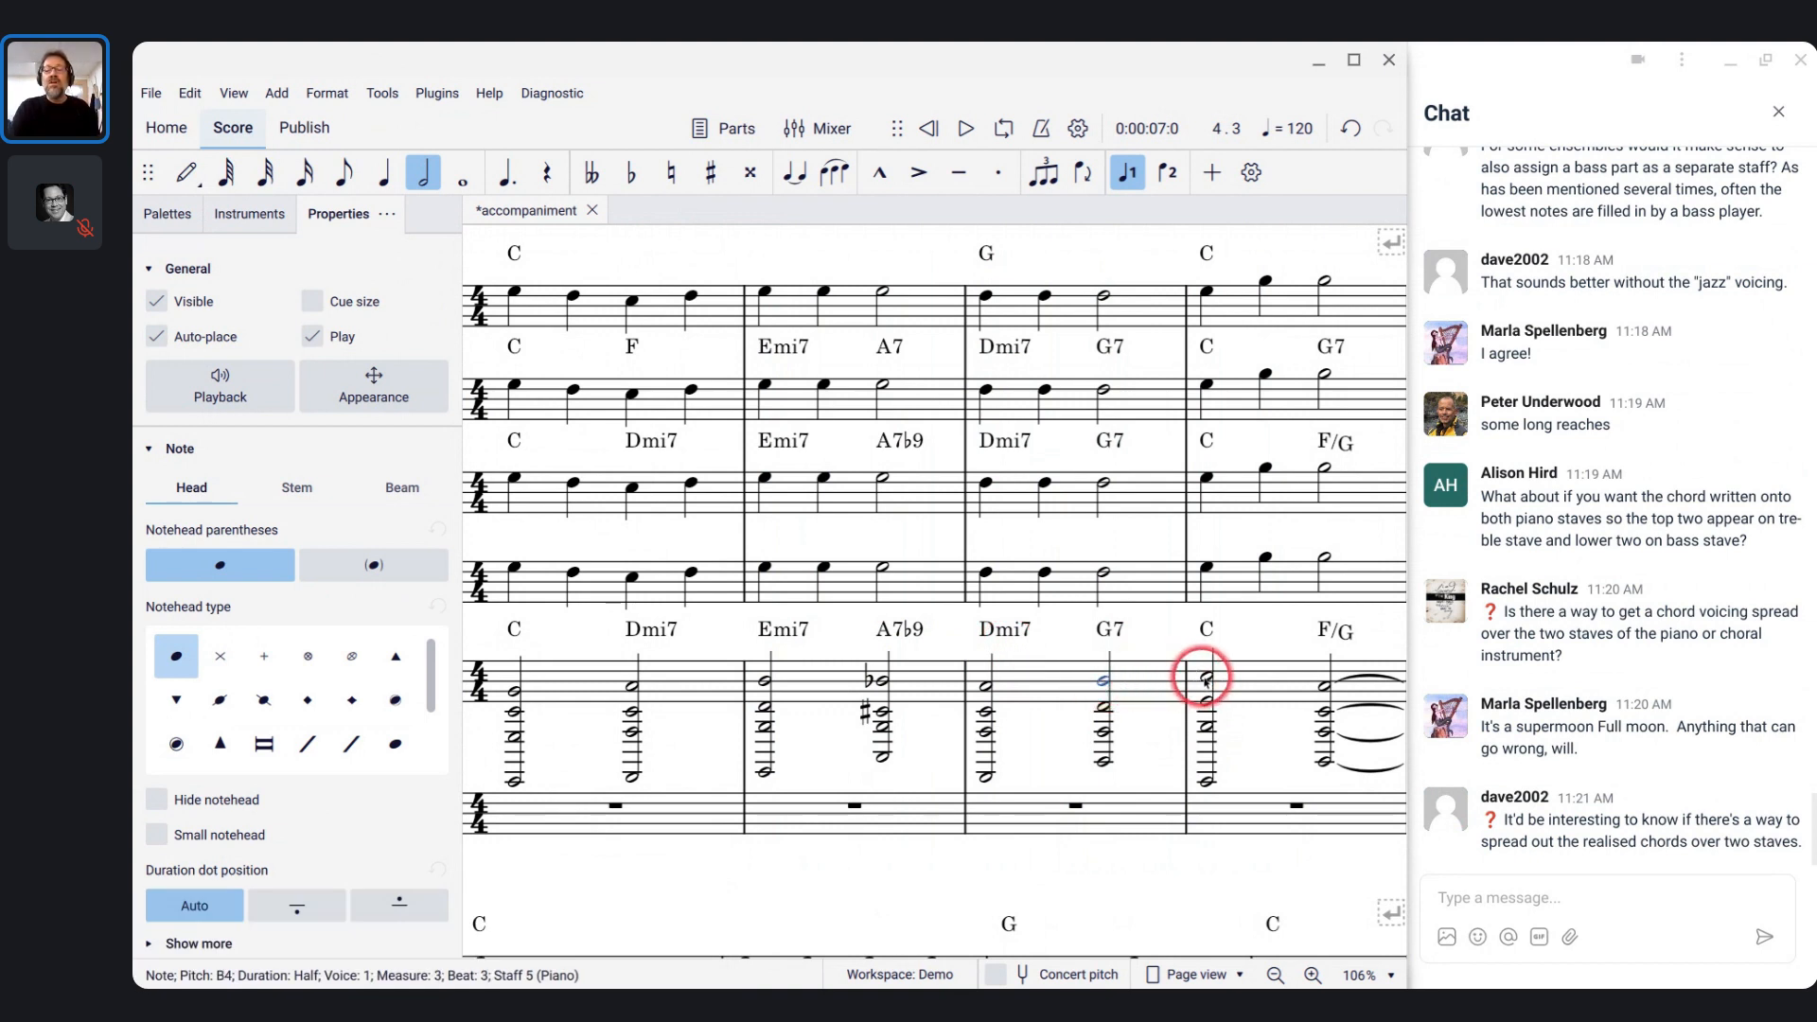
{"action": "left_click", "coordinate": [1103, 706]}
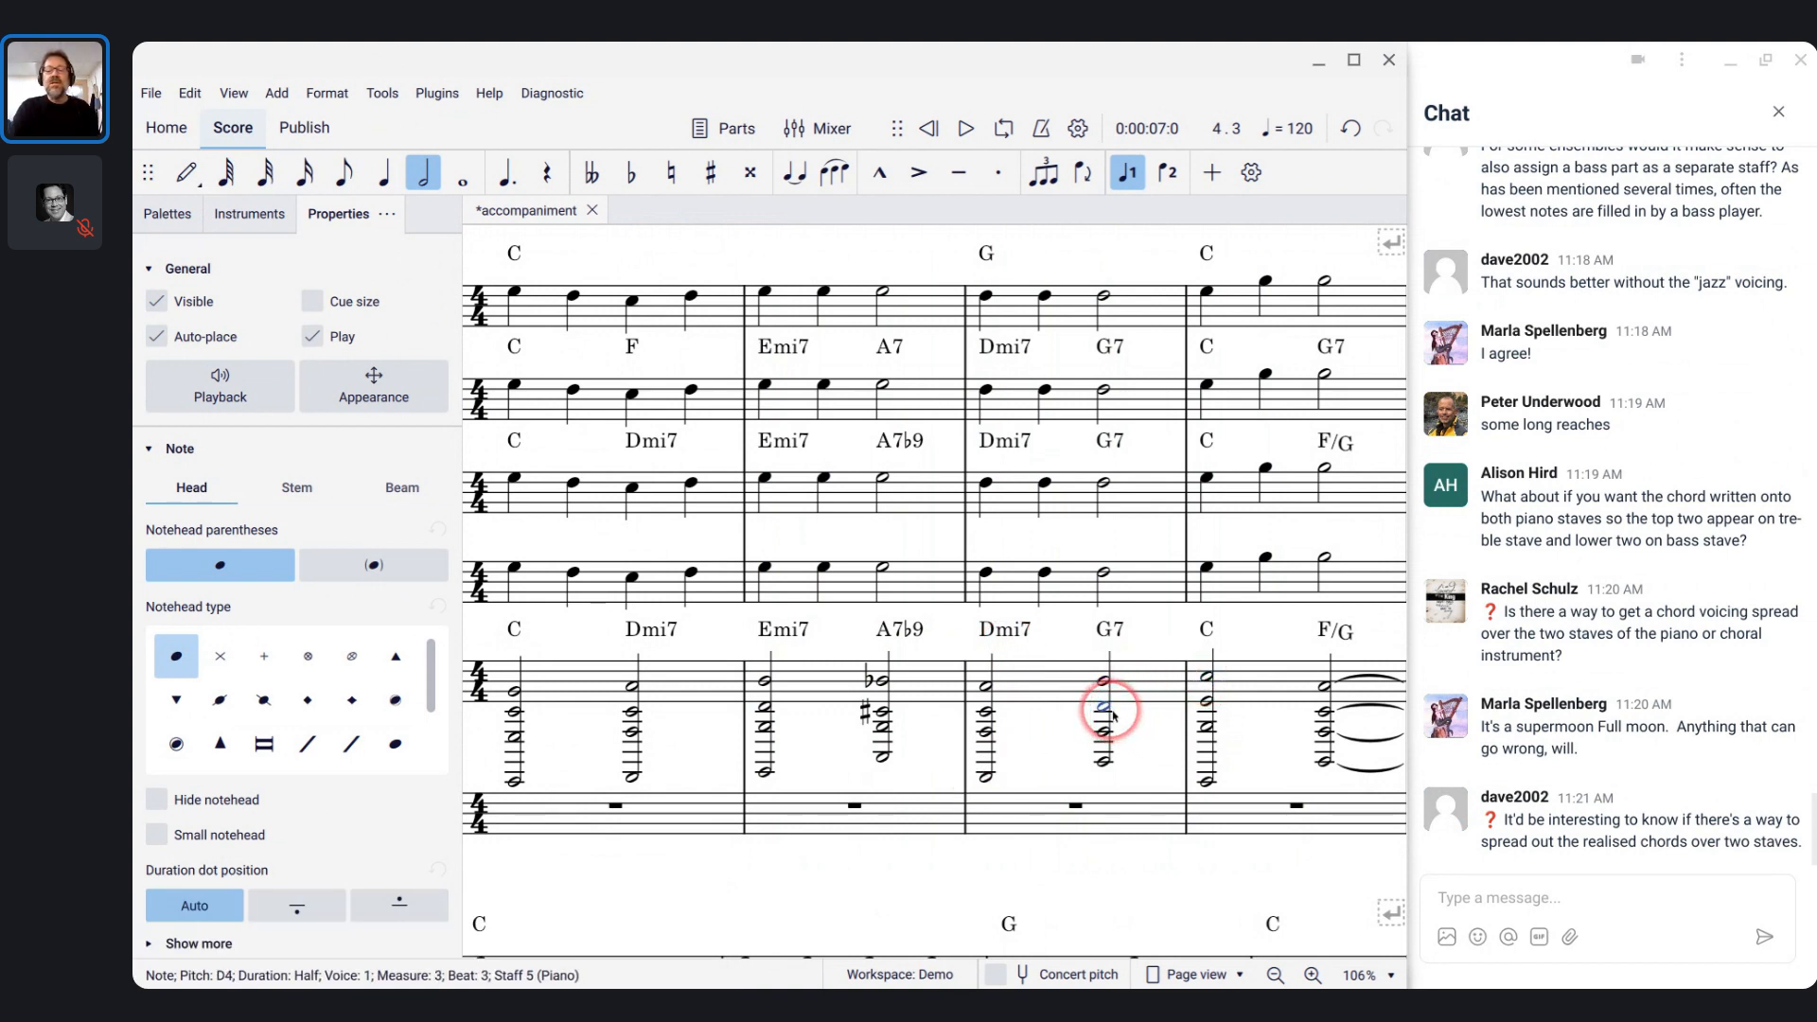
{"action": "left_click", "coordinate": [1206, 700]}
{"action": "left_click", "coordinate": [1104, 733]}
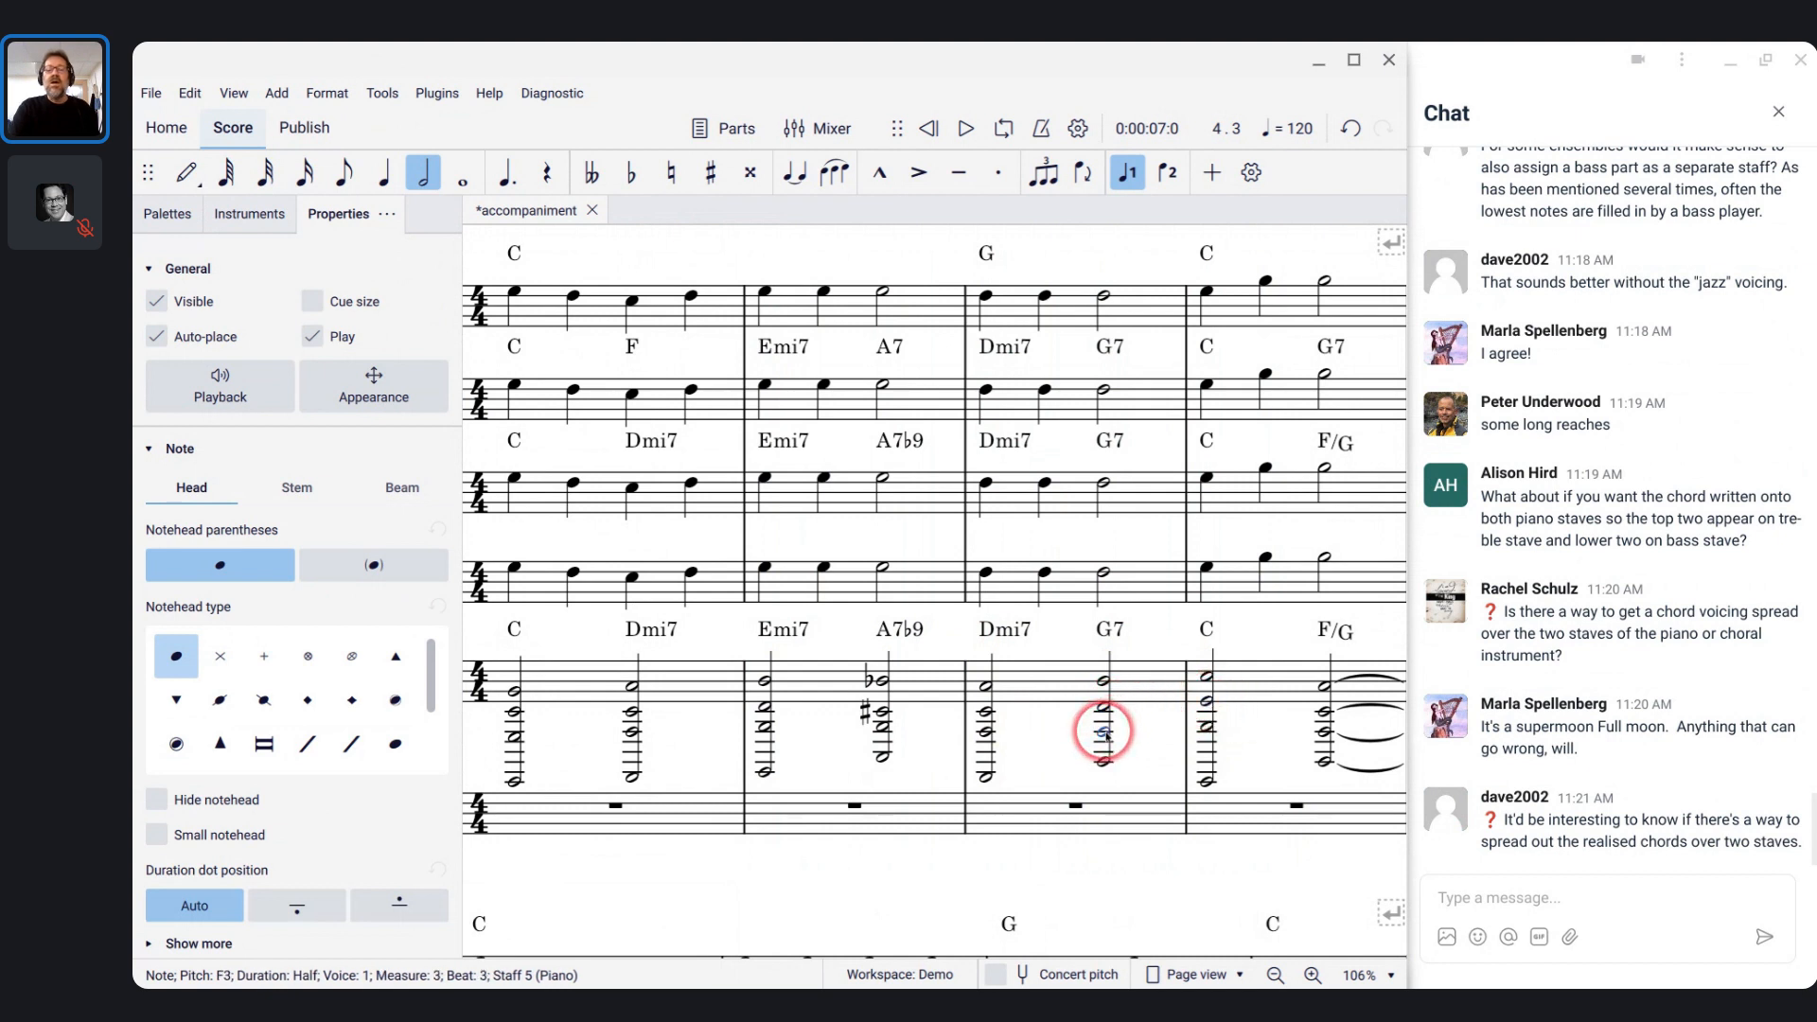
{"action": "left_click", "coordinate": [1207, 727]}
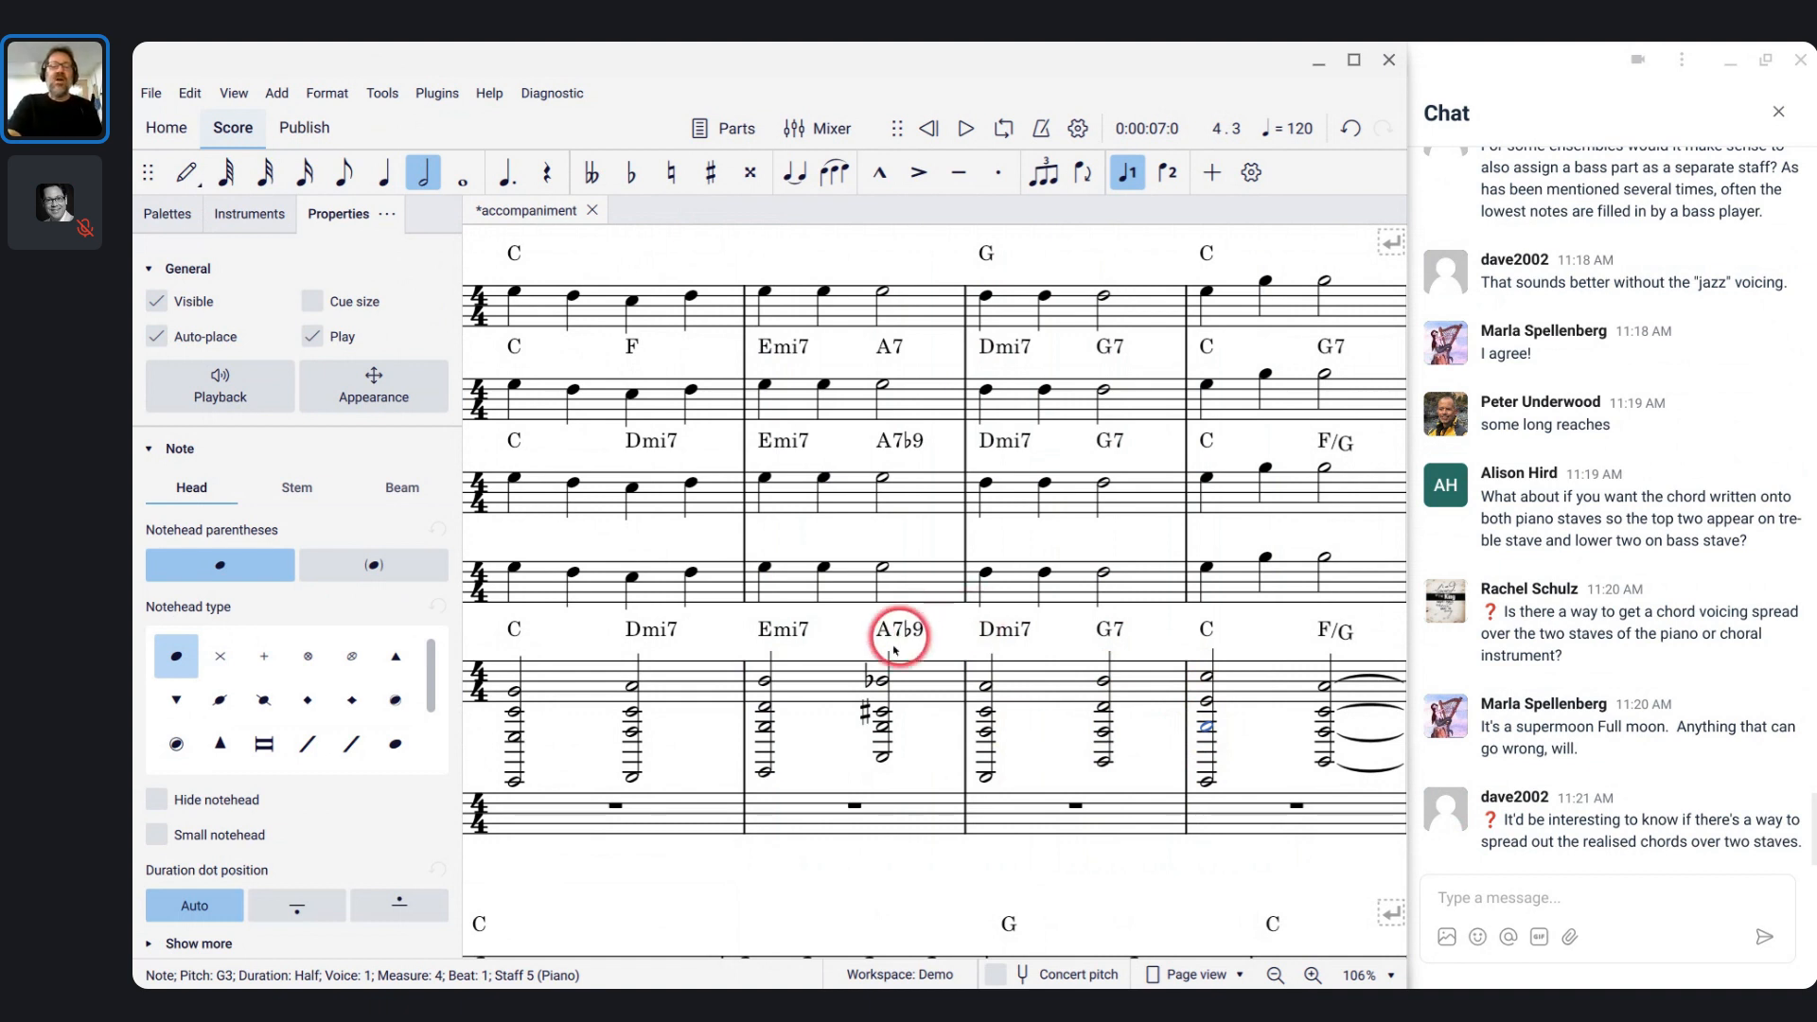
- Play the Piano from the Emi7 chord in measure 2 to the revoiced C chord in measure 4
{"action": "left_click", "coordinate": [810, 690]}
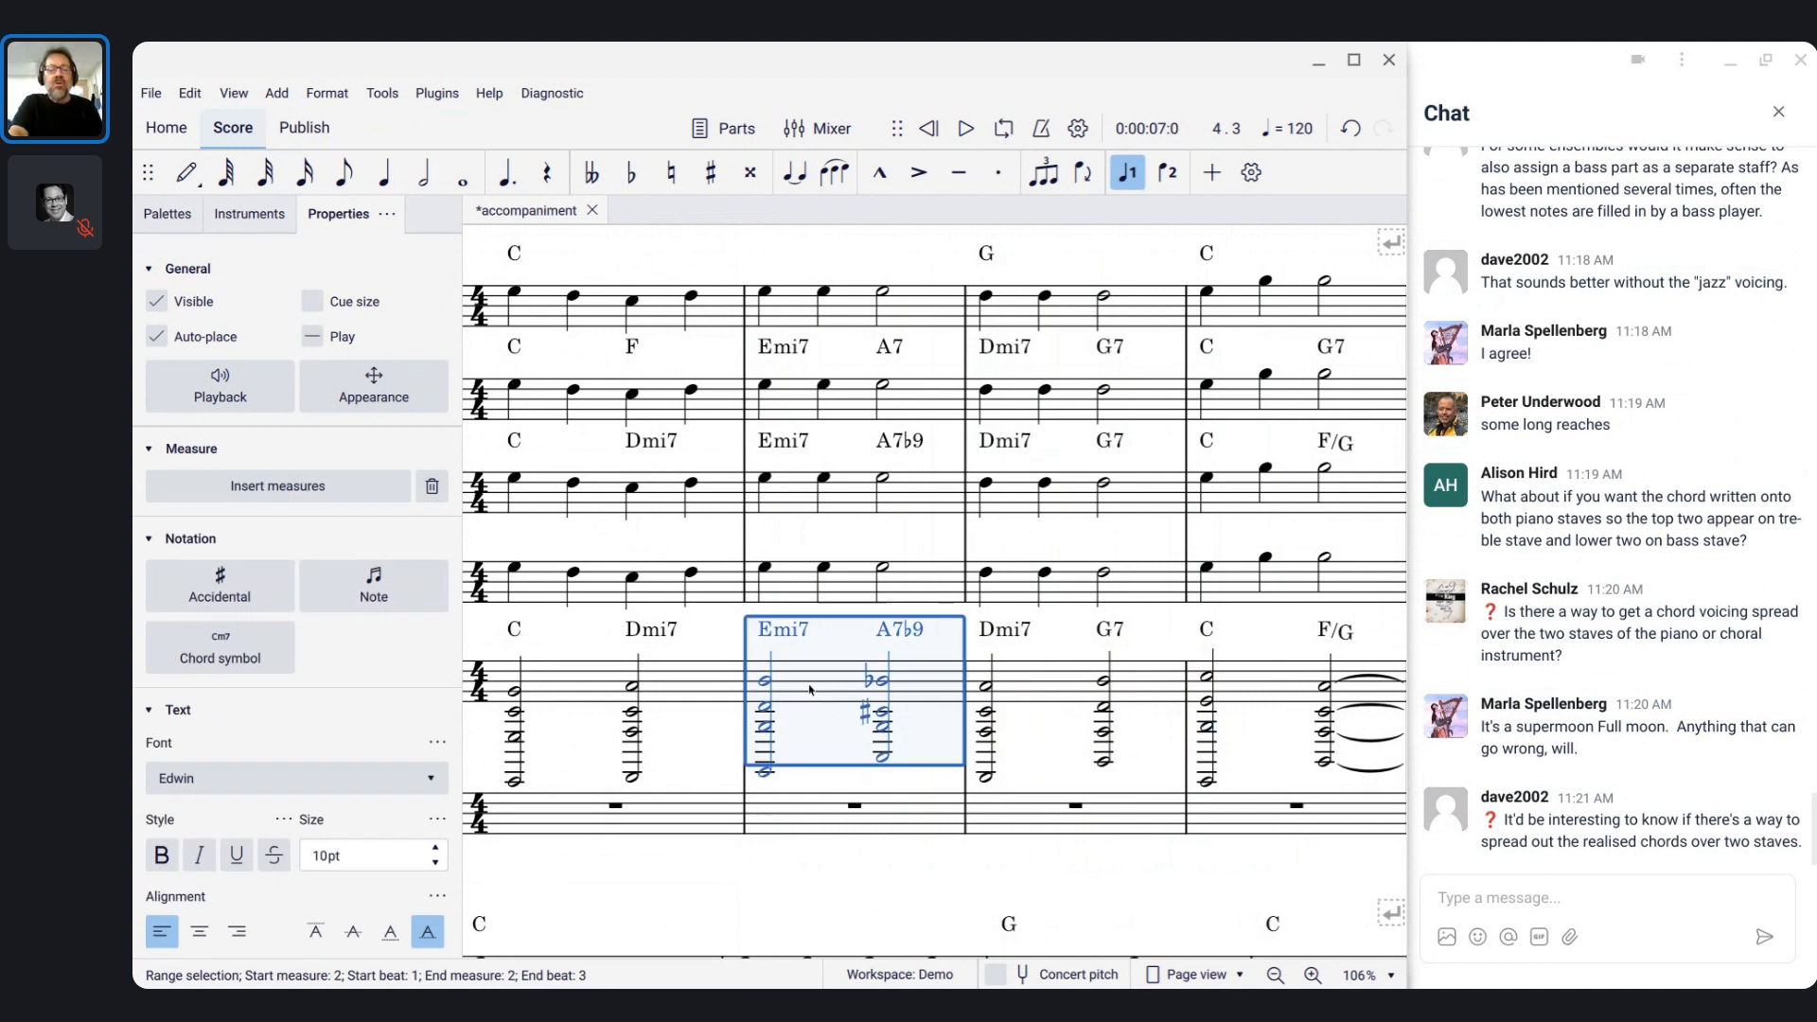
{"action": "key", "text": "alt"}
{"action": "key", "text": "space"}
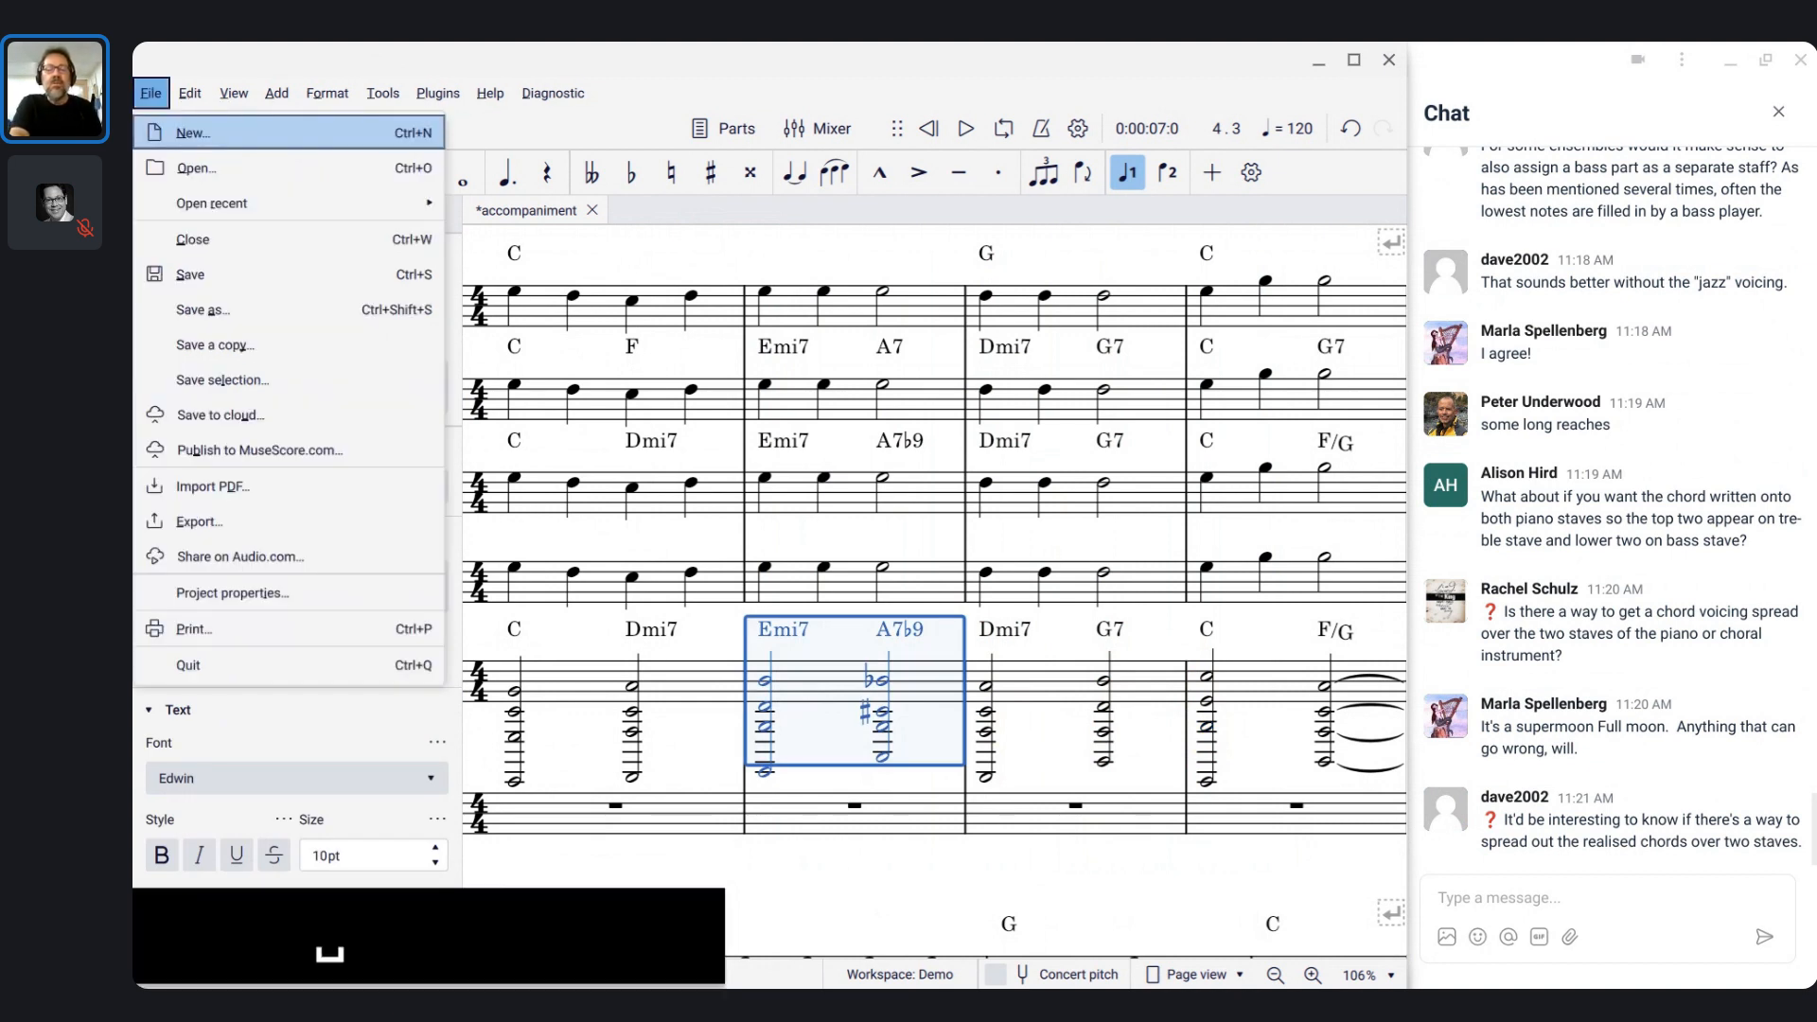
{"action": "key", "text": "Escape"}
{"action": "key", "text": "Escape"}
{"action": "key", "text": "space"}
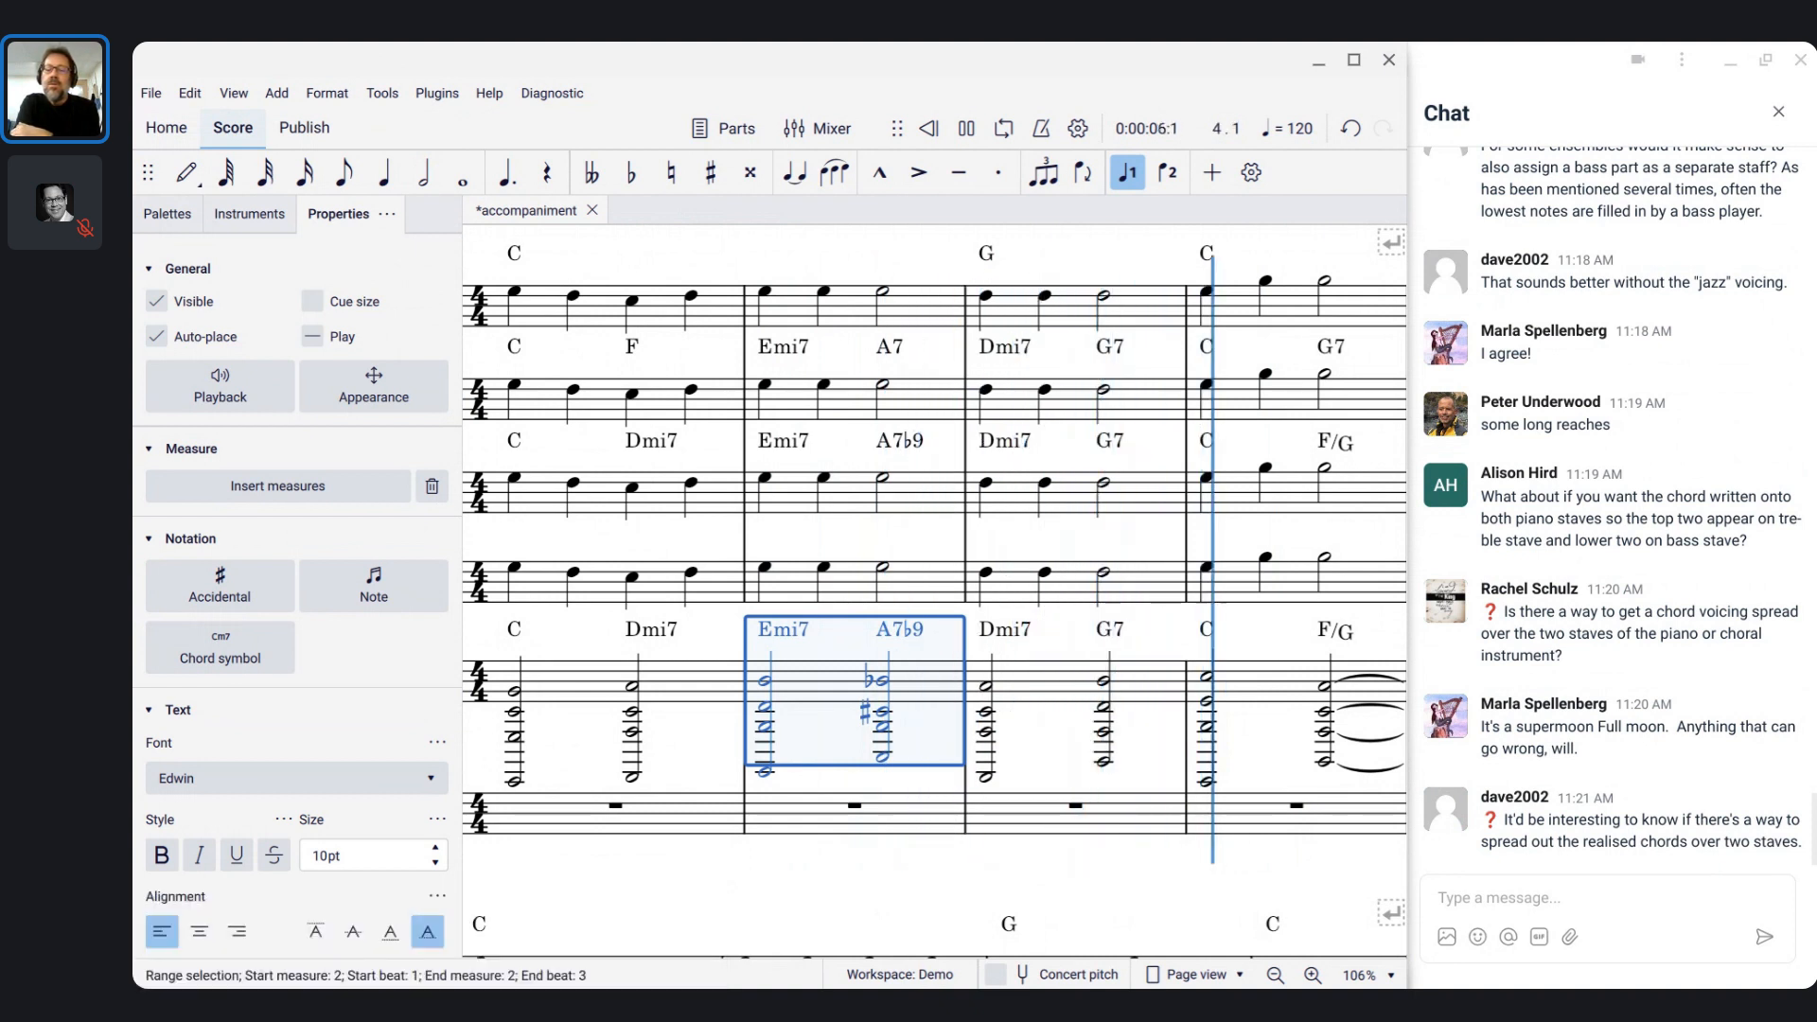
{"action": "key", "text": "space"}
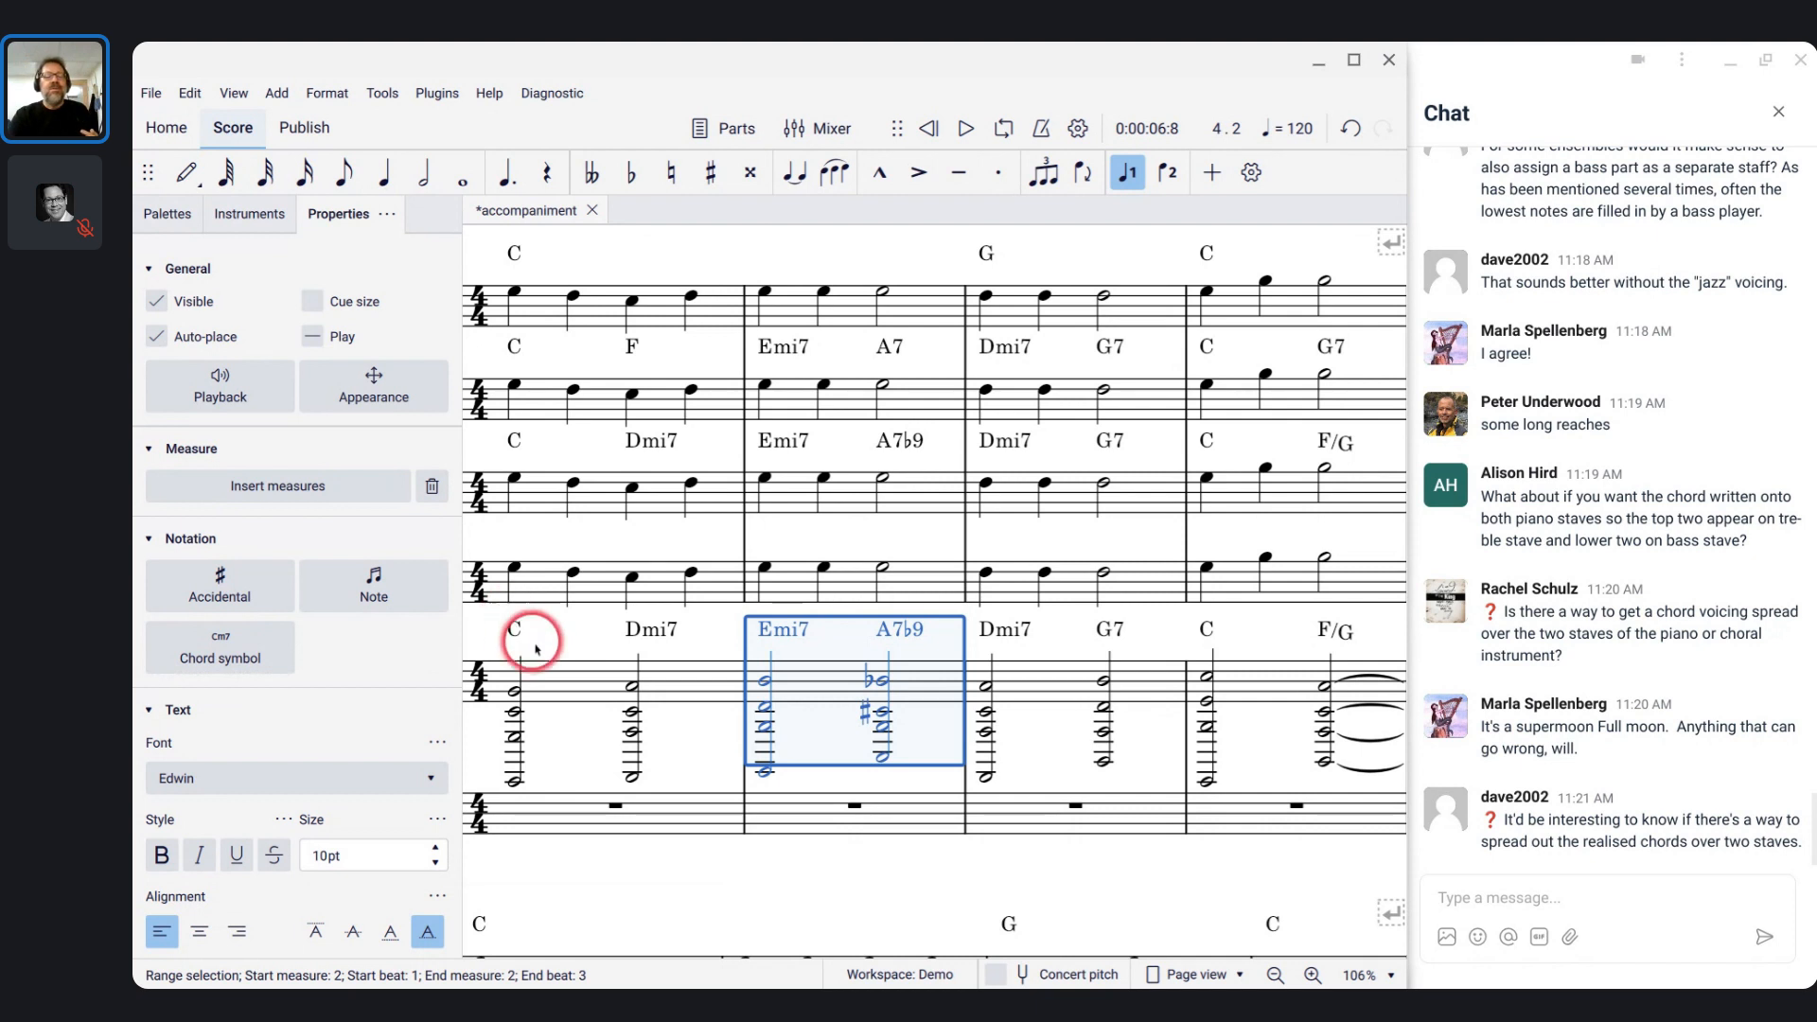
{"action": "right_click", "coordinate": [565, 681]}
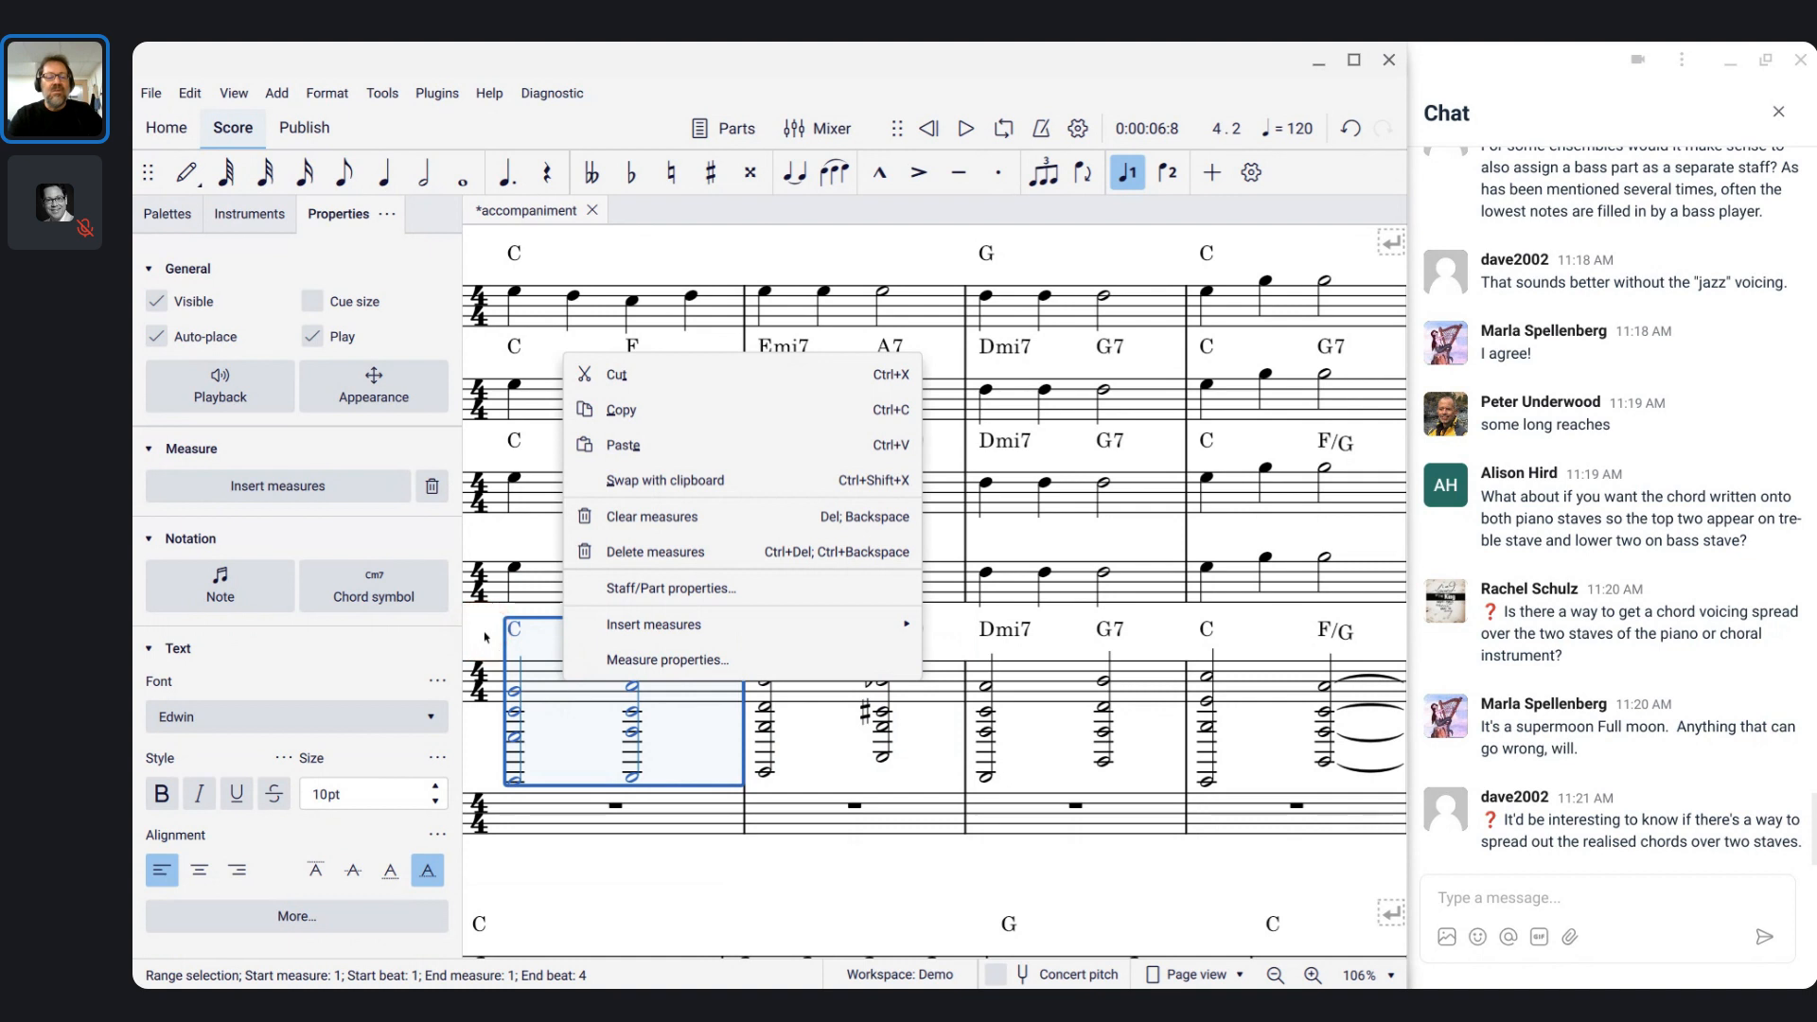
{"action": "left_click", "coordinate": [576, 857]}
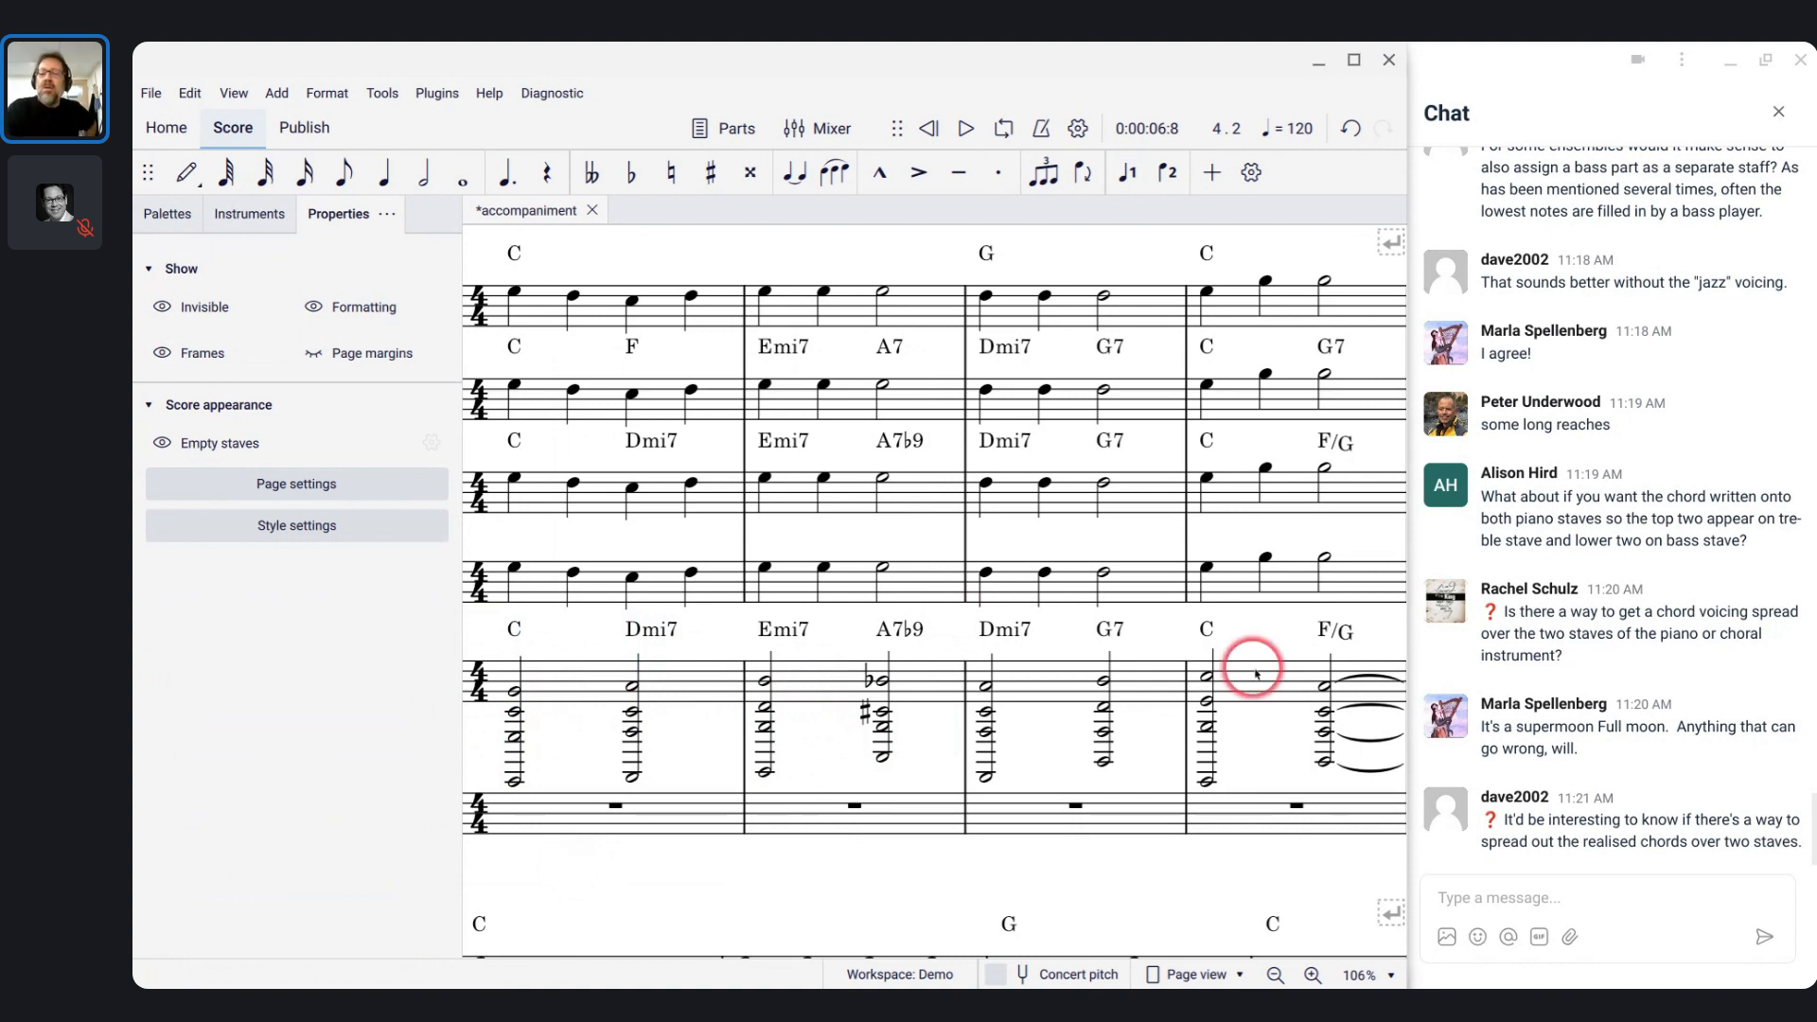
{"action": "scroll", "coordinate": [1253, 672], "scroll_direction": "down", "scroll_amount": 1}
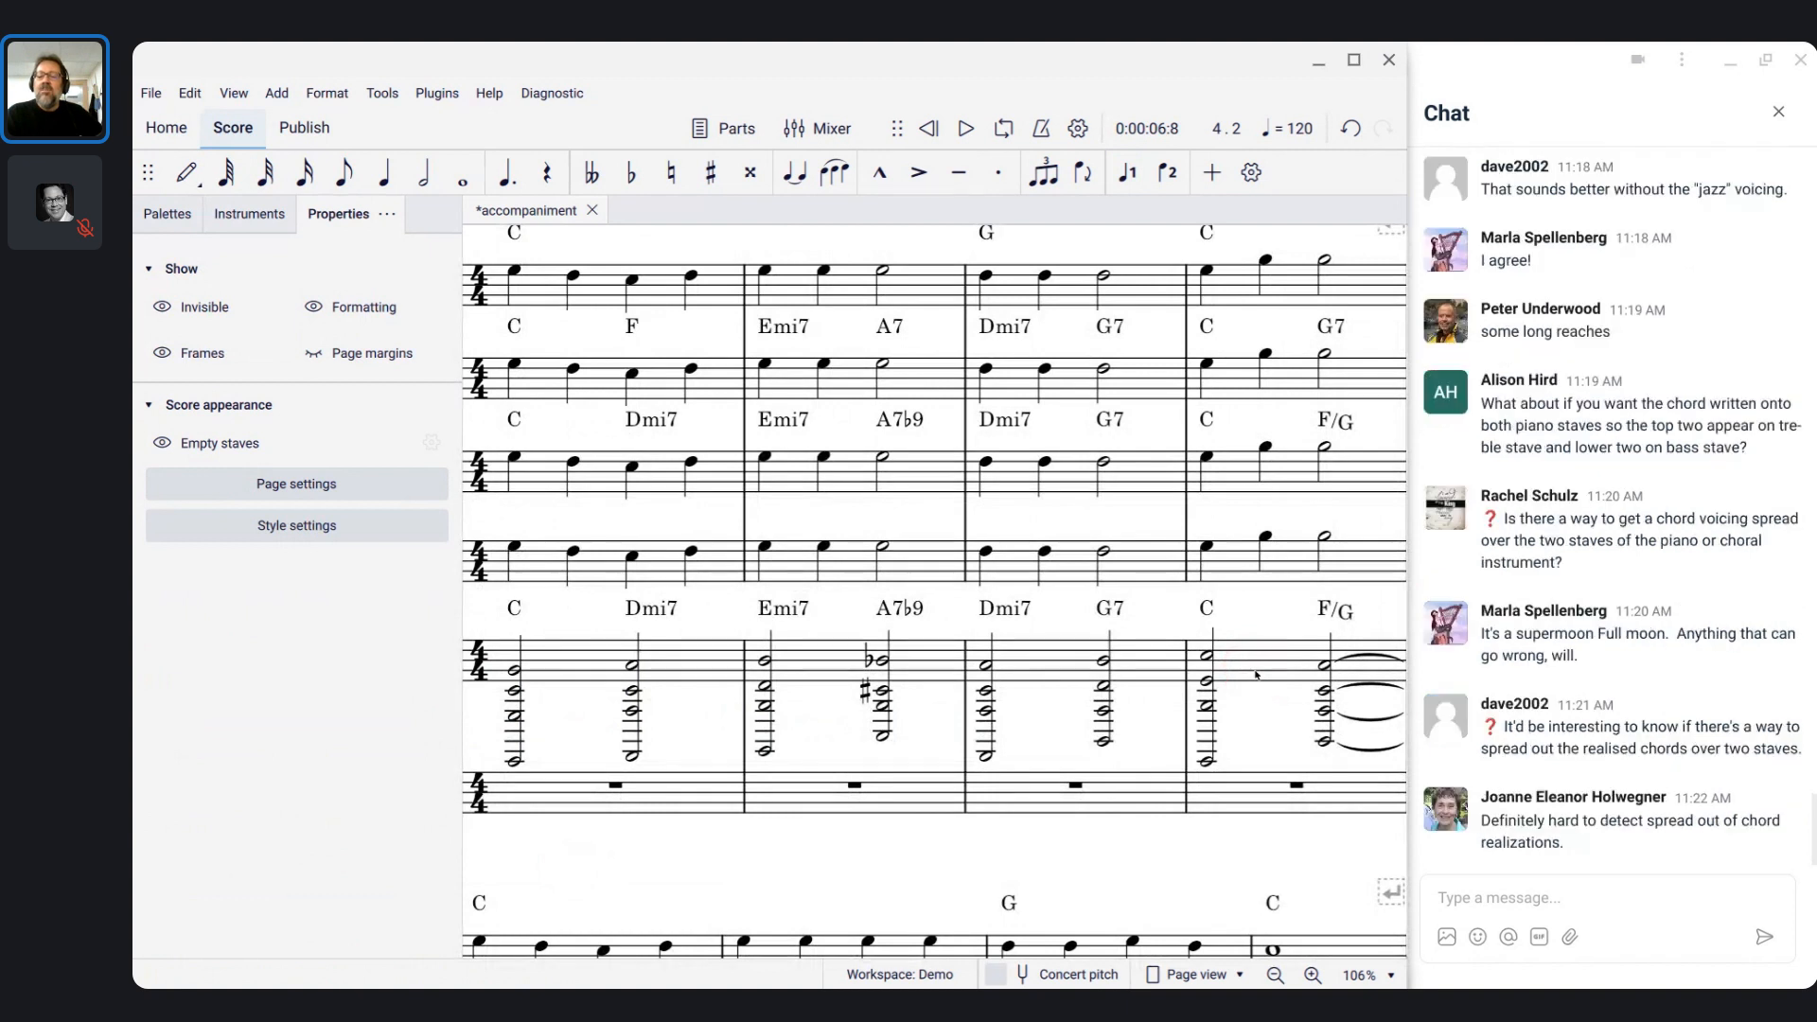
{"action": "left_click", "coordinate": [1599, 627]}
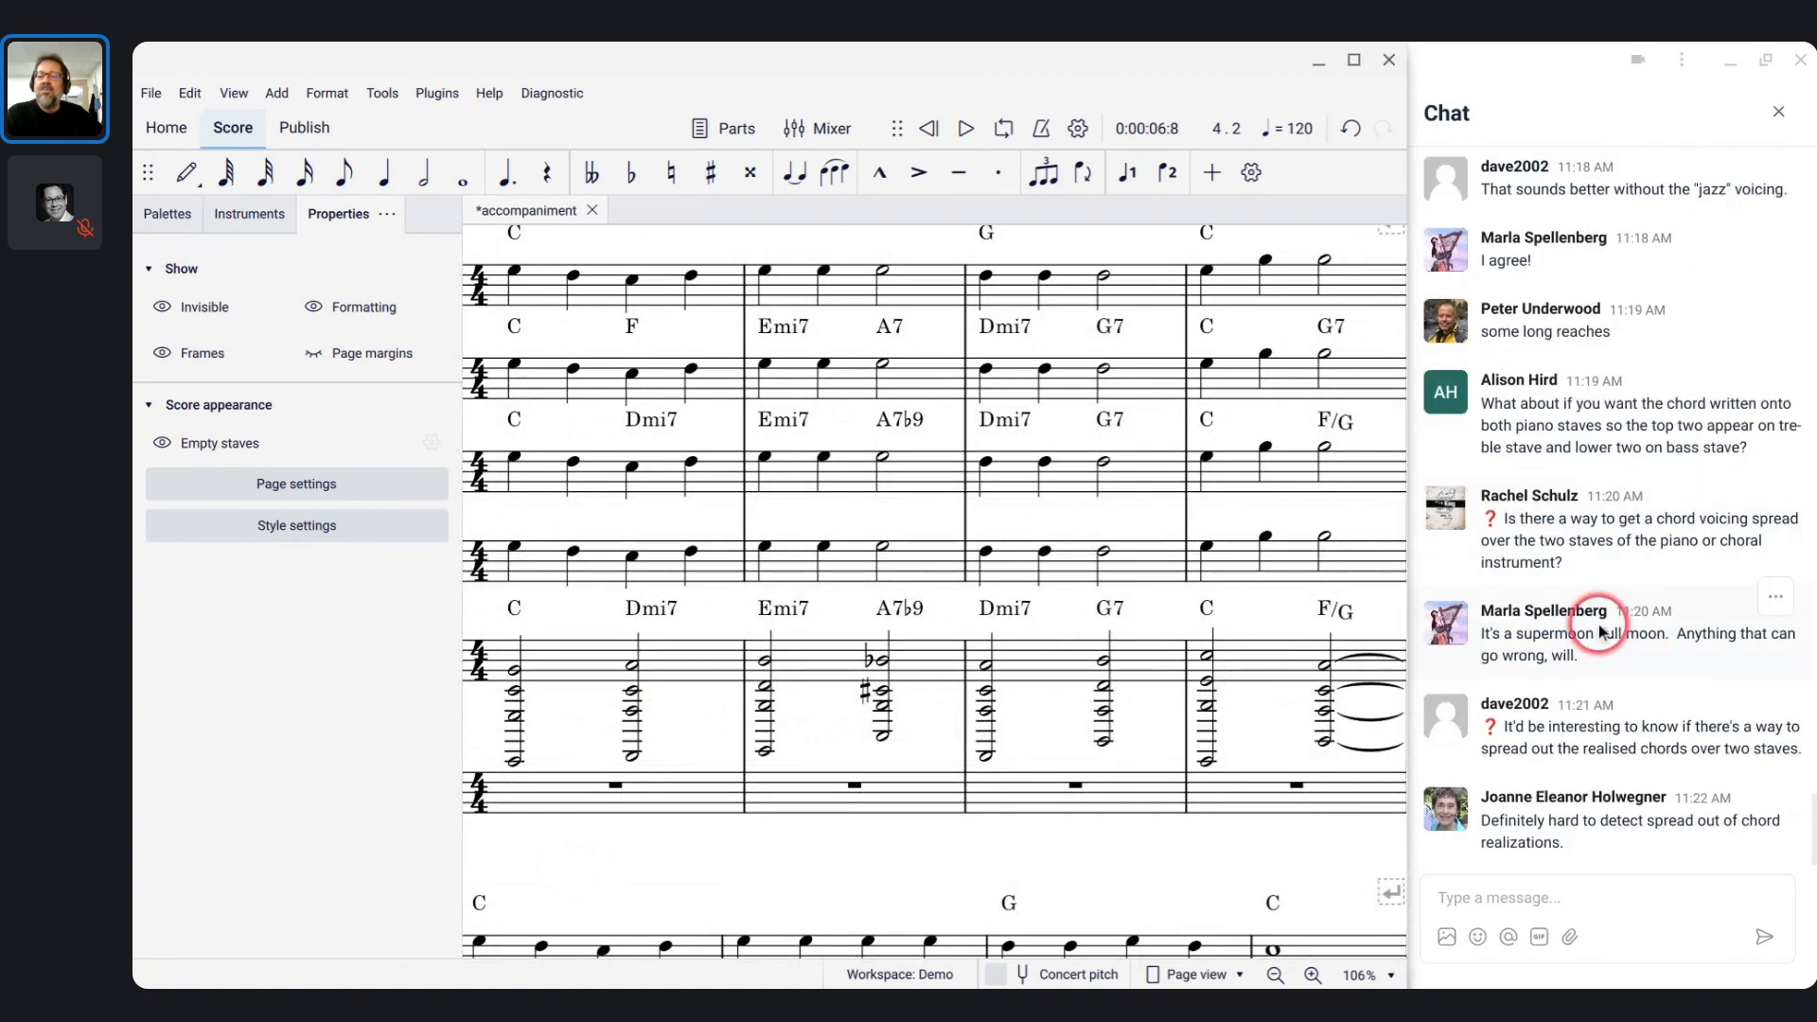
{"action": "scroll", "coordinate": [1601, 633], "scroll_direction": "up", "scroll_amount": 1}
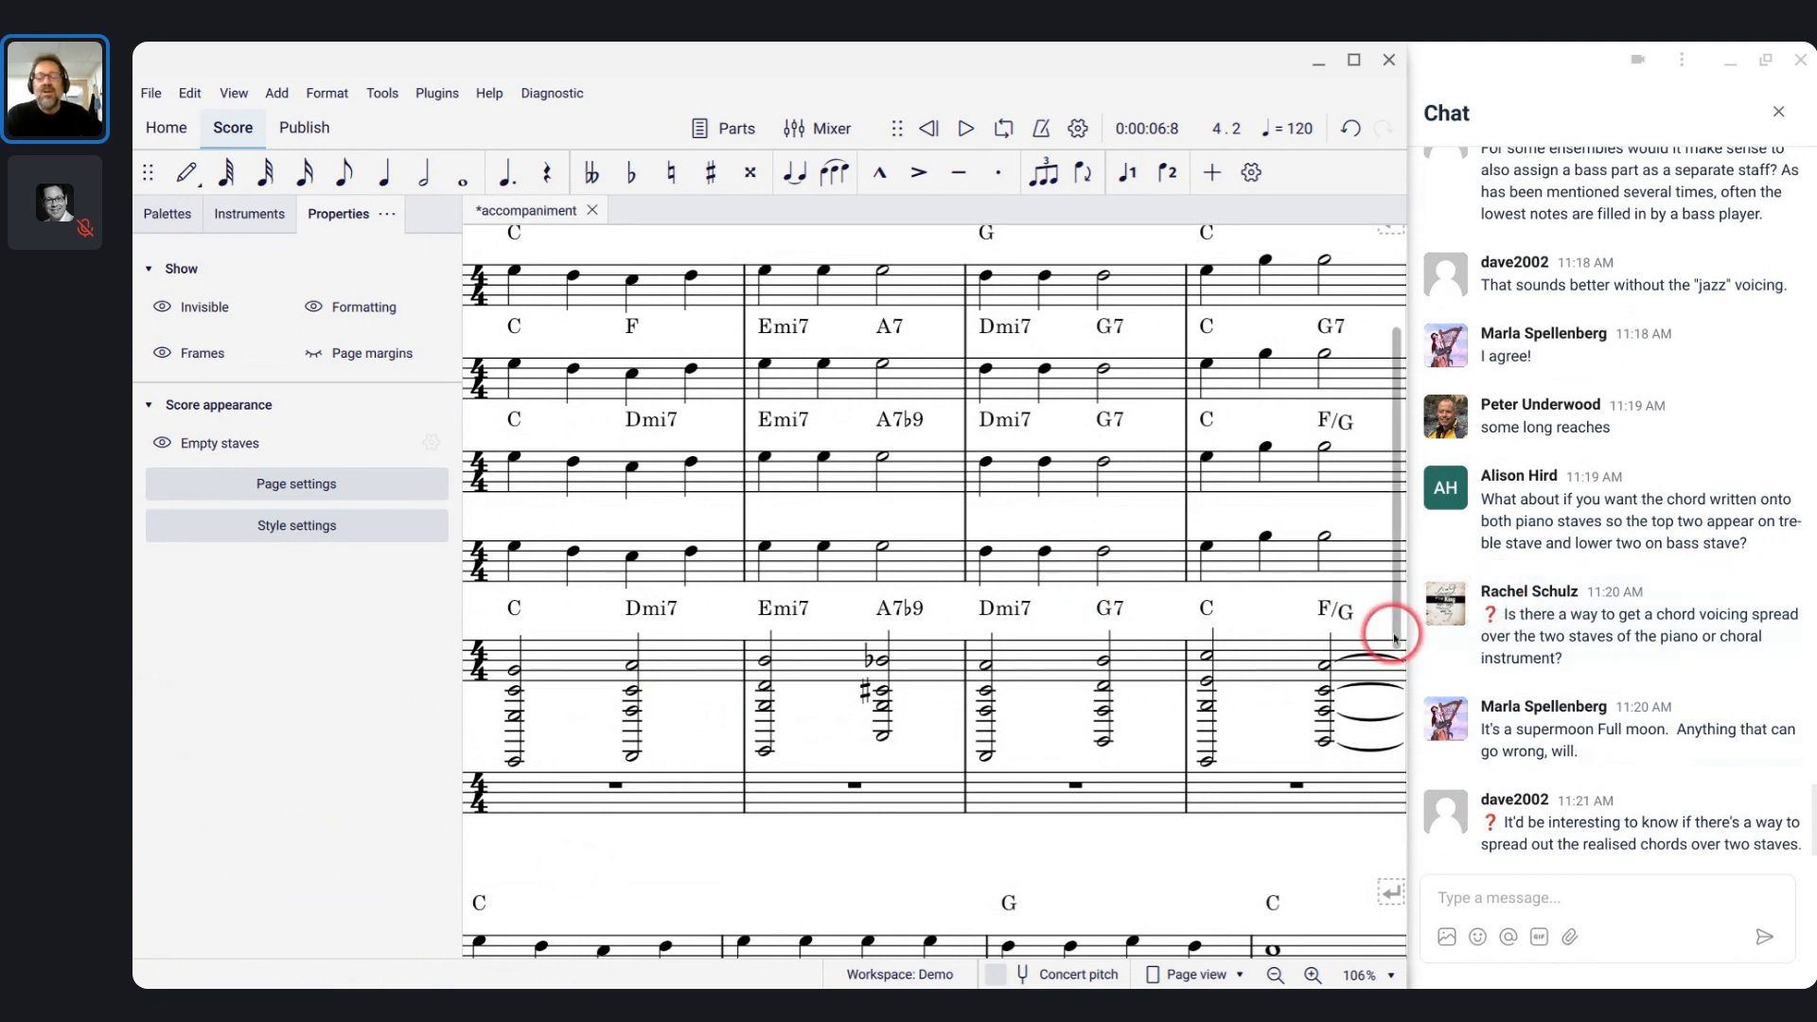
- Undo the Piano's revoiced chords and their realization back to the chord symbols alone
{"action": "left_click_drag", "start_coordinate": [1395, 630], "coordinate": [1394, 636]}
{"action": "scroll", "coordinate": [1394, 639], "scroll_direction": "down", "scroll_amount": 1}
{"action": "scroll", "coordinate": [1394, 639], "scroll_direction": "up", "scroll_amount": 2}
{"action": "scroll", "coordinate": [1394, 639], "scroll_direction": "left", "scroll_amount": 1}
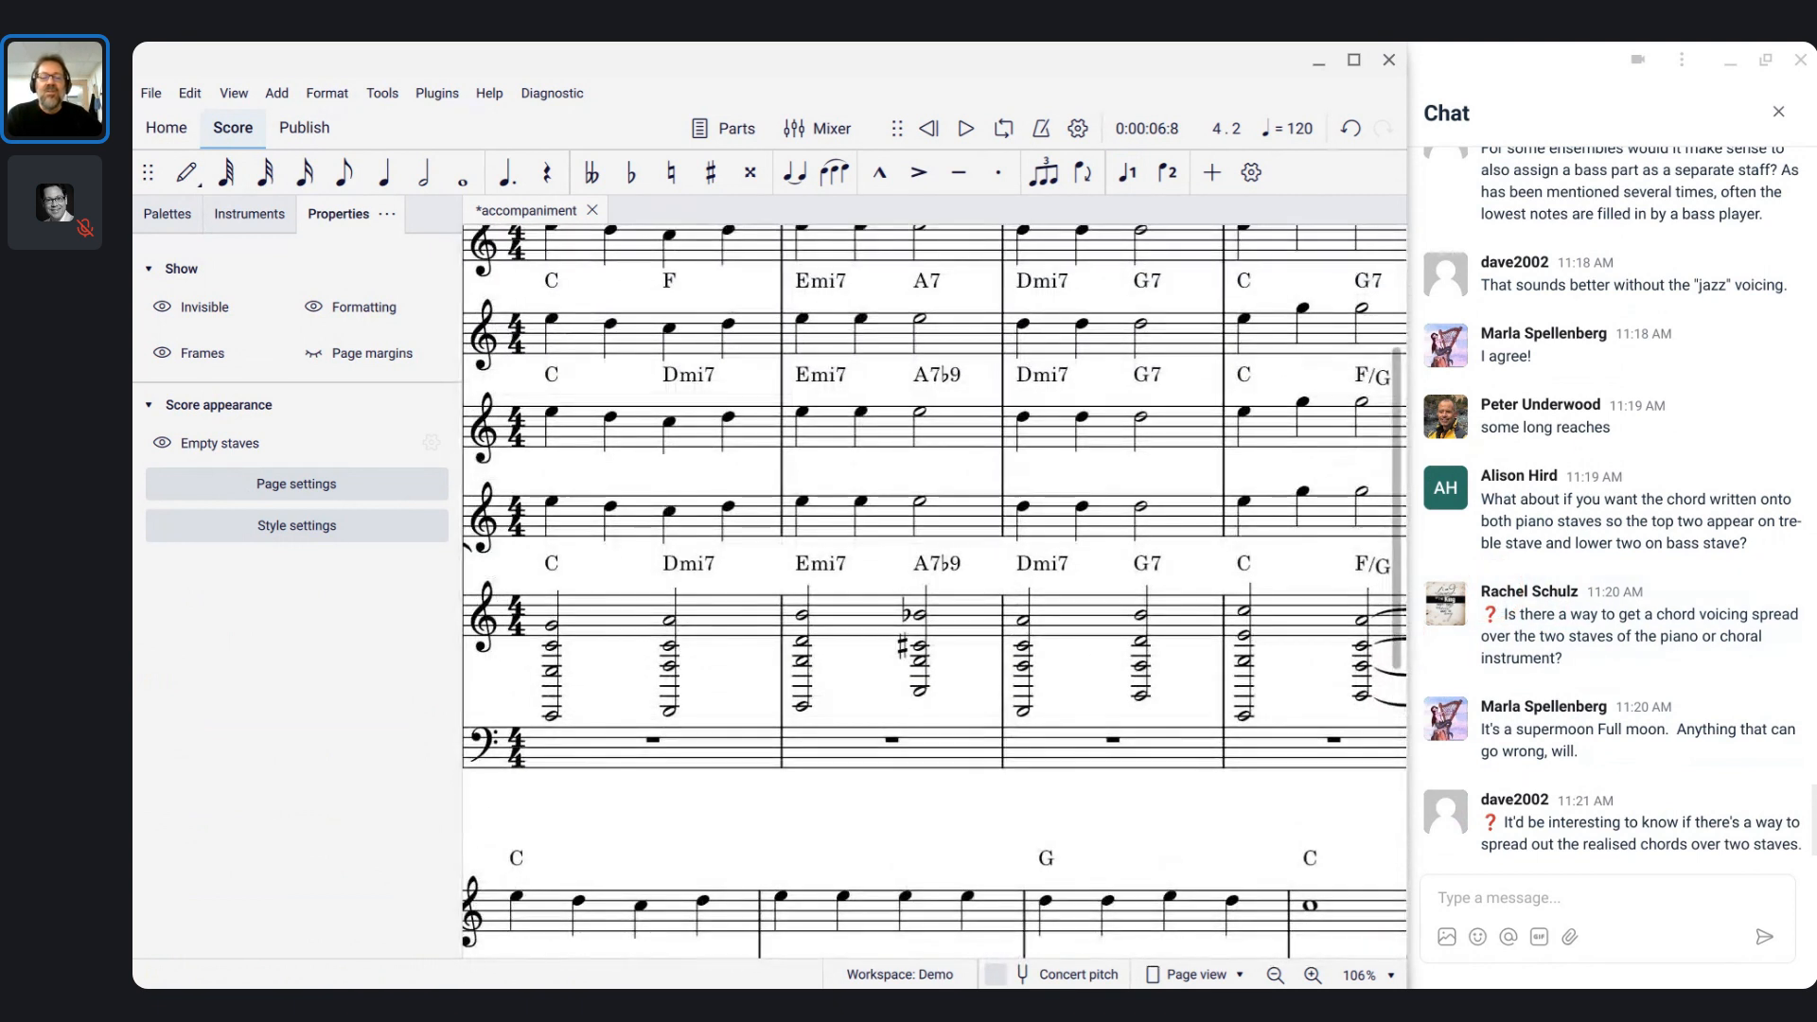
{"action": "left_click", "coordinate": [769, 650]}
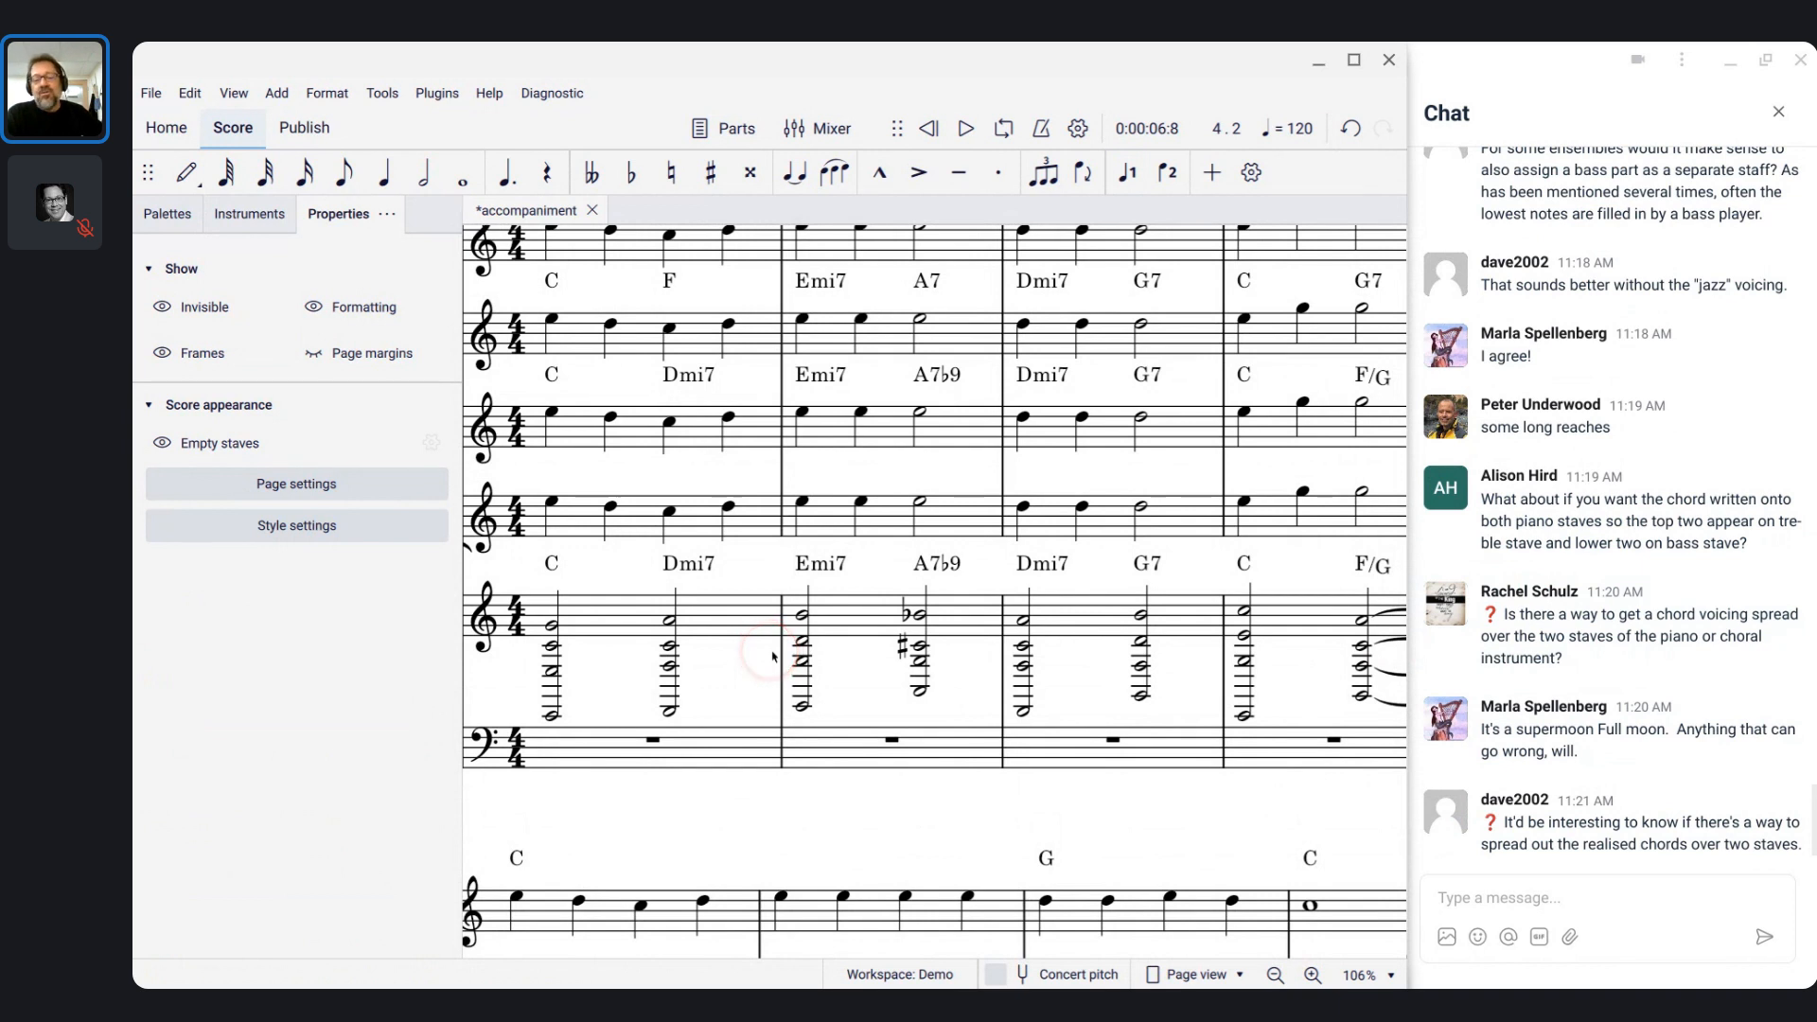
{"action": "left_click", "coordinate": [597, 633]}
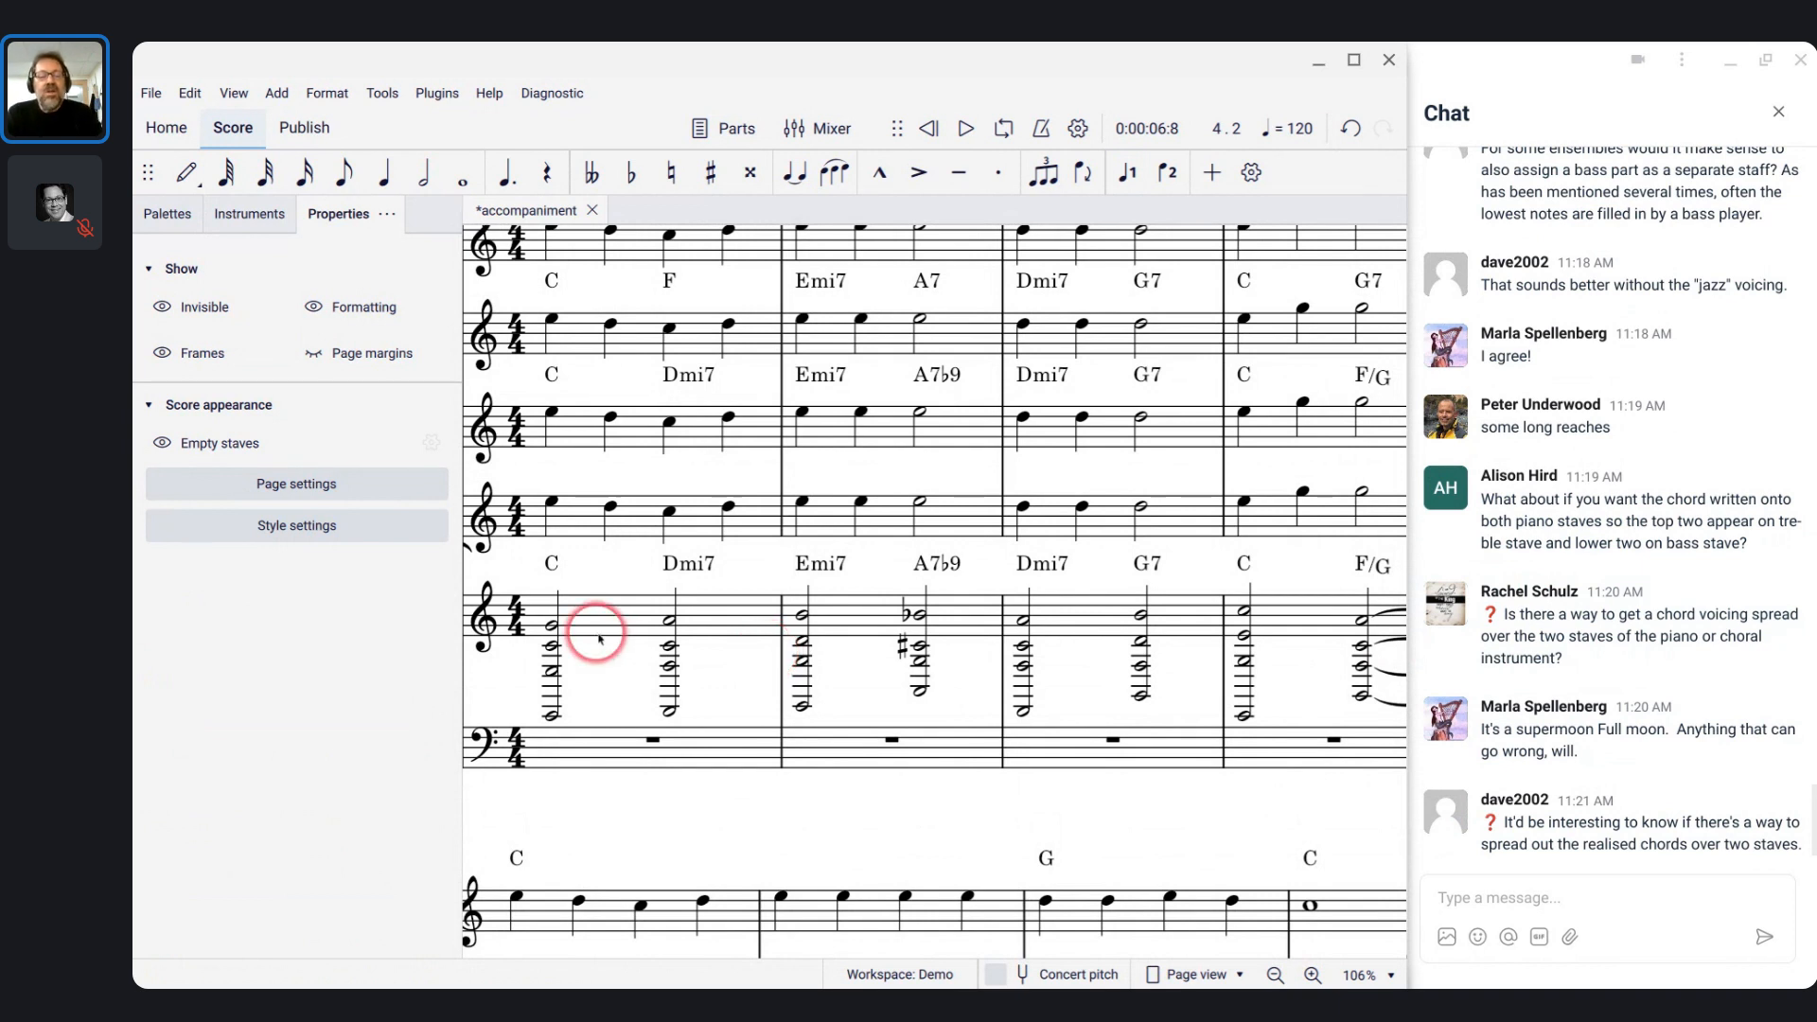
{"action": "key", "text": "ctrl+z"}
{"action": "key", "text": "ctrl+z"}
{"action": "key", "text": "ctrl+z"}
{"action": "key", "text": "ctrl+z"}
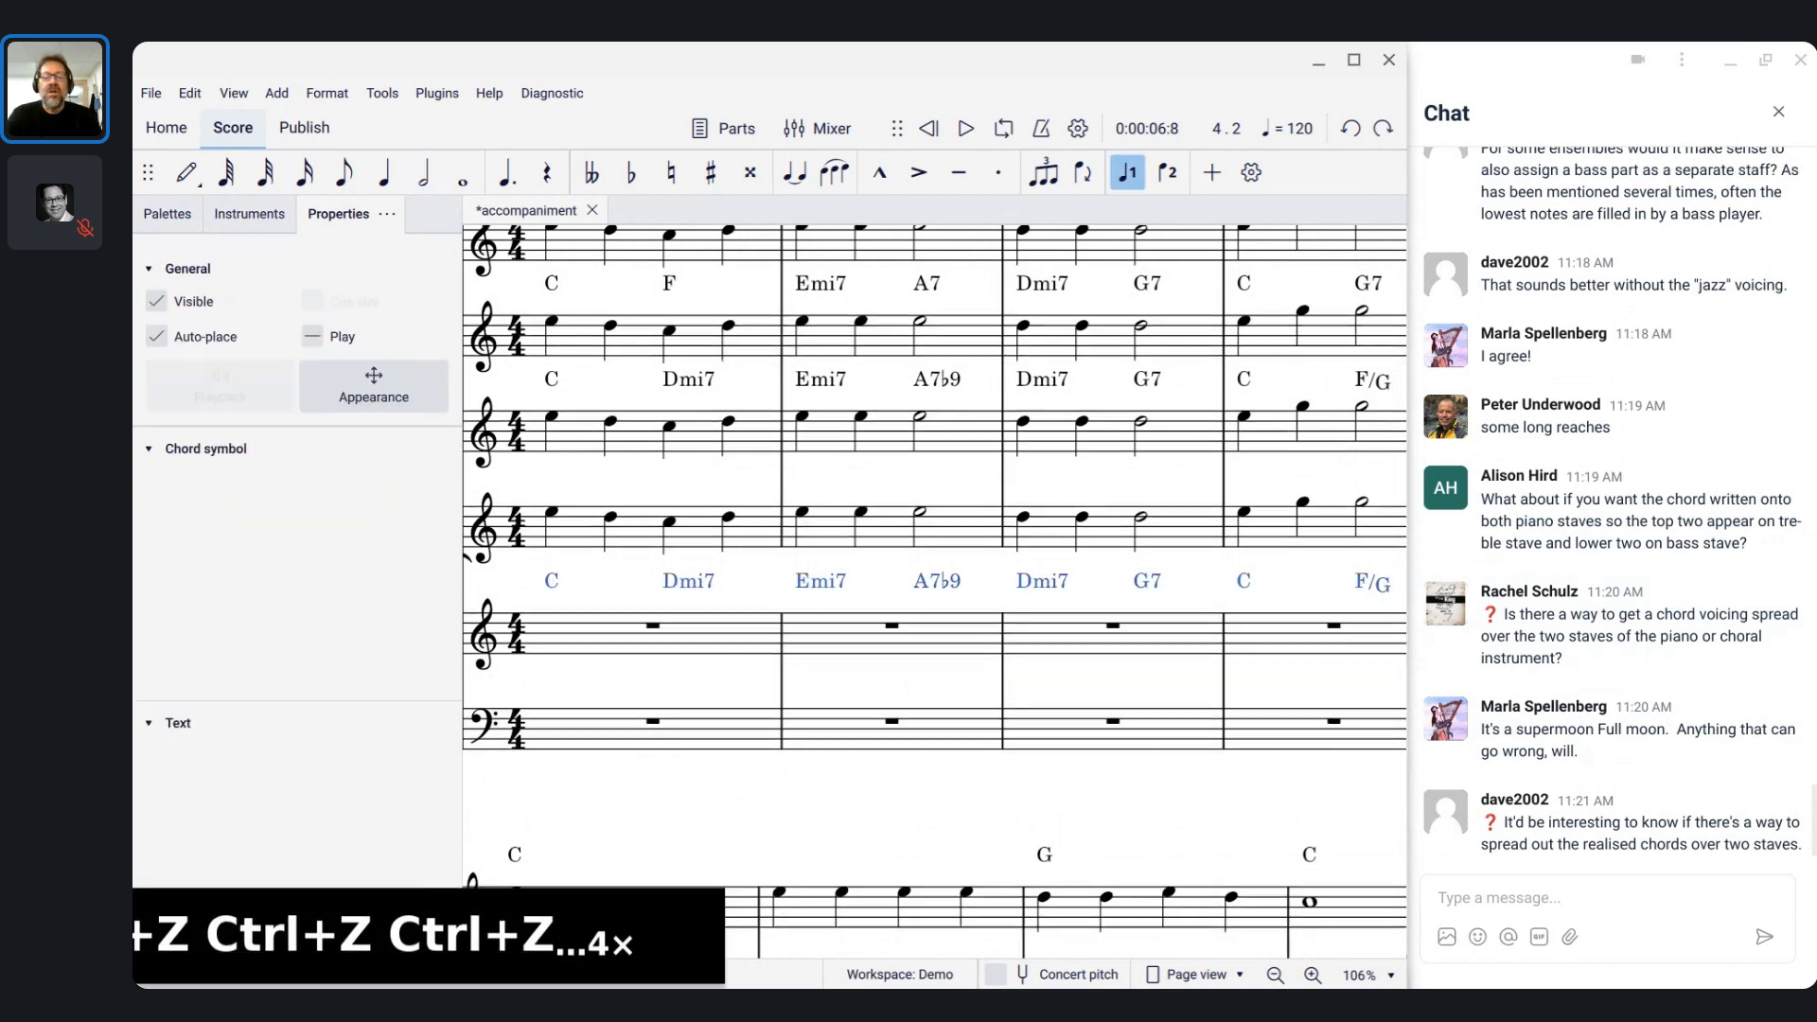
- Realize the selected Piano chord symbols with their Literal interpretation, Auto voicing and duration until the next chord symbol
{"action": "left_click", "coordinate": [470, 435]}
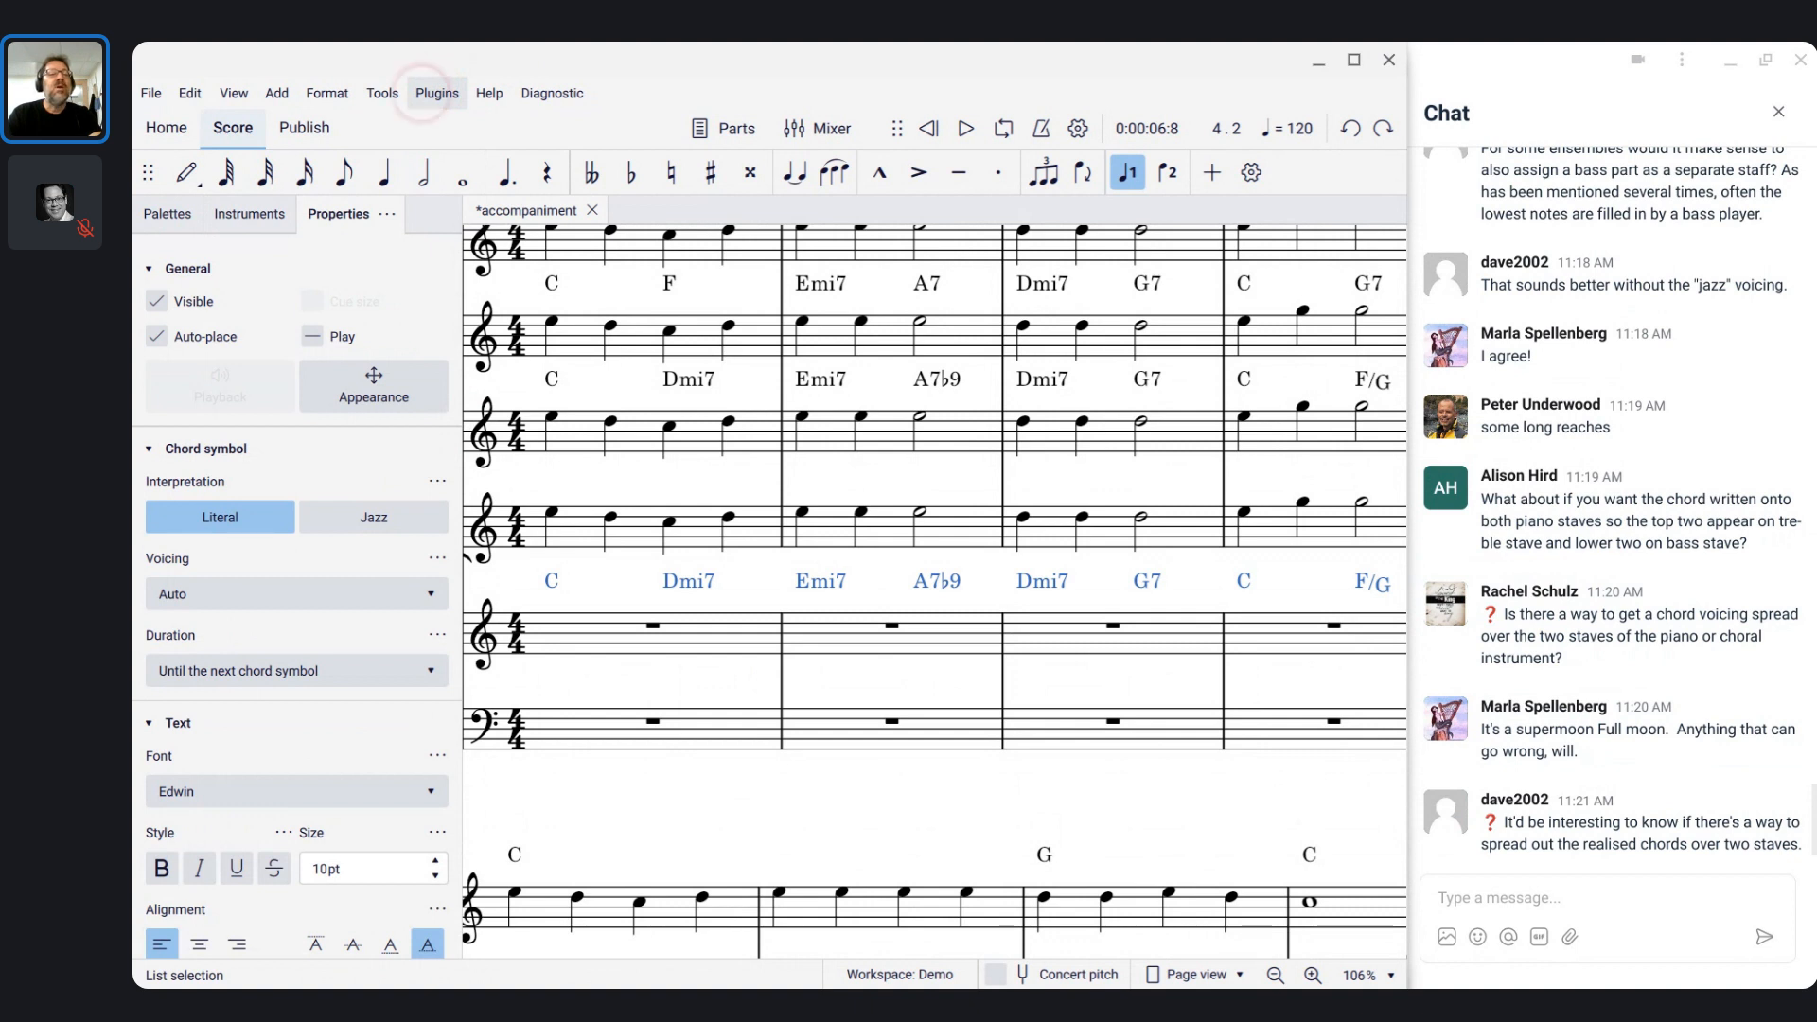
{"action": "left_click", "coordinate": [383, 94]}
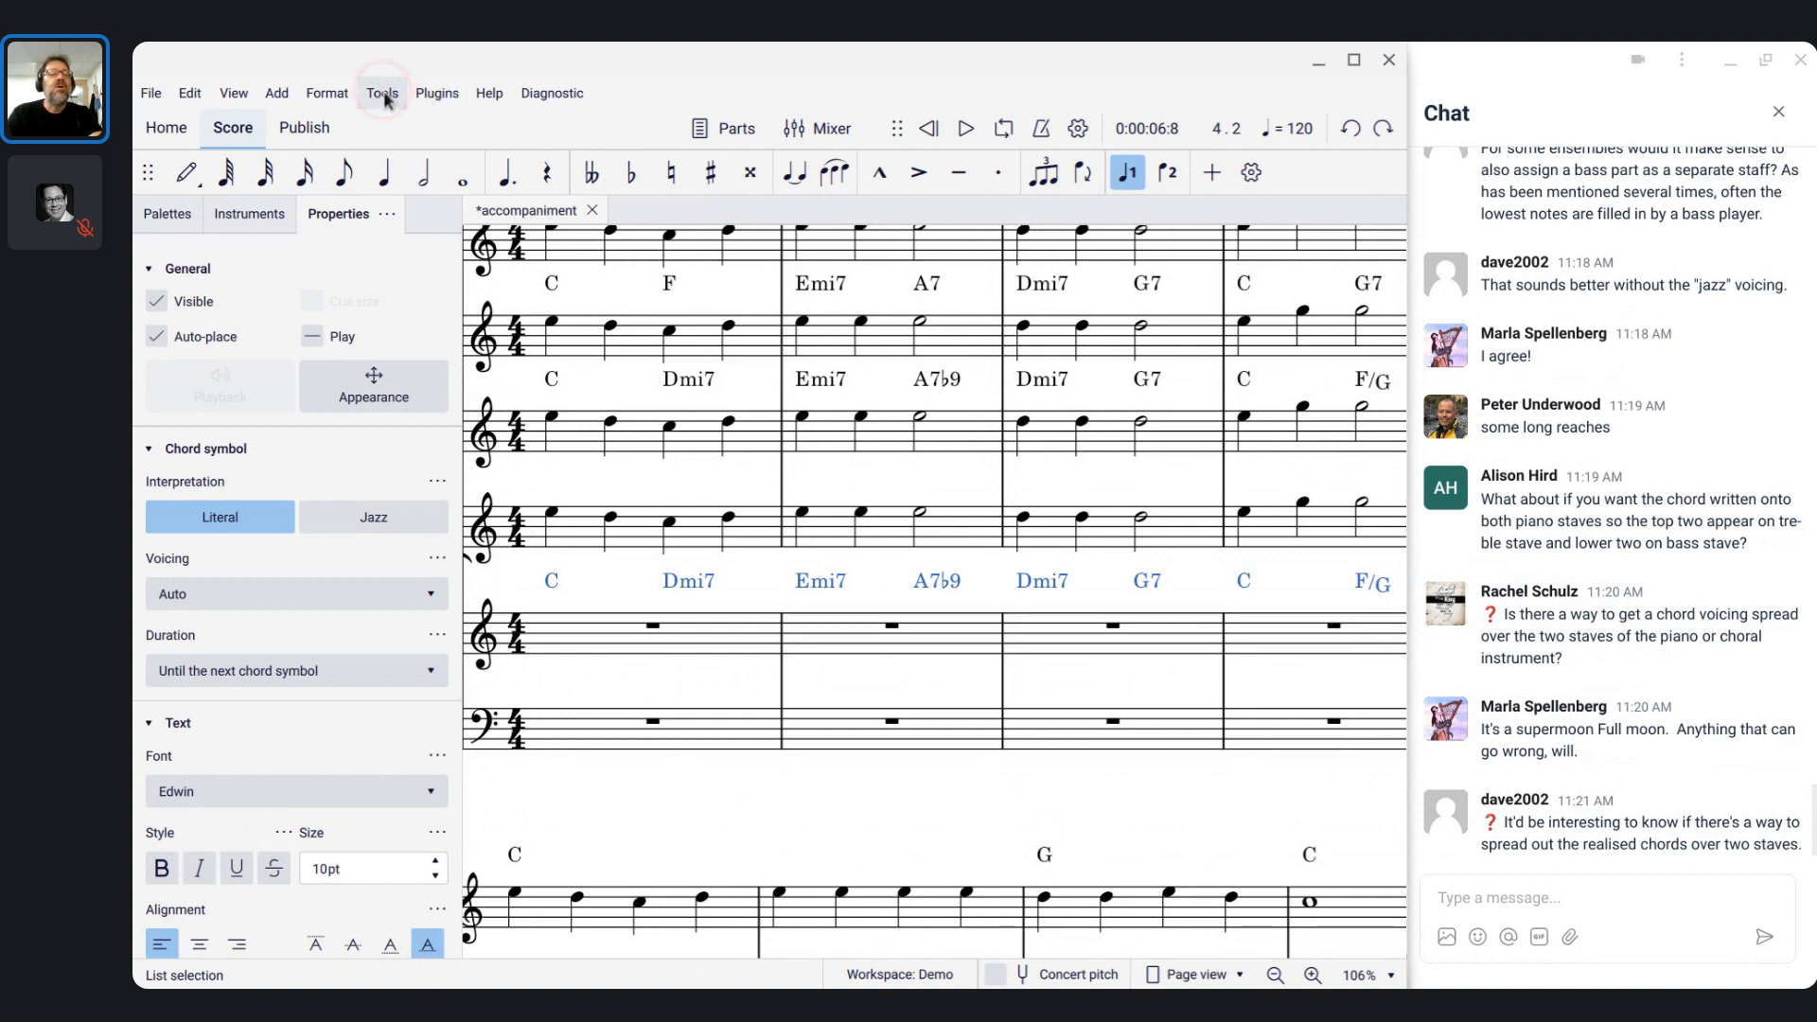
{"action": "left_click", "coordinate": [383, 94]}
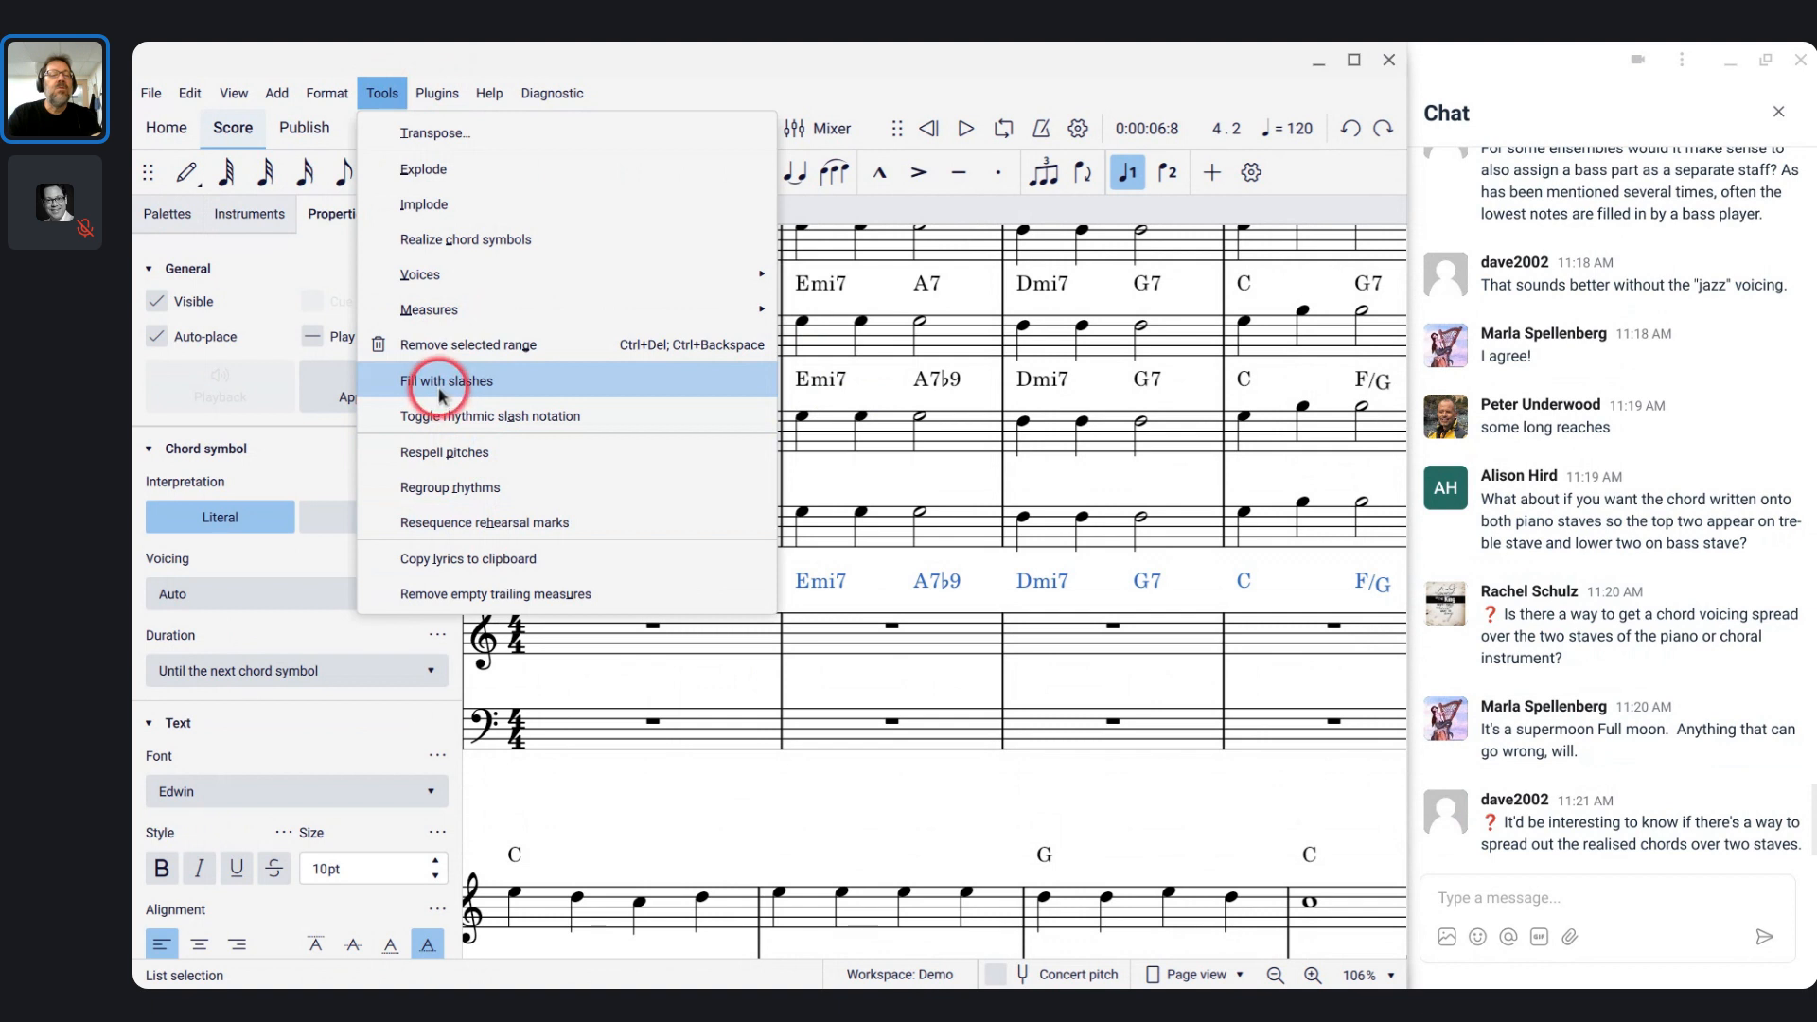
{"action": "left_click", "coordinate": [443, 242]}
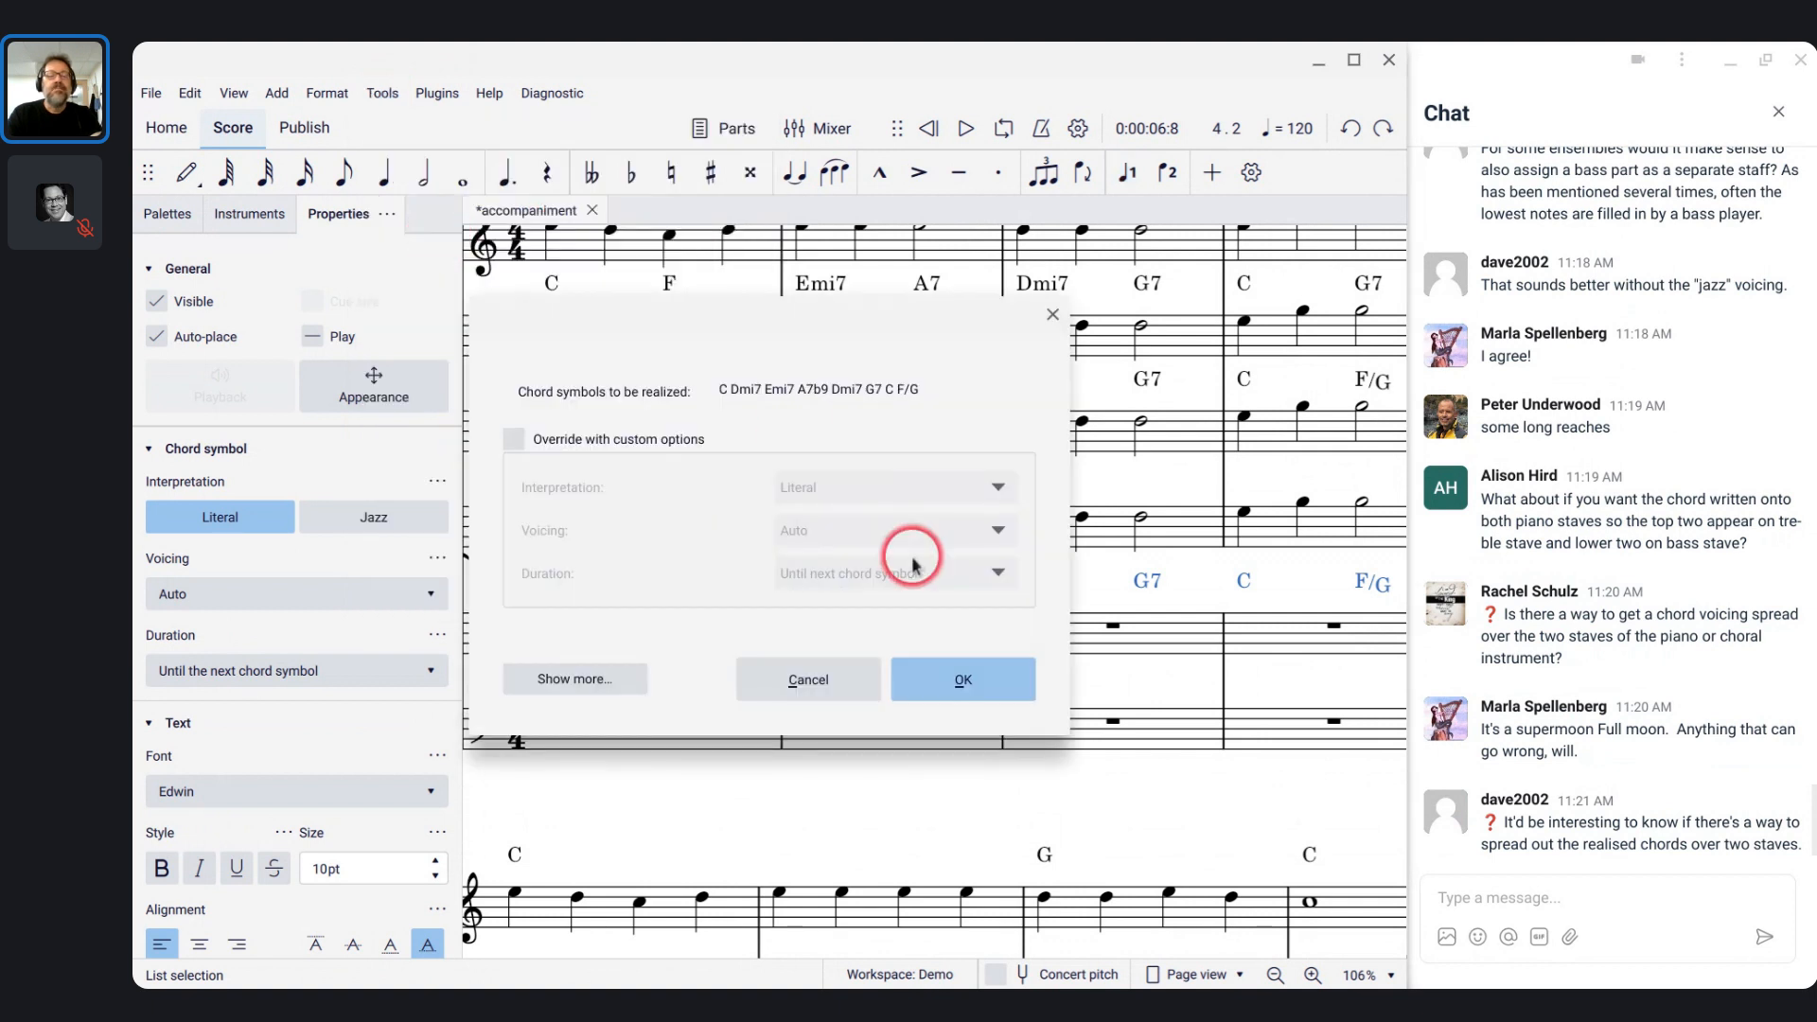
{"action": "left_click", "coordinate": [949, 685]}
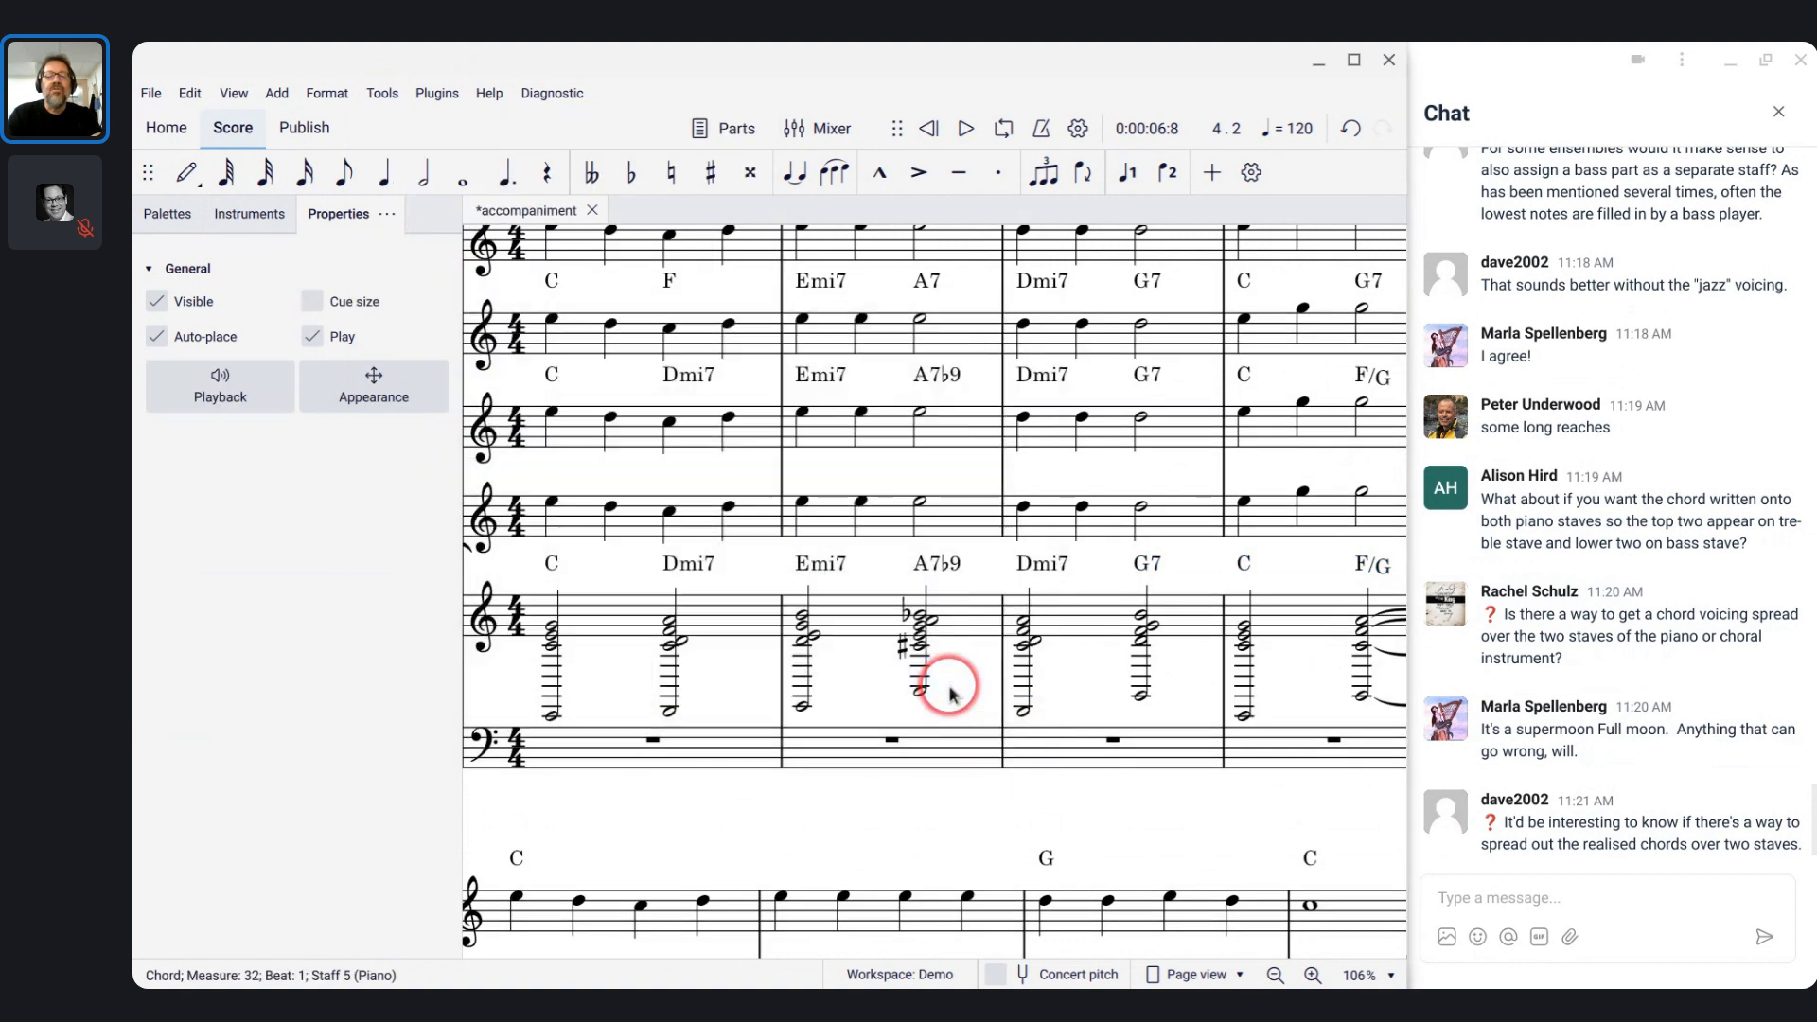
- Delete the A beside the B-flat in the Piano's A7b9 chord and raise C4 an octave in measure 4's C chord
{"action": "scroll", "coordinate": [1142, 621], "scroll_direction": "right", "scroll_amount": 1}
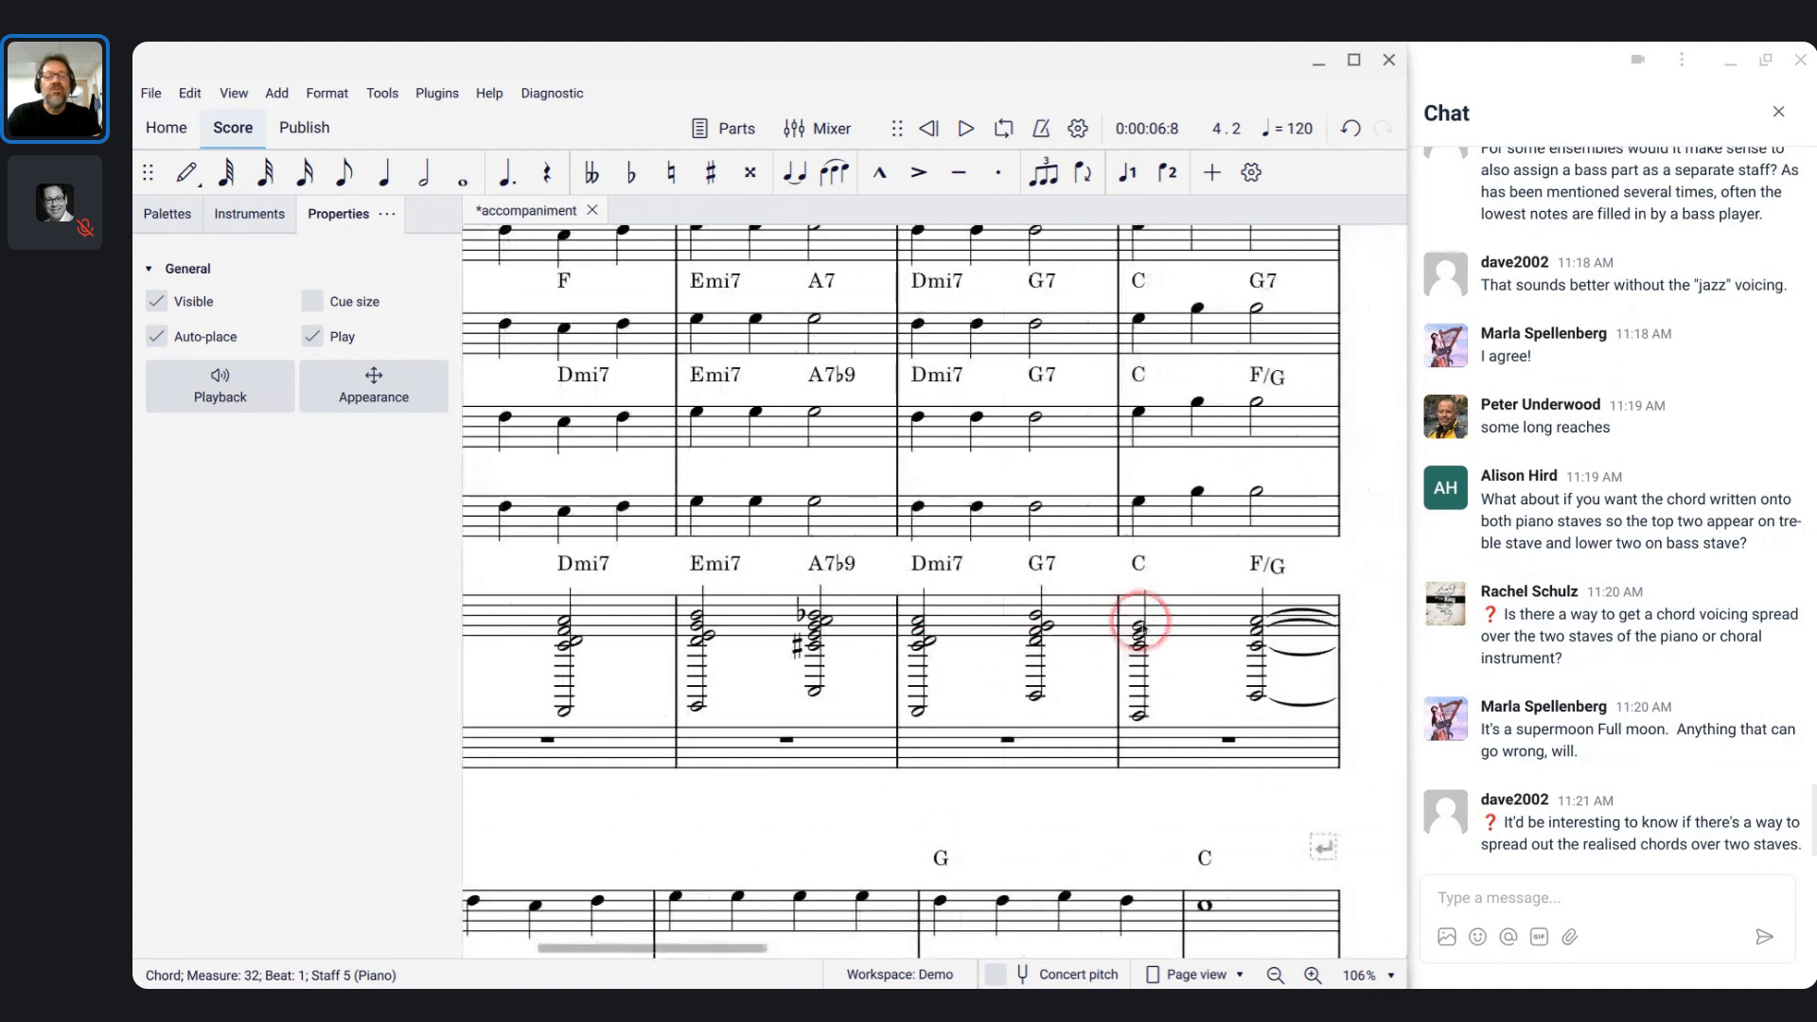
{"action": "left_click", "coordinate": [831, 623]}
{"action": "key", "text": "BackSpace"}
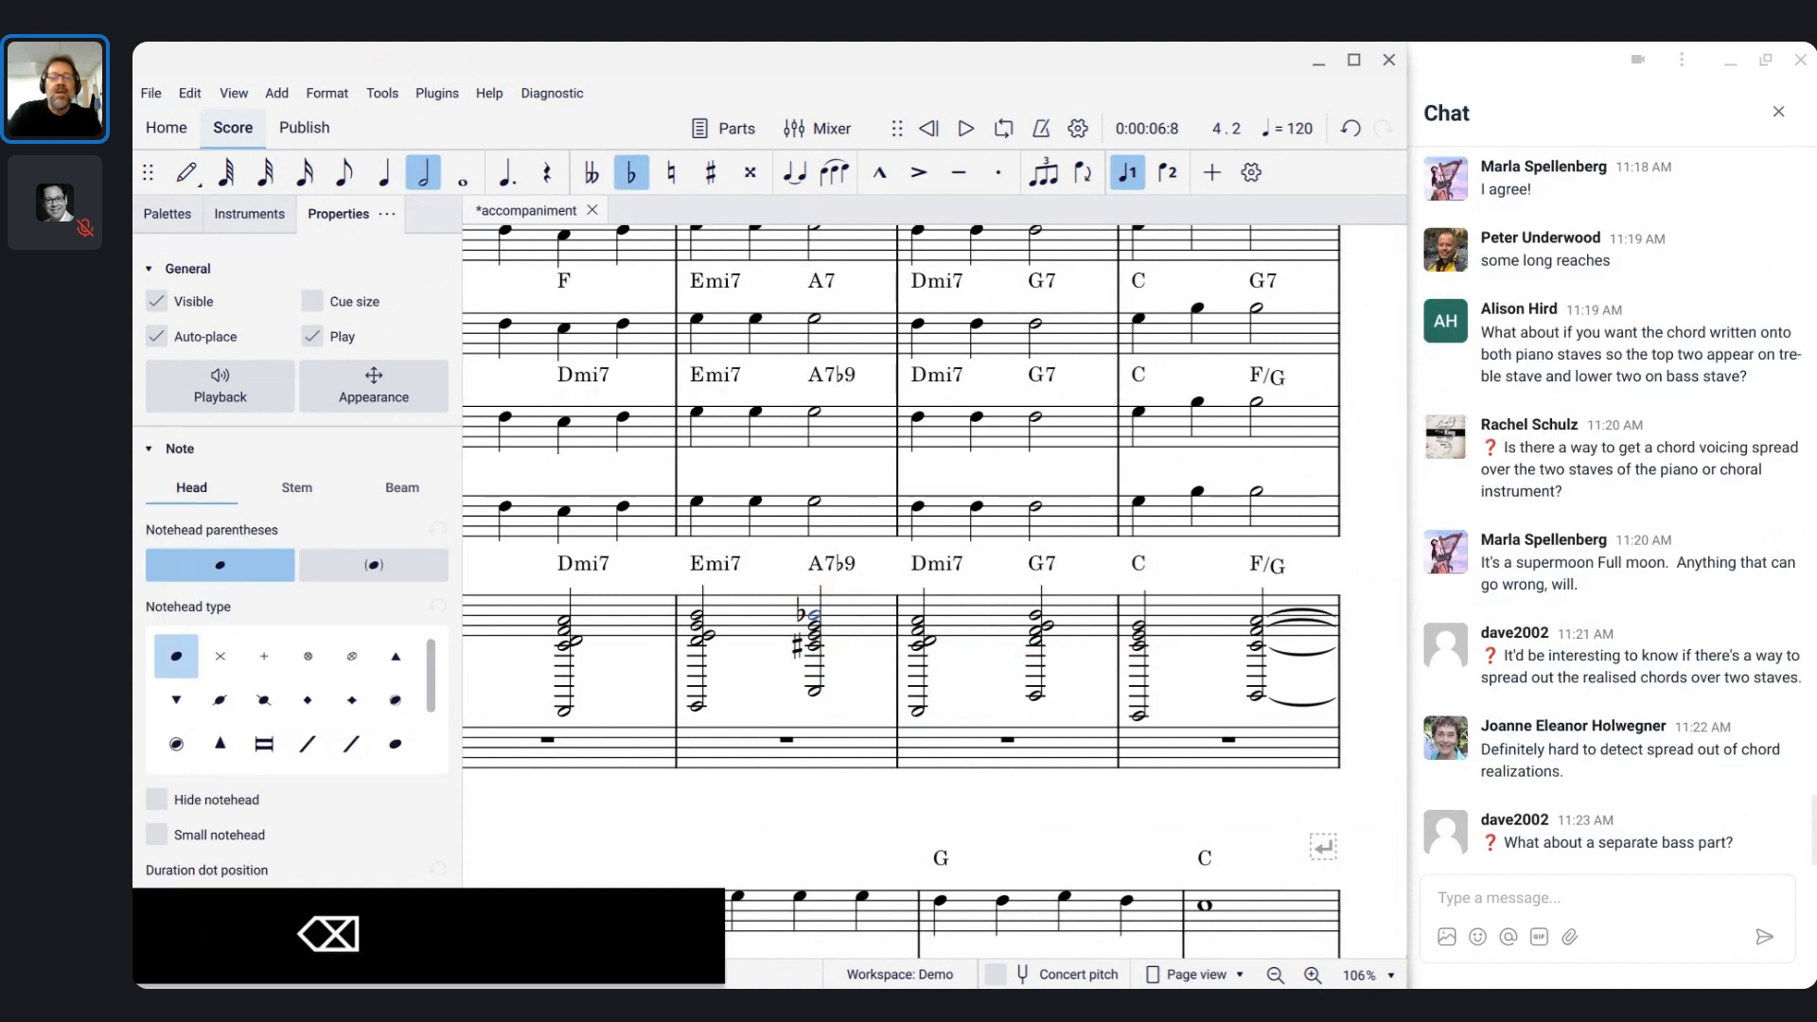
{"action": "left_click", "coordinate": [1140, 647]}
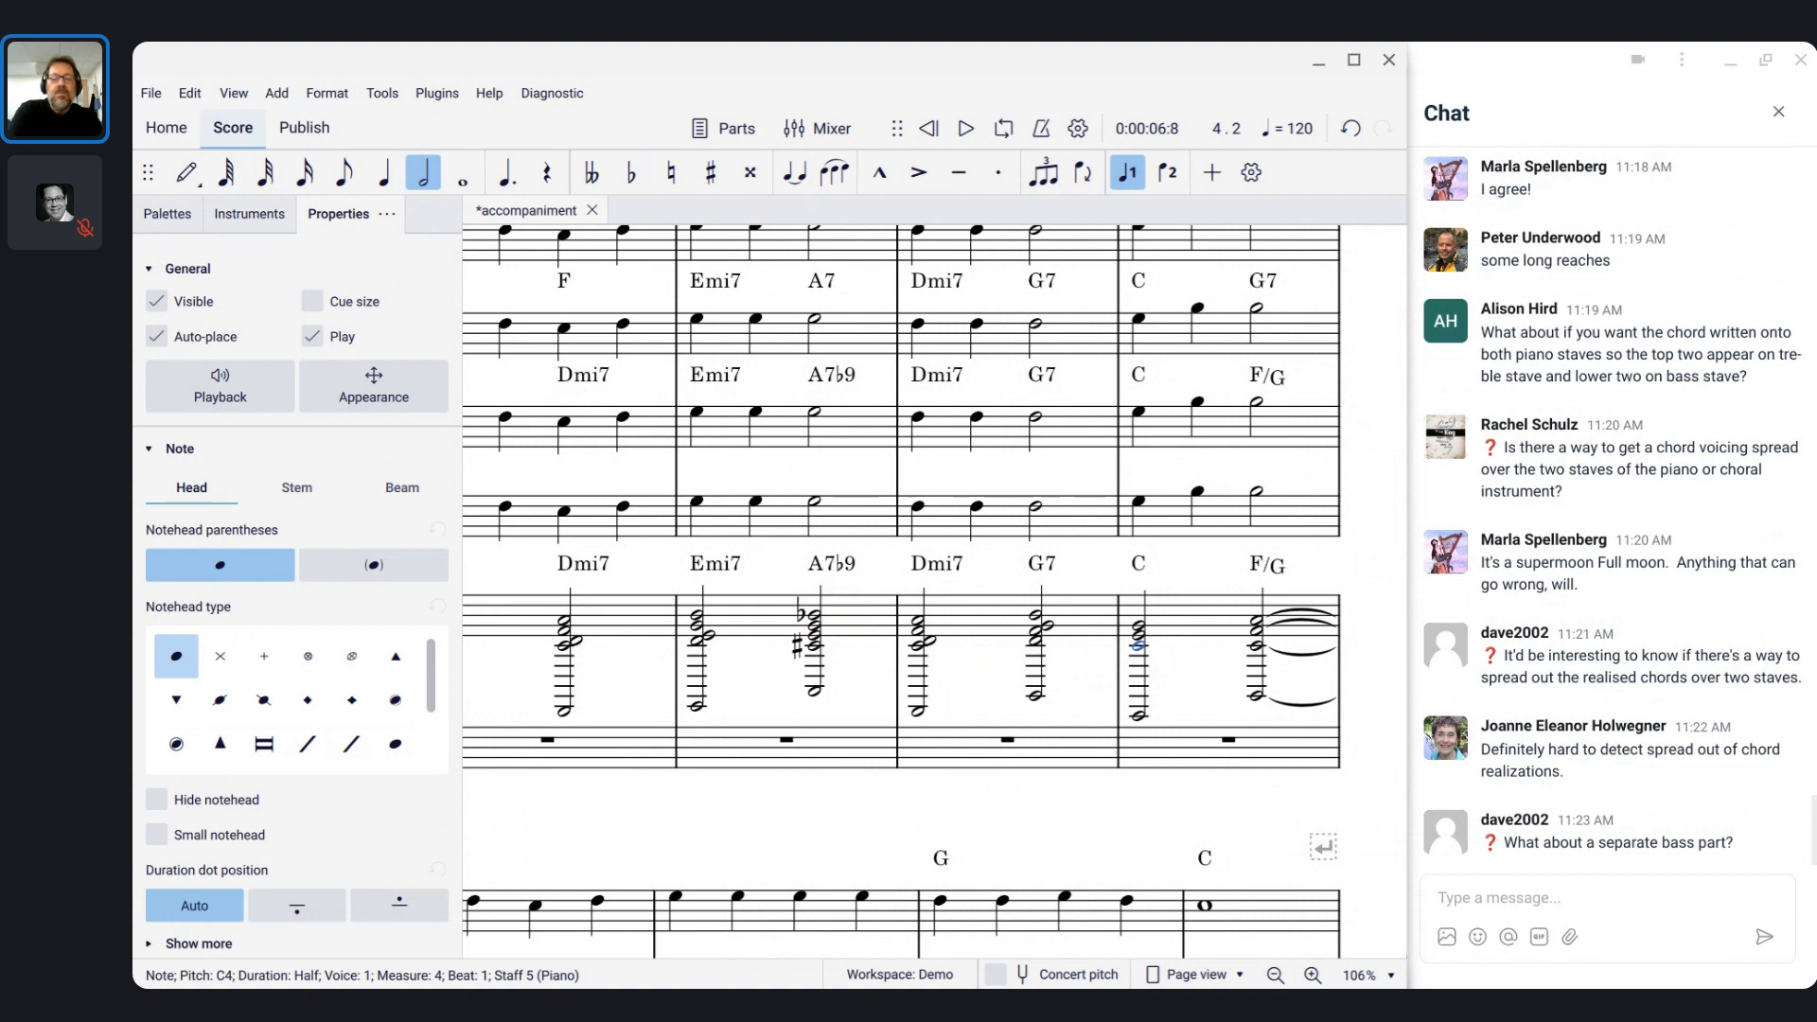
{"action": "key", "text": "ctrl+Up"}
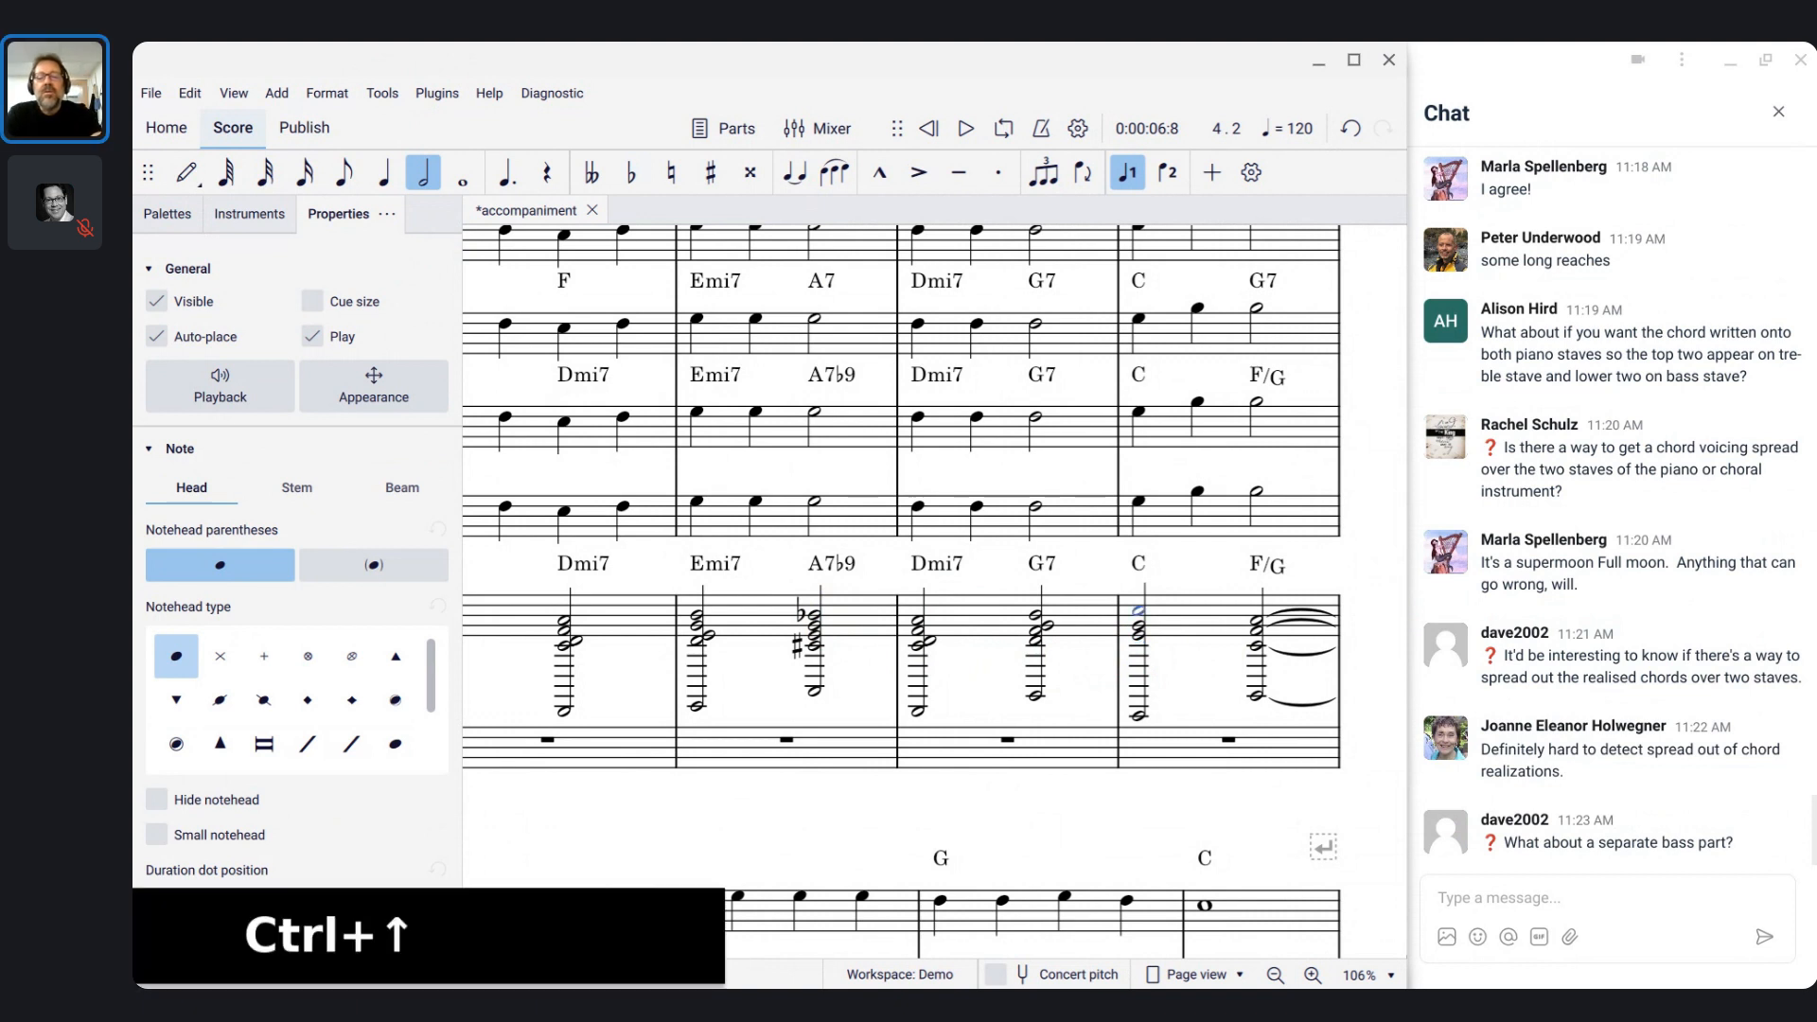
- Play the Piano chords from the start of measure 1 through measure 4
{"action": "scroll", "coordinate": [862, 613], "scroll_direction": "left", "scroll_amount": 4}
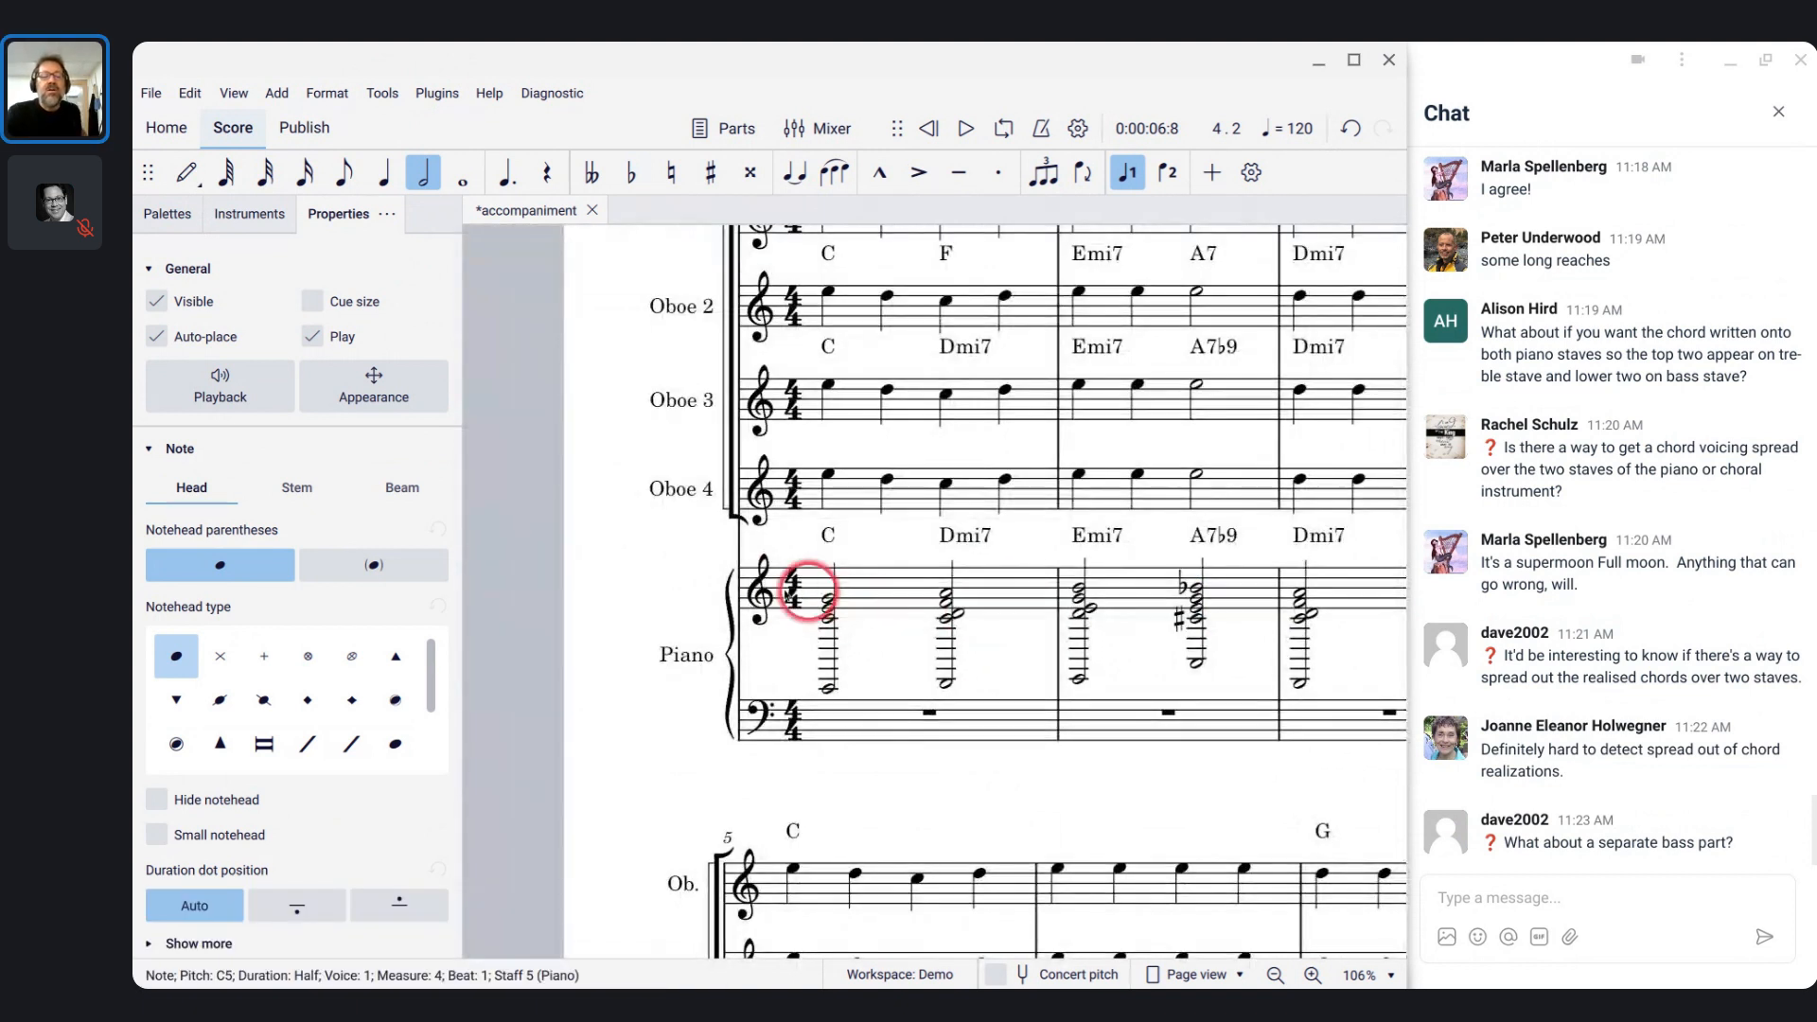
{"action": "left_click", "coordinate": [768, 589]}
{"action": "key", "text": "space"}
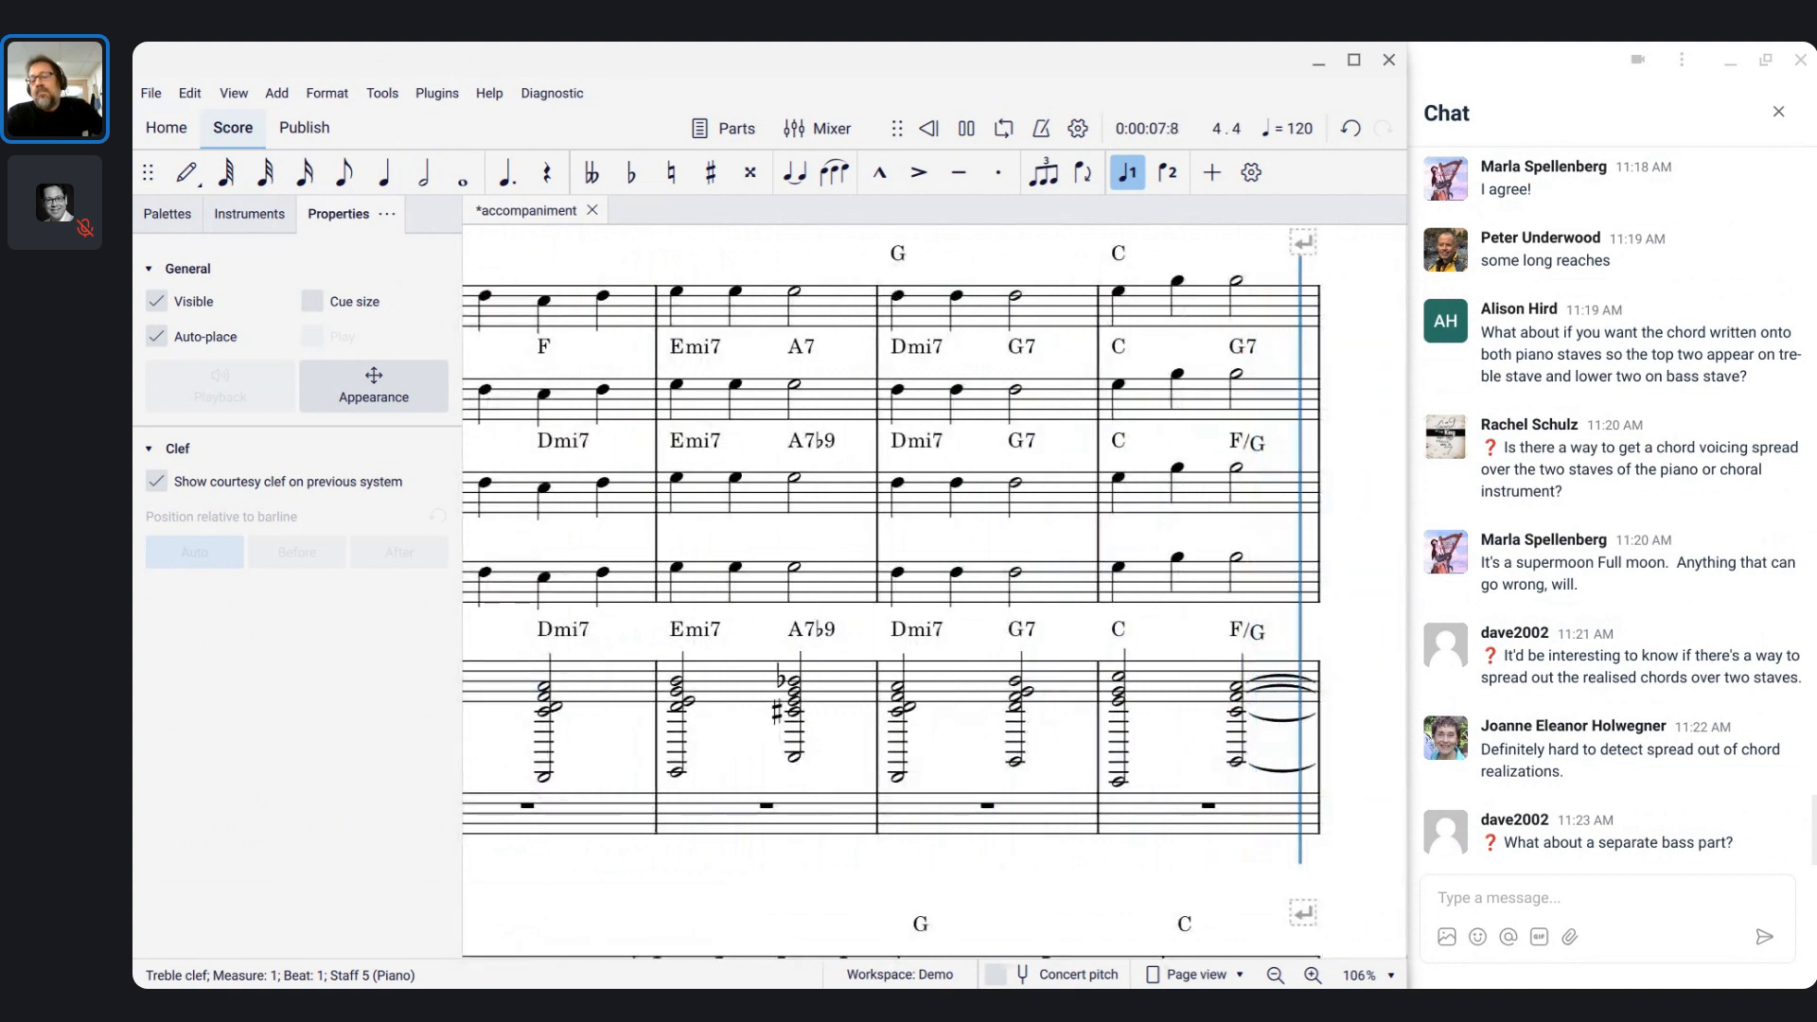
{"action": "key", "text": "space"}
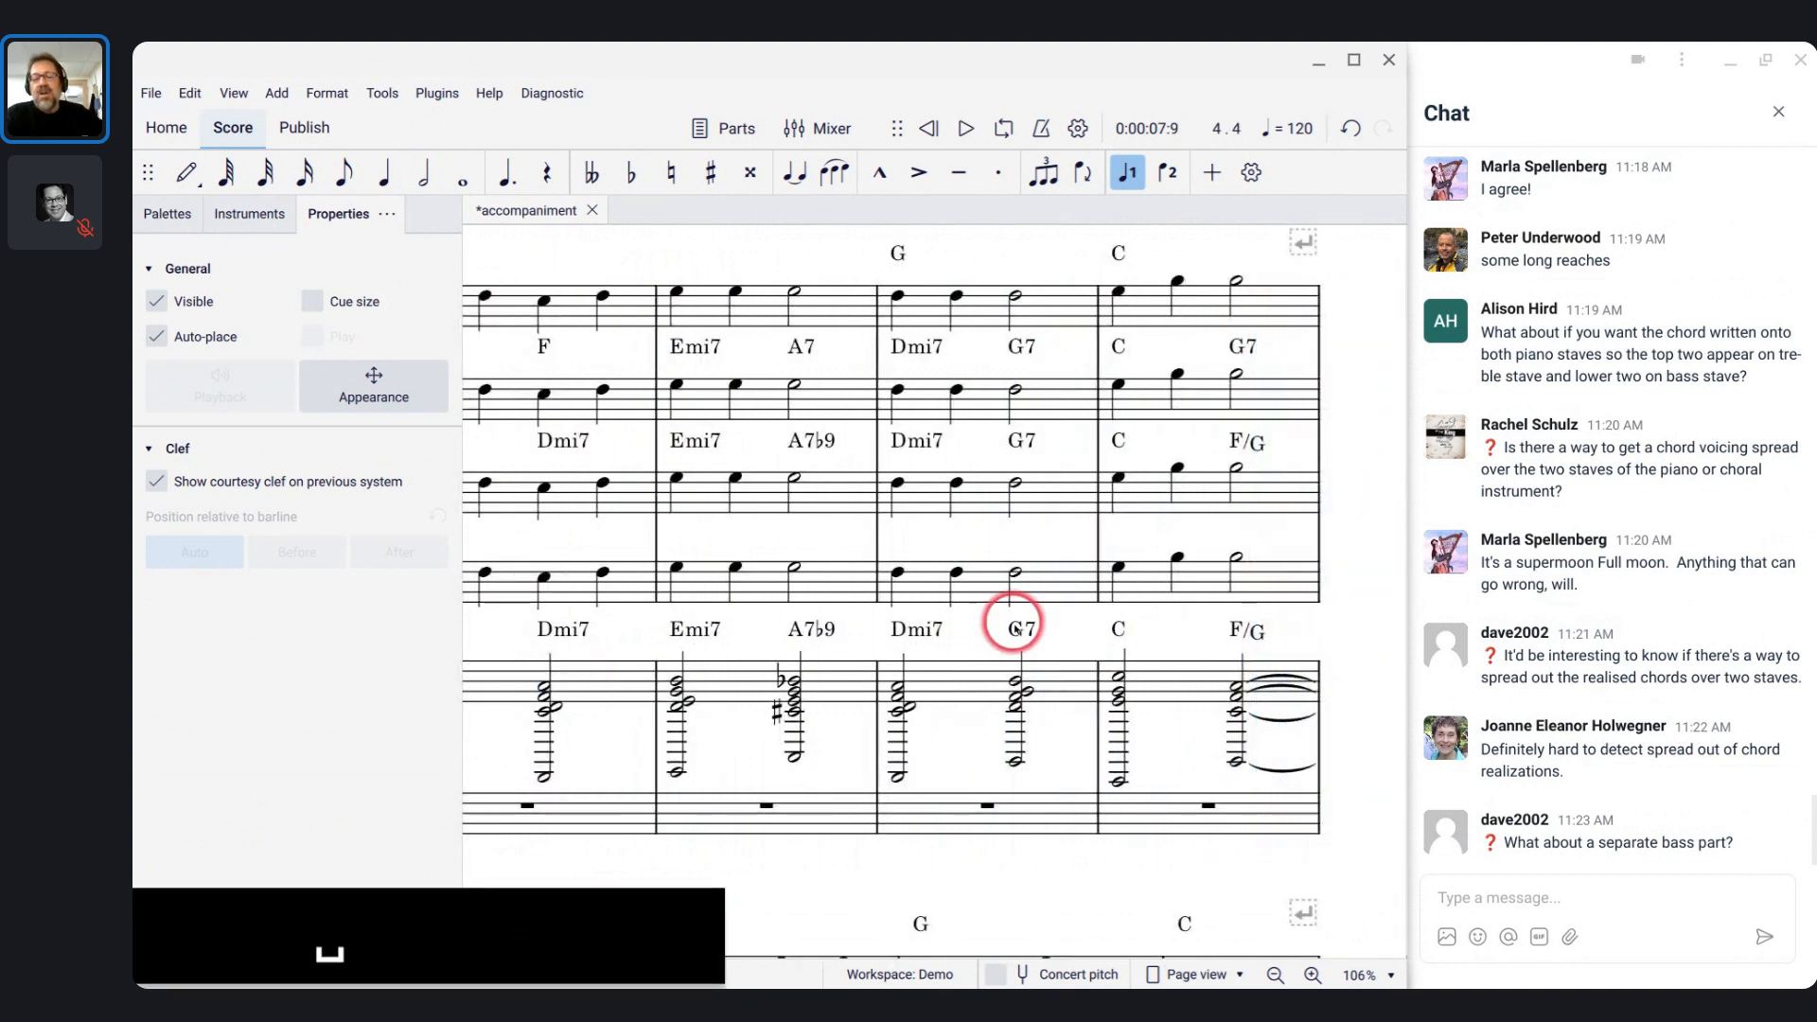
- Raise C4 an octave in the Piano's F/G chord in measure 4 and play back measures 3 and 4
{"action": "left_click", "coordinate": [1241, 714]}
{"action": "key", "text": "ctrl+Up"}
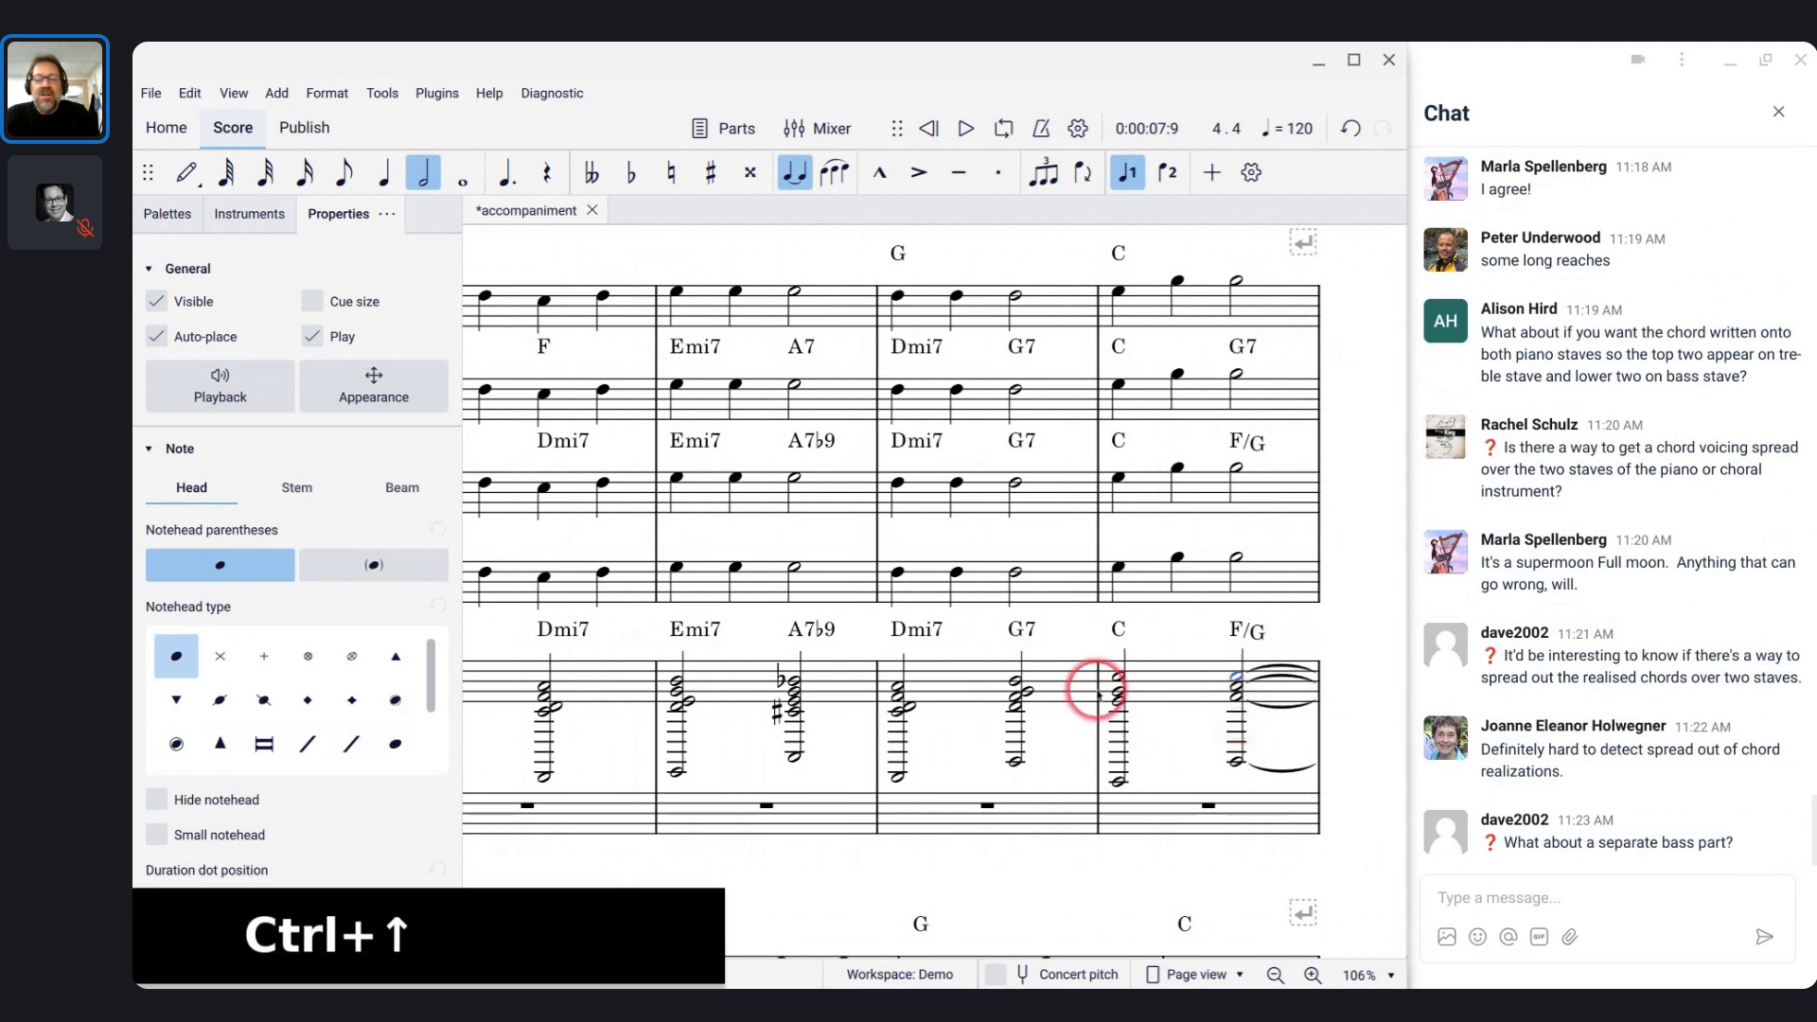
{"action": "left_click", "coordinate": [1085, 685]}
{"action": "key", "text": "space"}
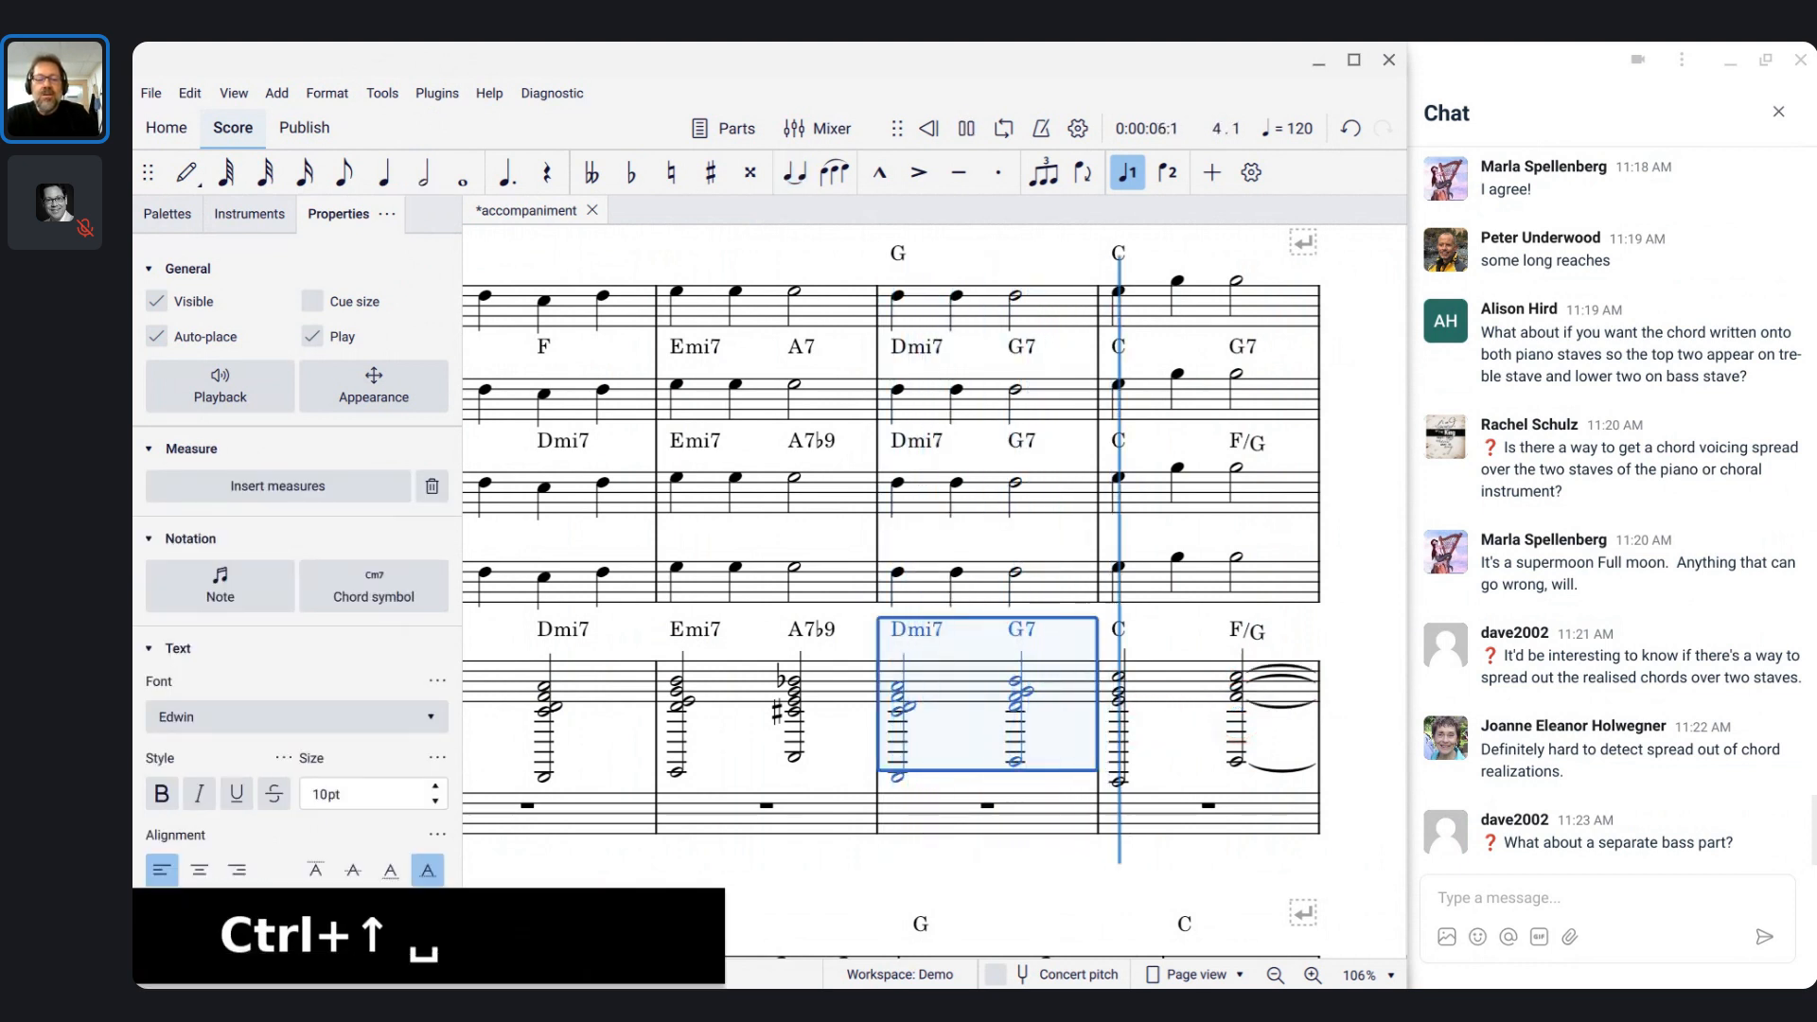
{"action": "key", "text": "space"}
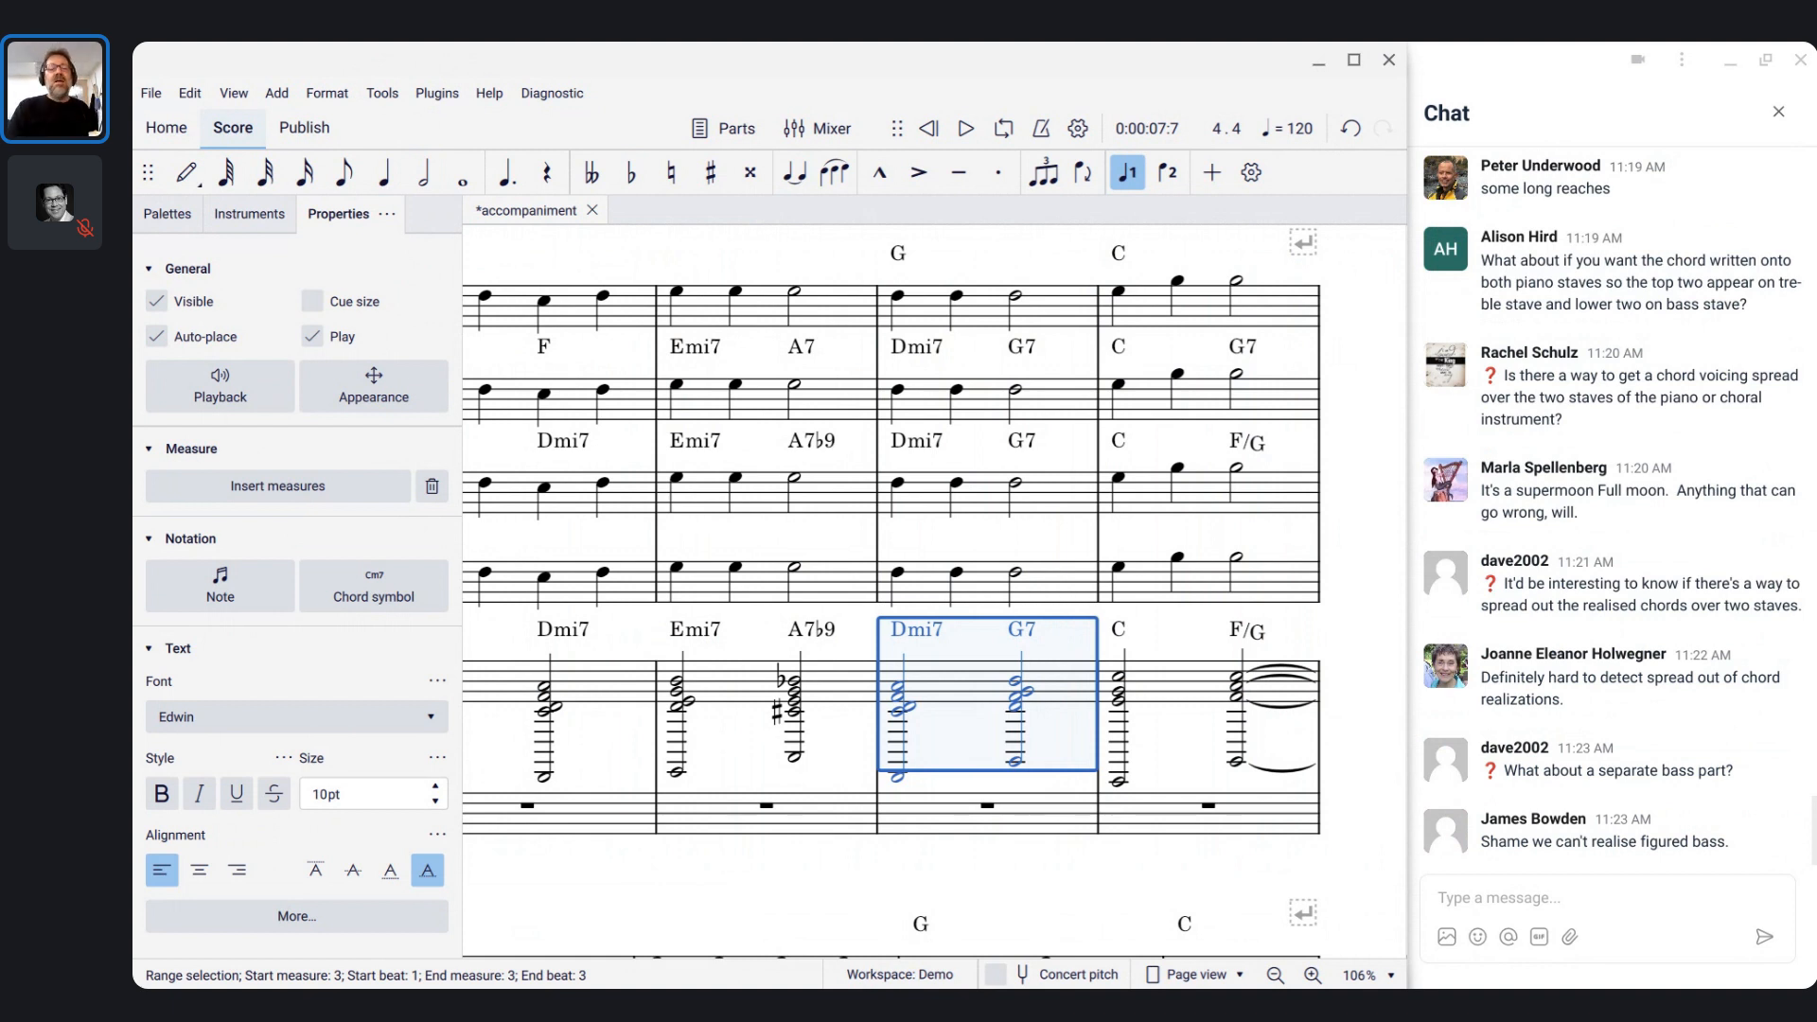
- Add a second Piano from the common Keyboards instruments to the score
{"action": "scroll", "coordinate": [935, 592], "scroll_direction": "left", "scroll_amount": 3}
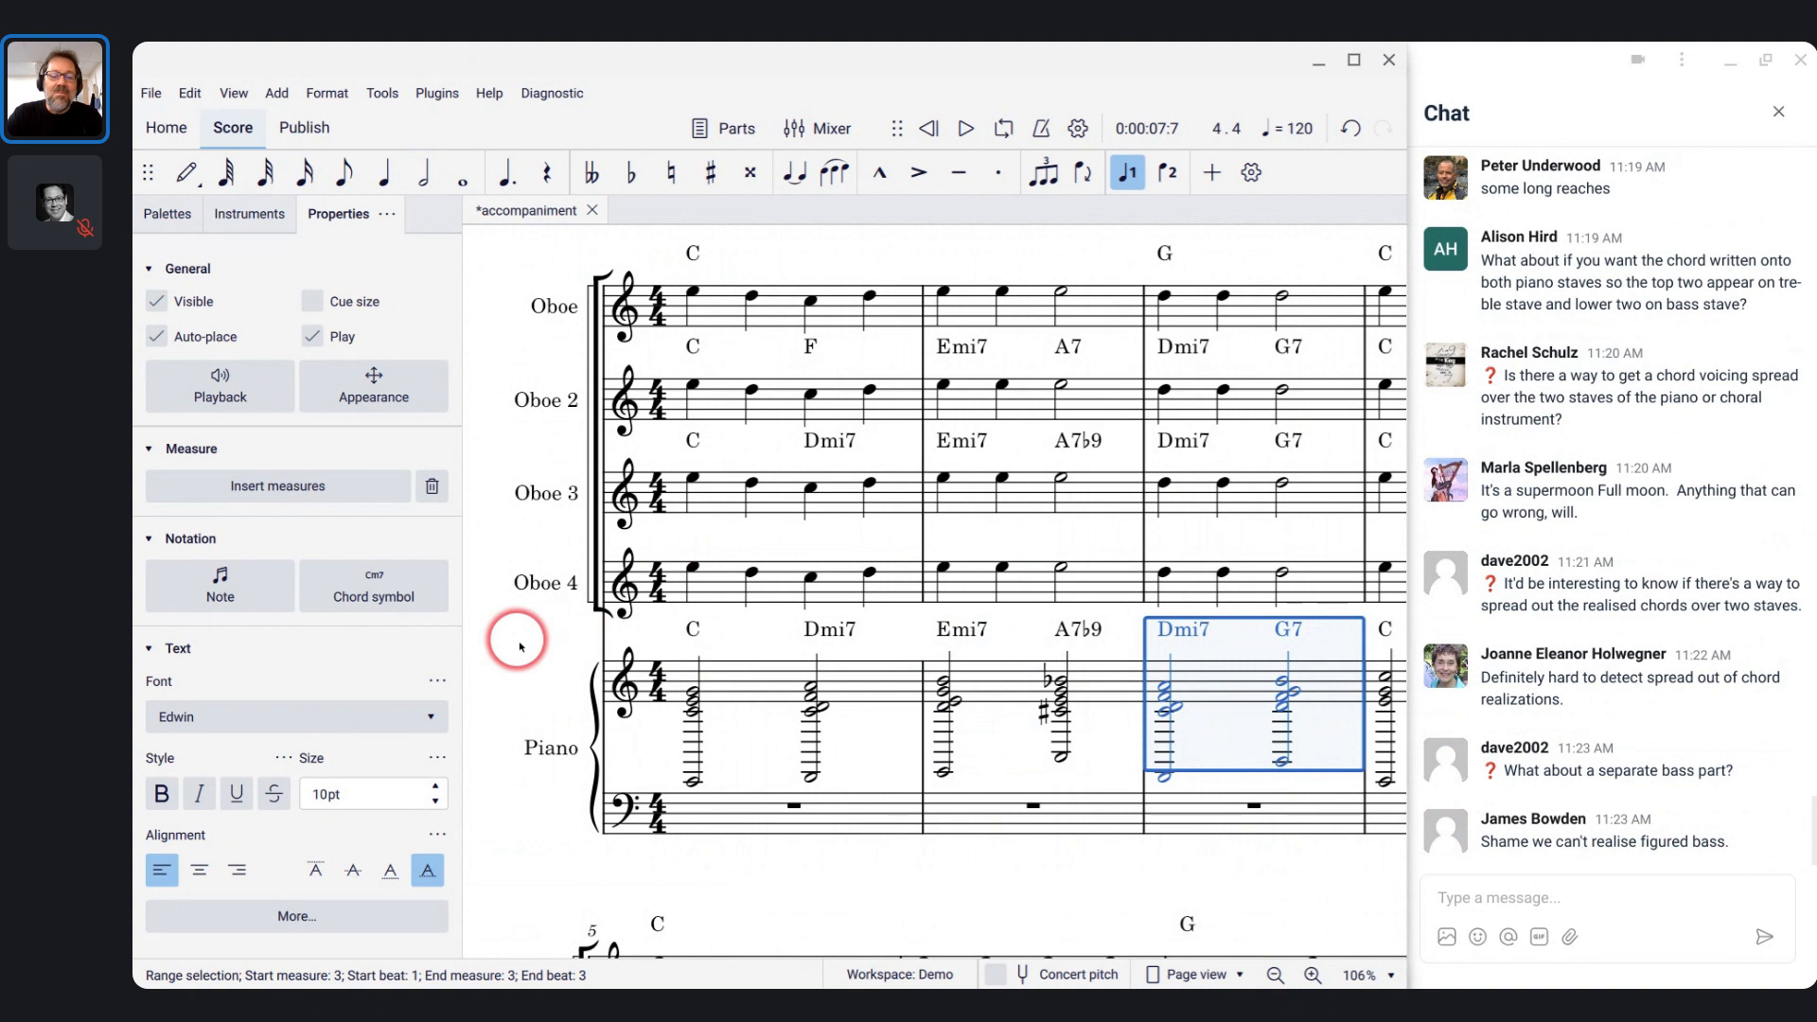
{"action": "scroll", "coordinate": [506, 634], "scroll_direction": "down", "scroll_amount": 3}
{"action": "left_click", "coordinate": [484, 362]}
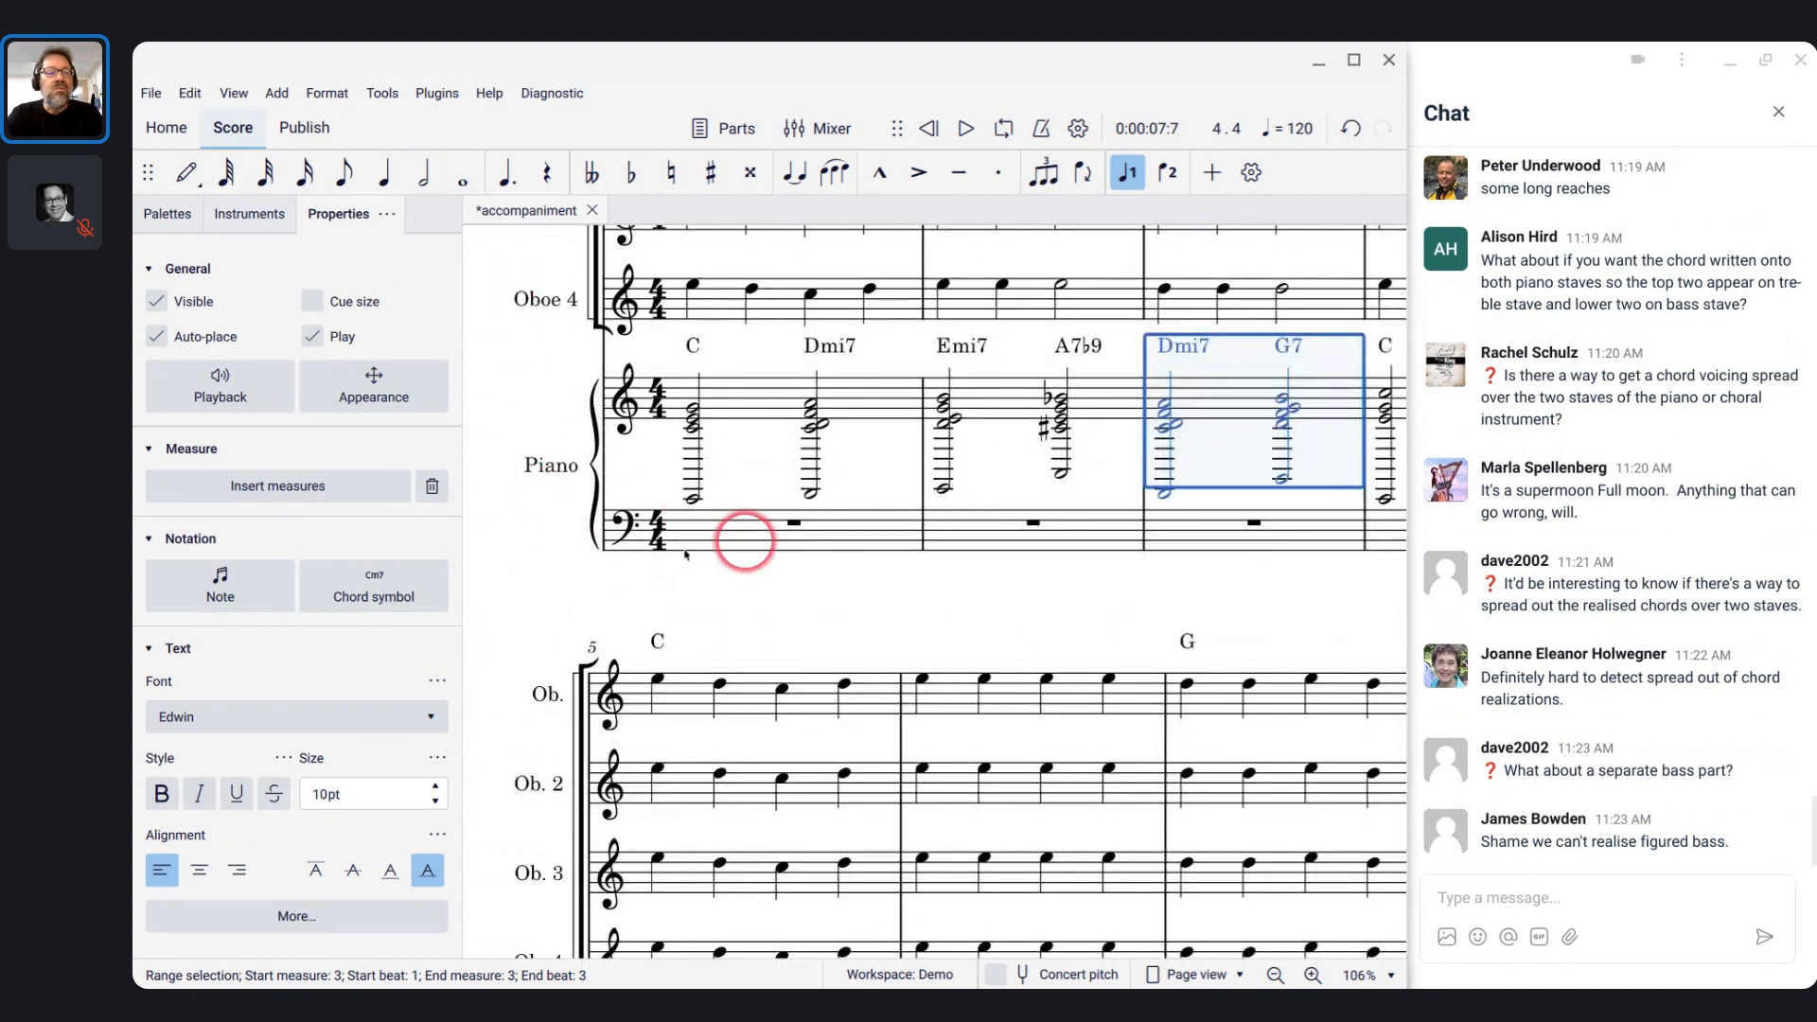
{"action": "left_click", "coordinate": [163, 220]}
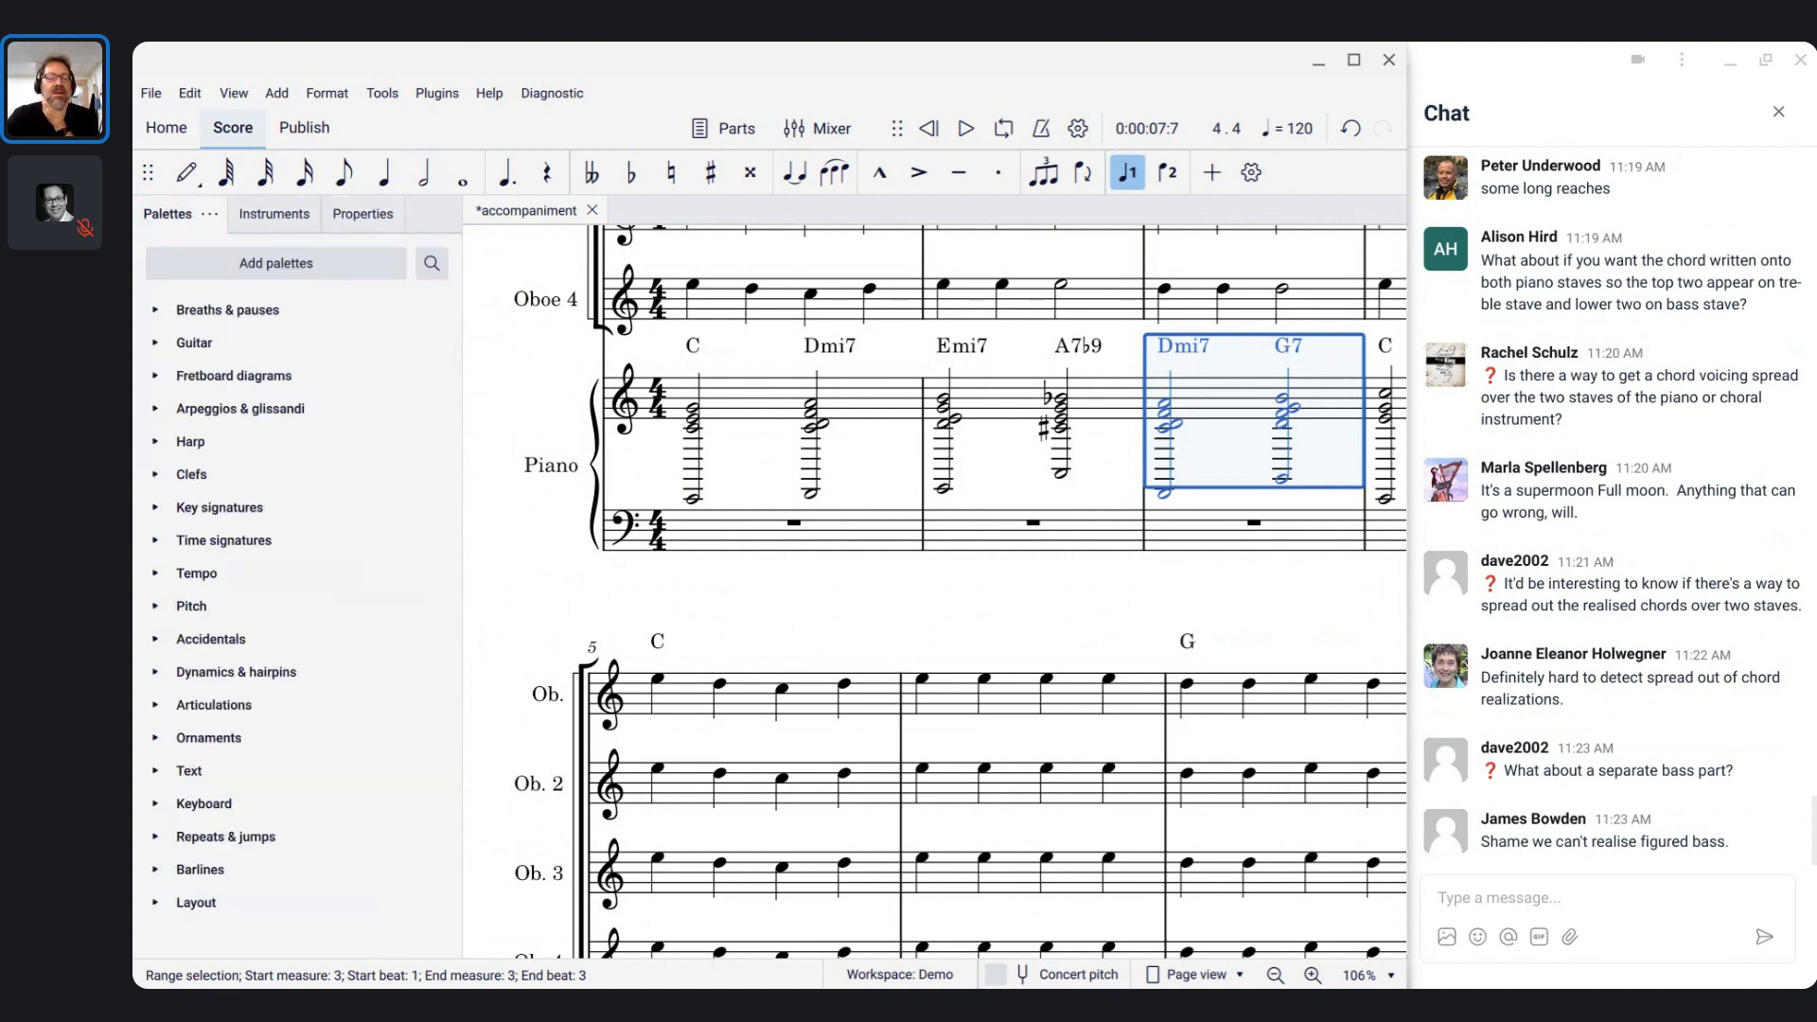
{"action": "right_click", "coordinate": [253, 214]}
{"action": "left_click", "coordinate": [237, 263]}
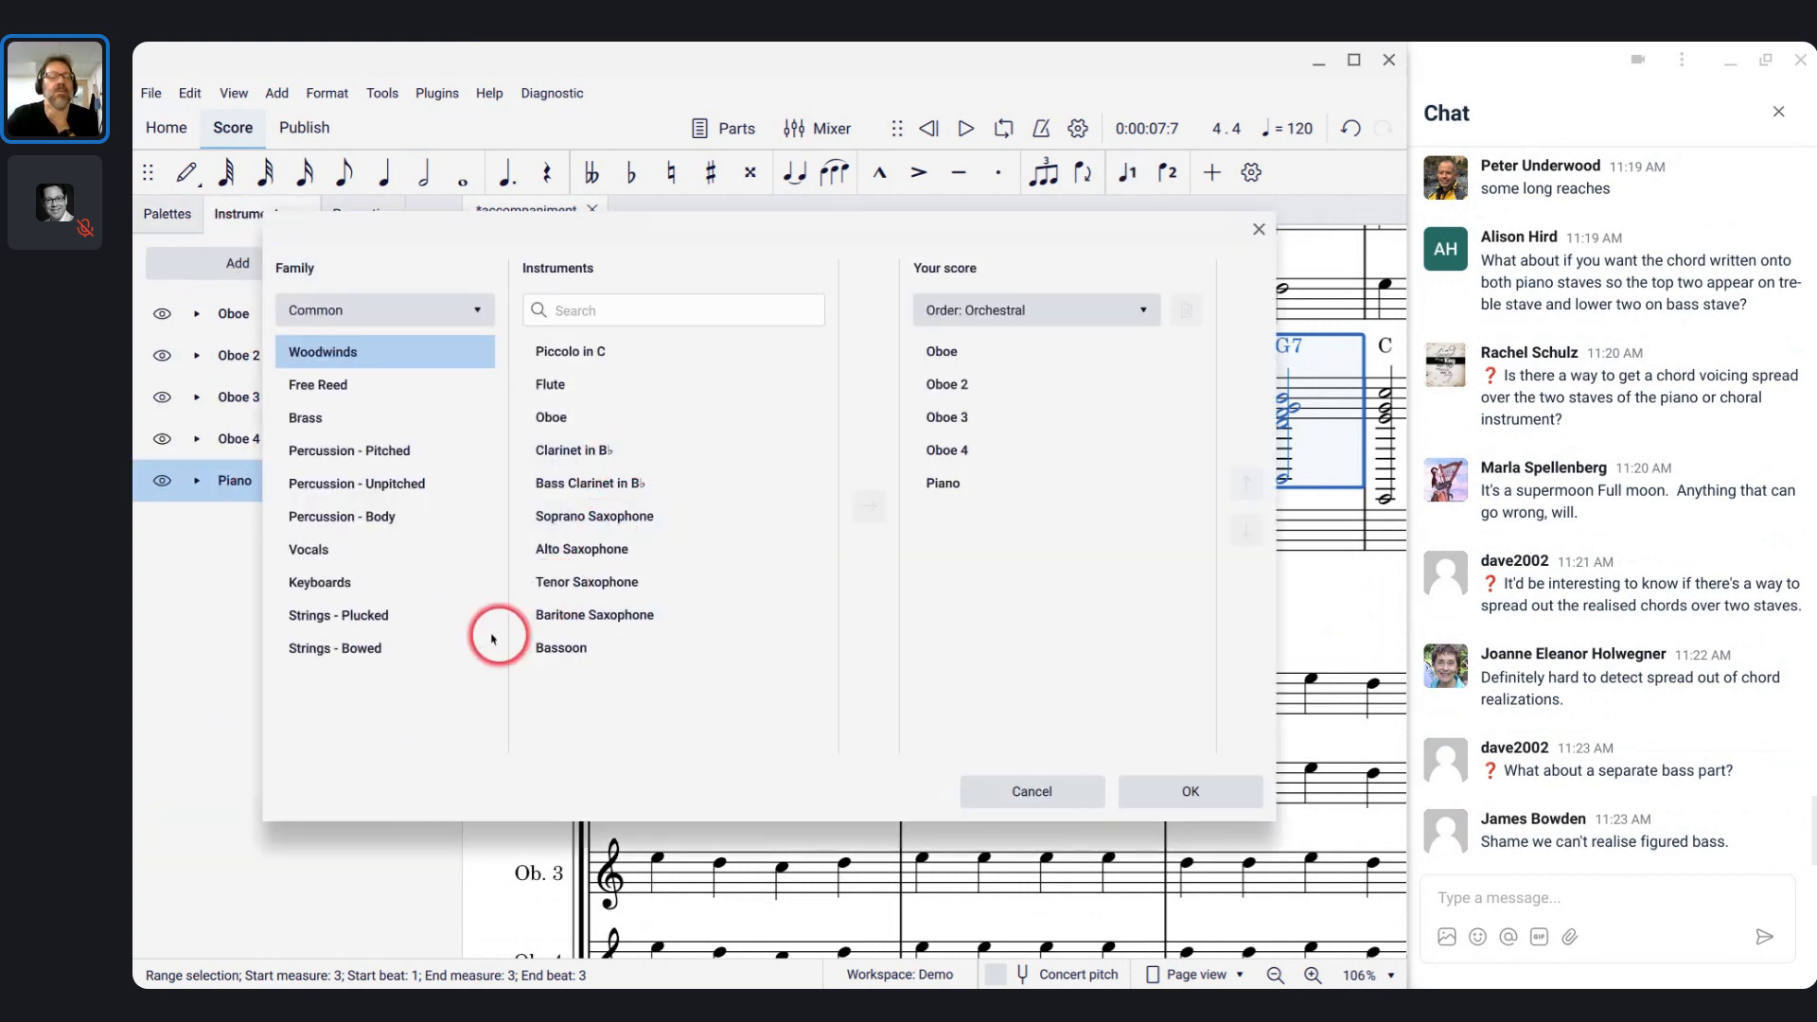
{"action": "left_click", "coordinate": [416, 582]}
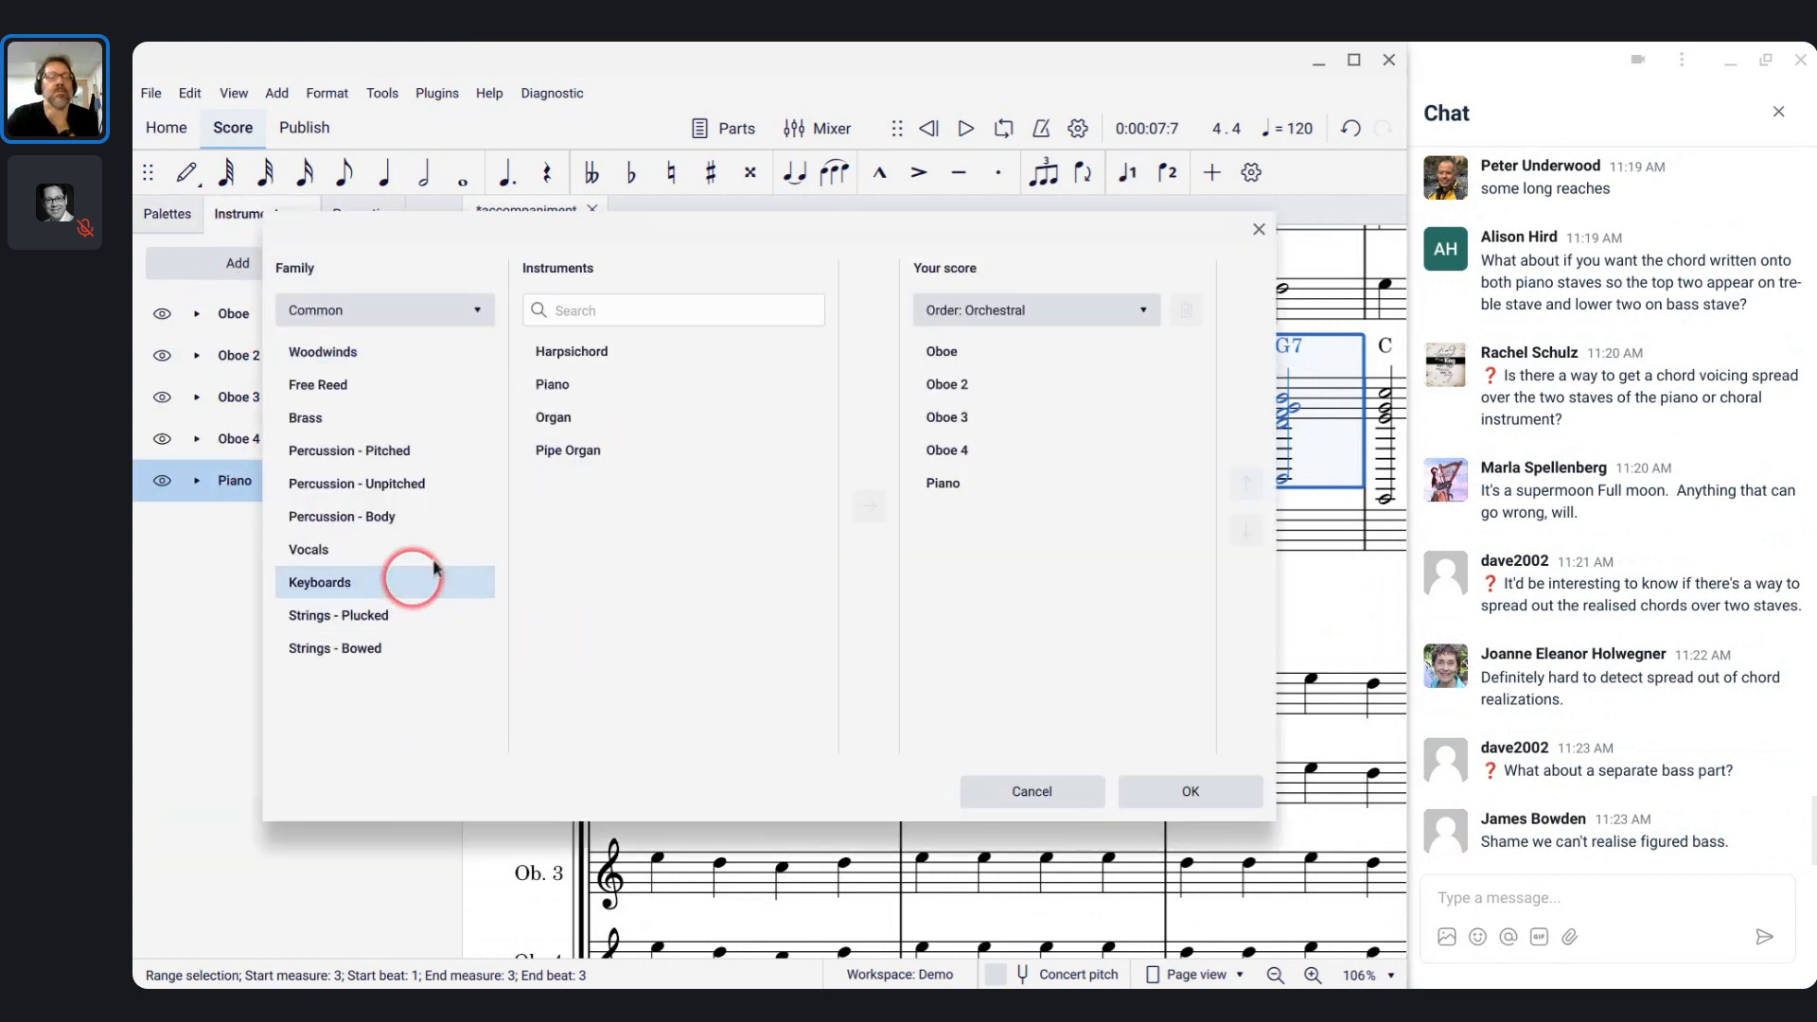
{"action": "double_click", "coordinate": [554, 383]}
{"action": "left_click", "coordinate": [996, 648]}
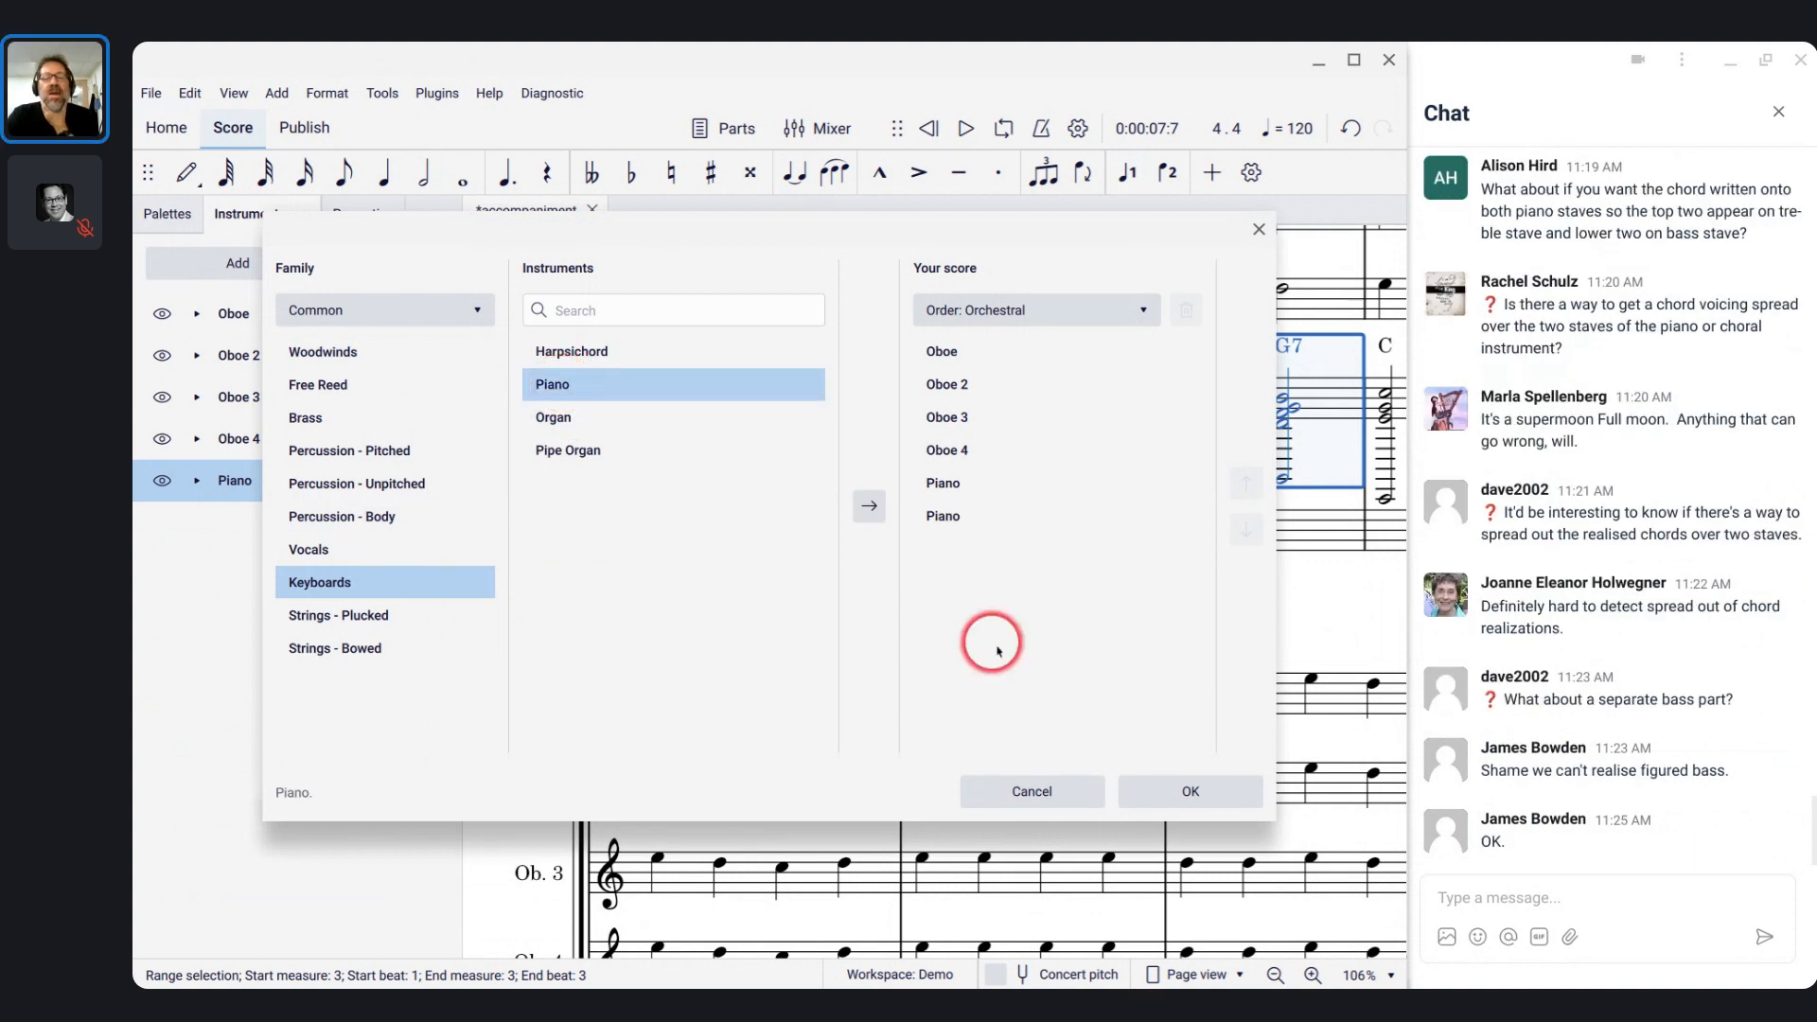
{"action": "left_click", "coordinate": [1194, 793]}
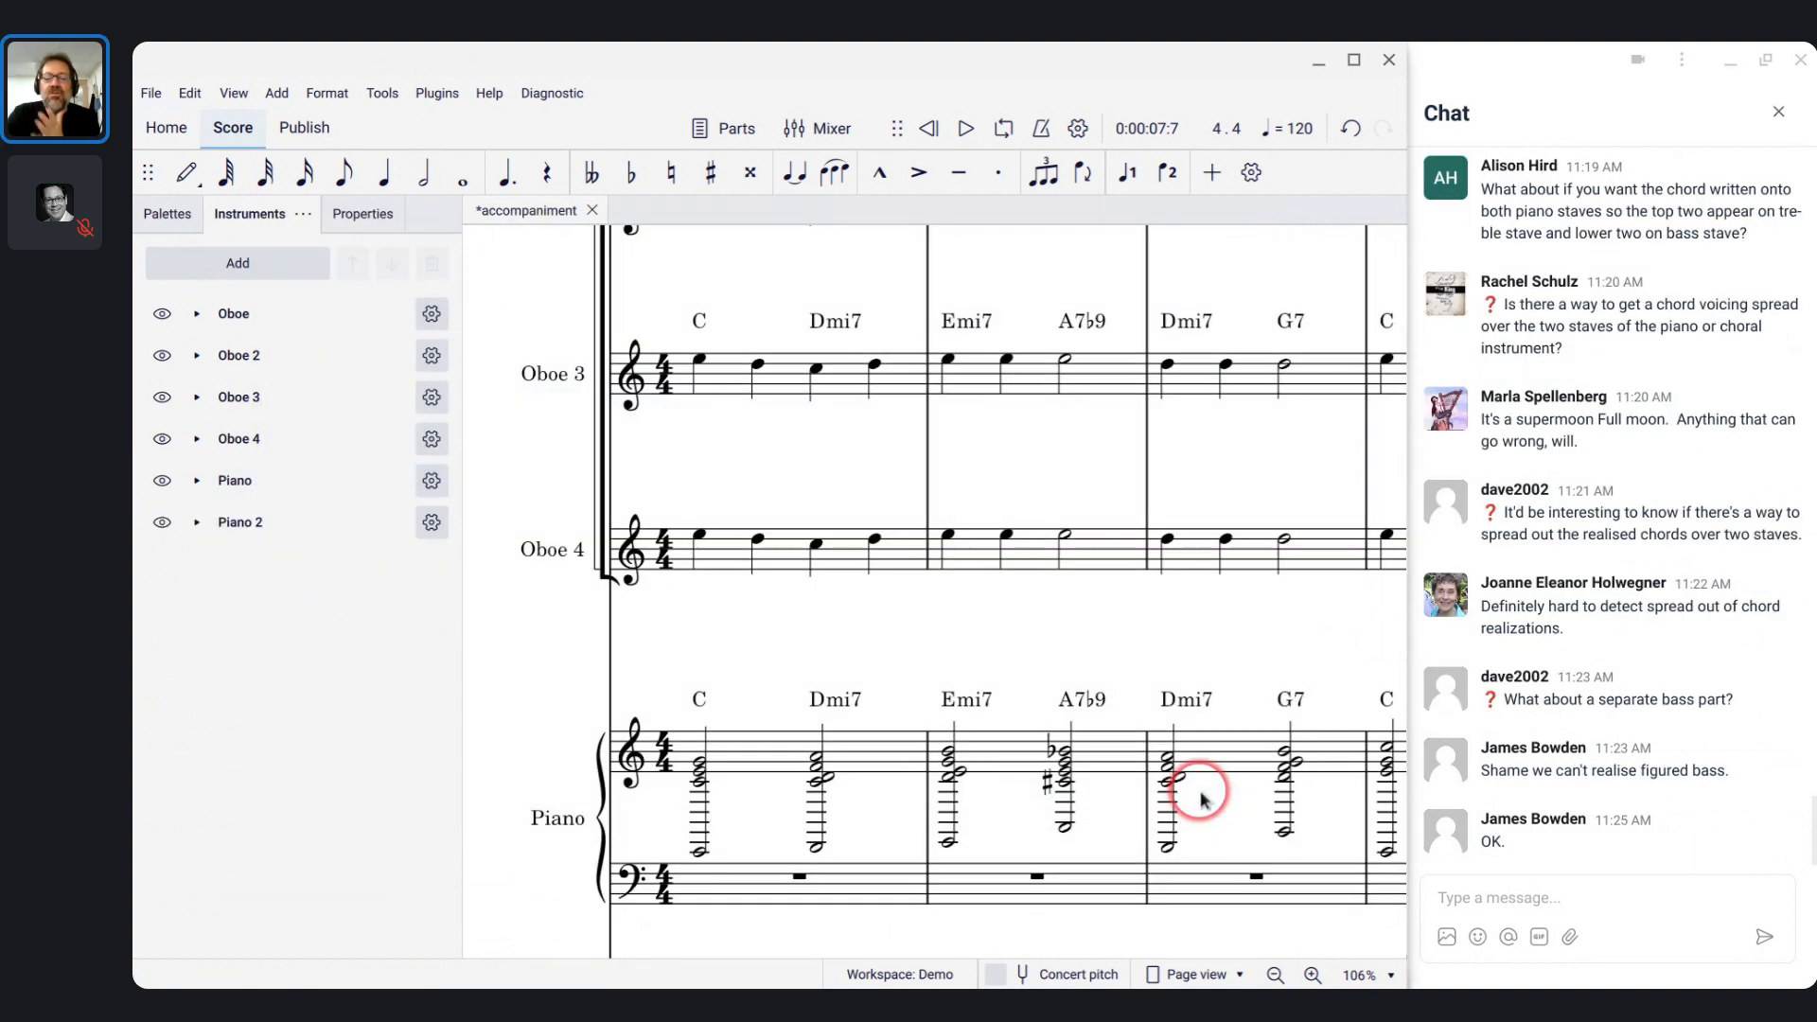
- Mute the Piano and solo Piano 2 in the mixer
{"action": "scroll", "coordinate": [1010, 636], "scroll_direction": "down", "scroll_amount": 5}
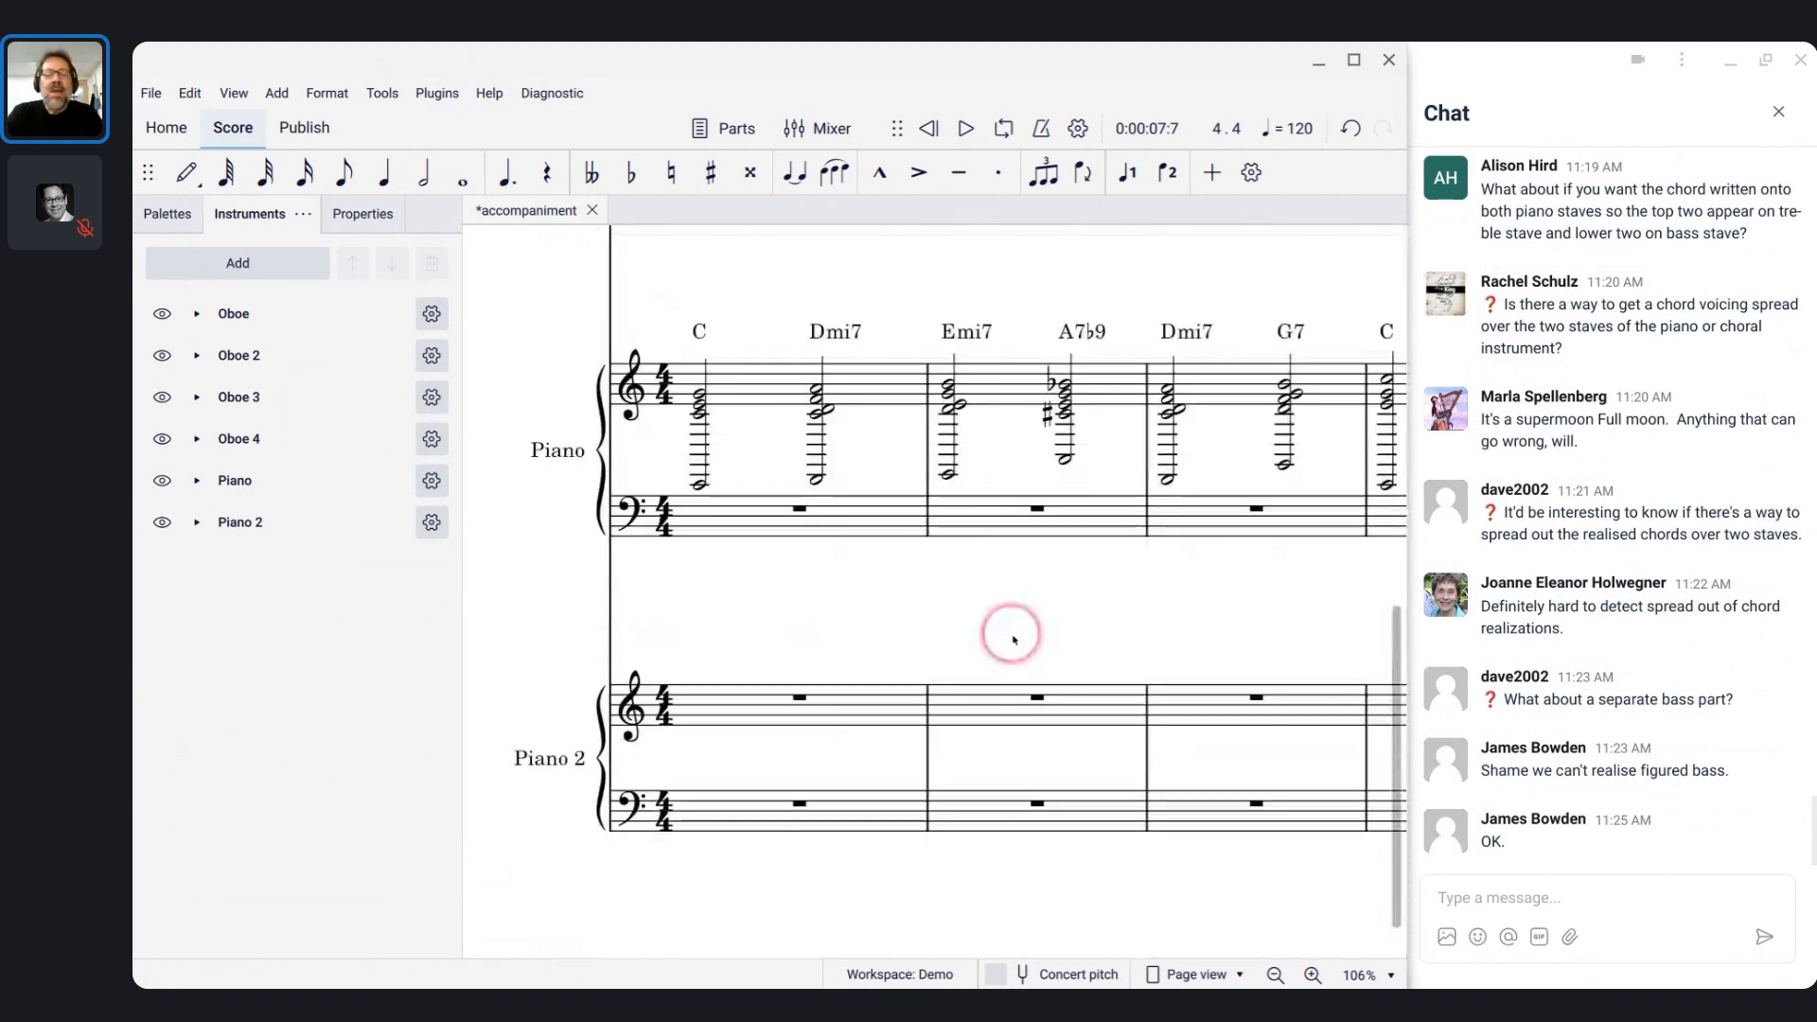
{"action": "scroll", "coordinate": [1010, 637], "scroll_direction": "down", "scroll_amount": 4}
{"action": "scroll", "coordinate": [1011, 637], "scroll_direction": "up", "scroll_amount": 3}
{"action": "scroll", "coordinate": [1011, 637], "scroll_direction": "right", "scroll_amount": 3}
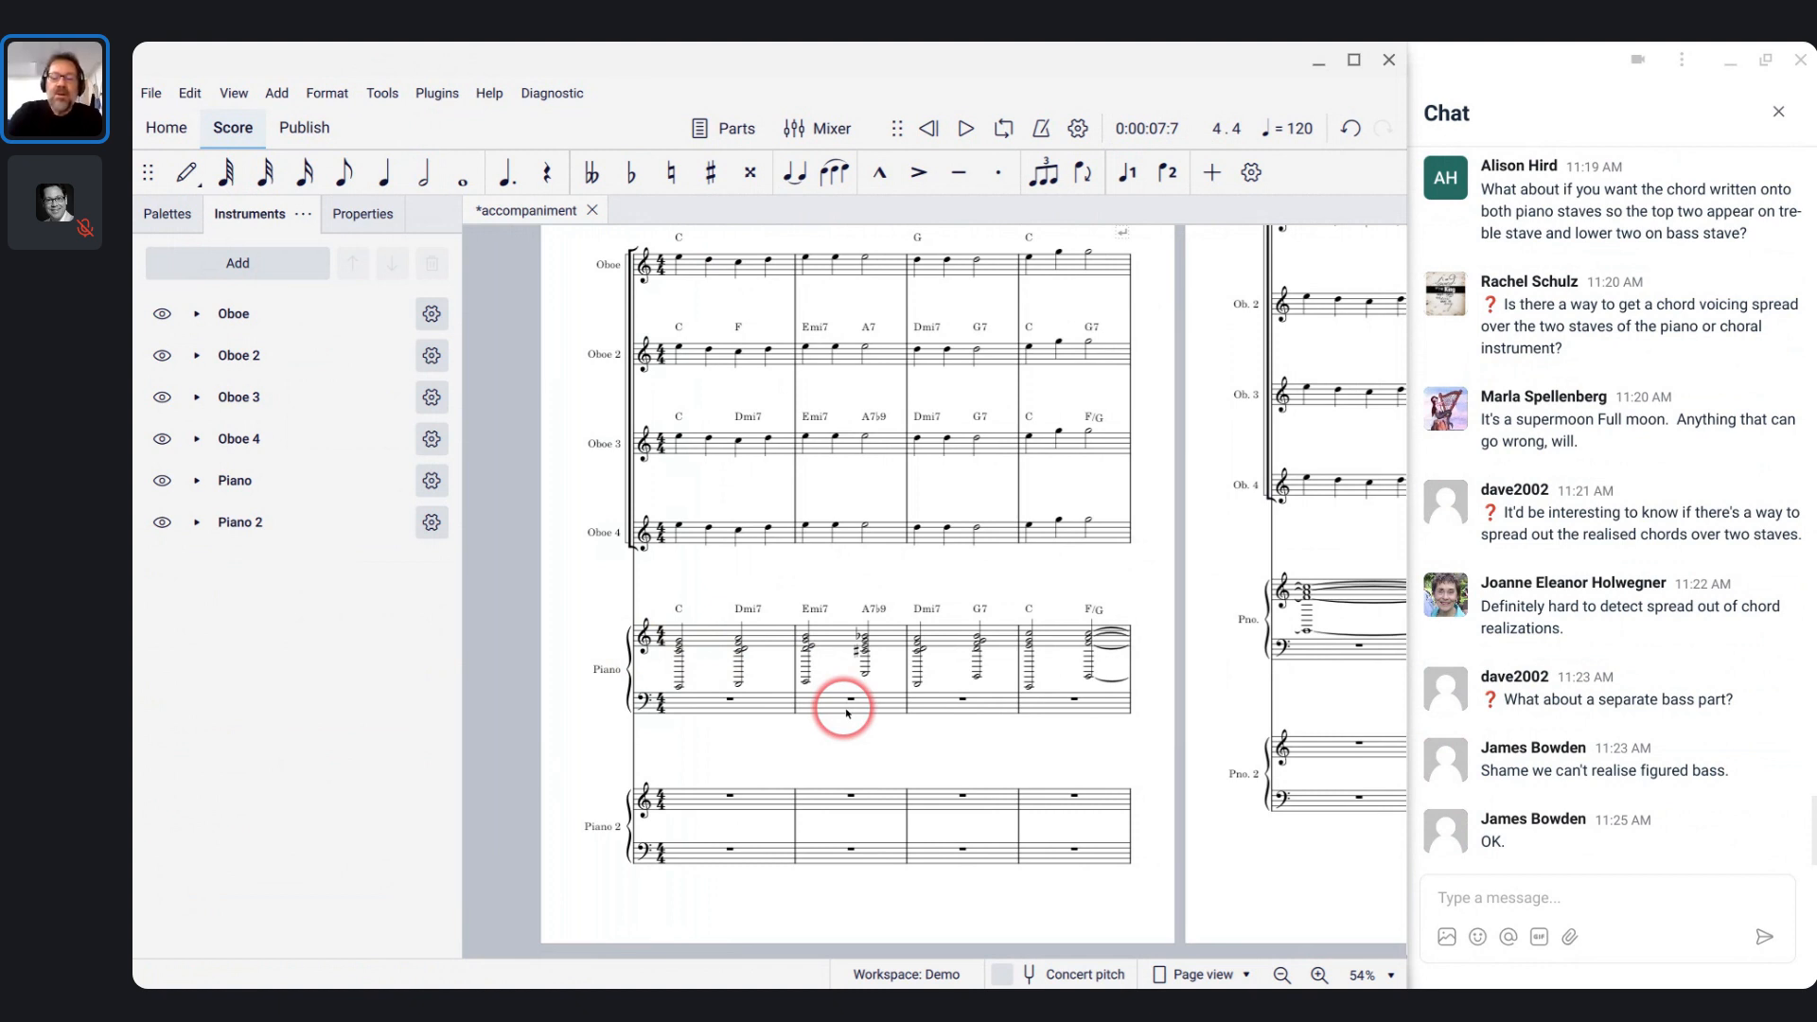
{"action": "key", "text": "F10"}
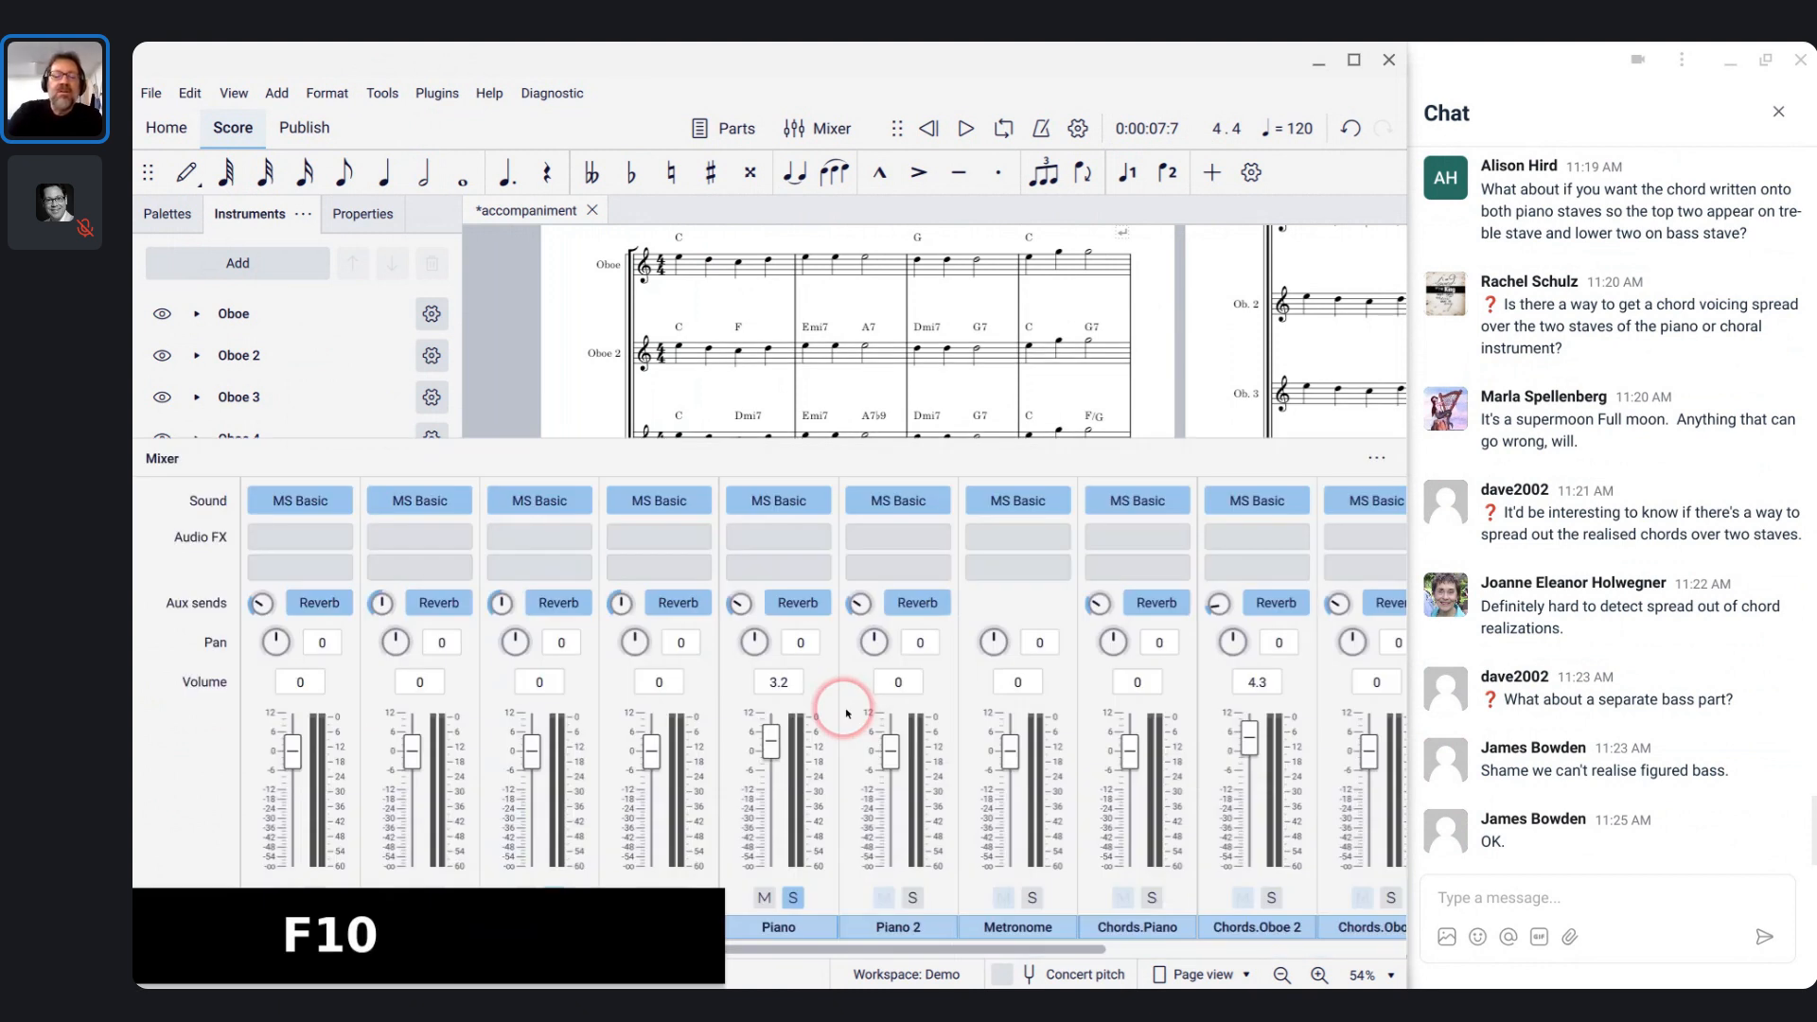
{"action": "left_click", "coordinate": [766, 898]}
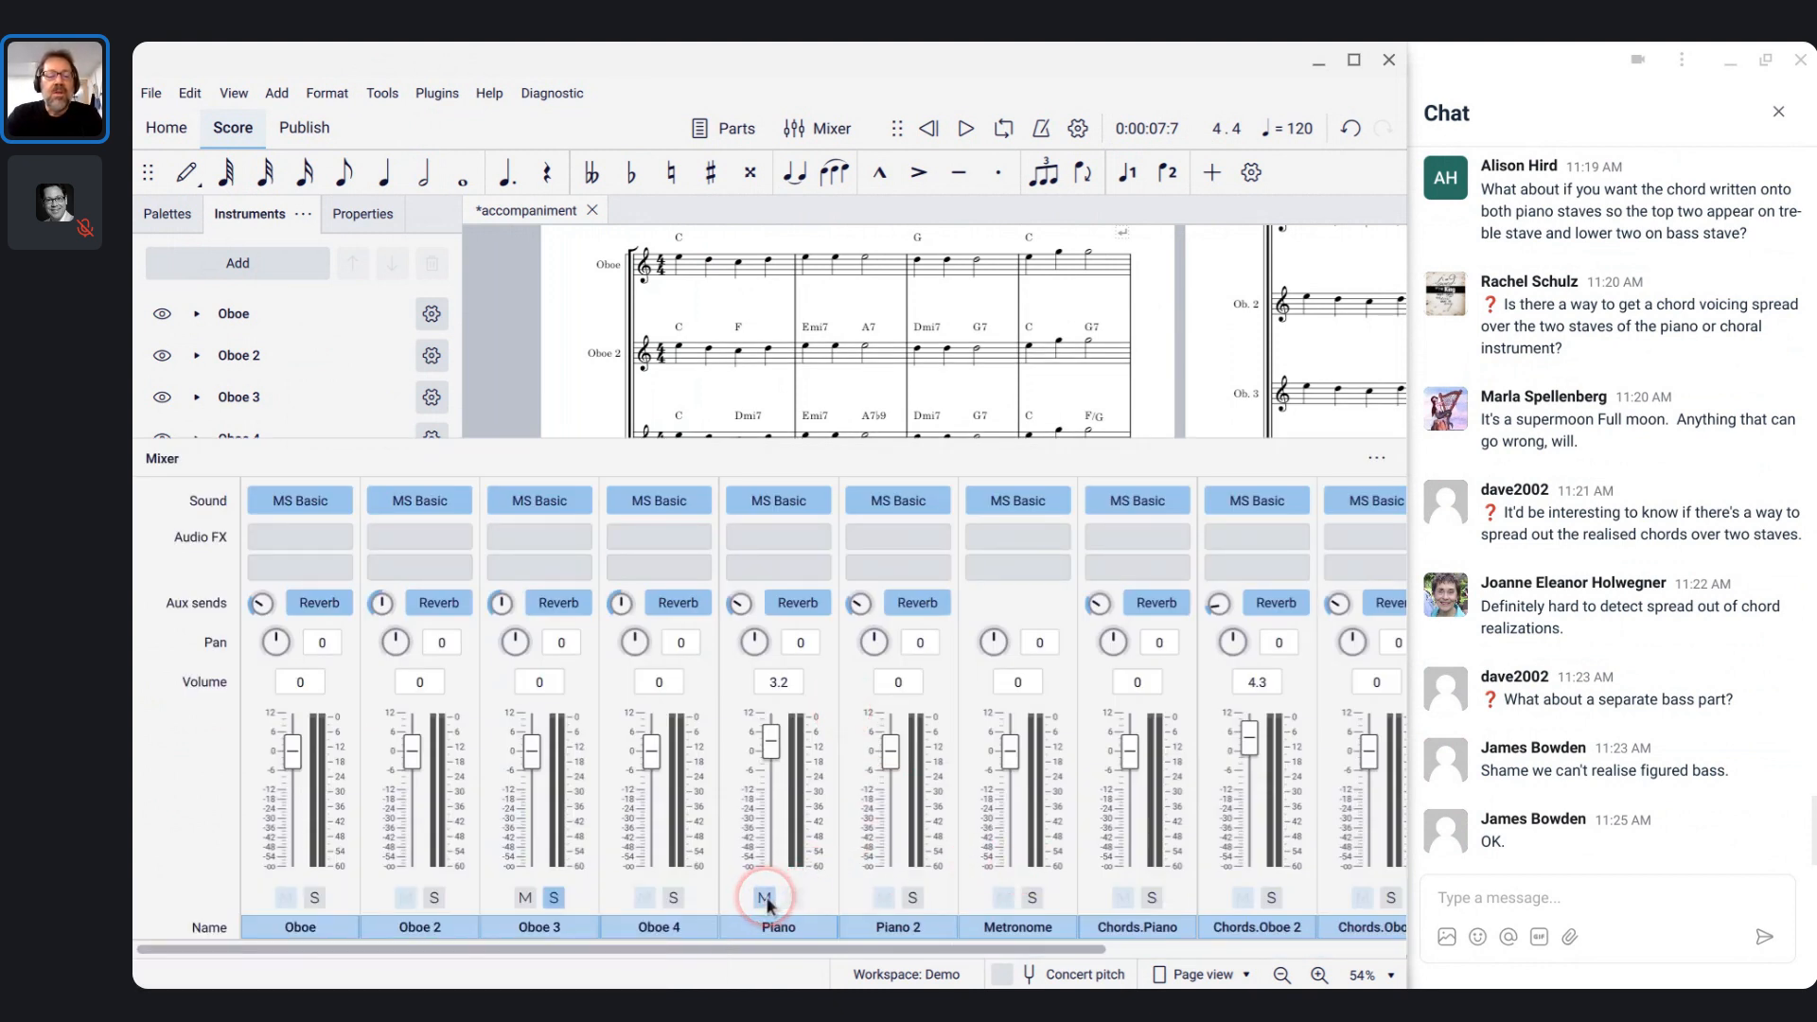
{"action": "left_click", "coordinate": [912, 897]}
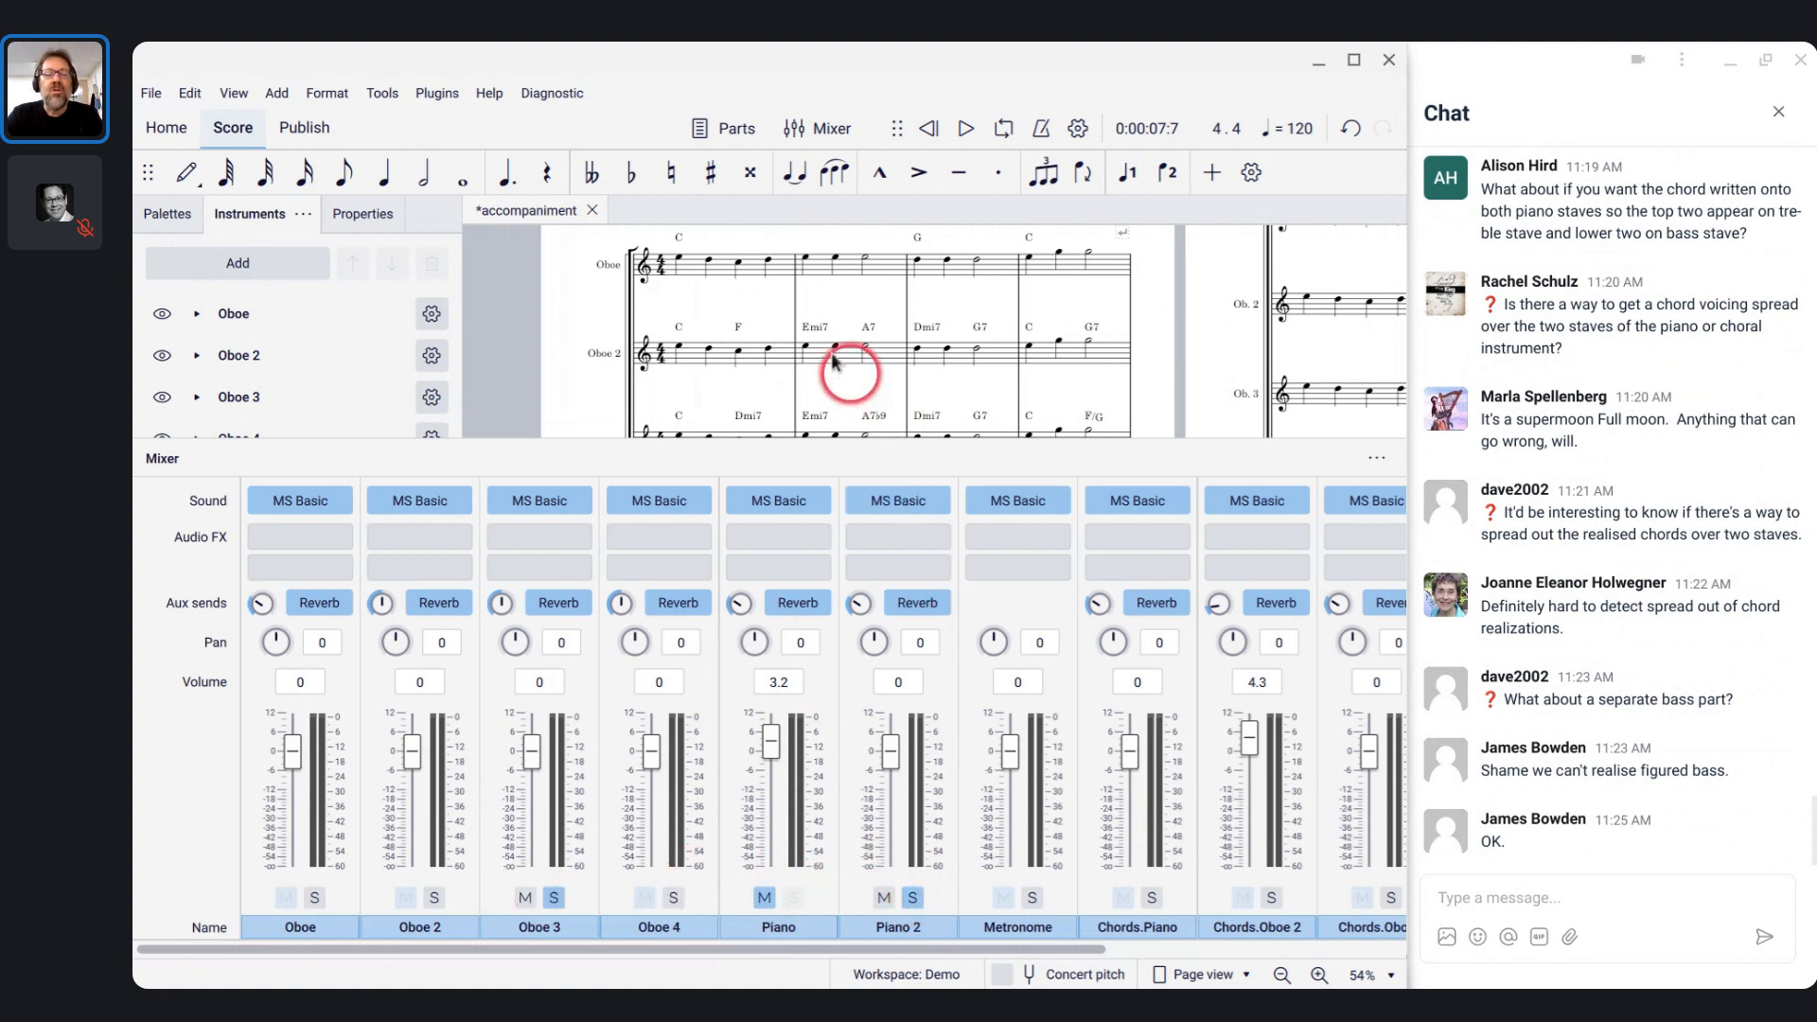
- Play back the score with Oboe 3 and Piano 2 soloed, restarting from the beginning of measure 1
{"action": "scroll", "coordinate": [835, 362], "scroll_direction": "down", "scroll_amount": 1}
{"action": "scroll", "coordinate": [835, 362], "scroll_direction": "down", "scroll_amount": 2}
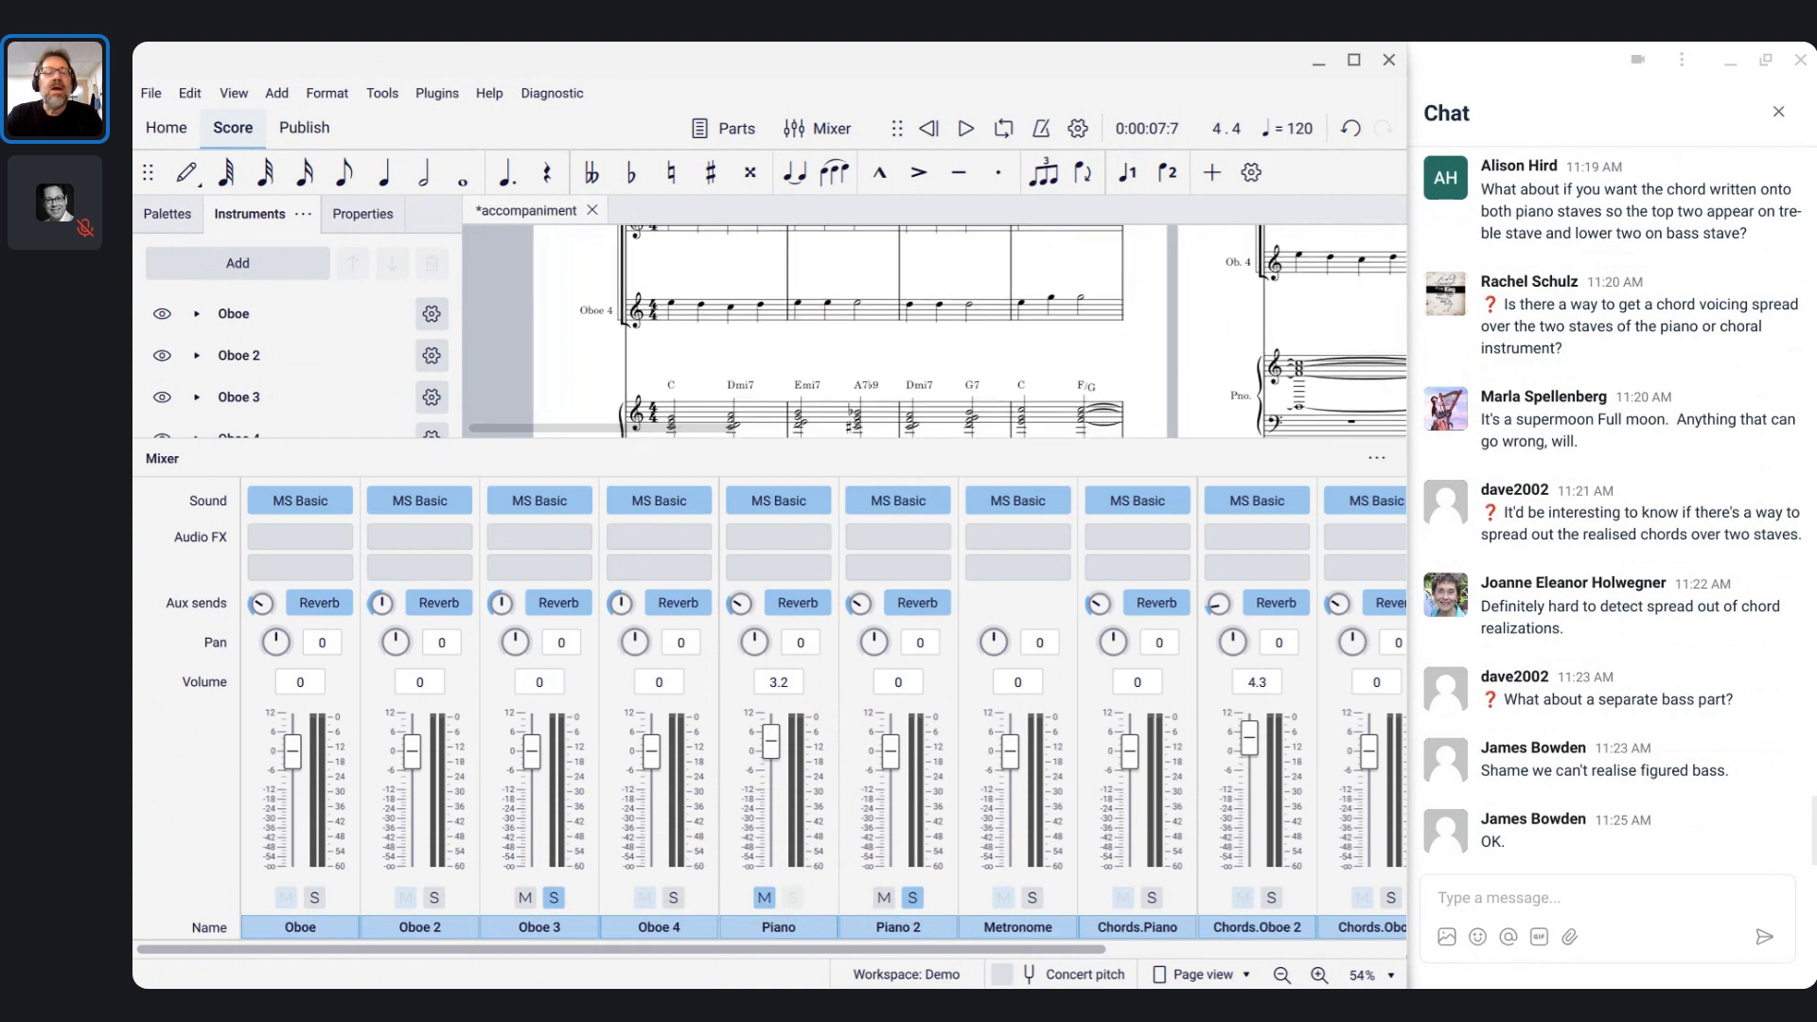
{"action": "scroll", "coordinate": [677, 325], "scroll_direction": "up", "scroll_amount": 1}
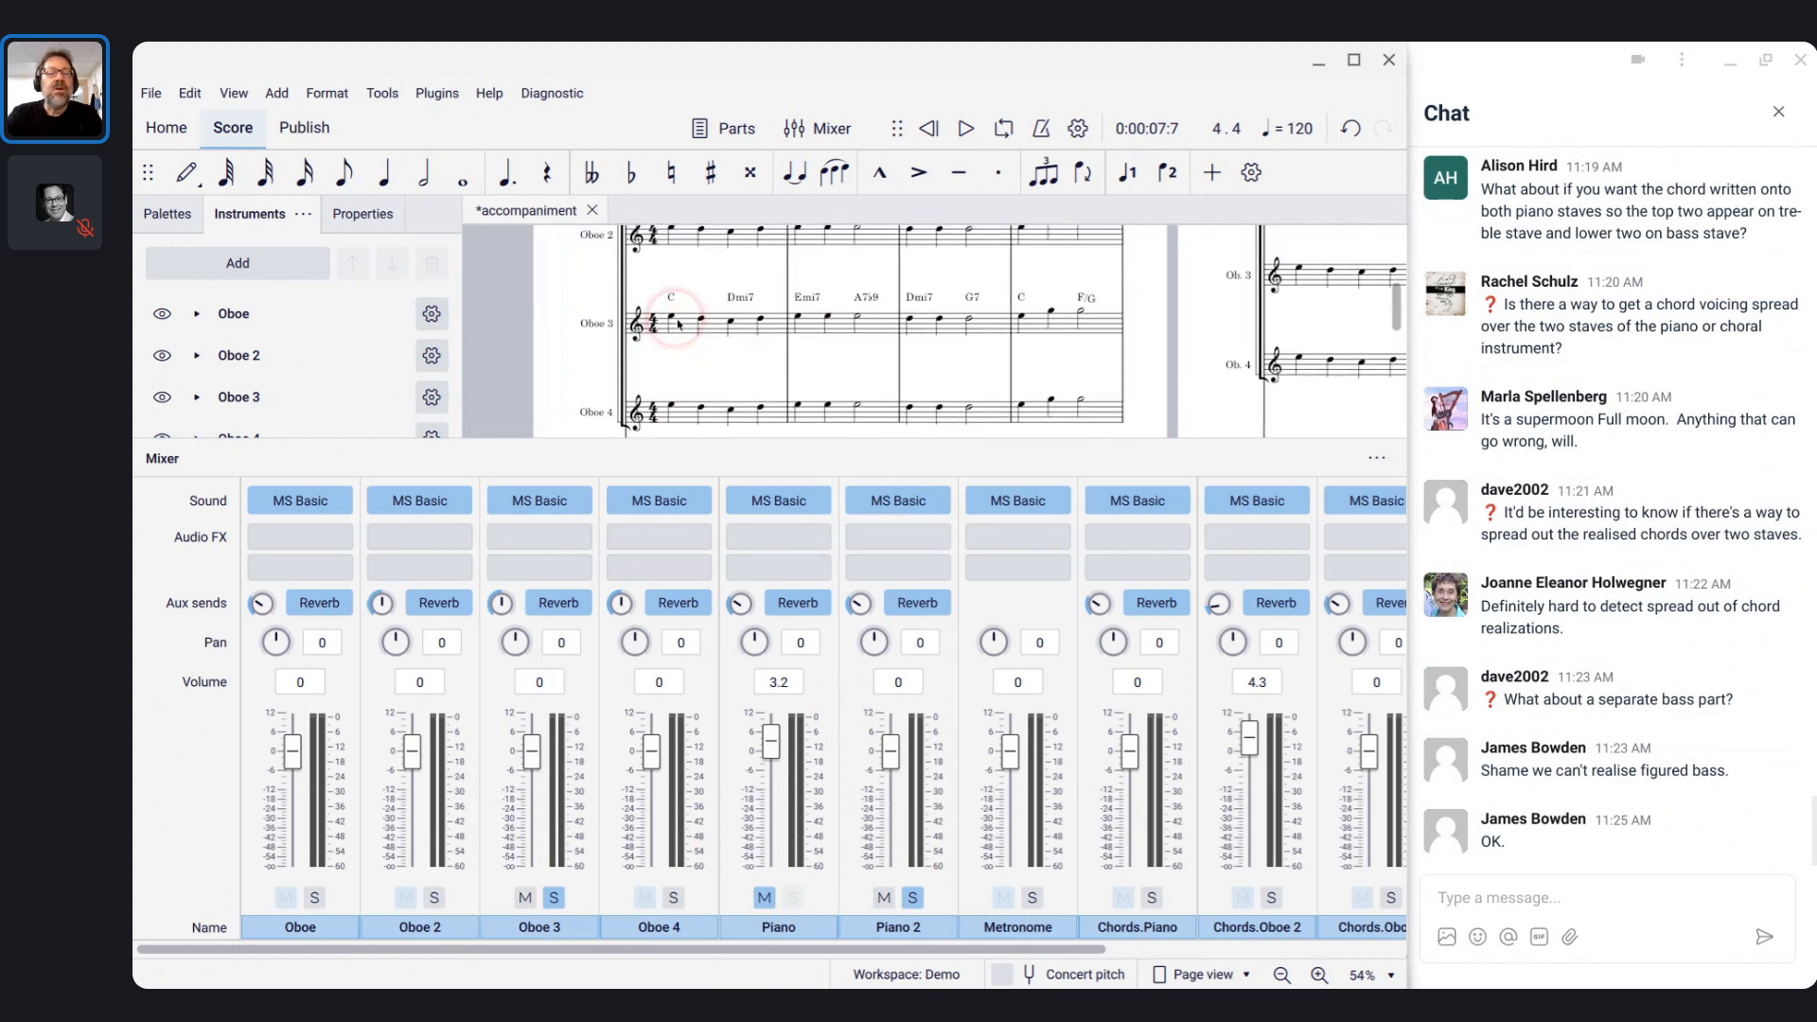
{"action": "key", "text": "space"}
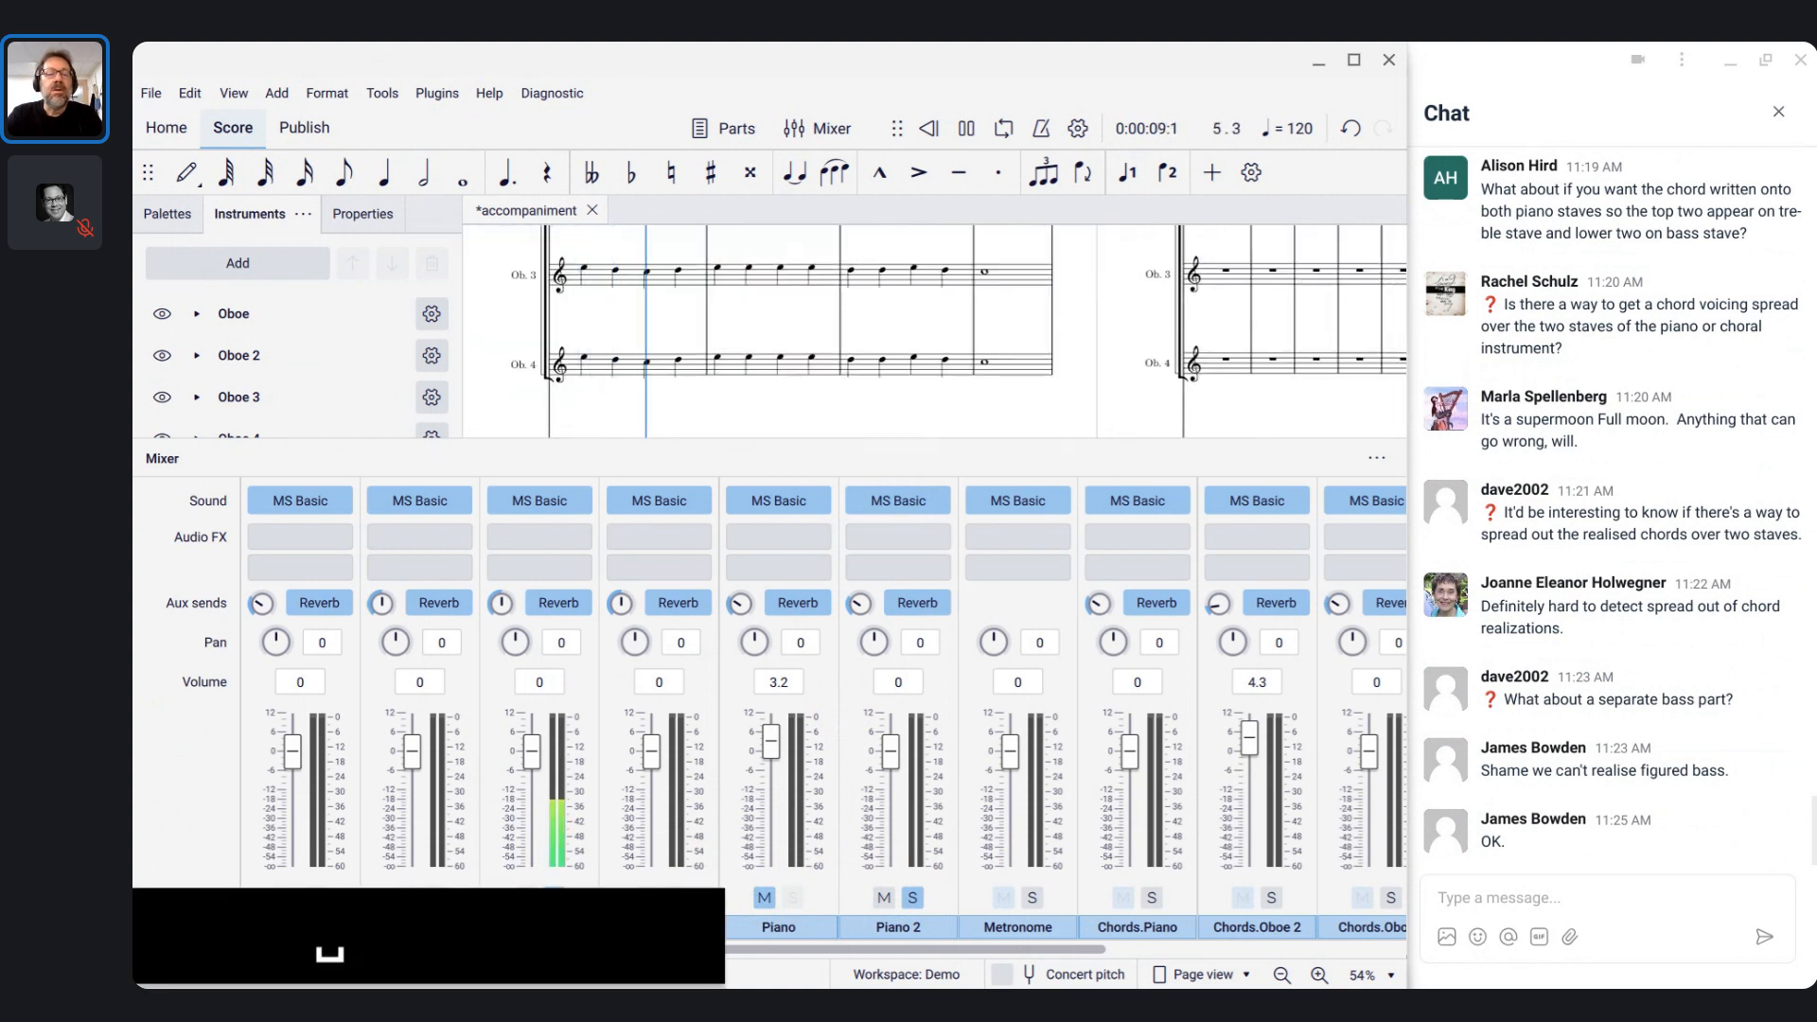
{"action": "key", "text": "space"}
{"action": "key", "text": "Home"}
{"action": "key", "text": "space"}
{"action": "key", "text": "space"}
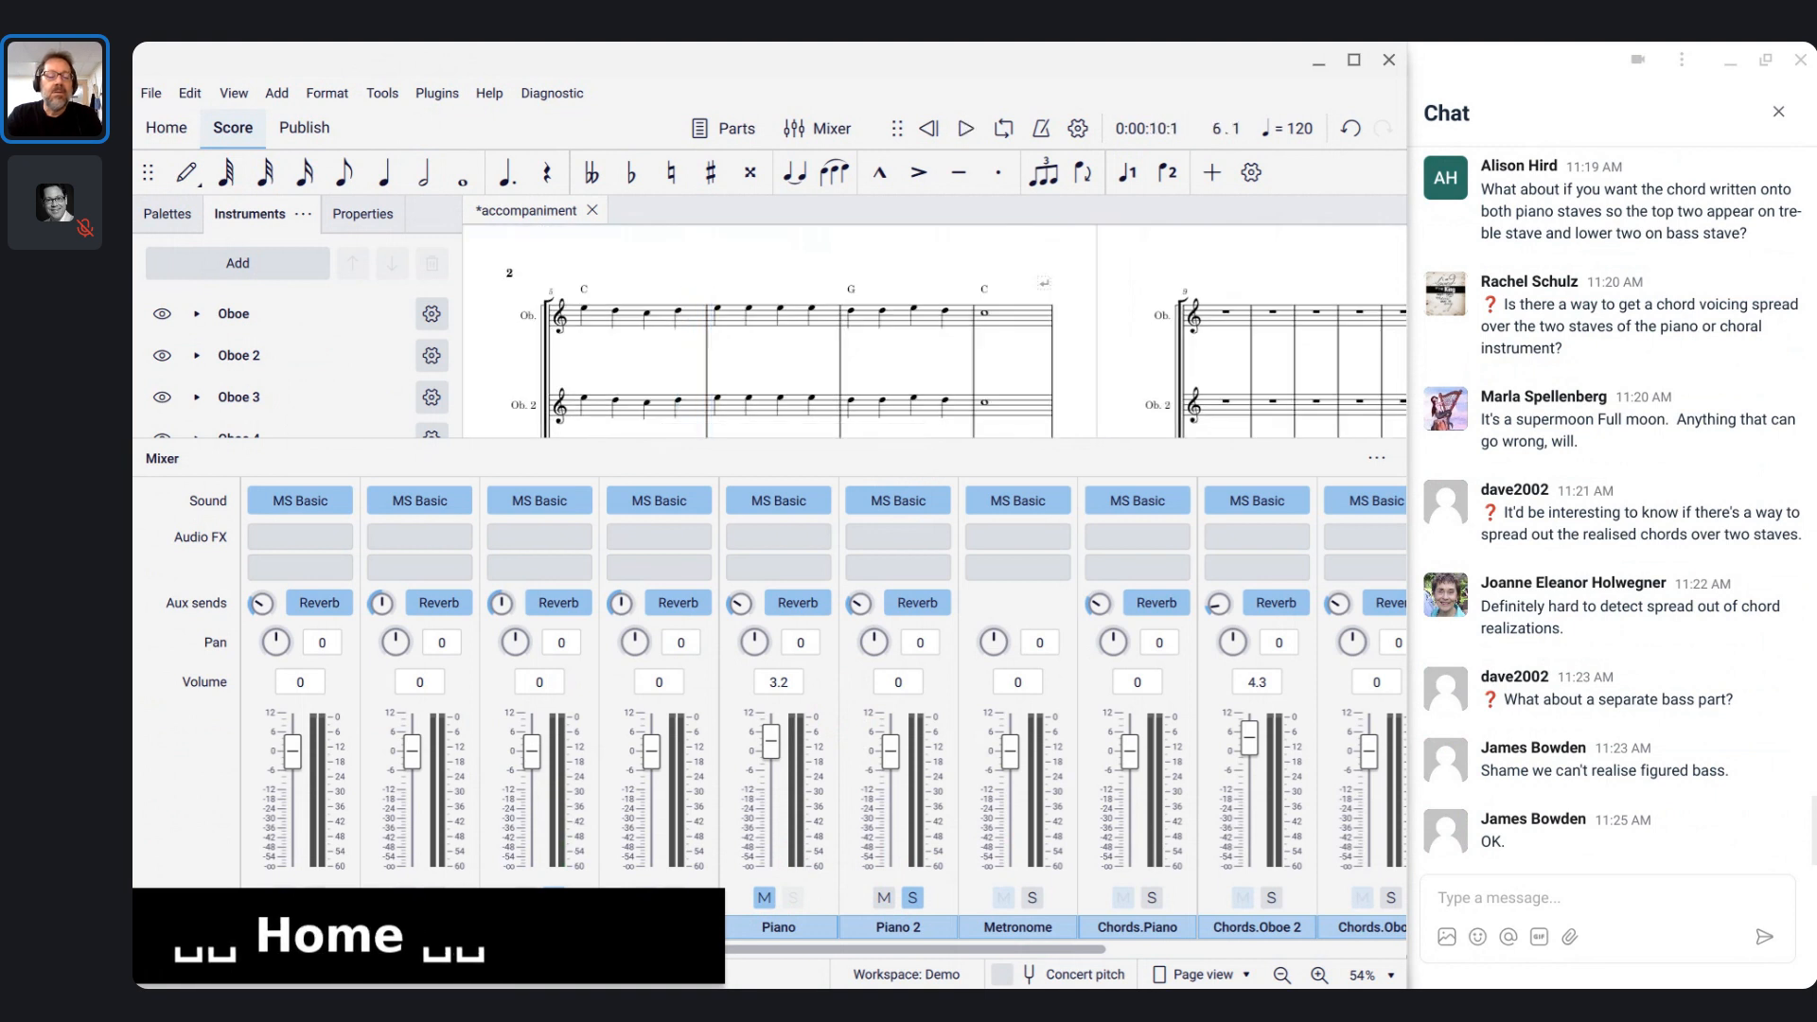
{"action": "key", "text": "ctrl+Home"}
{"action": "key", "text": "space"}
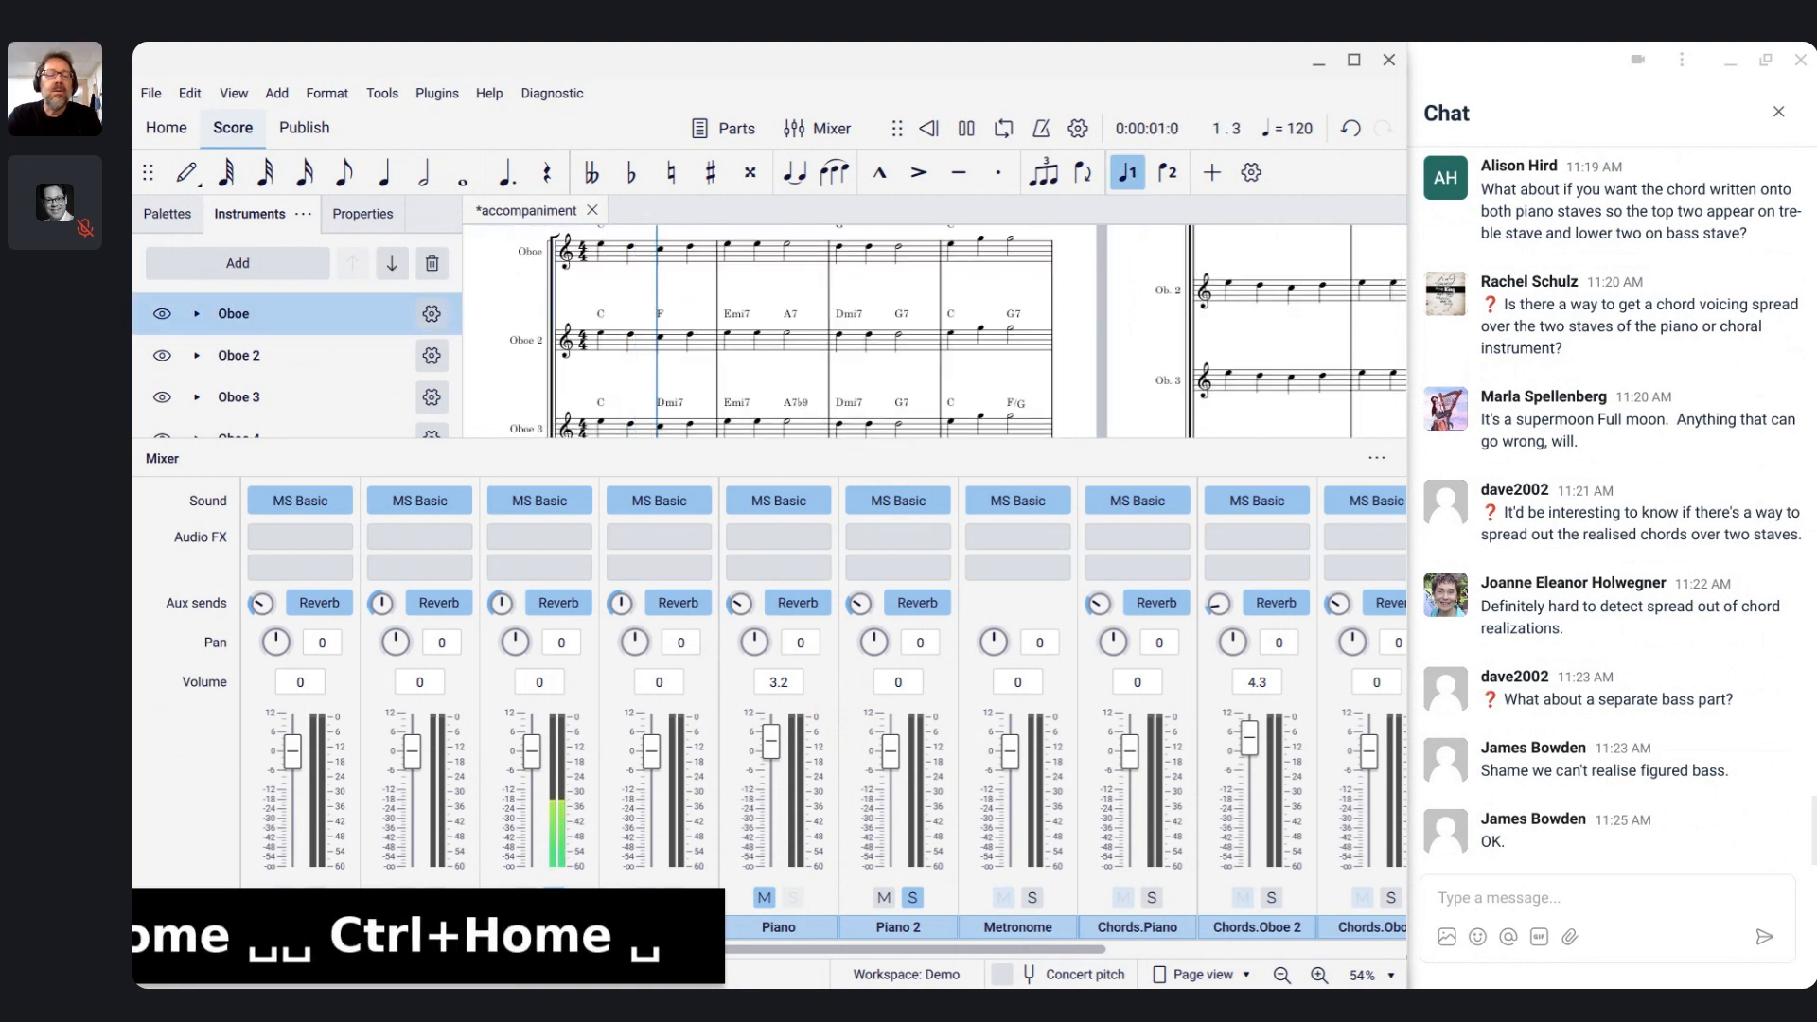
{"action": "key", "text": "space"}
- Close the mixer and examine the full-page score layout with all the oboe and piano staves
{"action": "left_click", "coordinate": [940, 265]}
{"action": "key", "text": "F10"}
{"action": "left_click", "coordinate": [794, 346]}
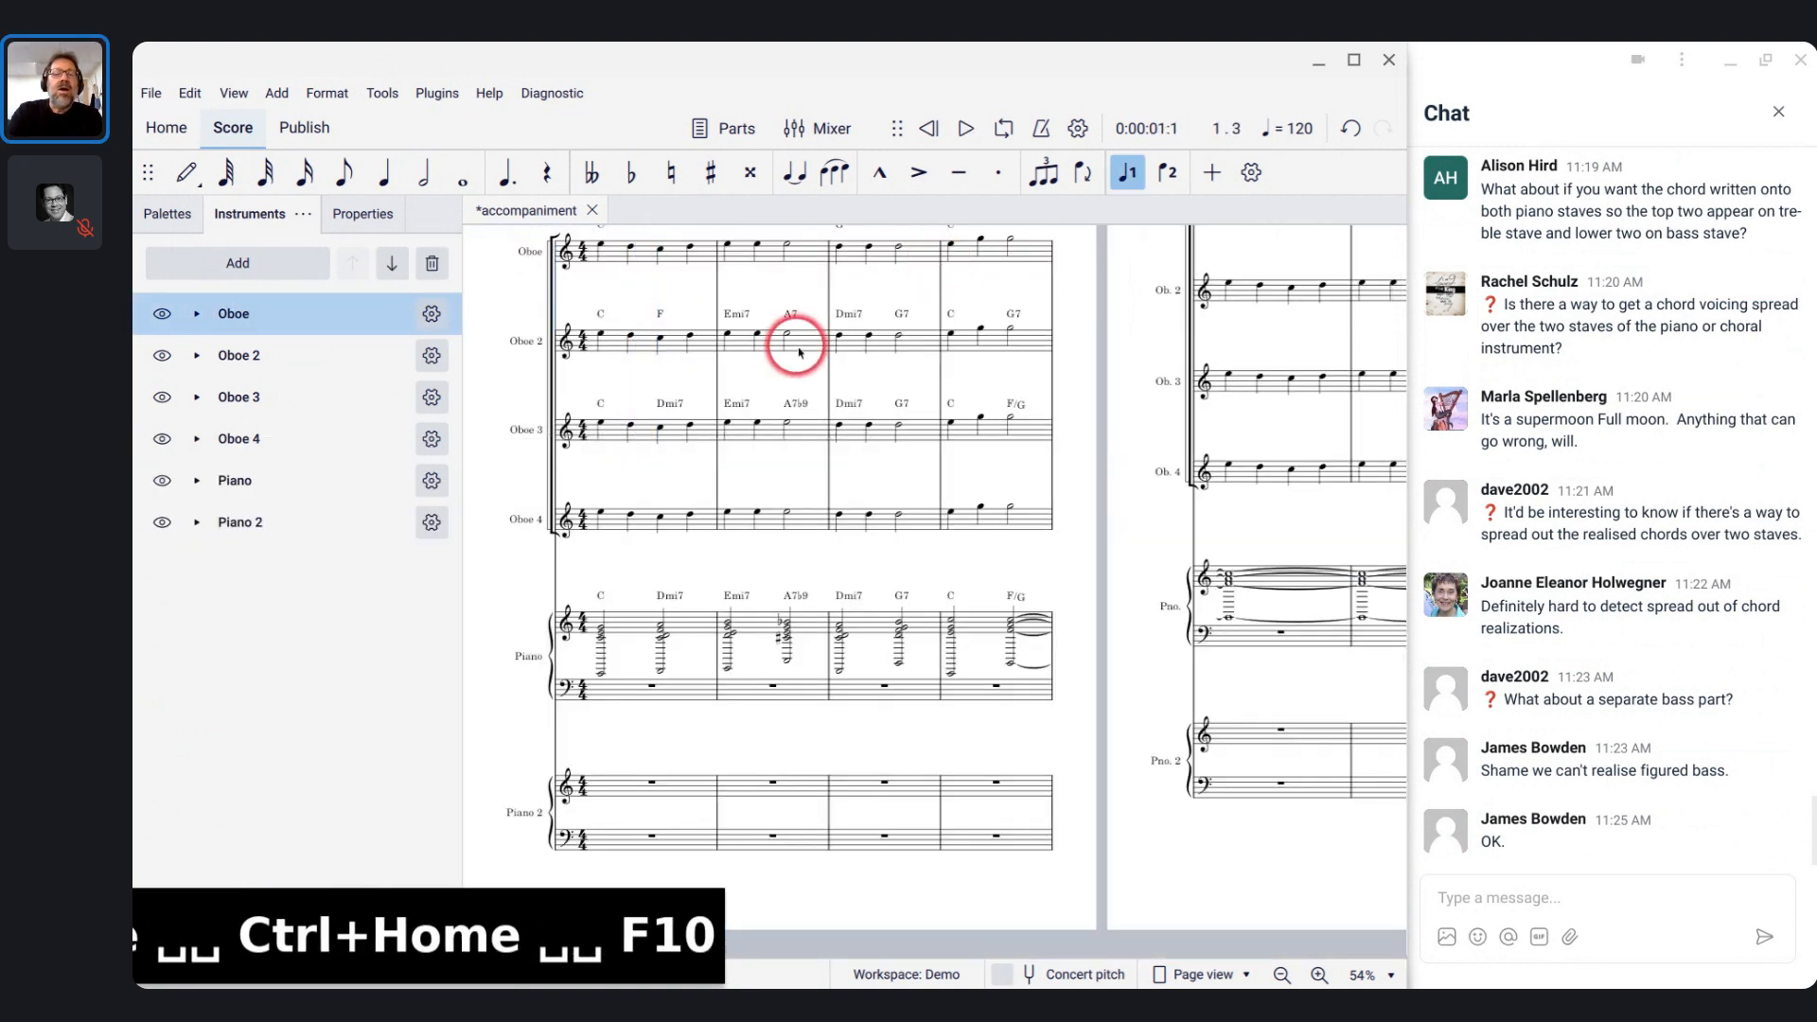
{"action": "left_click", "coordinate": [772, 516]}
{"action": "scroll", "coordinate": [772, 519], "scroll_direction": "down", "scroll_amount": 4}
{"action": "scroll", "coordinate": [772, 518], "scroll_direction": "up", "scroll_amount": 6}
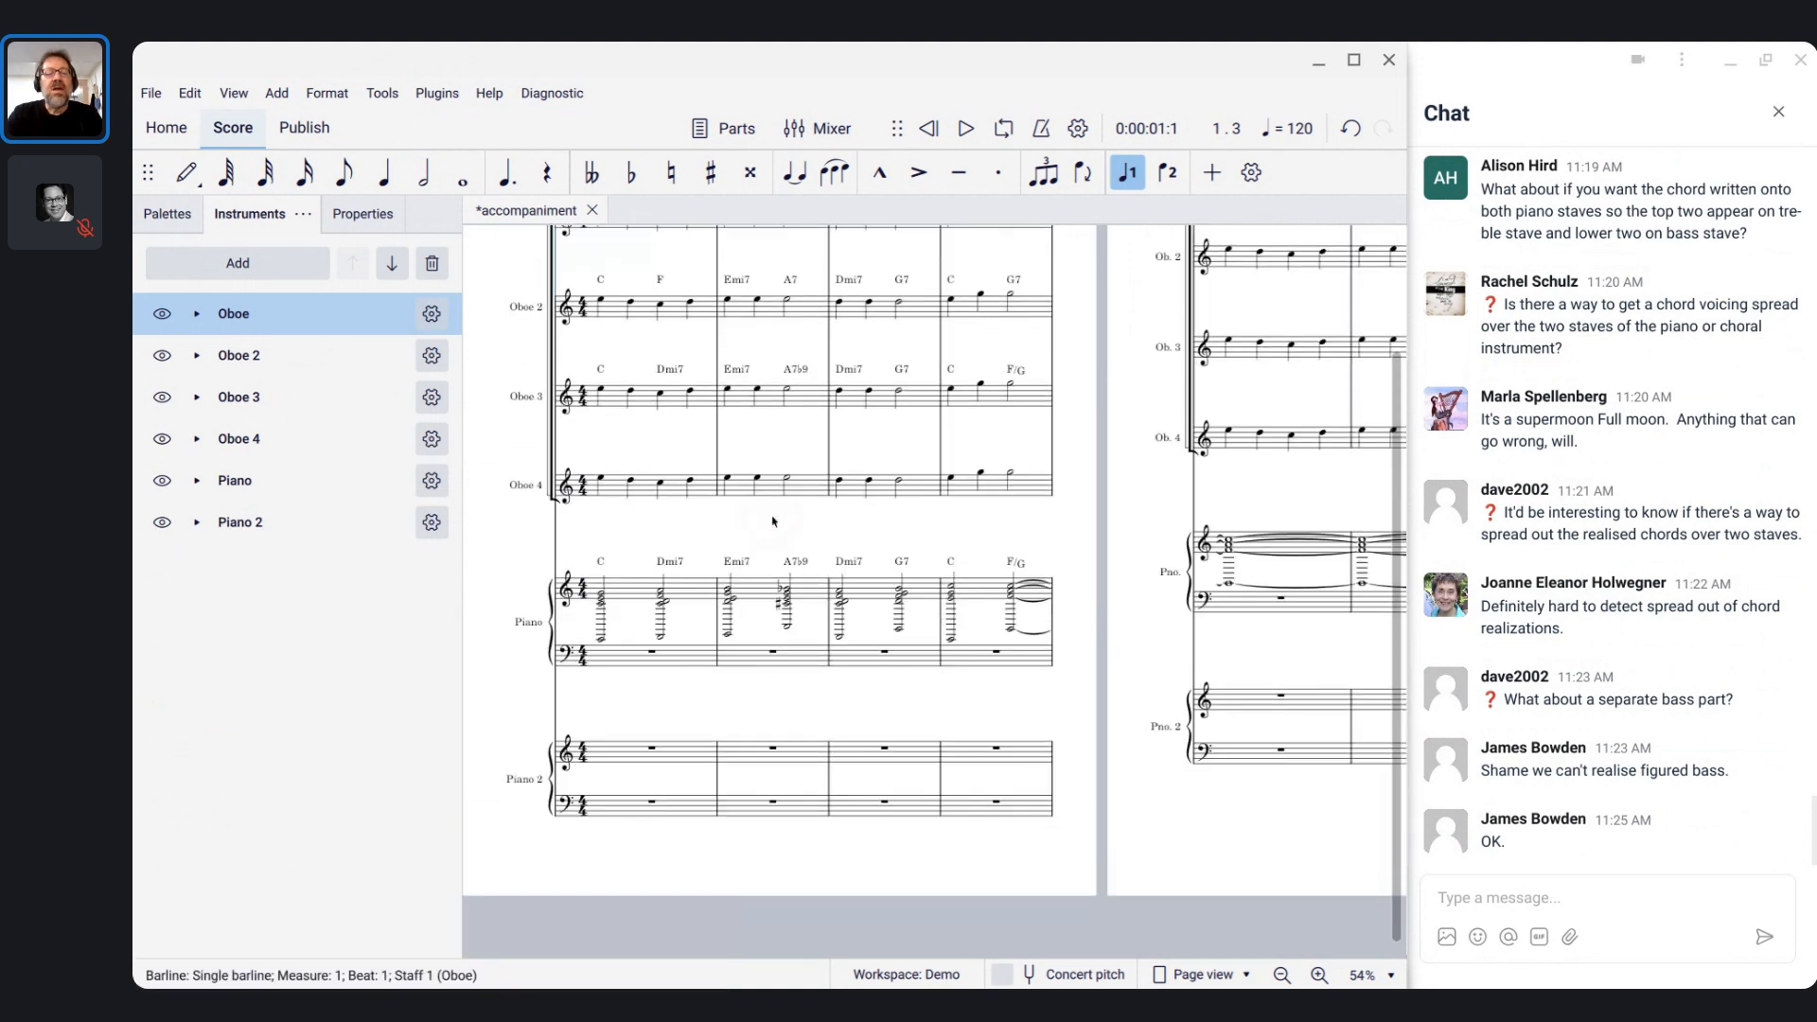
{"action": "scroll", "coordinate": [772, 519], "scroll_direction": "down", "scroll_amount": 2}
{"action": "scroll", "coordinate": [769, 521], "scroll_direction": "down", "scroll_amount": 2}
{"action": "left_click", "coordinate": [696, 462]}
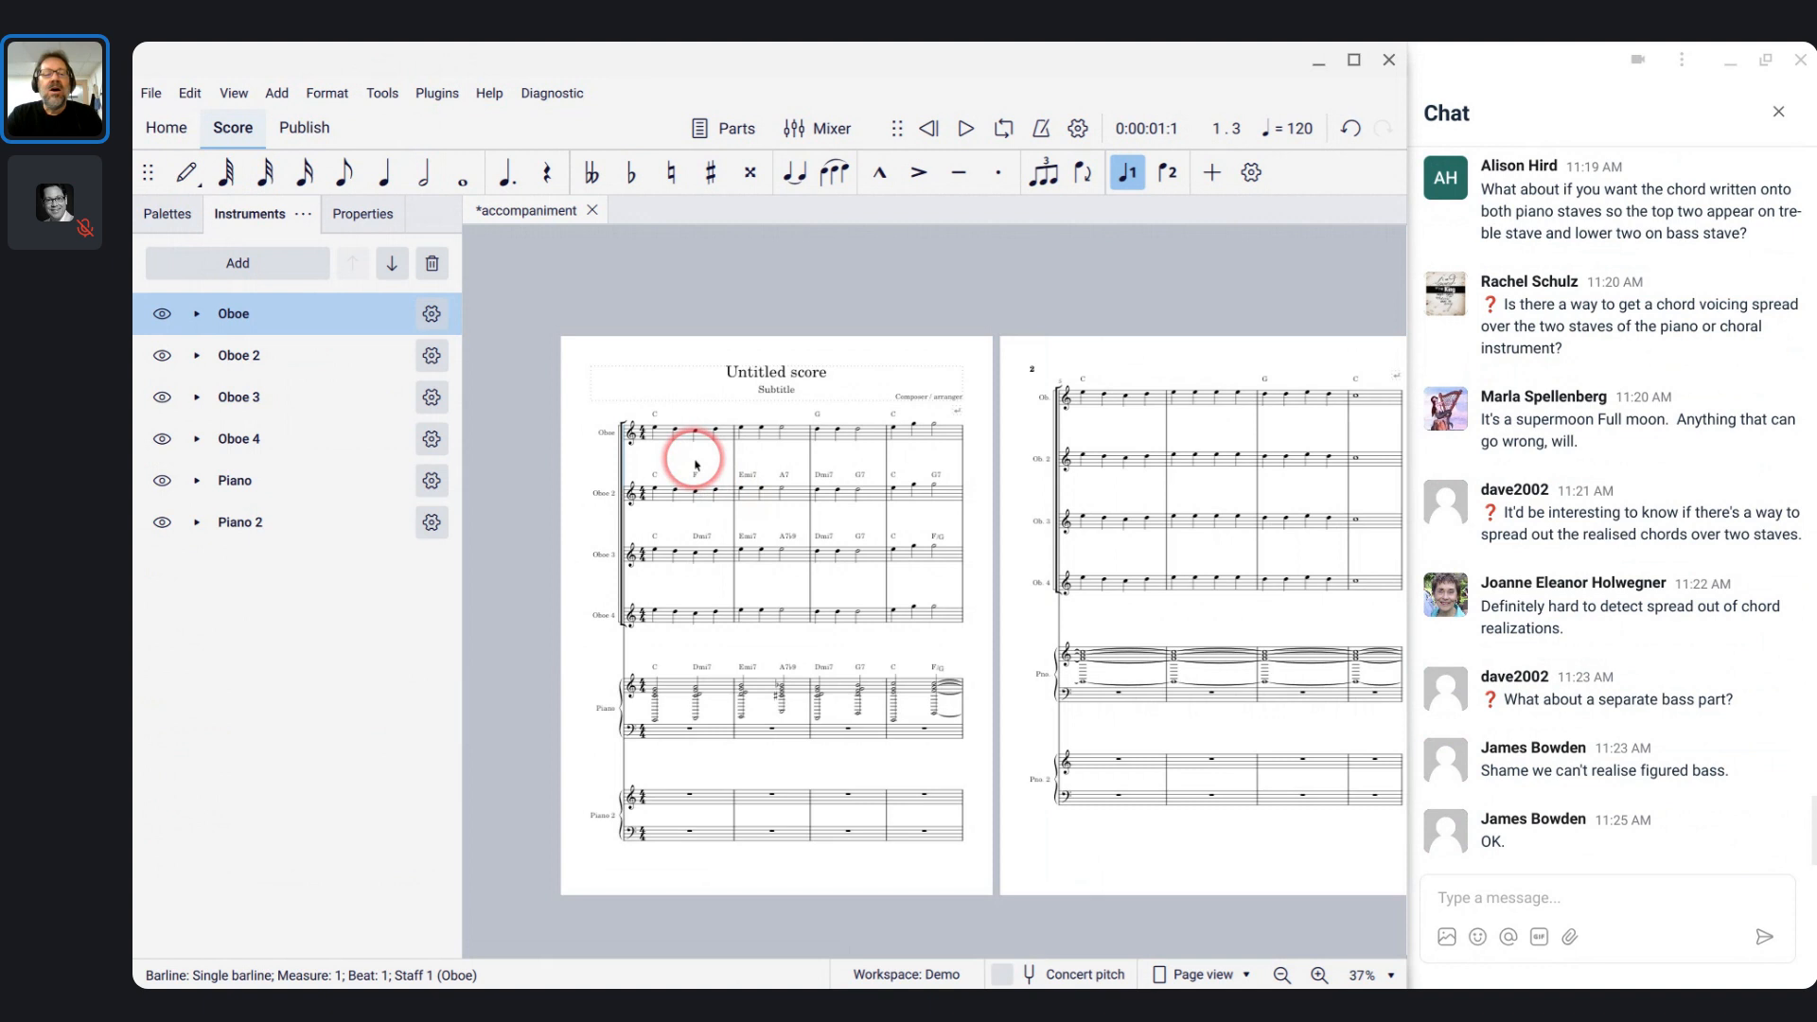
{"action": "left_click", "coordinate": [995, 499]}
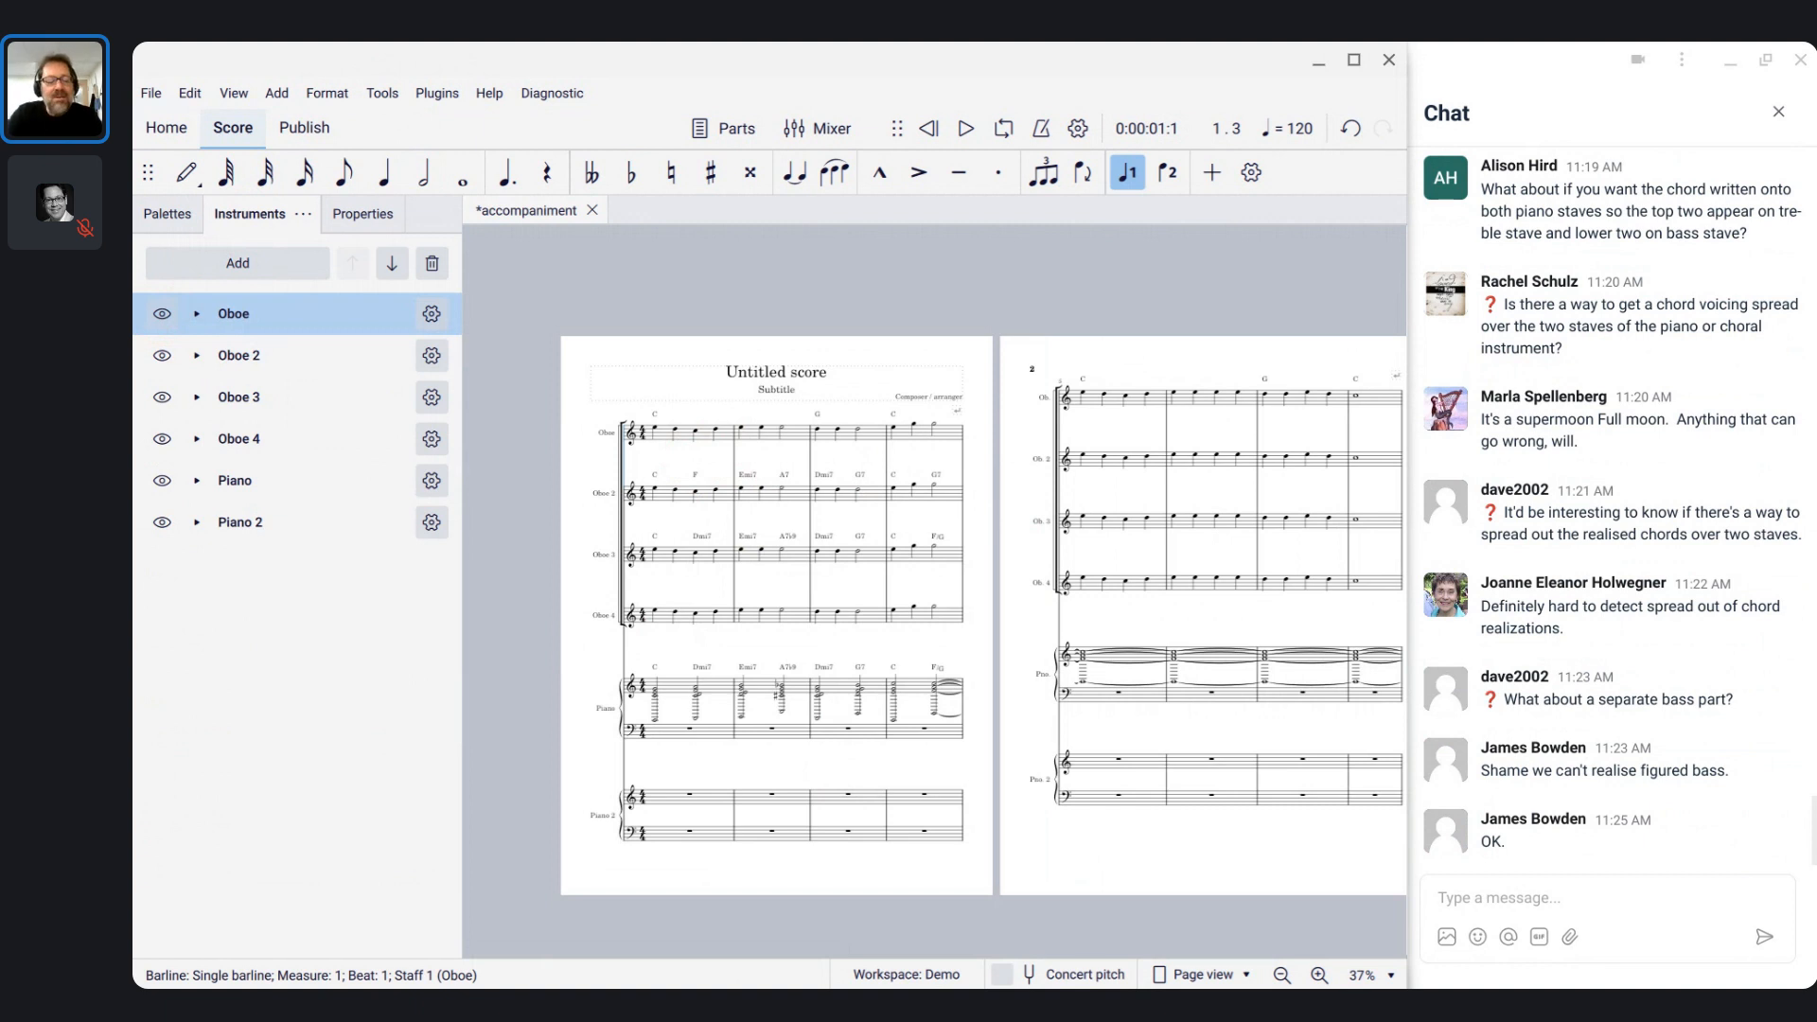
- Remove the solo from Piano 2 and Oboe 3 and unmute Piano in the mixer
{"action": "key", "text": "F10"}
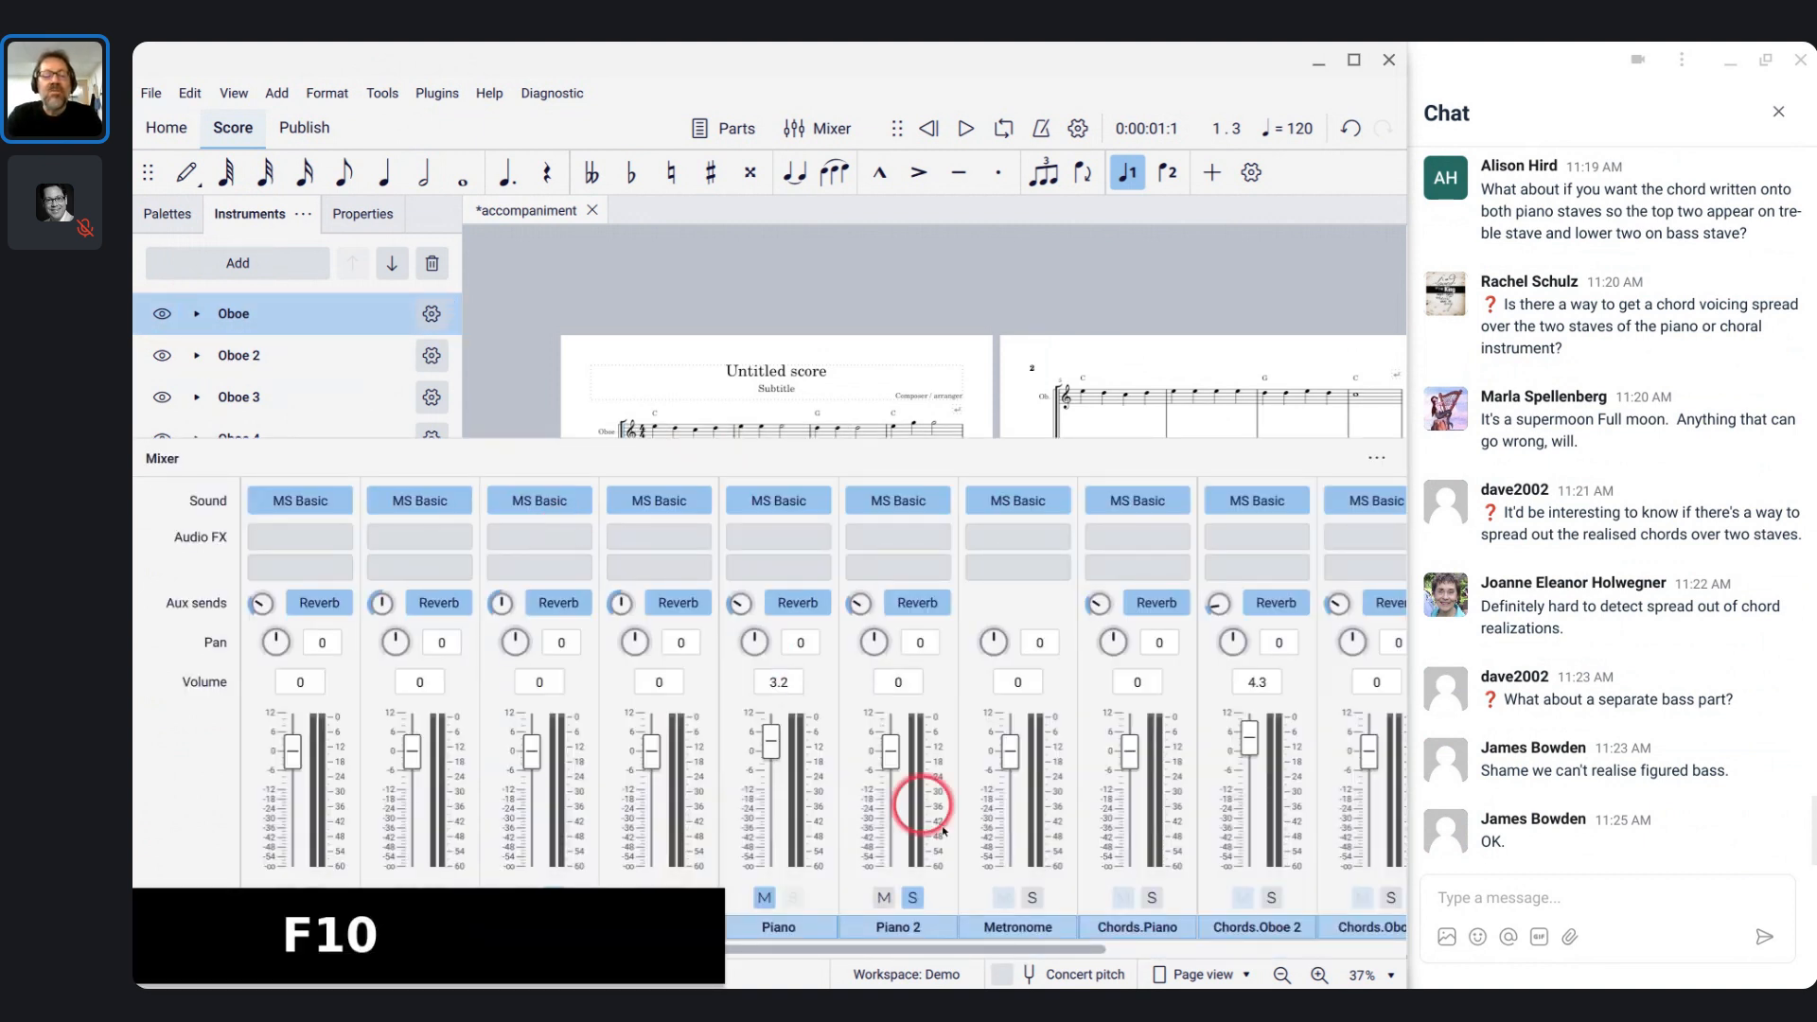
{"action": "left_click", "coordinate": [913, 899]}
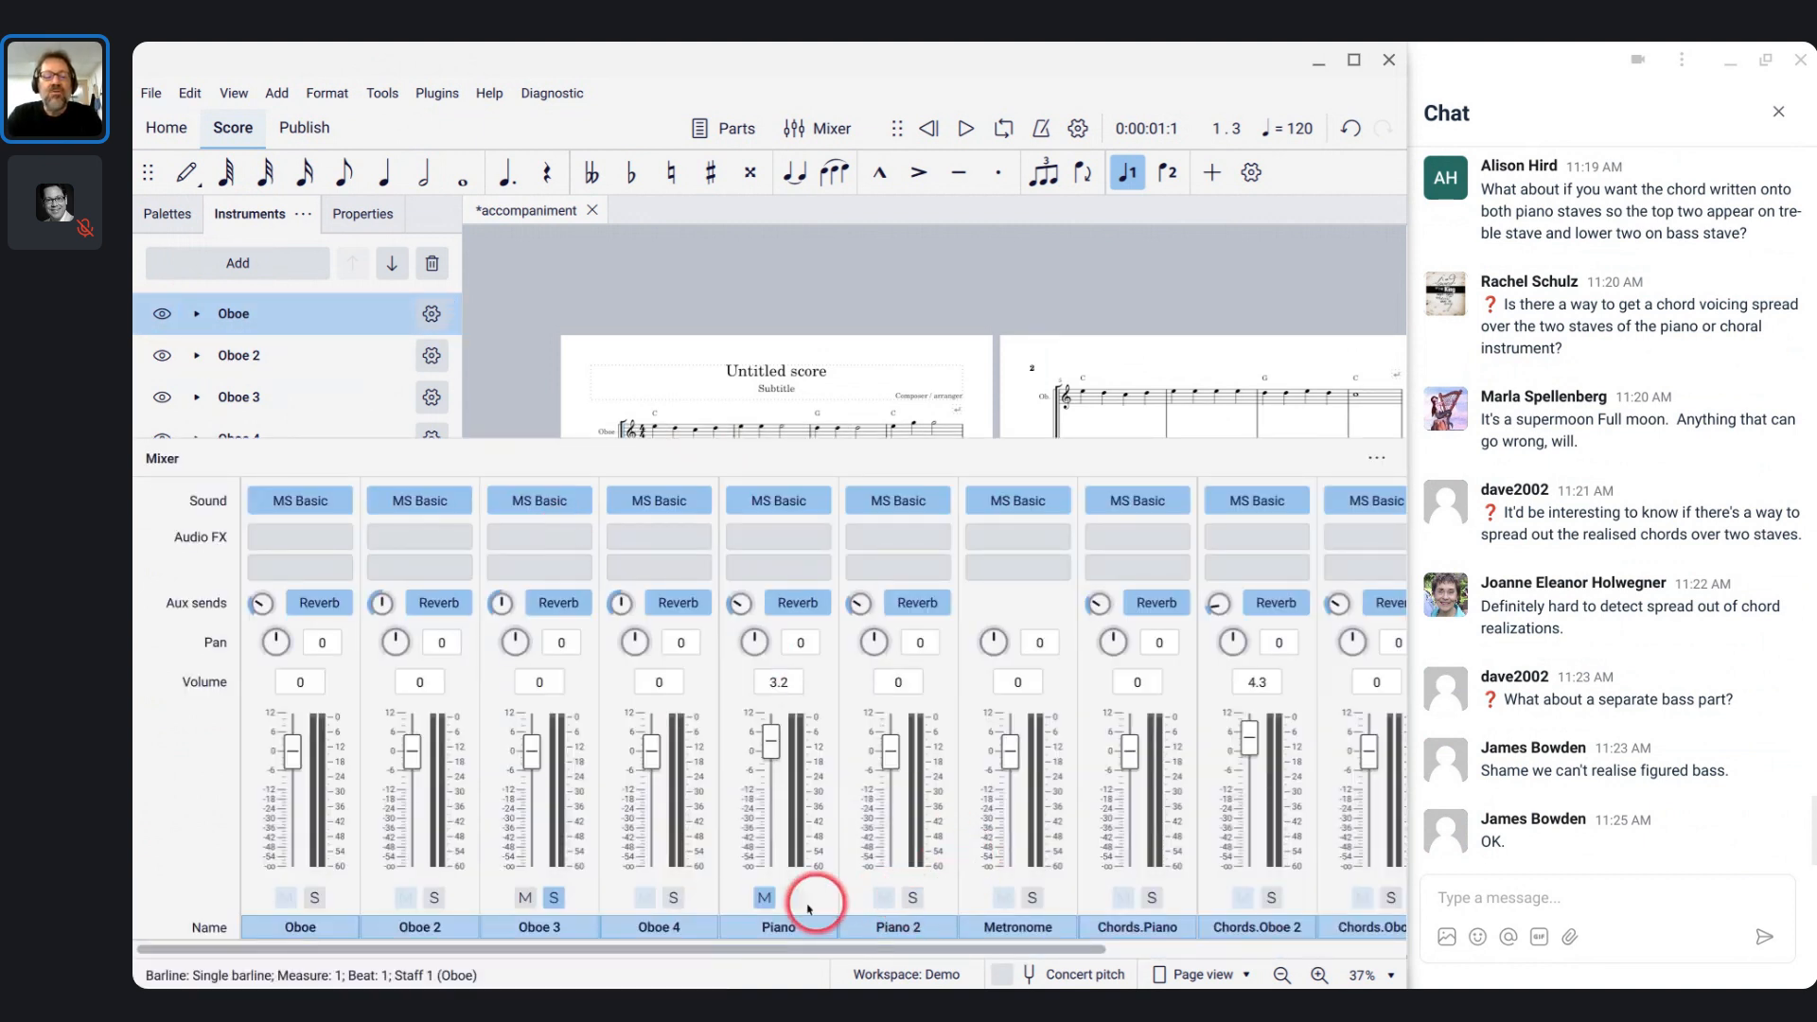
{"action": "left_click", "coordinate": [765, 897]}
{"action": "left_click", "coordinate": [555, 897]}
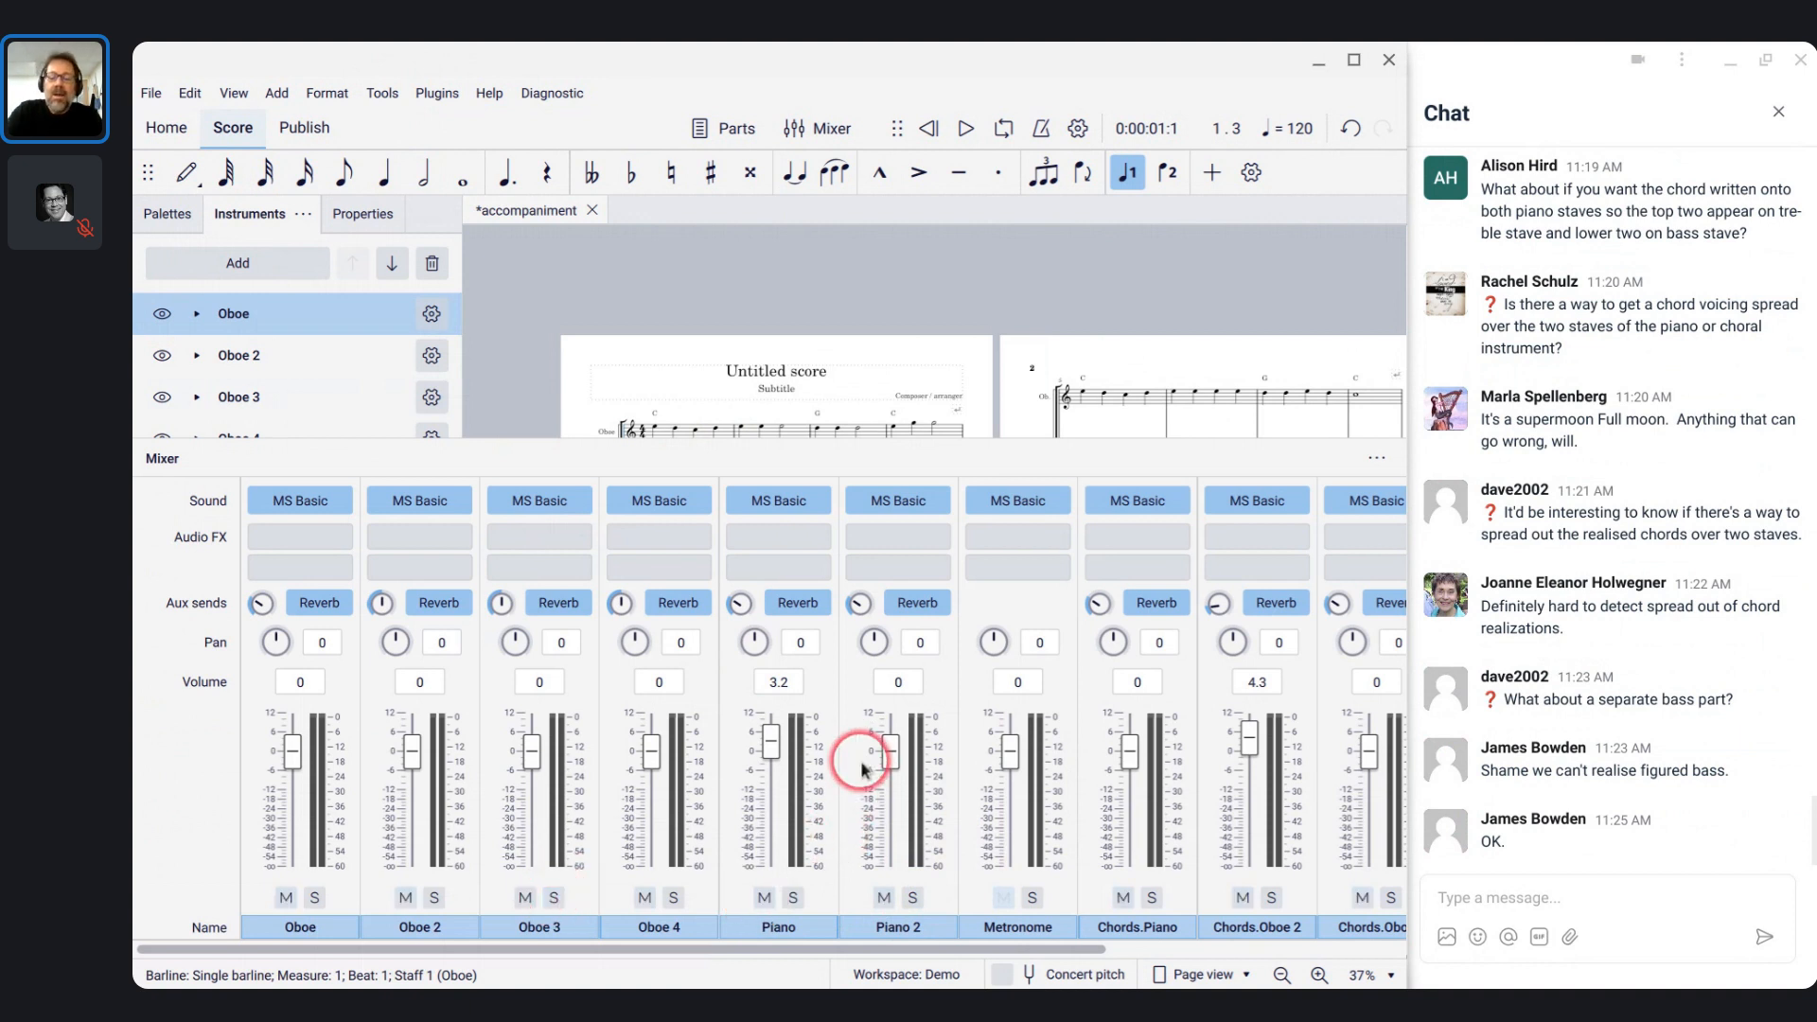
{"action": "key", "text": "F10"}
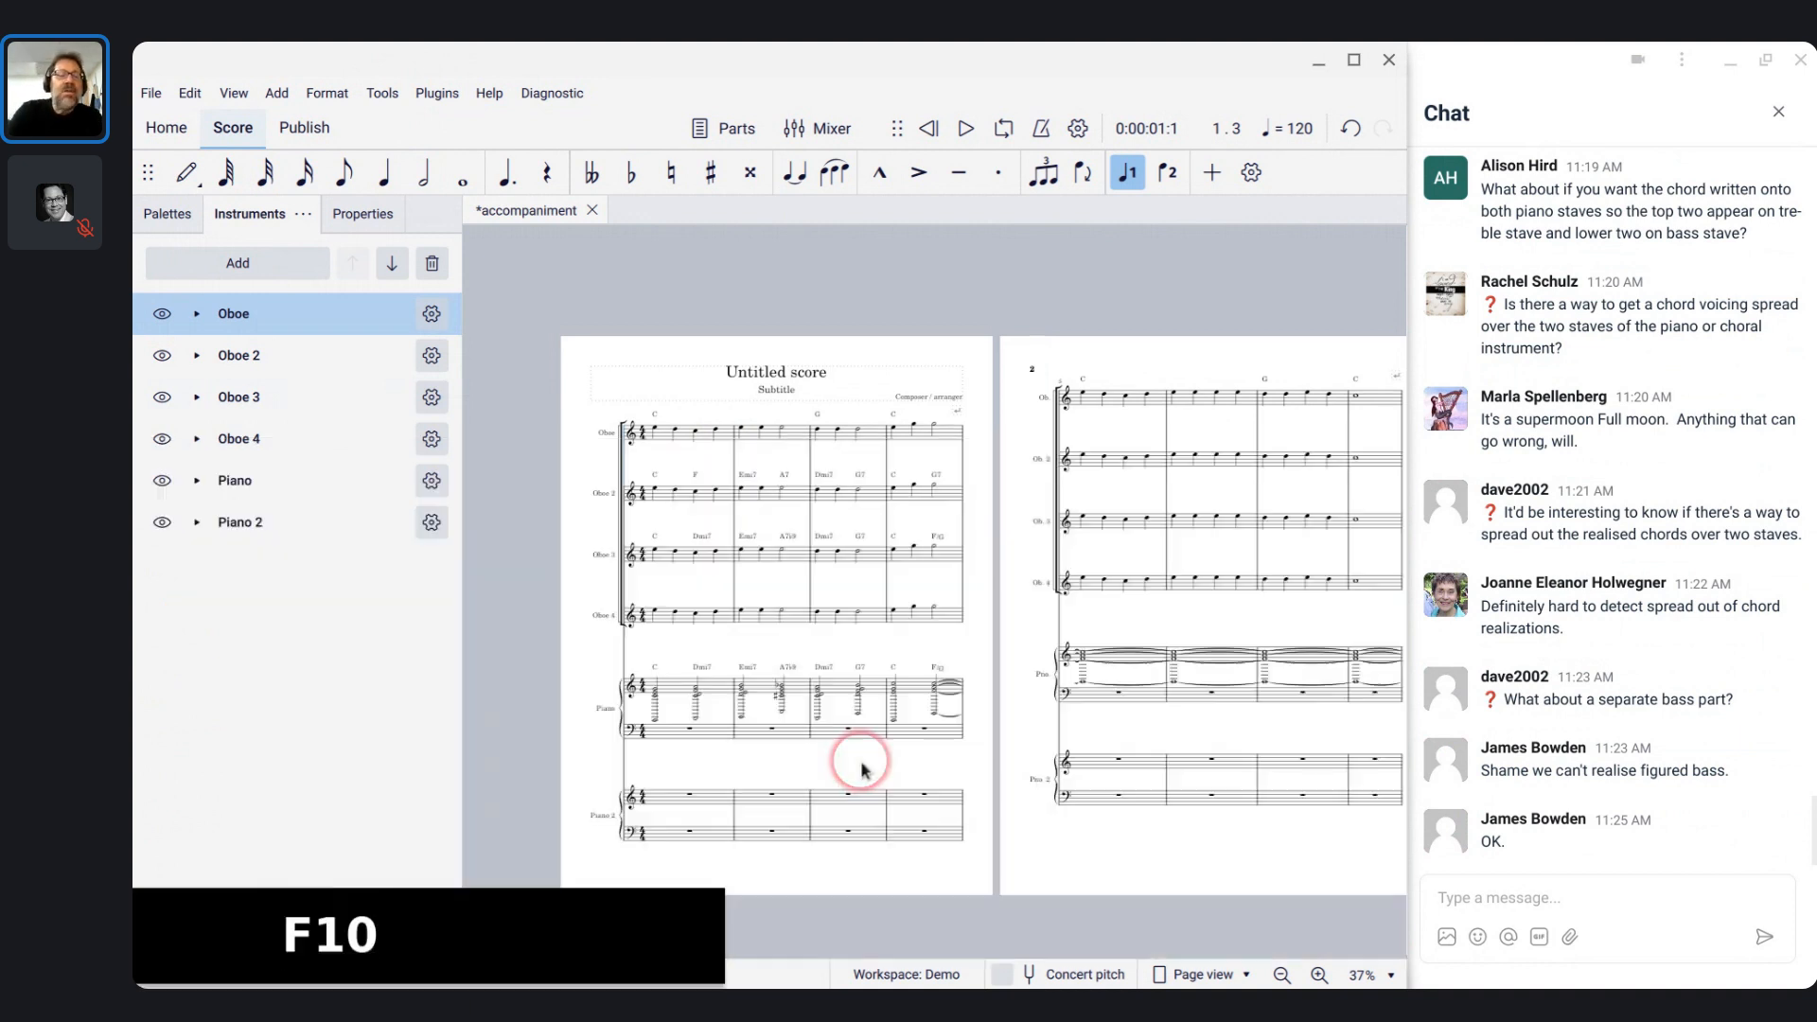
- Hide Oboe, Oboe 2, Oboe 4 and Piano so that only Oboe 3 and Piano 2 remain in the score
{"action": "left_click", "coordinate": [161, 316]}
{"action": "left_click", "coordinate": [163, 357]}
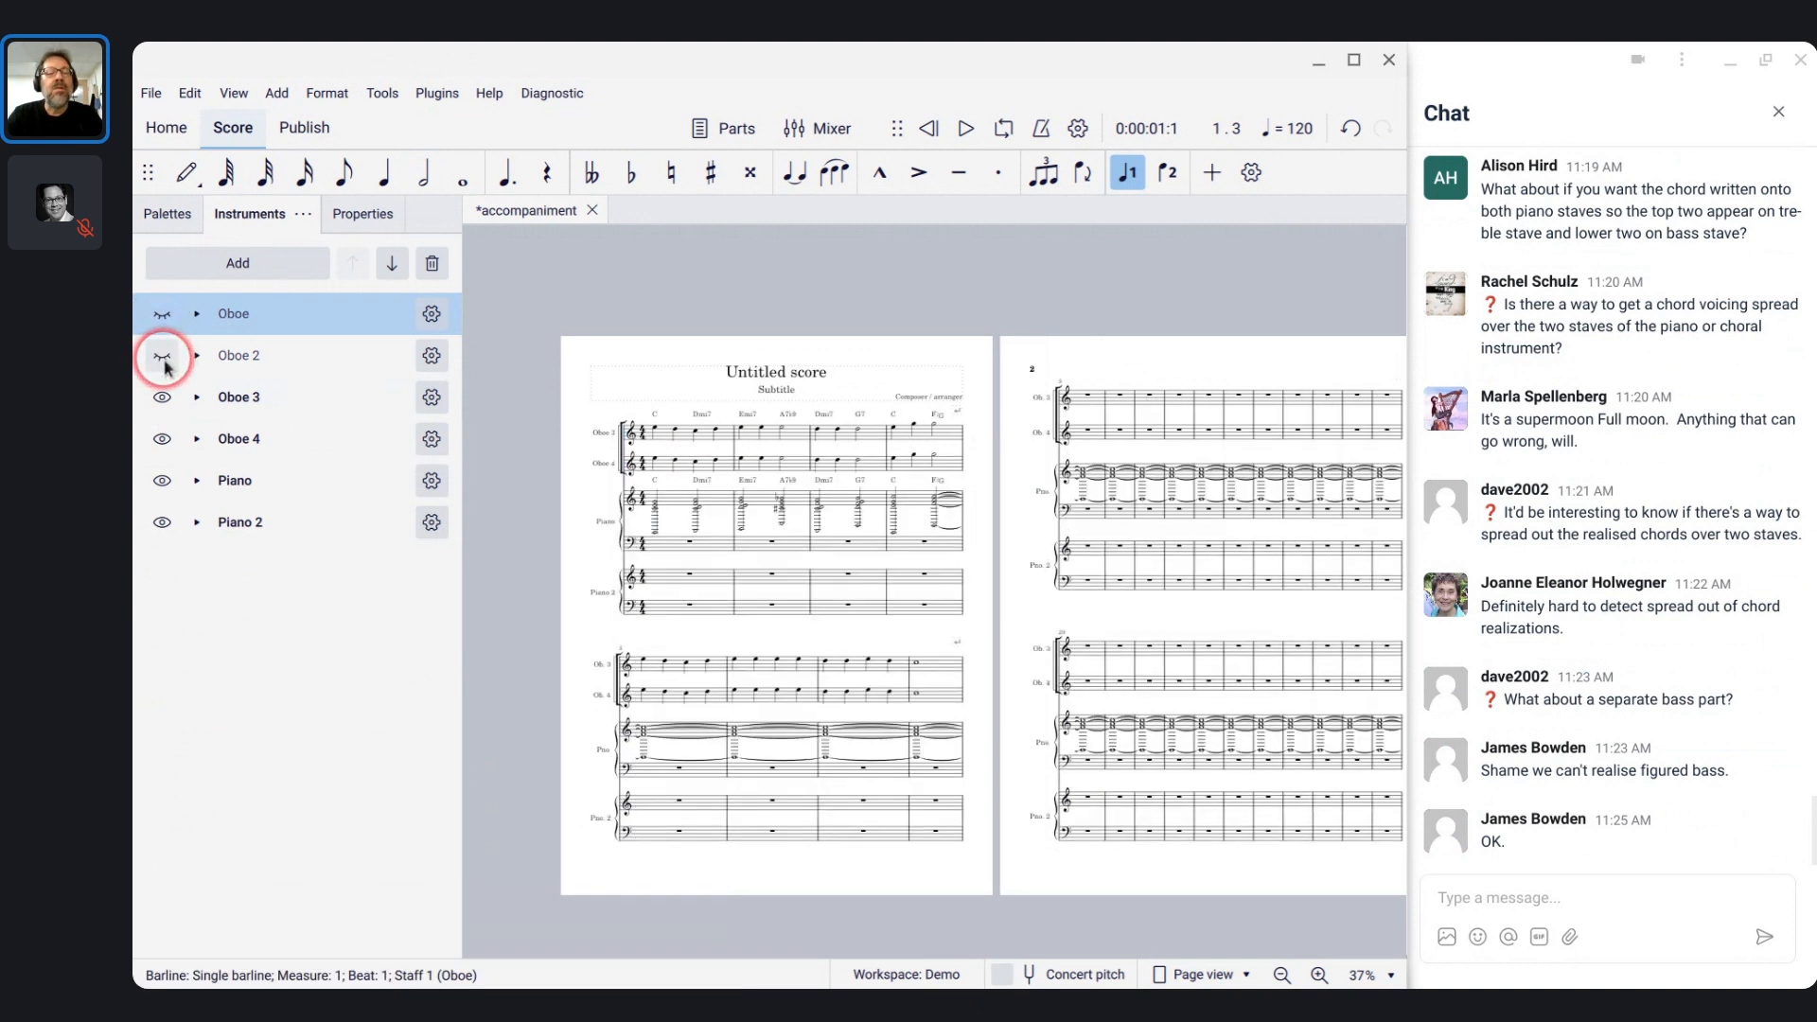
{"action": "left_click", "coordinate": [161, 441]}
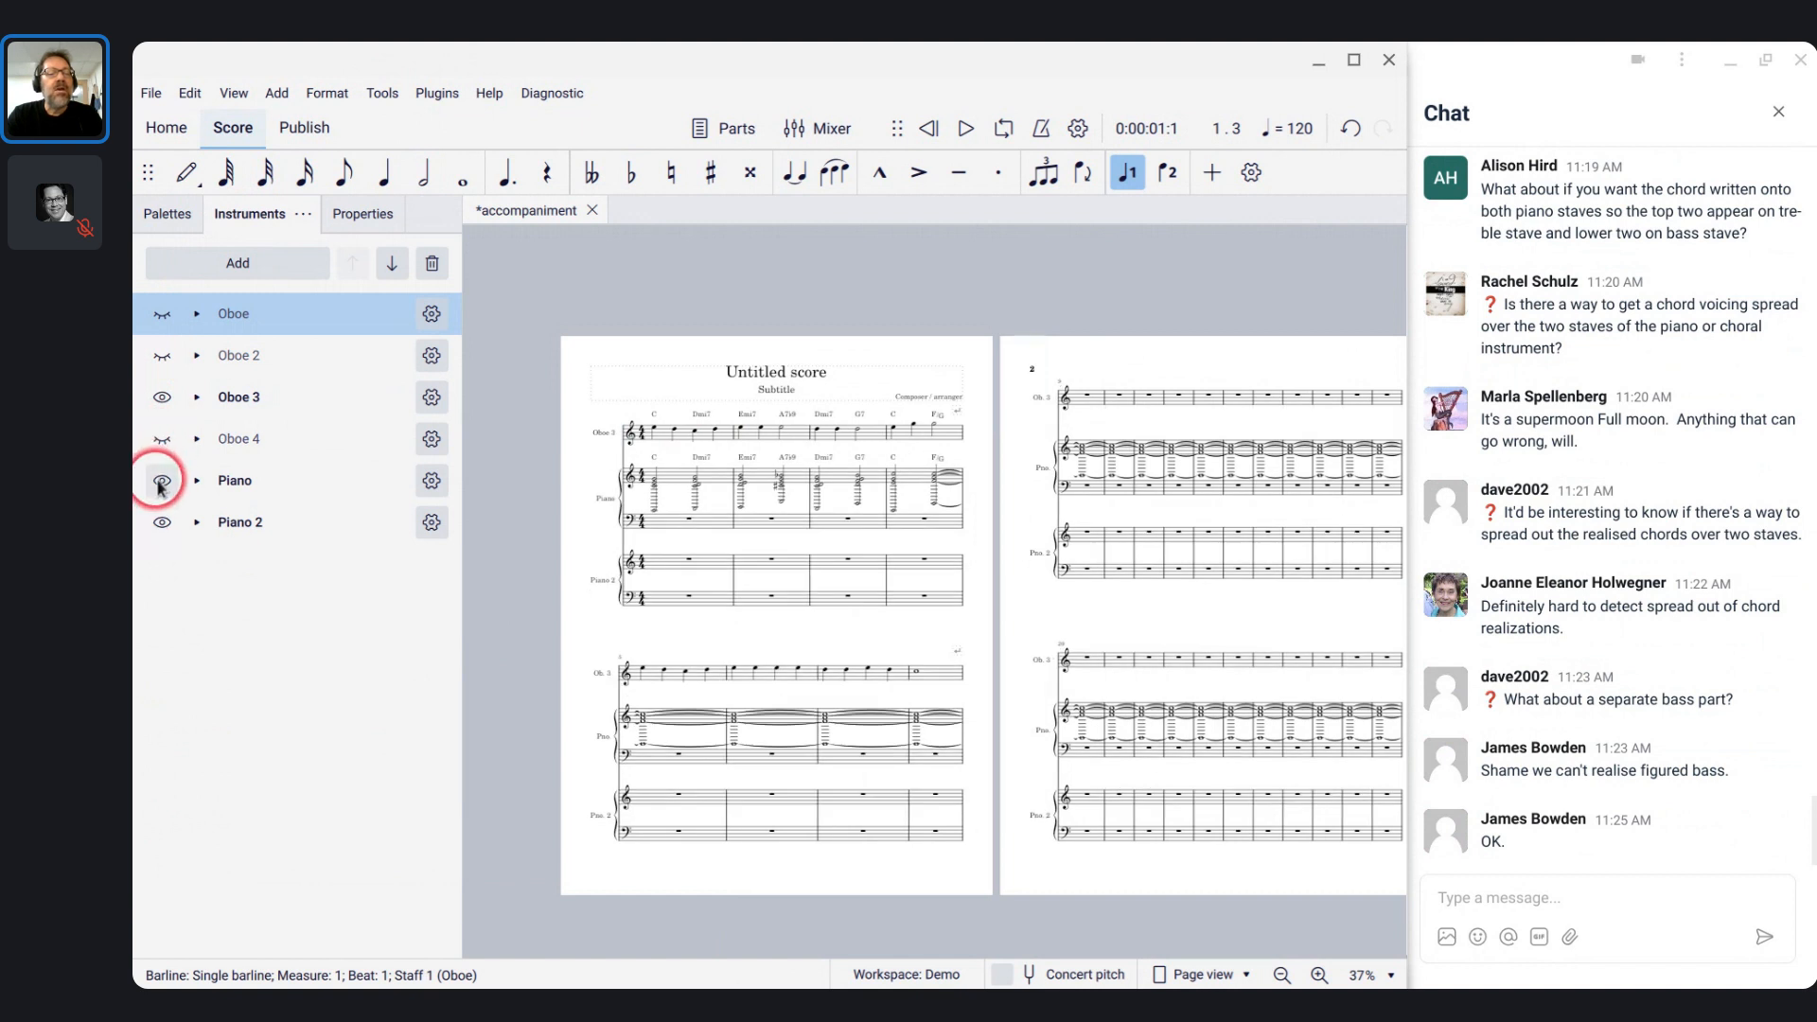
{"action": "left_click", "coordinate": [160, 483]}
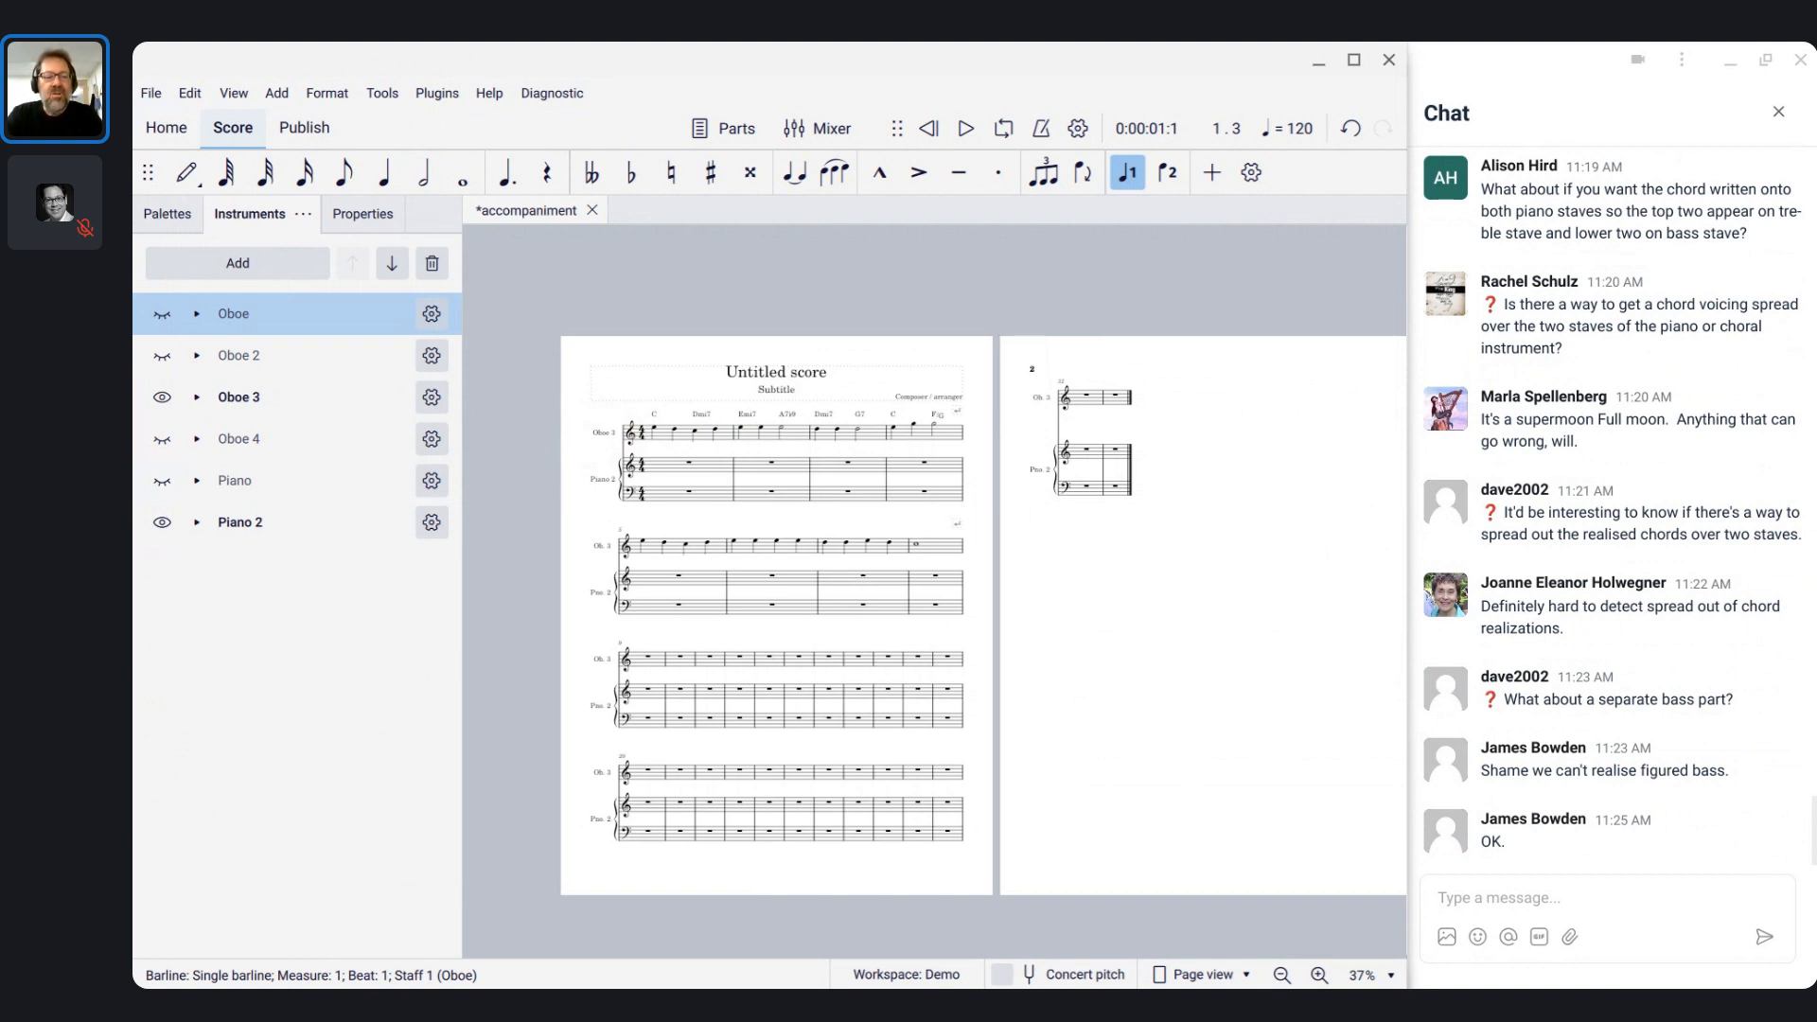
- Play back the opening two measures with only Oboe 3 and Piano 2 shown
{"action": "left_click", "coordinate": [602, 432]}
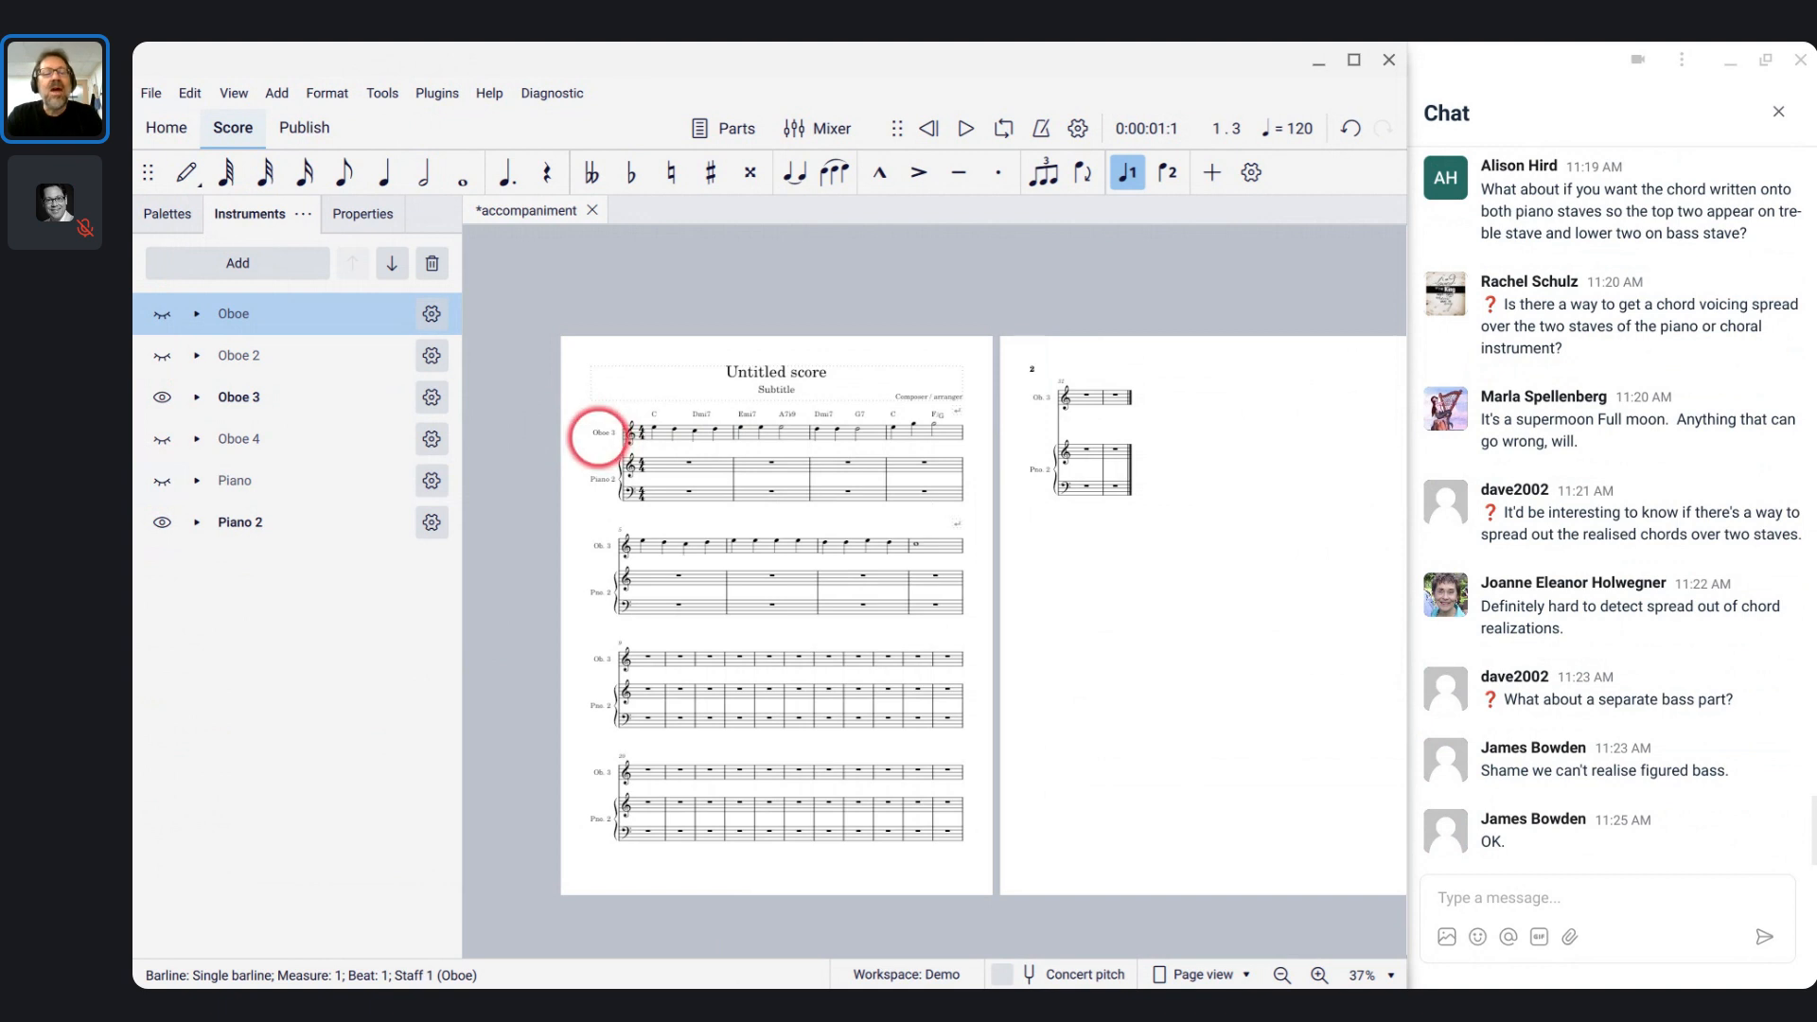
{"action": "key", "text": "space"}
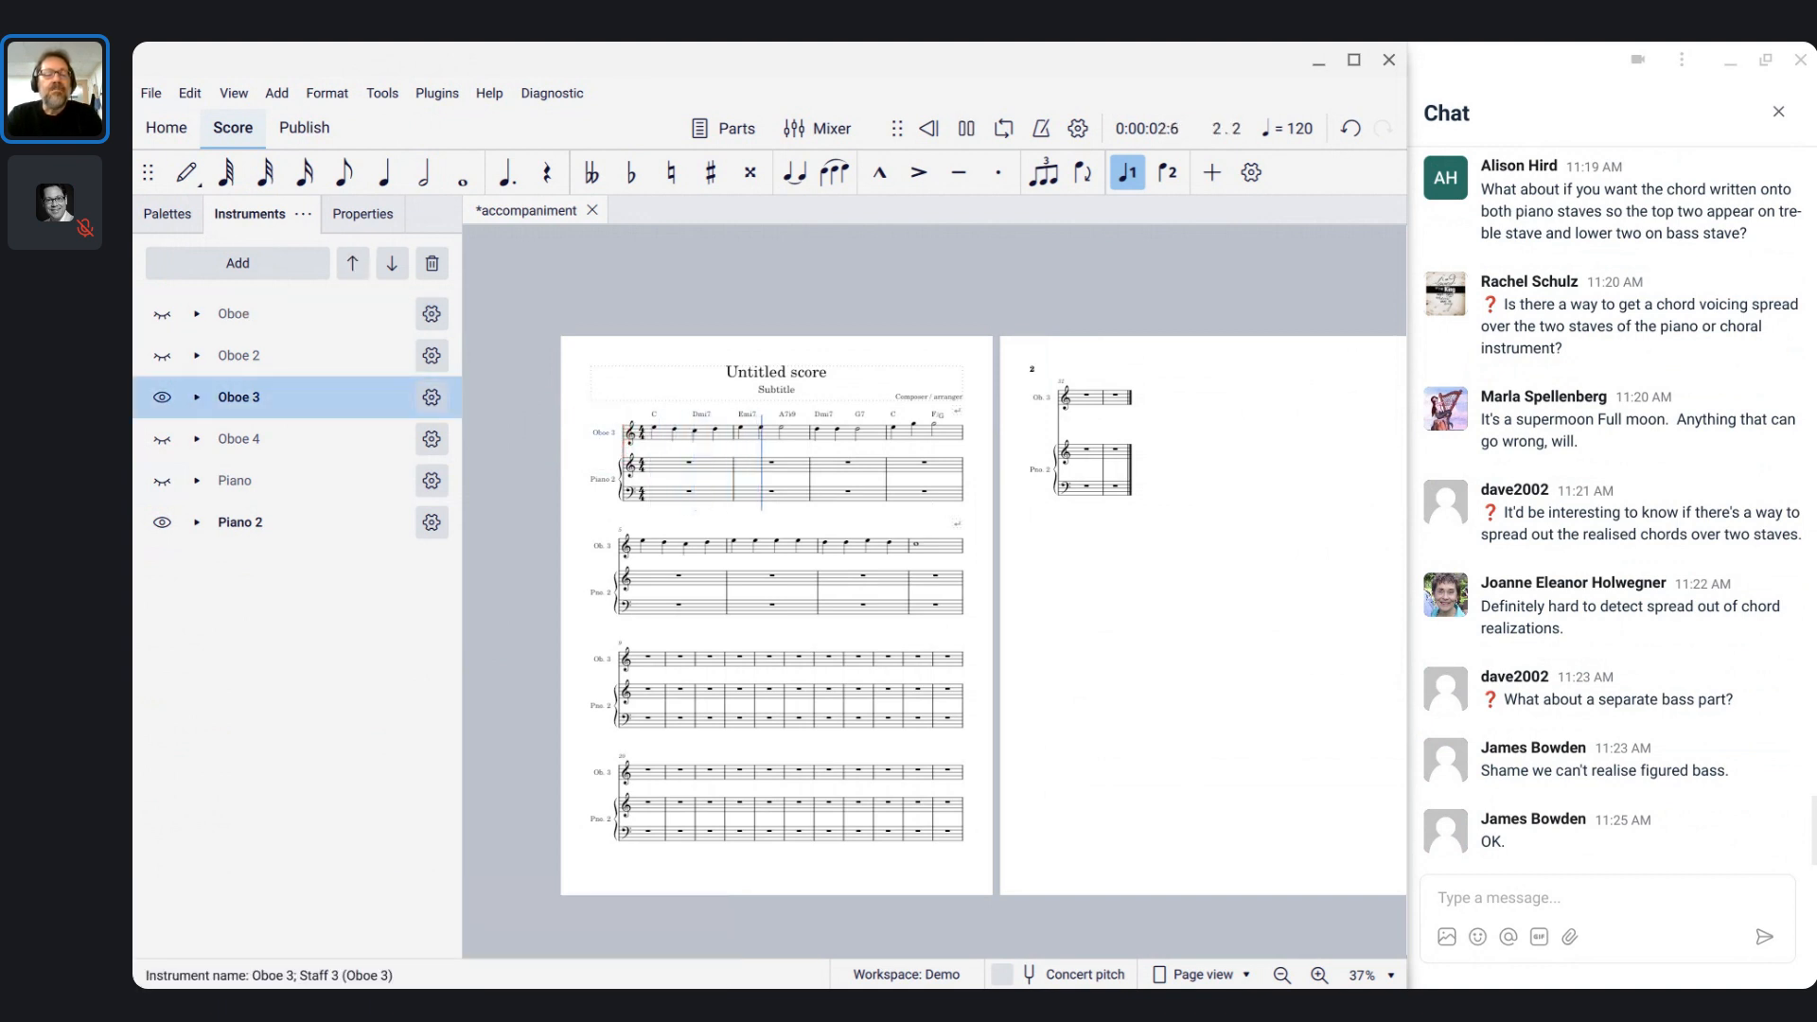
{"action": "key", "text": "space"}
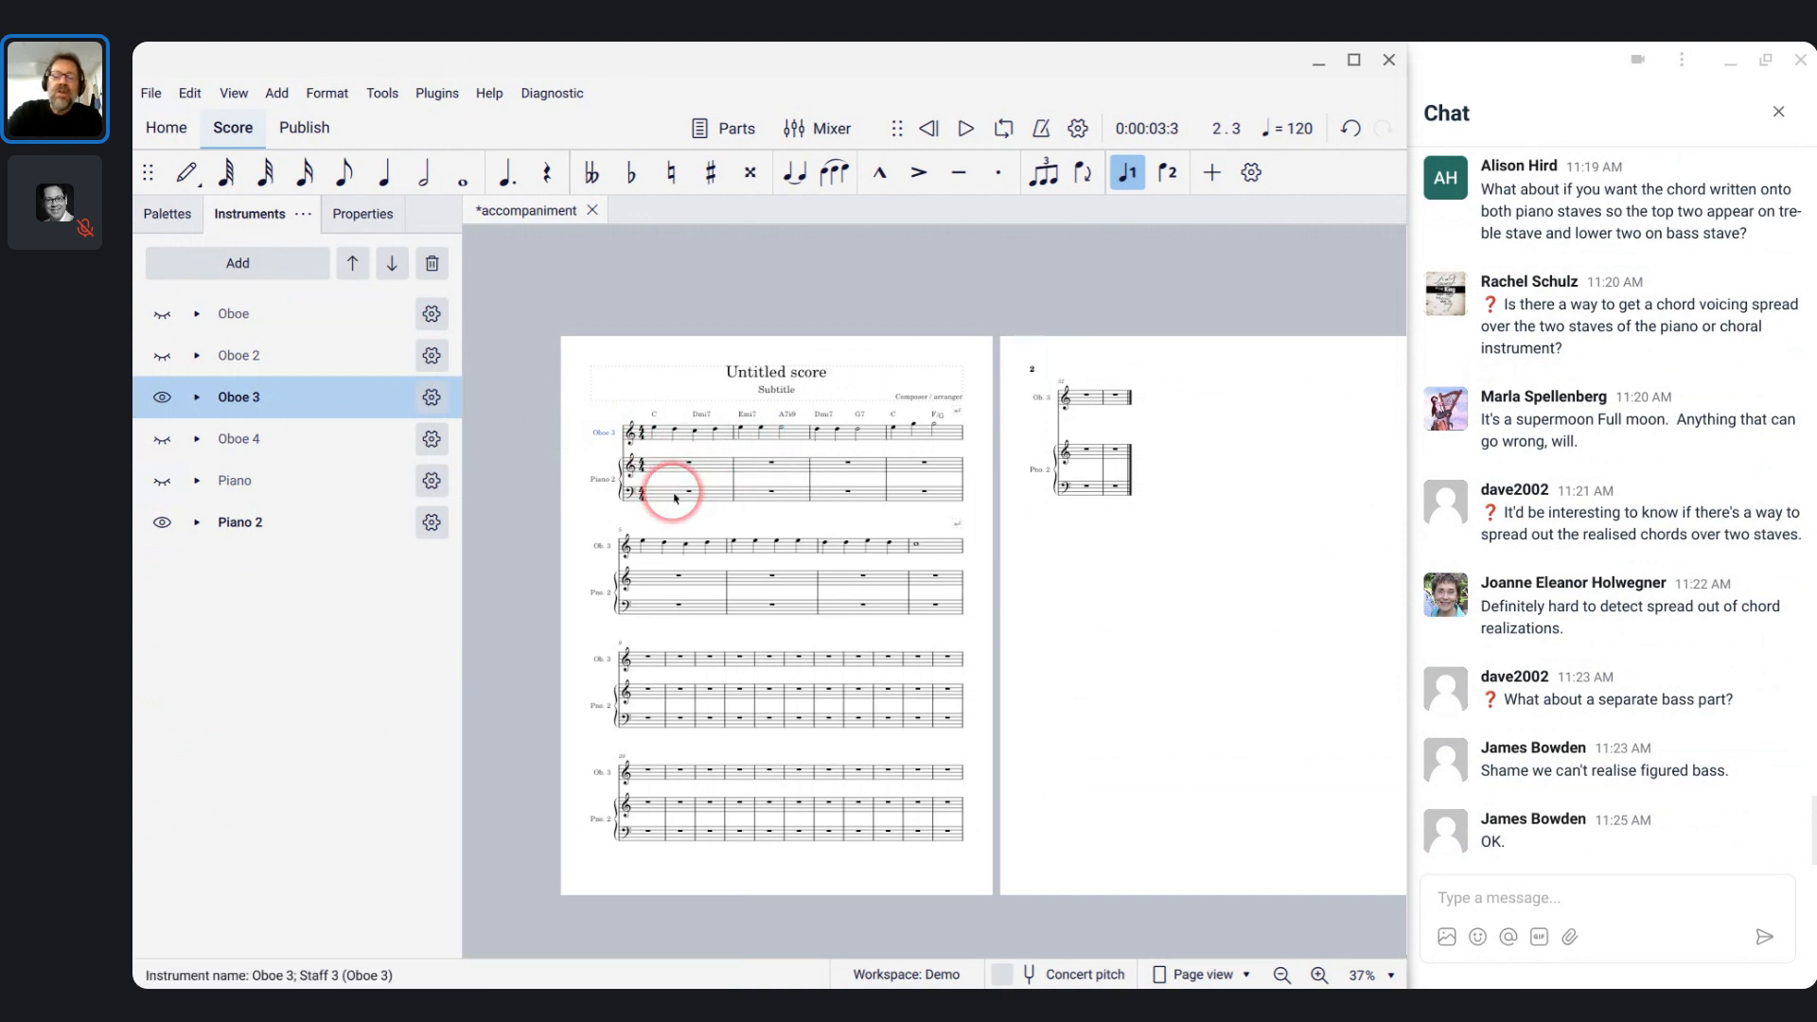
- Mute the Chords.Oboe 3 channel in the mixer
{"action": "key", "text": "F10"}
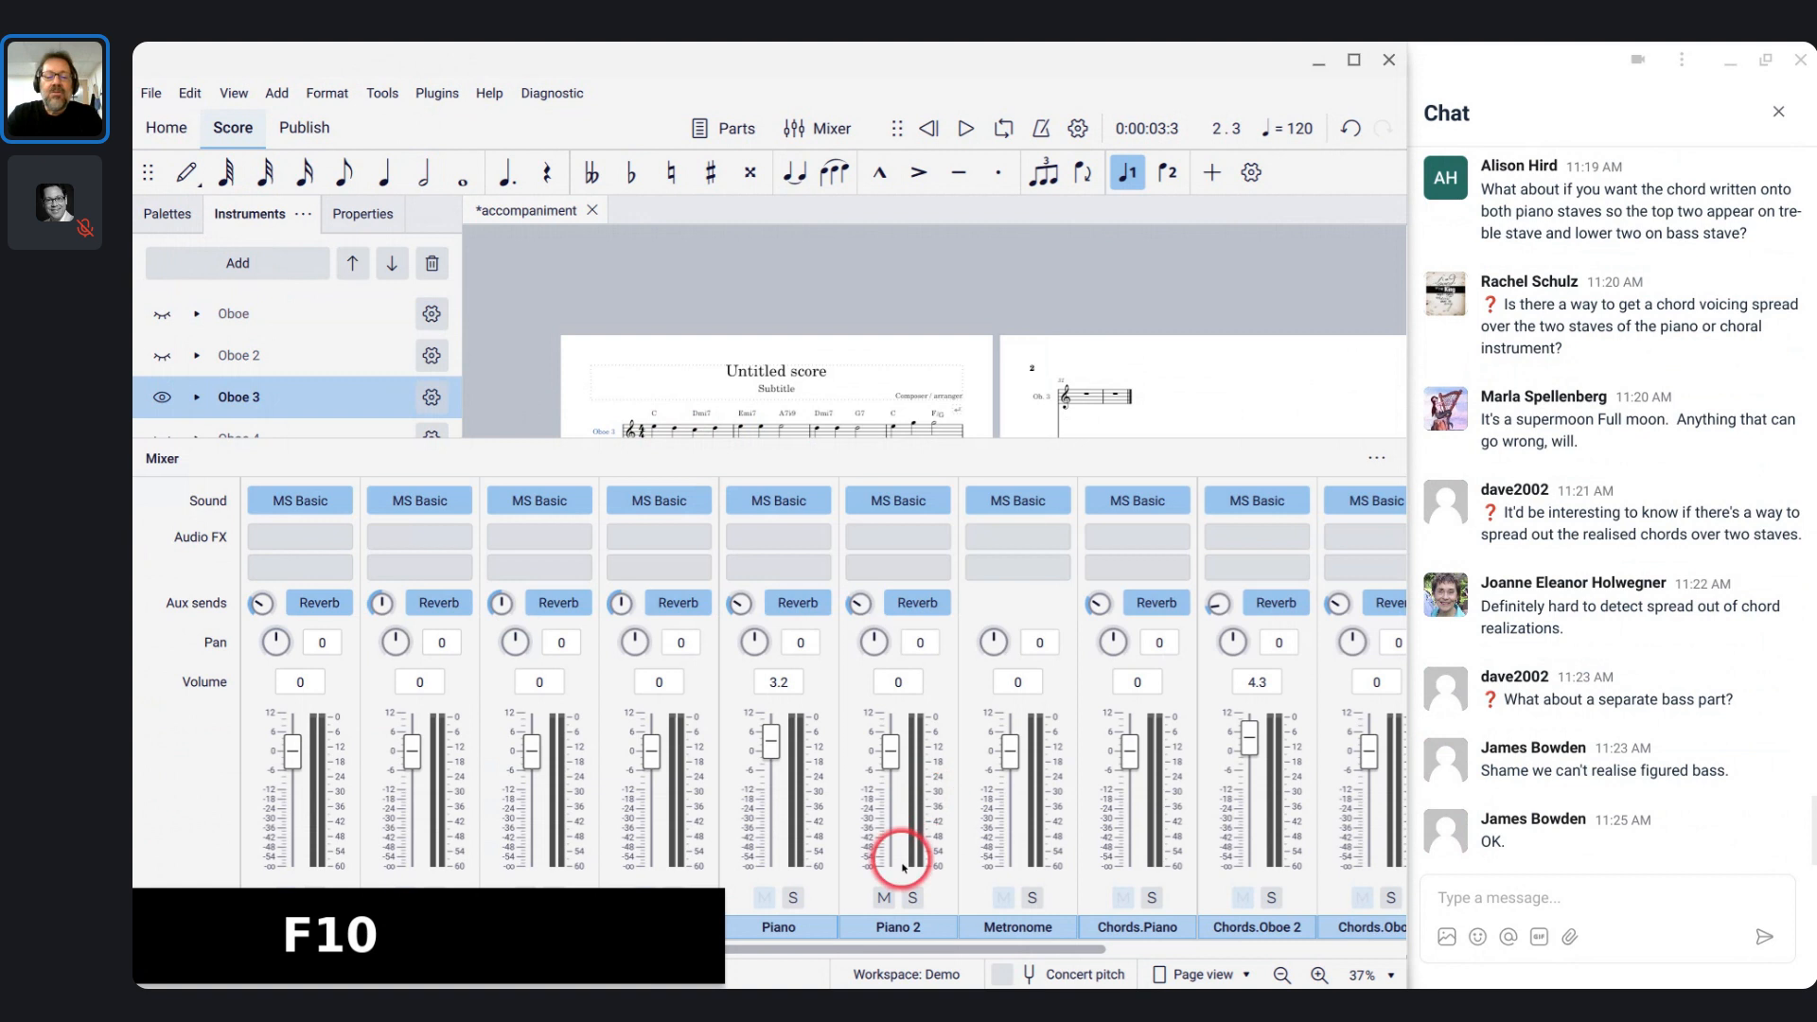
{"action": "left_click_drag", "start_coordinate": [863, 951], "coordinate": [1103, 961]}
{"action": "left_click", "coordinate": [929, 899]}
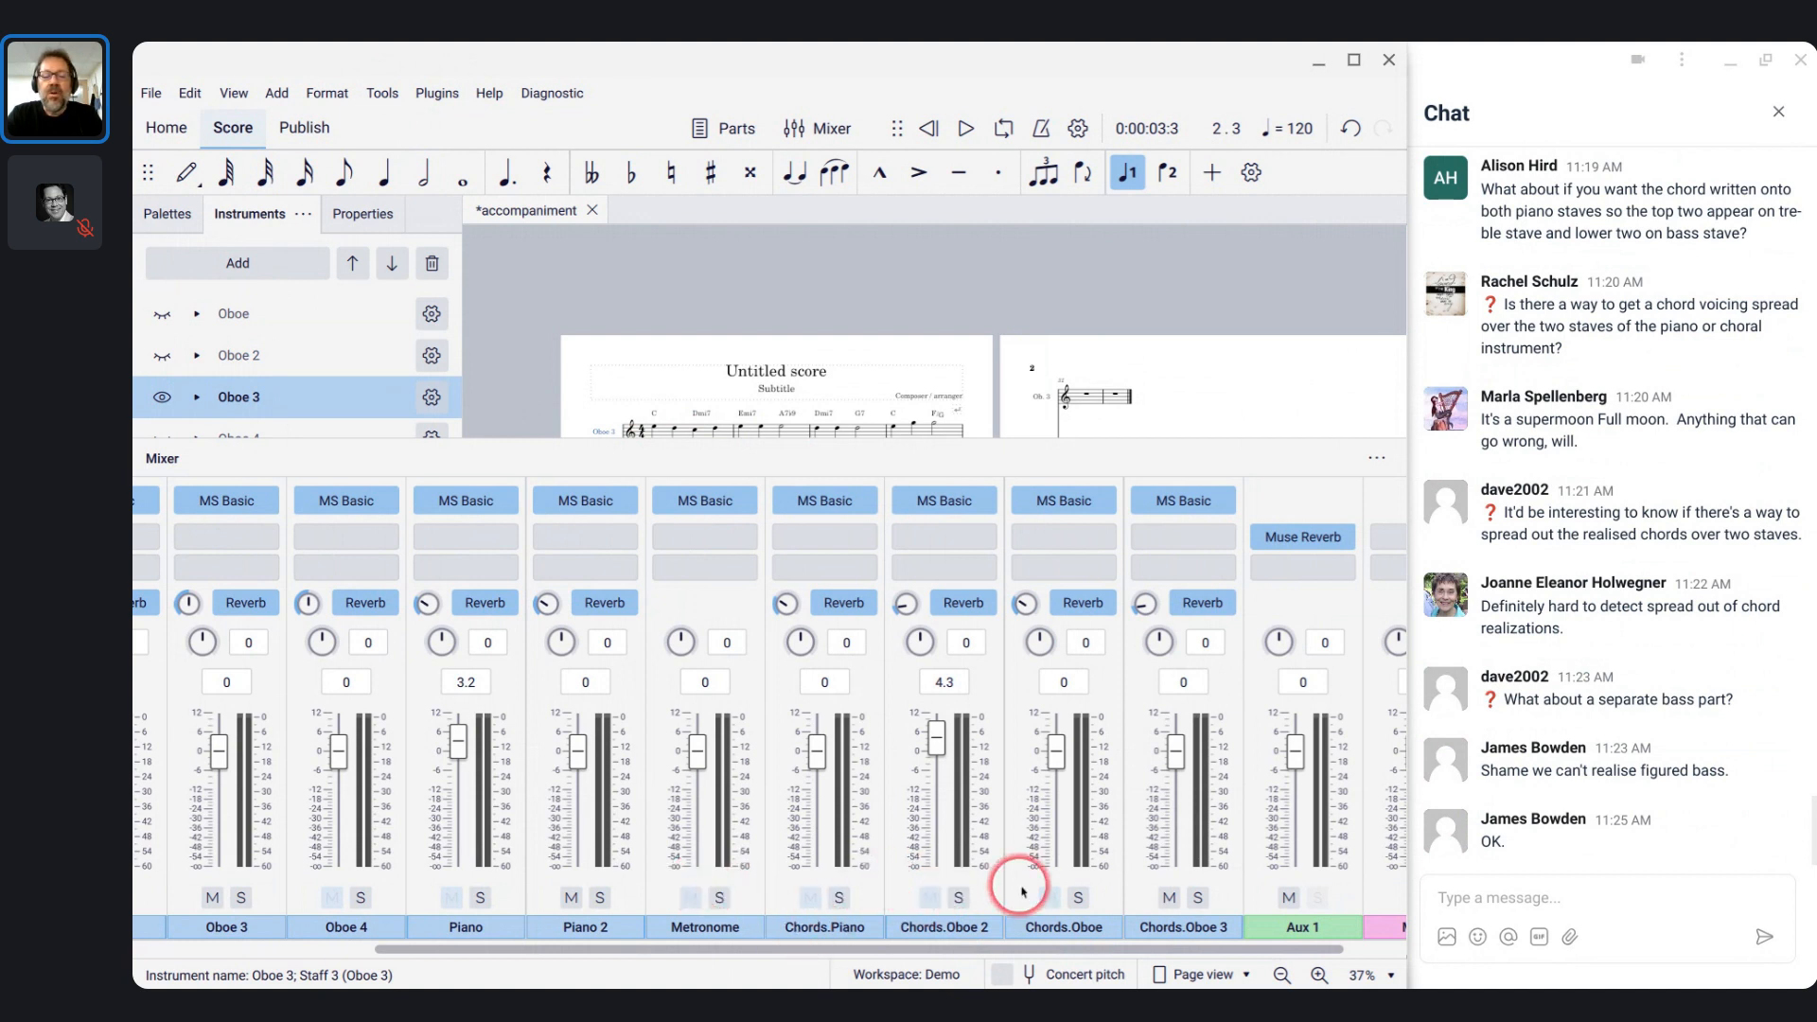
{"action": "left_click", "coordinate": [1169, 900]}
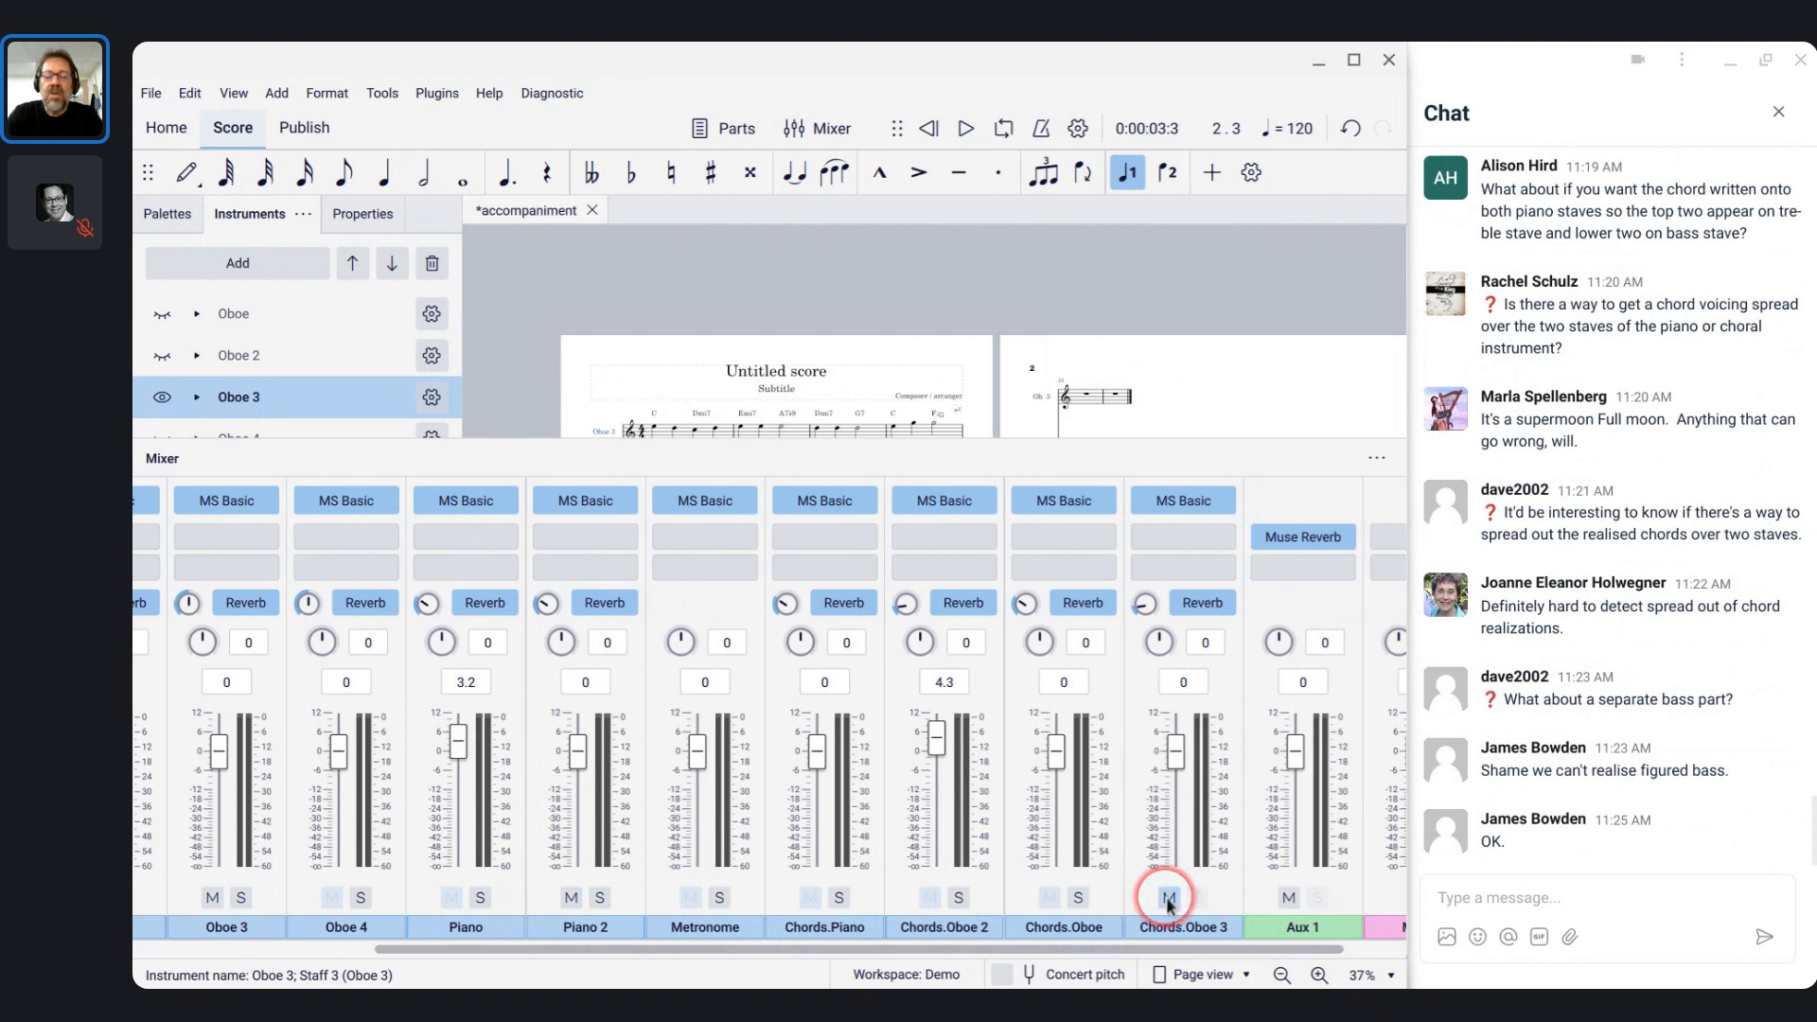
{"action": "key", "text": "F10"}
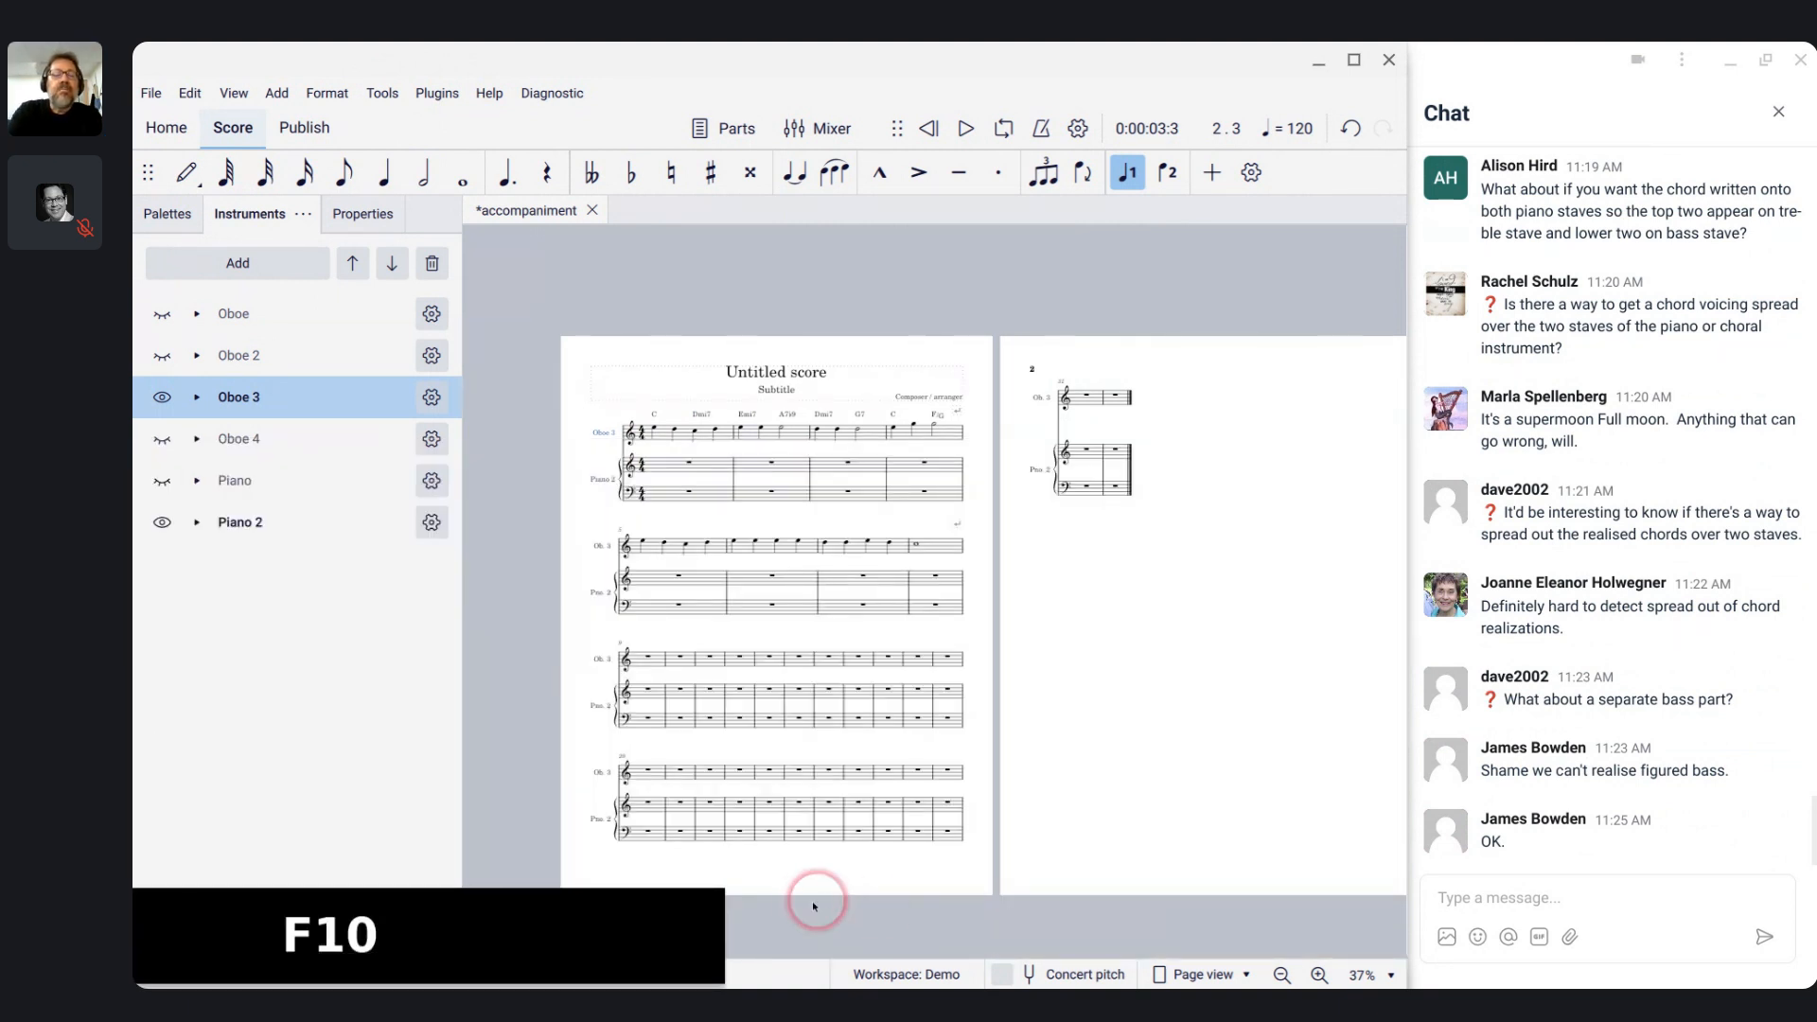
- Start note input at measure 1 of Piano 2's bass staff
{"action": "scroll", "coordinate": [811, 902], "scroll_direction": "up", "scroll_amount": 5}
{"action": "scroll", "coordinate": [812, 904], "scroll_direction": "up", "scroll_amount": 3}
{"action": "scroll", "coordinate": [812, 905], "scroll_direction": "left", "scroll_amount": 3}
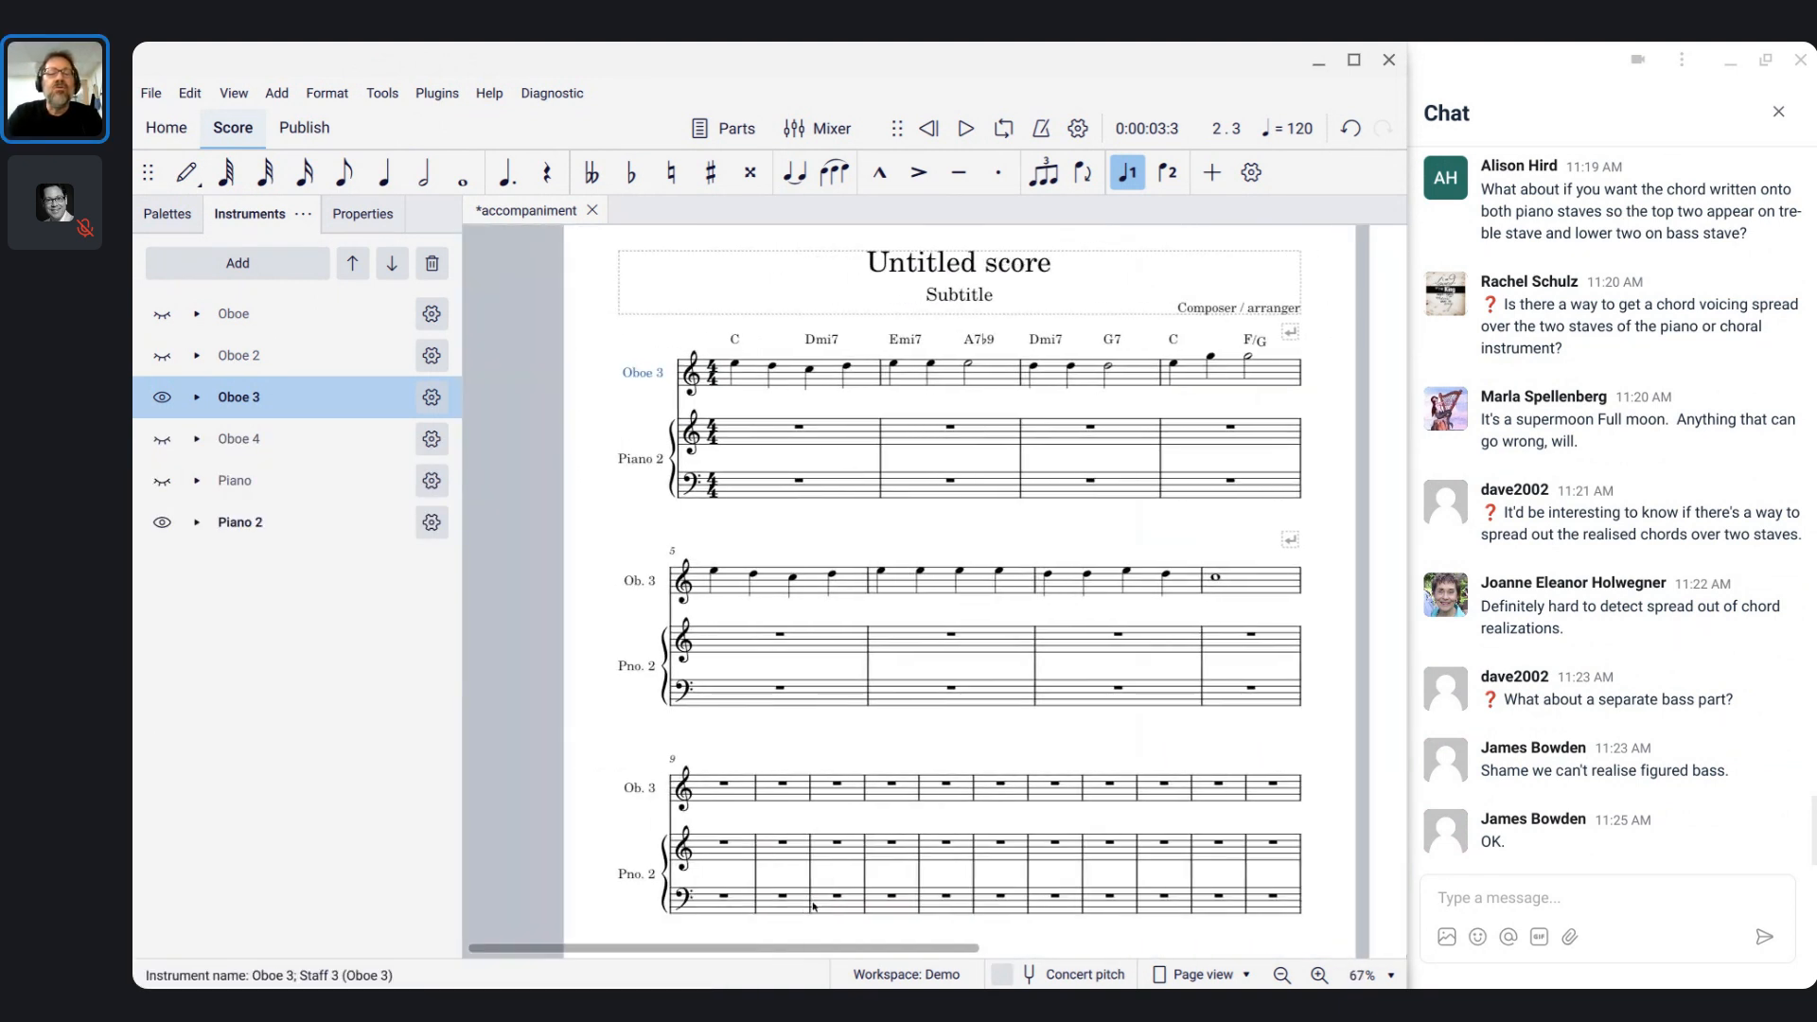
{"action": "left_click", "coordinate": [764, 470]}
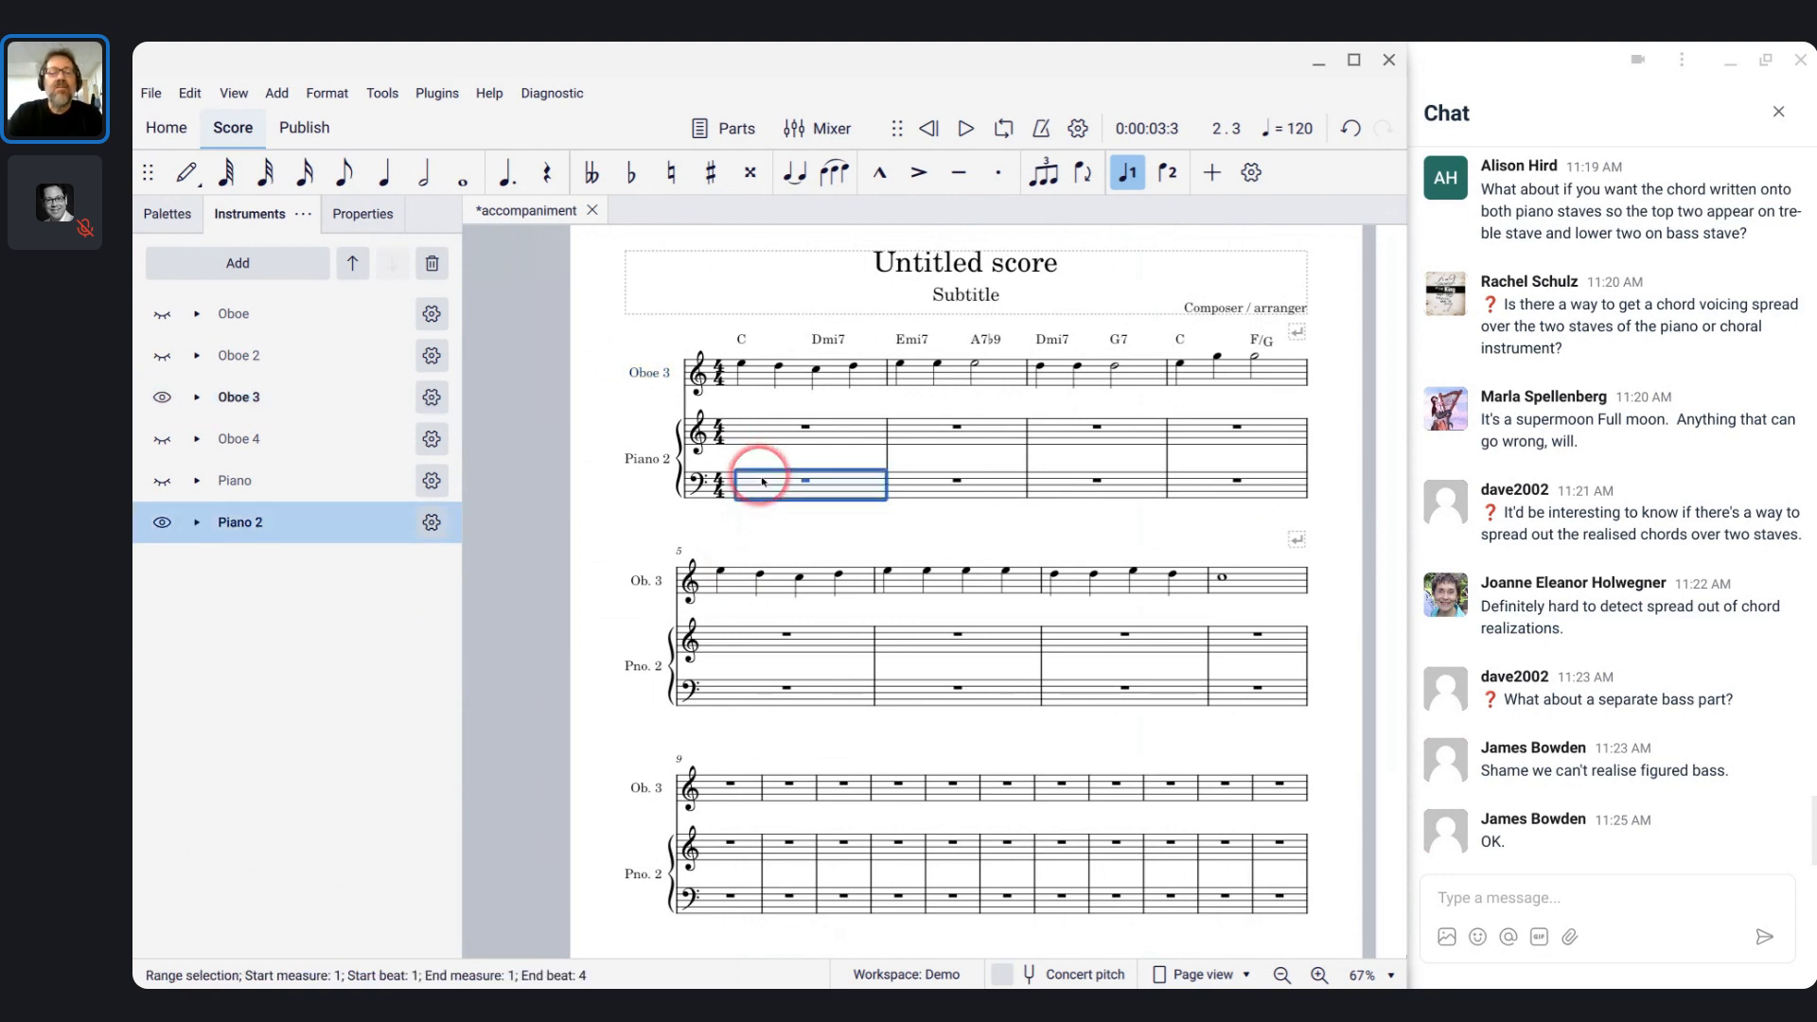
{"action": "key", "text": "n"}
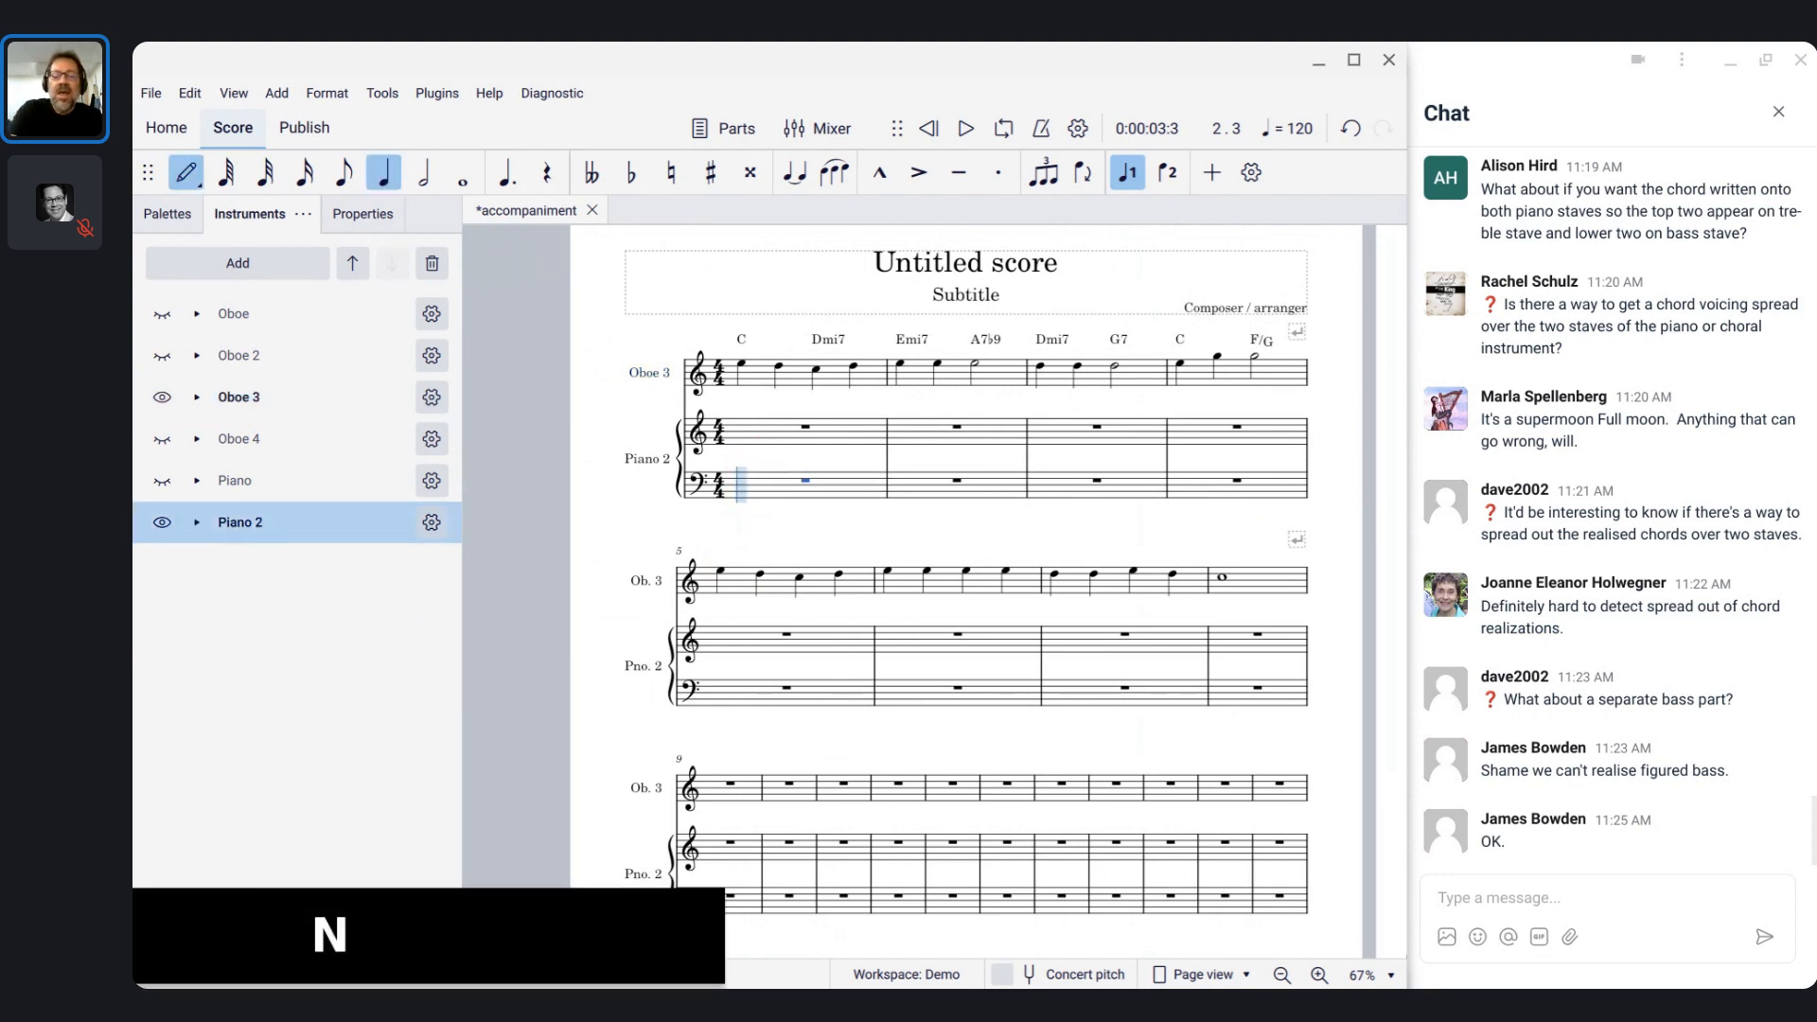
{"action": "key", "text": "7"}
{"action": "key", "text": "c"}
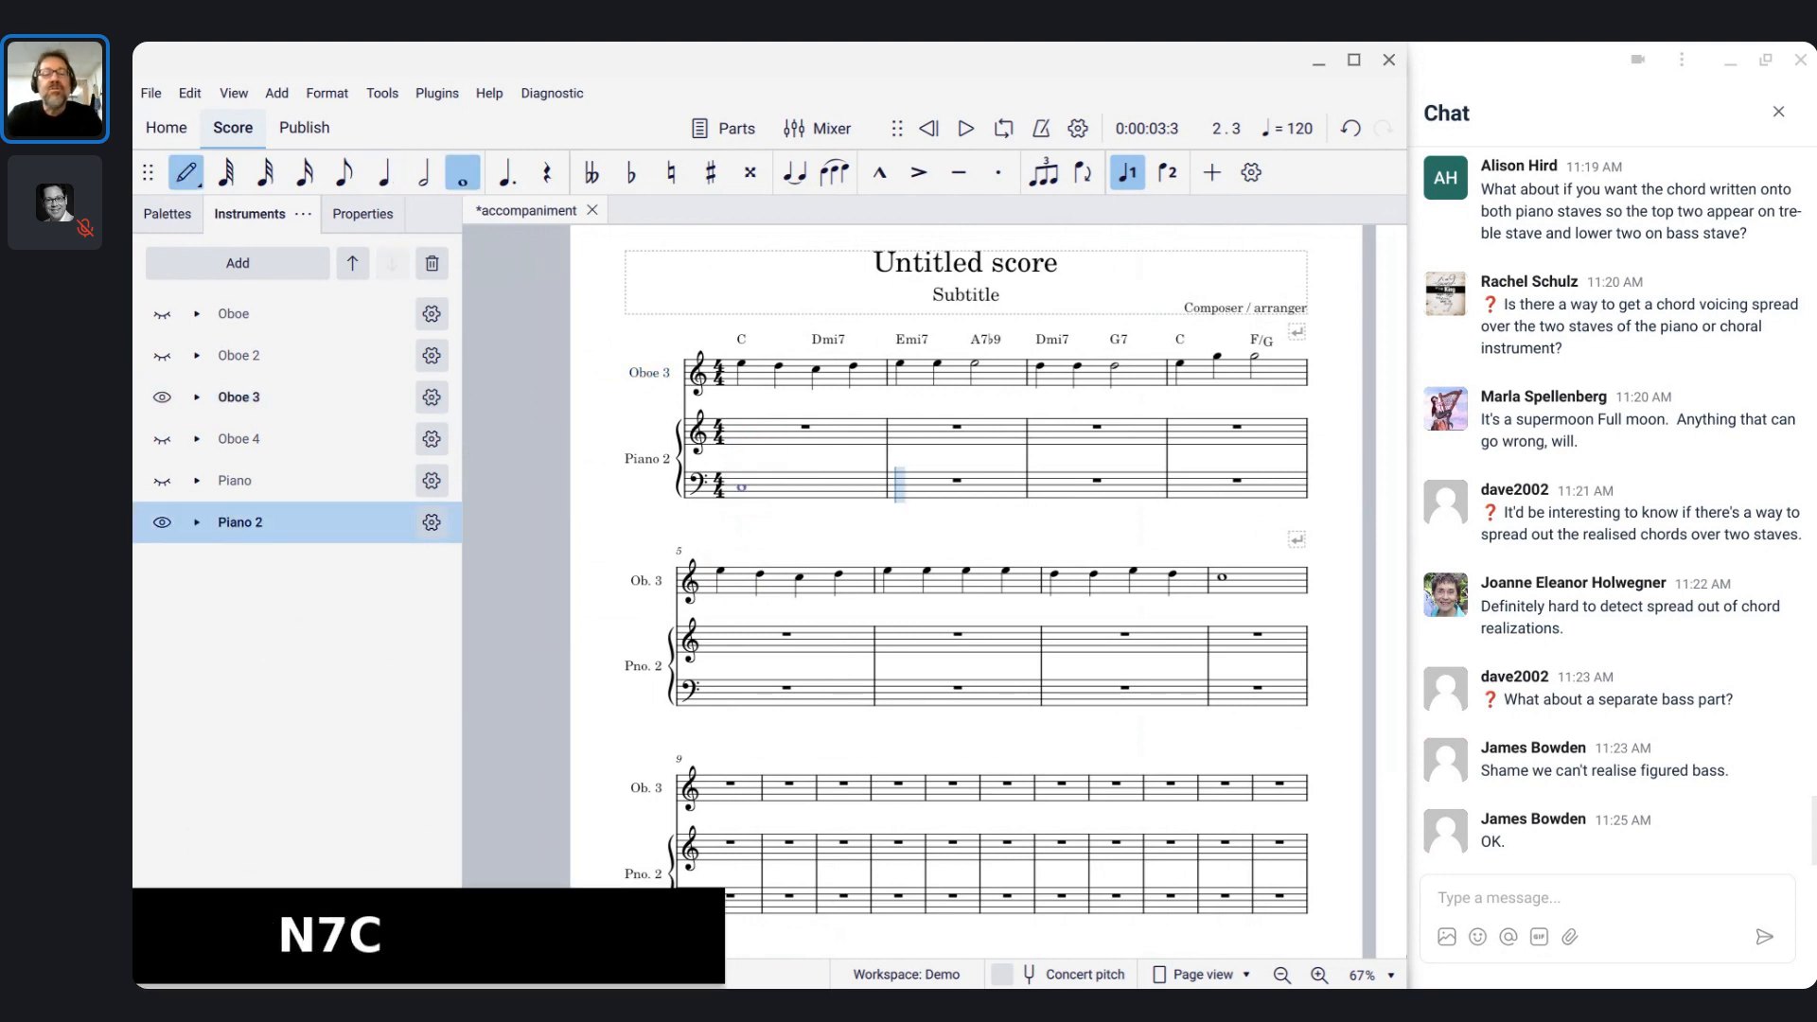
{"action": "key", "text": "ctrl+z"}
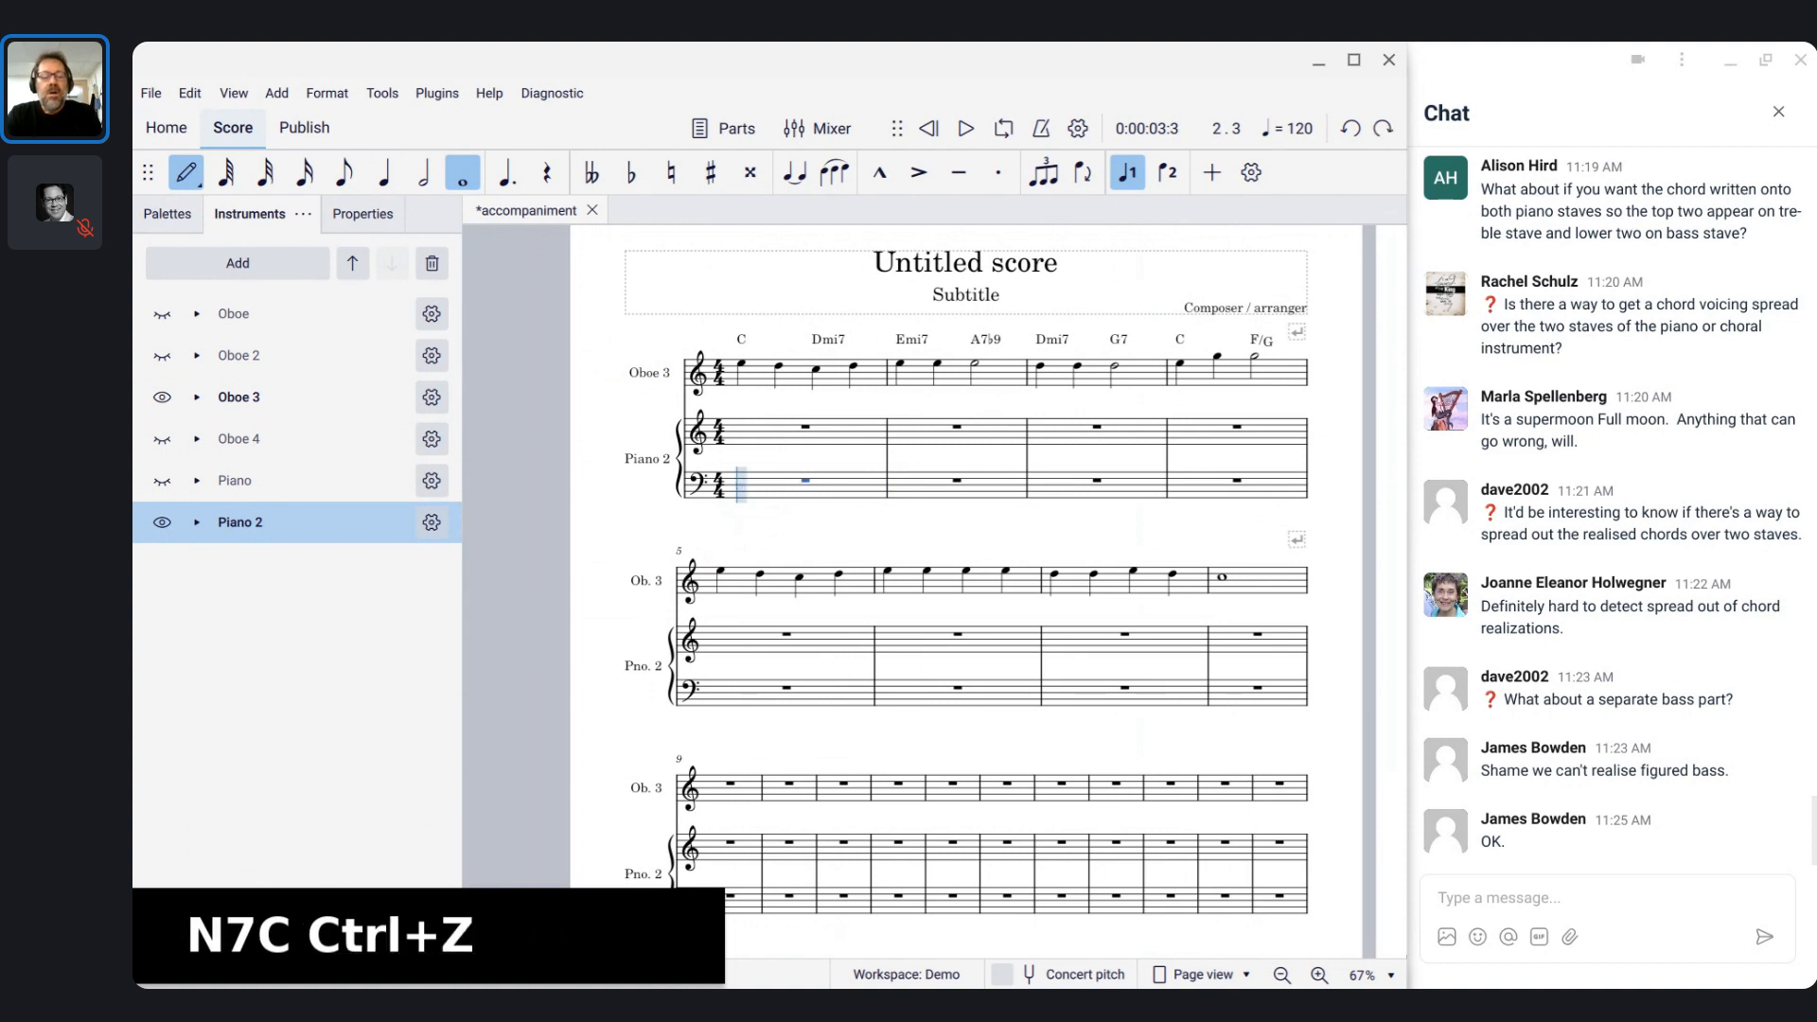
- Enter half notes C and D in measure 1 and E and low A in measure 2 of Piano 2's bass staff
{"action": "key", "text": "6"}
{"action": "key", "text": "d"}
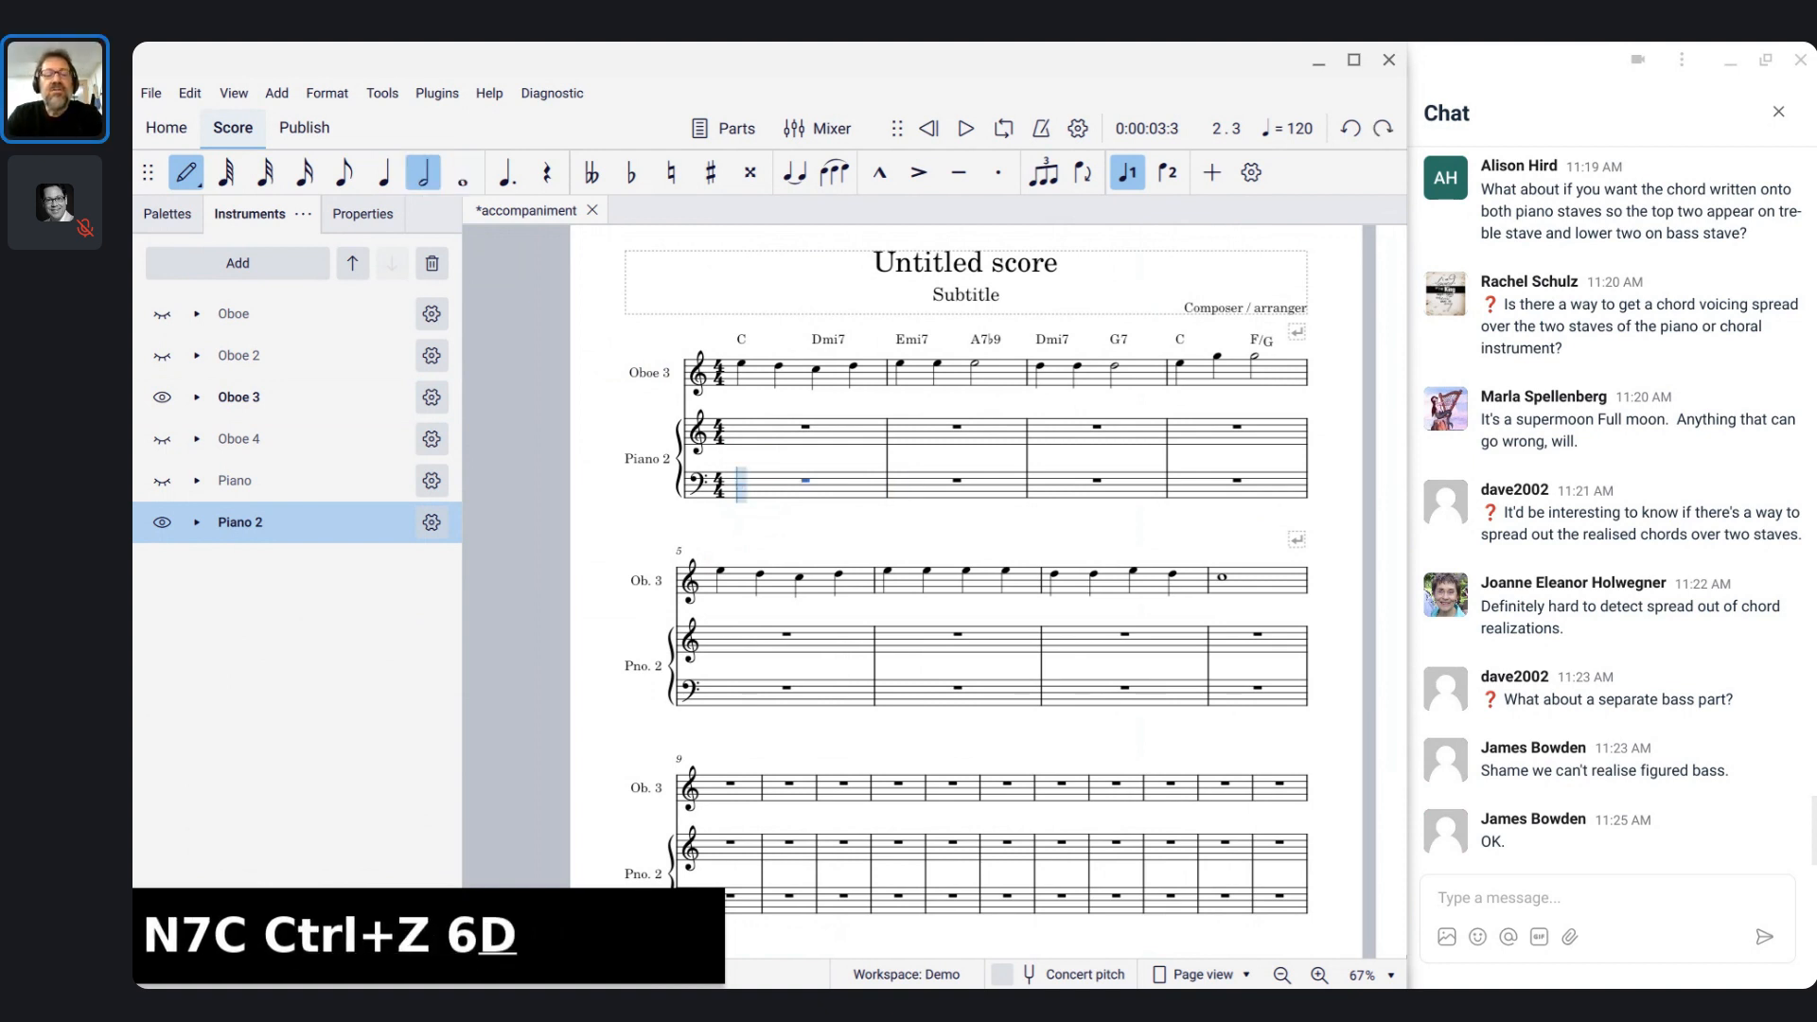
{"action": "key", "text": "Down"}
{"action": "key", "text": "Down"}
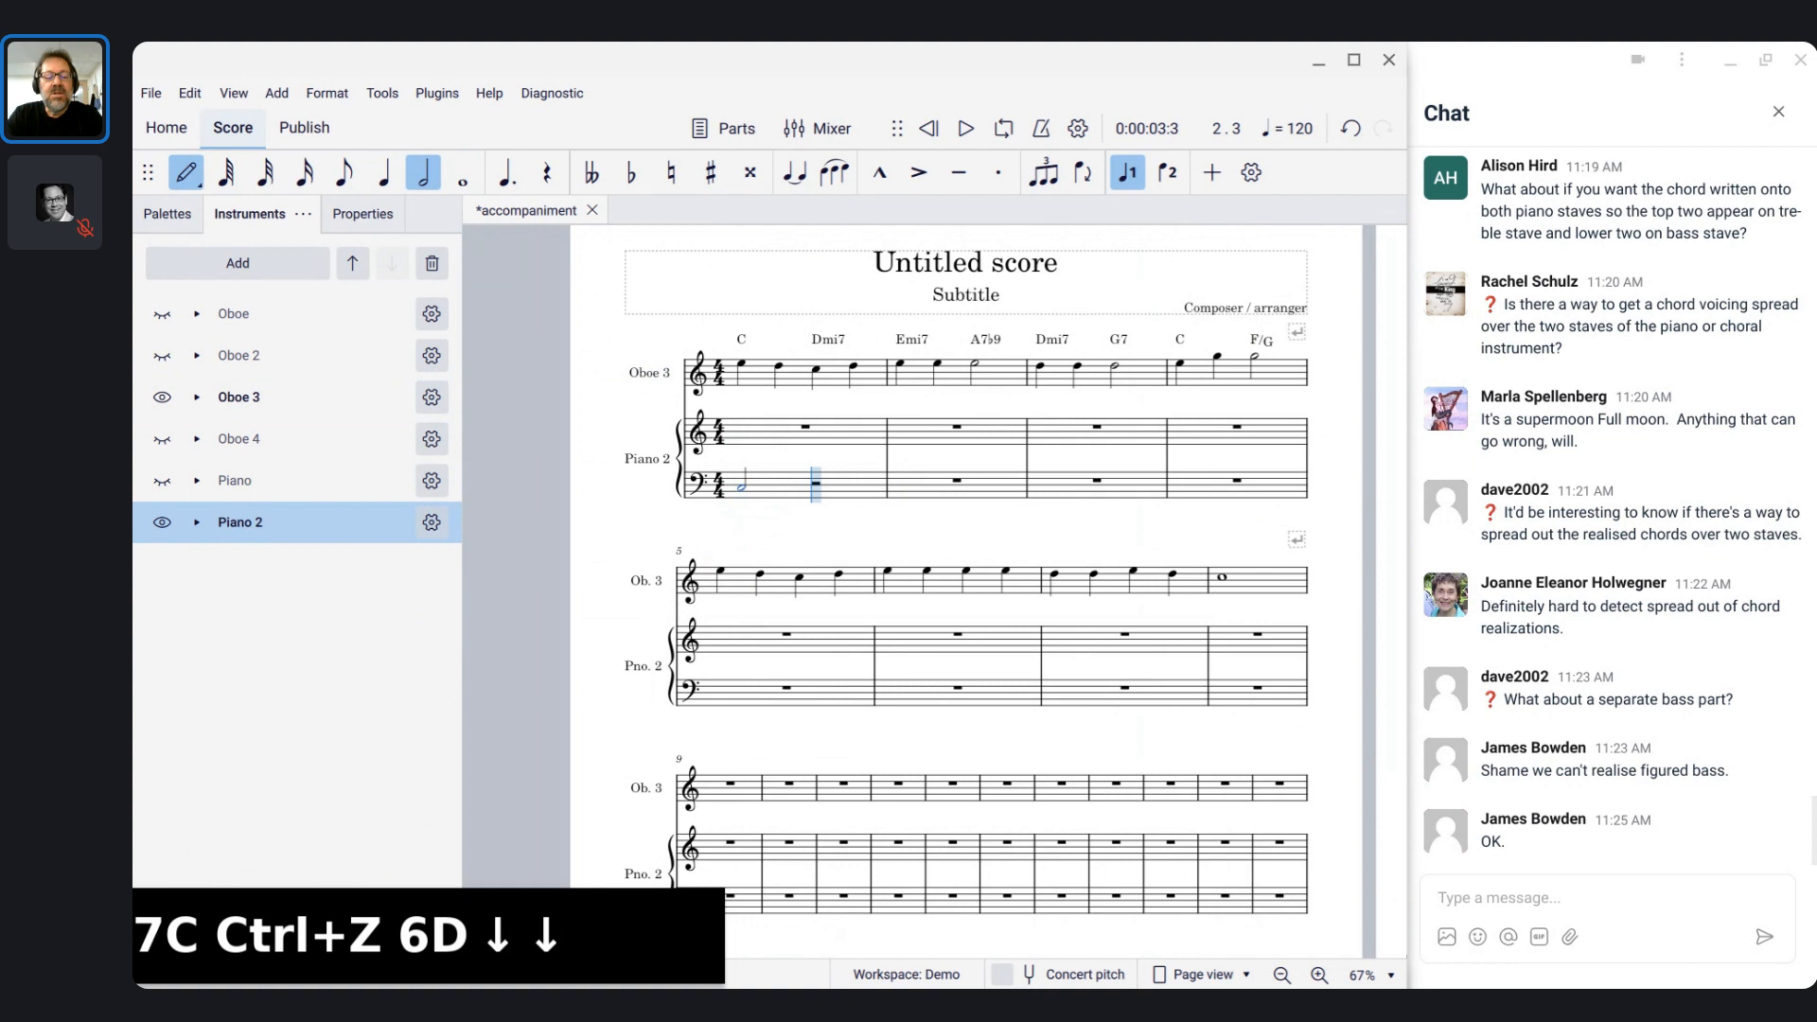
{"action": "key", "text": "d"}
{"action": "key", "text": "e"}
{"action": "key", "text": "a"}
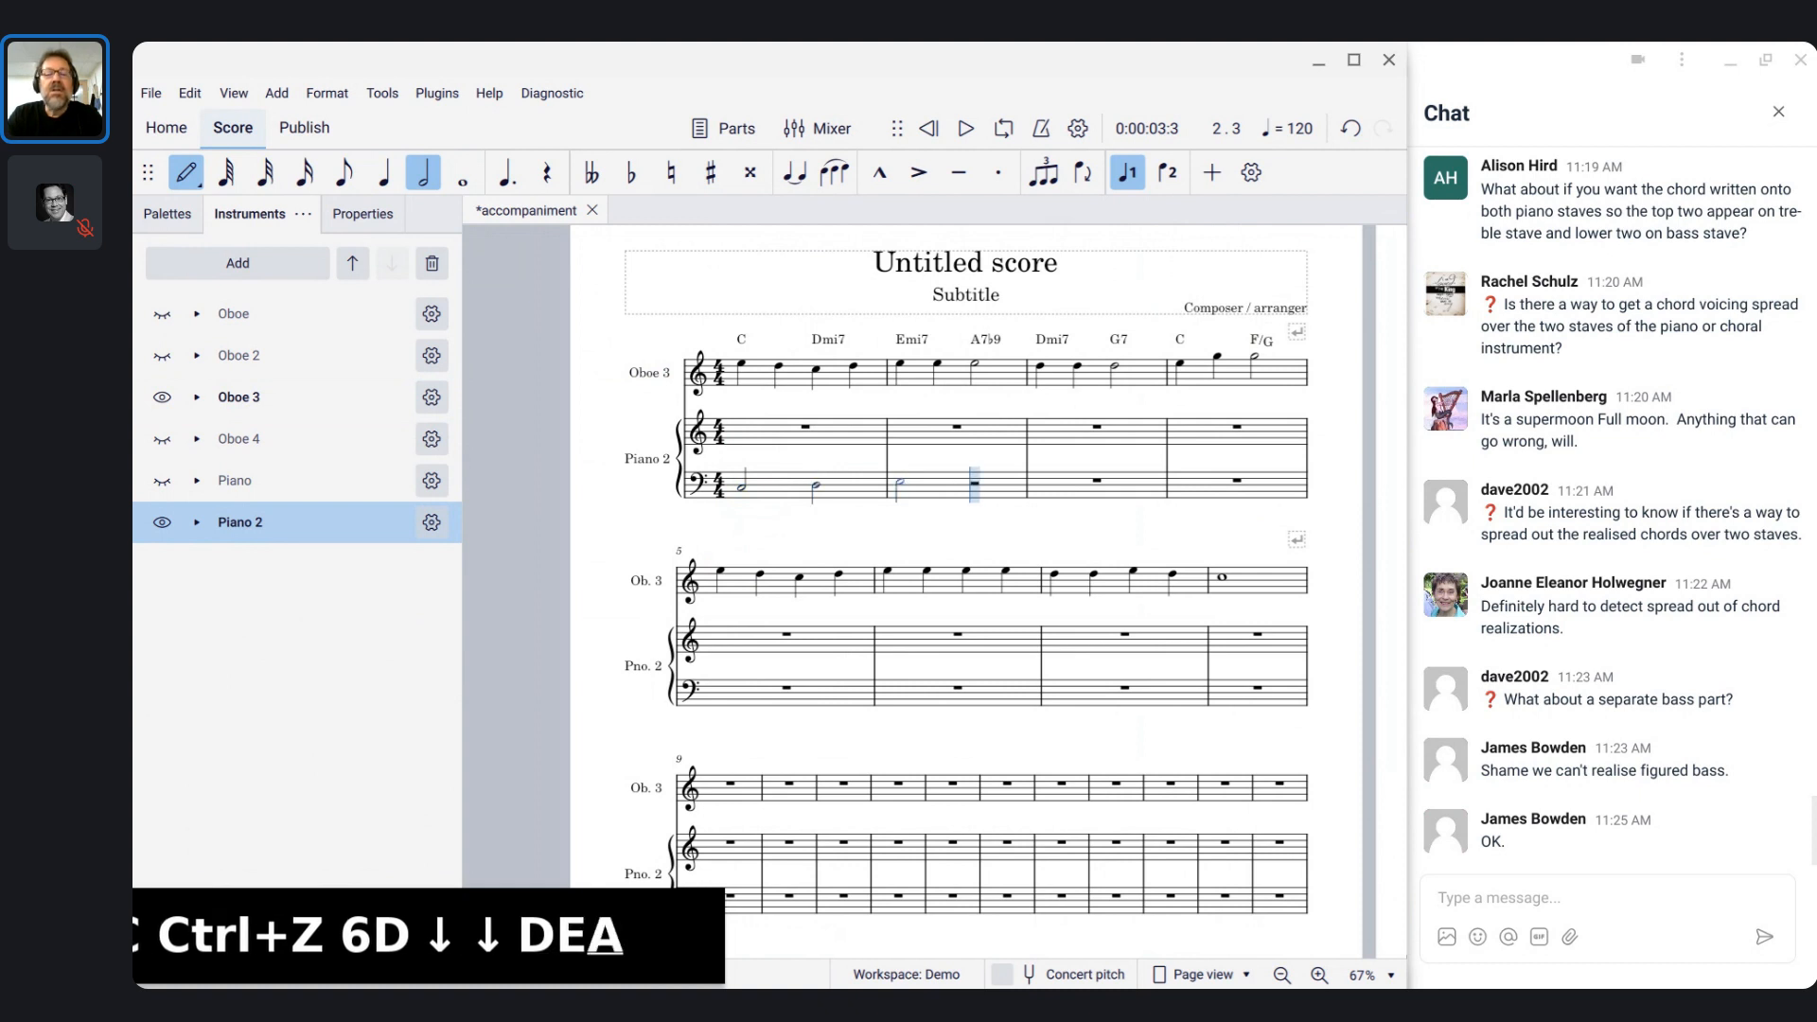
{"action": "key", "text": "ctrl+Down"}
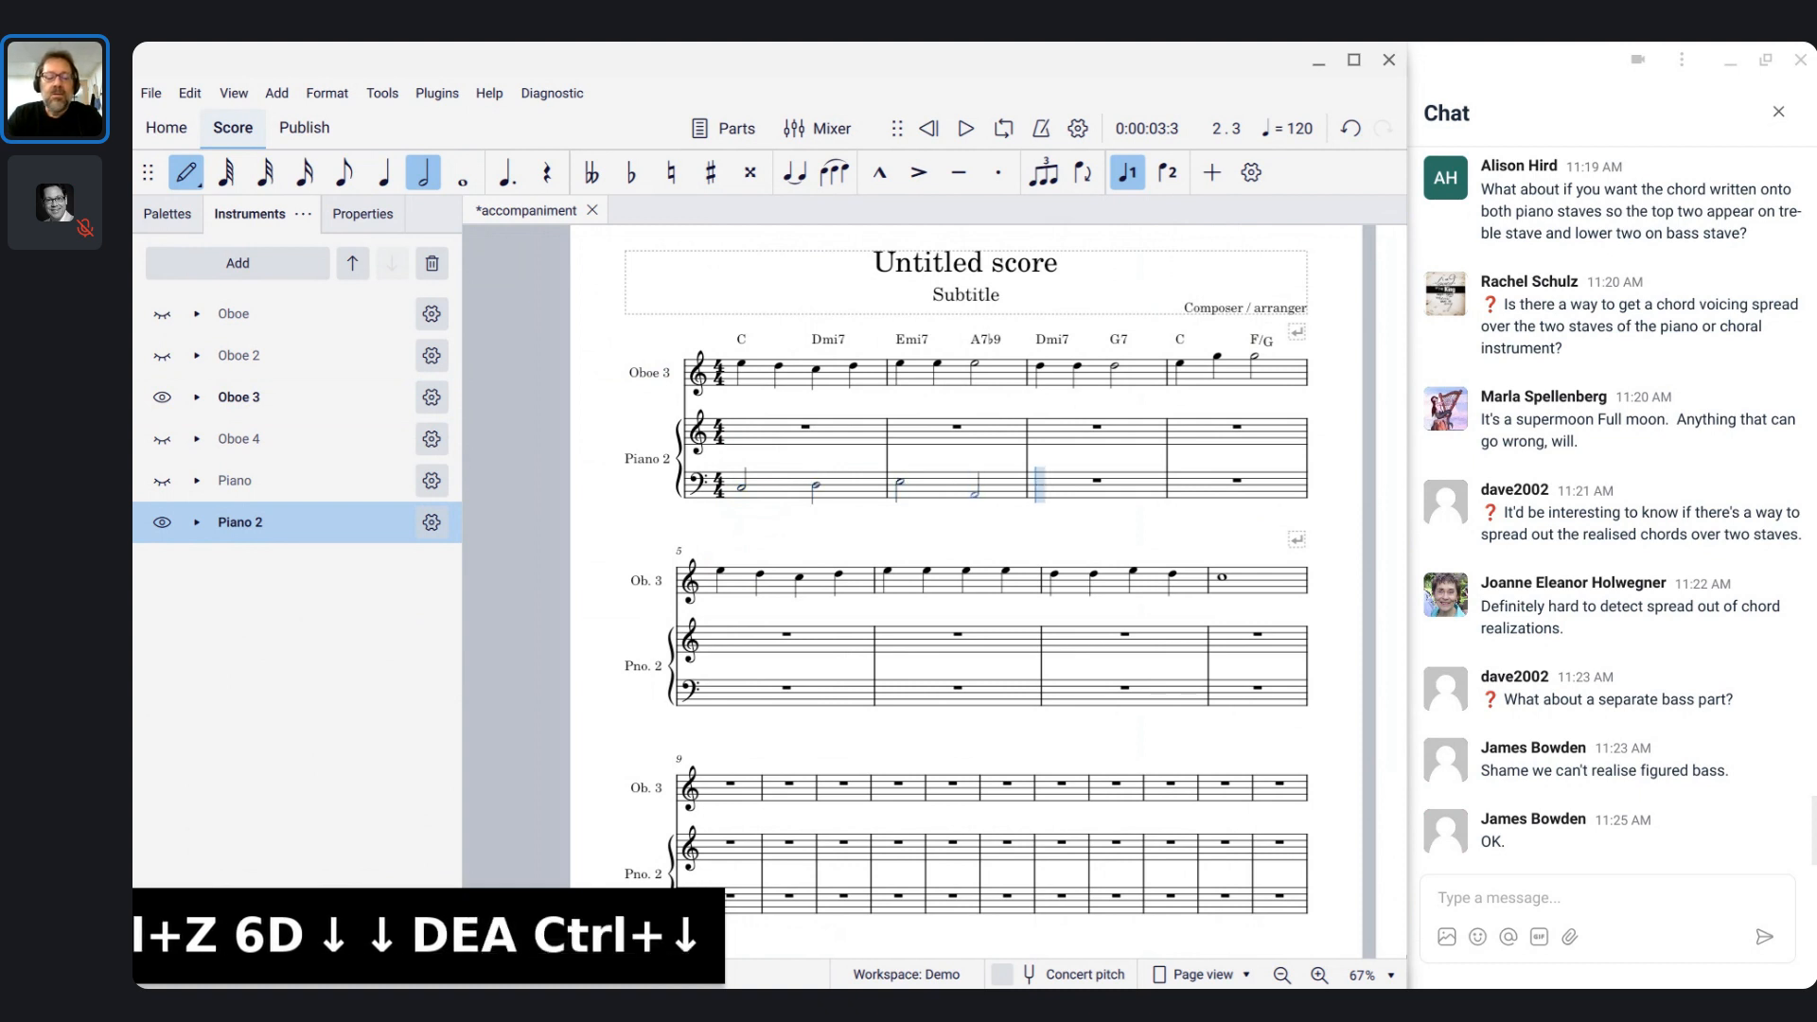
- Enter half notes D and low G in measure 3 and C and low G in measure 4 of Piano 2's bass staff
{"action": "key", "text": "d"}
{"action": "key", "text": "g"}
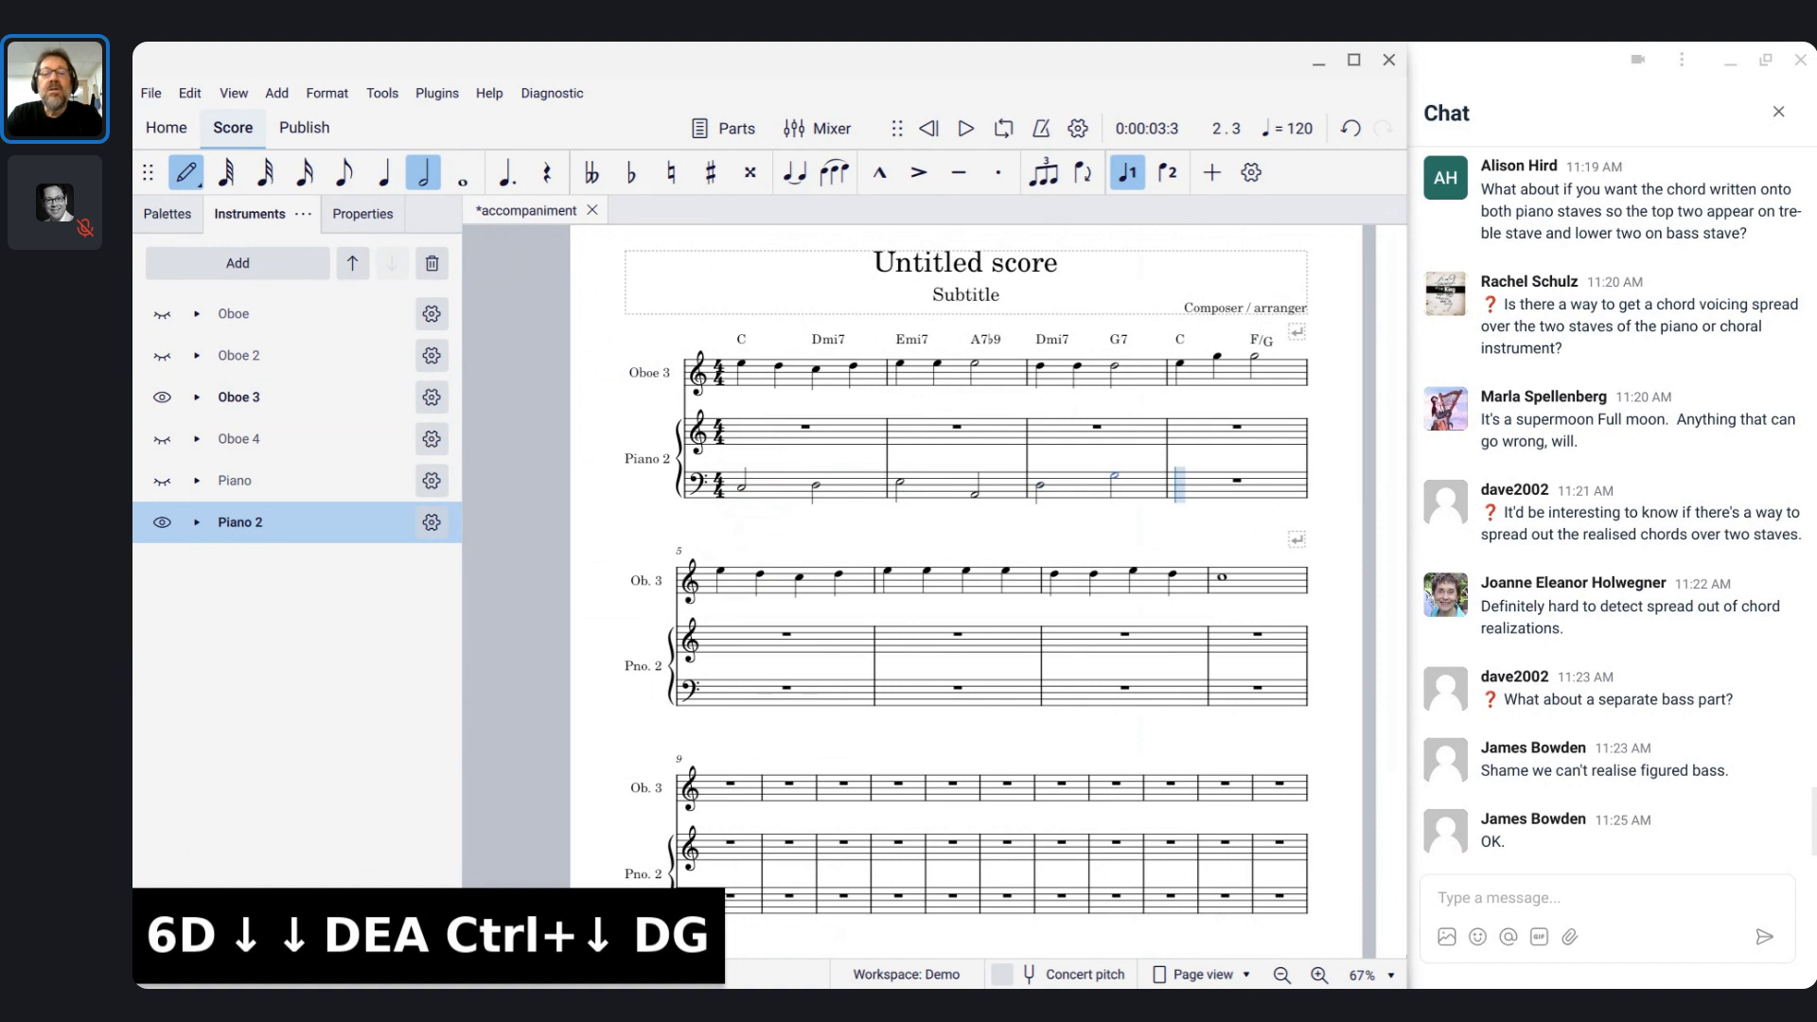
{"action": "key", "text": "ctrl+Down"}
{"action": "key", "text": "c"}
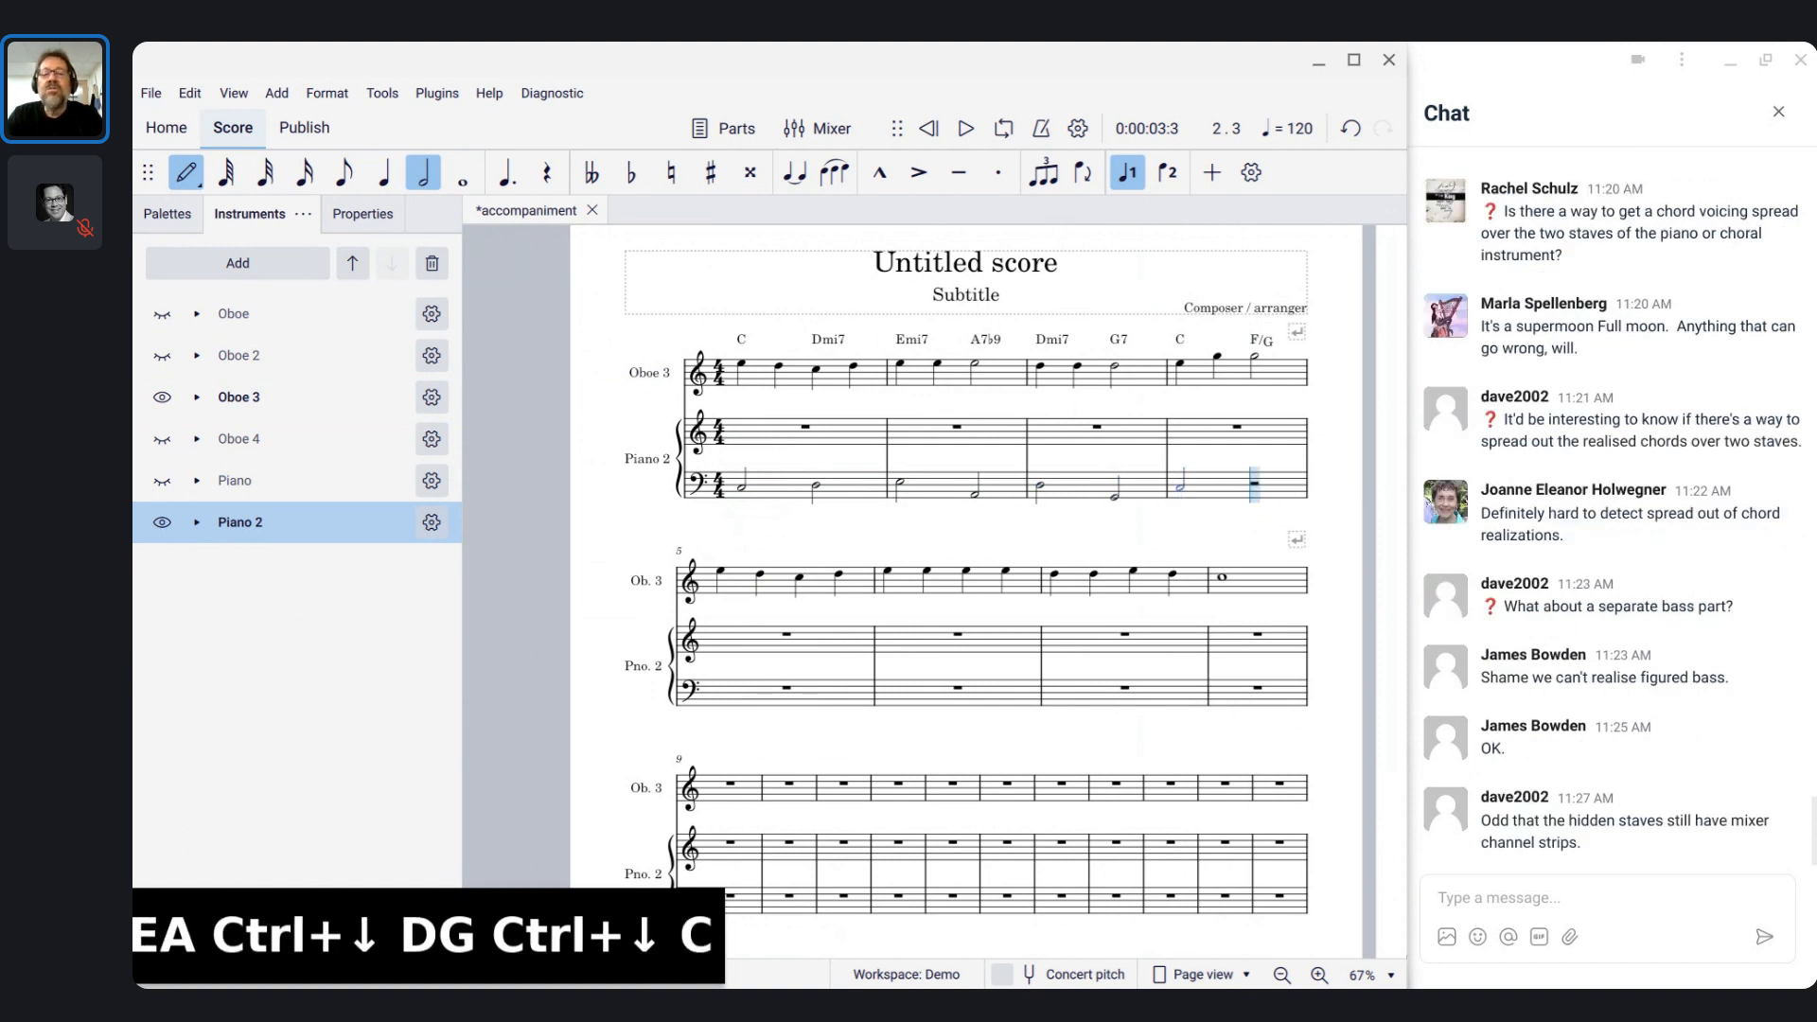
{"action": "key", "text": "g"}
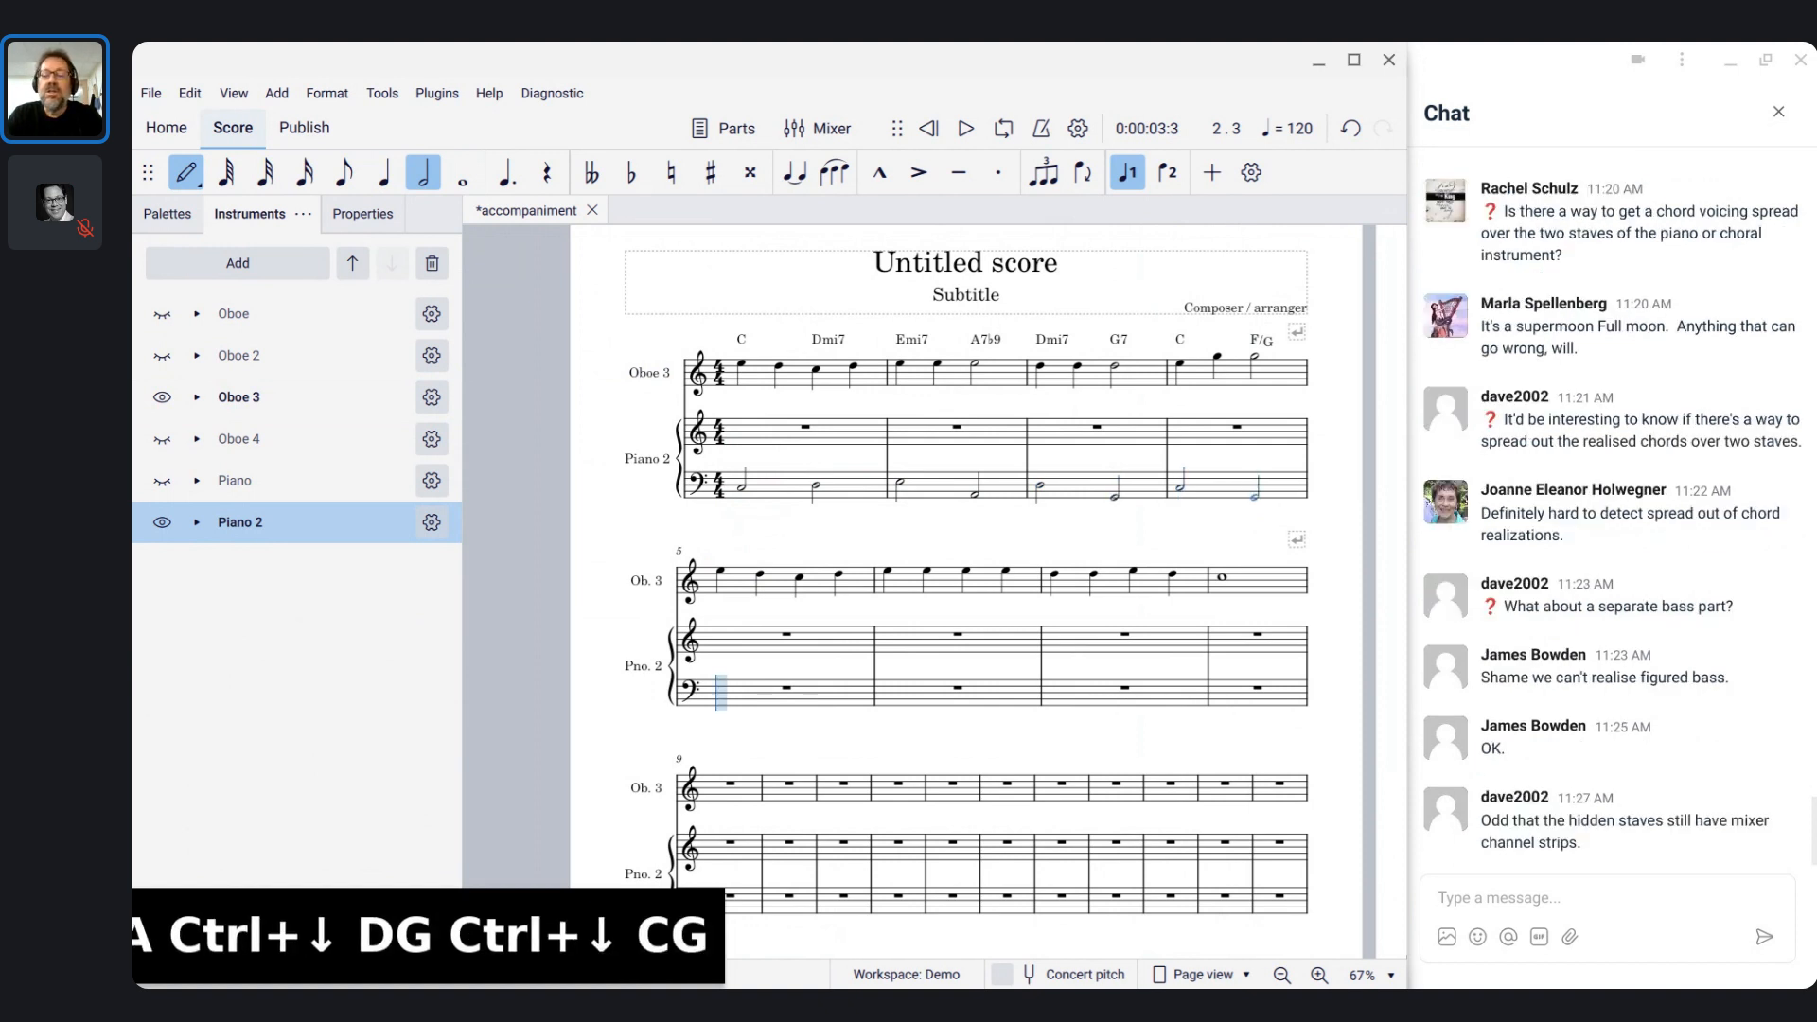
- Leave note input, show Oboe 4, toggle its treble clef staff's visibility, and hide Oboe 4 again
{"action": "key", "text": "Escape"}
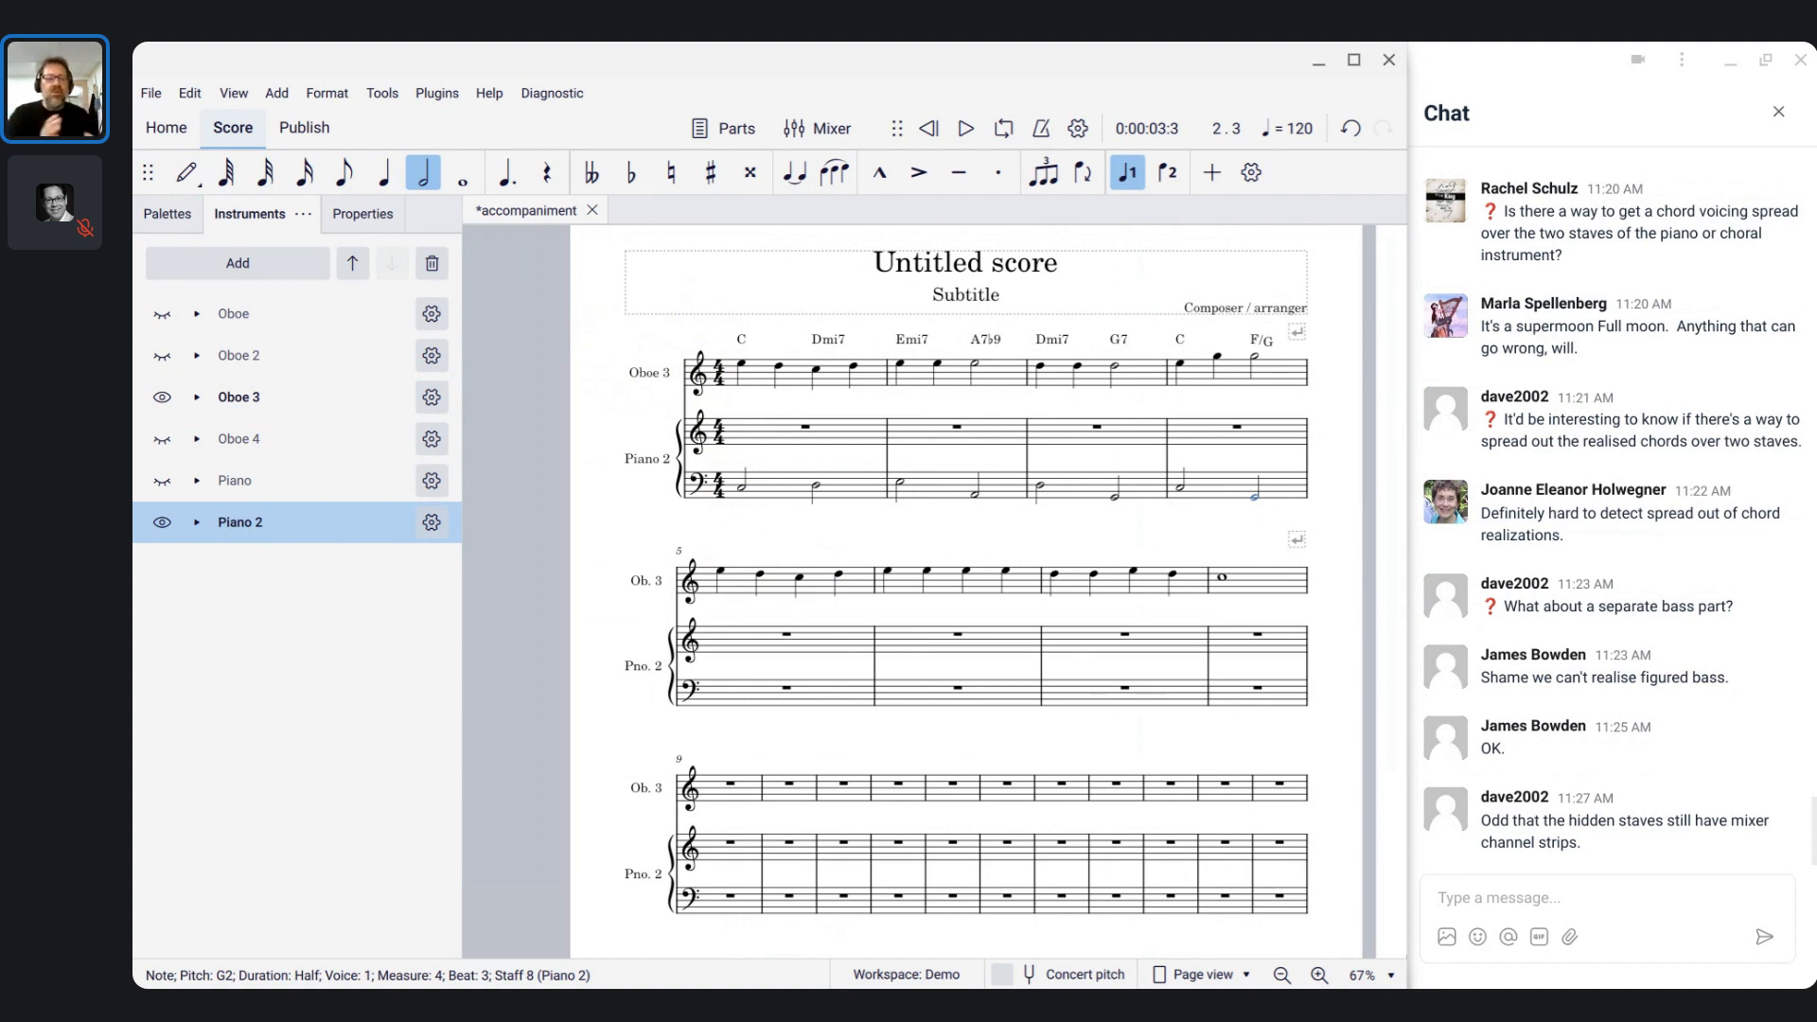
{"action": "left_click", "coordinate": [161, 440]}
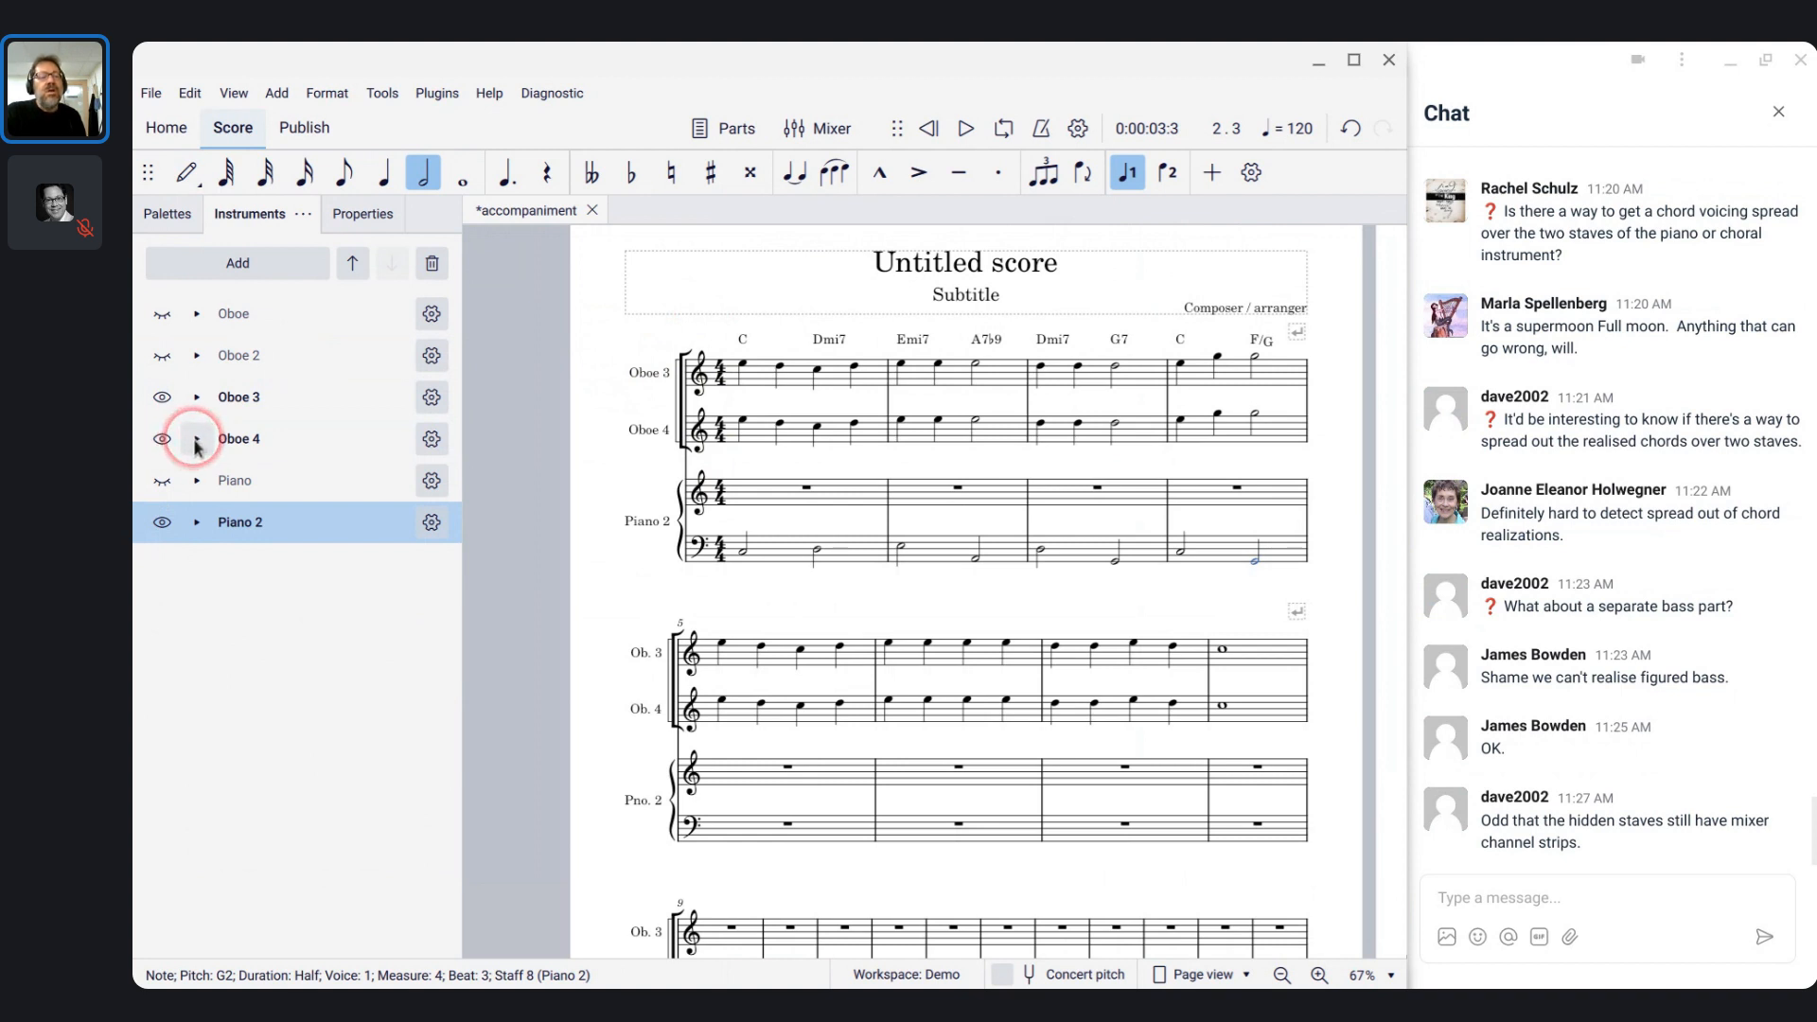
{"action": "left_click", "coordinate": [198, 440]}
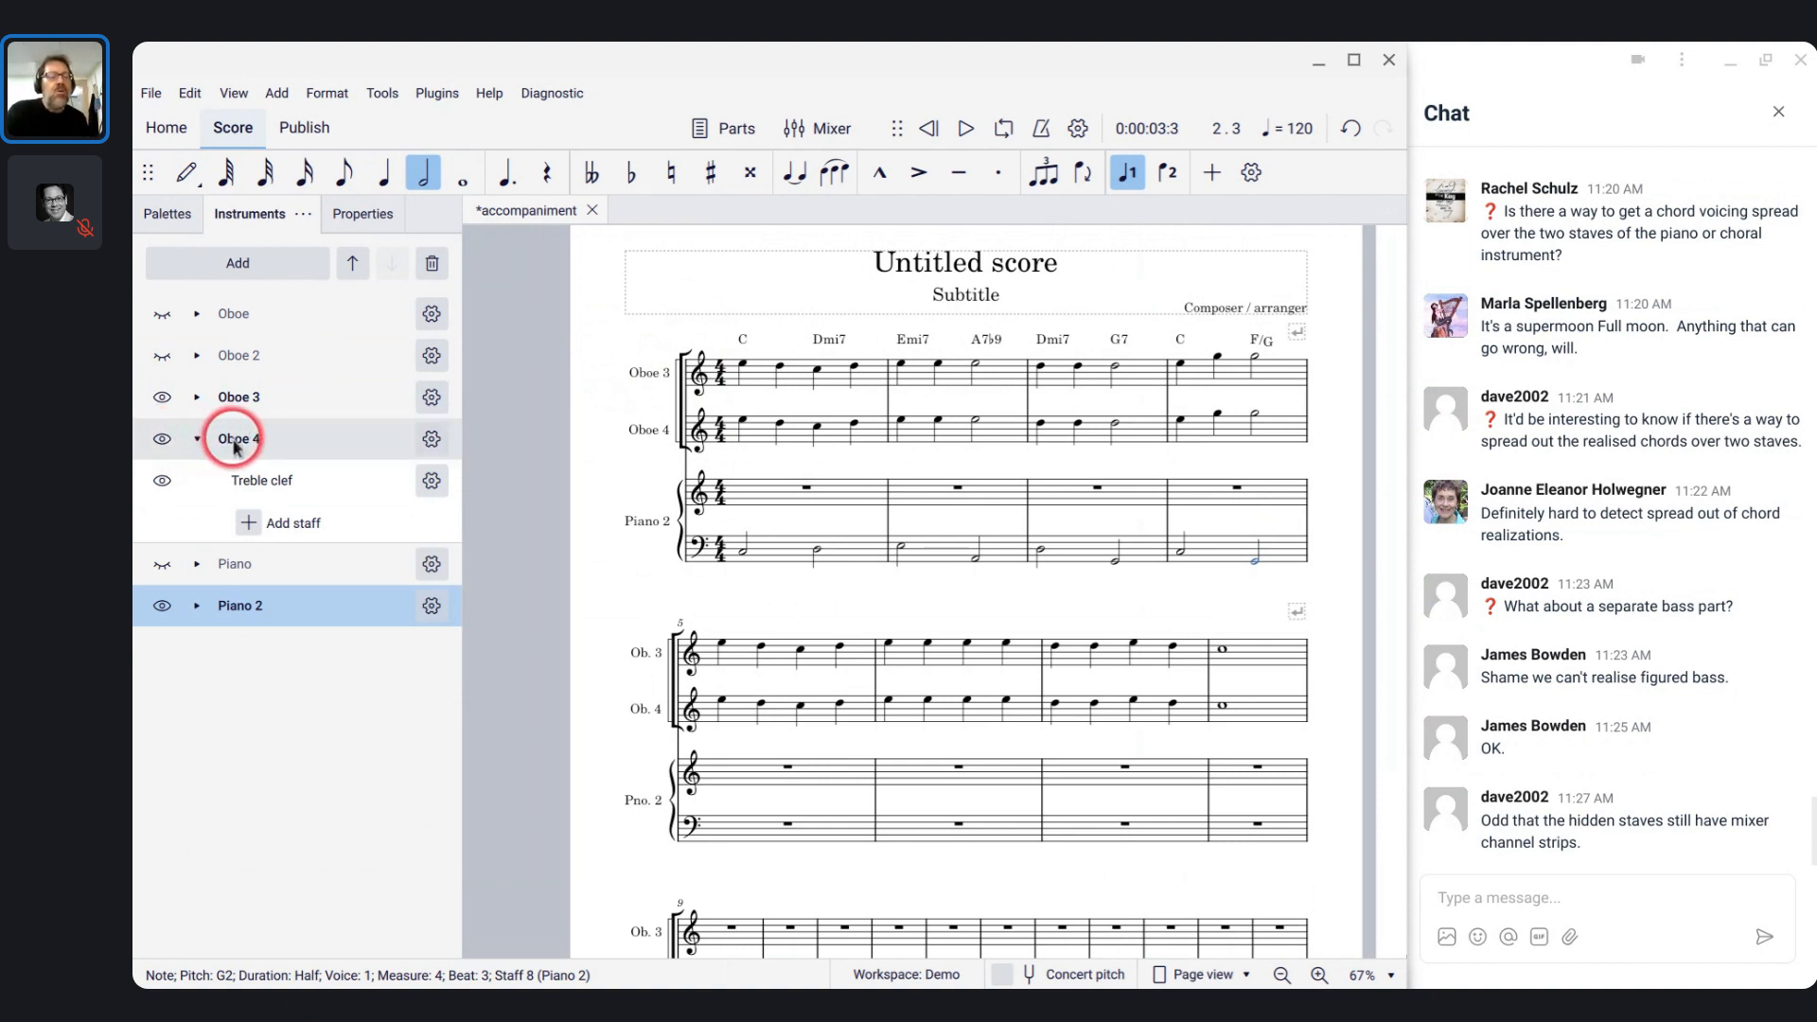
{"action": "left_click", "coordinate": [162, 483]}
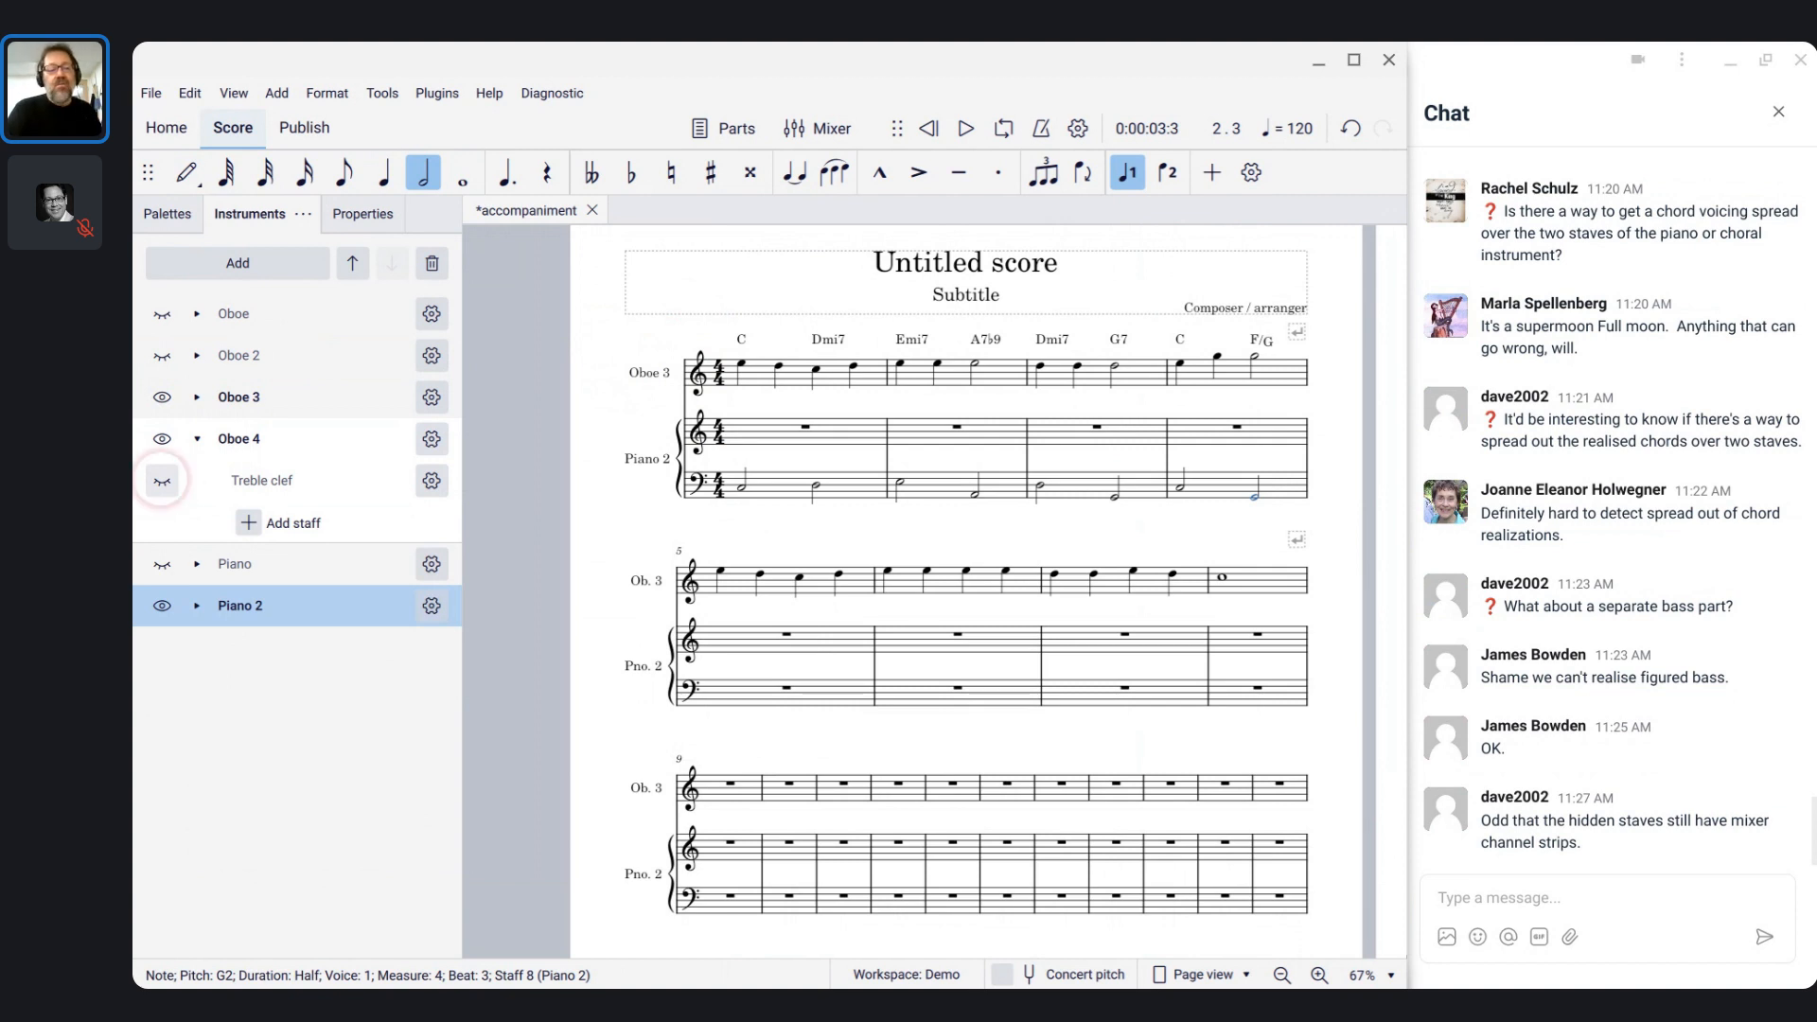
{"action": "left_click", "coordinate": [160, 484]}
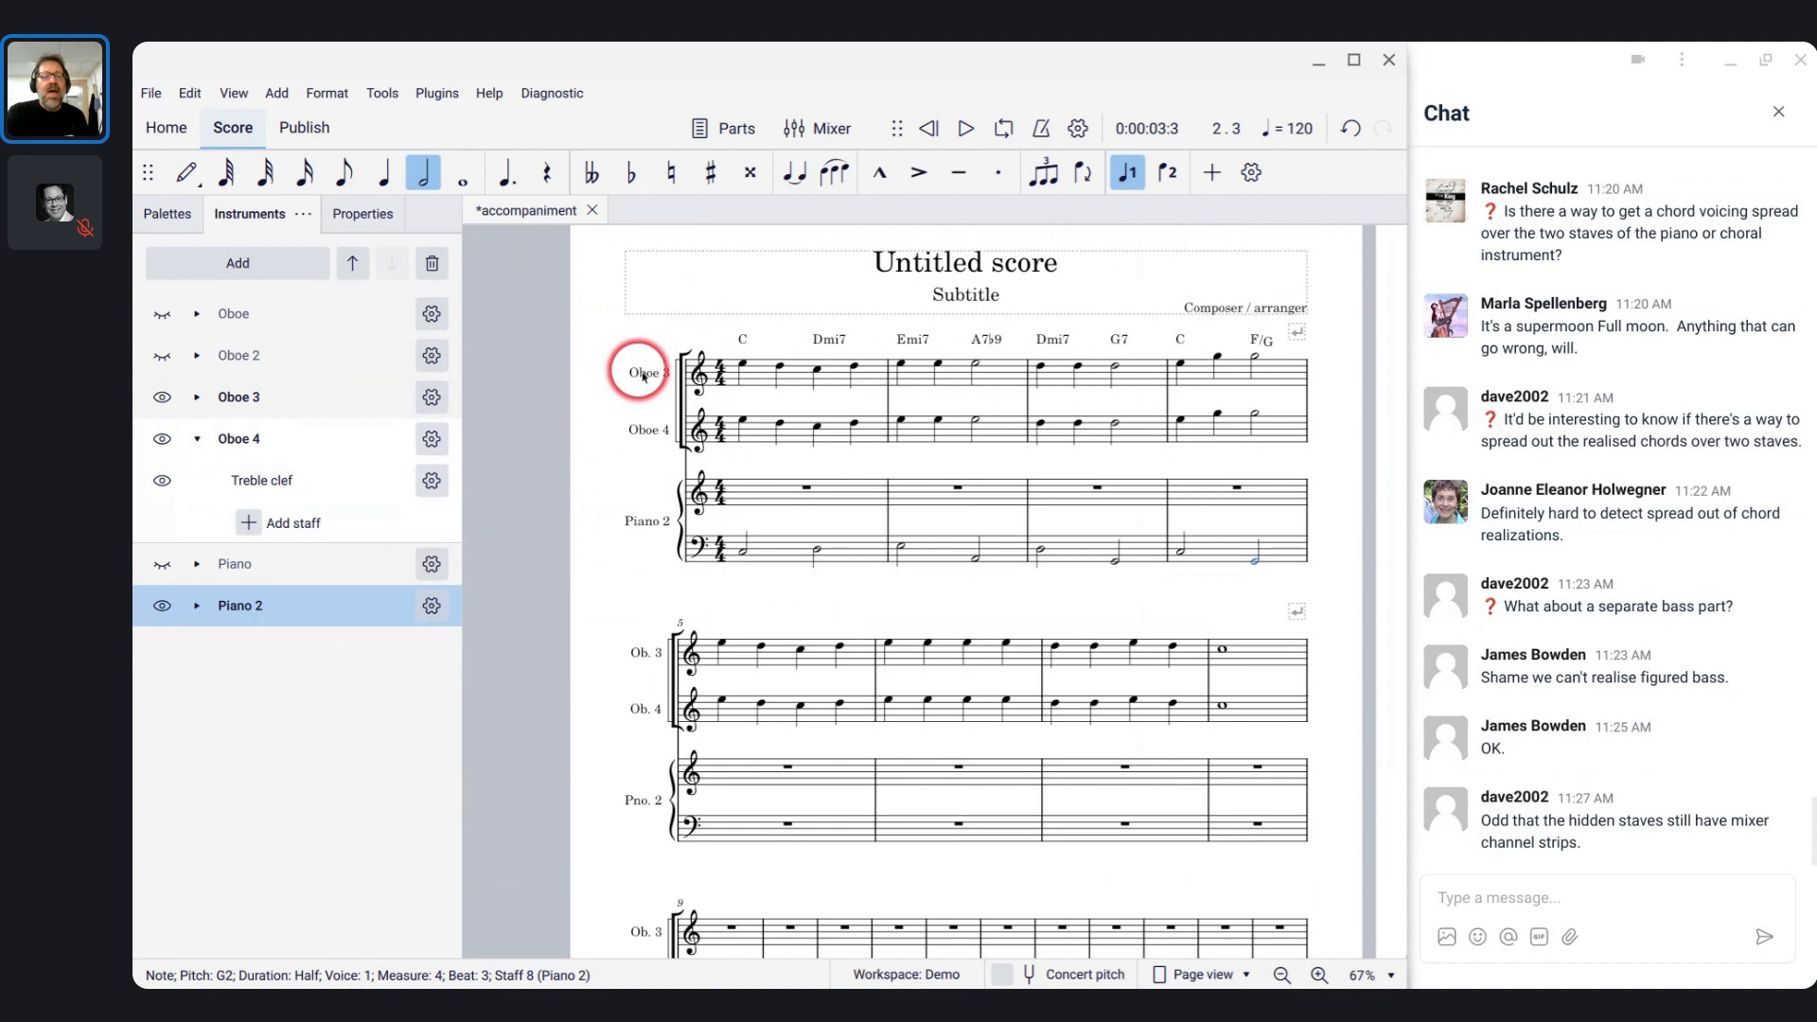
{"action": "left_click", "coordinate": [161, 441]}
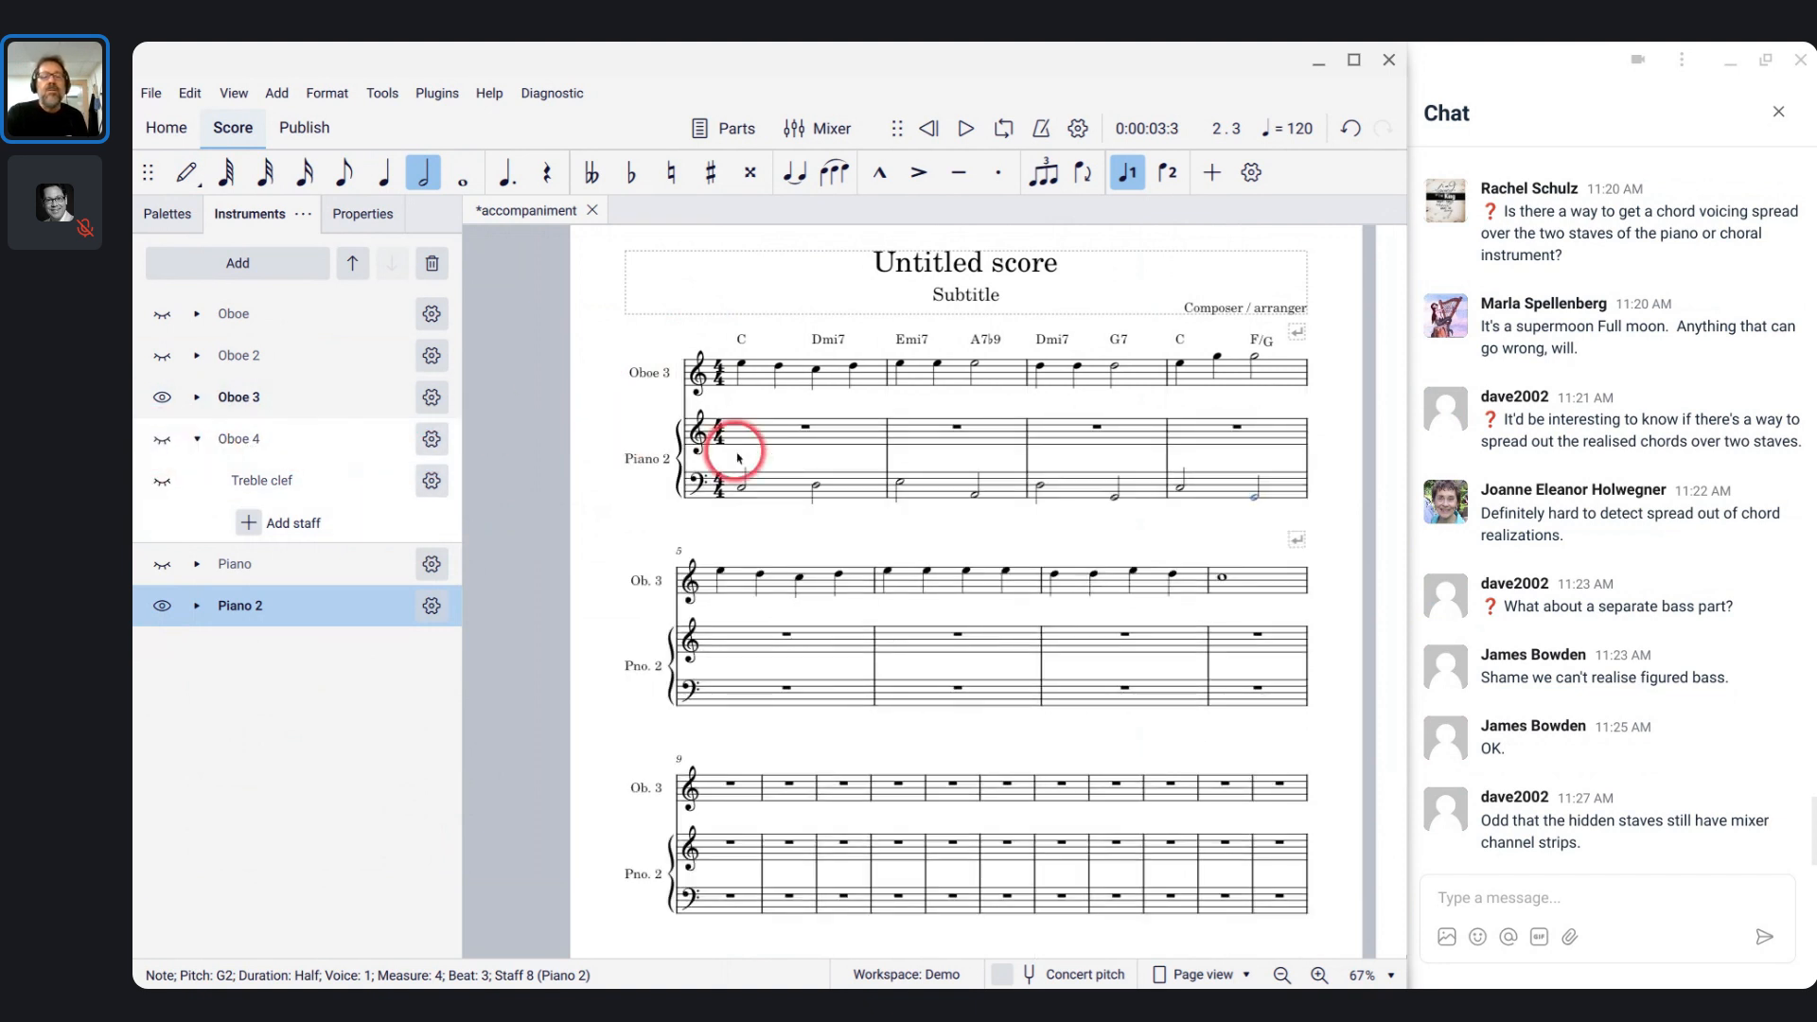
- Play the Oboe 3 melody with the Piano 2 bass line from measure 1 through measure 4, and stop
{"action": "left_click", "coordinate": [701, 383]}
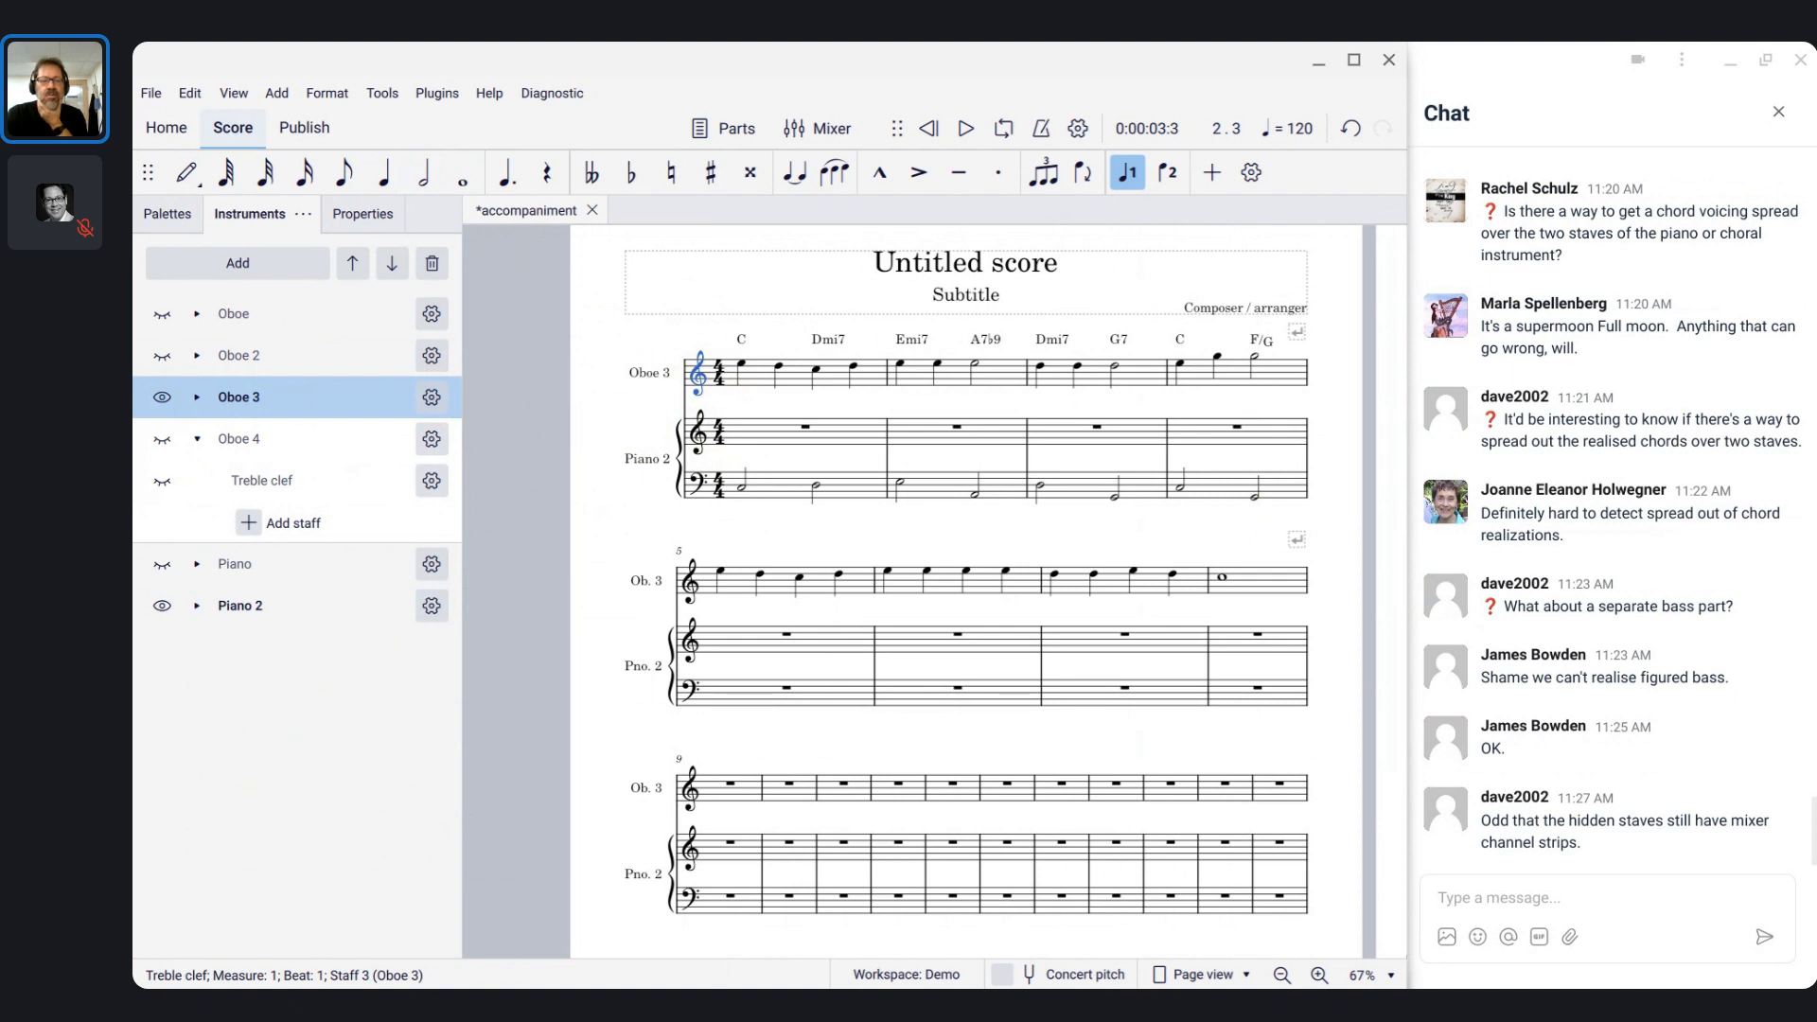
{"action": "key", "text": "space"}
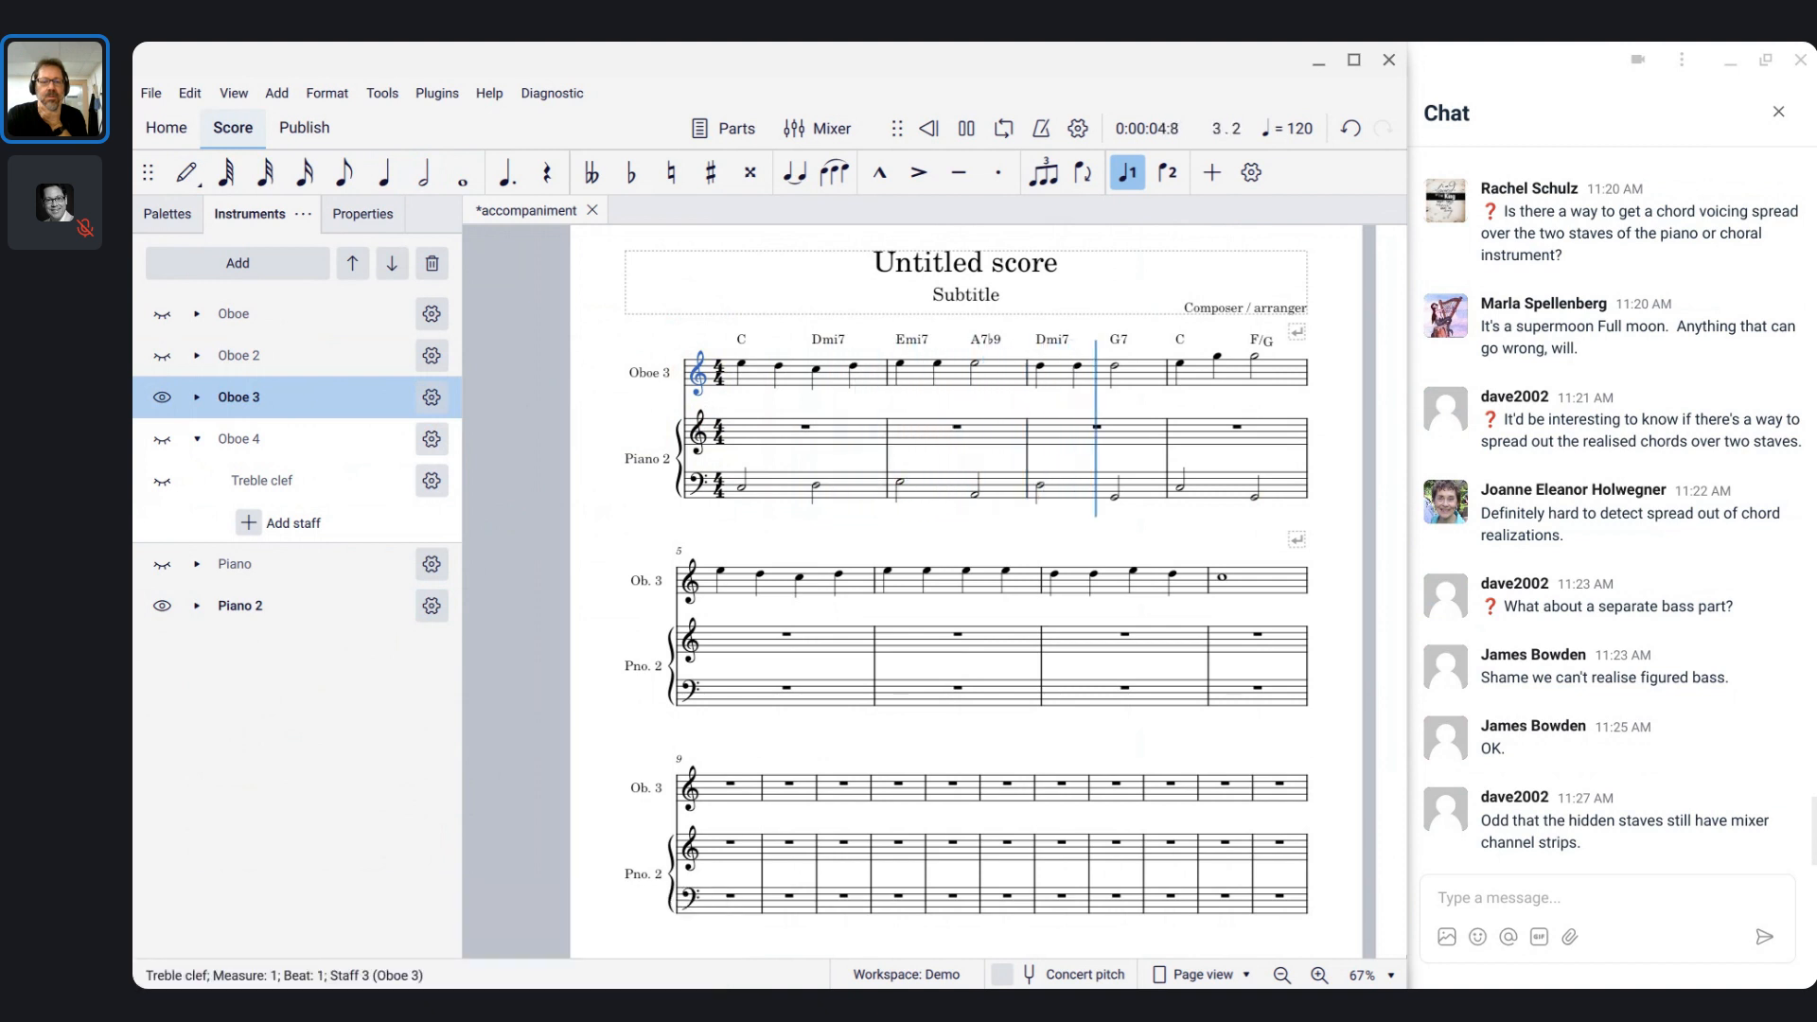
{"action": "key", "text": "space"}
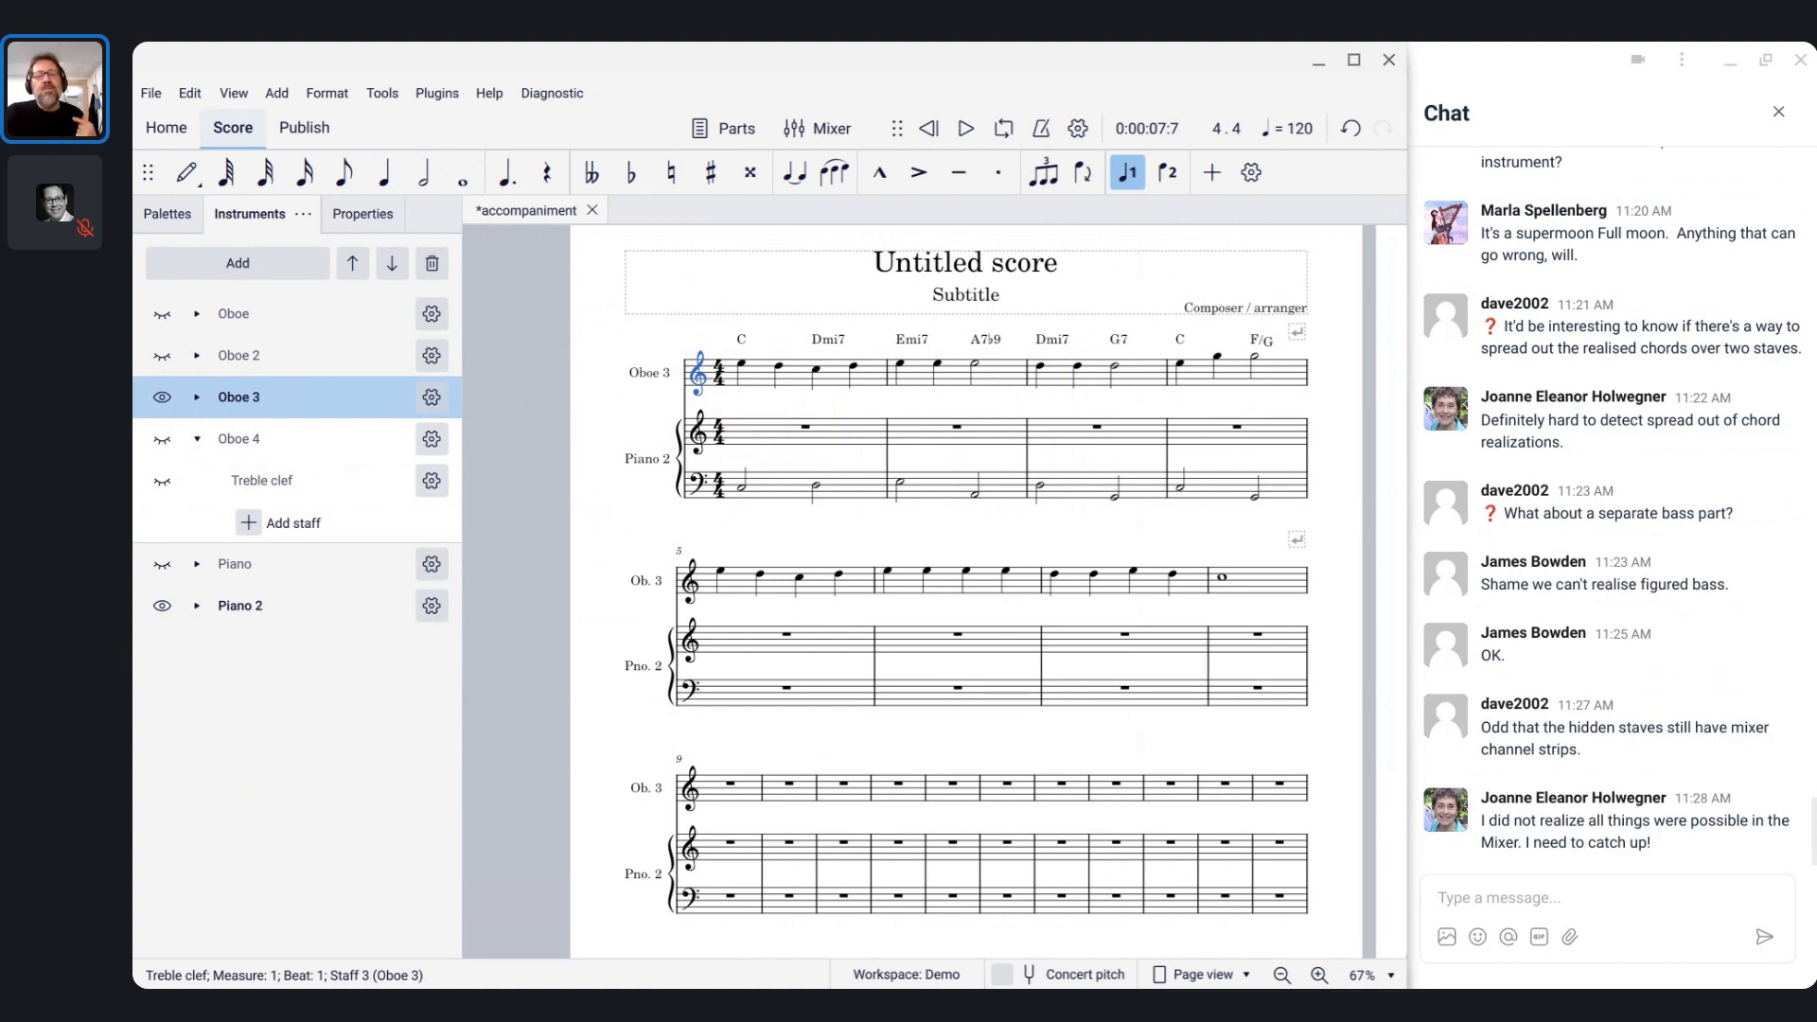
- Enter a half rest and a low C-sharp half note in measure 2 of Piano 2's treble staff
{"action": "left_click", "coordinate": [917, 430]}
{"action": "key", "text": "n"}
{"action": "key", "text": "6"}
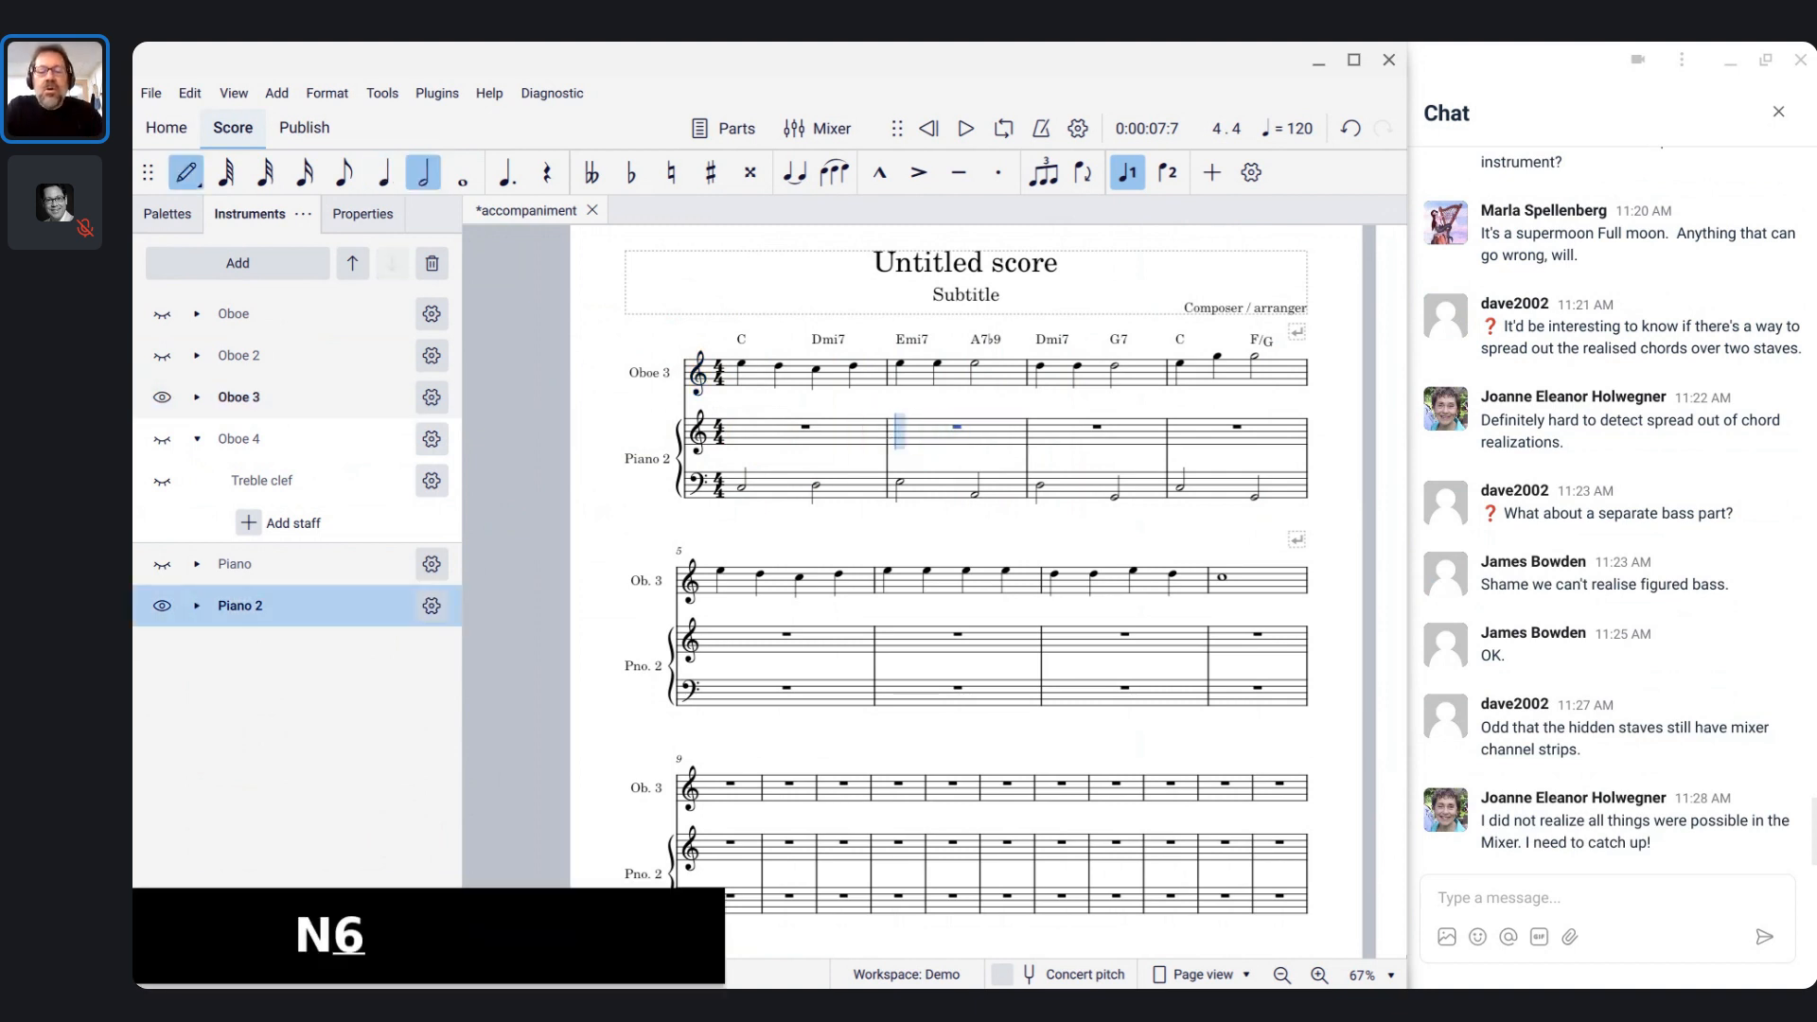
{"action": "key", "text": "0"}
{"action": "key", "text": "c"}
{"action": "key", "text": "Up"}
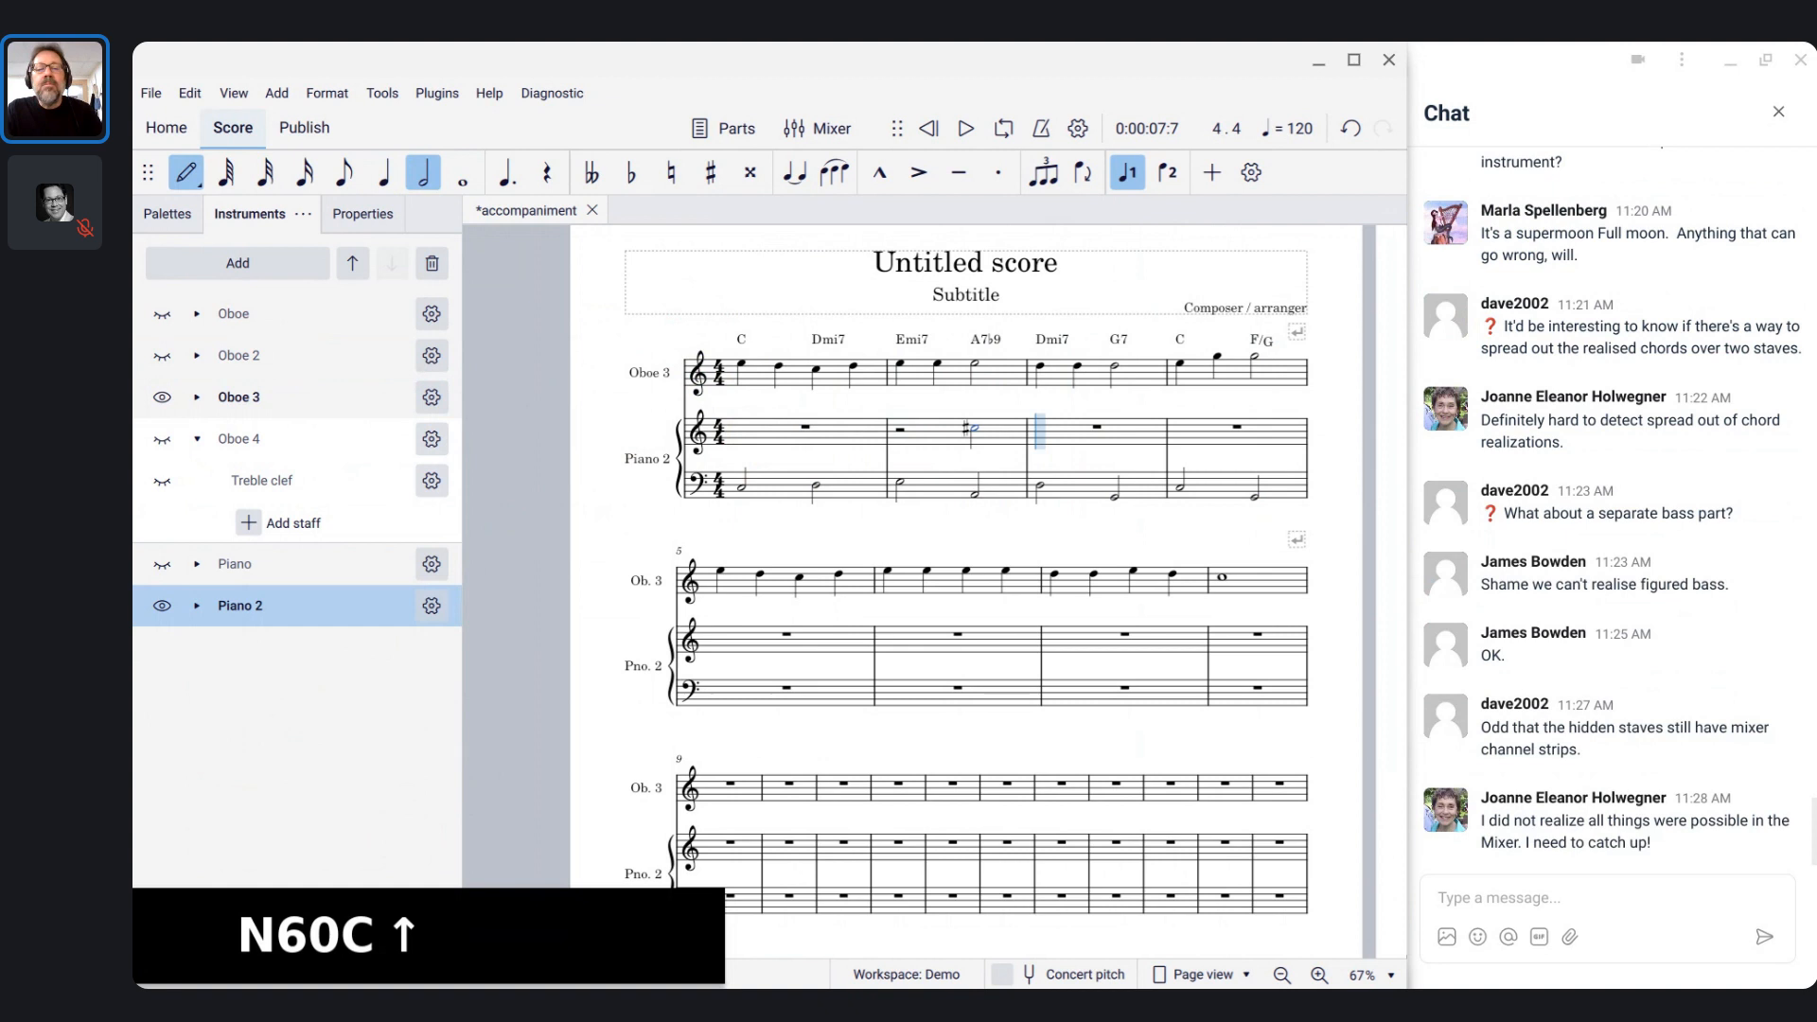
{"action": "key", "text": "ctrl+Down"}
{"action": "key", "text": "Escape"}
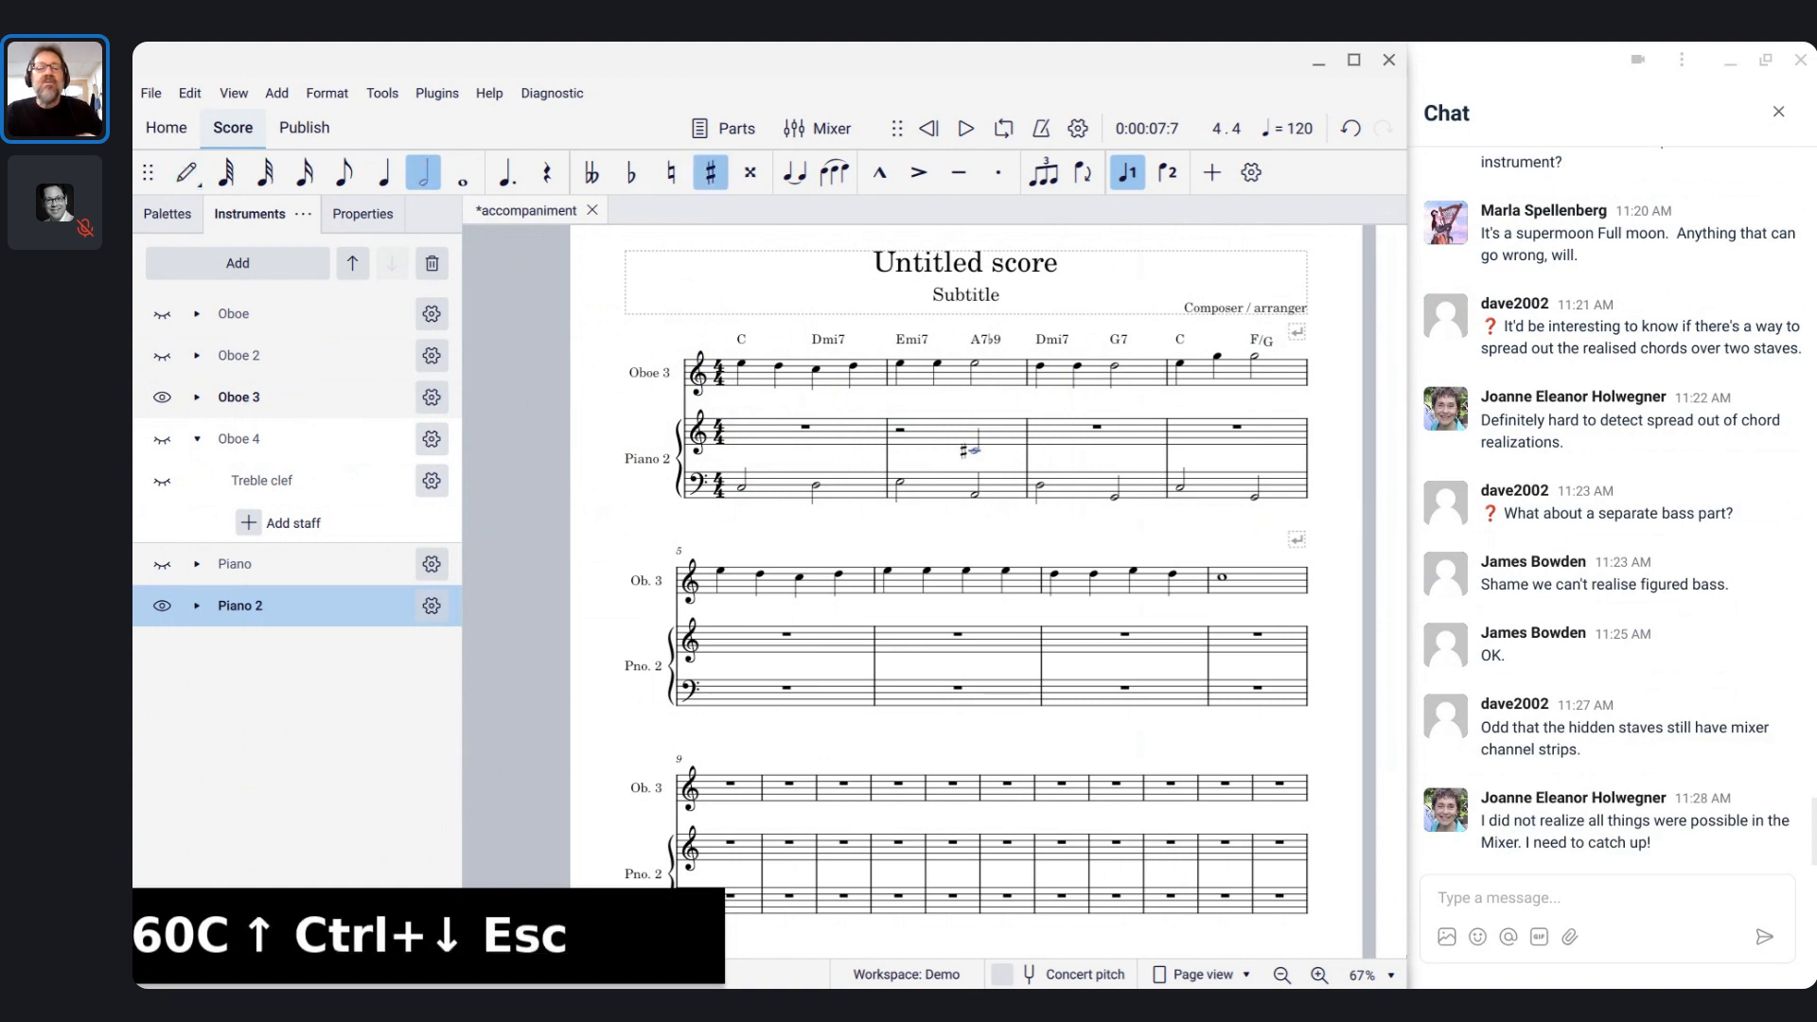
- Play the first four measures from the start to hear the C-sharp against the melody and bass line
{"action": "left_click", "coordinate": [719, 433]}
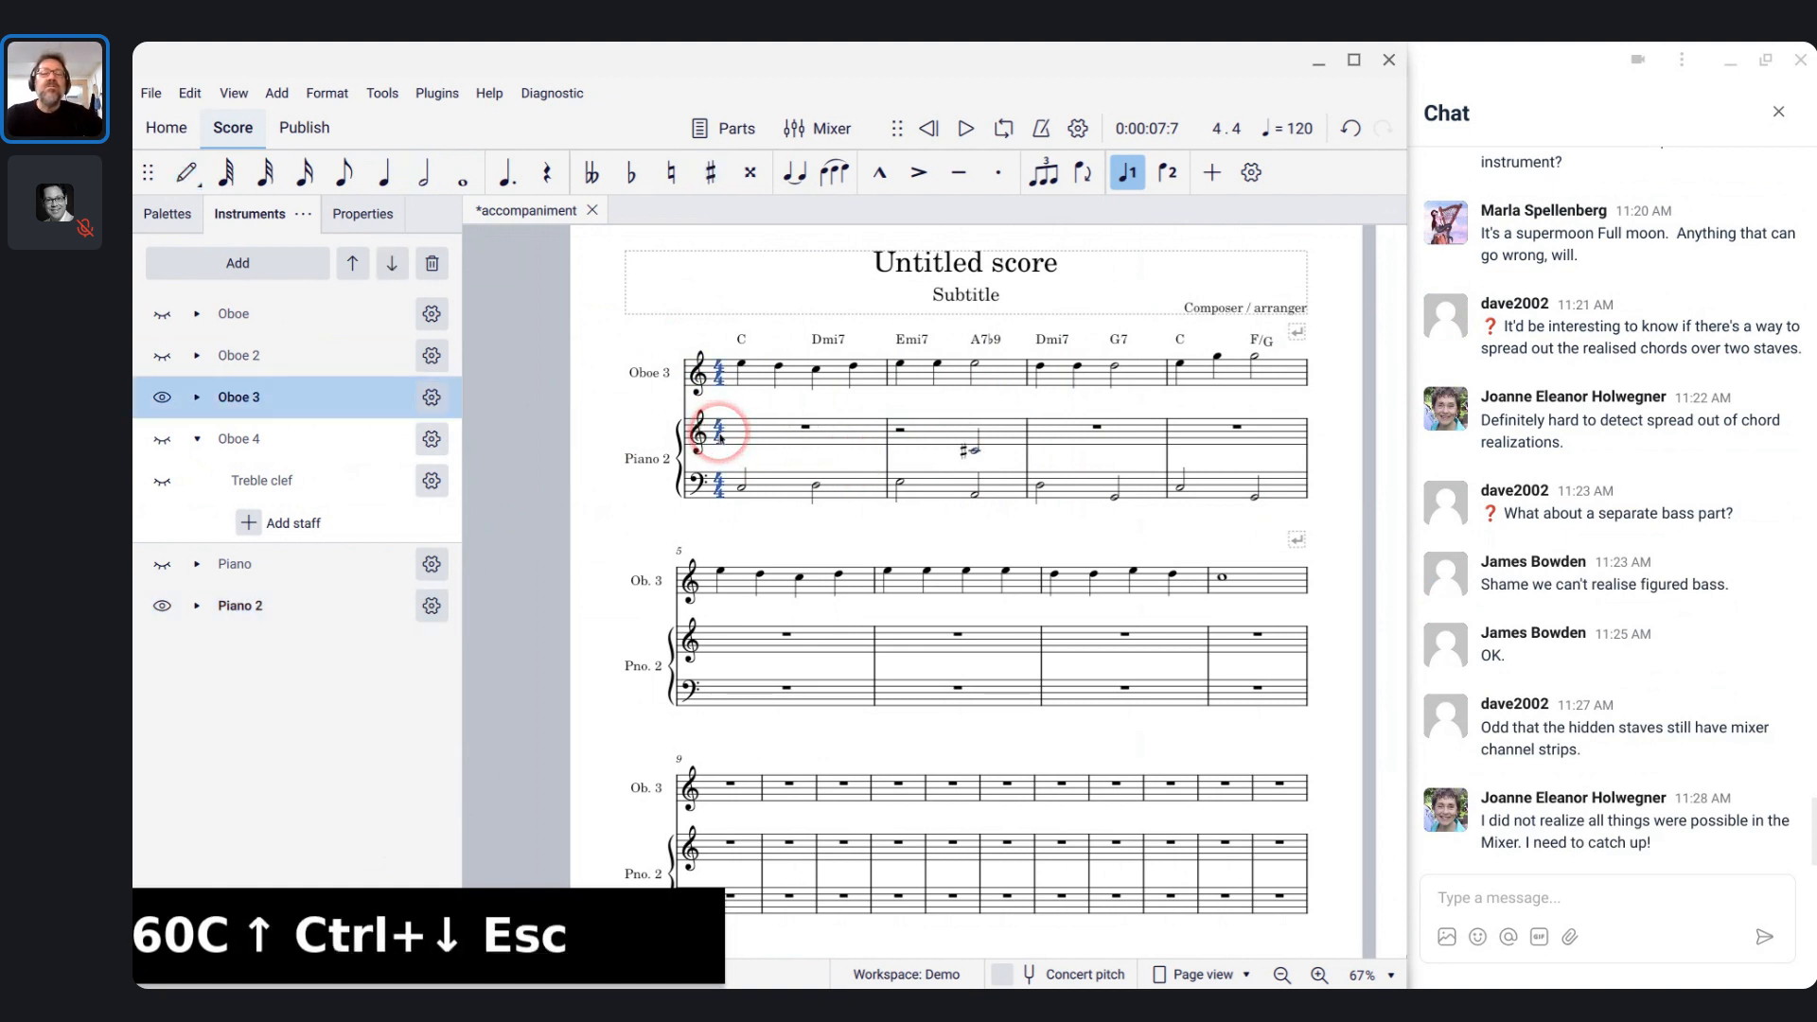
{"action": "key", "text": "space"}
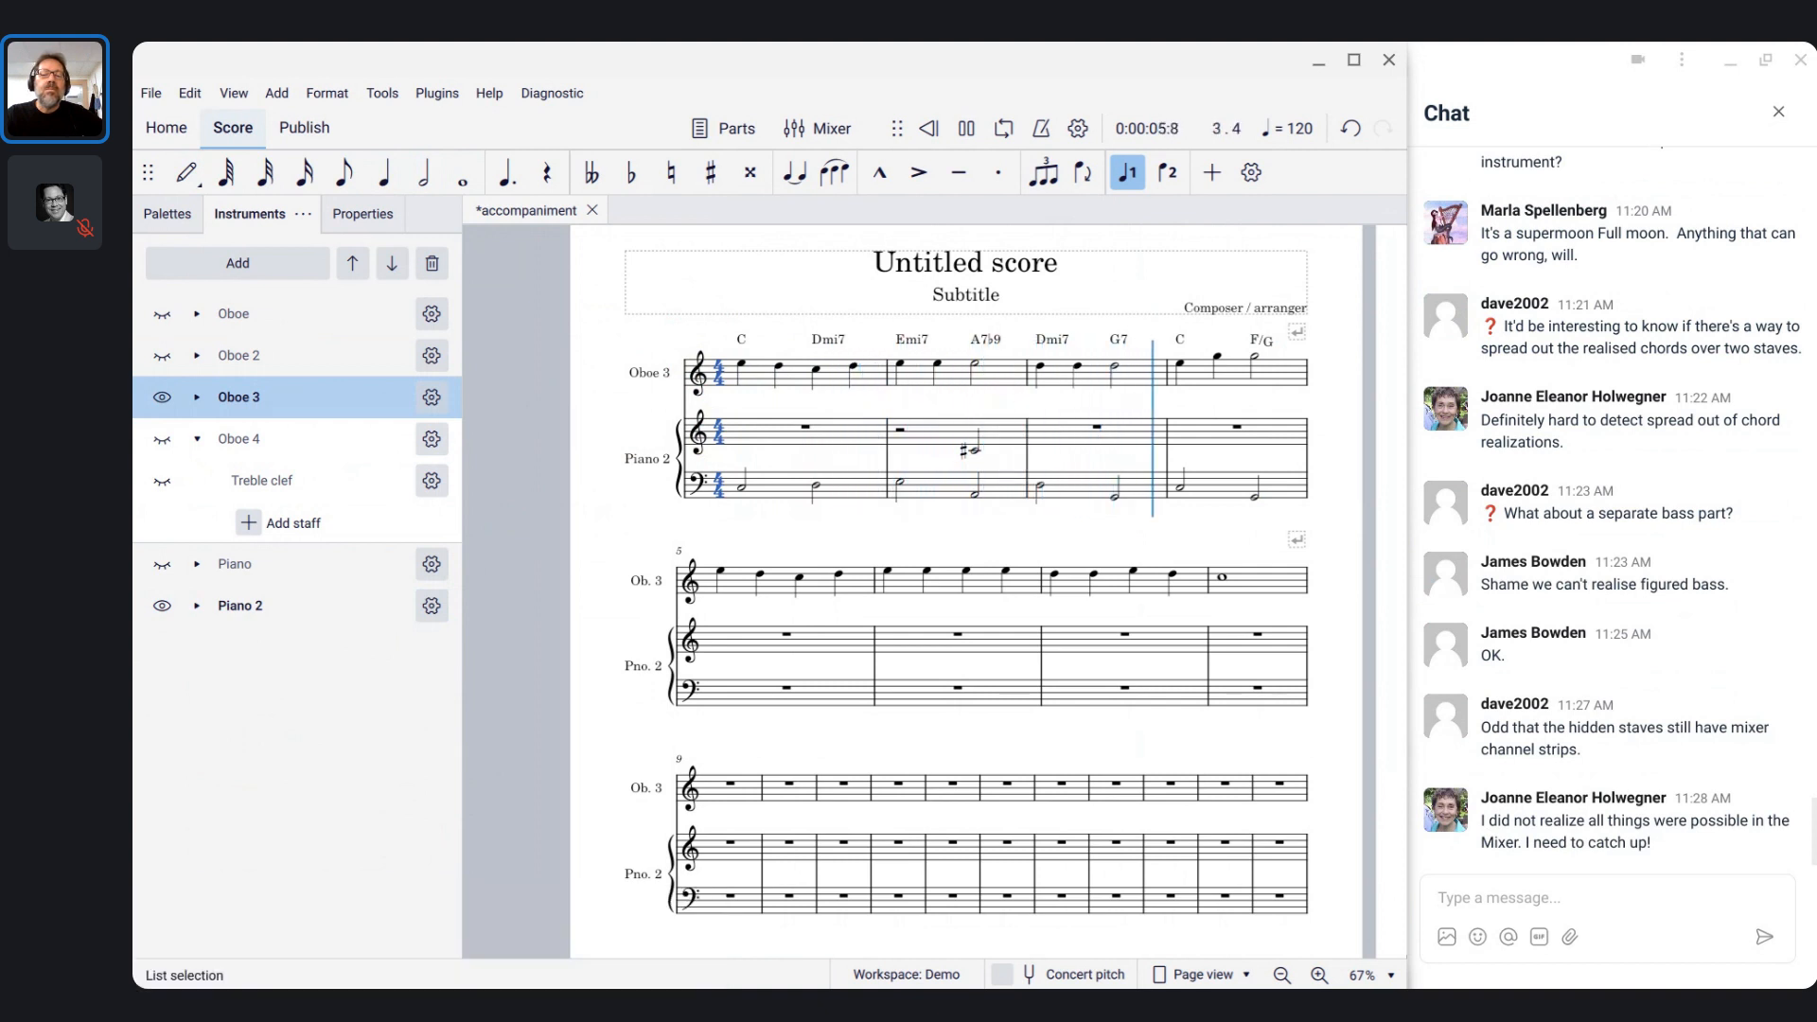
{"action": "key", "text": "space"}
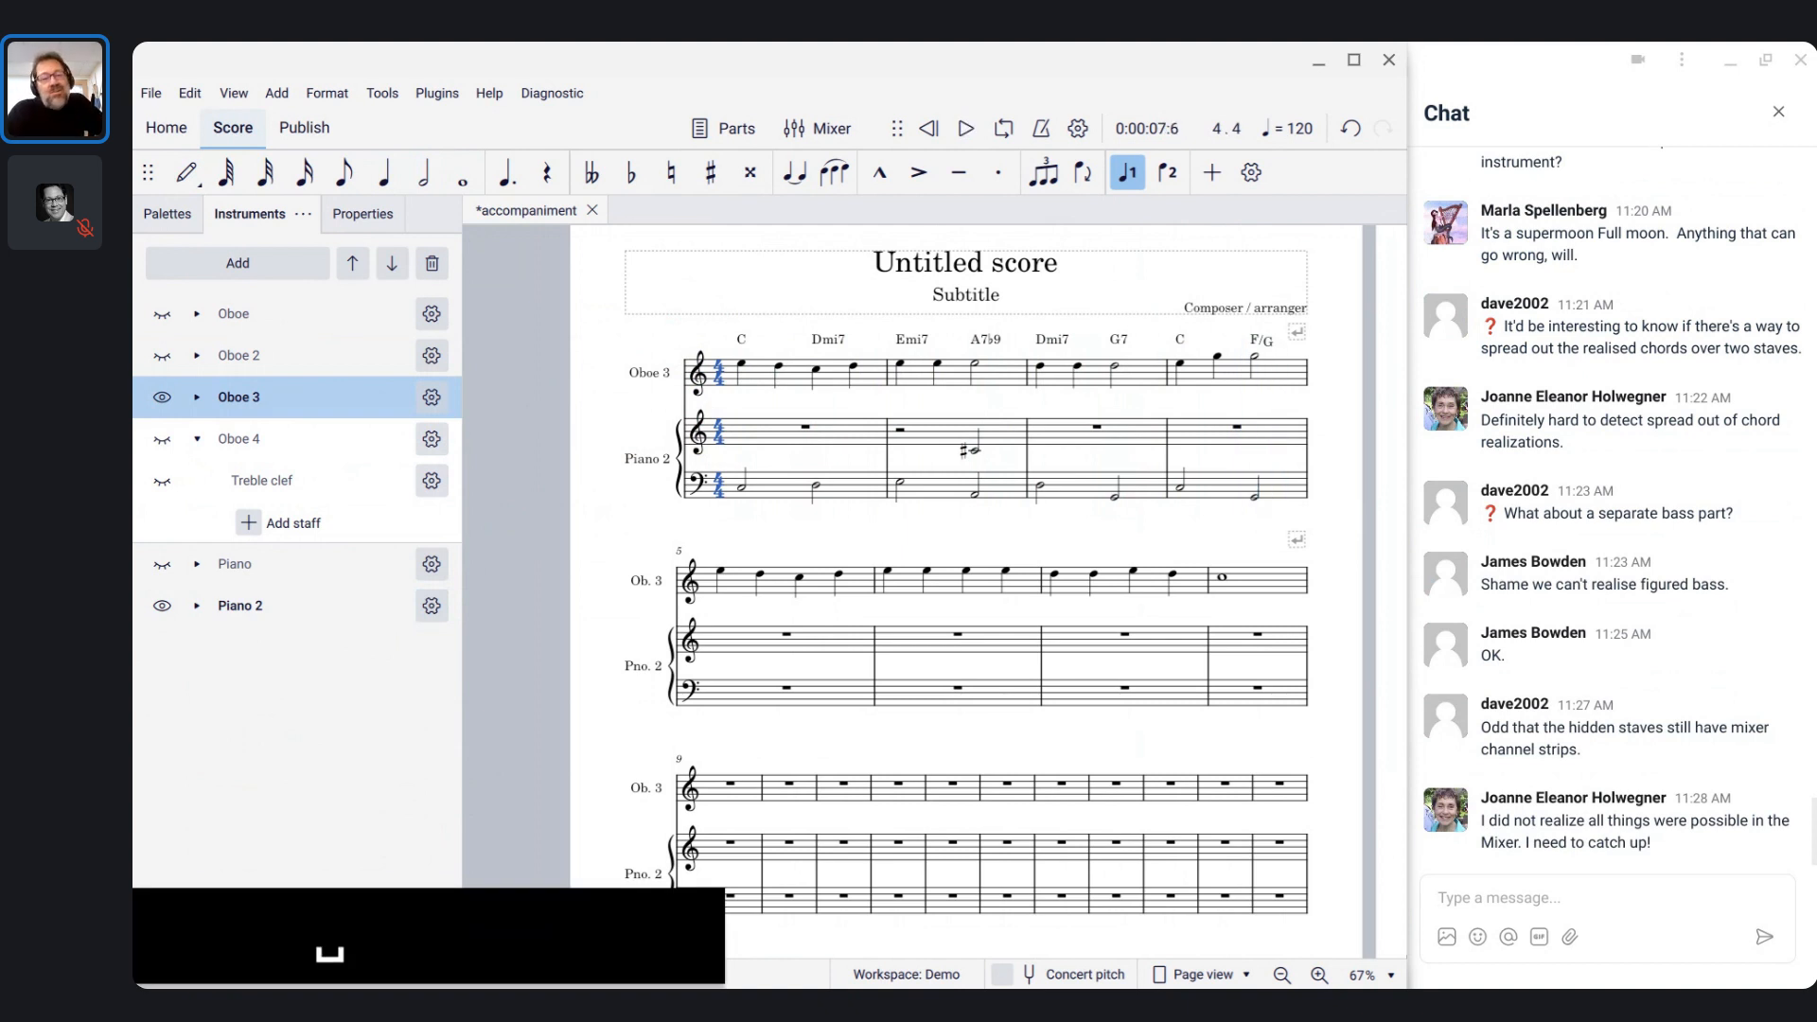
- Enter half notes low E and F in measure 1 and G at the start of measure 2 in Piano 2's treble staff
{"action": "left_click", "coordinate": [776, 447]}
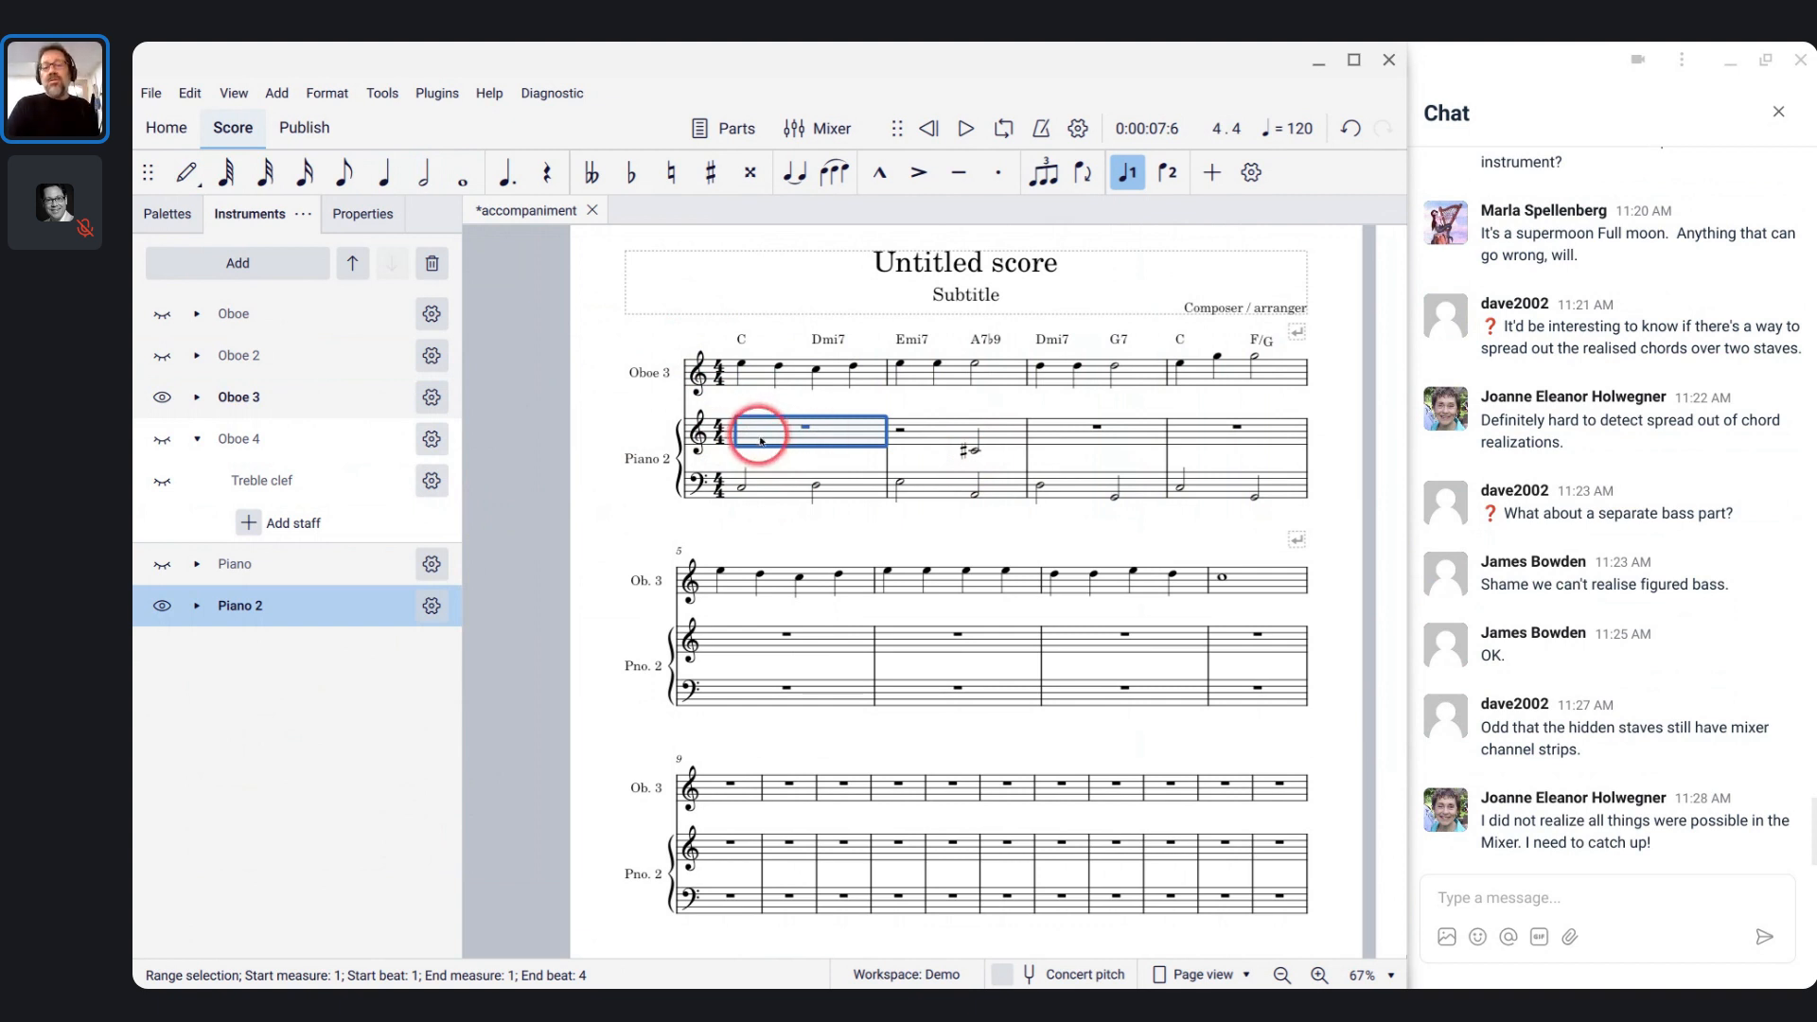
{"action": "key", "text": "n"}
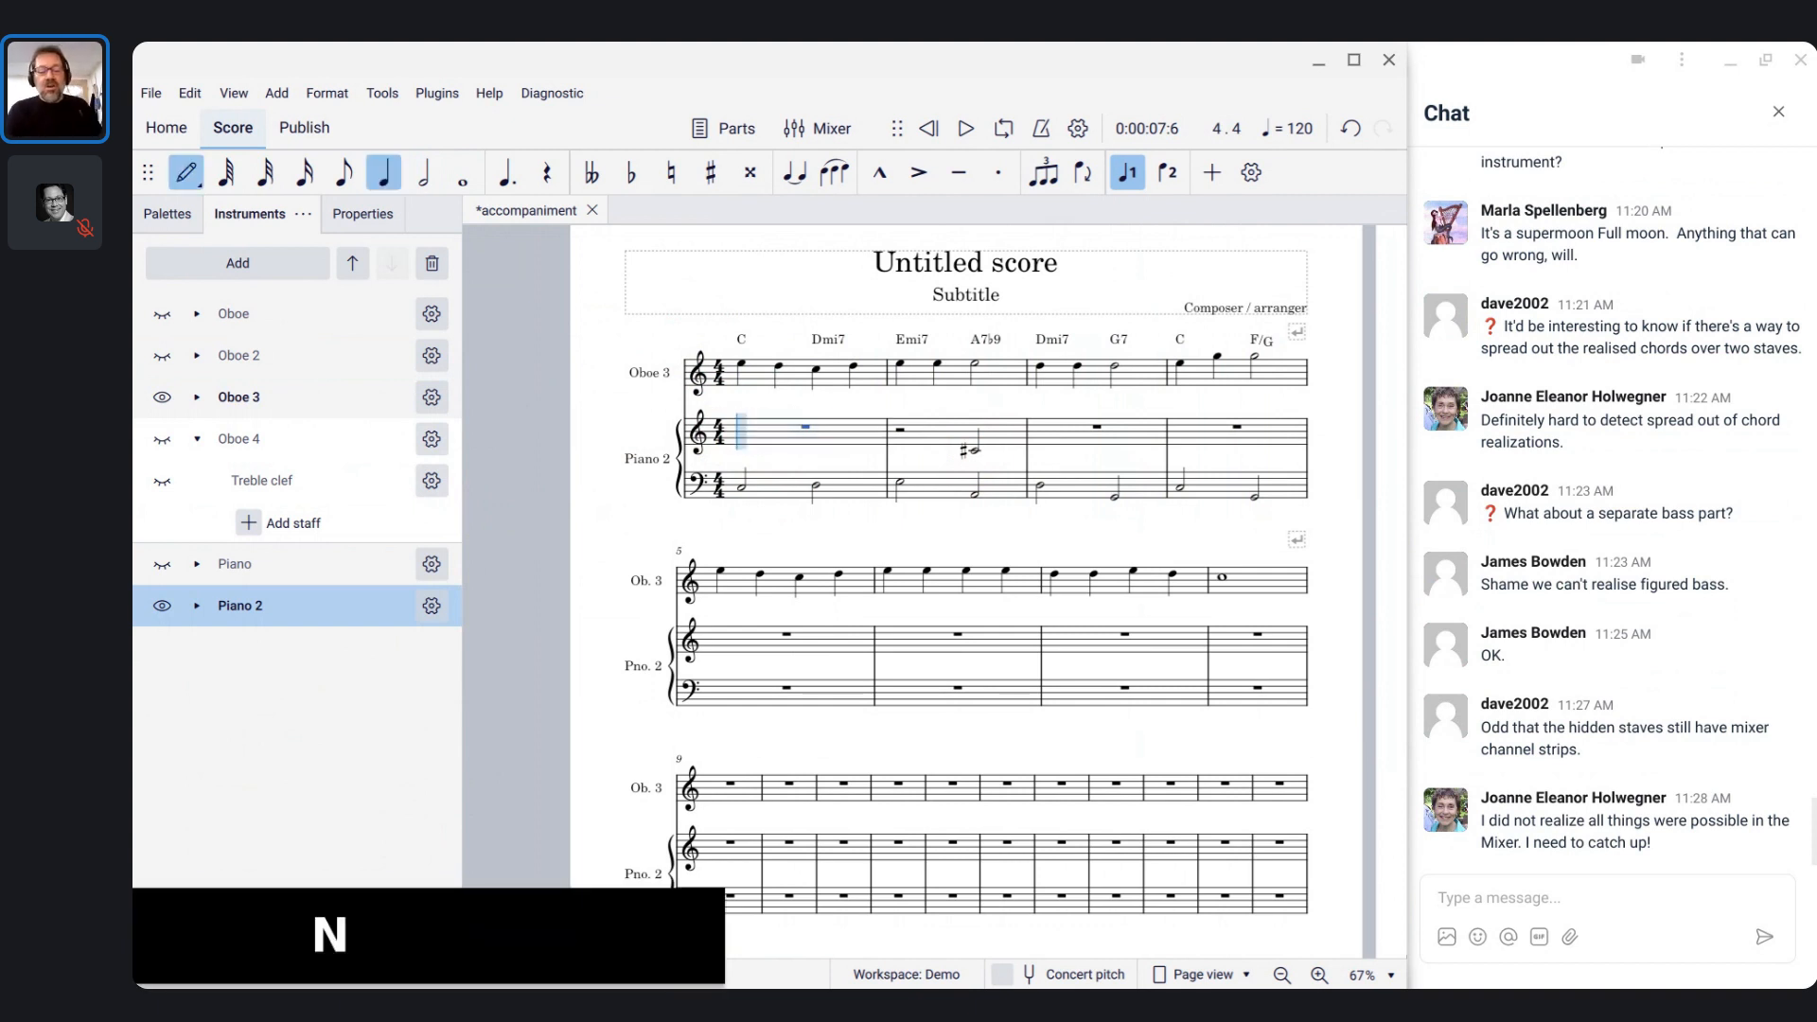
{"action": "key", "text": "e"}
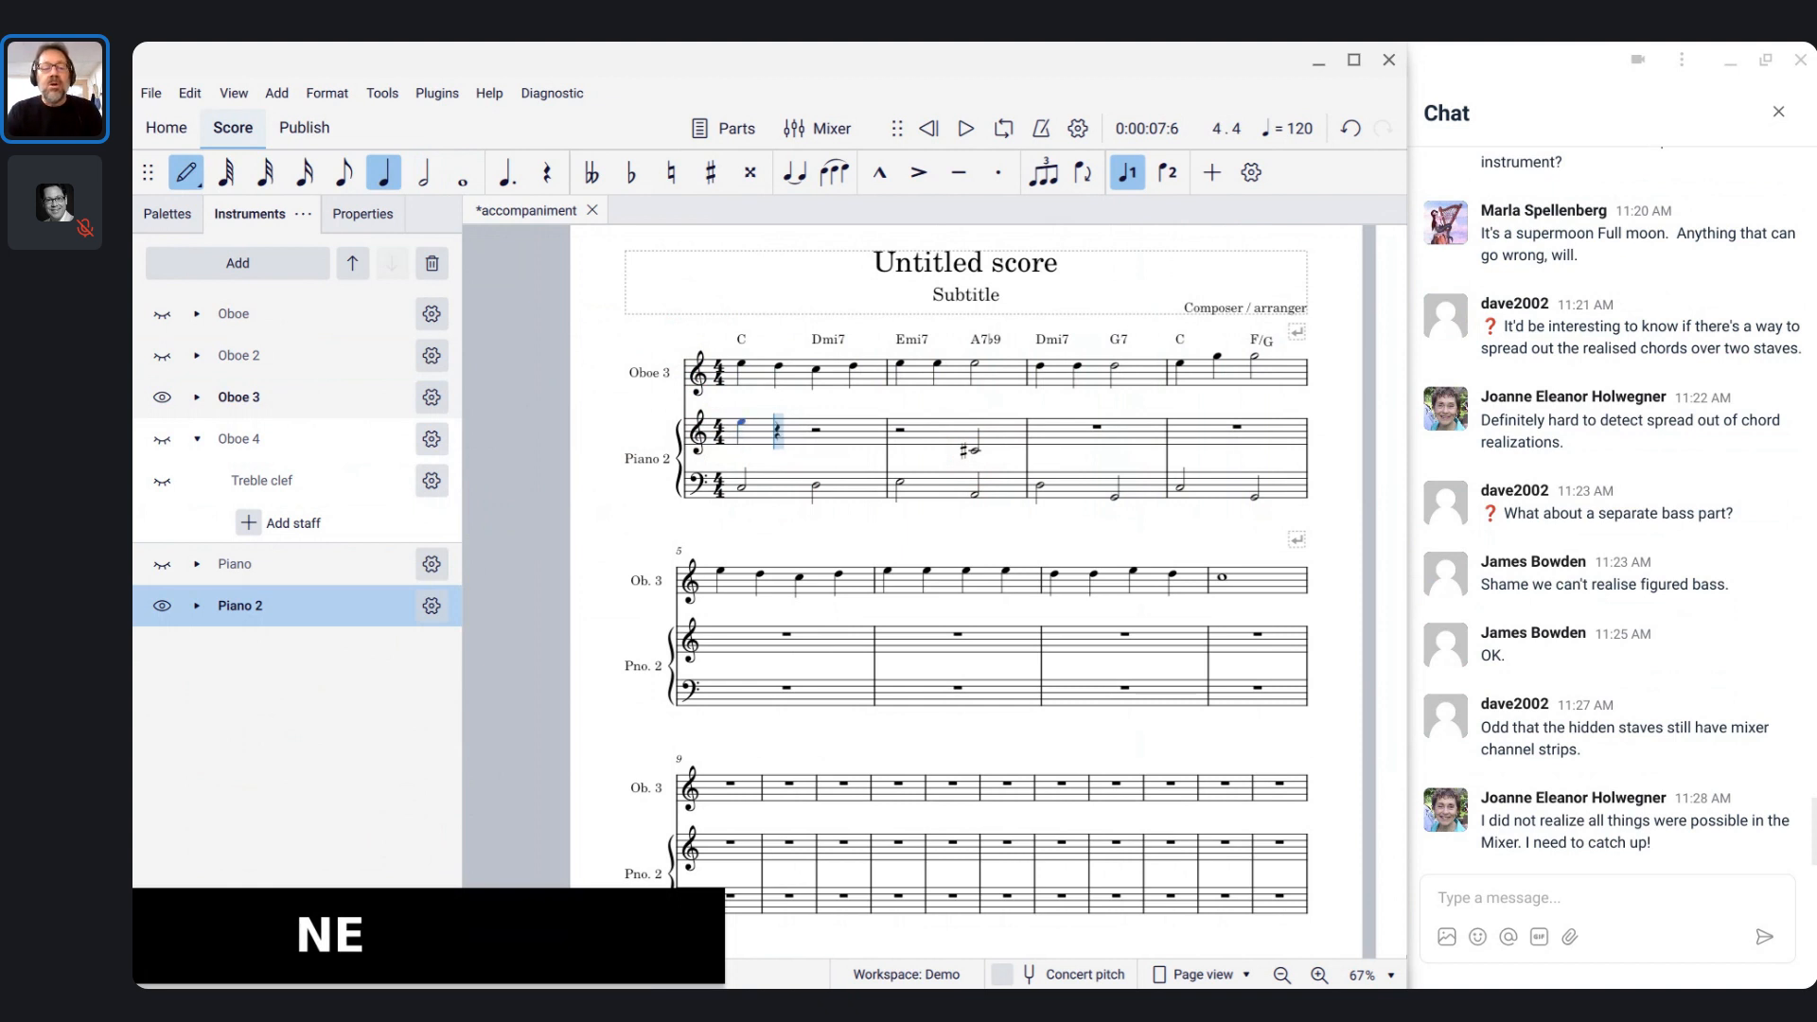
{"action": "key", "text": "ctrl+z"}
{"action": "key", "text": "6"}
{"action": "key", "text": "e"}
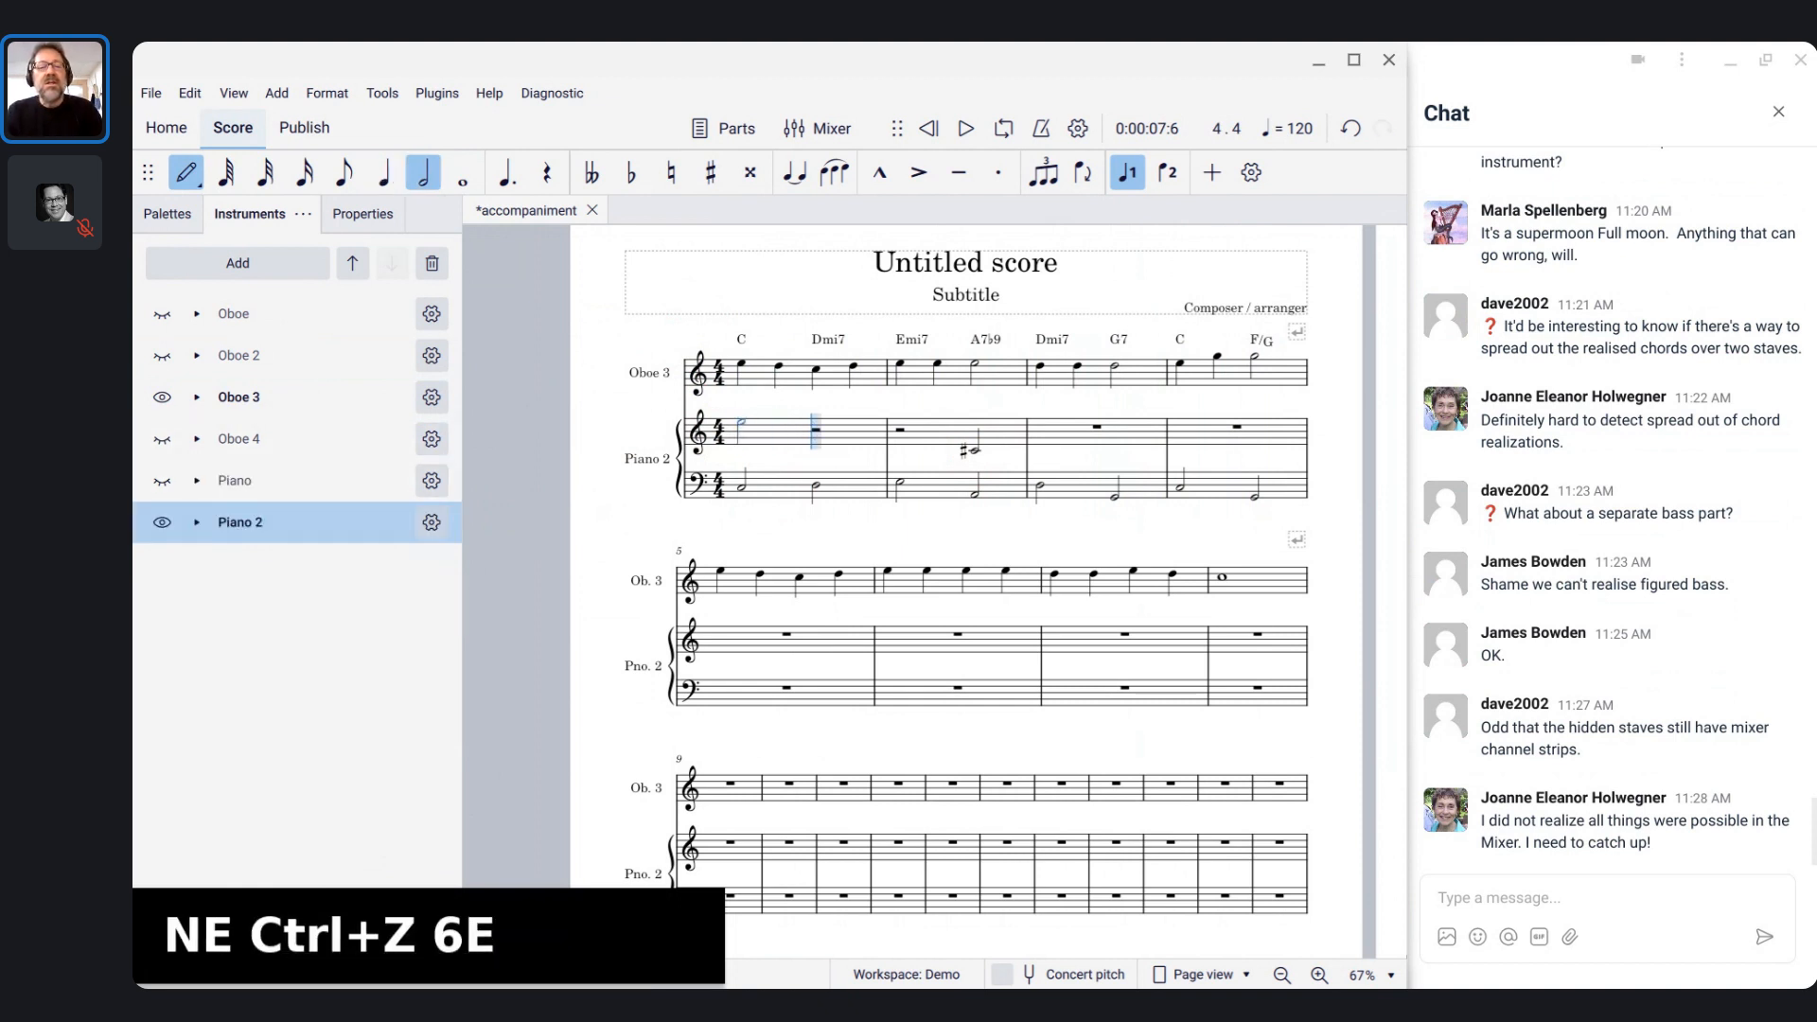
{"action": "key", "text": "ctrl+Down"}
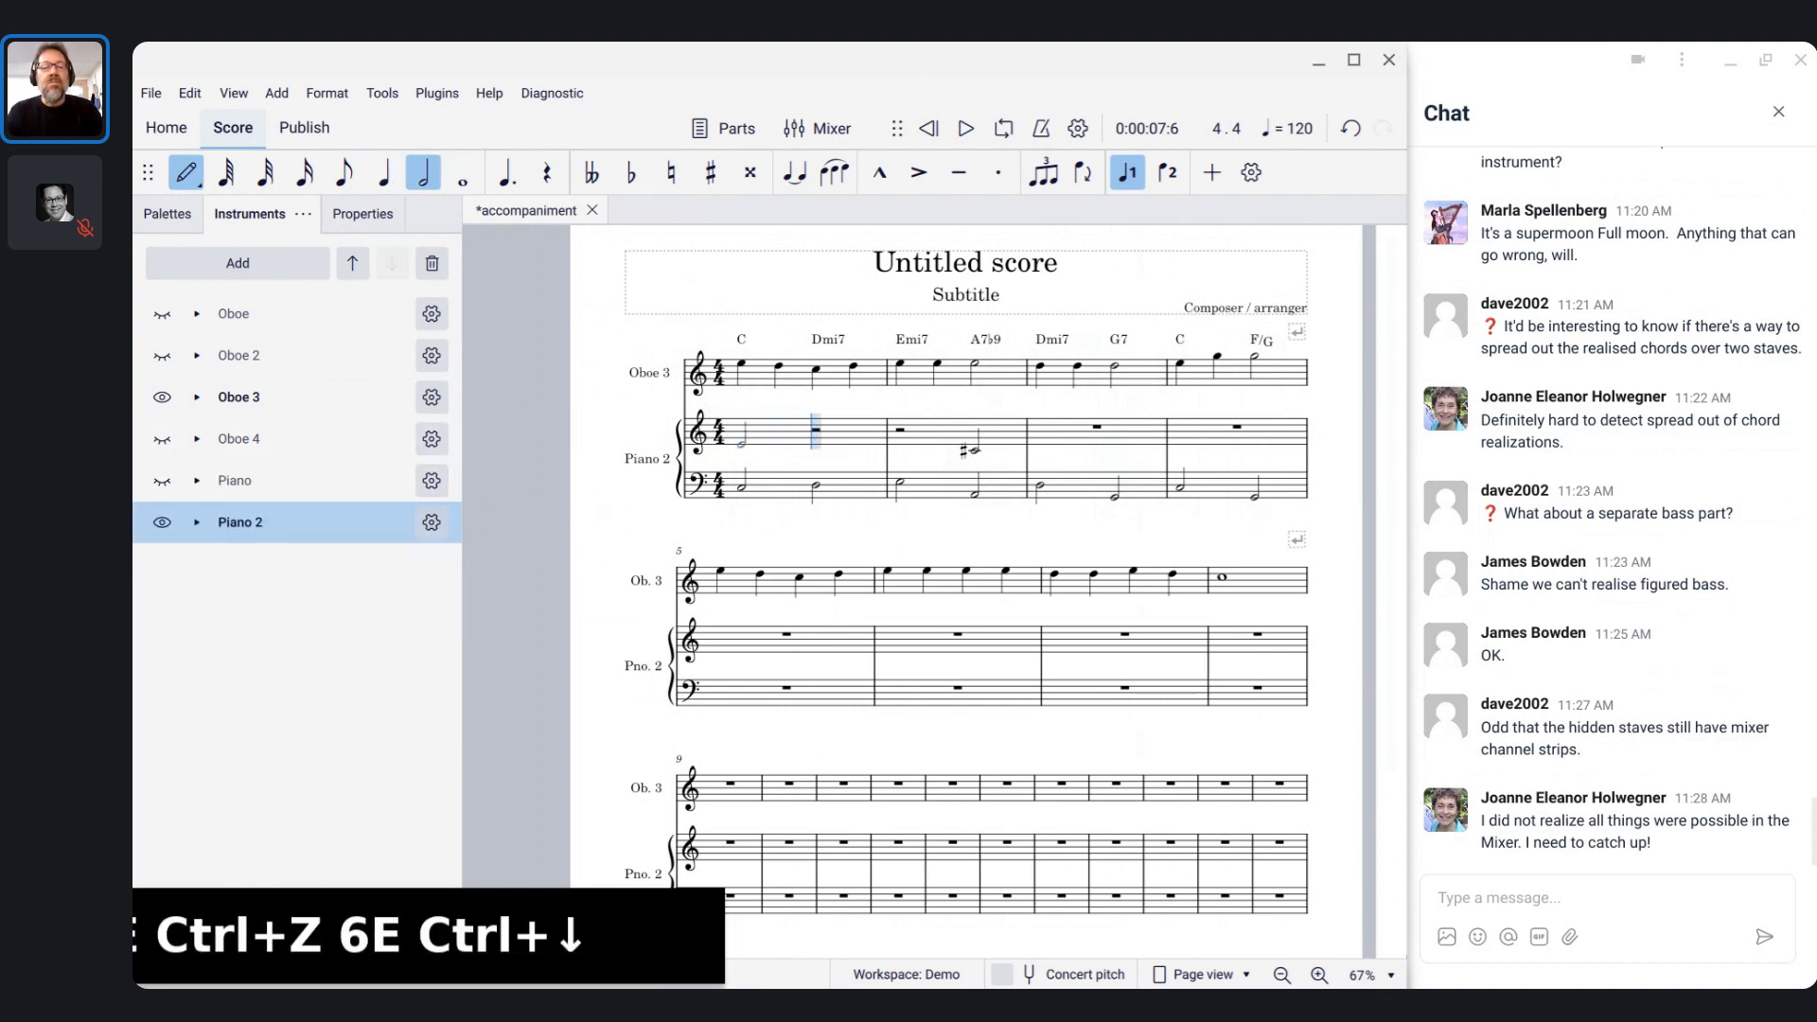
{"action": "key", "text": "f"}
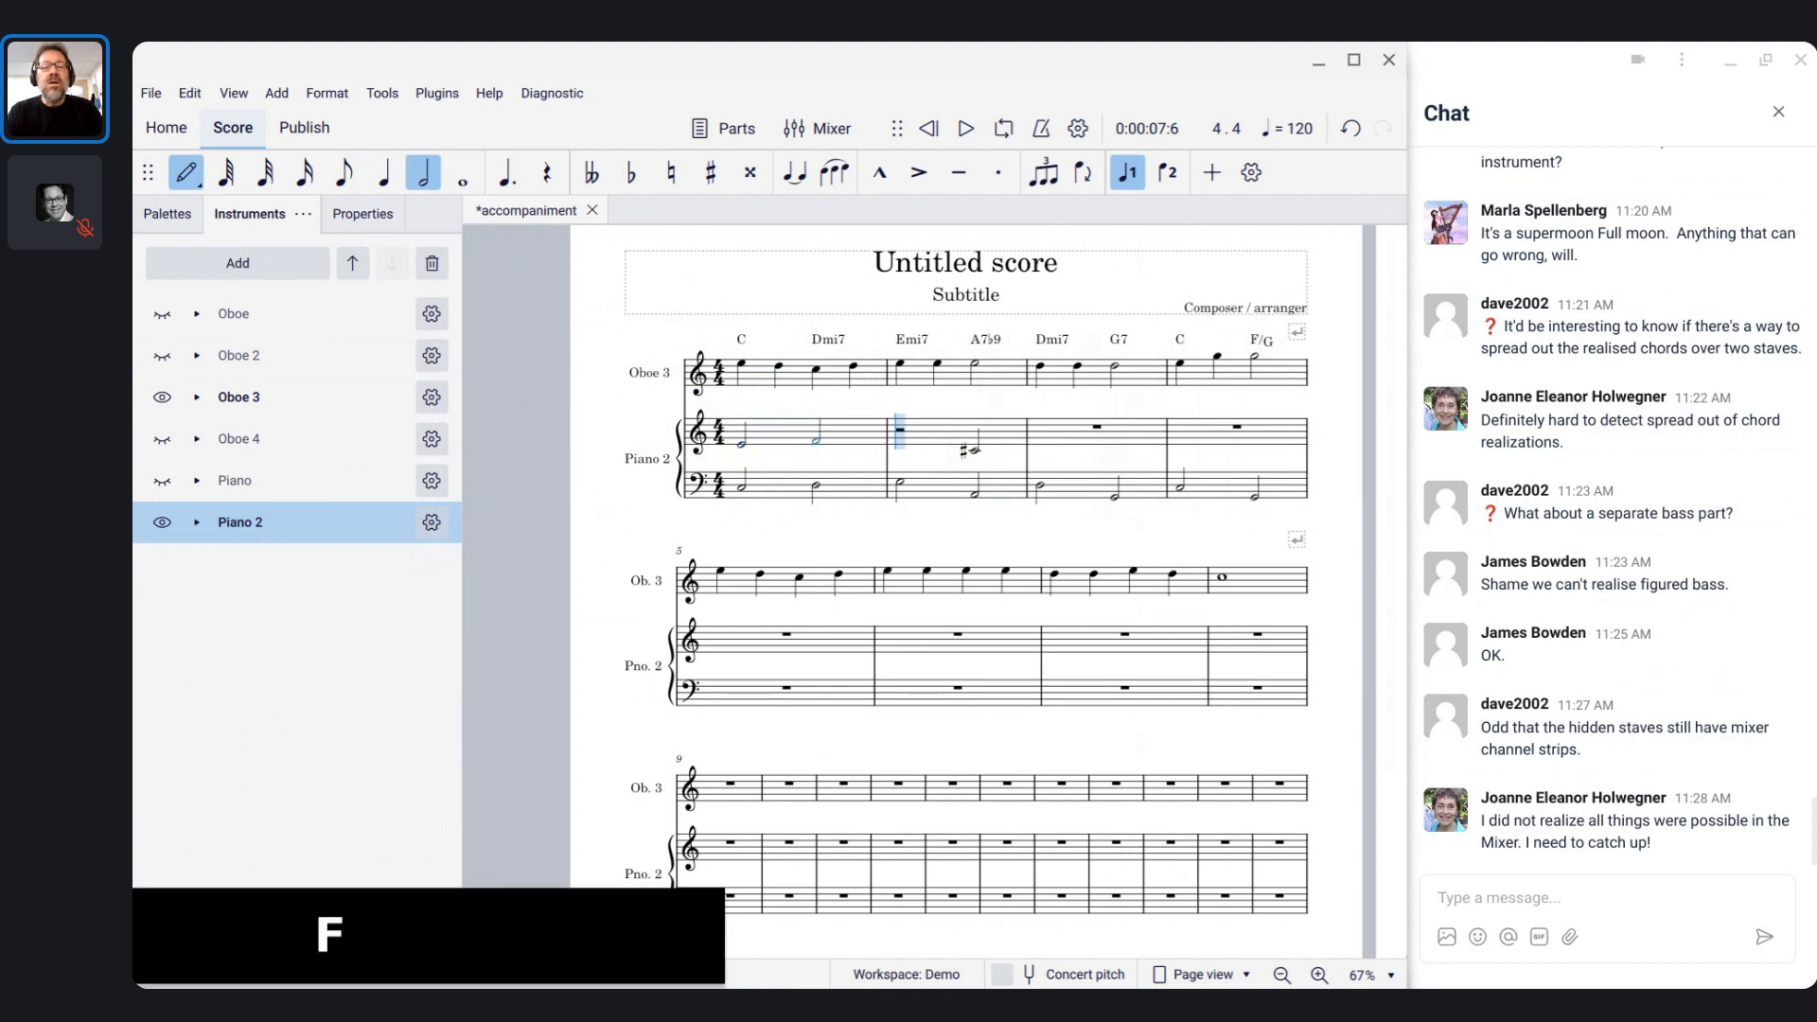
{"action": "key", "text": "g"}
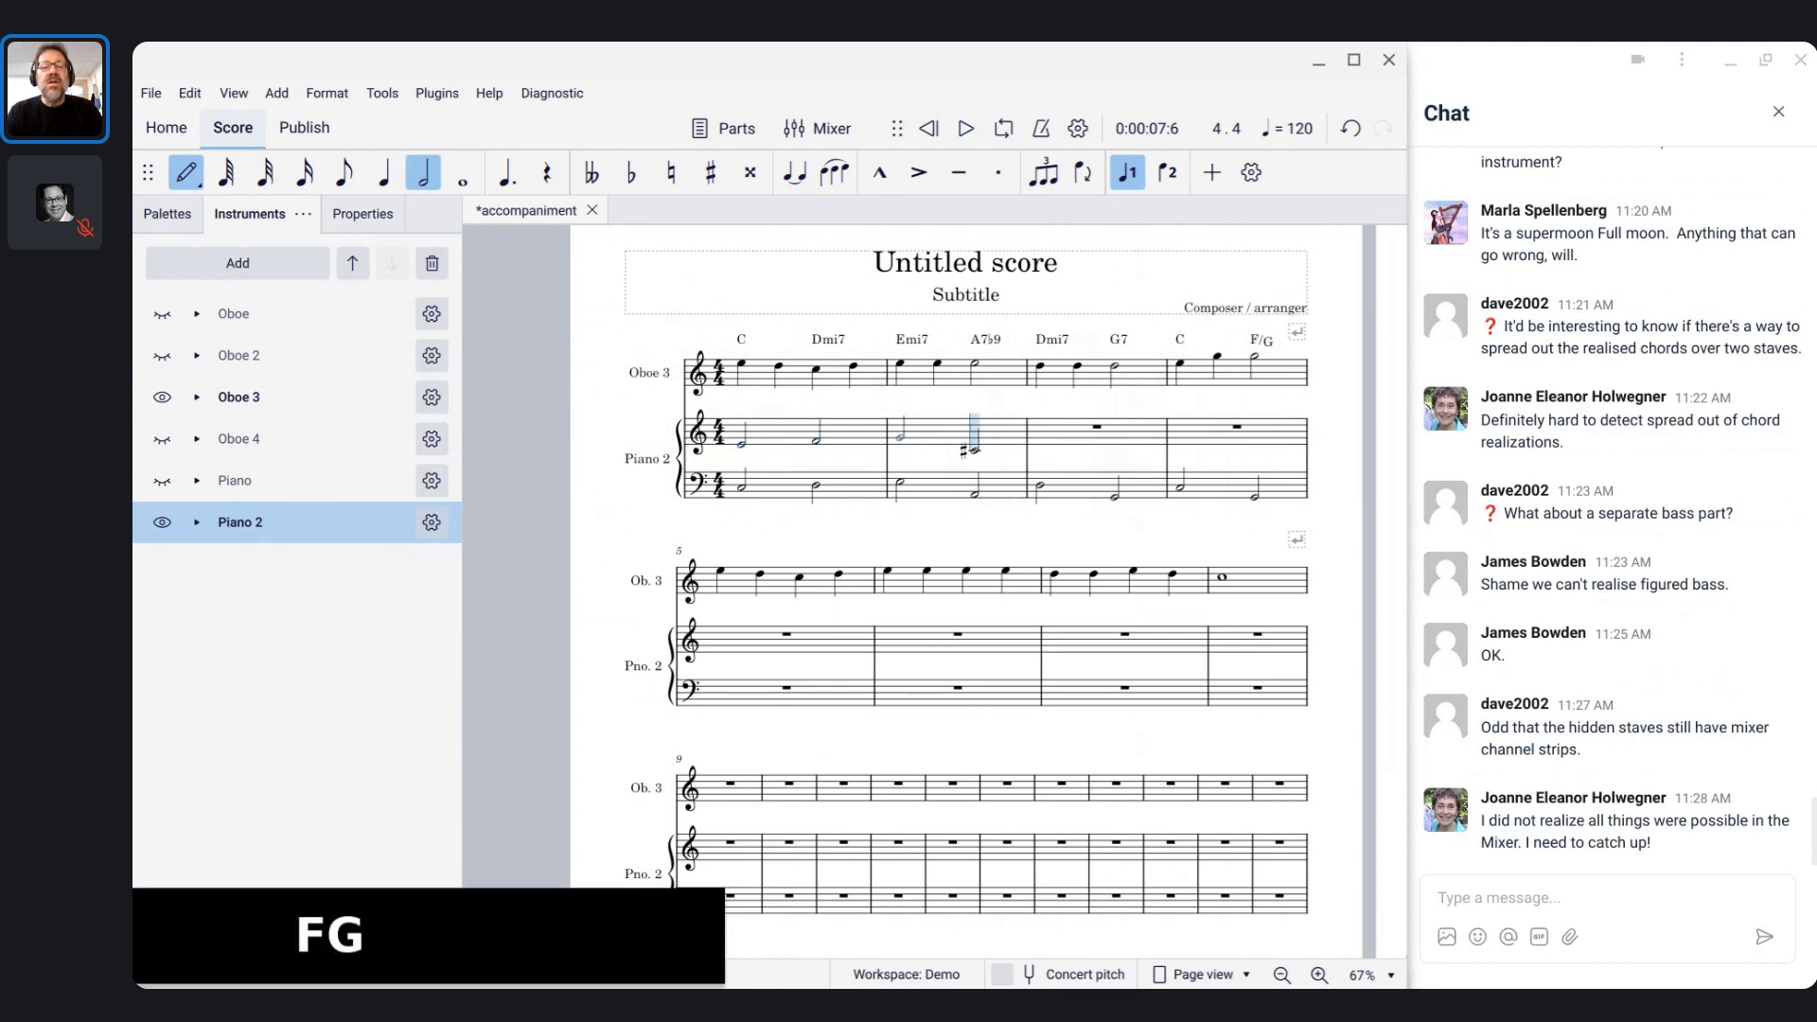
- Keep the C-sharp and enter half notes F and low B in measure 3, E and C in measure 4 of Piano 2's treble staff
{"action": "key", "text": "Right"}
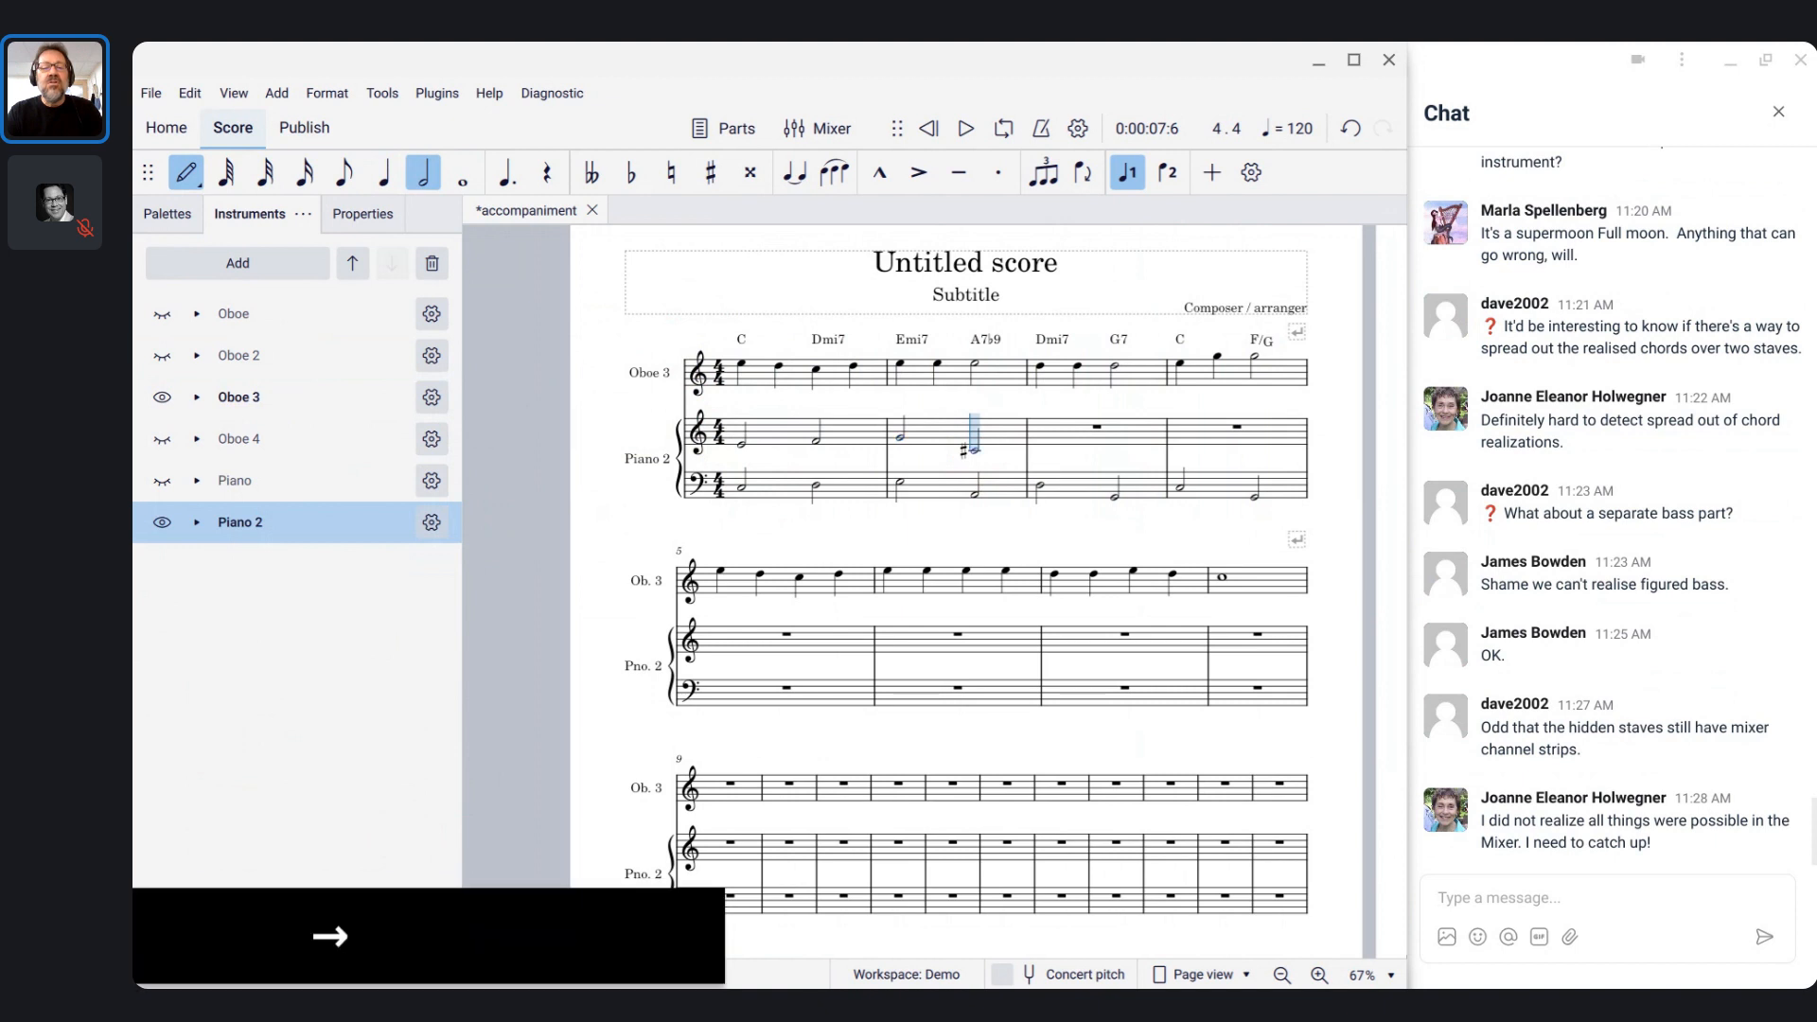
{"action": "key", "text": "Right"}
{"action": "key", "text": "f"}
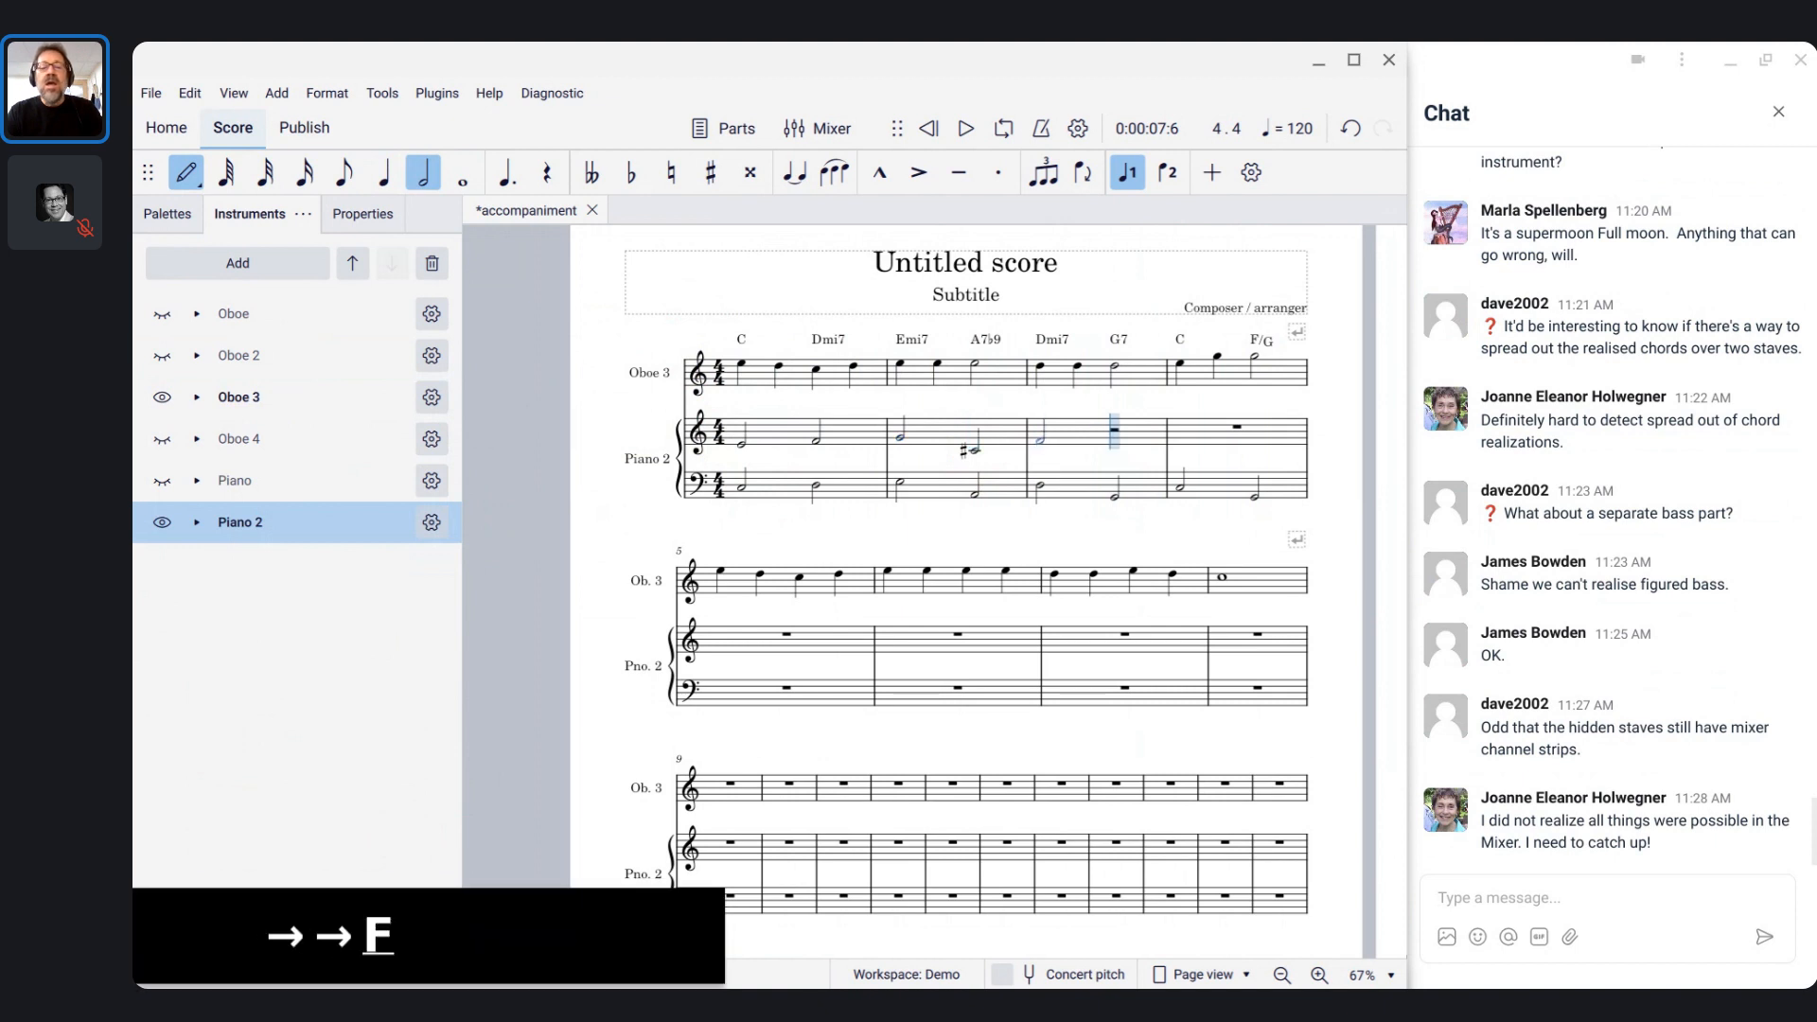
{"action": "key", "text": "b"}
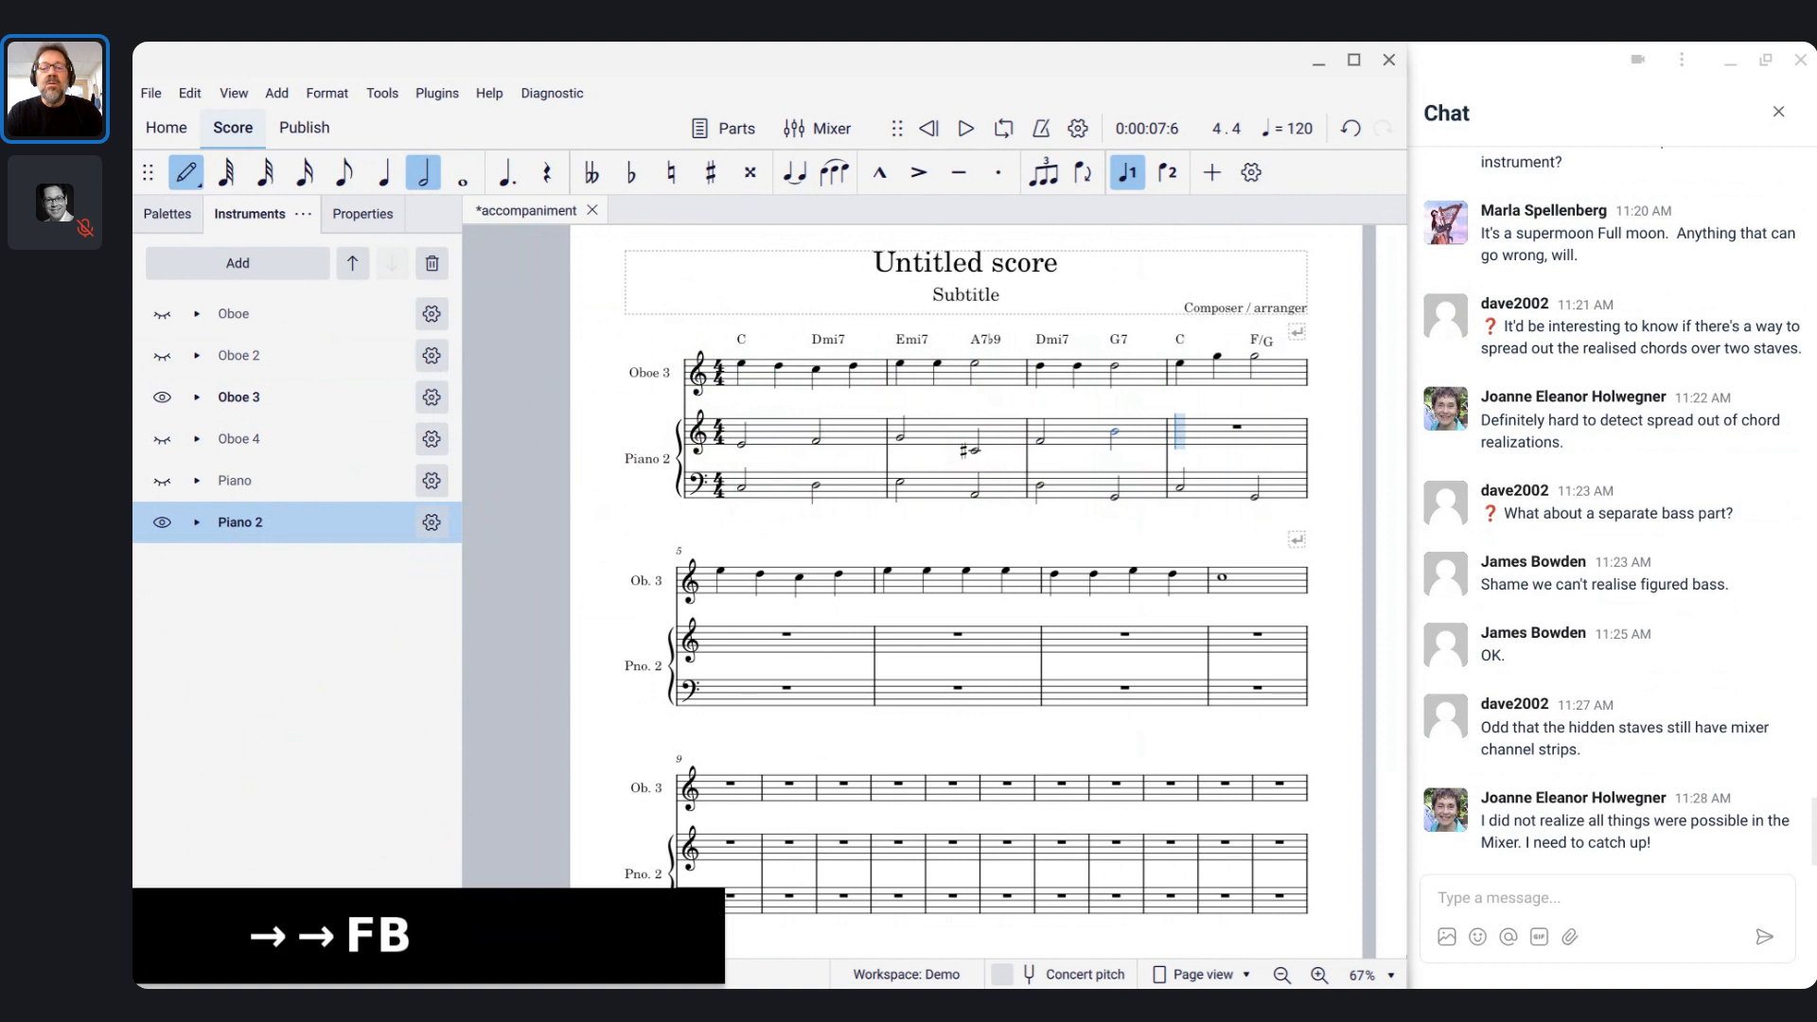
{"action": "key", "text": "ctrl+Down"}
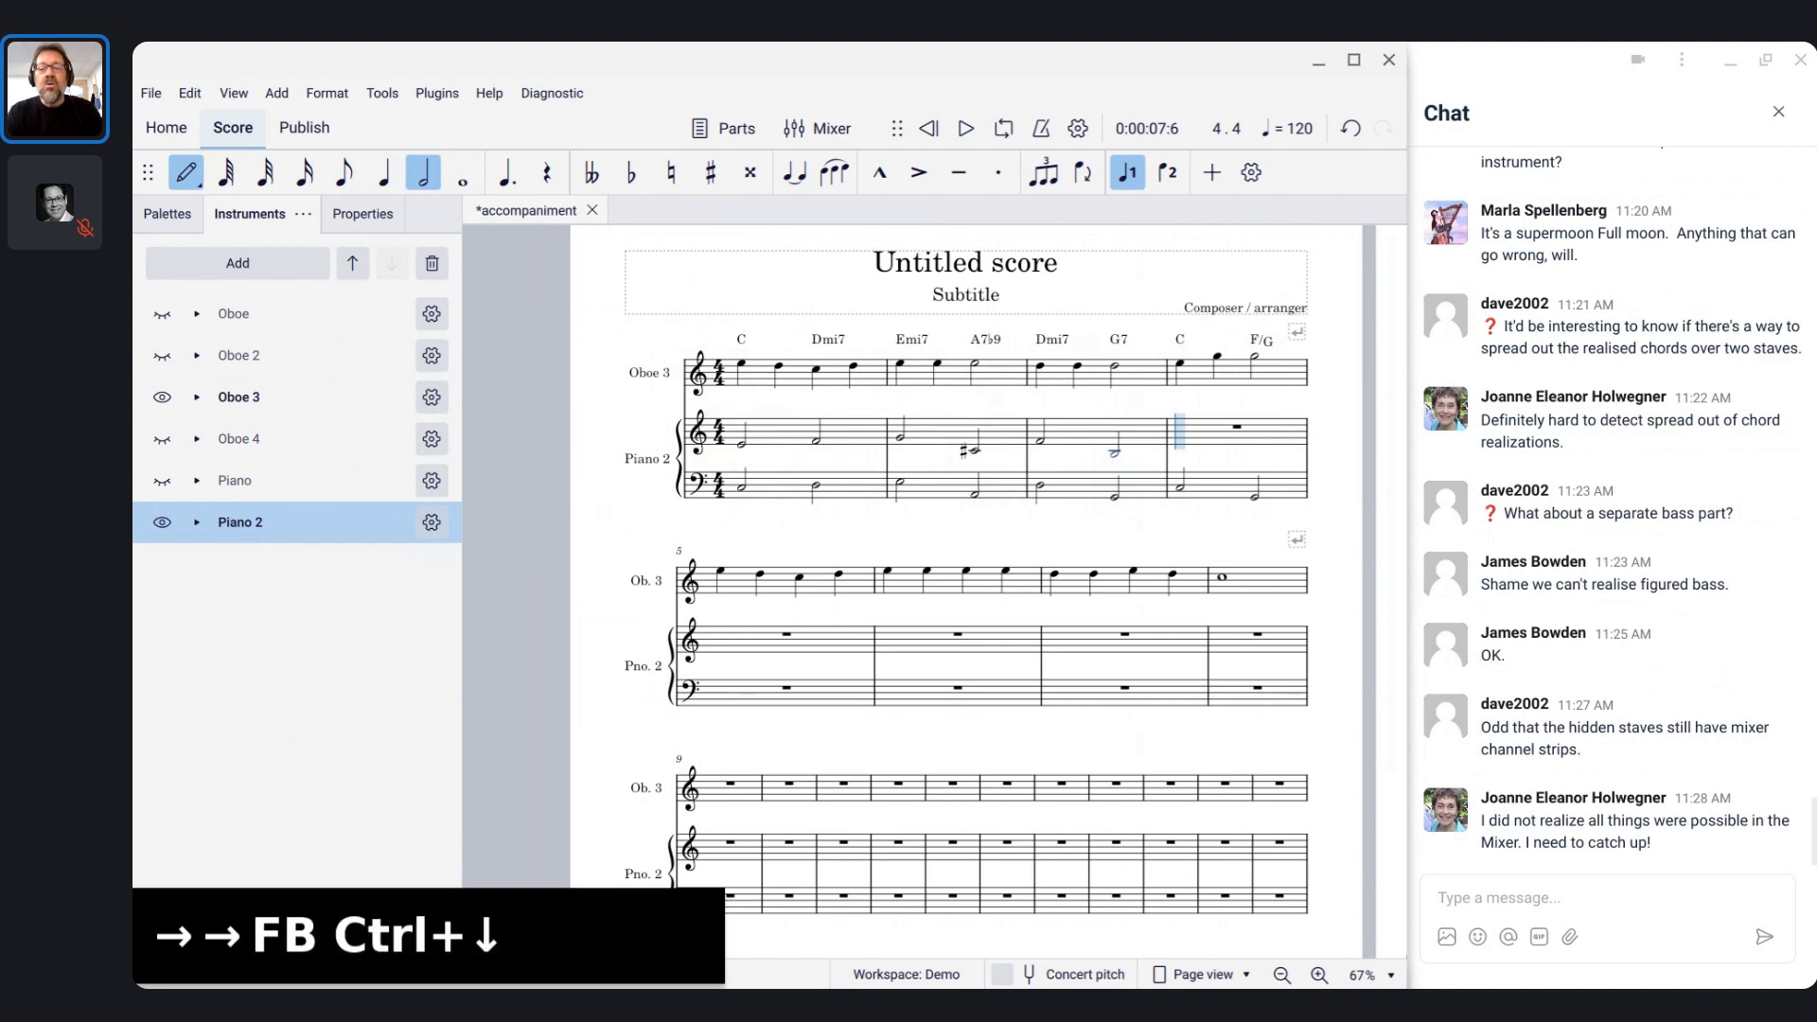
{"action": "key", "text": "e"}
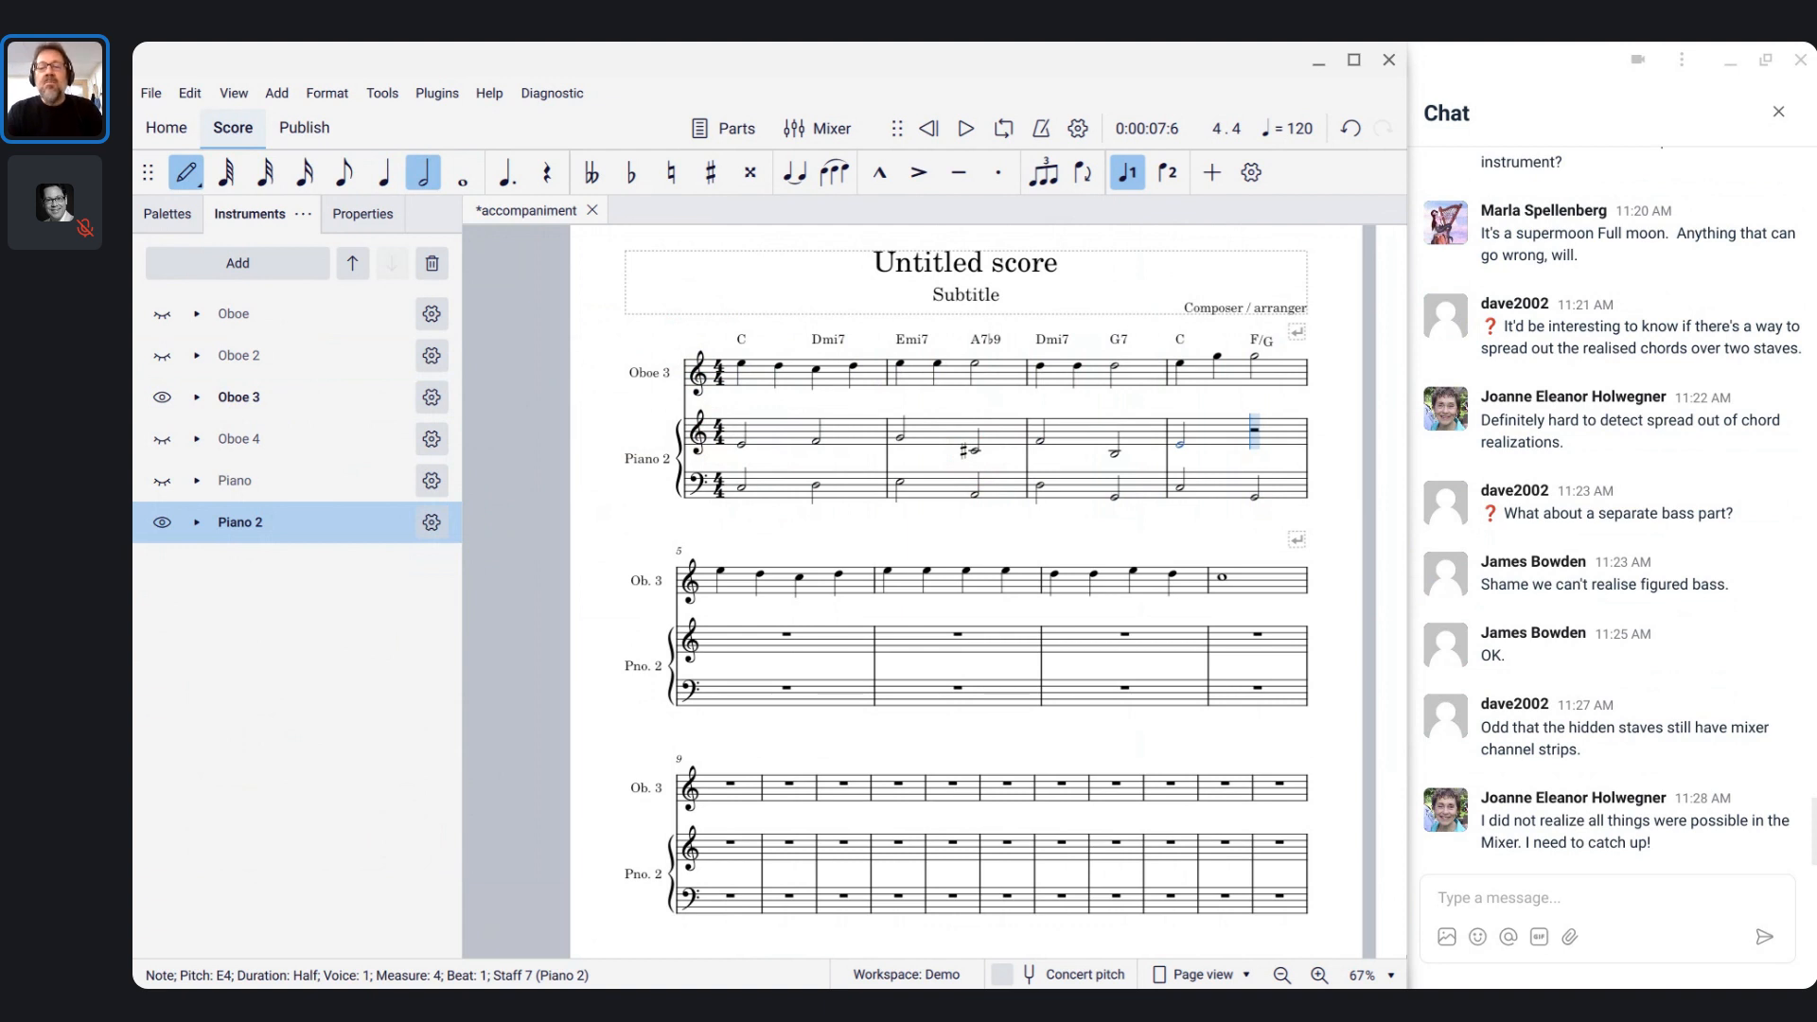
{"action": "key", "text": "c"}
{"action": "key", "text": "Escape"}
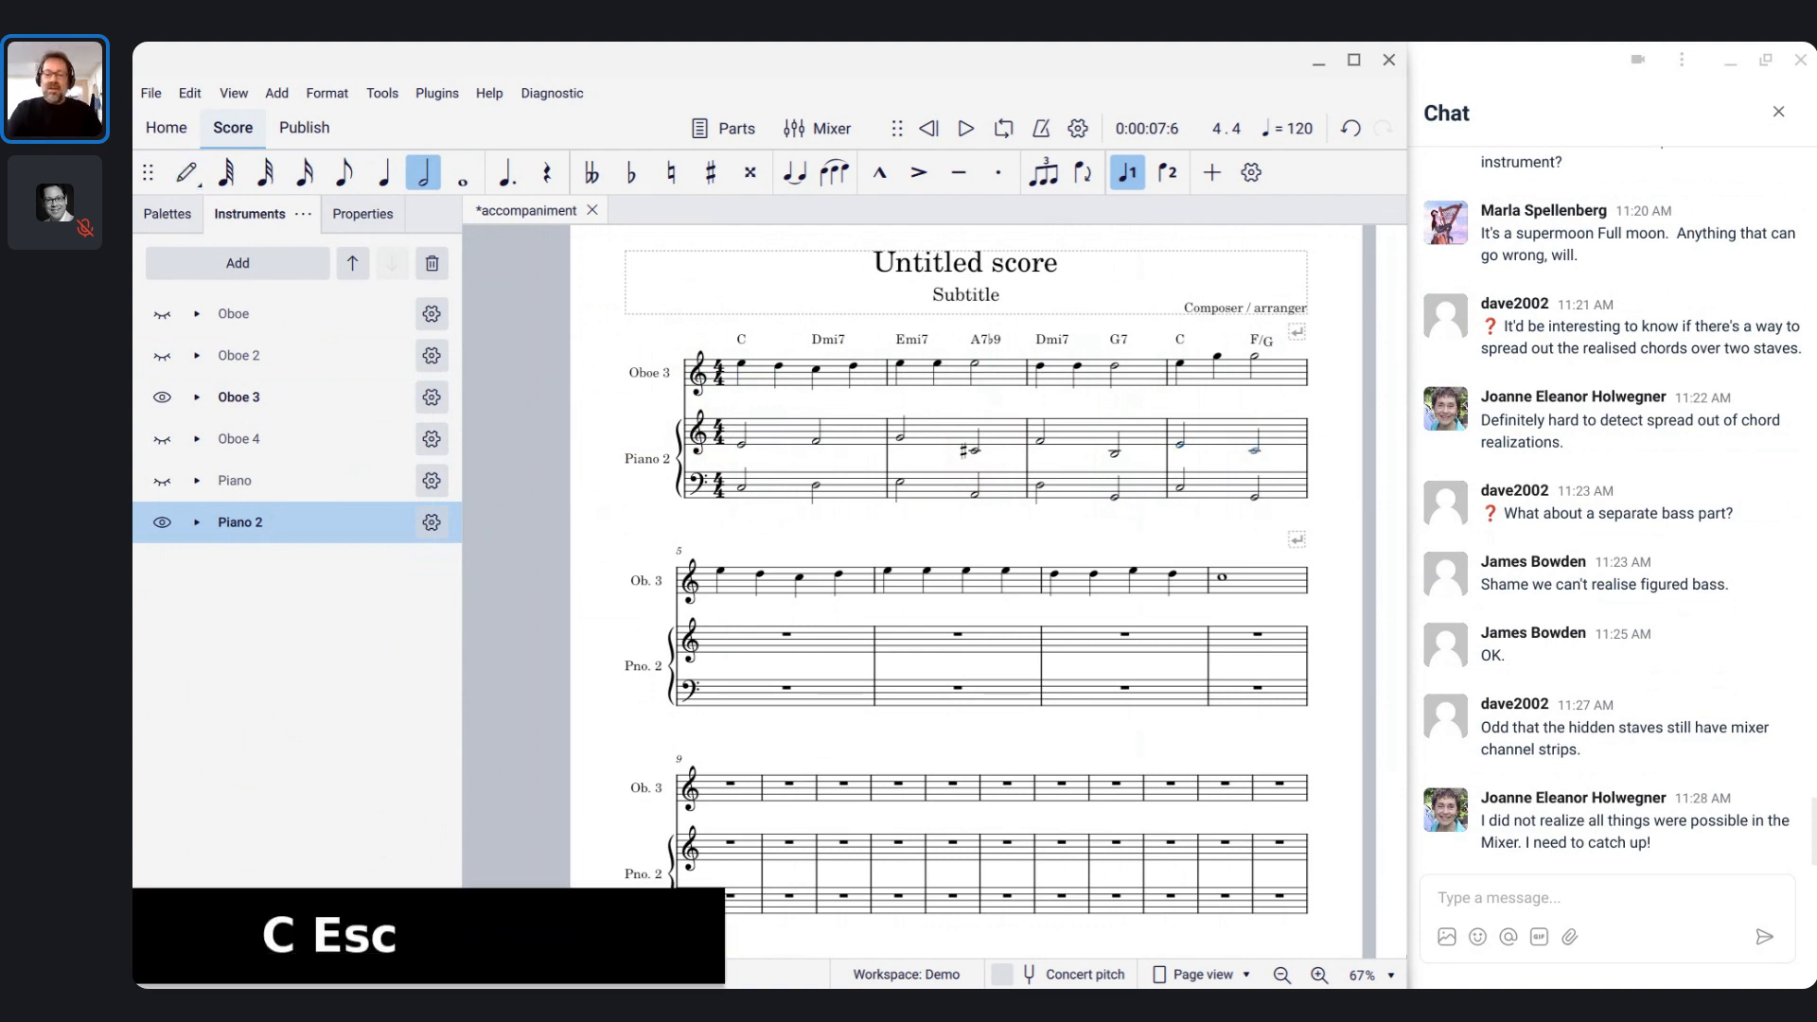
- Play measures 1 to 4 from the start to check the two-voice piano accompaniment
{"action": "left_click", "coordinate": [723, 452]}
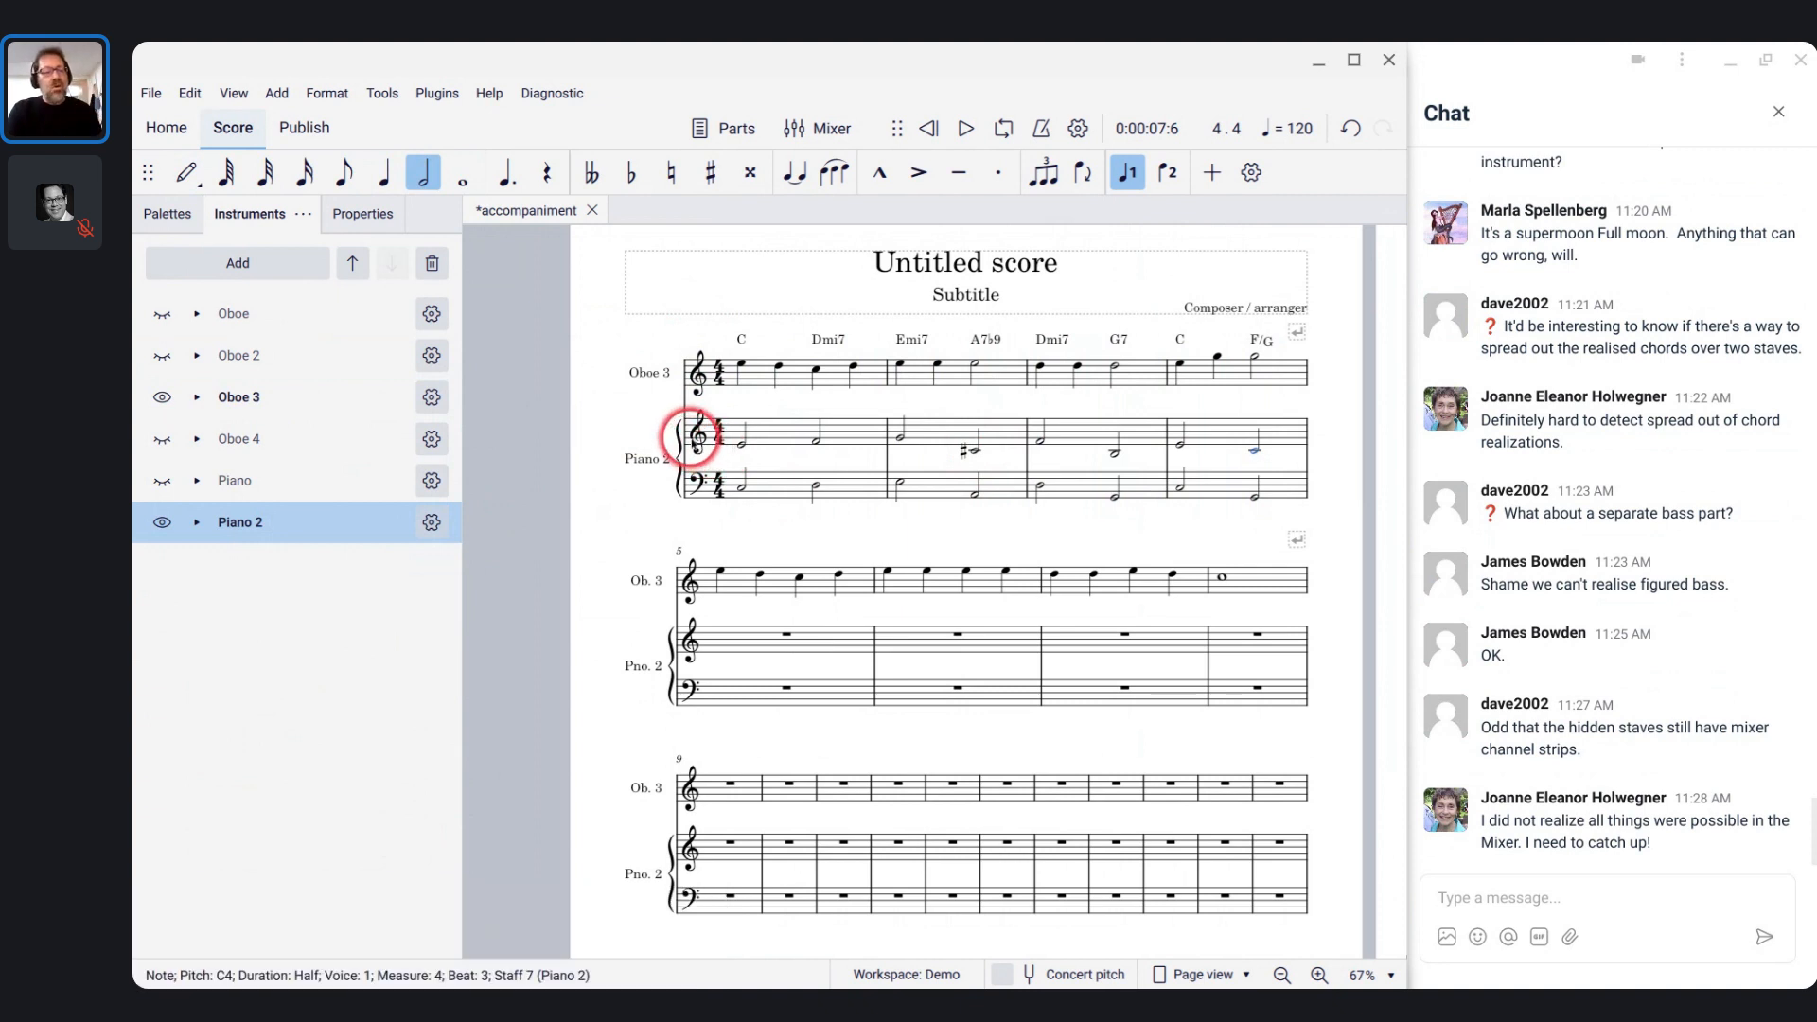
{"action": "left_click", "coordinate": [698, 435]}
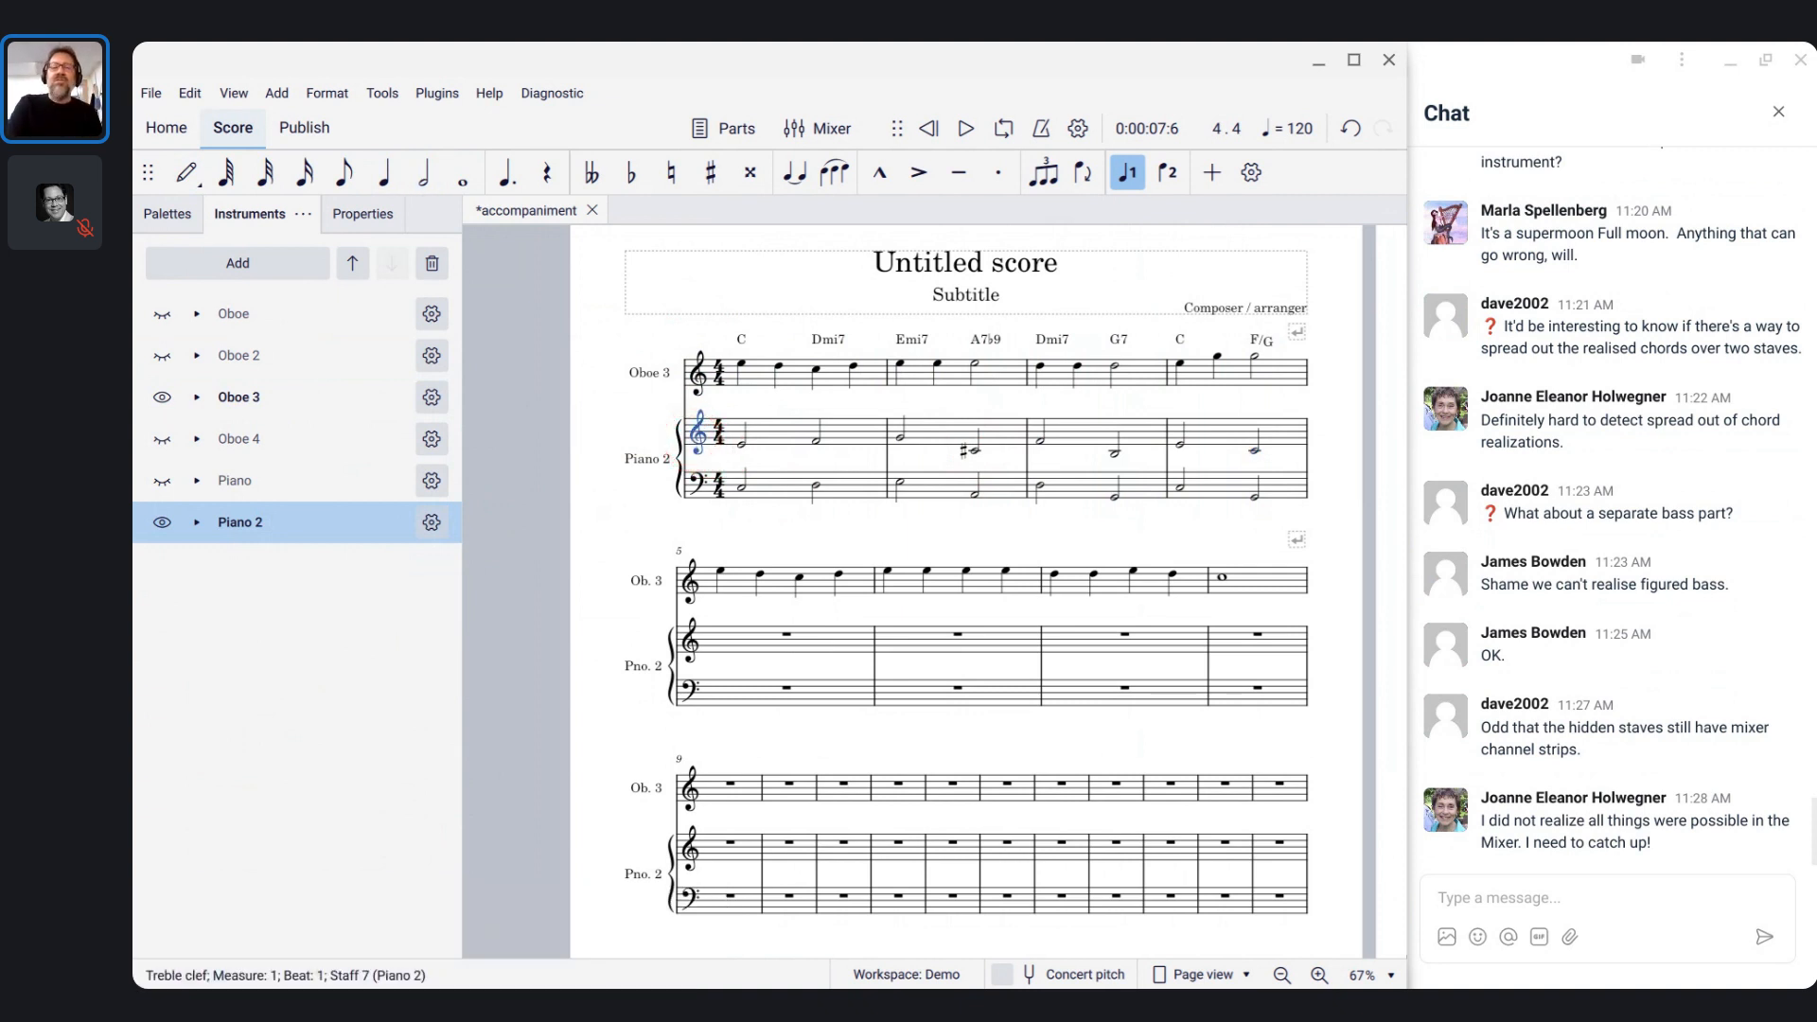
{"action": "key", "text": "space"}
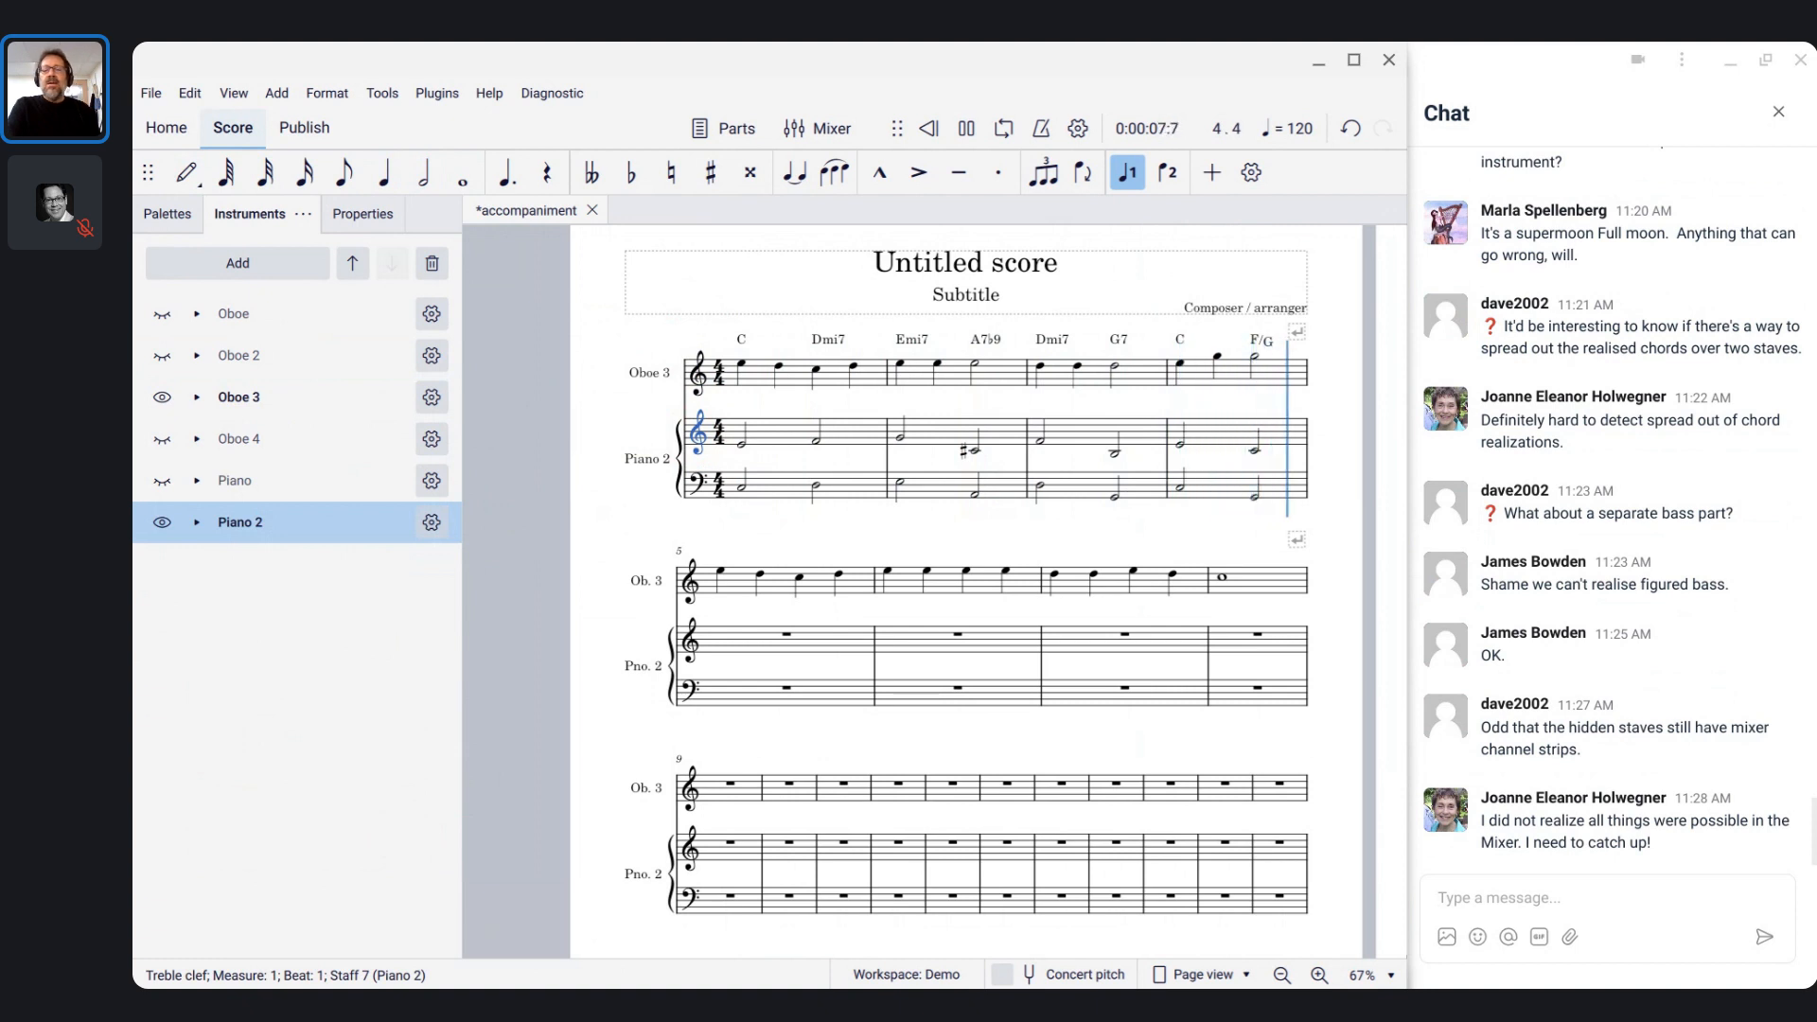
{"action": "key", "text": "space"}
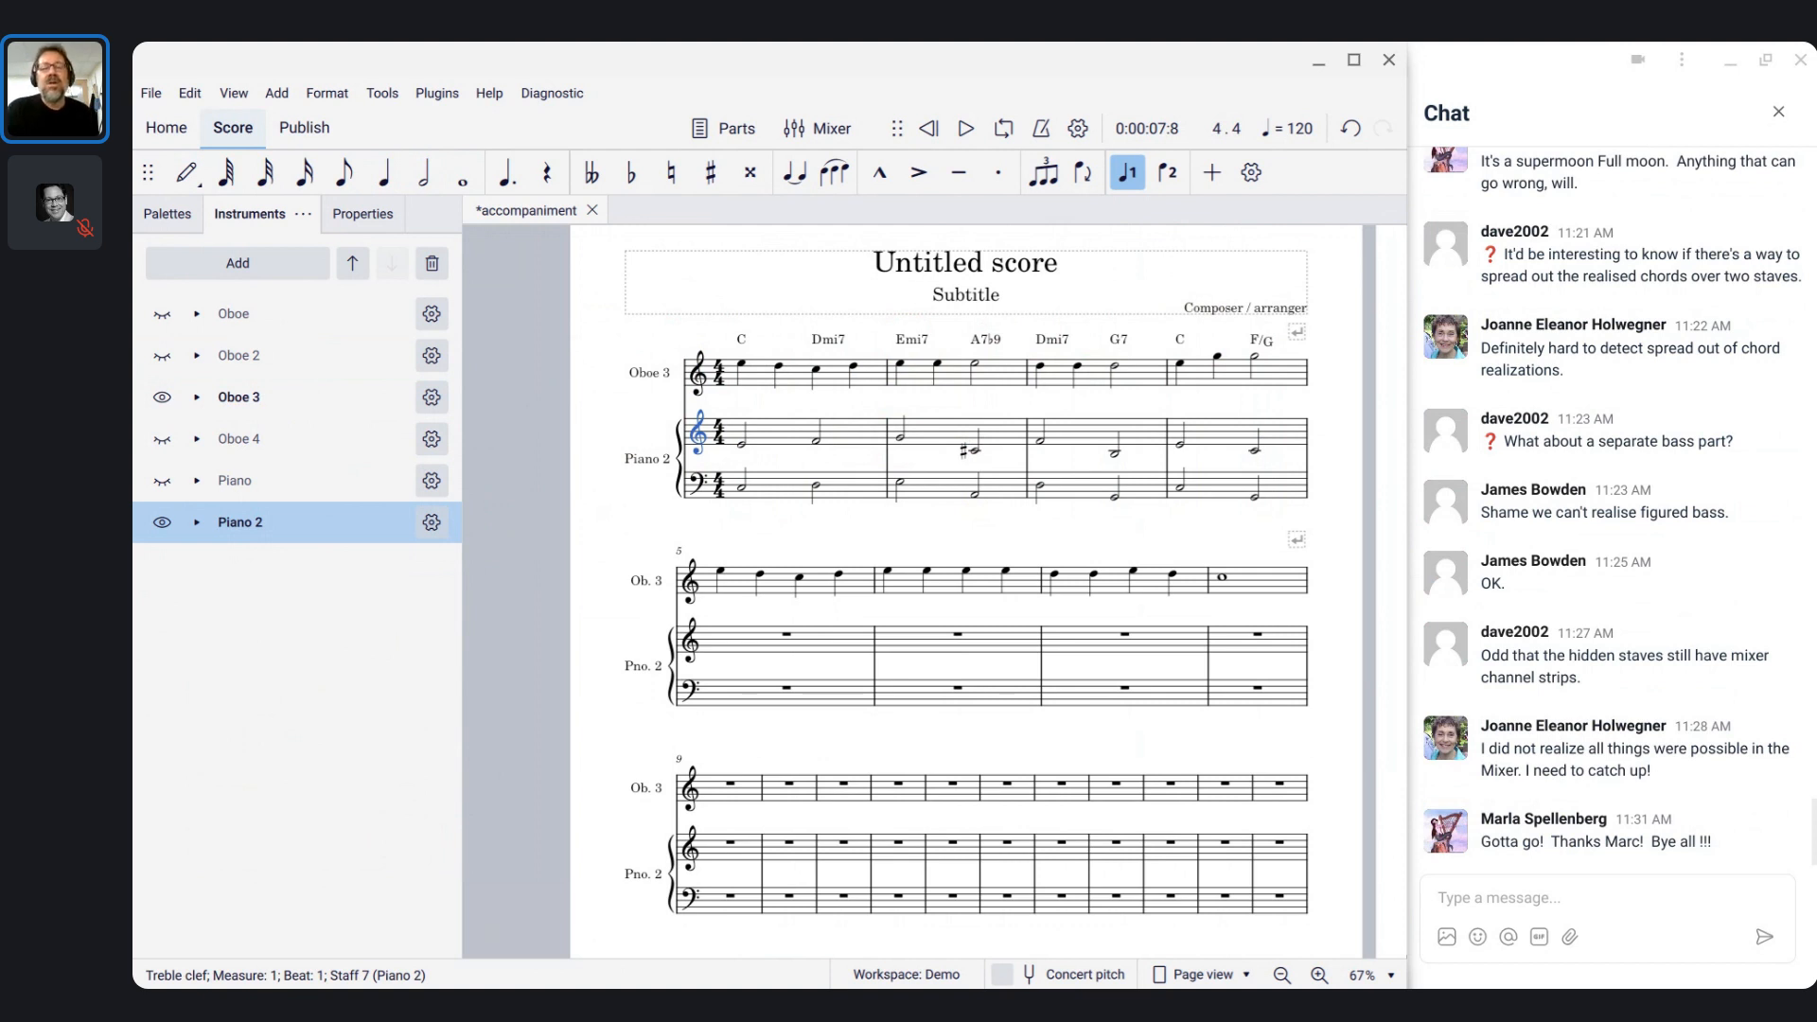
- Add a D below the G and a G above the C-sharp in measure 2 of Piano 2's treble staff
{"action": "left_click", "coordinate": [900, 438]}
{"action": "key", "text": "shift+d"}
{"action": "key", "text": "ctrl+Down"}
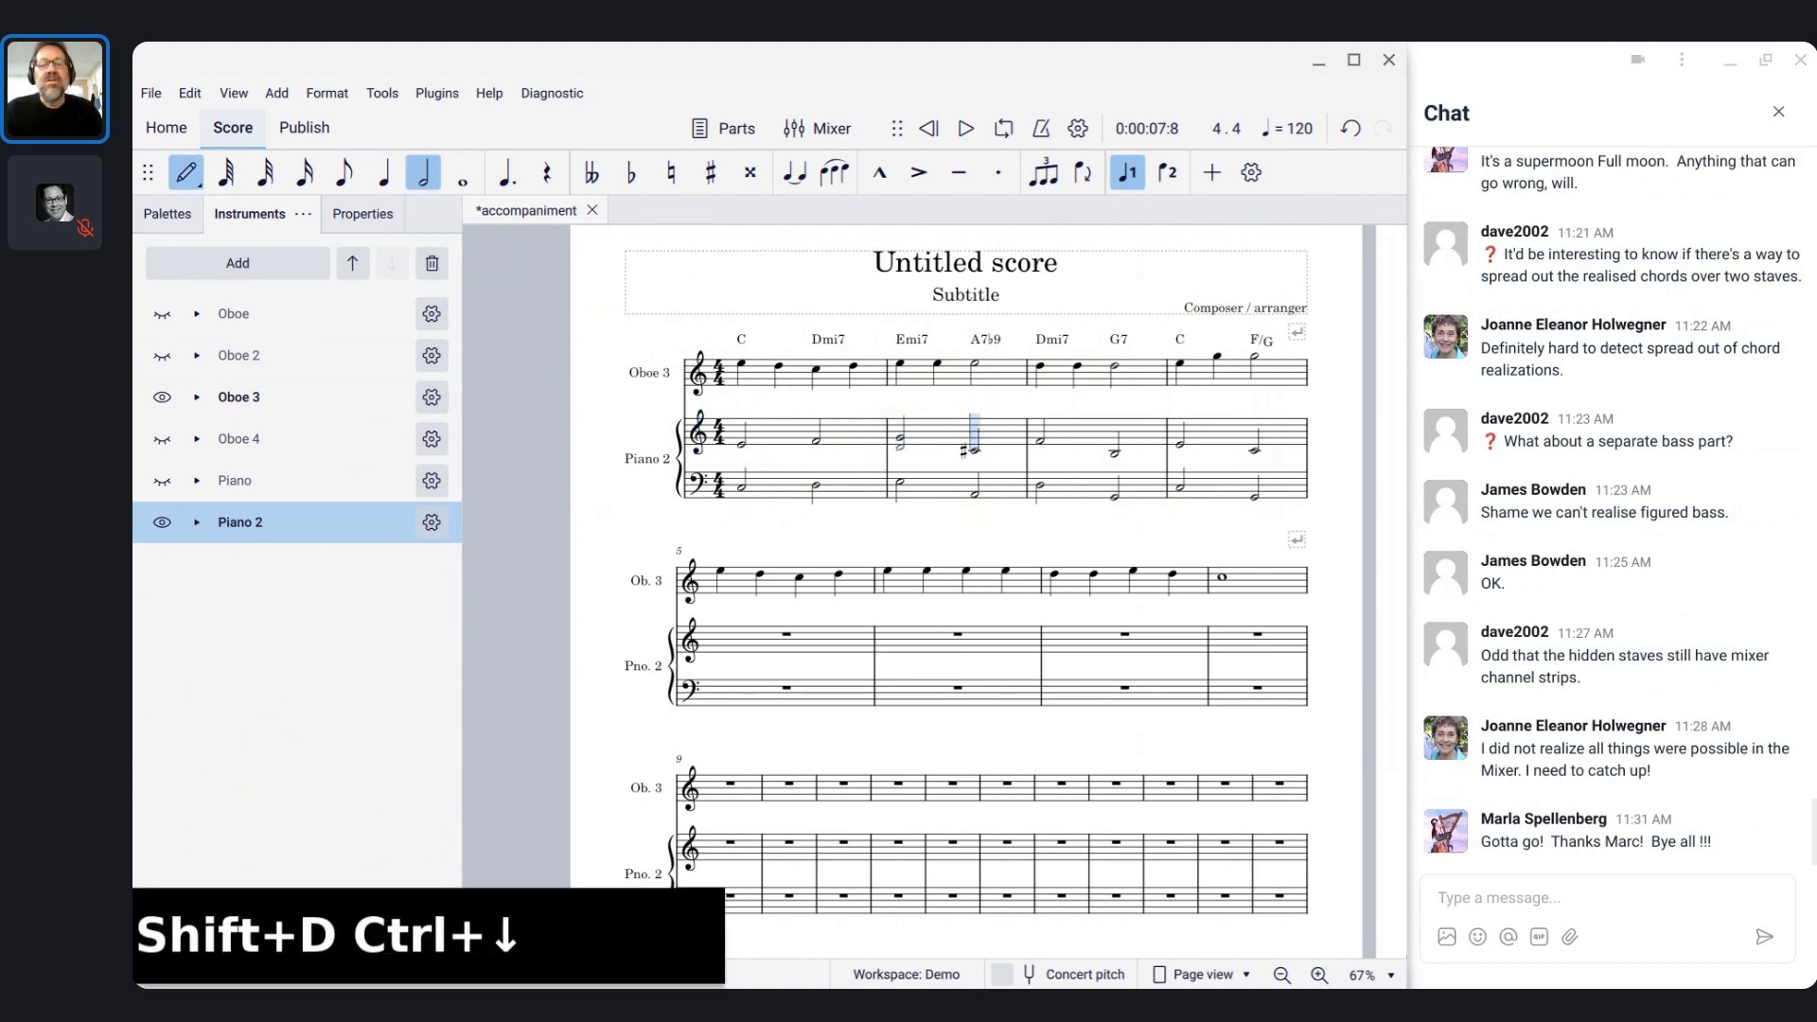
{"action": "key", "text": "Escape"}
{"action": "left_click", "coordinate": [976, 453]}
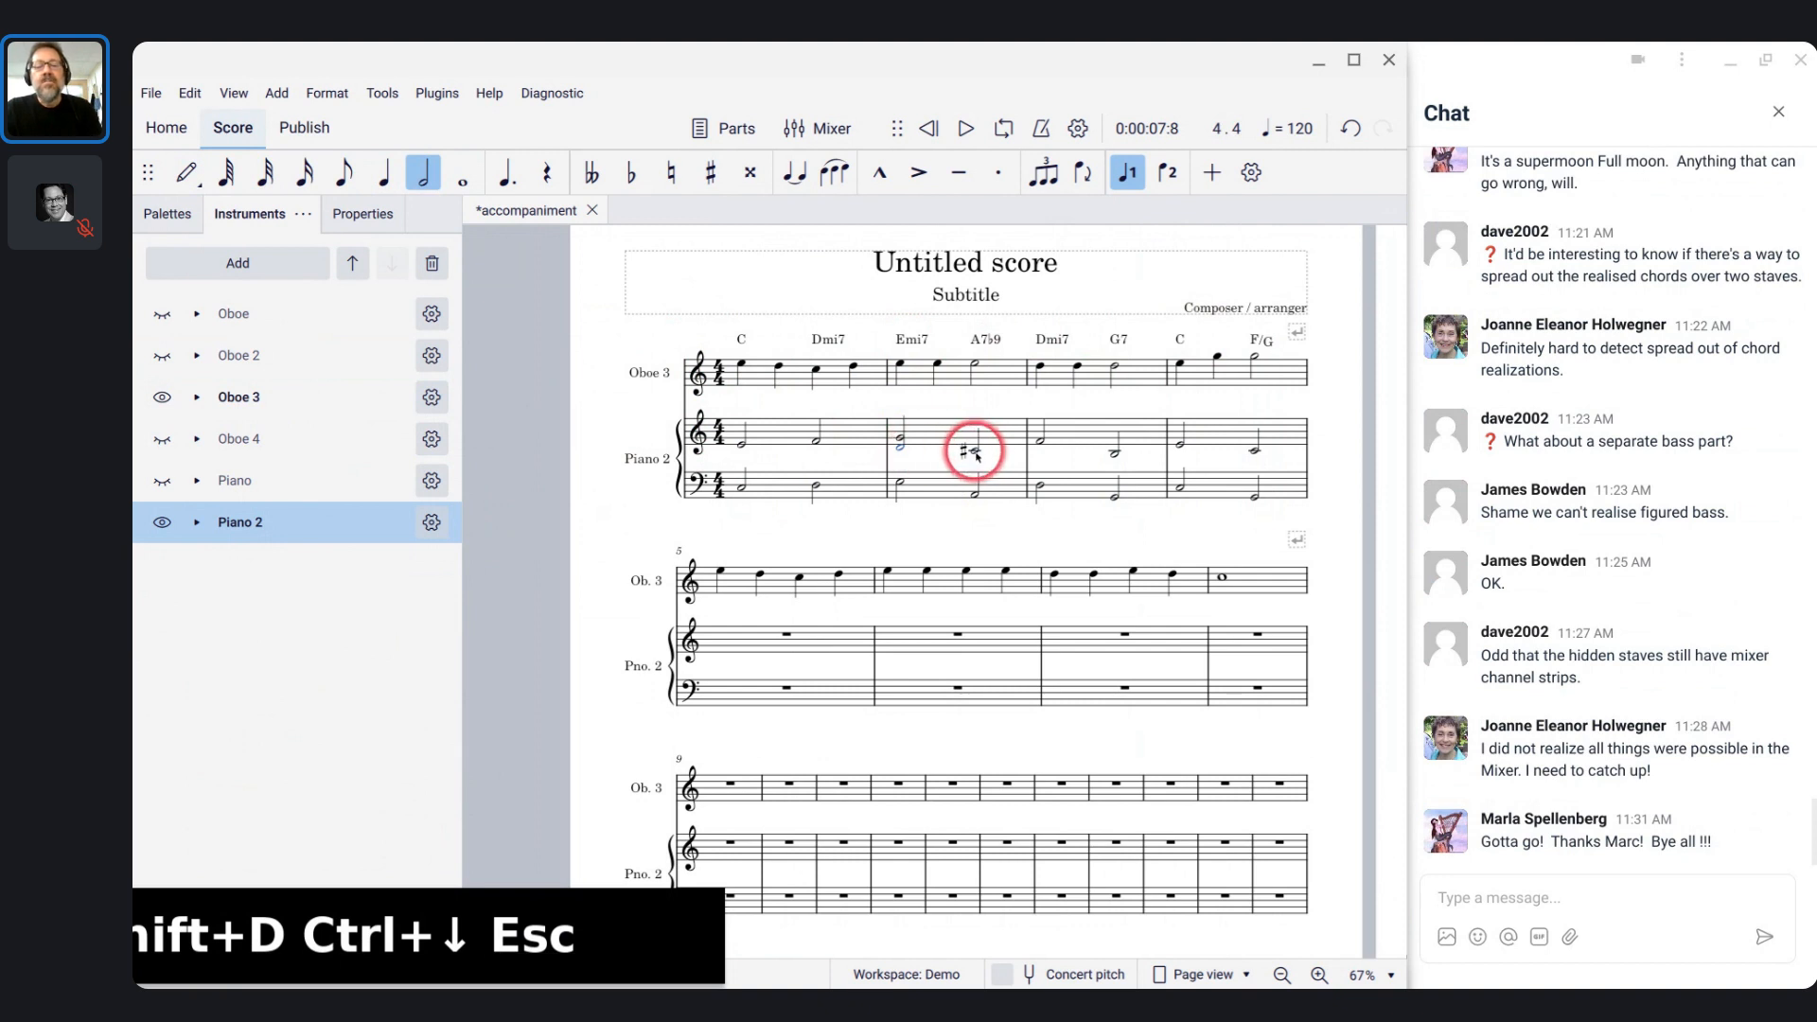
{"action": "key", "text": "shift+g"}
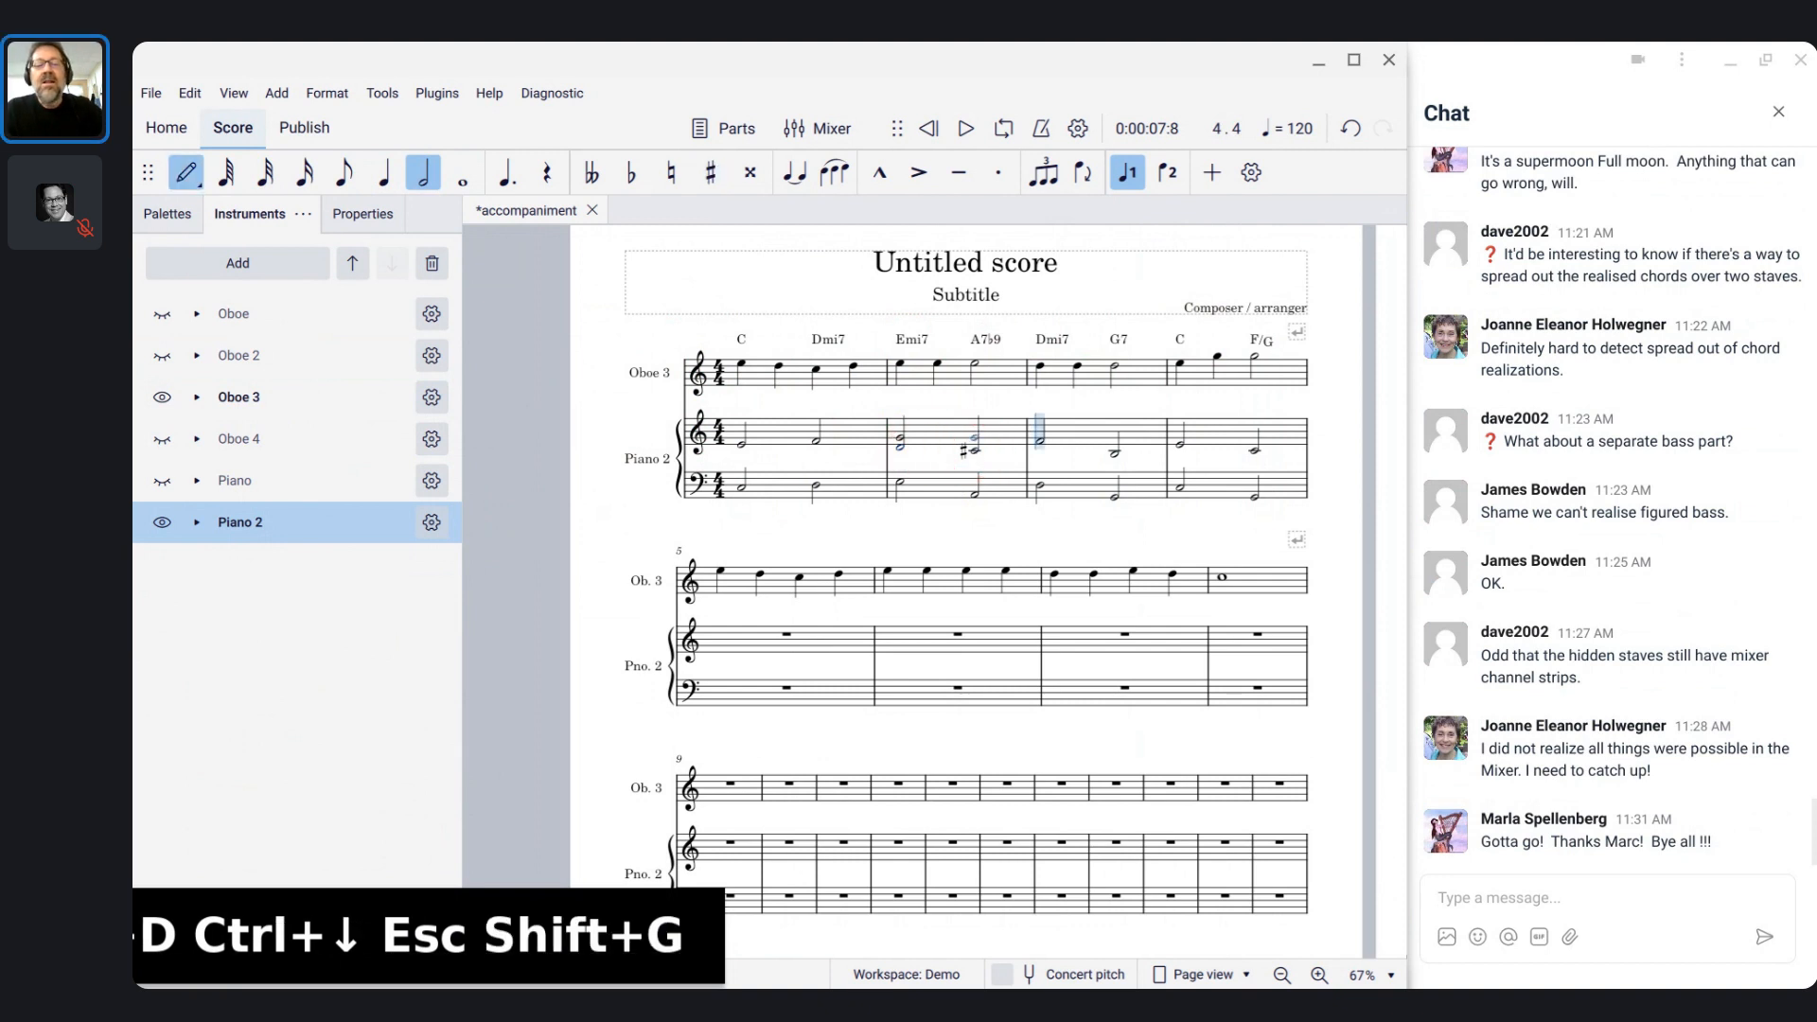
- Add a C below the F and an F above the low B in measure 3 of Piano 2's treble staff
{"action": "key", "text": "Escape"}
{"action": "key", "text": "Right"}
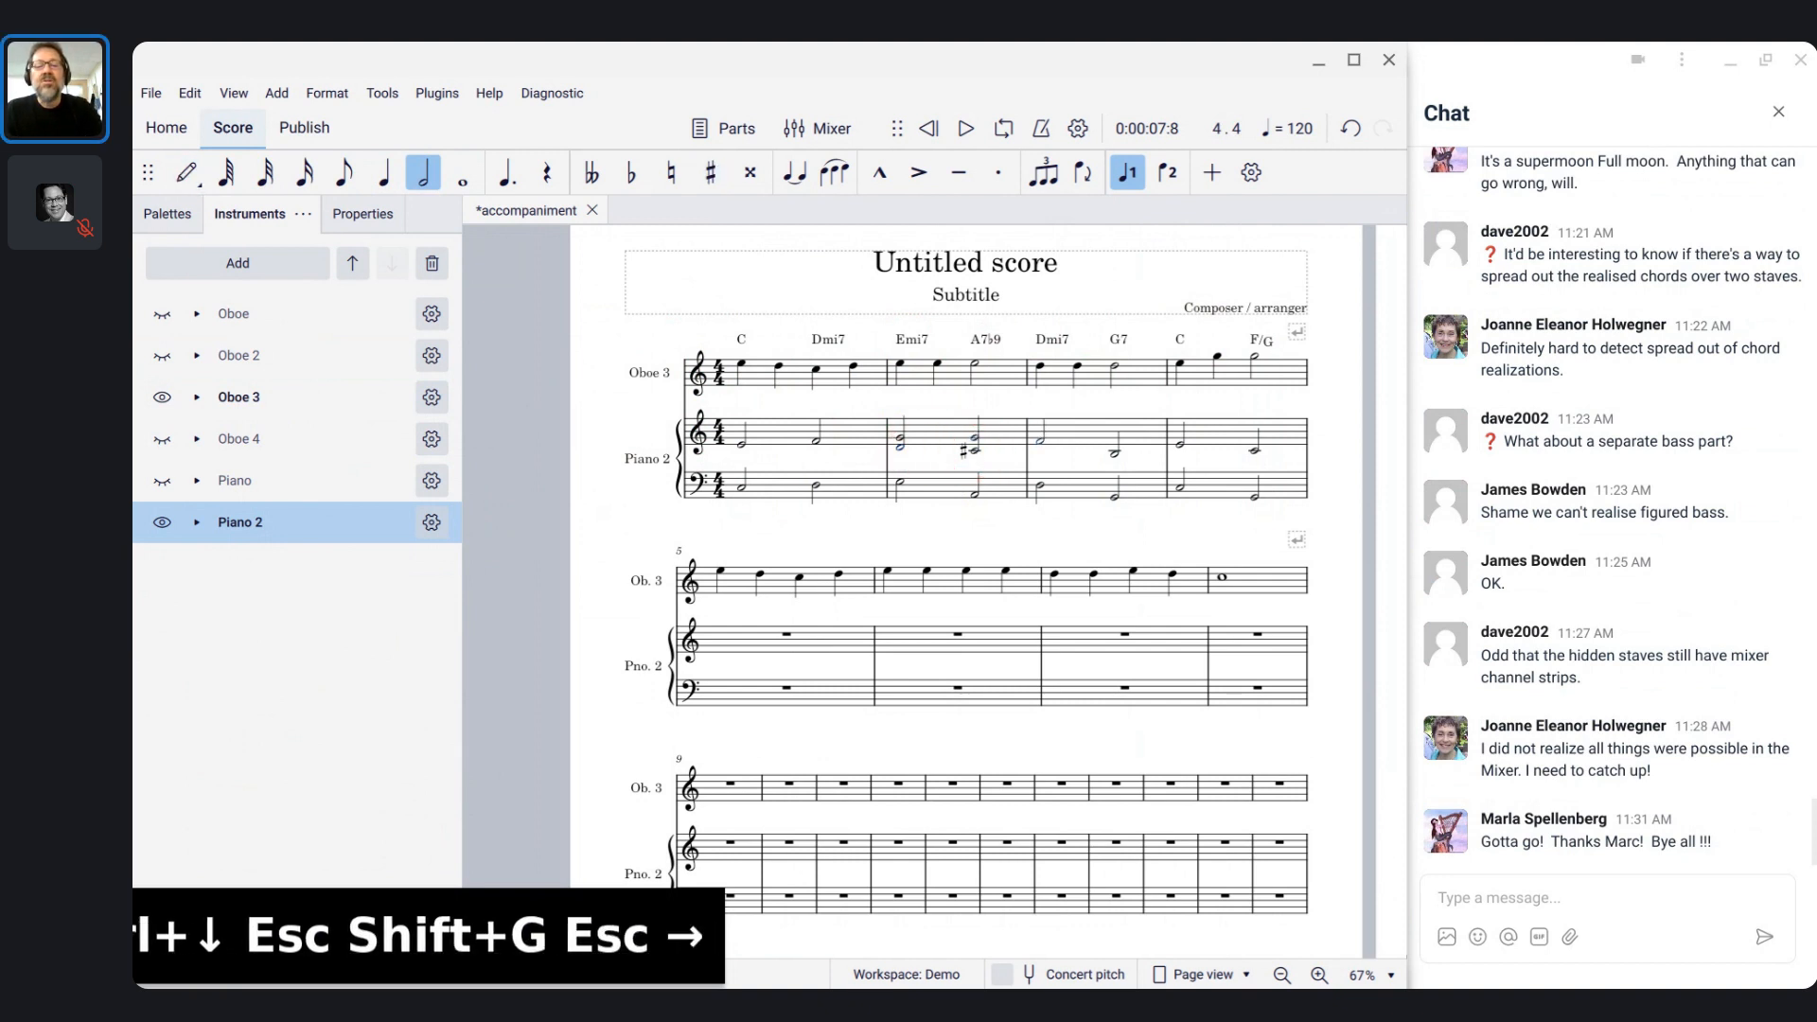
{"action": "key", "text": "shift+c"}
{"action": "key", "text": "ctrl+Down"}
{"action": "key", "text": "Escape"}
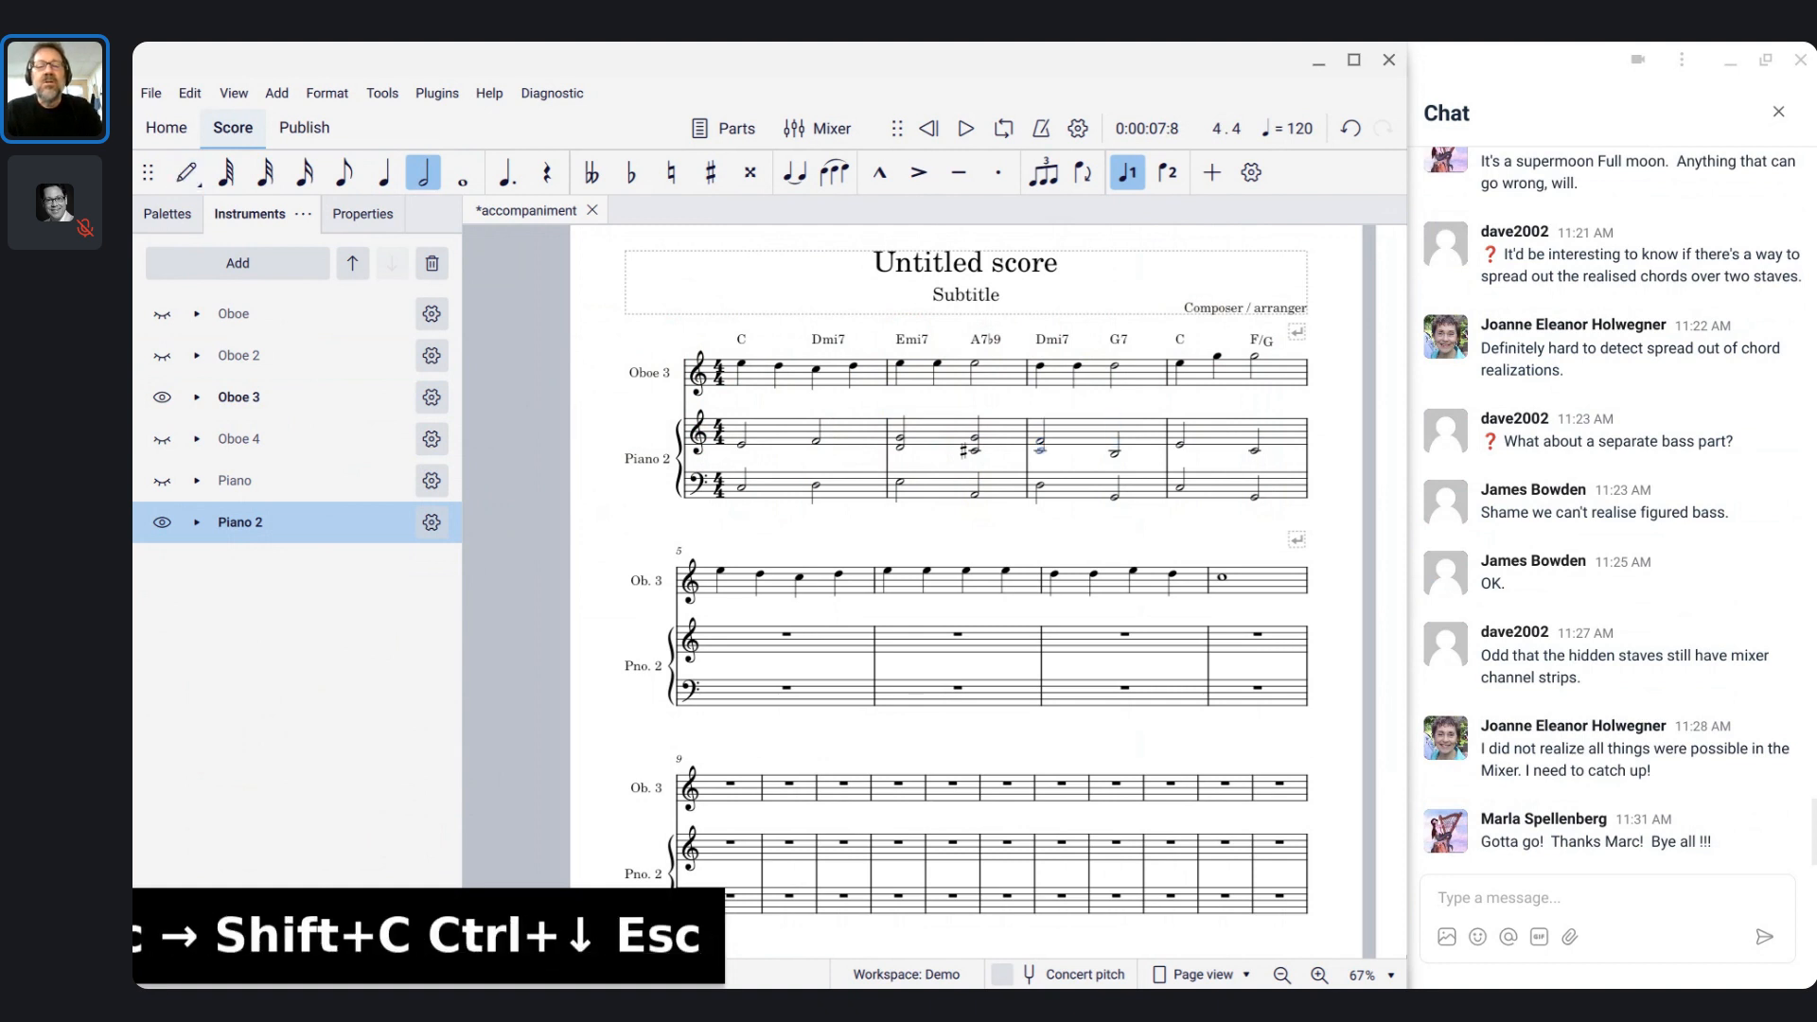
{"action": "key", "text": "Right"}
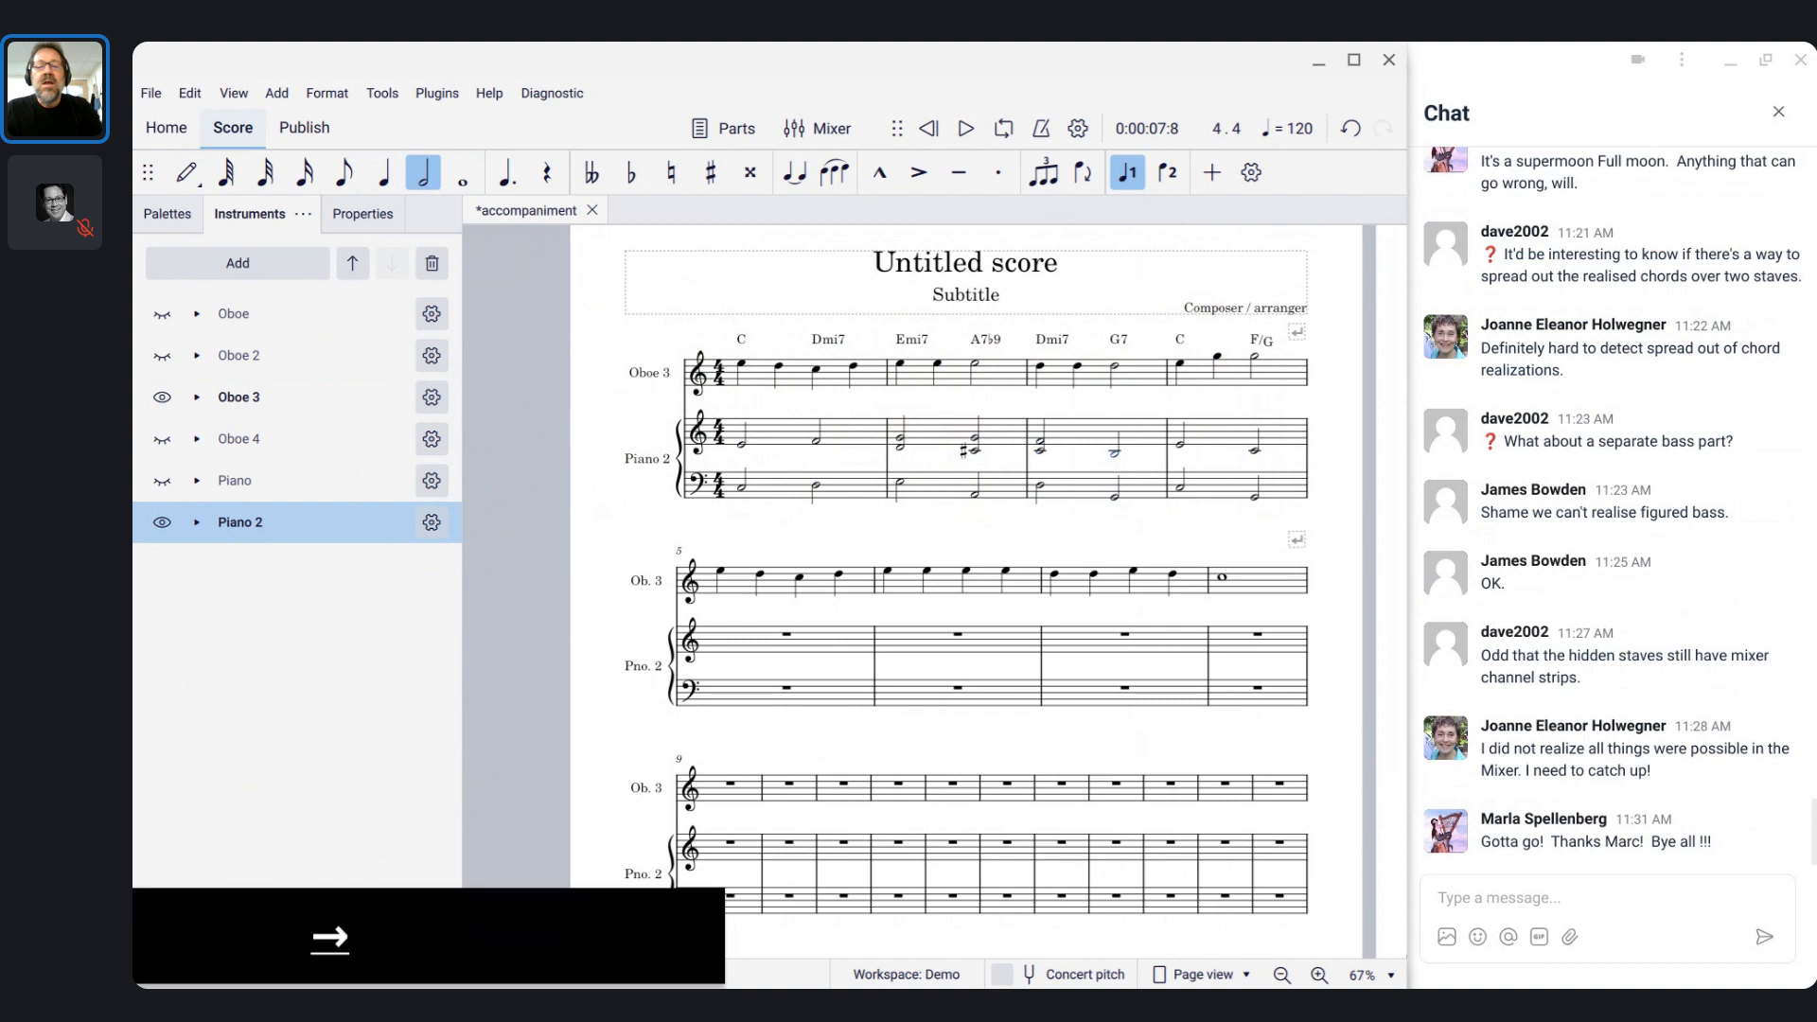
{"action": "key", "text": "shift+f"}
{"action": "key", "text": "Escape"}
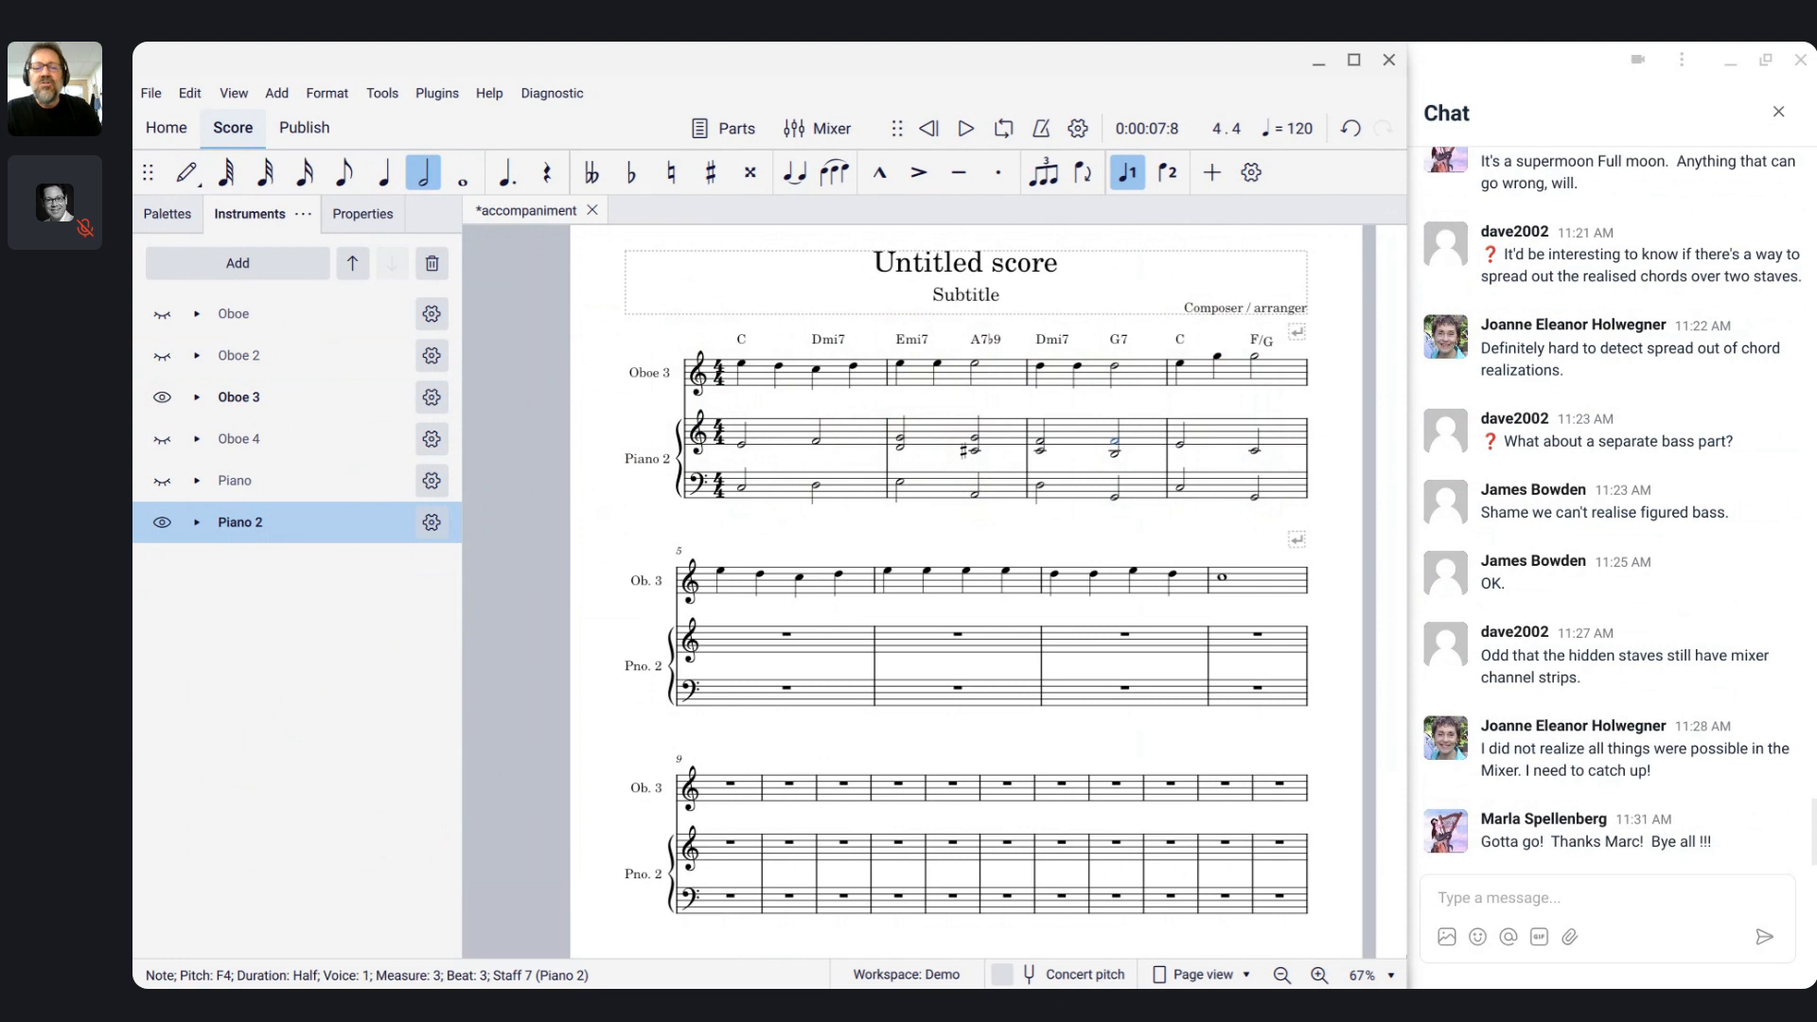
- Add a C below the E at the start of measure 4 in Piano 2's treble staff
{"action": "key", "text": "Right"}
{"action": "key", "text": "shift+c"}
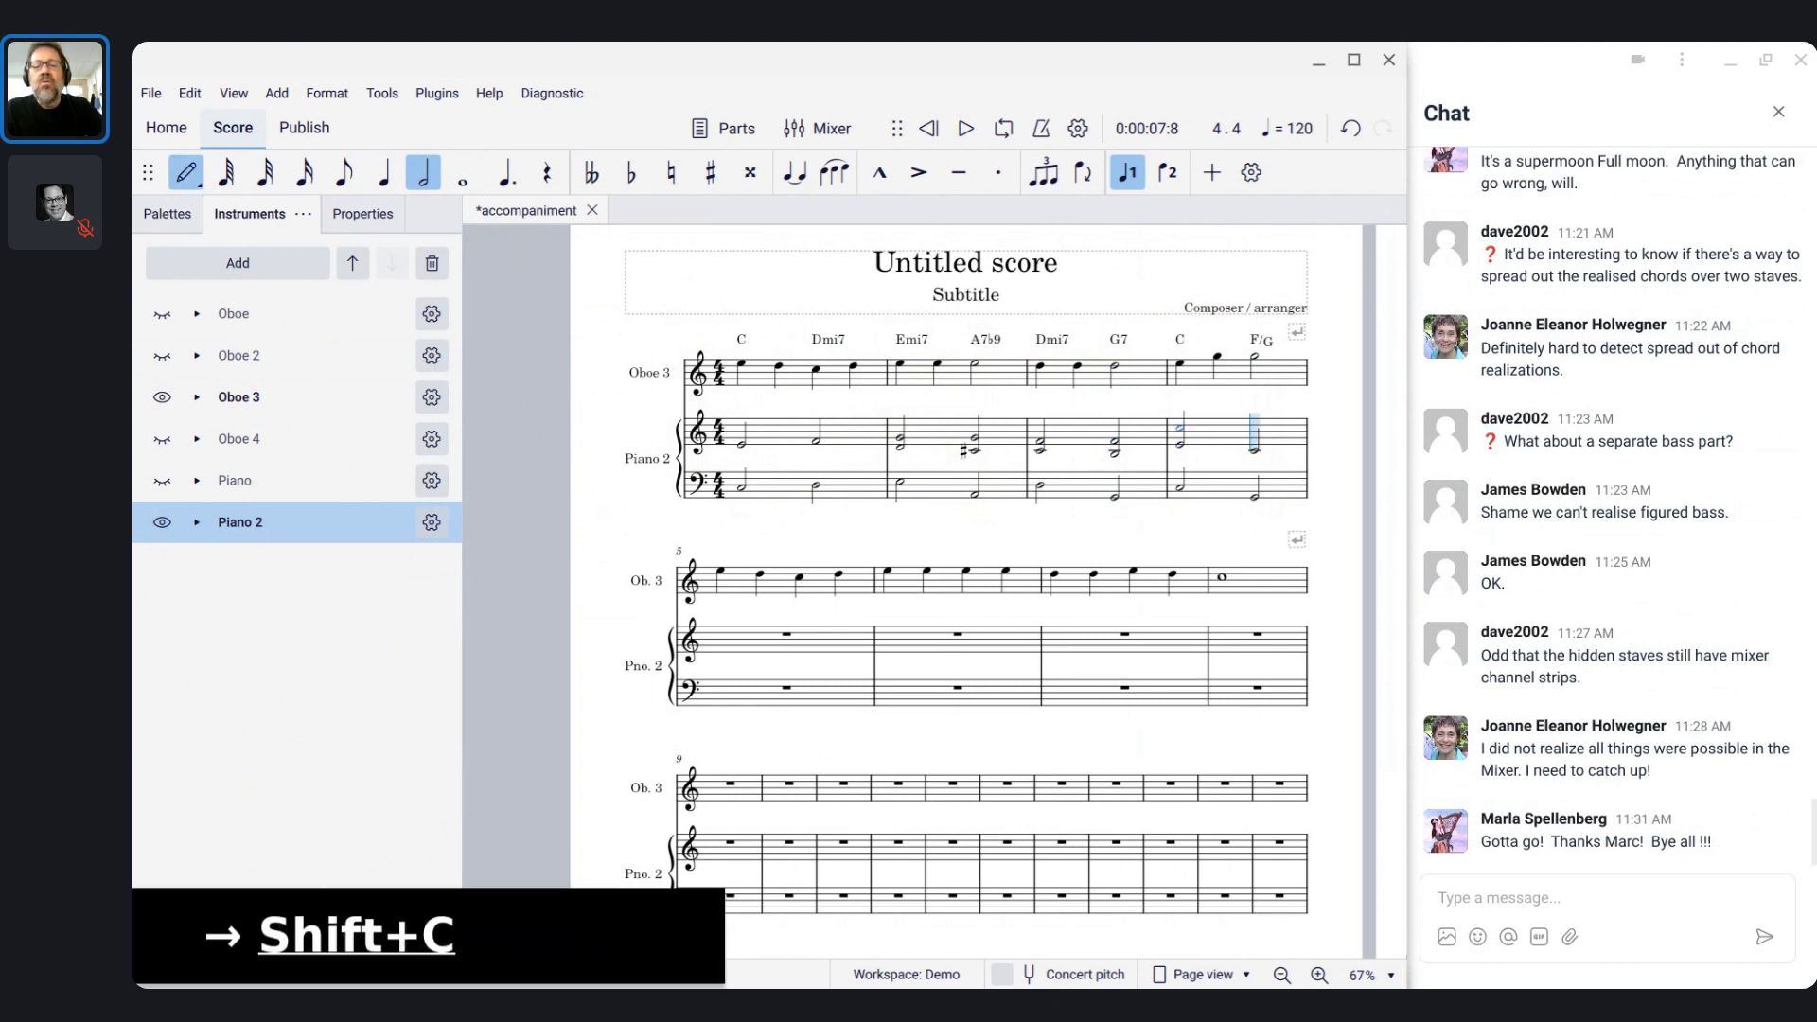
{"action": "key", "text": "ctrl+Down"}
{"action": "key", "text": "Escape"}
- Play the score from Piano 2's first treble note to check the added chord tones
{"action": "left_click", "coordinate": [743, 445]}
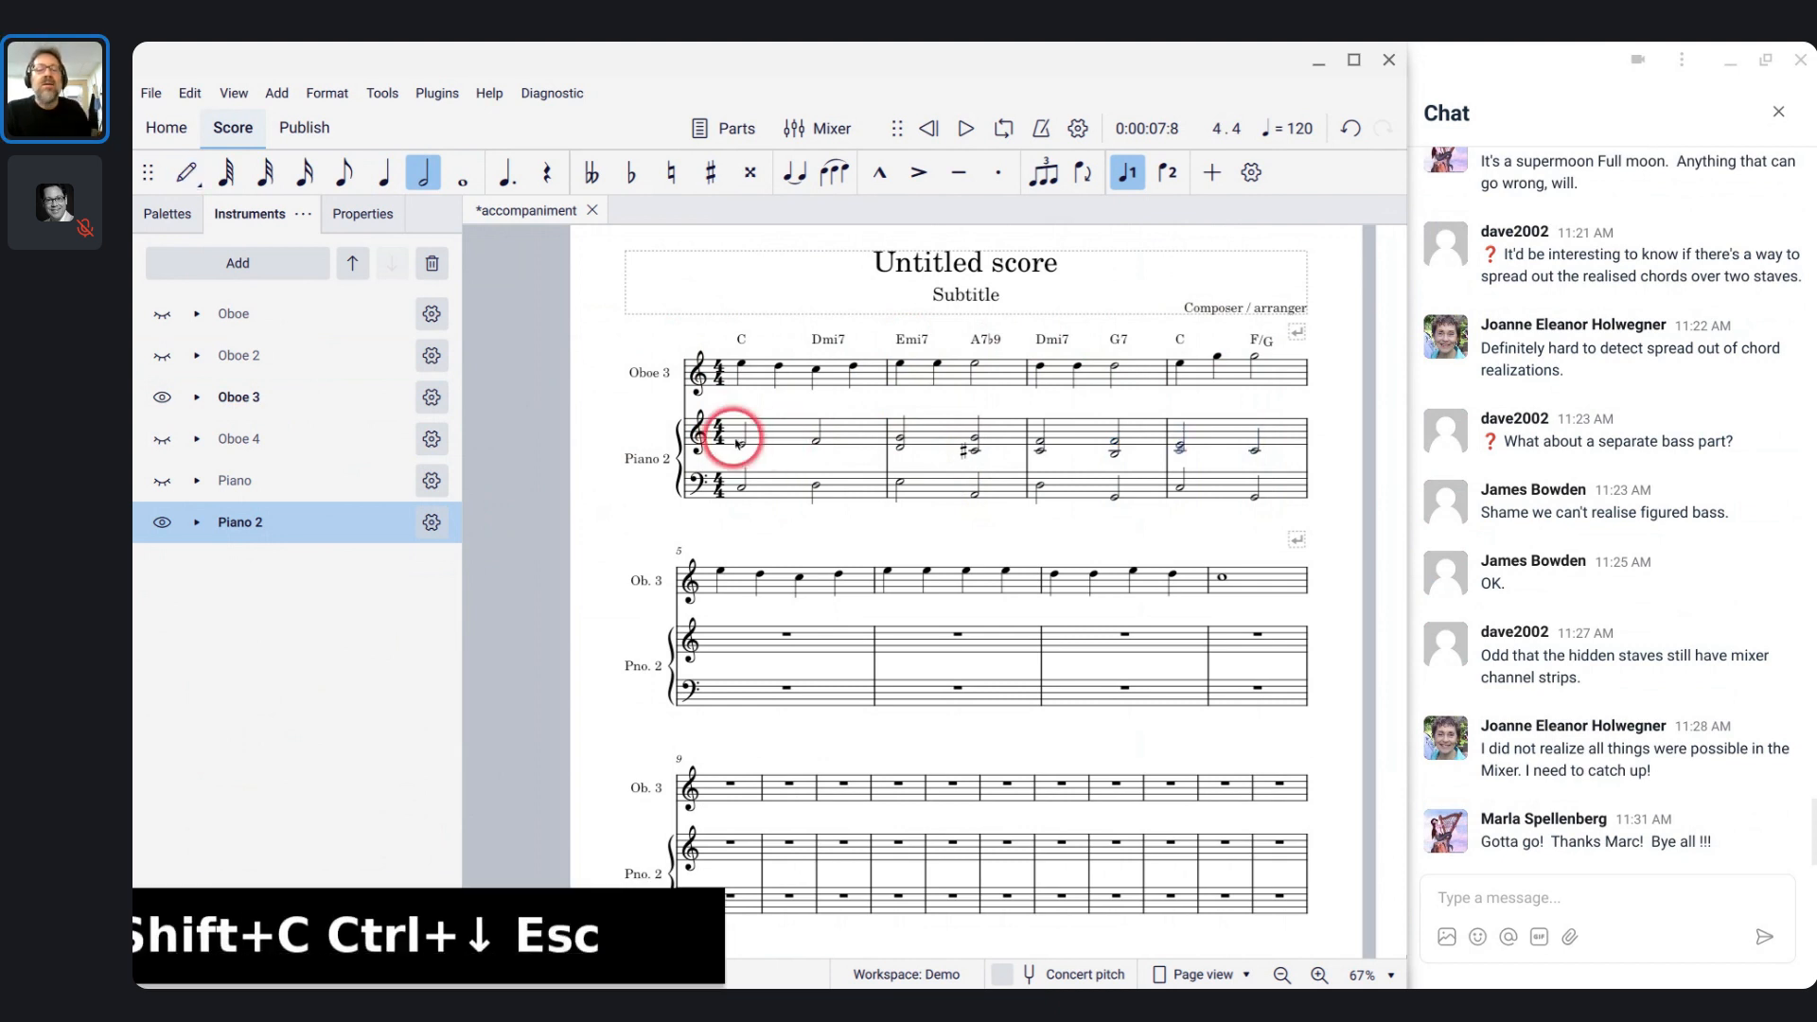
{"action": "key", "text": "space"}
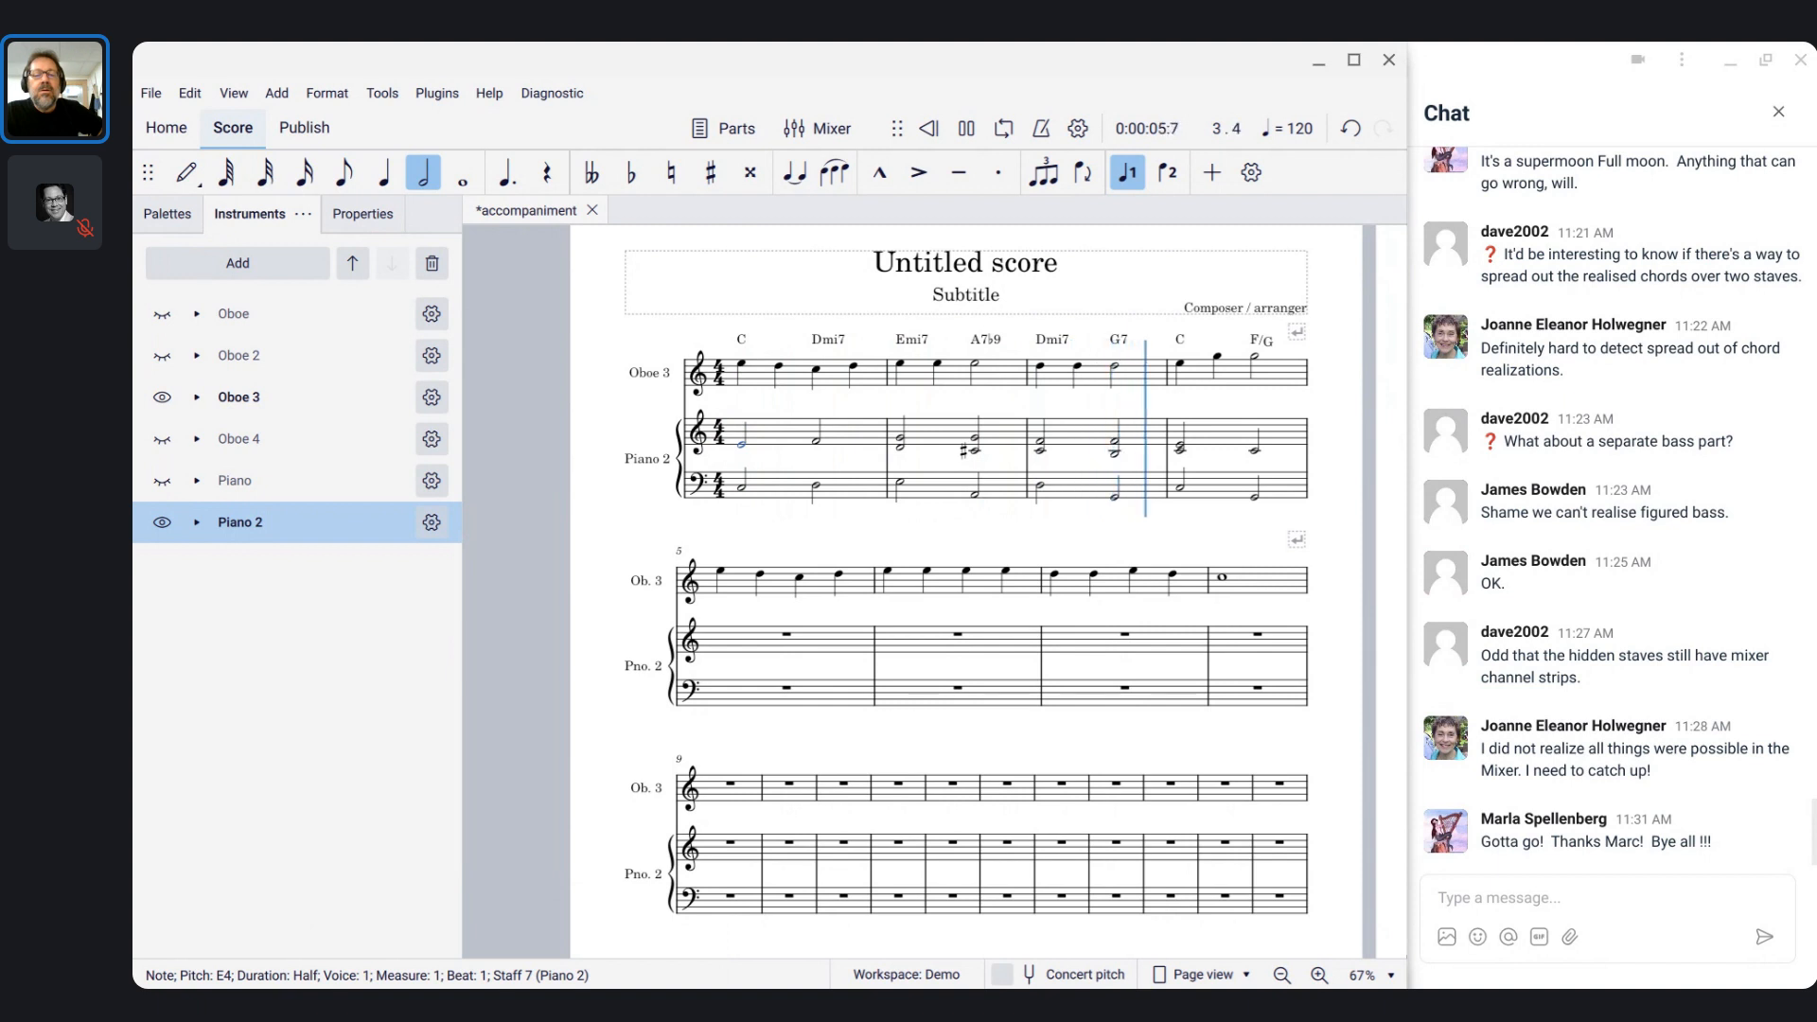
{"action": "key", "text": "space"}
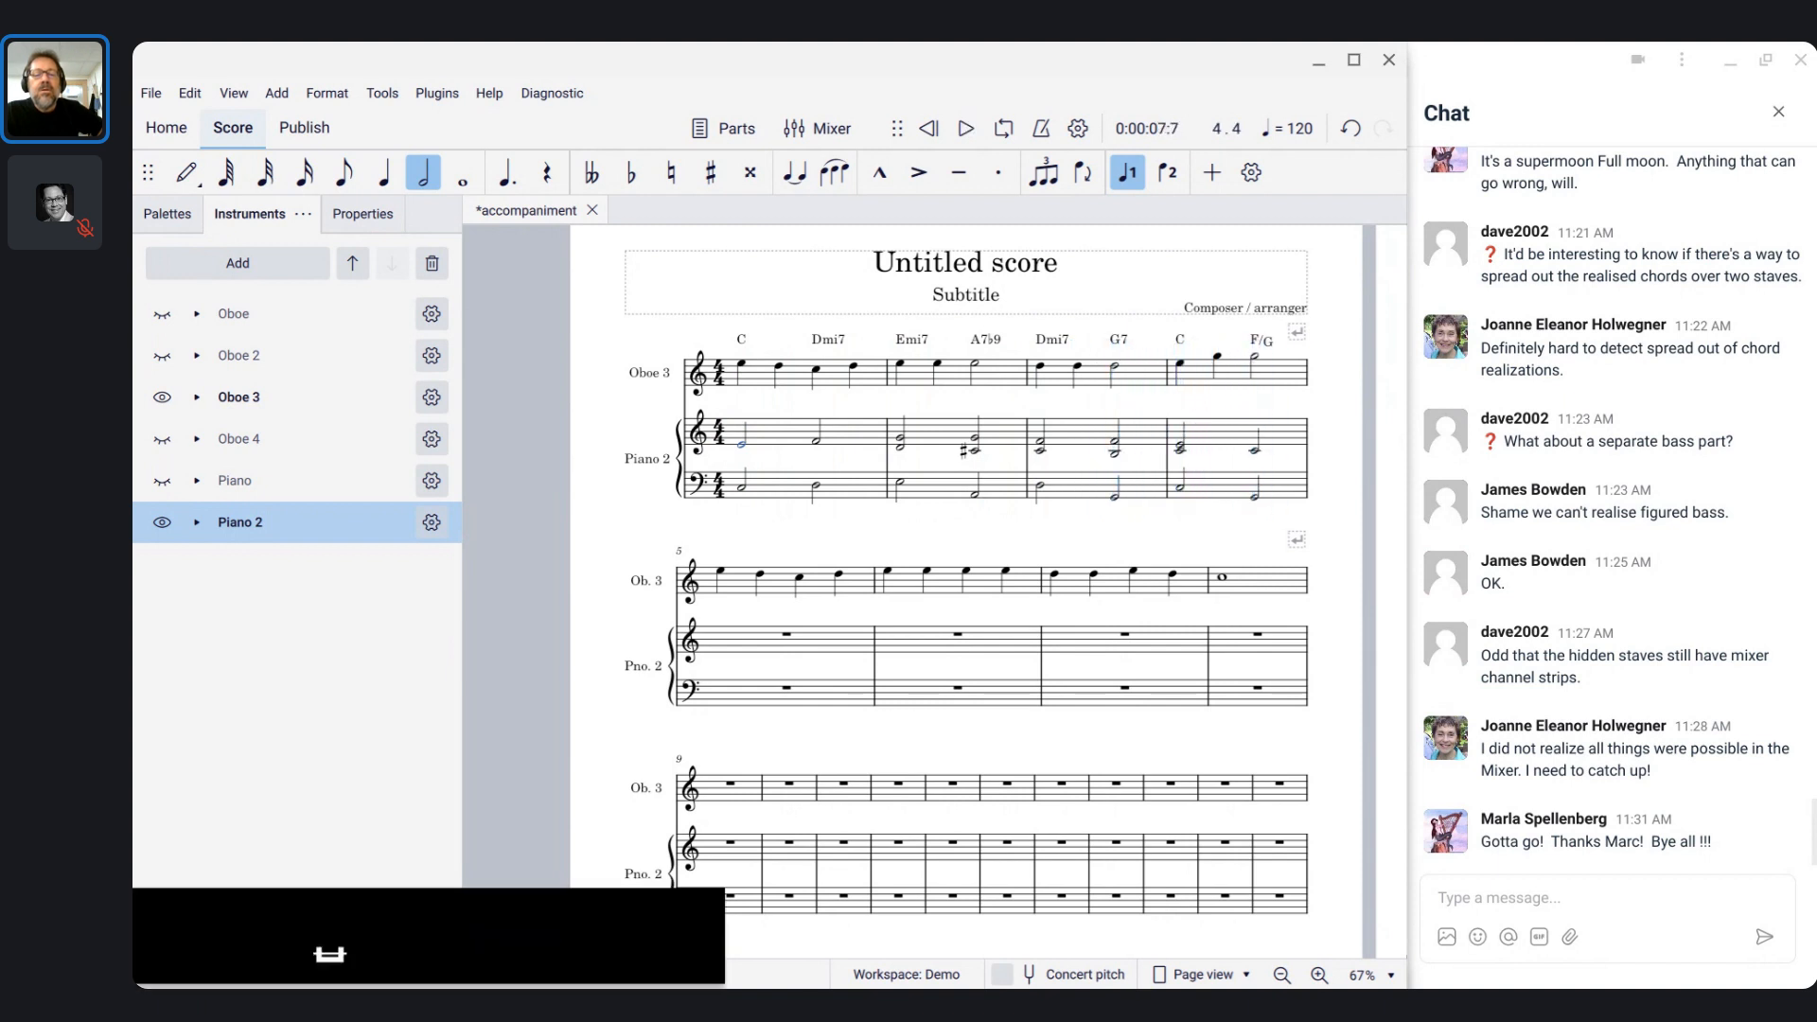
- Add an F above the C on beat 3 of measure 4 in Piano 2's treble staff
{"action": "left_click", "coordinate": [1274, 449]}
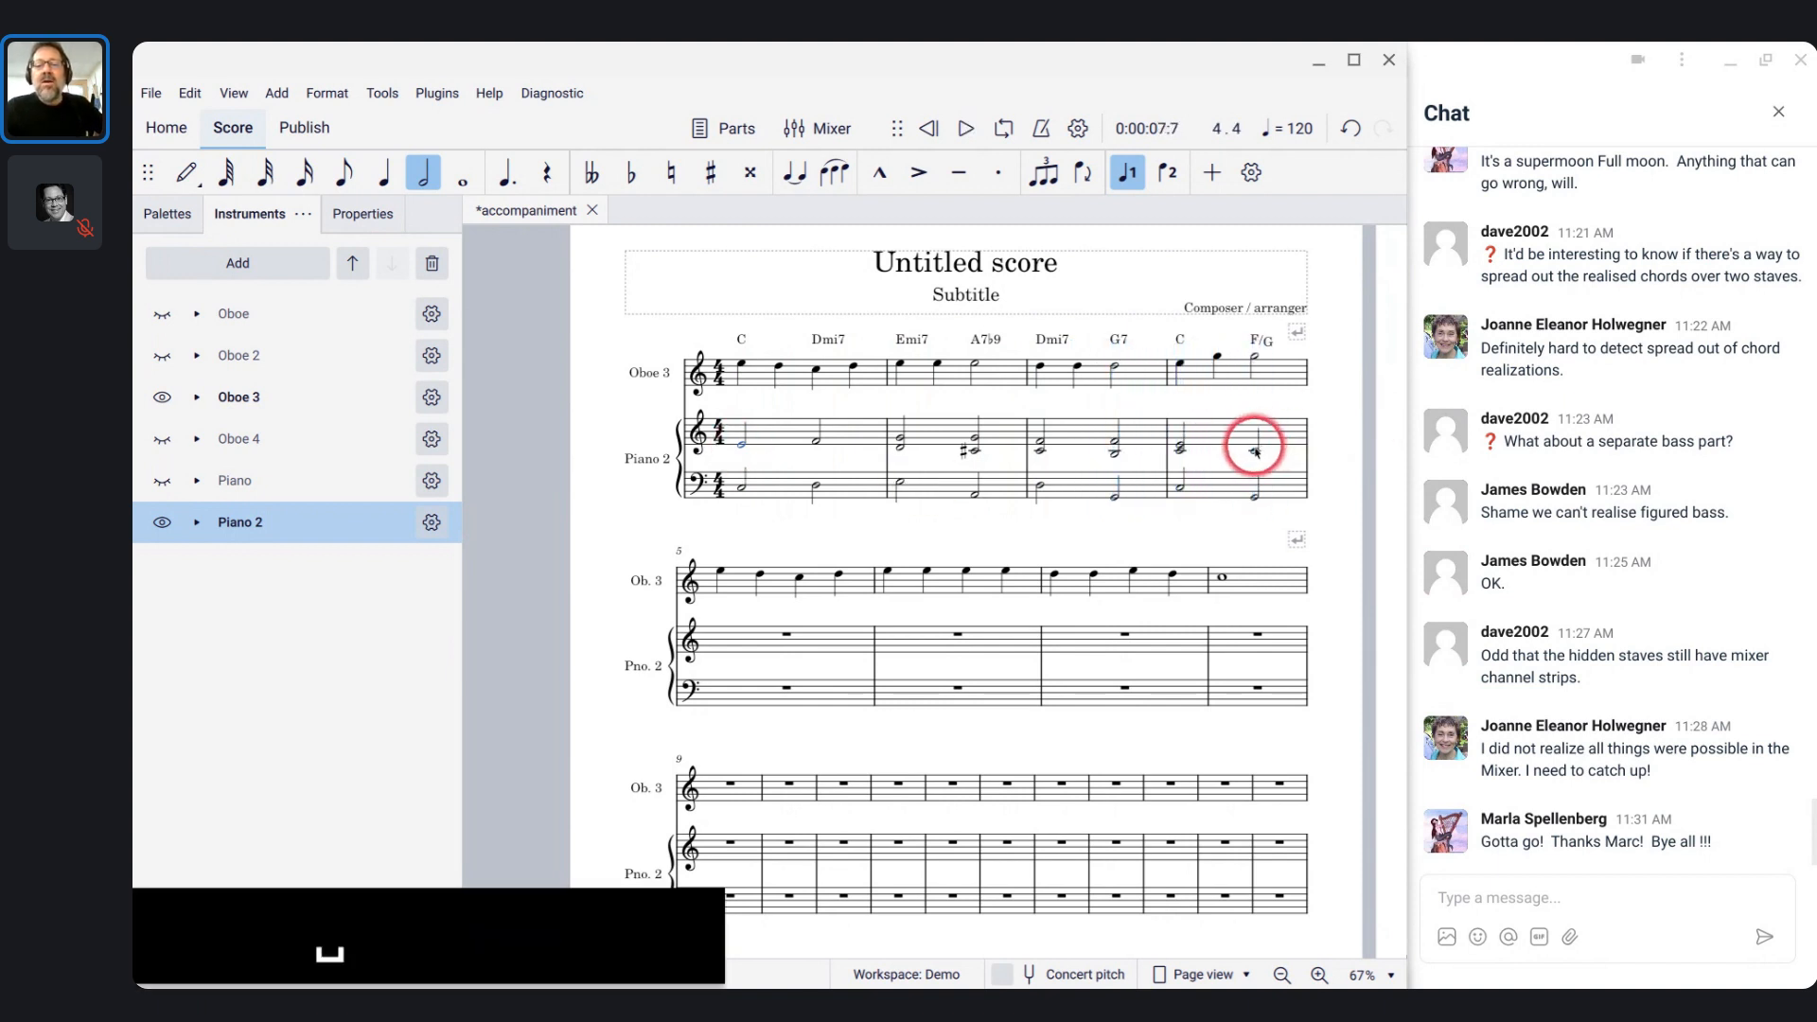
{"action": "key", "text": "shift+f"}
{"action": "key", "text": "Escape"}
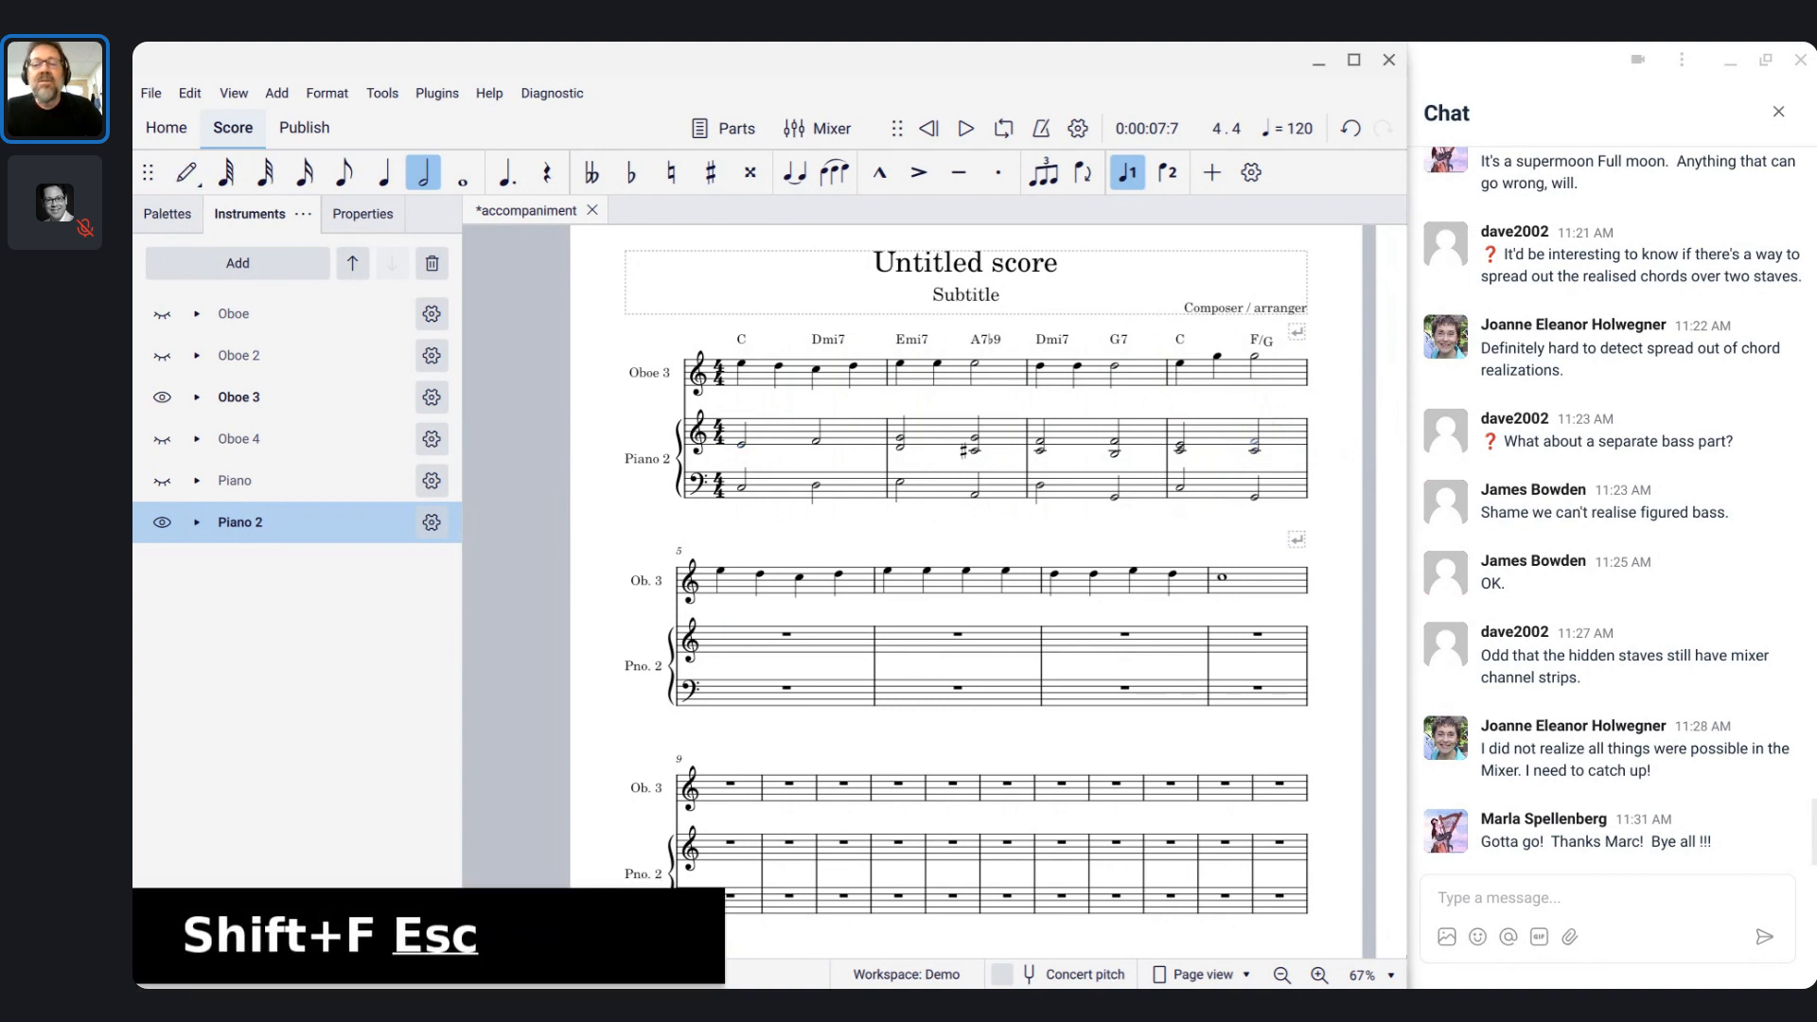
- Play measures 1 to 4 again from the start to hear the completed chords in Piano 2
{"action": "left_click", "coordinate": [703, 443]}
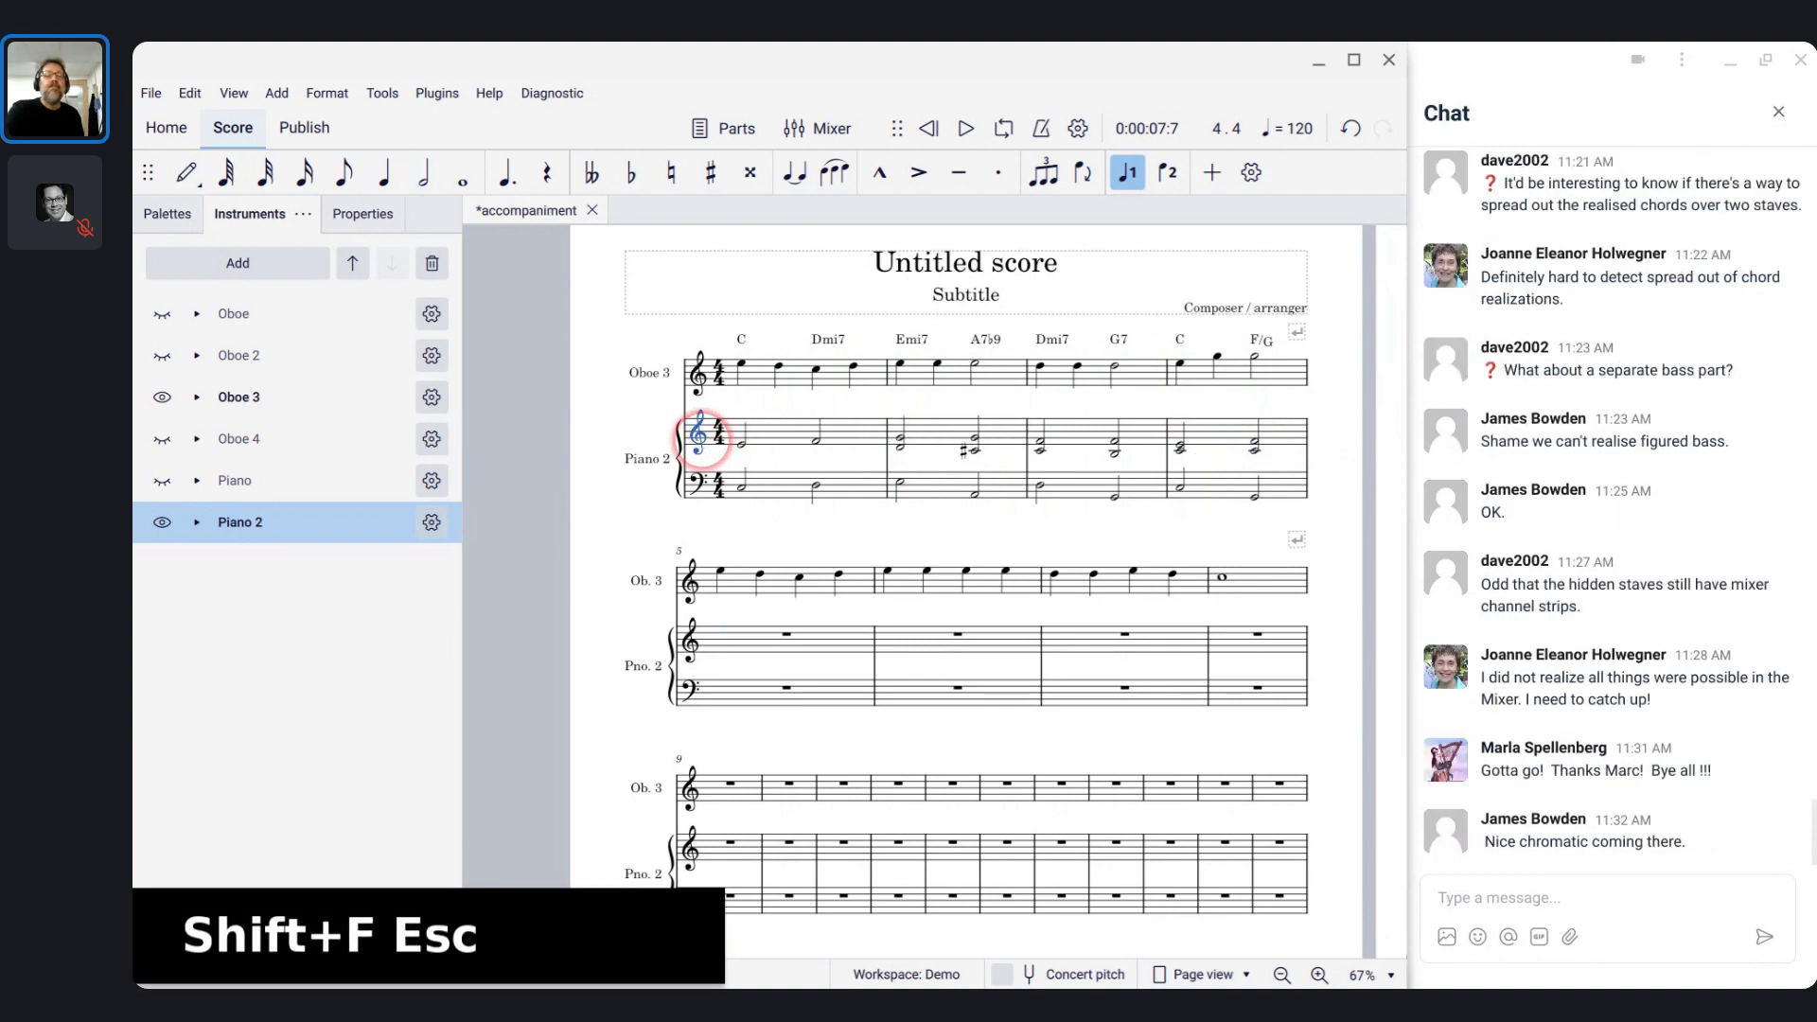
{"action": "key", "text": "space"}
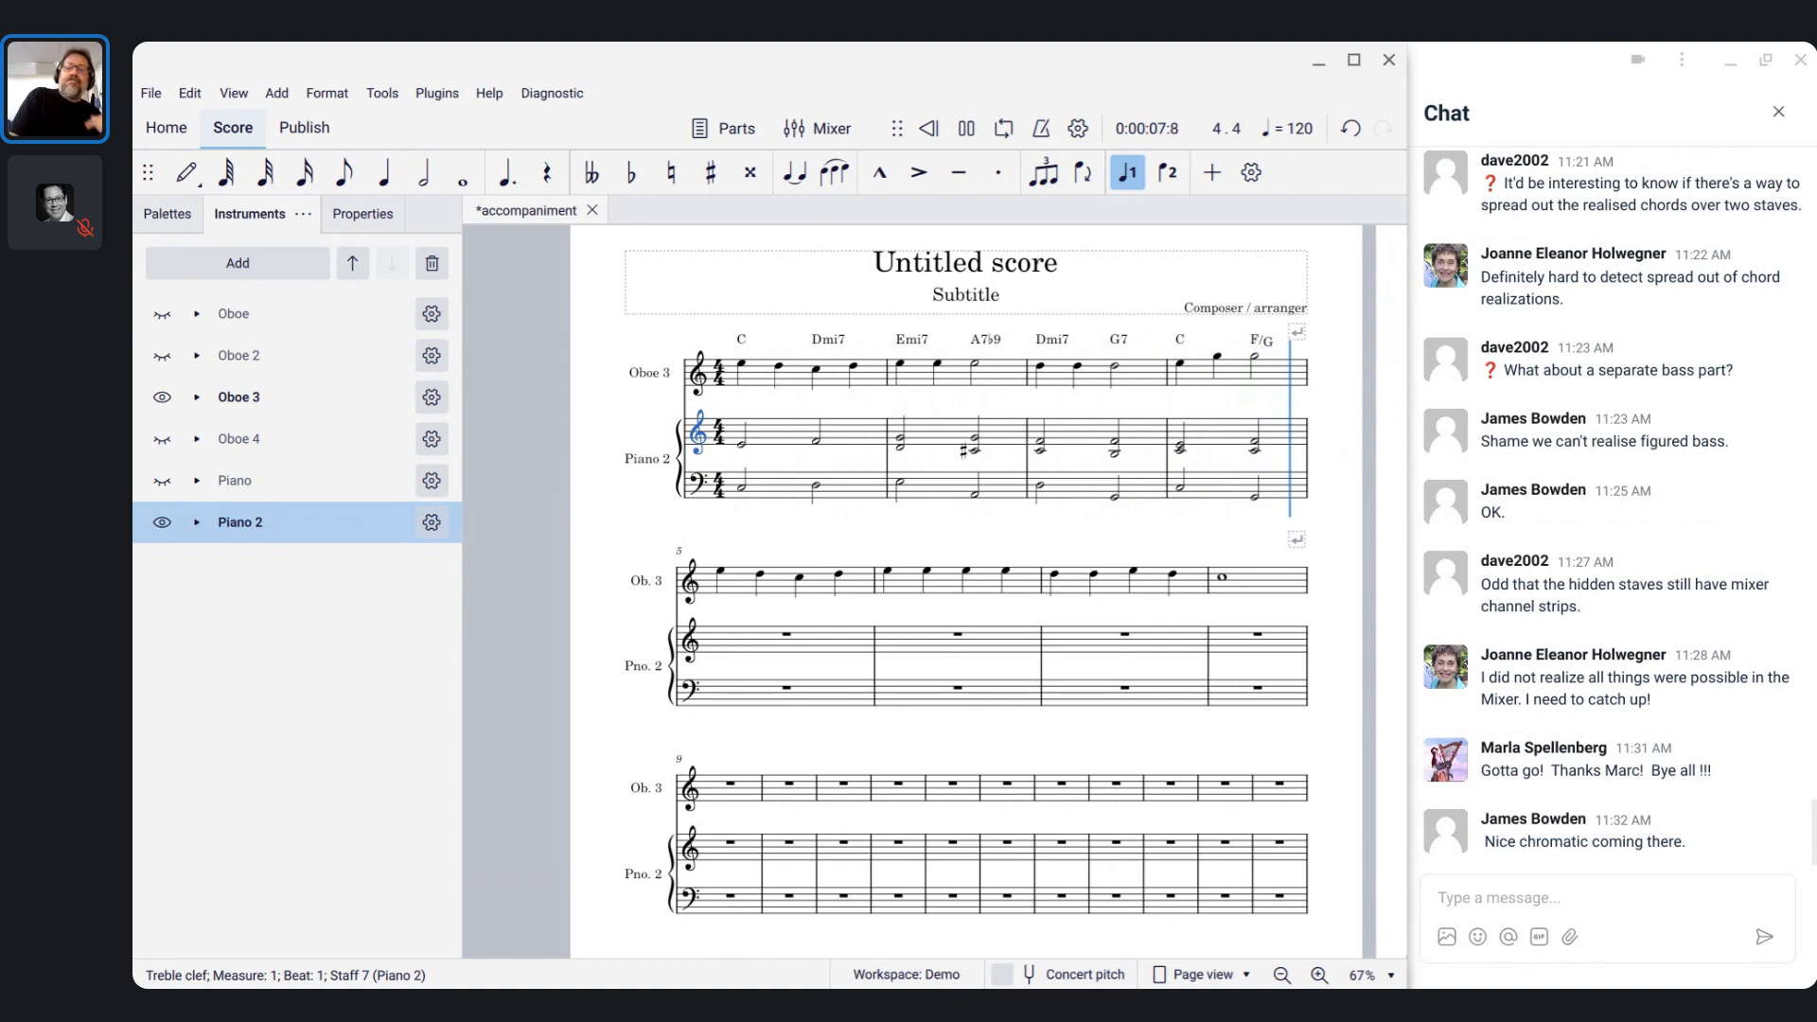
{"action": "key", "text": "space"}
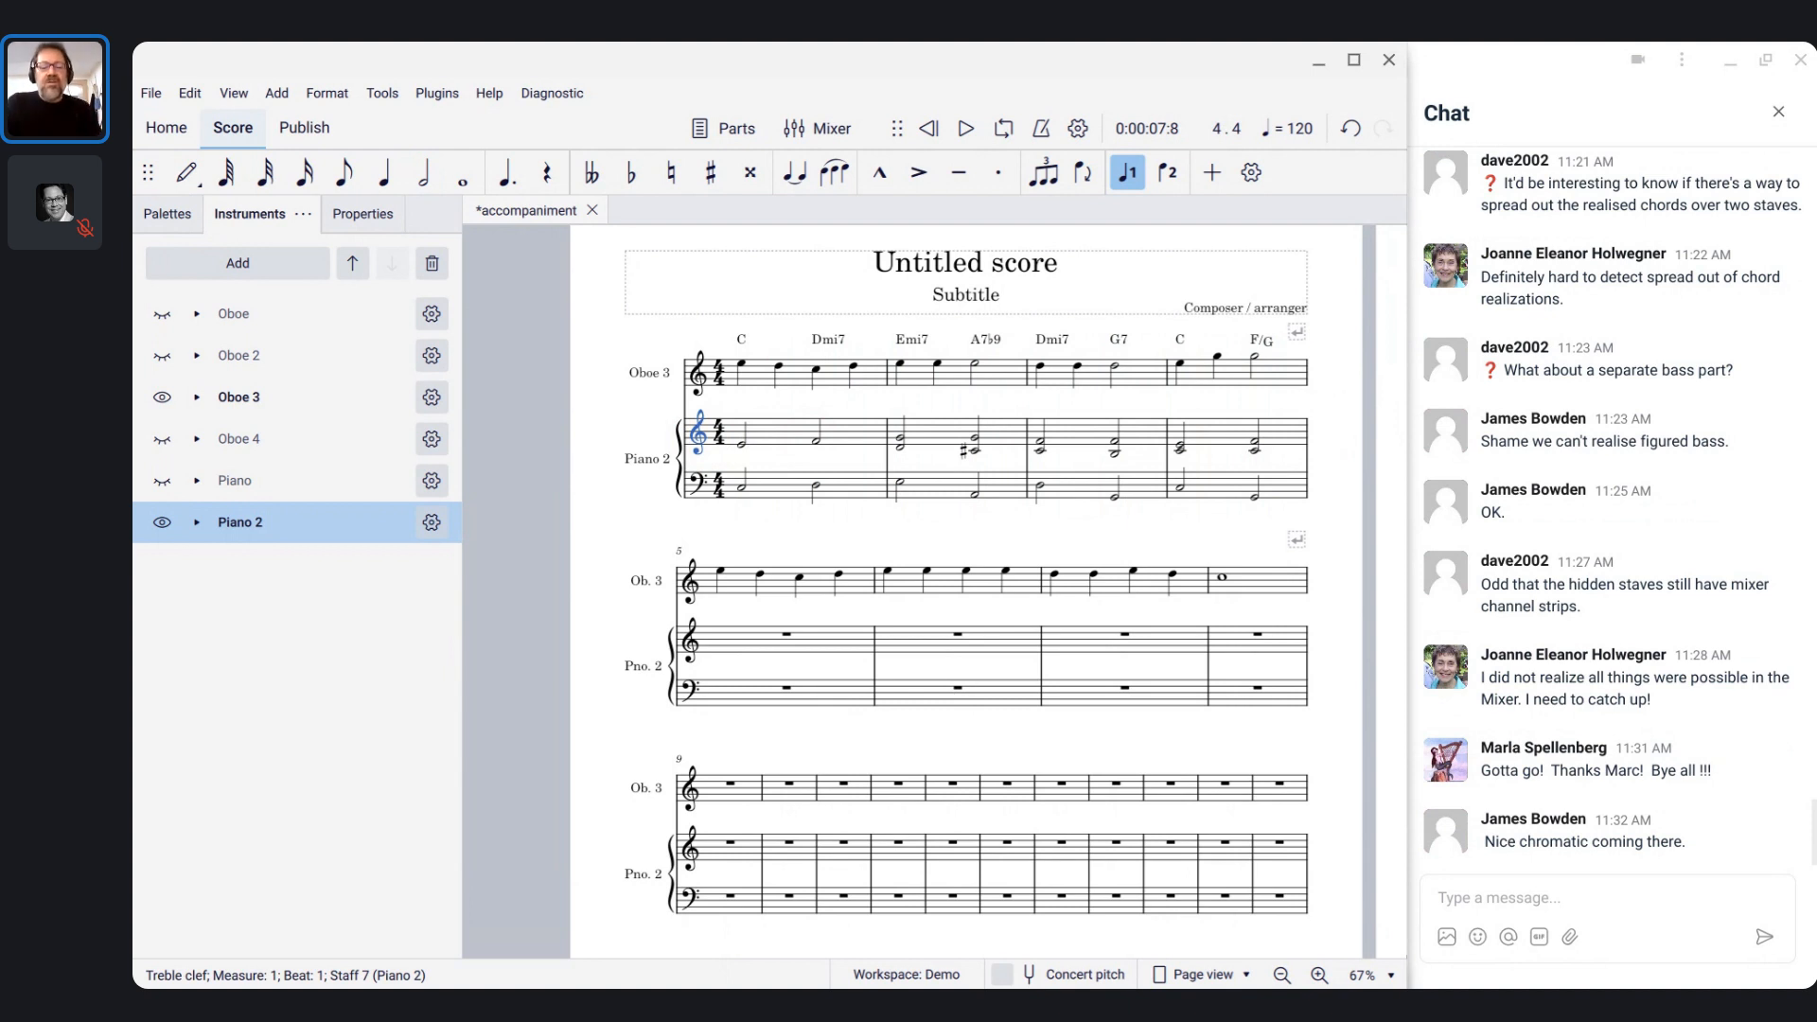
- Switch to the MuseScore Cafe score and play the theme music from its beginning
{"action": "key", "text": "alt+Tab"}
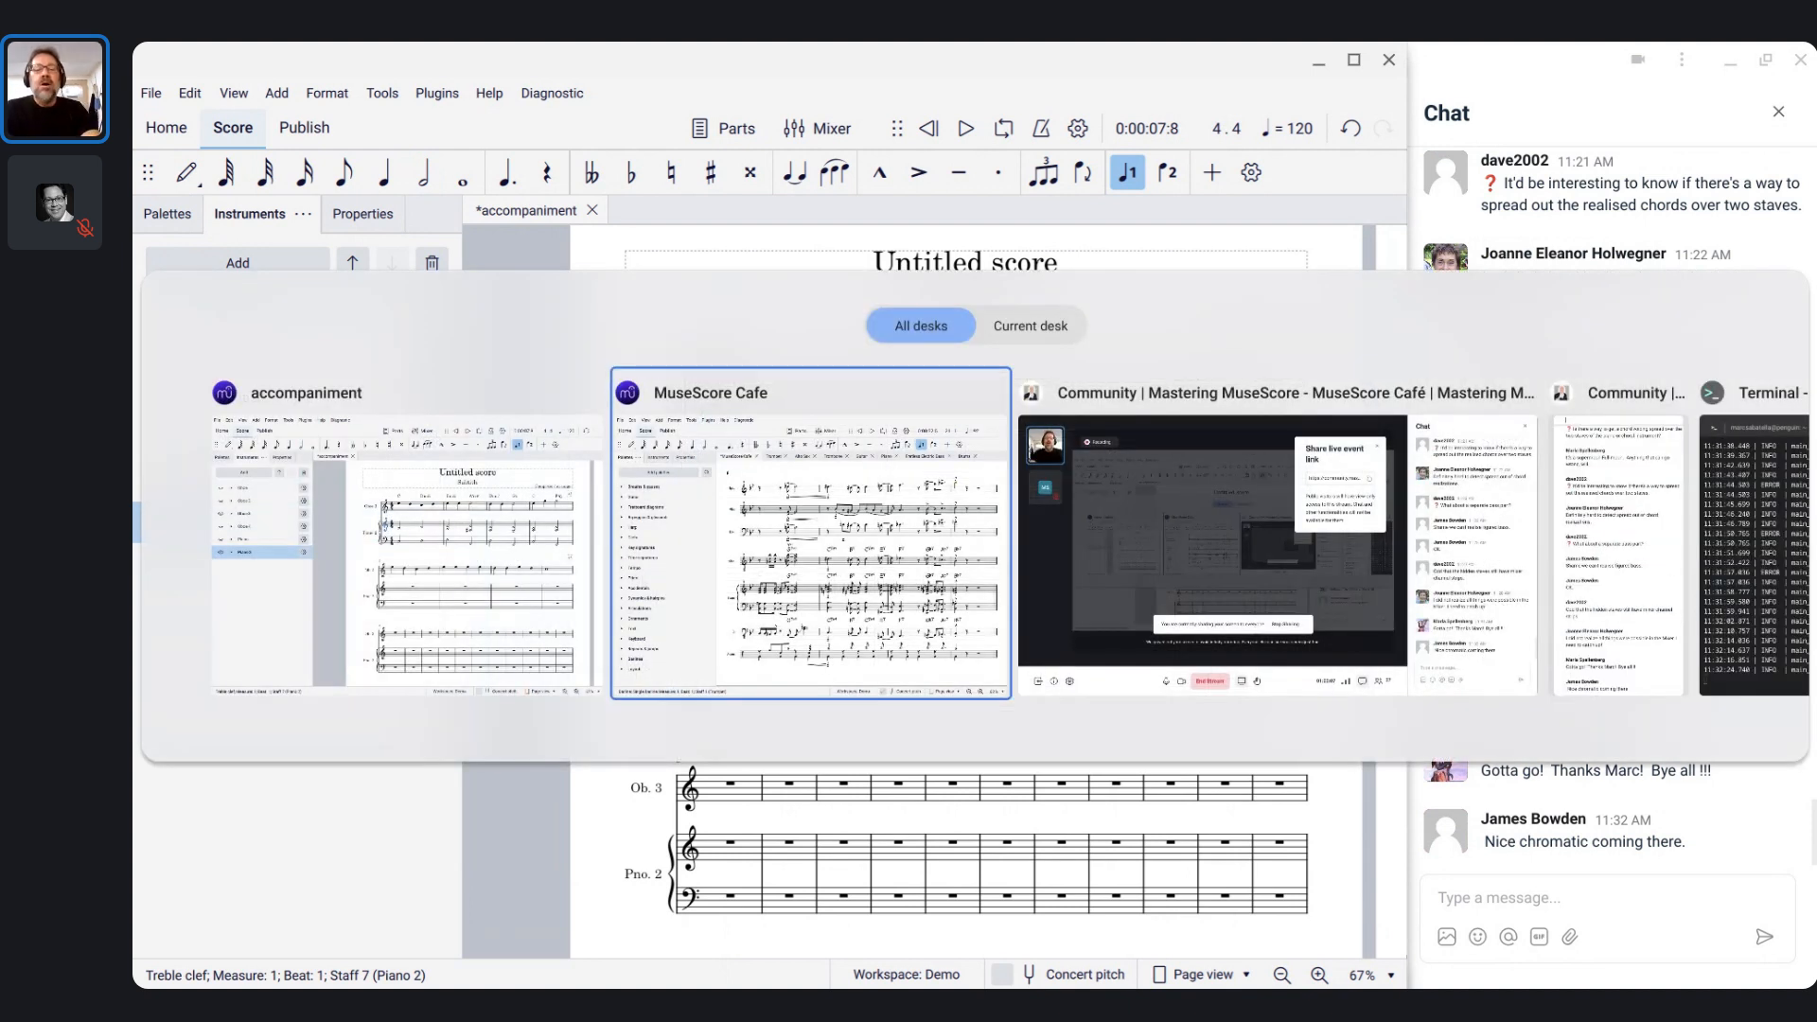
{"action": "key", "text": "ctrl+Home"}
{"action": "key", "text": "space"}
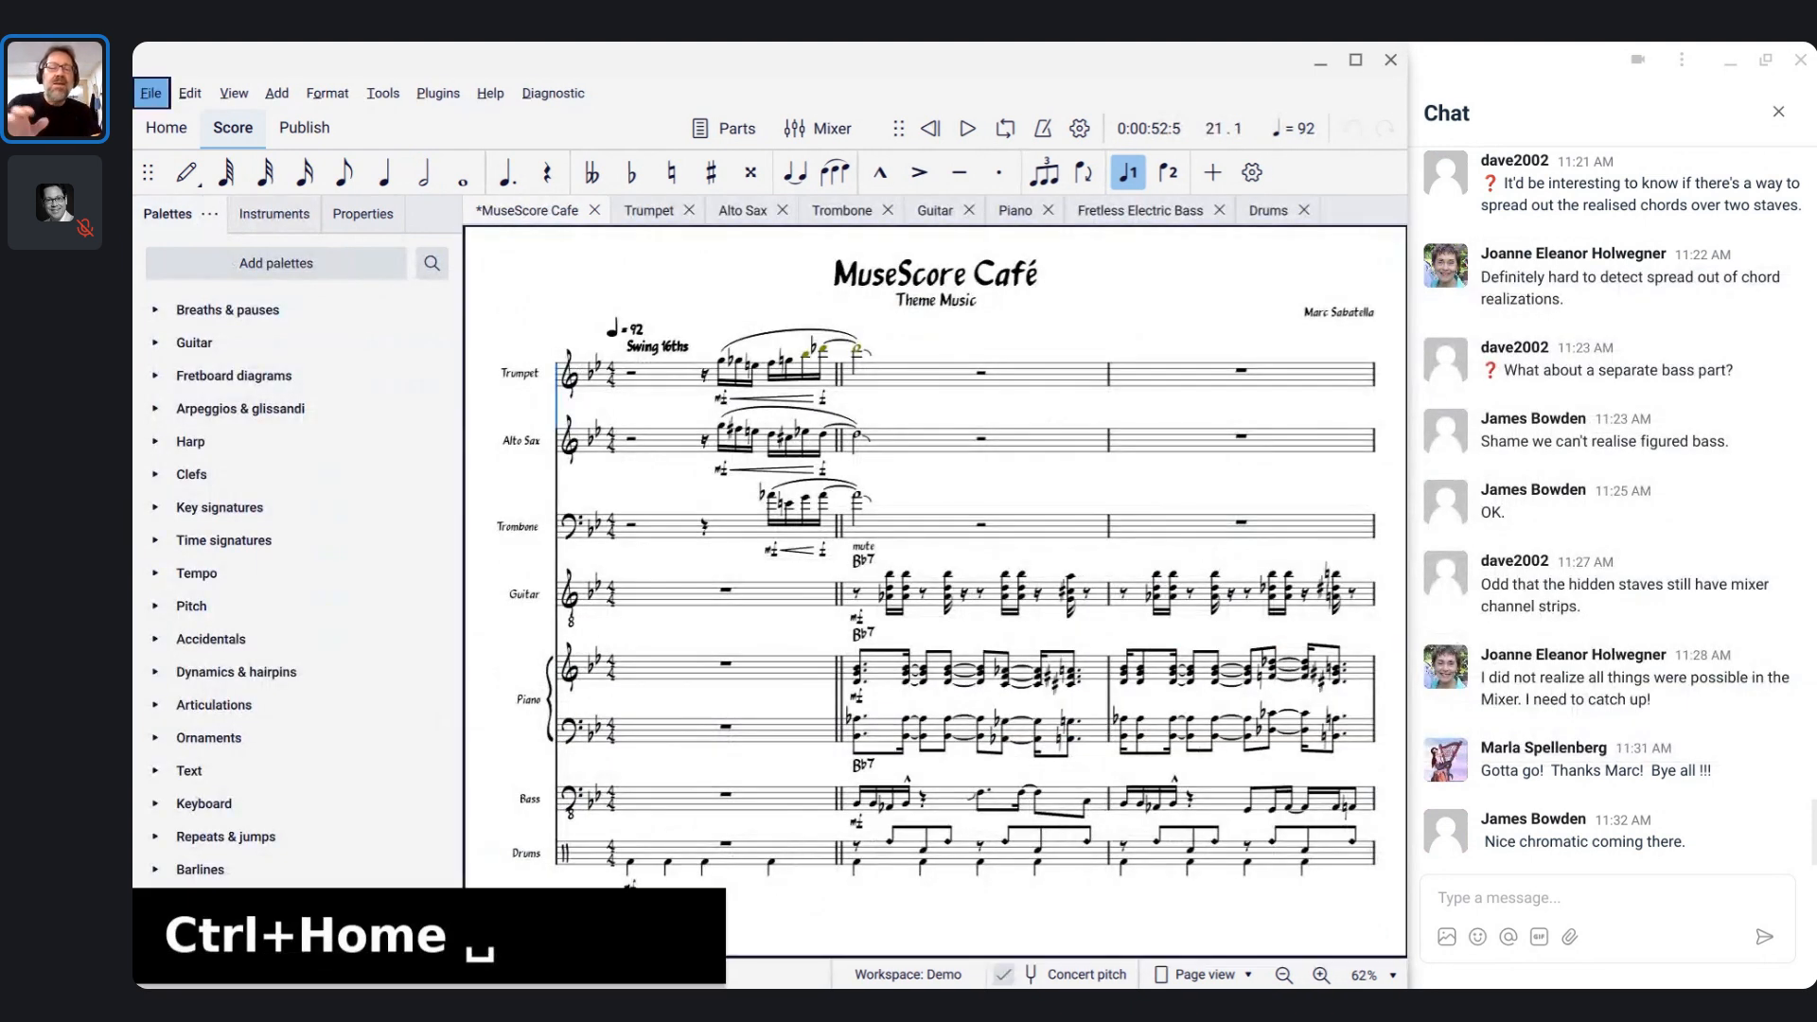
{"action": "key", "text": "Escape"}
{"action": "key", "text": "space"}
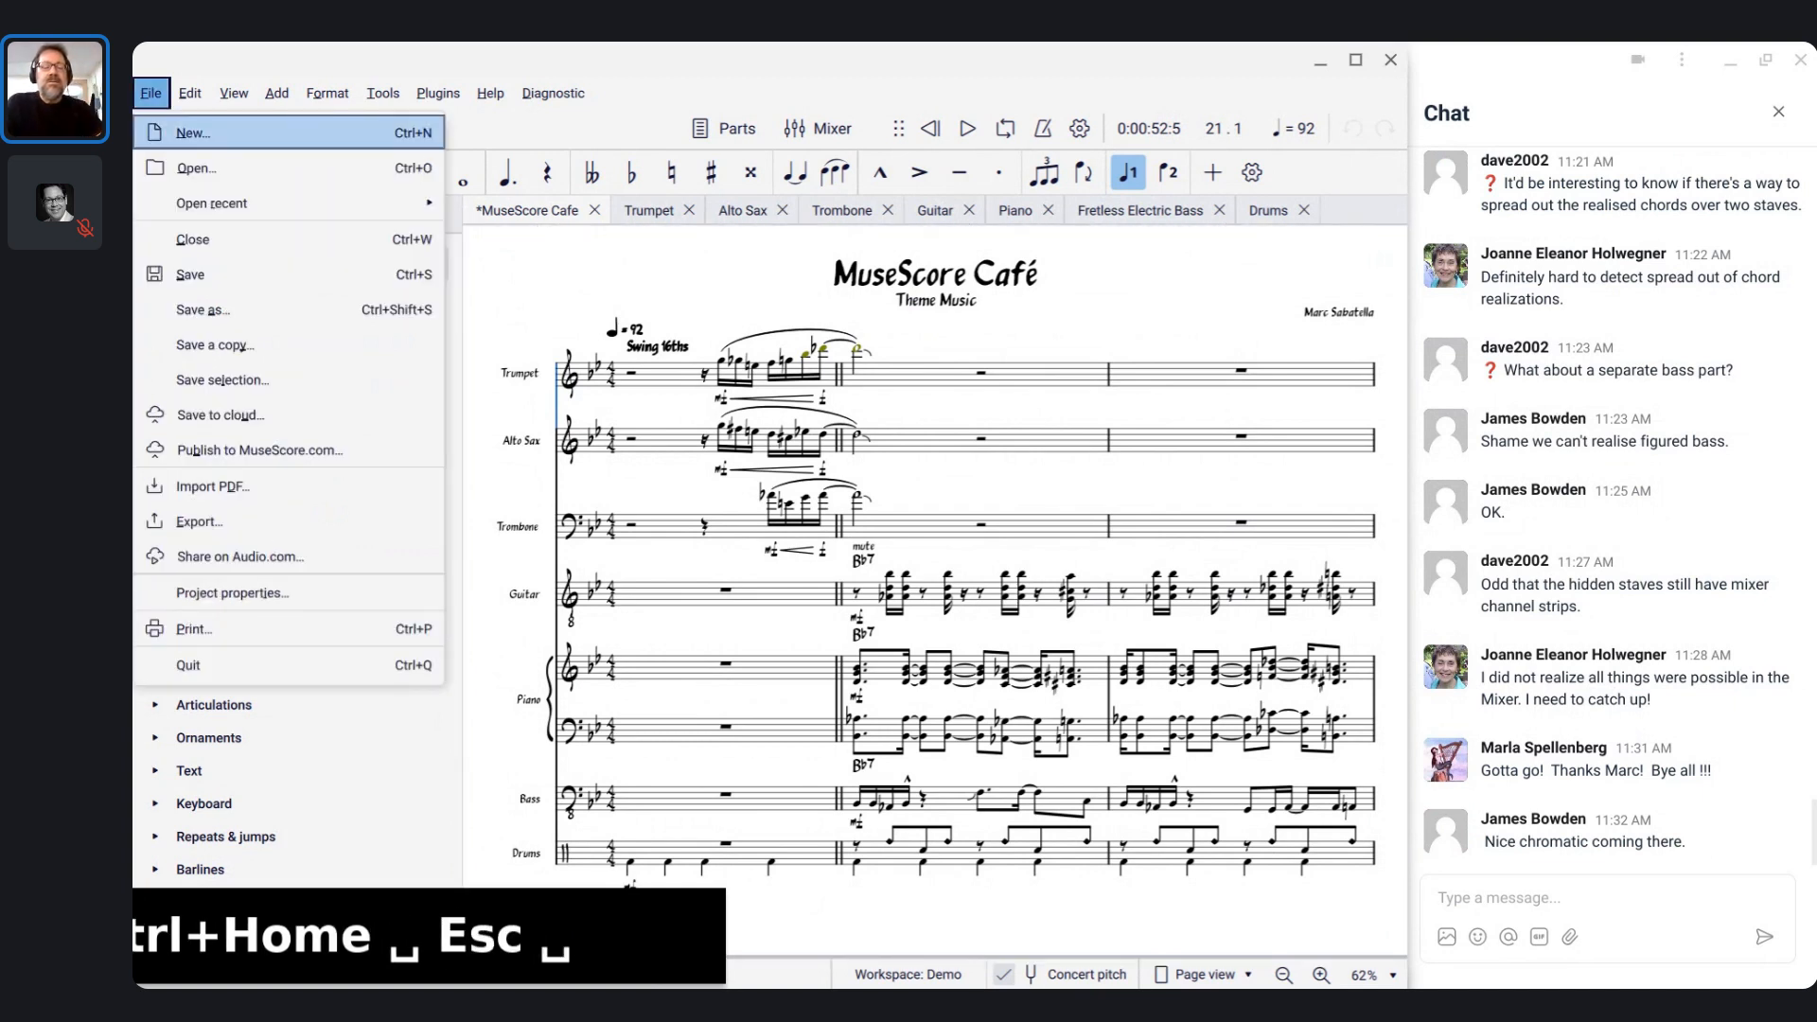
{"action": "key", "text": "Escape"}
{"action": "key", "text": "Escape"}
{"action": "key", "text": "space"}
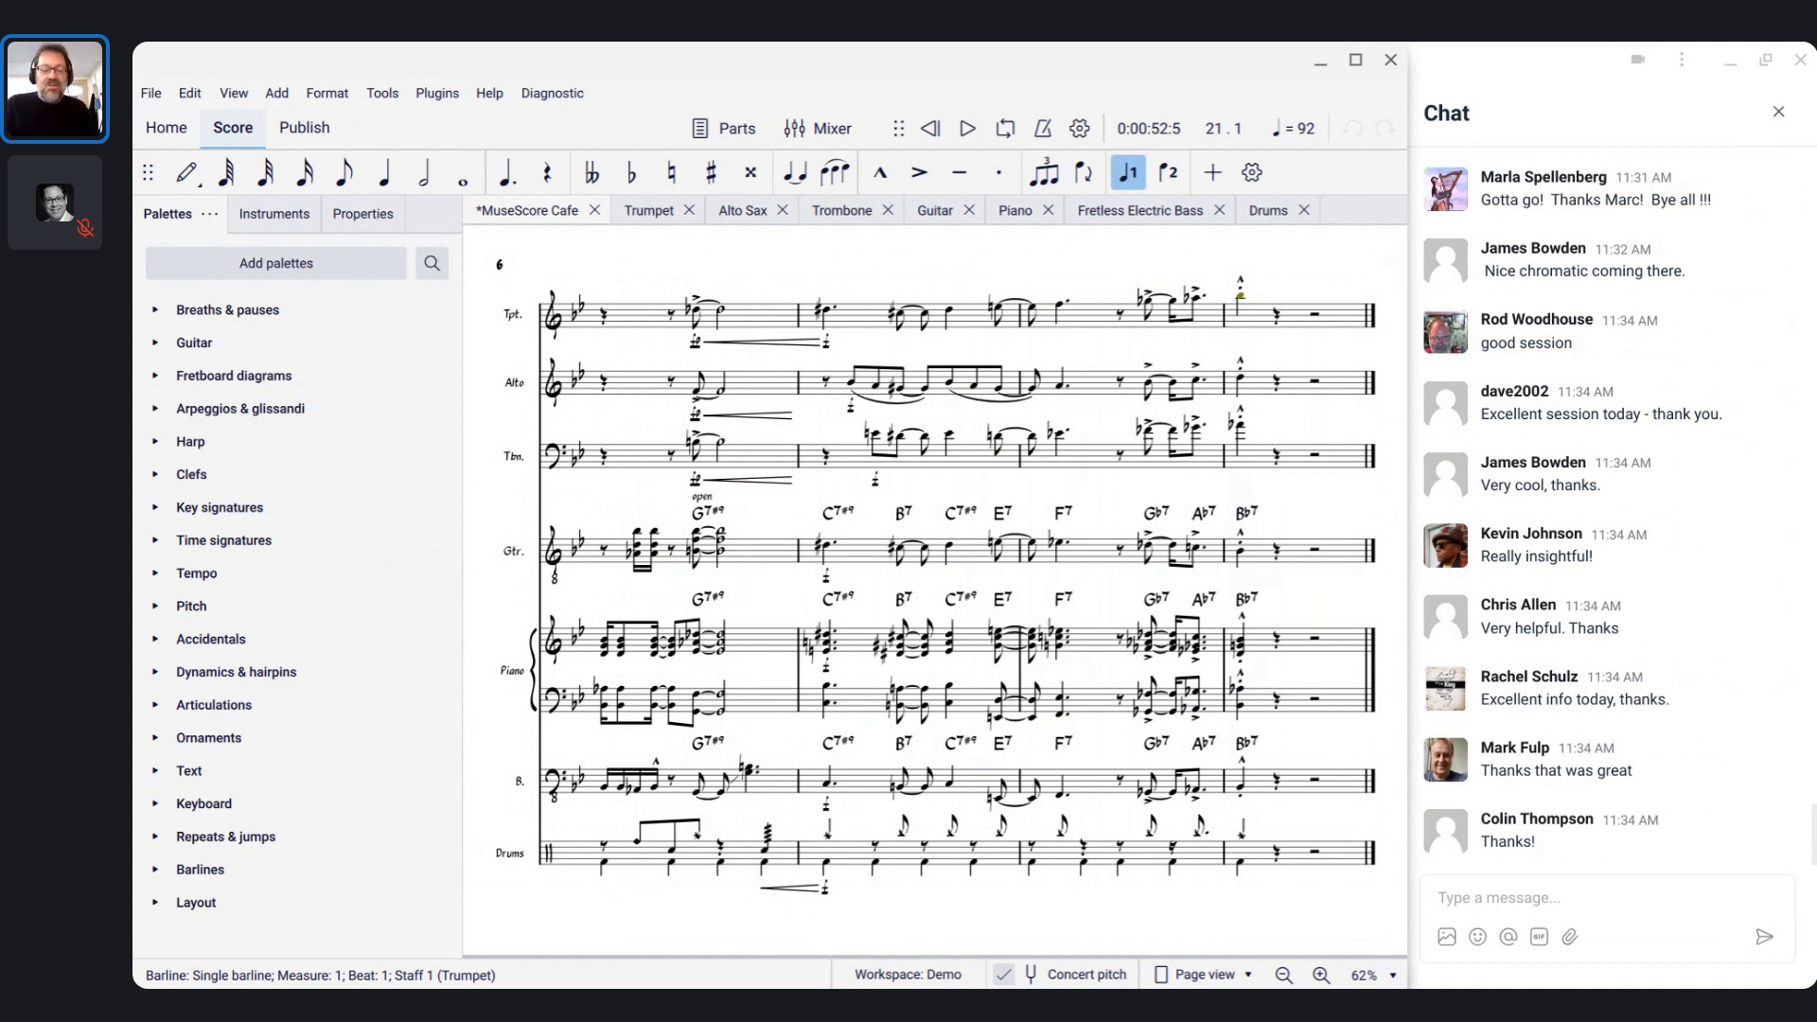
- Switch to the Mastering MuseScore community live event window and end the stream for all
{"action": "key", "text": "alt+Tab"}
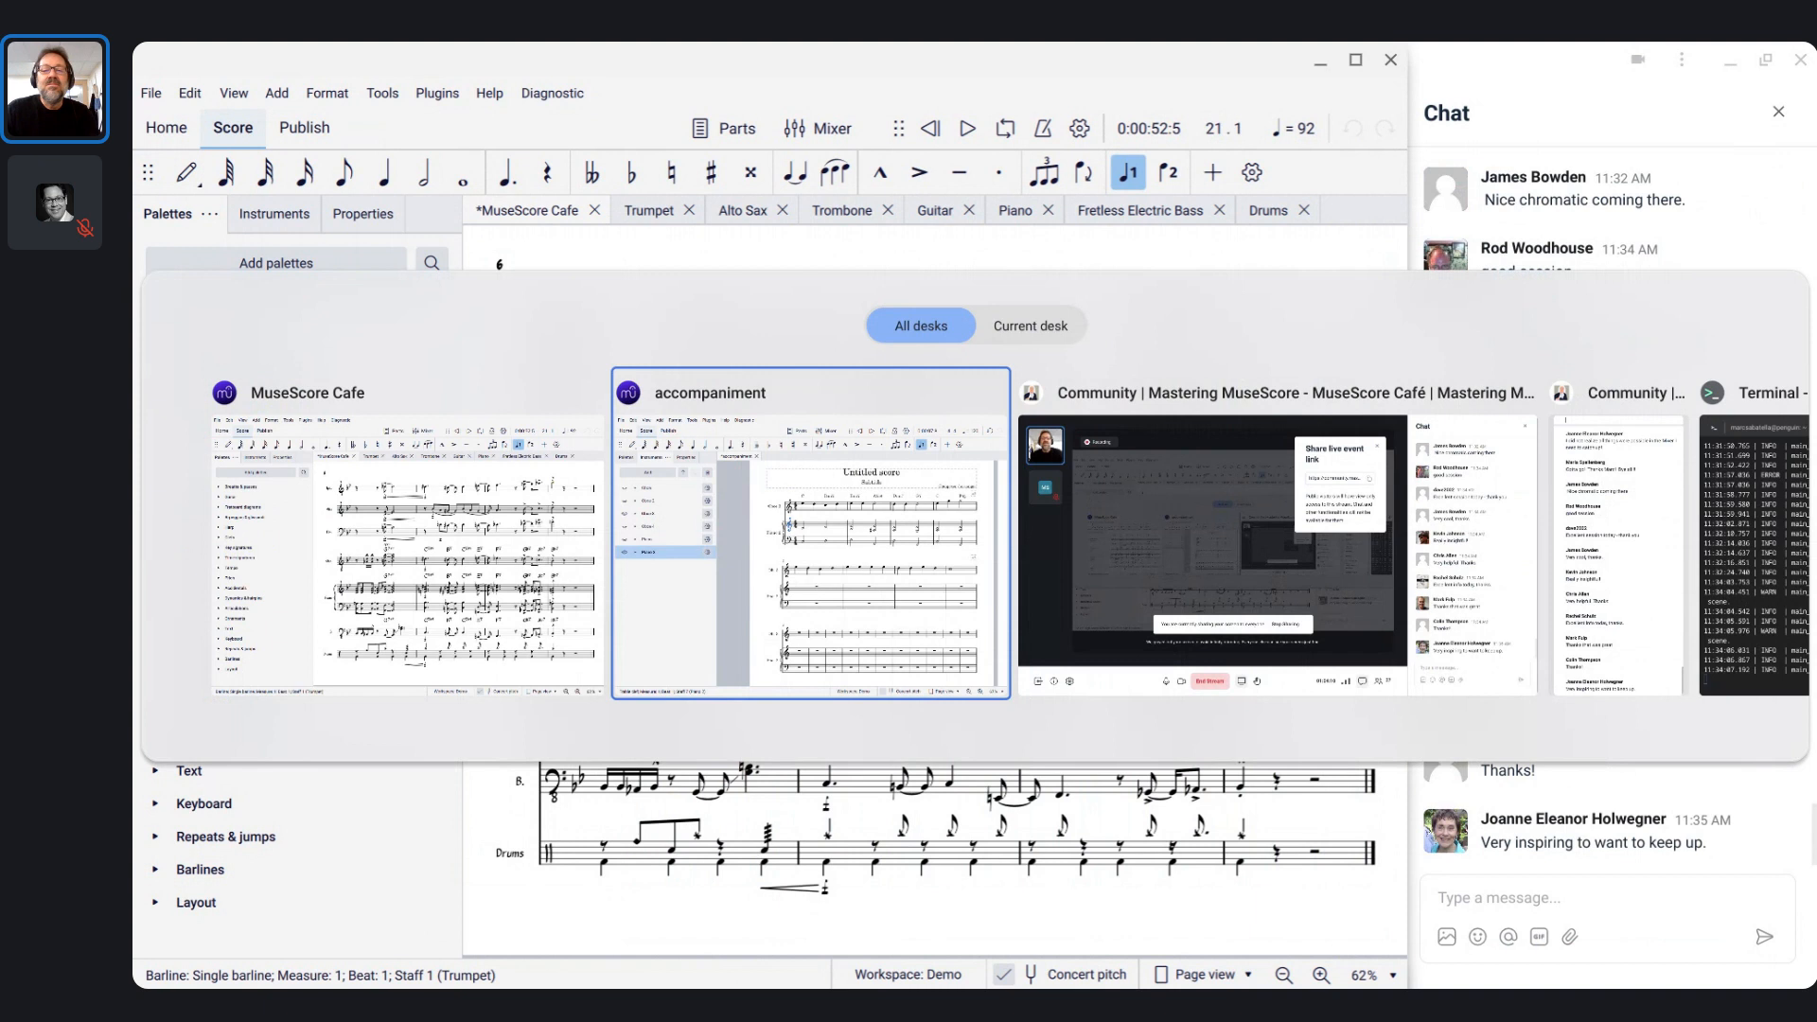
{"action": "key", "text": "alt+Tab"}
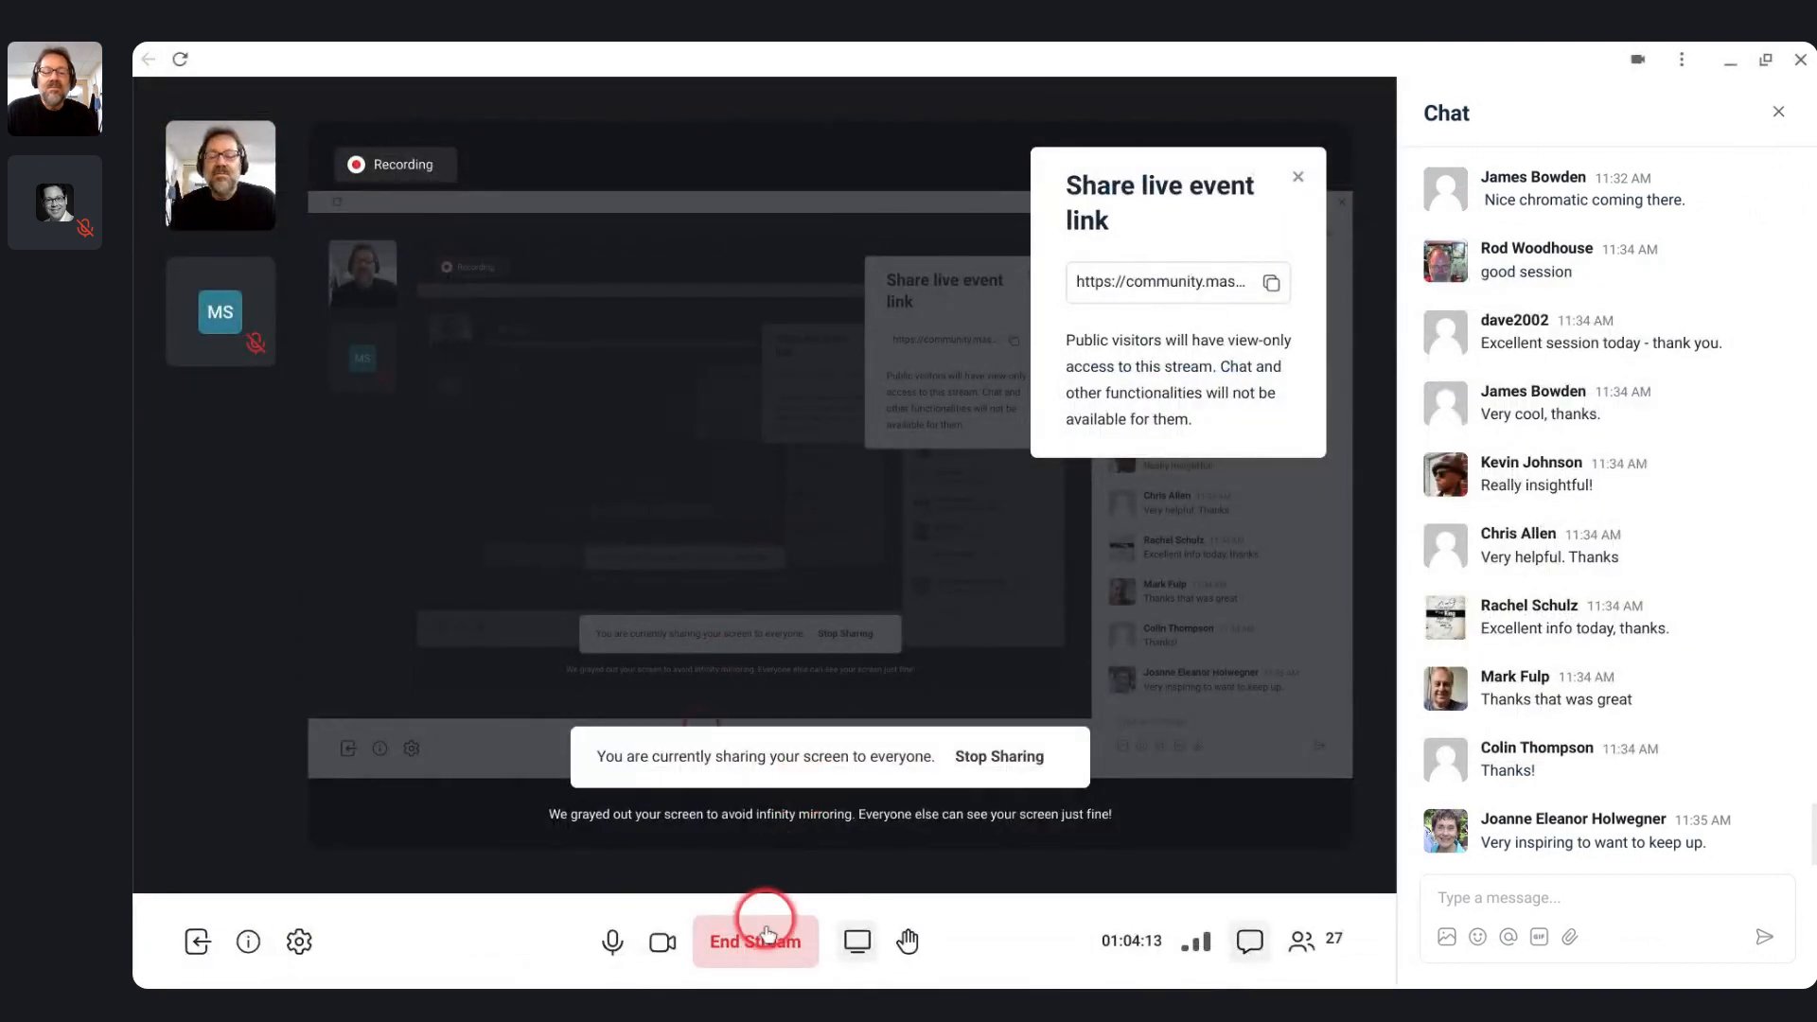
{"action": "left_click", "coordinate": [766, 932]}
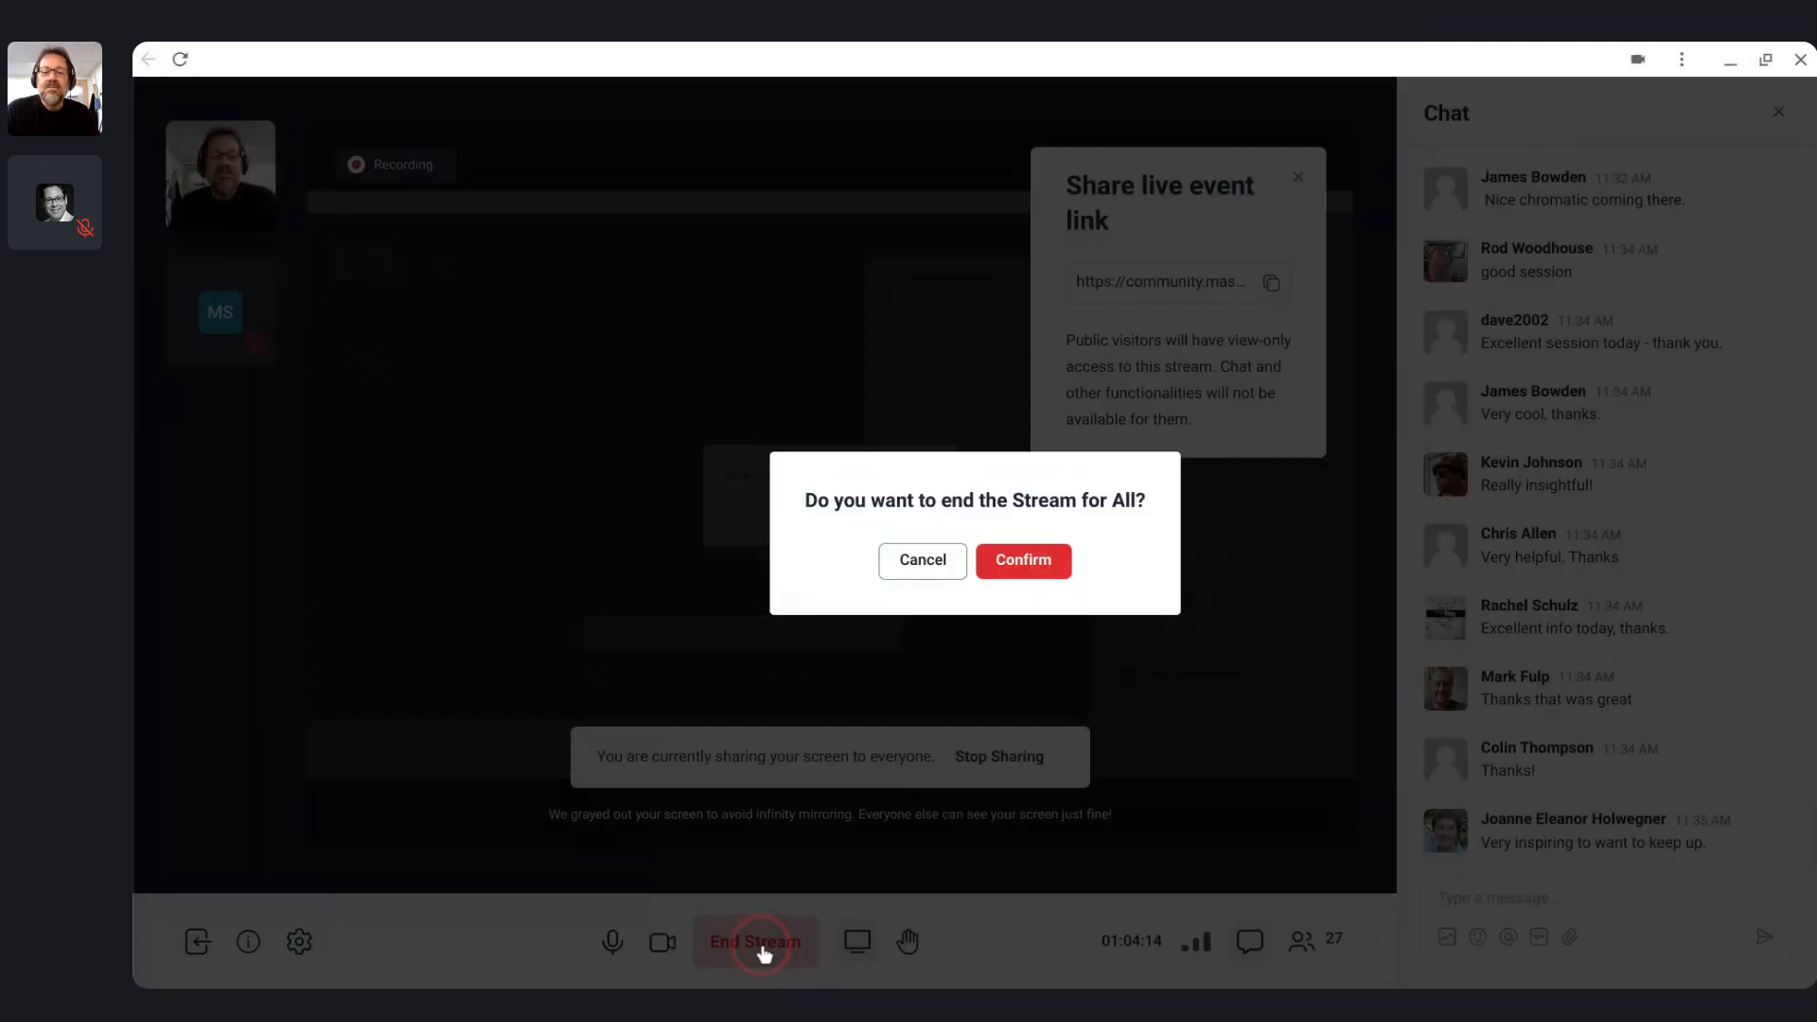
{"action": "left_click", "coordinate": [1023, 559]}
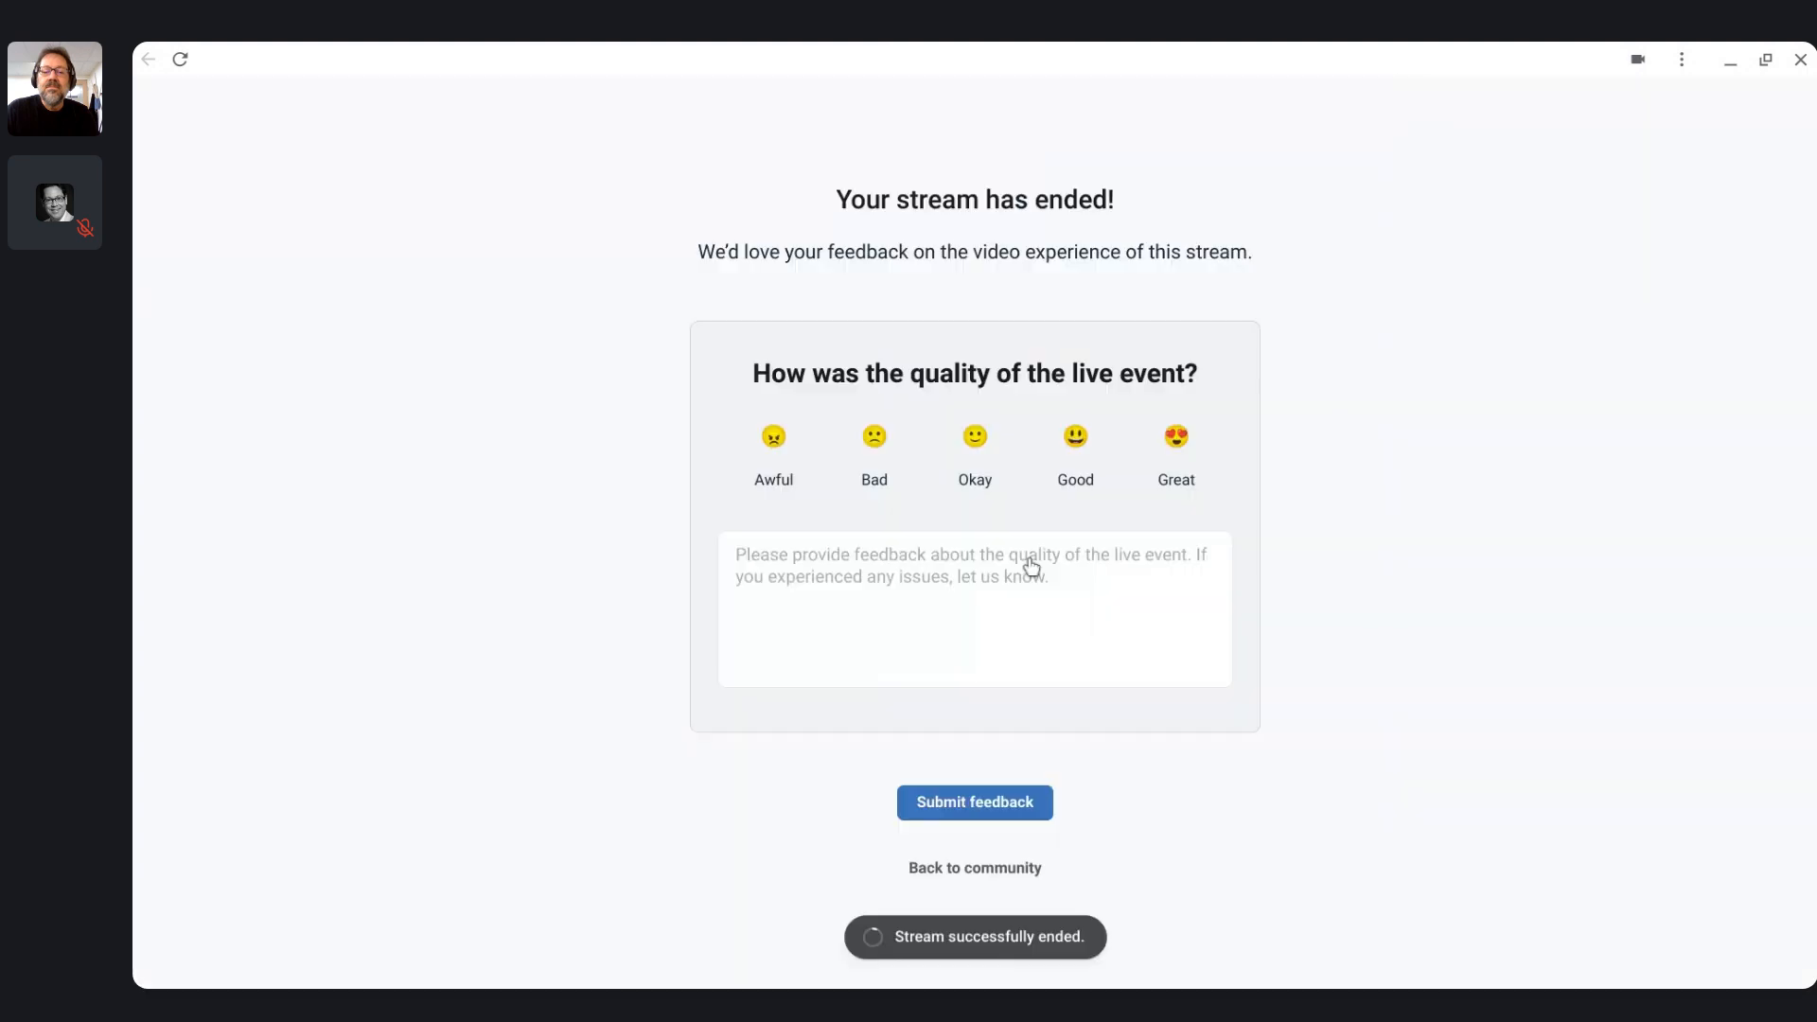